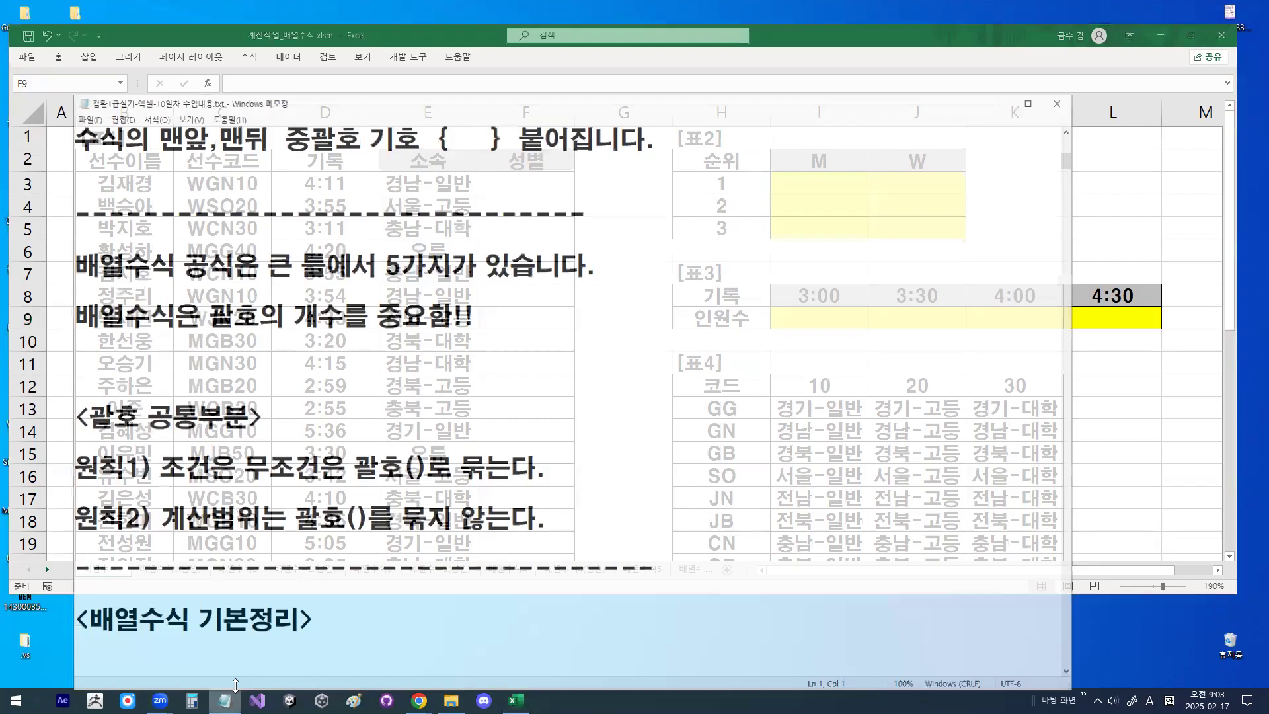
- Insert a blank line above the "<계산작업 - 배열수식>" title at the start of the notes
{"action": "scroll", "coordinate": [259, 163], "scroll_direction": "up", "scroll_amount": 7}
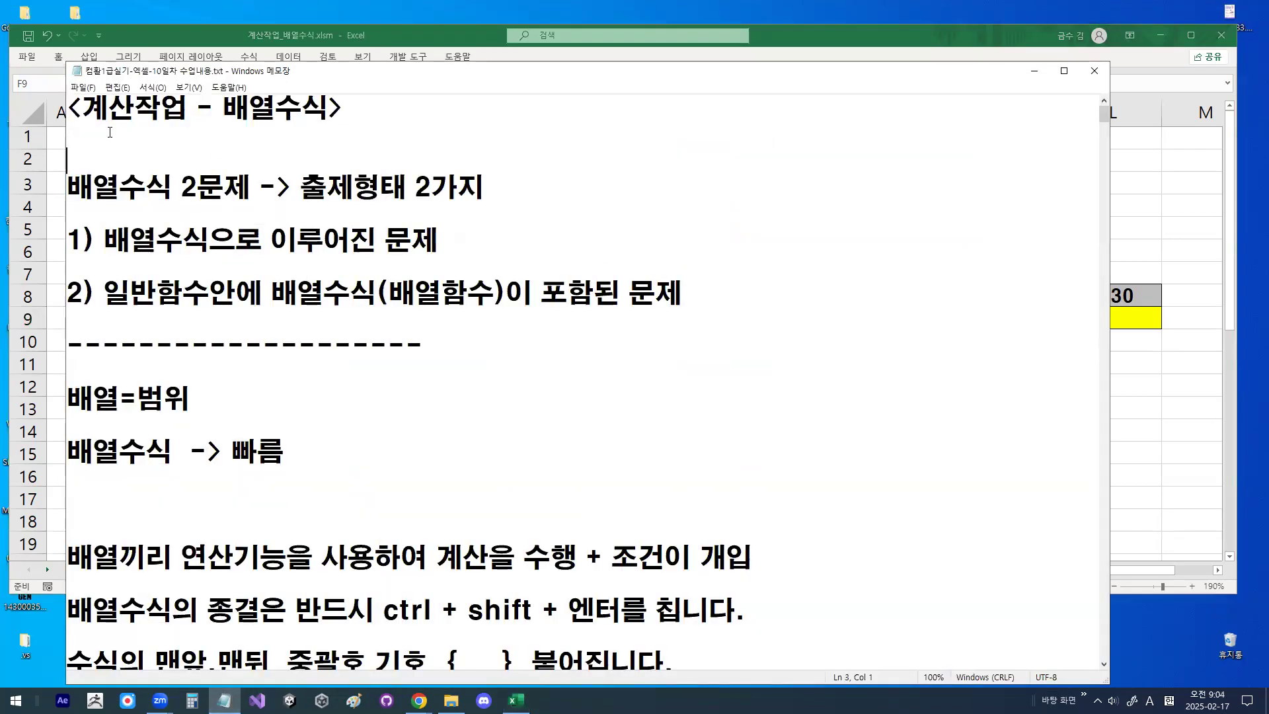
{"action": "key", "text": "Up"}
{"action": "key", "text": "Up"}
{"action": "key", "text": "Return"}
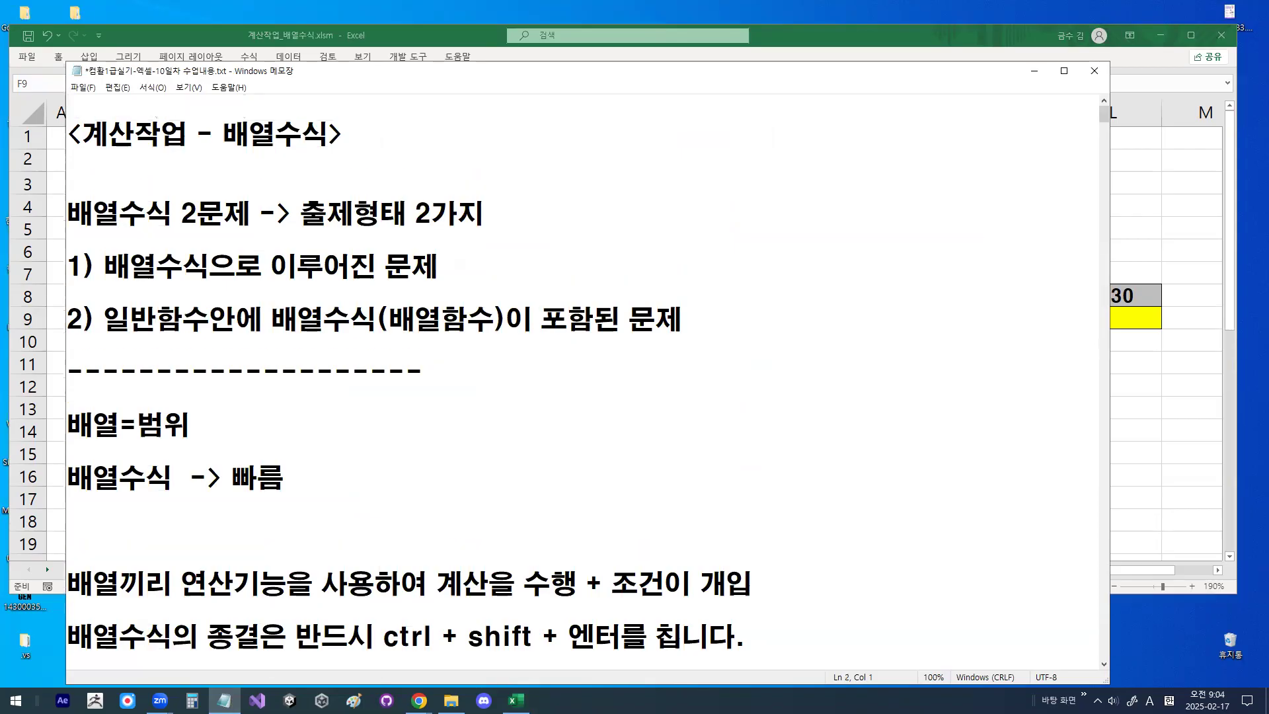
- Review the two question types listed under "배열수식 2문제 -> 출제형태 2가지"
{"action": "key", "text": "Down"}
{"action": "key", "text": "Down"}
{"action": "key", "text": "Down"}
{"action": "key", "text": "Down"}
{"action": "key", "text": "Down"}
{"action": "key", "text": "shift+End"}
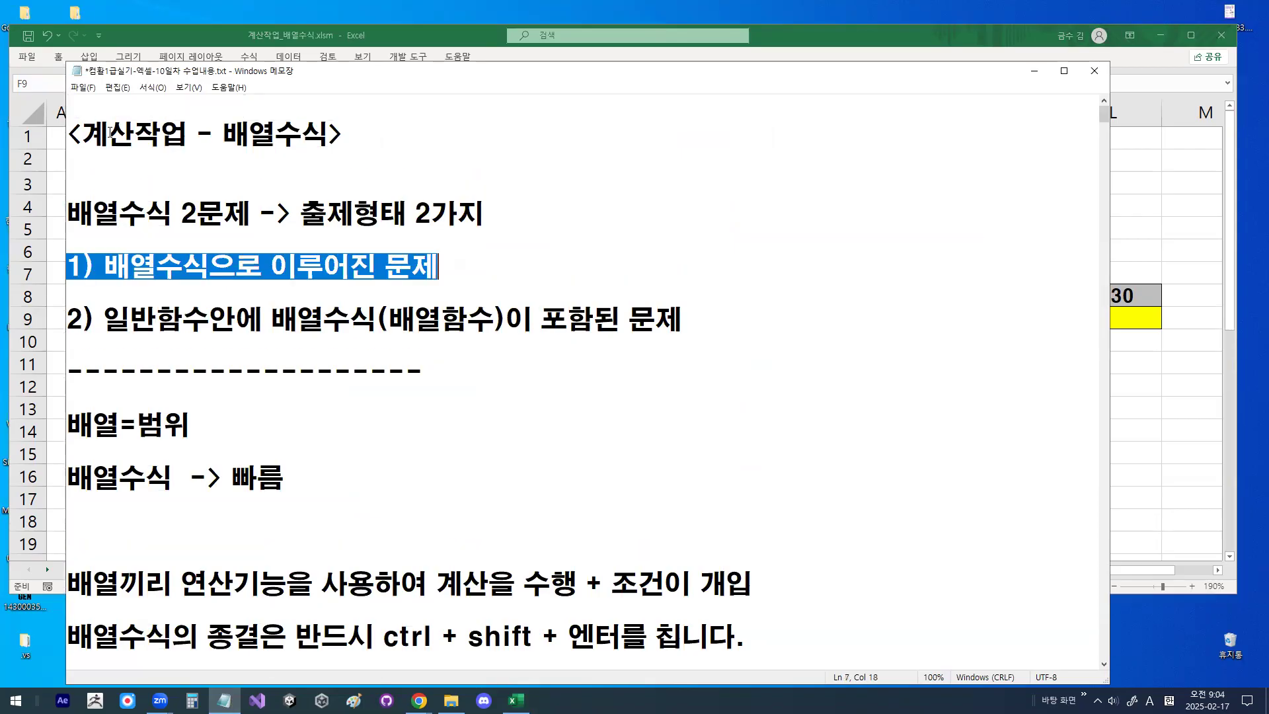
{"action": "key", "text": "Down"}
{"action": "key", "text": "Down"}
{"action": "key", "text": "Right"}
{"action": "key", "text": "Right"}
{"action": "key", "text": "Right"}
{"action": "key", "text": "Right"}
{"action": "key", "text": "Right"}
{"action": "key", "text": "Right"}
{"action": "key", "text": "Right"}
{"action": "key", "text": "Right"}
{"action": "key", "text": "Right"}
{"action": "key", "text": "Right"}
{"action": "key", "text": "Right"}
{"action": "key", "text": "Right"}
{"action": "key", "text": "Right"}
{"action": "key", "text": "Right"}
{"action": "key", "text": "Right"}
{"action": "key", "text": "Right"}
{"action": "key", "text": "Right"}
{"action": "key", "text": "Right"}
{"action": "key", "text": "Right"}
{"action": "key", "text": "Right"}
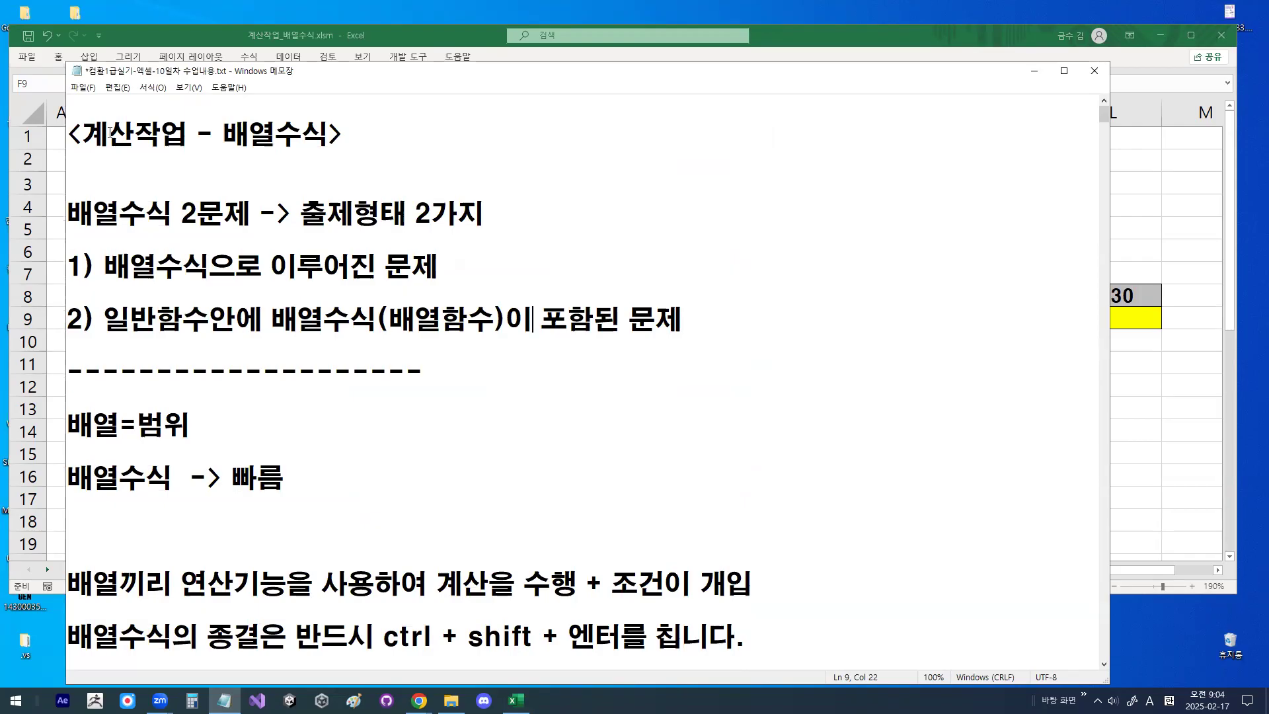
- Append " + 조건만족시" to the end of the "배열=범위" line
{"action": "key", "text": "Down"}
{"action": "key", "text": "Down"}
{"action": "key", "text": "Down"}
{"action": "key", "text": "shift+End"}
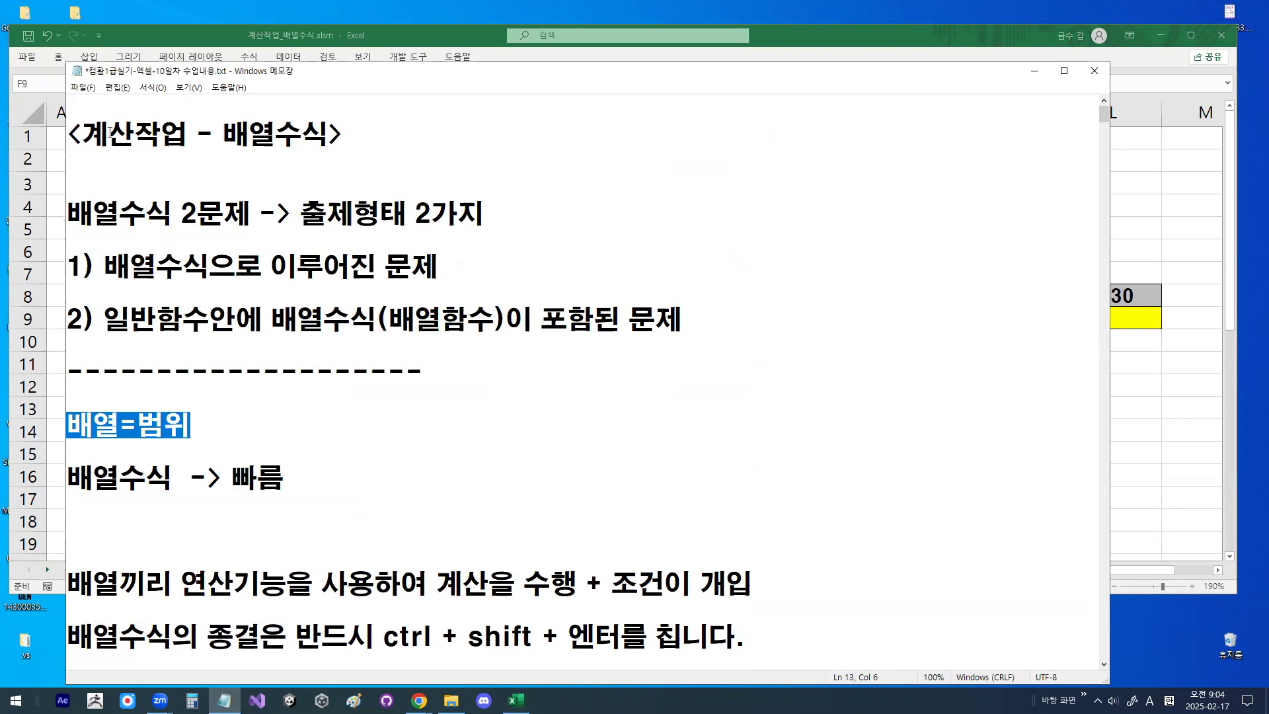
{"action": "key", "text": "Right"}
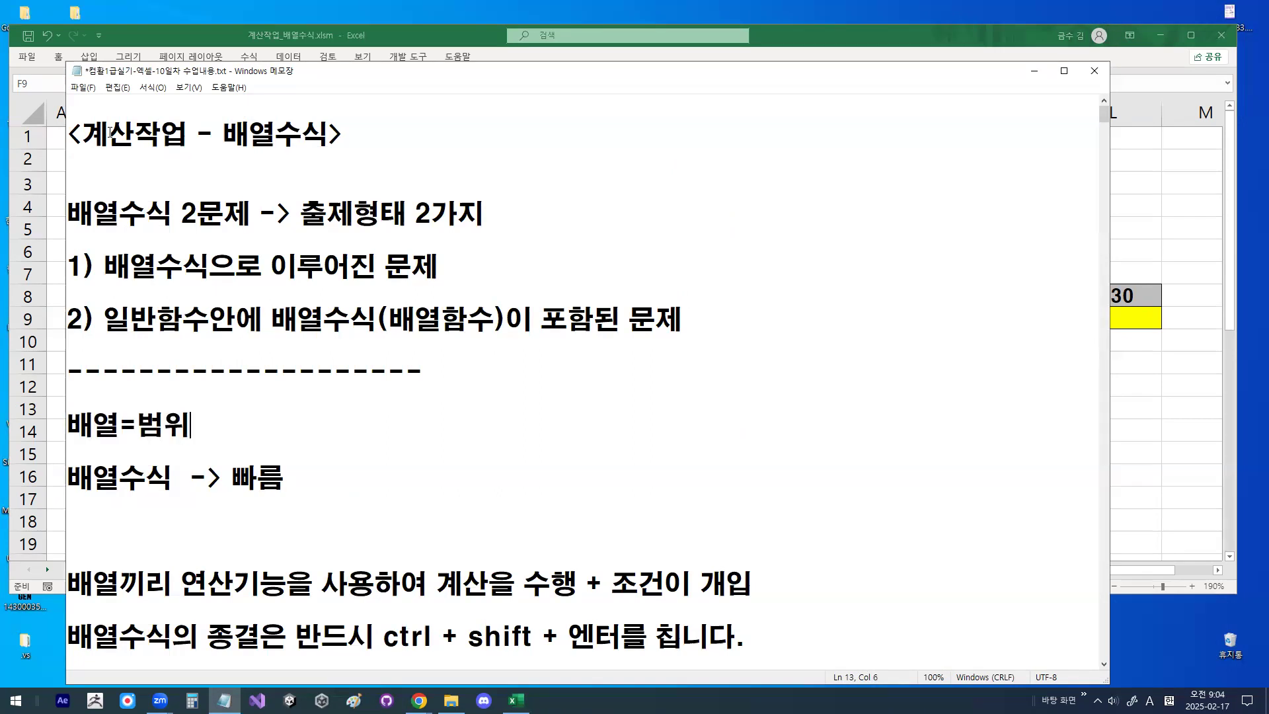
{"action": "type", "text": "+ whr"}
{"action": "key", "text": "BackSpace"}
{"action": "key", "text": "BackSpace"}
{"action": "key", "text": "BackSpace"}
{"action": "type", "text": "whrjs"}
{"action": "key", "text": "BackSpace"}
{"action": "key", "text": "BackSpace"}
{"action": "key", "text": "BackSpace"}
{"action": "key", "text": "BackSpace"}
{"action": "key", "text": "BackSpace"}
{"action": "key", "text": "Hangul"}
{"action": "type", "text": "조건"}
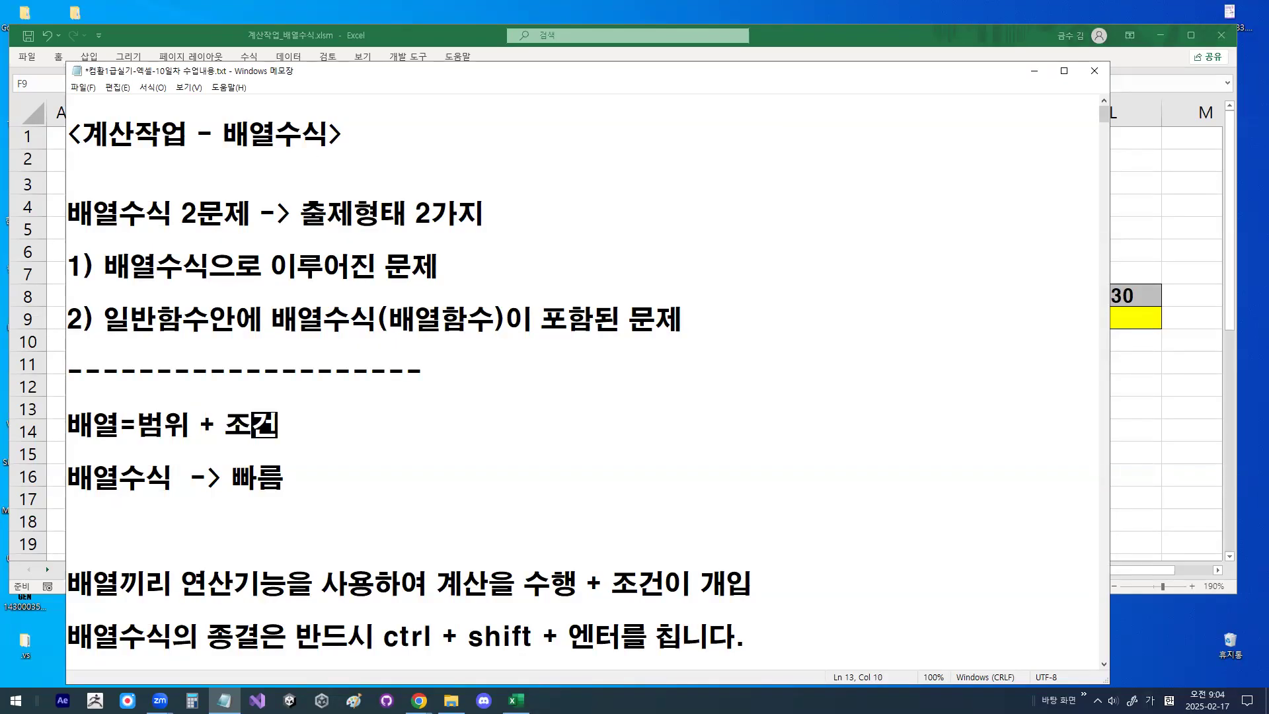
{"action": "type", "text": "마족"}
{"action": "key", "text": "BackSpace"}
{"action": "key", "text": "BackSpace"}
{"action": "key", "text": "BackSpace"}
{"action": "key", "text": "BackSpace"}
{"action": "type", "text": "만"}
{"action": "type", "text": "족시"}
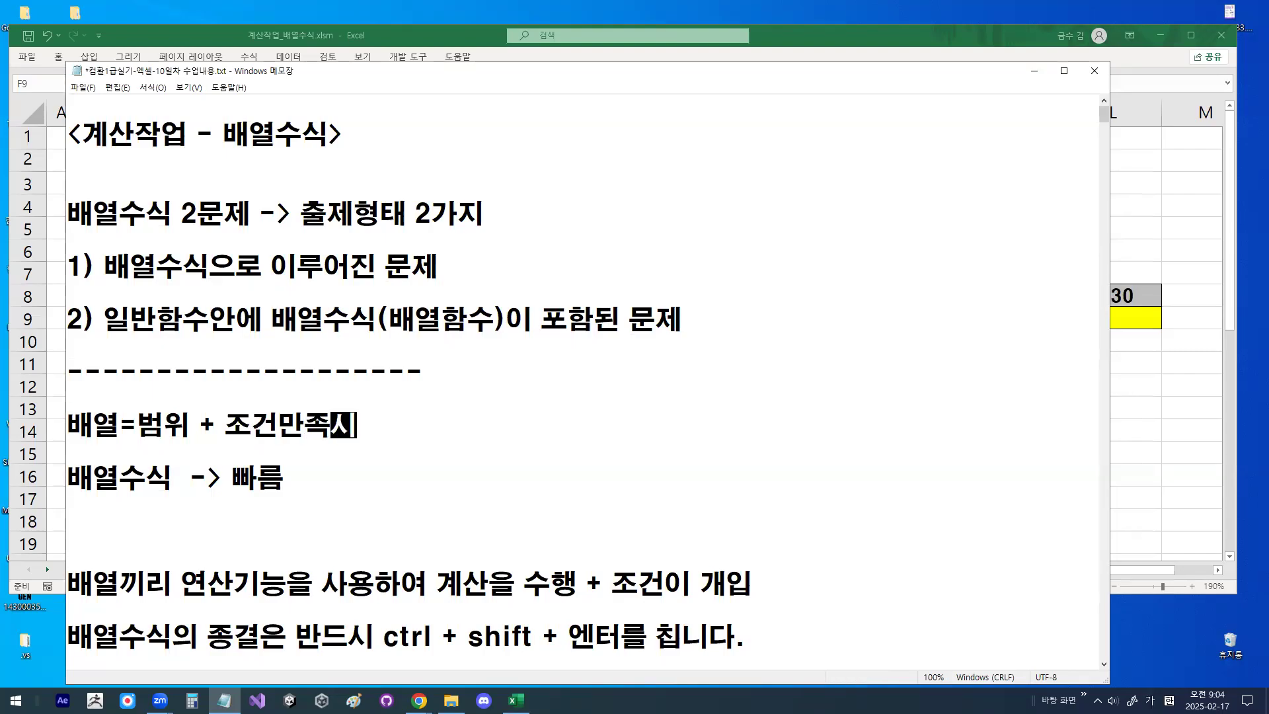
{"action": "key", "text": "BackSpace"}
- Add a "- " bullet before the "동시만족 (and)" and "한가지만 만족시 (or)" lines under "1) 조건과 조건의 관계"
{"action": "left_click", "coordinate": [453, 294]}
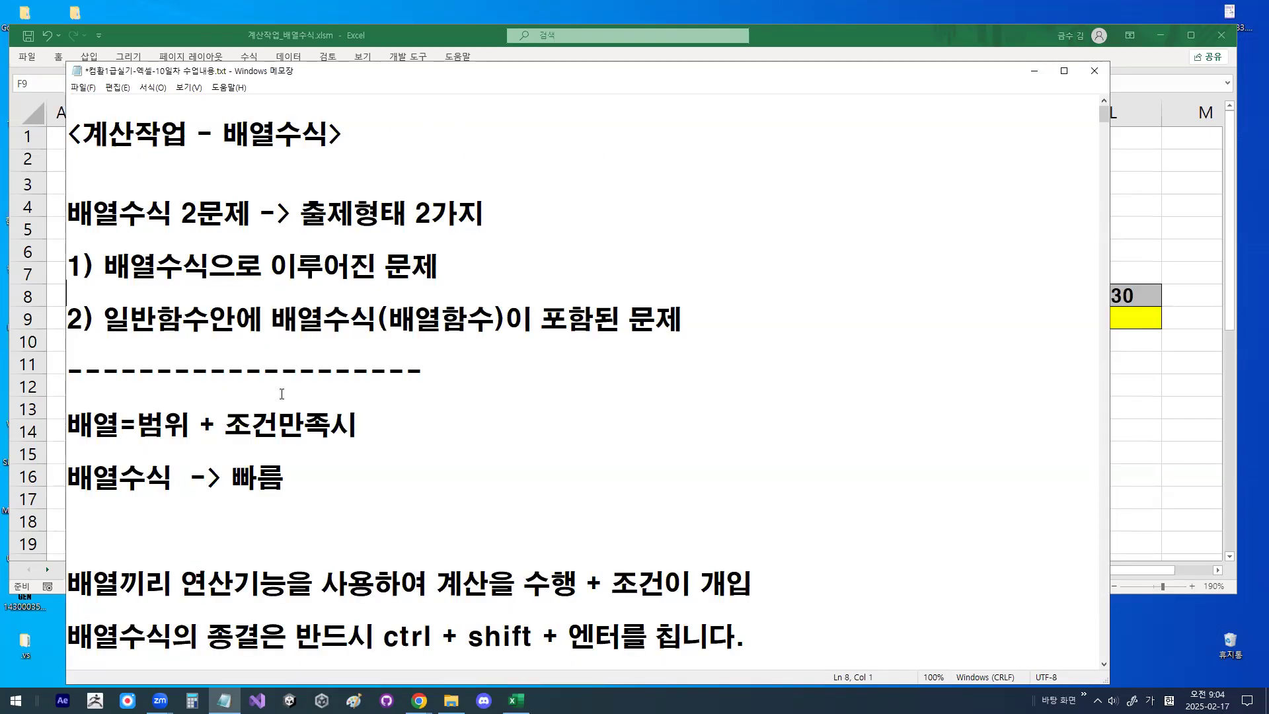
{"action": "left_click", "coordinate": [629, 396]}
{"action": "scroll", "coordinate": [297, 343], "scroll_direction": "down", "scroll_amount": 7}
{"action": "scroll", "coordinate": [297, 343], "scroll_direction": "down", "scroll_amount": 3}
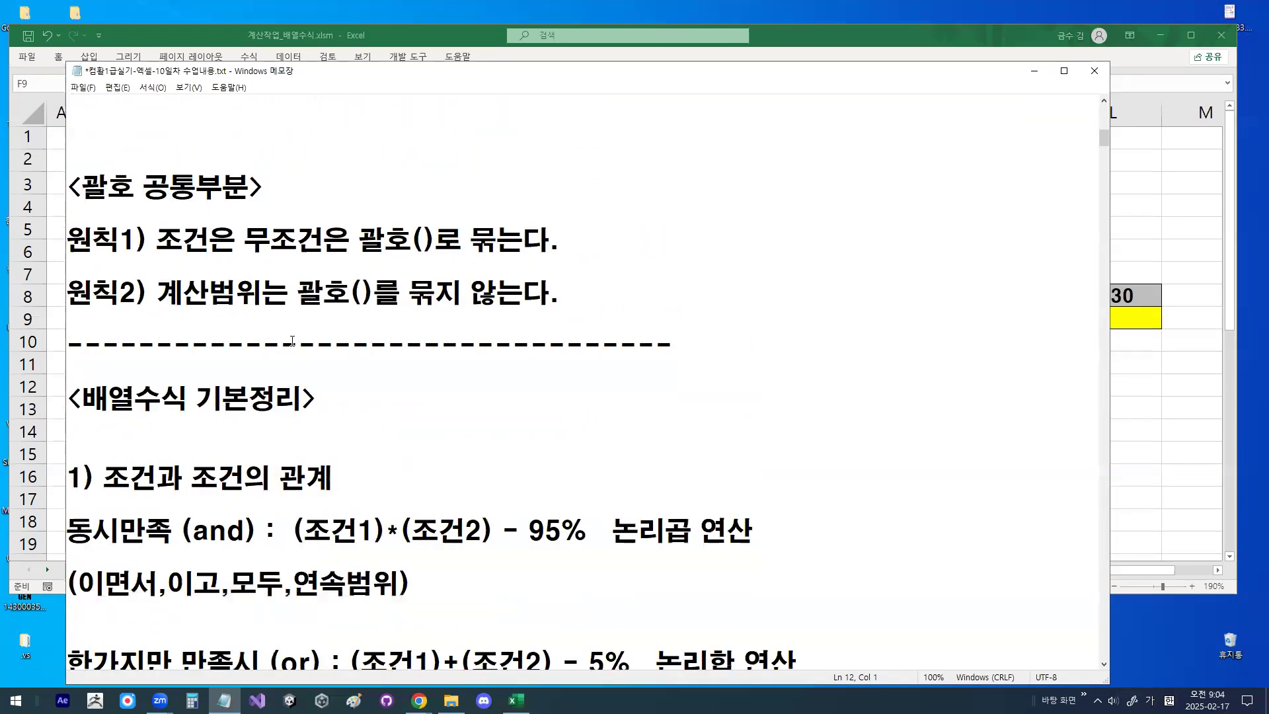
{"action": "scroll", "coordinate": [292, 340], "scroll_direction": "down", "scroll_amount": 1}
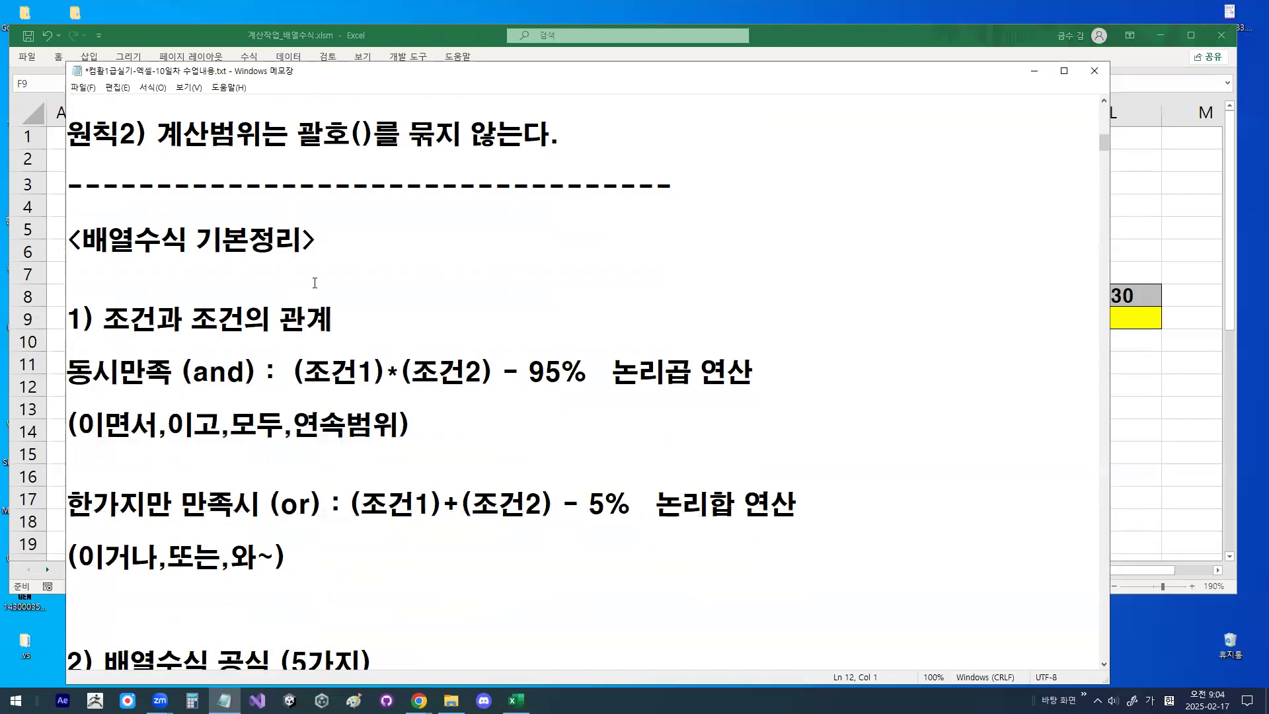
{"action": "left_click_drag", "start_coordinate": [197, 239], "coordinate": [276, 239]}
{"action": "left_click", "coordinate": [361, 270]}
{"action": "left_click", "coordinate": [75, 375]}
{"action": "type", "text": "-"}
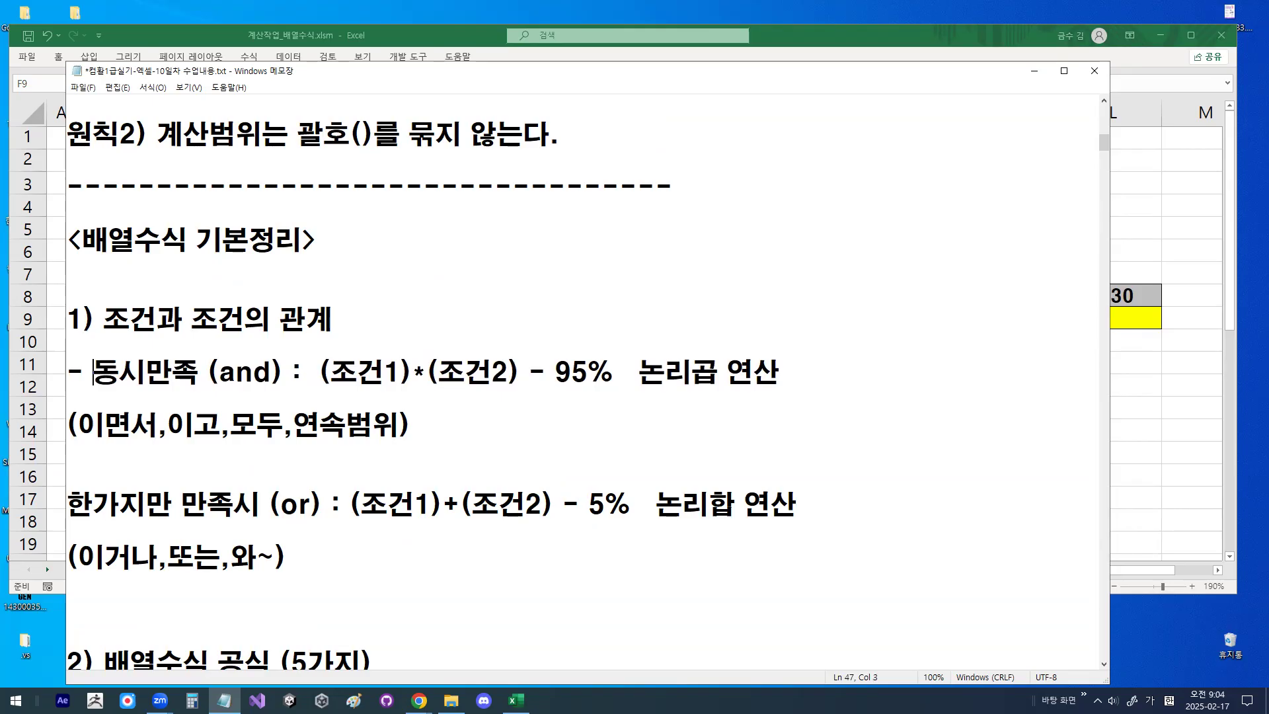
{"action": "left_click", "coordinate": [75, 505]}
{"action": "type", "text": "-"}
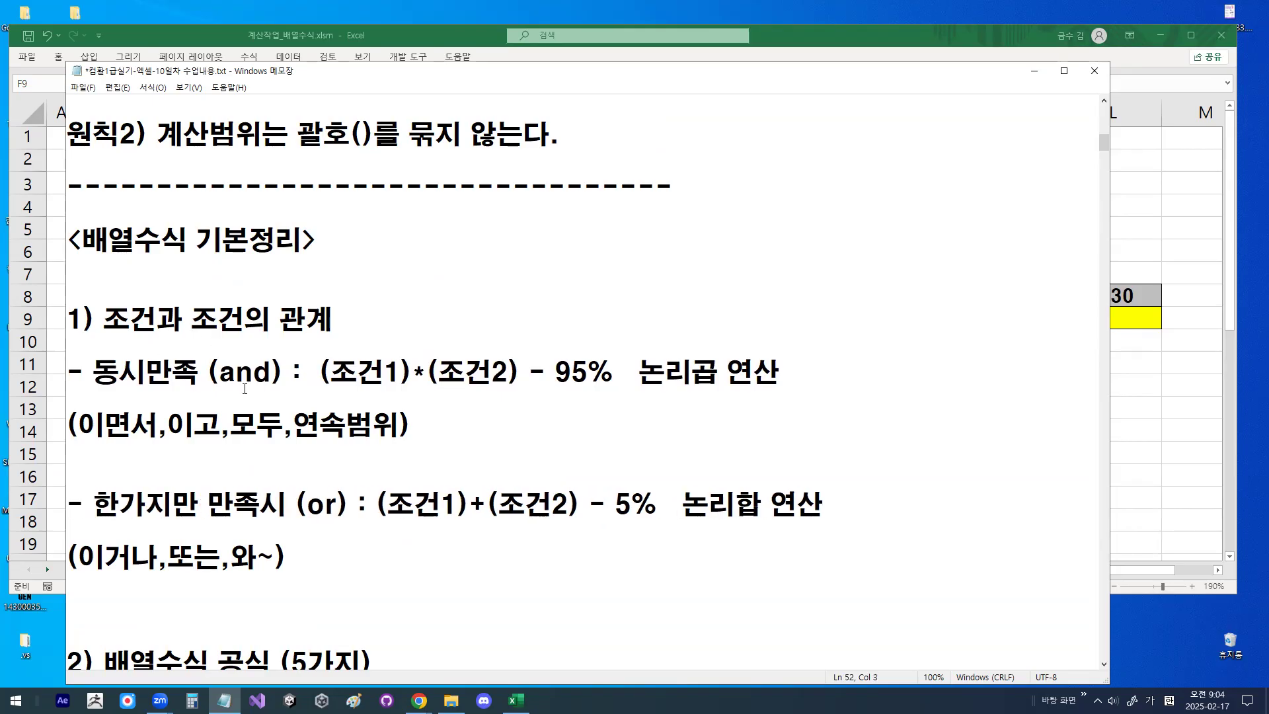
- Examine the "동시만족 (and)" rule, highlighting its operation name, keyword list, percentage and condition expression
{"action": "left_click_drag", "start_coordinate": [225, 376], "coordinate": [269, 368]}
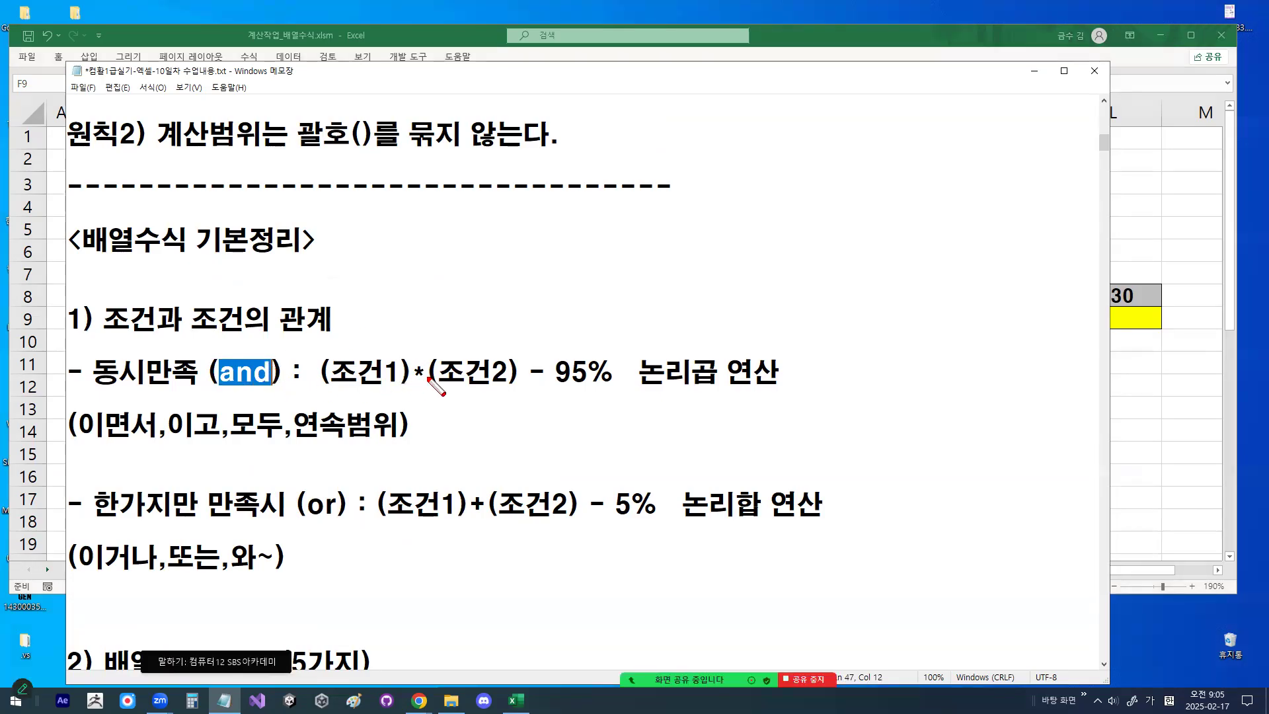
{"action": "mouse_move", "coordinate": [413, 368]}
{"action": "left_mouse_down"}
{"action": "mouse_move", "coordinate": [428, 378]}
{"action": "mouse_move", "coordinate": [413, 365]}
{"action": "left_mouse_up"}
{"action": "left_click_drag", "start_coordinate": [640, 371], "coordinate": [782, 371]}
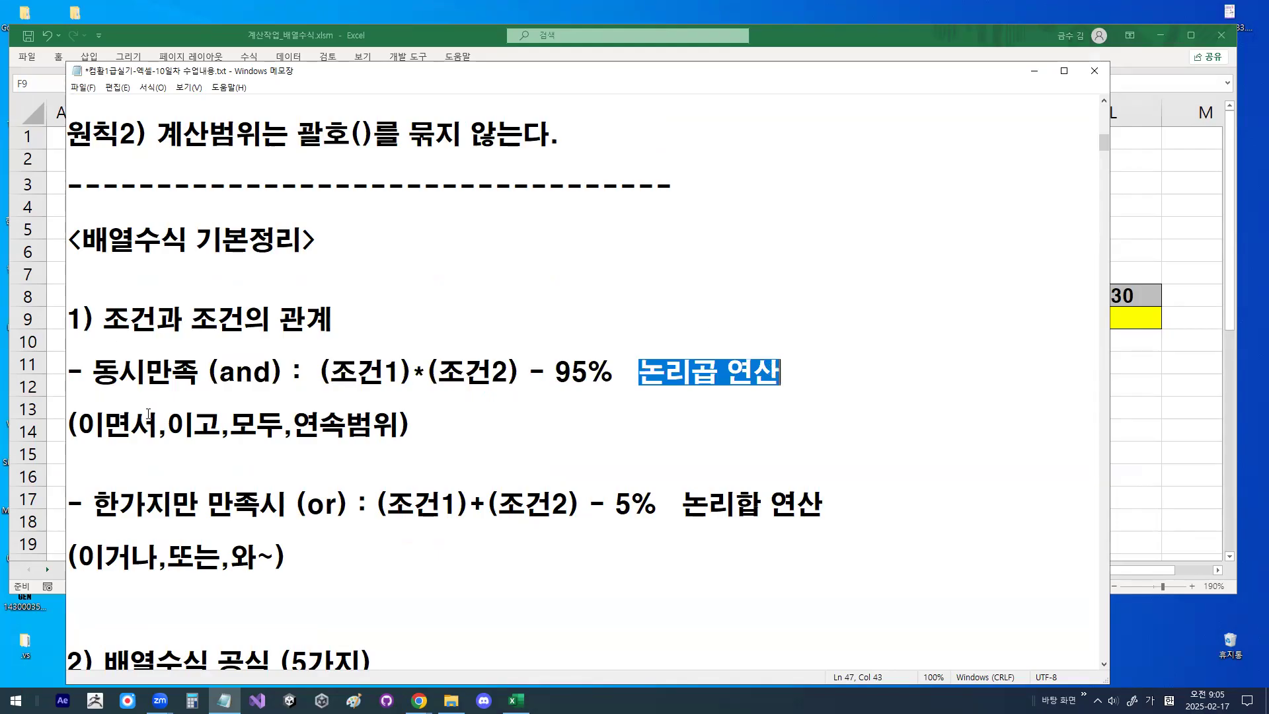
{"action": "left_click_drag", "start_coordinate": [77, 432], "coordinate": [391, 431]}
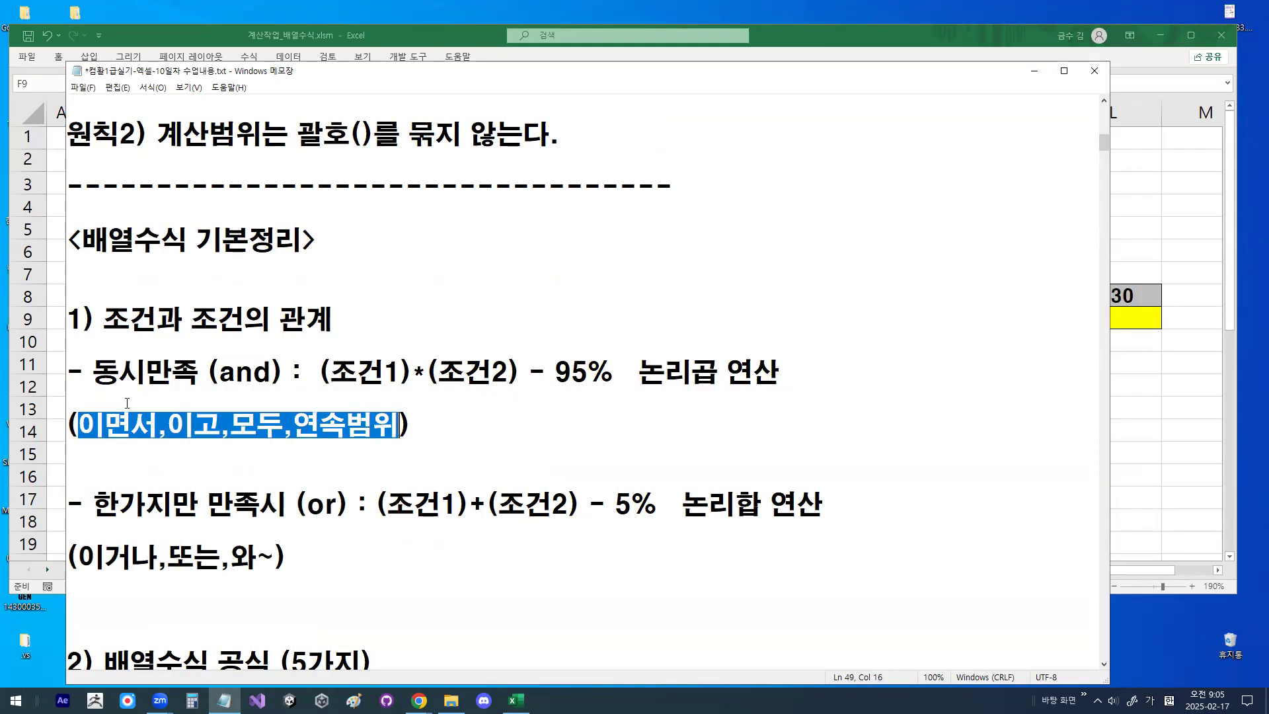
{"action": "left_click_drag", "start_coordinate": [78, 428], "coordinate": [374, 423]}
{"action": "left_click_drag", "start_coordinate": [92, 373], "coordinate": [291, 372]}
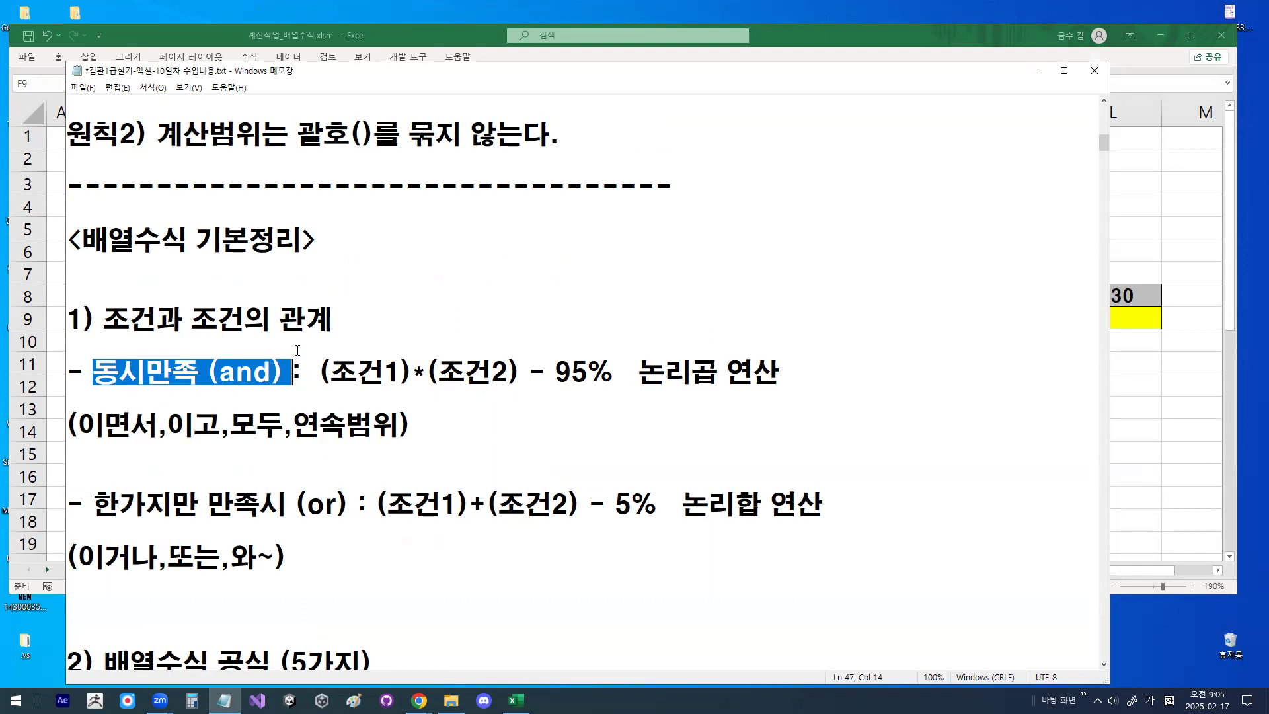
{"action": "left_click_drag", "start_coordinate": [555, 373], "coordinate": [606, 376]}
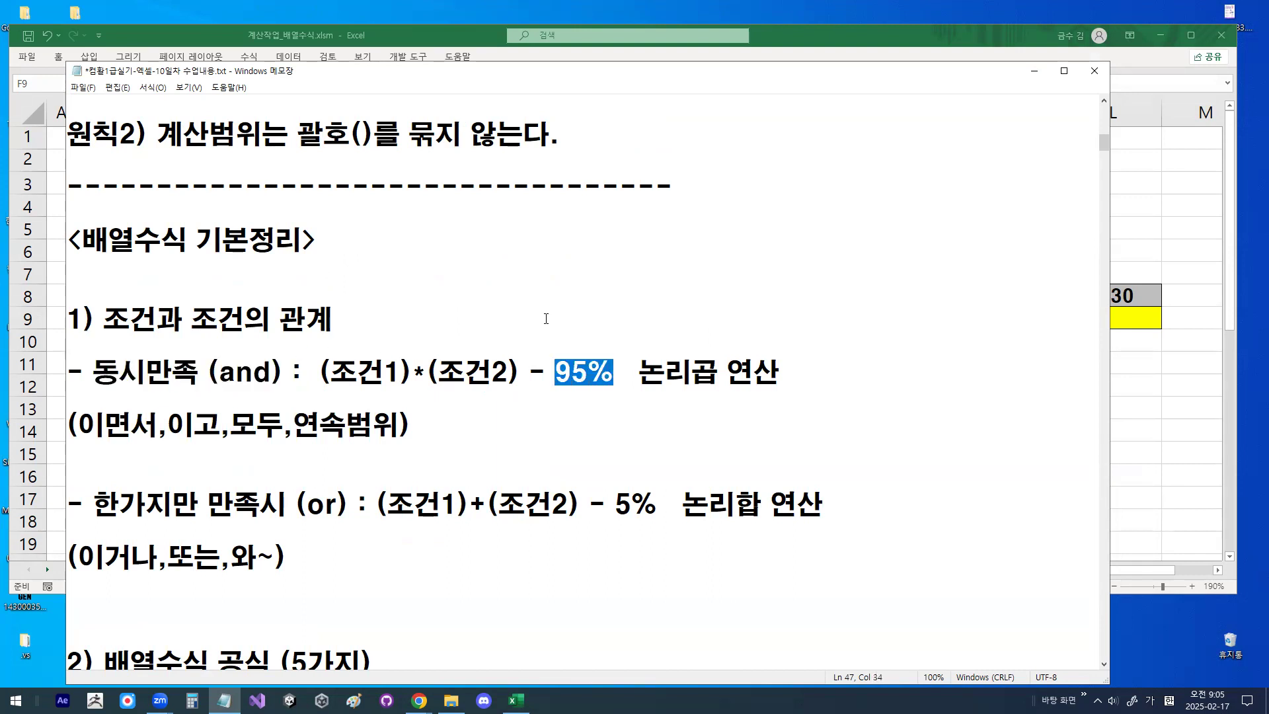
{"action": "left_click_drag", "start_coordinate": [318, 372], "coordinate": [527, 372]}
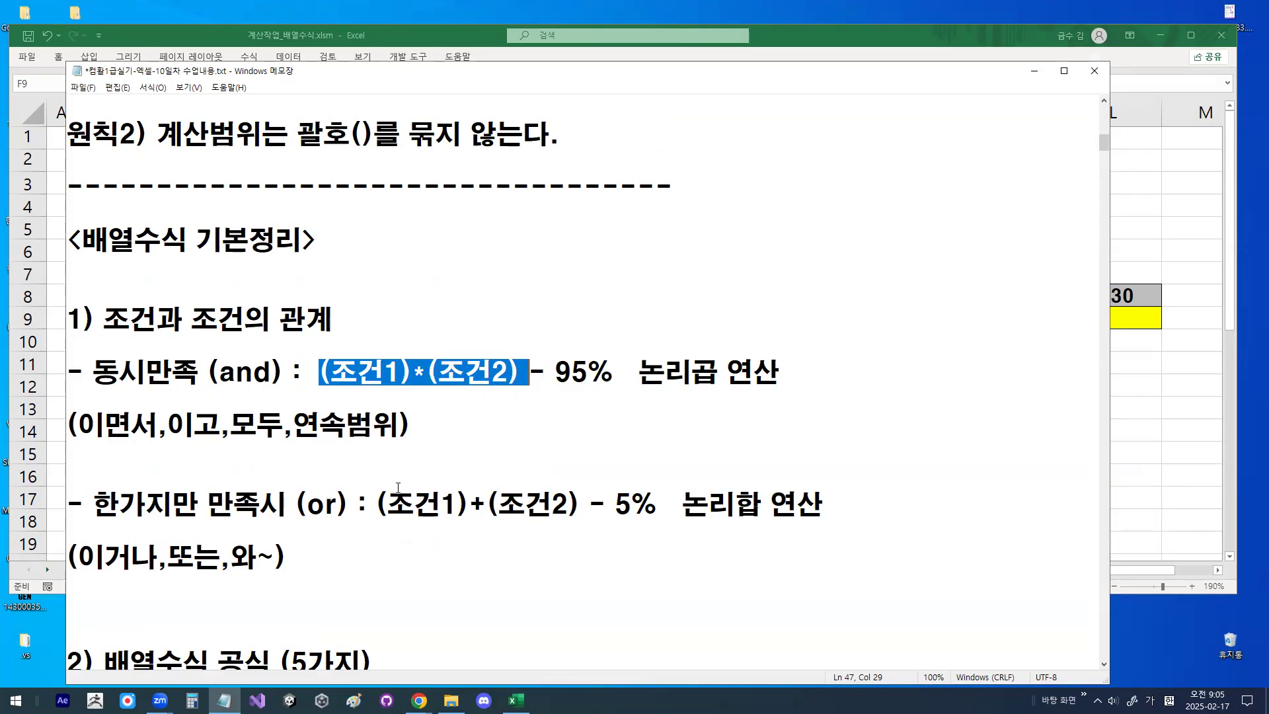
- Examine the "한가지만 만족시 (or)" rule, highlighting its plus operator, operation name and percentage
{"action": "scroll", "coordinate": [456, 466], "scroll_direction": "down", "scroll_amount": 1}
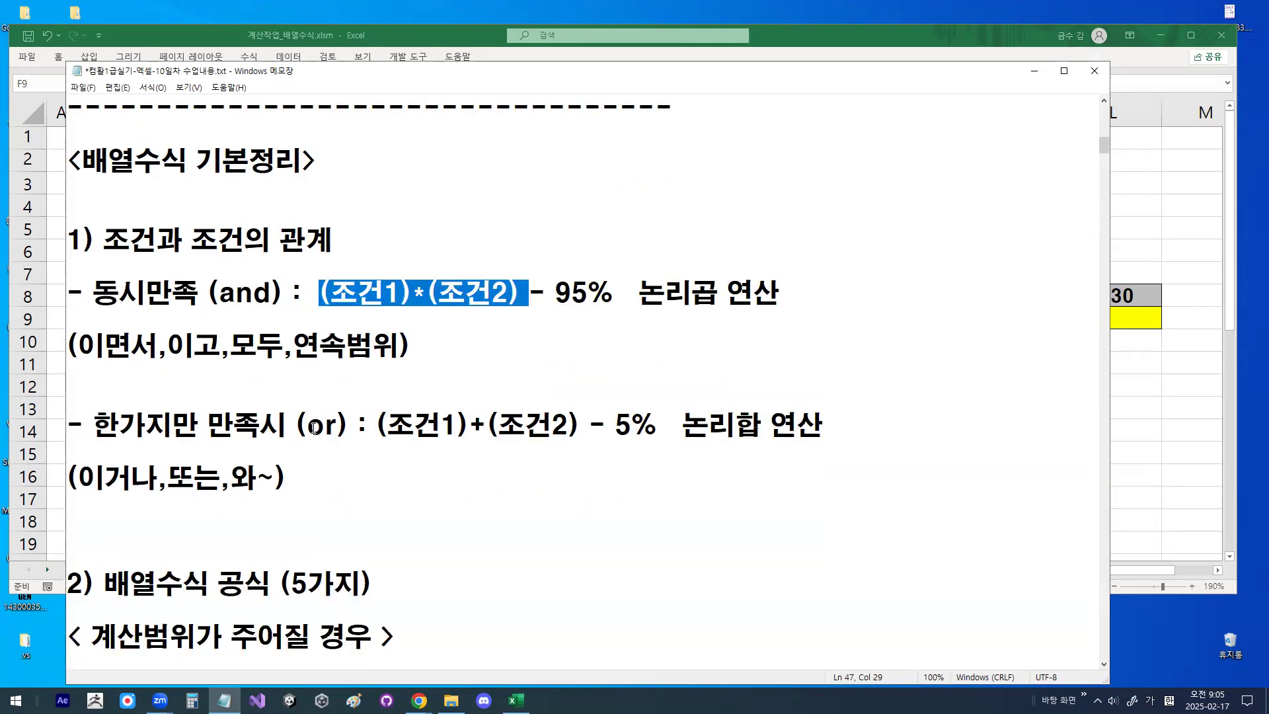
{"action": "left_click_drag", "start_coordinate": [306, 426], "coordinate": [337, 426]}
{"action": "left_click_drag", "start_coordinate": [467, 427], "coordinate": [483, 427]}
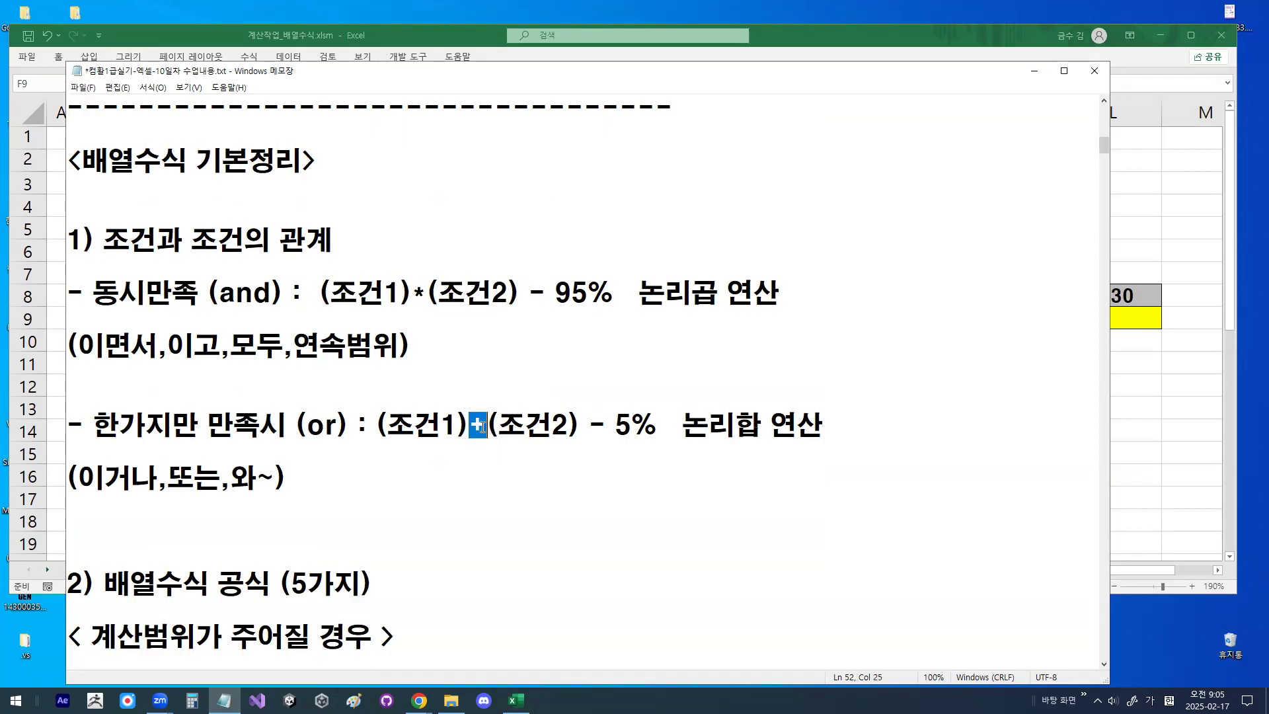
{"action": "left_click_drag", "start_coordinate": [684, 423], "coordinate": [746, 421]}
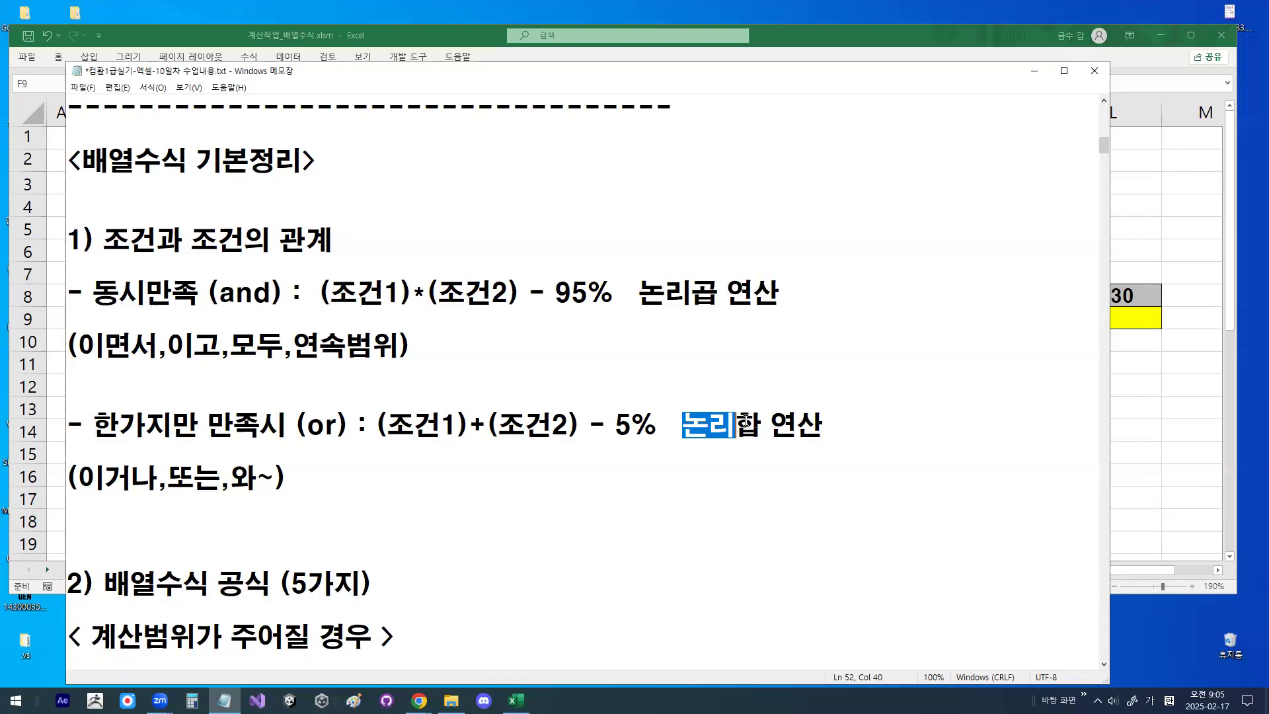
{"action": "left_click_drag", "start_coordinate": [296, 426], "coordinate": [347, 428]}
{"action": "left_click", "coordinate": [347, 428]}
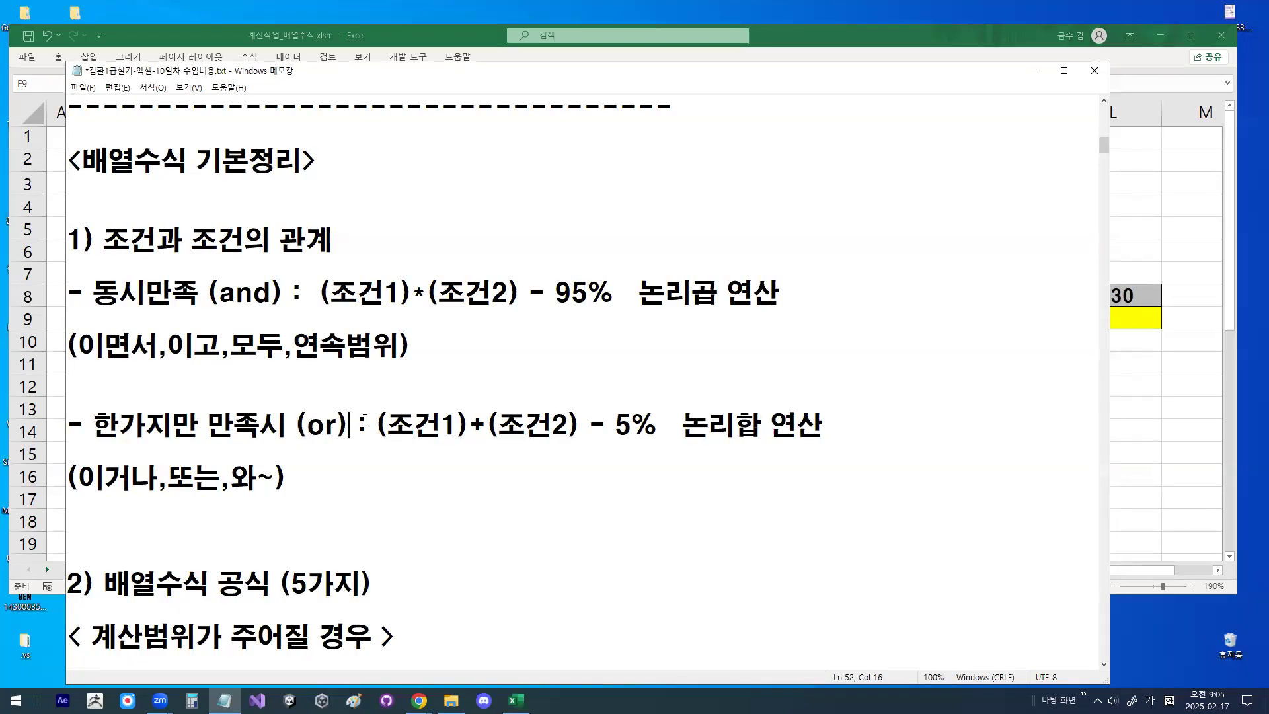
{"action": "left_click", "coordinate": [622, 426]}
{"action": "double_click", "coordinate": [622, 426]}
{"action": "left_click", "coordinate": [399, 382]}
- Review the two bracket principles under "<괄호 공통부분>", highlighting the wording for conditions and for calculation ranges
{"action": "left_click", "coordinate": [320, 294]}
{"action": "scroll", "coordinate": [384, 327], "scroll_direction": "up", "scroll_amount": 3}
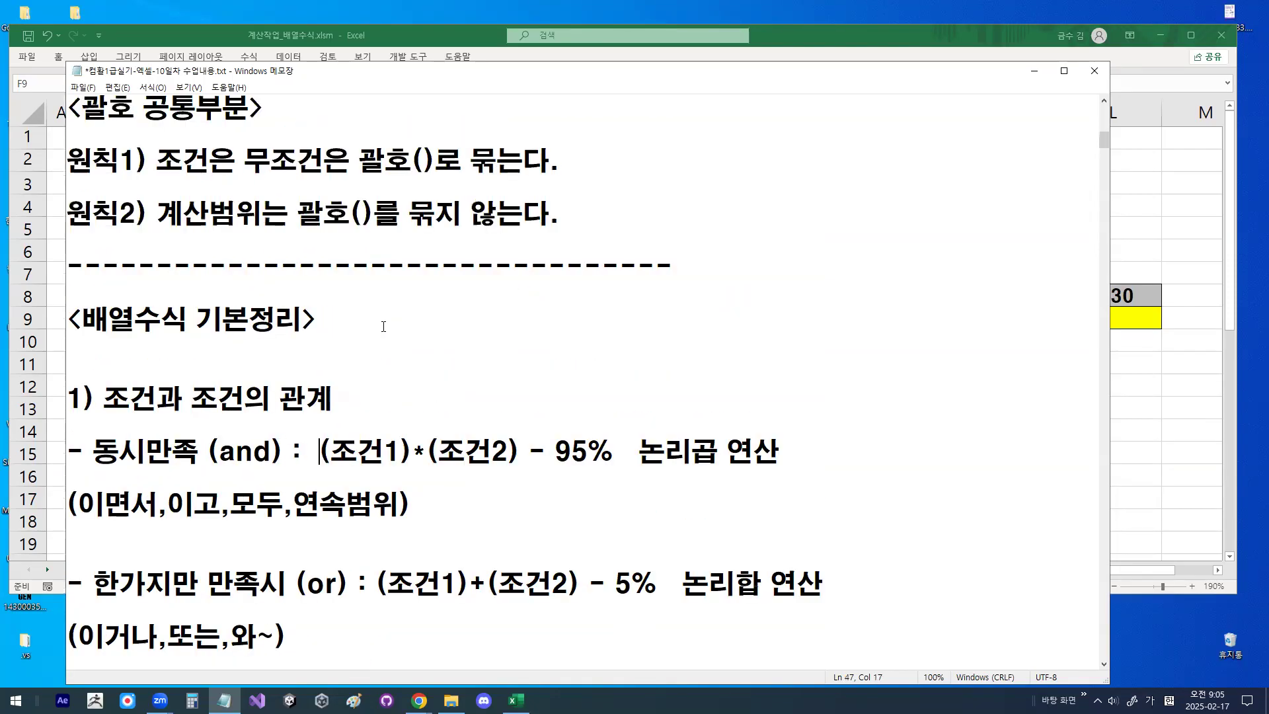
{"action": "scroll", "coordinate": [341, 247], "scroll_direction": "up", "scroll_amount": 1}
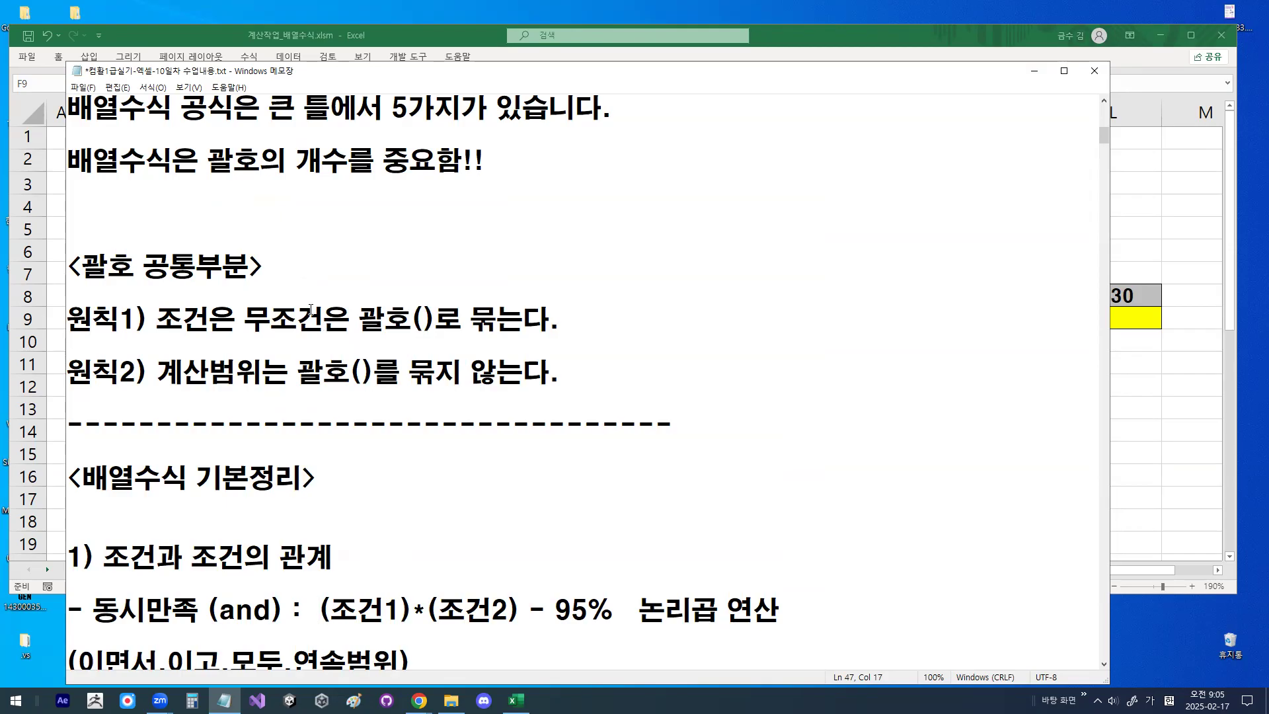
{"action": "left_click_drag", "start_coordinate": [156, 318], "coordinate": [209, 319]}
{"action": "left_click_drag", "start_coordinate": [358, 319], "coordinate": [533, 325]}
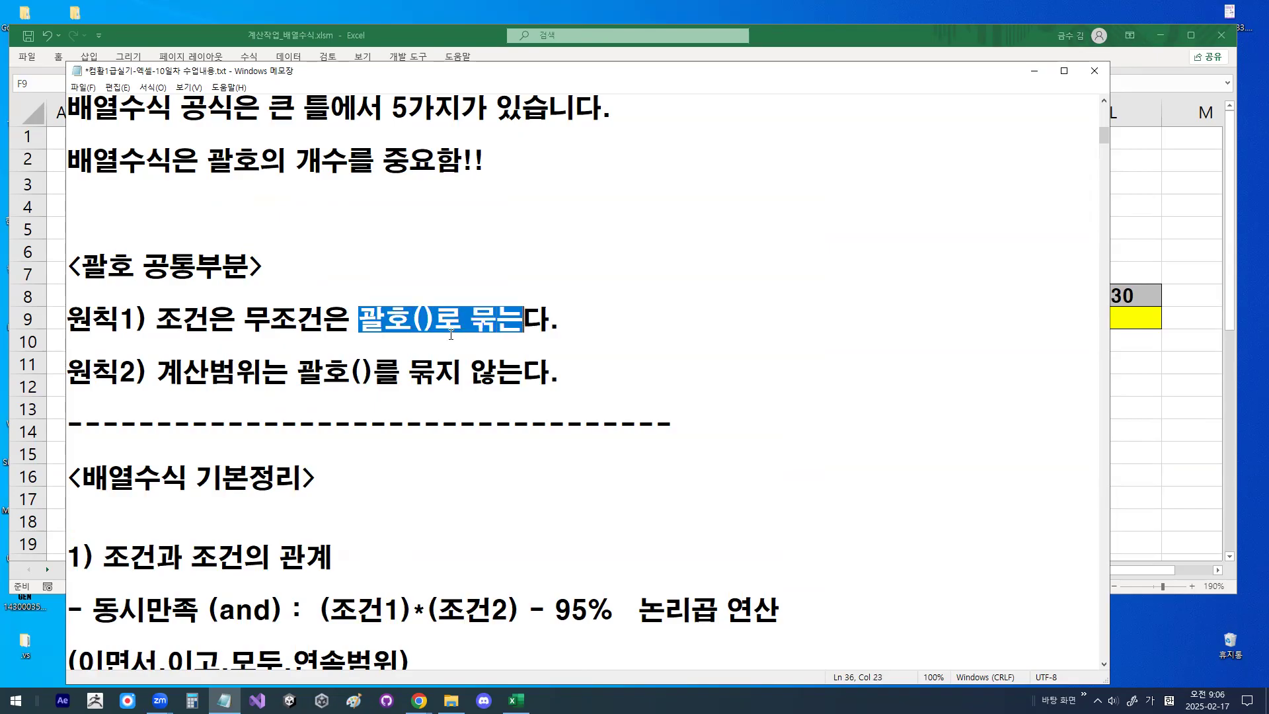
{"action": "left_click_drag", "start_coordinate": [156, 372], "coordinate": [580, 380]}
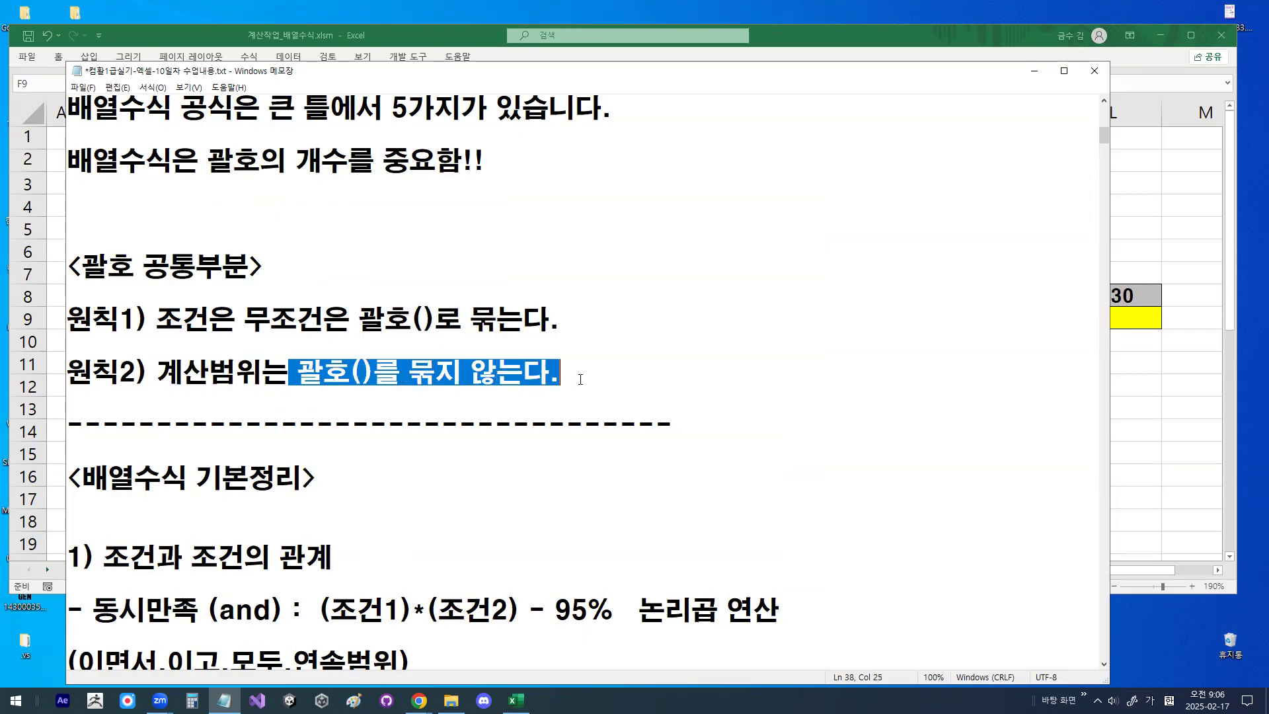
- Review the "2) 배열수식 공식 (5가지)" section, highlighting the given-calculation-range case and the formula headings with and without if
{"action": "scroll", "coordinate": [357, 437], "scroll_direction": "down", "scroll_amount": 1}
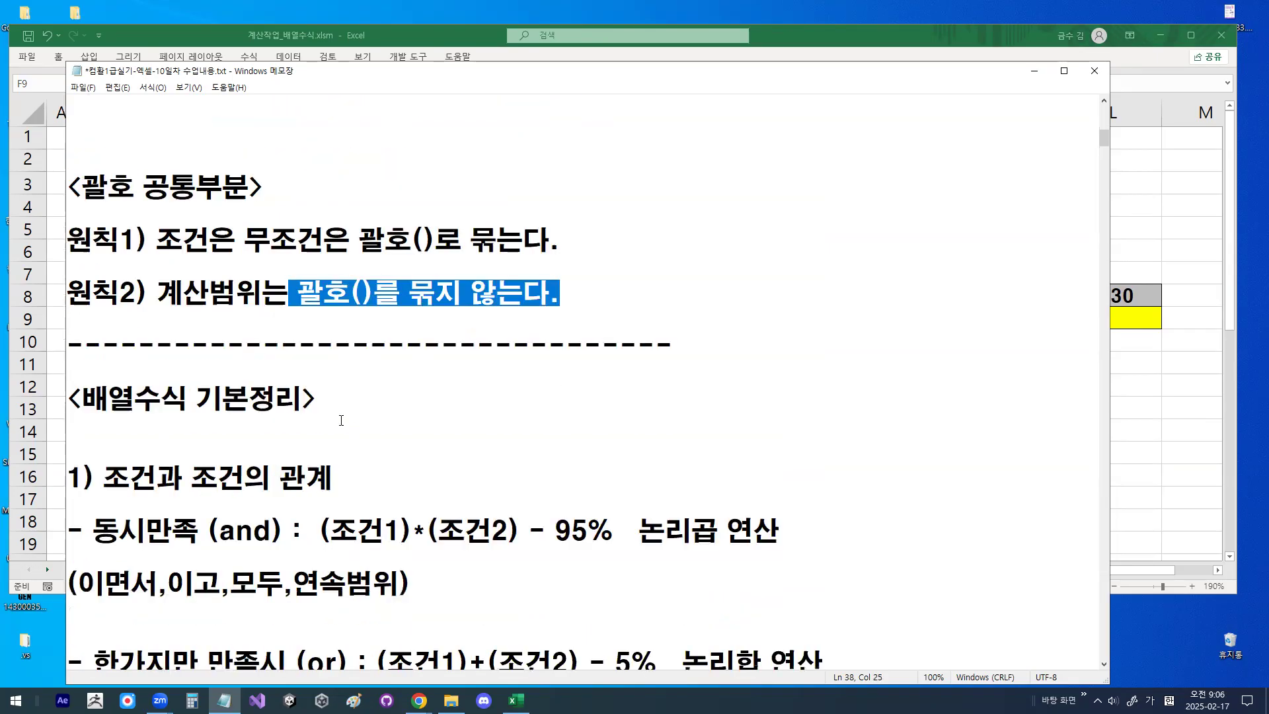
{"action": "scroll", "coordinate": [341, 421], "scroll_direction": "down", "scroll_amount": 6}
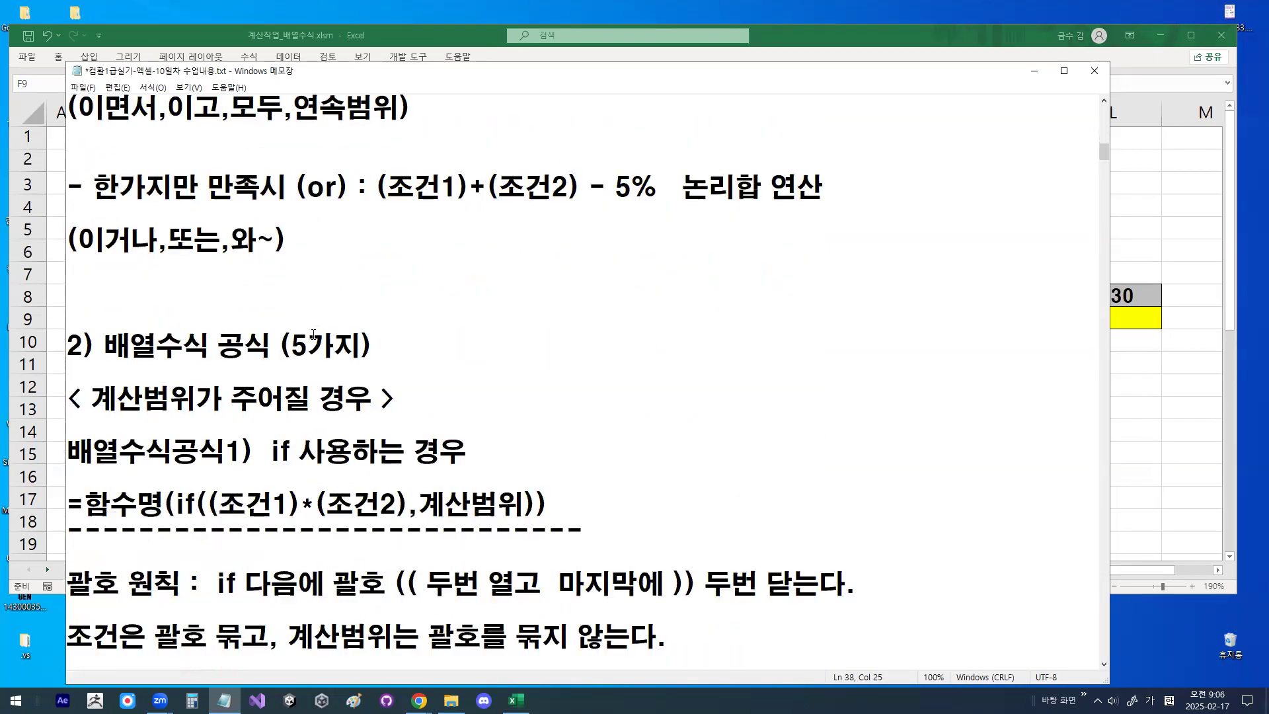
{"action": "left_click_drag", "start_coordinate": [105, 345], "coordinate": [340, 341]}
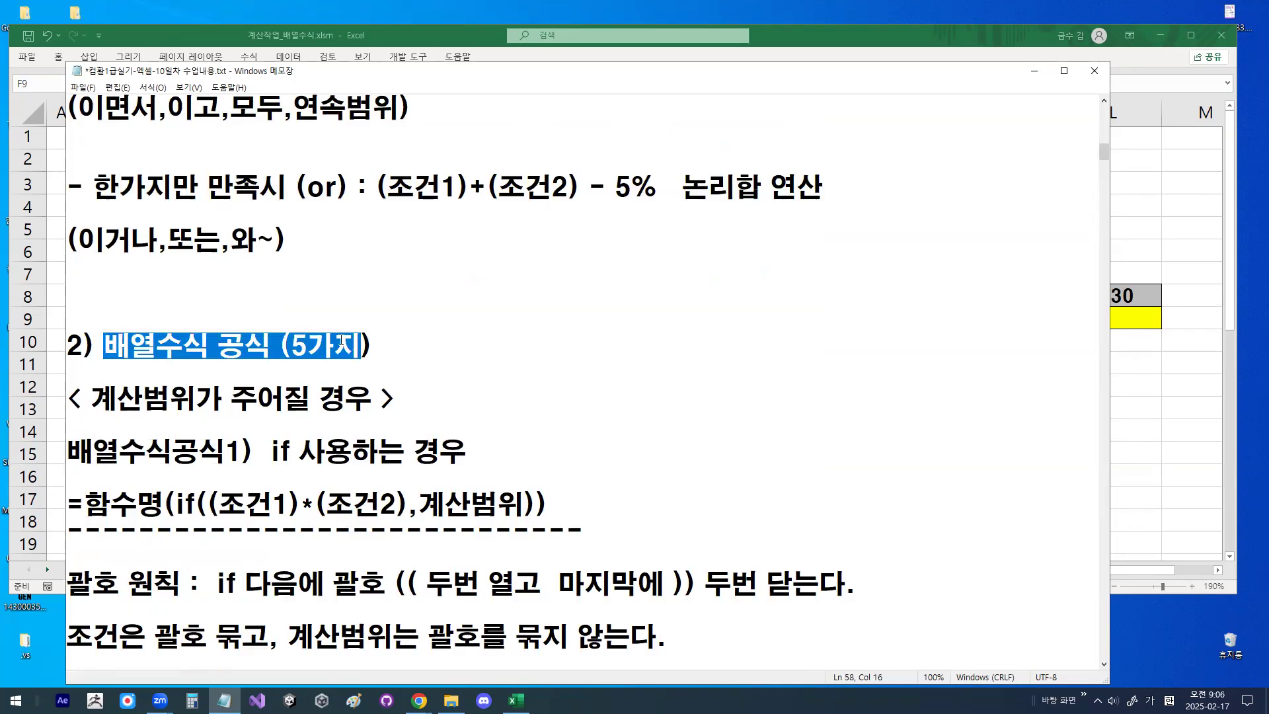
{"action": "scroll", "coordinate": [423, 382], "scroll_direction": "up", "scroll_amount": 1}
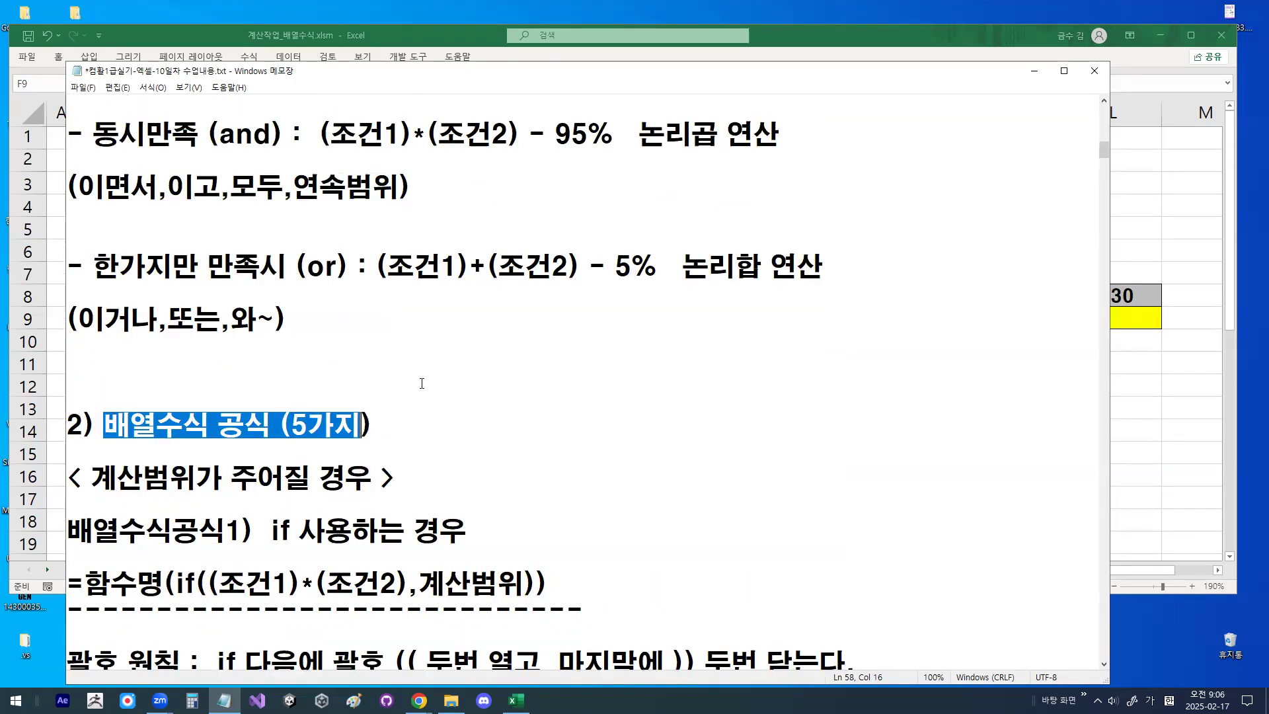
{"action": "scroll", "coordinate": [422, 383], "scroll_direction": "down", "scroll_amount": 3}
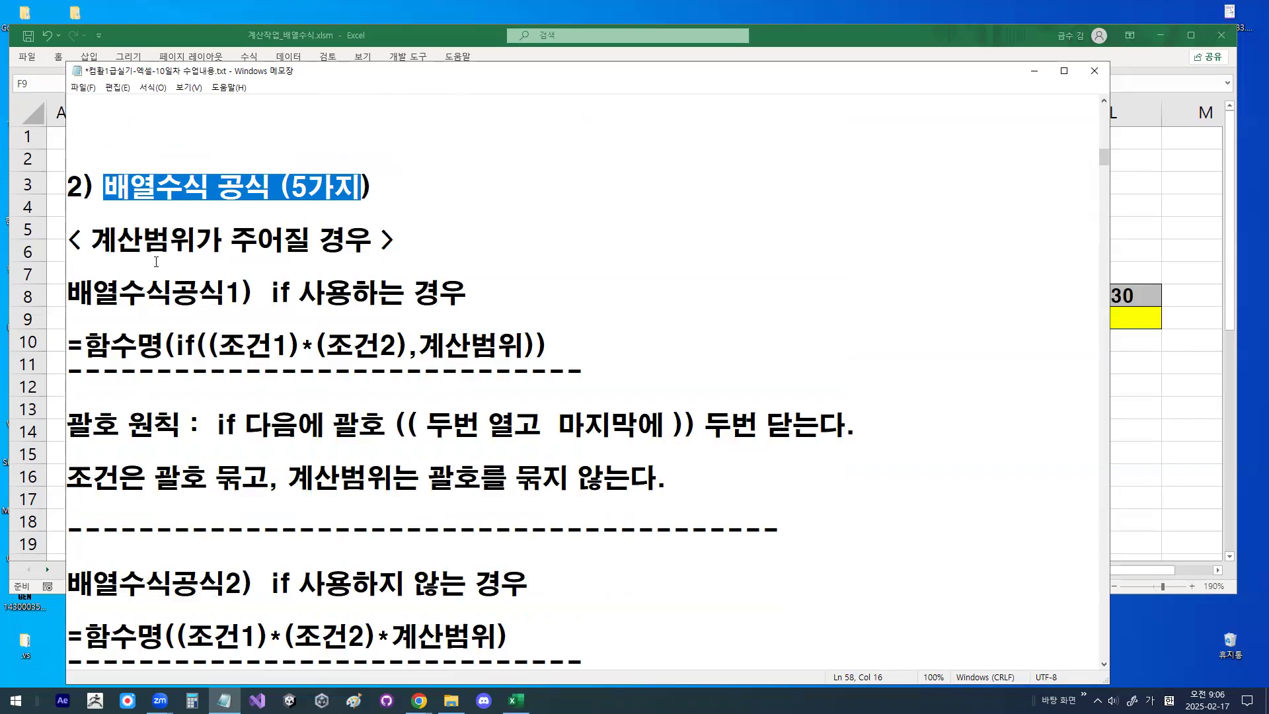
{"action": "left_click", "coordinate": [96, 238]}
{"action": "left_click_drag", "start_coordinate": [96, 238], "coordinate": [368, 242]}
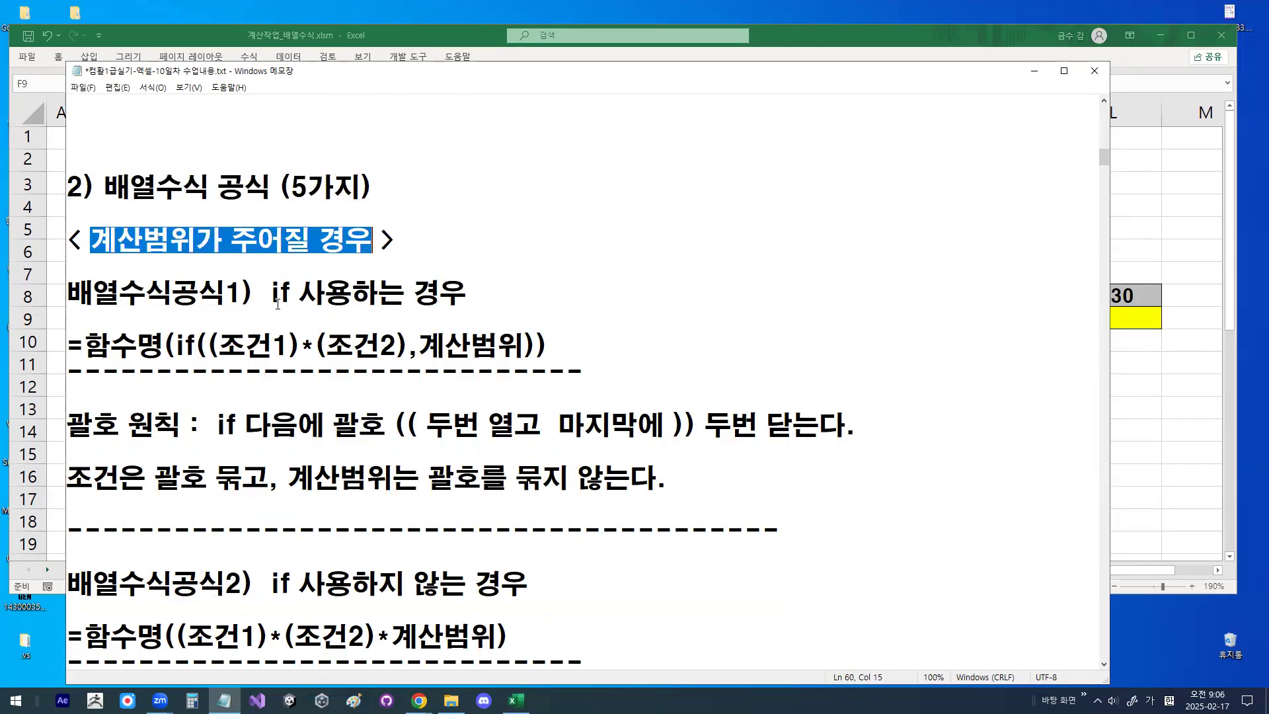
{"action": "left_click_drag", "start_coordinate": [263, 291], "coordinate": [440, 291]}
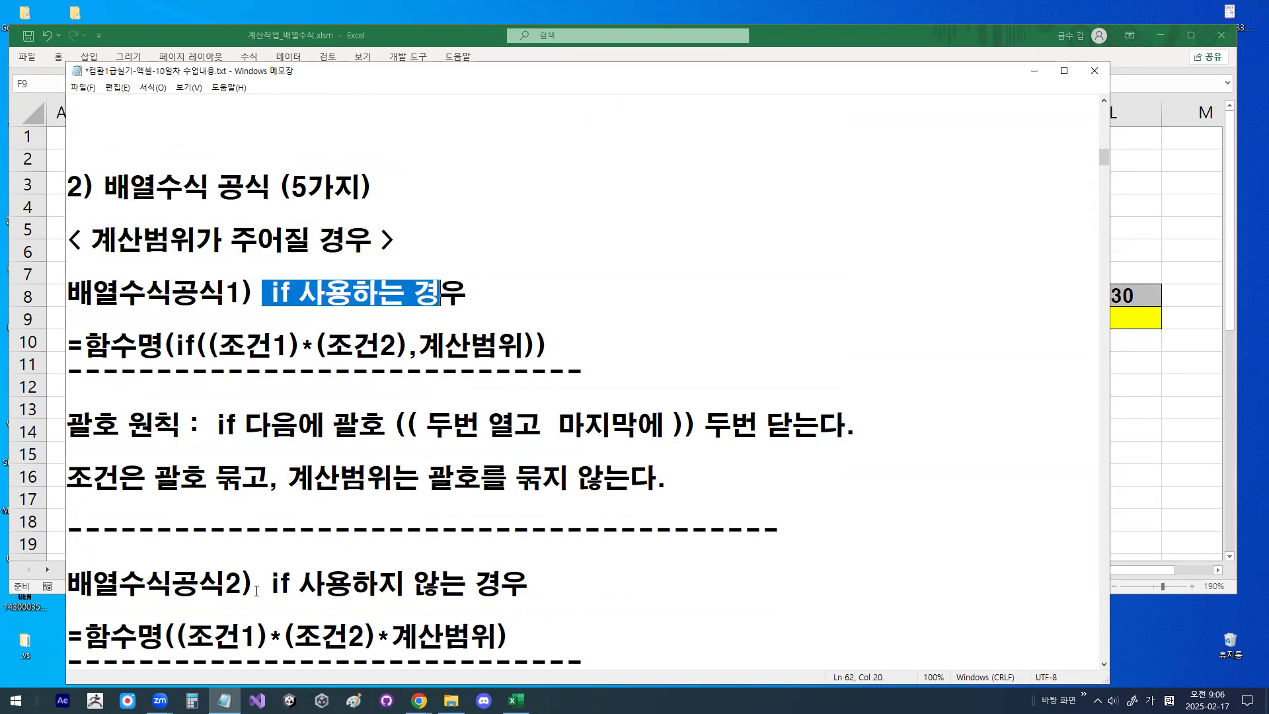
{"action": "left_click_drag", "start_coordinate": [254, 583], "coordinate": [529, 584]}
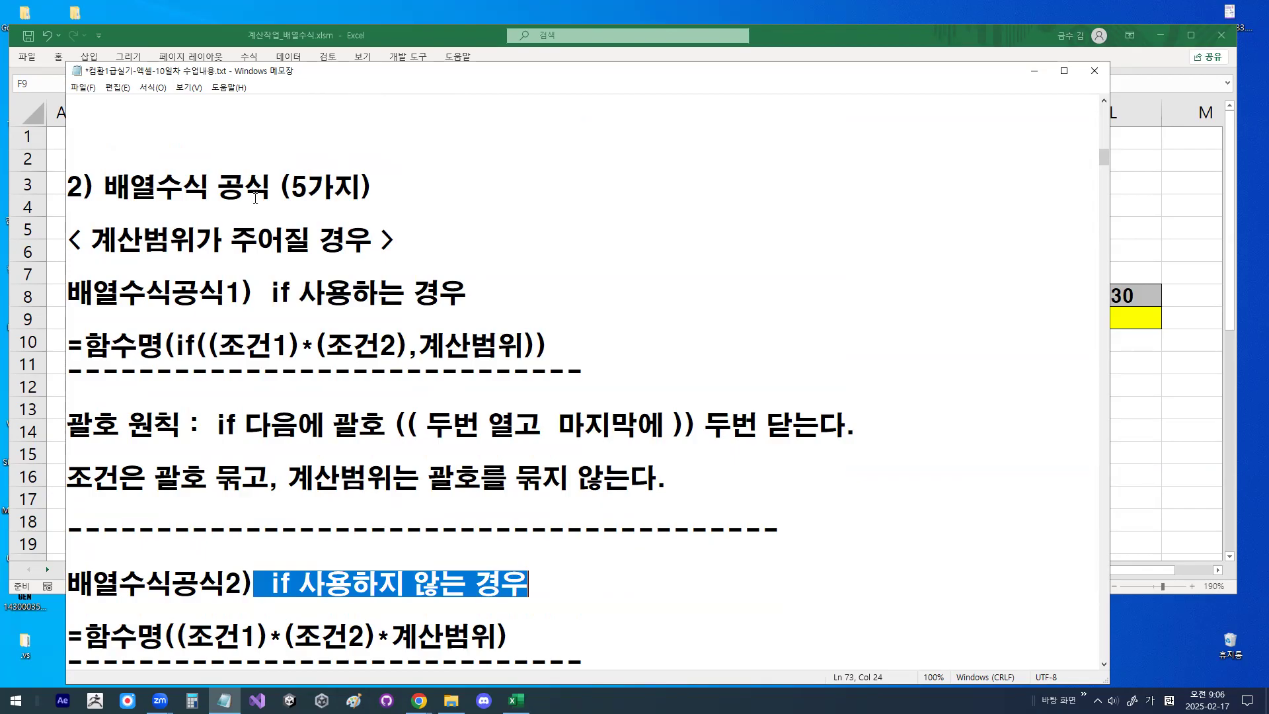
- Highlight the function name, if, paired opening and closing brackets, and comma-separated calculation range in 배열수식공식1
{"action": "left_click_drag", "start_coordinate": [89, 345], "coordinate": [149, 337]}
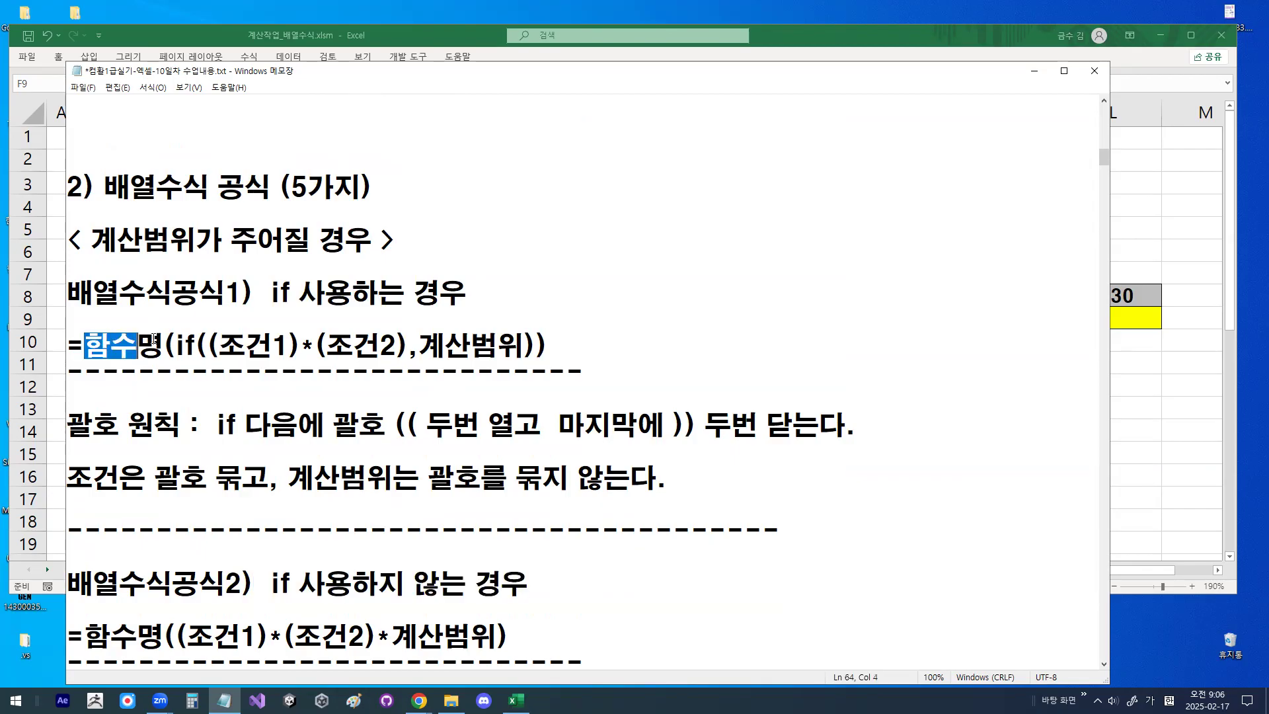
{"action": "left_click_drag", "start_coordinate": [163, 344], "coordinate": [218, 345]}
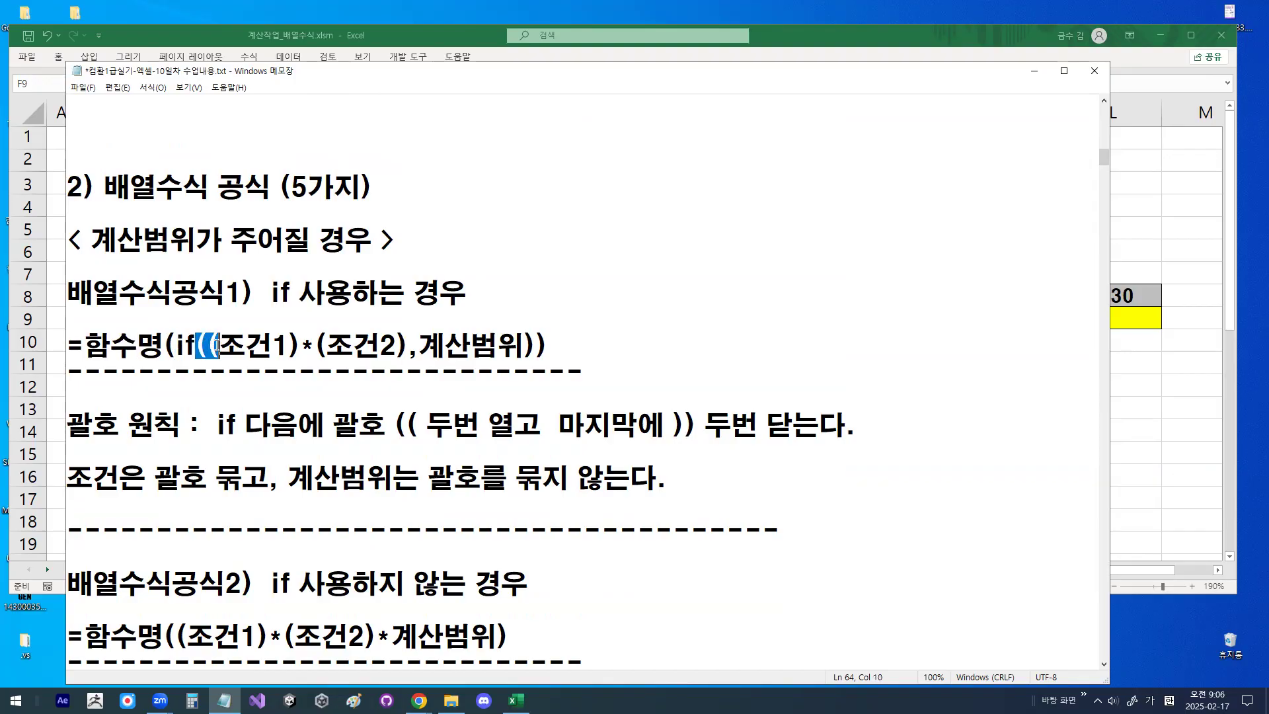
{"action": "left_click_drag", "start_coordinate": [524, 345], "coordinate": [550, 345]}
{"action": "left_click_drag", "start_coordinate": [177, 340], "coordinate": [196, 344]}
{"action": "left_click_drag", "start_coordinate": [408, 345], "coordinate": [511, 343]}
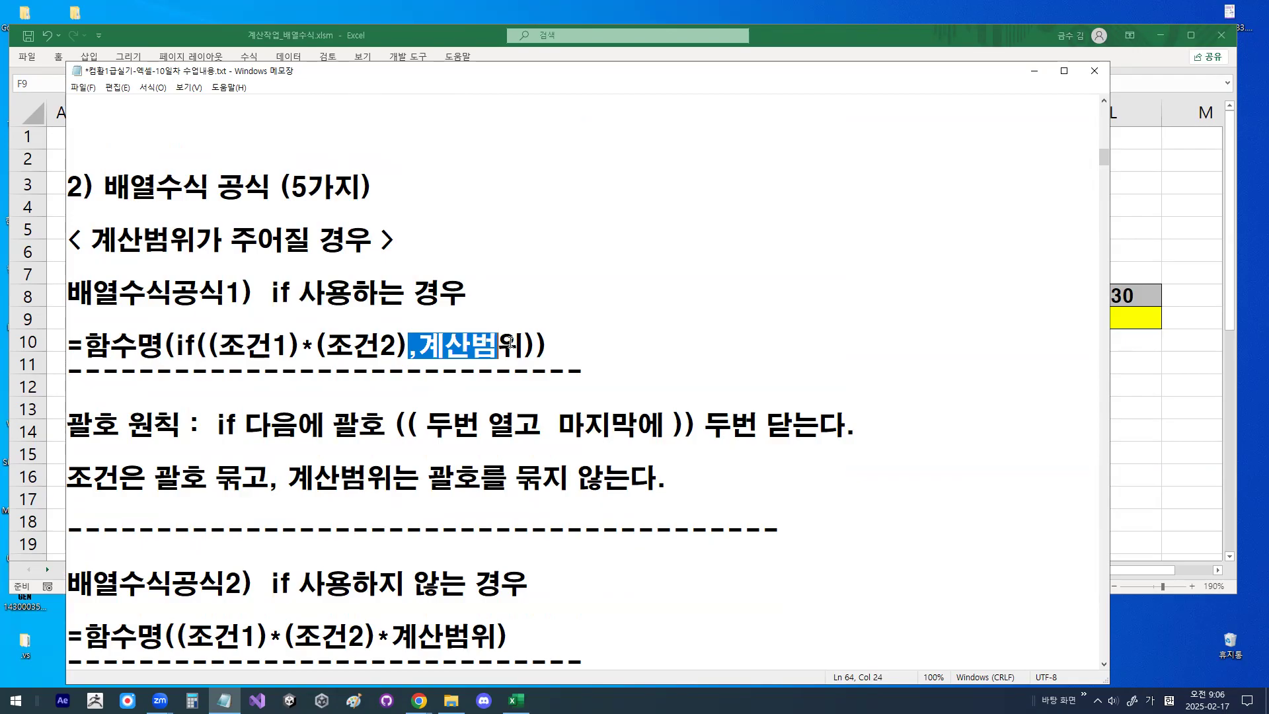
- Annotate 배열수식공식1 in red, circling the * operator and 함수명, ticking both conditions and 계산범위, and writing T under the range
{"action": "mouse_move", "coordinate": [362, 349]}
{"action": "left_mouse_down"}
{"action": "mouse_move", "coordinate": [344, 376]}
{"action": "mouse_move", "coordinate": [259, 347]}
{"action": "mouse_move", "coordinate": [344, 315]}
{"action": "mouse_move", "coordinate": [361, 357]}
{"action": "left_mouse_up"}
{"action": "mouse_move", "coordinate": [444, 369]}
{"action": "left_mouse_down"}
{"action": "mouse_move", "coordinate": [475, 369]}
{"action": "mouse_move", "coordinate": [462, 401]}
{"action": "left_mouse_up"}
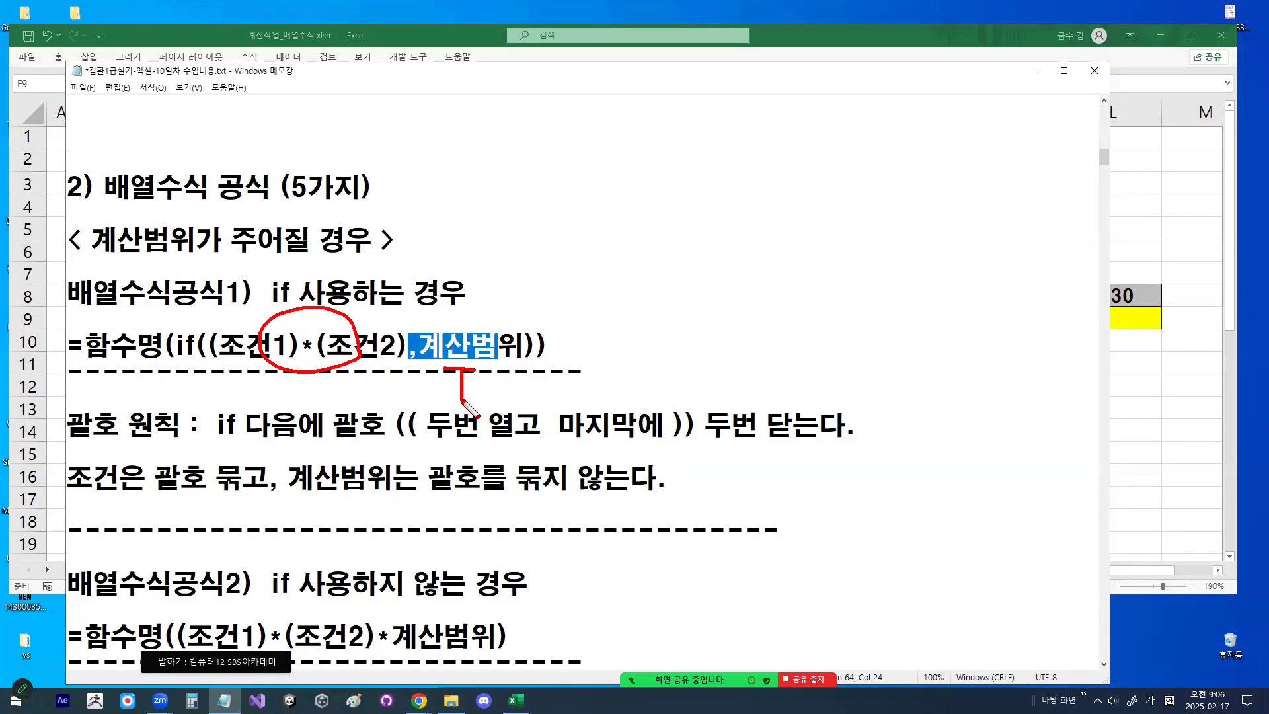
{"action": "left_click_drag", "start_coordinate": [279, 320], "coordinate": [301, 322]}
{"action": "left_click_drag", "start_coordinate": [342, 316], "coordinate": [375, 308]}
{"action": "left_click_drag", "start_coordinate": [299, 367], "coordinate": [263, 339]}
{"action": "mouse_move", "coordinate": [427, 311]}
{"action": "left_mouse_down"}
{"action": "mouse_move", "coordinate": [437, 331]}
{"action": "mouse_move", "coordinate": [504, 279]}
{"action": "left_mouse_up"}
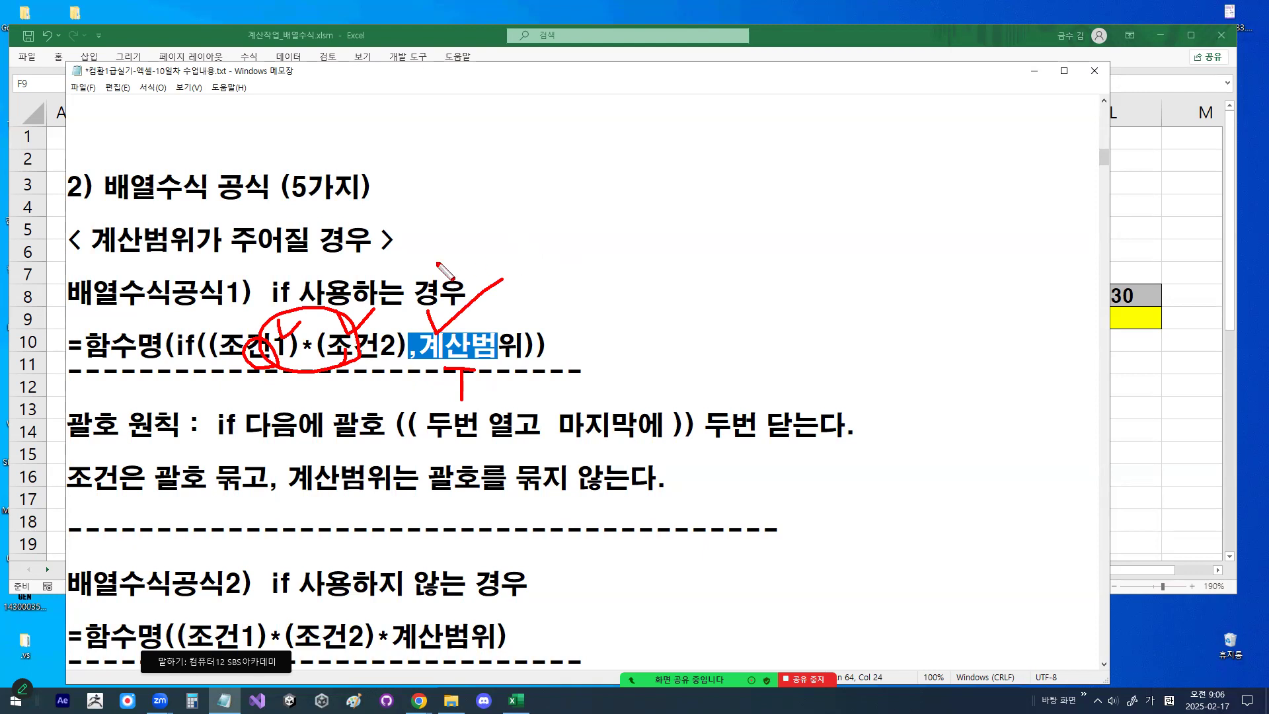
{"action": "mouse_move", "coordinate": [159, 353]}
{"action": "left_mouse_down"}
{"action": "mouse_move", "coordinate": [100, 362]}
{"action": "mouse_move", "coordinate": [92, 333]}
{"action": "mouse_move", "coordinate": [140, 331]}
{"action": "mouse_move", "coordinate": [149, 348]}
{"action": "left_mouse_up"}
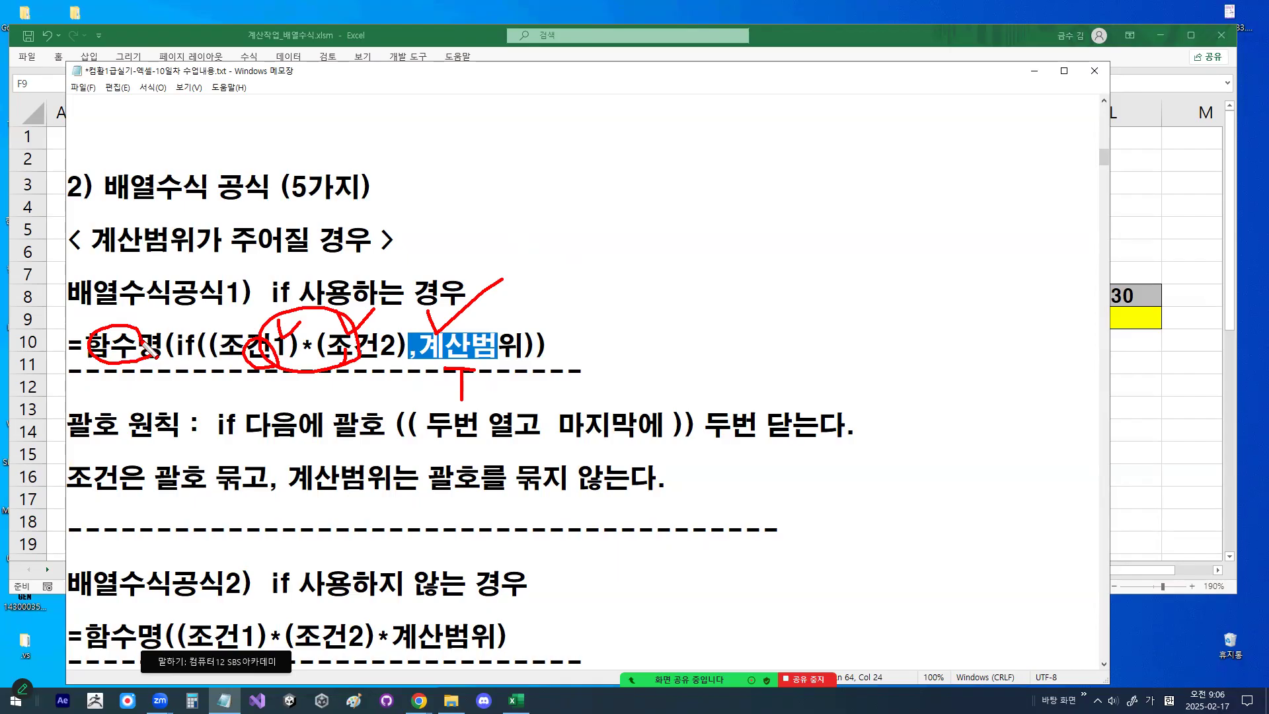
{"action": "left_click_drag", "start_coordinate": [92, 330], "coordinate": [123, 301]}
- Highlight 함수명 and the calculation range, including its leading comma, in the 배열수식공식1 expression
{"action": "left_click_drag", "start_coordinate": [84, 344], "coordinate": [155, 342]}
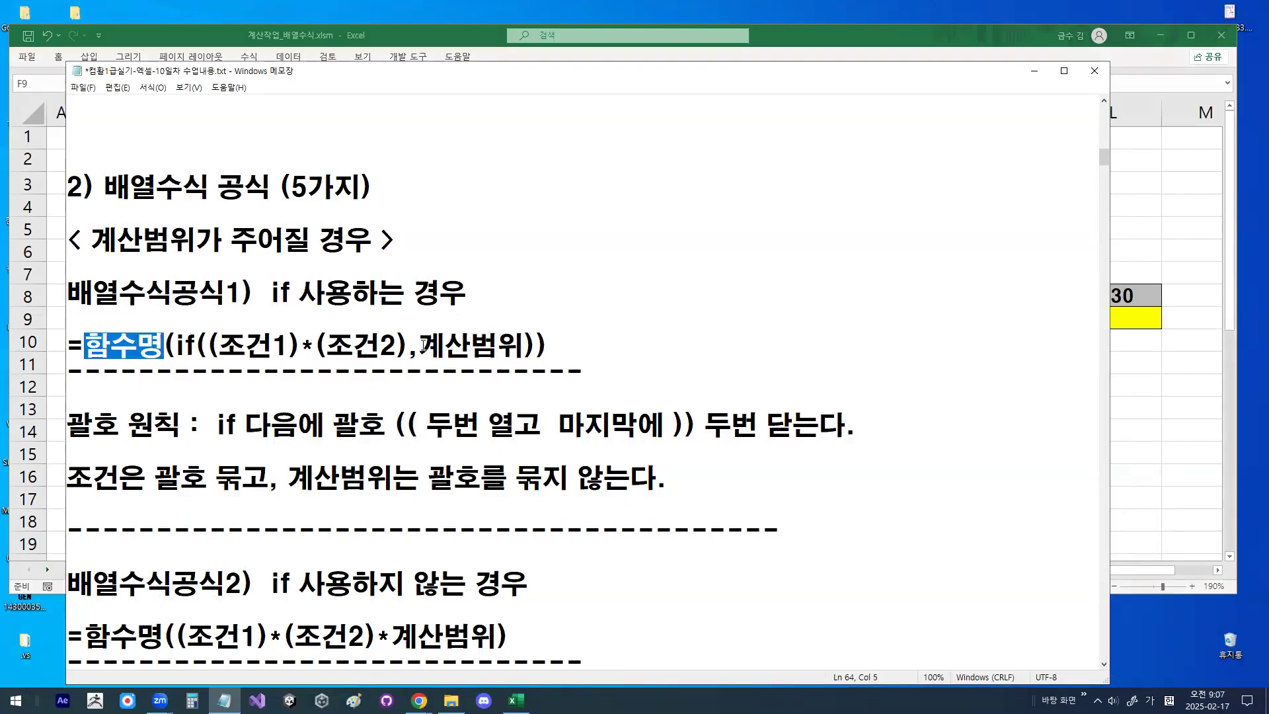
{"action": "left_click_drag", "start_coordinate": [421, 344], "coordinate": [520, 341]}
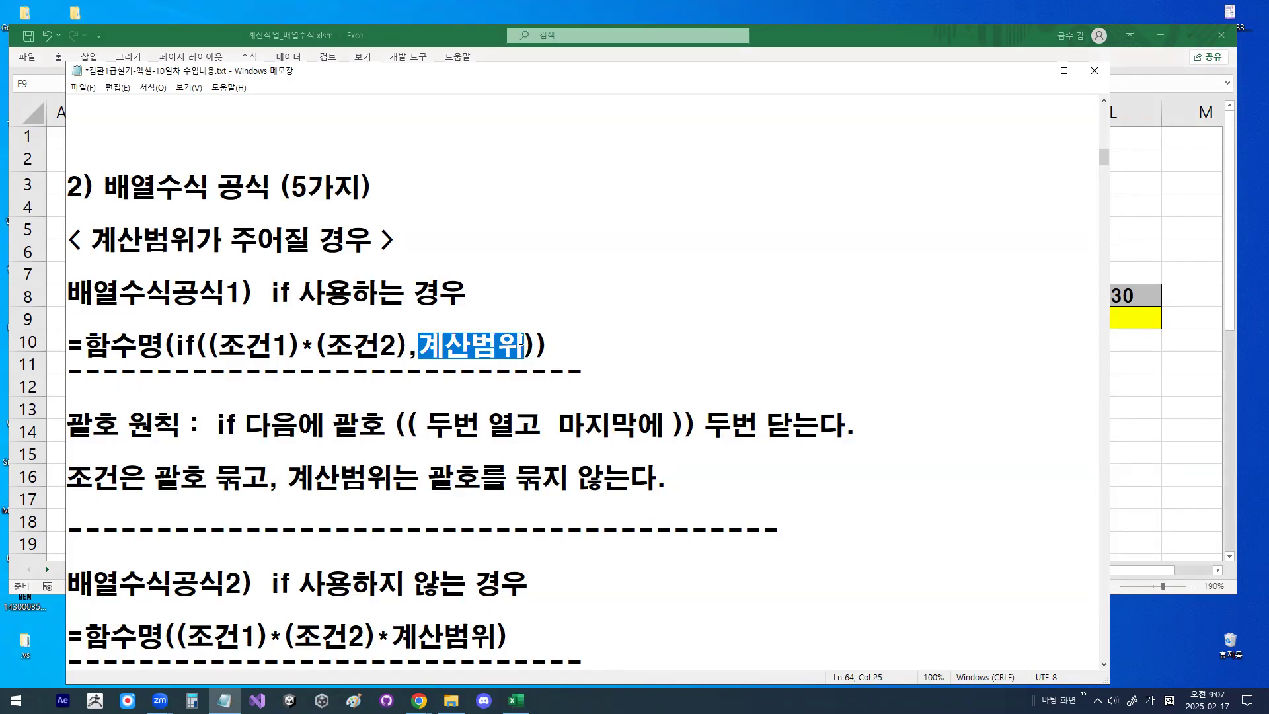
{"action": "left_click_drag", "start_coordinate": [407, 349], "coordinate": [522, 344]}
- Try adding ",0" after 계산범위 in the 배열수식공식1 expression
{"action": "left_click", "coordinate": [525, 342]}
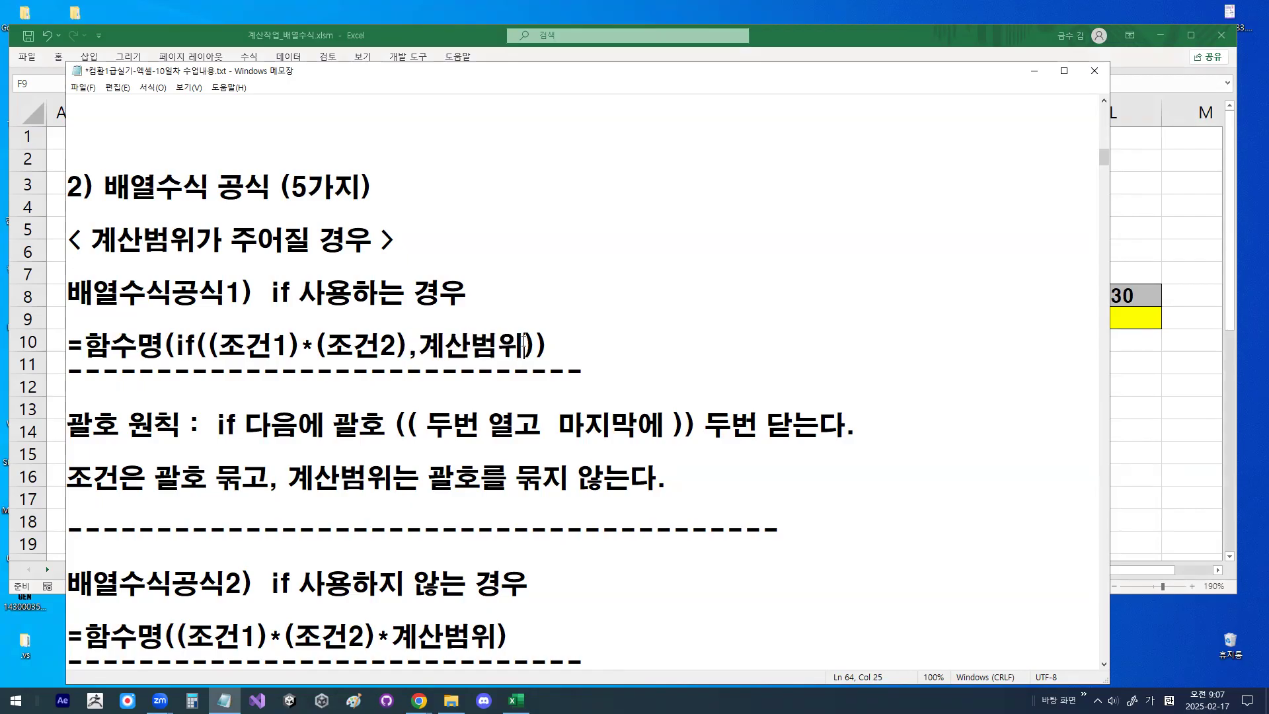
{"action": "type", "text": ",0"}
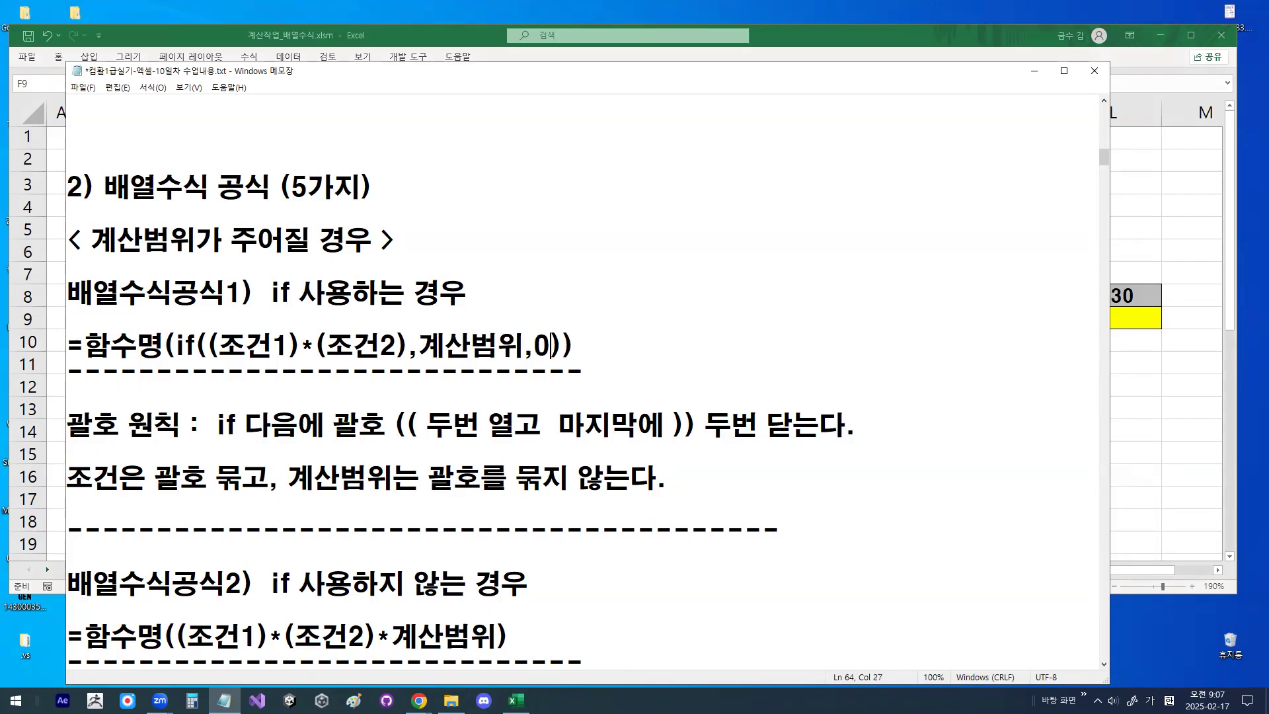
{"action": "left_click_drag", "start_coordinate": [524, 345], "coordinate": [550, 346]}
- Review if, ",계산범위", the two brackets opened after if and the two closing brackets in 배열수식공식1
{"action": "left_click_drag", "start_coordinate": [180, 346], "coordinate": [197, 343]}
{"action": "left_click_drag", "start_coordinate": [409, 349], "coordinate": [517, 345]}
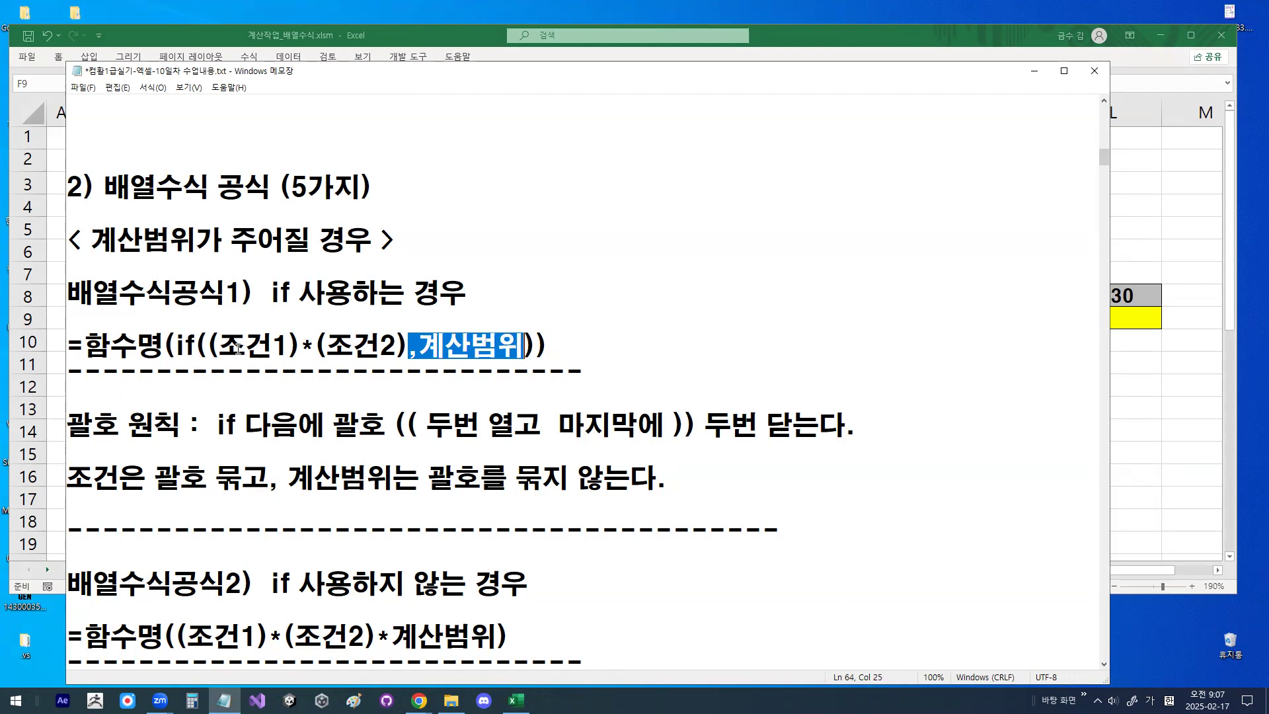
{"action": "left_click", "coordinate": [189, 267]}
{"action": "left_click_drag", "start_coordinate": [197, 349], "coordinate": [214, 348]}
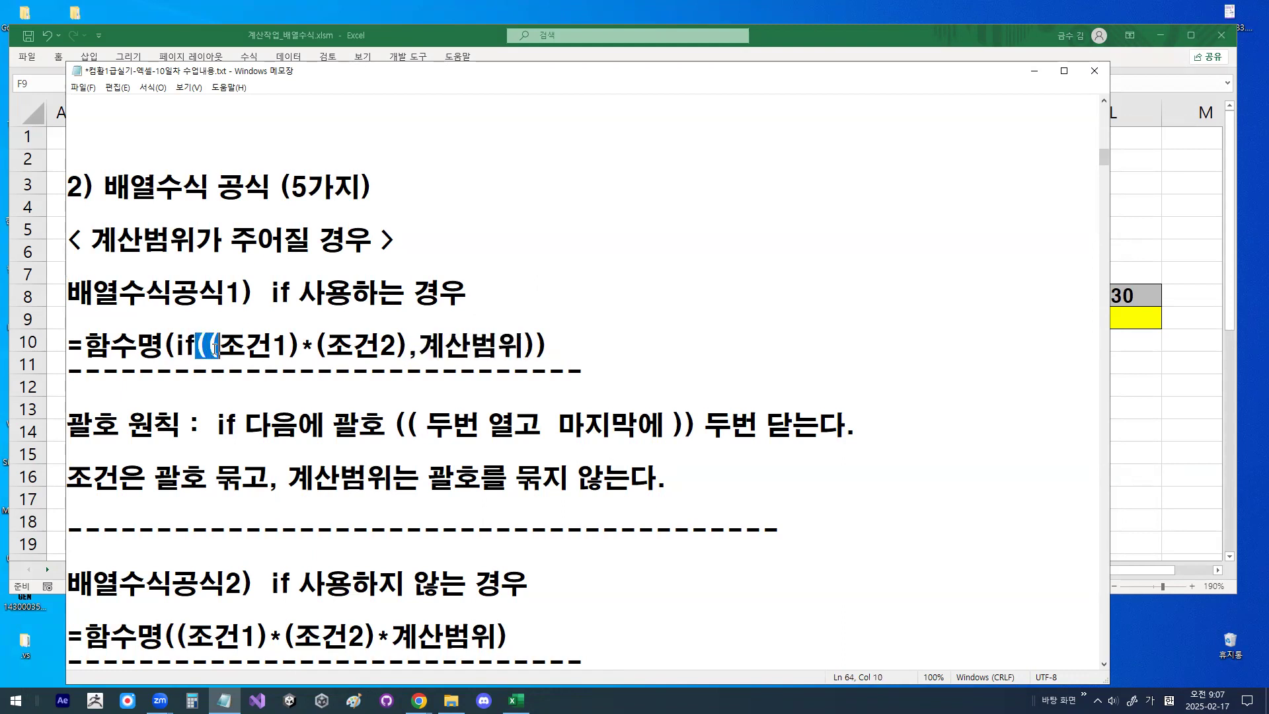
{"action": "left_click", "coordinate": [201, 349]}
{"action": "left_click_drag", "start_coordinate": [196, 347], "coordinate": [216, 345]}
{"action": "left_click_drag", "start_coordinate": [523, 345], "coordinate": [549, 340]}
- Highlight the brackets enclosing 조건1 and 조건2 in the 배열수식공식1 expression
{"action": "left_click_drag", "start_coordinate": [210, 346], "coordinate": [405, 342]}
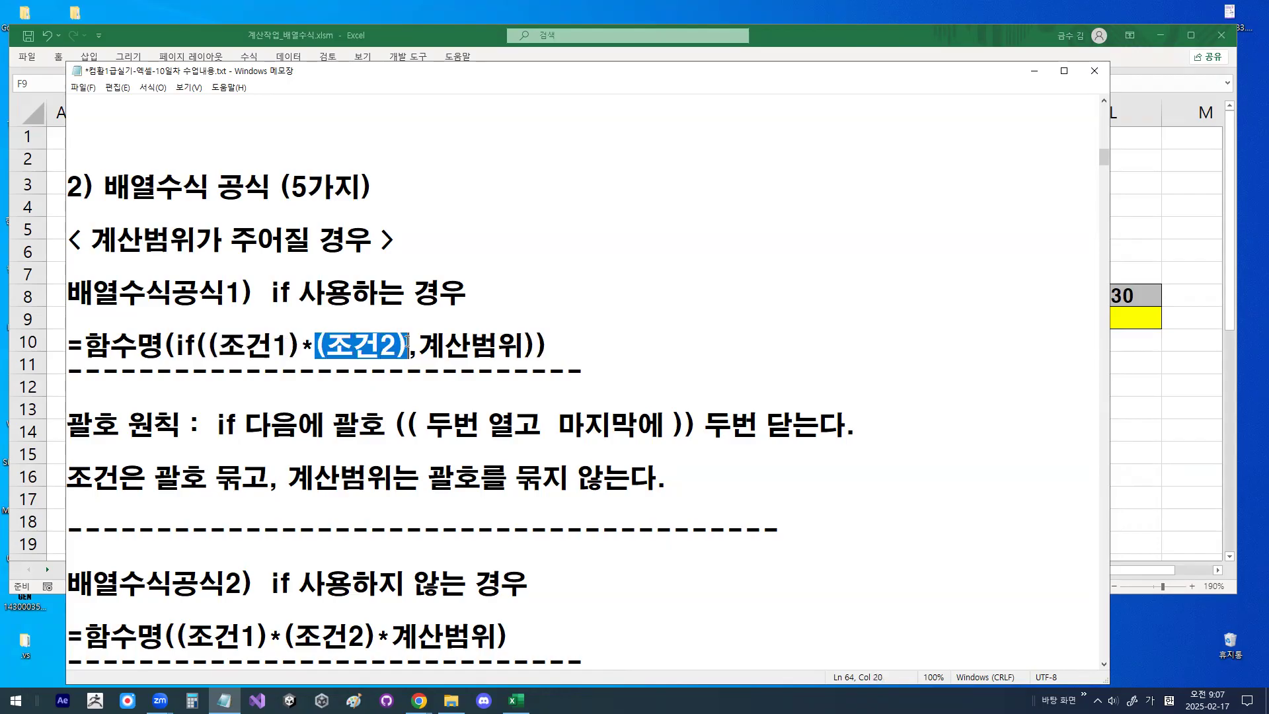
{"action": "left_click", "coordinate": [406, 343]}
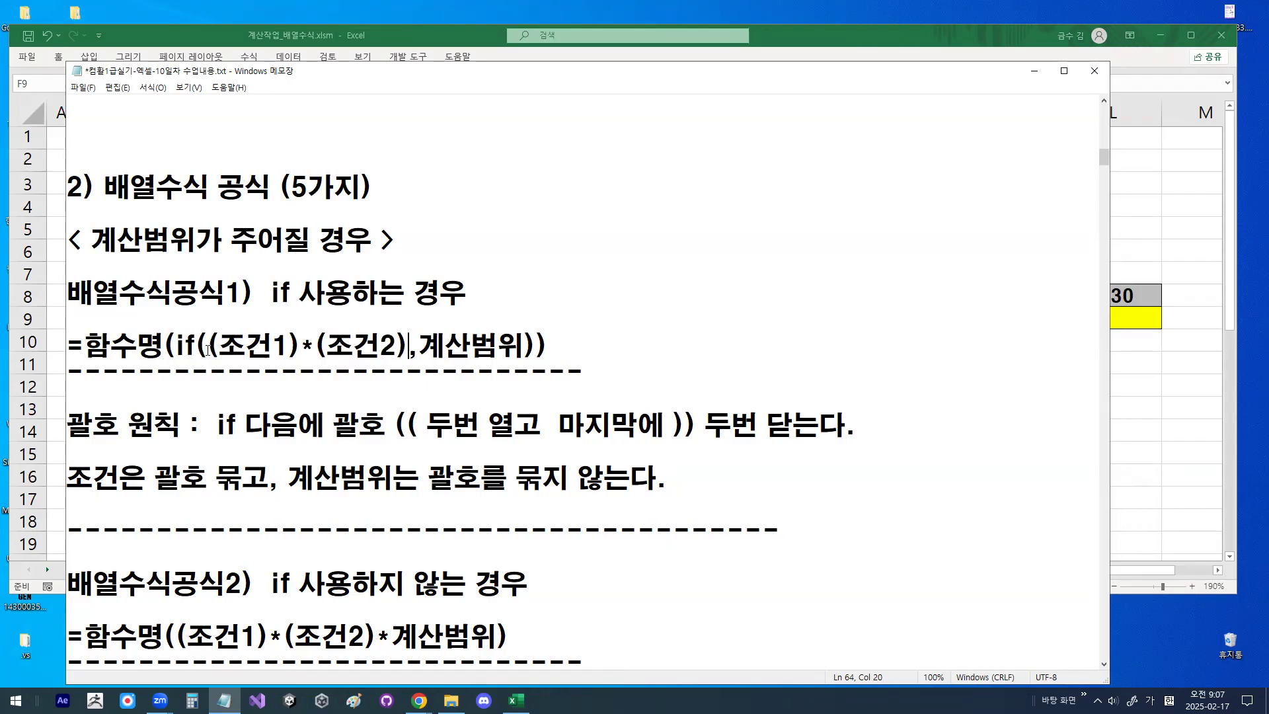
{"action": "left_click_drag", "start_coordinate": [209, 348], "coordinate": [217, 344]}
{"action": "left_click", "coordinate": [383, 328]}
{"action": "left_click_drag", "start_coordinate": [313, 344], "coordinate": [324, 343]}
{"action": "left_click_drag", "start_coordinate": [397, 343], "coordinate": [406, 344]}
{"action": "left_click", "coordinate": [284, 395]}
- Review 배열수식공식2, highlighting the heading without if, the double opening brackets, the single closing bracket and "*계산범위"
{"action": "scroll", "coordinate": [283, 397], "scroll_direction": "down", "scroll_amount": 3}
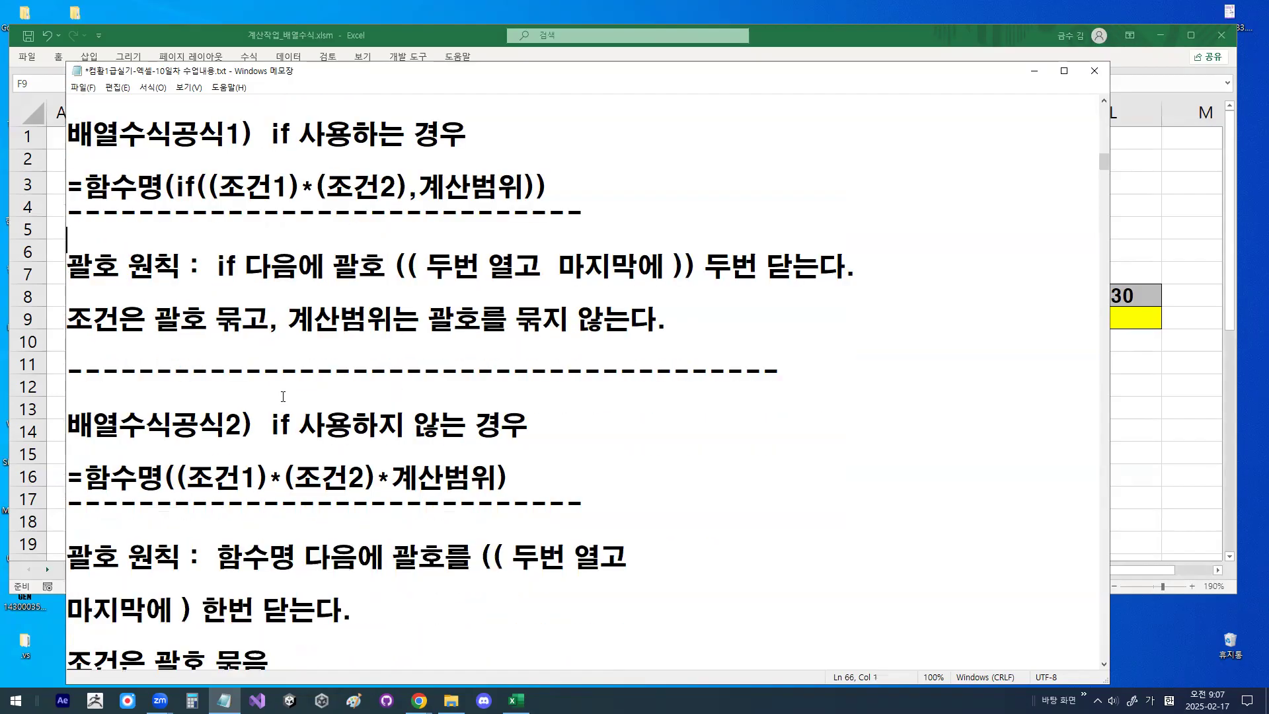
{"action": "left_click_drag", "start_coordinate": [261, 344], "coordinate": [536, 349]}
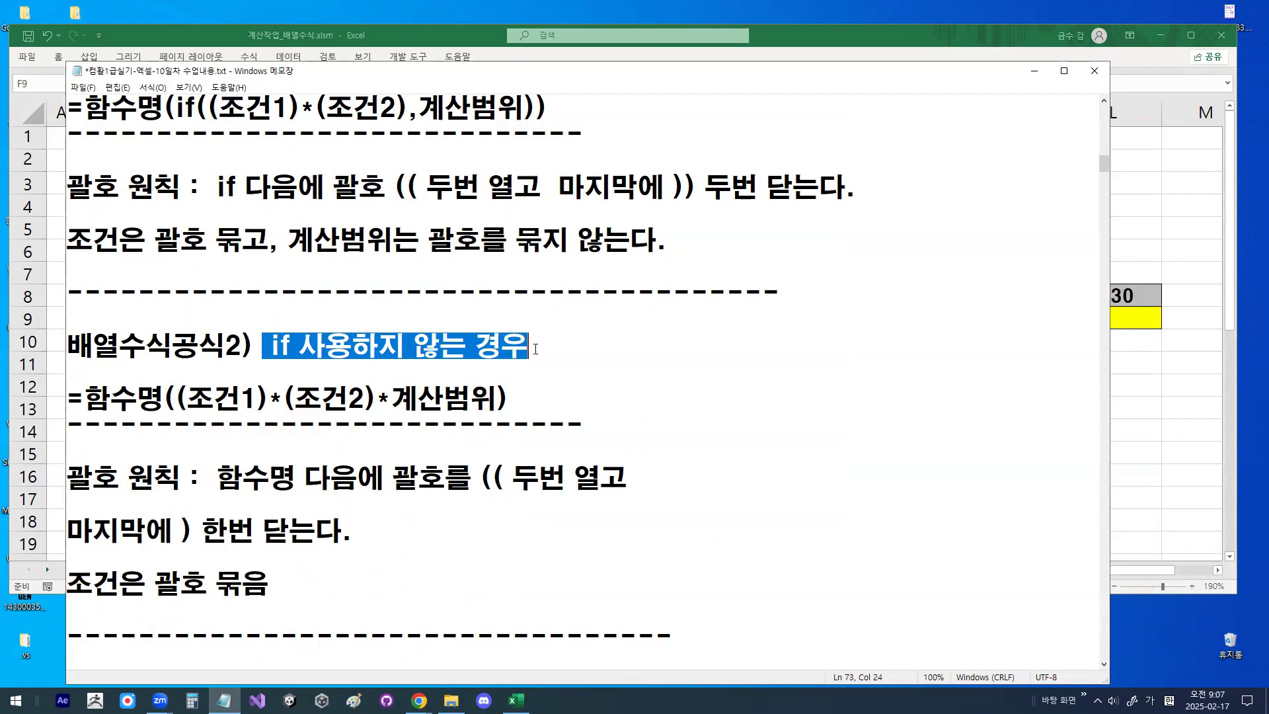
{"action": "left_click_drag", "start_coordinate": [84, 399], "coordinate": [186, 397]}
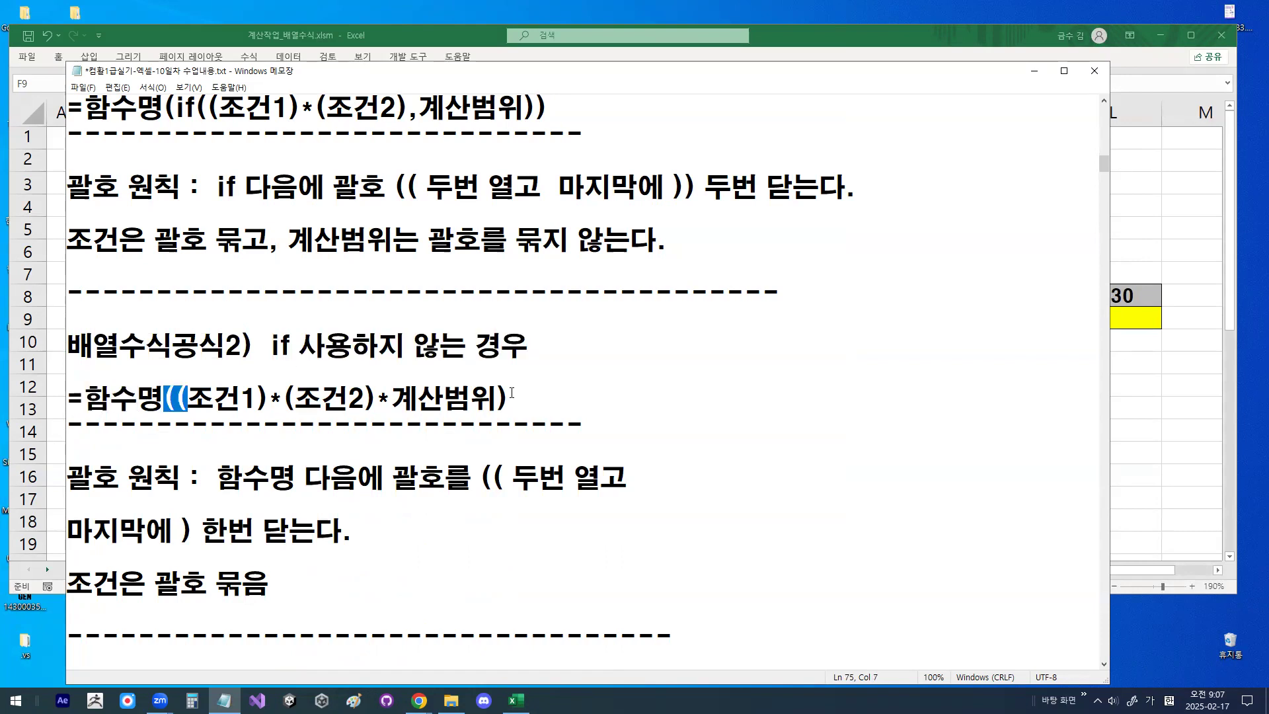
{"action": "left_click_drag", "start_coordinate": [491, 393], "coordinate": [518, 393]}
{"action": "left_click_drag", "start_coordinate": [166, 397], "coordinate": [188, 396]}
{"action": "left_click_drag", "start_coordinate": [496, 399], "coordinate": [507, 399]}
{"action": "left_click_drag", "start_coordinate": [376, 400], "coordinate": [488, 395]}
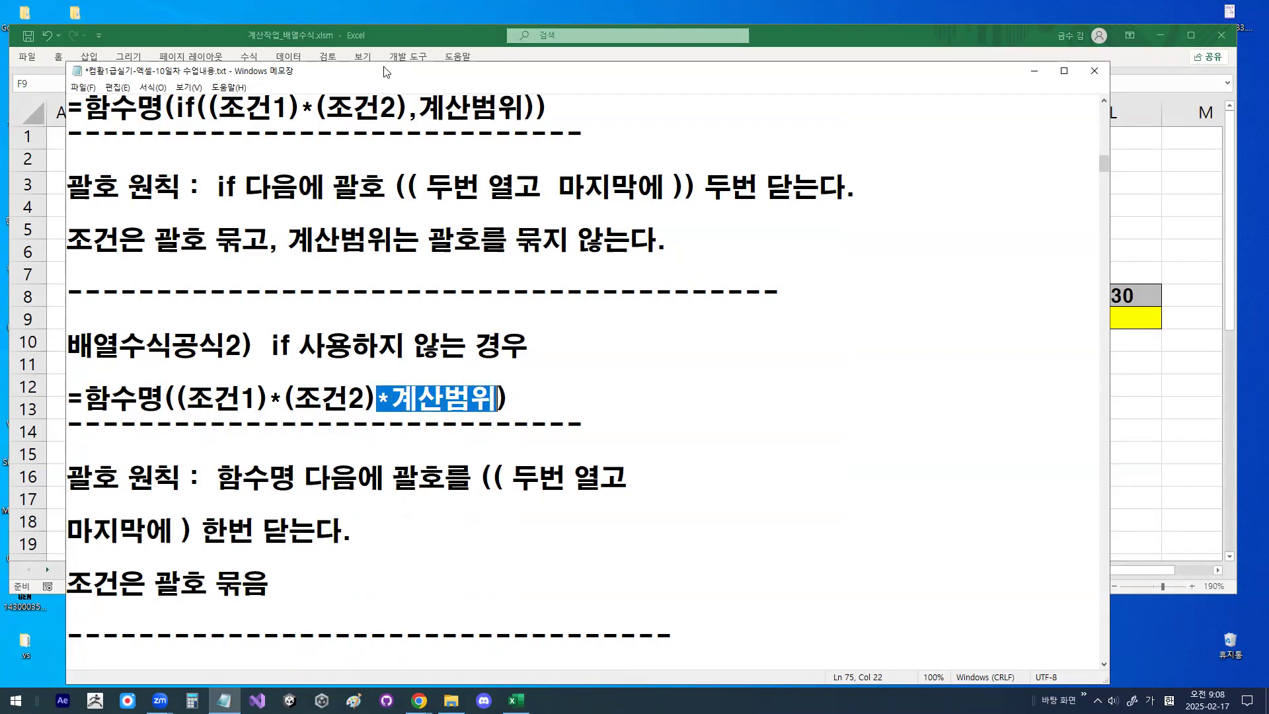
- Mark ",계산범위" in 배열수식공식1 and the * before 계산범위 in 배열수식공식2 in red, and clear the marks
{"action": "left_click_drag", "start_coordinate": [412, 123], "coordinate": [516, 125]}
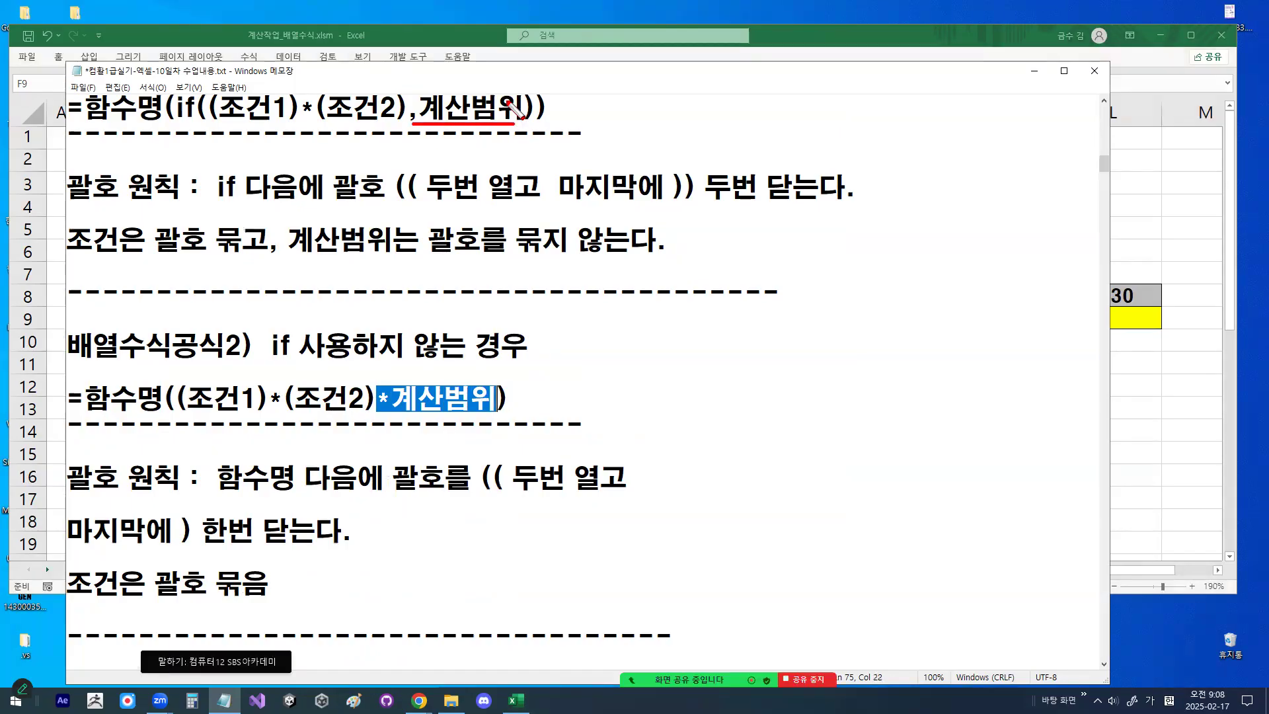
{"action": "left_click_drag", "start_coordinate": [378, 411], "coordinate": [397, 405]}
{"action": "key", "text": "Escape"}
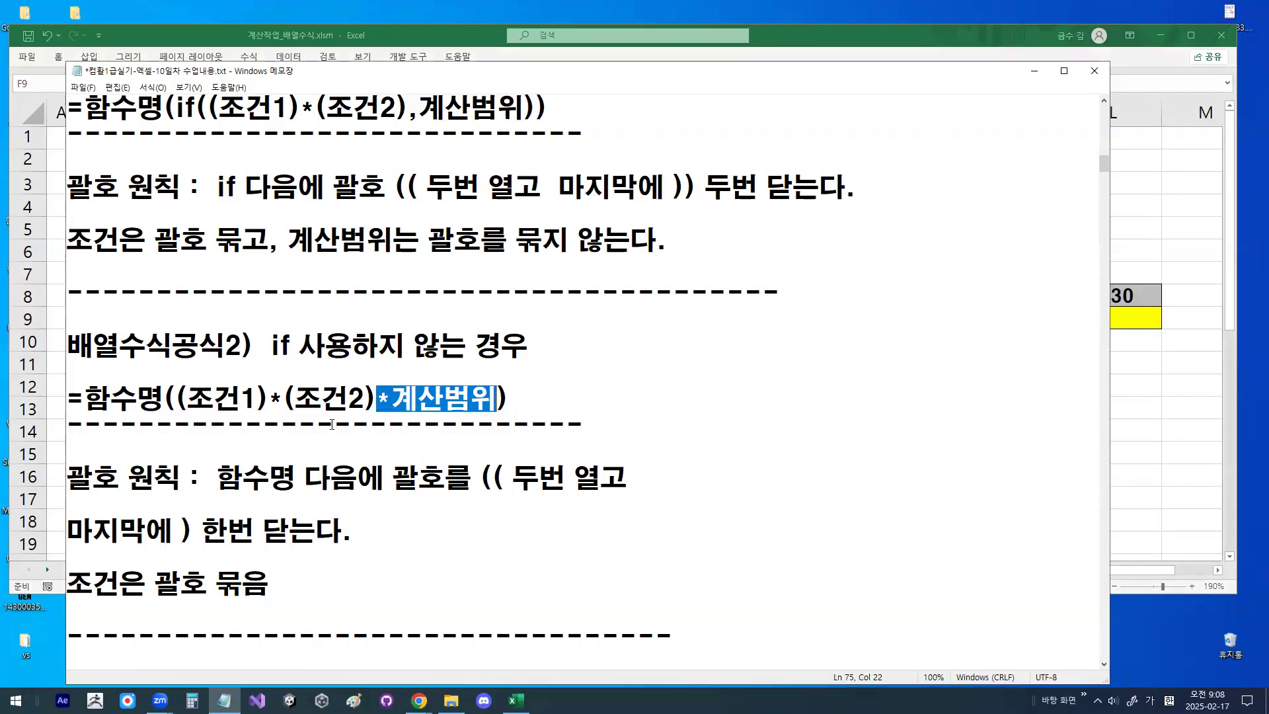
- Review the "< 개수 구하는 문제 >" section, highlighting the 배열수식공식4 heading and its "*1"
{"action": "scroll", "coordinate": [267, 484], "scroll_direction": "down", "scroll_amount": 2}
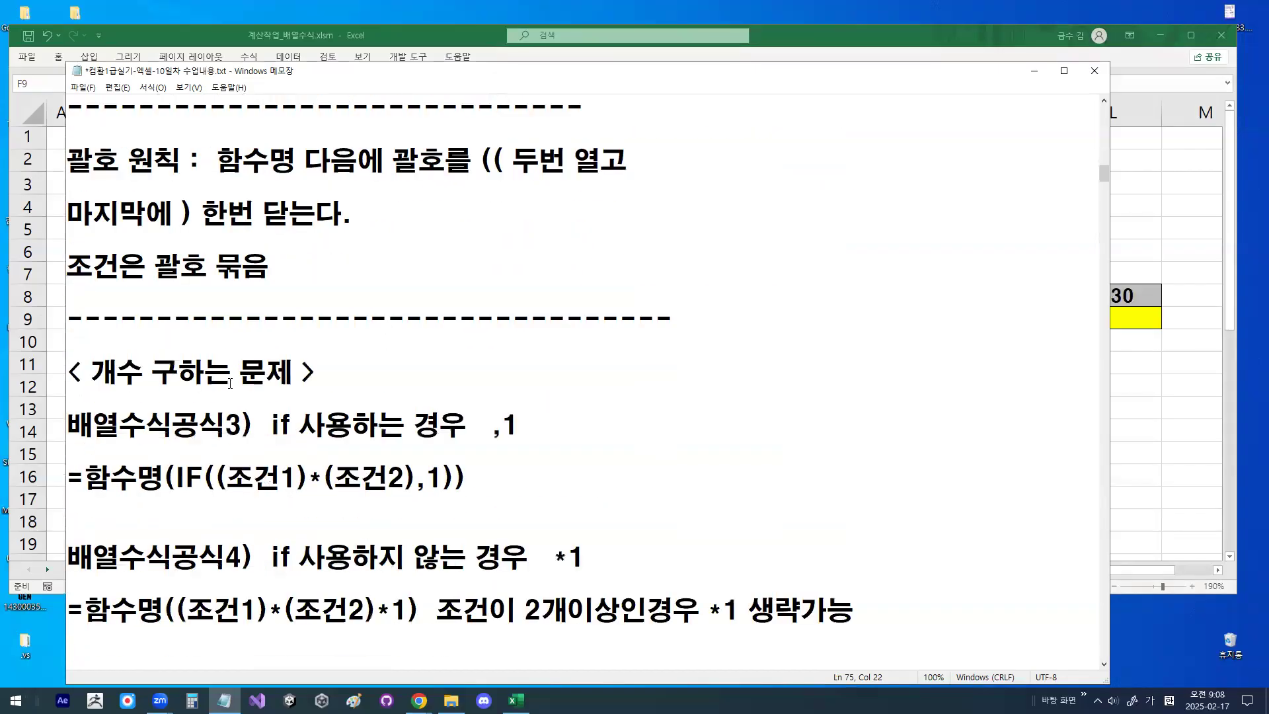
{"action": "left_click_drag", "start_coordinate": [160, 374], "coordinate": [514, 354]}
{"action": "scroll", "coordinate": [277, 374], "scroll_direction": "down", "scroll_amount": 1}
{"action": "left_click_drag", "start_coordinate": [271, 476], "coordinate": [468, 476]}
{"action": "left_click_drag", "start_coordinate": [544, 476], "coordinate": [587, 473]}
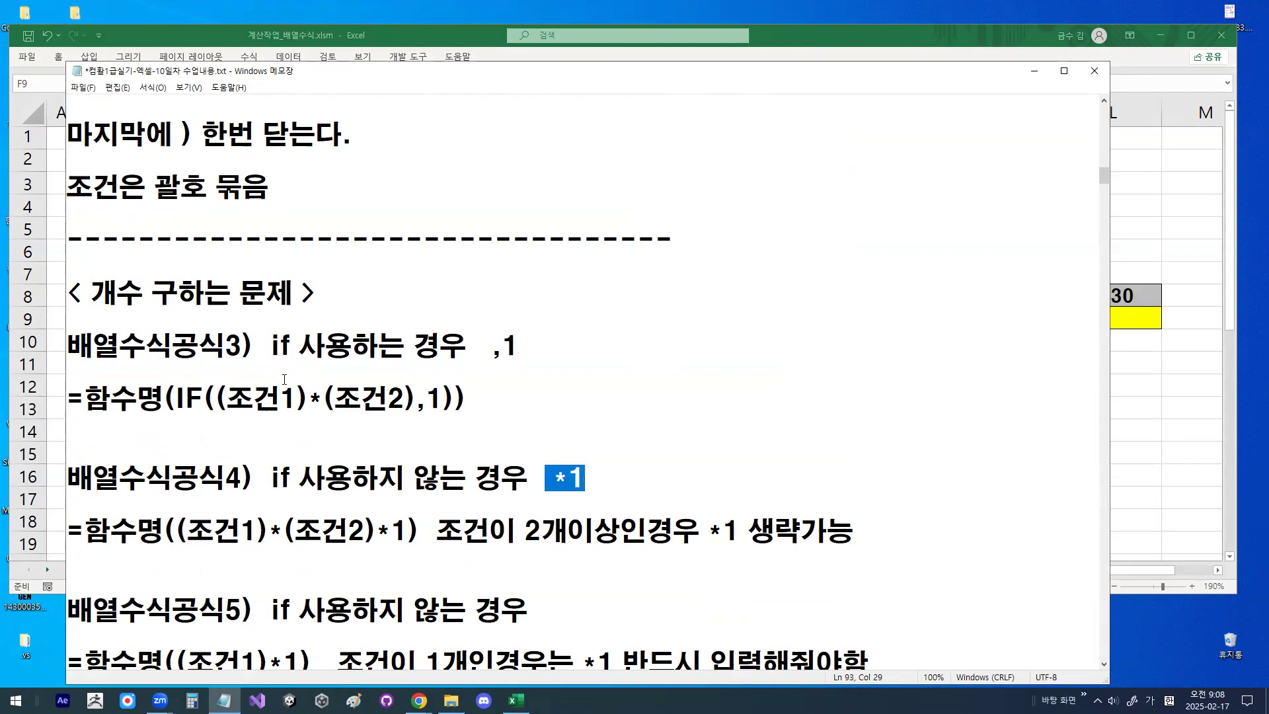
- Examine the 배열수식공식3 expression, highlighting "IF((", the closing brackets and the ",1" argument
{"action": "left_click_drag", "start_coordinate": [176, 397], "coordinate": [225, 397]}
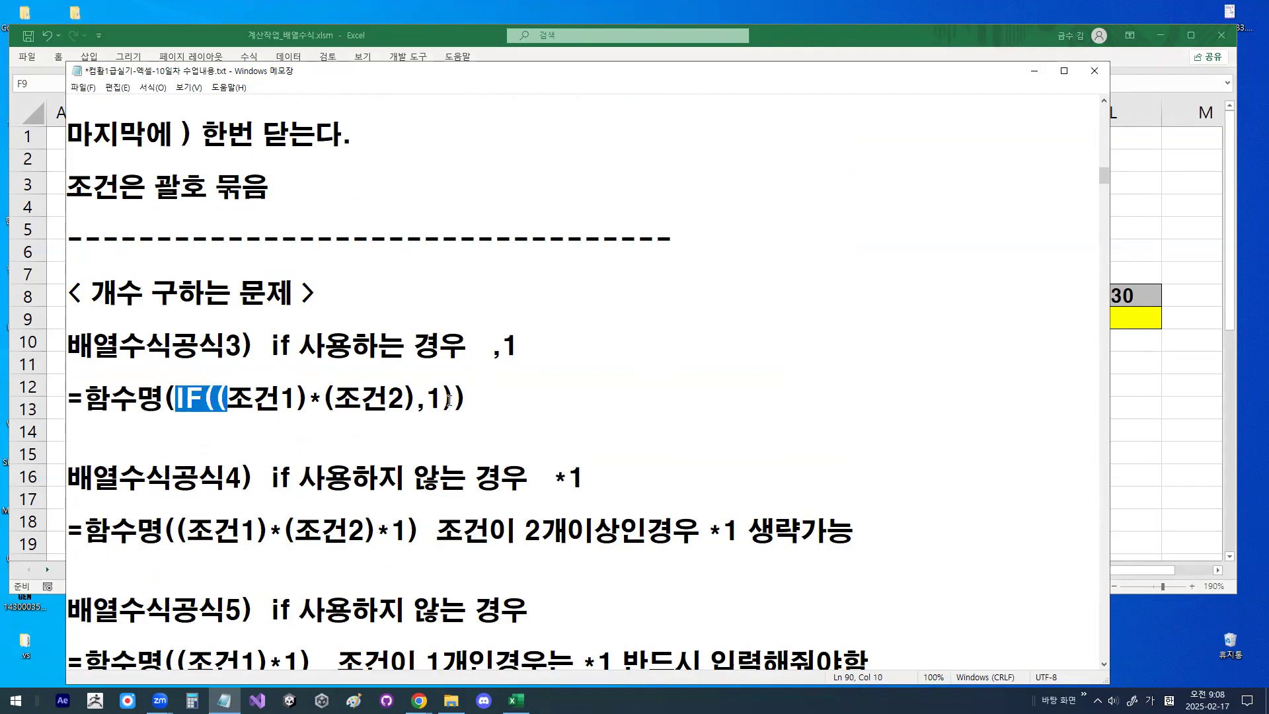
{"action": "left_click_drag", "start_coordinate": [438, 398], "coordinate": [471, 398]}
{"action": "left_click", "coordinate": [469, 398]}
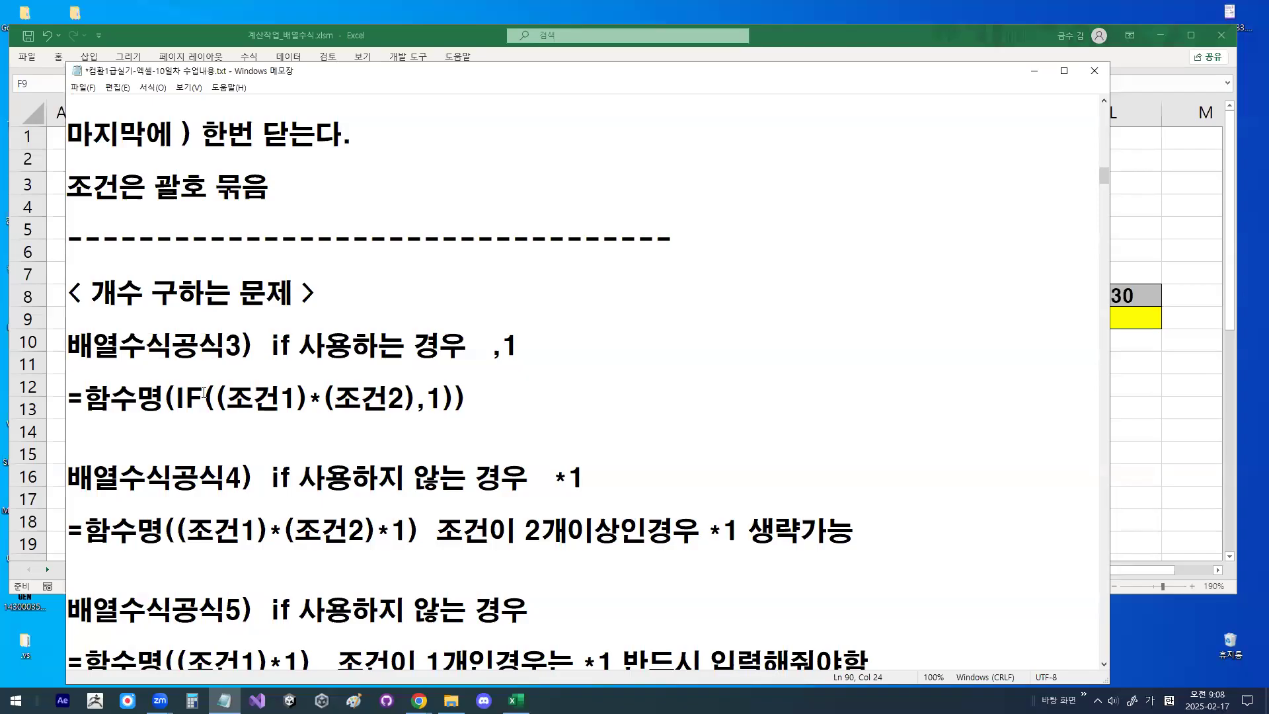
{"action": "left_click_drag", "start_coordinate": [178, 397], "coordinate": [206, 395]}
{"action": "left_click", "coordinate": [427, 398]}
{"action": "left_click_drag", "start_coordinate": [426, 398], "coordinate": [441, 402]}
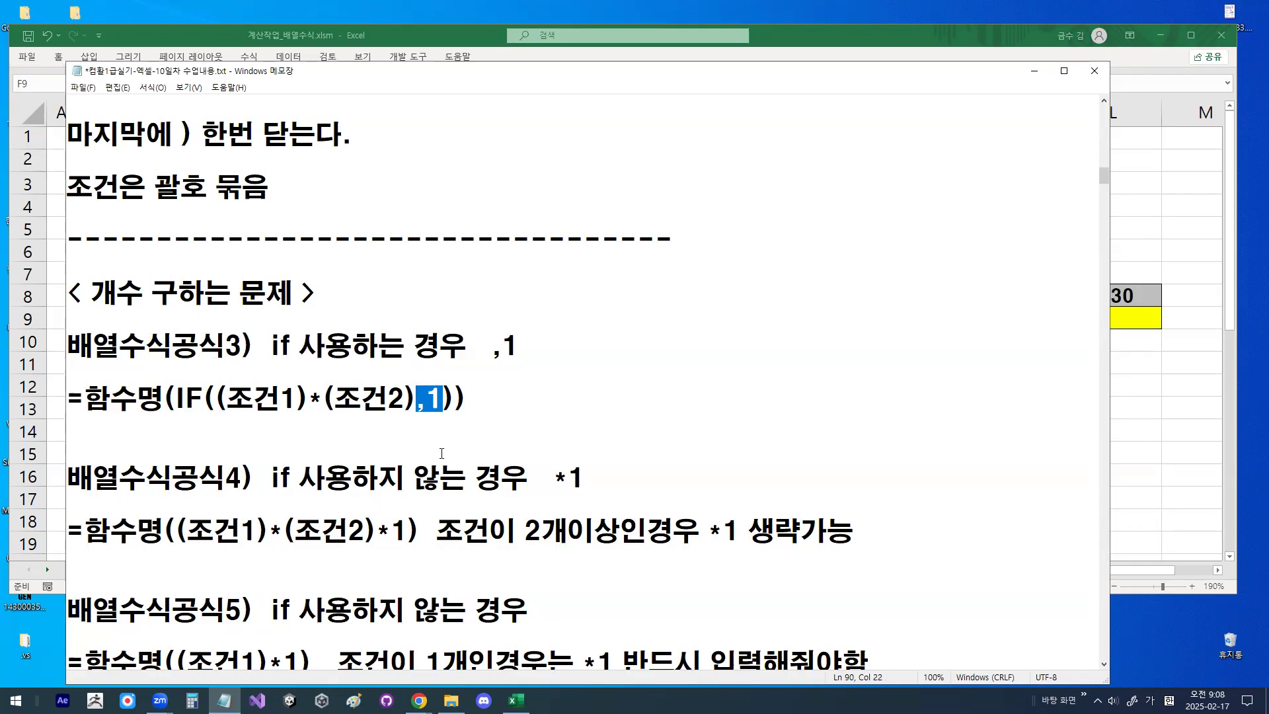
- Highlight "*1" in 배열수식공식4, underline "*1 생략가능" in red and link 조건1 to 조건2 with a curve
{"action": "scroll", "coordinate": [442, 454], "scroll_direction": "down", "scroll_amount": 2}
{"action": "left_click_drag", "start_coordinate": [375, 373], "coordinate": [402, 370]}
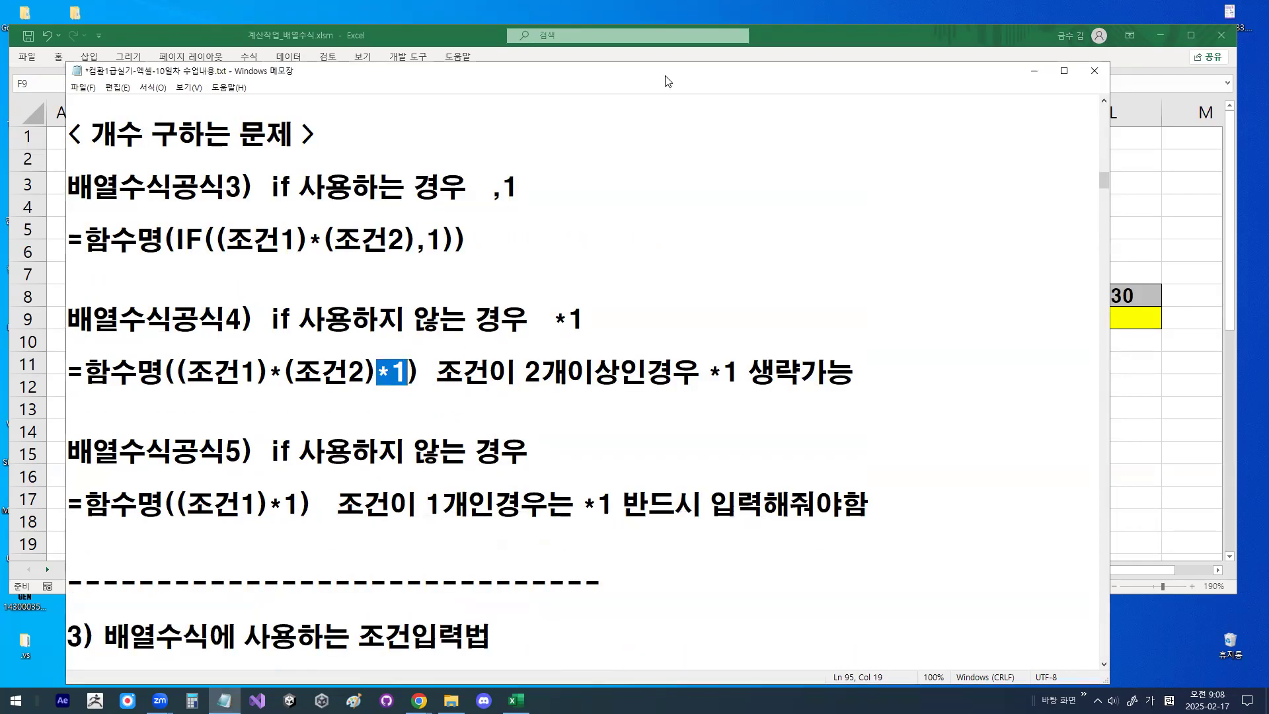
{"action": "left_click_drag", "start_coordinate": [716, 382], "coordinate": [883, 382]}
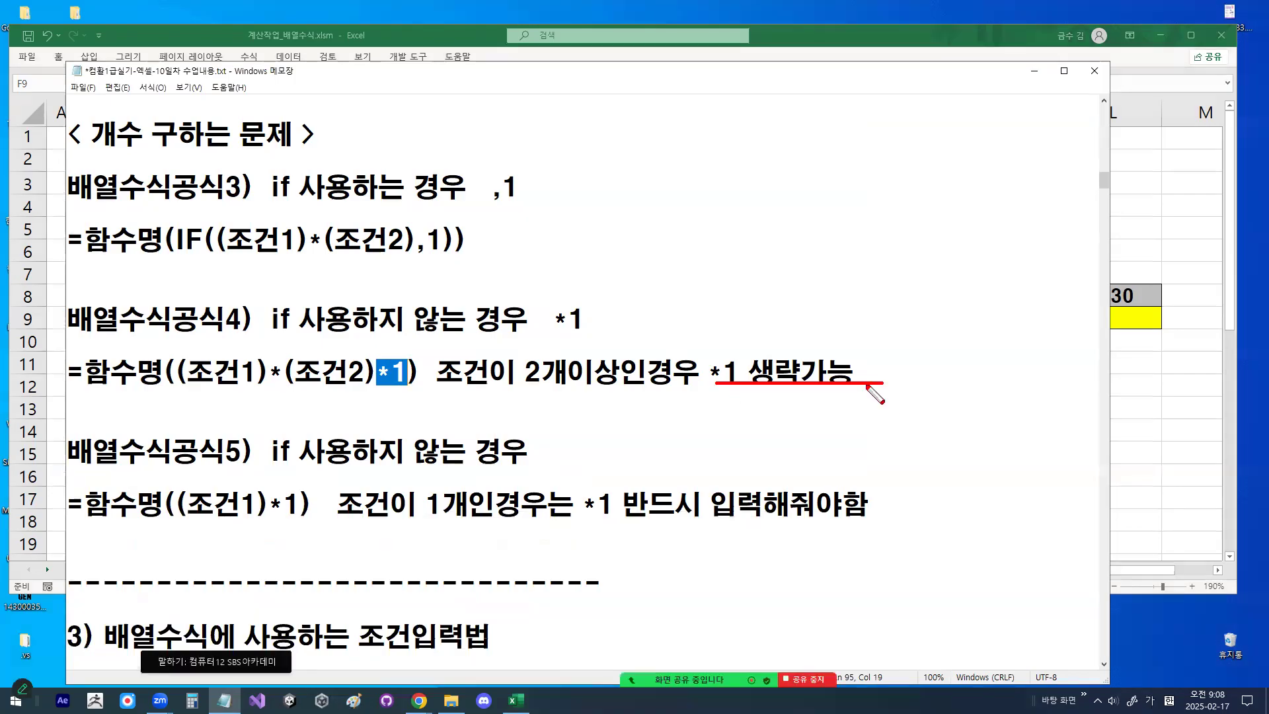
{"action": "mouse_move", "coordinate": [210, 385]}
{"action": "left_mouse_down"}
{"action": "mouse_move", "coordinate": [271, 400]}
{"action": "mouse_move", "coordinate": [320, 379]}
{"action": "left_mouse_up"}
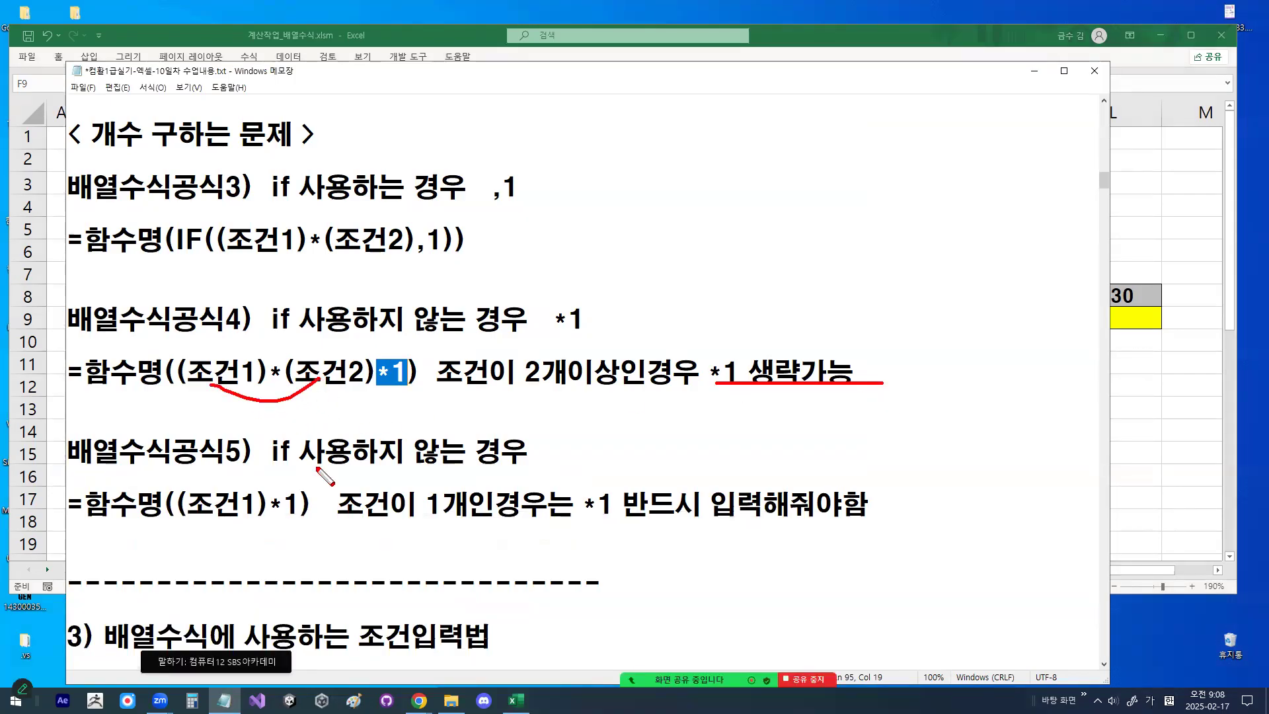
- Underline and tick 조건1 in 배열수식공식5 and mark the mandatory "*1" in its note in red
{"action": "left_click_drag", "start_coordinate": [197, 522], "coordinate": [271, 522]}
{"action": "left_click_drag", "start_coordinate": [572, 523], "coordinate": [623, 519]}
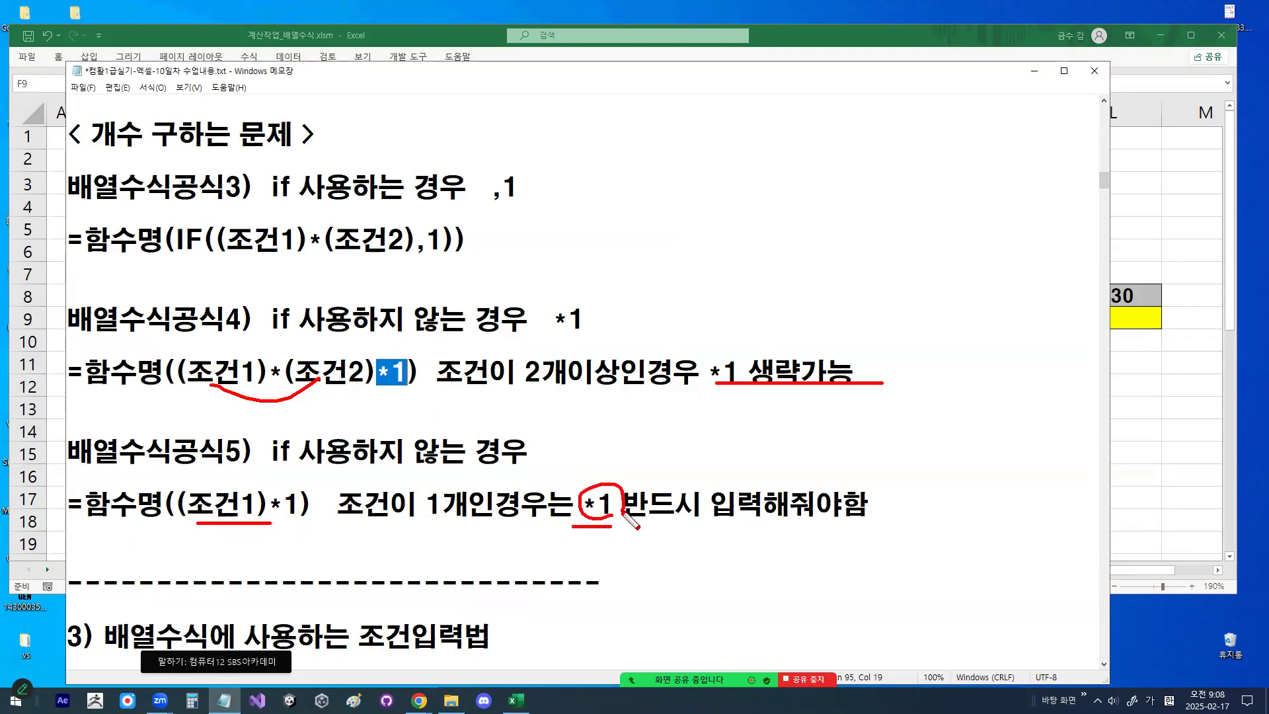
{"action": "left_click_drag", "start_coordinate": [224, 491], "coordinate": [257, 454]}
- Sketch T*1 → 1 and 0*1 → 0 under 배열수식공식5, underline 함수명, and clear all the red marks
{"action": "mouse_move", "coordinate": [200, 536]}
{"action": "left_mouse_down"}
{"action": "mouse_move", "coordinate": [238, 537]}
{"action": "mouse_move", "coordinate": [216, 570]}
{"action": "mouse_move", "coordinate": [202, 537]}
{"action": "mouse_move", "coordinate": [247, 540]}
{"action": "mouse_move", "coordinate": [246, 566]}
{"action": "mouse_move", "coordinate": [359, 555]}
{"action": "mouse_move", "coordinate": [264, 572]}
{"action": "mouse_move", "coordinate": [291, 534]}
{"action": "left_mouse_up"}
{"action": "left_click_drag", "start_coordinate": [220, 575], "coordinate": [221, 607]}
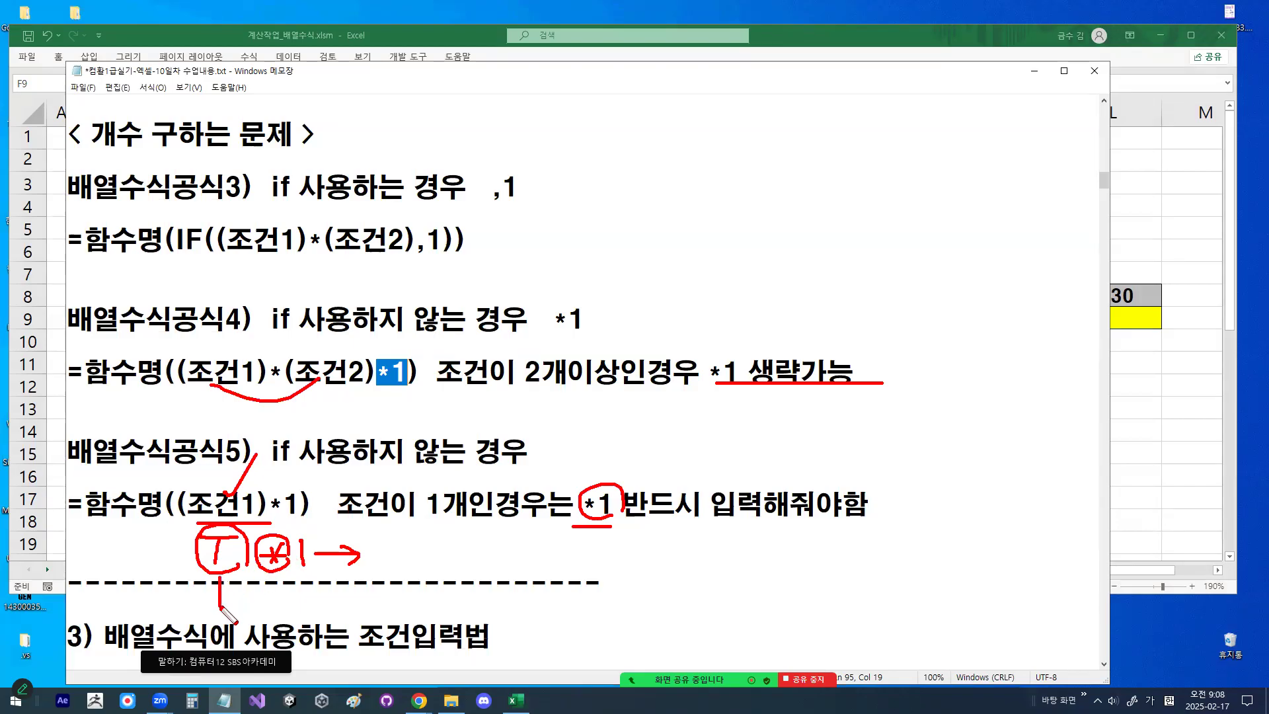
{"action": "left_click_drag", "start_coordinate": [385, 536], "coordinate": [386, 564]}
{"action": "mouse_move", "coordinate": [283, 599]}
{"action": "left_mouse_down"}
{"action": "mouse_move", "coordinate": [273, 618]}
{"action": "mouse_move", "coordinate": [284, 599]}
{"action": "mouse_move", "coordinate": [336, 625]}
{"action": "mouse_move", "coordinate": [345, 605]}
{"action": "mouse_move", "coordinate": [397, 614]}
{"action": "mouse_move", "coordinate": [436, 595]}
{"action": "mouse_move", "coordinate": [453, 634]}
{"action": "mouse_move", "coordinate": [392, 506]}
{"action": "mouse_move", "coordinate": [466, 612]}
{"action": "left_mouse_up"}
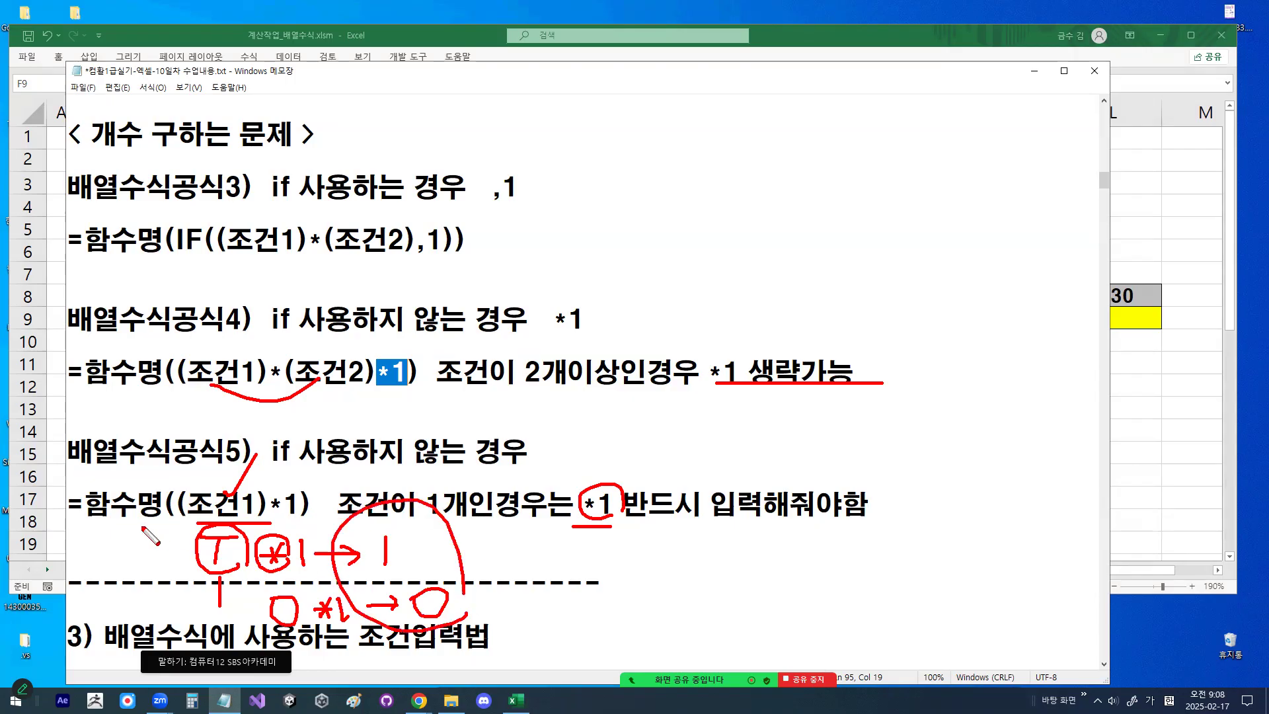
{"action": "left_click_drag", "start_coordinate": [85, 514], "coordinate": [156, 516]}
{"action": "mouse_move", "coordinate": [445, 605]}
{"action": "left_mouse_down"}
{"action": "mouse_move", "coordinate": [418, 618]}
{"action": "mouse_move", "coordinate": [439, 591]}
{"action": "mouse_move", "coordinate": [447, 608]}
{"action": "left_mouse_up"}
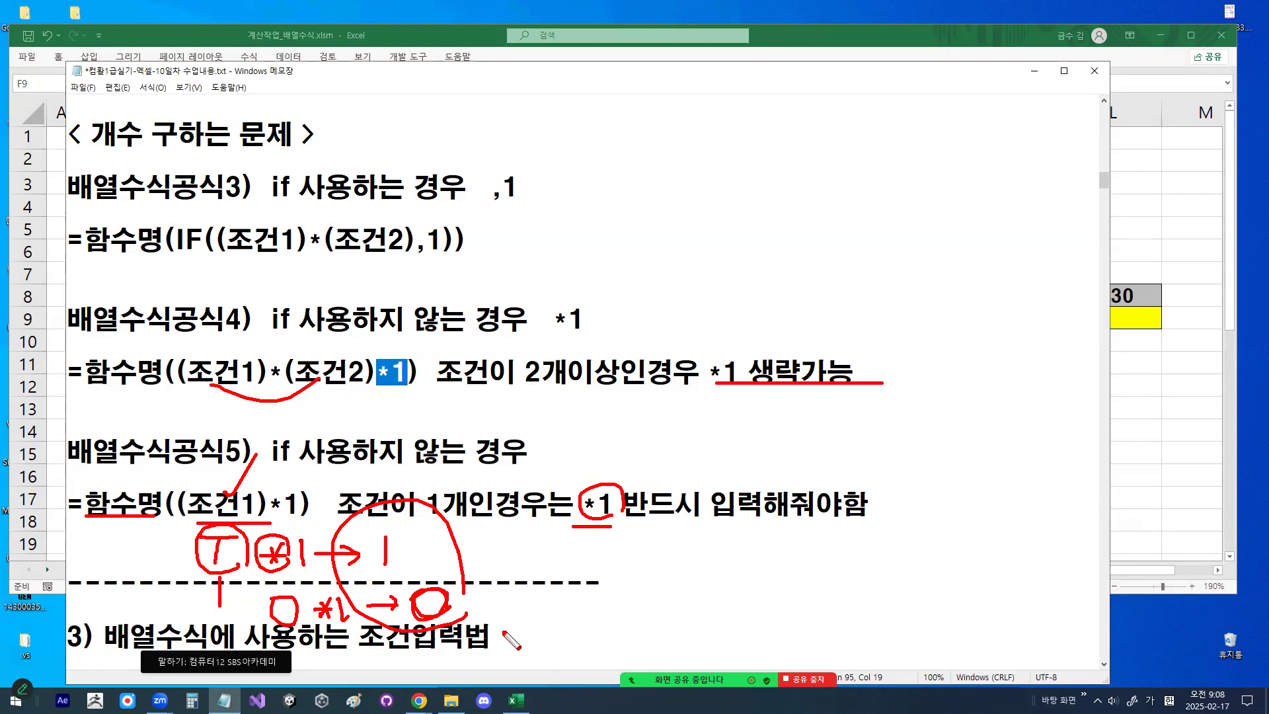
{"action": "key", "text": "Escape"}
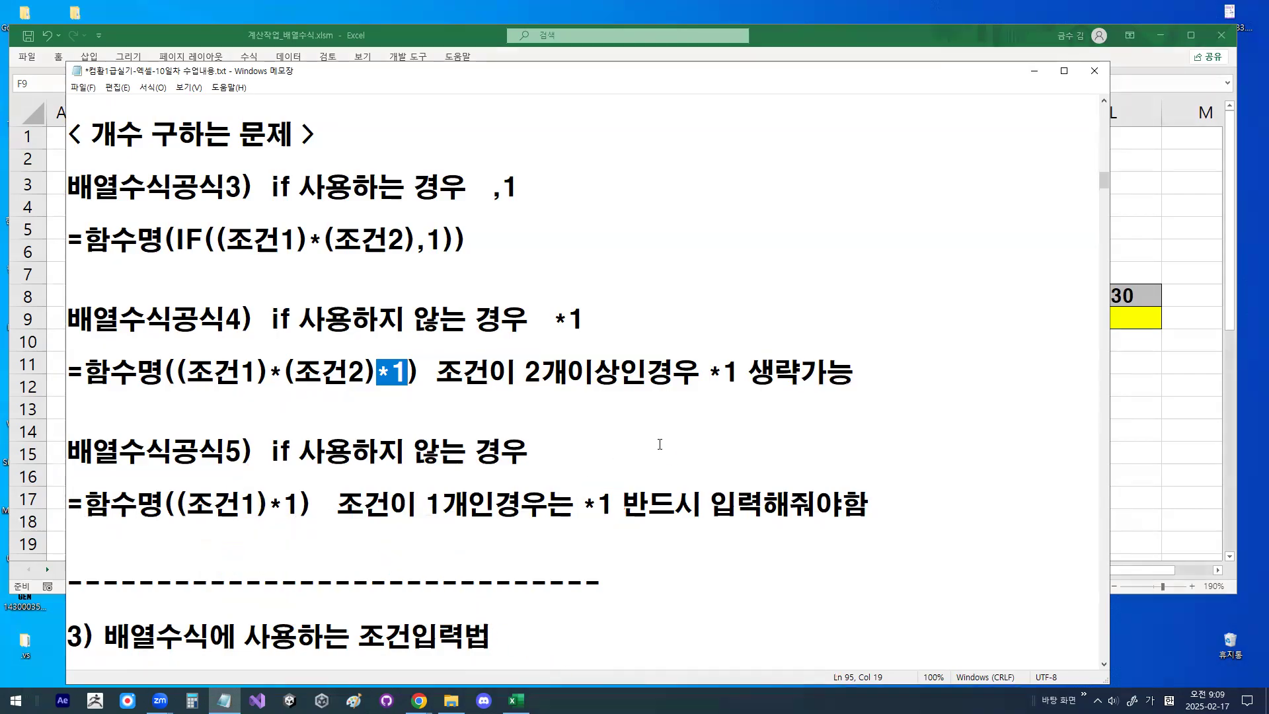
- Draw a three-cell red column beside the formulas and write T, F and T in its cells
{"action": "left_click_drag", "start_coordinate": [722, 68], "coordinate": [717, 406]}
{"action": "mouse_move", "coordinate": [718, 103]}
{"action": "left_mouse_down"}
{"action": "mouse_move", "coordinate": [767, 105]}
{"action": "mouse_move", "coordinate": [853, 367]}
{"action": "mouse_move", "coordinate": [846, 418]}
{"action": "mouse_move", "coordinate": [730, 410]}
{"action": "left_mouse_up"}
{"action": "left_click_drag", "start_coordinate": [709, 223], "coordinate": [841, 224]}
{"action": "left_click_drag", "start_coordinate": [713, 322], "coordinate": [817, 324]}
{"action": "mouse_move", "coordinate": [766, 182]}
{"action": "left_mouse_down"}
{"action": "mouse_move", "coordinate": [827, 180]}
{"action": "mouse_move", "coordinate": [795, 212]}
{"action": "mouse_move", "coordinate": [817, 252]}
{"action": "mouse_move", "coordinate": [787, 311]}
{"action": "mouse_move", "coordinate": [809, 284]}
{"action": "left_mouse_up"}
{"action": "mouse_move", "coordinate": [751, 338]}
{"action": "left_mouse_down"}
{"action": "mouse_move", "coordinate": [814, 338]}
{"action": "mouse_move", "coordinate": [787, 397]}
{"action": "left_mouse_up"}
- Circle the T/F/T column, write "*1" beside it, label its cells 1, 0 and 1, and circle the first 1
{"action": "mouse_move", "coordinate": [842, 151]}
{"action": "left_mouse_down"}
{"action": "mouse_move", "coordinate": [849, 416]}
{"action": "mouse_move", "coordinate": [671, 311]}
{"action": "mouse_move", "coordinate": [833, 142]}
{"action": "mouse_move", "coordinate": [867, 171]}
{"action": "left_mouse_up"}
{"action": "mouse_move", "coordinate": [959, 205]}
{"action": "left_mouse_down"}
{"action": "mouse_move", "coordinate": [944, 245]}
{"action": "mouse_move", "coordinate": [949, 204]}
{"action": "mouse_move", "coordinate": [904, 202]}
{"action": "left_mouse_up"}
{"action": "mouse_move", "coordinate": [904, 184]}
{"action": "left_mouse_down"}
{"action": "mouse_move", "coordinate": [887, 205]}
{"action": "mouse_move", "coordinate": [919, 197]}
{"action": "left_mouse_up"}
{"action": "left_click_drag", "start_coordinate": [745, 173], "coordinate": [745, 213]}
{"action": "mouse_move", "coordinate": [757, 250]}
{"action": "left_mouse_down"}
{"action": "mouse_move", "coordinate": [741, 267]}
{"action": "mouse_move", "coordinate": [754, 249]}
{"action": "left_mouse_up"}
{"action": "left_click_drag", "start_coordinate": [745, 342], "coordinate": [746, 374]}
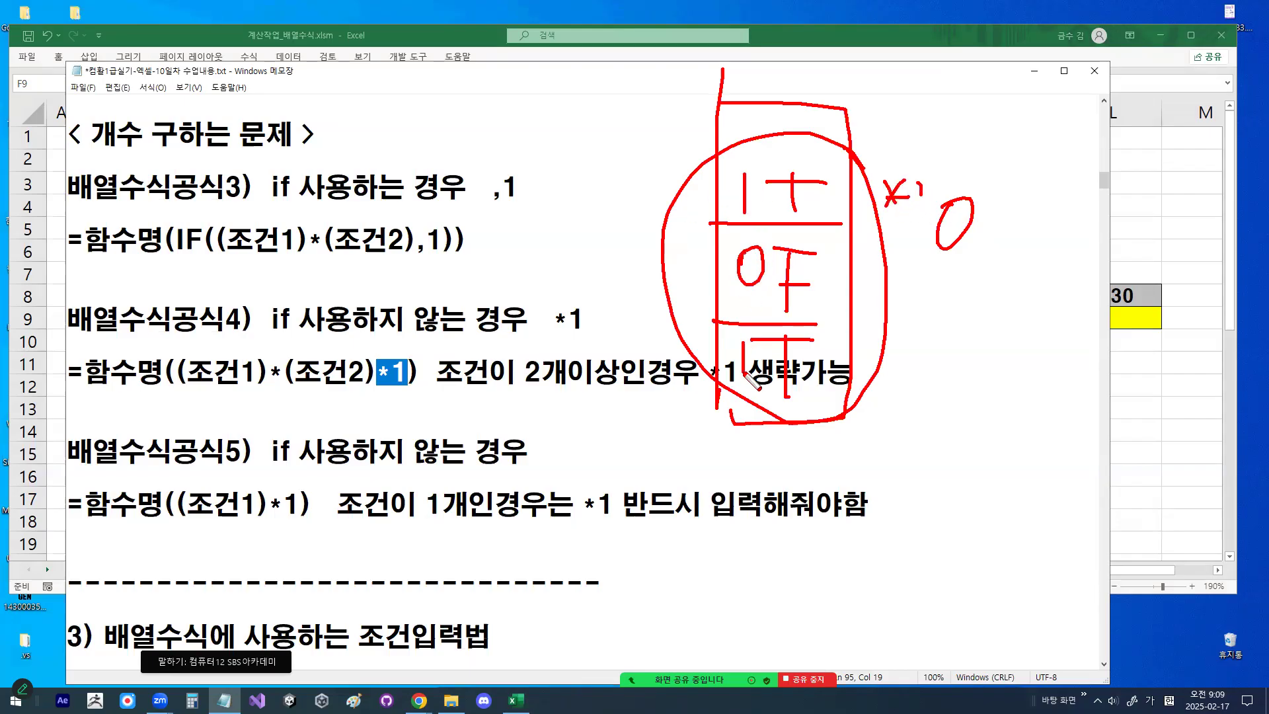
{"action": "mouse_move", "coordinate": [761, 216]}
{"action": "left_mouse_down"}
{"action": "mouse_move", "coordinate": [709, 210]}
{"action": "mouse_move", "coordinate": [763, 206]}
{"action": "left_mouse_up"}
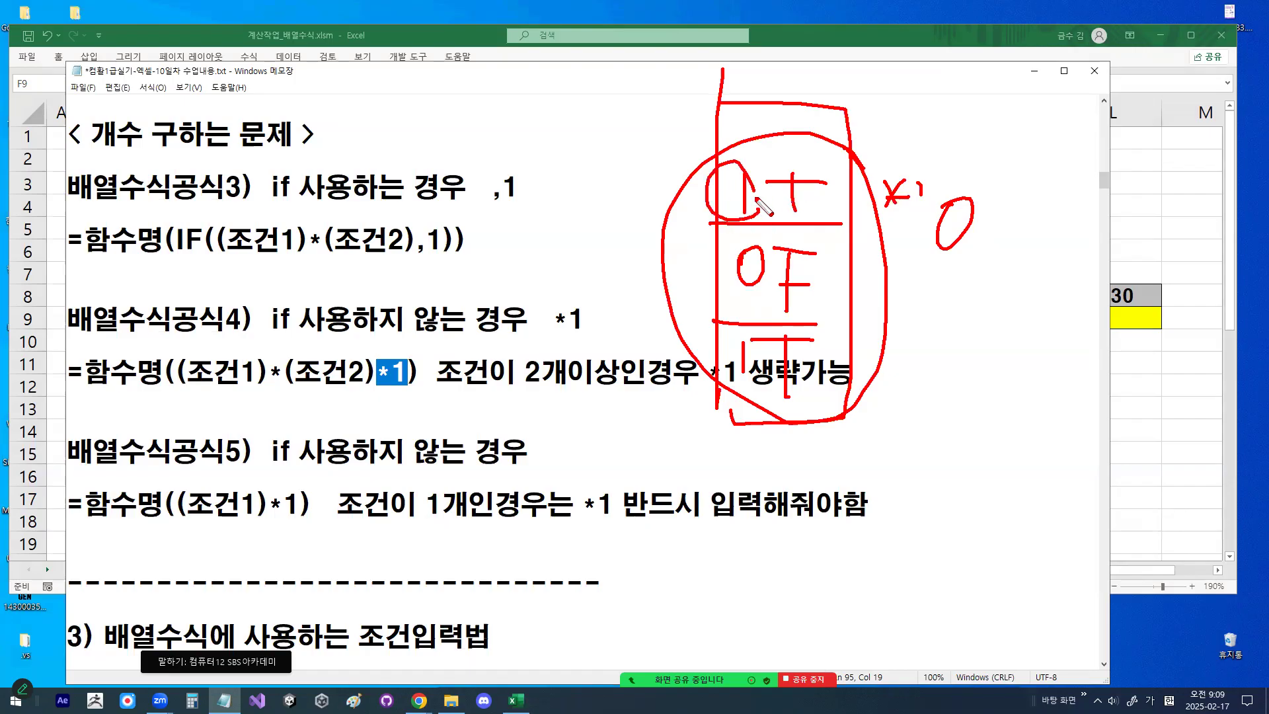
- Circle the last 1 in the sketch, clear the red marks, and highlight the two conditions and "*1 생략" in 배열수식공식4
{"action": "left_click_drag", "start_coordinate": [757, 340], "coordinate": [765, 364]}
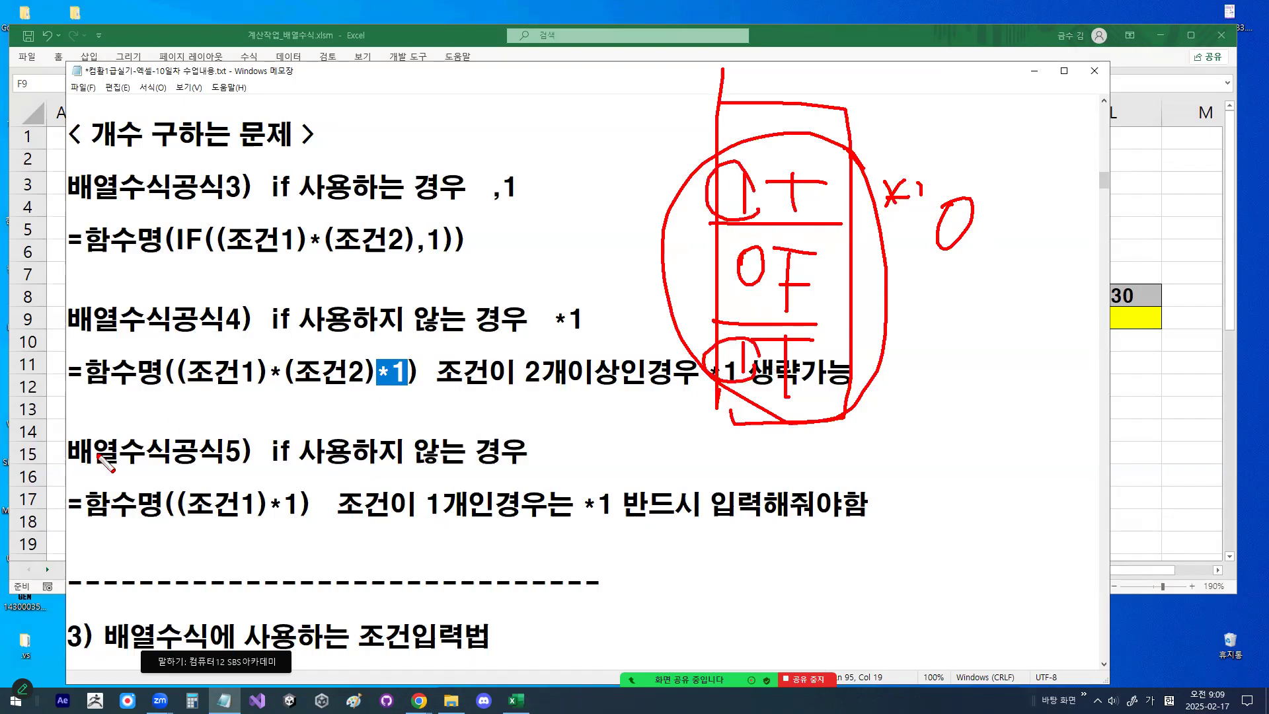
{"action": "key", "text": "Escape"}
{"action": "left_click", "coordinate": [293, 375]}
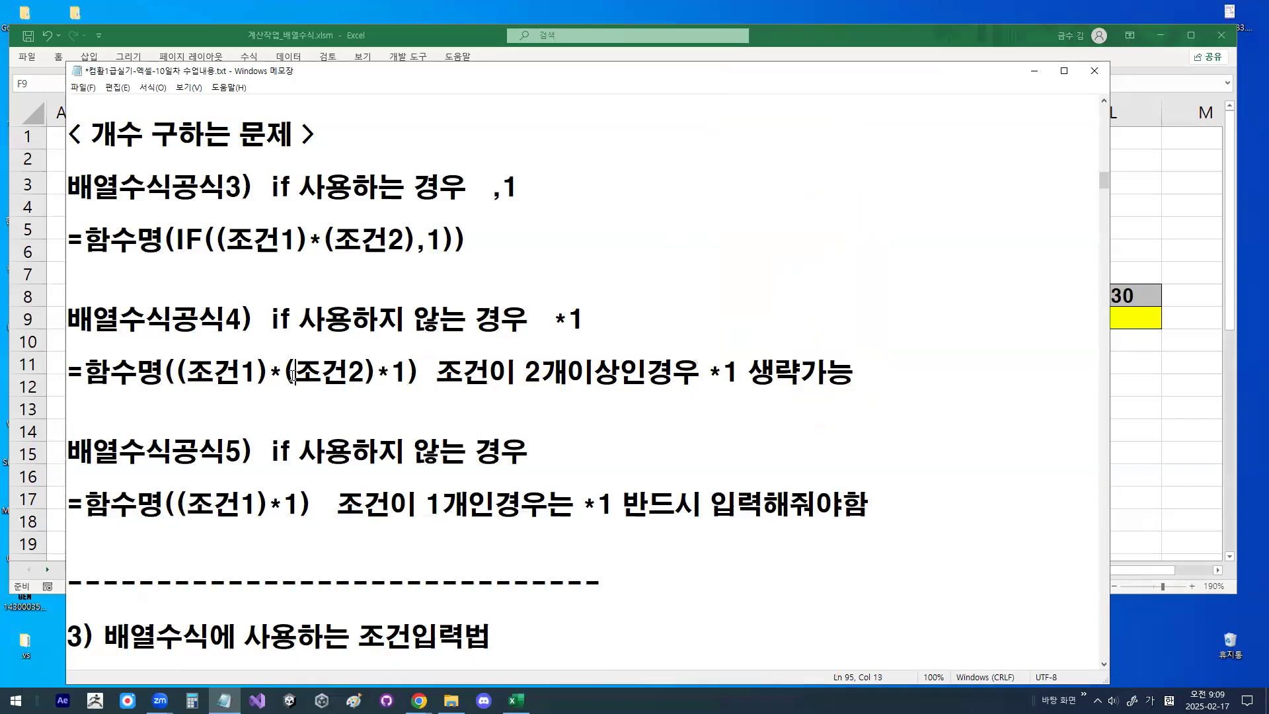
{"action": "left_click_drag", "start_coordinate": [177, 372], "coordinate": [365, 370]}
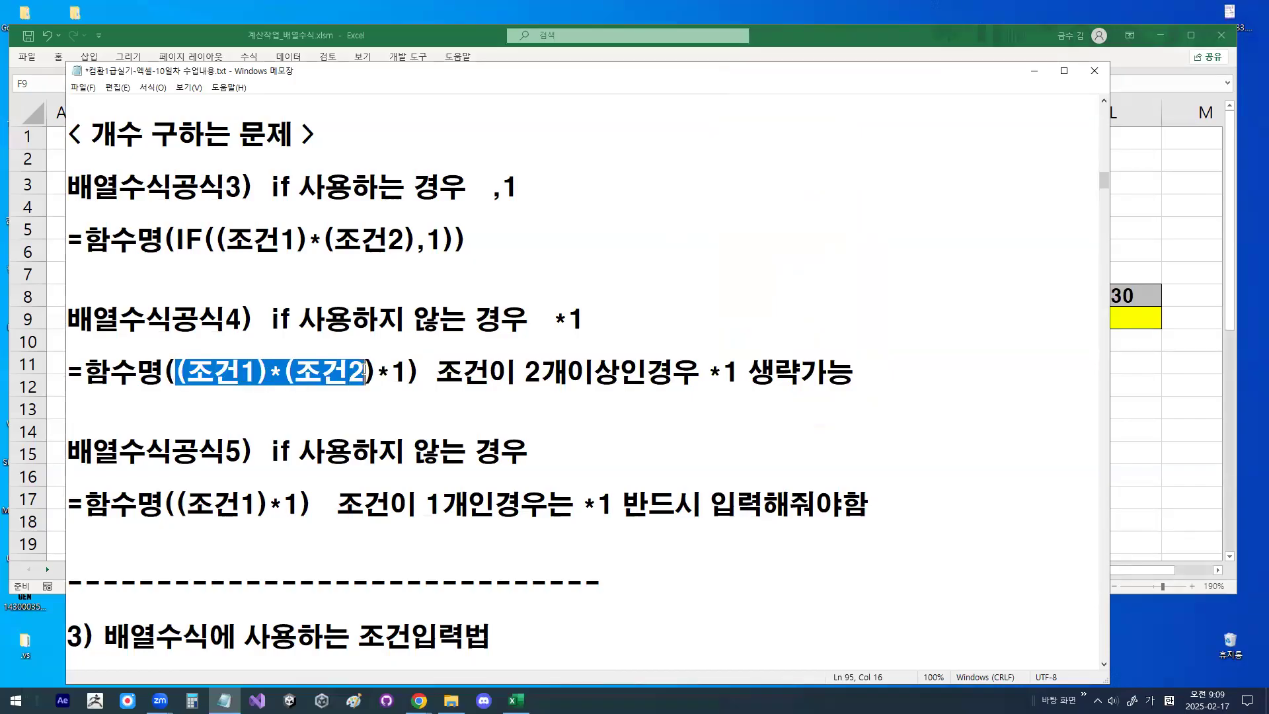
{"action": "left_click_drag", "start_coordinate": [709, 370], "coordinate": [811, 378]}
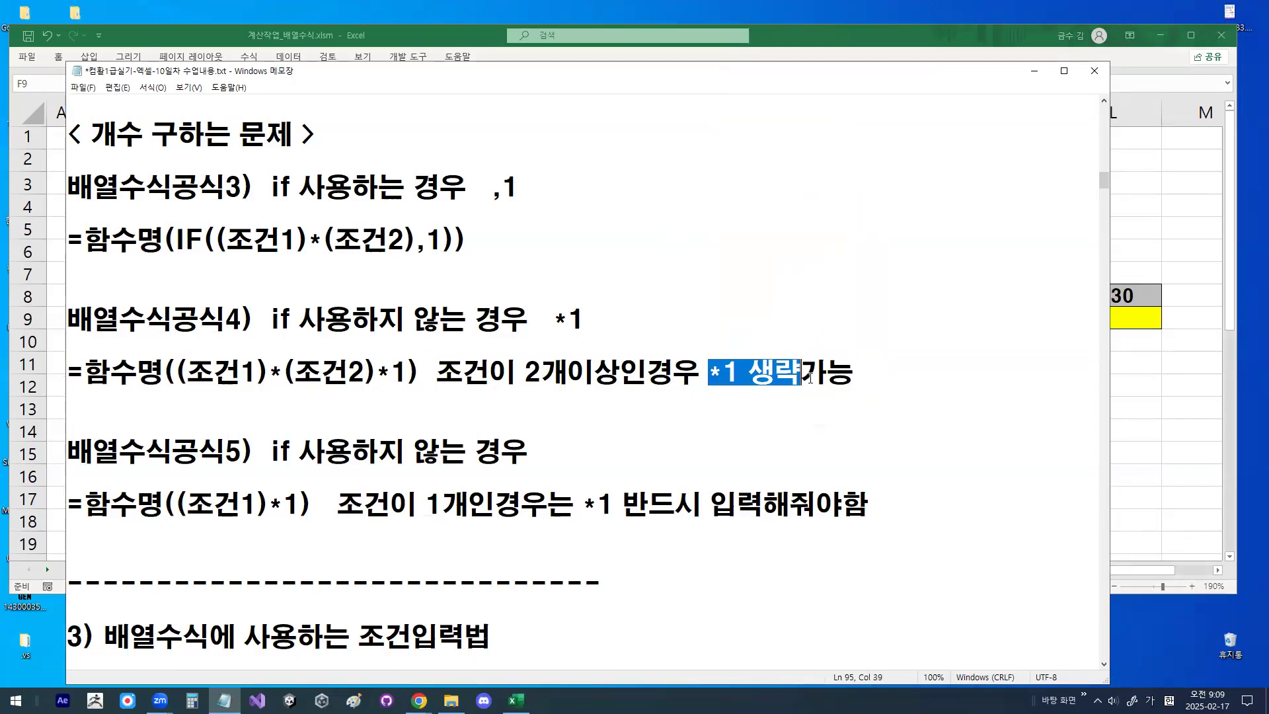
- Write T * T = 1 in red beside the formulas, and circle its 1 and the "*1" in 배열수식공식4
{"action": "left_click_drag", "start_coordinate": [621, 161], "coordinate": [721, 165]}
{"action": "left_click_drag", "start_coordinate": [689, 160], "coordinate": [688, 246]}
{"action": "mouse_move", "coordinate": [793, 170]}
{"action": "left_mouse_down"}
{"action": "mouse_move", "coordinate": [773, 220]}
{"action": "mouse_move", "coordinate": [816, 193]}
{"action": "left_mouse_up"}
{"action": "mouse_move", "coordinate": [831, 180]}
{"action": "left_mouse_down"}
{"action": "mouse_move", "coordinate": [906, 183]}
{"action": "mouse_move", "coordinate": [871, 252]}
{"action": "mouse_move", "coordinate": [942, 216]}
{"action": "left_mouse_up"}
{"action": "left_click_drag", "start_coordinate": [926, 226], "coordinate": [991, 252]}
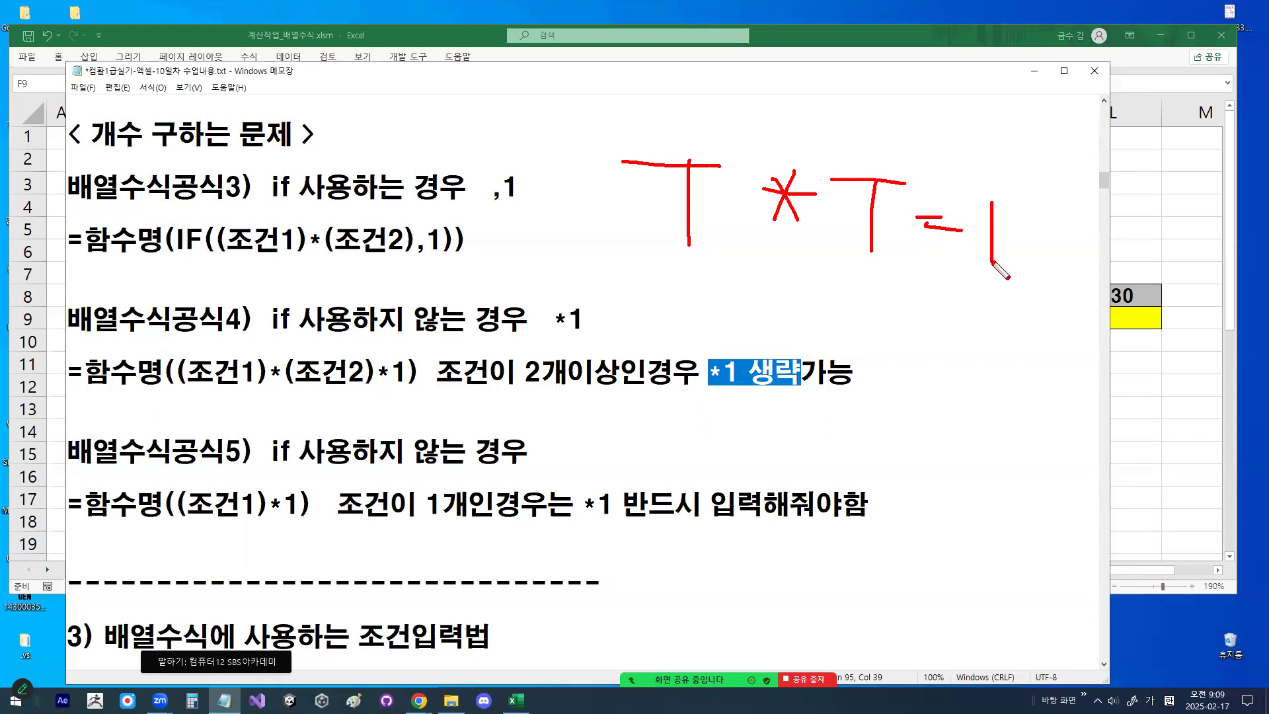
{"action": "mouse_move", "coordinate": [407, 377]}
{"action": "left_mouse_down"}
{"action": "mouse_move", "coordinate": [373, 374]}
{"action": "mouse_move", "coordinate": [406, 379]}
{"action": "left_mouse_up"}
{"action": "mouse_move", "coordinate": [1026, 275]}
{"action": "left_mouse_down"}
{"action": "mouse_move", "coordinate": [958, 261]}
{"action": "mouse_move", "coordinate": [1024, 224]}
{"action": "mouse_move", "coordinate": [1023, 250]}
{"action": "left_mouse_up"}
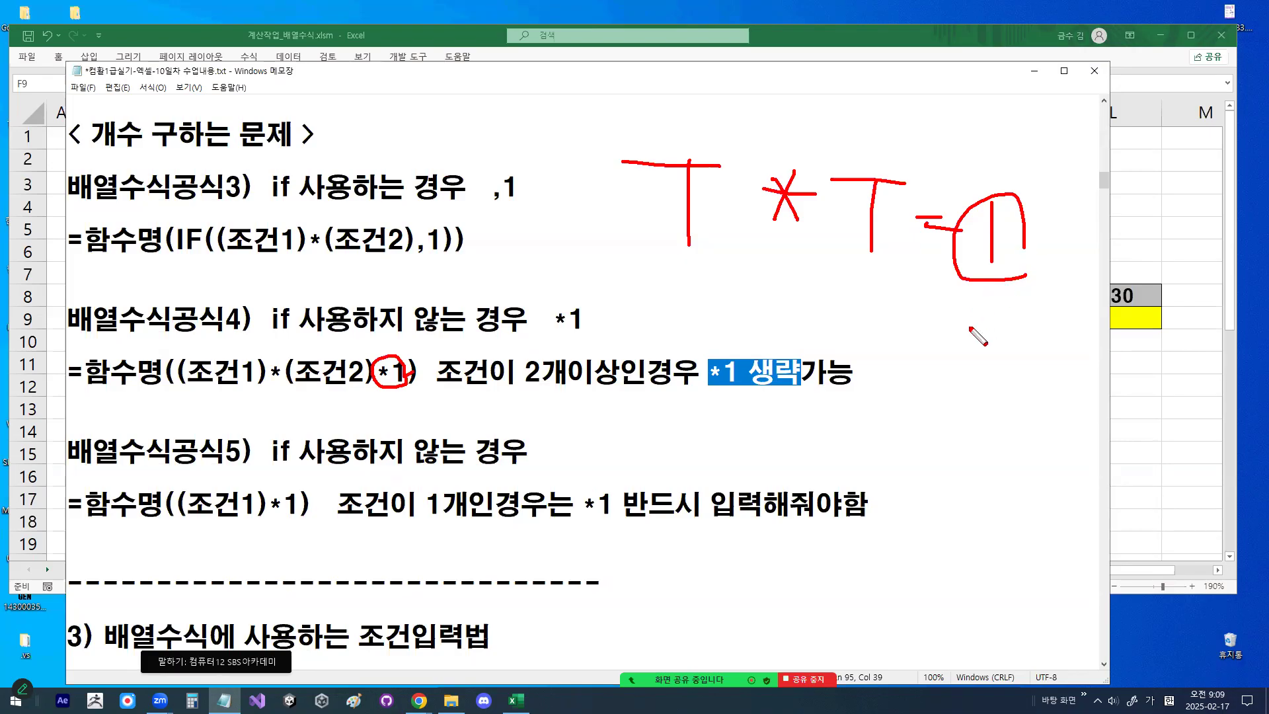
- Write T * F = 0 with 1 * 0 beneath it in red, then circle and cross out the 0 result
{"action": "mouse_move", "coordinate": [663, 277]}
{"action": "left_mouse_down"}
{"action": "mouse_move", "coordinate": [735, 277]}
{"action": "mouse_move", "coordinate": [706, 333]}
{"action": "left_mouse_up"}
{"action": "mouse_move", "coordinate": [808, 291]}
{"action": "left_mouse_down"}
{"action": "mouse_move", "coordinate": [790, 326]}
{"action": "mouse_move", "coordinate": [825, 308]}
{"action": "left_mouse_up"}
{"action": "mouse_move", "coordinate": [851, 282]}
{"action": "left_mouse_down"}
{"action": "mouse_move", "coordinate": [900, 283]}
{"action": "mouse_move", "coordinate": [862, 343]}
{"action": "mouse_move", "coordinate": [899, 307]}
{"action": "left_mouse_up"}
{"action": "mouse_move", "coordinate": [902, 308]}
{"action": "left_mouse_down"}
{"action": "mouse_move", "coordinate": [945, 309]}
{"action": "mouse_move", "coordinate": [944, 322]}
{"action": "mouse_move", "coordinate": [964, 311]}
{"action": "left_mouse_up"}
{"action": "mouse_move", "coordinate": [747, 400]}
{"action": "left_mouse_down"}
{"action": "mouse_move", "coordinate": [750, 433]}
{"action": "mouse_move", "coordinate": [811, 450]}
{"action": "left_mouse_up"}
{"action": "mouse_move", "coordinate": [784, 433]}
{"action": "left_mouse_down"}
{"action": "mouse_move", "coordinate": [858, 448]}
{"action": "mouse_move", "coordinate": [839, 405]}
{"action": "left_mouse_up"}
{"action": "mouse_move", "coordinate": [1036, 336]}
{"action": "left_mouse_down"}
{"action": "mouse_move", "coordinate": [1012, 370]}
{"action": "mouse_move", "coordinate": [989, 303]}
{"action": "mouse_move", "coordinate": [1018, 341]}
{"action": "mouse_move", "coordinate": [949, 367]}
{"action": "left_mouse_up"}
{"action": "left_click_drag", "start_coordinate": [962, 314], "coordinate": [1025, 398]}
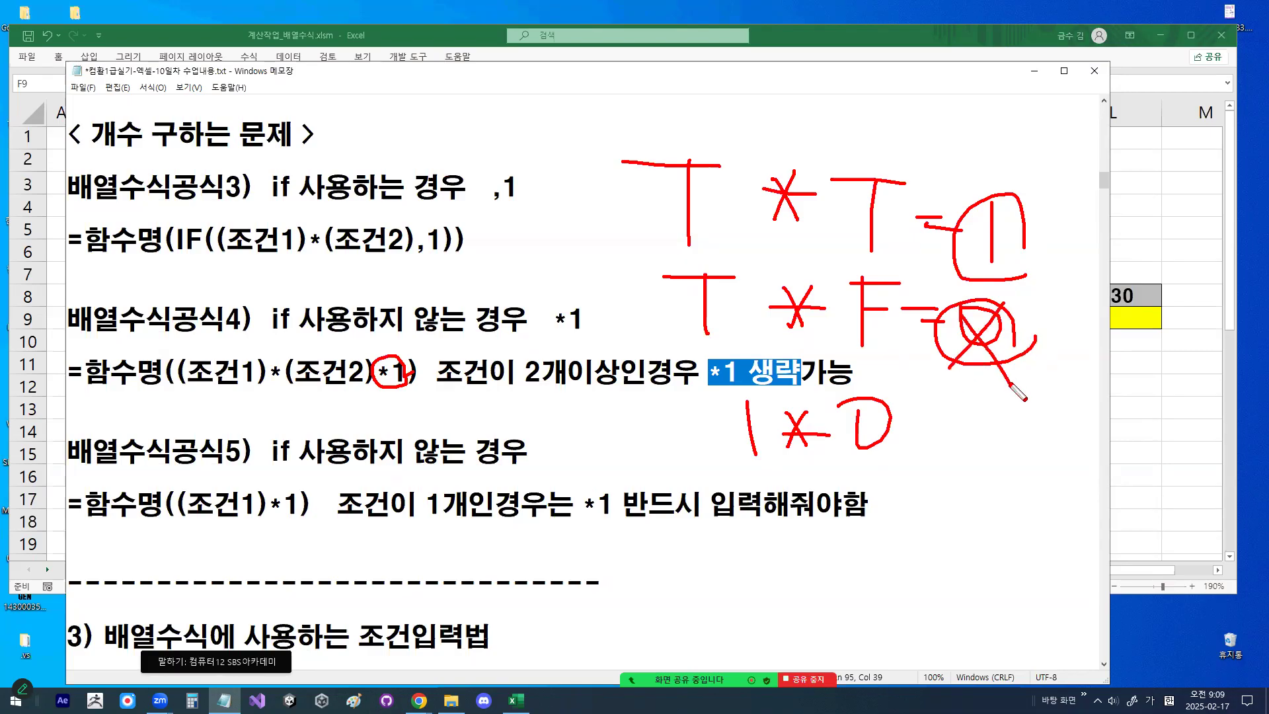
- Clear the red marks, highlight "(조건1)*(조건2)*" in 배열수식공식4, and write 1 and 0 in red beneath it
{"action": "key", "text": "Escape"}
{"action": "left_click_drag", "start_coordinate": [382, 371], "coordinate": [417, 374]}
{"action": "left_click_drag", "start_coordinate": [175, 372], "coordinate": [385, 371]}
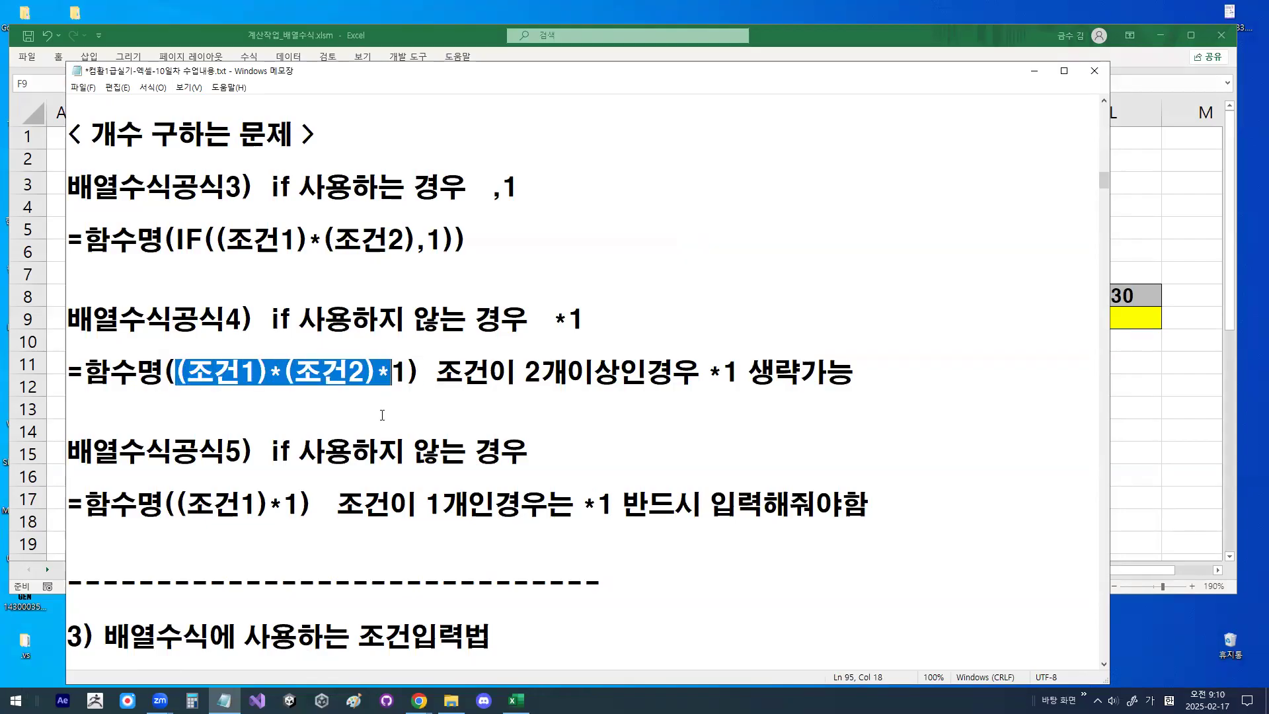
{"action": "key", "text": "ctrl+2"}
{"action": "left_click_drag", "start_coordinate": [463, 398], "coordinate": [462, 429]}
{"action": "mouse_move", "coordinate": [472, 425]}
{"action": "left_mouse_down"}
{"action": "mouse_move", "coordinate": [490, 410]}
{"action": "mouse_move", "coordinate": [537, 441]}
{"action": "left_mouse_up"}
{"action": "left_click_drag", "start_coordinate": [570, 399], "coordinate": [571, 438]}
{"action": "mouse_move", "coordinate": [606, 404]}
{"action": "left_mouse_down"}
{"action": "mouse_move", "coordinate": [624, 434]}
{"action": "mouse_move", "coordinate": [582, 416]}
{"action": "left_mouse_up"}
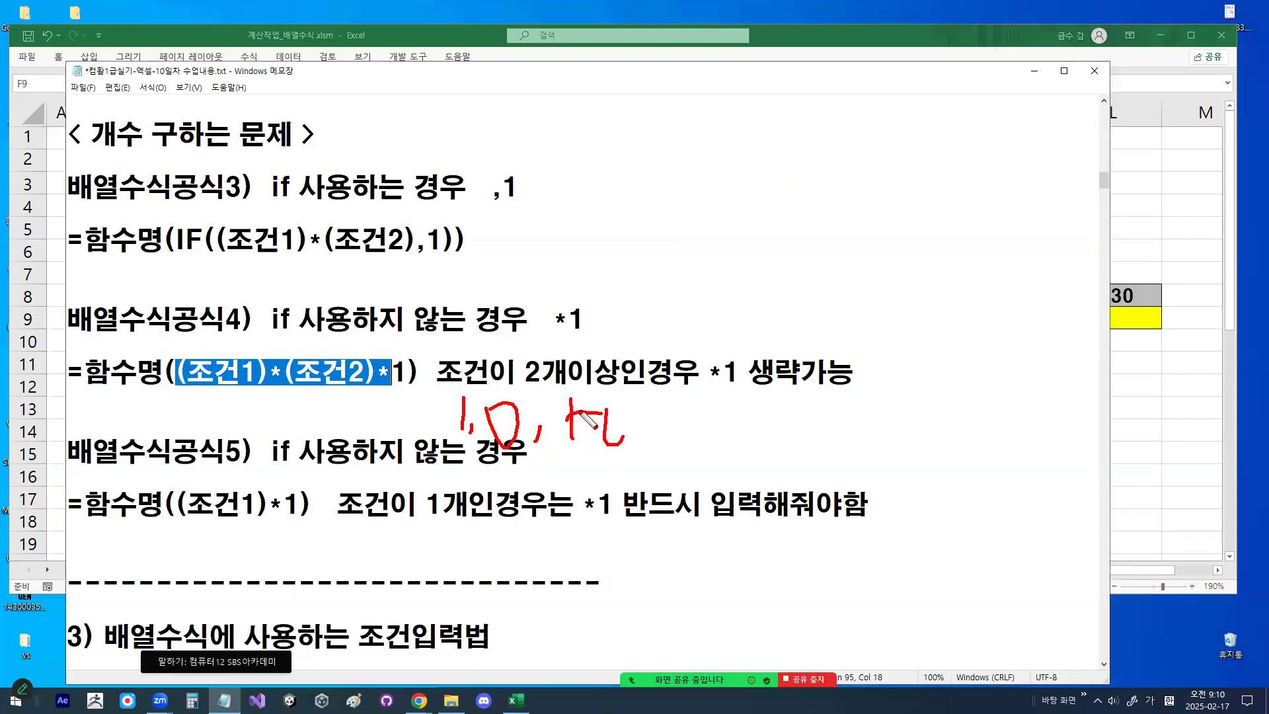
- Underline the red notes and 함수명 of 배열수식공식4, then clear all the red marks
{"action": "left_click_drag", "start_coordinate": [382, 456], "coordinate": [752, 468]}
{"action": "left_click_drag", "start_coordinate": [75, 384], "coordinate": [173, 389]}
{"action": "mouse_move", "coordinate": [582, 444]}
{"action": "left_mouse_down"}
{"action": "mouse_move", "coordinate": [463, 440]}
{"action": "mouse_move", "coordinate": [594, 430]}
{"action": "left_mouse_up"}
{"action": "key", "text": "Escape"}
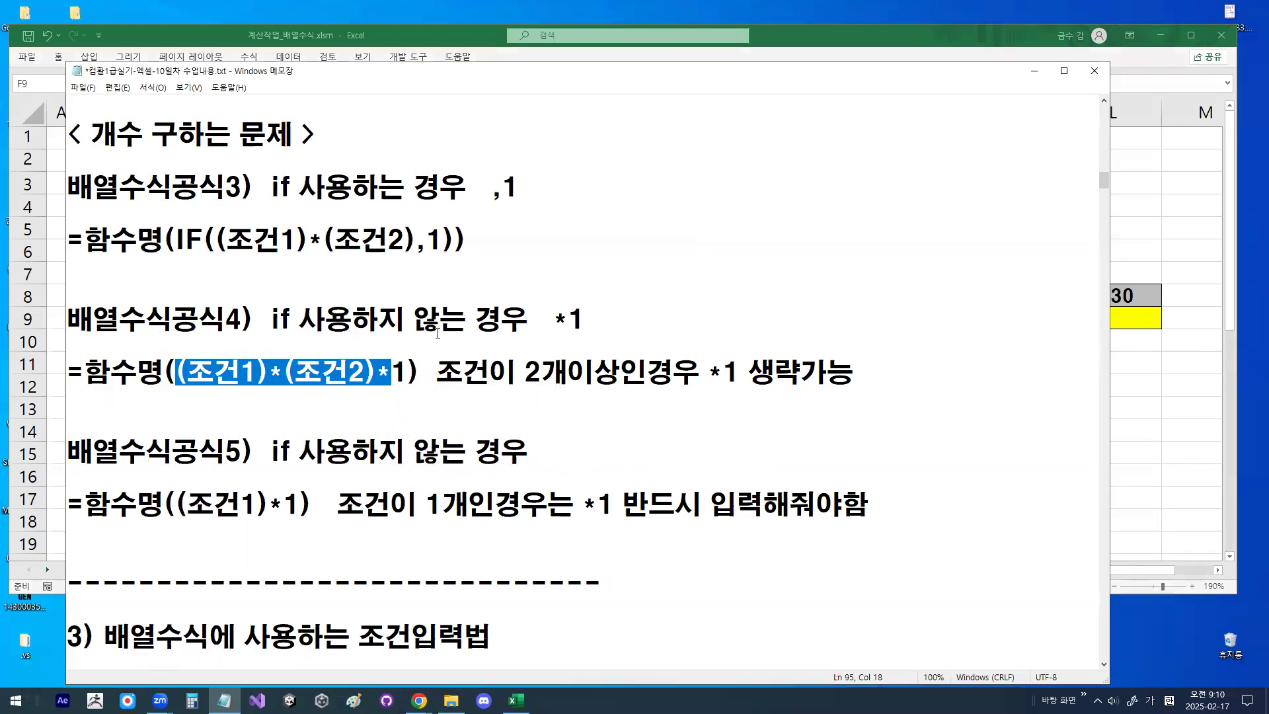
- Return to 배열수식공식1 and highlight its 함수명 and ",계산범위" parts
{"action": "scroll", "coordinate": [412, 325], "scroll_direction": "up", "scroll_amount": 2}
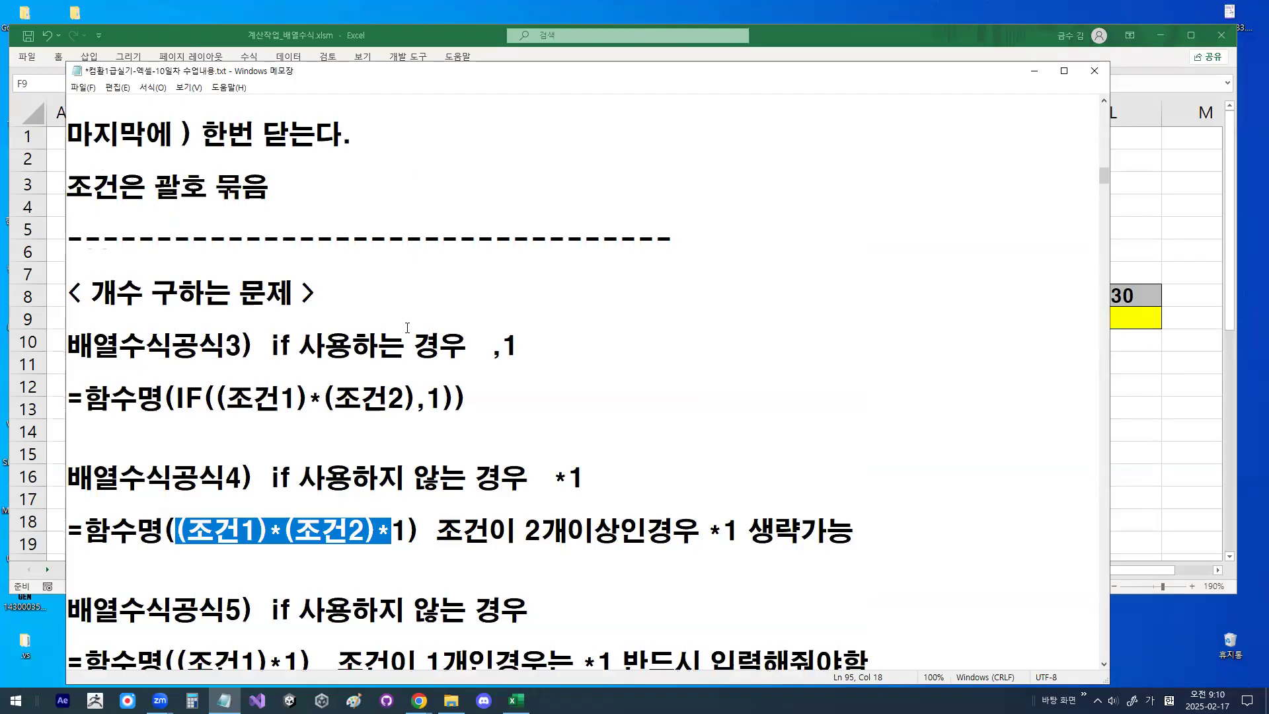
{"action": "scroll", "coordinate": [408, 328], "scroll_direction": "up", "scroll_amount": 3}
{"action": "scroll", "coordinate": [408, 328], "scroll_direction": "up", "scroll_amount": 2}
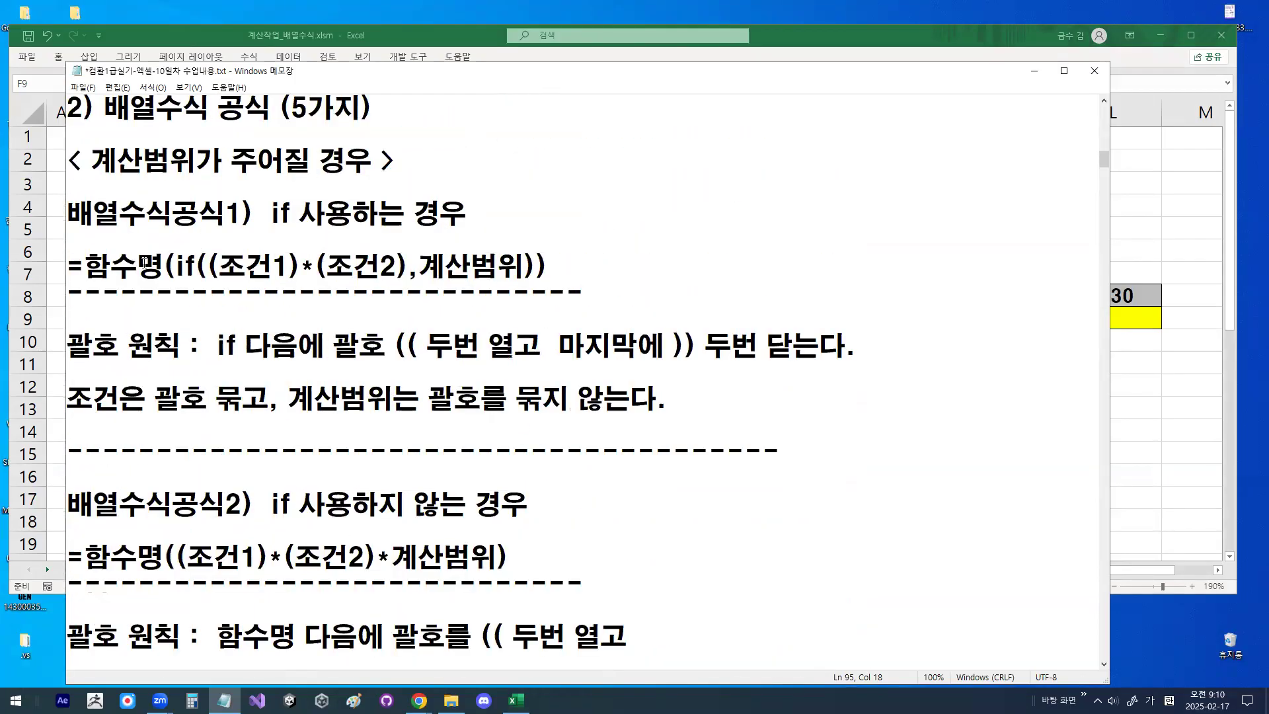
{"action": "left_click_drag", "start_coordinate": [96, 265], "coordinate": [156, 264]}
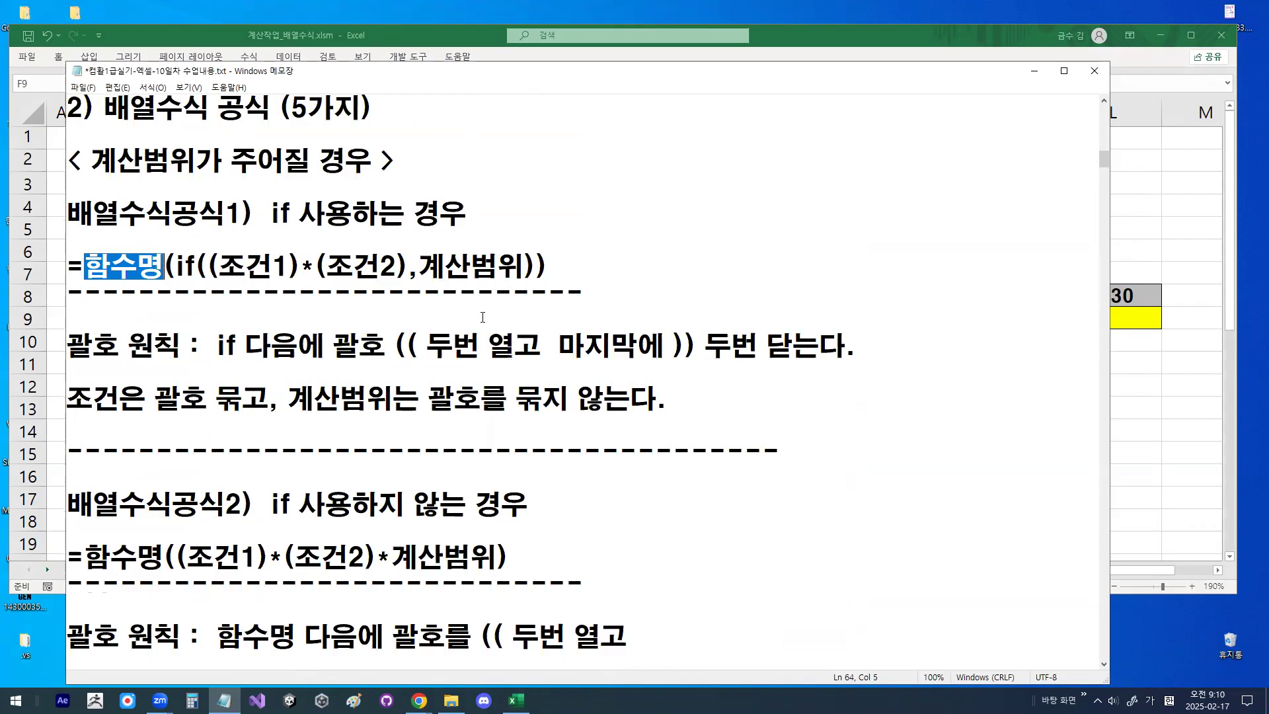
{"action": "left_click_drag", "start_coordinate": [409, 270], "coordinate": [524, 270]}
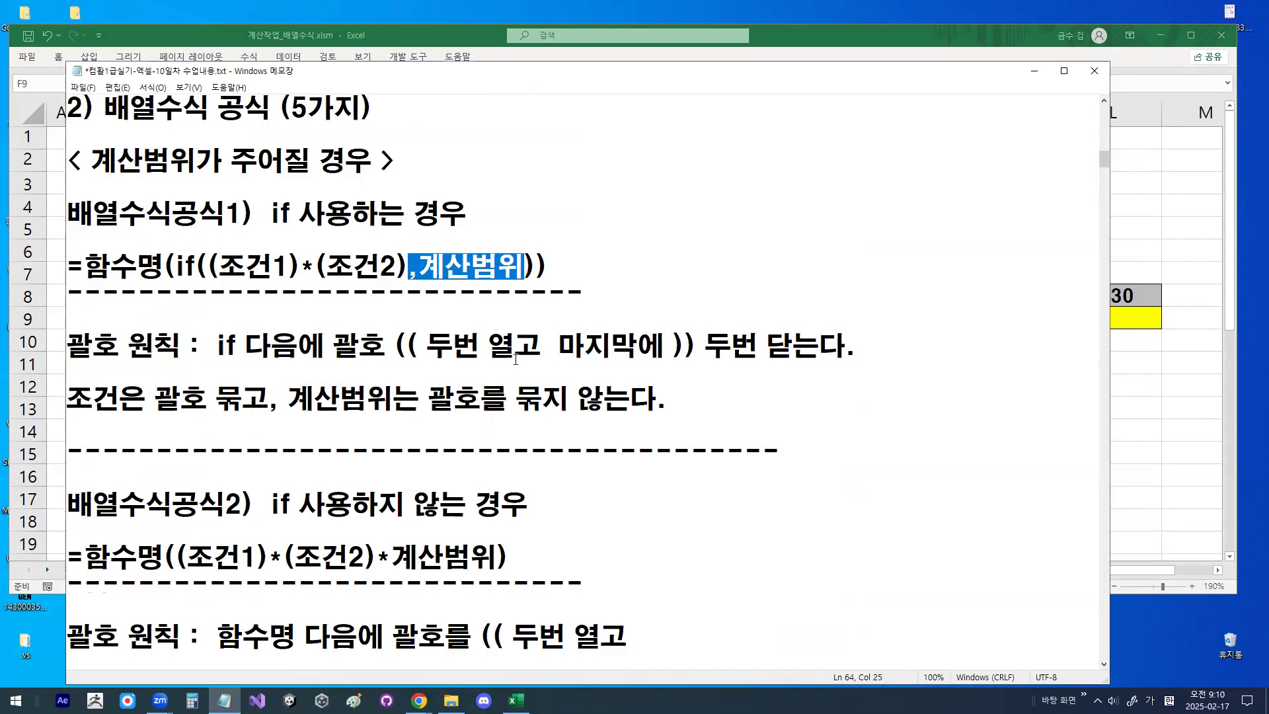
- Highlight "*계산범위" in 배열수식공식2, ",1" in 배열수식공식3 and "*1" in 배열수식공식4
{"action": "scroll", "coordinate": [515, 359], "scroll_direction": "down", "scroll_amount": 1}
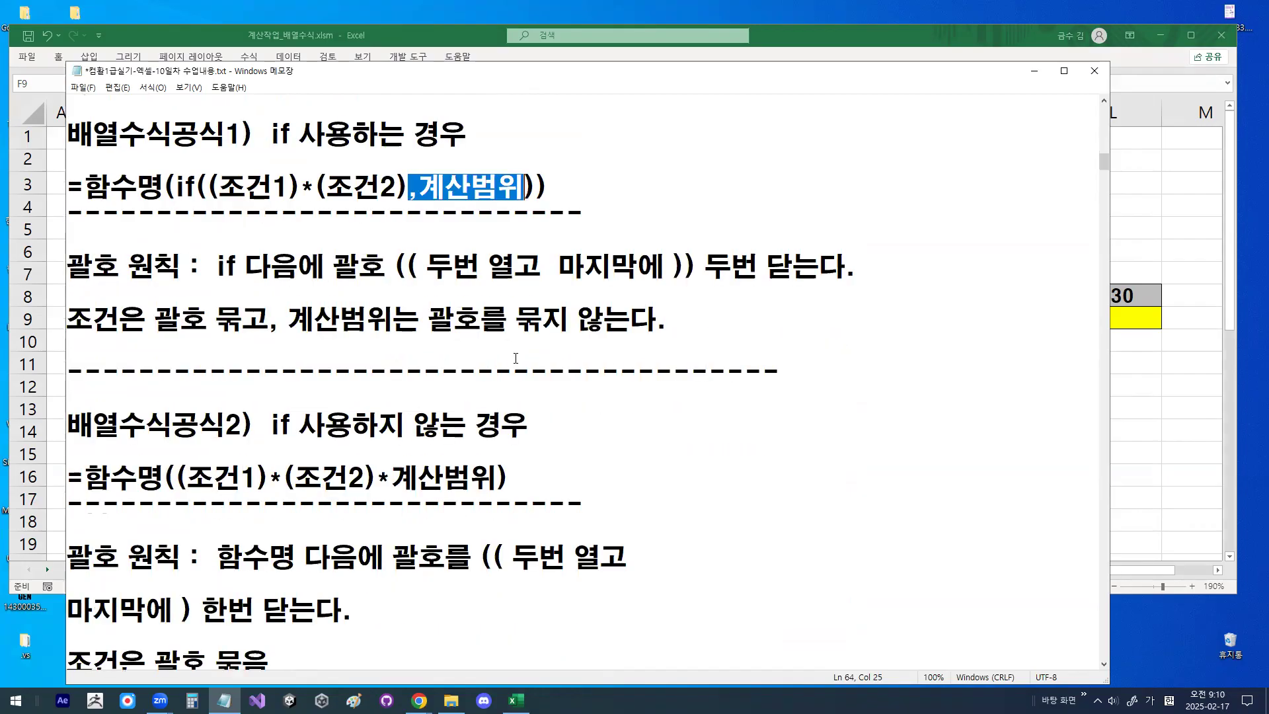
{"action": "left_click_drag", "start_coordinate": [383, 478], "coordinate": [479, 475]}
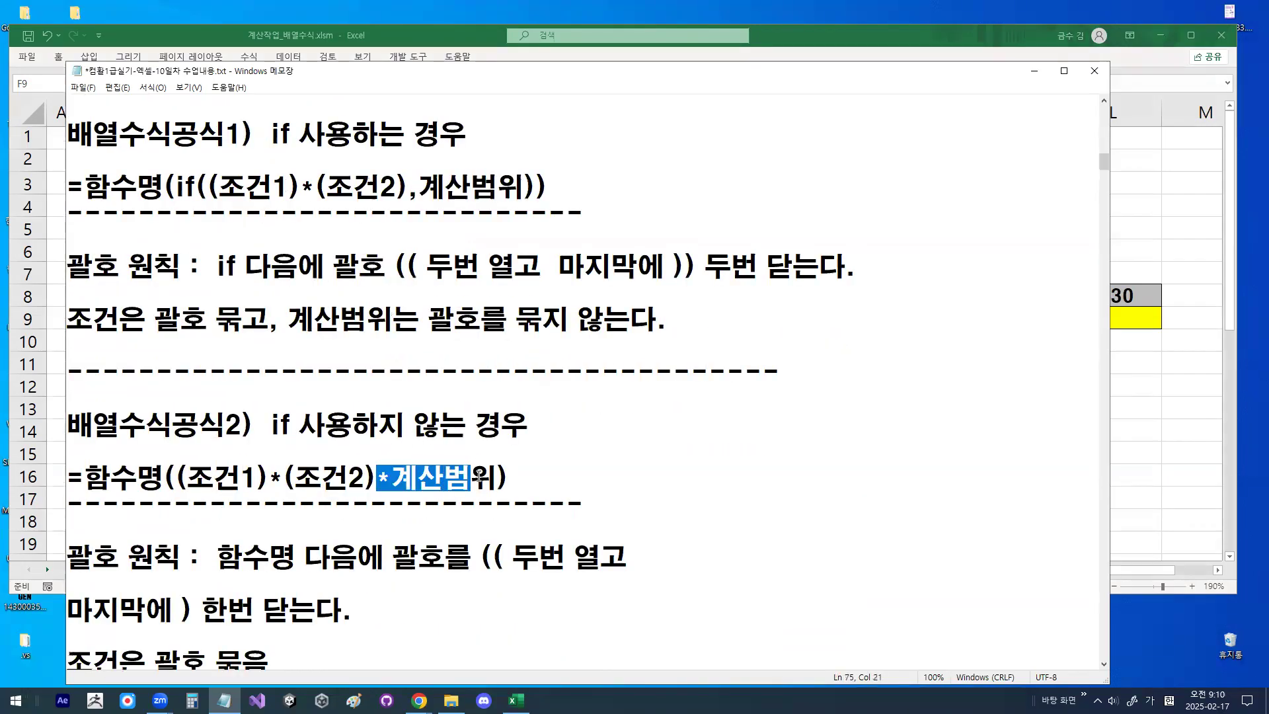
{"action": "scroll", "coordinate": [410, 301], "scroll_direction": "down", "scroll_amount": 5}
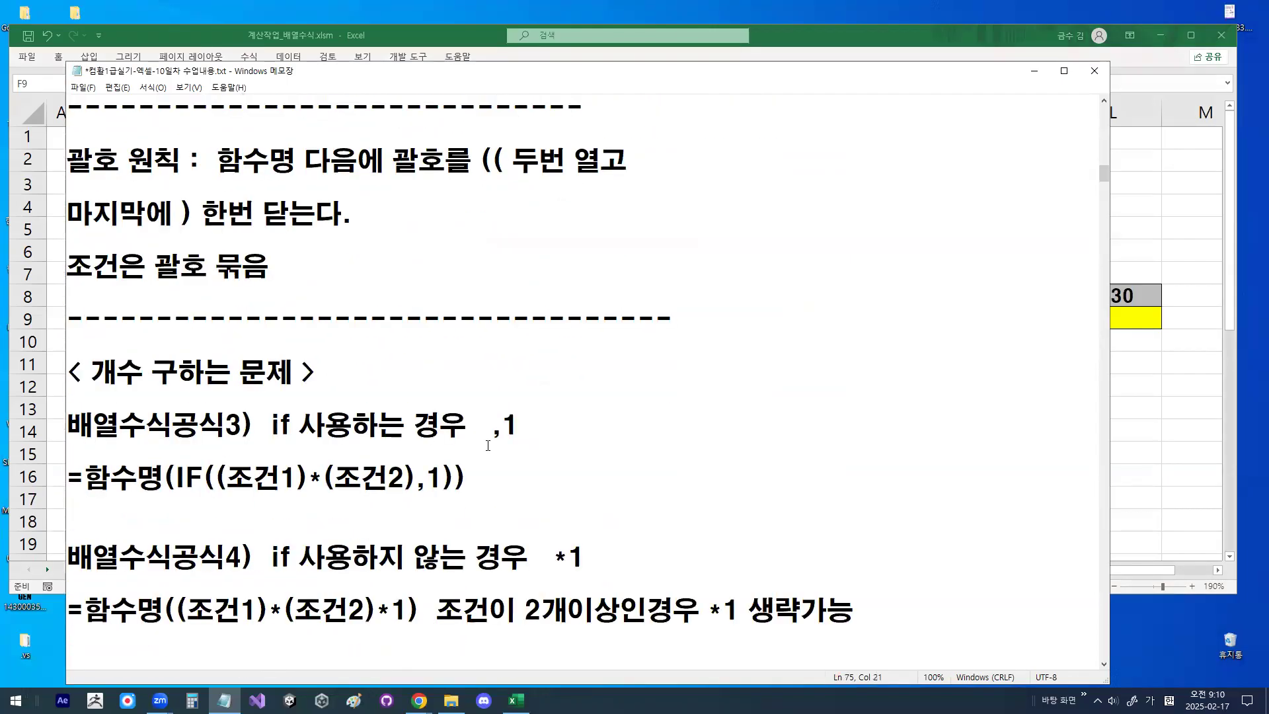
{"action": "left_click_drag", "start_coordinate": [491, 431], "coordinate": [511, 429]}
{"action": "scroll", "coordinate": [527, 433], "scroll_direction": "down", "scroll_amount": 1}
{"action": "left_click_drag", "start_coordinate": [554, 477], "coordinate": [586, 478]}
- Write a red 4 beside the counting formulas, mark the two conditions of 배열수식공식3, and clear the marks
{"action": "mouse_move", "coordinate": [644, 342]}
{"action": "left_mouse_down"}
{"action": "mouse_move", "coordinate": [689, 379]}
{"action": "mouse_move", "coordinate": [662, 413]}
{"action": "left_mouse_up"}
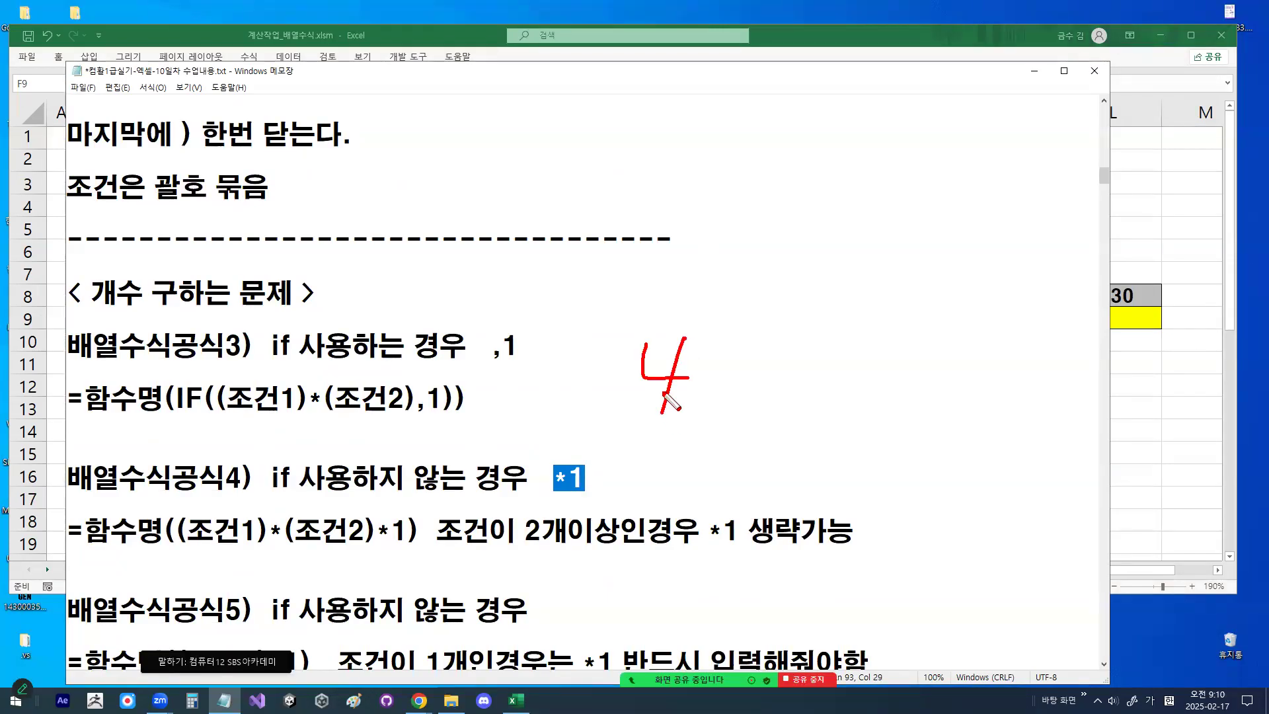
{"action": "left_click_drag", "start_coordinate": [226, 412], "coordinate": [401, 410]}
{"action": "mouse_move", "coordinate": [202, 374]}
{"action": "left_mouse_down"}
{"action": "mouse_move", "coordinate": [219, 390]}
{"action": "mouse_move", "coordinate": [256, 362]}
{"action": "left_mouse_up"}
{"action": "left_click_drag", "start_coordinate": [337, 360], "coordinate": [379, 332]}
{"action": "key", "text": "Escape"}
- Highlight 참조범위 and 셀주소 in 조건입력법1 and draw a red arrow from 셀주소 to 참조범위
{"action": "scroll", "coordinate": [361, 324], "scroll_direction": "down", "scroll_amount": 6}
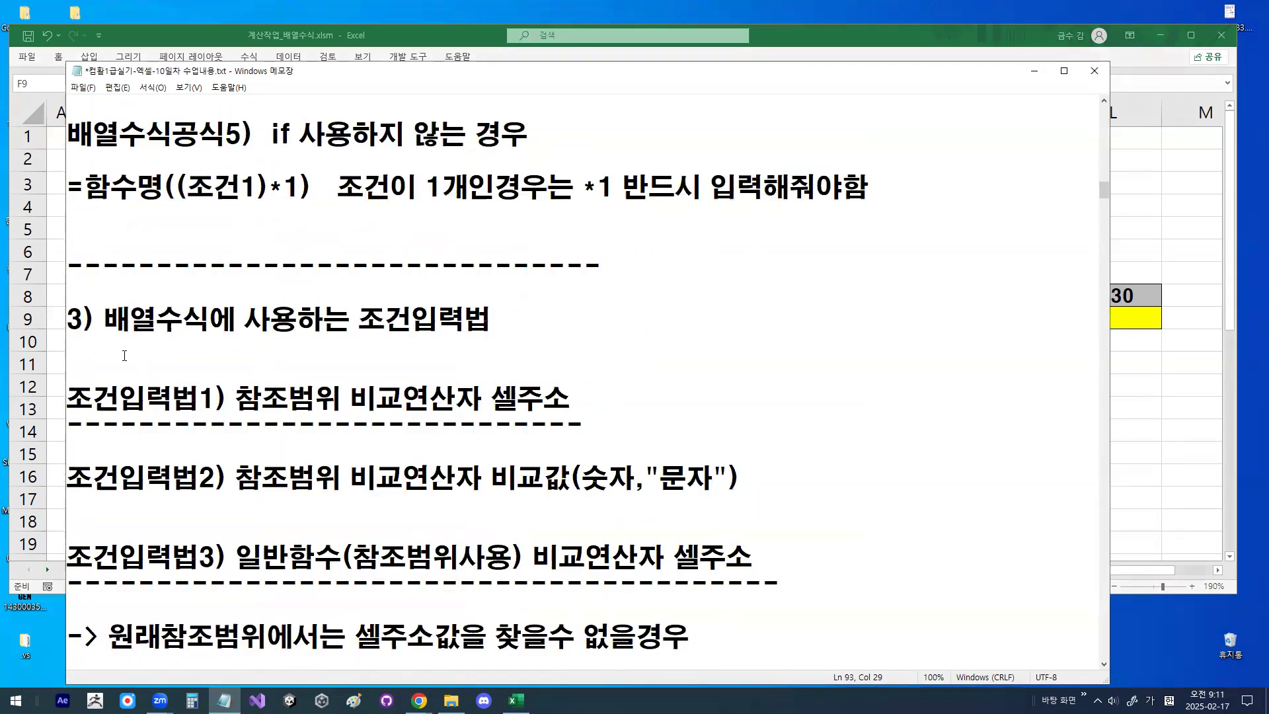
{"action": "left_click_drag", "start_coordinate": [236, 402], "coordinate": [333, 399]}
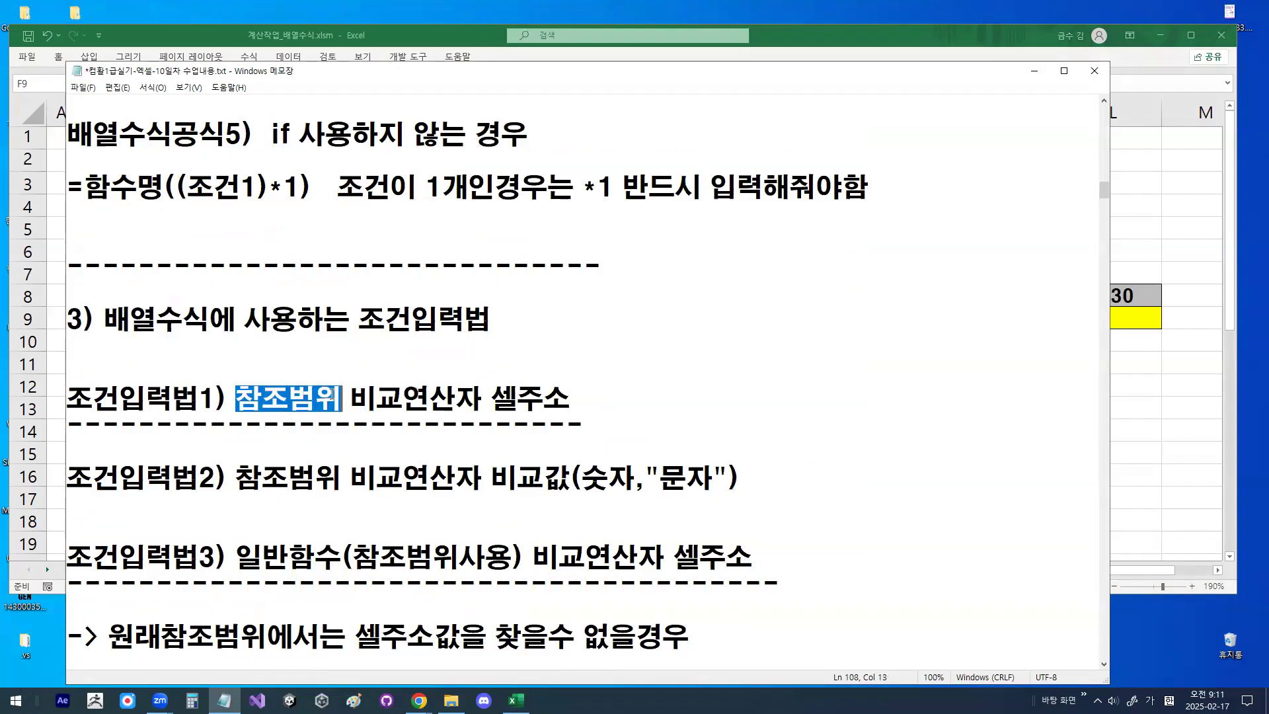
{"action": "left_click_drag", "start_coordinate": [239, 400], "coordinate": [334, 400]}
{"action": "left_click_drag", "start_coordinate": [238, 399], "coordinate": [299, 389]}
{"action": "mouse_move", "coordinate": [494, 399]}
{"action": "left_mouse_down"}
{"action": "mouse_move", "coordinate": [560, 392]}
{"action": "mouse_move", "coordinate": [509, 357]}
{"action": "mouse_move", "coordinate": [380, 328]}
{"action": "mouse_move", "coordinate": [308, 394]}
{"action": "mouse_move", "coordinate": [327, 391]}
{"action": "left_mouse_up"}
- Draw a red four-cell column beside 조건입력법1, with a downward arrow and an X next to it
{"action": "left_click_drag", "start_coordinate": [765, 191], "coordinate": [757, 497]}
{"action": "mouse_move", "coordinate": [763, 193]}
{"action": "left_mouse_down"}
{"action": "mouse_move", "coordinate": [893, 185]}
{"action": "mouse_move", "coordinate": [894, 481]}
{"action": "mouse_move", "coordinate": [831, 511]}
{"action": "mouse_move", "coordinate": [772, 497]}
{"action": "left_mouse_up"}
{"action": "mouse_move", "coordinate": [937, 193]}
{"action": "left_mouse_down"}
{"action": "mouse_move", "coordinate": [955, 179]}
{"action": "mouse_move", "coordinate": [969, 197]}
{"action": "left_mouse_up"}
{"action": "mouse_move", "coordinate": [985, 198]}
{"action": "left_mouse_down"}
{"action": "mouse_move", "coordinate": [985, 321]}
{"action": "mouse_move", "coordinate": [991, 305]}
{"action": "left_mouse_up"}
{"action": "mouse_move", "coordinate": [1043, 243]}
{"action": "left_mouse_down"}
{"action": "mouse_move", "coordinate": [1027, 280]}
{"action": "mouse_move", "coordinate": [1042, 265]}
{"action": "left_mouse_up"}
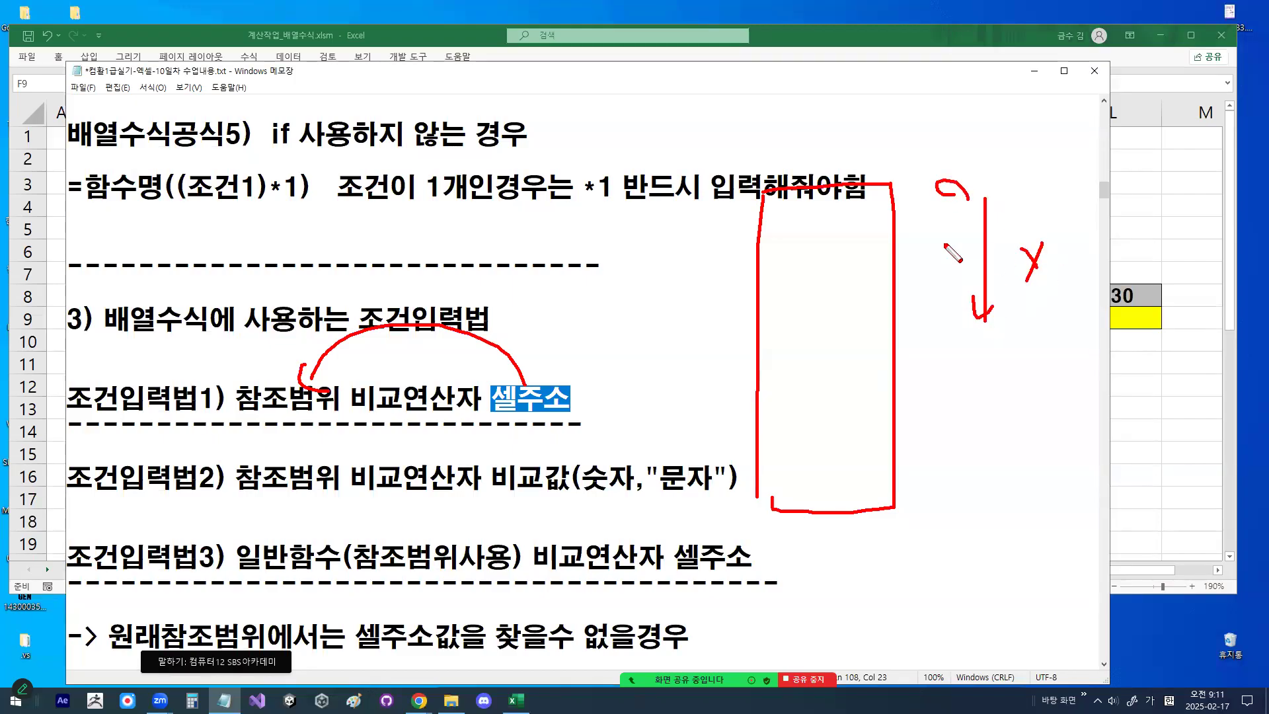
{"action": "left_click_drag", "start_coordinate": [760, 262], "coordinate": [892, 263]}
{"action": "left_click_drag", "start_coordinate": [764, 334], "coordinate": [872, 337]}
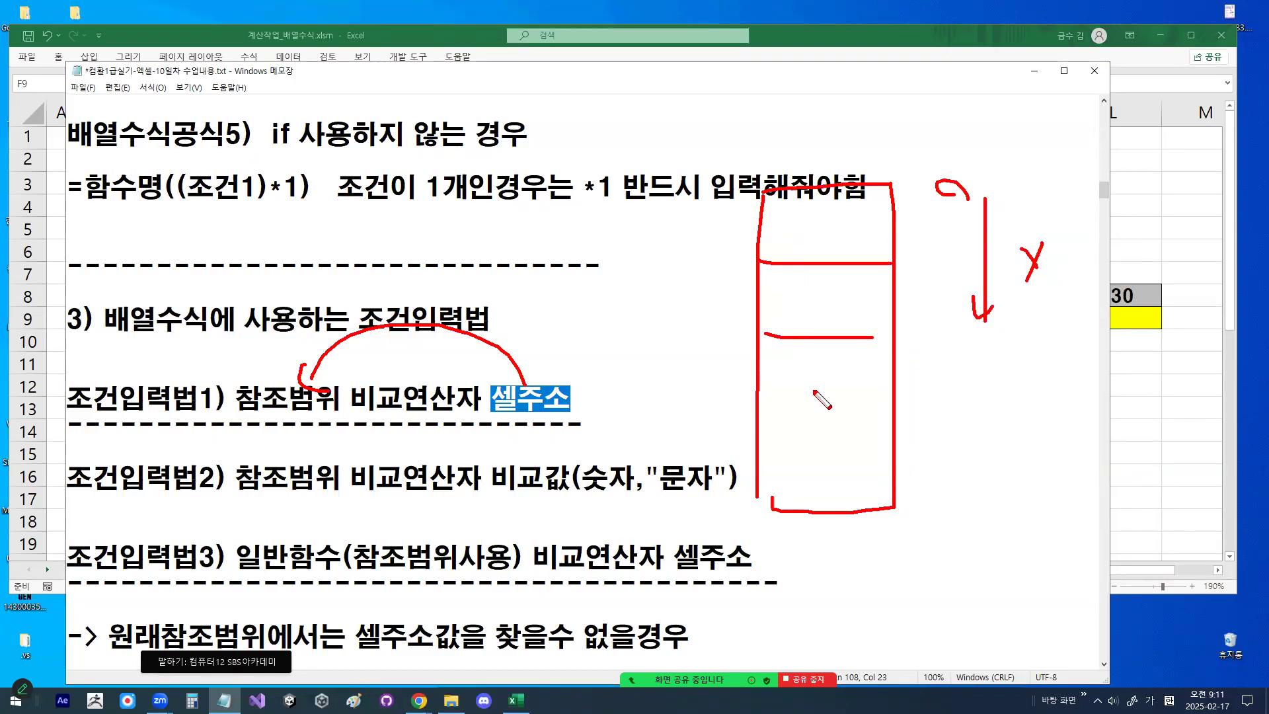
{"action": "left_click_drag", "start_coordinate": [748, 423], "coordinate": [884, 425]}
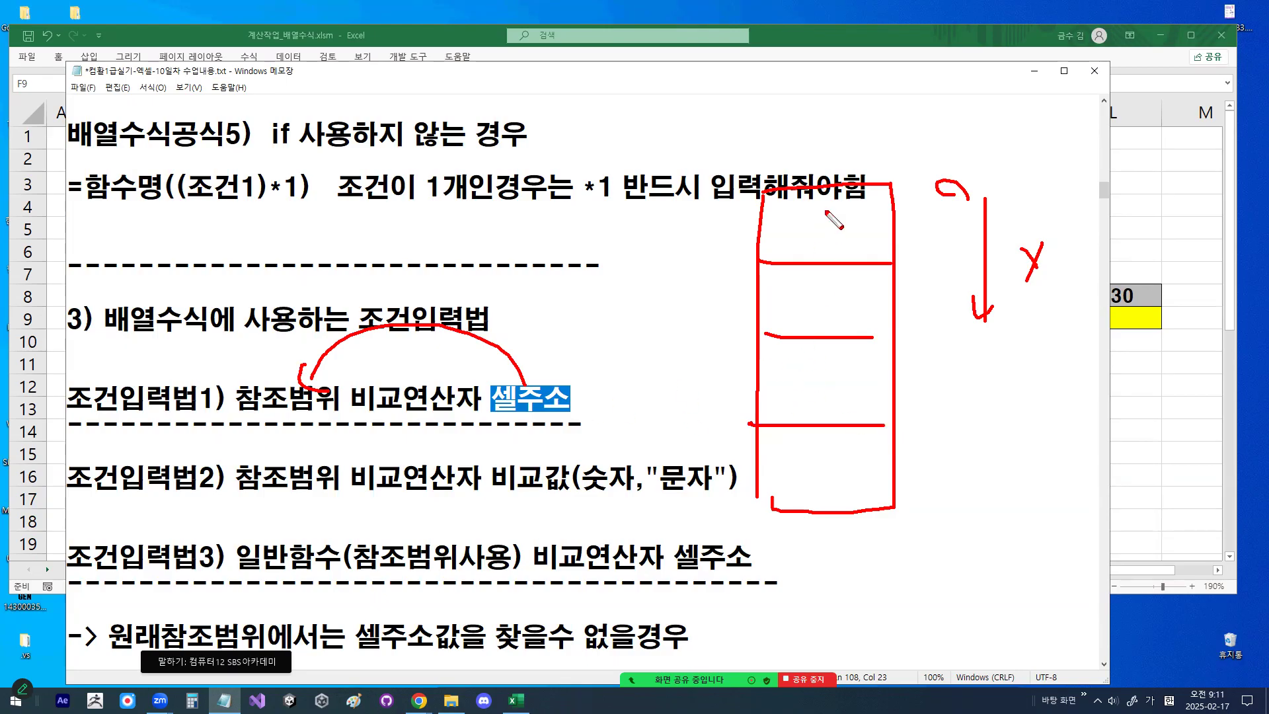
- Link the circled 셀주소 to the column with an arrow, write T, F, T, F in its cells, and circle the column and both Ts
{"action": "mouse_move", "coordinate": [553, 398]}
{"action": "left_mouse_down"}
{"action": "mouse_move", "coordinate": [493, 401]}
{"action": "mouse_move", "coordinate": [548, 395]}
{"action": "mouse_move", "coordinate": [527, 325]}
{"action": "mouse_move", "coordinate": [661, 218]}
{"action": "mouse_move", "coordinate": [714, 214]}
{"action": "mouse_move", "coordinate": [717, 231]}
{"action": "left_mouse_up"}
{"action": "mouse_move", "coordinate": [802, 216]}
{"action": "left_mouse_down"}
{"action": "mouse_move", "coordinate": [861, 217]}
{"action": "mouse_move", "coordinate": [820, 330]}
{"action": "mouse_move", "coordinate": [852, 312]}
{"action": "left_mouse_up"}
{"action": "mouse_move", "coordinate": [805, 367]}
{"action": "left_mouse_down"}
{"action": "mouse_move", "coordinate": [853, 367]}
{"action": "mouse_move", "coordinate": [825, 409]}
{"action": "mouse_move", "coordinate": [839, 446]}
{"action": "left_mouse_up"}
{"action": "left_click", "coordinate": [800, 445]}
{"action": "mouse_move", "coordinate": [805, 446]}
{"action": "left_mouse_down"}
{"action": "mouse_move", "coordinate": [807, 501]}
{"action": "mouse_move", "coordinate": [823, 466]}
{"action": "left_mouse_up"}
{"action": "left_click_drag", "start_coordinate": [962, 235], "coordinate": [953, 411]}
{"action": "mouse_move", "coordinate": [894, 486]}
{"action": "left_mouse_down"}
{"action": "mouse_move", "coordinate": [793, 510]}
{"action": "mouse_move", "coordinate": [853, 170]}
{"action": "mouse_move", "coordinate": [935, 456]}
{"action": "left_mouse_up"}
{"action": "left_click_drag", "start_coordinate": [884, 252], "coordinate": [862, 235]}
{"action": "mouse_move", "coordinate": [857, 400]}
{"action": "left_mouse_down"}
{"action": "mouse_move", "coordinate": [843, 421]}
{"action": "mouse_move", "coordinate": [858, 387]}
{"action": "left_mouse_up"}
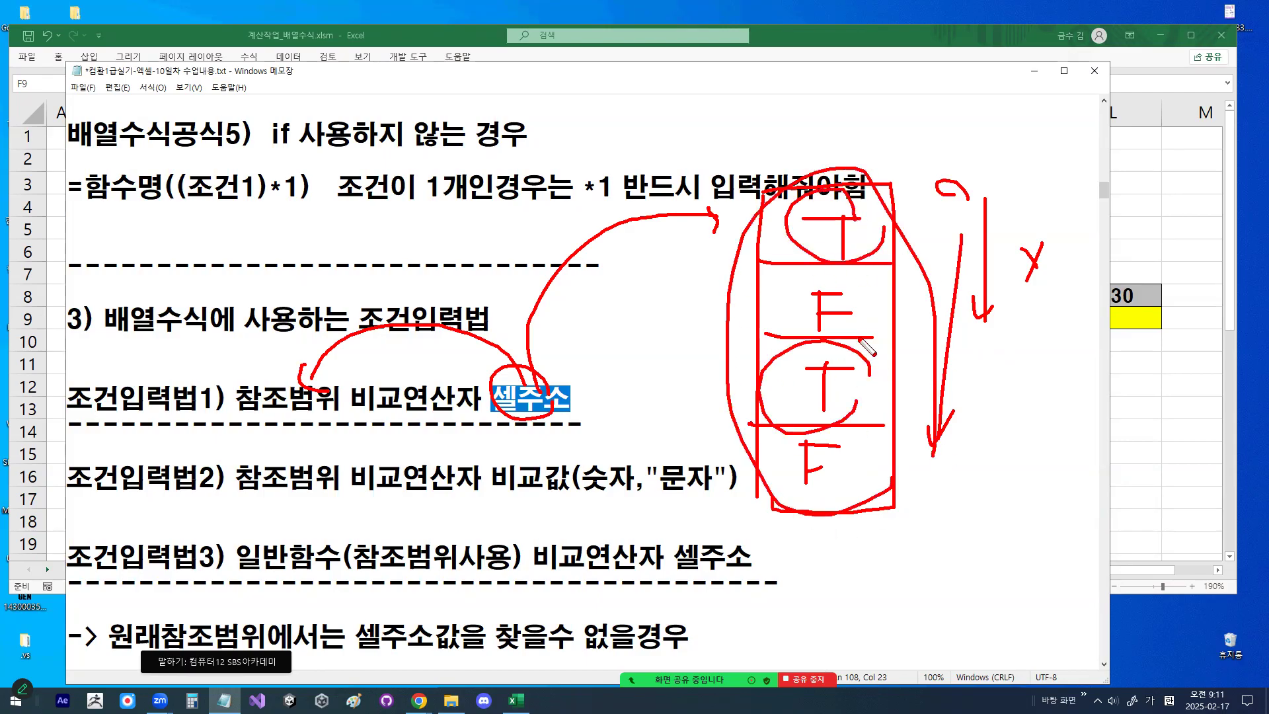
- Draw arrows from the two T cells to result marks beside the column and circle those results together
{"action": "mouse_move", "coordinate": [1078, 408]}
{"action": "left_mouse_down"}
{"action": "mouse_move", "coordinate": [1051, 327]}
{"action": "mouse_move", "coordinate": [1101, 404]}
{"action": "left_mouse_up"}
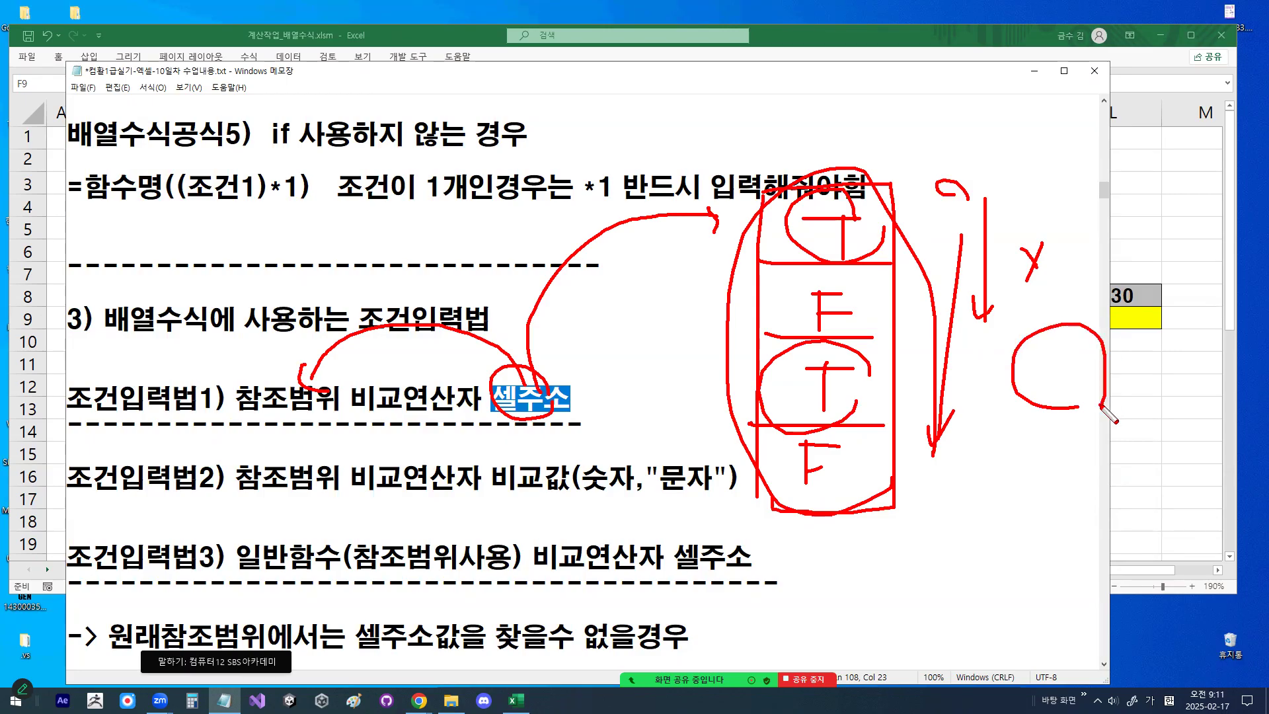
{"action": "mouse_move", "coordinate": [867, 228]}
{"action": "left_mouse_down"}
{"action": "mouse_move", "coordinate": [1032, 236]}
{"action": "mouse_move", "coordinate": [1029, 278]}
{"action": "left_mouse_up"}
{"action": "left_click_drag", "start_coordinate": [872, 392], "coordinate": [983, 393]}
{"action": "left_click_drag", "start_coordinate": [976, 381], "coordinate": [980, 397]}
{"action": "mouse_move", "coordinate": [1041, 254]}
{"action": "left_mouse_down"}
{"action": "mouse_move", "coordinate": [1084, 241]}
{"action": "mouse_move", "coordinate": [1057, 278]}
{"action": "left_mouse_up"}
{"action": "mouse_move", "coordinate": [1047, 423]}
{"action": "left_mouse_down"}
{"action": "mouse_move", "coordinate": [1076, 429]}
{"action": "mouse_move", "coordinate": [1076, 445]}
{"action": "left_mouse_up"}
{"action": "left_click_drag", "start_coordinate": [1047, 227], "coordinate": [1074, 222]}
{"action": "left_click_drag", "start_coordinate": [1062, 404], "coordinate": [1101, 380]}
{"action": "mouse_move", "coordinate": [1066, 470]}
{"action": "left_mouse_down"}
{"action": "mouse_move", "coordinate": [955, 323]}
{"action": "mouse_move", "coordinate": [1124, 247]}
{"action": "mouse_move", "coordinate": [1086, 489]}
{"action": "left_mouse_up"}
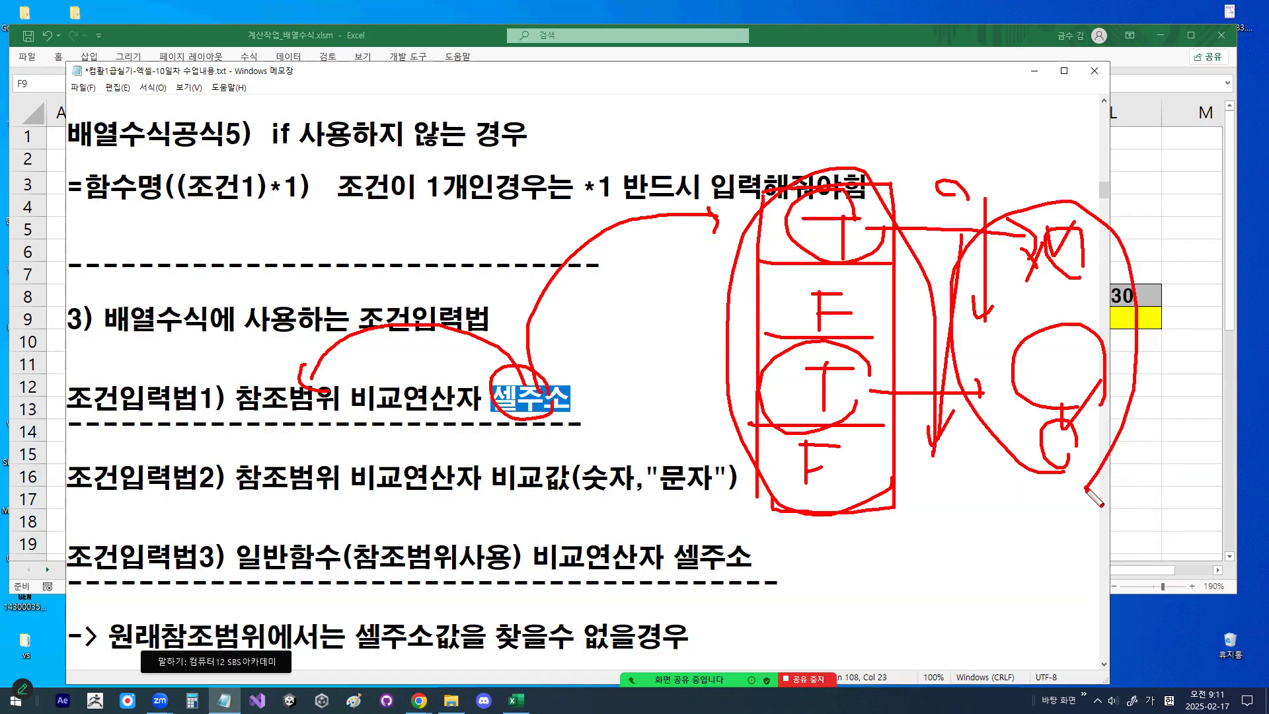
- Clear the sketch, highlight 참조범위 in 조건입력법1, draw an arrow to it from 셀주소, and circle it in red
{"action": "key", "text": "Escape"}
{"action": "left_click_drag", "start_coordinate": [238, 398], "coordinate": [329, 394]}
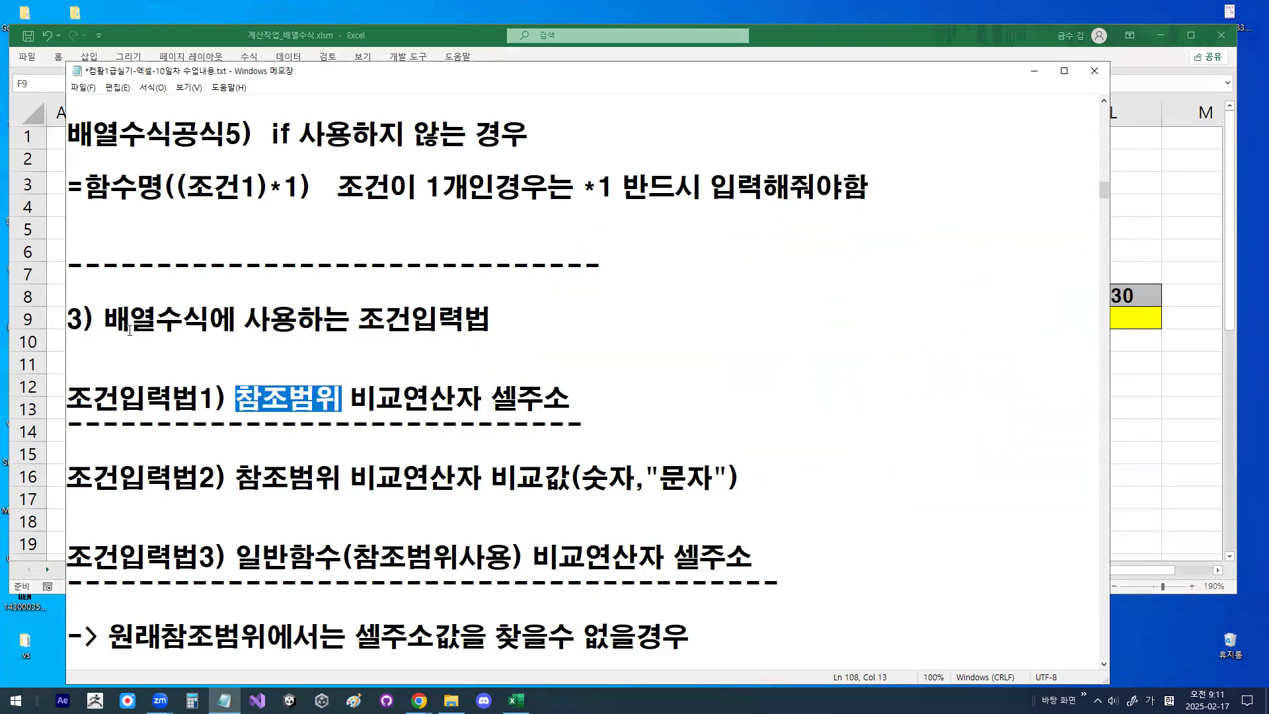
{"action": "left_click_drag", "start_coordinate": [105, 320], "coordinate": [151, 315]}
{"action": "left_click_drag", "start_coordinate": [223, 400], "coordinate": [346, 402]}
{"action": "left_click", "coordinate": [343, 402]}
{"action": "left_click_drag", "start_coordinate": [236, 401], "coordinate": [341, 401]}
{"action": "mouse_move", "coordinate": [491, 401]}
{"action": "left_mouse_down"}
{"action": "mouse_move", "coordinate": [548, 402]}
{"action": "mouse_move", "coordinate": [285, 383]}
{"action": "mouse_move", "coordinate": [333, 401]}
{"action": "mouse_move", "coordinate": [278, 418]}
{"action": "mouse_move", "coordinate": [246, 403]}
{"action": "mouse_move", "coordinate": [347, 402]}
{"action": "left_mouse_up"}
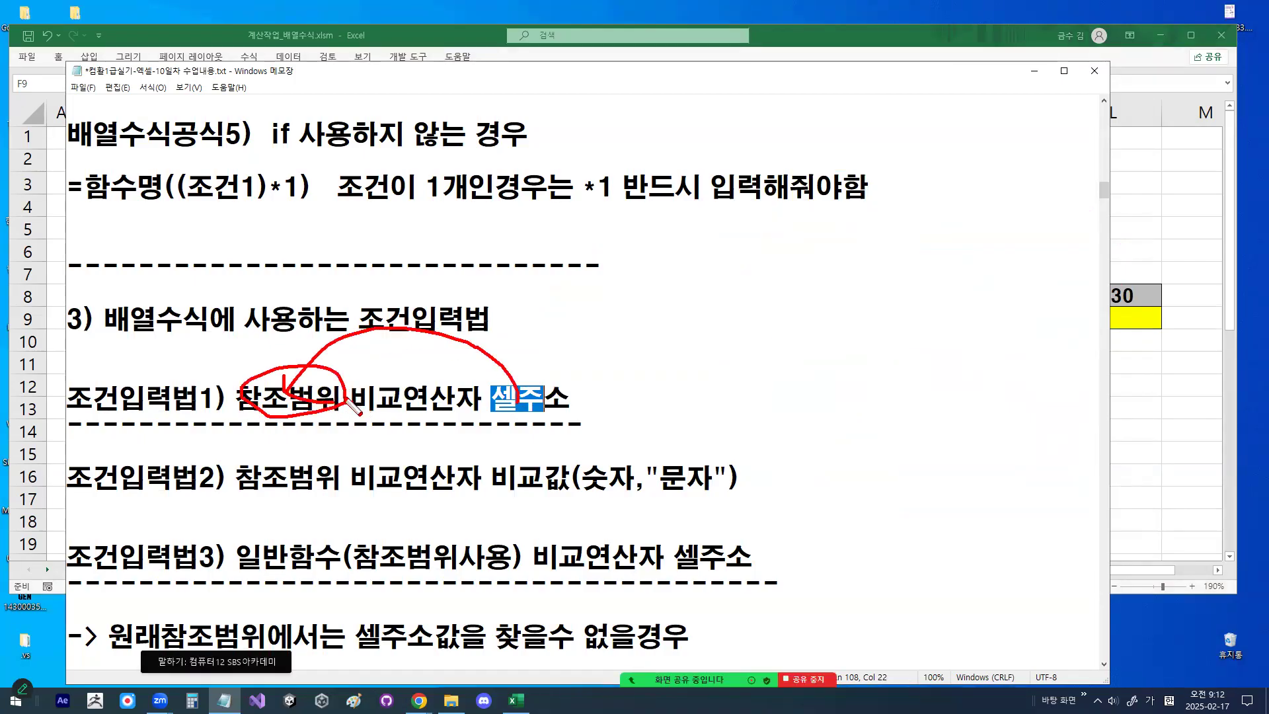
- Clear the red marks and highlight "참조범위 비교연산자 셀주소" in 조건입력법1 and the comparison value with "문자" in 조건입력법2
{"action": "key", "text": "Escape"}
{"action": "left_click_drag", "start_coordinate": [236, 397], "coordinate": [570, 398]}
{"action": "scroll", "coordinate": [512, 432], "scroll_direction": "down", "scroll_amount": 1}
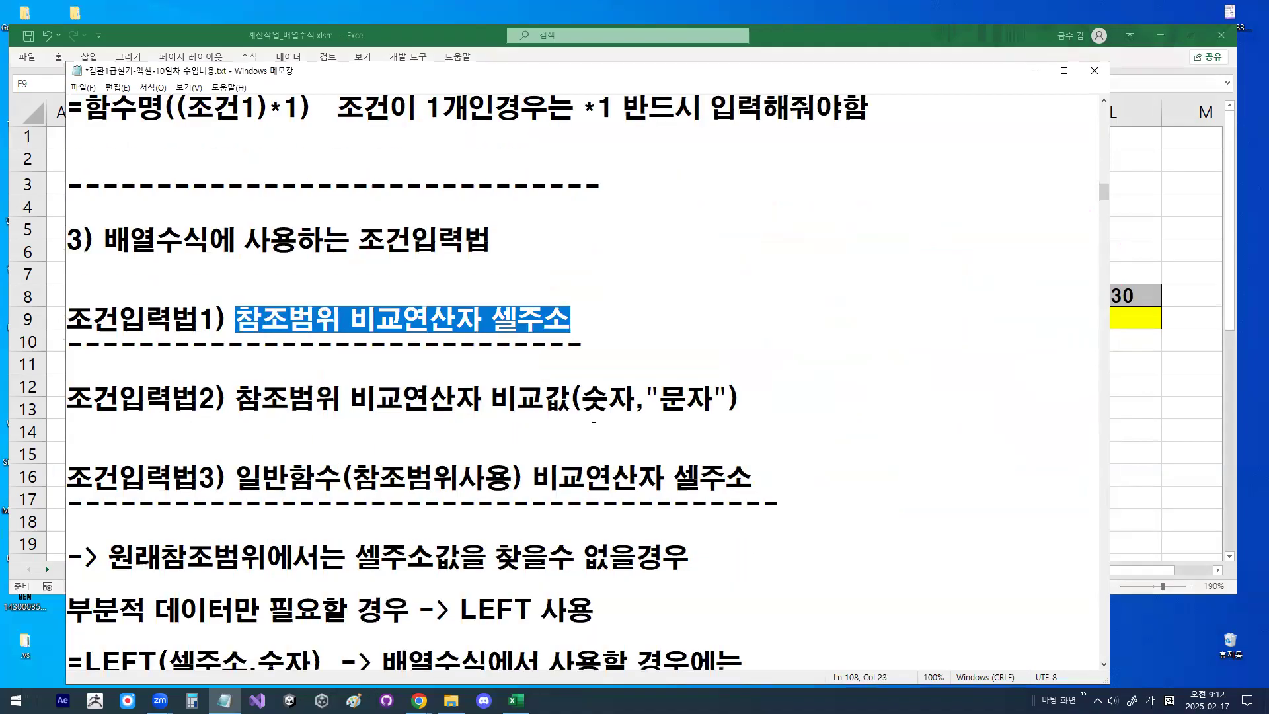
{"action": "left_click_drag", "start_coordinate": [490, 397], "coordinate": [730, 392]}
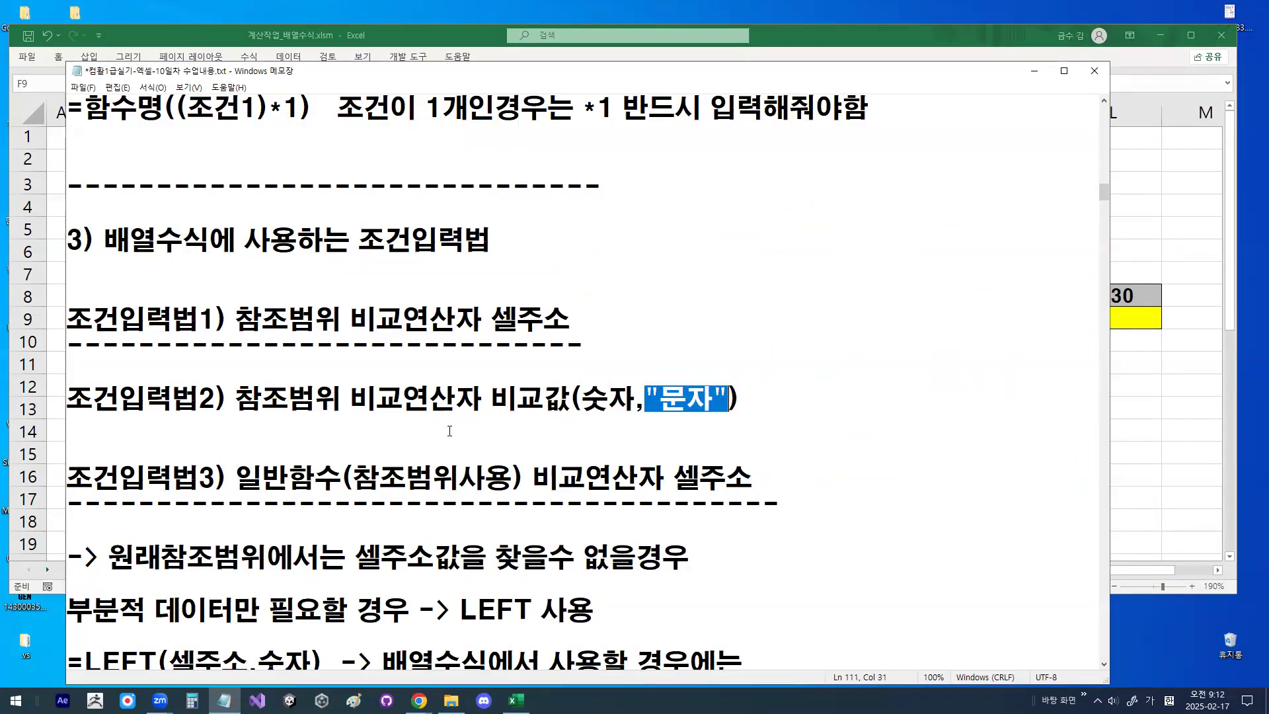
- Highlight 참조범위사용 and 셀주소 in 조건입력법3, link them with a red arrow and circle, and clear the marks
{"action": "scroll", "coordinate": [450, 431], "scroll_direction": "down", "scroll_amount": 2}
{"action": "left_click_drag", "start_coordinate": [236, 320], "coordinate": [500, 320]}
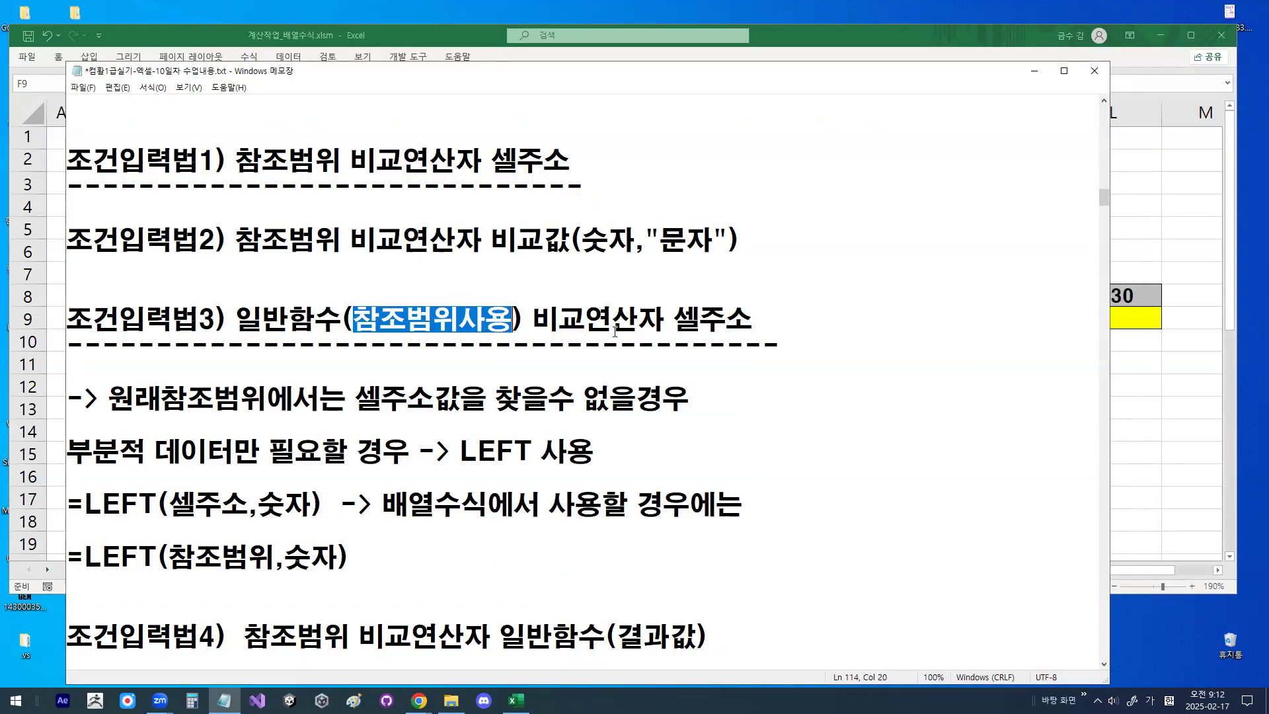
{"action": "mouse_move", "coordinate": [673, 320]}
{"action": "left_mouse_down"}
{"action": "mouse_move", "coordinate": [757, 315]}
{"action": "mouse_move", "coordinate": [472, 312]}
{"action": "left_mouse_up"}
{"action": "key", "text": "ctrl+2"}
{"action": "mouse_move", "coordinate": [470, 294]}
{"action": "left_mouse_down"}
{"action": "mouse_move", "coordinate": [513, 321]}
{"action": "mouse_move", "coordinate": [419, 330]}
{"action": "mouse_move", "coordinate": [499, 311]}
{"action": "left_mouse_up"}
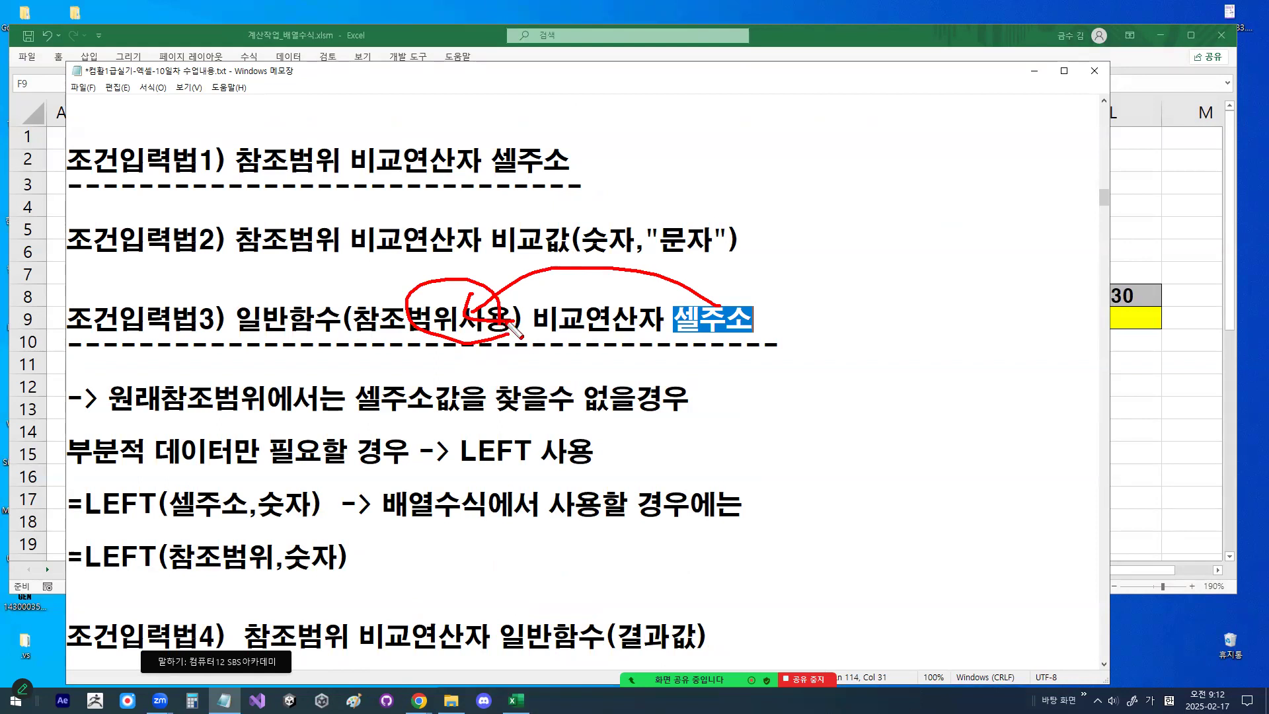
{"action": "key", "text": "Escape"}
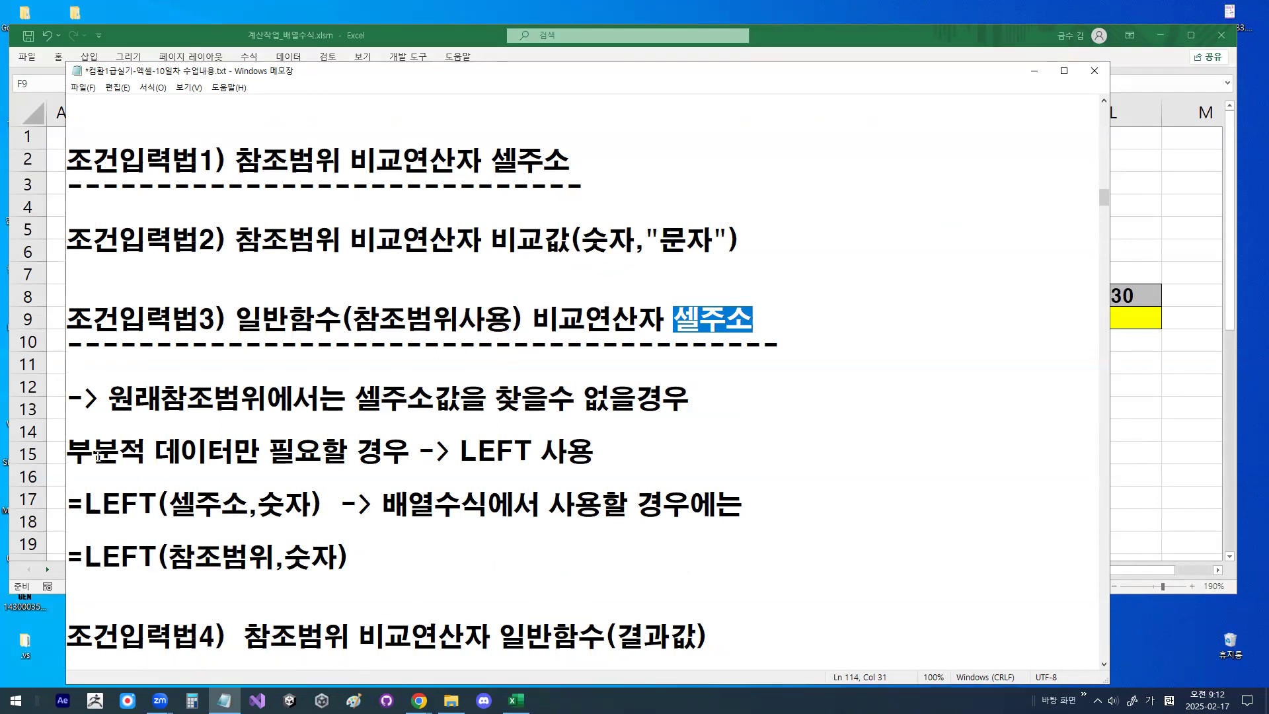
- Highlight the note about needing only partial data, then switch to Excel and enter a001 in cell F45
{"action": "left_click_drag", "start_coordinate": [71, 452], "coordinate": [385, 451]}
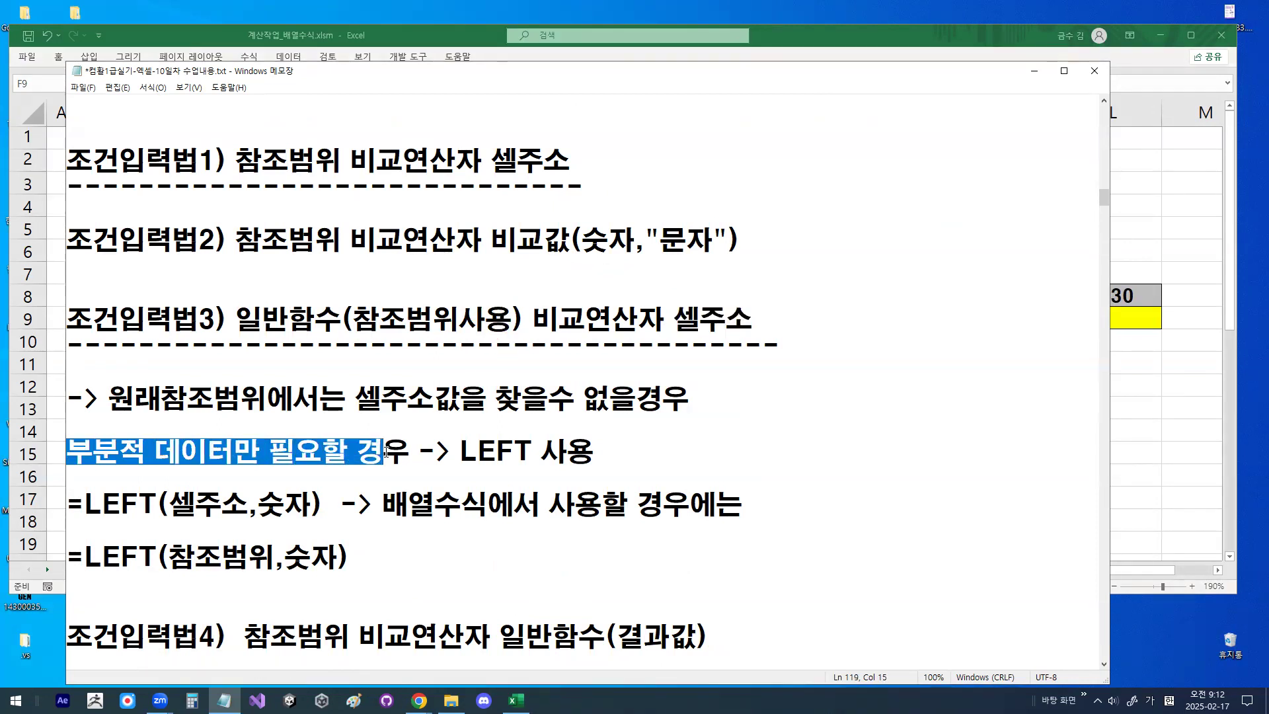
{"action": "key", "text": "alt+Tab"}
{"action": "scroll", "coordinate": [572, 407], "scroll_direction": "down", "scroll_amount": 12}
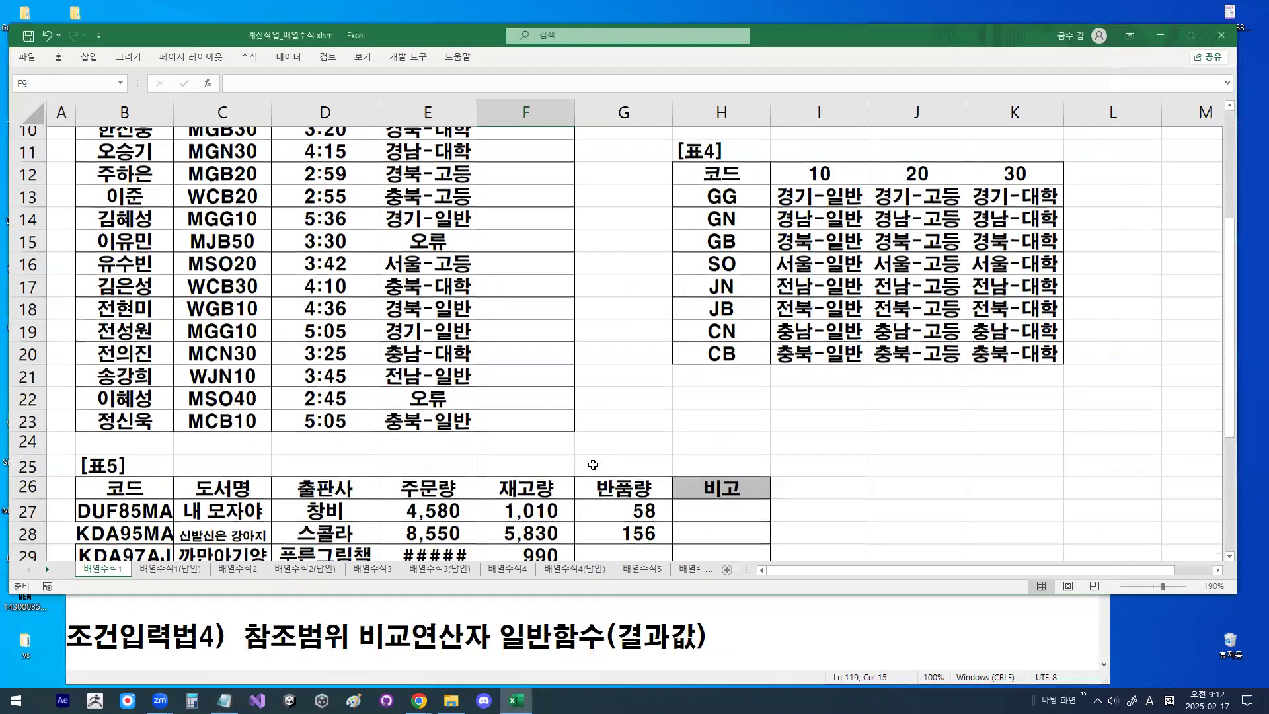
{"action": "left_click", "coordinate": [519, 314]}
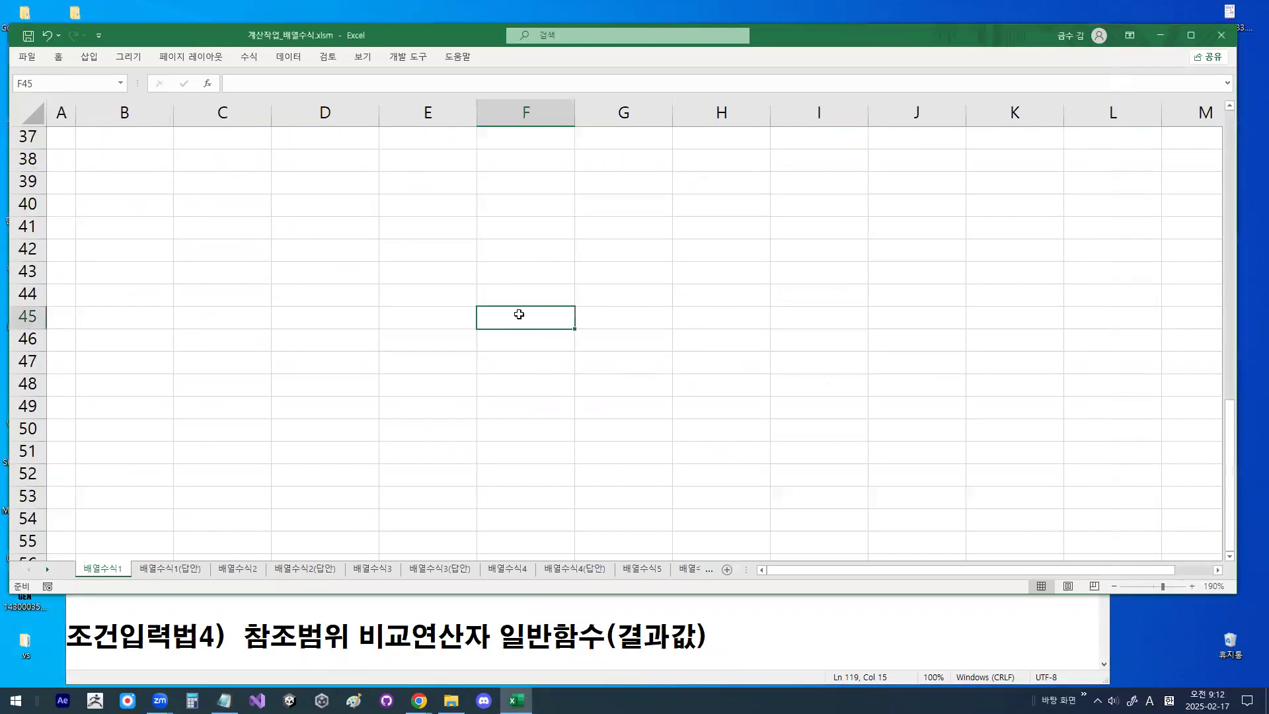
{"action": "type", "text": "a001"}
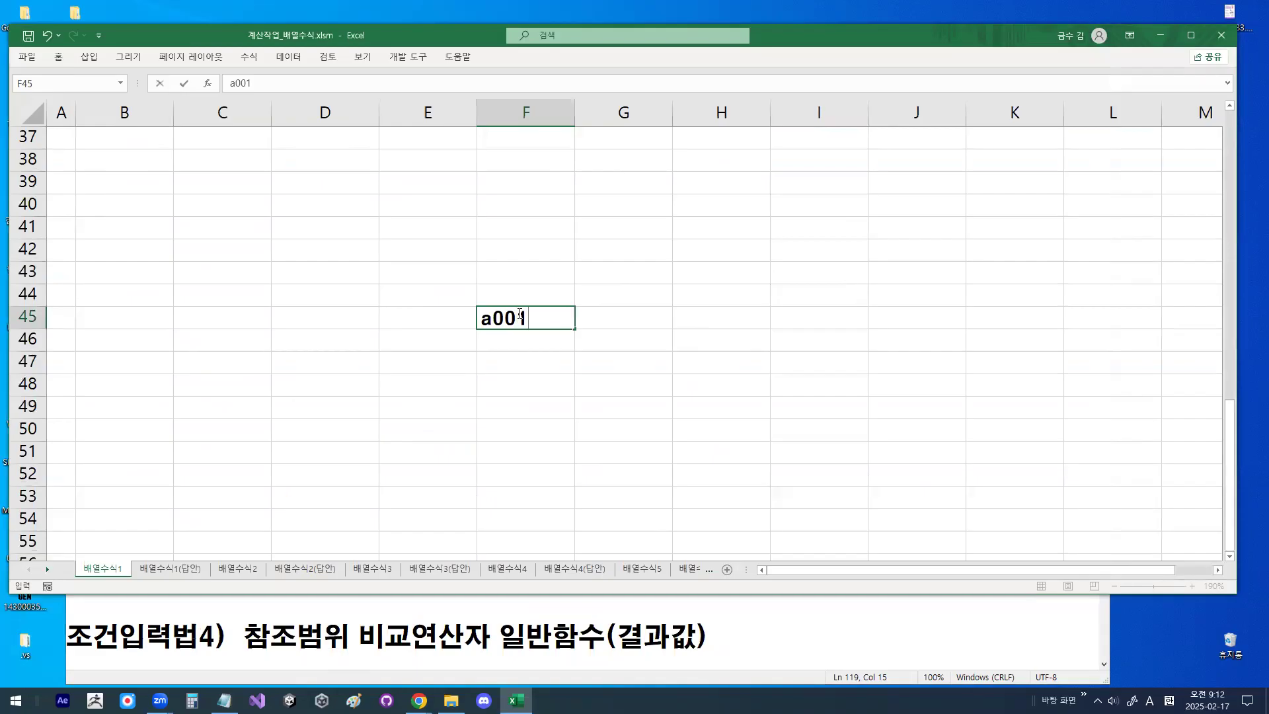
{"action": "key", "text": "Return"}
- Select the cells from F45 downward, and enter the comparison value a in cell H51
{"action": "left_click_drag", "start_coordinate": [517, 318], "coordinate": [511, 497]}
{"action": "left_click", "coordinate": [734, 453]}
{"action": "type", "text": "a"}
{"action": "left_click", "coordinate": [714, 496]}
{"action": "left_click", "coordinate": [695, 456]}
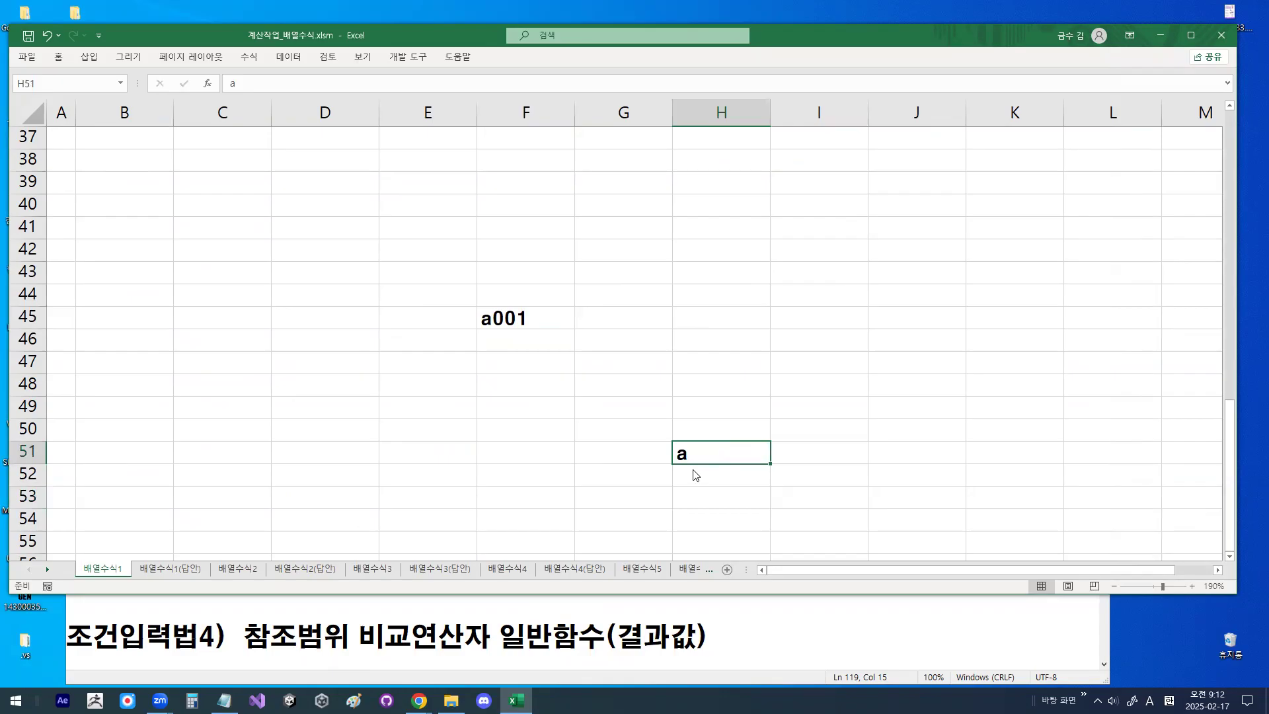
- Circle the a in H51, bracket the column below a001, draw an arrow from a to a001, and clear the marks
{"action": "left_click_drag", "start_coordinate": [707, 448], "coordinate": [711, 454]}
{"action": "left_click_drag", "start_coordinate": [475, 308], "coordinate": [476, 567]}
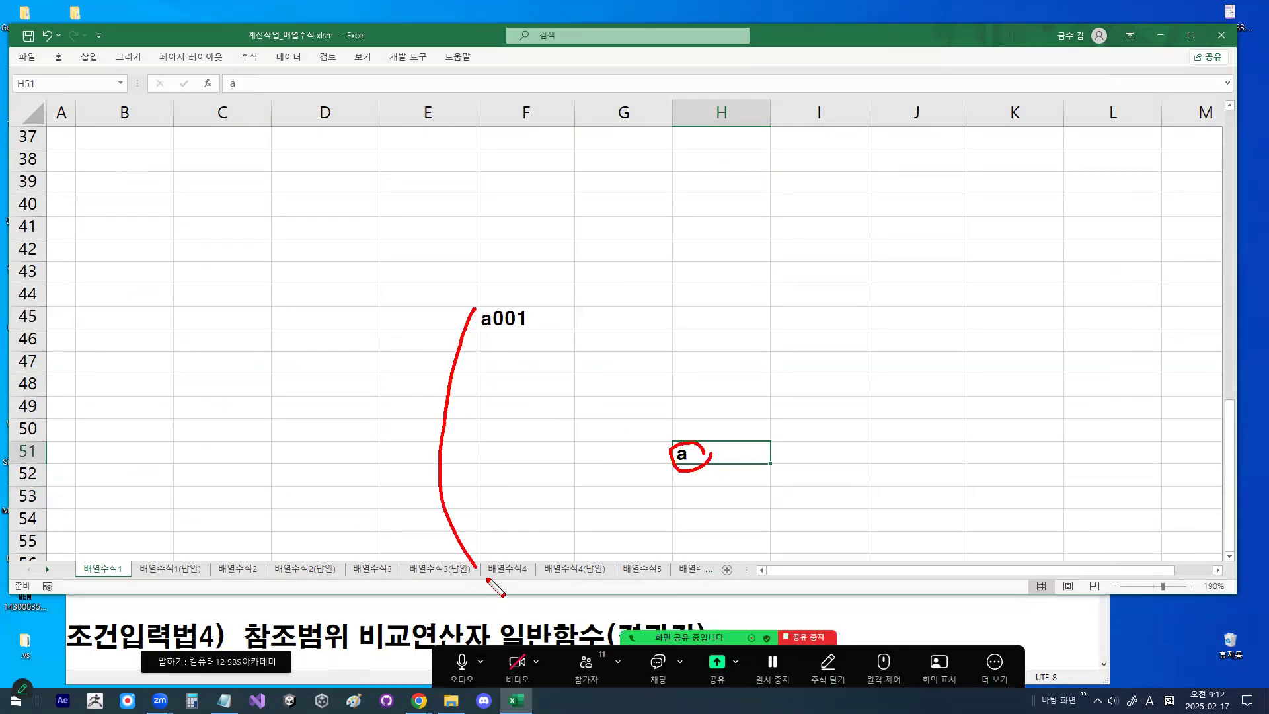
{"action": "mouse_move", "coordinate": [711, 452]}
{"action": "left_mouse_down"}
{"action": "mouse_move", "coordinate": [729, 271]}
{"action": "mouse_move", "coordinate": [489, 299]}
{"action": "mouse_move", "coordinate": [597, 331]}
{"action": "mouse_move", "coordinate": [529, 307]}
{"action": "mouse_move", "coordinate": [527, 326]}
{"action": "left_mouse_up"}
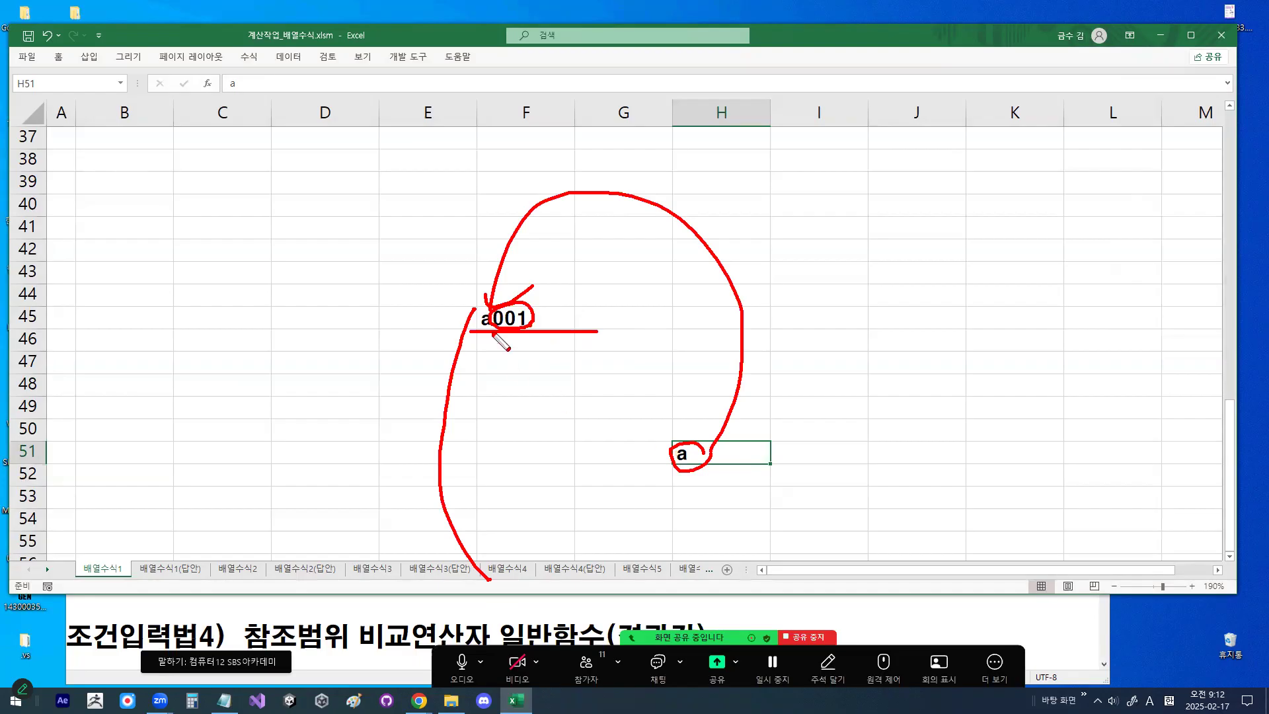
{"action": "key", "text": "Escape"}
- Zoom in on the sample cells, outline and hatch the leading-character column under a001, circle the a in H51, and leave the zoomed view
{"action": "key", "text": "ctrl+1"}
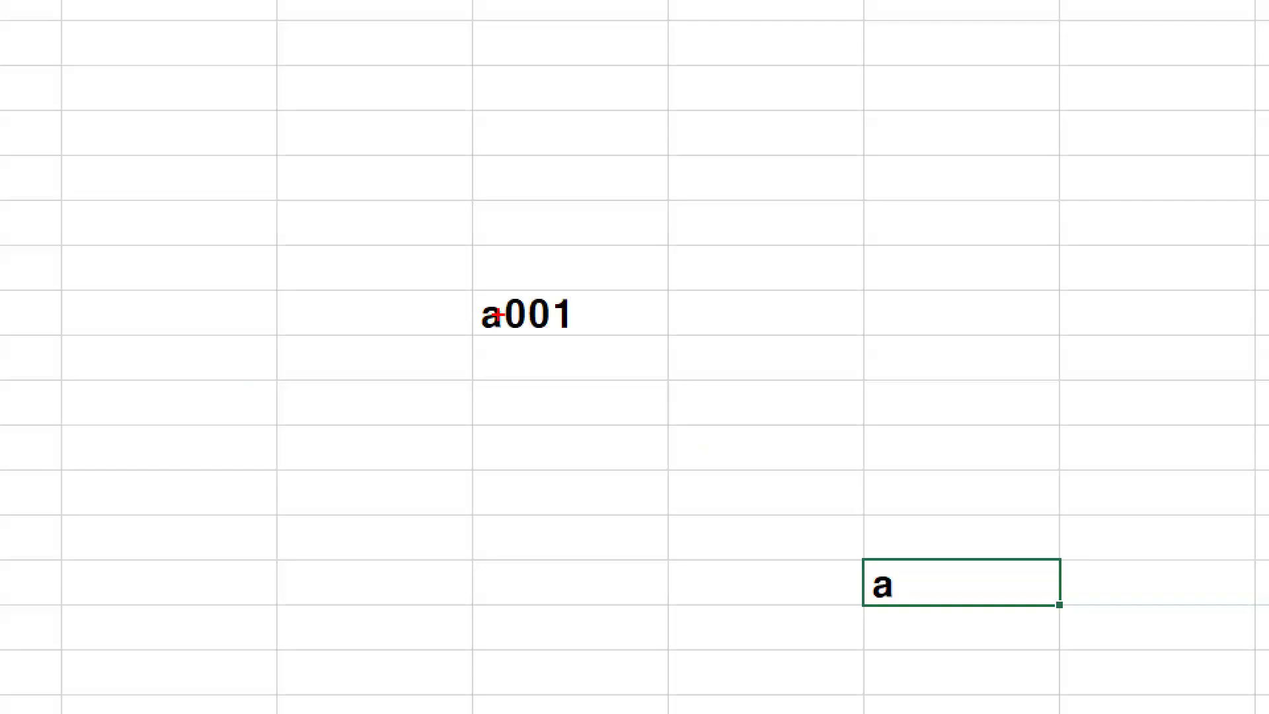
{"action": "mouse_move", "coordinate": [516, 284]}
{"action": "left_mouse_down"}
{"action": "mouse_move", "coordinate": [507, 524]}
{"action": "mouse_move", "coordinate": [485, 634]}
{"action": "mouse_move", "coordinate": [419, 354]}
{"action": "mouse_move", "coordinate": [555, 264]}
{"action": "left_mouse_up"}
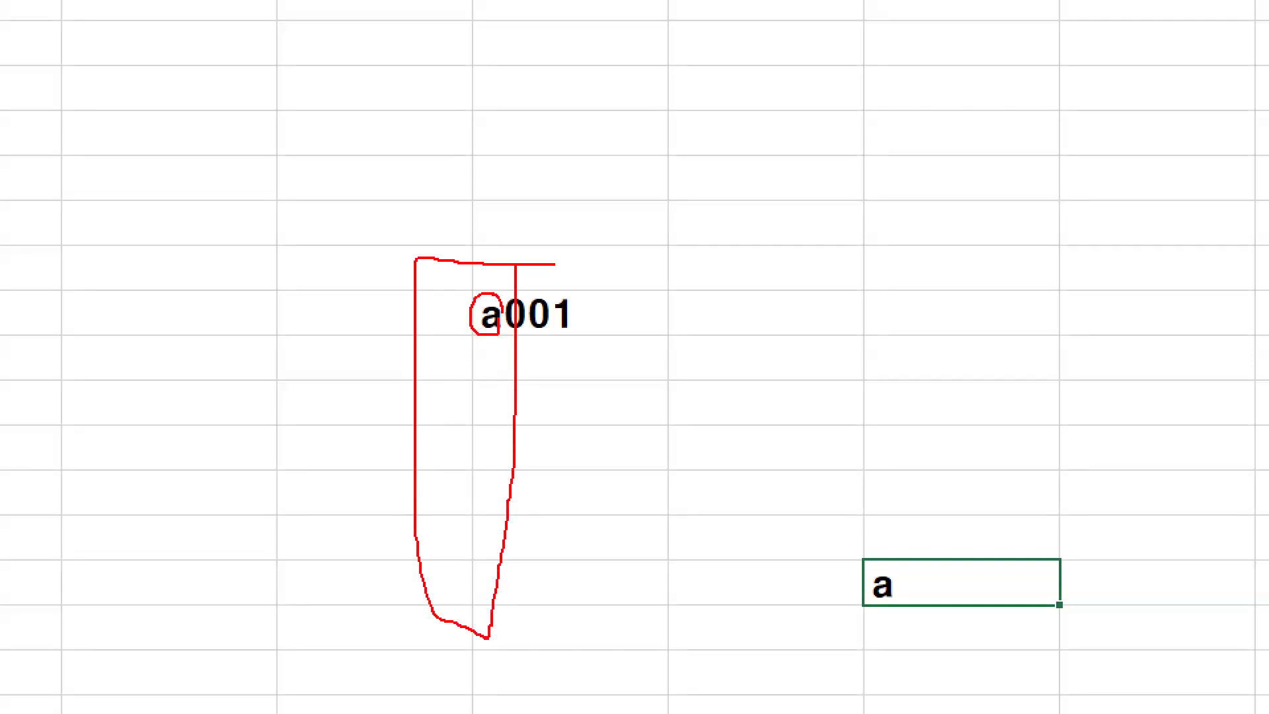
{"action": "left_click_drag", "start_coordinate": [498, 371], "coordinate": [417, 442]}
{"action": "mouse_move", "coordinate": [486, 423]}
{"action": "left_mouse_down"}
{"action": "mouse_move", "coordinate": [441, 487]}
{"action": "mouse_move", "coordinate": [463, 535]}
{"action": "left_mouse_up"}
{"action": "mouse_move", "coordinate": [1014, 598]}
{"action": "left_mouse_down"}
{"action": "mouse_move", "coordinate": [899, 624]}
{"action": "mouse_move", "coordinate": [929, 570]}
{"action": "left_mouse_up"}
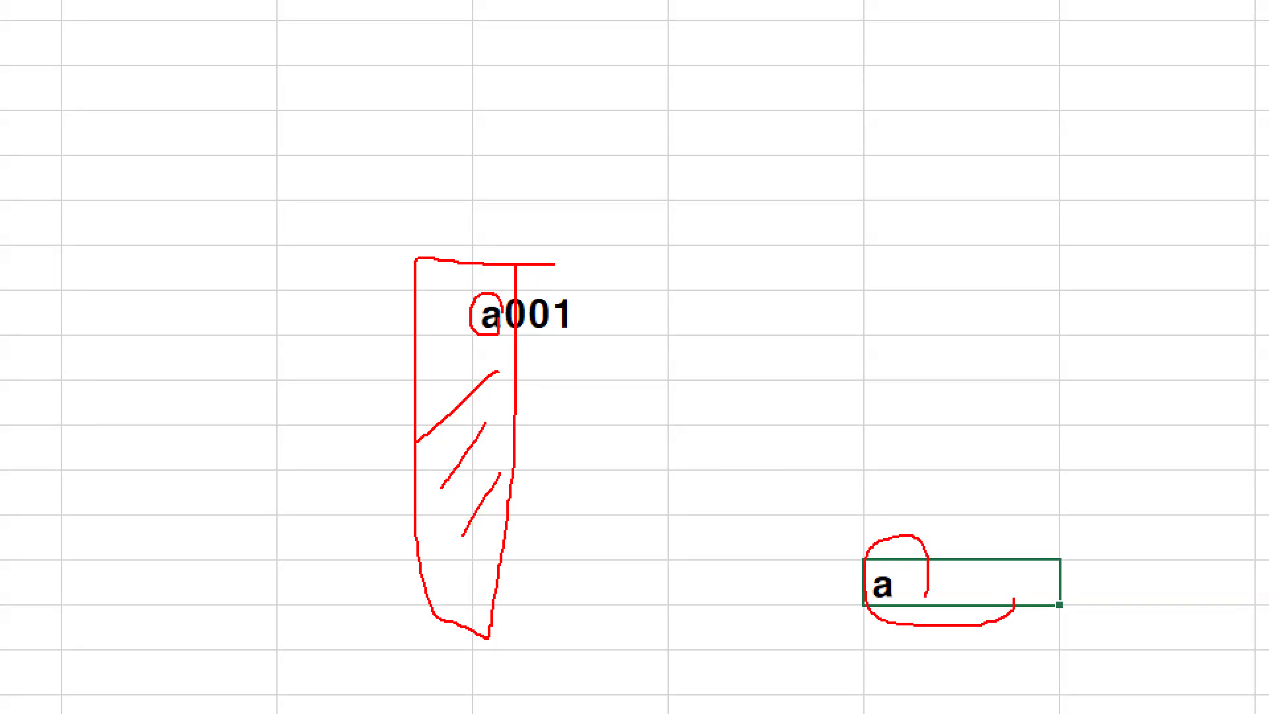
{"action": "key", "text": "Escape"}
- Switch back to the Notepad lesson notes and highlight LEFT and 셀주소 in =LEFT(셀주소,숫자)
{"action": "left_click", "coordinate": [451, 701]}
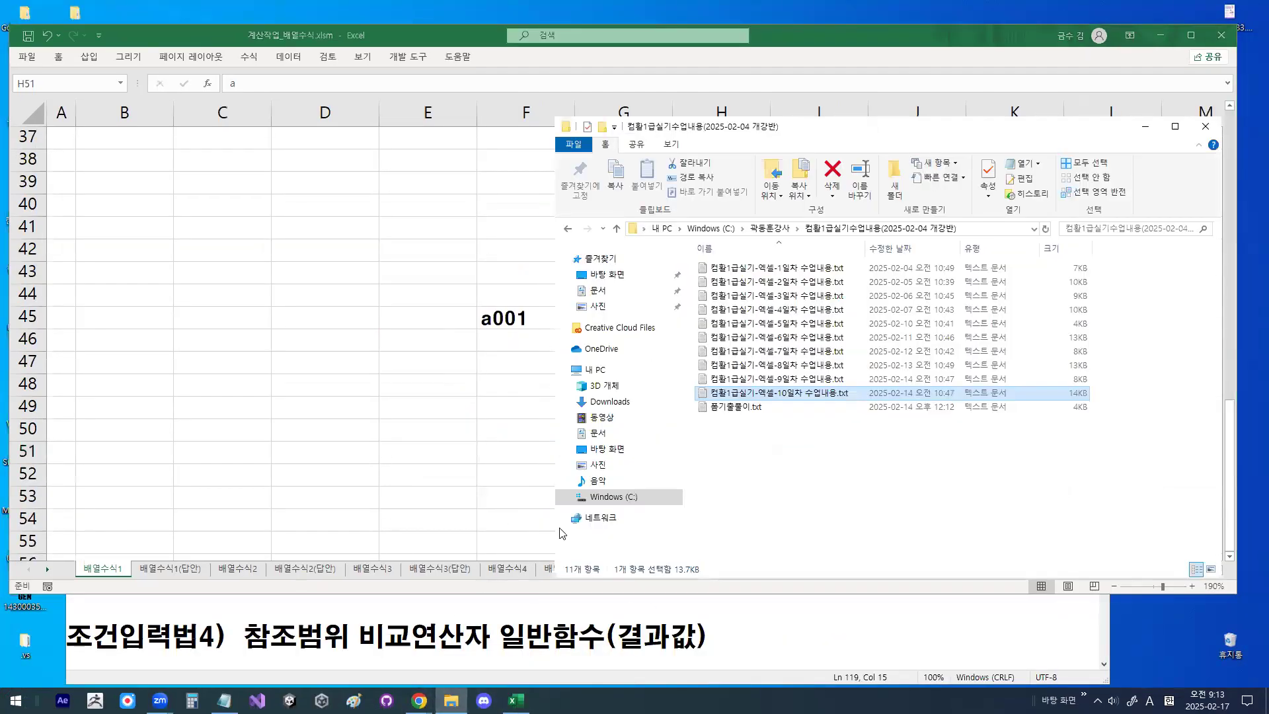
{"action": "left_click", "coordinate": [1146, 126]}
{"action": "left_click", "coordinate": [224, 701]}
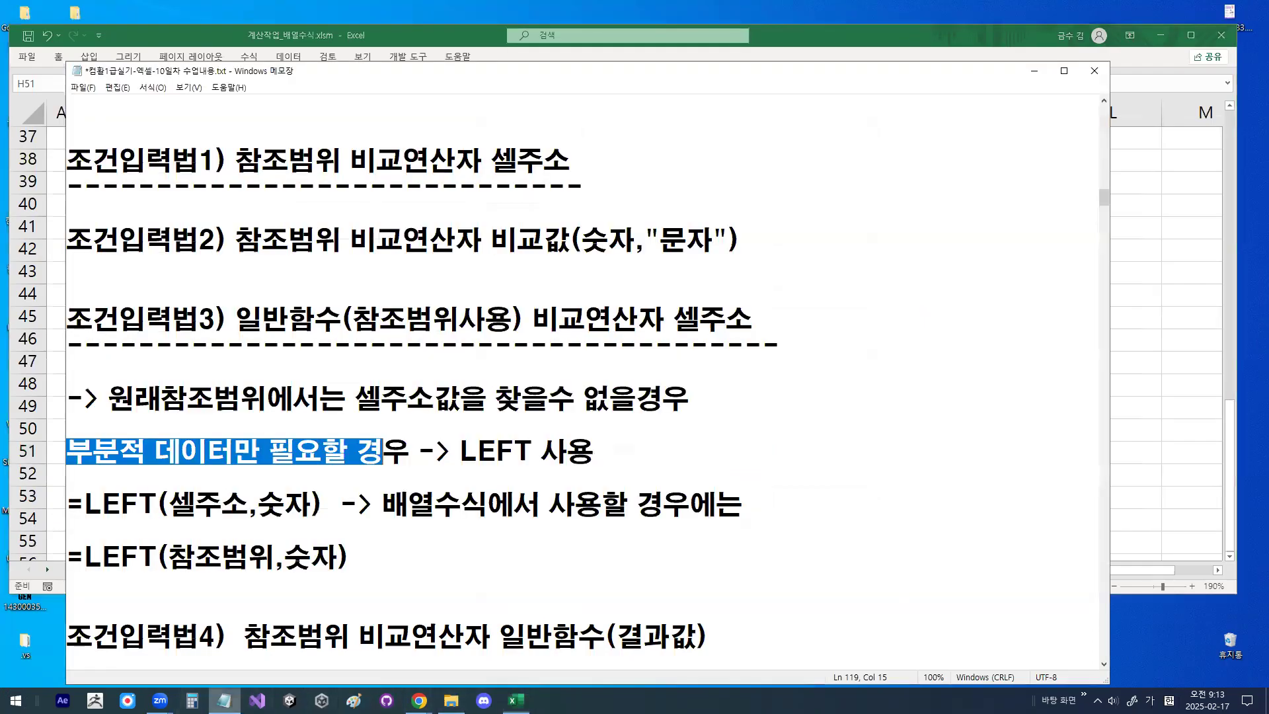
{"action": "scroll", "coordinate": [161, 404], "scroll_direction": "down", "scroll_amount": 1}
{"action": "double_click", "coordinate": [160, 343]}
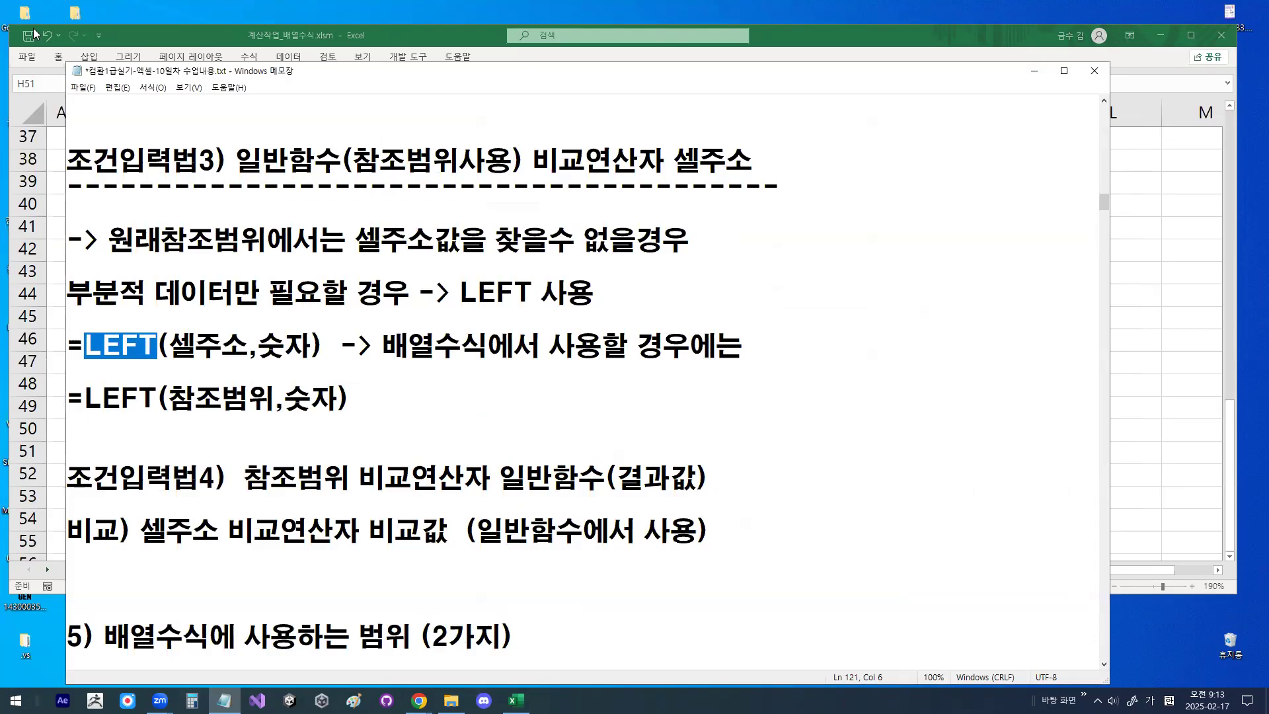
{"action": "key", "text": "Right"}
{"action": "key", "text": "shift+Right"}
{"action": "key", "text": "shift+Right"}
{"action": "key", "text": "shift+Right"}
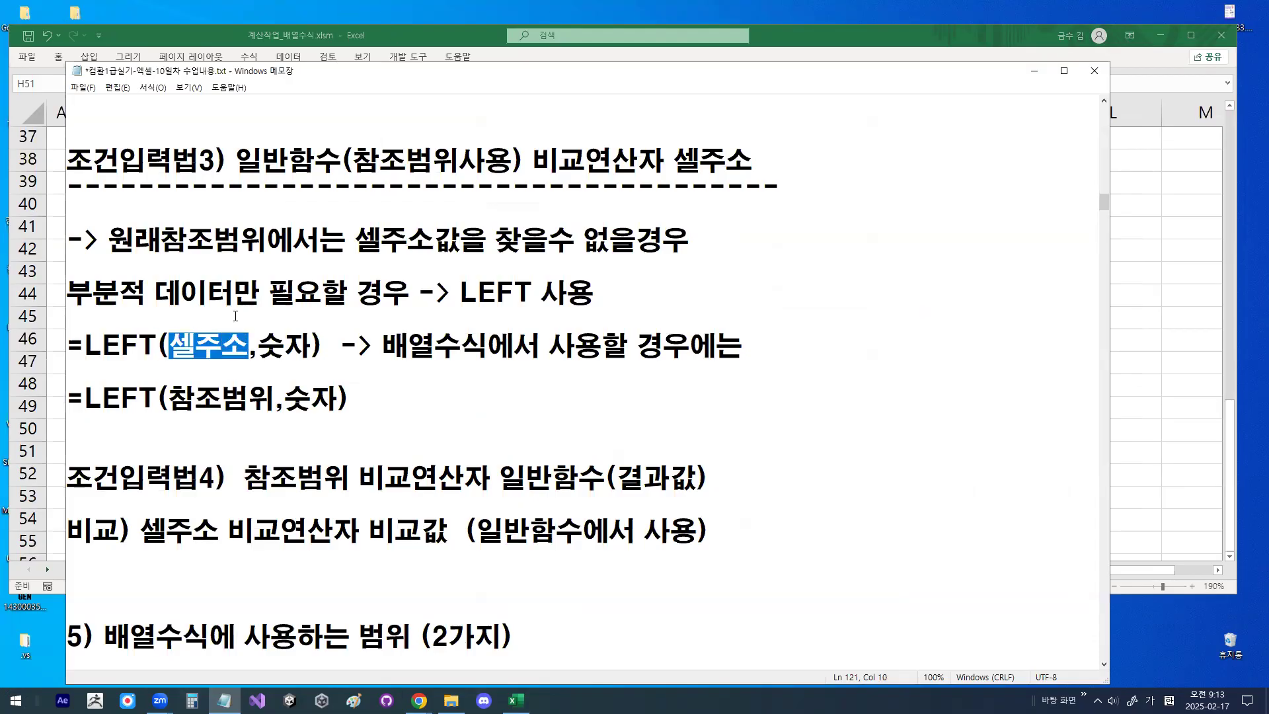
- Highlight the 참조범위 argument and the LEFT(참조범위 portion in =LEFT(참조범위,숫자)
{"action": "left_click_drag", "start_coordinate": [170, 400], "coordinate": [265, 400]}
{"action": "left_click_drag", "start_coordinate": [171, 396], "coordinate": [251, 397]}
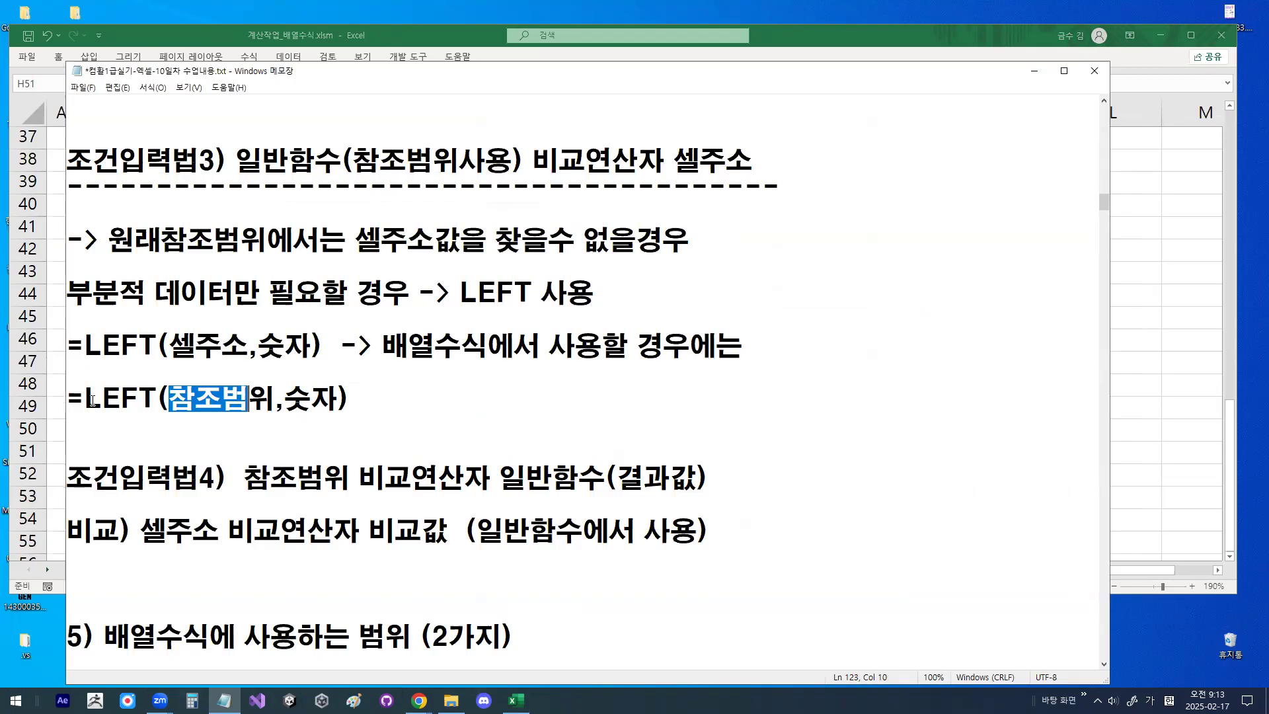
{"action": "left_click_drag", "start_coordinate": [92, 400], "coordinate": [270, 397]}
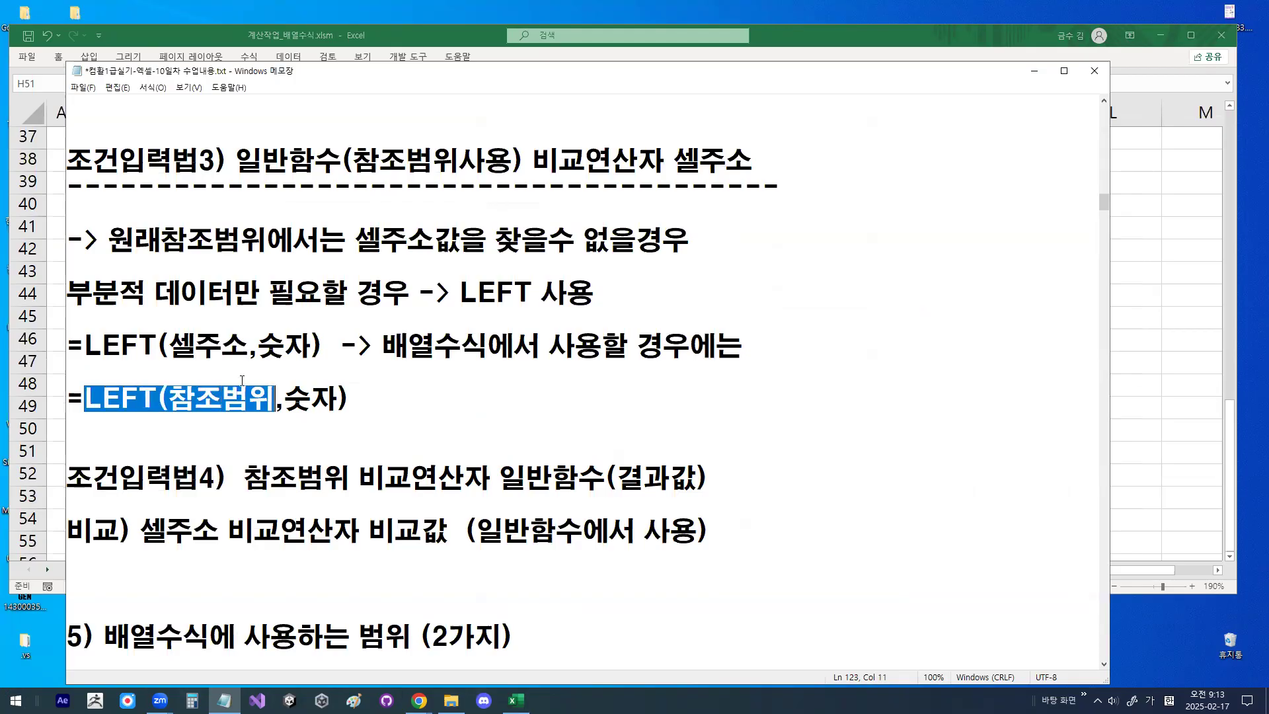
- Circle 셀주소 in the LEFT formula and 참조범위 in 조건입력법3 in red, and underline 배열수식 and the 부분적 데이터만 note
{"action": "left_click", "coordinate": [225, 357]}
{"action": "mouse_move", "coordinate": [226, 357]}
{"action": "left_mouse_down"}
{"action": "mouse_move", "coordinate": [177, 370]}
{"action": "mouse_move", "coordinate": [173, 331]}
{"action": "mouse_move", "coordinate": [246, 350]}
{"action": "mouse_move", "coordinate": [233, 361]}
{"action": "left_mouse_up"}
{"action": "left_click_drag", "start_coordinate": [382, 365], "coordinate": [486, 366]}
{"action": "mouse_move", "coordinate": [438, 172]}
{"action": "left_mouse_down"}
{"action": "mouse_move", "coordinate": [384, 189]}
{"action": "mouse_move", "coordinate": [377, 126]}
{"action": "mouse_move", "coordinate": [438, 171]}
{"action": "left_mouse_up"}
{"action": "left_click_drag", "start_coordinate": [90, 310], "coordinate": [299, 306]}
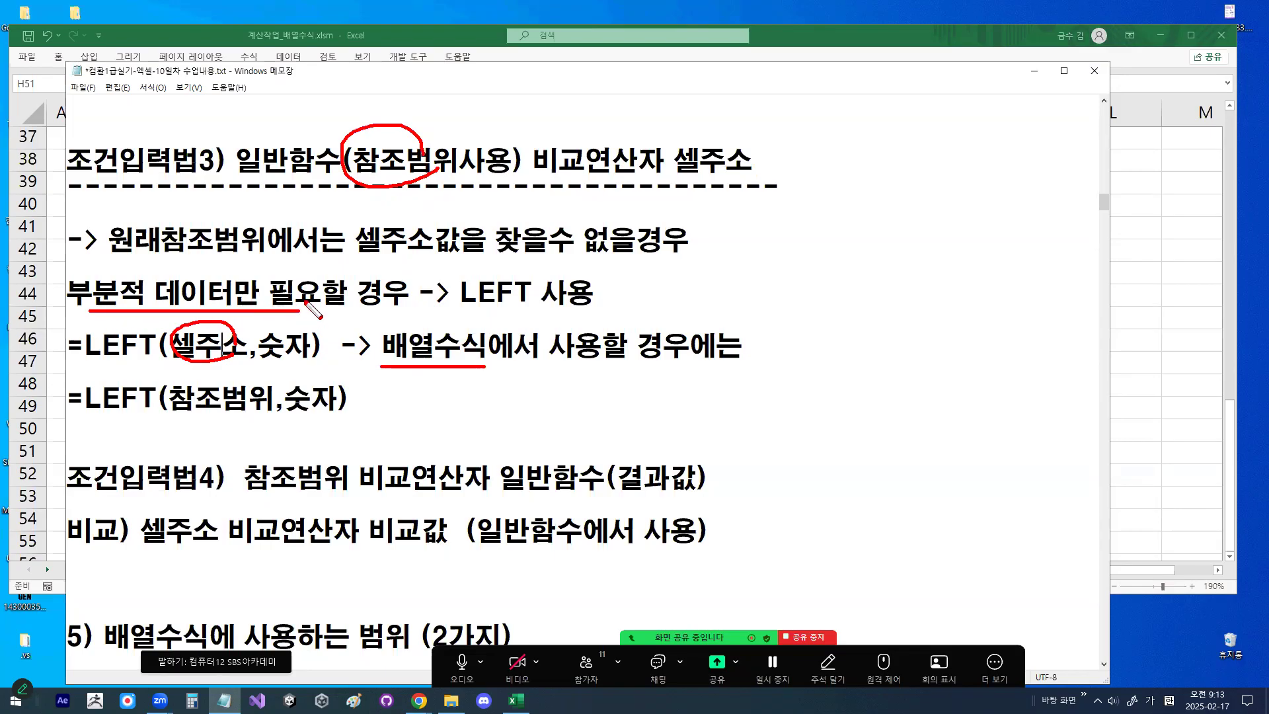
- Circle 참조범위 in =LEFT(참조범위,숫자), cross out 셀주소 in the formula above, and clear all the red marks
{"action": "mouse_move", "coordinate": [260, 411]}
{"action": "left_mouse_down"}
{"action": "mouse_move", "coordinate": [235, 436]}
{"action": "mouse_move", "coordinate": [177, 400]}
{"action": "mouse_move", "coordinate": [231, 371]}
{"action": "mouse_move", "coordinate": [263, 393]}
{"action": "mouse_move", "coordinate": [262, 417]}
{"action": "left_mouse_up"}
{"action": "mouse_move", "coordinate": [226, 320]}
{"action": "left_mouse_down"}
{"action": "mouse_move", "coordinate": [192, 363]}
{"action": "mouse_move", "coordinate": [232, 365]}
{"action": "left_mouse_up"}
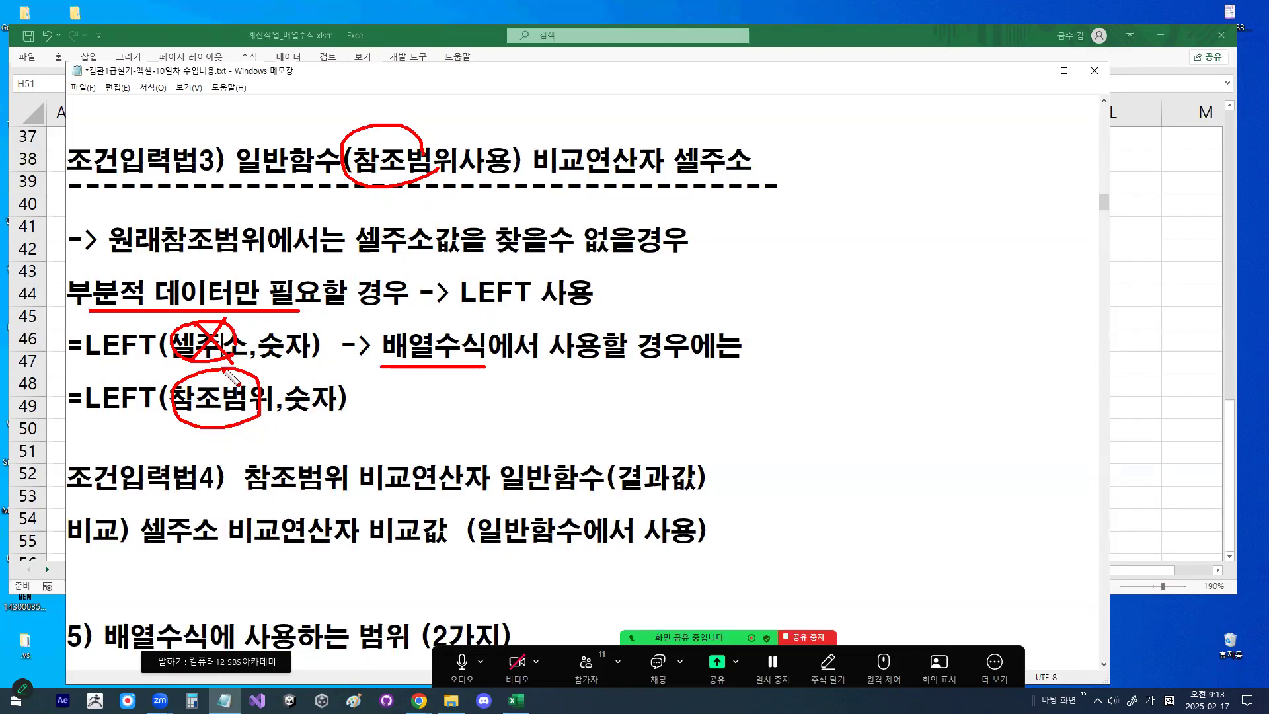
{"action": "mouse_move", "coordinate": [263, 418]}
{"action": "left_mouse_down"}
{"action": "mouse_move", "coordinate": [189, 438]}
{"action": "mouse_move", "coordinate": [257, 388]}
{"action": "left_mouse_up"}
{"action": "mouse_move", "coordinate": [206, 321]}
{"action": "left_mouse_down"}
{"action": "mouse_move", "coordinate": [209, 337]}
{"action": "mouse_move", "coordinate": [273, 270]}
{"action": "left_mouse_up"}
{"action": "key", "text": "Escape"}
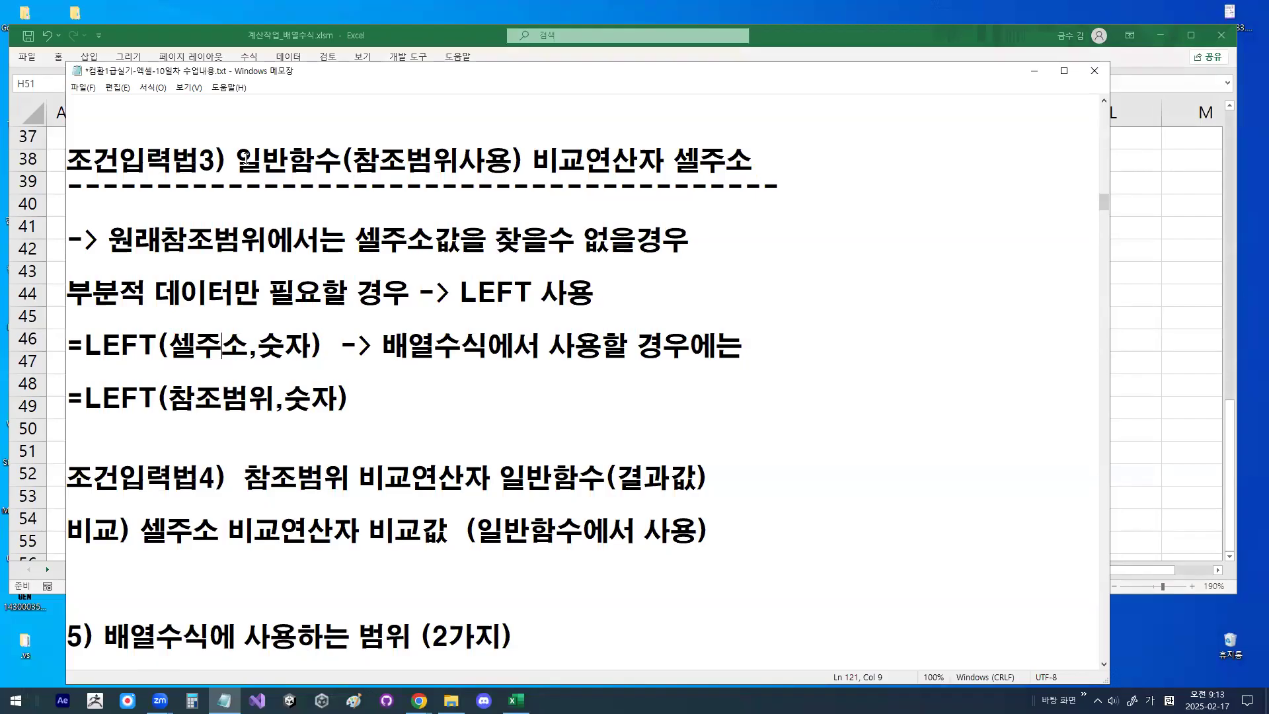
- Highlight 일반함수(참조범위사용) and 셀주소 in 조건입력법3, link them with a red circle and arrow, and clear the marks
{"action": "left_click_drag", "start_coordinate": [242, 159], "coordinate": [526, 157]}
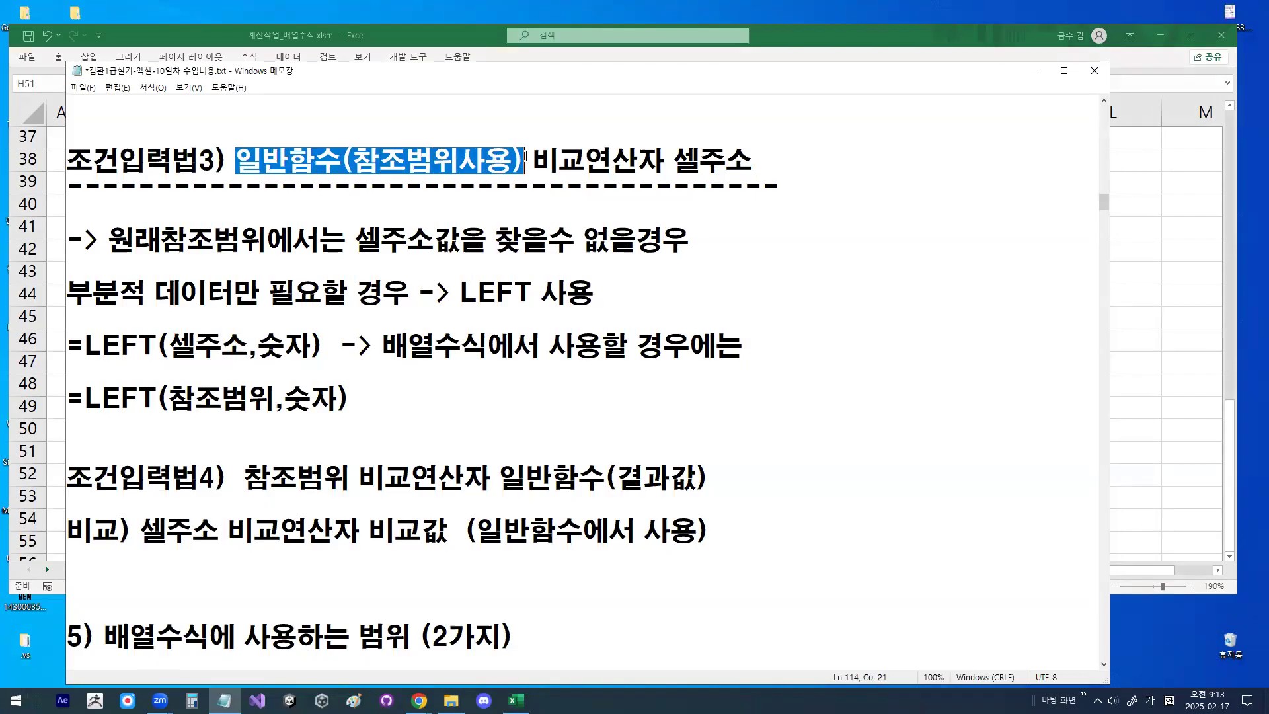
{"action": "left_click_drag", "start_coordinate": [683, 158], "coordinate": [754, 159]}
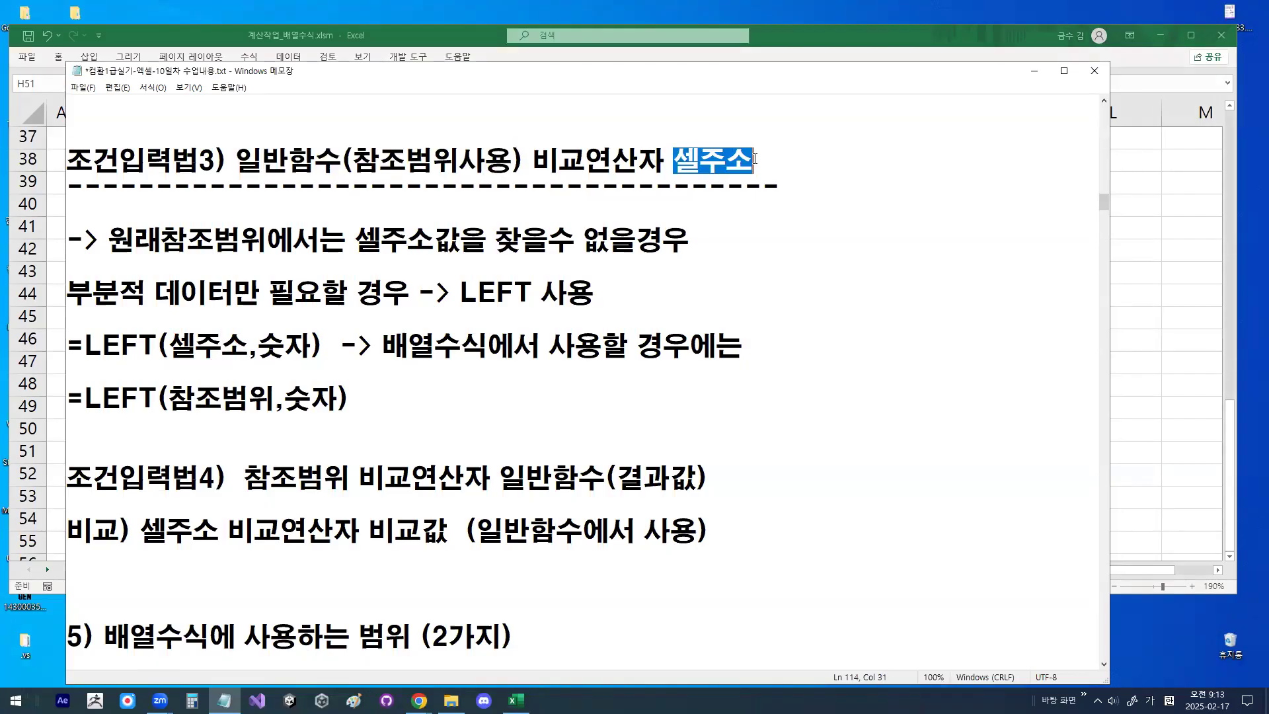
{"action": "key", "text": "ctrl+2"}
{"action": "left_click_drag", "start_coordinate": [384, 97], "coordinate": [415, 150]}
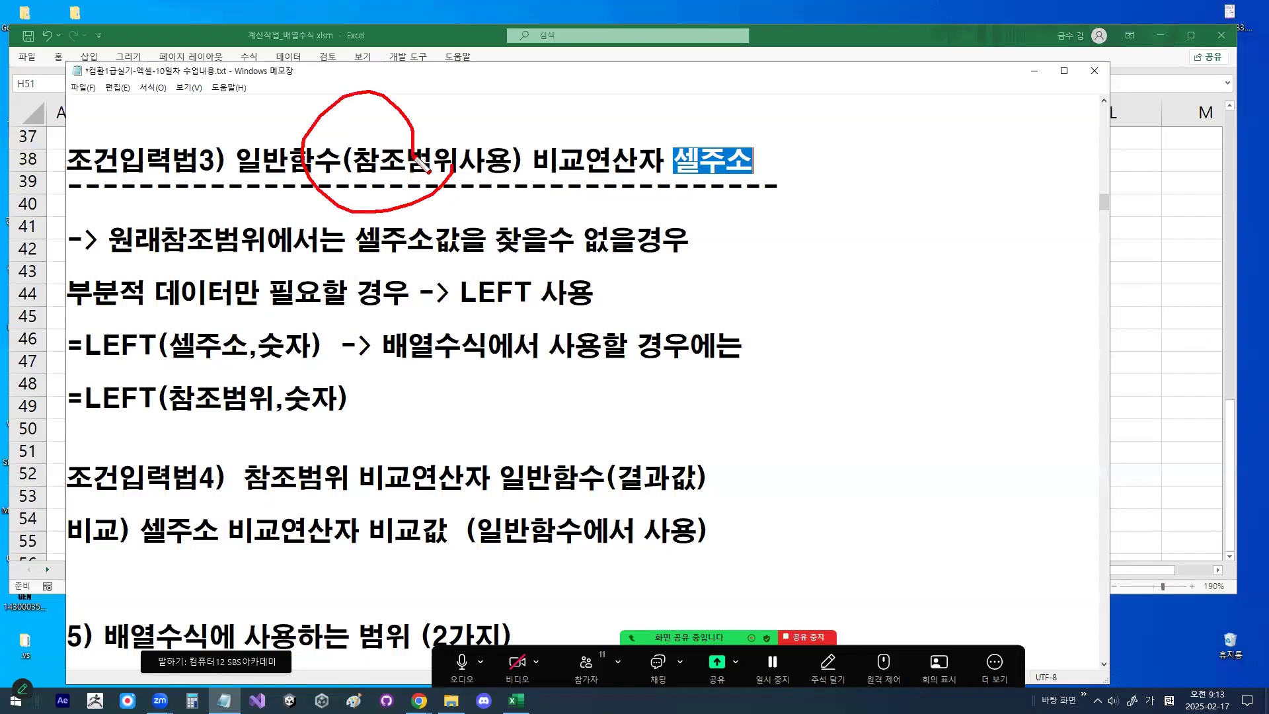
{"action": "mouse_move", "coordinate": [726, 156]}
{"action": "left_mouse_down"}
{"action": "mouse_move", "coordinate": [691, 106]}
{"action": "mouse_move", "coordinate": [420, 130]}
{"action": "mouse_move", "coordinate": [443, 139]}
{"action": "left_mouse_up"}
{"action": "key", "text": "Escape"}
- Highlight 일반함수 in 조건입력법3 and the matching LEFT(참조범위,숫자) formula, leaving the cursor at the end of that line
{"action": "left_click_drag", "start_coordinate": [236, 160], "coordinate": [342, 160]}
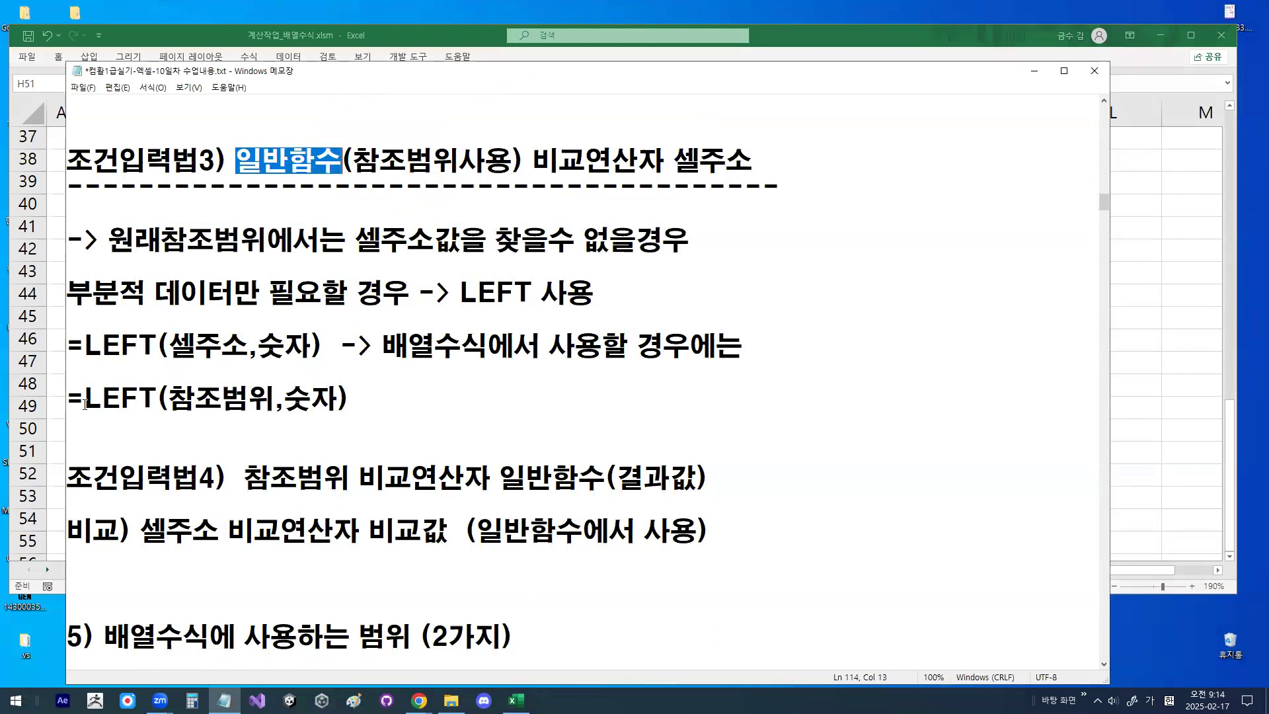
{"action": "left_click_drag", "start_coordinate": [85, 404], "coordinate": [383, 399]}
{"action": "left_click", "coordinate": [383, 399]}
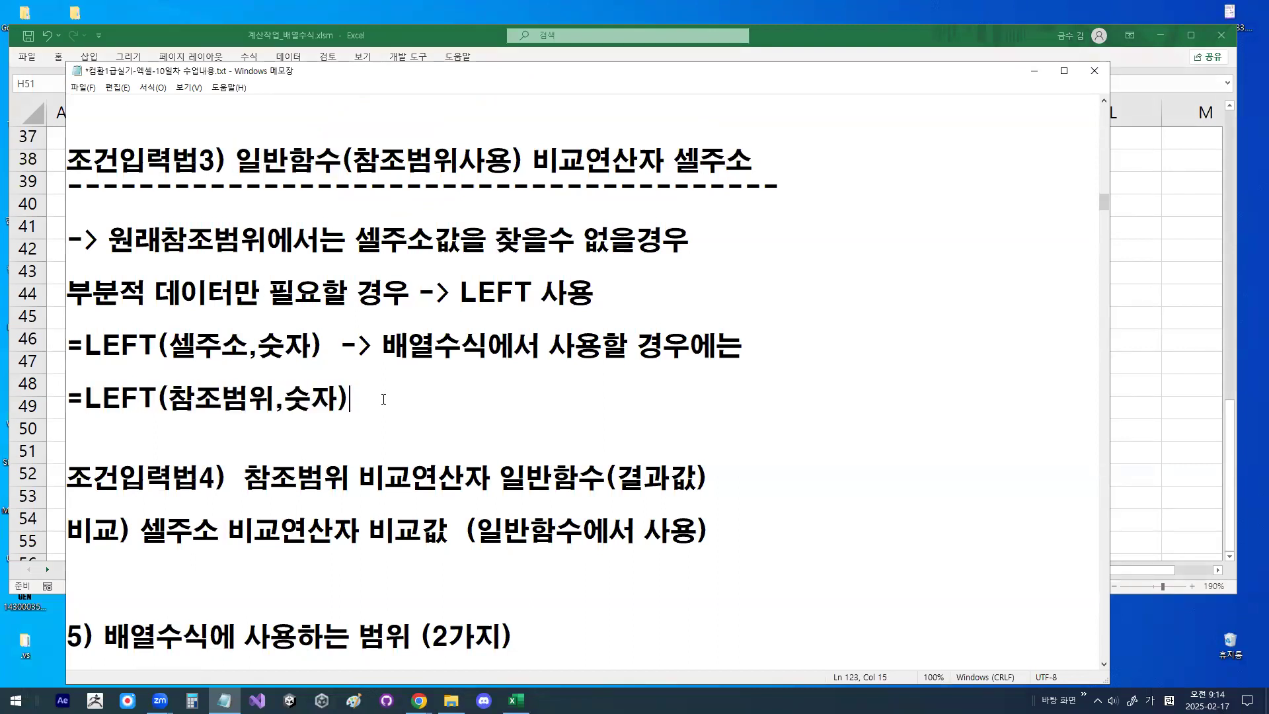
- Highlight and circle 일반함수 in 조건입력법4, draw a red arrow from it to 참조범위, and clear the marks
{"action": "scroll", "coordinate": [348, 481], "scroll_direction": "down", "scroll_amount": 2}
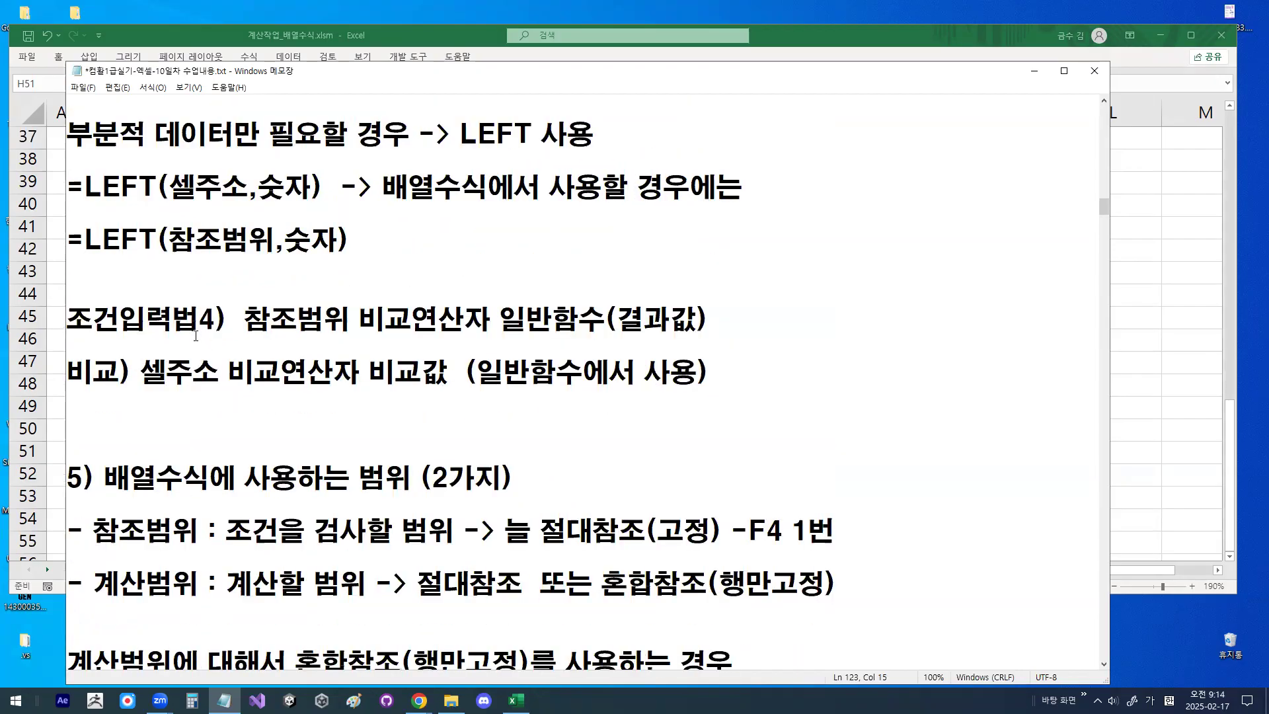
{"action": "mouse_move", "coordinate": [237, 317]}
{"action": "left_mouse_down"}
{"action": "mouse_move", "coordinate": [598, 316]}
{"action": "mouse_move", "coordinate": [528, 301]}
{"action": "mouse_move", "coordinate": [609, 319]}
{"action": "mouse_move", "coordinate": [463, 234]}
{"action": "mouse_move", "coordinate": [320, 291]}
{"action": "mouse_move", "coordinate": [309, 309]}
{"action": "mouse_move", "coordinate": [326, 308]}
{"action": "left_mouse_up"}
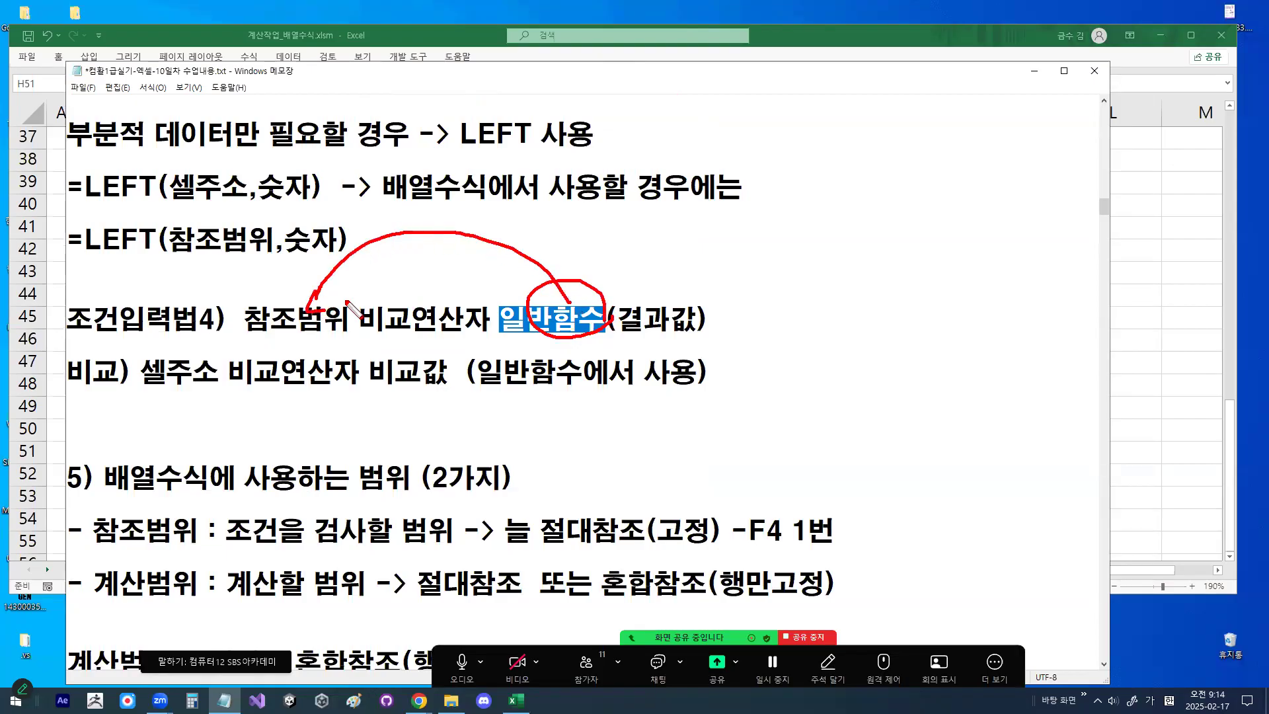
{"action": "key", "text": "Escape"}
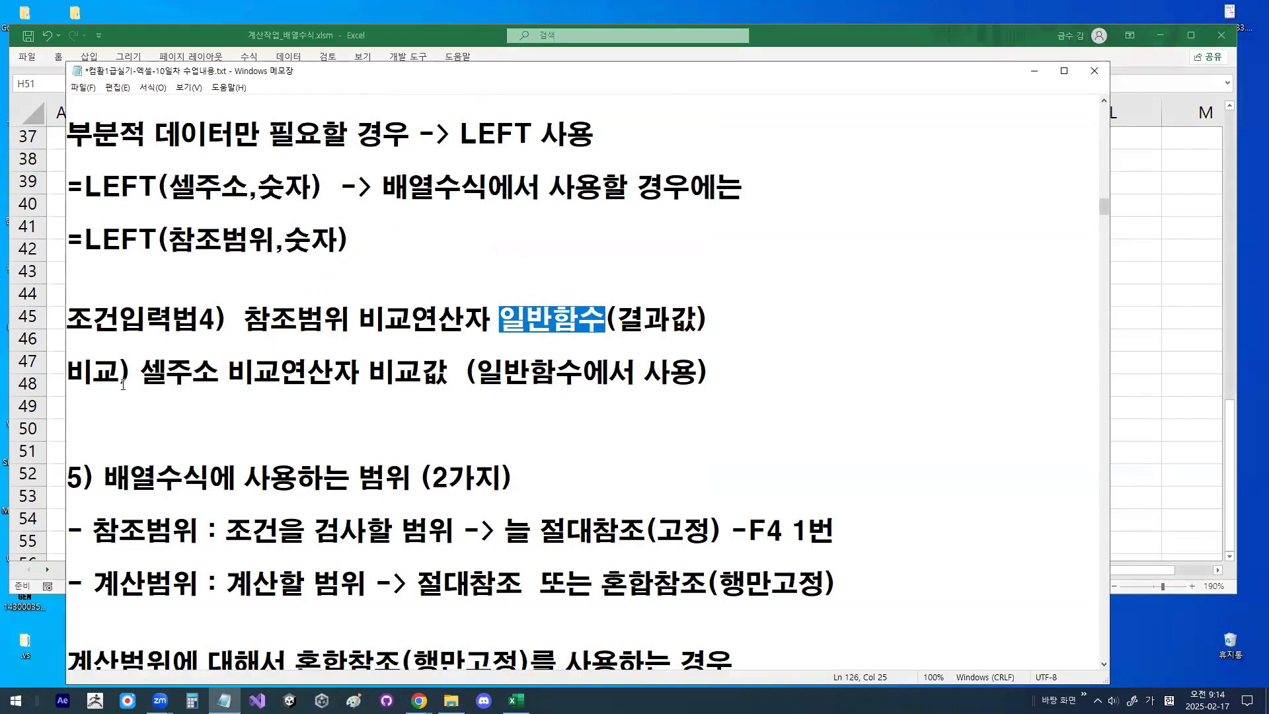
- Insert a blank line between the 조건입력법4 line and the 비교) line, and move the cursor back up the notes
{"action": "left_click", "coordinate": [136, 343]}
{"action": "key", "text": "Return"}
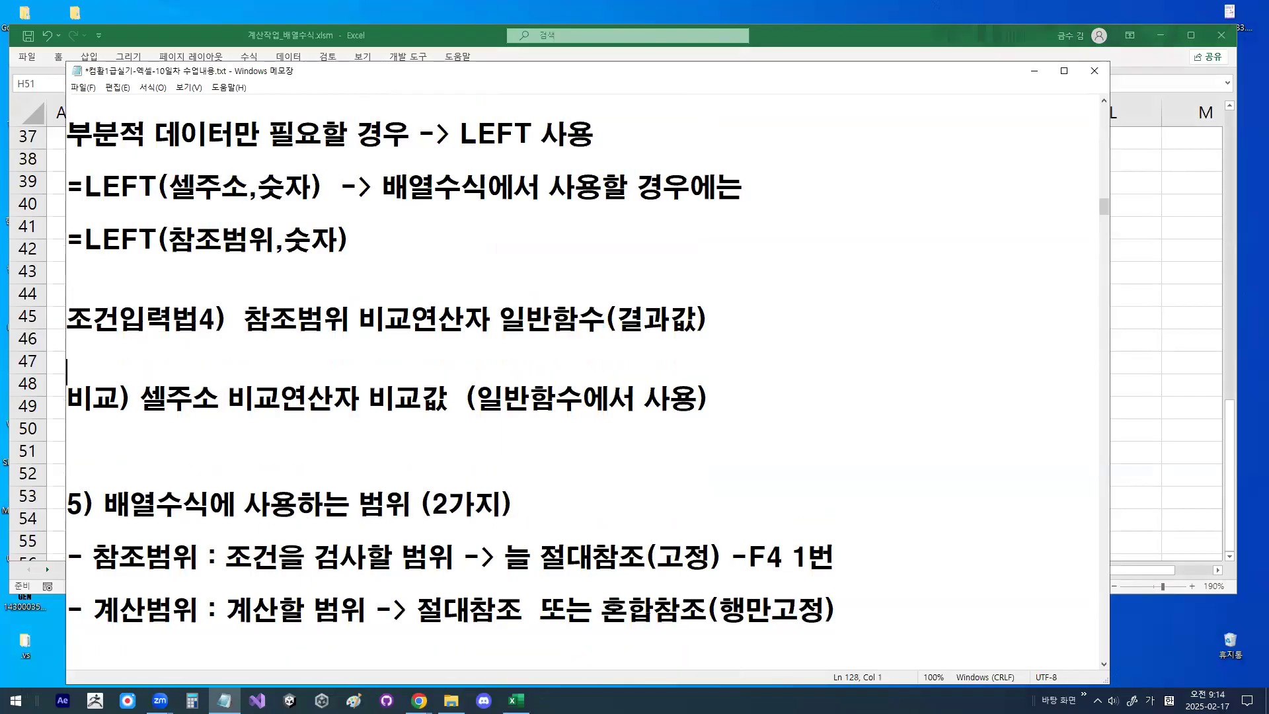
{"action": "key", "text": "Up"}
{"action": "key", "text": "Up"}
{"action": "key", "text": "Up"}
{"action": "key", "text": "Up"}
{"action": "key", "text": "Up"}
{"action": "key", "text": "Up"}
{"action": "key", "text": "Up"}
{"action": "key", "text": "Up"}
{"action": "key", "text": "Up"}
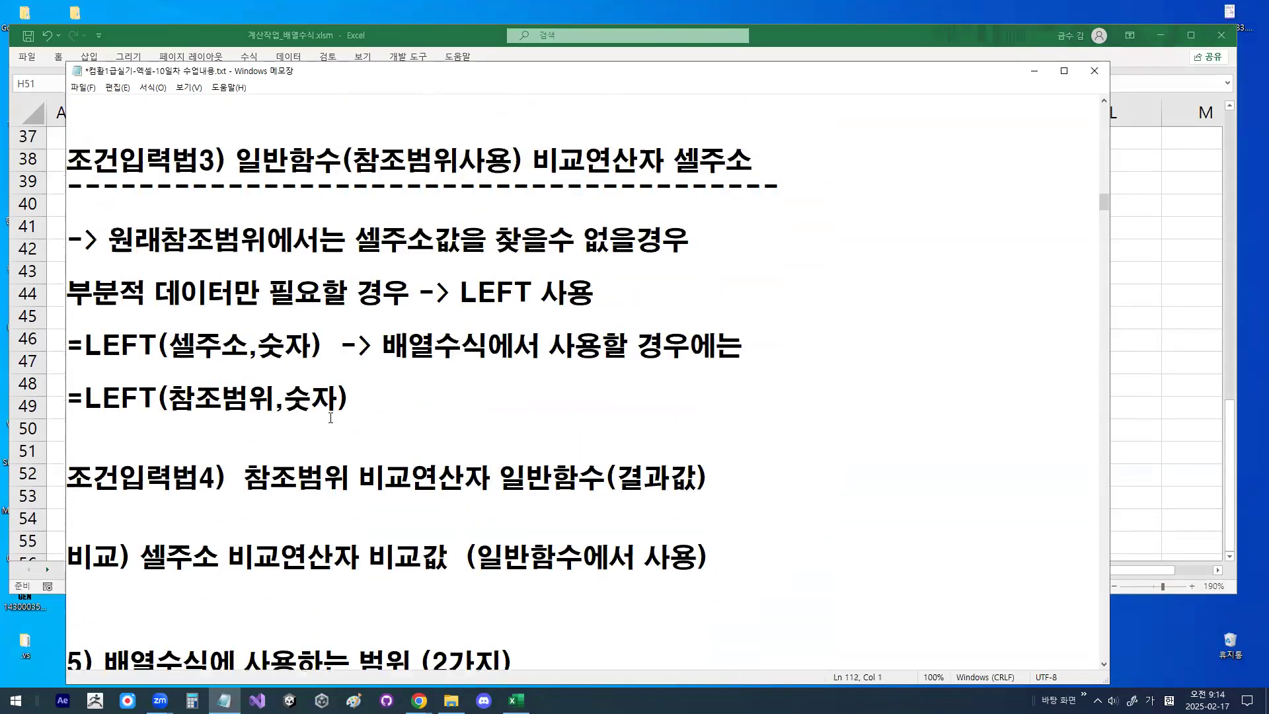
- Return to the 조건입력법 list and highlight the 조건입력법1 definition followed by the 조건입력법3 definition
{"action": "scroll", "coordinate": [330, 418], "scroll_direction": "up", "scroll_amount": 8}
{"action": "scroll", "coordinate": [268, 361], "scroll_direction": "down", "scroll_amount": 6}
{"action": "scroll", "coordinate": [241, 330], "scroll_direction": "up", "scroll_amount": 2}
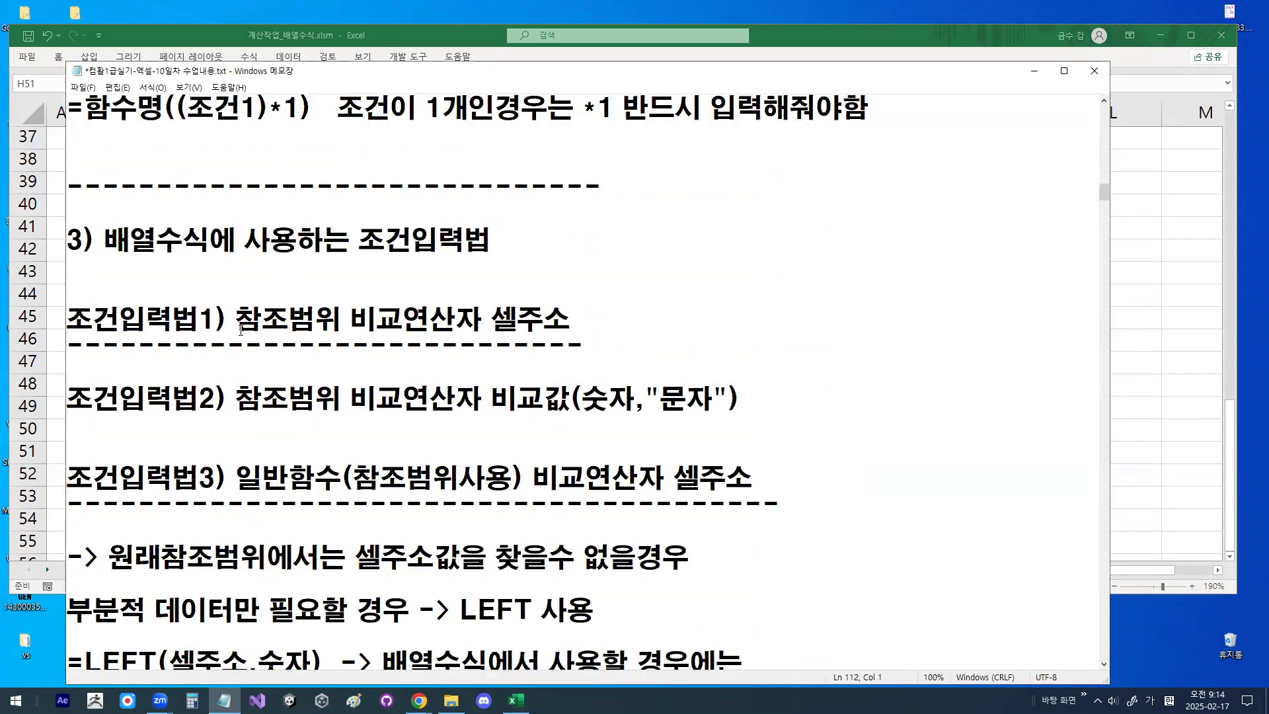
{"action": "left_click_drag", "start_coordinate": [205, 318], "coordinate": [575, 318]}
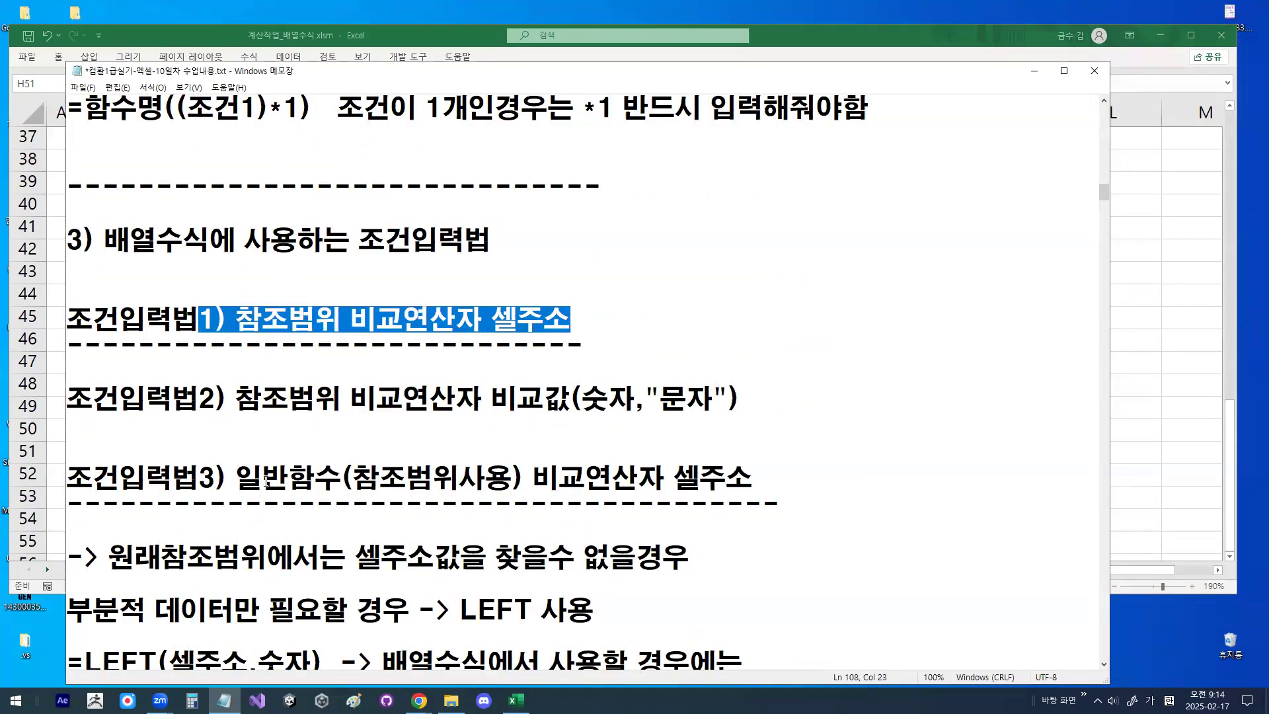
{"action": "left_click_drag", "start_coordinate": [199, 478], "coordinate": [832, 472]}
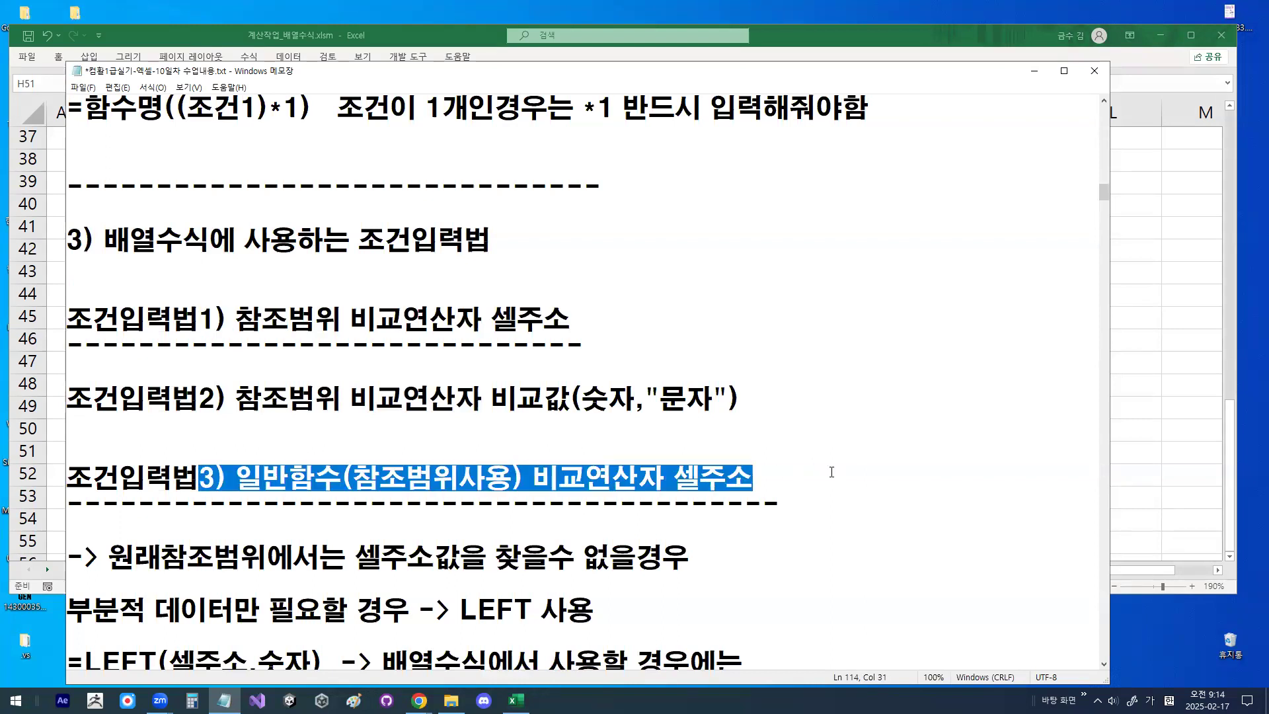
- Circle 셀주소 in 조건입력법1 in red, clear the mark, and highlight the same word
{"action": "mouse_move", "coordinate": [562, 329]}
{"action": "left_mouse_down"}
{"action": "mouse_move", "coordinate": [506, 336]}
{"action": "mouse_move", "coordinate": [524, 287]}
{"action": "mouse_move", "coordinate": [571, 322]}
{"action": "left_mouse_up"}
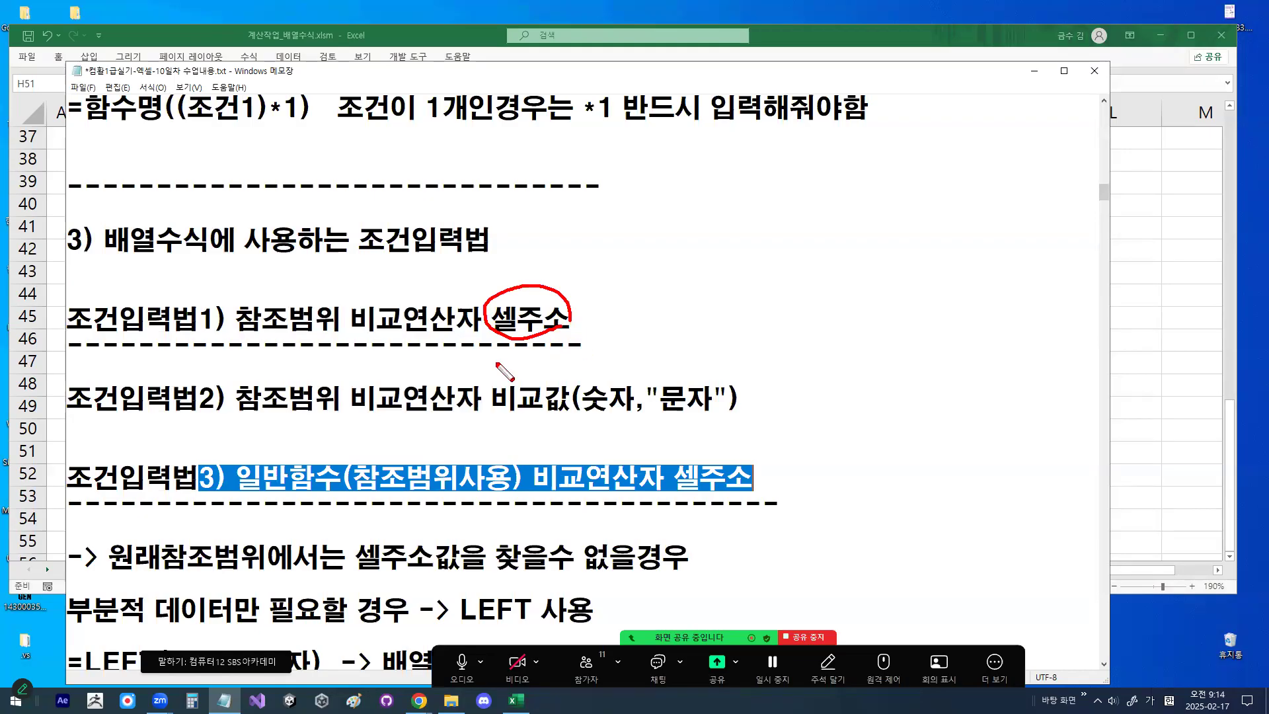
{"action": "key", "text": "Escape"}
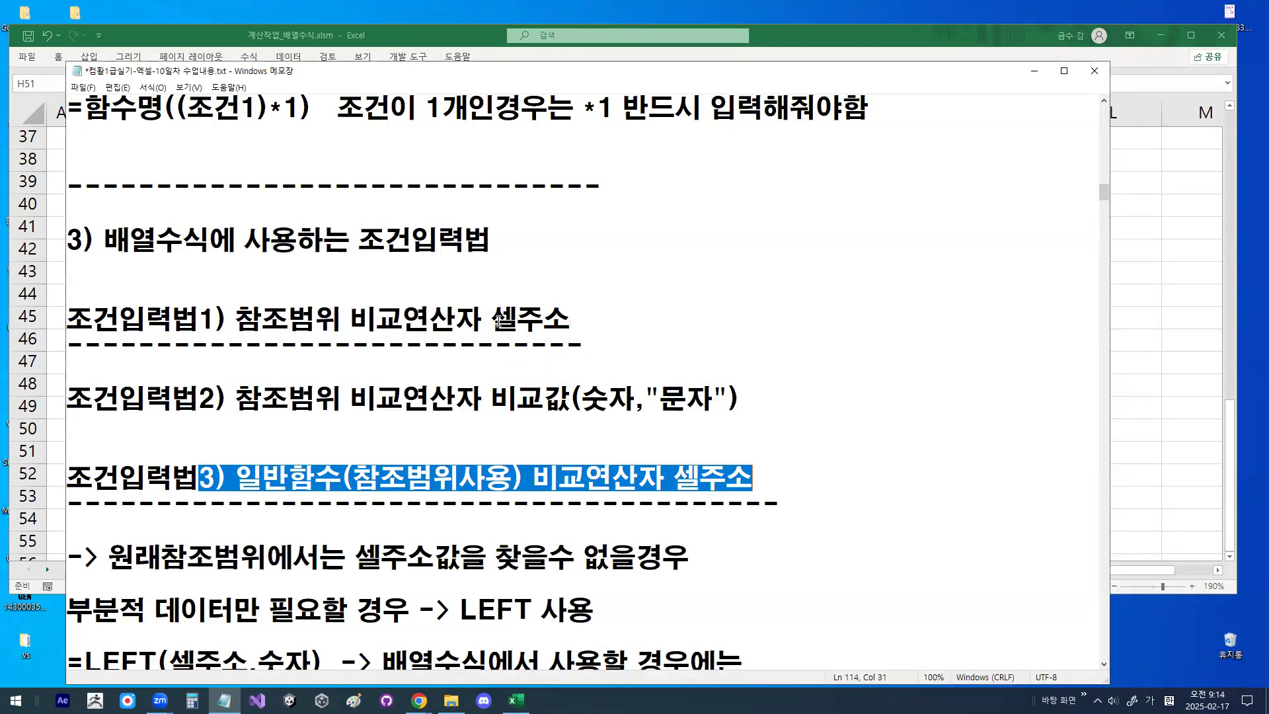
{"action": "left_click_drag", "start_coordinate": [491, 321], "coordinate": [575, 315]}
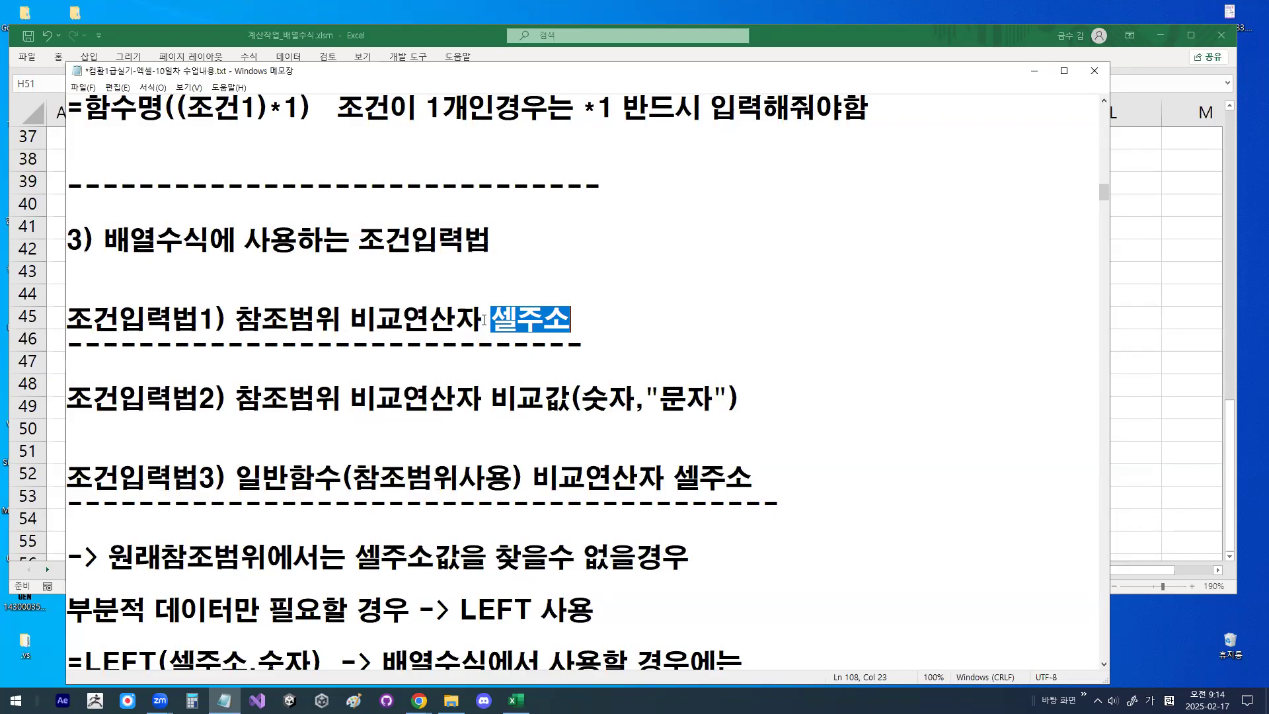
- Highlight 비교연산자 셀주소 in 조건입력법3, the 조건입력법1 definition, and (2가지) in the section 5 heading
{"action": "left_click_drag", "start_coordinate": [551, 479], "coordinate": [794, 477]}
{"action": "left_click_drag", "start_coordinate": [495, 321], "coordinate": [67, 319]}
{"action": "scroll", "coordinate": [614, 304], "scroll_direction": "down", "scroll_amount": 6}
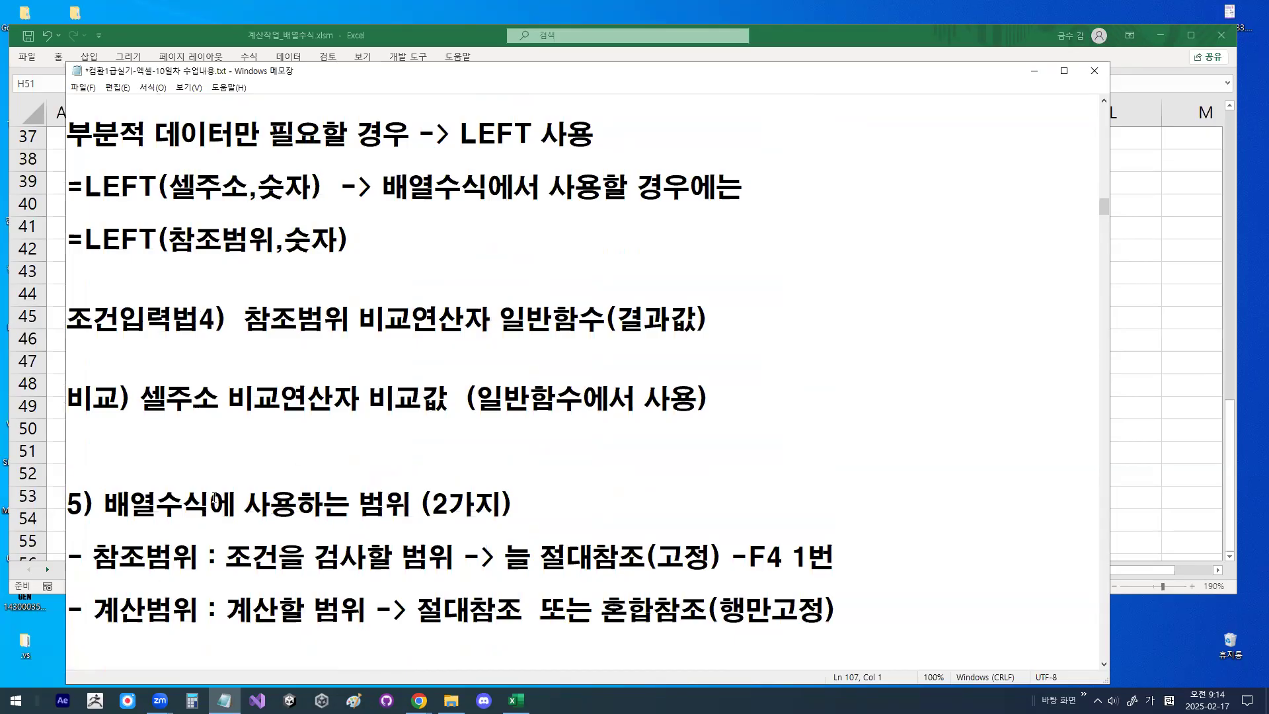
{"action": "scroll", "coordinate": [360, 419], "scroll_direction": "down", "scroll_amount": 1}
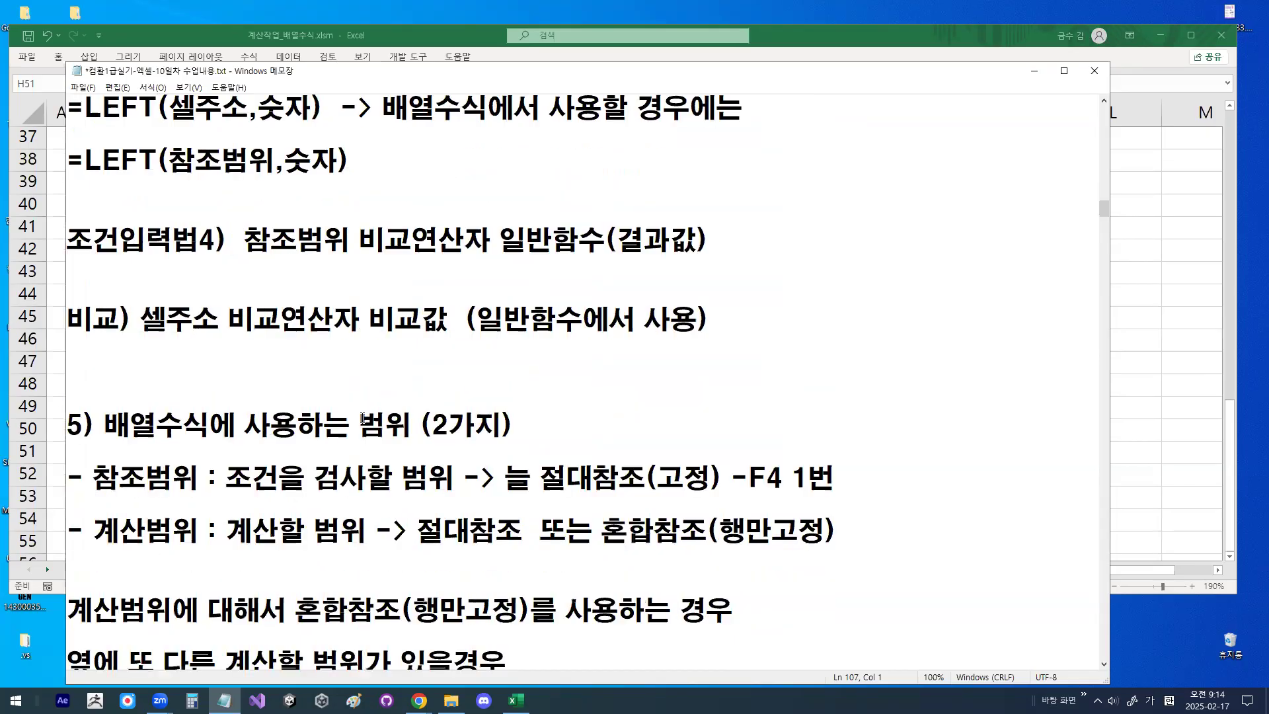
{"action": "left_click", "coordinate": [107, 439]}
{"action": "left_click_drag", "start_coordinate": [420, 420], "coordinate": [514, 418]}
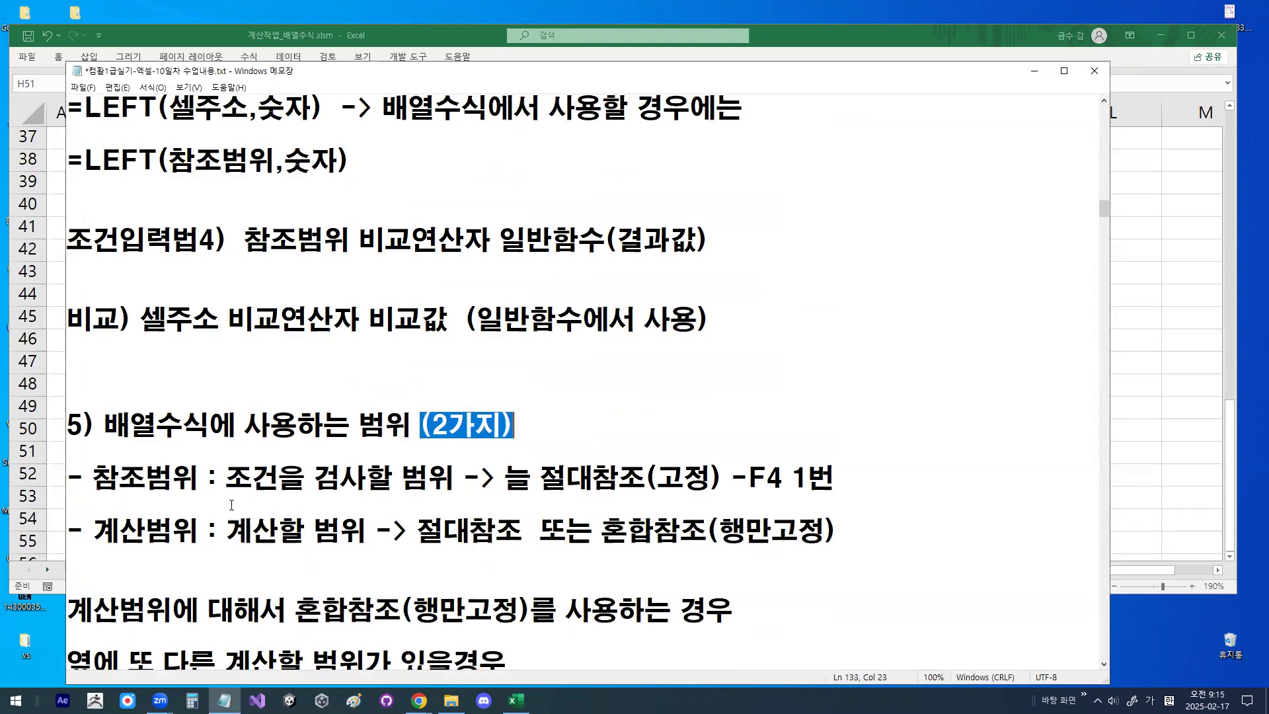
- Highlight the terms 참조범위 and 계산범위 in section 5, plus 조건을 검사할 범위 and 절대참조(고정) on the 참조범위 line
{"action": "left_click_drag", "start_coordinate": [93, 477], "coordinate": [200, 477]}
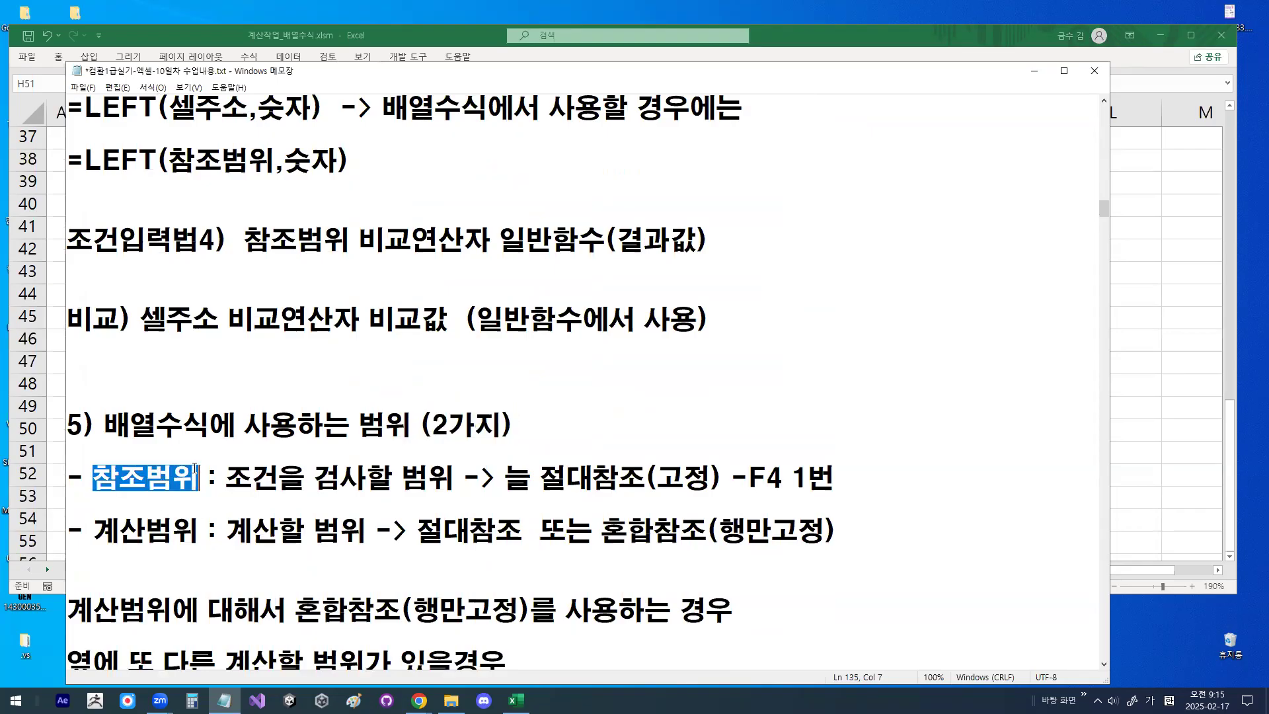
{"action": "left_click_drag", "start_coordinate": [94, 530], "coordinate": [217, 529]}
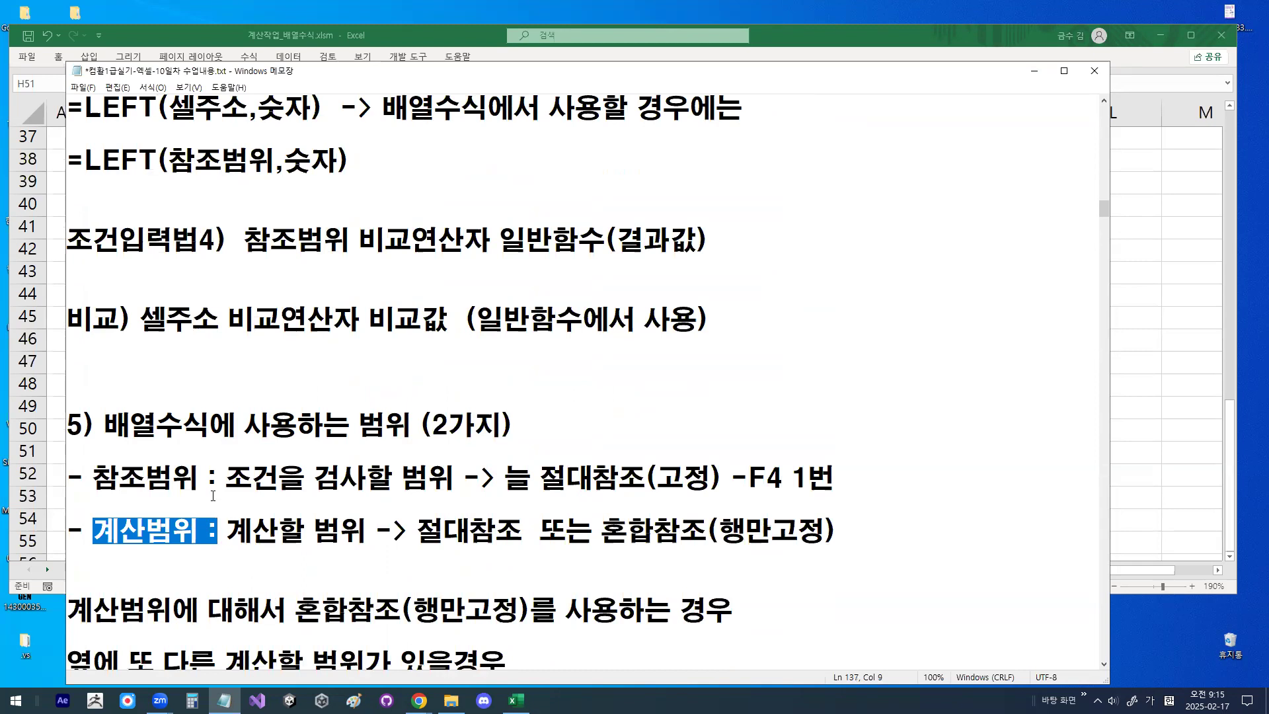
{"action": "left_click_drag", "start_coordinate": [228, 478], "coordinate": [433, 467]}
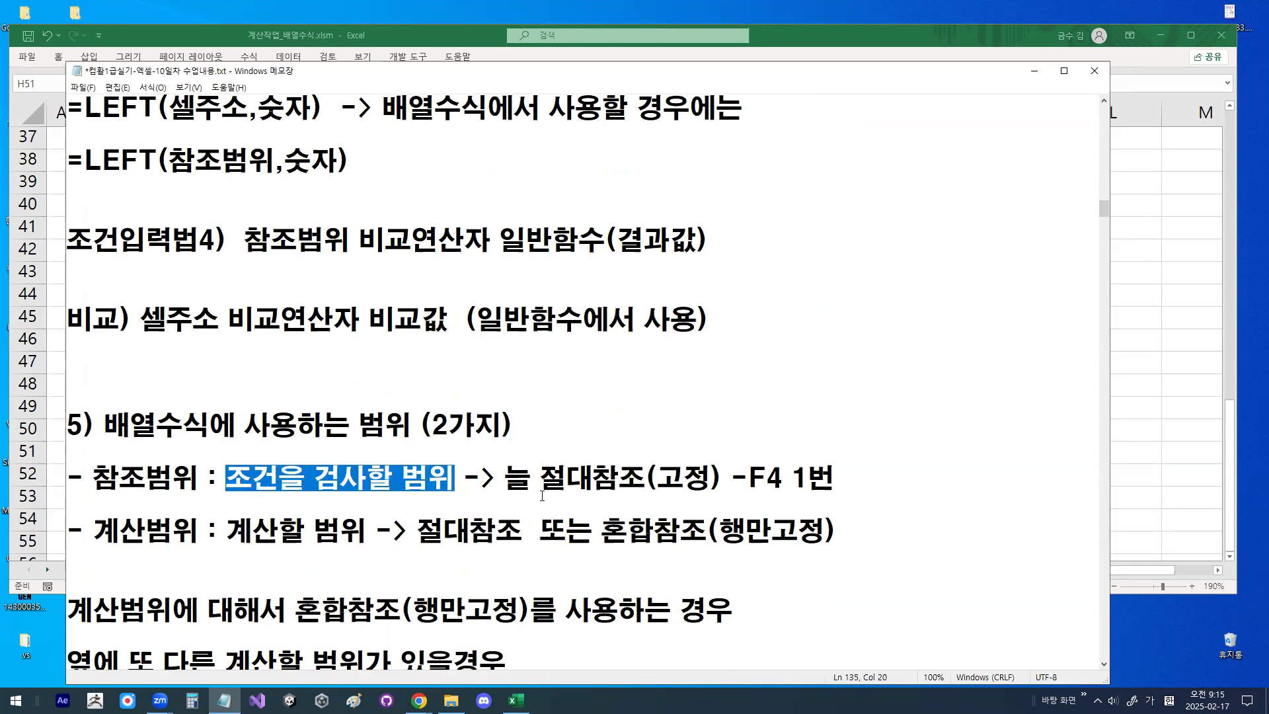
{"action": "left_click_drag", "start_coordinate": [566, 478], "coordinate": [722, 471]}
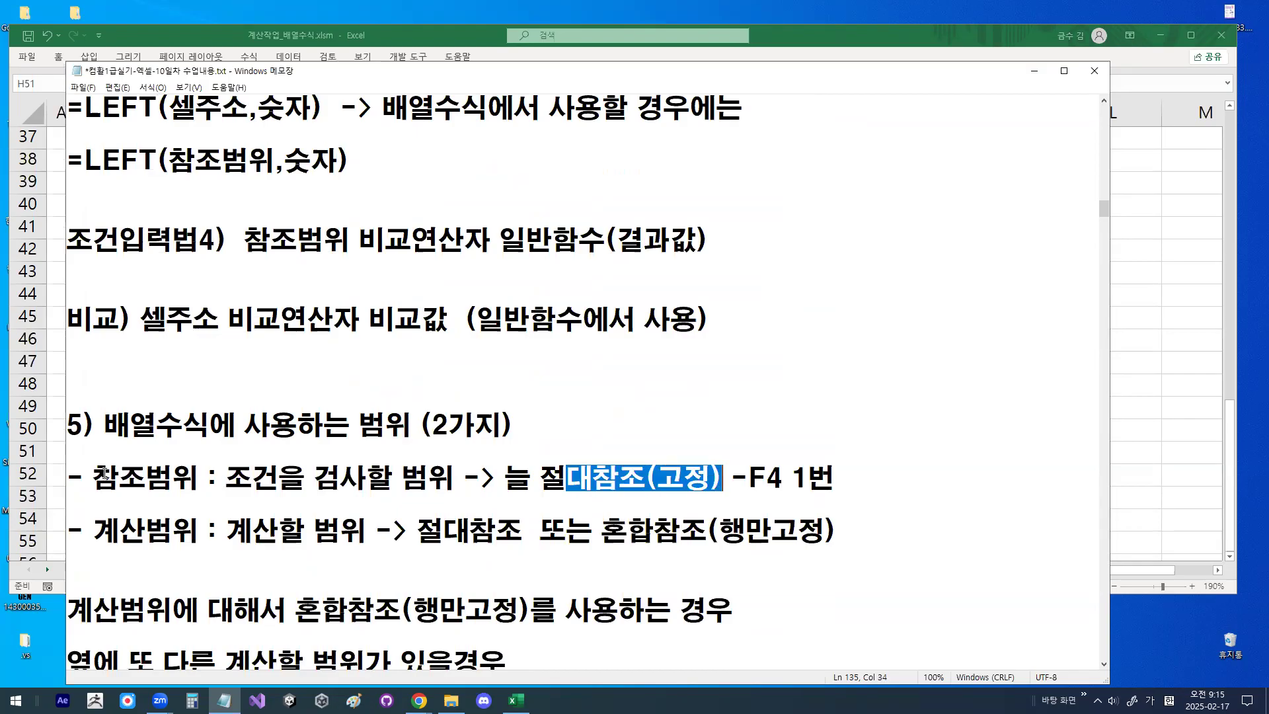
{"action": "left_click_drag", "start_coordinate": [106, 474], "coordinate": [197, 473]}
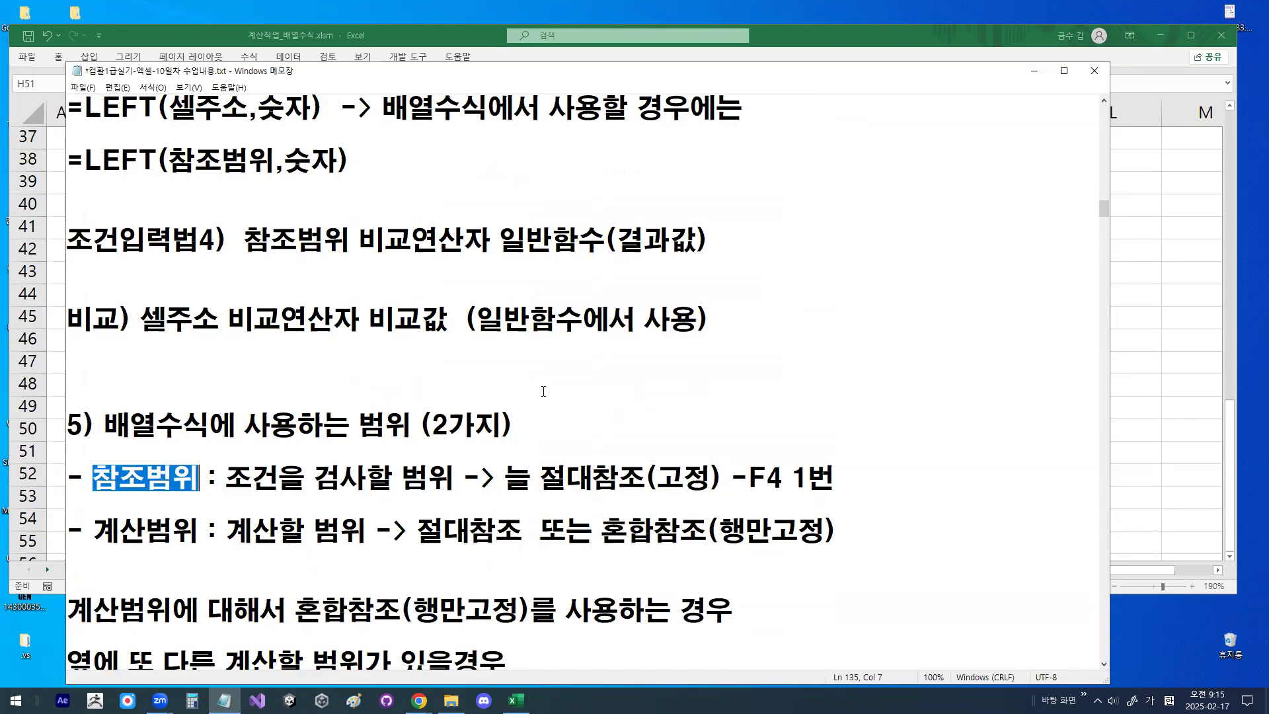
- Sketch in red a large circle around a tall rectangle, and beside it another circle with a small hatched circle, an X and a downward arrow
{"action": "mouse_move", "coordinate": [684, 329]}
{"action": "left_mouse_down"}
{"action": "mouse_move", "coordinate": [451, 283]}
{"action": "mouse_move", "coordinate": [624, 119]}
{"action": "mouse_move", "coordinate": [727, 258]}
{"action": "left_mouse_up"}
{"action": "left_click_drag", "start_coordinate": [718, 308], "coordinate": [711, 330]}
{"action": "mouse_move", "coordinate": [1044, 255]}
{"action": "left_mouse_down"}
{"action": "mouse_move", "coordinate": [1002, 283]}
{"action": "mouse_move", "coordinate": [952, 167]}
{"action": "mouse_move", "coordinate": [1031, 238]}
{"action": "left_mouse_up"}
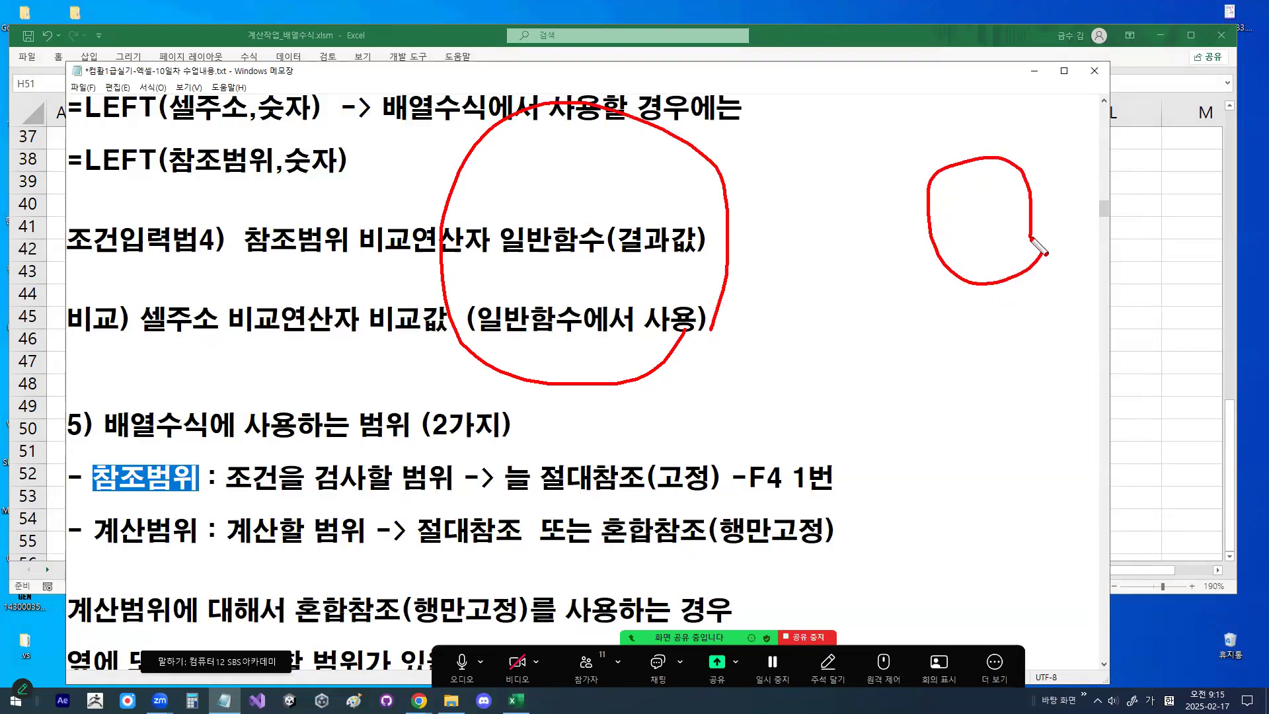
{"action": "left_click", "coordinate": [547, 139]}
{"action": "mouse_move", "coordinate": [512, 127]}
{"action": "left_mouse_down"}
{"action": "mouse_move", "coordinate": [512, 362]}
{"action": "mouse_move", "coordinate": [581, 138]}
{"action": "mouse_move", "coordinate": [582, 358]}
{"action": "mouse_move", "coordinate": [514, 357]}
{"action": "left_mouse_up"}
{"action": "mouse_move", "coordinate": [1031, 240]}
{"action": "left_mouse_down"}
{"action": "mouse_move", "coordinate": [983, 266]}
{"action": "mouse_move", "coordinate": [1021, 209]}
{"action": "mouse_move", "coordinate": [1049, 210]}
{"action": "mouse_move", "coordinate": [1066, 175]}
{"action": "mouse_move", "coordinate": [1082, 209]}
{"action": "mouse_move", "coordinate": [1050, 199]}
{"action": "mouse_move", "coordinate": [1071, 208]}
{"action": "left_mouse_up"}
{"action": "mouse_move", "coordinate": [1073, 141]}
{"action": "left_mouse_down"}
{"action": "mouse_move", "coordinate": [1053, 167]}
{"action": "mouse_move", "coordinate": [1069, 170]}
{"action": "left_mouse_up"}
{"action": "mouse_move", "coordinate": [1082, 215]}
{"action": "left_mouse_down"}
{"action": "mouse_move", "coordinate": [1081, 291]}
{"action": "mouse_move", "coordinate": [1096, 269]}
{"action": "left_mouse_up"}
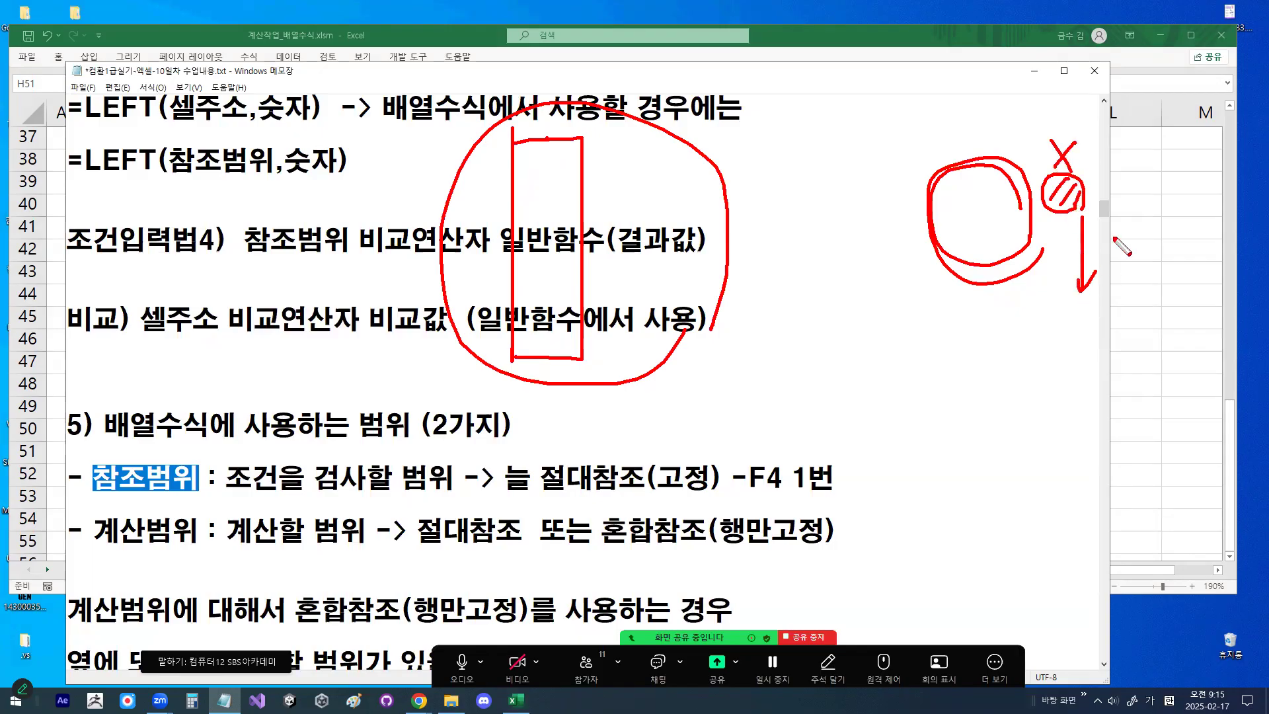
- Hatch the red rectangle, add a downward arrow beneath it, thicken the other arrow, and clear all the marks
{"action": "mouse_move", "coordinate": [554, 147]}
{"action": "left_mouse_down"}
{"action": "mouse_move", "coordinate": [517, 203]}
{"action": "mouse_move", "coordinate": [546, 324]}
{"action": "left_mouse_up"}
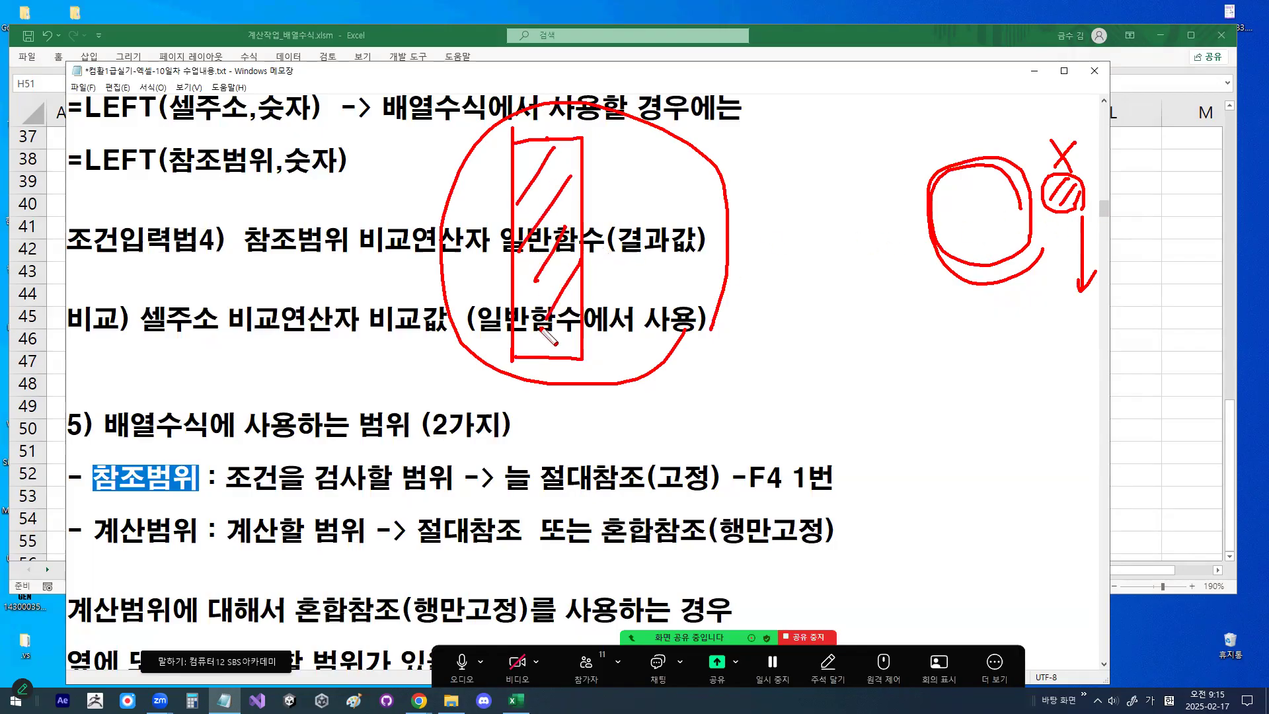
{"action": "left_click_drag", "start_coordinate": [1074, 278], "coordinate": [1096, 267]}
{"action": "mouse_move", "coordinate": [541, 355]}
{"action": "left_mouse_down"}
{"action": "mouse_move", "coordinate": [542, 440]}
{"action": "mouse_move", "coordinate": [557, 419]}
{"action": "left_mouse_up"}
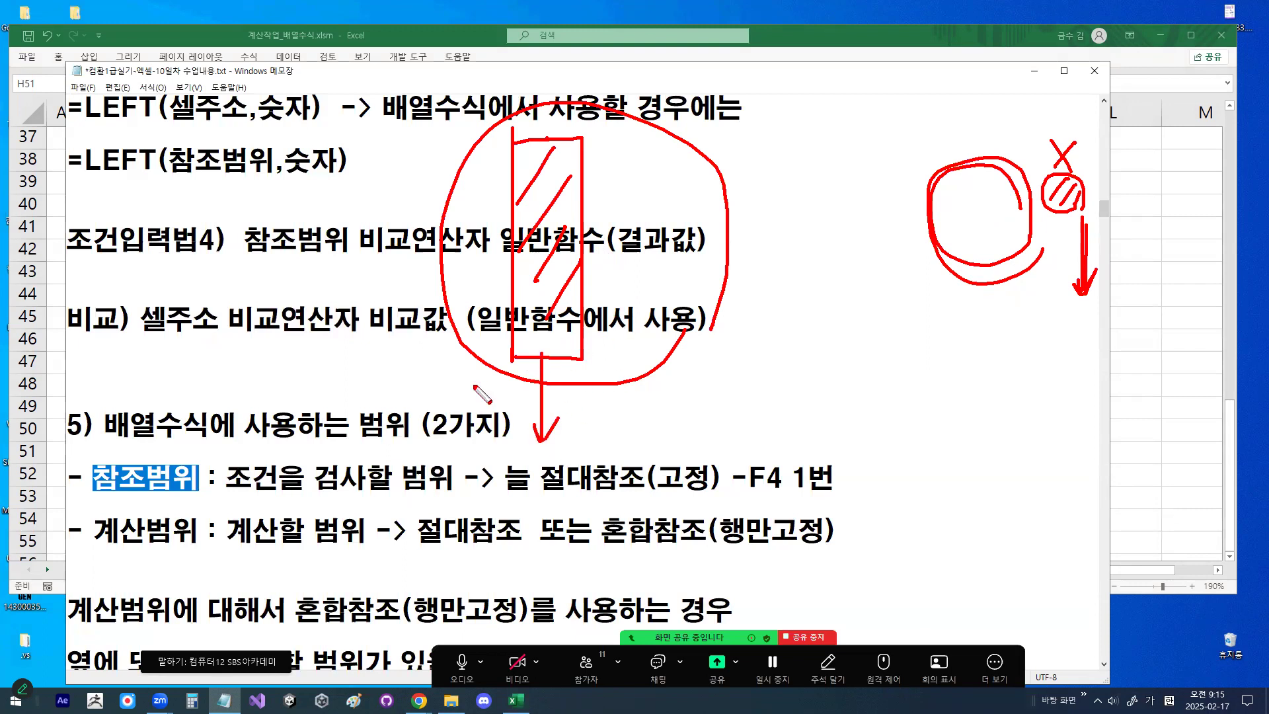
{"action": "key", "text": "Escape"}
- Highlight 참조범위 and 계산범위 again, followed by 절대참조(고정) and 참조범위 on the first line of section 5
{"action": "left_click_drag", "start_coordinate": [99, 488], "coordinate": [185, 476]}
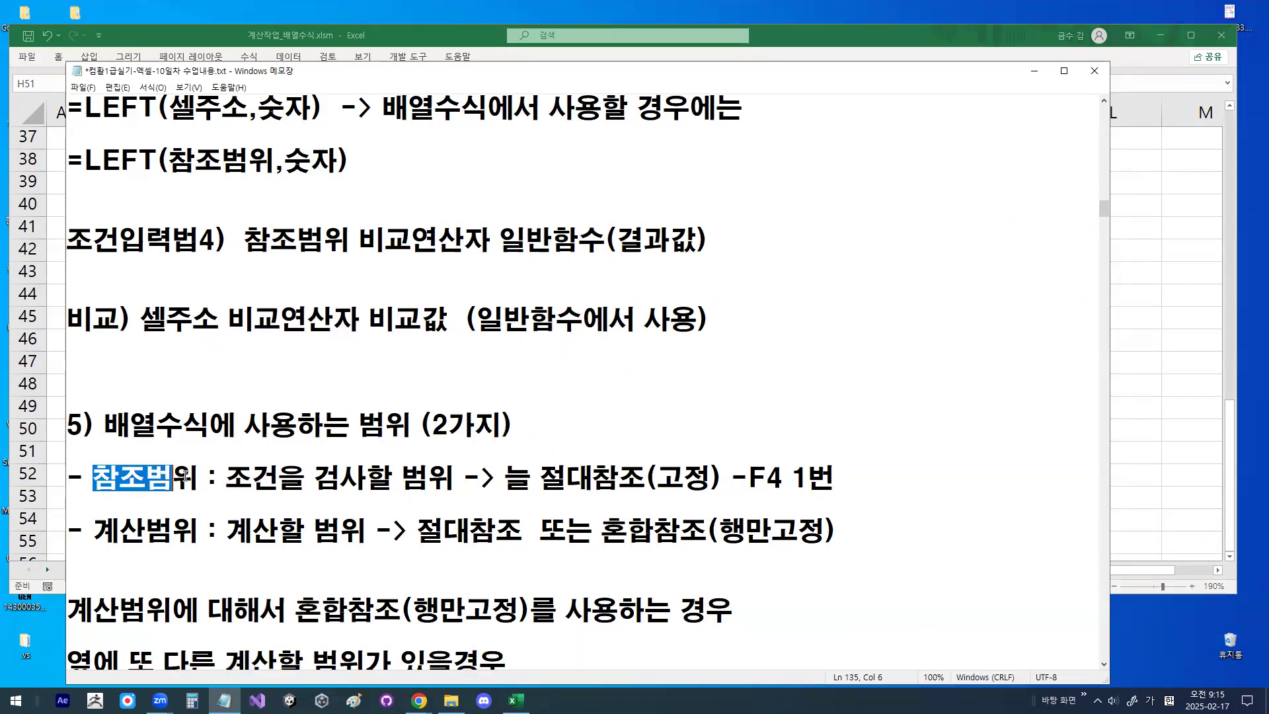
{"action": "left_click_drag", "start_coordinate": [94, 531], "coordinate": [196, 531]}
{"action": "left_click_drag", "start_coordinate": [104, 472], "coordinate": [173, 477]}
{"action": "left_click_drag", "start_coordinate": [541, 478], "coordinate": [735, 473]}
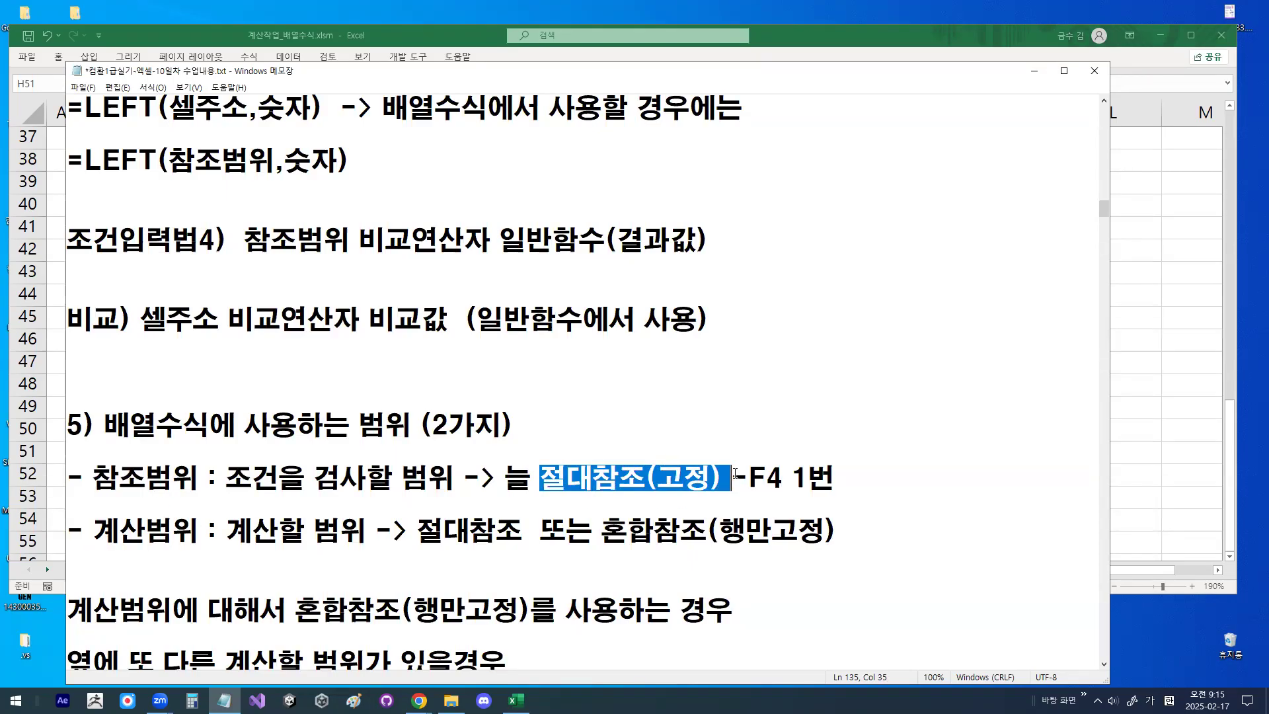
{"action": "left_click_drag", "start_coordinate": [95, 478], "coordinate": [196, 473]}
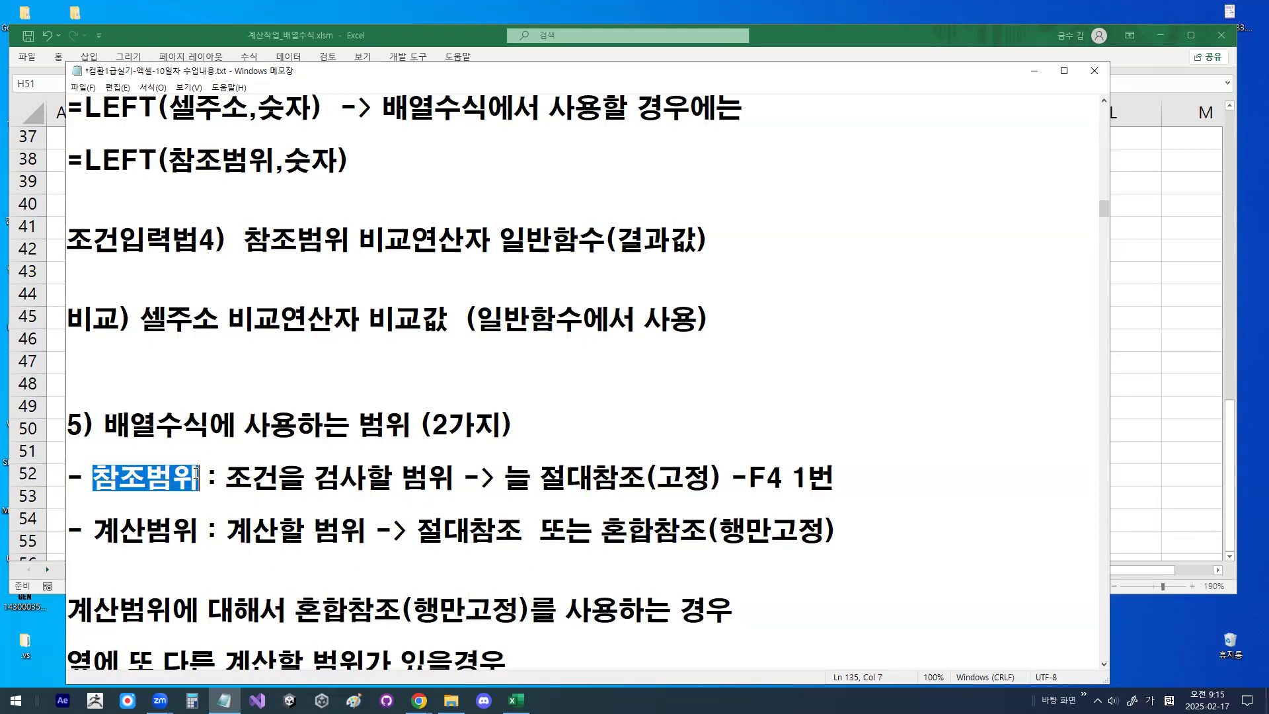
- Highlight 절대참조 and 혼합참조(행만고정) on the 계산범위 line, and clear the selection
{"action": "scroll", "coordinate": [188, 542], "scroll_direction": "down", "scroll_amount": 1}
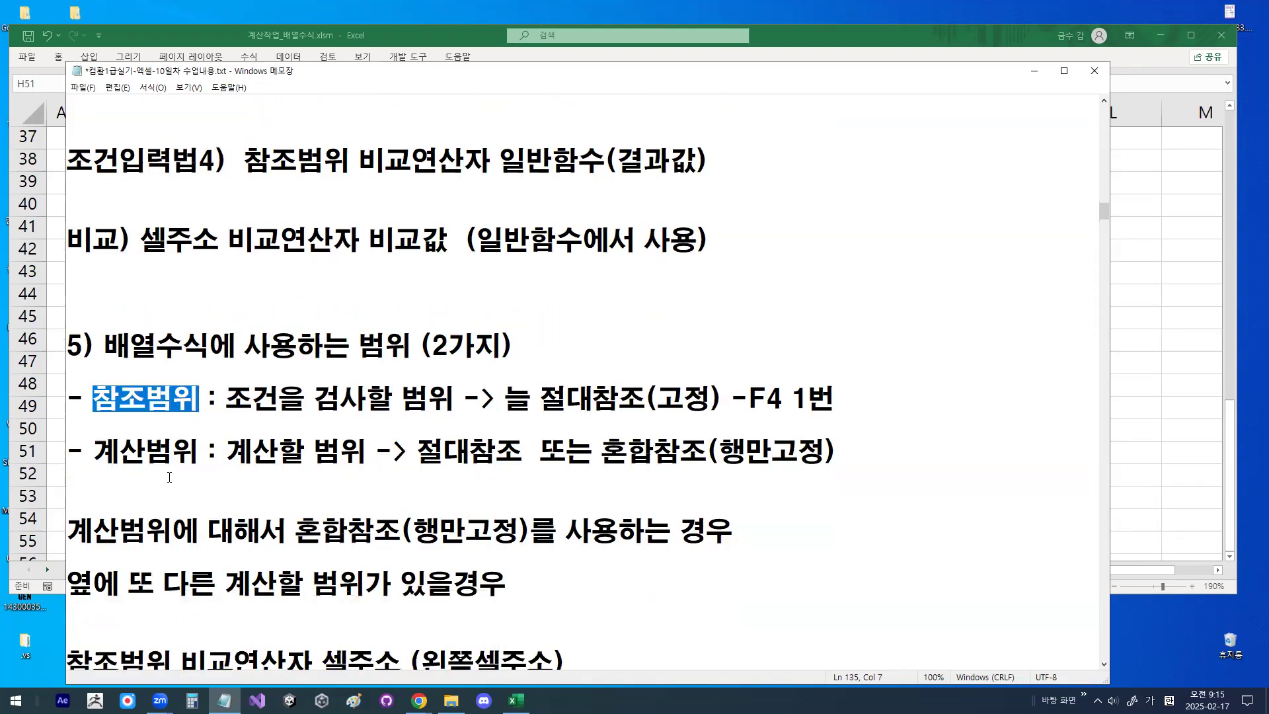
{"action": "left_click_drag", "start_coordinate": [418, 452], "coordinate": [516, 446]}
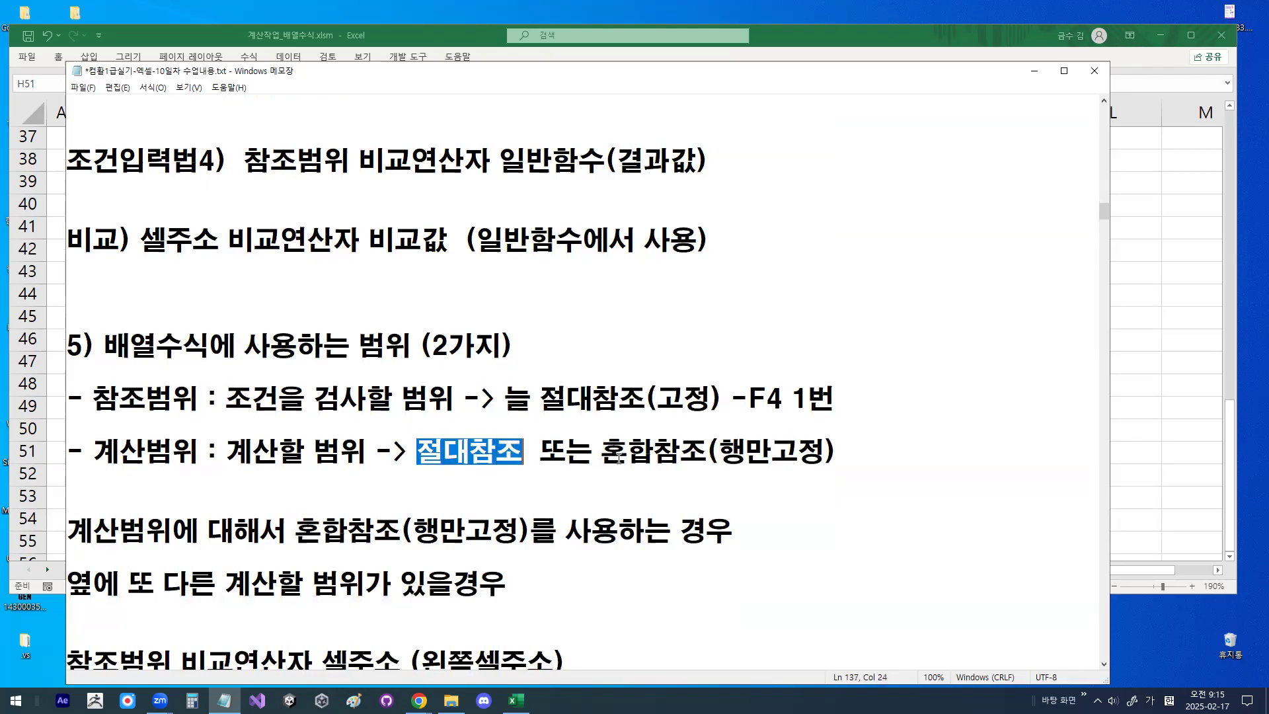
{"action": "left_click_drag", "start_coordinate": [610, 453], "coordinate": [835, 453]}
{"action": "left_click", "coordinate": [762, 432]}
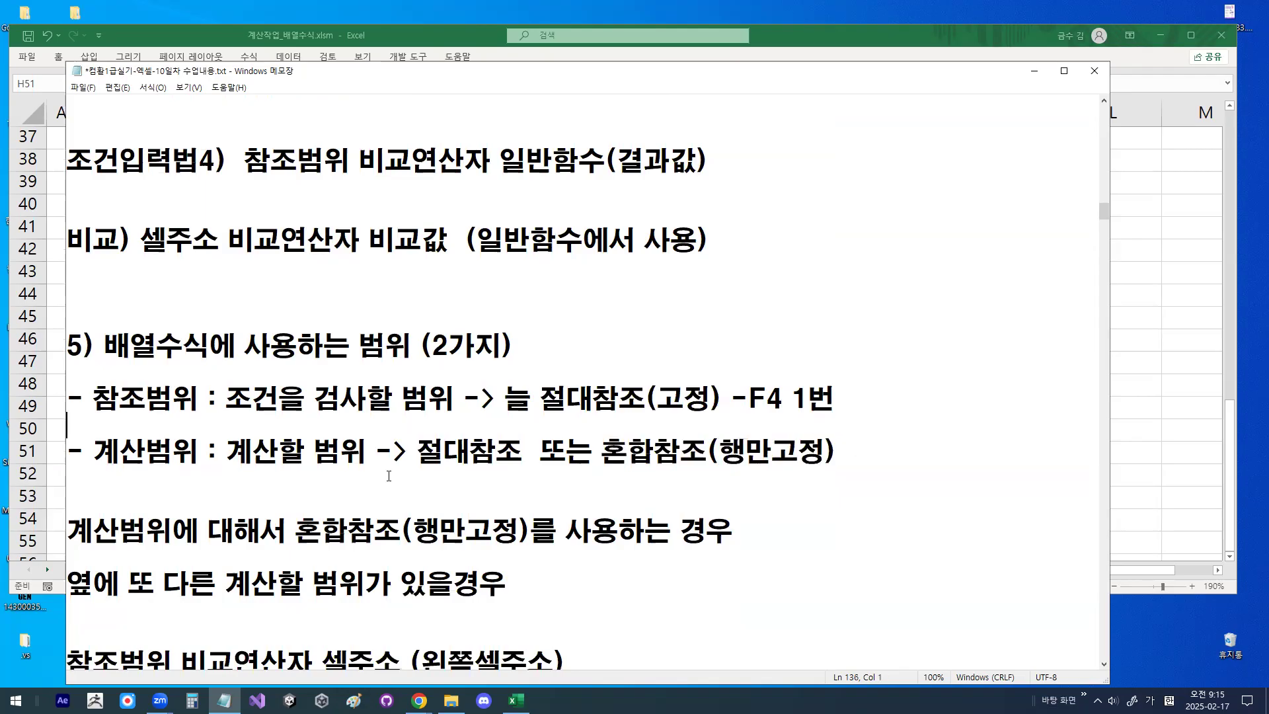
- Underline 또 다른 계산할 범위가 있을경우 in red, circle 계산할 and 있을경우, and underline 행만고정
{"action": "mouse_move", "coordinate": [126, 603]}
{"action": "left_mouse_down"}
{"action": "mouse_move", "coordinate": [514, 602]}
{"action": "mouse_move", "coordinate": [388, 598]}
{"action": "mouse_move", "coordinate": [503, 582]}
{"action": "left_mouse_up"}
{"action": "mouse_move", "coordinate": [304, 592]}
{"action": "left_mouse_down"}
{"action": "mouse_move", "coordinate": [228, 581]}
{"action": "mouse_move", "coordinate": [311, 557]}
{"action": "left_mouse_up"}
{"action": "left_click_drag", "start_coordinate": [720, 468], "coordinate": [820, 468]}
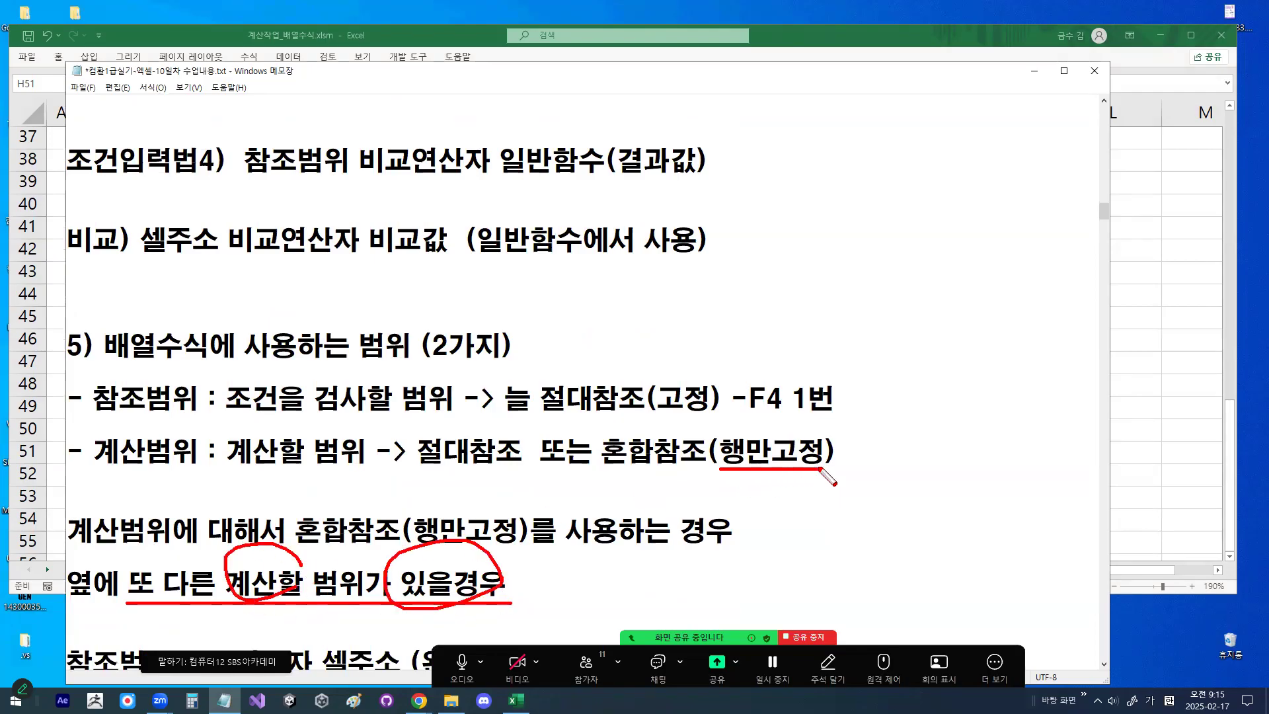
- Circle 혼합 and 행만 in red, draw arrows pointing across, down and at 행, and clear the marks
{"action": "mouse_move", "coordinate": [654, 471]}
{"action": "left_mouse_down"}
{"action": "mouse_move", "coordinate": [603, 456]}
{"action": "mouse_move", "coordinate": [649, 428]}
{"action": "mouse_move", "coordinate": [657, 462]}
{"action": "left_mouse_up"}
{"action": "mouse_move", "coordinate": [754, 296]}
{"action": "left_mouse_down"}
{"action": "mouse_move", "coordinate": [900, 296]}
{"action": "mouse_move", "coordinate": [981, 382]}
{"action": "mouse_move", "coordinate": [976, 371]}
{"action": "left_mouse_up"}
{"action": "mouse_move", "coordinate": [698, 461]}
{"action": "left_mouse_down"}
{"action": "mouse_move", "coordinate": [574, 470]}
{"action": "mouse_move", "coordinate": [651, 470]}
{"action": "left_mouse_up"}
{"action": "left_click_drag", "start_coordinate": [735, 433], "coordinate": [774, 382]}
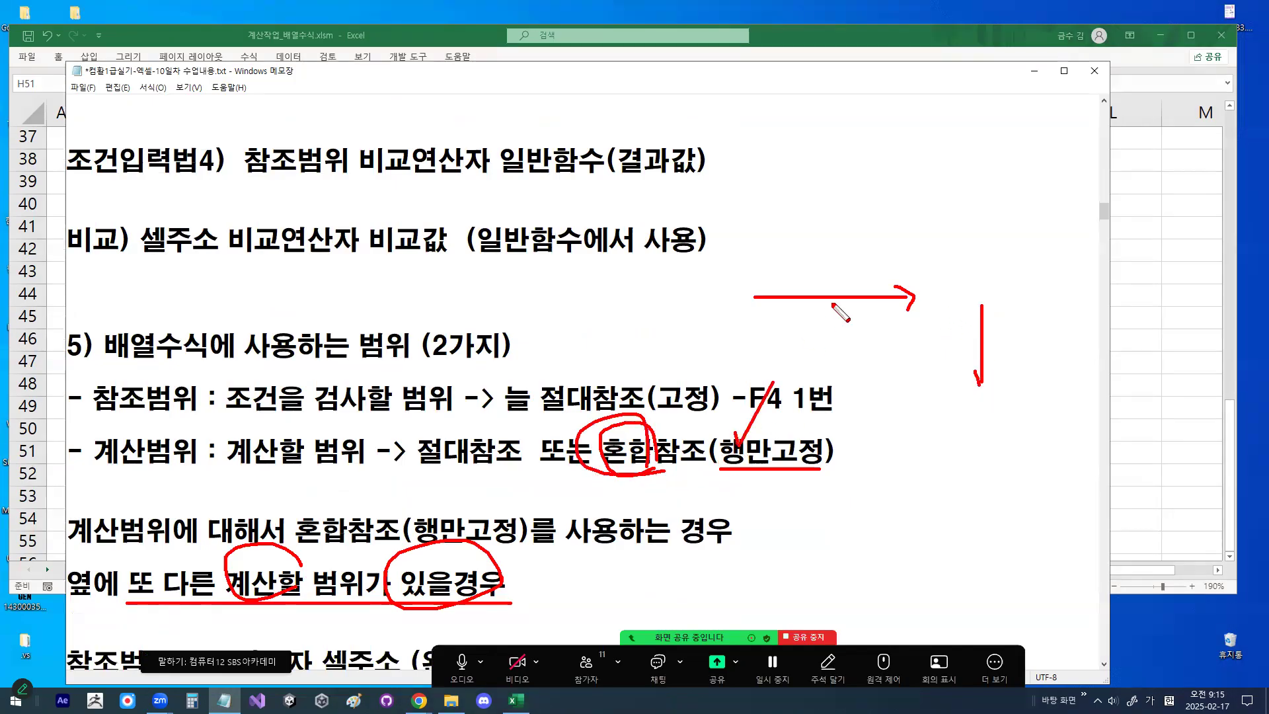
{"action": "left_click_drag", "start_coordinate": [785, 451], "coordinate": [780, 461]}
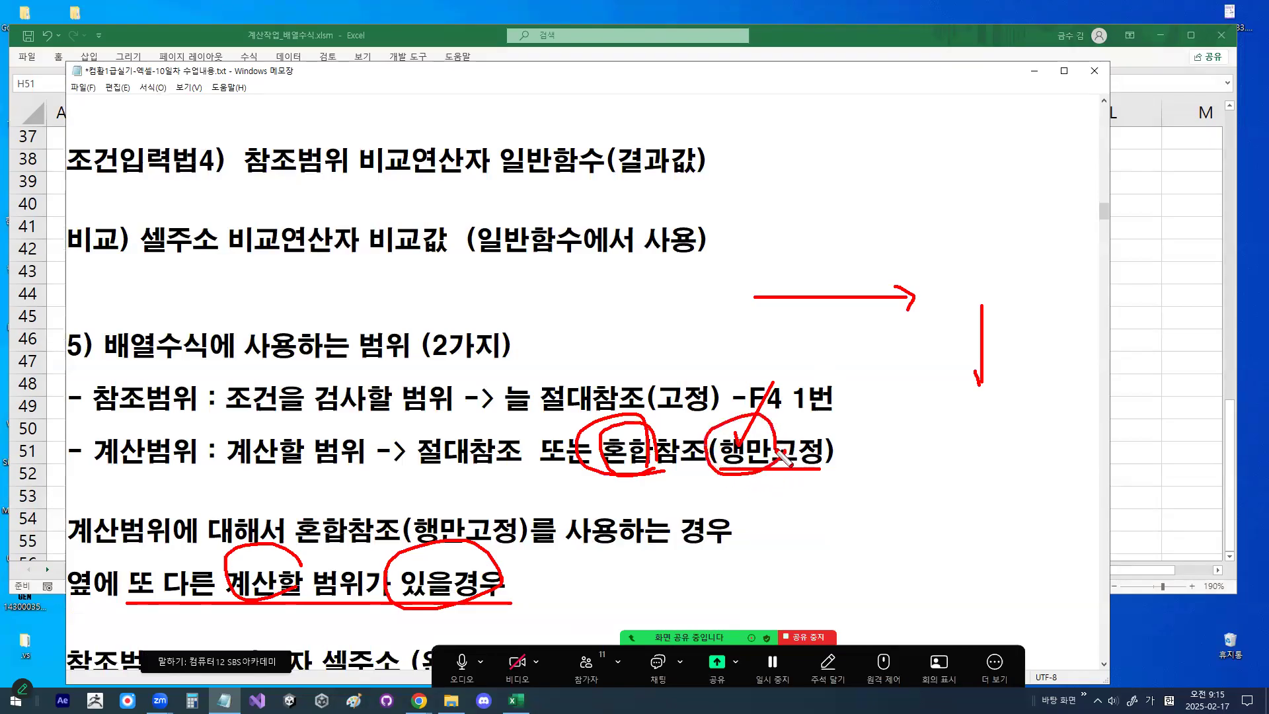
{"action": "key", "text": "Escape"}
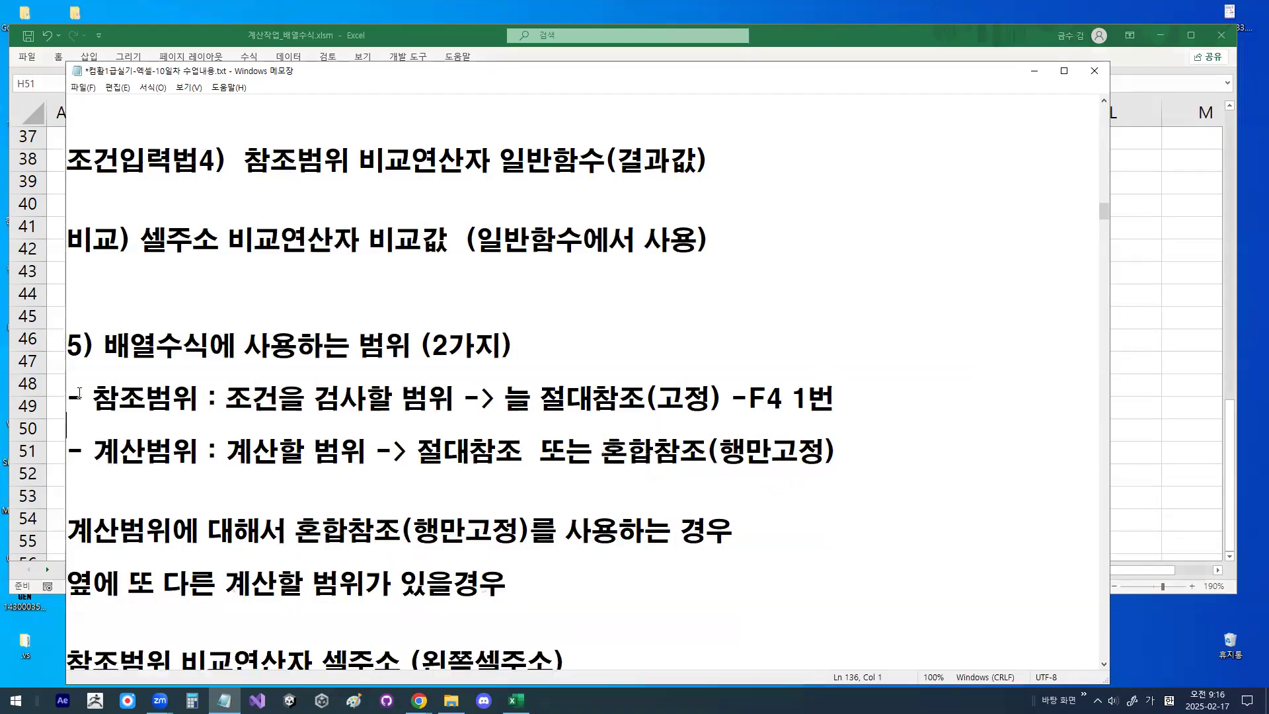
- Highlight 참조범위, 계산범위 and the 절대참조 wording in section 5 once more as a recap
{"action": "left_click_drag", "start_coordinate": [86, 397], "coordinate": [202, 397]}
{"action": "left_click_drag", "start_coordinate": [96, 453], "coordinate": [198, 449]}
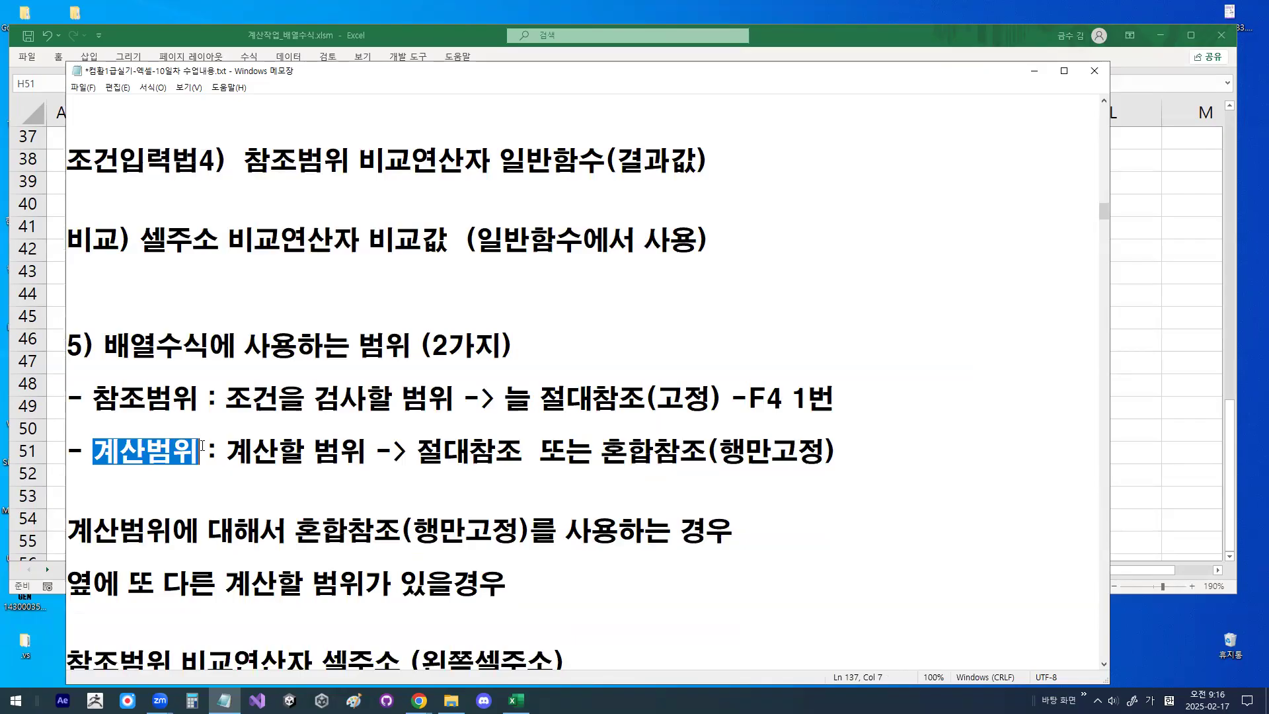
{"action": "left_click_drag", "start_coordinate": [541, 398], "coordinate": [684, 400]}
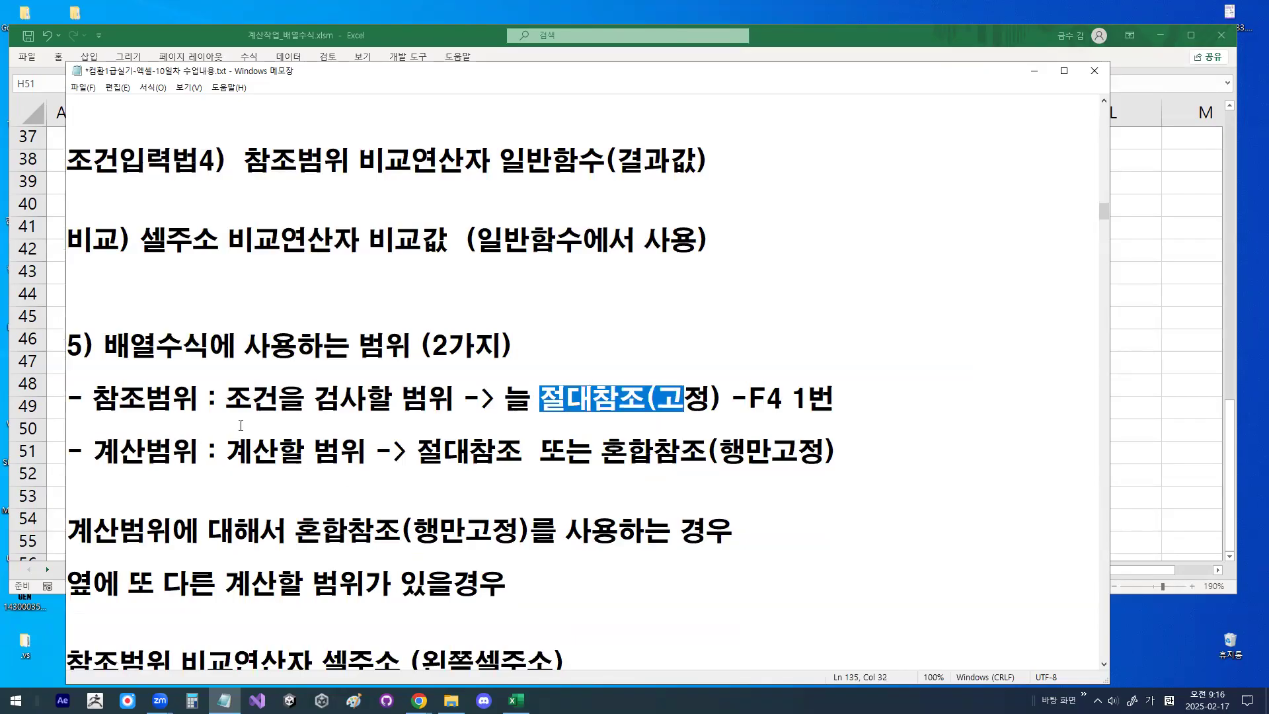
- Go on to section 6 and highlight ~별, followed by the whole 배열수식에서 조건의 힌트 : ~별 heading
{"action": "scroll", "coordinate": [240, 426], "scroll_direction": "down", "scroll_amount": 2}
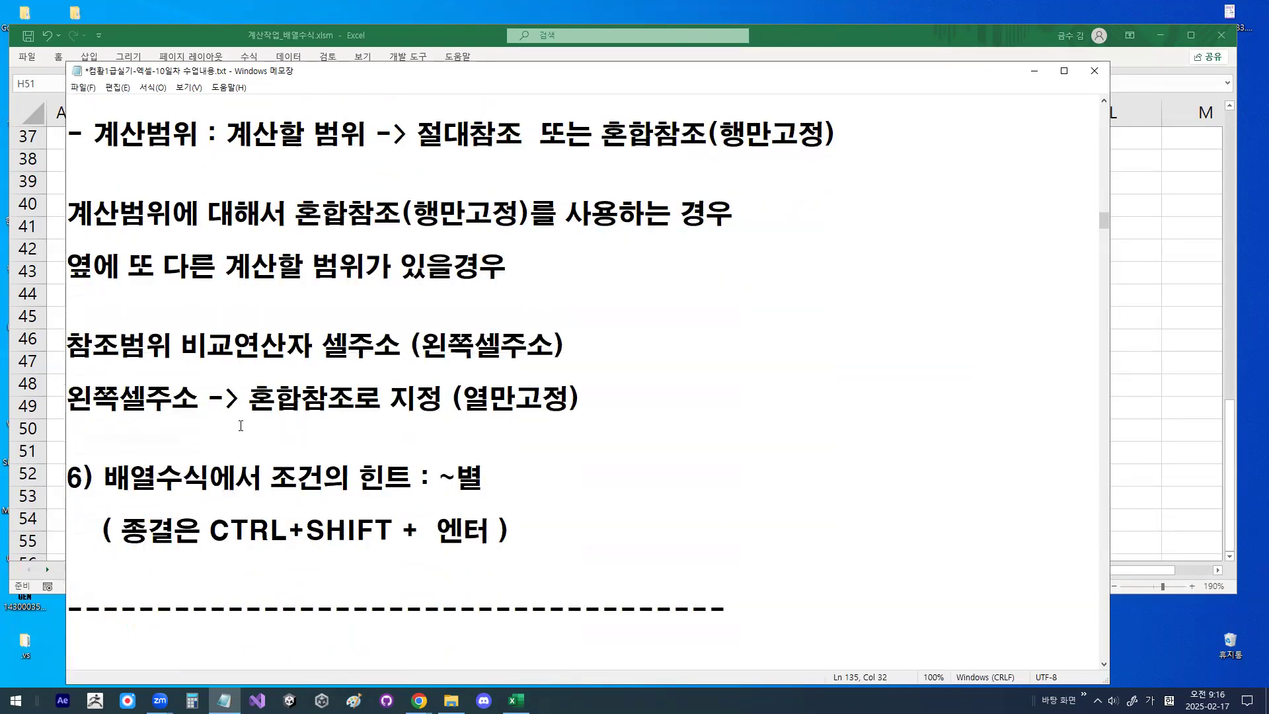
{"action": "left_click_drag", "start_coordinate": [281, 485], "coordinate": [487, 475]}
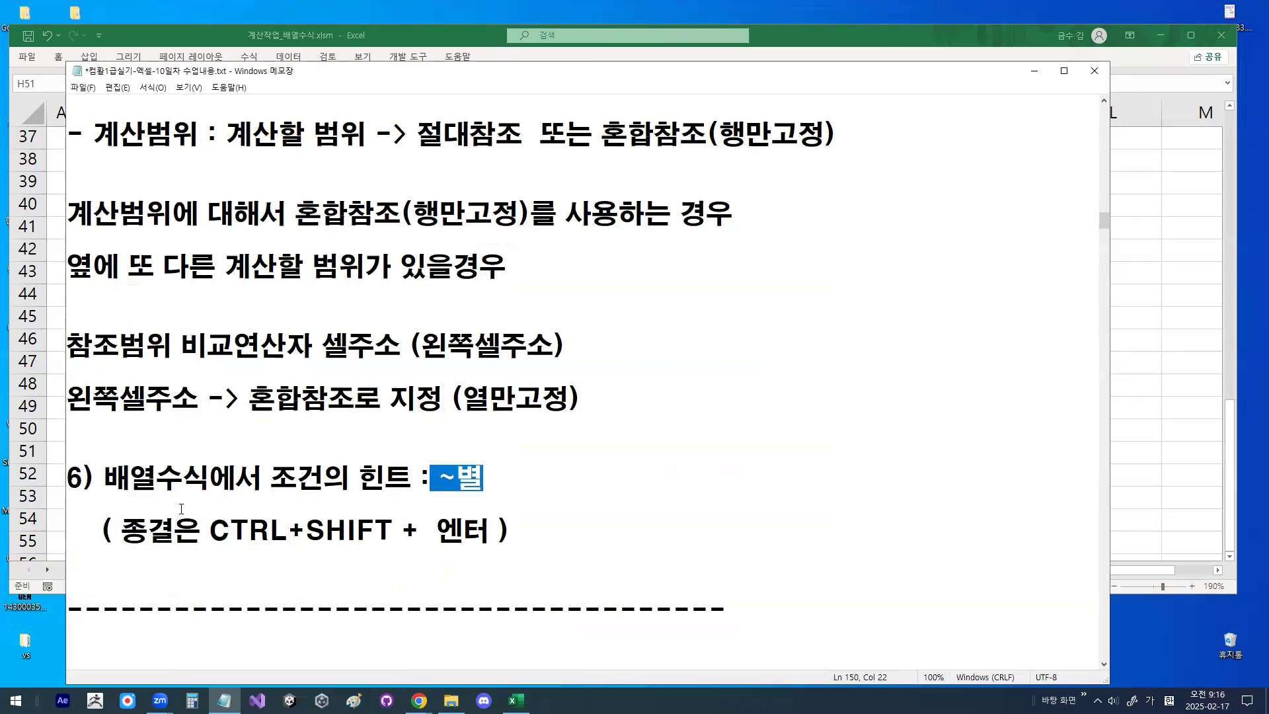
{"action": "left_click_drag", "start_coordinate": [110, 478], "coordinate": [544, 477]}
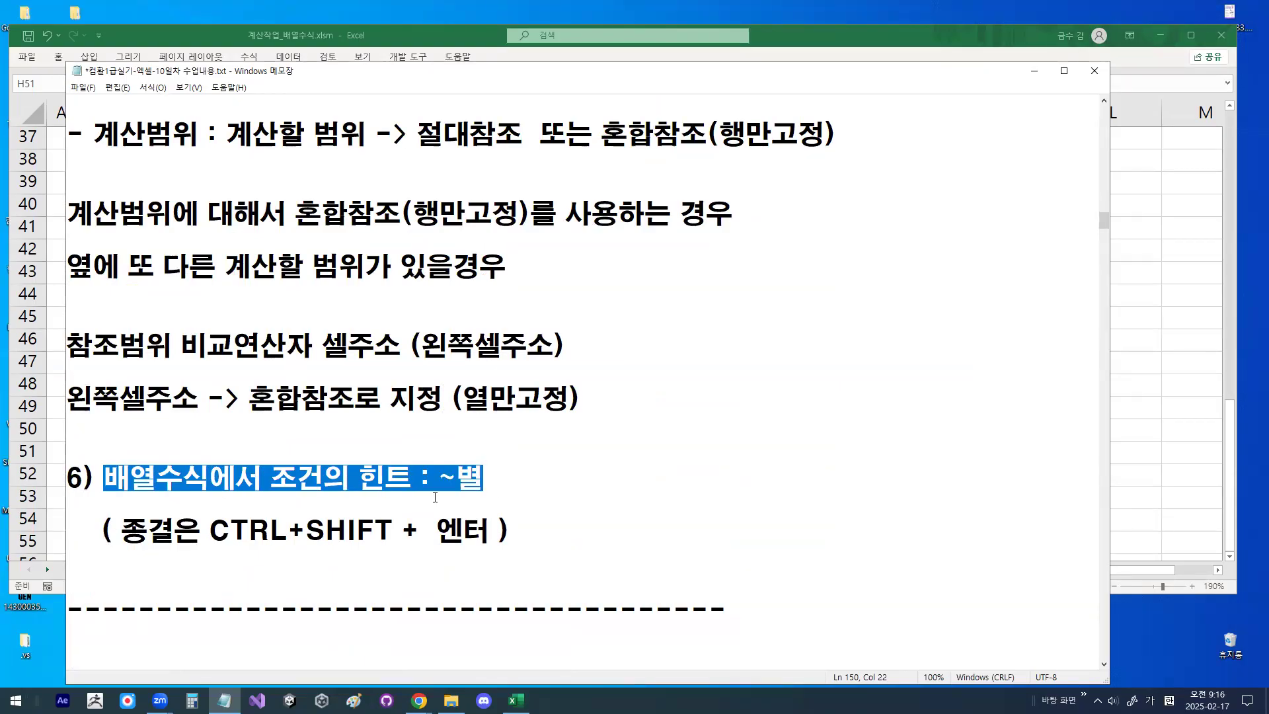
- Highlight CTRL+SHIFT, 엔터, and the full CTRL+SHIFT + 엔터 combination on the 종결은 line, and clear the selection
{"action": "left_click_drag", "start_coordinate": [212, 531], "coordinate": [386, 531]}
{"action": "left_click_drag", "start_coordinate": [429, 531], "coordinate": [496, 528]}
{"action": "left_click_drag", "start_coordinate": [209, 530], "coordinate": [490, 531]}
{"action": "left_click", "coordinate": [487, 533]}
{"action": "left_click_drag", "start_coordinate": [210, 533], "coordinate": [497, 533]}
{"action": "left_click", "coordinate": [523, 532]}
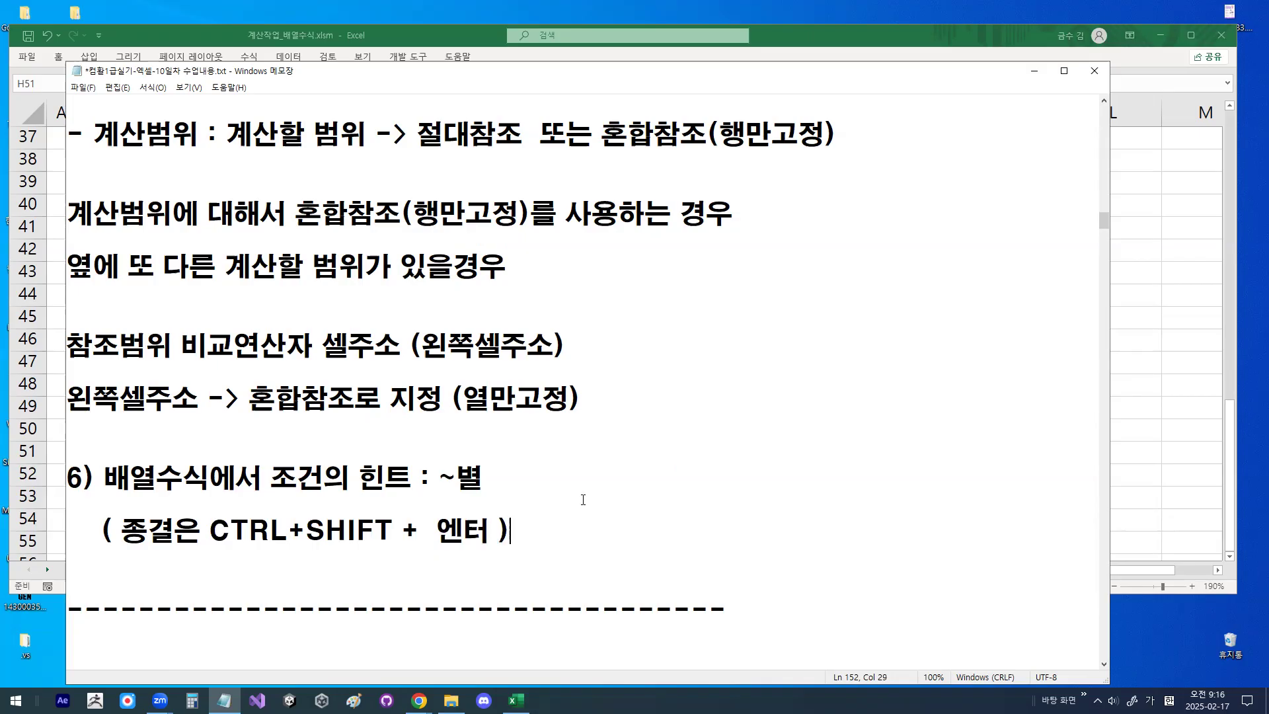
- Return to the condition-entry notes, highlight the 조건입력법3 definition, and clear the selection
{"action": "scroll", "coordinate": [351, 225], "scroll_direction": "up", "scroll_amount": 9}
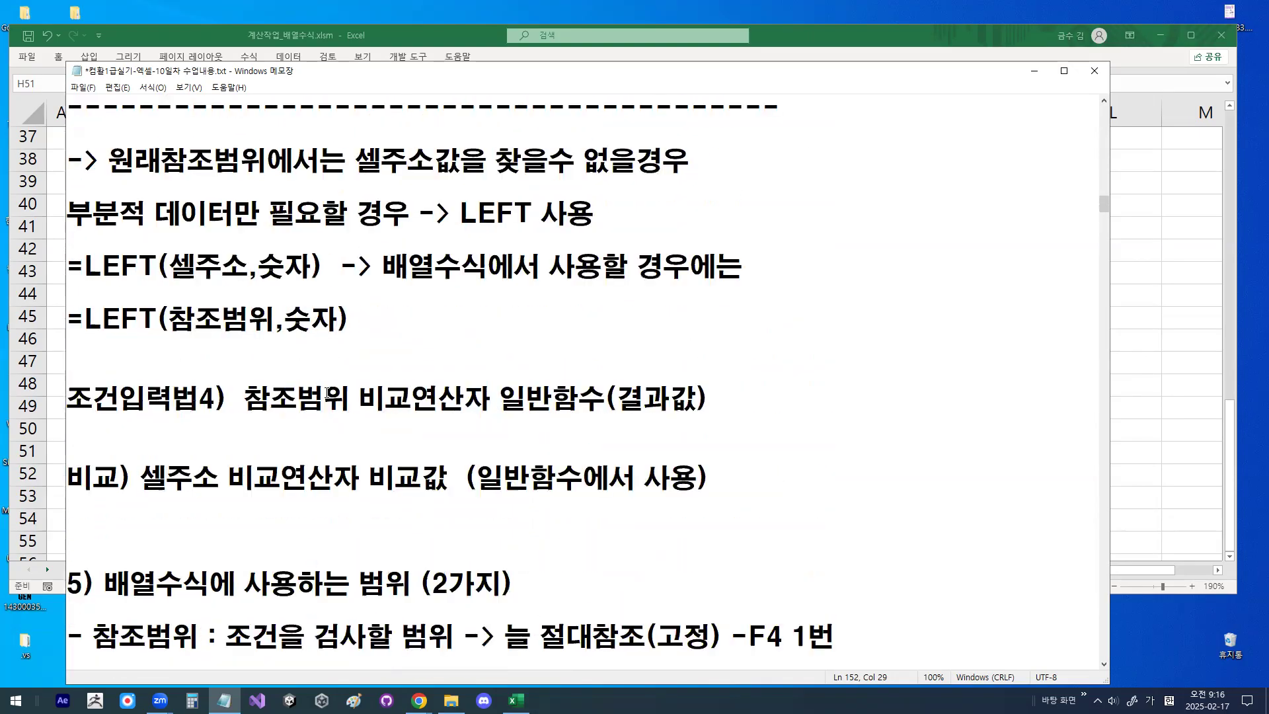
{"action": "left_click_drag", "start_coordinate": [496, 372], "coordinate": [383, 385]}
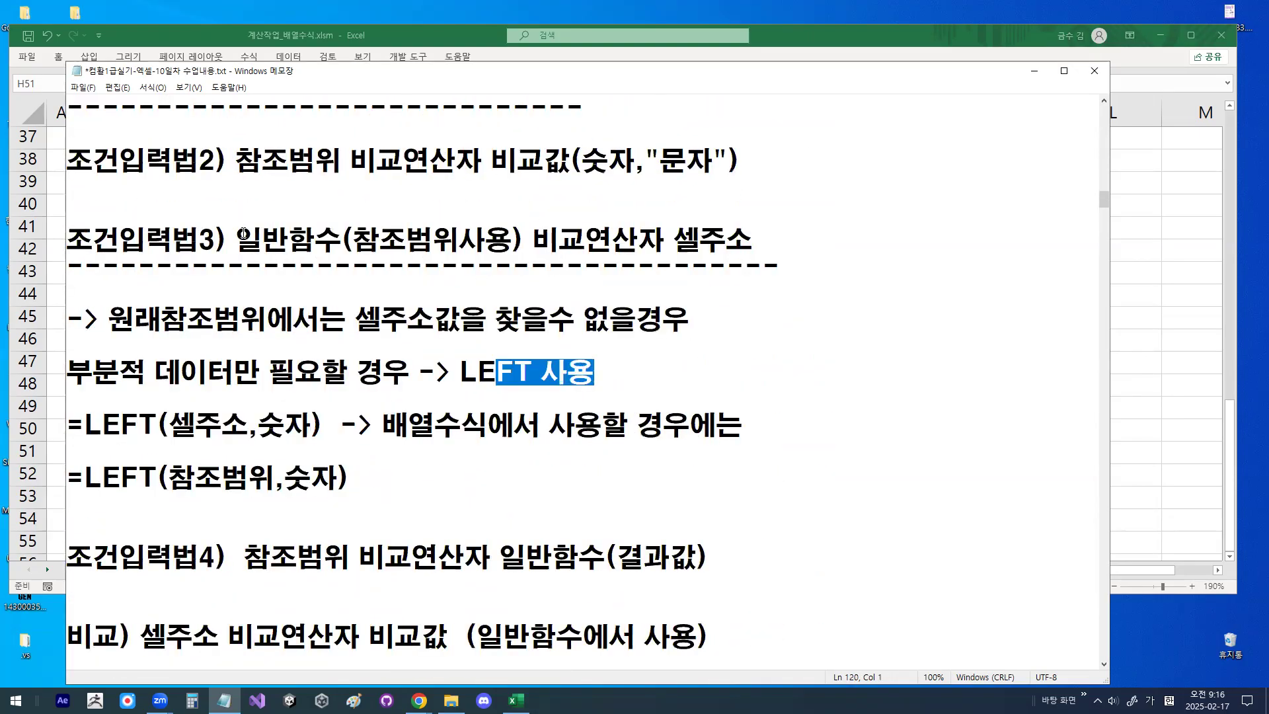
{"action": "left_click_drag", "start_coordinate": [243, 233], "coordinate": [752, 239]}
{"action": "left_click", "coordinate": [697, 358]}
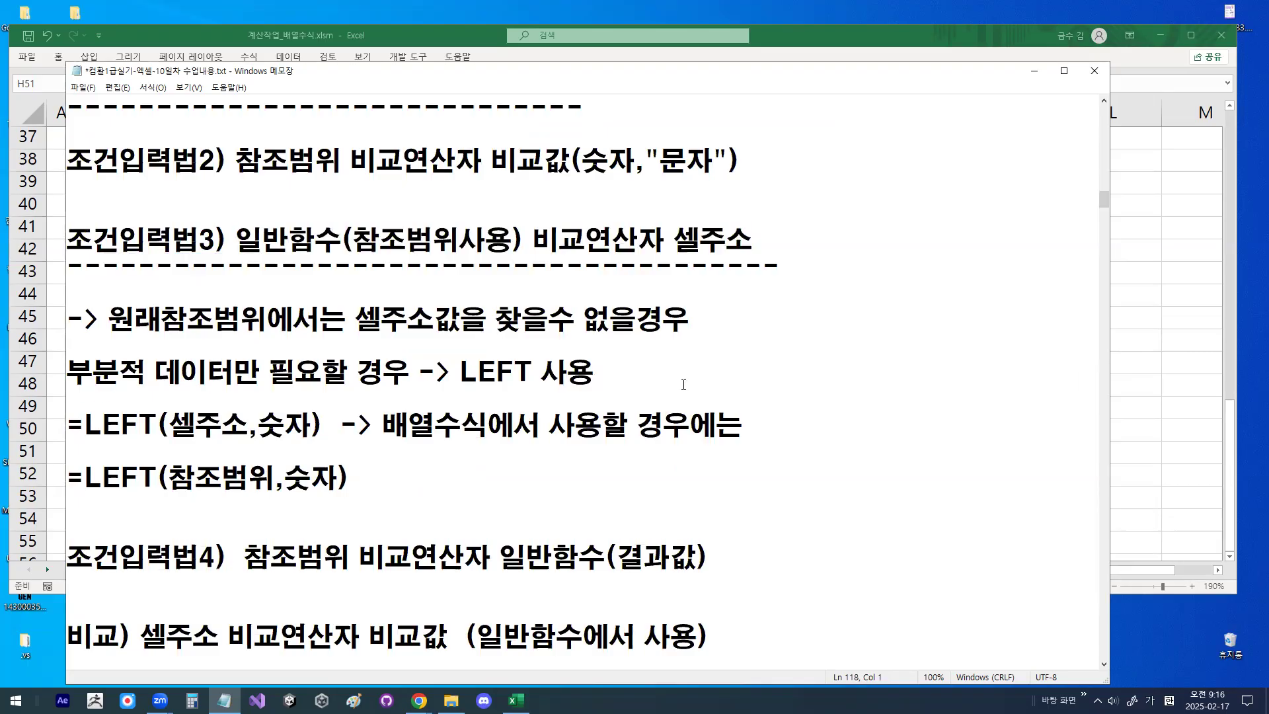
- Minimize the notes to show the Excel workbook and delete the contents of F45:H52 on the 배열수식1 sheet
{"action": "left_click", "coordinate": [1035, 74]}
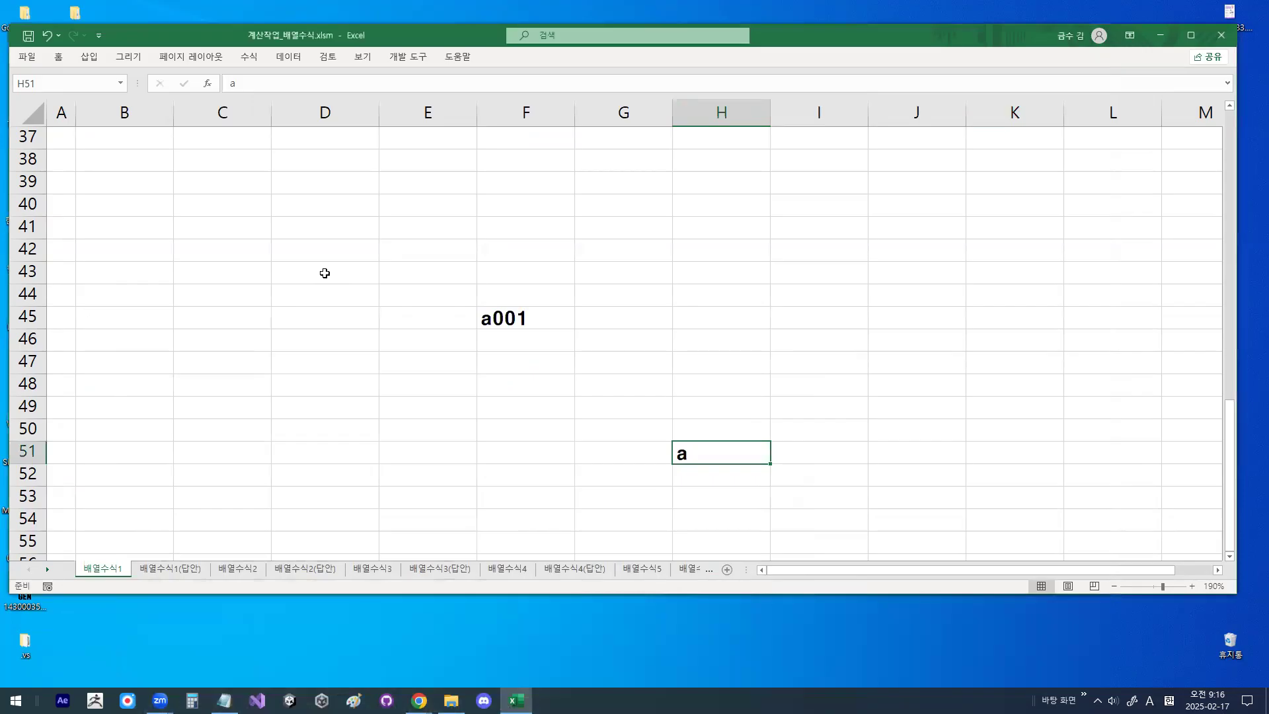
{"action": "left_click", "coordinate": [518, 315]}
{"action": "left_click_drag", "start_coordinate": [519, 315], "coordinate": [725, 470]}
{"action": "key", "text": "Delete"}
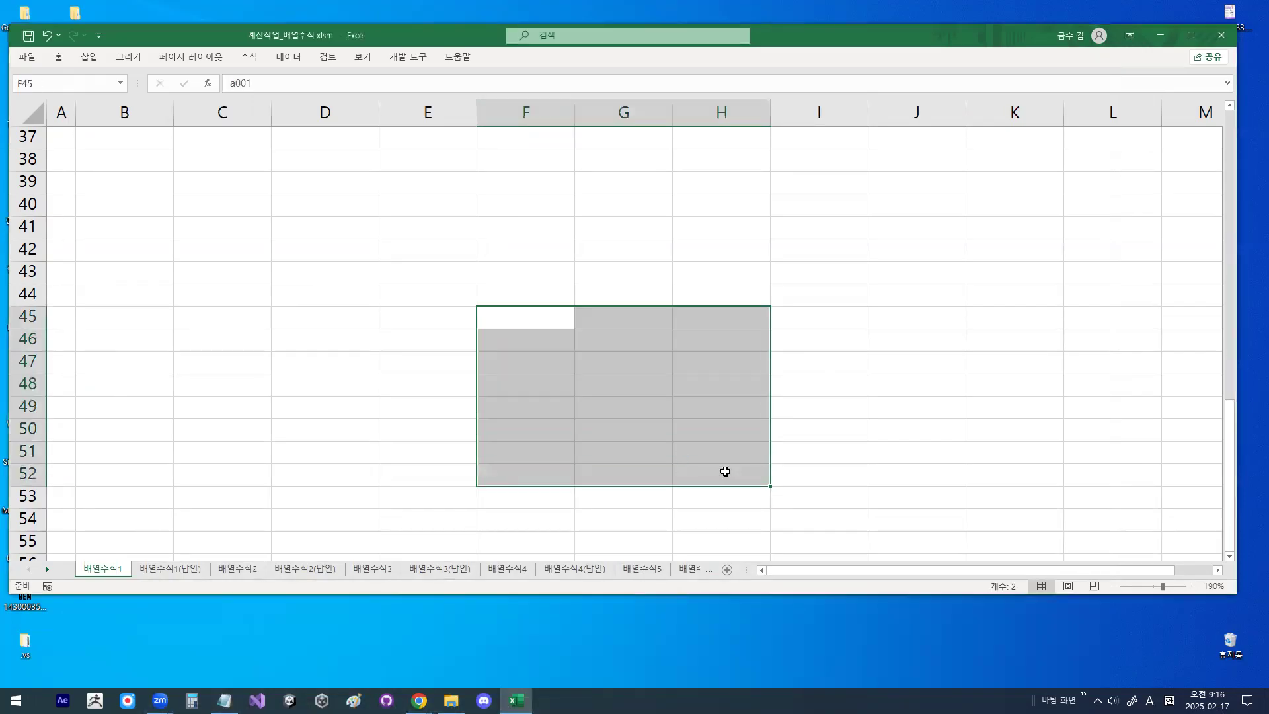
- Return to the tables at the start of the 배열수식1 sheet and widen the 소속 column (E) slightly
{"action": "scroll", "coordinate": [522, 420], "scroll_direction": "up", "scroll_amount": 5}
{"action": "scroll", "coordinate": [525, 405], "scroll_direction": "up", "scroll_amount": 7}
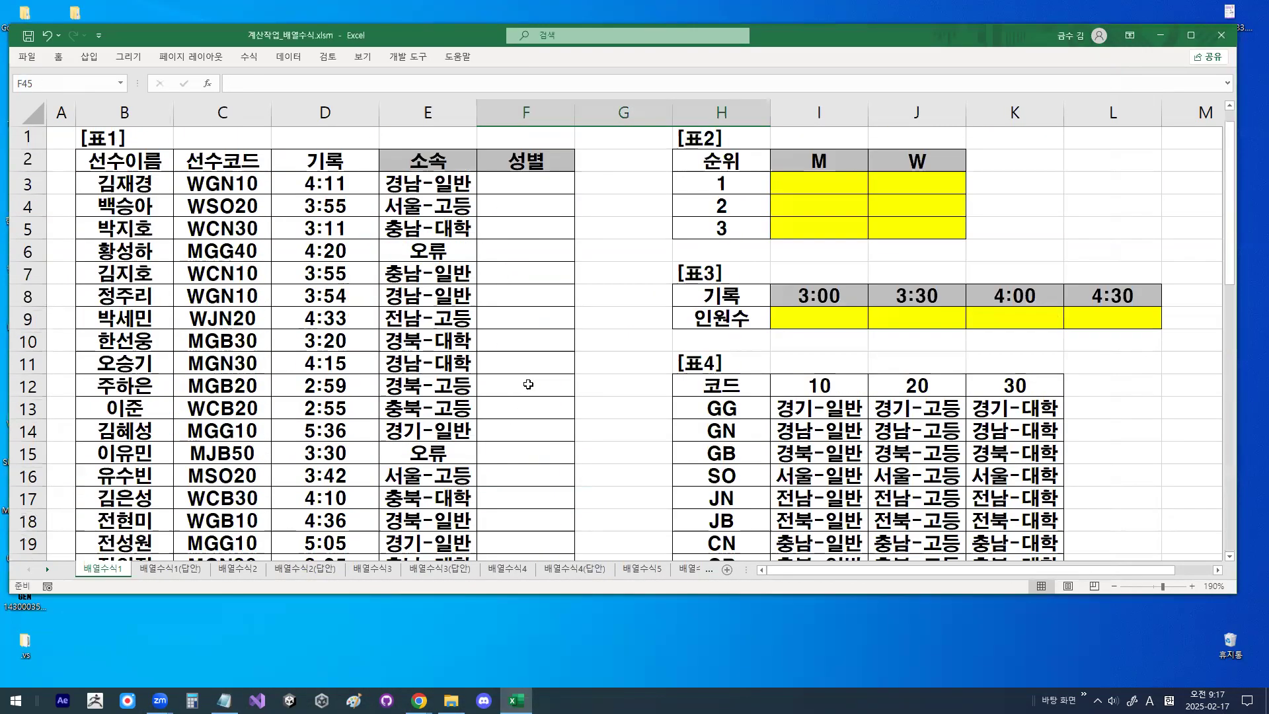
{"action": "left_click_drag", "start_coordinate": [476, 114], "coordinate": [492, 113]}
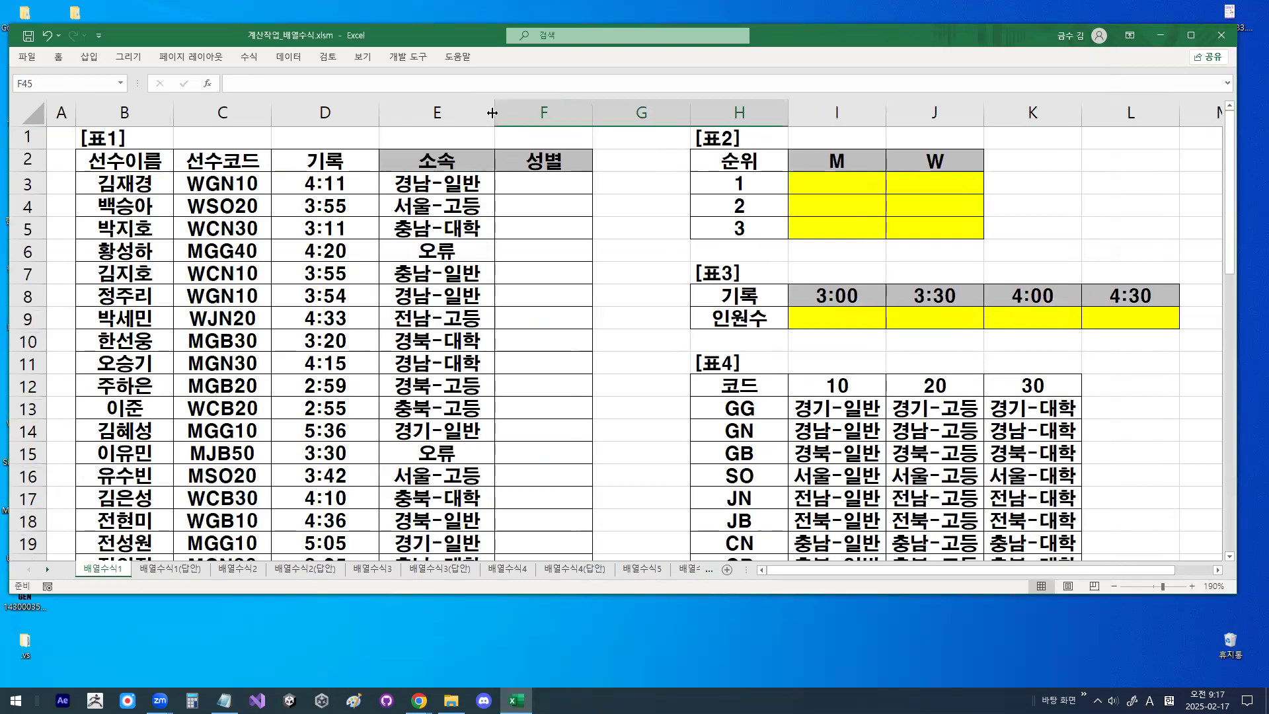
- Mark up player code C5 and the first result cell of 표2 with the screen pen, clearing each mark
{"action": "left_click", "coordinate": [187, 231]}
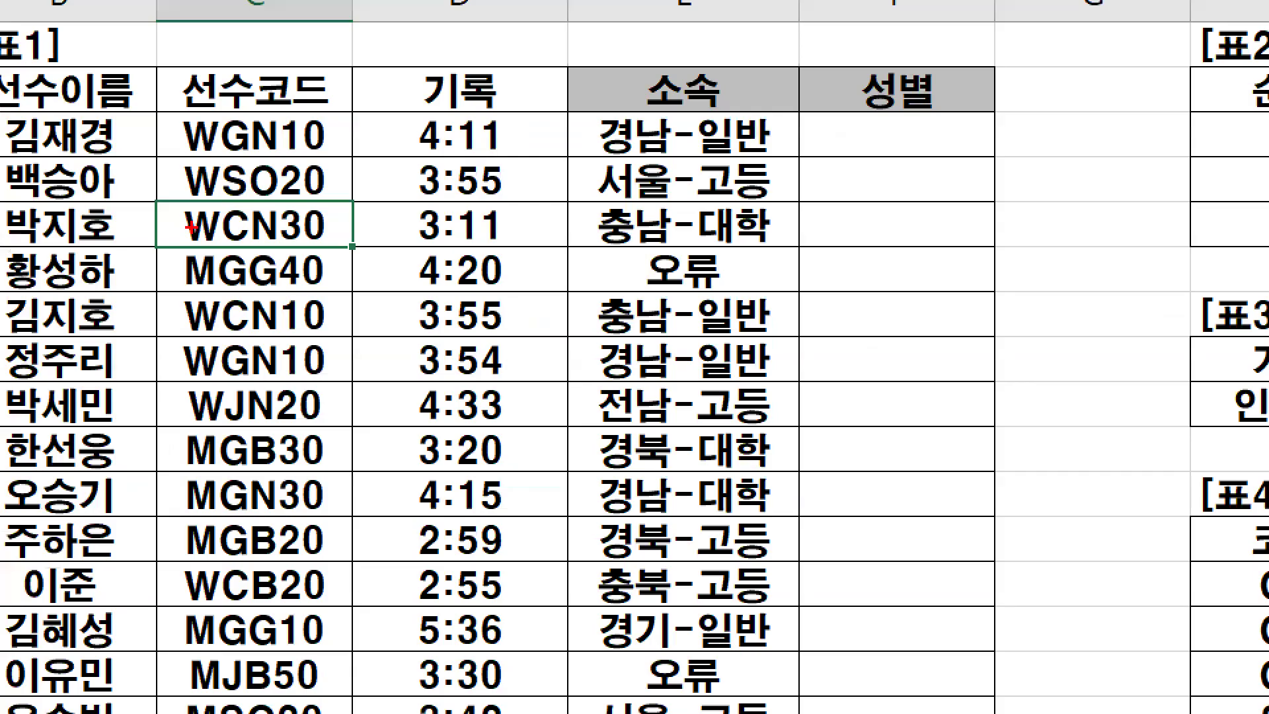
{"action": "left_click_drag", "start_coordinate": [770, 338], "coordinate": [660, 384]}
{"action": "key", "text": "Escape"}
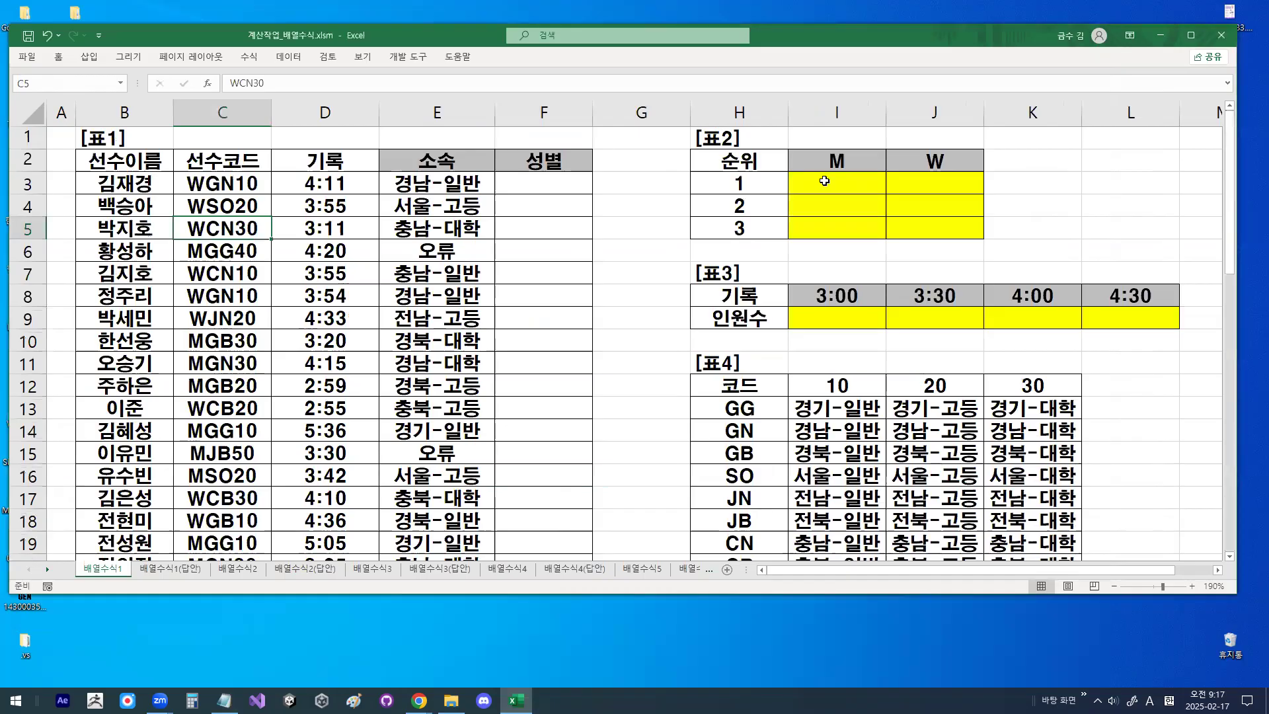
{"action": "left_click", "coordinate": [824, 181]}
{"action": "mouse_move", "coordinate": [984, 210]}
{"action": "left_mouse_down"}
{"action": "mouse_move", "coordinate": [835, 230]}
{"action": "mouse_move", "coordinate": [948, 193]}
{"action": "left_mouse_up"}
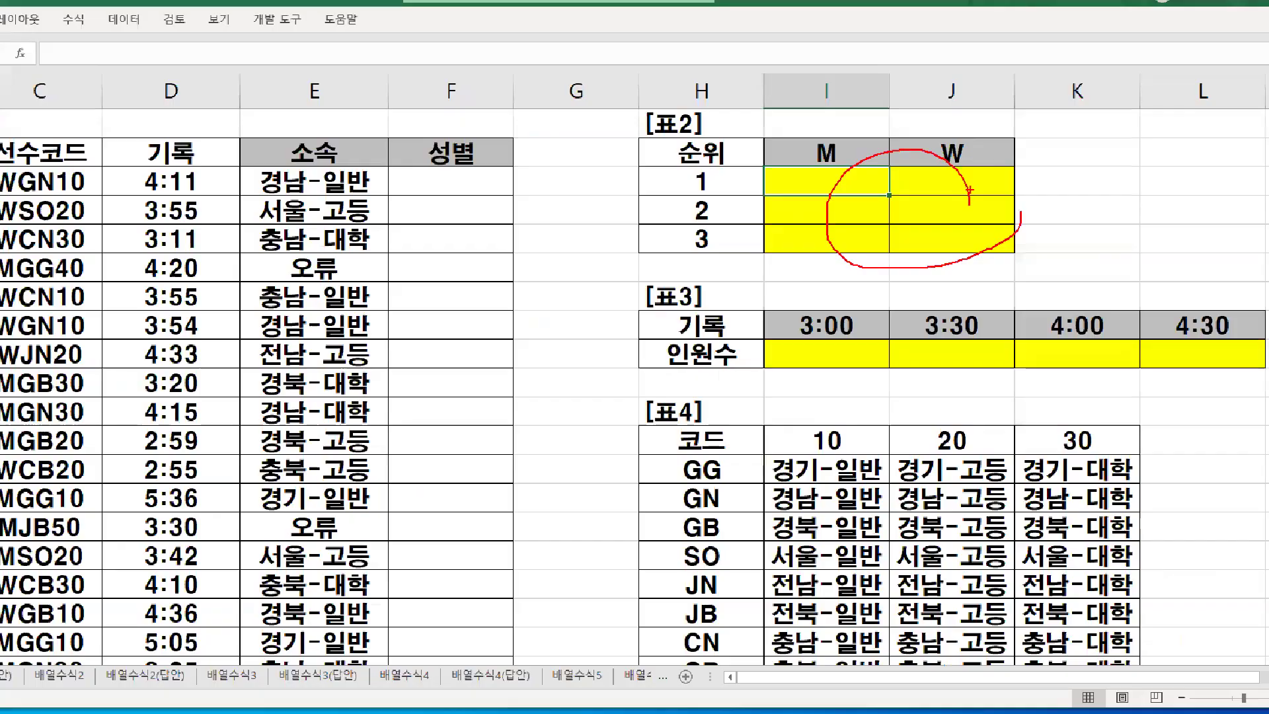
{"action": "key", "text": "Escape"}
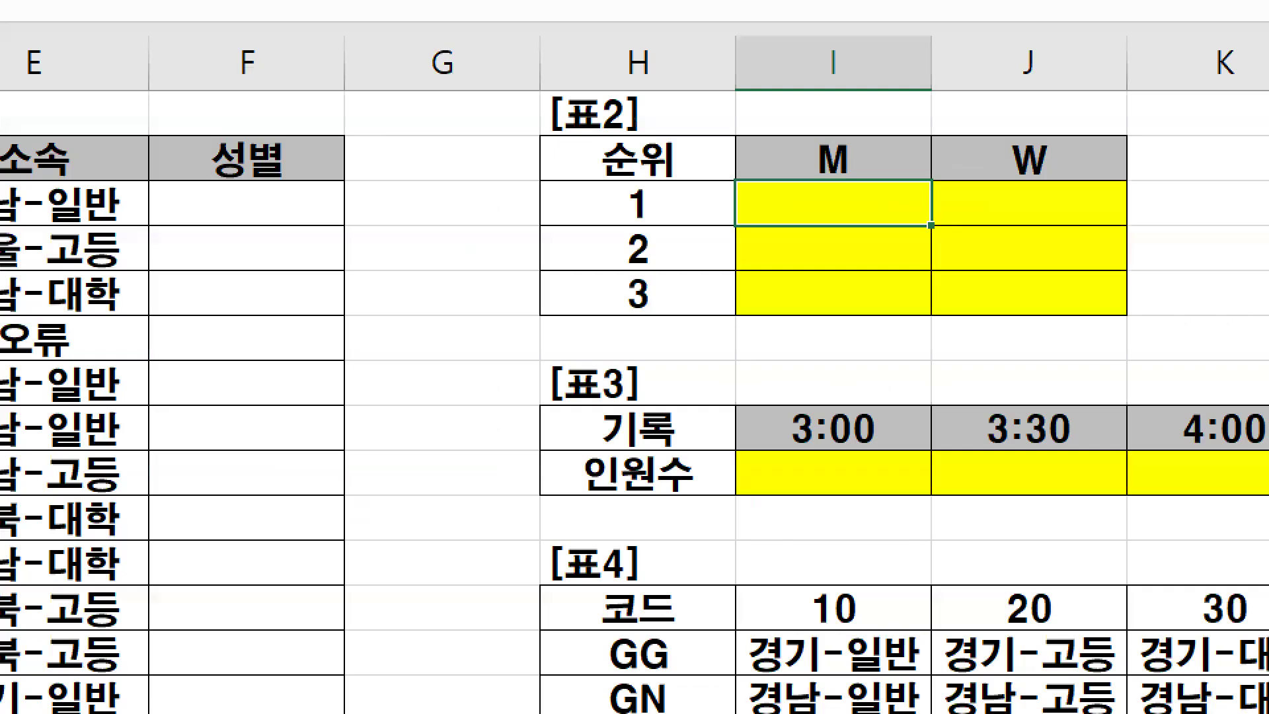
- Circle the M and W headers of 표2, select the M header cell, and mark it up again
{"action": "mouse_move", "coordinate": [851, 154]}
{"action": "left_mouse_down"}
{"action": "mouse_move", "coordinate": [849, 166]}
{"action": "mouse_move", "coordinate": [836, 151]}
{"action": "left_mouse_up"}
{"action": "mouse_move", "coordinate": [1057, 176]}
{"action": "left_mouse_down"}
{"action": "mouse_move", "coordinate": [1000, 173]}
{"action": "mouse_move", "coordinate": [1054, 154]}
{"action": "left_mouse_up"}
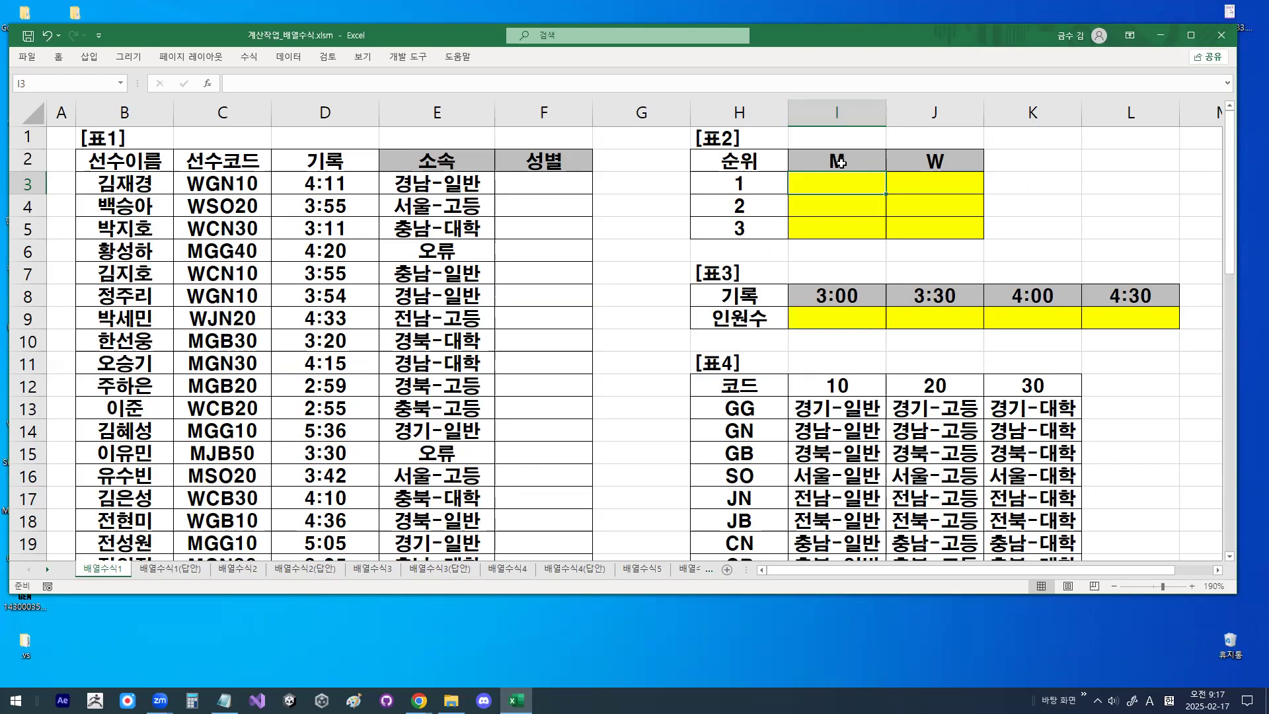
{"action": "left_click", "coordinate": [853, 162]}
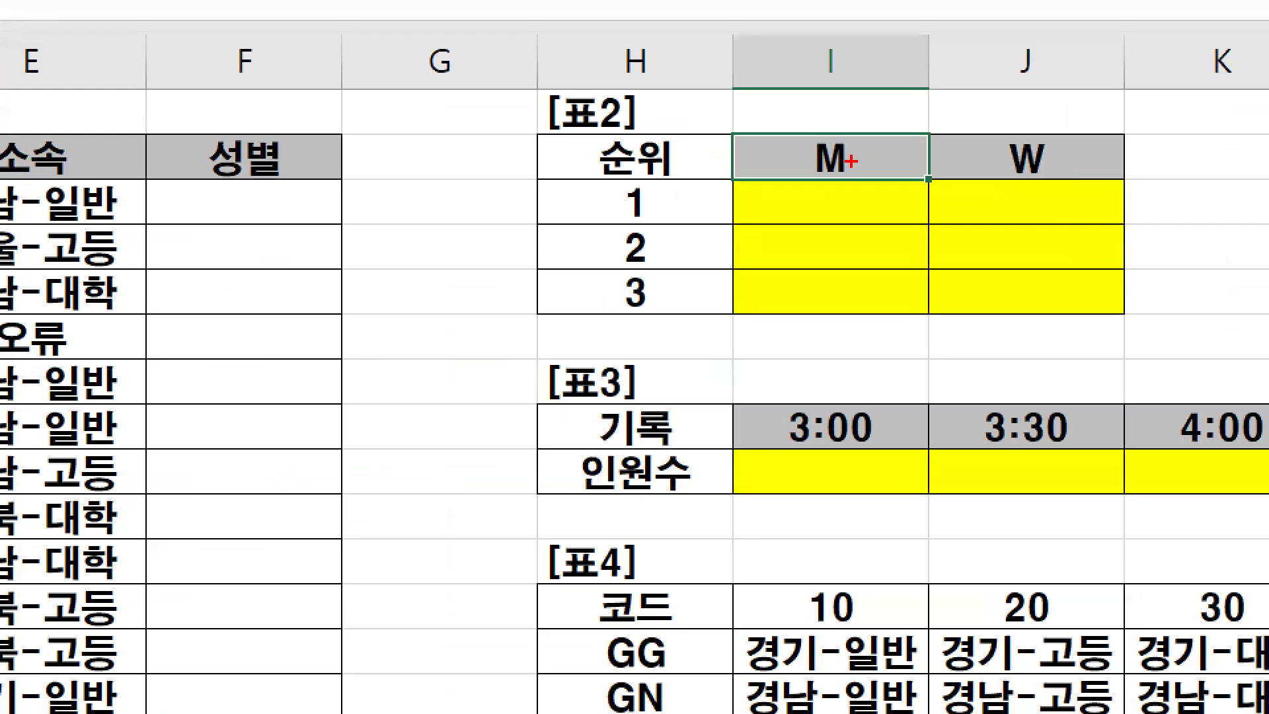
{"action": "left_click_drag", "start_coordinate": [808, 137], "coordinate": [859, 154]}
{"action": "left_click_drag", "start_coordinate": [833, 113], "coordinate": [916, 5]}
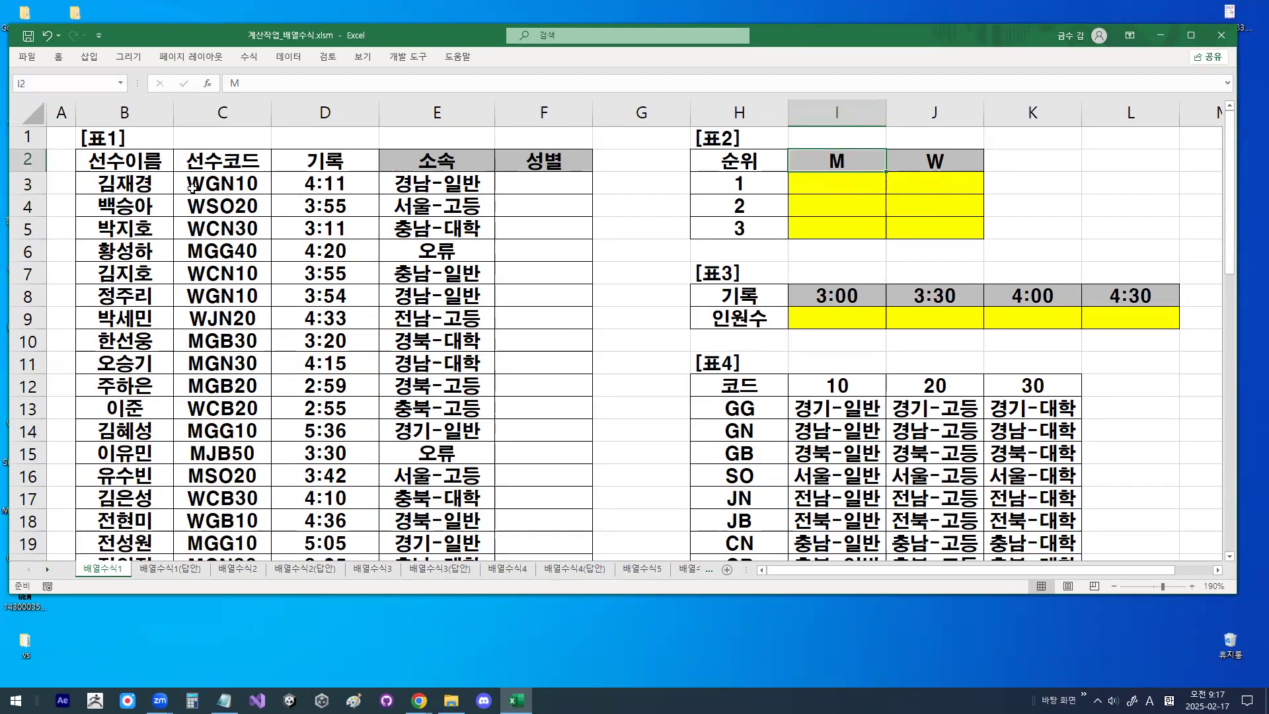
- Select C3, circle the 선수코드 header and the codes below it, and clear the drawing
{"action": "left_click", "coordinate": [192, 188]}
{"action": "mouse_move", "coordinate": [259, 287]}
{"action": "left_mouse_down"}
{"action": "mouse_move", "coordinate": [196, 325]}
{"action": "mouse_move", "coordinate": [271, 204]}
{"action": "left_mouse_up"}
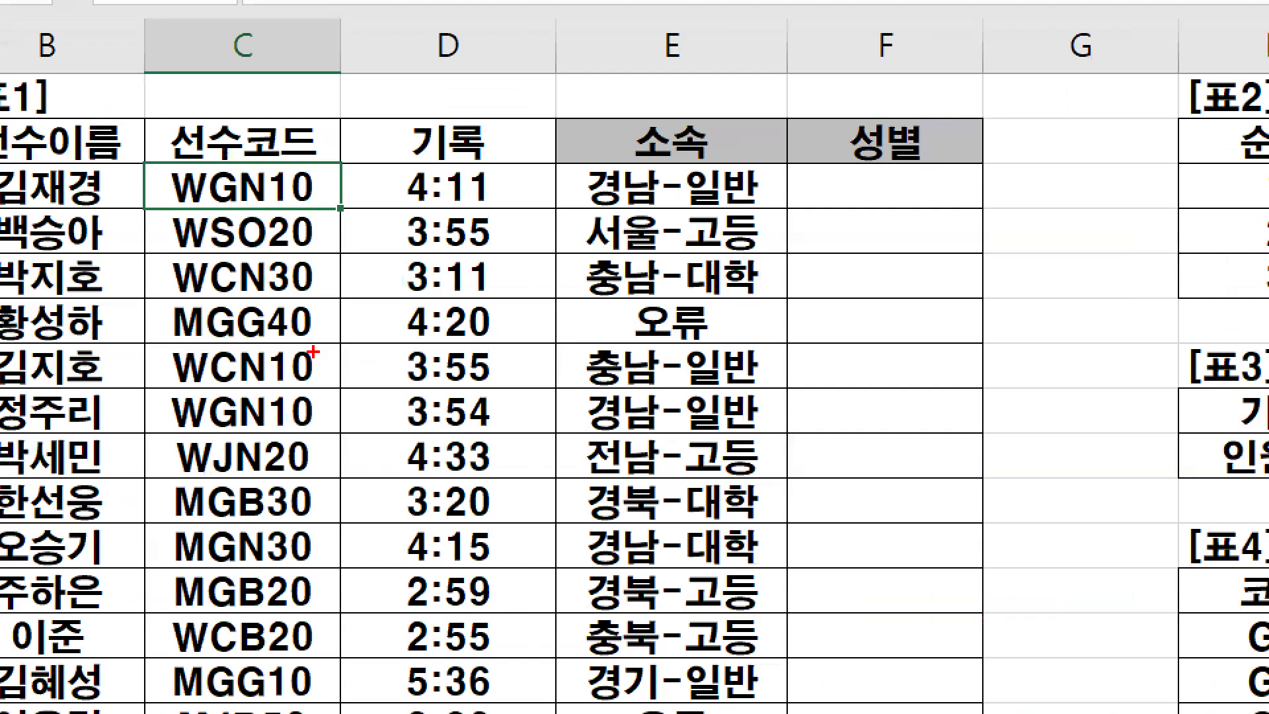
{"action": "left_click_drag", "start_coordinate": [339, 228], "coordinate": [343, 318]}
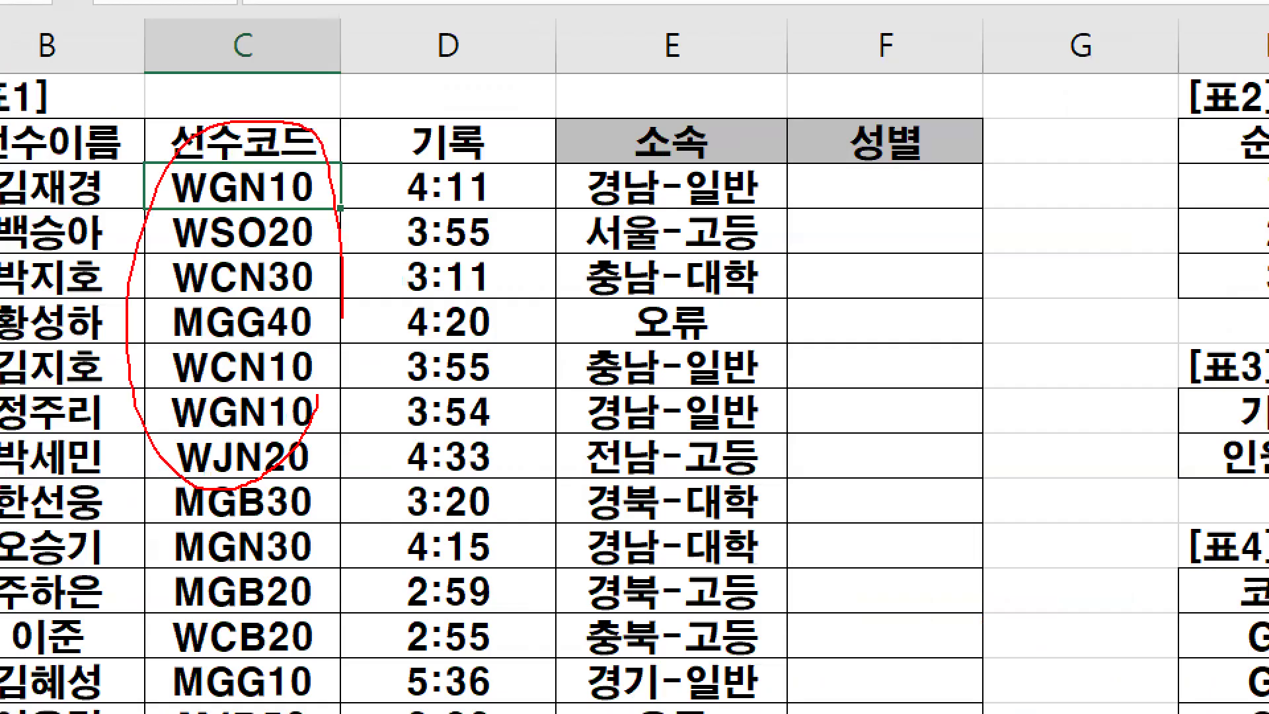
{"action": "key", "text": "Escape"}
- Select C3:C23, draw an equals sign and an arrow from the M header to 선수코드, and underline GN10 and SO20
{"action": "left_click_drag", "start_coordinate": [233, 181], "coordinate": [228, 522]}
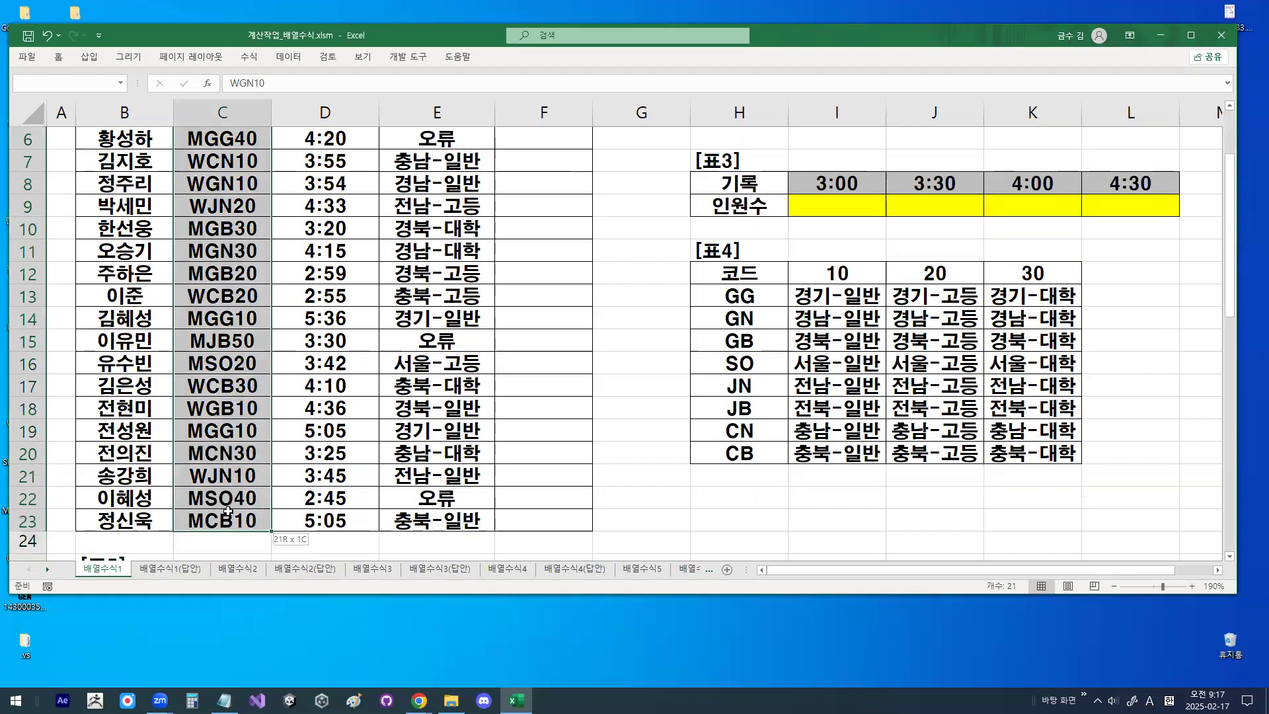
{"action": "scroll", "coordinate": [840, 175], "scroll_direction": "up", "scroll_amount": 2}
{"action": "key", "text": "ctrl+2"}
{"action": "mouse_move", "coordinate": [859, 167]}
{"action": "left_mouse_down"}
{"action": "mouse_move", "coordinate": [817, 165]}
{"action": "mouse_move", "coordinate": [846, 152]}
{"action": "left_mouse_up"}
{"action": "mouse_move", "coordinate": [608, 143]}
{"action": "left_mouse_down"}
{"action": "mouse_move", "coordinate": [634, 141]}
{"action": "mouse_move", "coordinate": [634, 154]}
{"action": "left_mouse_up"}
{"action": "mouse_move", "coordinate": [837, 147]}
{"action": "left_mouse_down"}
{"action": "mouse_move", "coordinate": [823, 122]}
{"action": "mouse_move", "coordinate": [549, 41]}
{"action": "mouse_move", "coordinate": [351, 98]}
{"action": "mouse_move", "coordinate": [267, 173]}
{"action": "mouse_move", "coordinate": [304, 179]}
{"action": "left_mouse_up"}
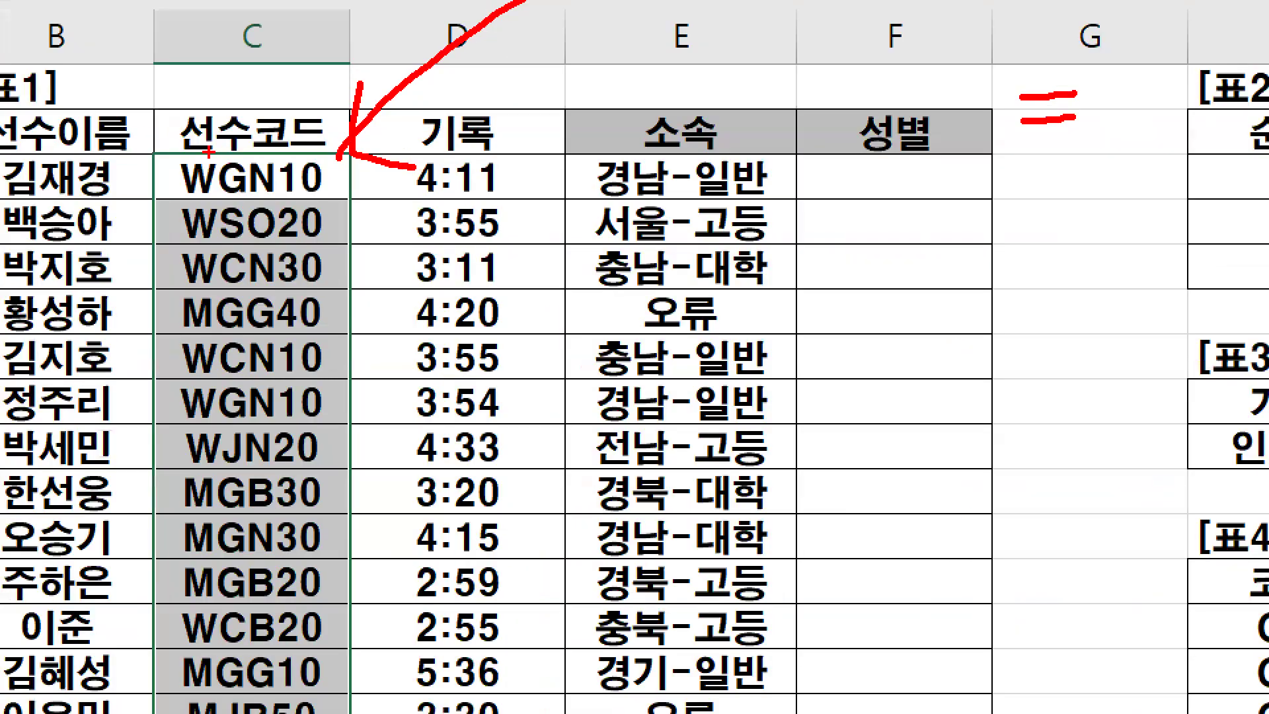
{"action": "left_click_drag", "start_coordinate": [225, 190], "coordinate": [327, 189]}
{"action": "left_click_drag", "start_coordinate": [233, 243], "coordinate": [341, 242]}
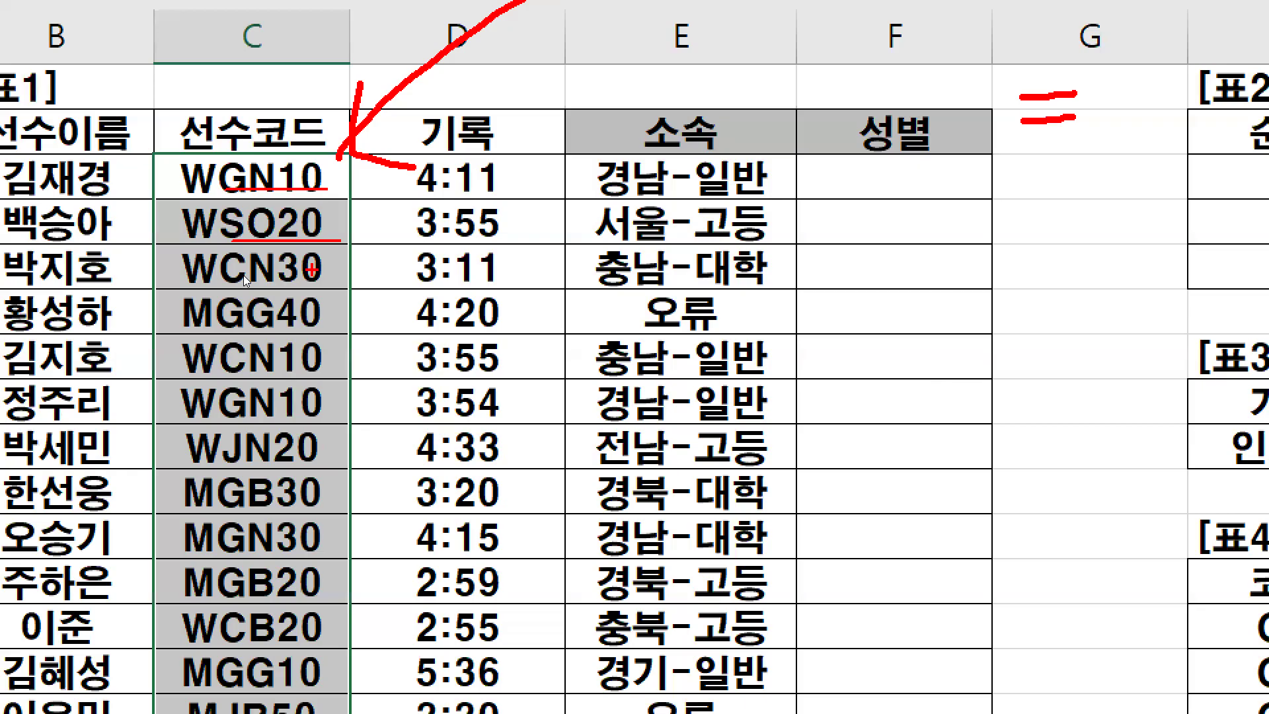
- Draw a box around the first letters of the codes in C3:C13, leave the drawing, and select D5
{"action": "right_click", "coordinate": [244, 275]}
{"action": "mouse_move", "coordinate": [293, 310]}
{"action": "left_click", "coordinate": [353, 345]}
{"action": "left_click_drag", "start_coordinate": [172, 156], "coordinate": [227, 651]}
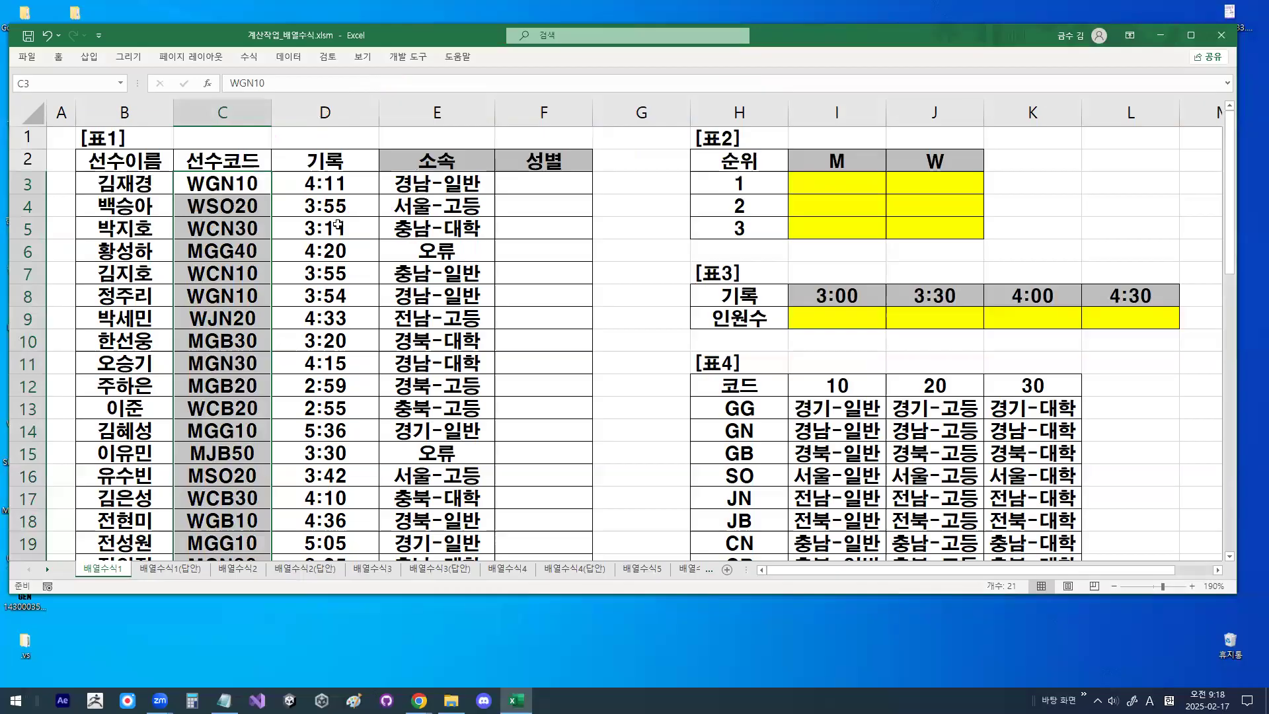
{"action": "left_click", "coordinate": [482, 257]}
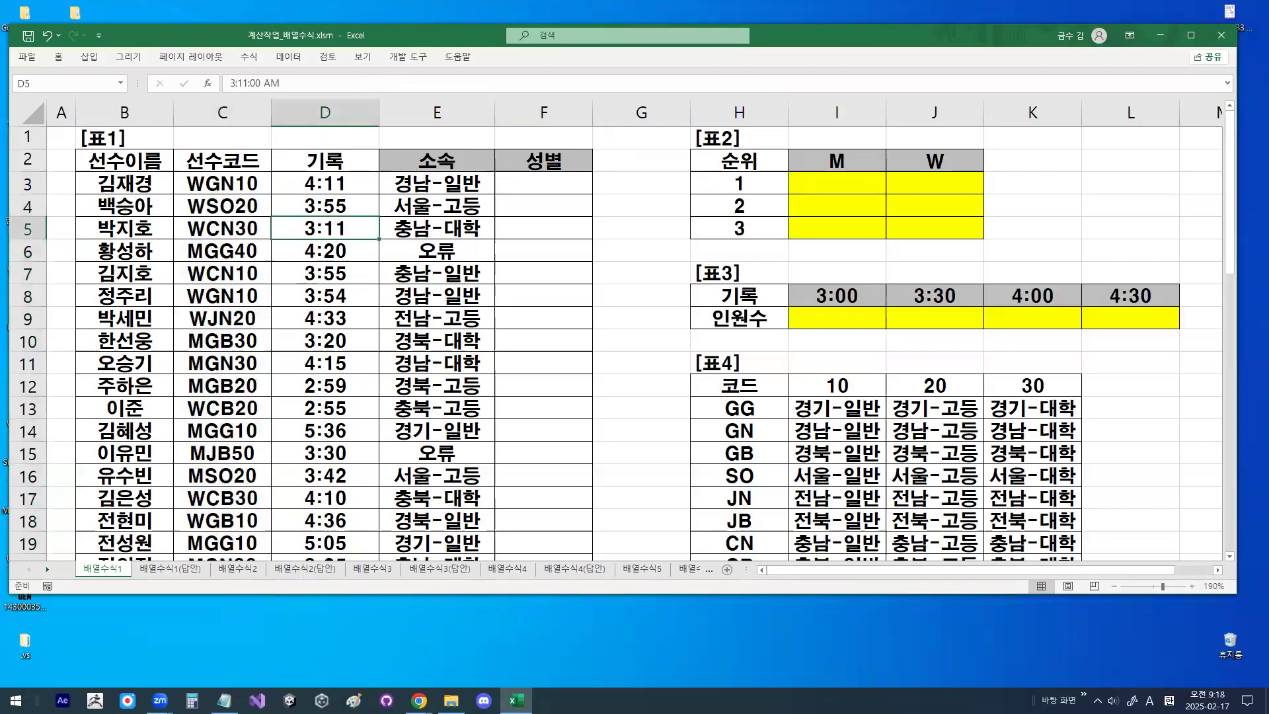
- Switch to the Notepad notes, highlight the LEFT line under 조건입력법3, and minimize the notes
{"action": "key", "text": "alt+Tab"}
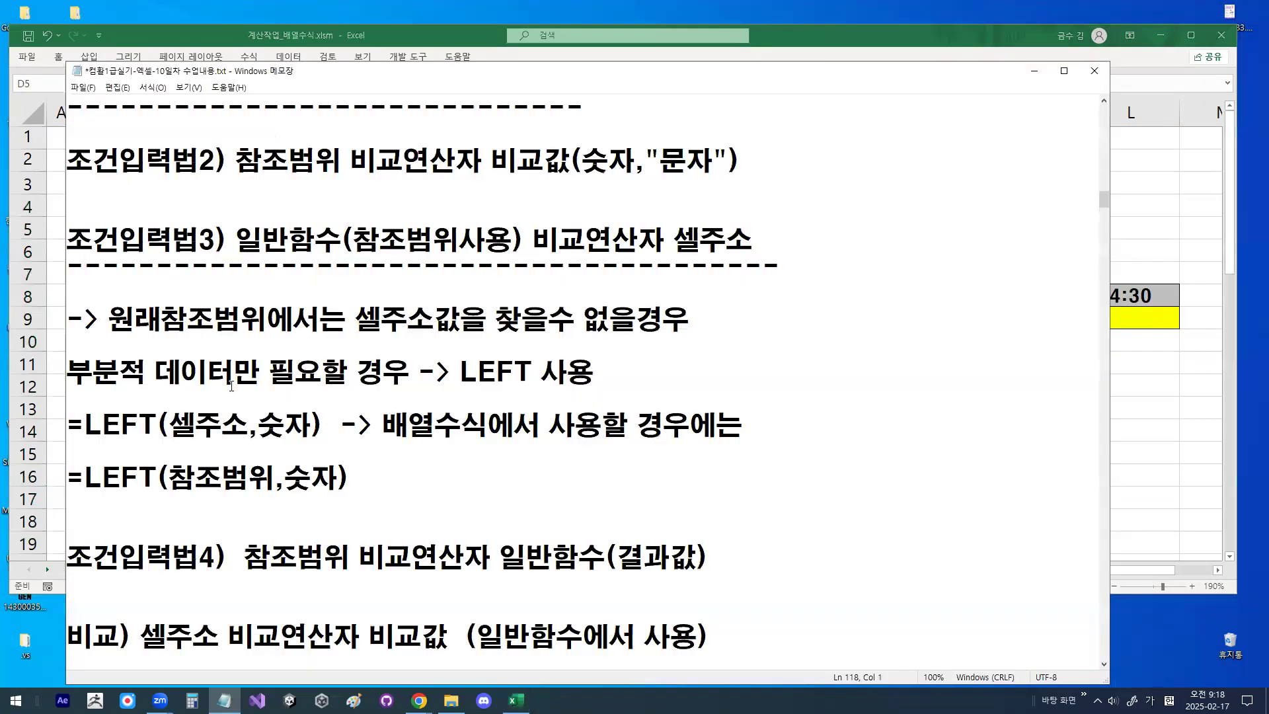
{"action": "scroll", "coordinate": [231, 386], "scroll_direction": "up", "scroll_amount": 1}
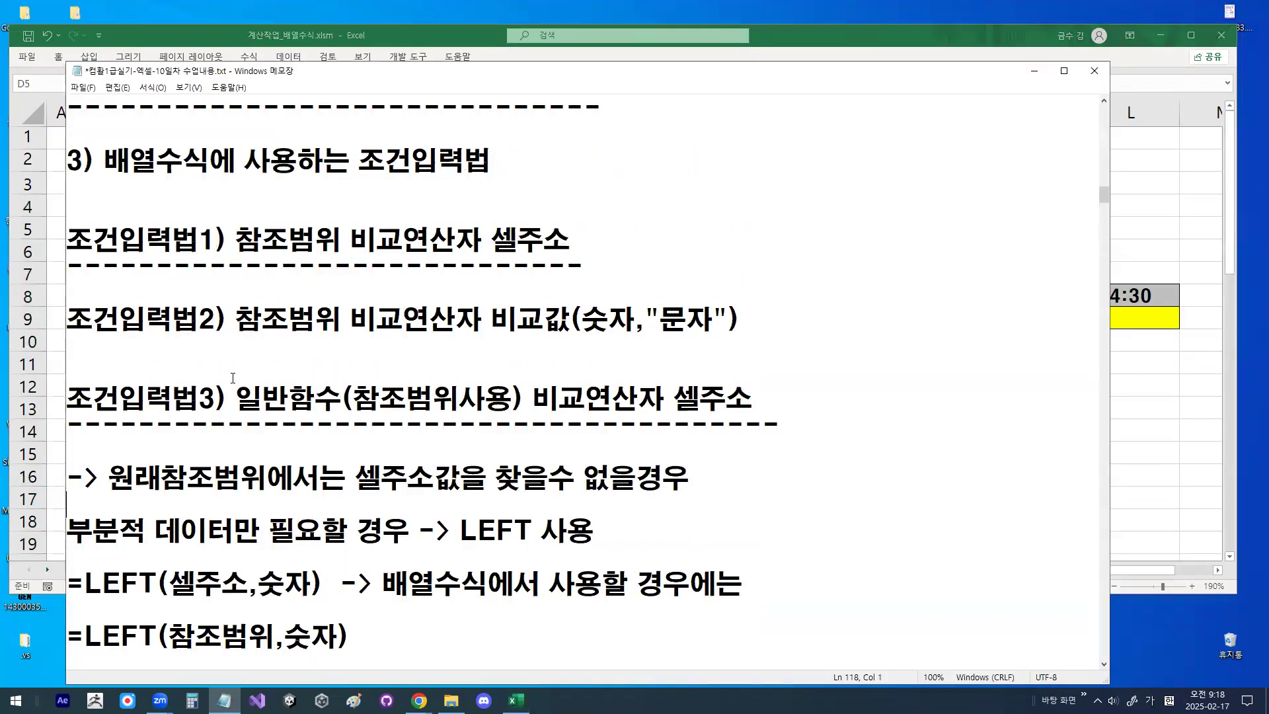
{"action": "scroll", "coordinate": [278, 445], "scroll_direction": "down", "scroll_amount": 1}
{"action": "left_click_drag", "start_coordinate": [235, 320], "coordinate": [342, 320]}
{"action": "left_click_drag", "start_coordinate": [80, 448], "coordinate": [598, 441]}
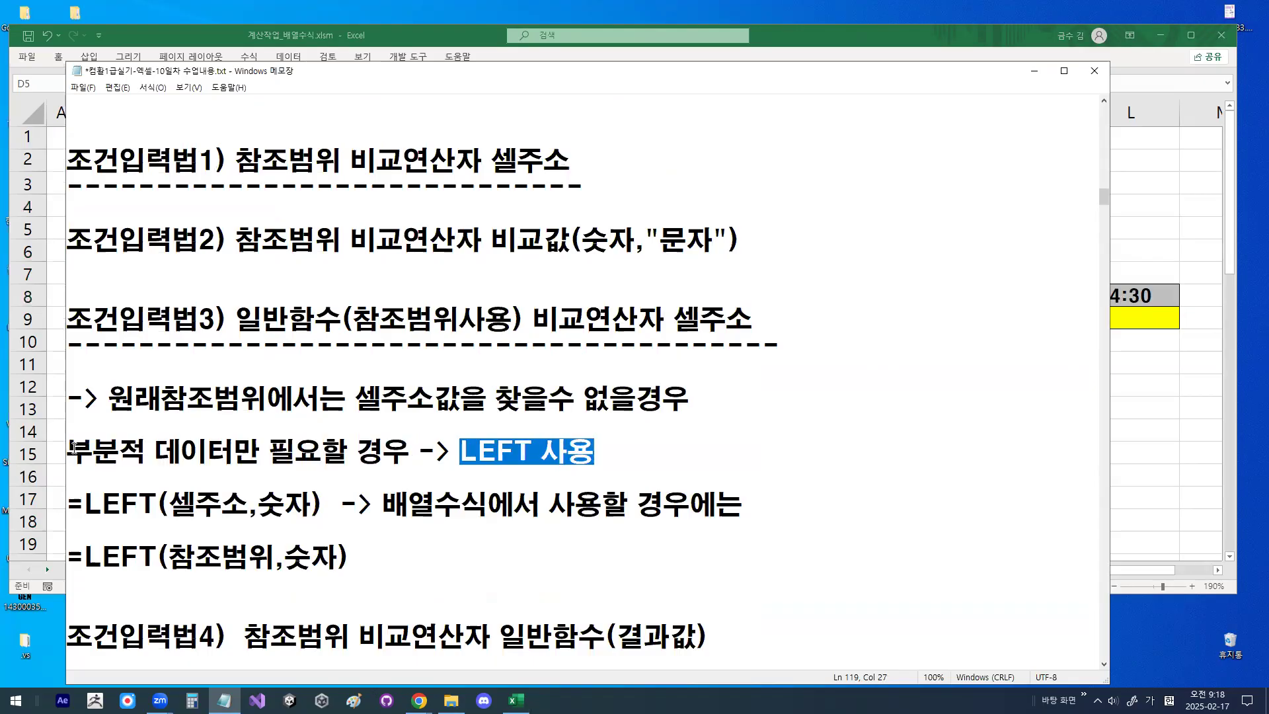
{"action": "left_click_drag", "start_coordinate": [74, 448], "coordinate": [586, 446]}
{"action": "left_click", "coordinate": [1035, 70]}
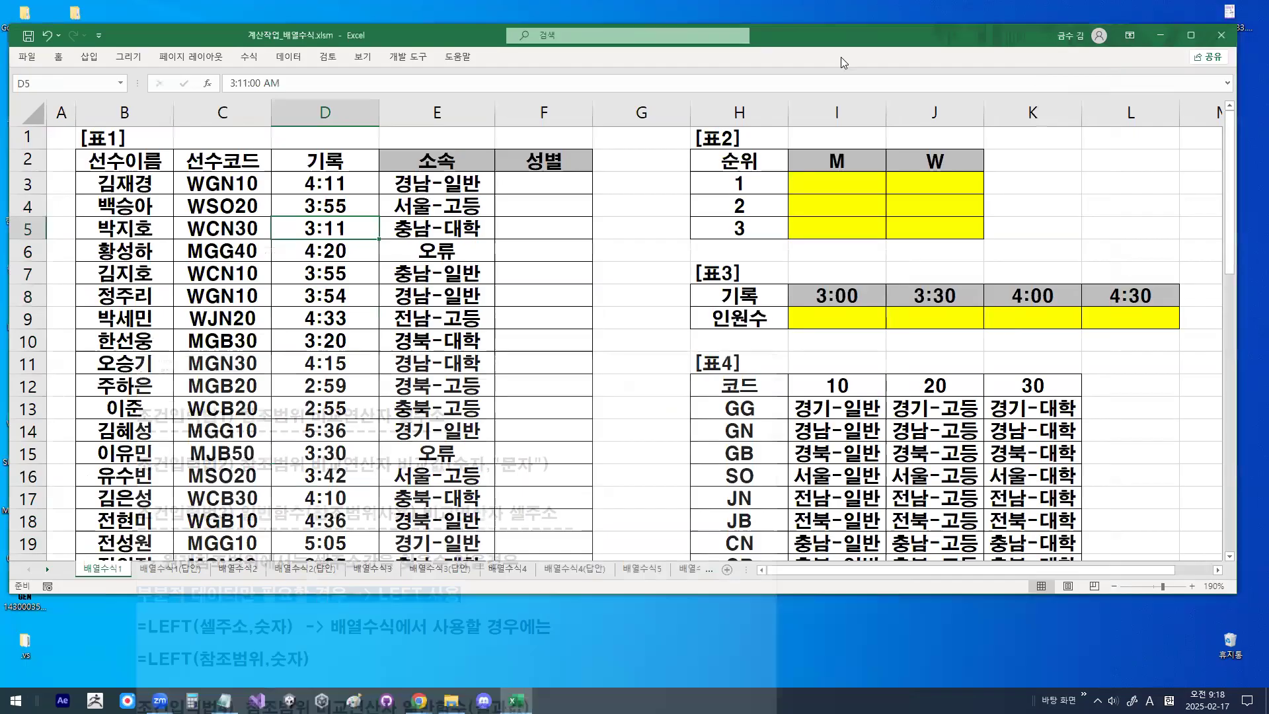
- Select C3 and outline the first letters of the 선수코드 values with the screen pen
{"action": "left_click", "coordinate": [200, 184]}
{"action": "left_click_drag", "start_coordinate": [205, 176], "coordinate": [209, 307]}
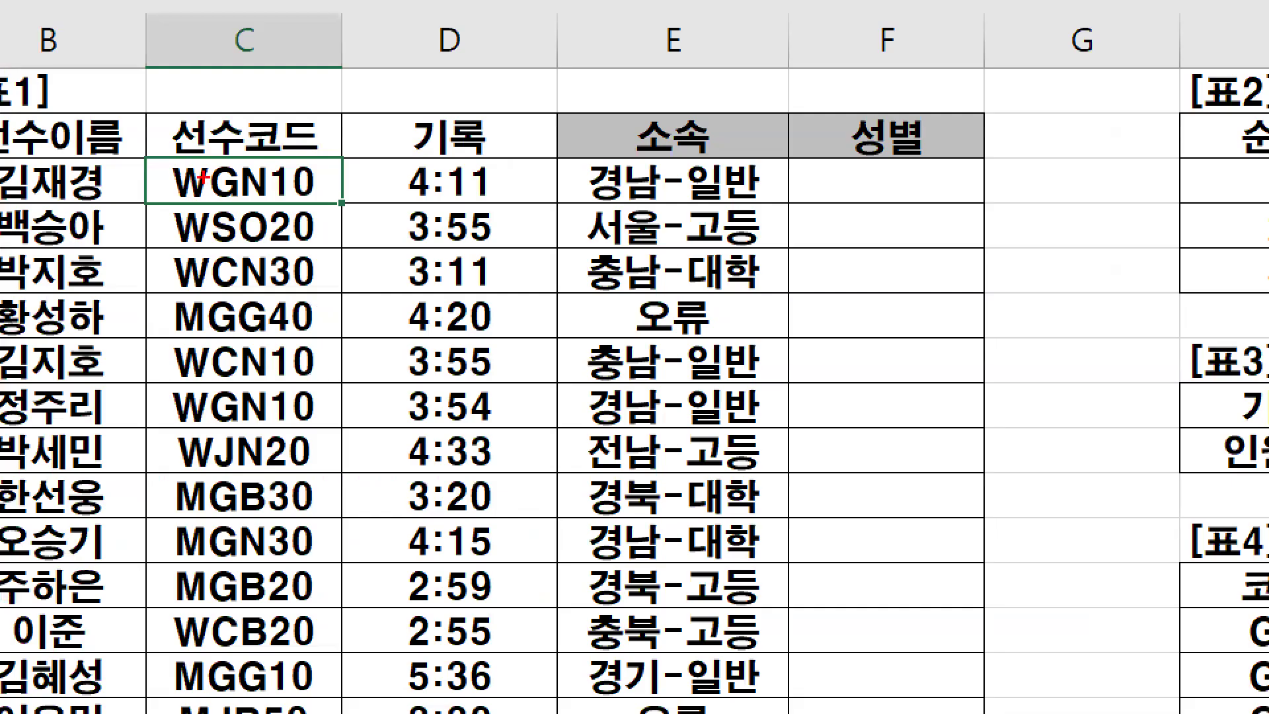
{"action": "mouse_move", "coordinate": [218, 431]}
{"action": "left_mouse_down"}
{"action": "mouse_move", "coordinate": [177, 456]}
{"action": "mouse_move", "coordinate": [173, 213]}
{"action": "left_mouse_up"}
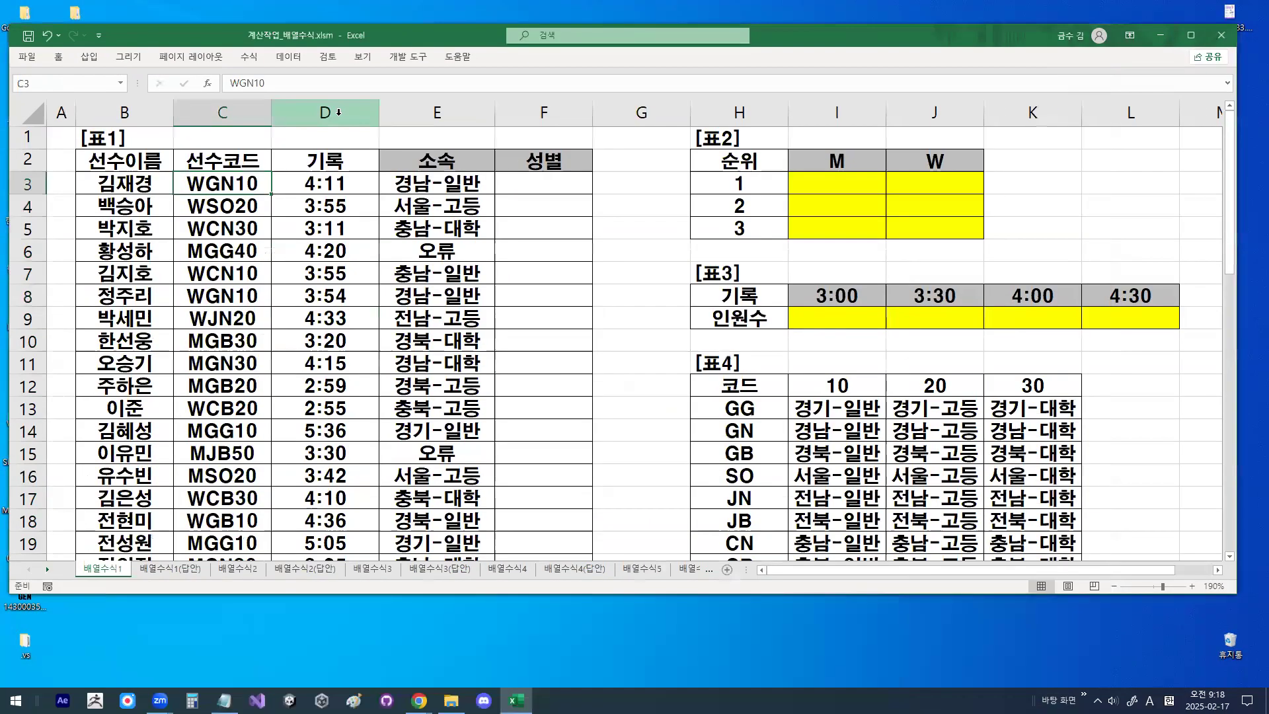
- Insert a blank column before the 기록 column and select D3:D23 in it
{"action": "right_click", "coordinate": [338, 112]}
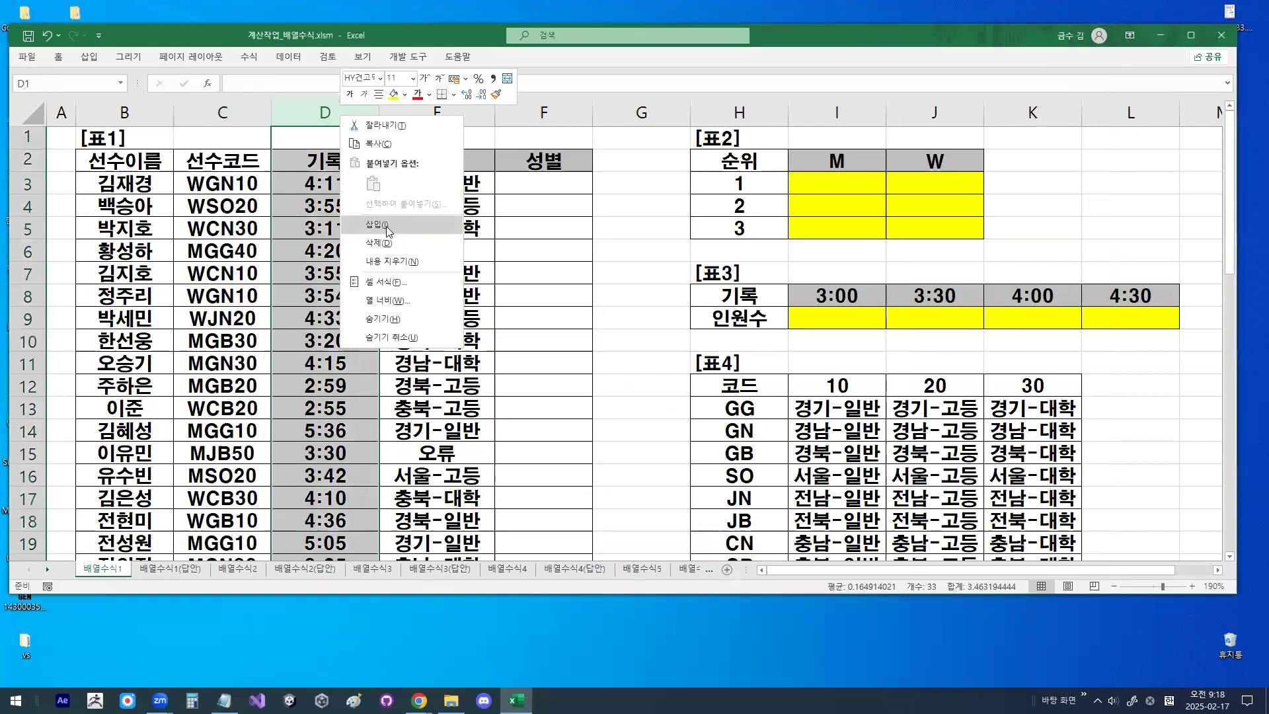
{"action": "left_click", "coordinate": [386, 226]}
{"action": "left_click_drag", "start_coordinate": [286, 182], "coordinate": [334, 538]}
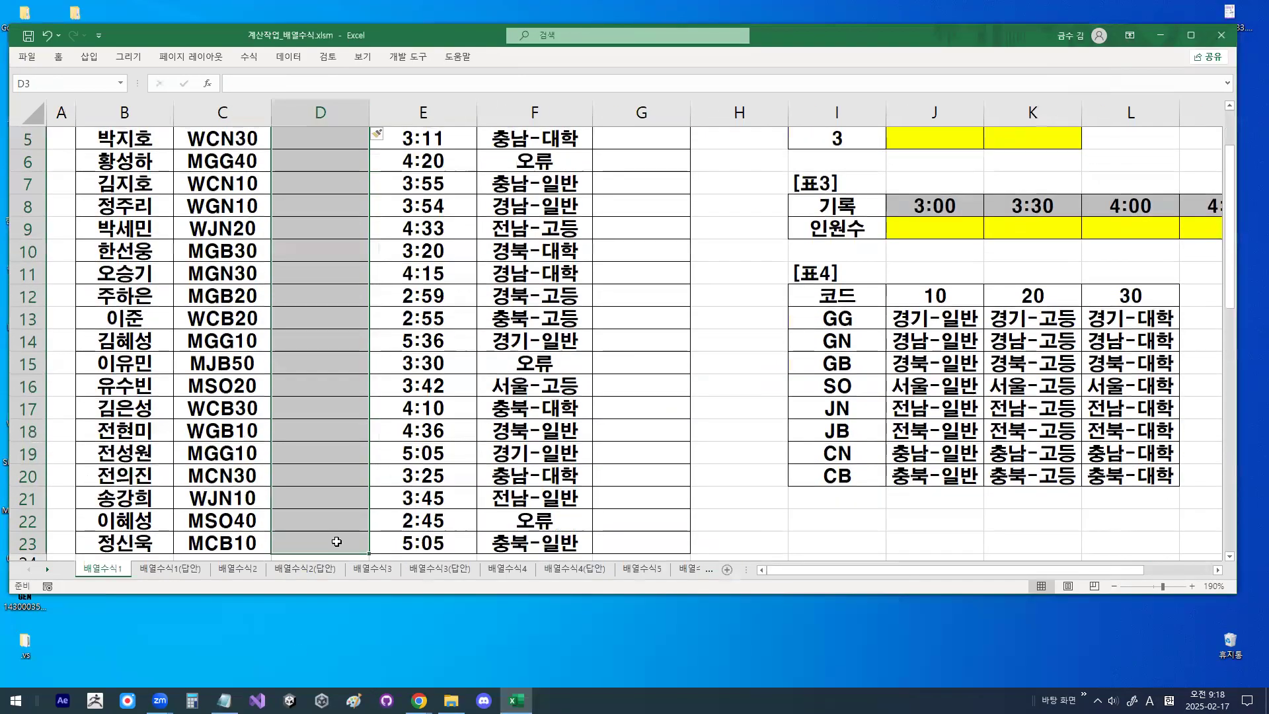
{"action": "scroll", "coordinate": [335, 538], "scroll_direction": "up", "scroll_amount": 2}
- Enter =LEFT($C$3:$C$23,1) as an array formula across D3:D23
{"action": "type", "text": "="}
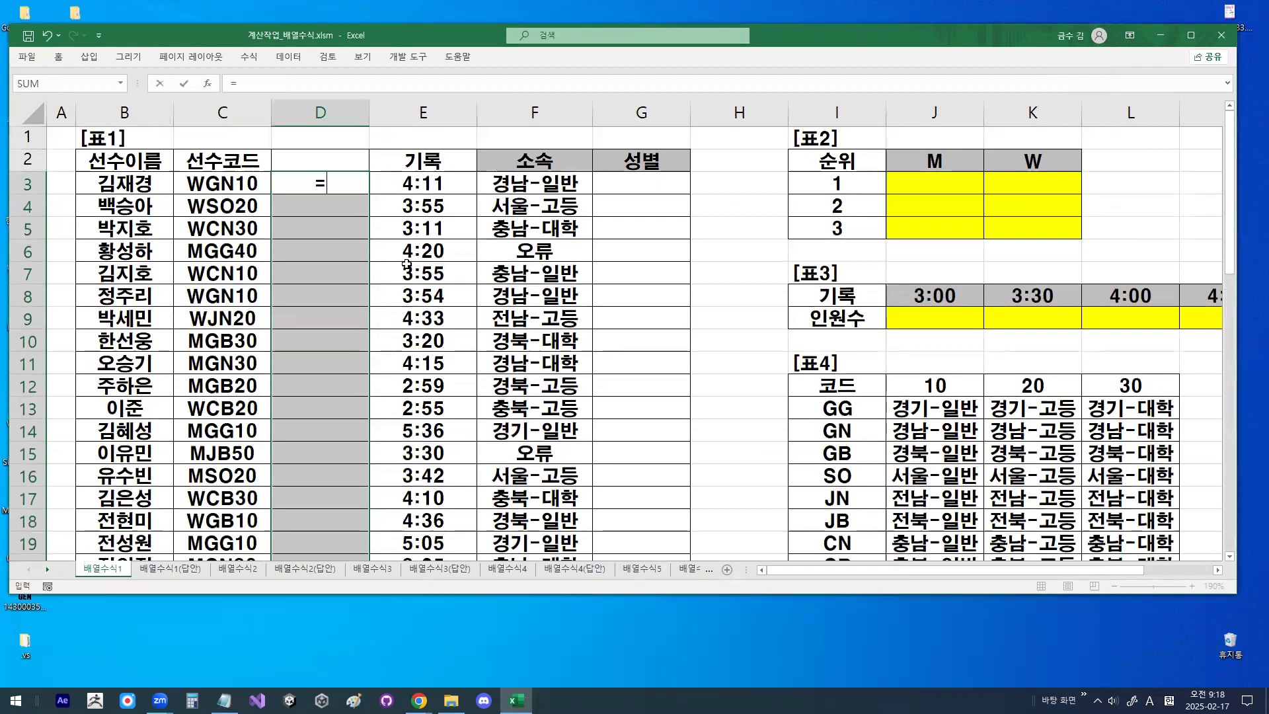
{"action": "type", "text": "l"}
{"action": "key", "text": "BackSpace"}
{"action": "type", "text": "LEFT("}
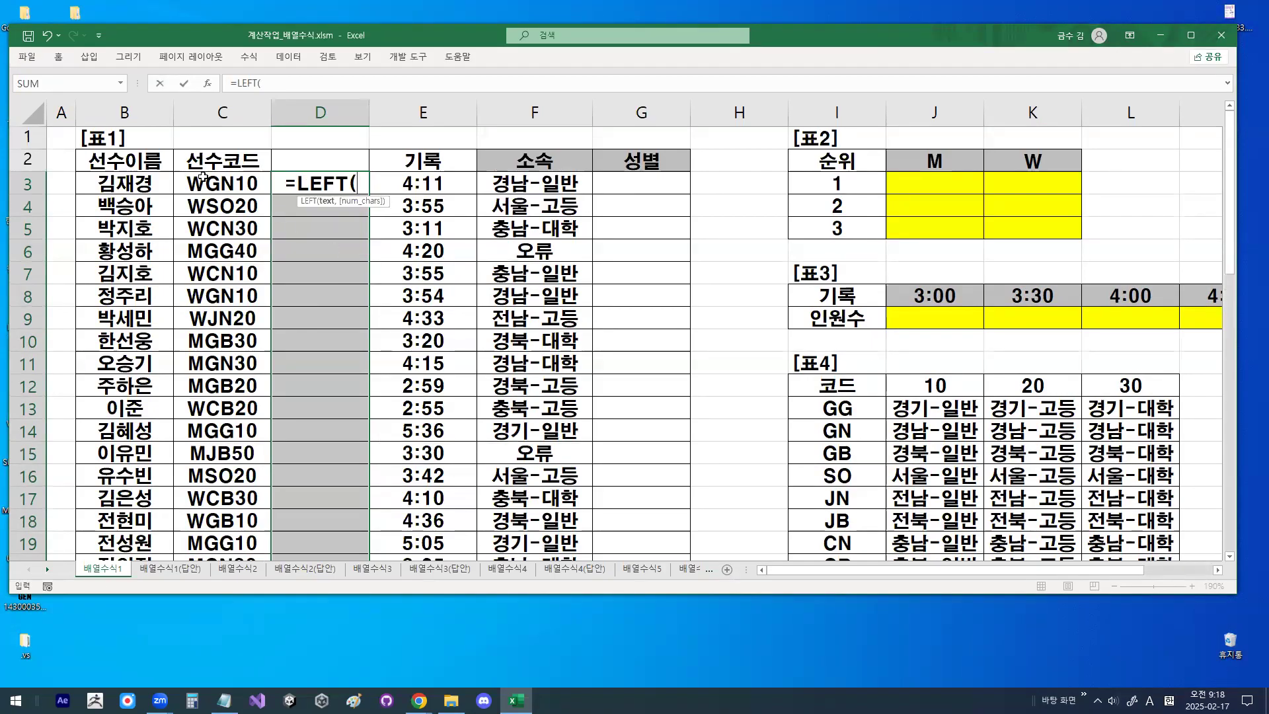
{"action": "left_click_drag", "start_coordinate": [203, 177], "coordinate": [228, 615]}
{"action": "key", "text": "F4"}
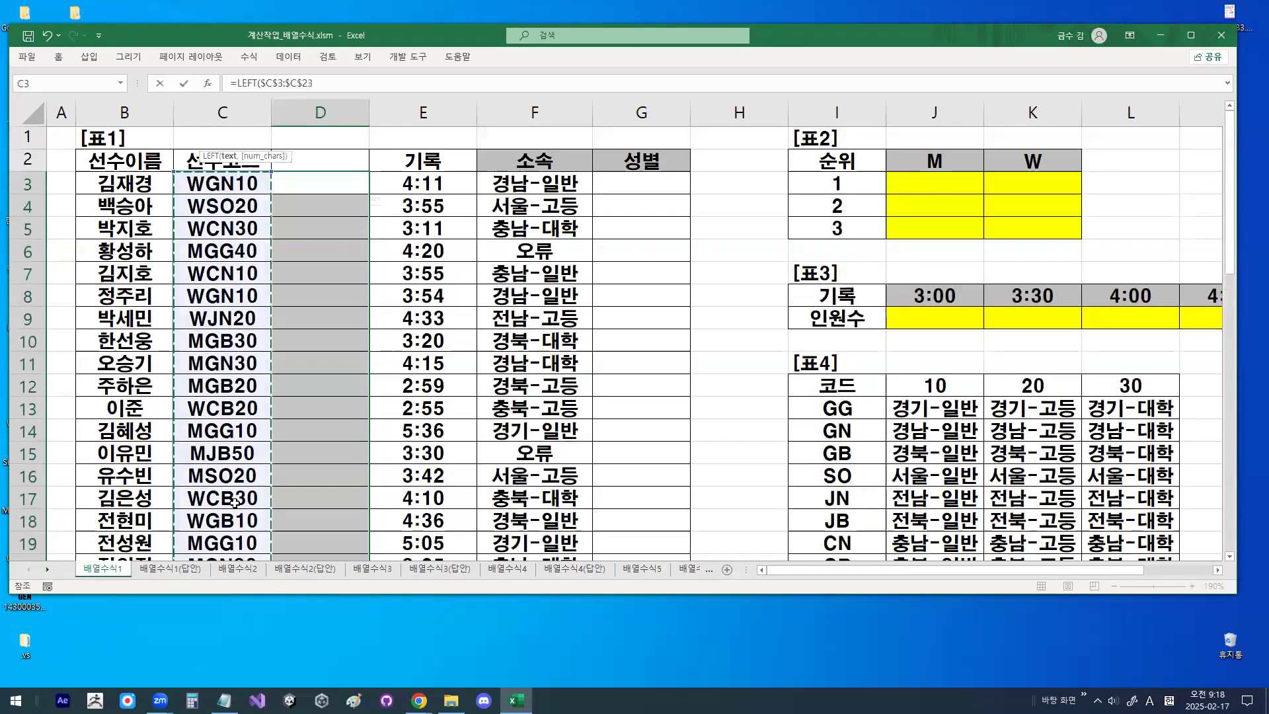
{"action": "type", "text": ",1)"}
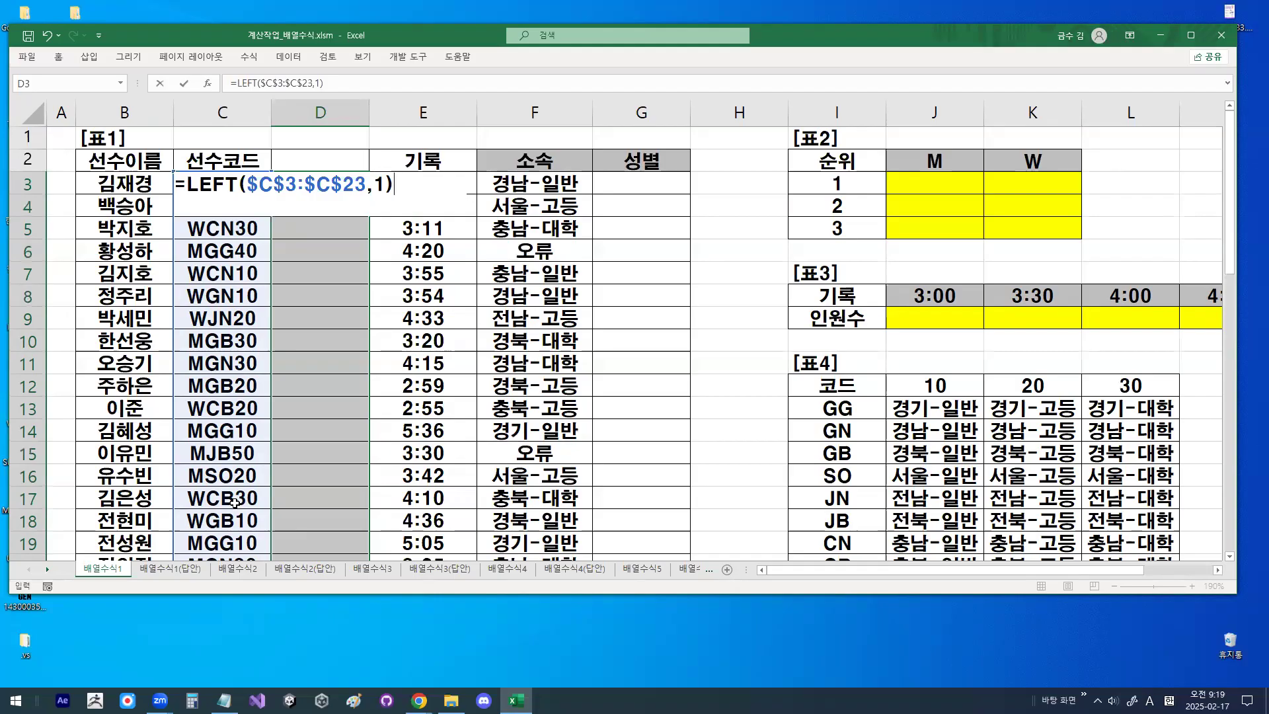
{"action": "key", "text": "ctrl+shift+Return"}
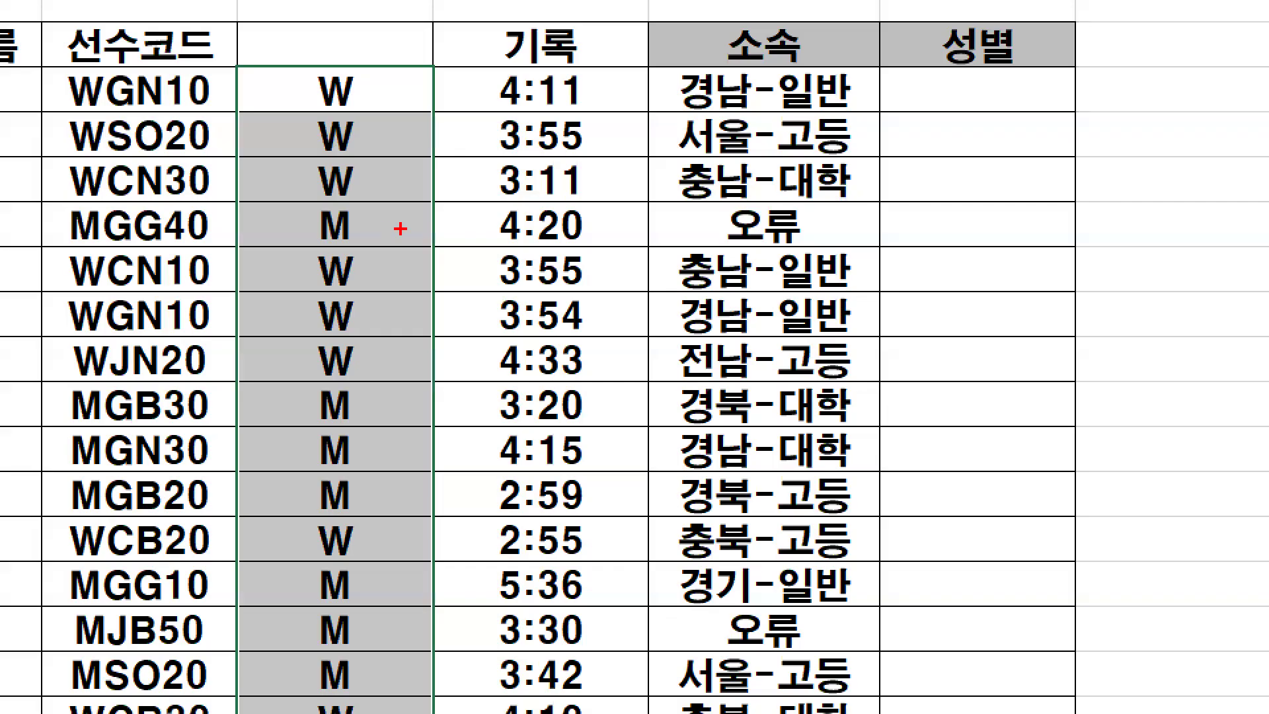
- Circle the extracted letters in column D, the W of WGN10, and the 소속 text with a linking arrow, and clear the drawing
{"action": "mouse_move", "coordinate": [363, 264]}
{"action": "left_mouse_down"}
{"action": "mouse_move", "coordinate": [298, 309]}
{"action": "mouse_move", "coordinate": [358, 280]}
{"action": "left_mouse_up"}
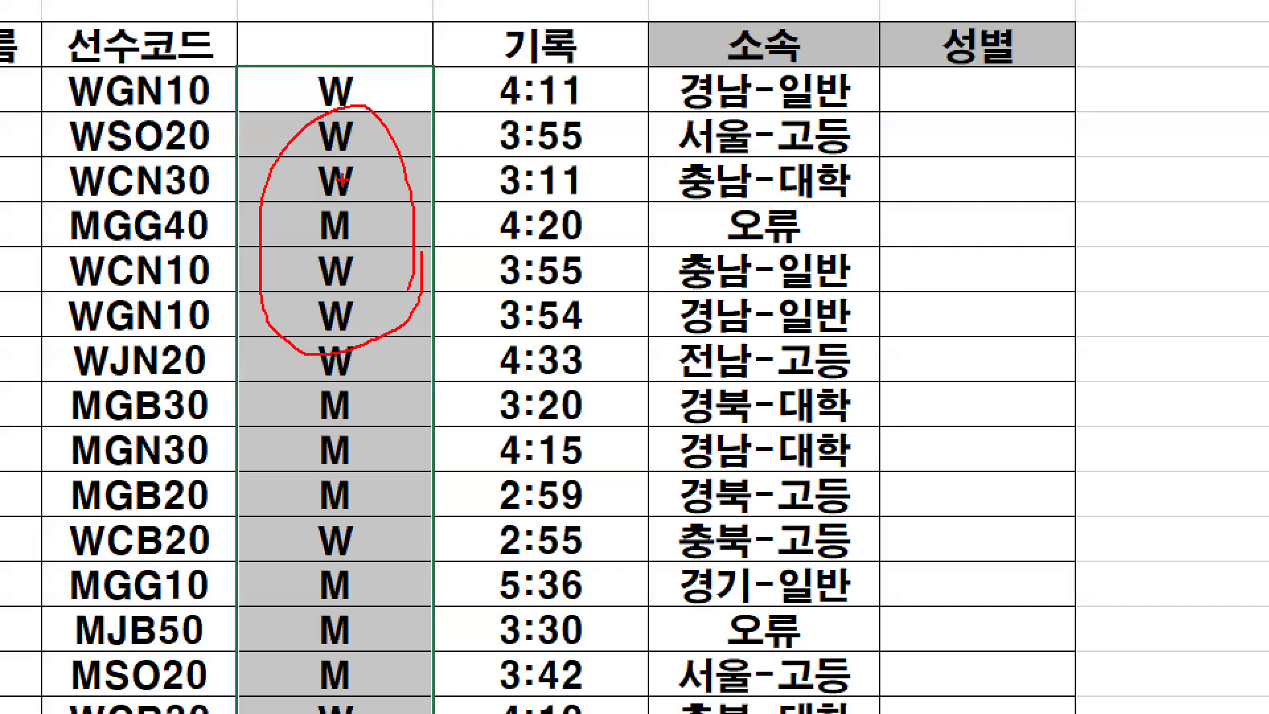
{"action": "mouse_move", "coordinate": [105, 97]}
{"action": "left_mouse_down"}
{"action": "mouse_move", "coordinate": [56, 90]}
{"action": "mouse_move", "coordinate": [106, 100]}
{"action": "left_mouse_up"}
{"action": "mouse_move", "coordinate": [357, 85]}
{"action": "left_mouse_down"}
{"action": "mouse_move", "coordinate": [324, 112]}
{"action": "mouse_move", "coordinate": [357, 69]}
{"action": "mouse_move", "coordinate": [378, 522]}
{"action": "mouse_move", "coordinate": [239, 405]}
{"action": "mouse_move", "coordinate": [304, 61]}
{"action": "left_mouse_up"}
{"action": "mouse_move", "coordinate": [713, 135]}
{"action": "left_mouse_down"}
{"action": "mouse_move", "coordinate": [661, 130]}
{"action": "mouse_move", "coordinate": [727, 83]}
{"action": "mouse_move", "coordinate": [727, 131]}
{"action": "left_mouse_up"}
{"action": "left_click_drag", "start_coordinate": [667, 108], "coordinate": [378, 117]}
{"action": "left_click_drag", "start_coordinate": [367, 97], "coordinate": [401, 122]}
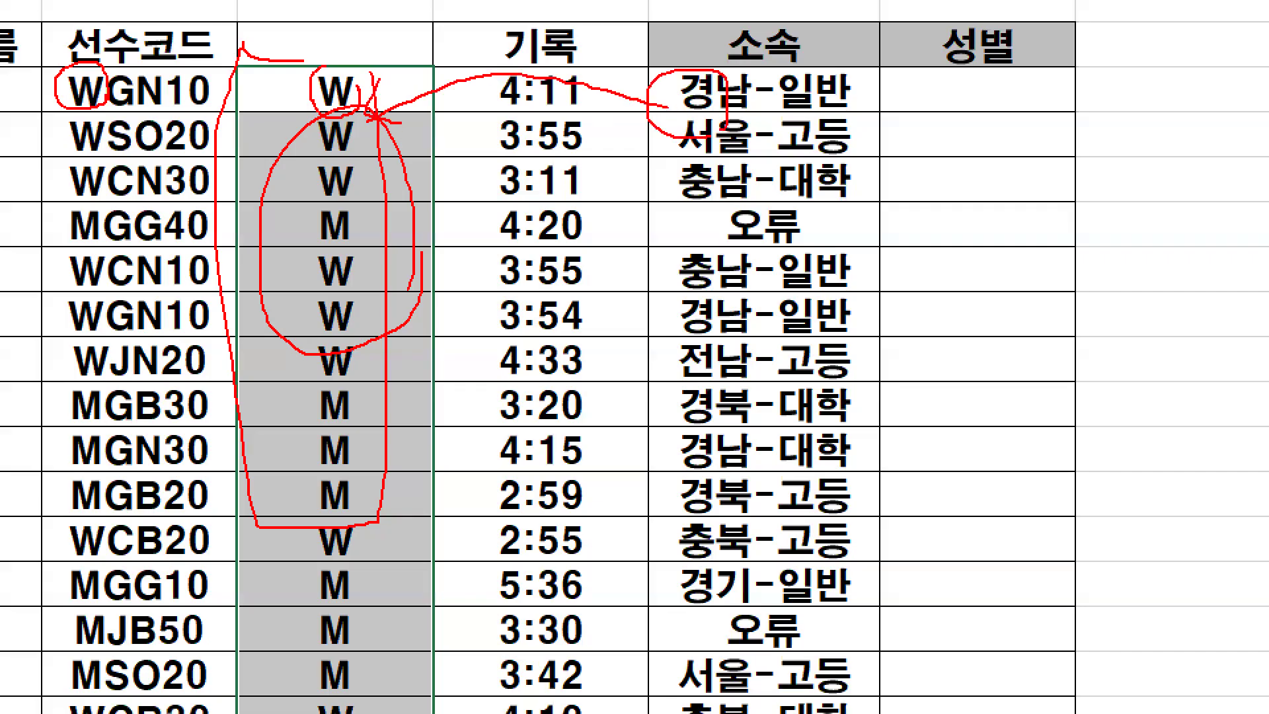
{"action": "key", "text": "Escape"}
- Select D3:D5, draw a circled mark beside the extracted letters, and clear the drawing
{"action": "left_click", "coordinate": [351, 290]}
{"action": "left_click", "coordinate": [337, 187]}
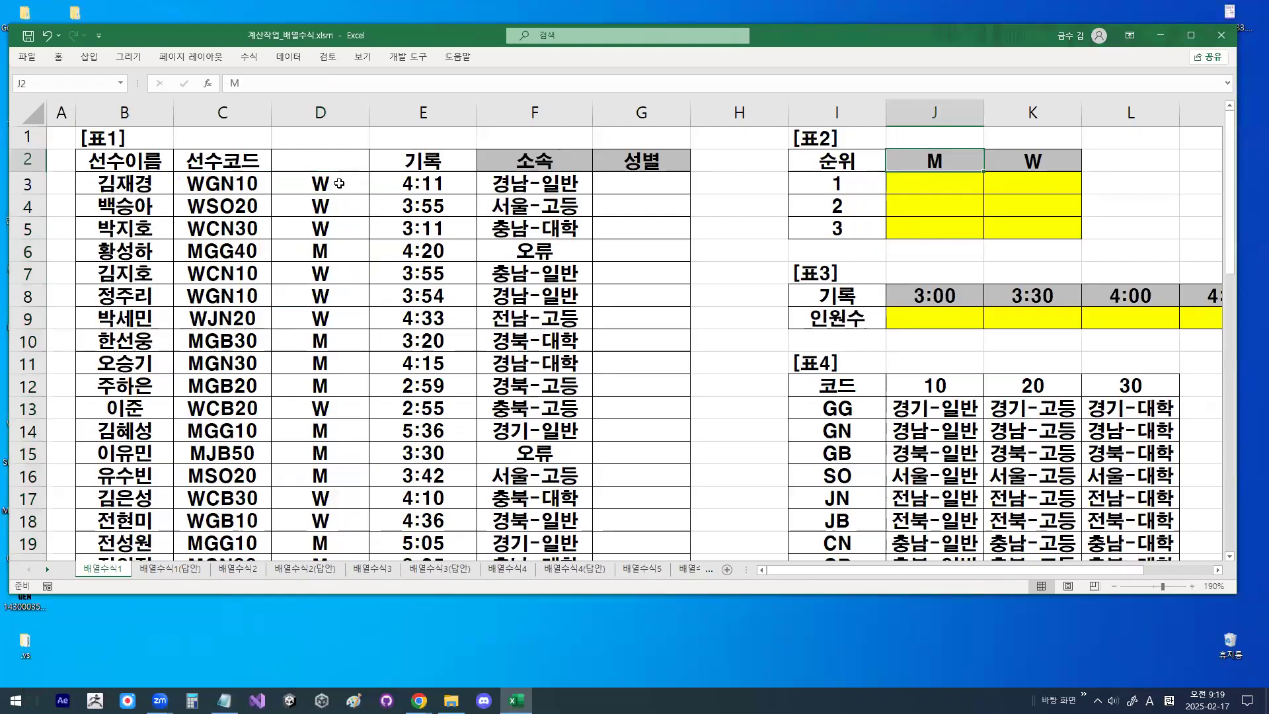
{"action": "mouse_move", "coordinate": [339, 189]}
{"action": "left_mouse_down"}
{"action": "mouse_move", "coordinate": [337, 234]}
{"action": "mouse_move", "coordinate": [384, 242]}
{"action": "left_mouse_up"}
{"action": "key", "text": "ctrl+1"}
{"action": "left_click", "coordinate": [374, 245]}
{"action": "mouse_move", "coordinate": [363, 243]}
{"action": "left_mouse_down"}
{"action": "mouse_move", "coordinate": [362, 285]}
{"action": "mouse_move", "coordinate": [333, 232]}
{"action": "mouse_move", "coordinate": [394, 260]}
{"action": "left_mouse_up"}
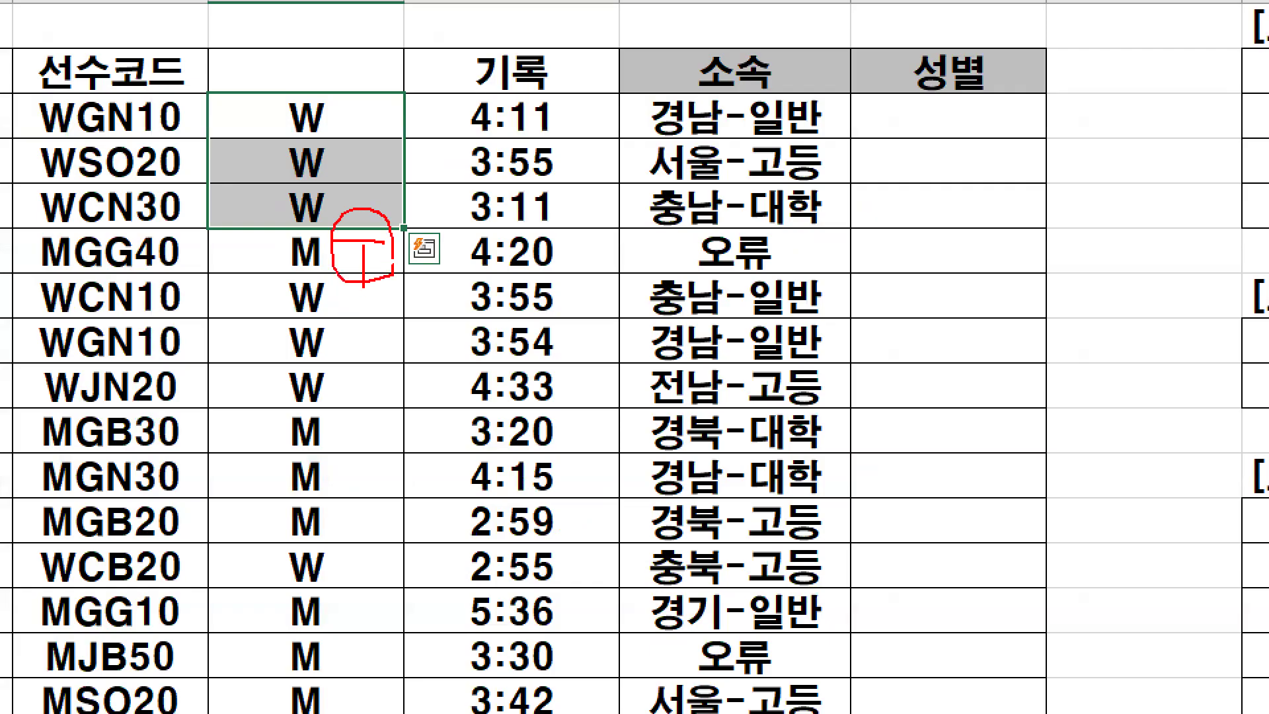
{"action": "key", "text": "Escape"}
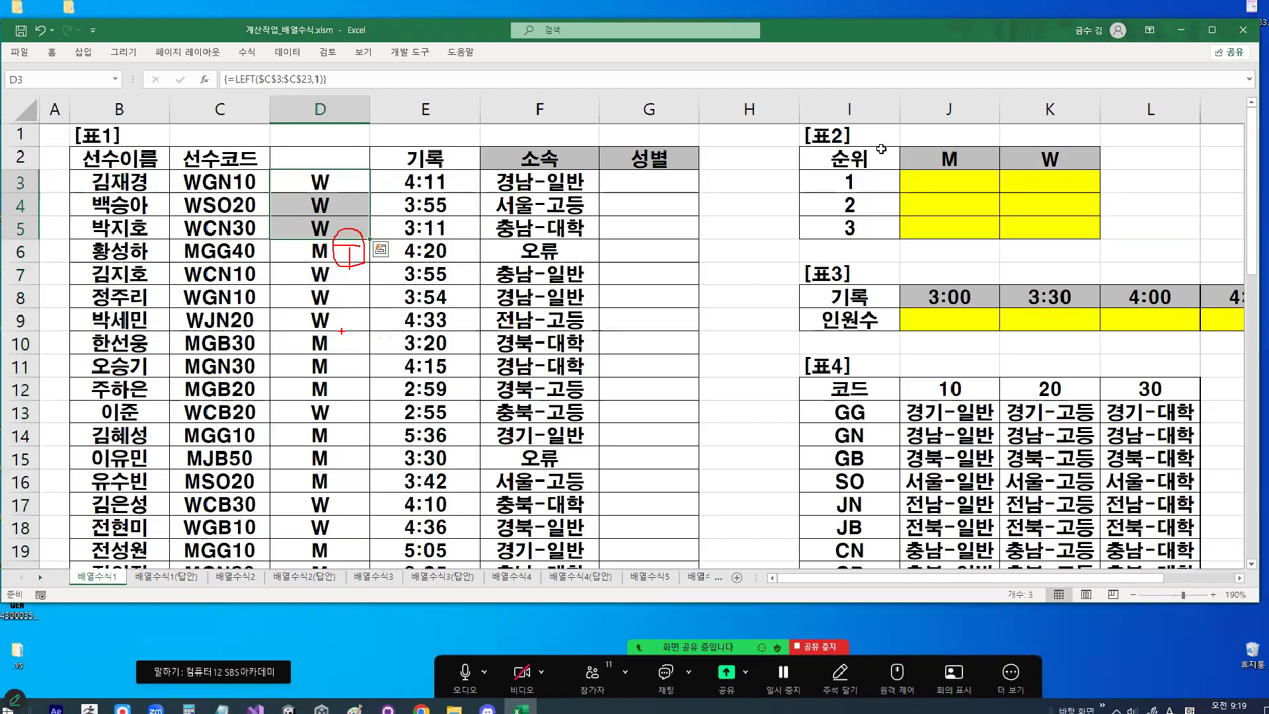
- Select and mark up rank 1 in 표2, clear the drawing, and select the 순위 header
{"action": "left_click", "coordinate": [857, 180]}
{"action": "key", "text": "ctrl+1"}
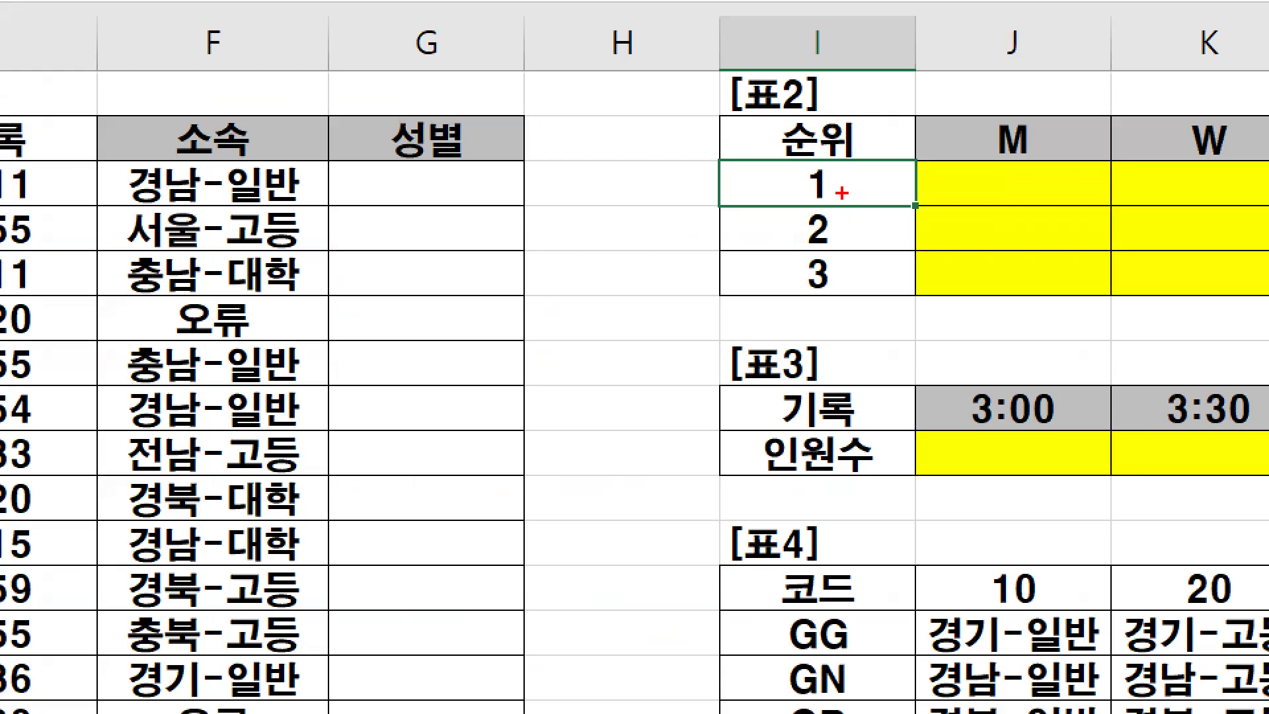
{"action": "left_click_drag", "start_coordinate": [806, 200], "coordinate": [841, 154]}
{"action": "key", "text": "Escape"}
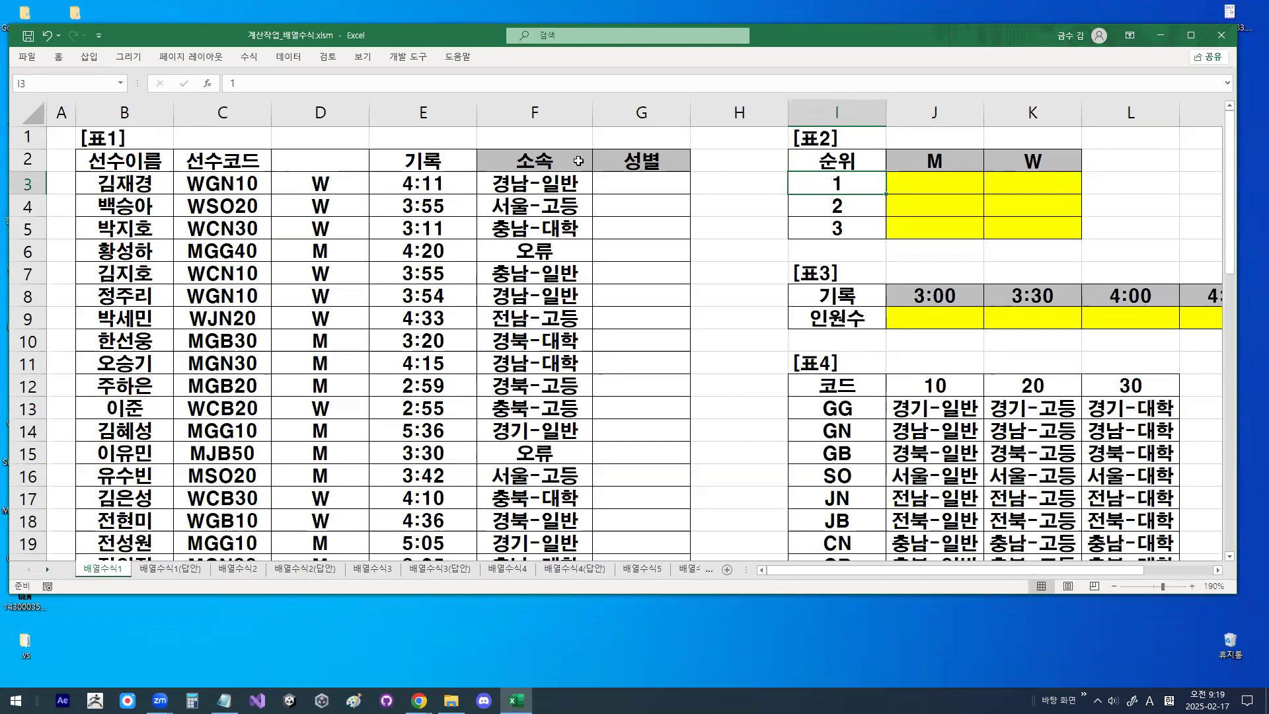
{"action": "left_click", "coordinate": [844, 159]}
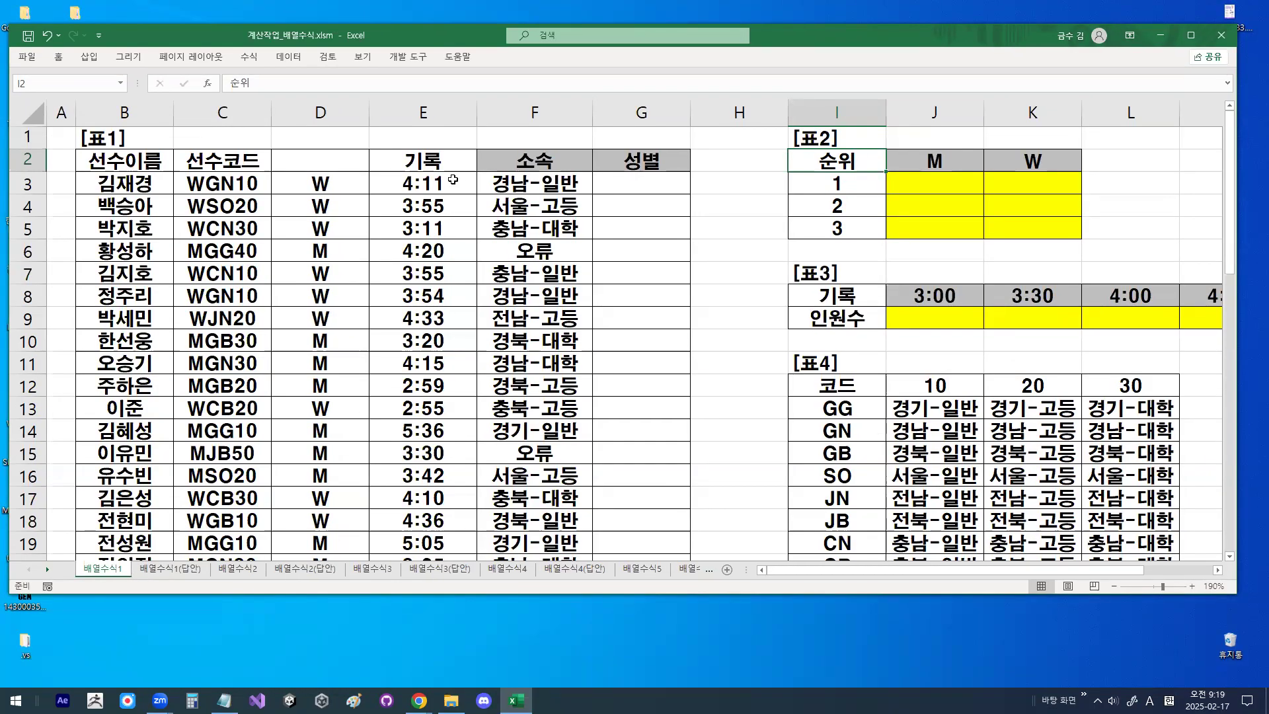
- Select the records in E3:E9 and rank 1 in 표2, circle ranks 2 and 3, and clear the drawing
{"action": "left_click_drag", "start_coordinate": [453, 179], "coordinate": [444, 321]}
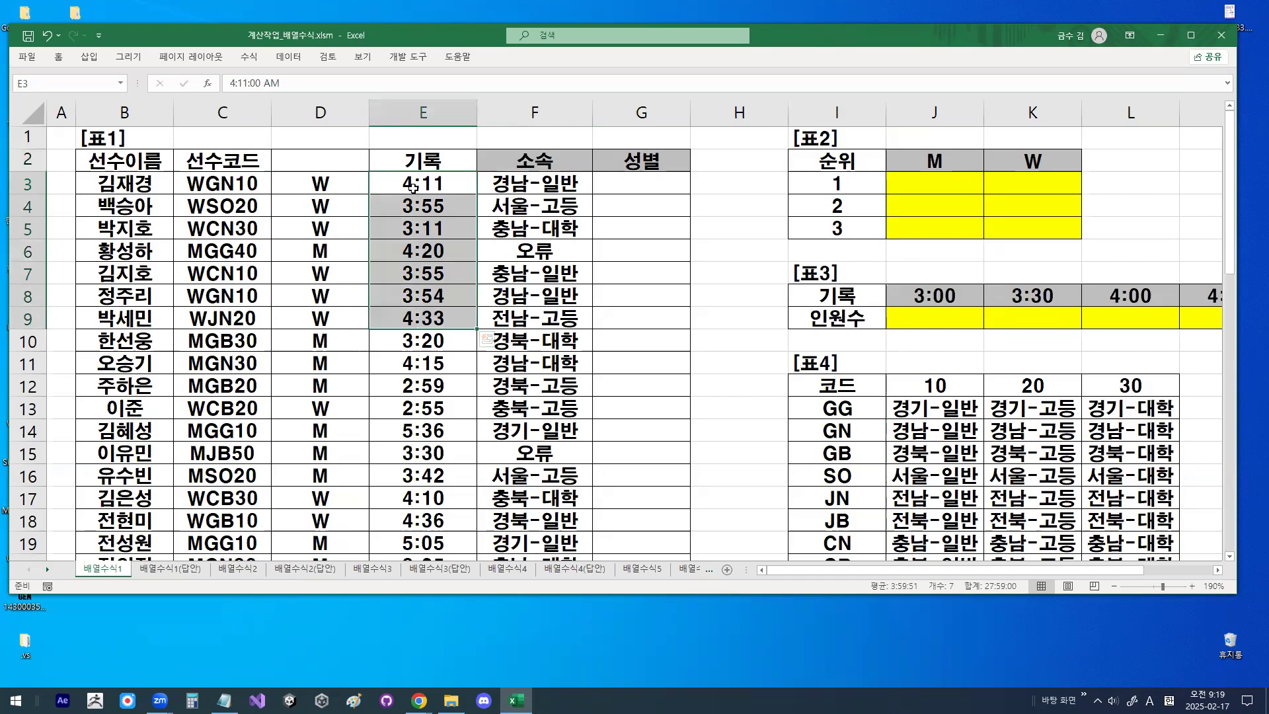
{"action": "left_click", "coordinate": [826, 186]}
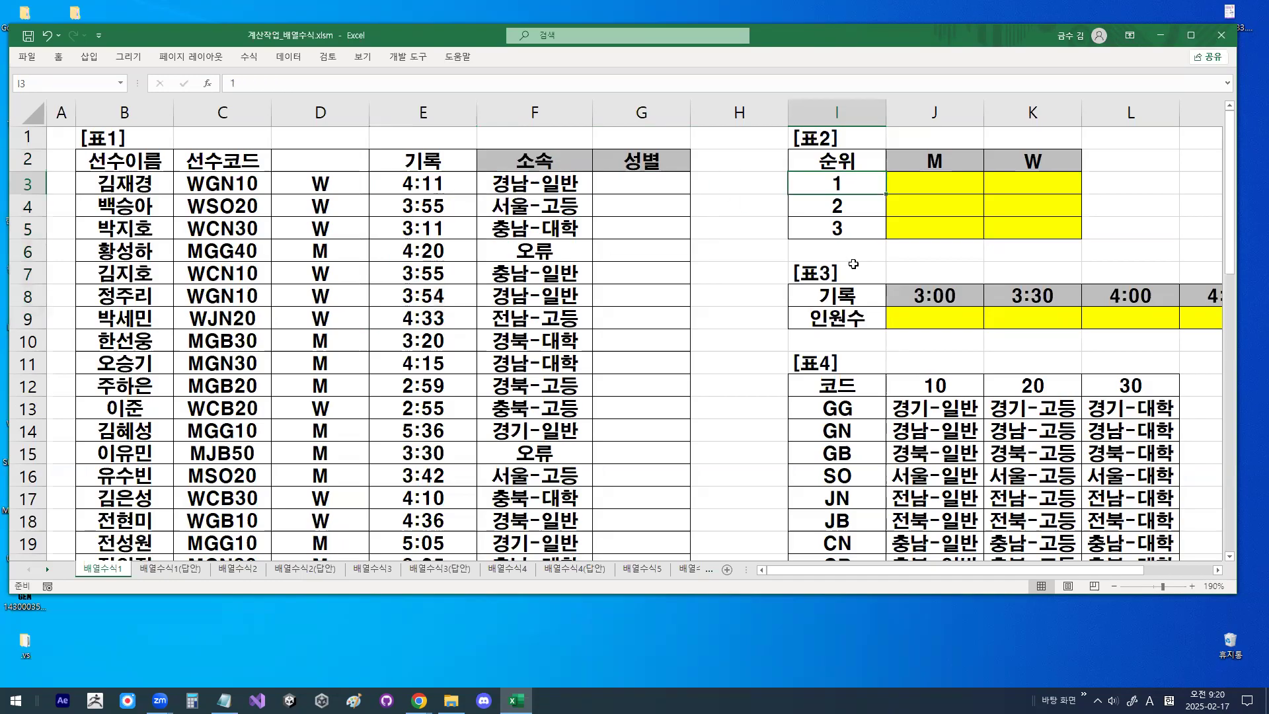
{"action": "left_click", "coordinate": [852, 205]}
{"action": "key", "text": "ctrl+1"}
{"action": "left_click", "coordinate": [839, 207]}
{"action": "left_click_drag", "start_coordinate": [875, 197], "coordinate": [834, 184]}
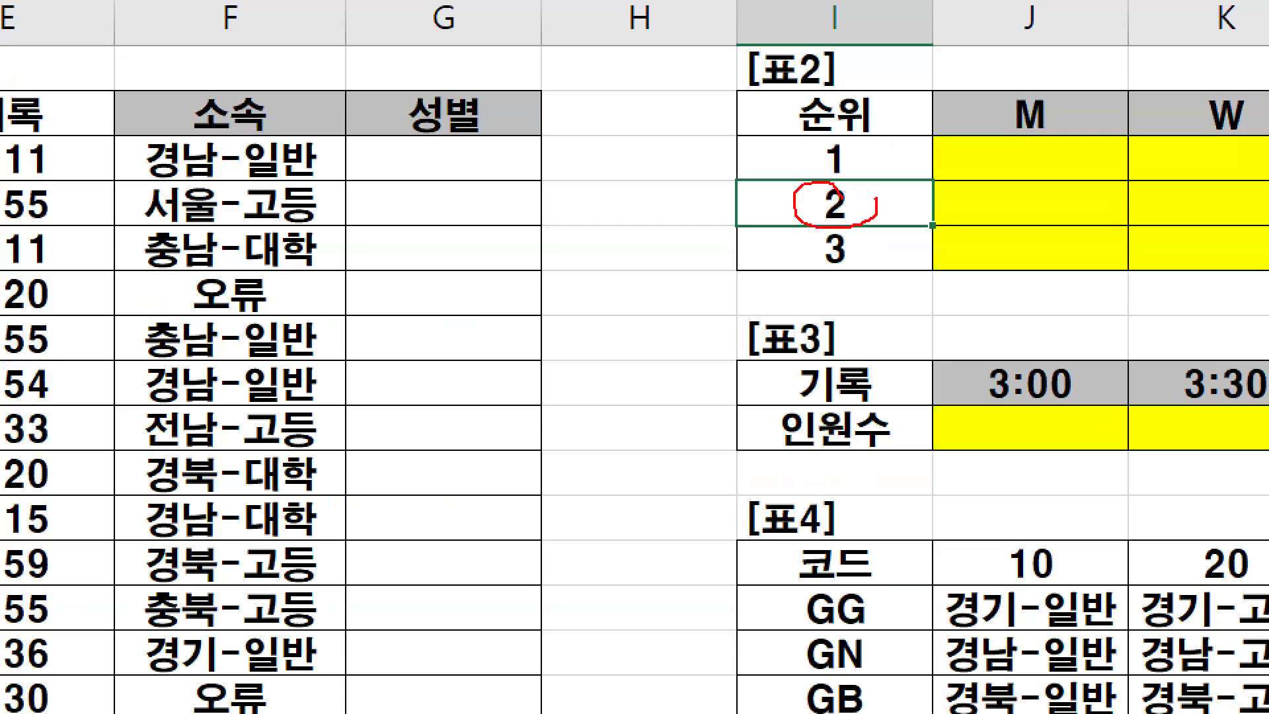
{"action": "mouse_move", "coordinate": [853, 251]}
{"action": "left_mouse_down"}
{"action": "mouse_move", "coordinate": [856, 261]}
{"action": "mouse_move", "coordinate": [814, 236]}
{"action": "mouse_move", "coordinate": [856, 243]}
{"action": "left_mouse_up"}
{"action": "key", "text": "Escape"}
- Delete column D, which holds the extracted code letters, and deselect it
{"action": "right_click", "coordinate": [328, 121]}
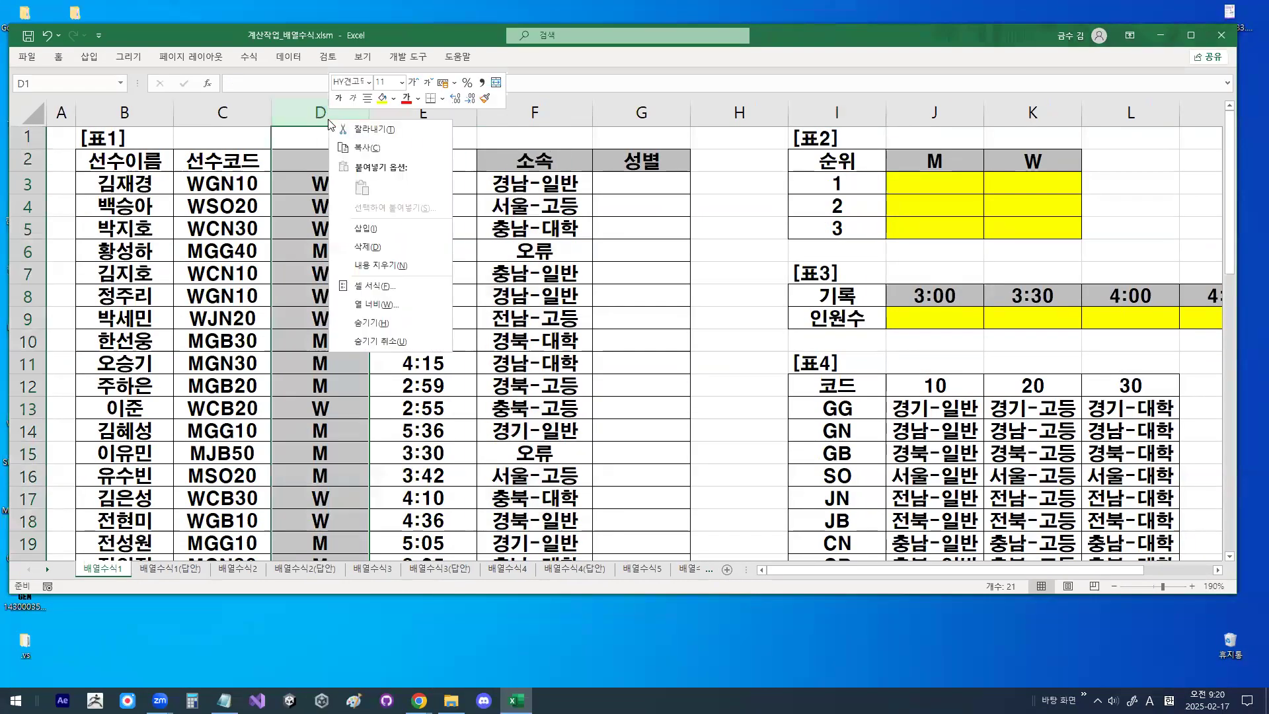
{"action": "left_click", "coordinate": [373, 246]}
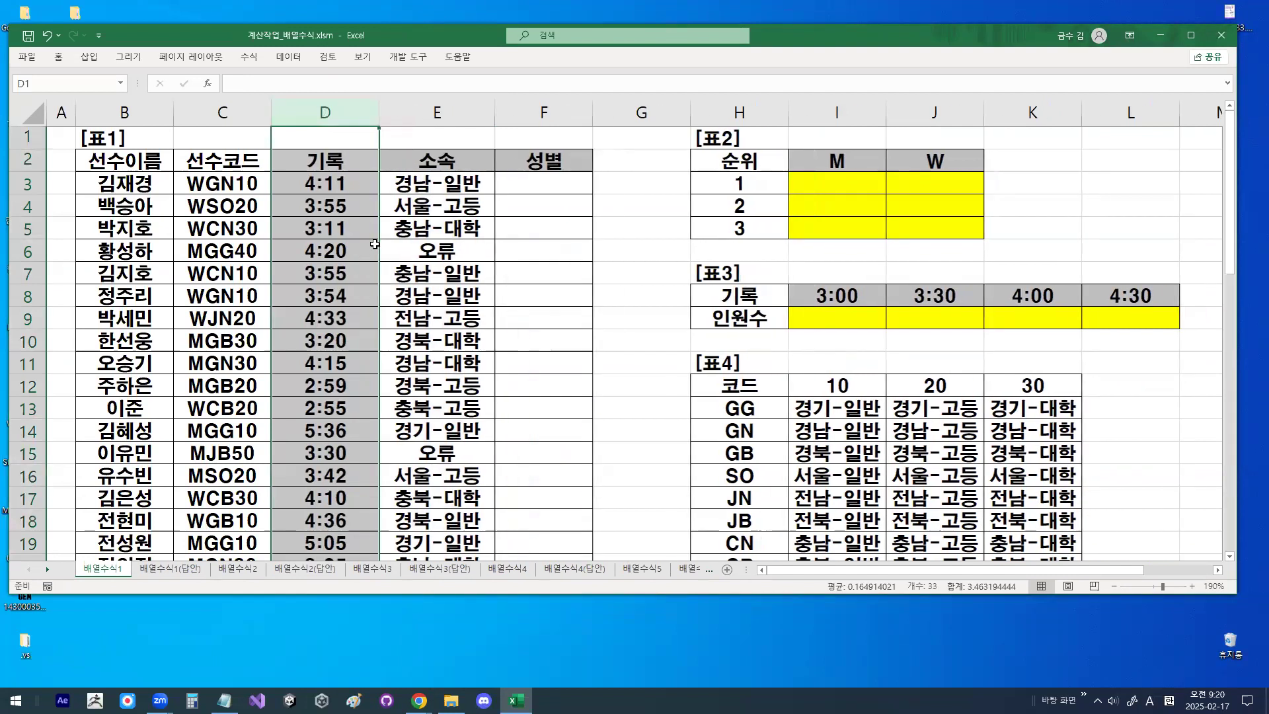
{"action": "left_click", "coordinate": [375, 245]}
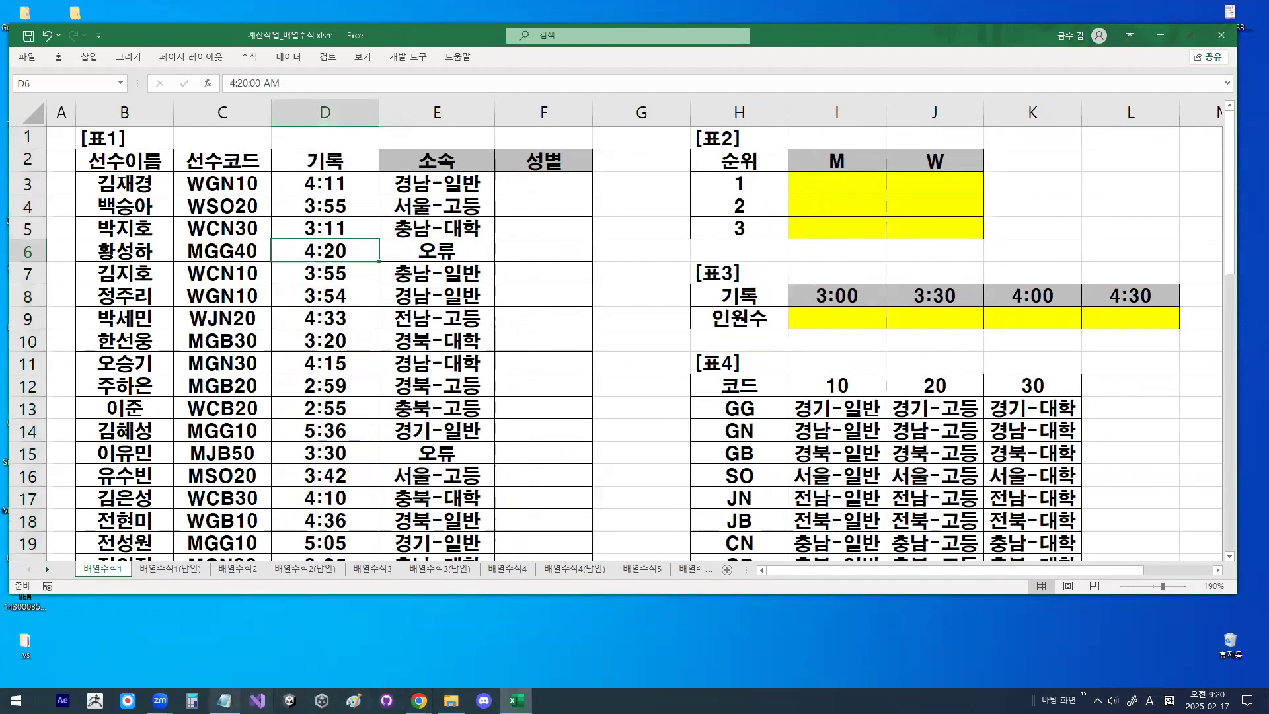
- Switch to the Notepad lesson notes, underline the SMALL and LEFT function definitions under 함수정리, and clear the drawing
{"action": "left_click", "coordinate": [225, 699]}
{"action": "scroll", "coordinate": [357, 403], "scroll_direction": "down", "scroll_amount": 10}
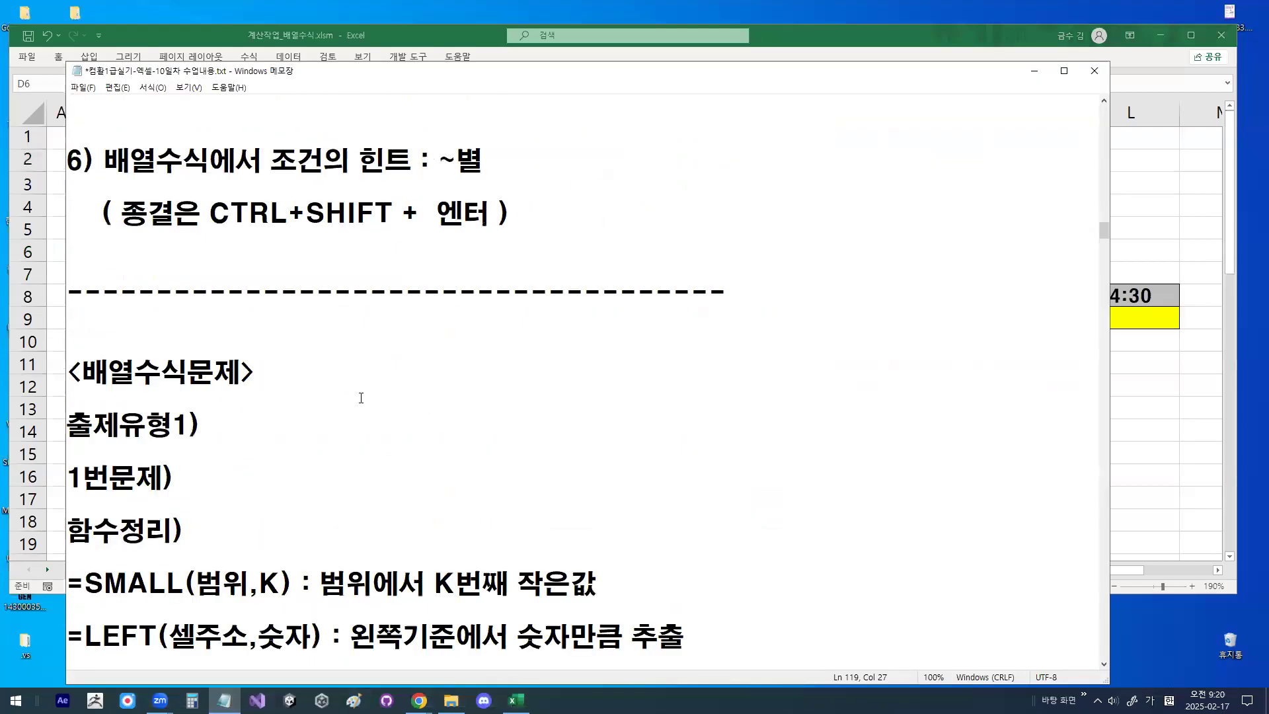
{"action": "scroll", "coordinate": [362, 397], "scroll_direction": "down", "scroll_amount": 1}
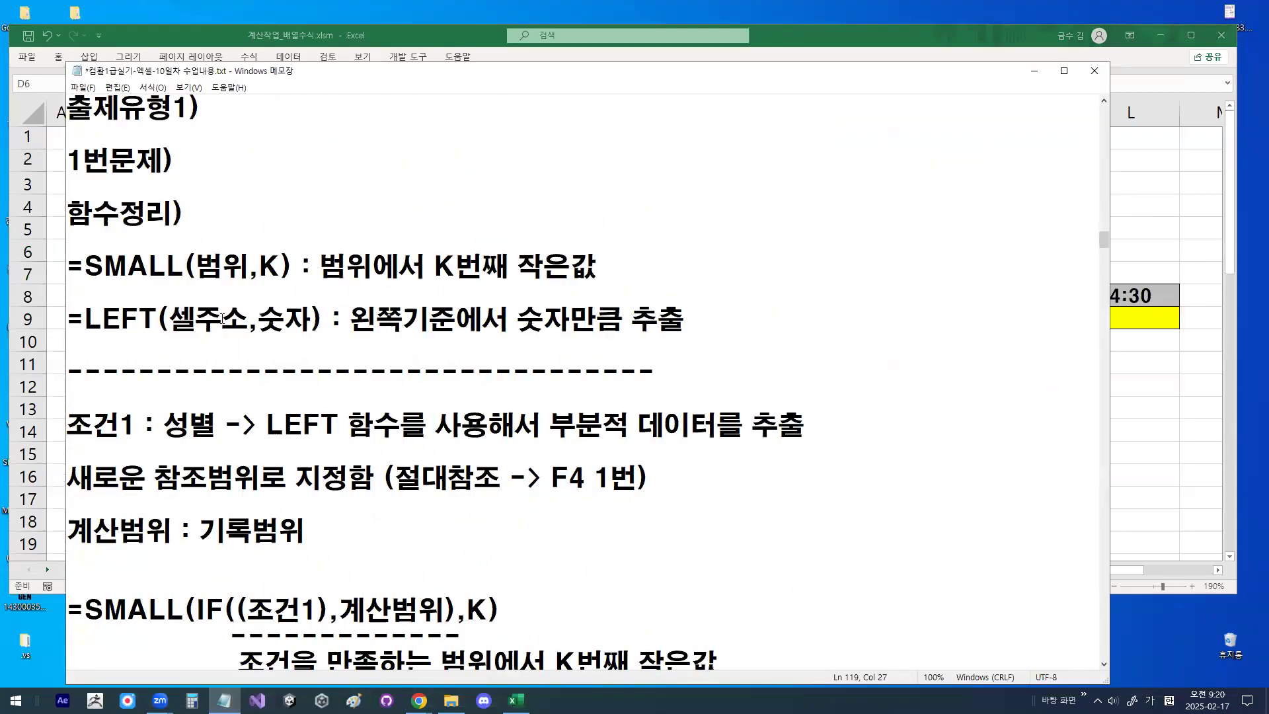
{"action": "key", "text": "ctrl+alt+shift+h"}
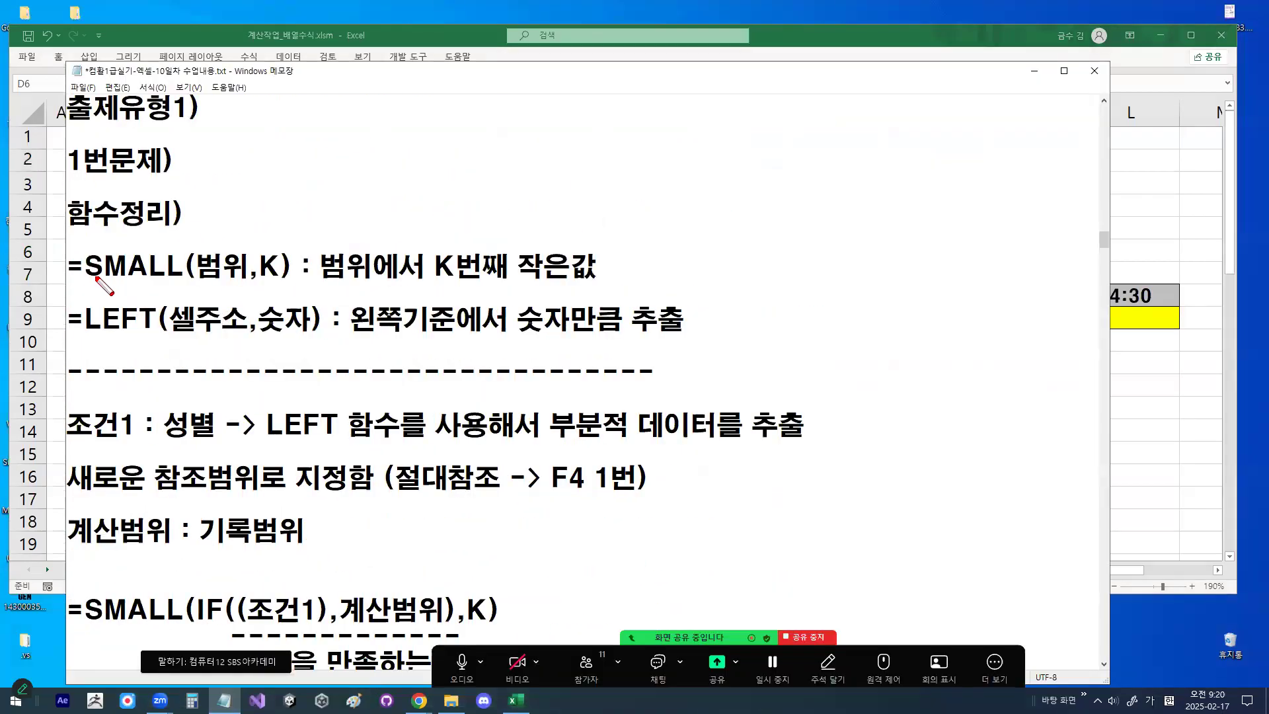
{"action": "left_click_drag", "start_coordinate": [80, 286], "coordinate": [581, 282]}
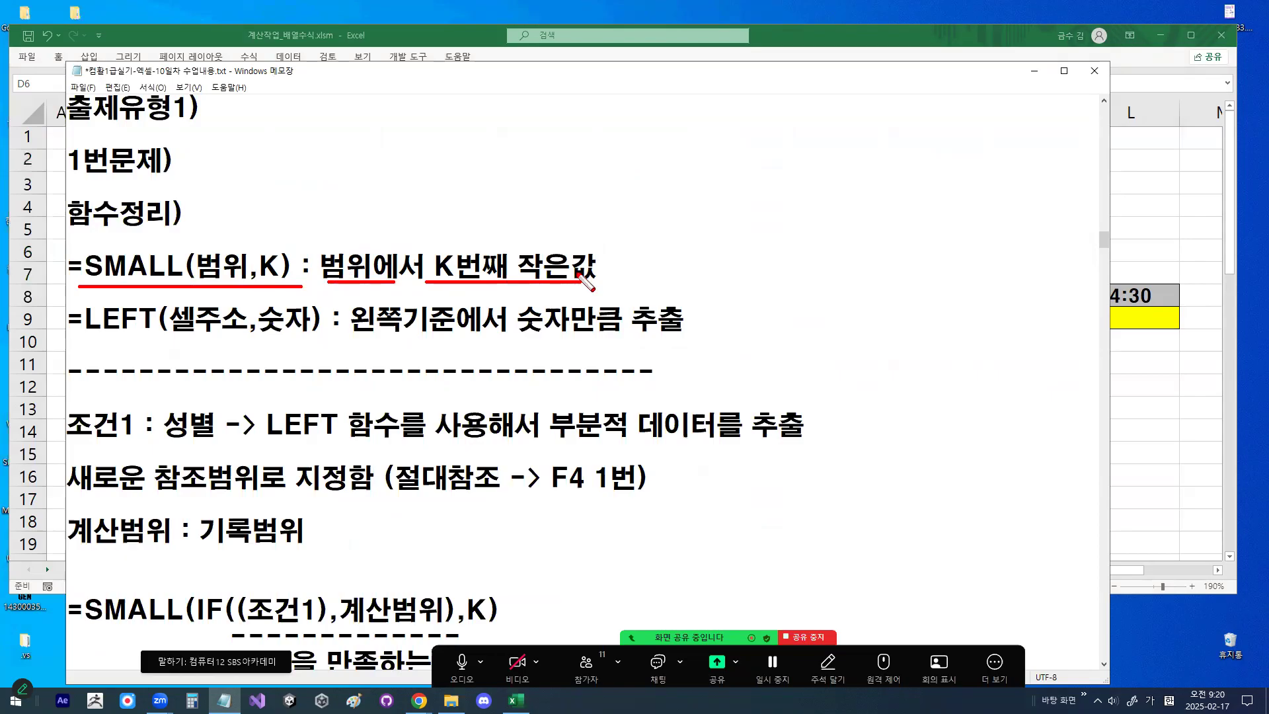
{"action": "left_click_drag", "start_coordinate": [87, 327], "coordinate": [281, 328]}
{"action": "left_click_drag", "start_coordinate": [395, 336], "coordinate": [397, 329]}
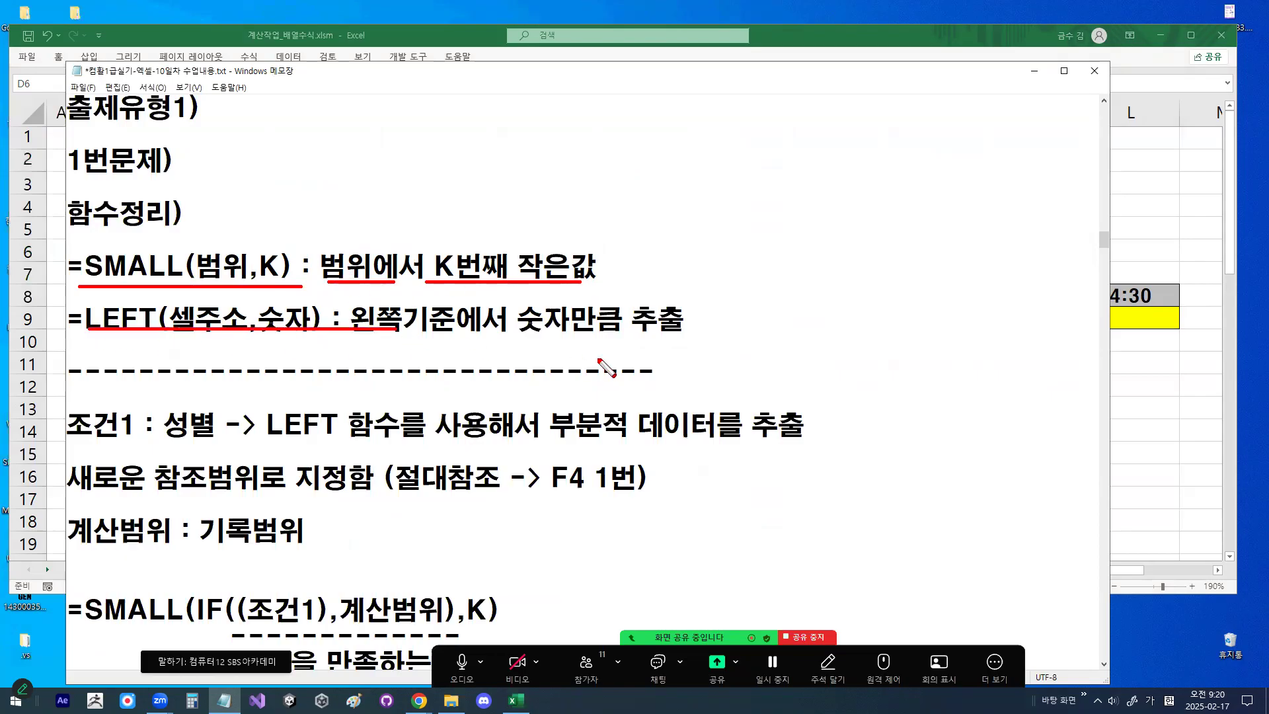
{"action": "mouse_move", "coordinate": [530, 323]}
{"action": "left_mouse_down"}
{"action": "mouse_move", "coordinate": [530, 303]}
{"action": "mouse_move", "coordinate": [536, 321]}
{"action": "left_mouse_up"}
{"action": "key", "text": "Escape"}
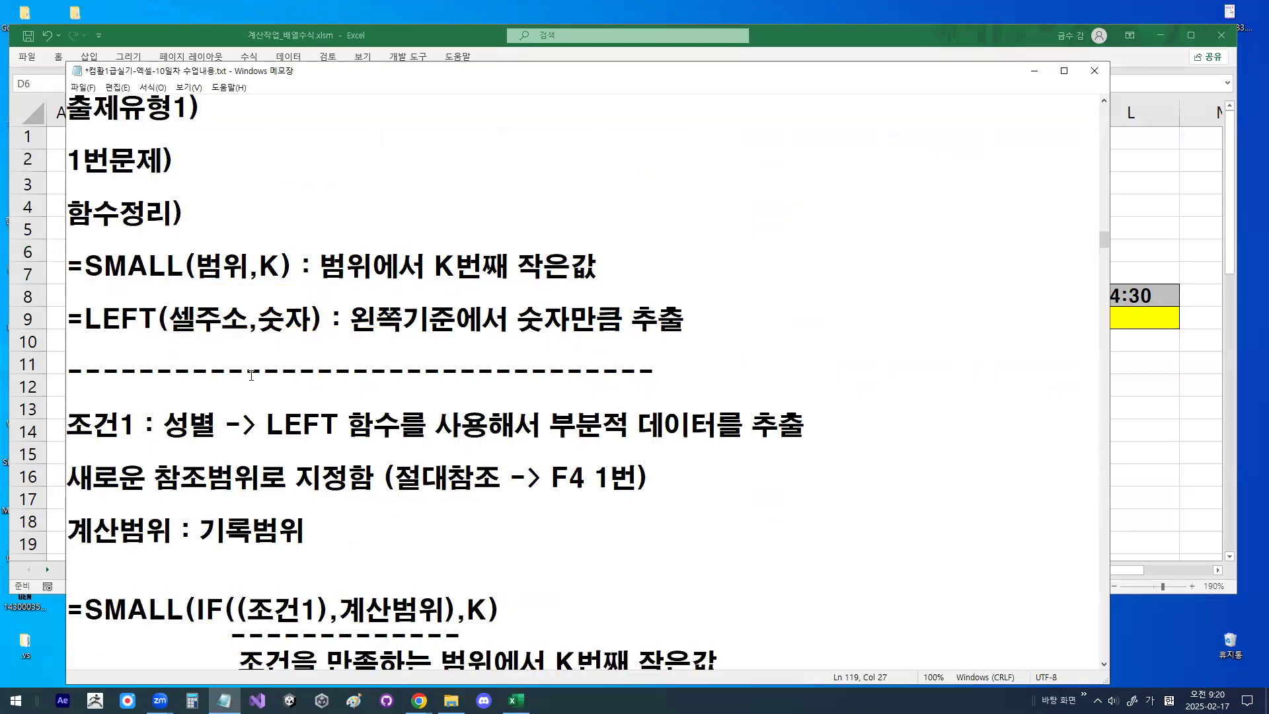
- Highlight LEFT, the 조건1 explanation about extracting partial data, and the 기록범위 text in the notes
{"action": "scroll", "coordinate": [245, 372], "scroll_direction": "down", "scroll_amount": 2}
{"action": "left_click_drag", "start_coordinate": [84, 160], "coordinate": [195, 185]}
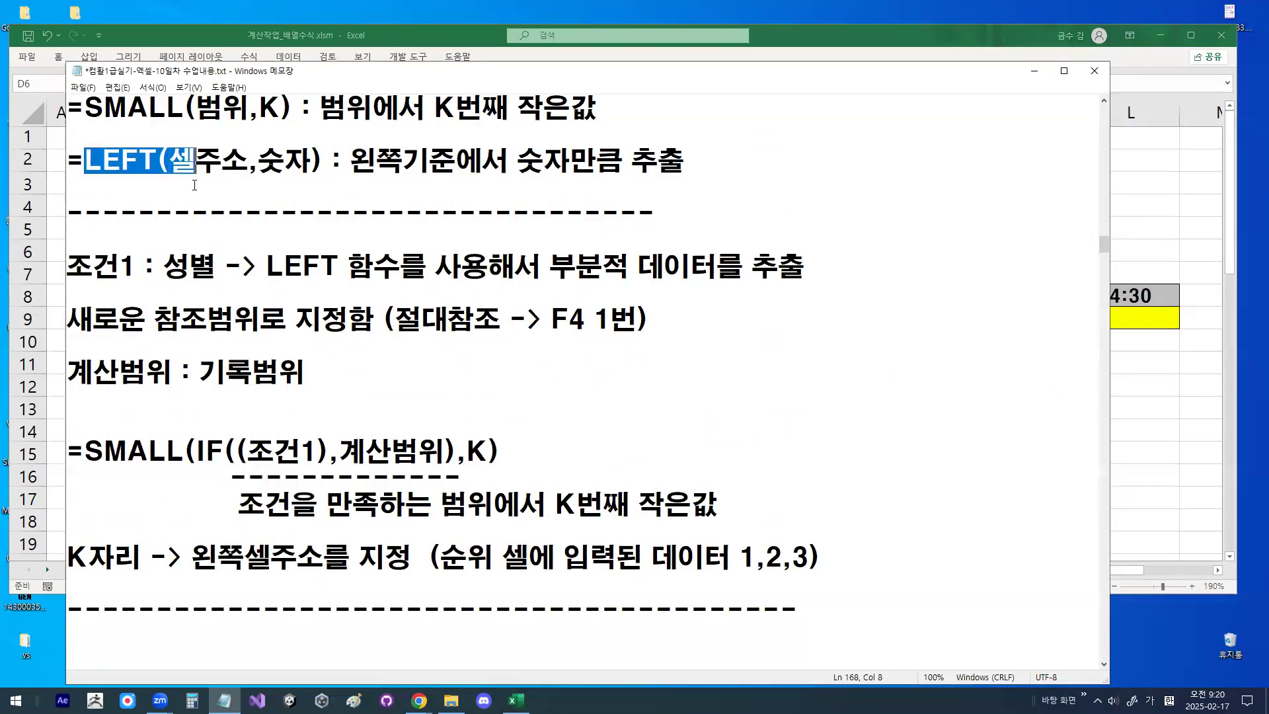
{"action": "left_click_drag", "start_coordinate": [171, 264], "coordinate": [862, 264]}
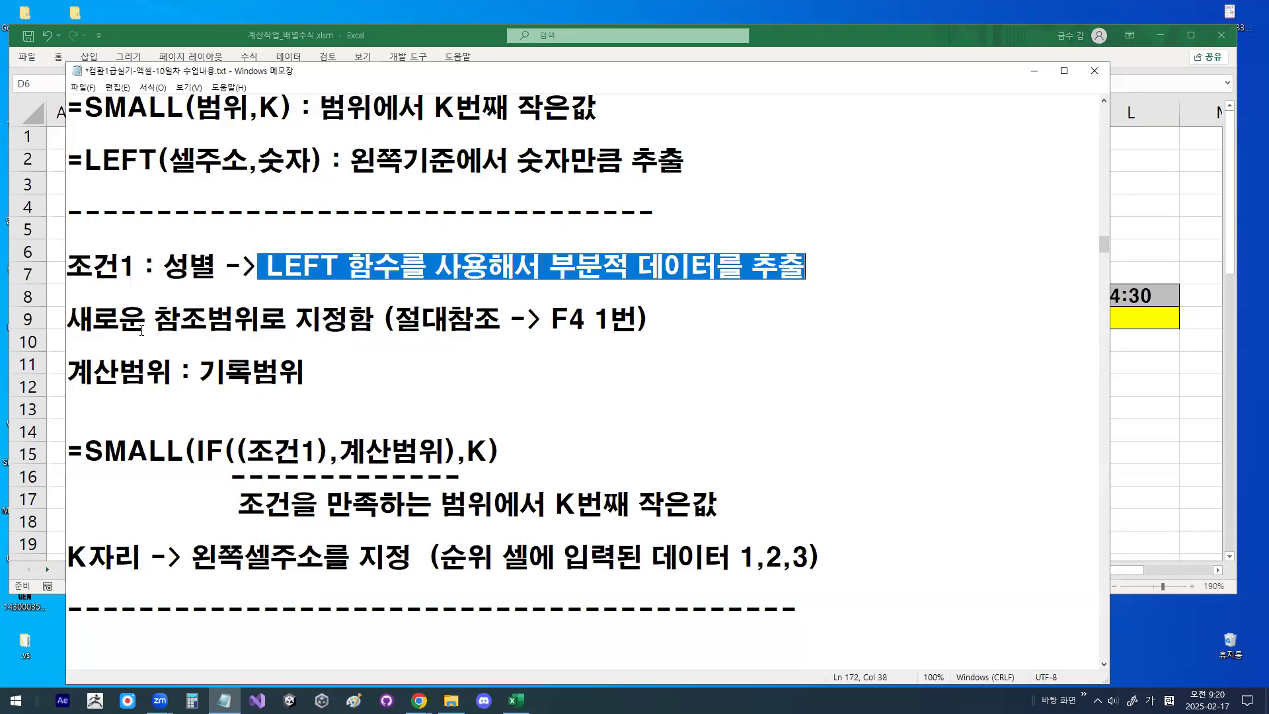
{"action": "left_click_drag", "start_coordinate": [93, 370], "coordinate": [298, 368]}
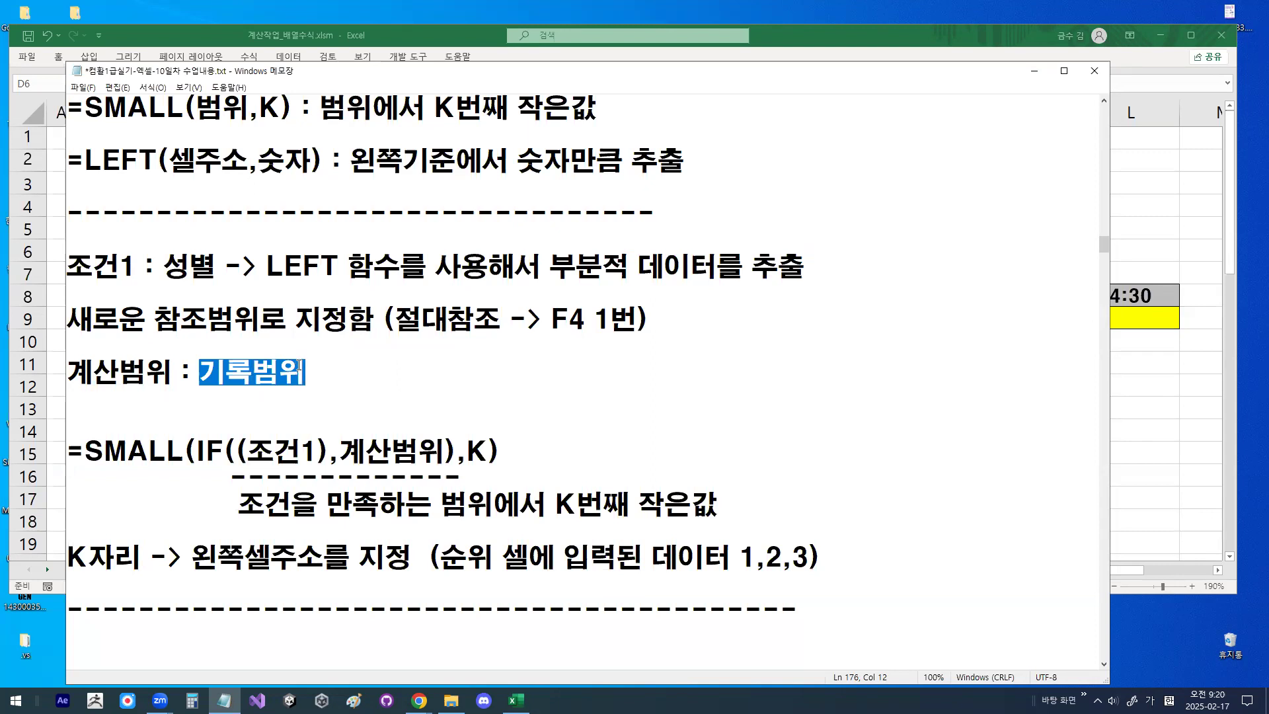
{"action": "left_click_drag", "start_coordinate": [201, 372], "coordinate": [297, 370]}
- Replace the ending "),K)" of the notes' SMALL(IF((조건1),계산범위),K) formula with "))"
{"action": "scroll", "coordinate": [294, 317], "scroll_direction": "down", "scroll_amount": 1}
{"action": "left_click_drag", "start_coordinate": [86, 372], "coordinate": [177, 371]}
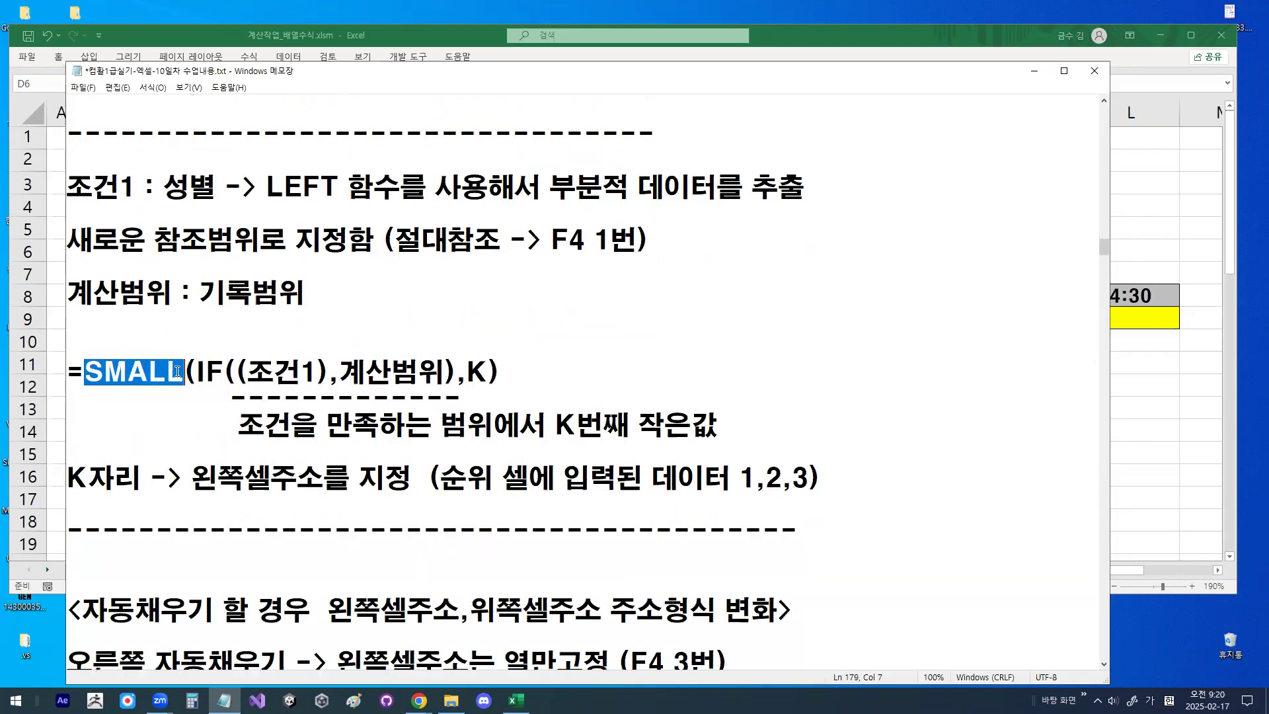
{"action": "scroll", "coordinate": [179, 357], "scroll_direction": "down", "scroll_amount": 1}
{"action": "left_click", "coordinate": [185, 286]}
{"action": "left_click_drag", "start_coordinate": [84, 290], "coordinate": [260, 292]}
{"action": "left_click_drag", "start_coordinate": [445, 291], "coordinate": [522, 295]}
{"action": "type", "text": "))"}
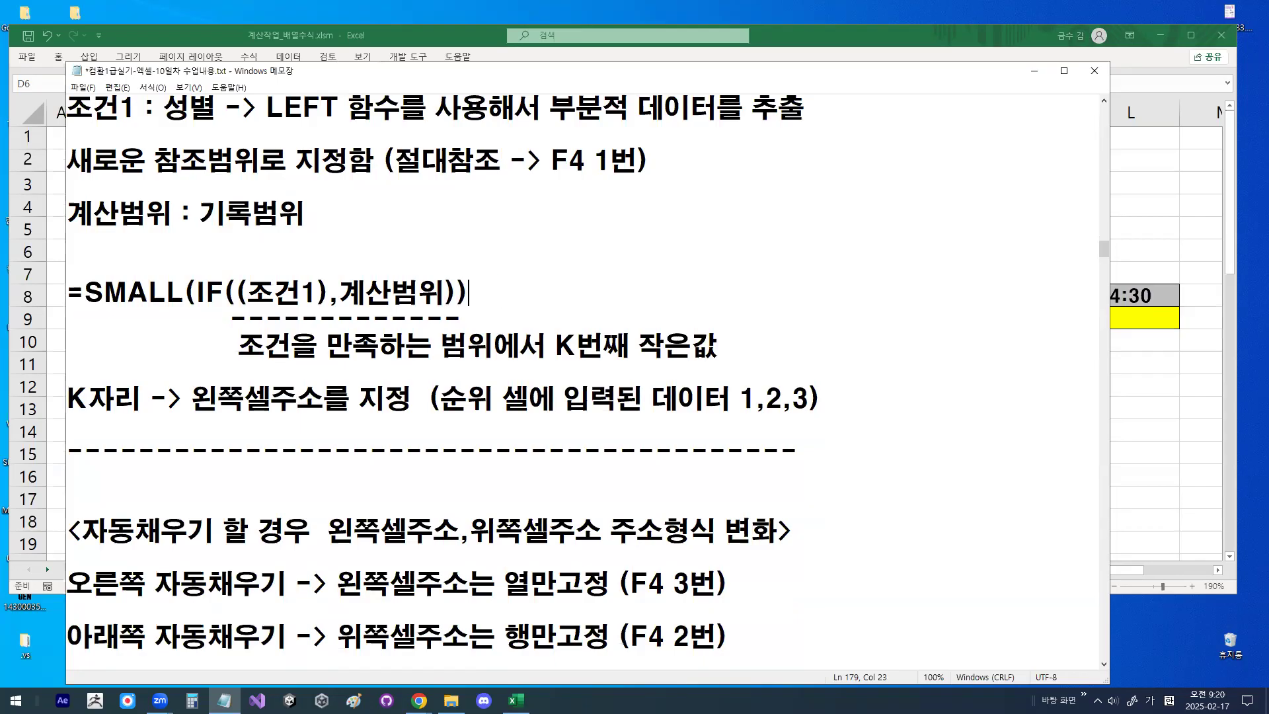
- Highlight 계산범위, 조건1 and the closing parentheses, underline SMALL, and compare the formula with the SMALL definition above
{"action": "left_click_drag", "start_coordinate": [329, 297], "coordinate": [435, 293]}
{"action": "left_click_drag", "start_coordinate": [332, 298], "coordinate": [436, 292]}
{"action": "left_click_drag", "start_coordinate": [236, 296], "coordinate": [327, 286]}
{"action": "left_click_drag", "start_coordinate": [444, 292], "coordinate": [475, 291]}
{"action": "left_click_drag", "start_coordinate": [79, 308], "coordinate": [204, 308]}
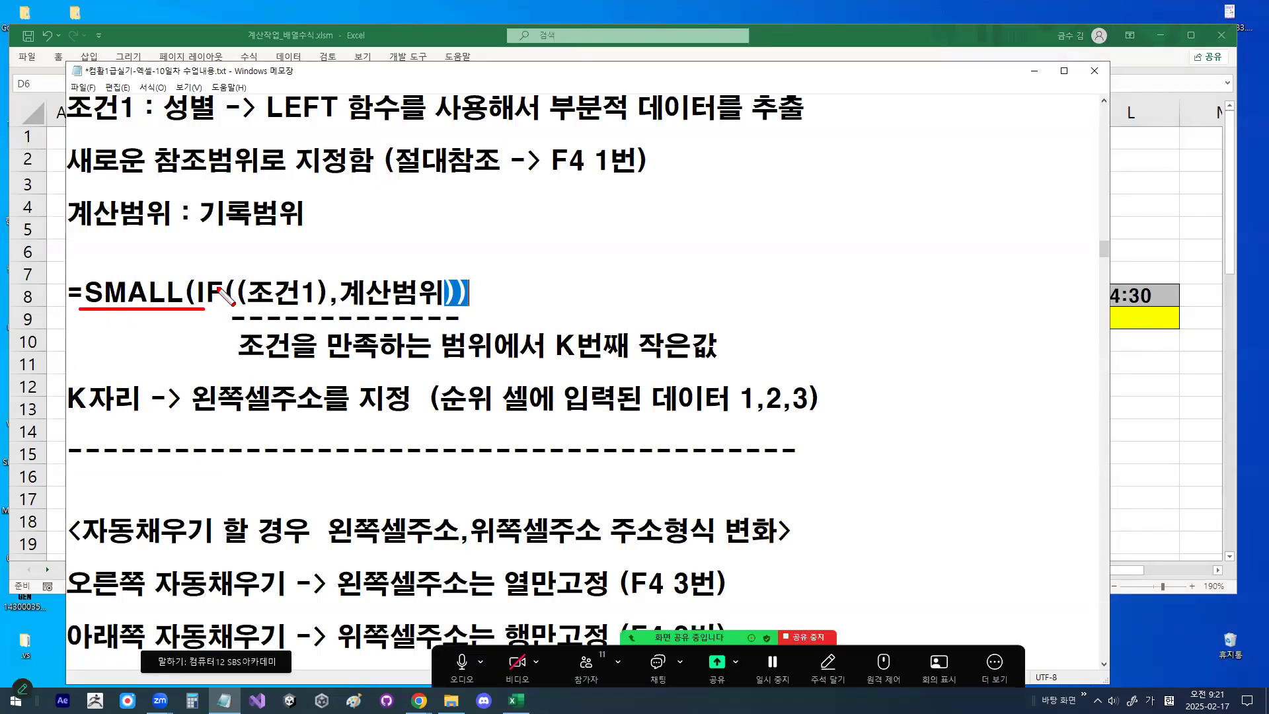
{"action": "scroll", "coordinate": [222, 244], "scroll_direction": "up", "scroll_amount": 1}
{"action": "left_click_drag", "start_coordinate": [259, 107], "coordinate": [282, 110]}
{"action": "scroll", "coordinate": [300, 273], "scroll_direction": "down", "scroll_amount": 1}
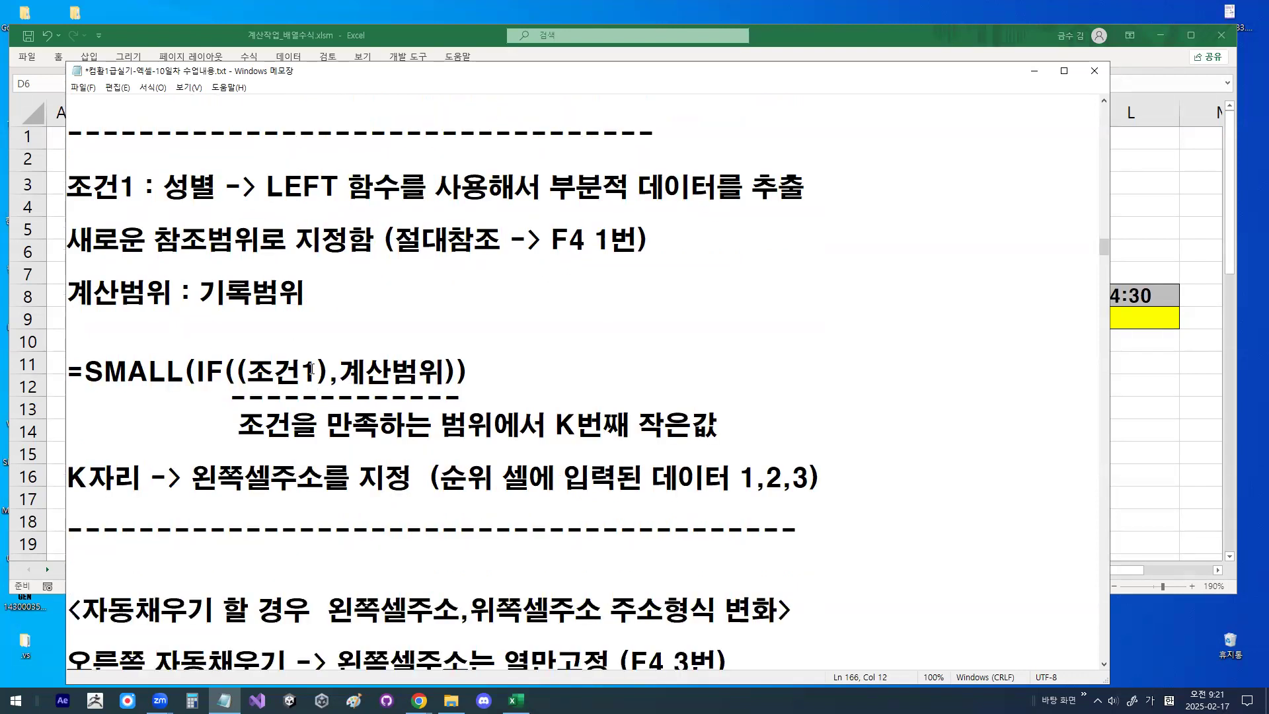
- Underline and tick the 조건1 and 계산범위 arguments, and draw a column of five circles beside the formula
{"action": "left_click_drag", "start_coordinate": [240, 395], "coordinate": [402, 394]}
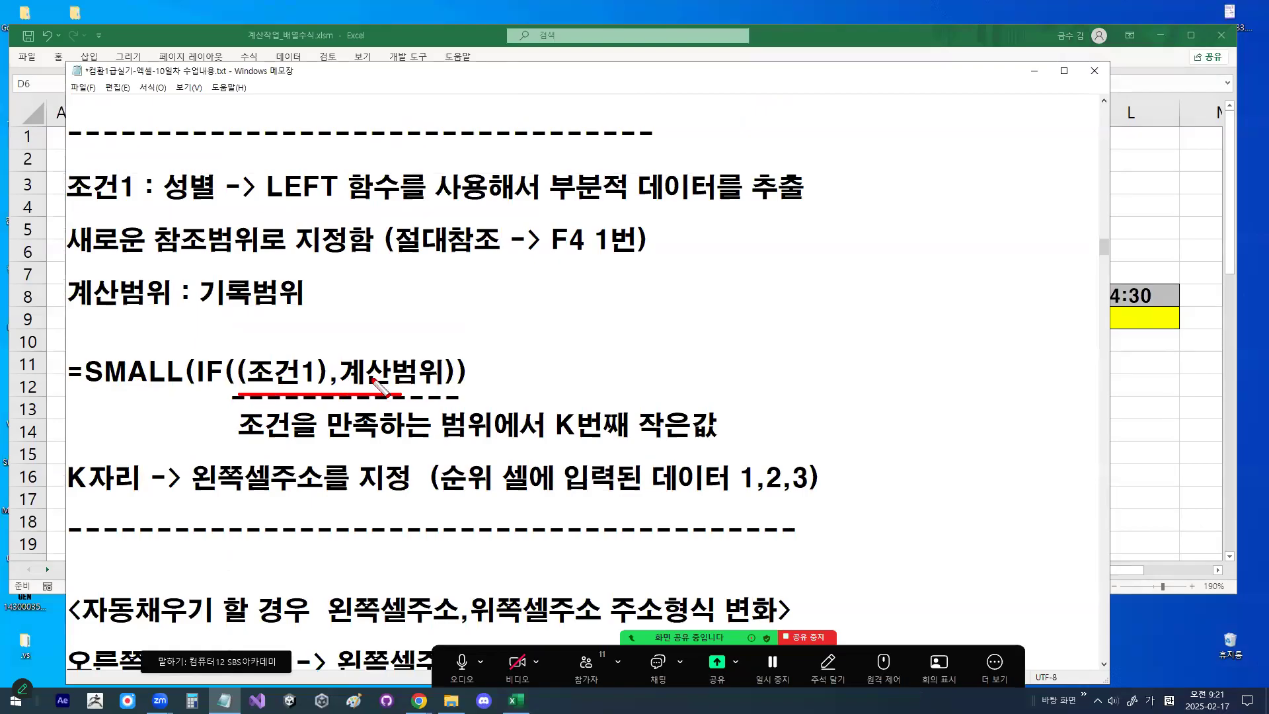
{"action": "left_click_drag", "start_coordinate": [263, 339], "coordinate": [302, 319]}
{"action": "left_click_drag", "start_coordinate": [371, 345], "coordinate": [392, 349]}
{"action": "mouse_move", "coordinate": [618, 281]}
{"action": "left_mouse_down"}
{"action": "mouse_move", "coordinate": [596, 251]}
{"action": "mouse_move", "coordinate": [619, 278]}
{"action": "left_mouse_up"}
{"action": "left_click_drag", "start_coordinate": [609, 320], "coordinate": [605, 319]}
{"action": "mouse_move", "coordinate": [598, 391]}
{"action": "left_mouse_down"}
{"action": "mouse_move", "coordinate": [581, 427]}
{"action": "mouse_move", "coordinate": [603, 407]}
{"action": "left_mouse_up"}
{"action": "left_click_drag", "start_coordinate": [598, 450], "coordinate": [617, 482]}
{"action": "left_click_drag", "start_coordinate": [604, 537], "coordinate": [633, 538]}
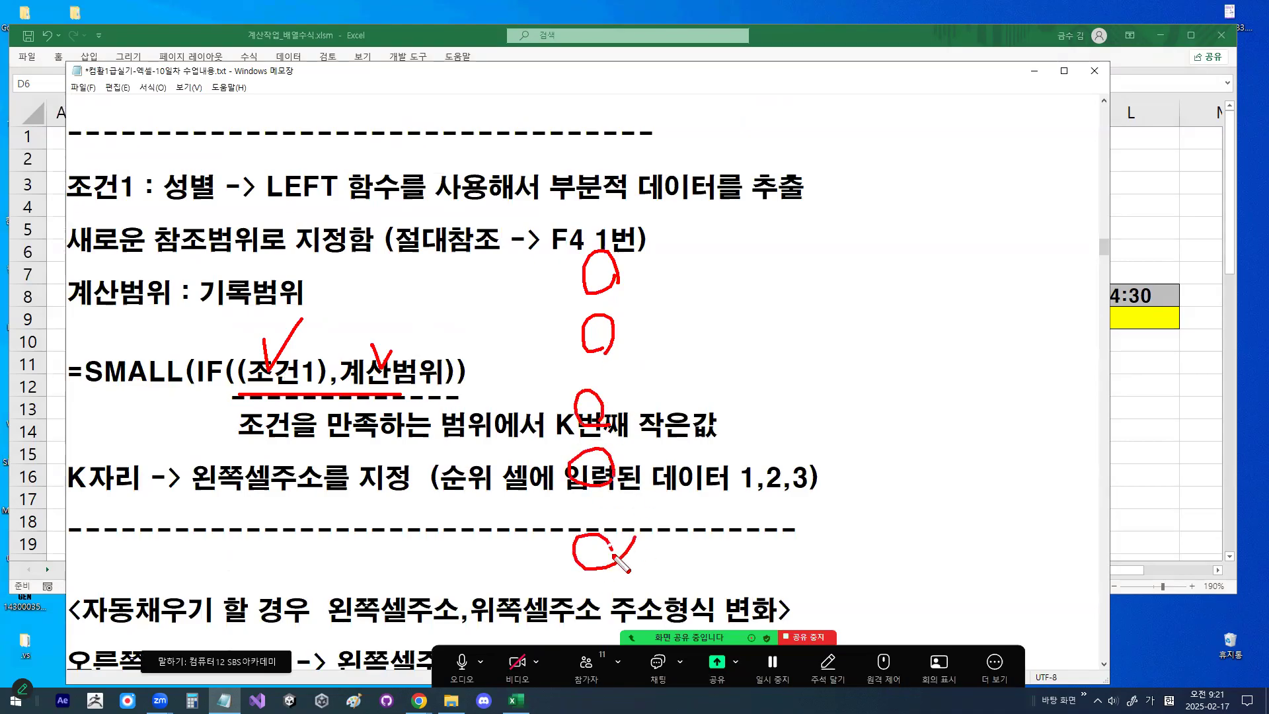
- Draw a circled question mark, box the five circles, underline SMALL in the formula, and clear the drawing
{"action": "mouse_move", "coordinate": [792, 319]}
{"action": "left_mouse_down"}
{"action": "mouse_move", "coordinate": [819, 316]}
{"action": "mouse_move", "coordinate": [802, 338]}
{"action": "left_mouse_up"}
{"action": "left_click", "coordinate": [802, 354]}
{"action": "left_click_drag", "start_coordinate": [547, 244], "coordinate": [556, 578]}
{"action": "mouse_move", "coordinate": [553, 235]}
{"action": "left_mouse_down"}
{"action": "mouse_move", "coordinate": [681, 237]}
{"action": "mouse_move", "coordinate": [691, 565]}
{"action": "mouse_move", "coordinate": [682, 595]}
{"action": "mouse_move", "coordinate": [547, 582]}
{"action": "left_mouse_up"}
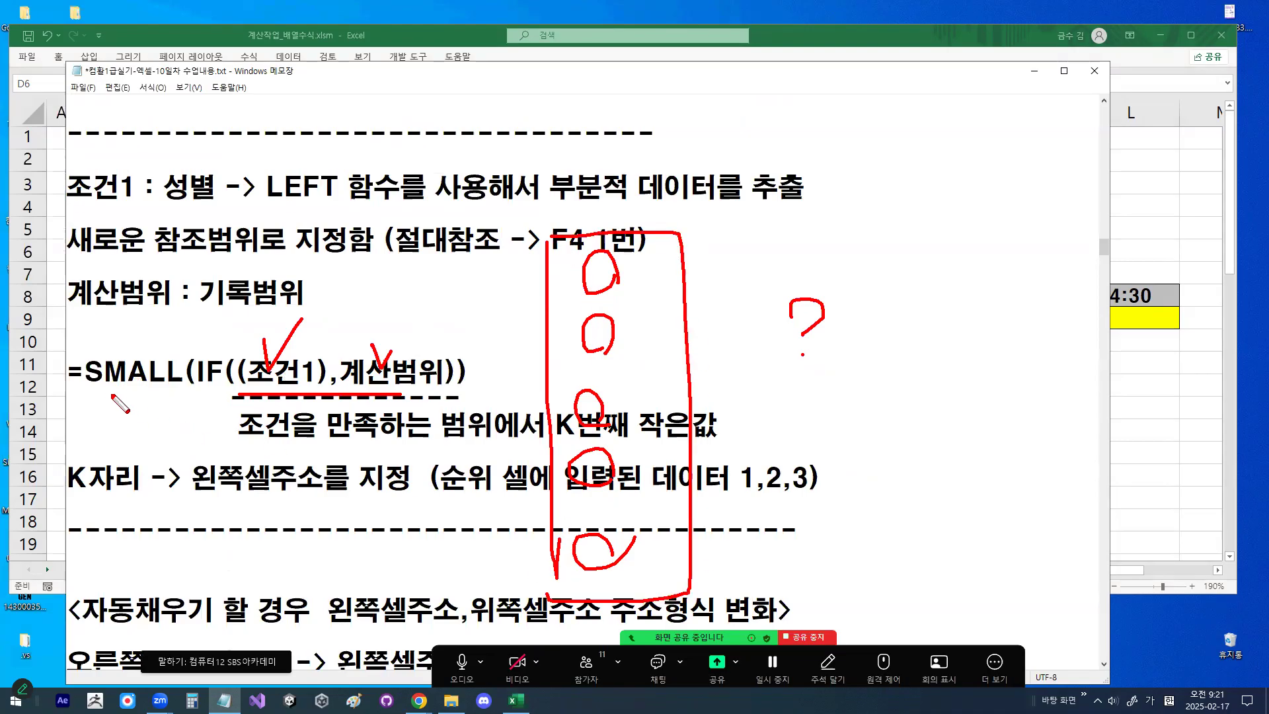
{"action": "left_click_drag", "start_coordinate": [66, 387], "coordinate": [153, 387]}
{"action": "mouse_move", "coordinate": [867, 342]}
{"action": "left_mouse_down"}
{"action": "mouse_move", "coordinate": [832, 298]}
{"action": "mouse_move", "coordinate": [844, 323]}
{"action": "left_mouse_up"}
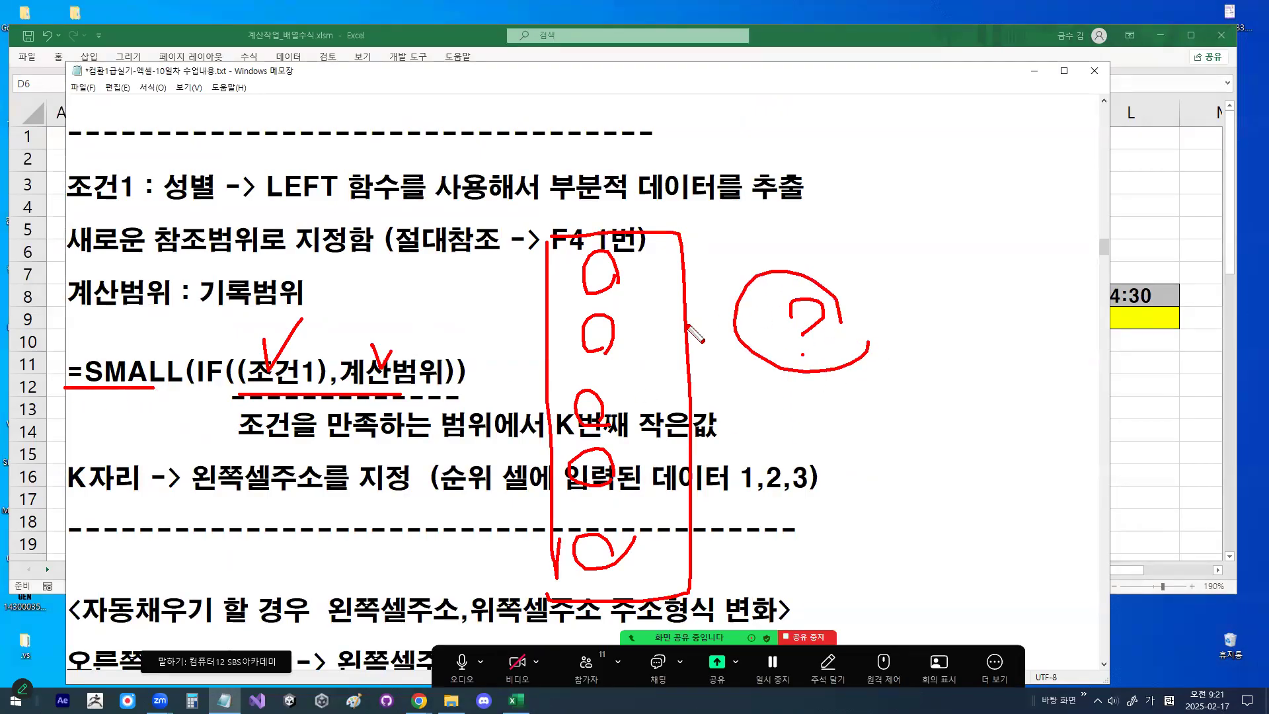
{"action": "key", "text": "Escape"}
- Replace the formula's last closing parenthesis with ",K)" and circle the 계산범위 and K arguments
{"action": "left_click_drag", "start_coordinate": [86, 373], "coordinate": [165, 373]}
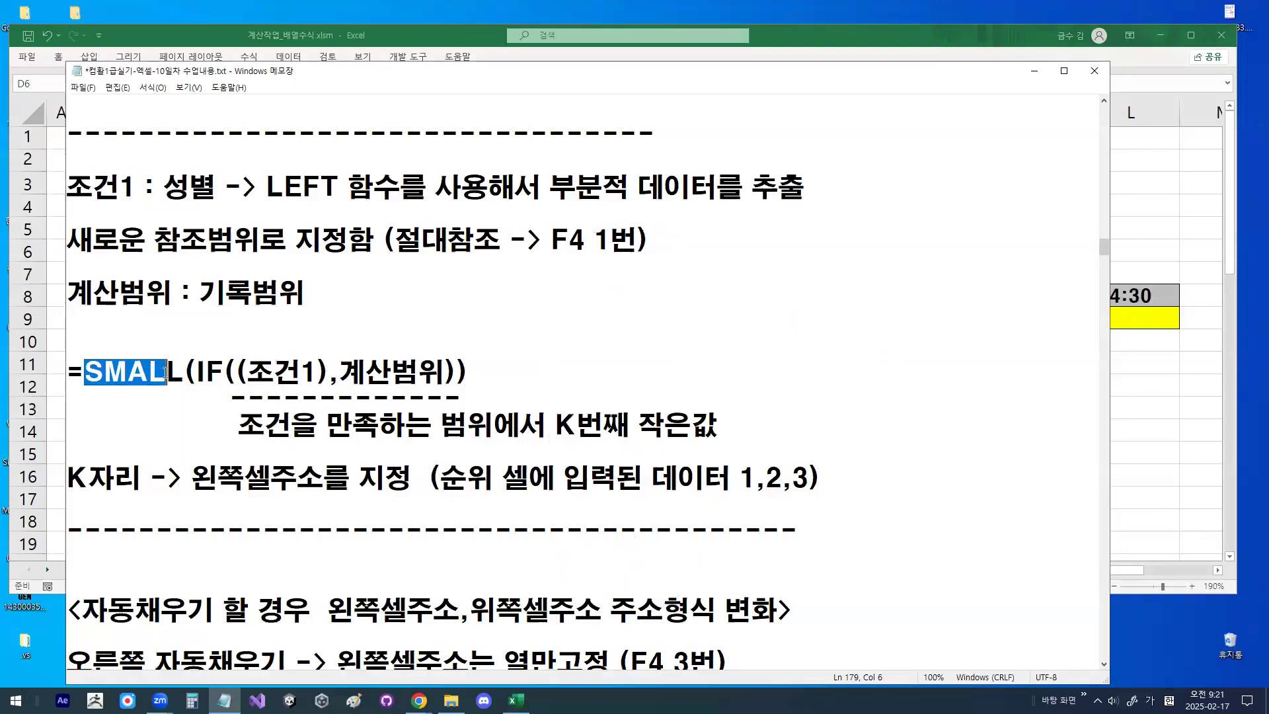
{"action": "left_click_drag", "start_coordinate": [456, 378], "coordinate": [472, 374]}
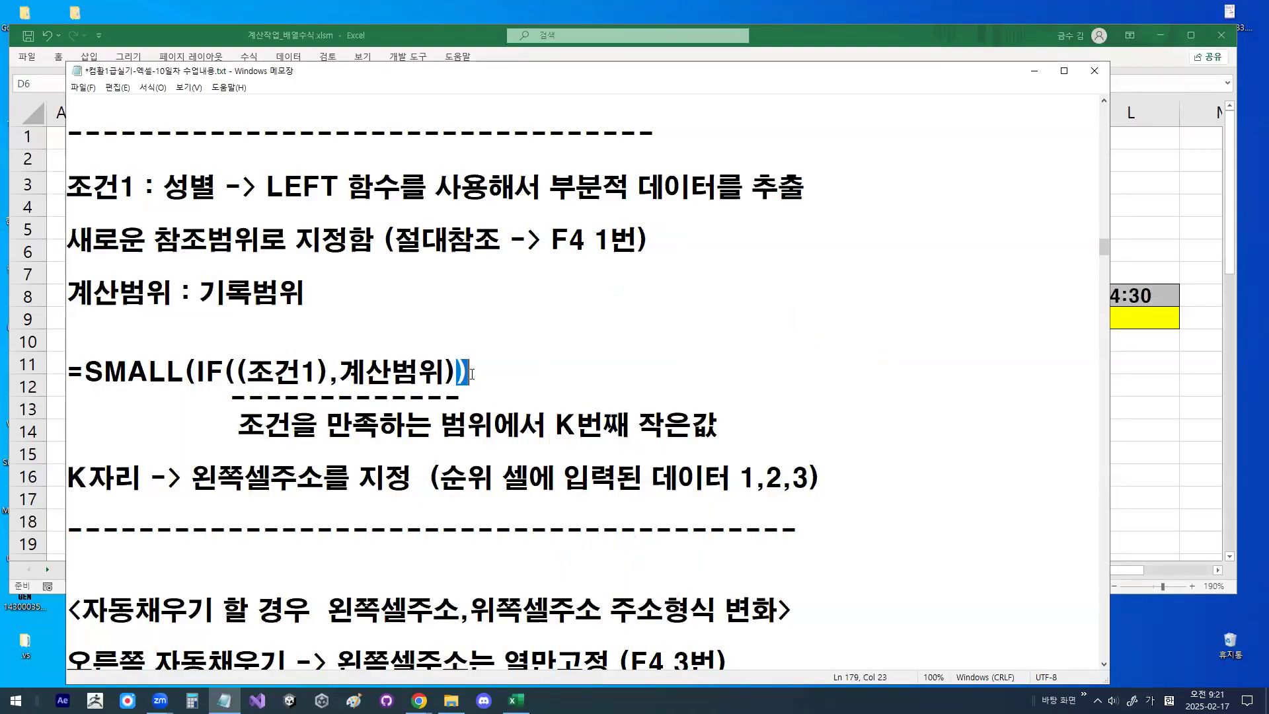
{"action": "type", "text": ",k"}
{"action": "key", "text": "BackSpace"}
{"action": "type", "text": "K)"}
{"action": "mouse_move", "coordinate": [426, 387]}
{"action": "left_mouse_down"}
{"action": "mouse_move", "coordinate": [386, 399]}
{"action": "mouse_move", "coordinate": [461, 364]}
{"action": "mouse_move", "coordinate": [494, 371]}
{"action": "left_mouse_up"}
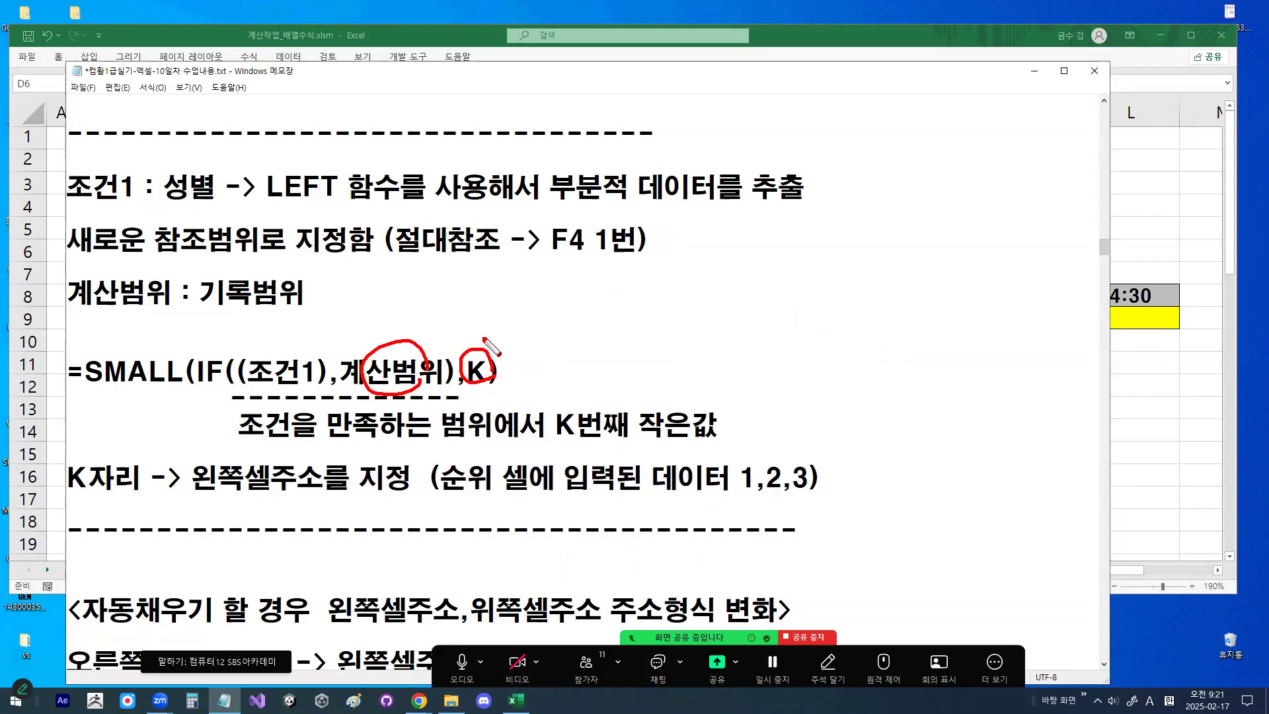
{"action": "double_click", "coordinate": [477, 373]}
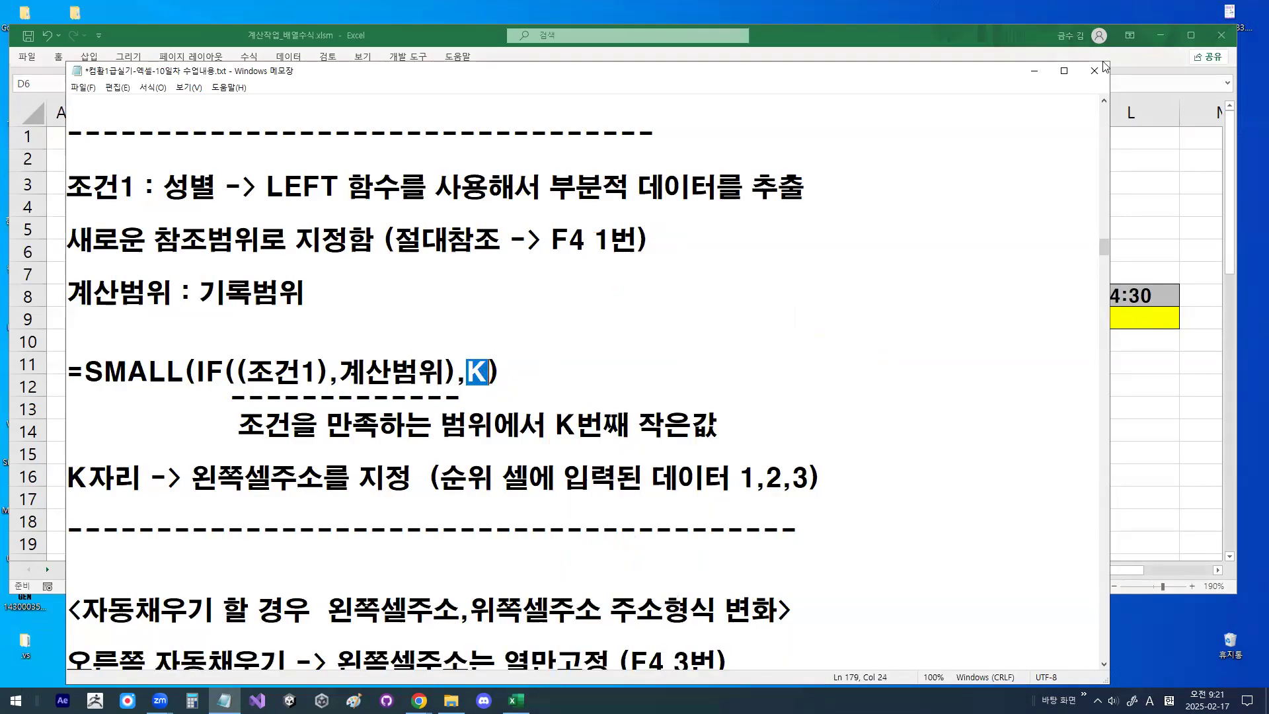
- Return to the Excel workbook, select rank 1 in 표2, circle ranks 1 to 3 with a cross and bracket, and clear the drawing
{"action": "left_click", "coordinate": [1035, 71]}
{"action": "left_click", "coordinate": [737, 201]}
{"action": "left_click_drag", "start_coordinate": [777, 178], "coordinate": [788, 158]}
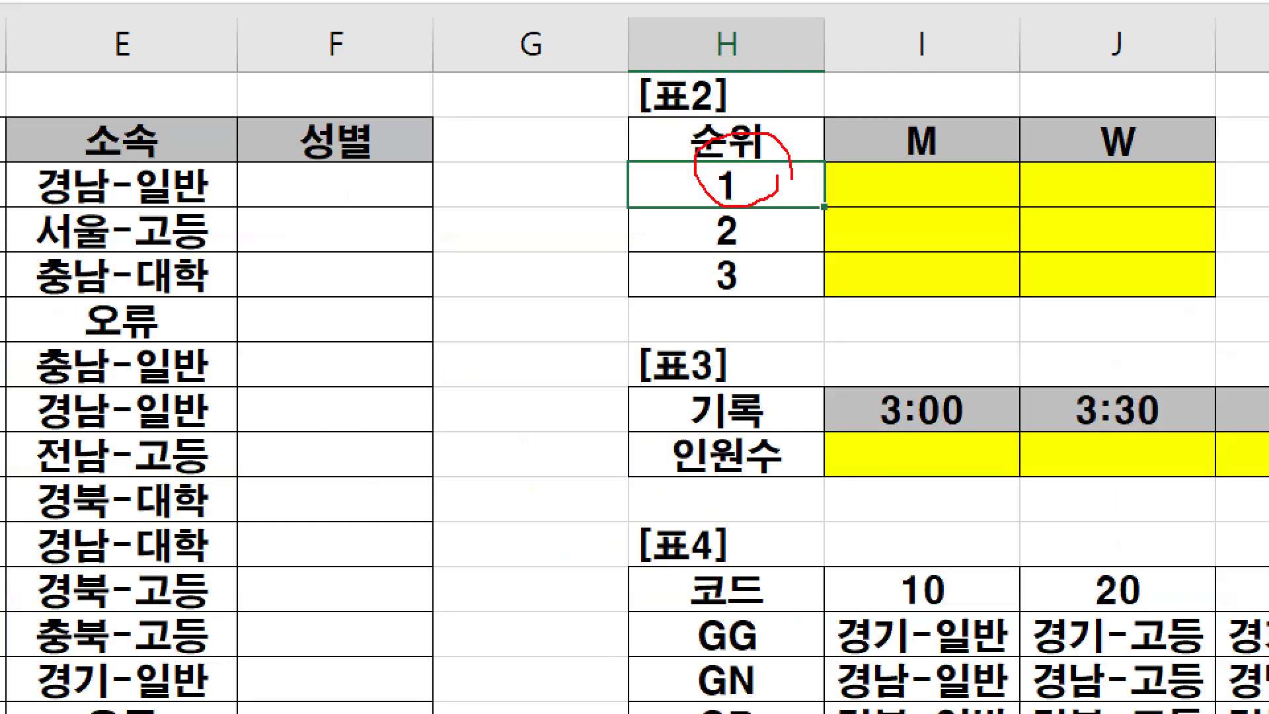
{"action": "mouse_move", "coordinate": [750, 218]}
{"action": "left_mouse_down"}
{"action": "mouse_move", "coordinate": [760, 301]}
{"action": "mouse_move", "coordinate": [749, 285]}
{"action": "left_mouse_up"}
{"action": "mouse_move", "coordinate": [637, 202]}
{"action": "left_mouse_down"}
{"action": "mouse_move", "coordinate": [607, 257]}
{"action": "mouse_move", "coordinate": [629, 237]}
{"action": "left_mouse_up"}
{"action": "left_click_drag", "start_coordinate": [798, 178], "coordinate": [811, 308]}
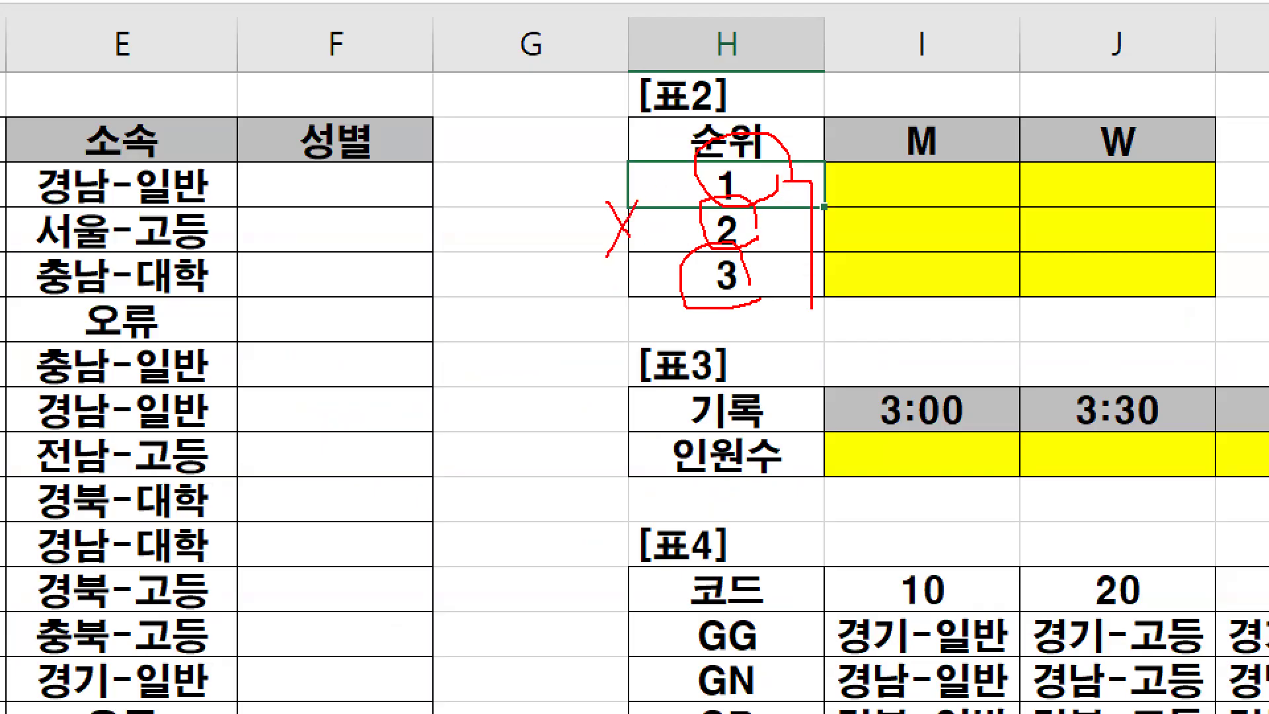
{"action": "key", "text": "Escape"}
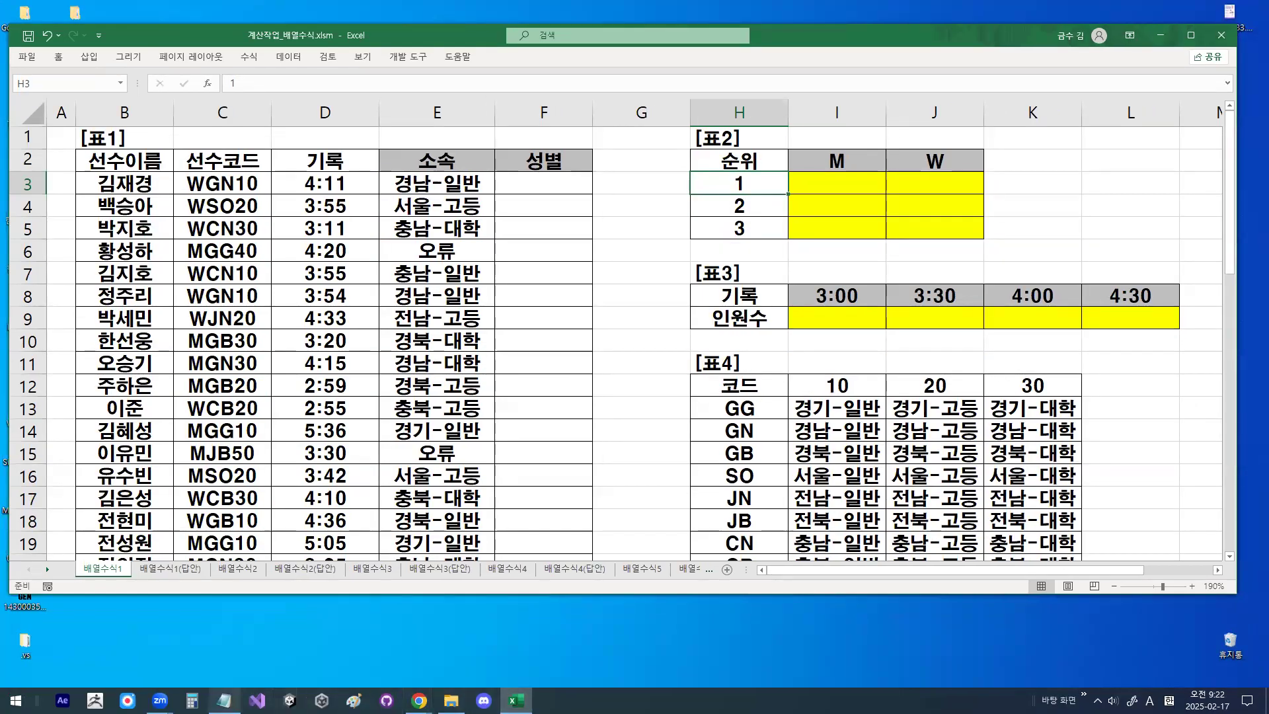
- Glance at the notes, select I3, draw the fill directions across and down from it, circle rank 1, and clear the drawing
{"action": "left_click", "coordinate": [225, 700]}
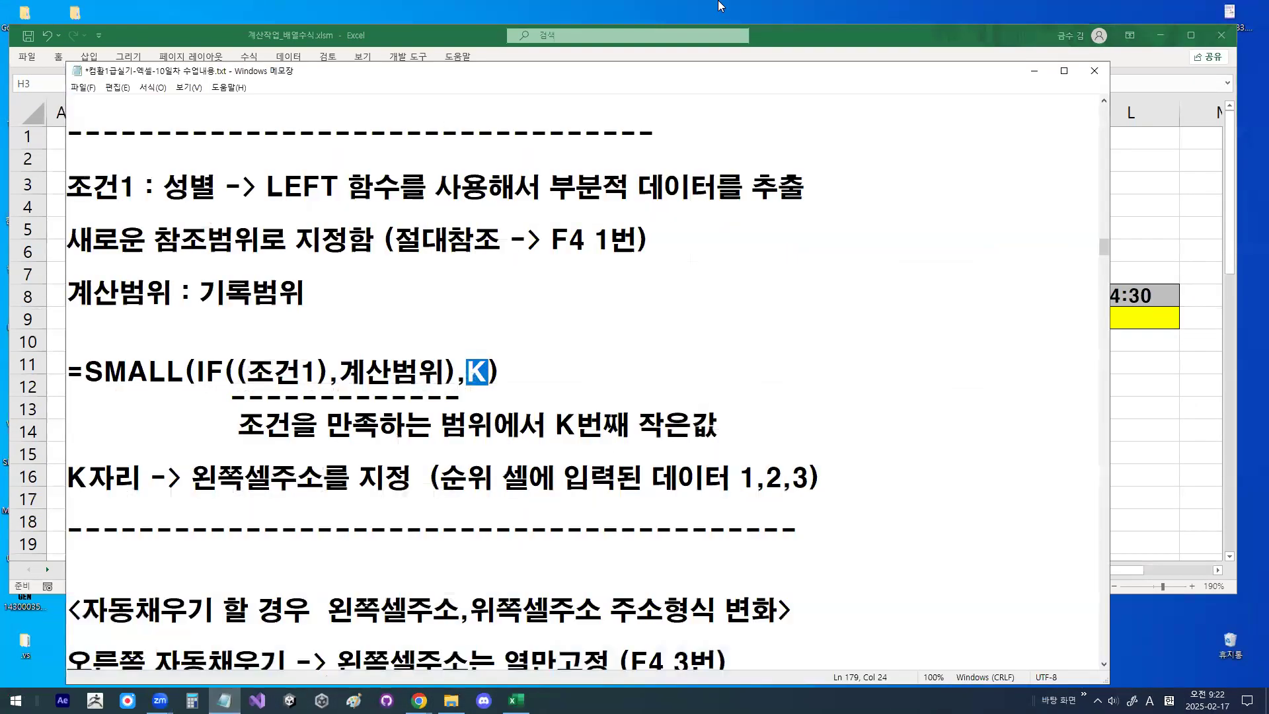
{"action": "left_click", "coordinate": [1031, 72]}
{"action": "left_click", "coordinate": [870, 177]}
{"action": "mouse_move", "coordinate": [870, 176]}
{"action": "left_mouse_down"}
{"action": "mouse_move", "coordinate": [850, 193]}
{"action": "mouse_move", "coordinate": [858, 170]}
{"action": "mouse_move", "coordinate": [1075, 213]}
{"action": "mouse_move", "coordinate": [1047, 244]}
{"action": "left_mouse_up"}
{"action": "mouse_move", "coordinate": [1097, 210]}
{"action": "left_mouse_down"}
{"action": "mouse_move", "coordinate": [1097, 314]}
{"action": "mouse_move", "coordinate": [1170, 226]}
{"action": "left_mouse_up"}
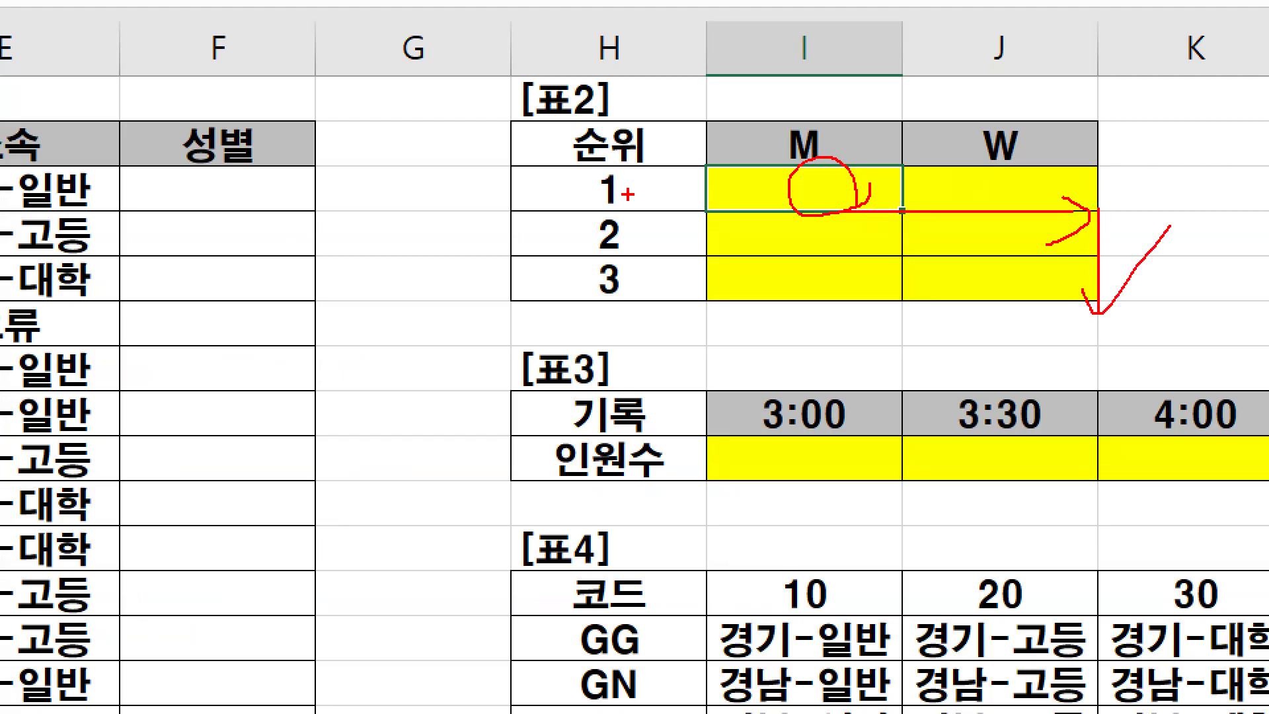
{"action": "mouse_move", "coordinate": [649, 200]}
{"action": "left_mouse_down"}
{"action": "mouse_move", "coordinate": [579, 170]}
{"action": "mouse_move", "coordinate": [649, 197]}
{"action": "left_mouse_up"}
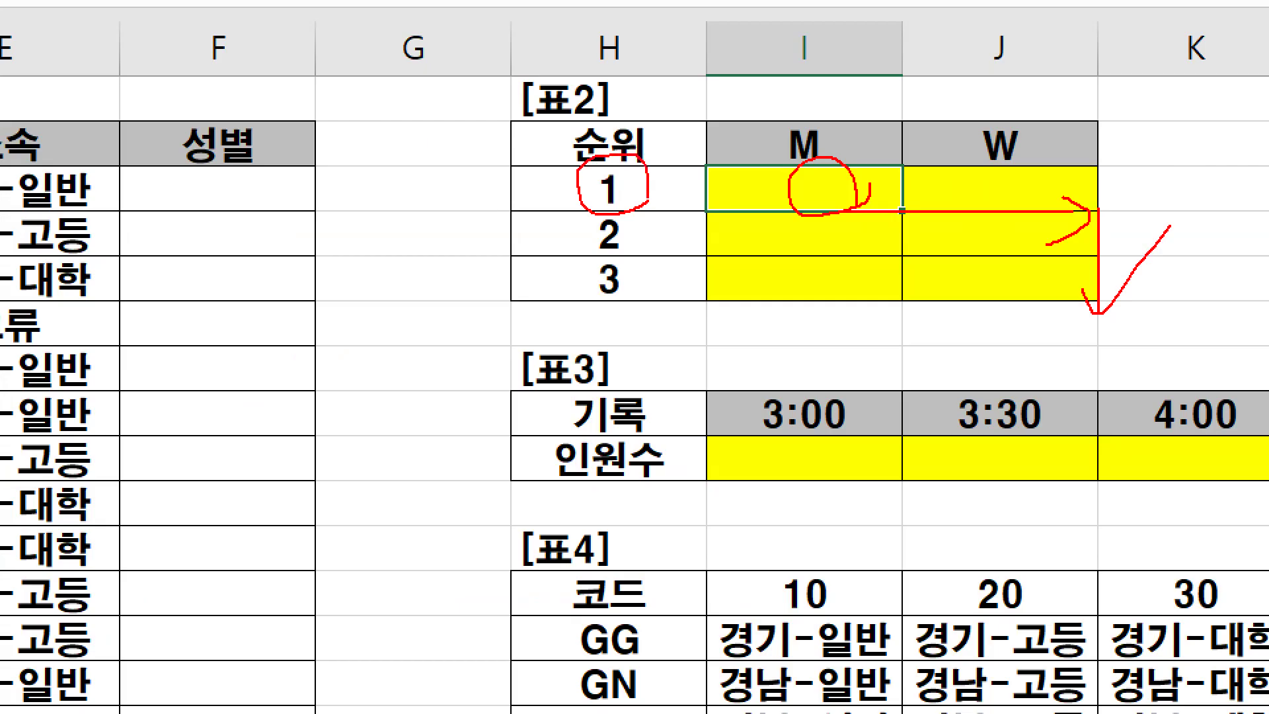
{"action": "key", "text": "Escape"}
- Draw an arrow from circled rank 1 into I3, a cross and circle there, and an arrow towards a circle in J3
{"action": "key", "text": "ctrl+1"}
{"action": "left_click", "coordinate": [825, 182]}
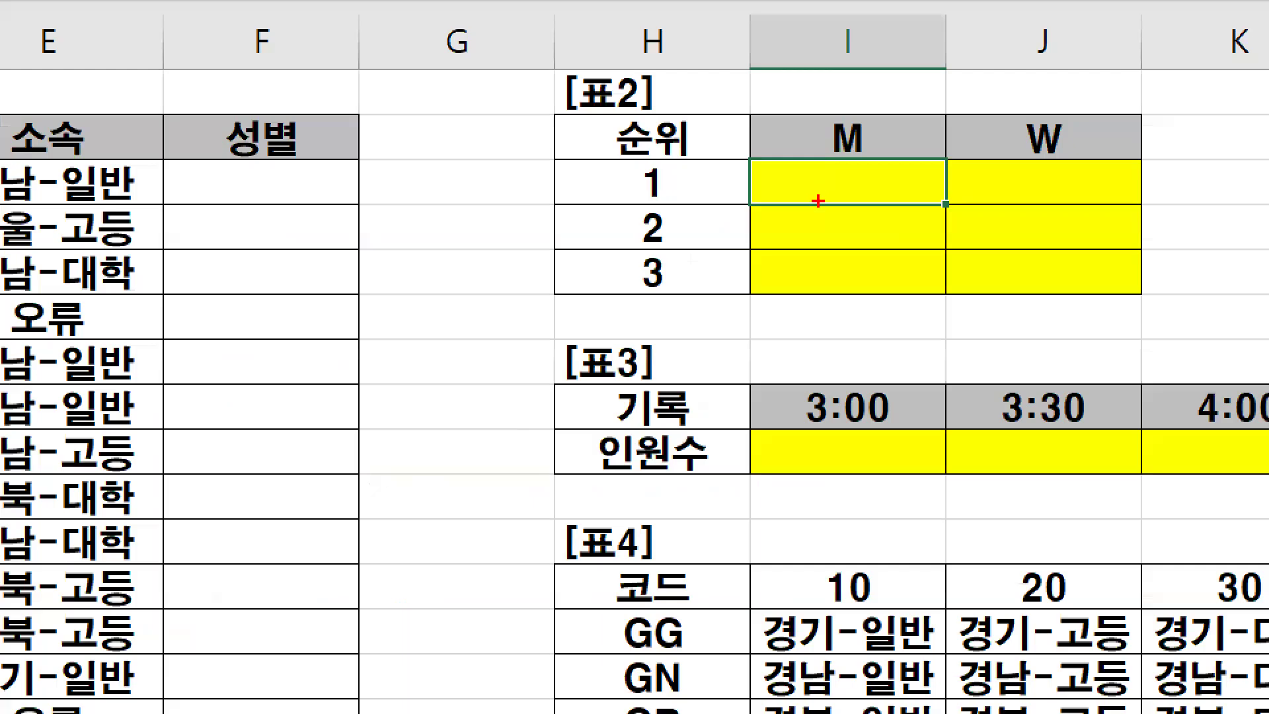
{"action": "mouse_move", "coordinate": [762, 209]}
{"action": "left_mouse_down"}
{"action": "mouse_move", "coordinate": [1014, 209]}
{"action": "mouse_move", "coordinate": [988, 228]}
{"action": "left_mouse_up"}
{"action": "mouse_move", "coordinate": [685, 191]}
{"action": "left_mouse_down"}
{"action": "mouse_move", "coordinate": [658, 209]}
{"action": "mouse_move", "coordinate": [671, 188]}
{"action": "mouse_move", "coordinate": [771, 180]}
{"action": "mouse_move", "coordinate": [760, 201]}
{"action": "mouse_move", "coordinate": [819, 160]}
{"action": "mouse_move", "coordinate": [820, 203]}
{"action": "left_mouse_up"}
{"action": "left_click_drag", "start_coordinate": [1149, 209], "coordinate": [1116, 186]}
{"action": "left_click_drag", "start_coordinate": [897, 191], "coordinate": [890, 171]}
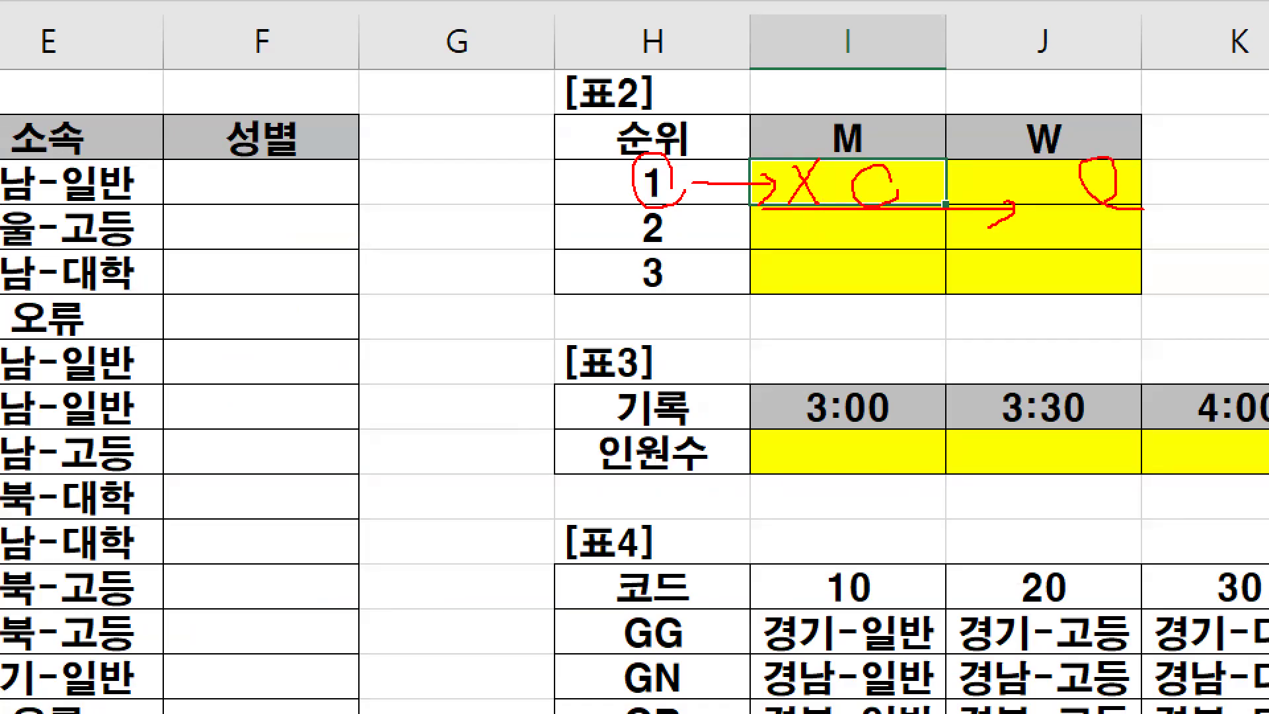
- Circle rank 1 and the mark in I3, clear the drawing, then circle rank 1 again and clear it
{"action": "mouse_move", "coordinate": [668, 190]}
{"action": "left_mouse_down"}
{"action": "mouse_move", "coordinate": [640, 194]}
{"action": "mouse_move", "coordinate": [677, 198]}
{"action": "left_mouse_up"}
{"action": "left_click_drag", "start_coordinate": [882, 192], "coordinate": [891, 199]}
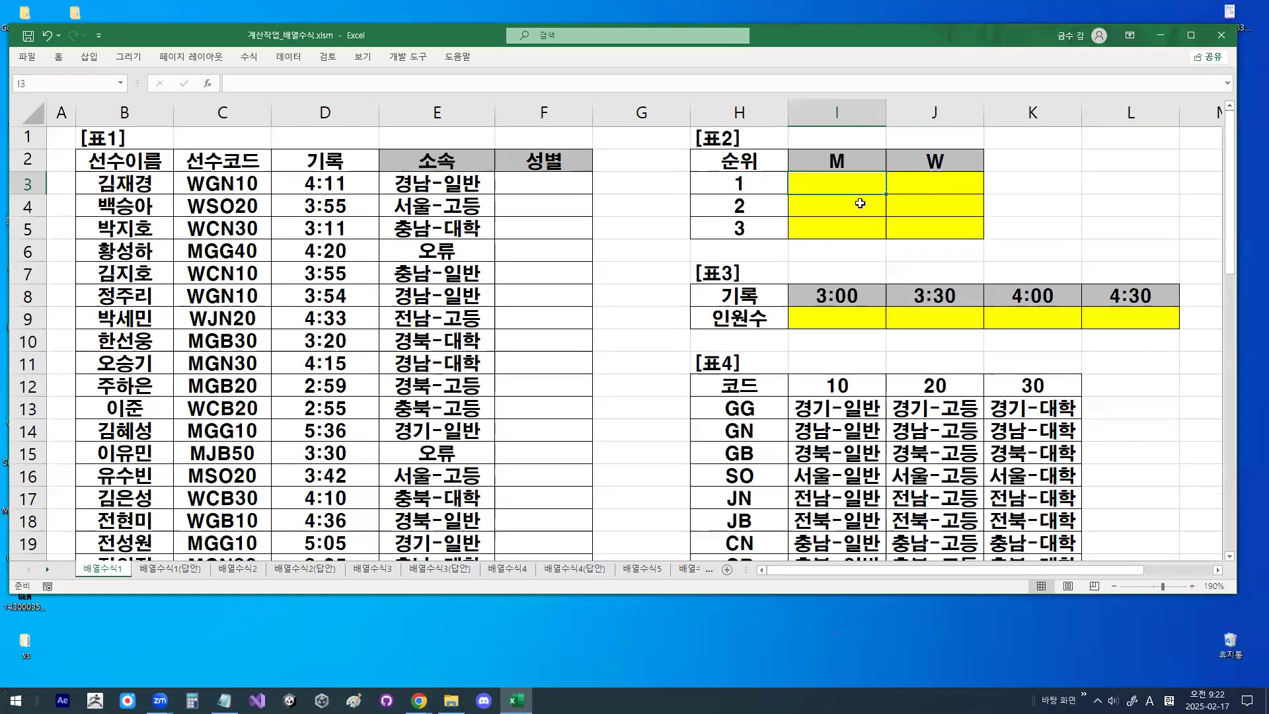
{"action": "key", "text": "ctrl+2"}
{"action": "mouse_move", "coordinate": [747, 192]}
{"action": "left_mouse_down"}
{"action": "mouse_move", "coordinate": [734, 193]}
{"action": "mouse_move", "coordinate": [726, 170]}
{"action": "mouse_move", "coordinate": [747, 193]}
{"action": "mouse_move", "coordinate": [764, 163]}
{"action": "left_mouse_up"}
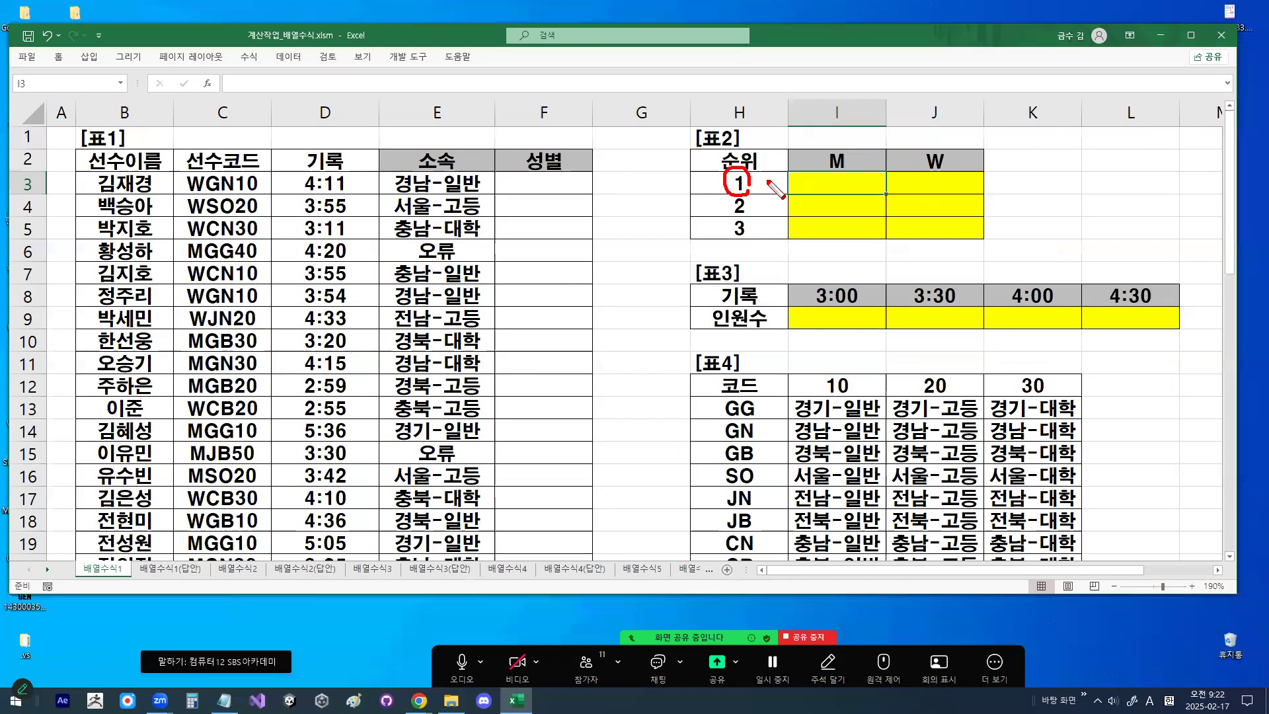
{"action": "key", "text": "Escape"}
- Select the M header in I2, circle it and rank 1 in 표2, and clear the drawing
{"action": "left_click", "coordinate": [1004, 139]}
{"action": "key", "text": "ctrl+1"}
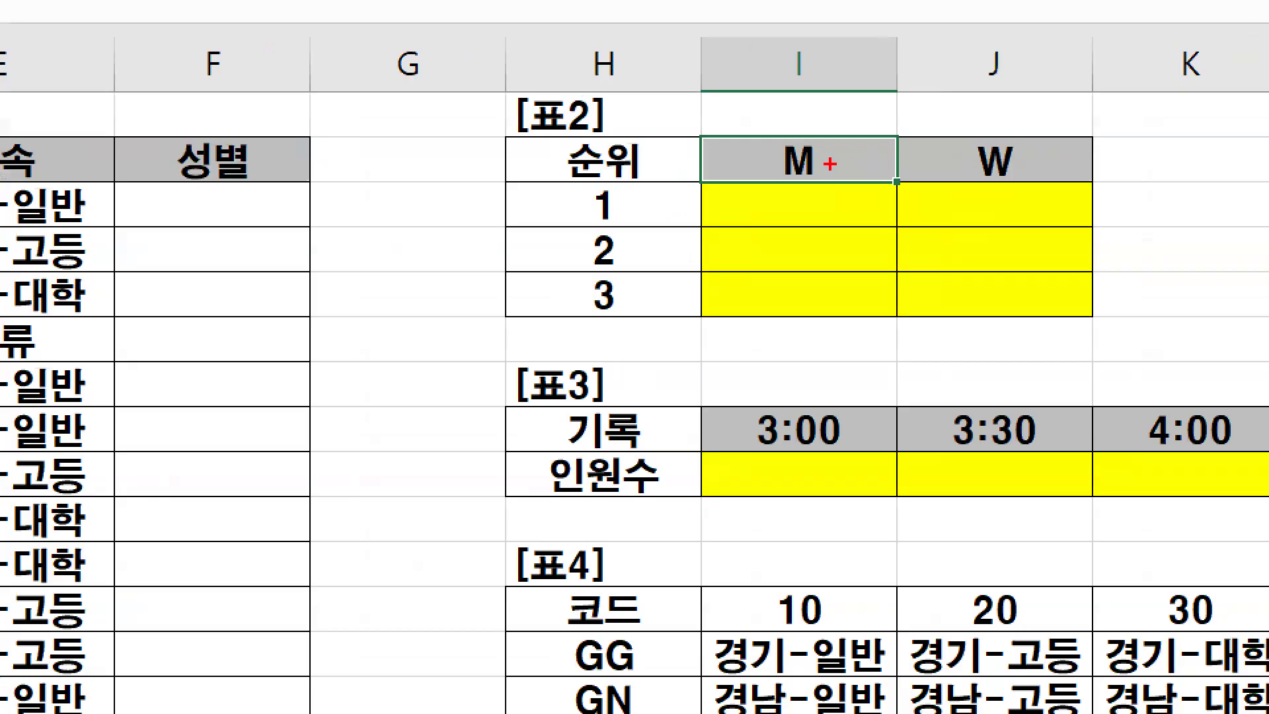
{"action": "left_click_drag", "start_coordinate": [788, 177], "coordinate": [829, 158]}
{"action": "mouse_move", "coordinate": [630, 205]}
{"action": "left_mouse_down"}
{"action": "mouse_move", "coordinate": [591, 218]}
{"action": "mouse_move", "coordinate": [628, 199]}
{"action": "left_mouse_up"}
{"action": "key", "text": "Escape"}
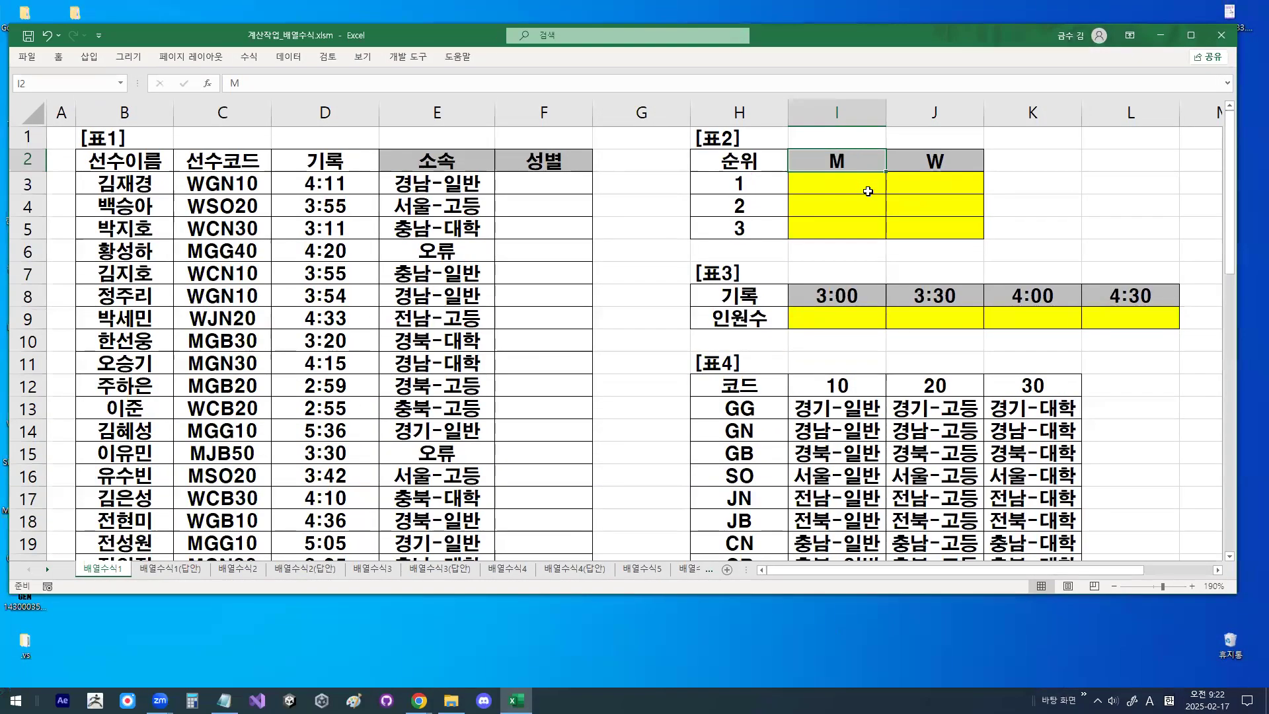
- Draw arrows across and down 표2, circle the M and W headers with an arrow between them, and clear the drawing
{"action": "mouse_move", "coordinate": [807, 197]}
{"action": "left_mouse_down"}
{"action": "mouse_move", "coordinate": [948, 196]}
{"action": "mouse_move", "coordinate": [946, 210]}
{"action": "left_mouse_up"}
{"action": "mouse_move", "coordinate": [845, 161]}
{"action": "left_mouse_down"}
{"action": "mouse_move", "coordinate": [946, 163]}
{"action": "mouse_move", "coordinate": [983, 221]}
{"action": "mouse_move", "coordinate": [981, 251]}
{"action": "mouse_move", "coordinate": [1000, 206]}
{"action": "left_mouse_up"}
{"action": "mouse_move", "coordinate": [887, 169]}
{"action": "left_mouse_down"}
{"action": "mouse_move", "coordinate": [822, 162]}
{"action": "mouse_move", "coordinate": [859, 176]}
{"action": "left_mouse_up"}
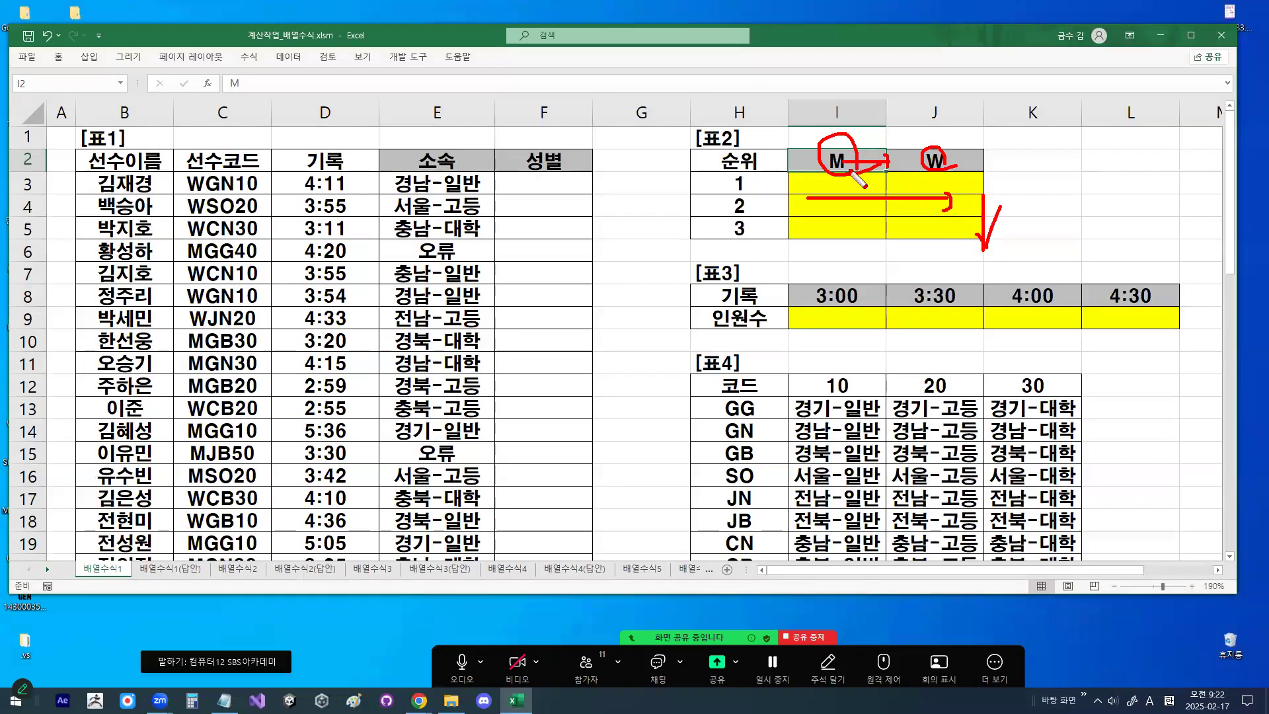
{"action": "mouse_move", "coordinate": [837, 172]}
{"action": "left_mouse_down"}
{"action": "mouse_move", "coordinate": [836, 219]}
{"action": "mouse_move", "coordinate": [855, 205]}
{"action": "mouse_move", "coordinate": [840, 148]}
{"action": "left_mouse_up"}
{"action": "key", "text": "Escape"}
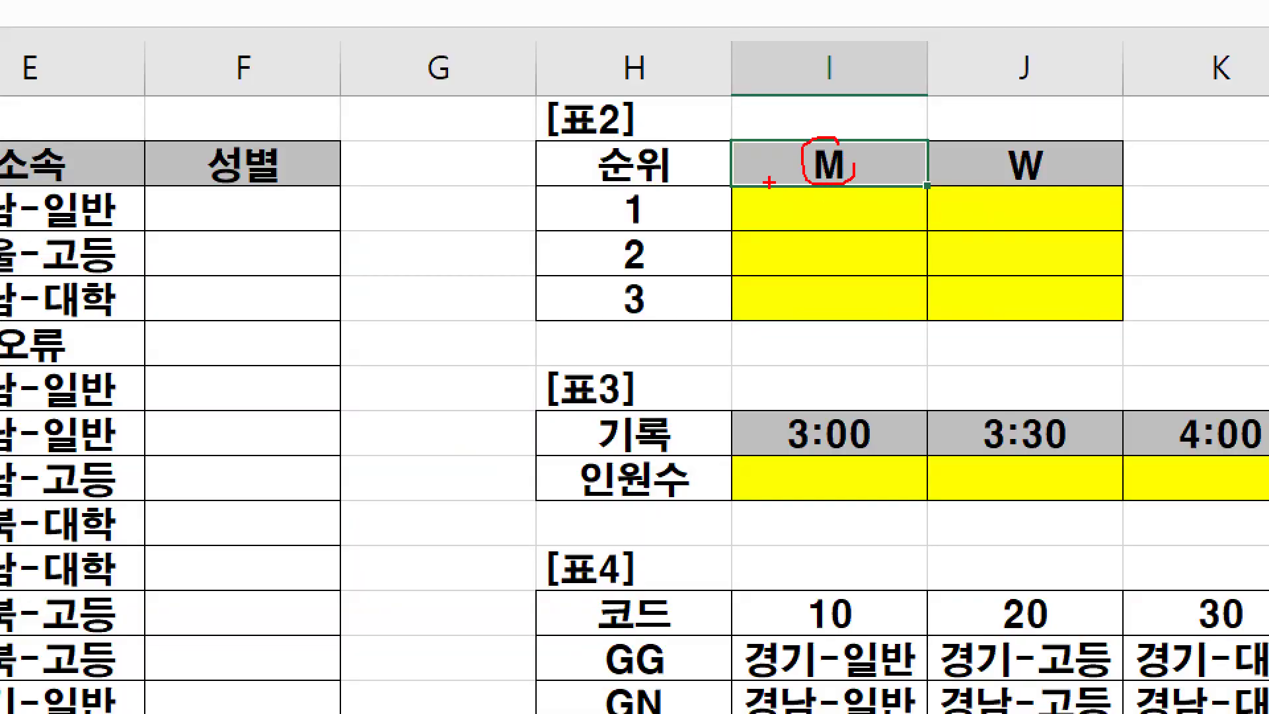
- Circle and underline the M header, draw an arrow across I3 to J3, circle rank 1 with an arrow pointing to it, and clear the drawing
{"action": "left_click_drag", "start_coordinate": [749, 185], "coordinate": [938, 185]}
{"action": "left_click_drag", "start_coordinate": [852, 190], "coordinate": [871, 180]}
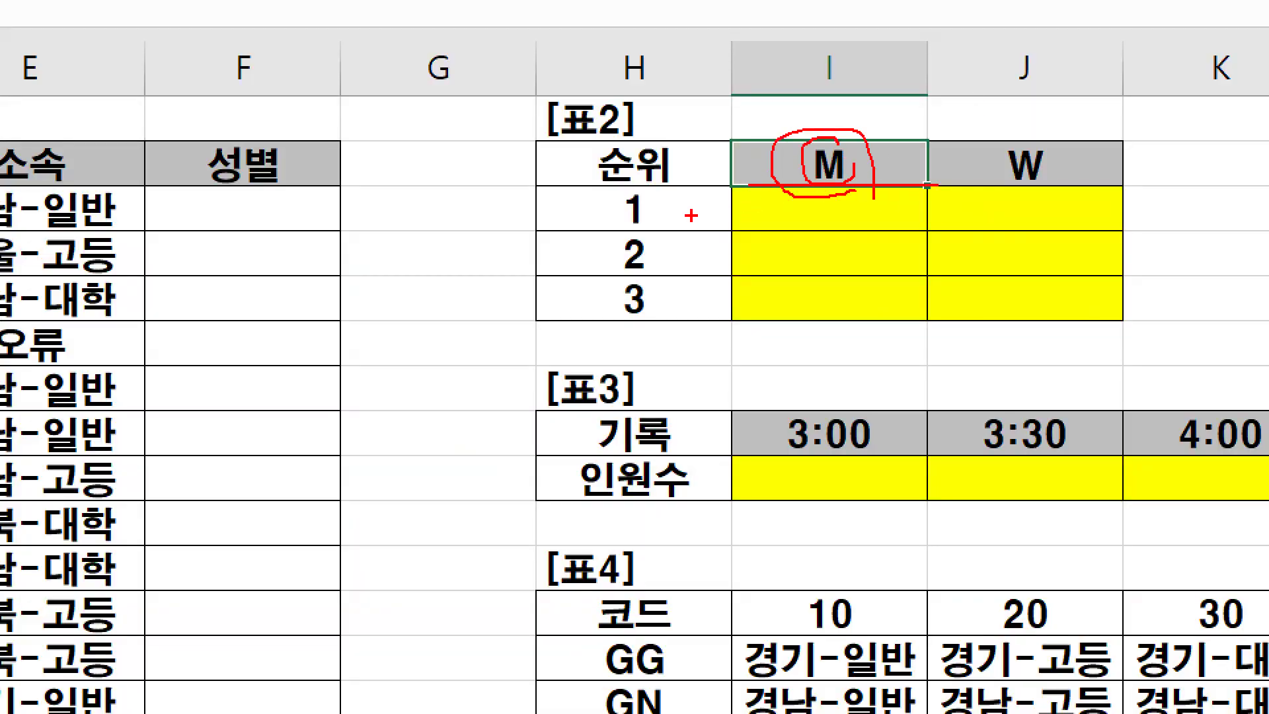
{"action": "mouse_move", "coordinate": [737, 234]}
{"action": "left_mouse_down"}
{"action": "mouse_move", "coordinate": [978, 234]}
{"action": "mouse_move", "coordinate": [968, 249]}
{"action": "left_mouse_up"}
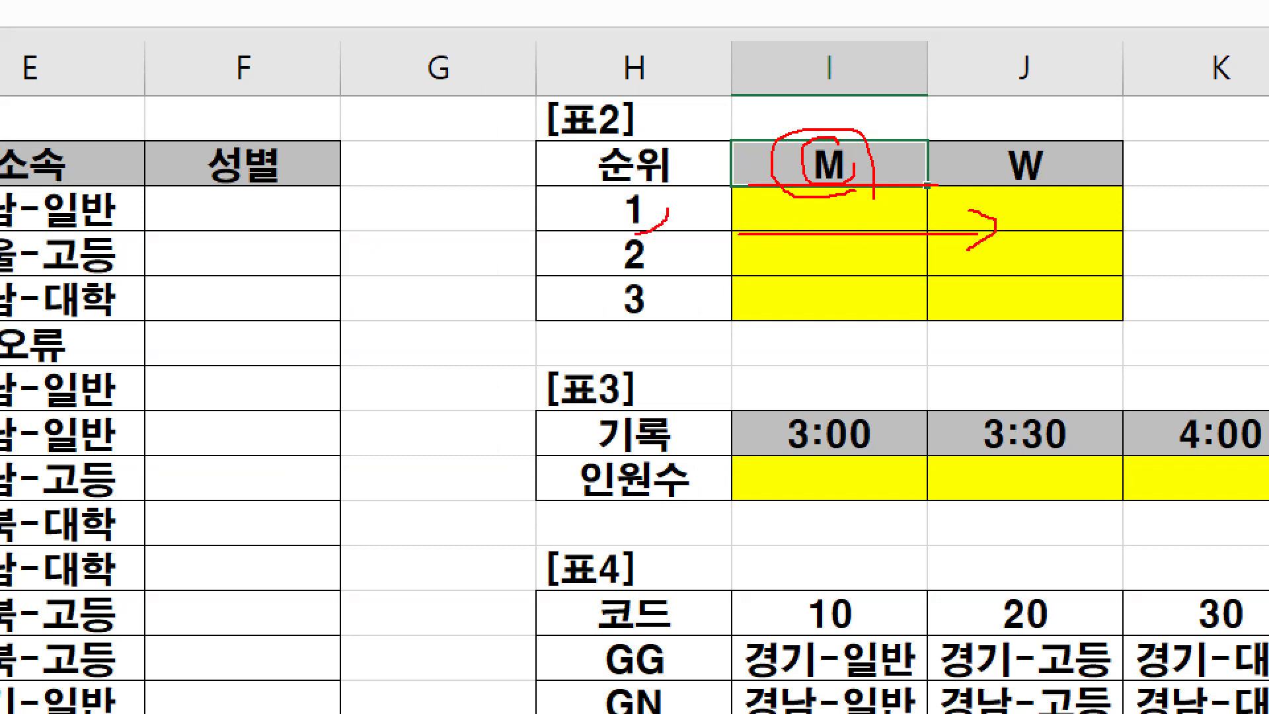
{"action": "left_click_drag", "start_coordinate": [608, 188], "coordinate": [663, 212]}
{"action": "left_click_drag", "start_coordinate": [590, 170], "coordinate": [657, 93]}
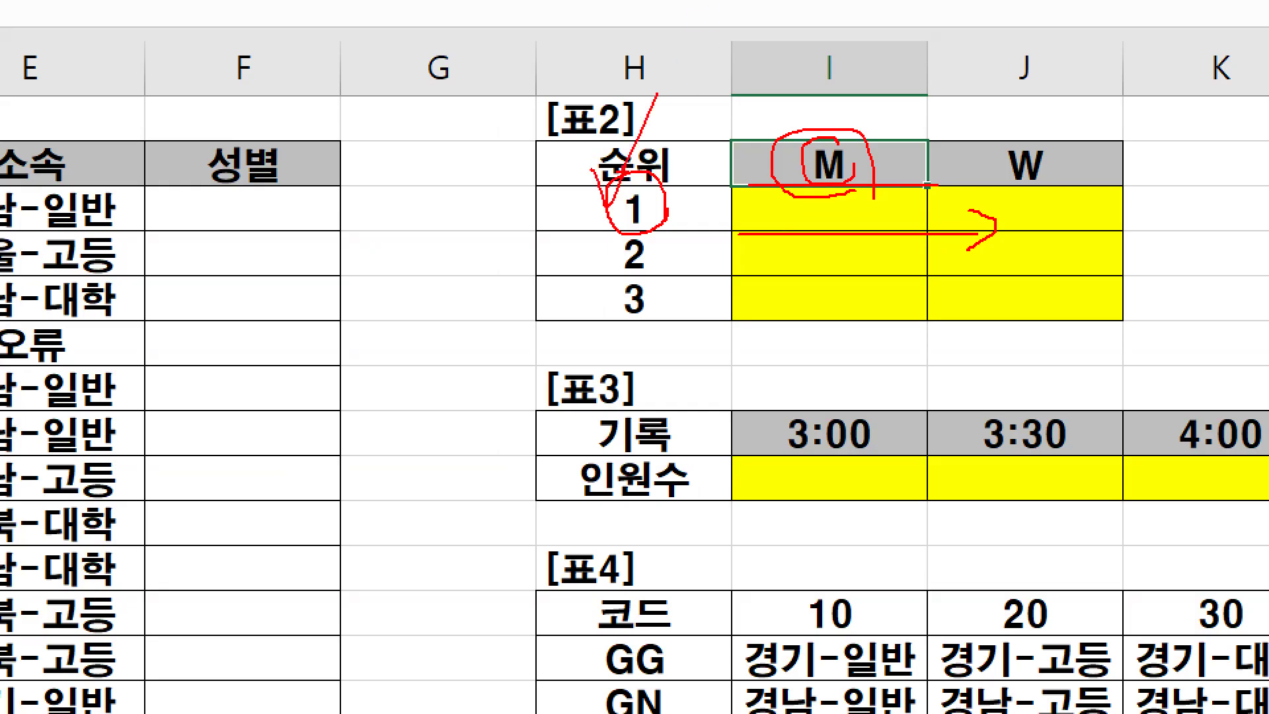
{"action": "key", "text": "Escape"}
- Zoom in on 표2, circle rank 1 and the M header, and clear the drawing
{"action": "key", "text": "ctrl+1"}
{"action": "left_click", "coordinate": [764, 182]}
{"action": "mouse_move", "coordinate": [761, 195]}
{"action": "left_mouse_down"}
{"action": "mouse_move", "coordinate": [699, 209]}
{"action": "mouse_move", "coordinate": [732, 192]}
{"action": "left_mouse_up"}
{"action": "mouse_move", "coordinate": [961, 146]}
{"action": "left_mouse_down"}
{"action": "mouse_move", "coordinate": [922, 119]}
{"action": "mouse_move", "coordinate": [928, 146]}
{"action": "left_mouse_up"}
{"action": "key", "text": "Escape"}
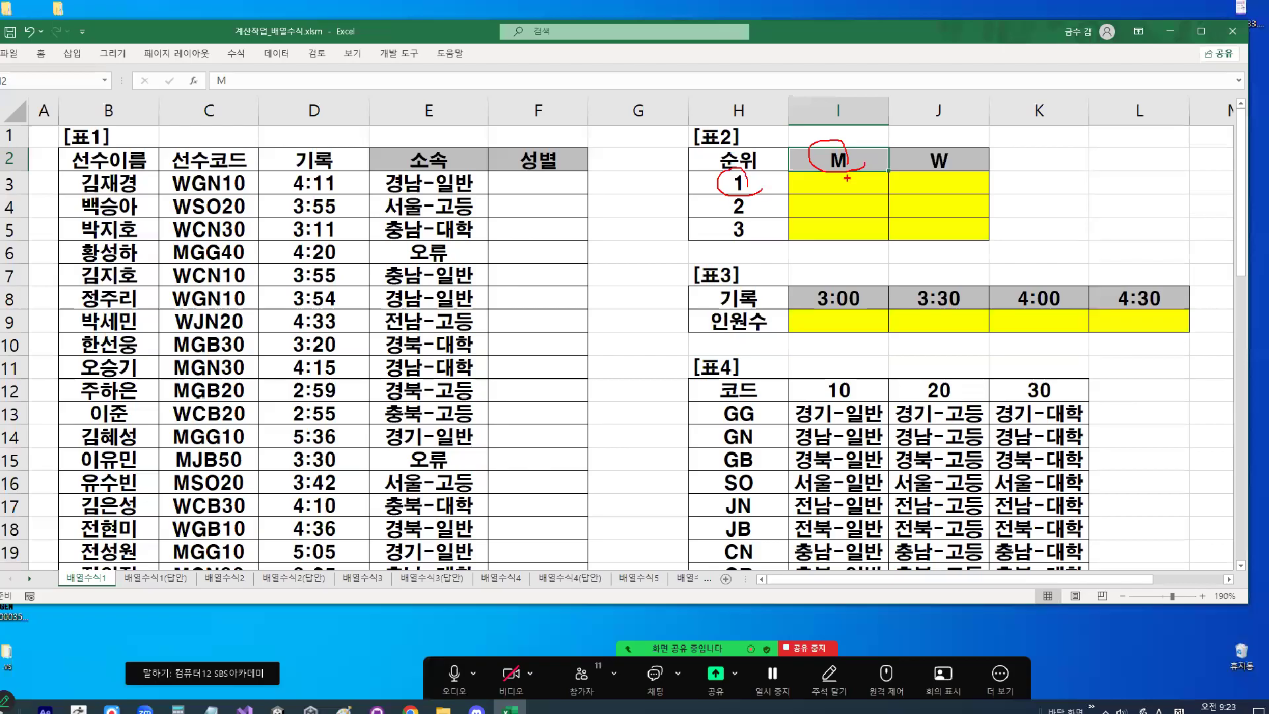
- Start a formula in I3 with the column-fixed reference =$H3, circle $H, and cancel the entry
{"action": "left_click", "coordinate": [847, 179]}
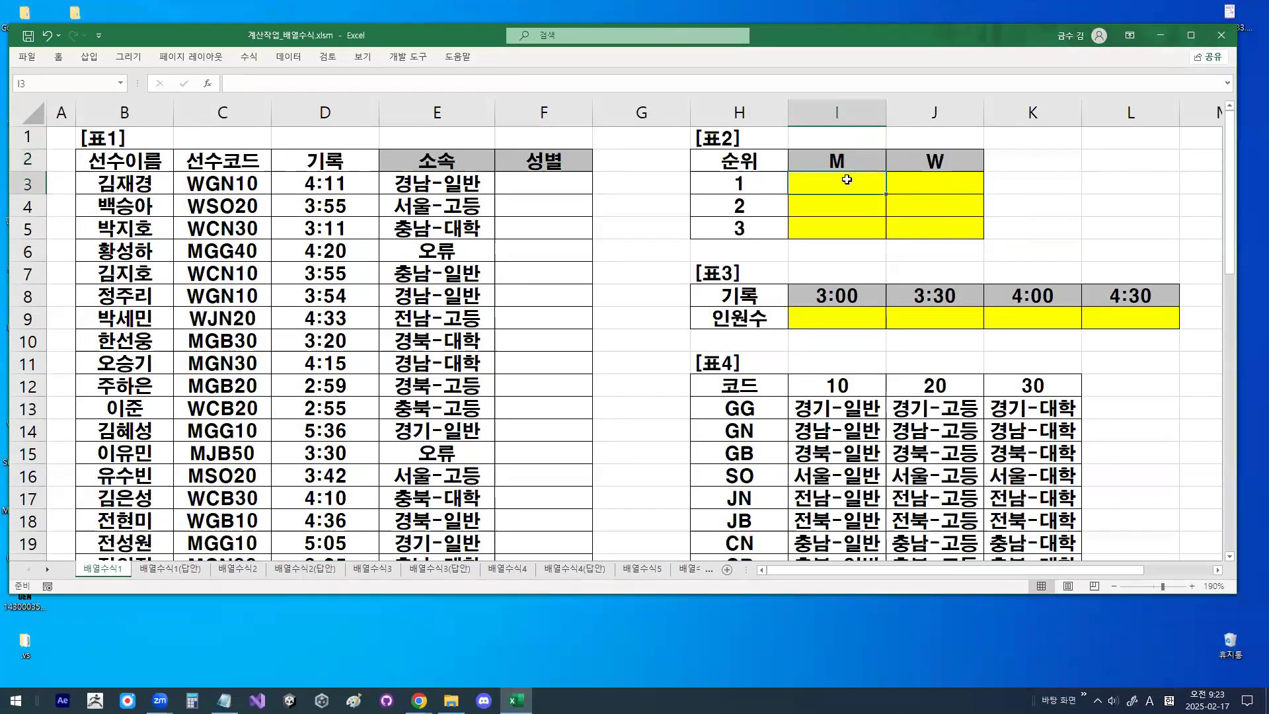
{"action": "type", "text": "="}
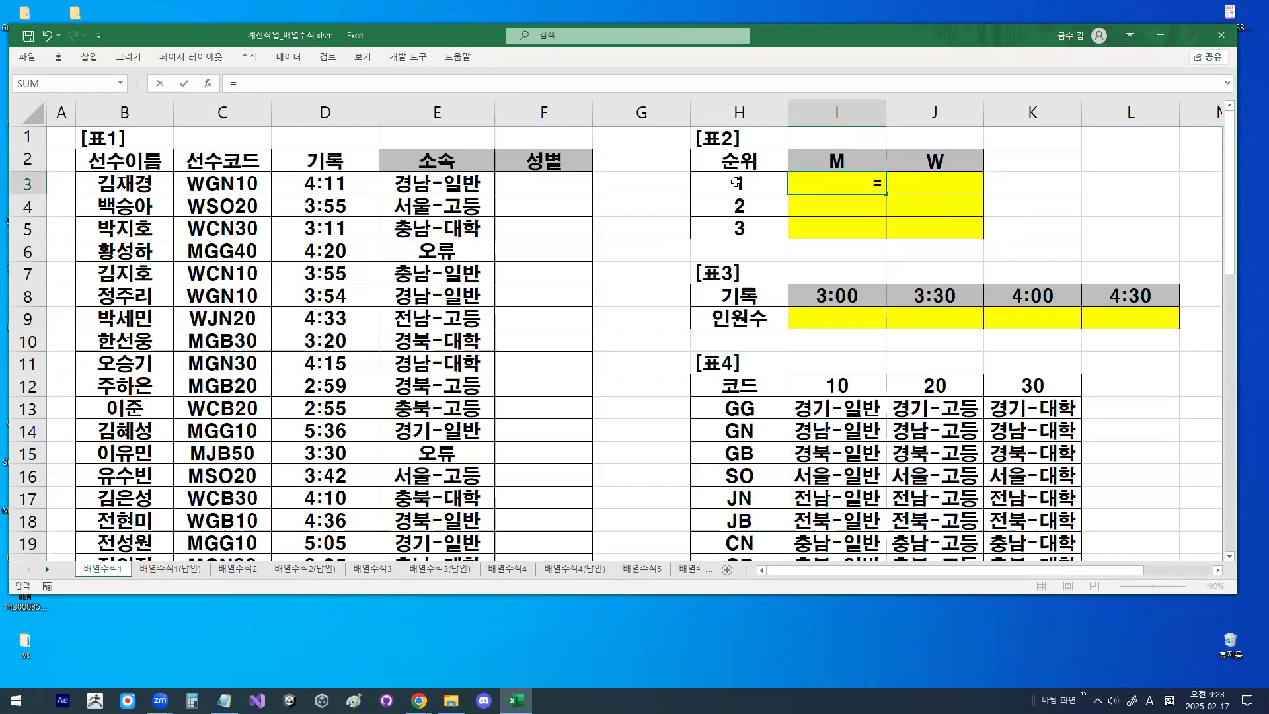
{"action": "left_click", "coordinate": [760, 184]}
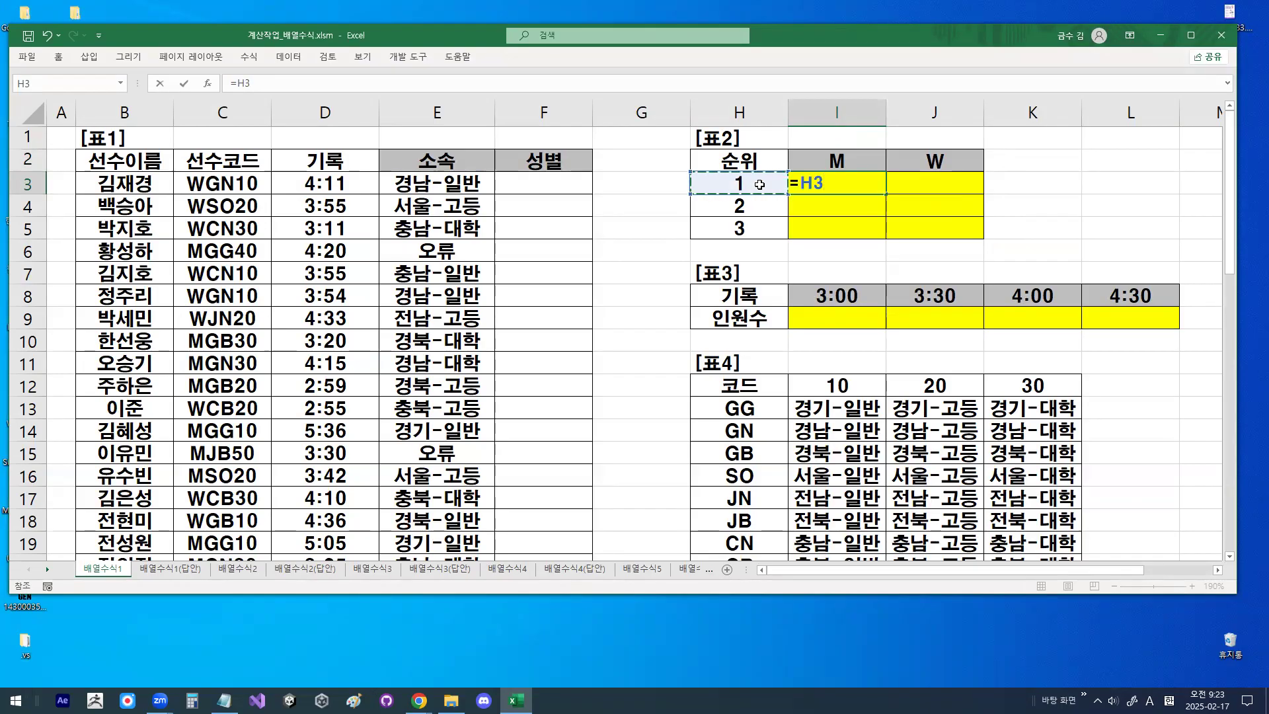
{"action": "key", "text": "F4"}
{"action": "key", "text": "F4"}
{"action": "key", "text": "F4"}
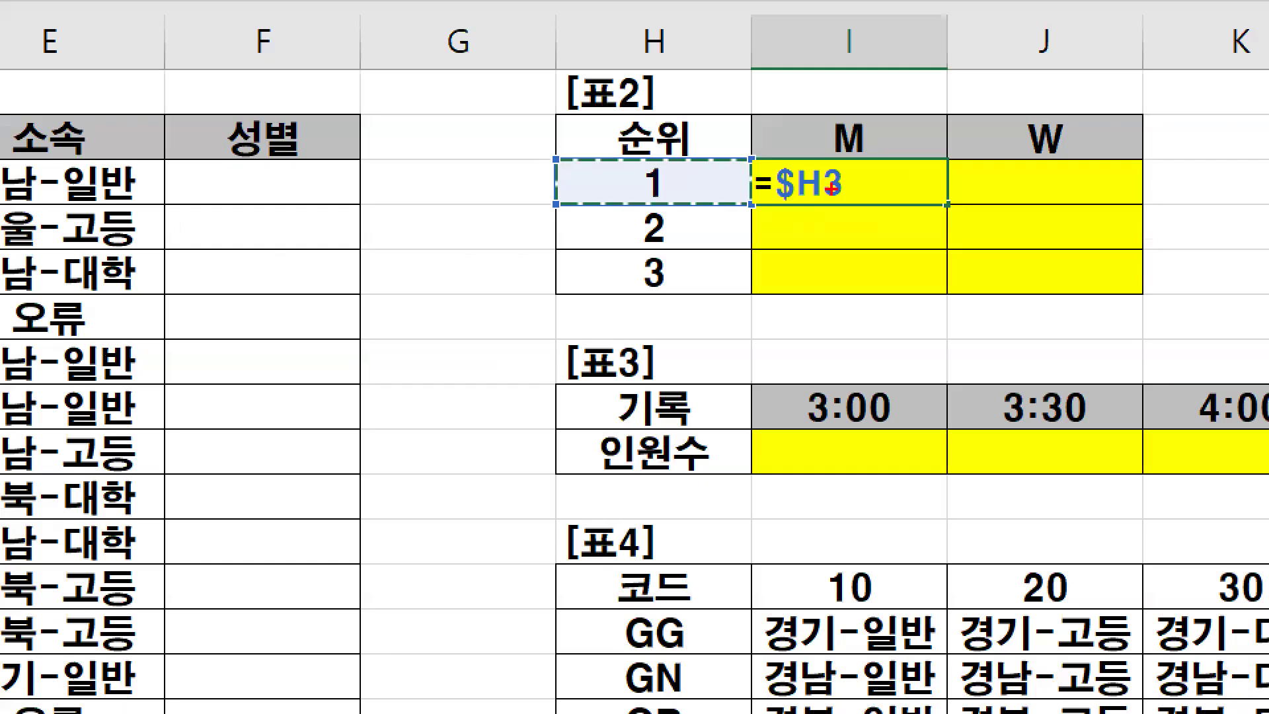
{"action": "mouse_move", "coordinate": [777, 213]}
{"action": "left_mouse_down"}
{"action": "mouse_move", "coordinate": [831, 193]}
{"action": "mouse_move", "coordinate": [796, 153]}
{"action": "left_mouse_up"}
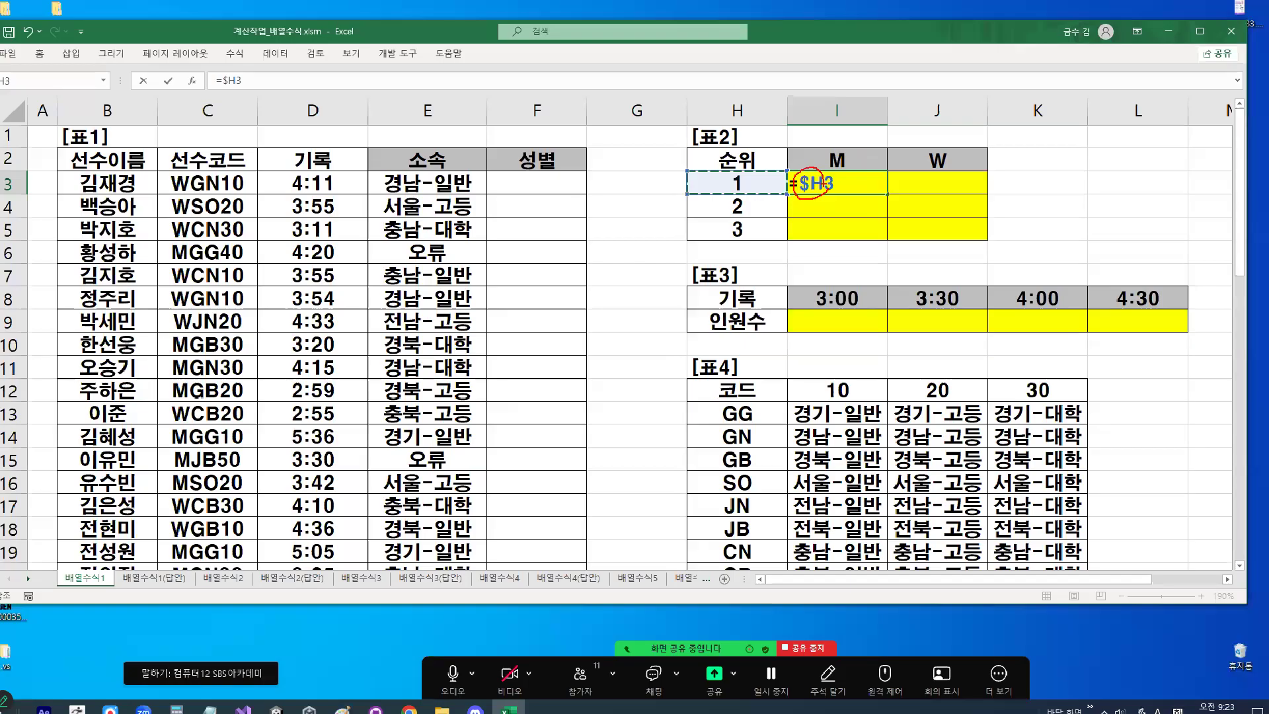
{"action": "key", "text": "Escape"}
- Select the M header in I2, draw strokes down from it, down beside column J and across towards W, and clear the drawing
{"action": "left_click", "coordinate": [835, 161]}
{"action": "key", "text": "ctrl+1"}
{"action": "left_click", "coordinate": [848, 161]}
{"action": "left_click_drag", "start_coordinate": [849, 162], "coordinate": [850, 203]}
{"action": "mouse_move", "coordinate": [1127, 194]}
{"action": "left_mouse_down"}
{"action": "mouse_move", "coordinate": [1127, 319]}
{"action": "mouse_move", "coordinate": [1135, 304]}
{"action": "left_mouse_up"}
{"action": "left_click_drag", "start_coordinate": [869, 150], "coordinate": [957, 151]}
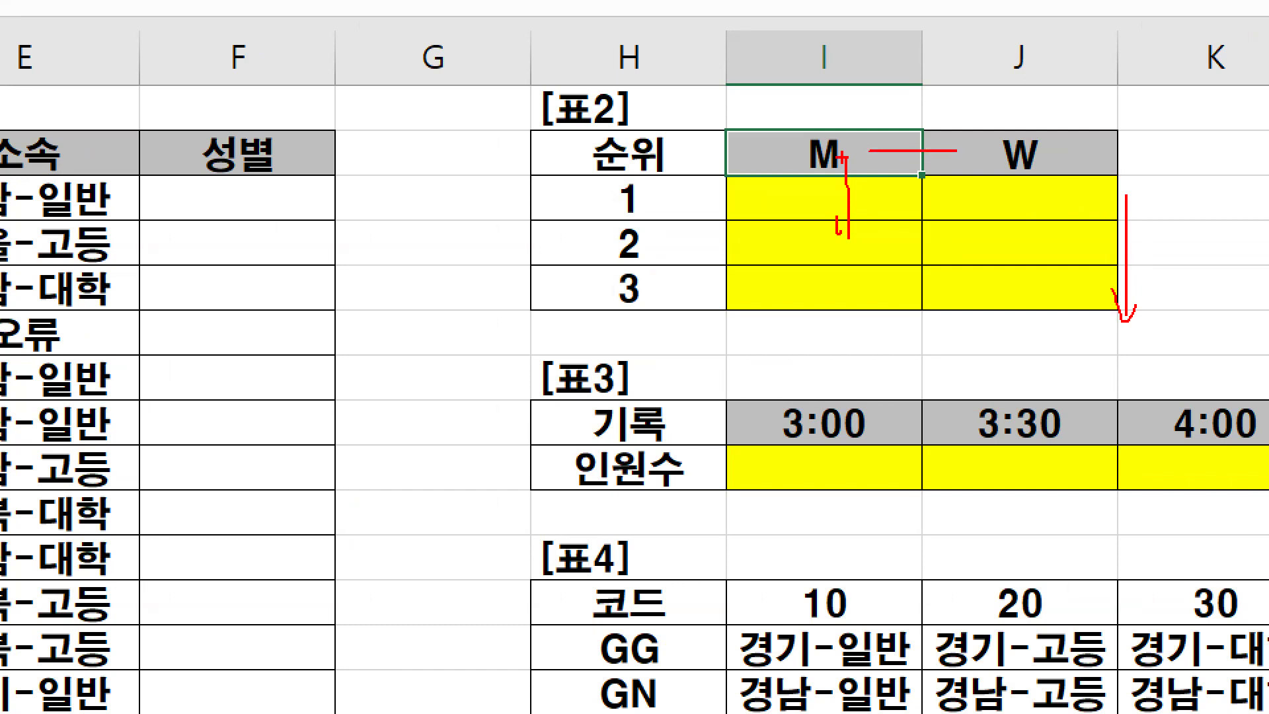
{"action": "key", "text": "Escape"}
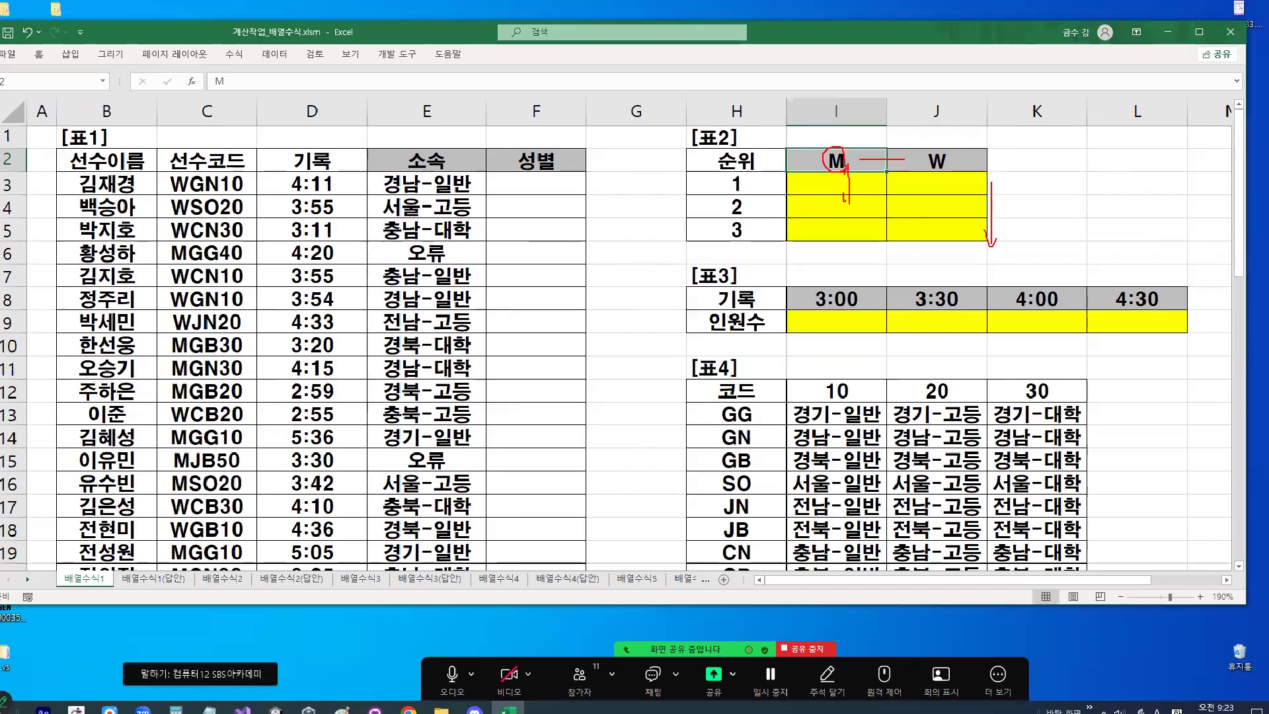
- Start a formula in I3 with the row-fixed reference =I$2, circle $2, write 3 beside rank 1 and 2 beside M, and cancel the entry
{"action": "left_click", "coordinate": [826, 198]}
{"action": "type", "text": "="}
{"action": "left_click", "coordinate": [839, 162]}
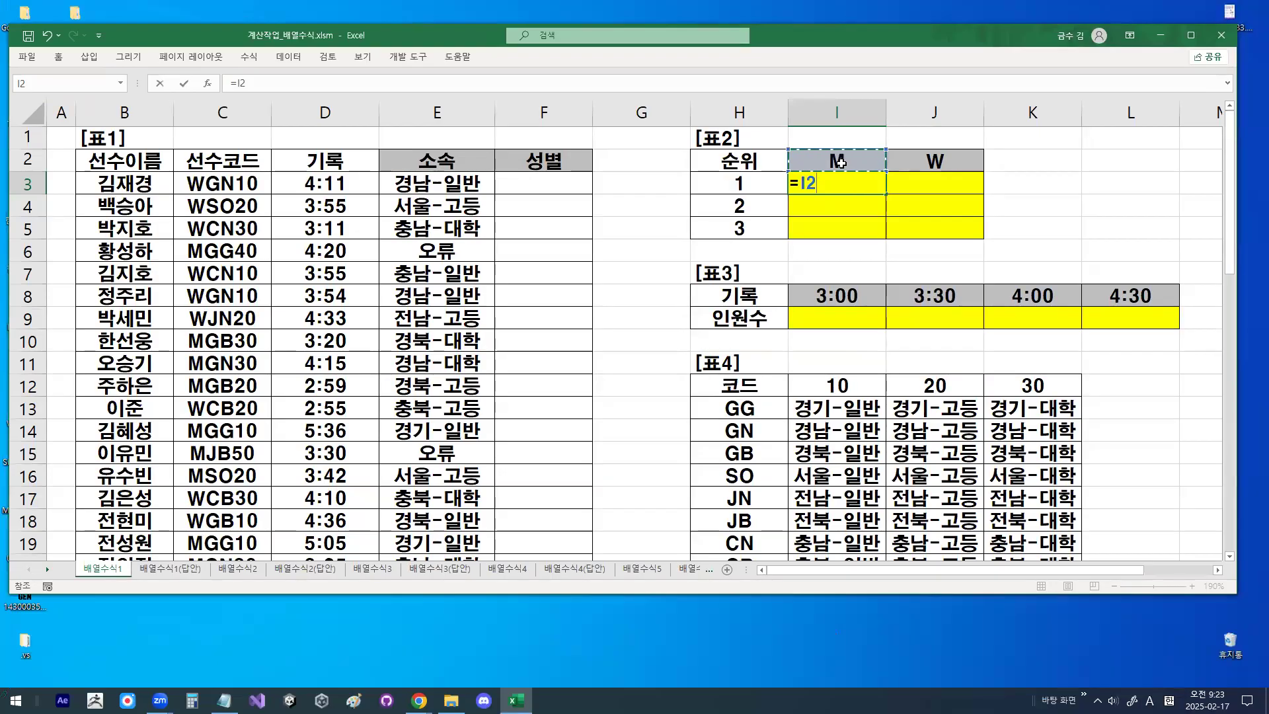
{"action": "key", "text": "F4"}
{"action": "key", "text": "F4"}
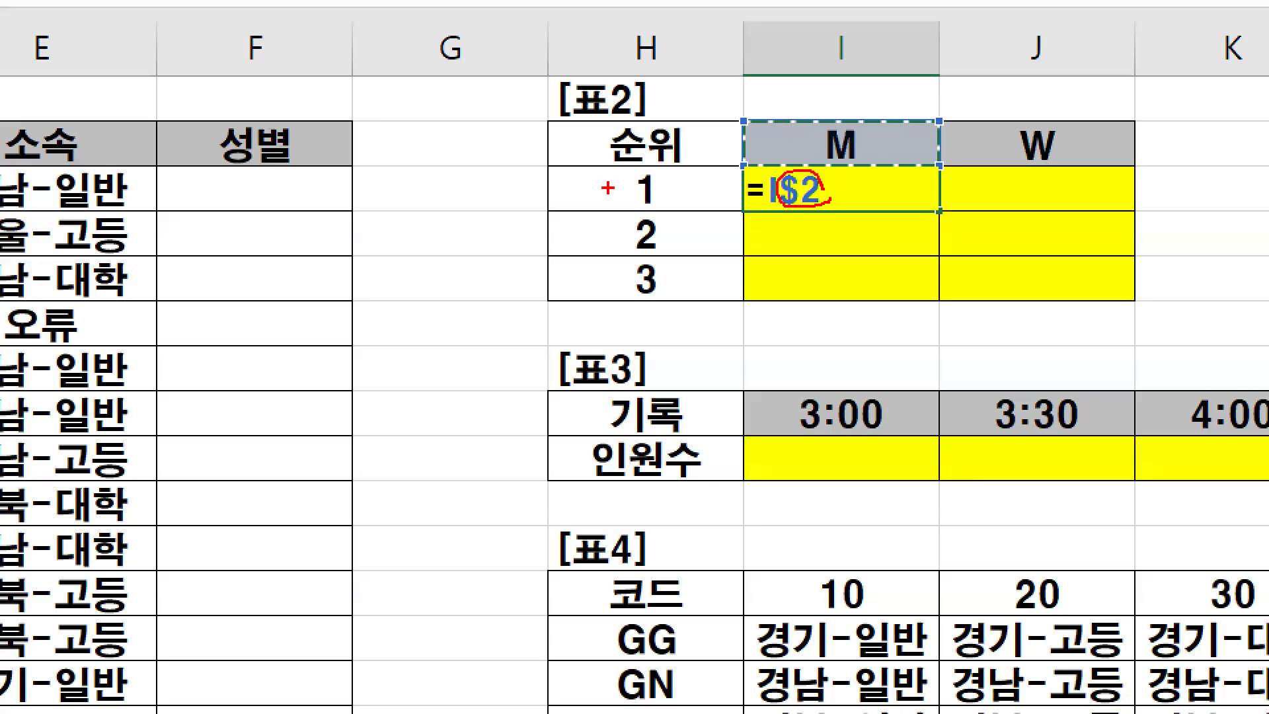
{"action": "left_click_drag", "start_coordinate": [563, 165], "coordinate": [564, 229]}
{"action": "left_click_drag", "start_coordinate": [763, 129], "coordinate": [794, 151]}
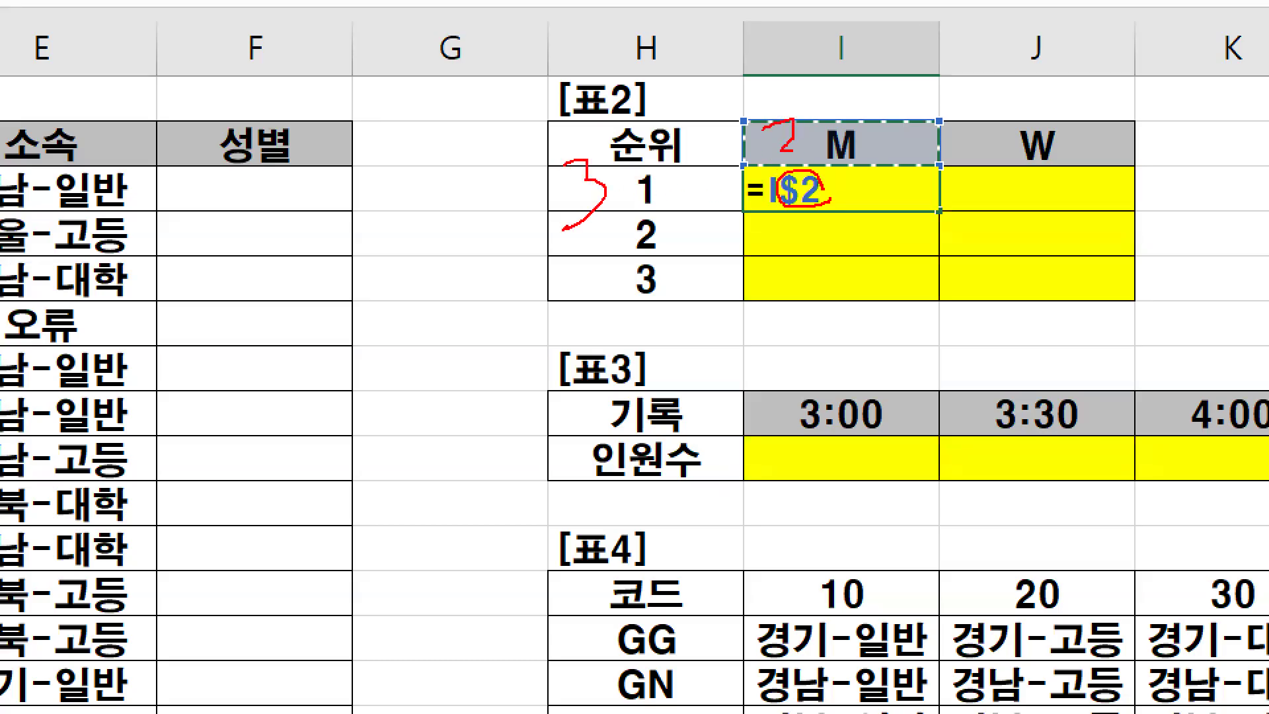
{"action": "key", "text": "Escape"}
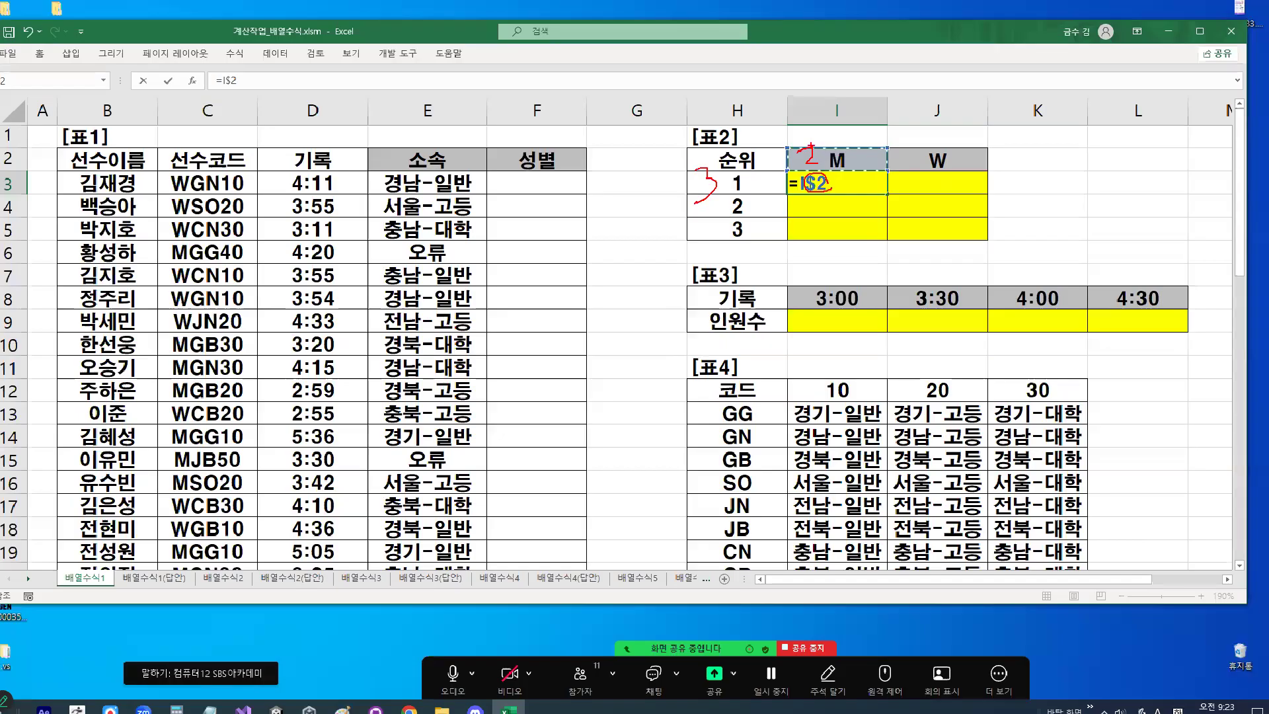
{"action": "key", "text": "Escape"}
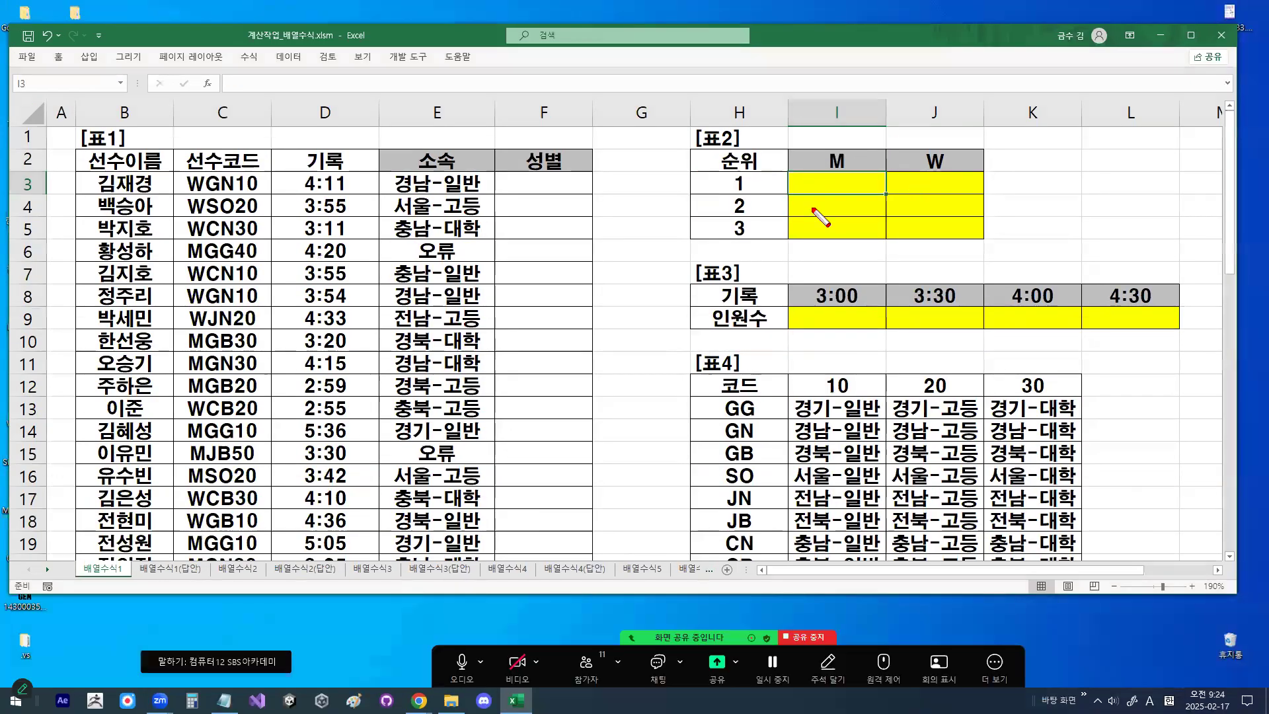
- Draw an arrow across from I3 to J3, circle rank 1 as its fixed reference, and clear the drawing
{"action": "mouse_move", "coordinate": [803, 195]}
{"action": "left_mouse_down"}
{"action": "mouse_move", "coordinate": [938, 196]}
{"action": "mouse_move", "coordinate": [919, 220]}
{"action": "left_mouse_up"}
{"action": "left_click_drag", "start_coordinate": [759, 167], "coordinate": [772, 192]}
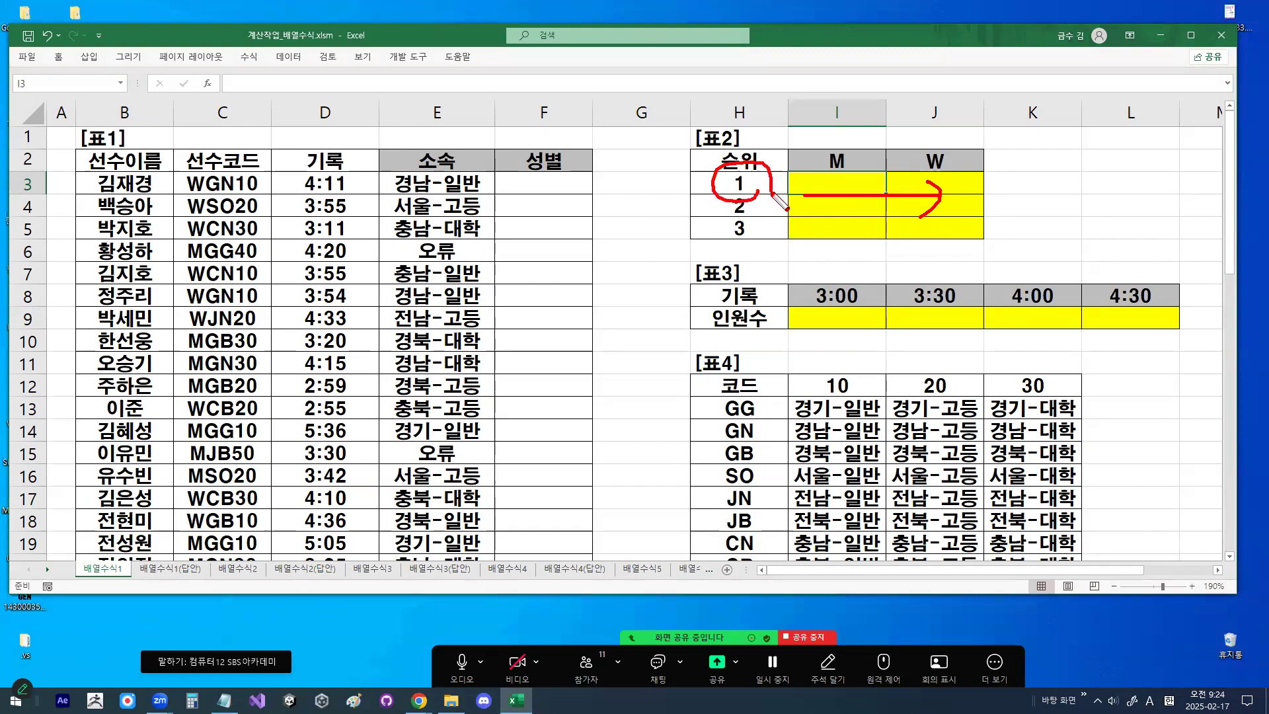
{"action": "key", "text": "Escape"}
- Cross out the W column, draw a downward arrow beside column I, circle rank 1 with a cross, circle M, and clear the drawing
{"action": "left_click_drag", "start_coordinate": [971, 125], "coordinate": [907, 256]}
{"action": "left_click_drag", "start_coordinate": [887, 119], "coordinate": [977, 257]}
{"action": "mouse_move", "coordinate": [885, 178]}
{"action": "left_mouse_down"}
{"action": "mouse_move", "coordinate": [885, 270]}
{"action": "mouse_move", "coordinate": [901, 259]}
{"action": "left_mouse_up"}
{"action": "mouse_move", "coordinate": [753, 195]}
{"action": "left_mouse_down"}
{"action": "mouse_move", "coordinate": [721, 190]}
{"action": "mouse_move", "coordinate": [756, 180]}
{"action": "mouse_move", "coordinate": [754, 193]}
{"action": "left_mouse_up"}
{"action": "mouse_move", "coordinate": [687, 170]}
{"action": "left_mouse_down"}
{"action": "mouse_move", "coordinate": [666, 197]}
{"action": "mouse_move", "coordinate": [696, 195]}
{"action": "left_mouse_up"}
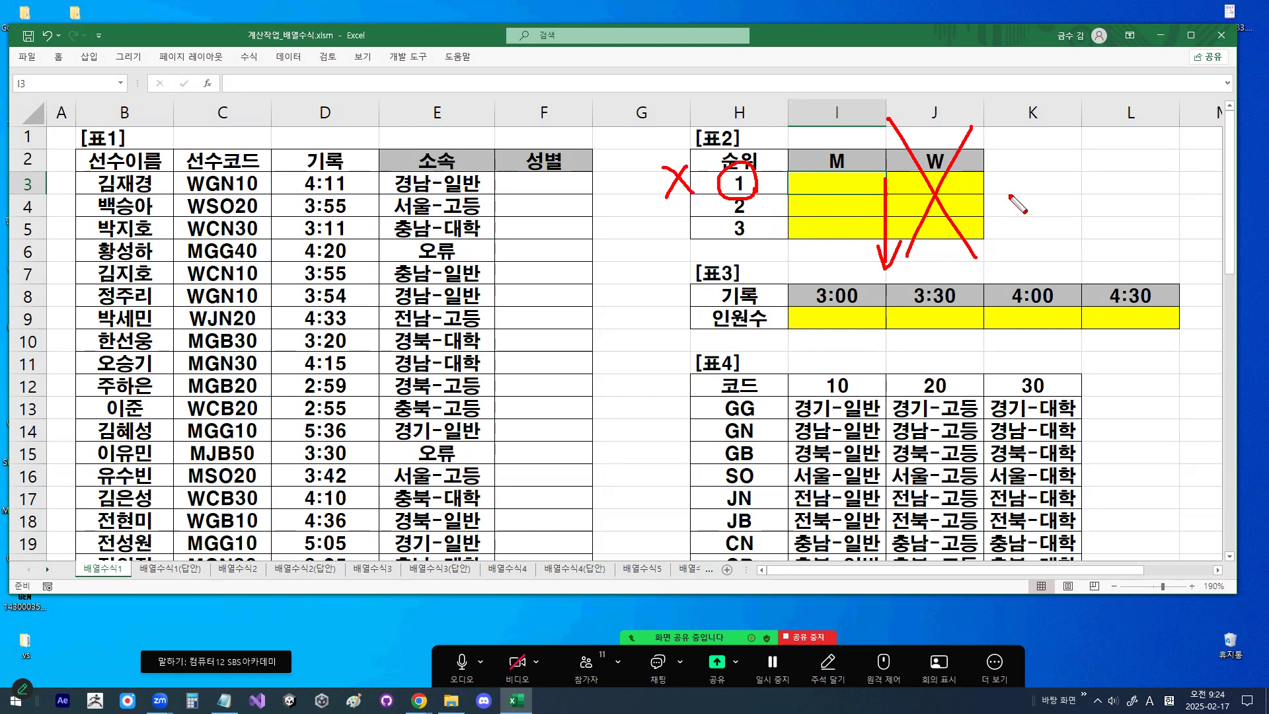
{"action": "mouse_move", "coordinate": [847, 175]}
{"action": "left_mouse_down"}
{"action": "mouse_move", "coordinate": [818, 156]}
{"action": "mouse_move", "coordinate": [849, 170]}
{"action": "mouse_move", "coordinate": [887, 256]}
{"action": "left_mouse_up"}
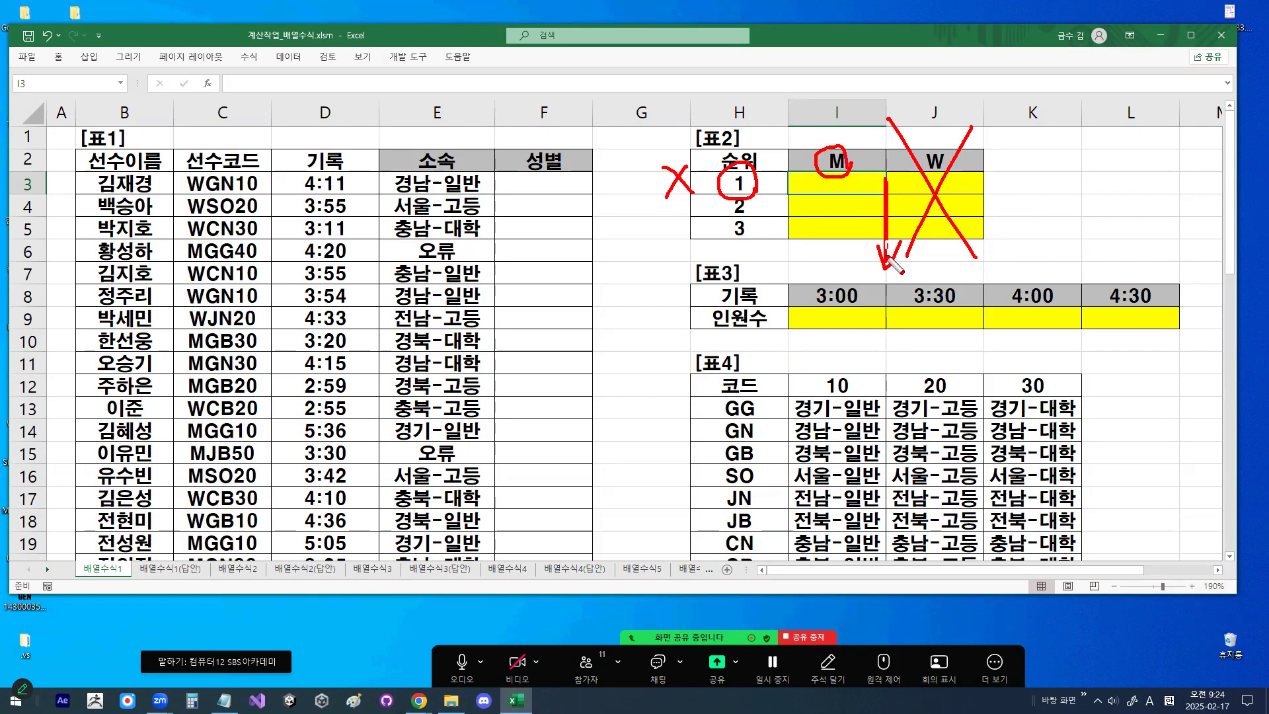
{"action": "mouse_move", "coordinate": [860, 173]}
{"action": "left_mouse_down"}
{"action": "mouse_move", "coordinate": [832, 188]}
{"action": "mouse_move", "coordinate": [823, 157]}
{"action": "mouse_move", "coordinate": [855, 175]}
{"action": "left_mouse_up"}
{"action": "key", "text": "Escape"}
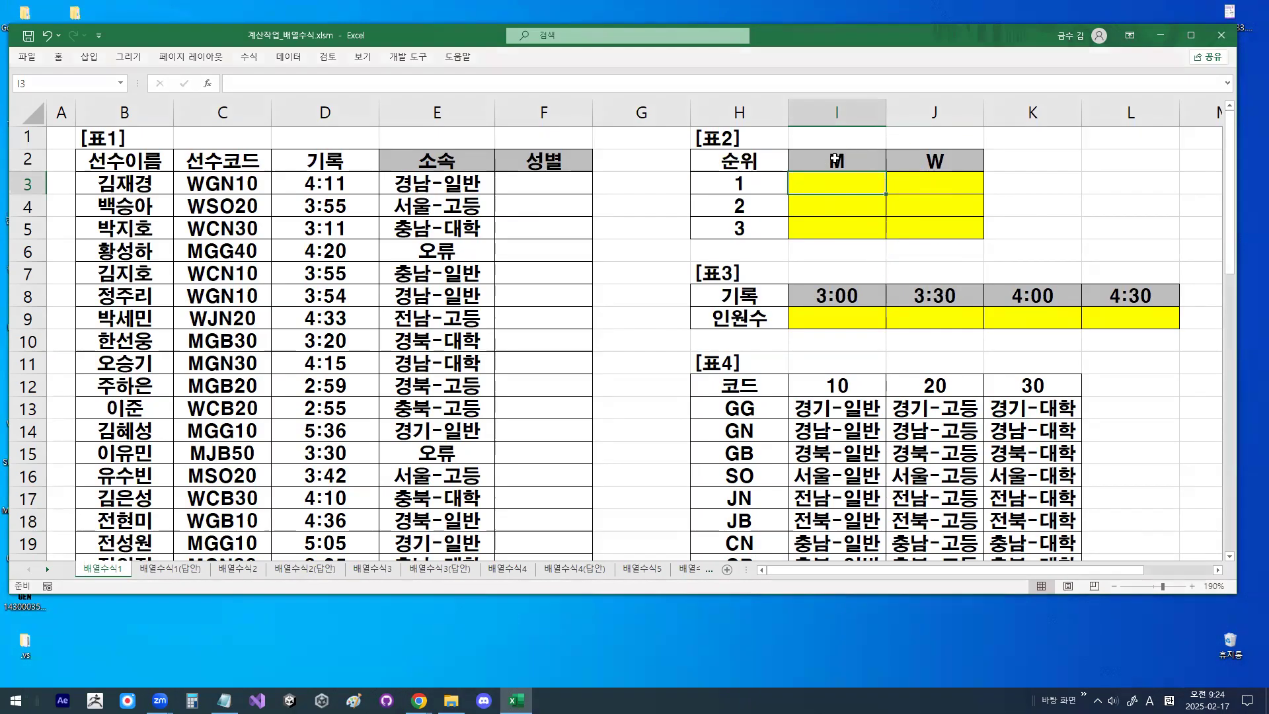
- Select H3 and circle rank 1 and the M header in 표2
{"action": "left_click", "coordinate": [735, 185]}
{"action": "mouse_move", "coordinate": [739, 174]}
{"action": "left_mouse_down"}
{"action": "mouse_move", "coordinate": [740, 191]}
{"action": "mouse_move", "coordinate": [747, 174]}
{"action": "left_mouse_up"}
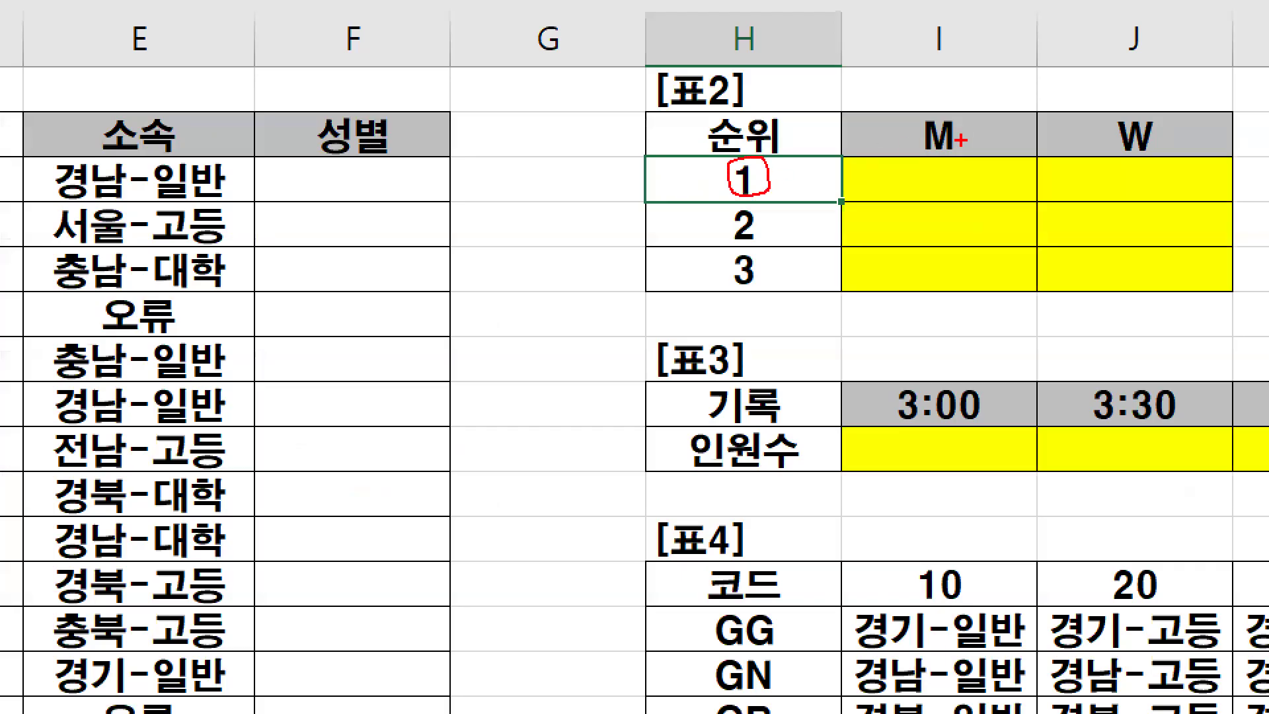
{"action": "left_click_drag", "start_coordinate": [960, 140], "coordinate": [951, 114]}
- Draw a diamond beside 표2, mark its corners as 1, 2 and 3, and circle corners 2 and 3
{"action": "left_click_drag", "start_coordinate": [485, 154], "coordinate": [335, 271]}
{"action": "mouse_move", "coordinate": [488, 157]}
{"action": "left_mouse_down"}
{"action": "mouse_move", "coordinate": [589, 321]}
{"action": "mouse_move", "coordinate": [464, 430]}
{"action": "left_mouse_up"}
{"action": "left_click_drag", "start_coordinate": [340, 283], "coordinate": [464, 418]}
{"action": "left_click_drag", "start_coordinate": [490, 372], "coordinate": [494, 404]}
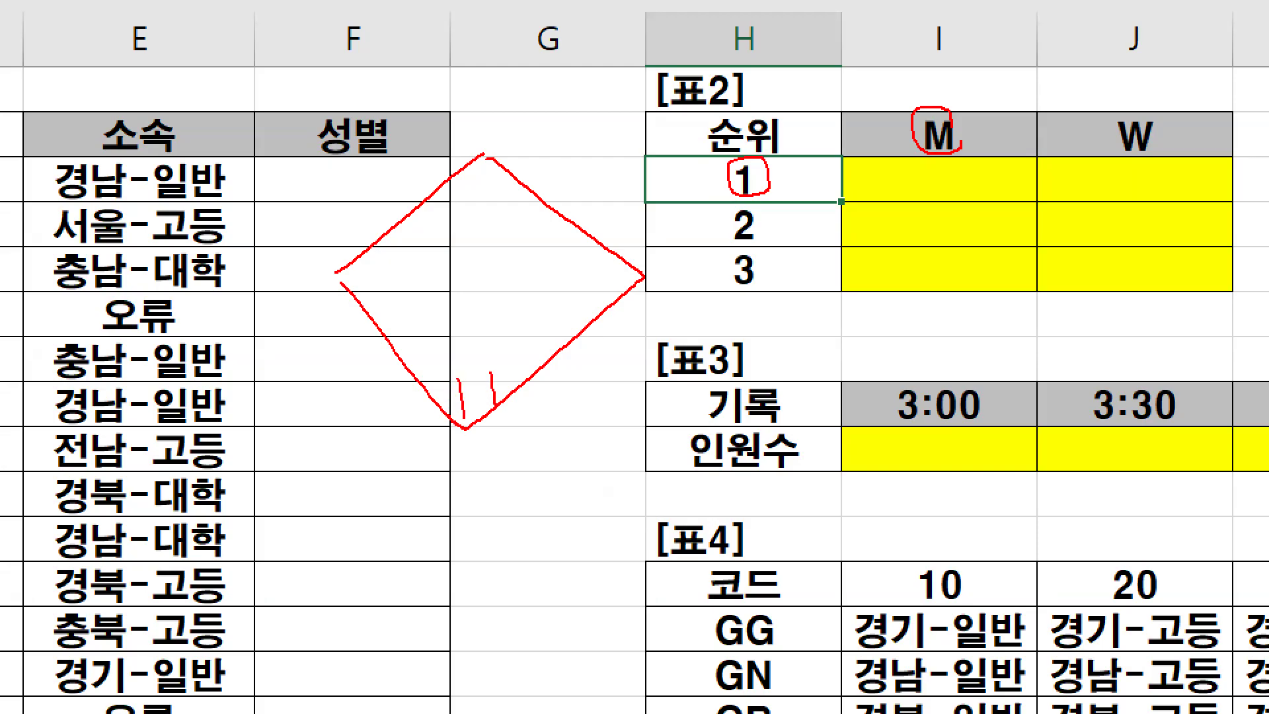
{"action": "left_click_drag", "start_coordinate": [458, 177], "coordinate": [509, 189]}
{"action": "left_click_drag", "start_coordinate": [368, 242], "coordinate": [372, 309]}
{"action": "left_click_drag", "start_coordinate": [407, 259], "coordinate": [407, 277]}
{"action": "mouse_move", "coordinate": [539, 199]}
{"action": "left_mouse_down"}
{"action": "mouse_move", "coordinate": [445, 245]}
{"action": "mouse_move", "coordinate": [509, 131]}
{"action": "mouse_move", "coordinate": [533, 177]}
{"action": "left_mouse_up"}
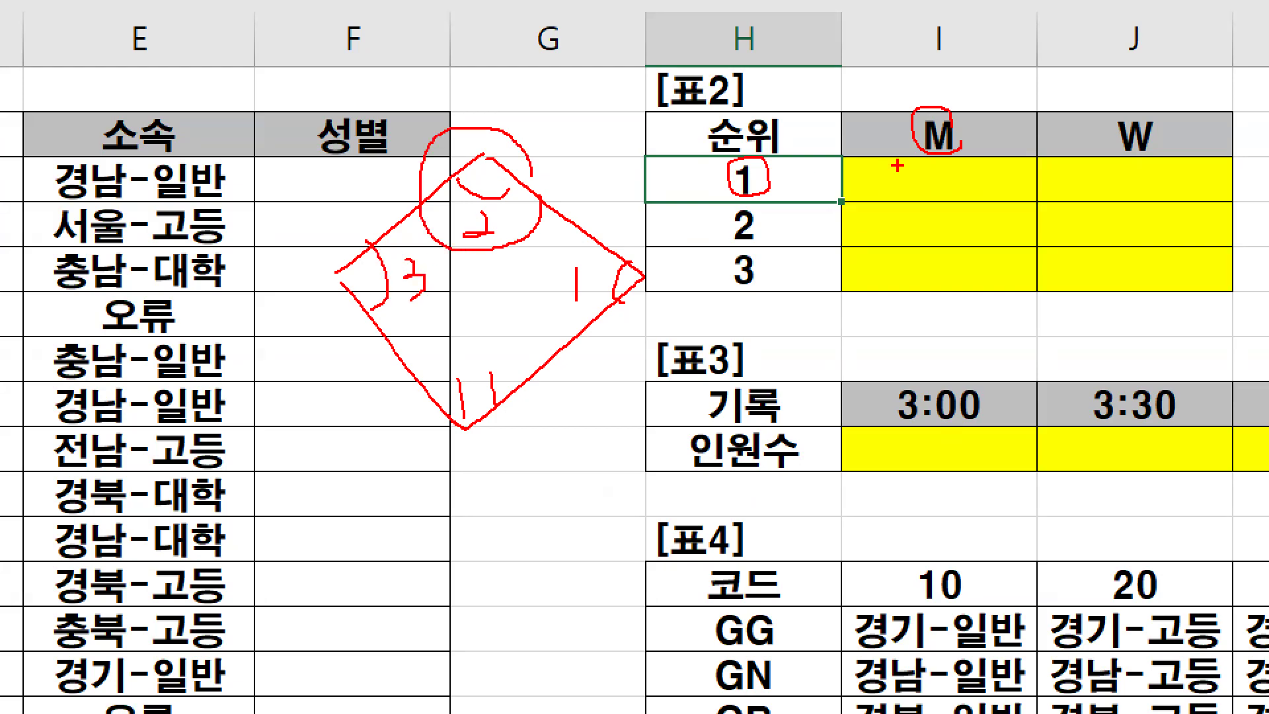
{"action": "mouse_move", "coordinate": [425, 281]}
{"action": "left_mouse_down"}
{"action": "mouse_move", "coordinate": [401, 315]}
{"action": "mouse_move", "coordinate": [443, 264]}
{"action": "left_mouse_up"}
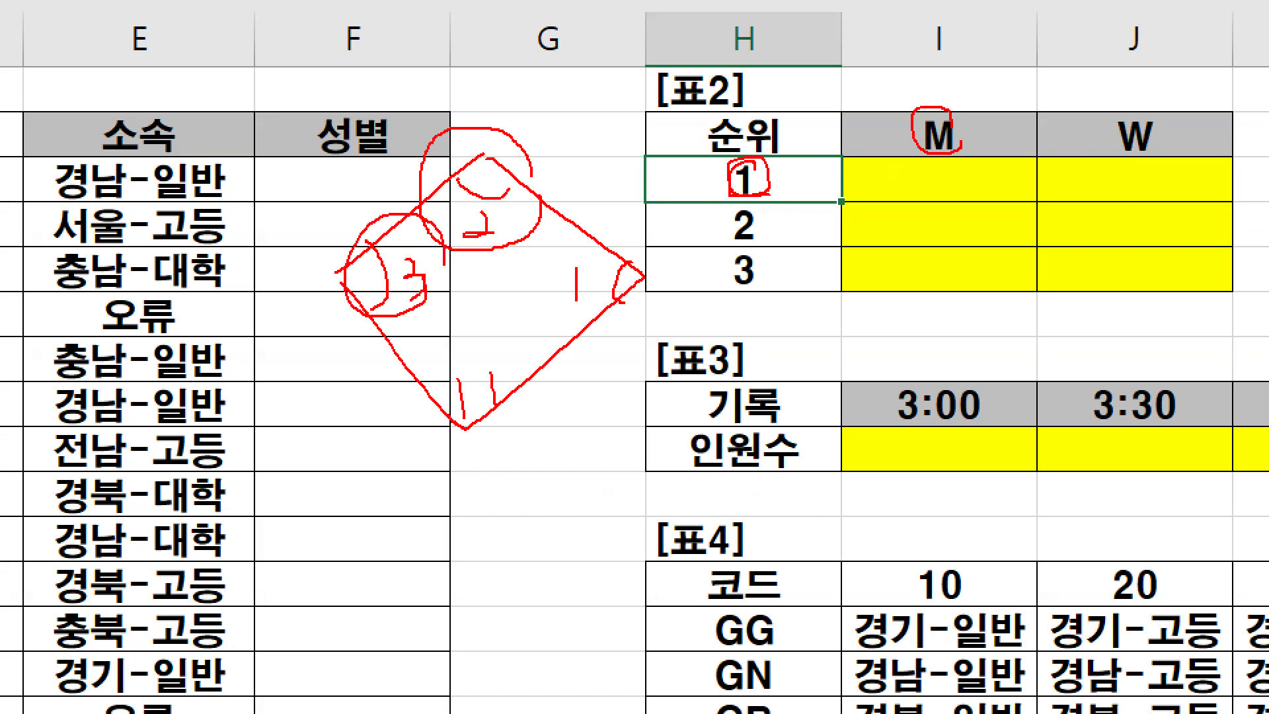
- Draw a second diamond over 표2 starting from the M header, and clear the drawing
{"action": "mouse_move", "coordinate": [910, 132]}
{"action": "left_mouse_down"}
{"action": "mouse_move", "coordinate": [746, 210]}
{"action": "mouse_move", "coordinate": [866, 384]}
{"action": "left_mouse_up"}
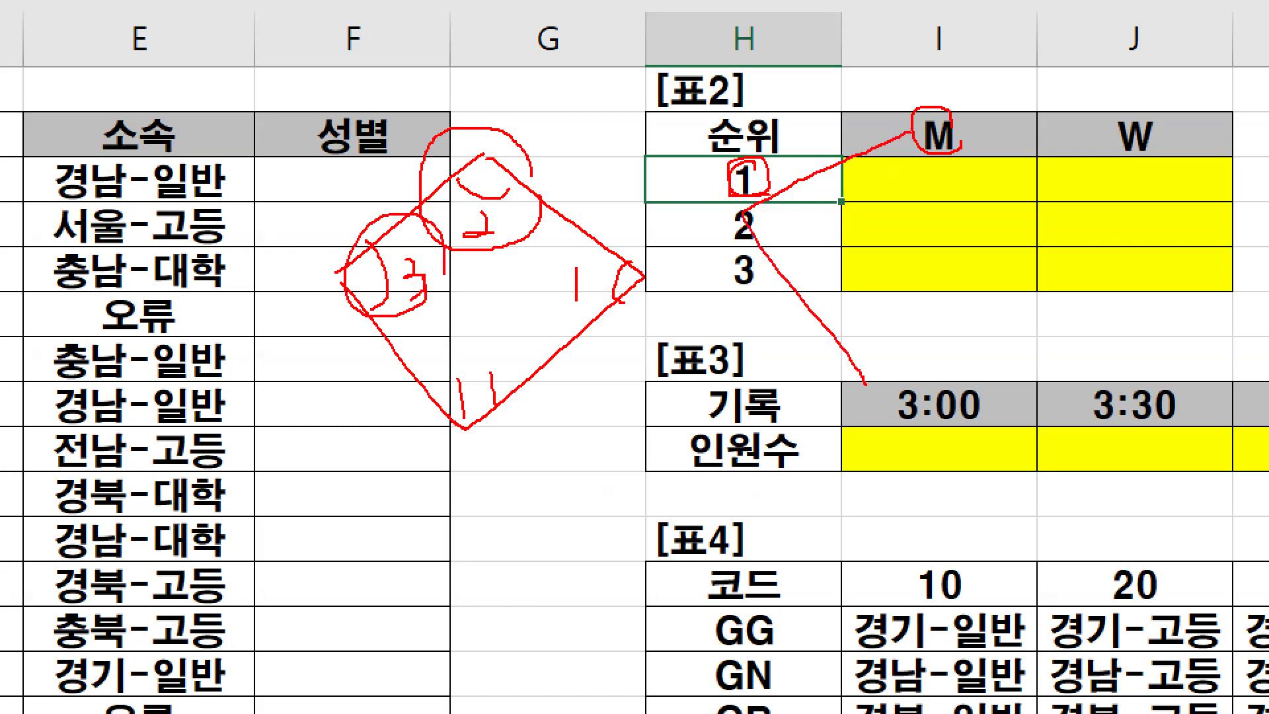
{"action": "mouse_move", "coordinate": [942, 153]}
{"action": "left_mouse_down"}
{"action": "mouse_move", "coordinate": [1045, 248]}
{"action": "mouse_move", "coordinate": [905, 387]}
{"action": "left_mouse_up"}
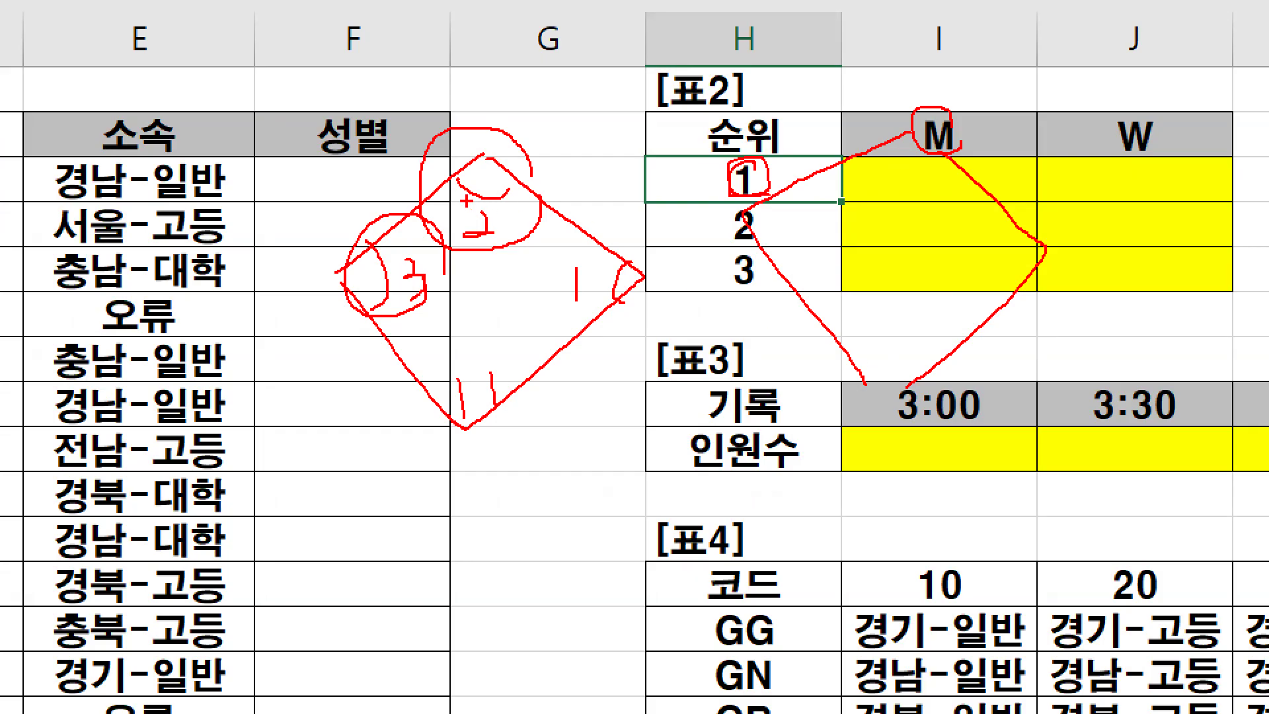
{"action": "key", "text": "Escape"}
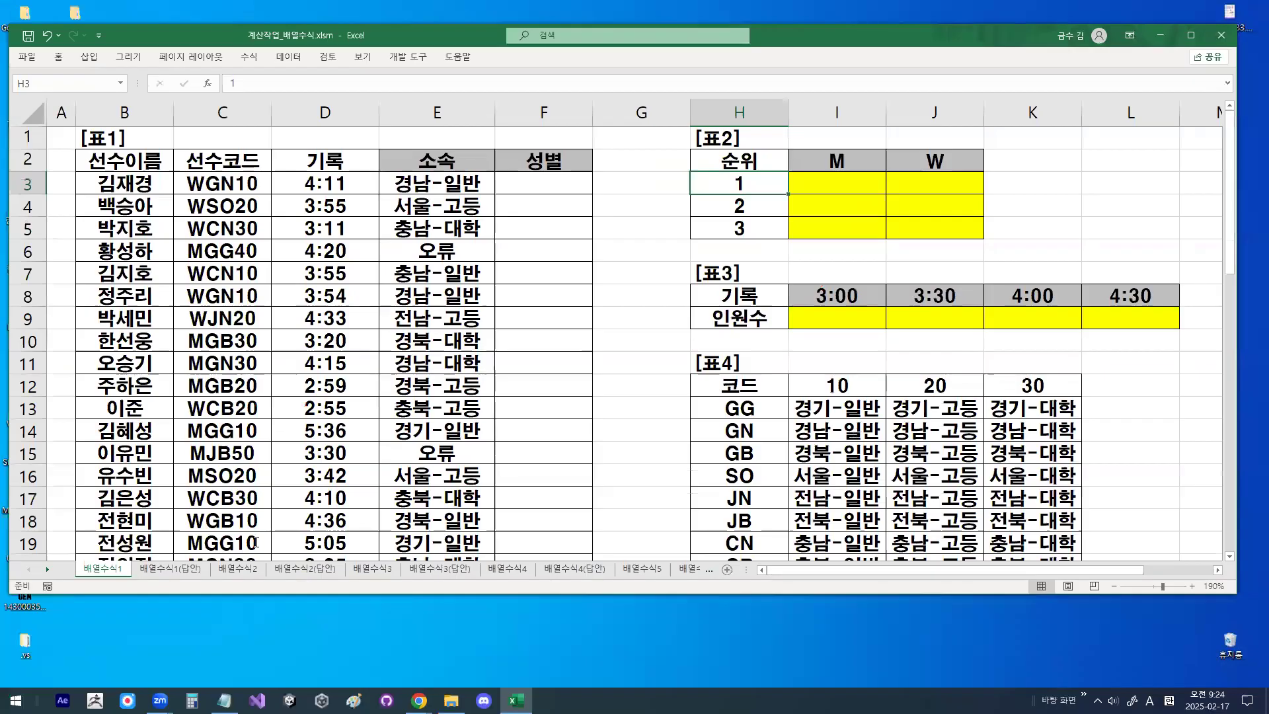
- Switch to the Notepad notes and highlight the left-cell-address rule for K and the K argument of the SMALL formula
{"action": "key", "text": "alt+Tab"}
{"action": "left_click", "coordinate": [186, 213]}
{"action": "double_click", "coordinate": [476, 206]}
{"action": "left_click_drag", "start_coordinate": [193, 325], "coordinate": [379, 324]}
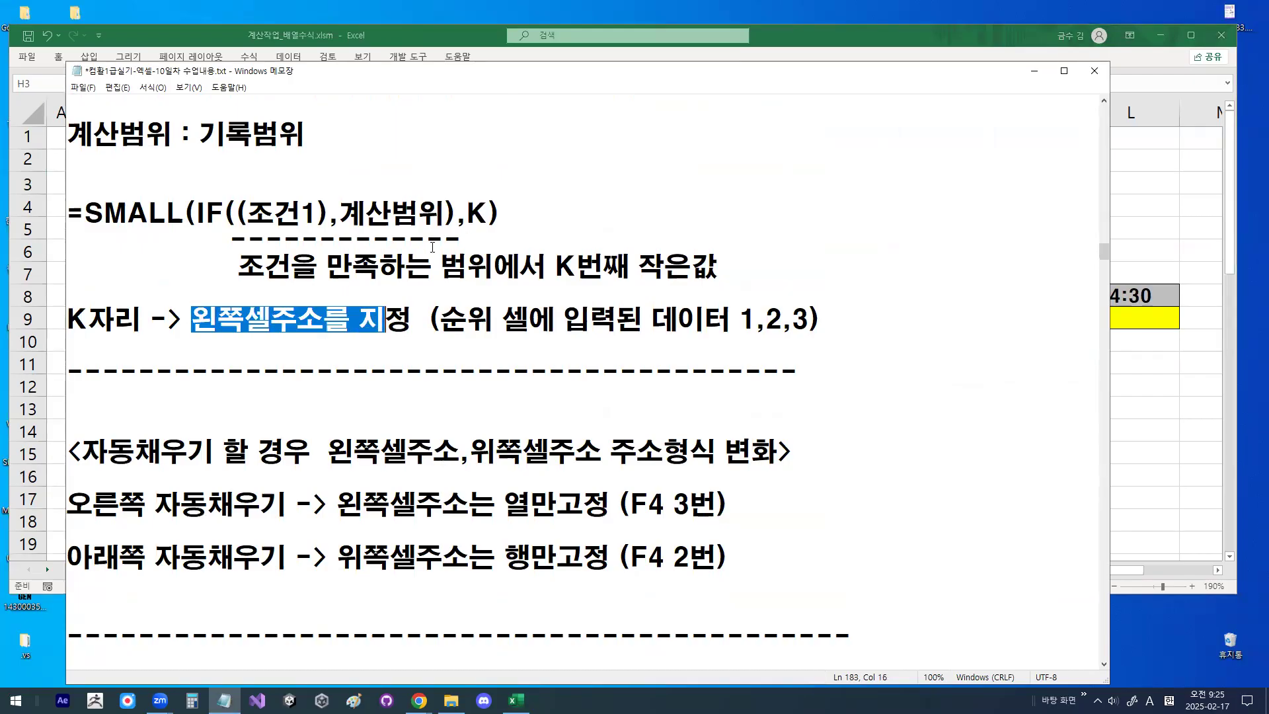
{"action": "left_click_drag", "start_coordinate": [468, 210], "coordinate": [485, 211]}
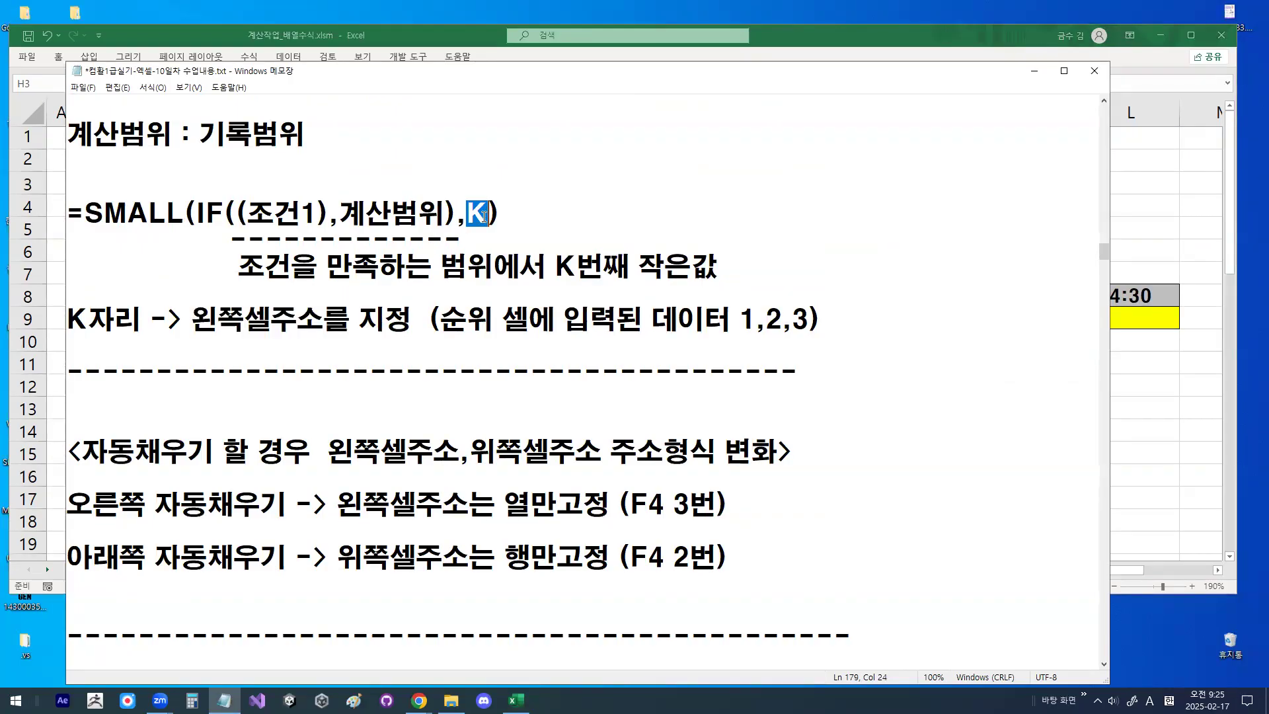
- Minimize the notes to return to the Excel workbook and circle ranks 1 to 3 in 표2
{"action": "left_click", "coordinate": [1035, 71]}
{"action": "left_click_drag", "start_coordinate": [751, 202], "coordinate": [688, 228]}
{"action": "left_click_drag", "start_coordinate": [671, 275], "coordinate": [767, 251]}
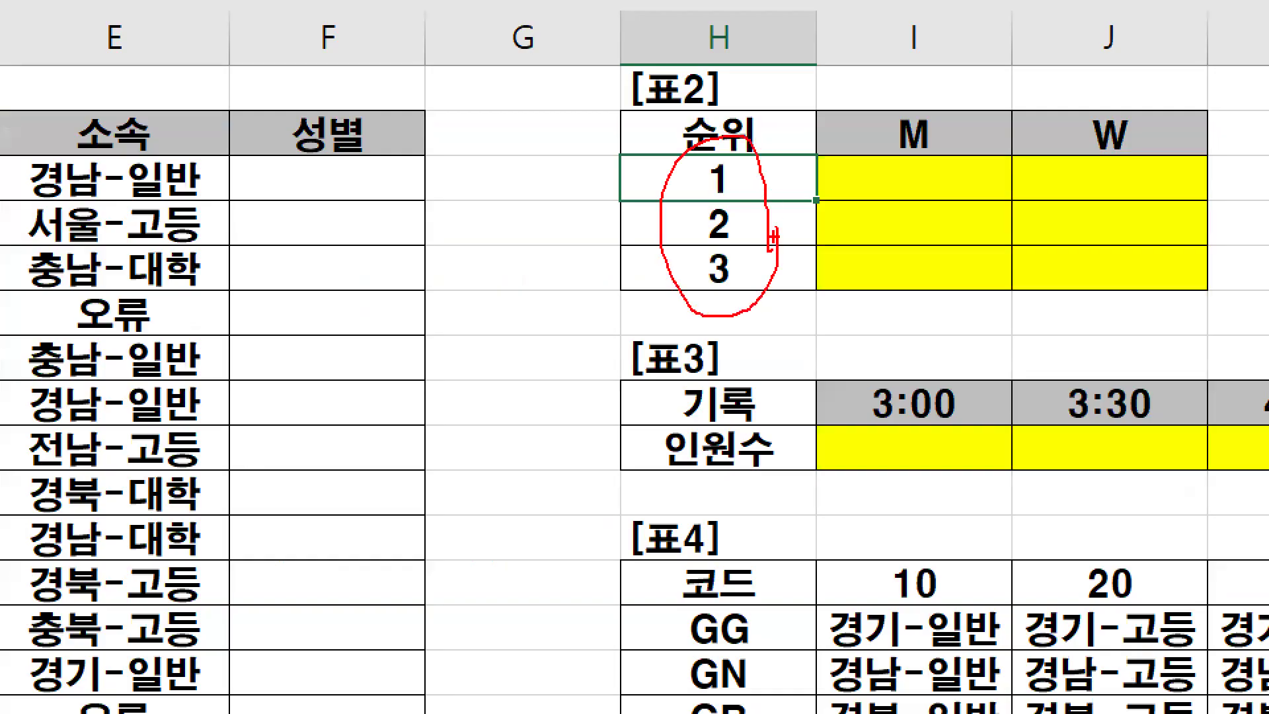
- Clear the drawing, switch to the Notepad notes and insert blank lines between the Ctrl+Shift+Enter note and the worked SMALL formula
{"action": "key", "text": "Escape"}
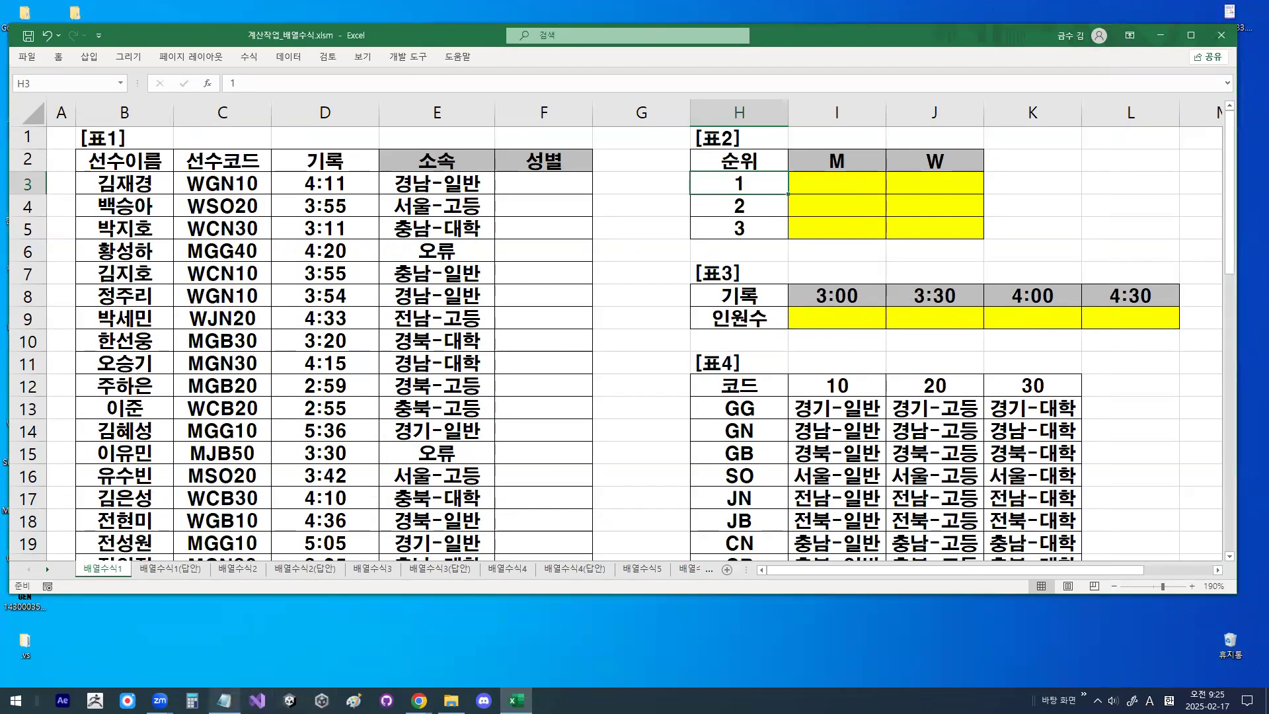
{"action": "left_click", "coordinate": [226, 701]}
{"action": "scroll", "coordinate": [266, 425], "scroll_direction": "down", "scroll_amount": 5}
{"action": "scroll", "coordinate": [211, 582], "scroll_direction": "down", "scroll_amount": 1}
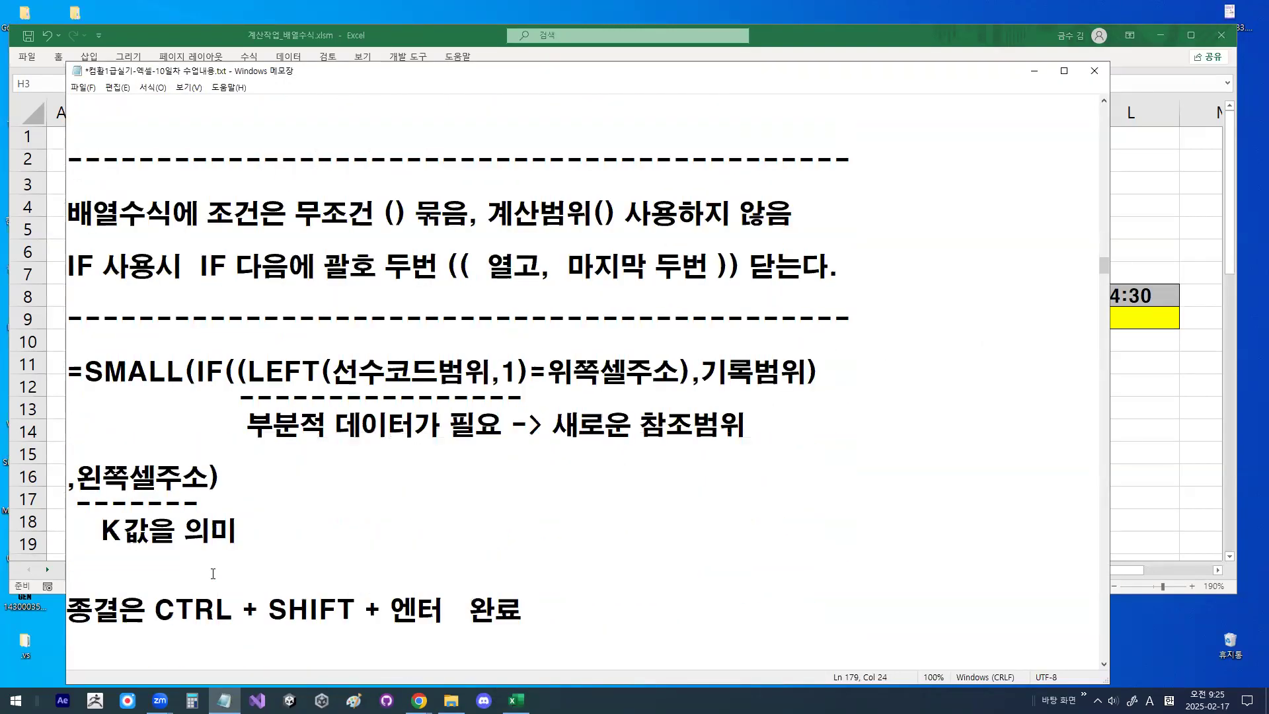
{"action": "scroll", "coordinate": [213, 573], "scroll_direction": "down", "scroll_amount": 1}
{"action": "key", "text": "Return"}
{"action": "key", "text": "Return"}
{"action": "key", "text": "Return"}
{"action": "key", "text": "Return"}
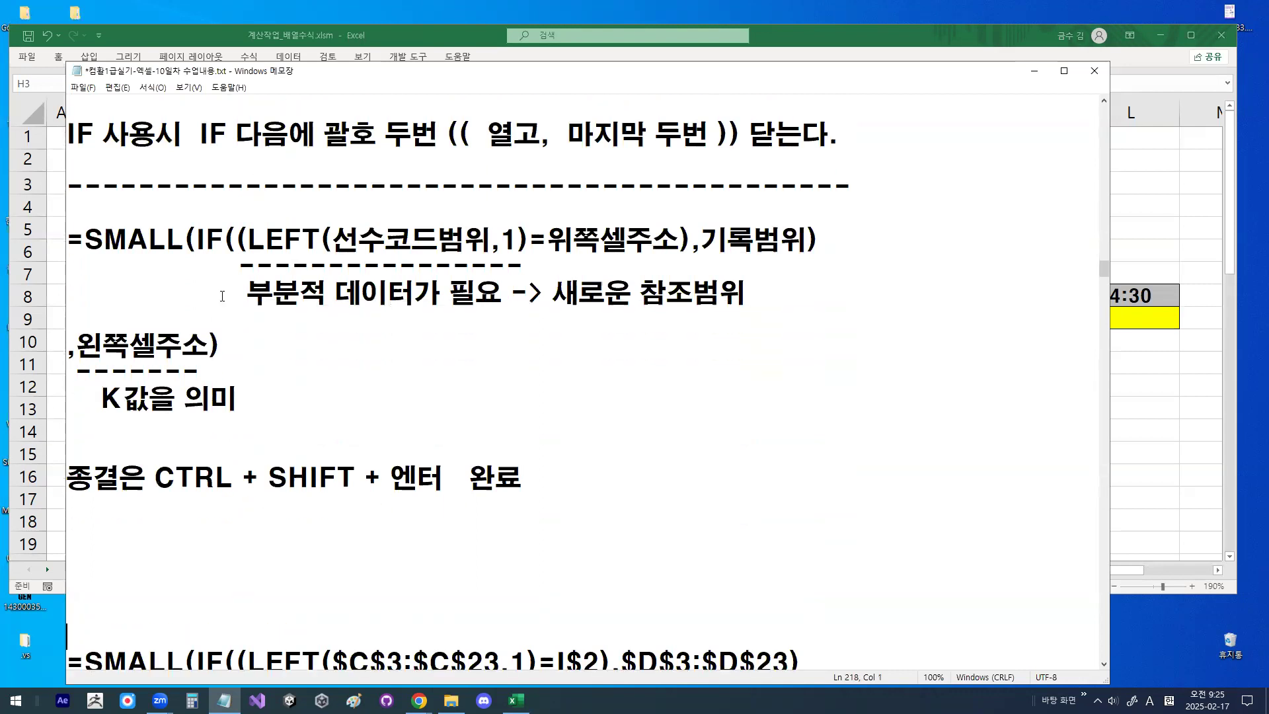
- Underline 선수코드범위 in the SMALL formula, mark it with a $ sign, and bracket and check the LEFT arguments
{"action": "left_click_drag", "start_coordinate": [252, 246], "coordinate": [500, 236]}
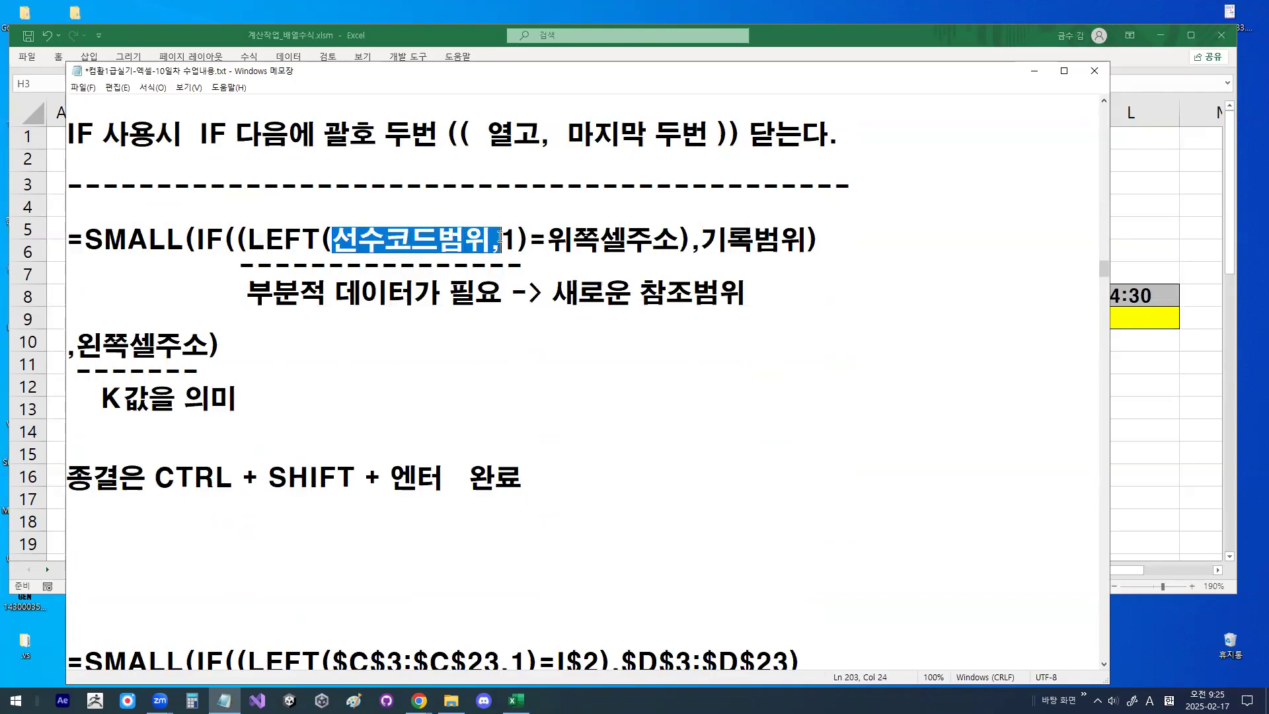
{"action": "left_click", "coordinate": [450, 245]}
{"action": "key", "text": "alt+d"}
{"action": "left_click_drag", "start_coordinate": [347, 259], "coordinate": [480, 260]}
{"action": "mouse_move", "coordinate": [420, 201]}
{"action": "left_mouse_down"}
{"action": "mouse_move", "coordinate": [401, 208]}
{"action": "mouse_move", "coordinate": [408, 236]}
{"action": "left_mouse_up"}
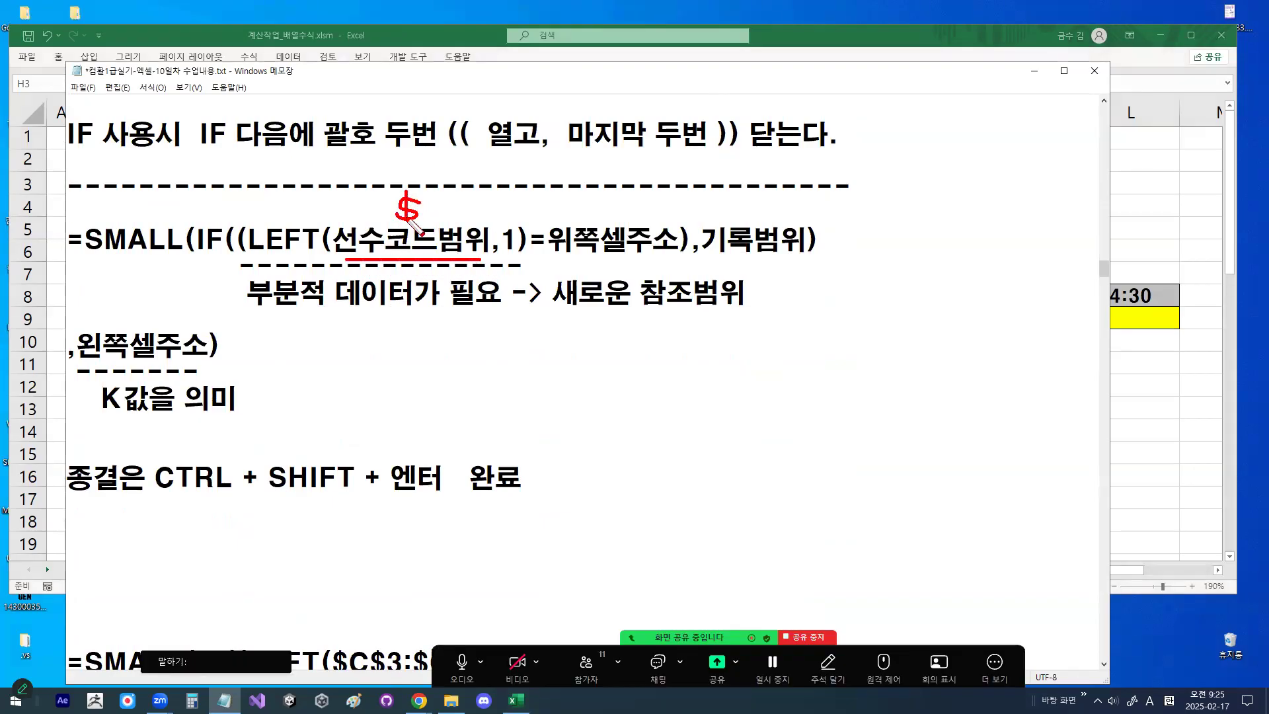
{"action": "mouse_move", "coordinate": [501, 210]}
{"action": "left_mouse_down"}
{"action": "mouse_move", "coordinate": [505, 225]}
{"action": "mouse_move", "coordinate": [532, 188]}
{"action": "mouse_move", "coordinate": [513, 268]}
{"action": "left_mouse_up"}
{"action": "left_click_drag", "start_coordinate": [337, 220], "coordinate": [381, 450]}
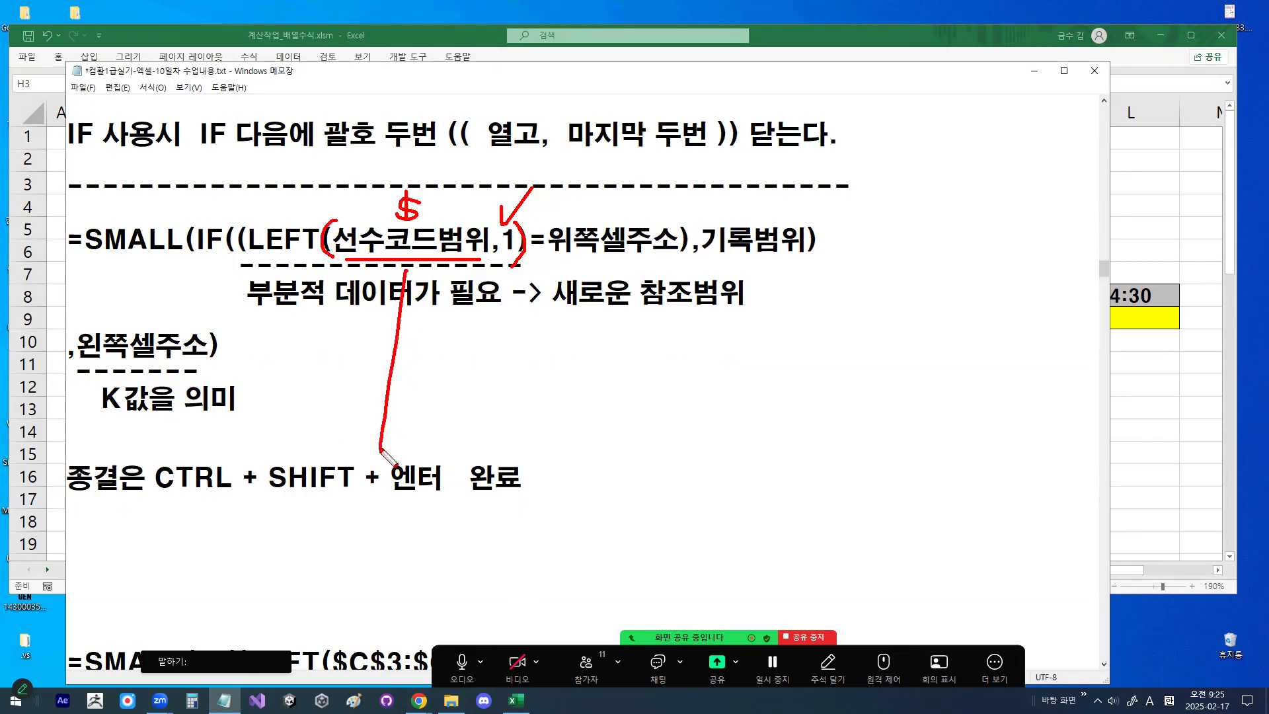
- Sketch a hatched column below 선수코드범위, draw an arrow to it from the underlined 위쪽셀주소, and clear the drawing
{"action": "mouse_move", "coordinate": [405, 270]}
{"action": "left_mouse_down"}
{"action": "mouse_move", "coordinate": [449, 357]}
{"action": "mouse_move", "coordinate": [383, 440]}
{"action": "left_mouse_up"}
{"action": "left_click", "coordinate": [437, 275]}
{"action": "left_click_drag", "start_coordinate": [436, 278], "coordinate": [405, 314]}
{"action": "mouse_move", "coordinate": [438, 306]}
{"action": "left_mouse_down"}
{"action": "mouse_move", "coordinate": [396, 364]}
{"action": "mouse_move", "coordinate": [411, 433]}
{"action": "left_mouse_up"}
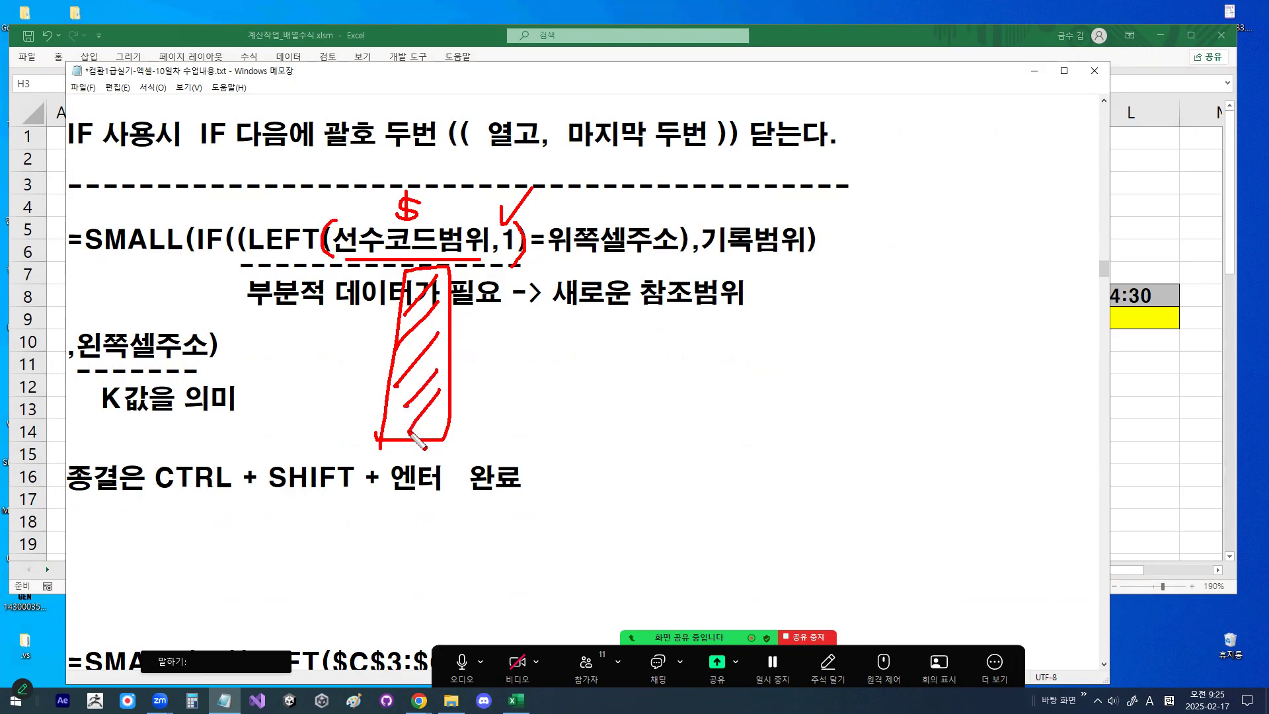
{"action": "mouse_move", "coordinate": [558, 254]}
{"action": "left_mouse_down"}
{"action": "mouse_move", "coordinate": [659, 254]}
{"action": "mouse_move", "coordinate": [443, 365]}
{"action": "mouse_move", "coordinate": [475, 381]}
{"action": "left_mouse_up"}
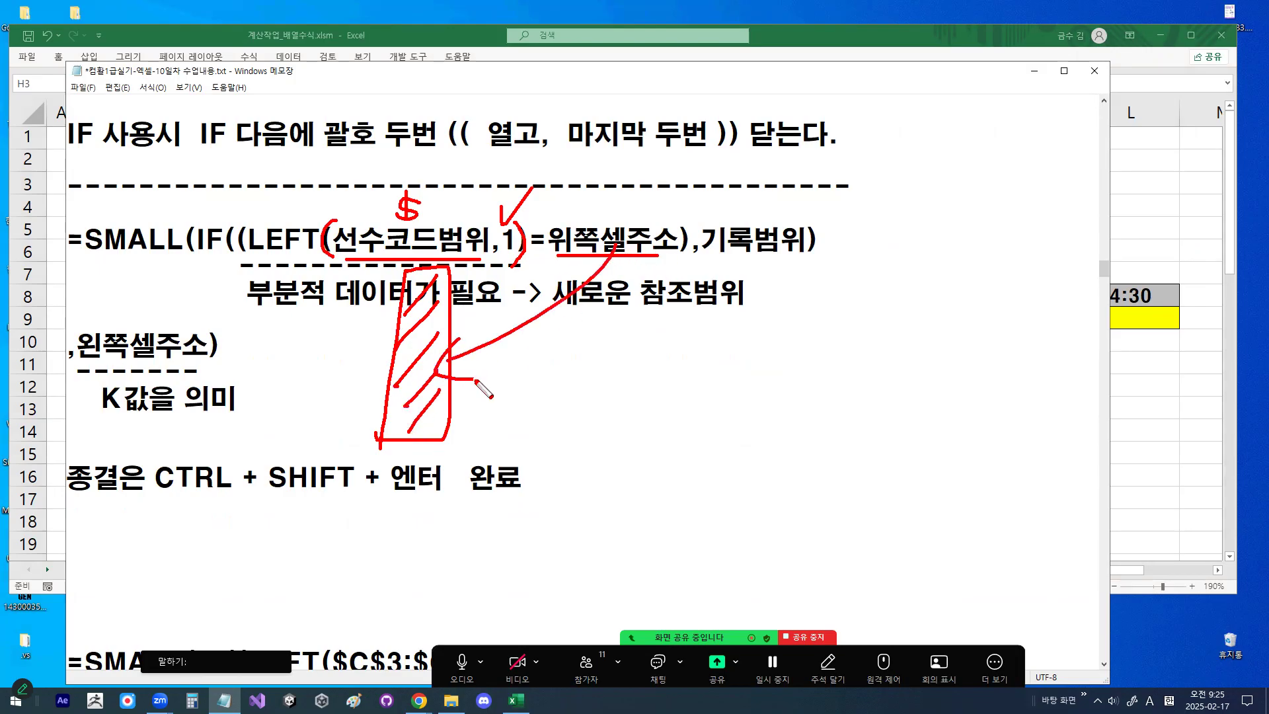
{"action": "mouse_move", "coordinate": [552, 244]}
{"action": "left_mouse_down"}
{"action": "mouse_move", "coordinate": [523, 231]}
{"action": "mouse_move", "coordinate": [557, 250]}
{"action": "left_mouse_up"}
{"action": "key", "text": "Escape"}
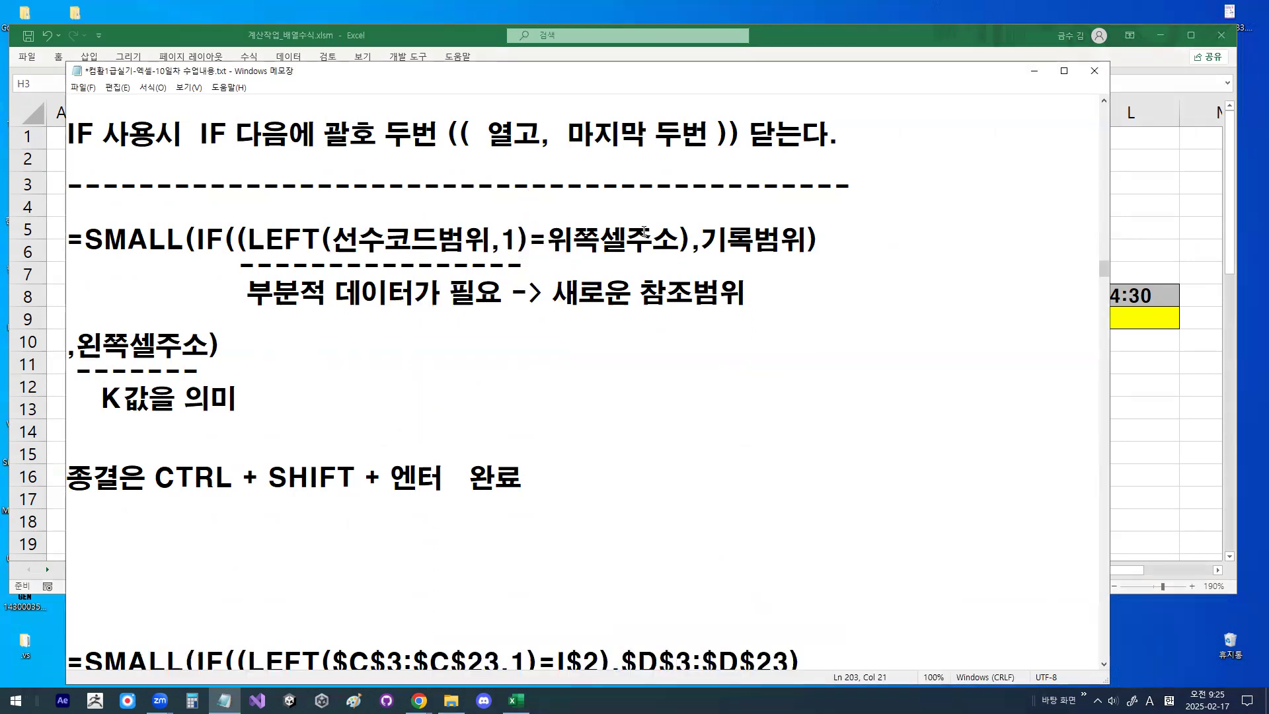
- Highlight 위쪽셀주소, mark it with a down arrow, a circle and a 2, underline both ranges, and clear the drawing
{"action": "left_click_drag", "start_coordinate": [688, 239], "coordinate": [681, 241]}
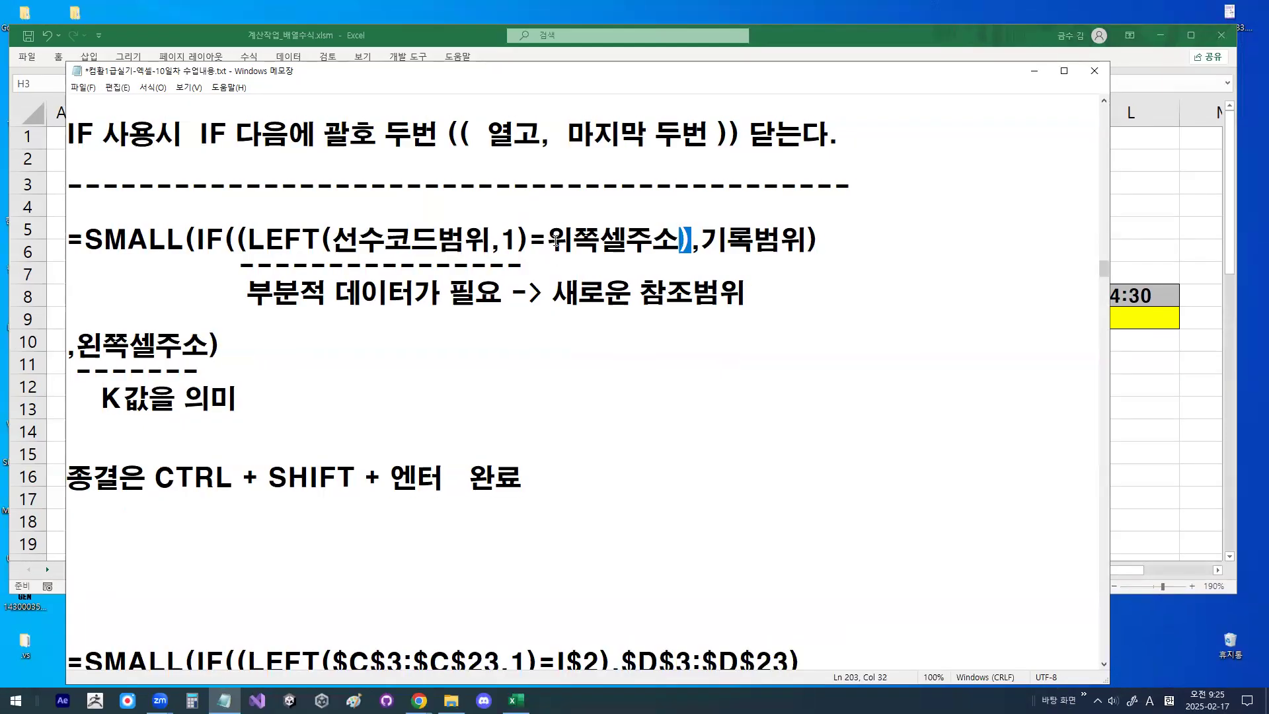
{"action": "left_click_drag", "start_coordinate": [556, 241], "coordinate": [679, 240]}
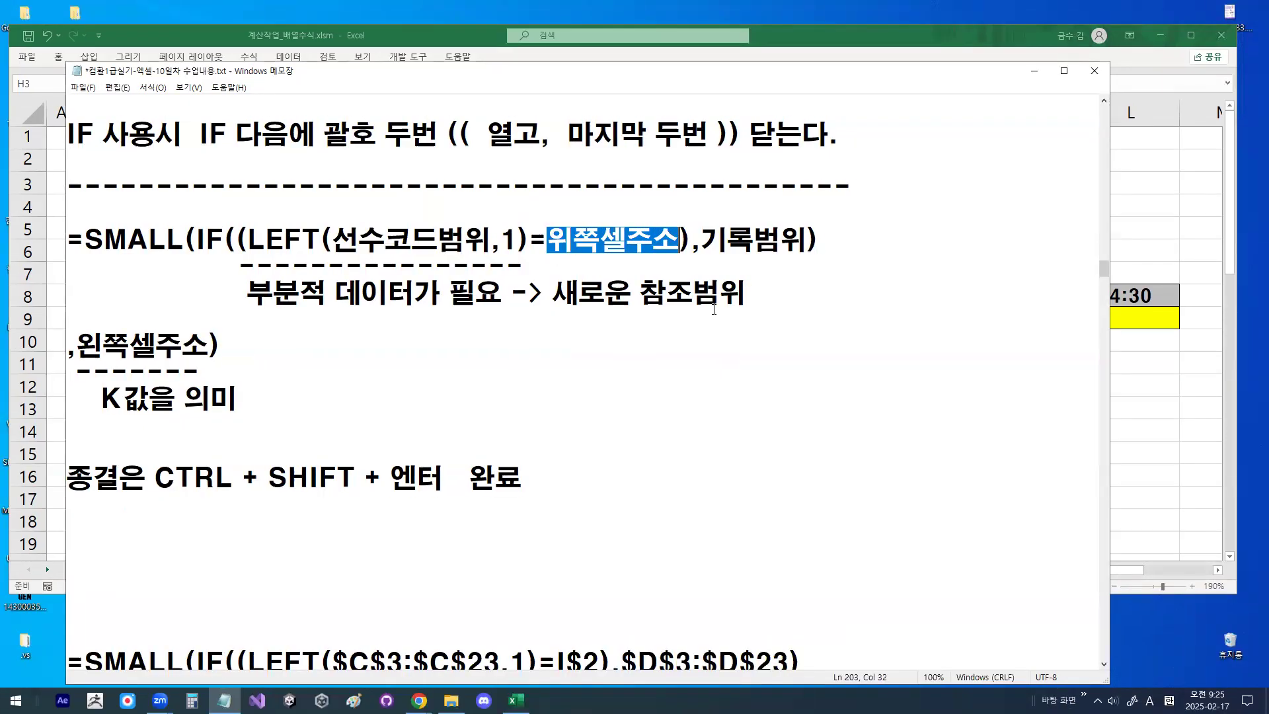
{"action": "left_click_drag", "start_coordinate": [688, 320], "coordinate": [685, 415]}
{"action": "mouse_move", "coordinate": [631, 259]}
{"action": "left_mouse_down"}
{"action": "mouse_move", "coordinate": [574, 254]}
{"action": "mouse_move", "coordinate": [629, 245]}
{"action": "left_mouse_up"}
{"action": "mouse_move", "coordinate": [588, 178]}
{"action": "left_mouse_down"}
{"action": "mouse_move", "coordinate": [604, 180]}
{"action": "mouse_move", "coordinate": [588, 197]}
{"action": "mouse_move", "coordinate": [621, 196]}
{"action": "left_mouse_up"}
{"action": "left_click_drag", "start_coordinate": [345, 253], "coordinate": [463, 257]}
{"action": "left_click_drag", "start_coordinate": [704, 252], "coordinate": [805, 252]}
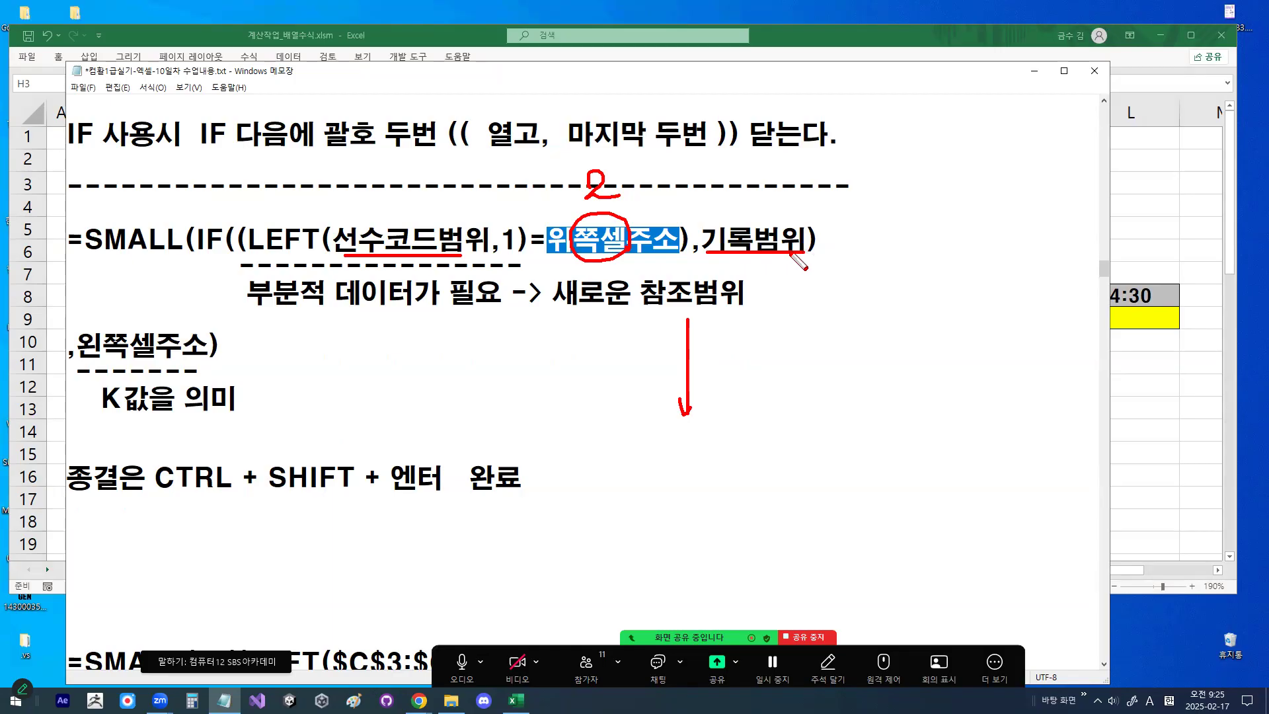
{"action": "key", "text": "Escape"}
- Highlight 기록범위, circle it together with 선수코드범위 in the SMALL formula, and clear the circles
{"action": "mouse_move", "coordinate": [691, 240]}
{"action": "left_mouse_down"}
{"action": "mouse_move", "coordinate": [801, 239]}
{"action": "mouse_move", "coordinate": [714, 220]}
{"action": "mouse_move", "coordinate": [788, 236]}
{"action": "left_mouse_up"}
{"action": "key", "text": "ctrl+2"}
{"action": "mouse_move", "coordinate": [473, 263]}
{"action": "left_mouse_down"}
{"action": "mouse_move", "coordinate": [371, 258]}
{"action": "mouse_move", "coordinate": [476, 245]}
{"action": "mouse_move", "coordinate": [477, 266]}
{"action": "left_mouse_up"}
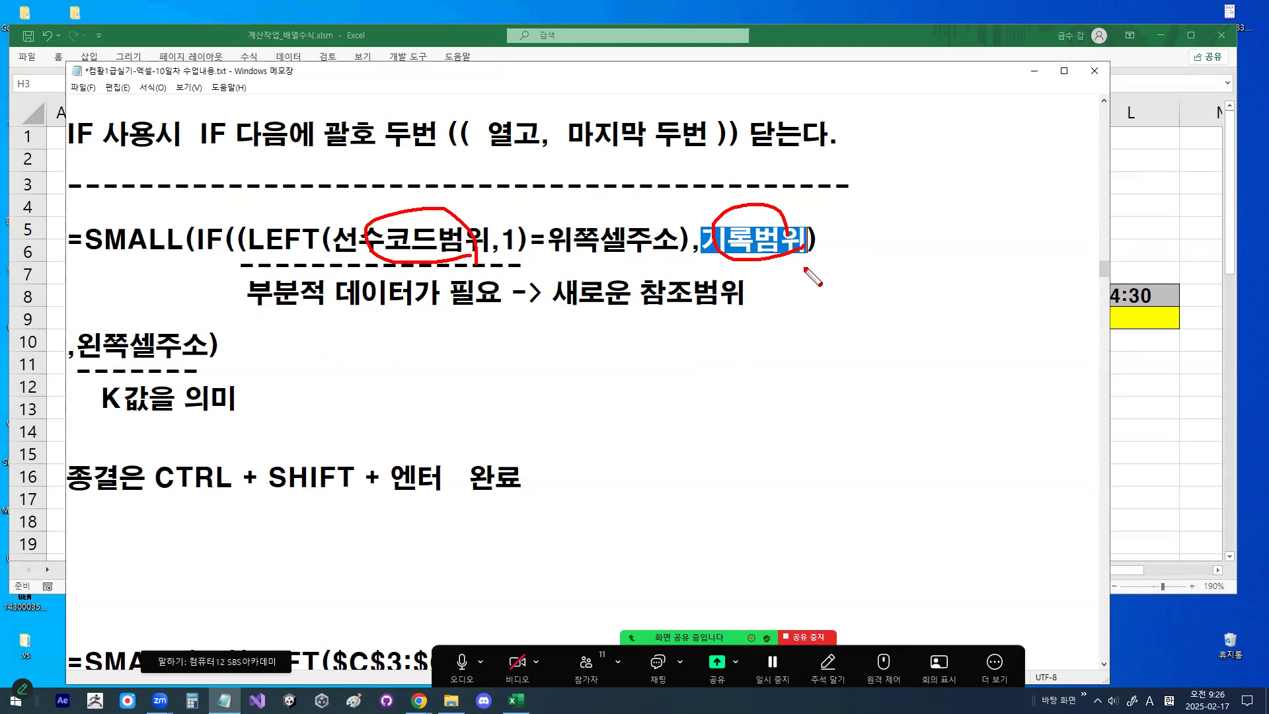
{"action": "key", "text": "Escape"}
- Move ",왼쪽셀주소)" to the end of the SMALL formula line and delete its leftover dashes and K note
{"action": "left_click_drag", "start_coordinate": [78, 347], "coordinate": [209, 350]}
{"action": "left_click_drag", "start_coordinate": [102, 398], "coordinate": [215, 398]}
{"action": "left_click", "coordinate": [820, 246]}
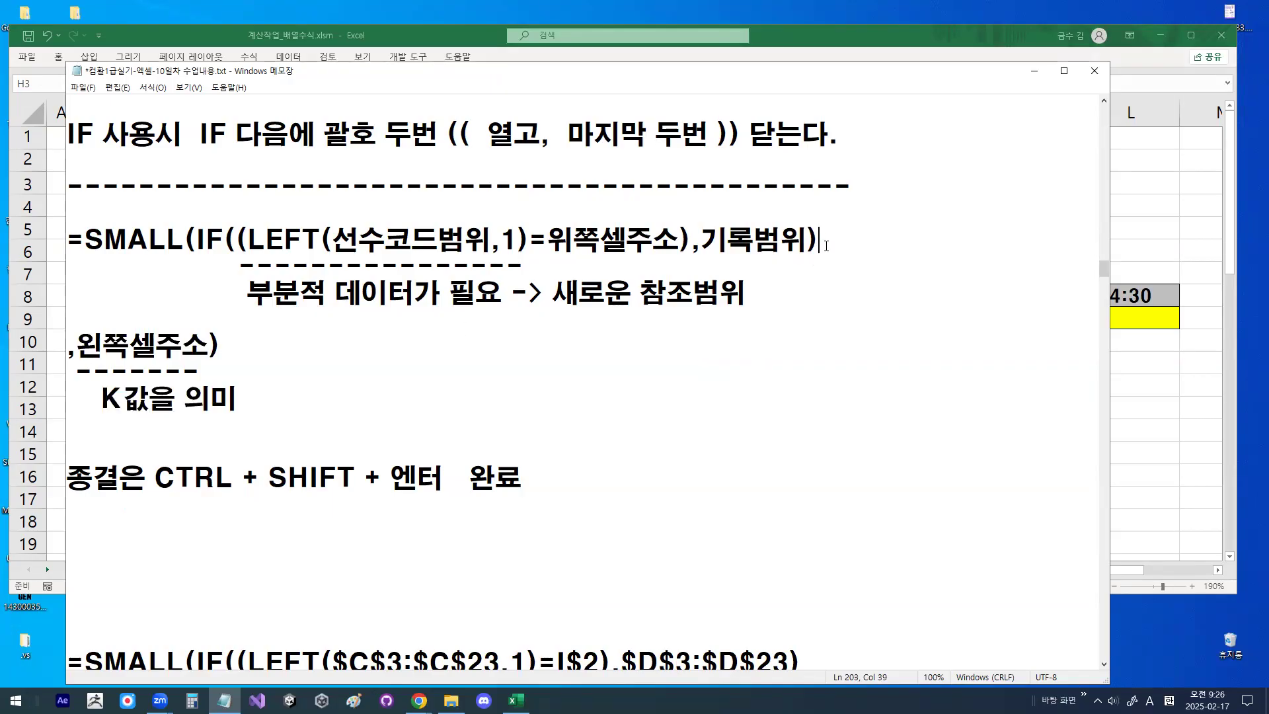
{"action": "left_click_drag", "start_coordinate": [70, 356], "coordinate": [265, 351]}
{"action": "key", "text": "ctrl+c"}
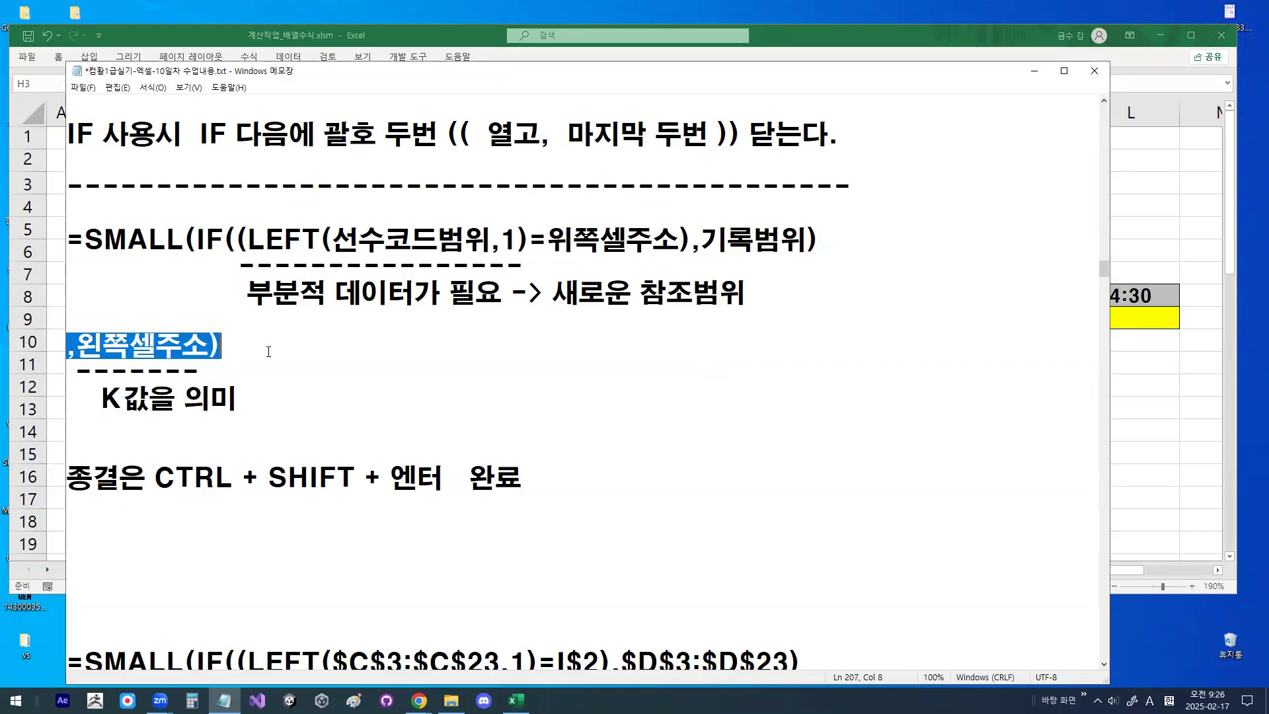
{"action": "key", "text": "BackSpace"}
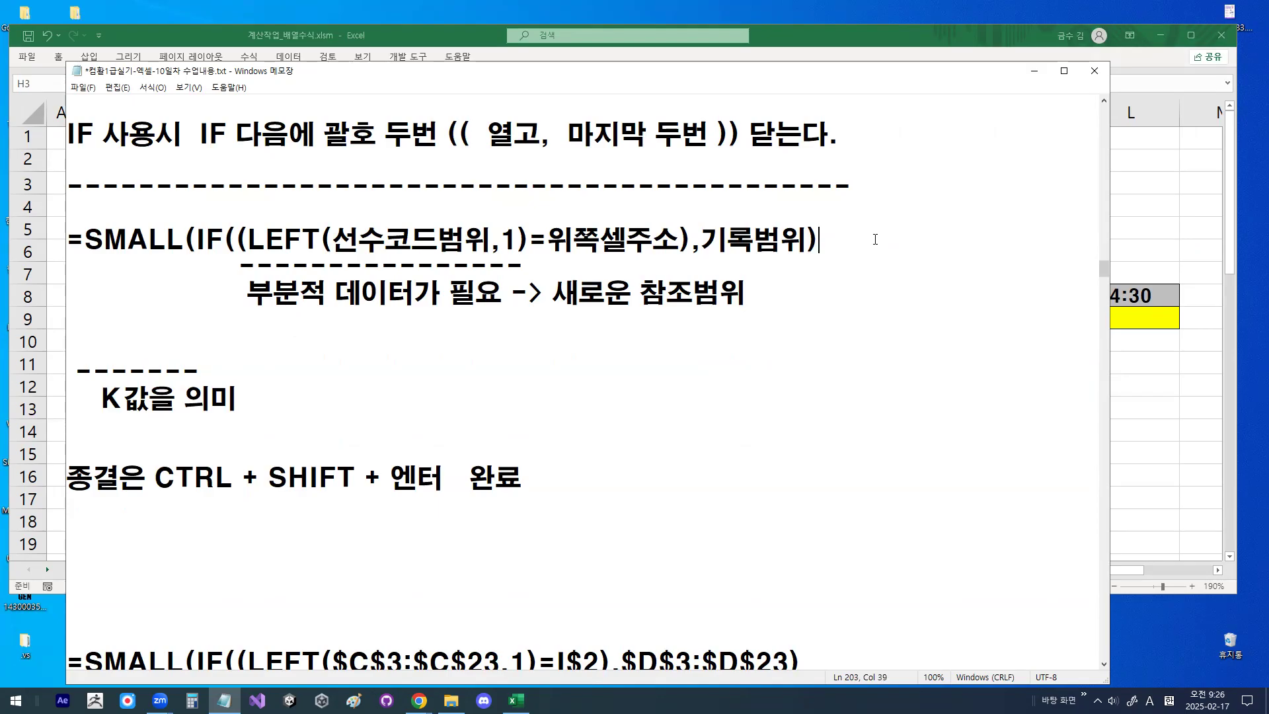
{"action": "key", "text": "ctrl+v"}
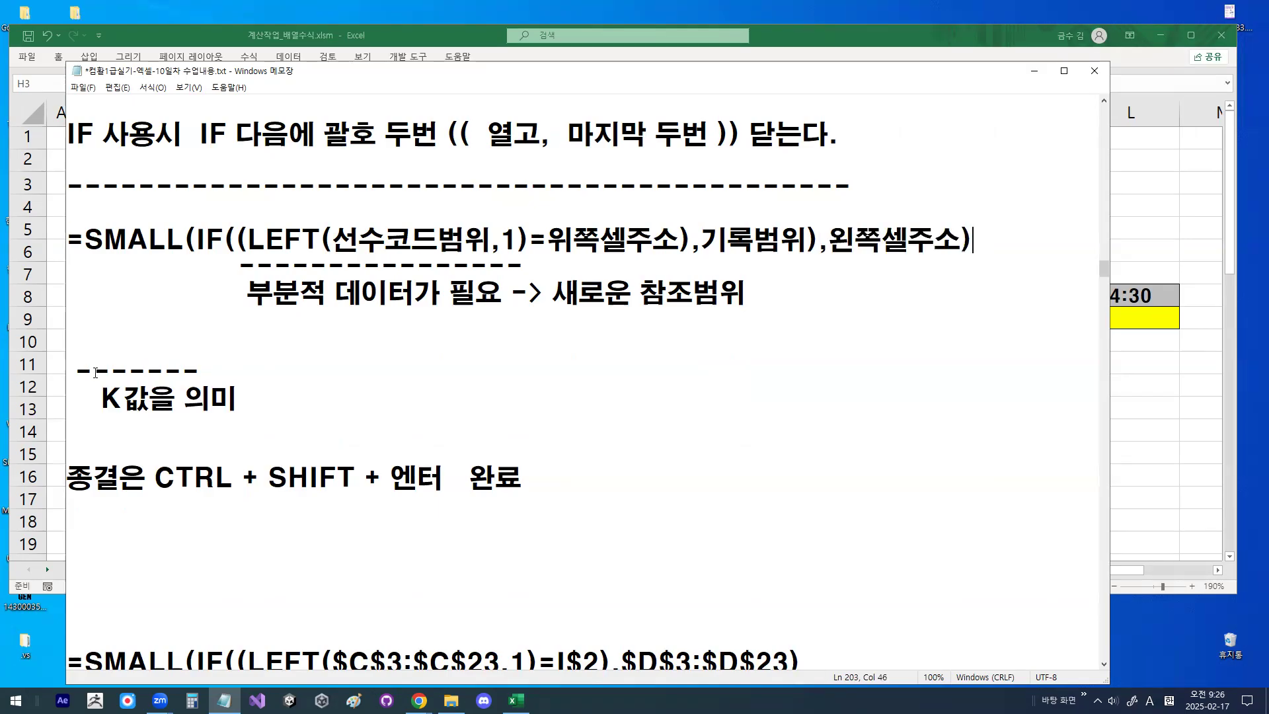
{"action": "left_click_drag", "start_coordinate": [66, 370], "coordinate": [218, 407]}
{"action": "key", "text": "BackSpace"}
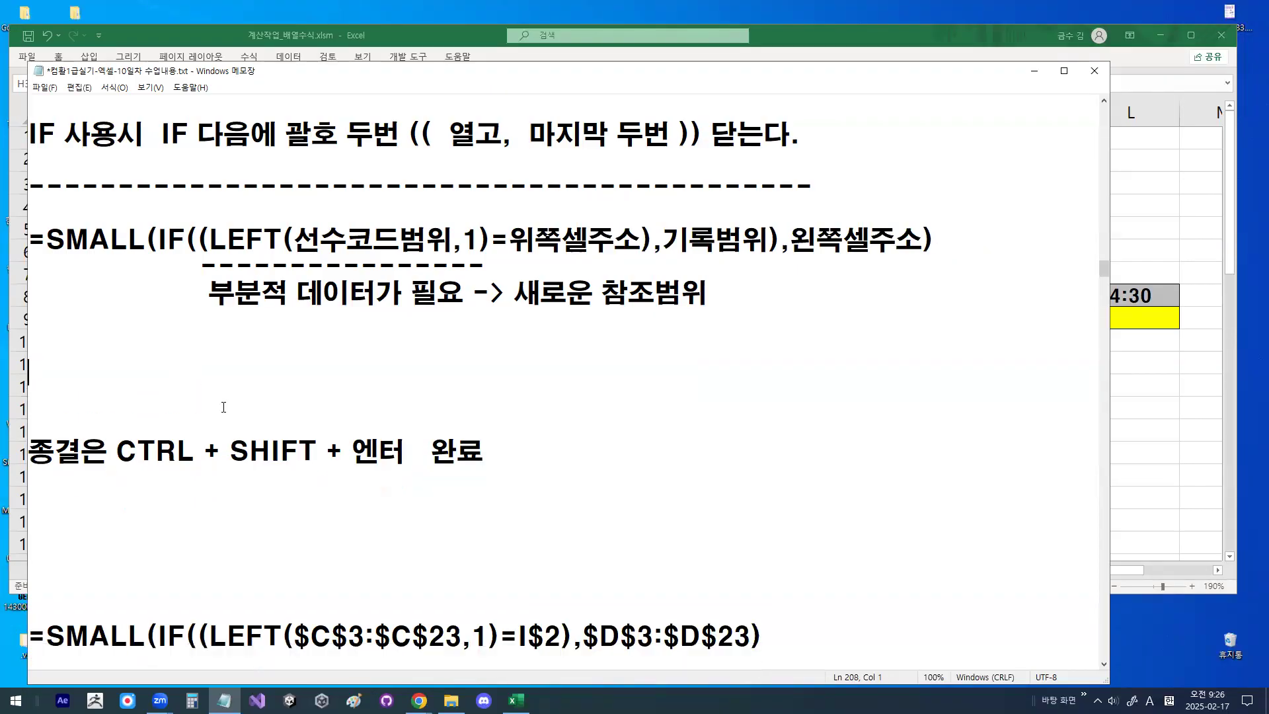
- Check the autofill address rules in the notes and add a dashed underline "-------" beneath 왼쪽셀주소 in the SMALL formula
{"action": "scroll", "coordinate": [696, 296], "scroll_direction": "up", "scroll_amount": 1}
{"action": "scroll", "coordinate": [629, 114], "scroll_direction": "up", "scroll_amount": 6}
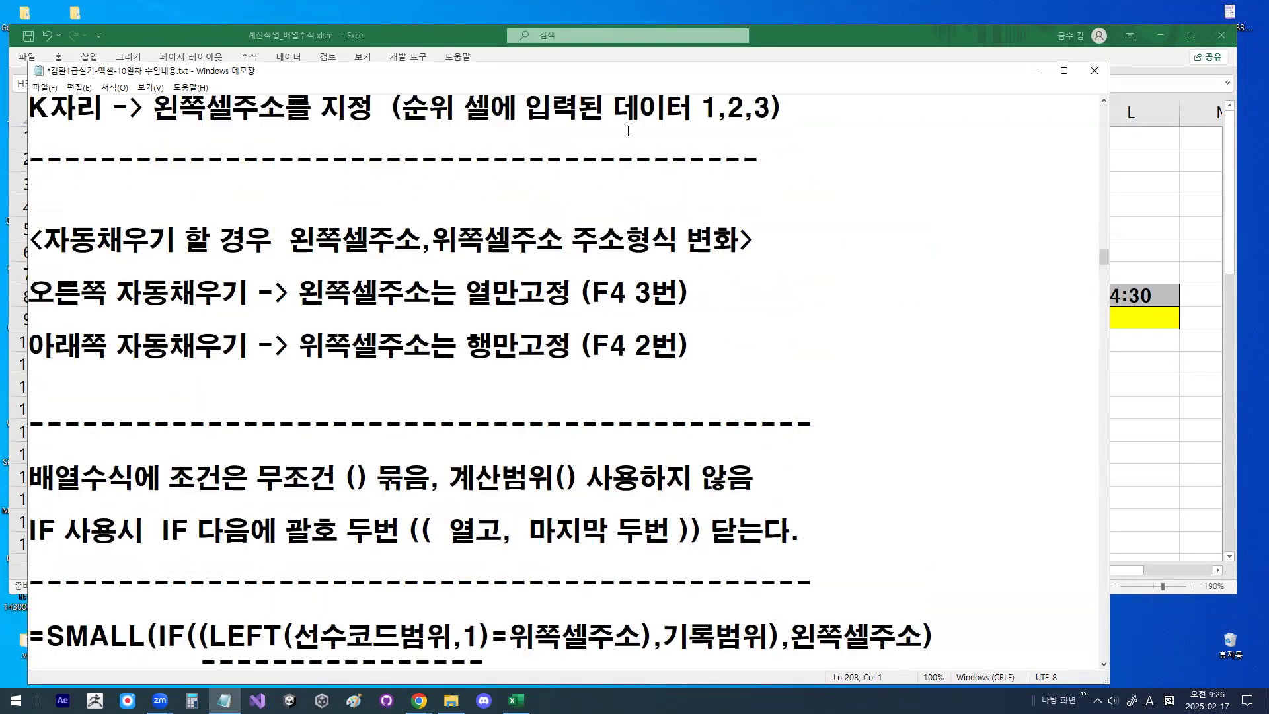
{"action": "double_click", "coordinate": [442, 238]}
{"action": "scroll", "coordinate": [729, 298], "scroll_direction": "down", "scroll_amount": 3}
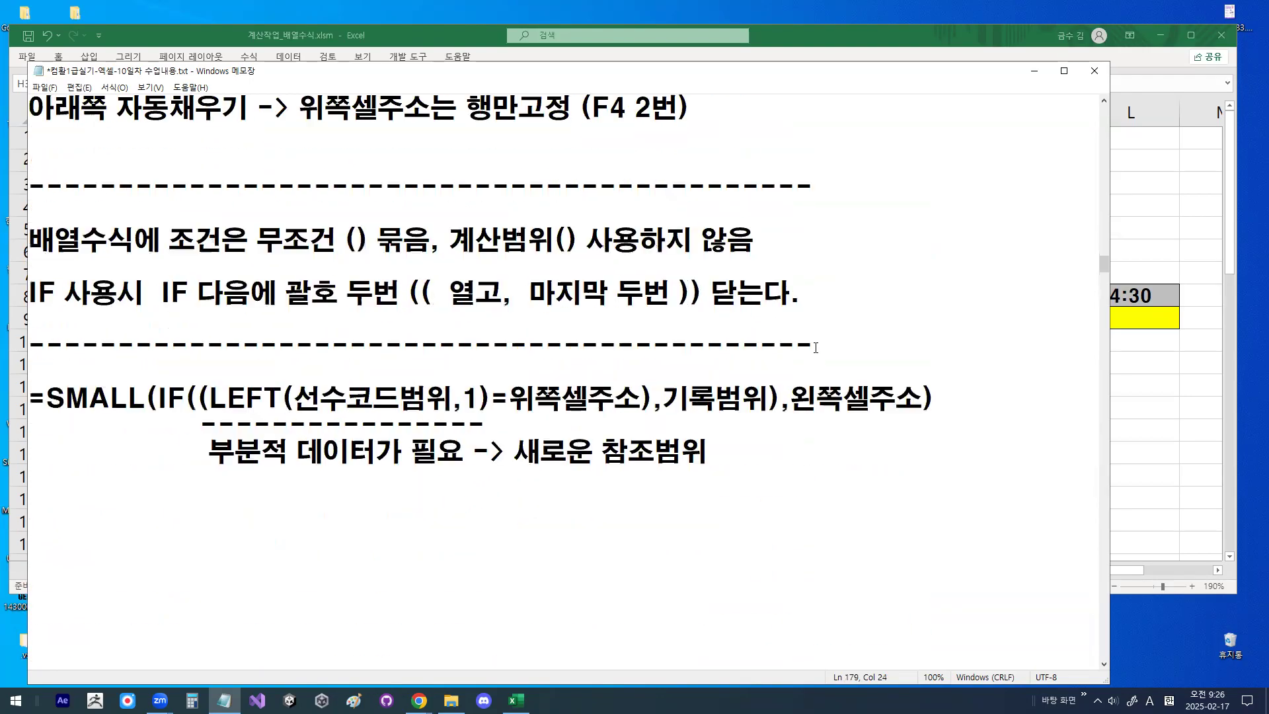
{"action": "left_click_drag", "start_coordinate": [805, 405], "coordinate": [804, 429]}
{"action": "left_click", "coordinate": [799, 435]}
{"action": "type", "text": "V"}
{"action": "key", "text": "BackSpace"}
{"action": "key", "text": "BackSpace"}
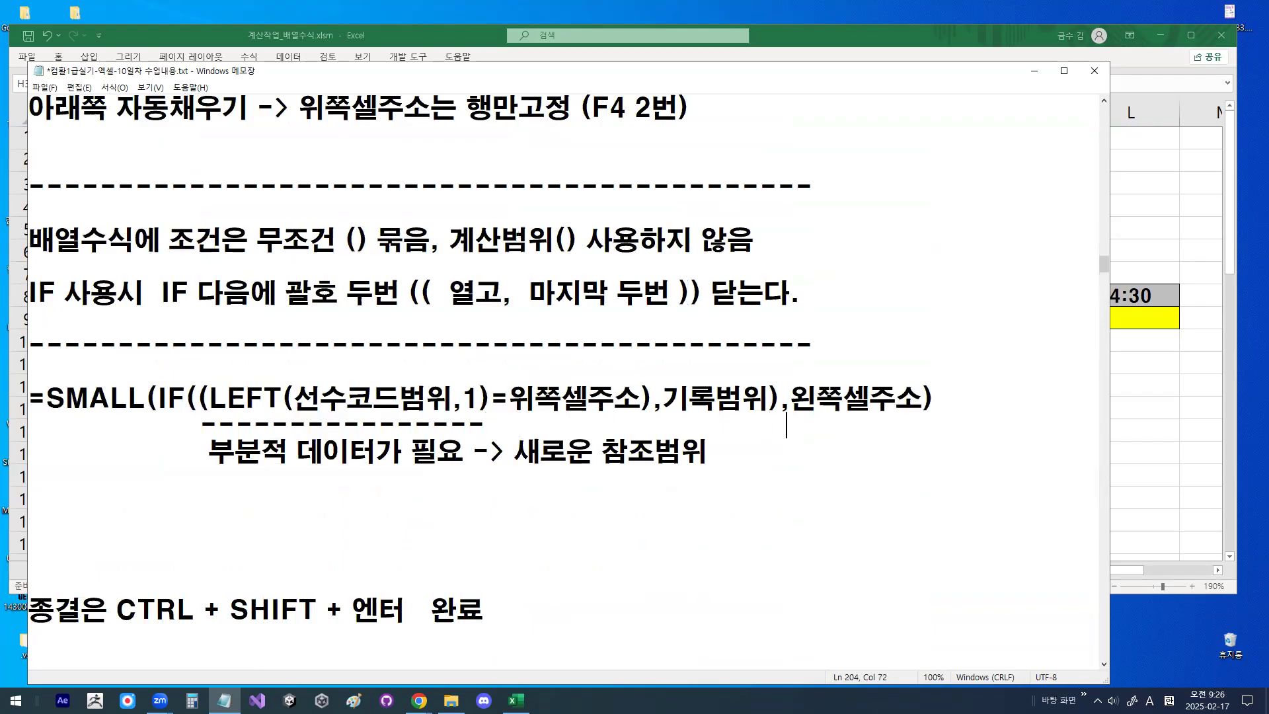
{"action": "type", "text": "-------ㅏ"}
- Write "K값을 의미" under the dashes below 왼쪽셀주소 and remove extra spaces before it to align it
{"action": "key", "text": "Hangul"}
{"action": "key", "text": "BackSpace"}
{"action": "key", "text": "Hangul"}
{"action": "type", "text": "ㅏ"}
{"action": "key", "text": "BackSpace"}
{"action": "type", "text": "KRKQT"}
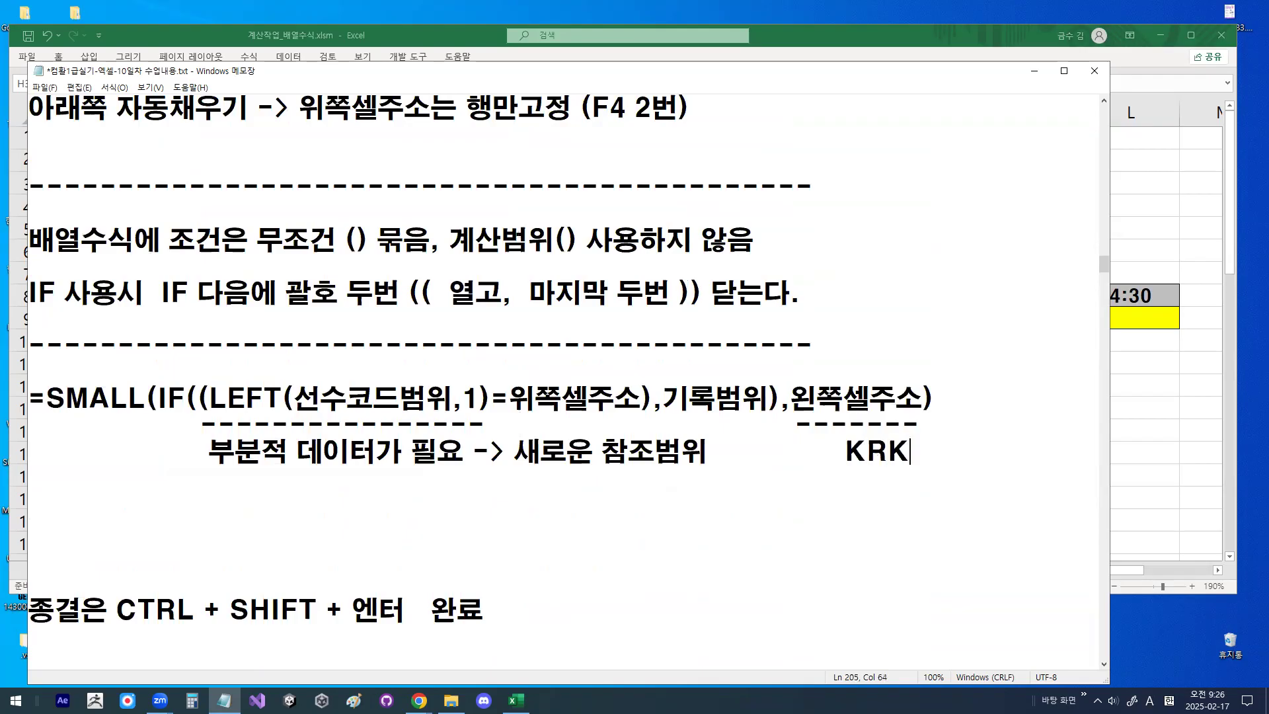
{"action": "key", "text": "BackSpace"}
{"action": "key", "text": "BackSpace"}
{"action": "key", "text": "BackSpace"}
{"action": "key", "text": "BackSpace"}
{"action": "key", "text": "Hangul"}
{"action": "type", "text": "값"}
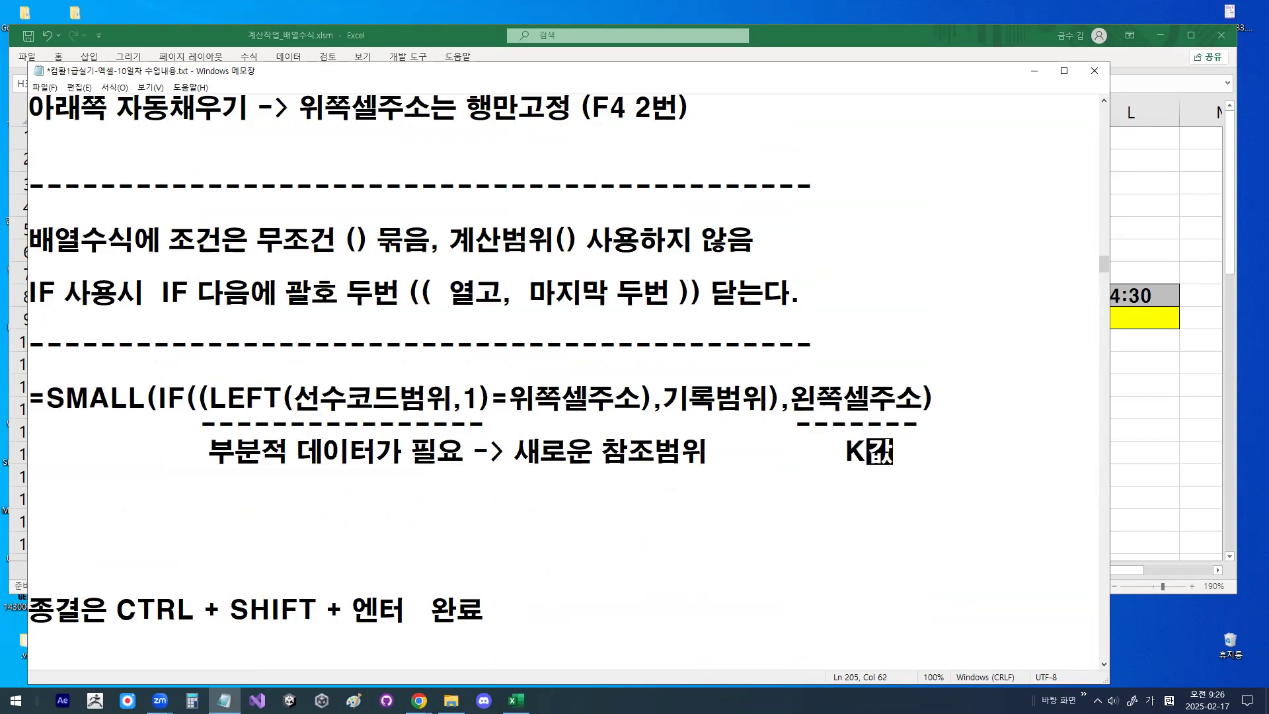
{"action": "type", "text": "을 의미"}
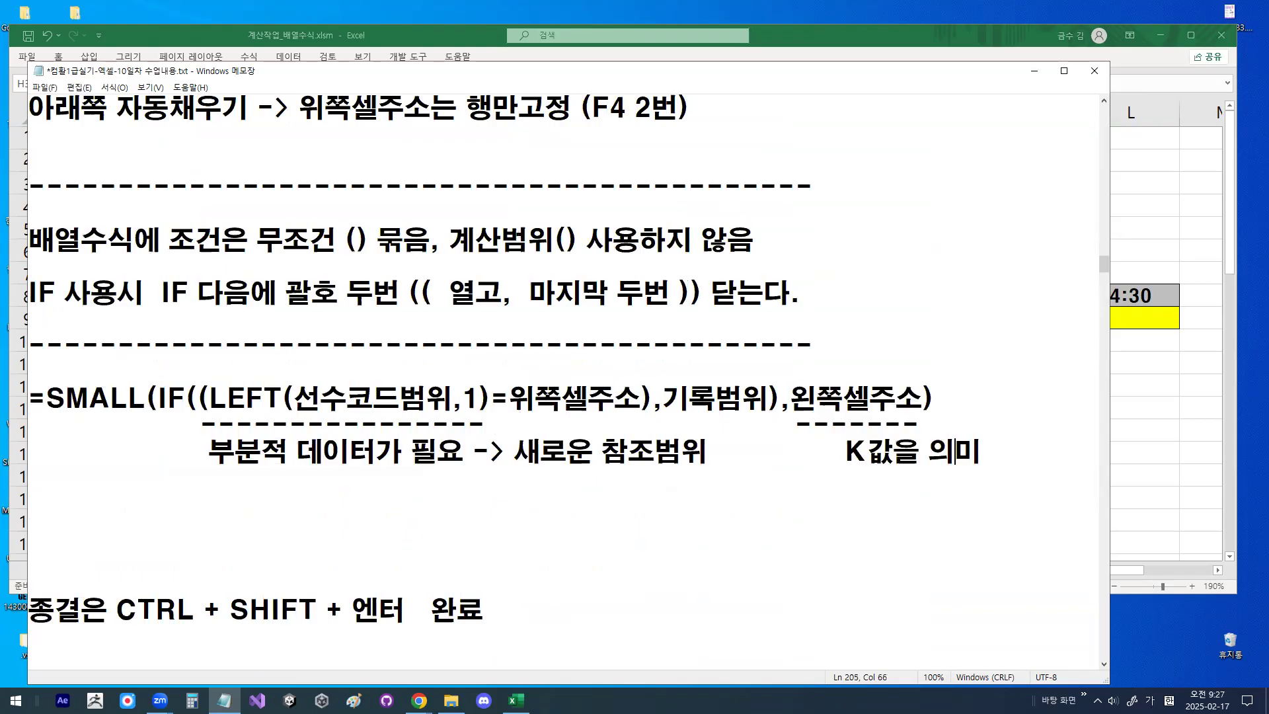
{"action": "key", "text": "Delete"}
{"action": "key", "text": "Delete"}
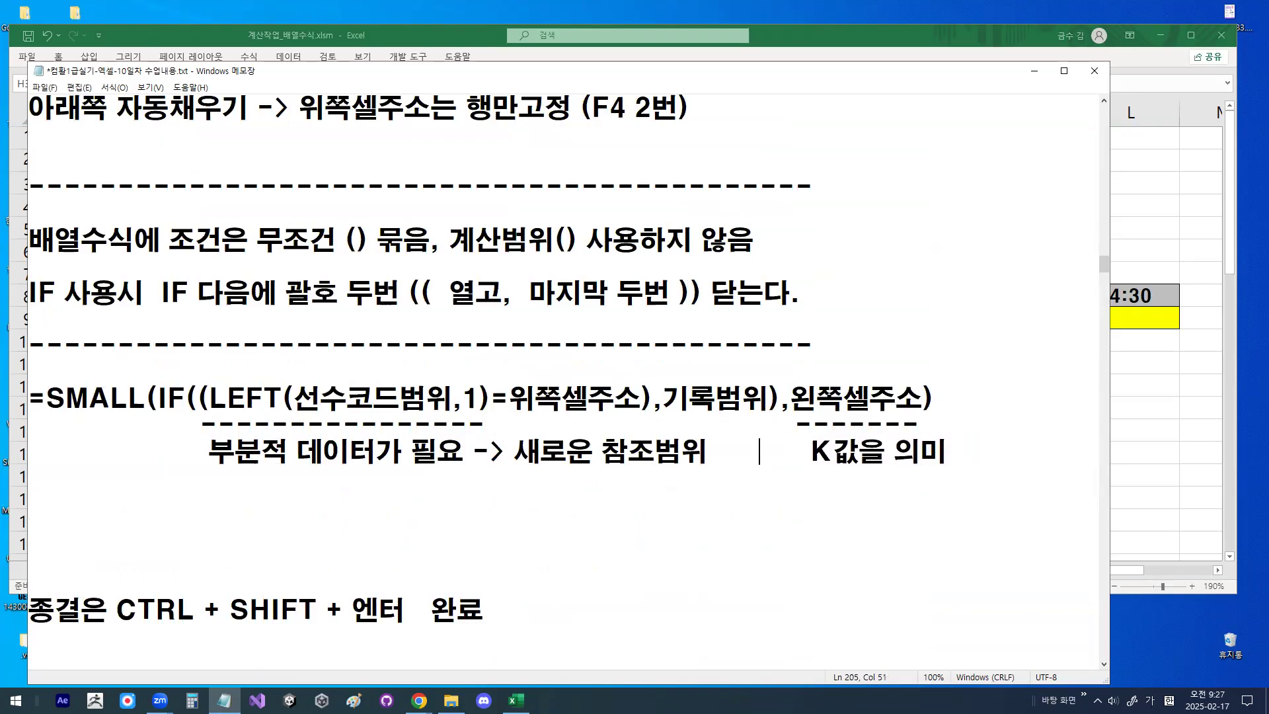
- Mark the closing bracket and underline the whole SMALL formula, then clear the drawing
{"action": "mouse_move", "coordinate": [917, 372]}
{"action": "left_mouse_down"}
{"action": "mouse_move", "coordinate": [931, 404]}
{"action": "mouse_move", "coordinate": [920, 431]}
{"action": "left_mouse_up"}
{"action": "left_click_drag", "start_coordinate": [39, 427], "coordinate": [920, 428]}
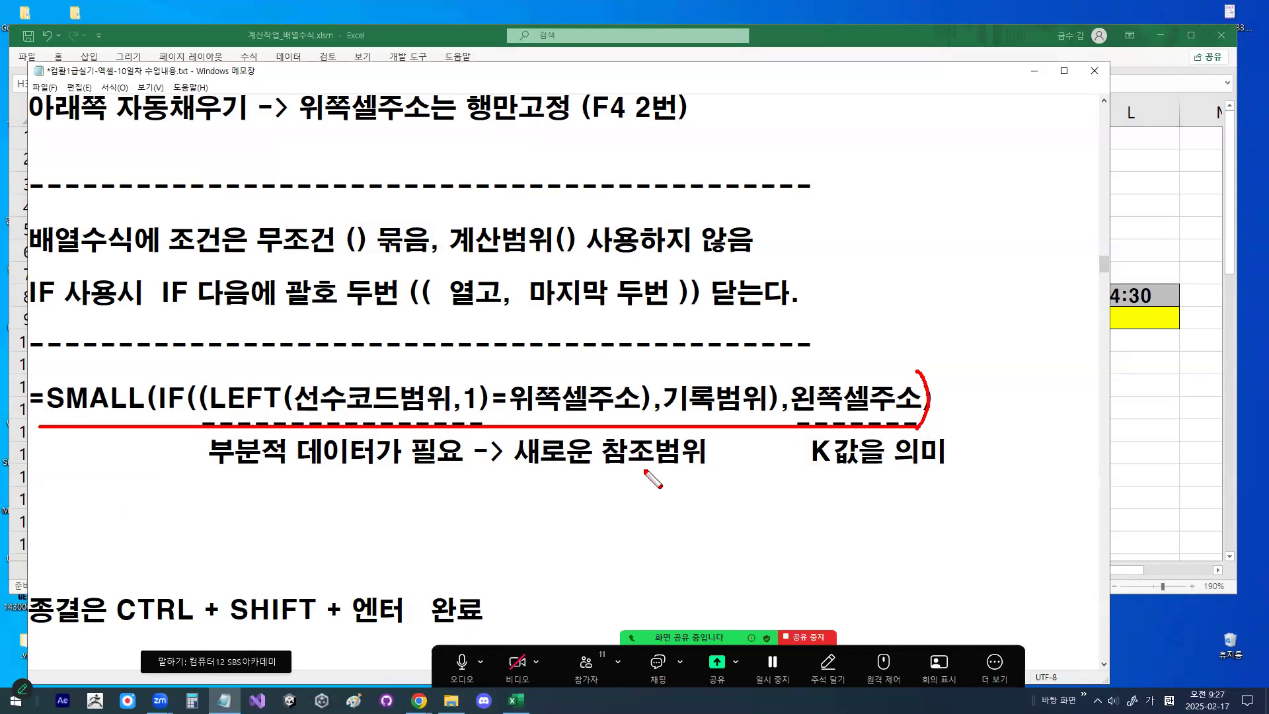
{"action": "key", "text": "Escape"}
- Remove the surplus blank lines above the Ctrl+Shift+Enter note and add blank lines below it
{"action": "left_click", "coordinate": [184, 503]}
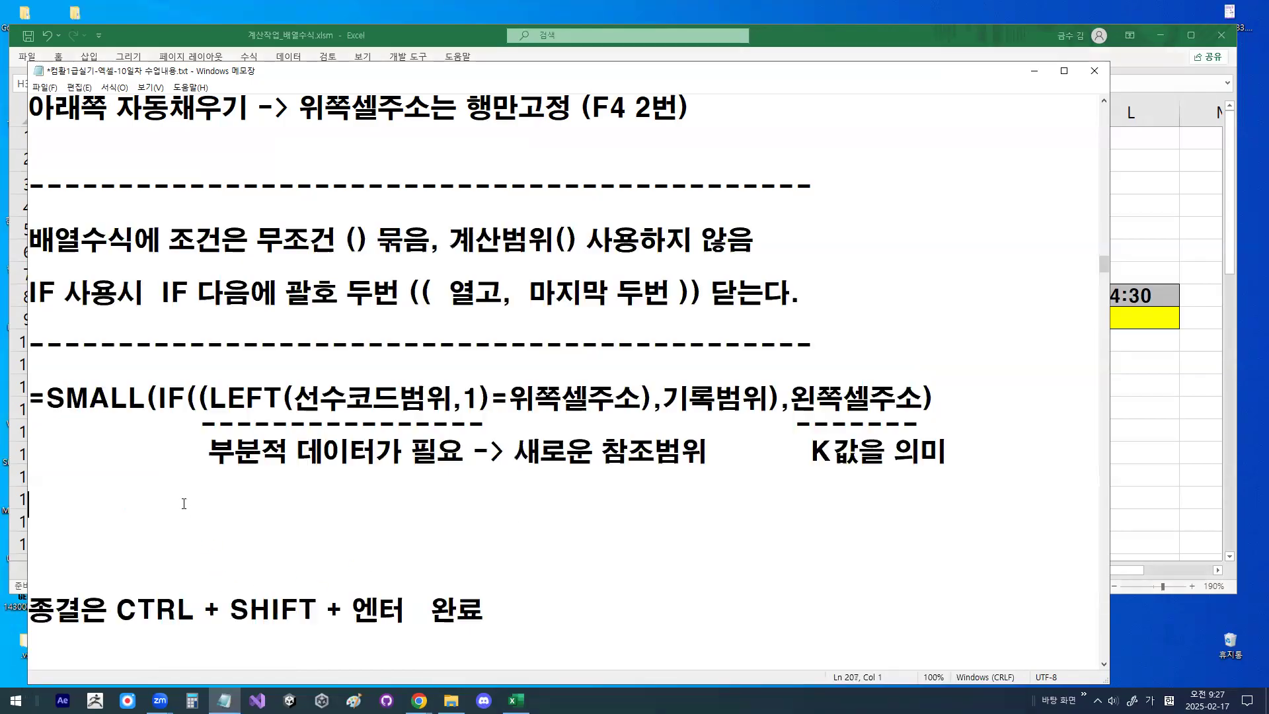
{"action": "key", "text": "Delete"}
{"action": "key", "text": "Delete"}
{"action": "key", "text": "Delete"}
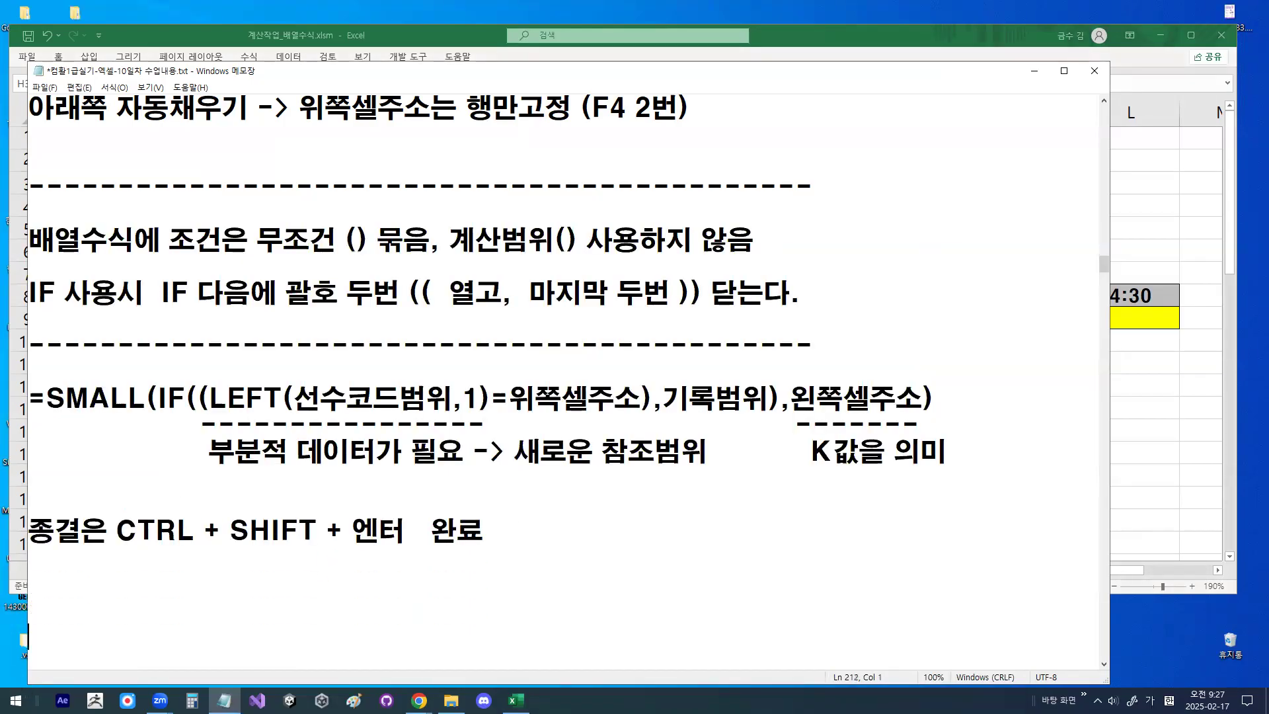
{"action": "key", "text": "Return"}
{"action": "key", "text": "Return"}
{"action": "key", "text": "Return"}
{"action": "key", "text": "Return"}
{"action": "key", "text": "Return"}
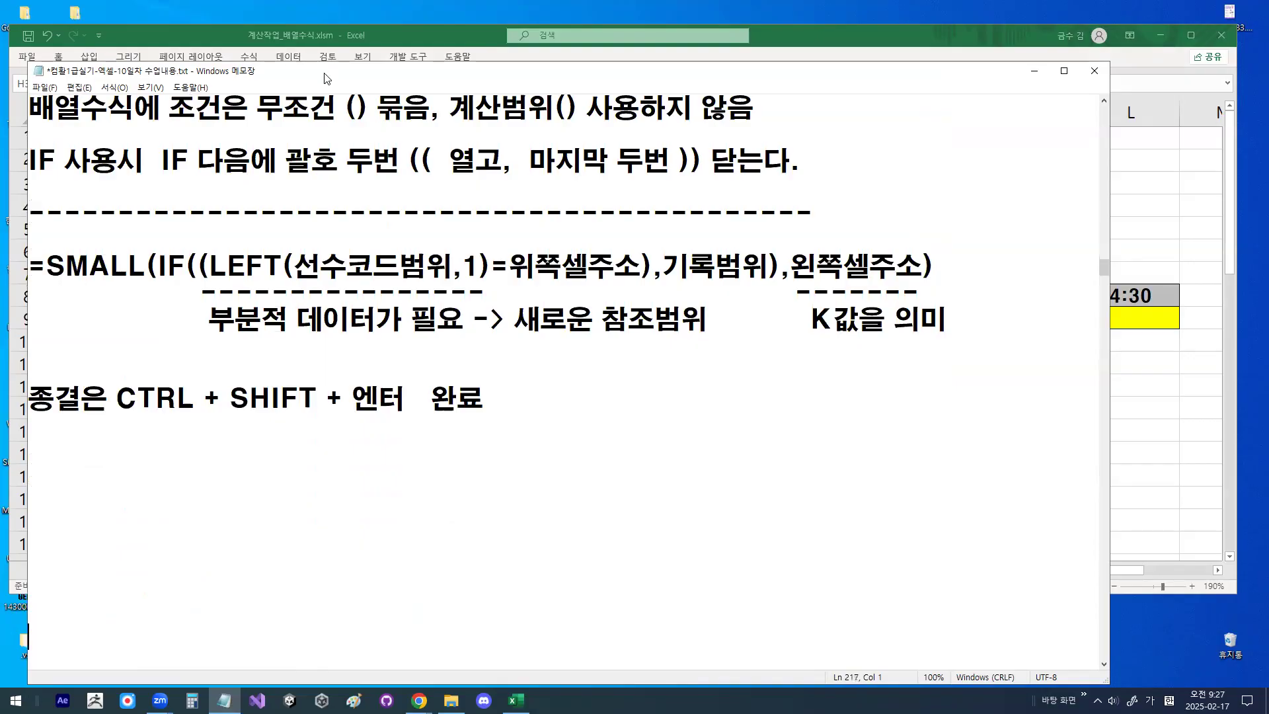
- Put the notes window away and begin cell I3 of 표2 with the formula =SMALL(
{"action": "left_click_drag", "start_coordinate": [324, 67], "coordinate": [327, 8]}
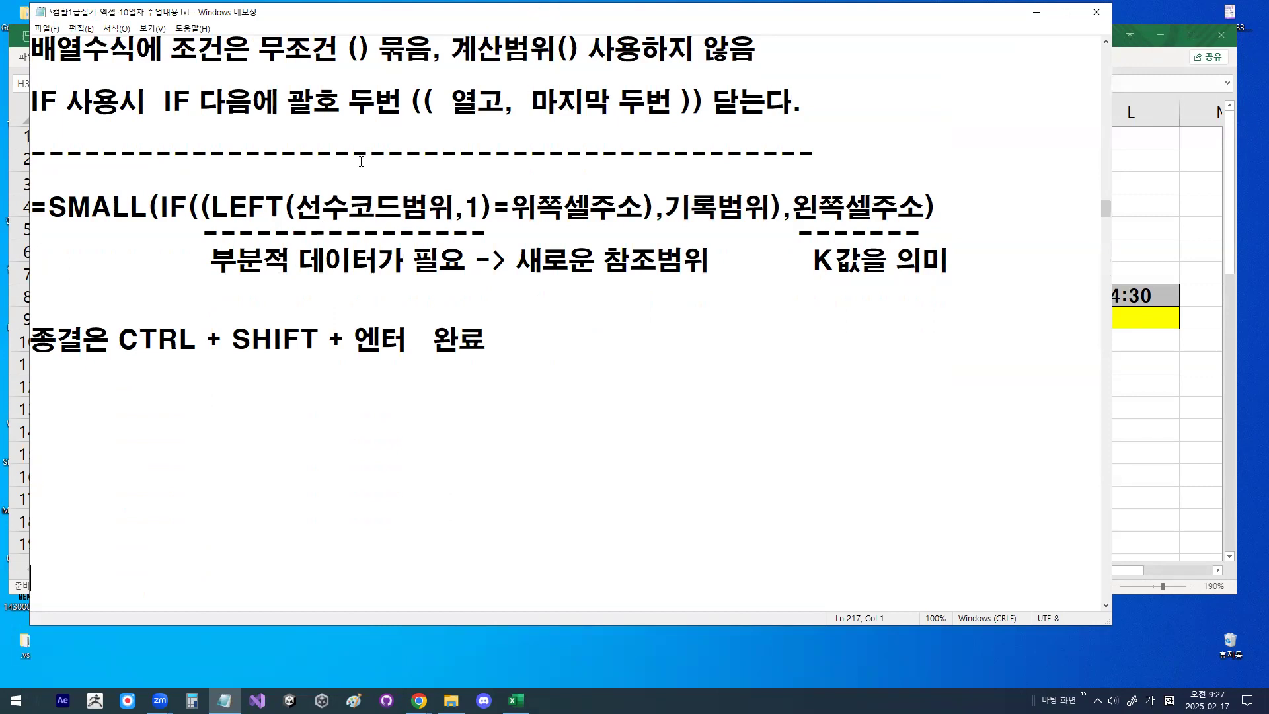
{"action": "left_click", "coordinate": [1035, 12]}
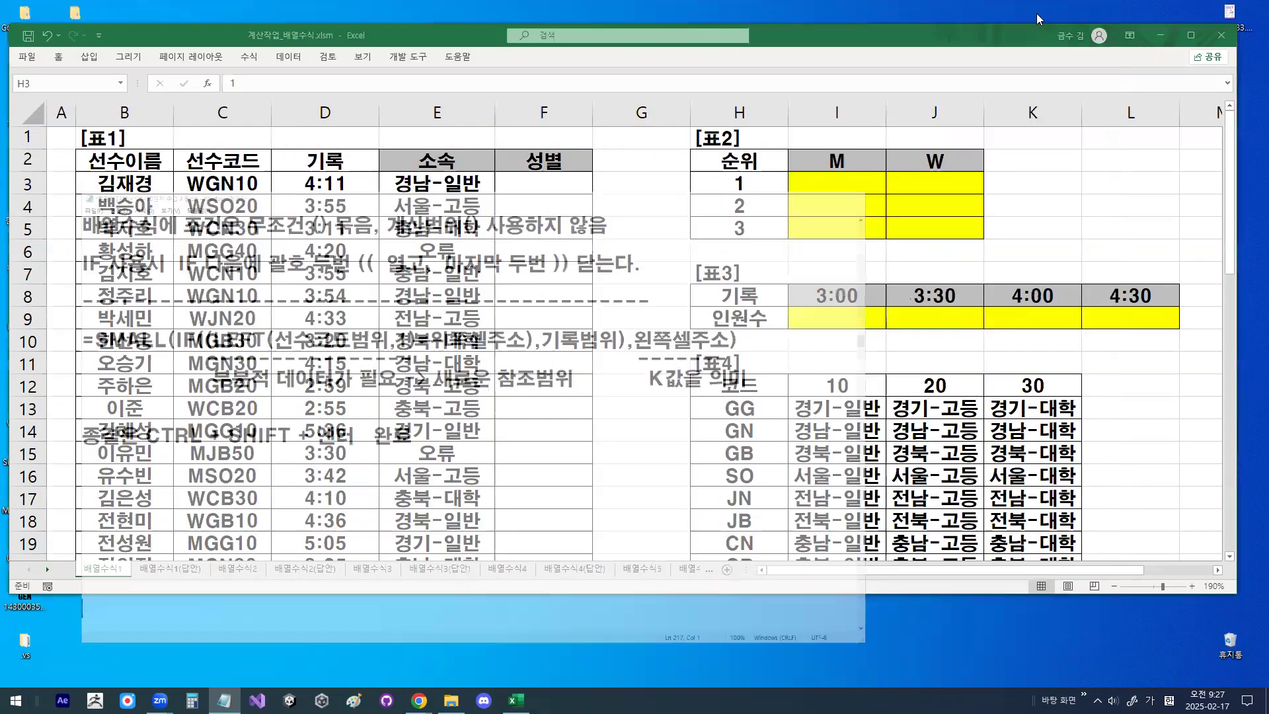
{"action": "left_click", "coordinate": [837, 183]}
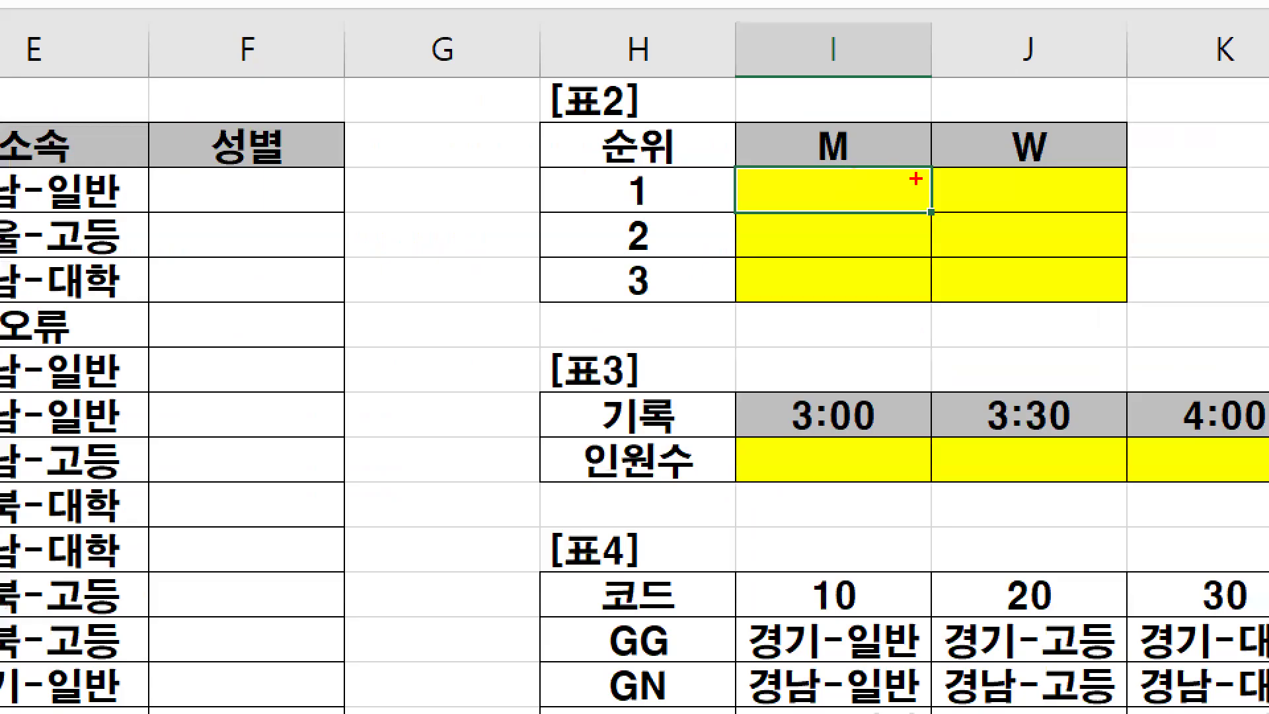
{"action": "mouse_move", "coordinate": [872, 178]}
{"action": "left_mouse_down"}
{"action": "mouse_move", "coordinate": [823, 185]}
{"action": "mouse_move", "coordinate": [874, 180]}
{"action": "mouse_move", "coordinate": [865, 189]}
{"action": "left_mouse_up"}
{"action": "type", "text": "="}
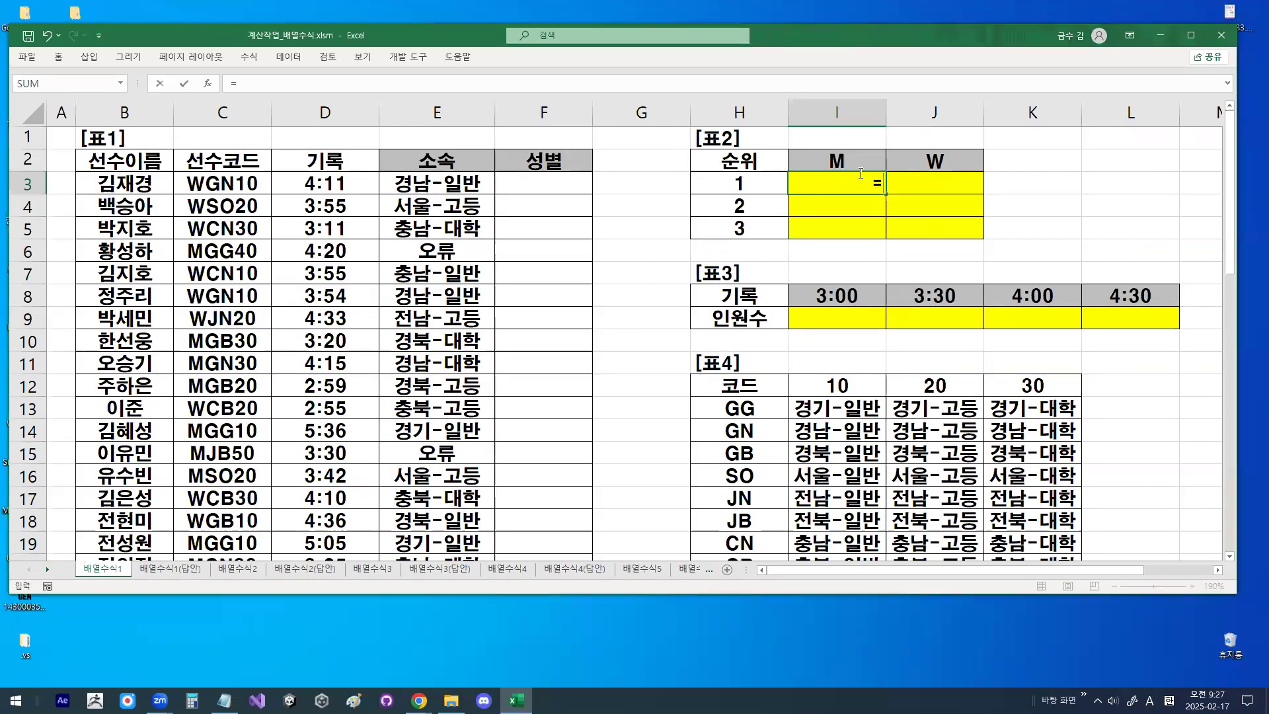
{"action": "type", "text": "SM"}
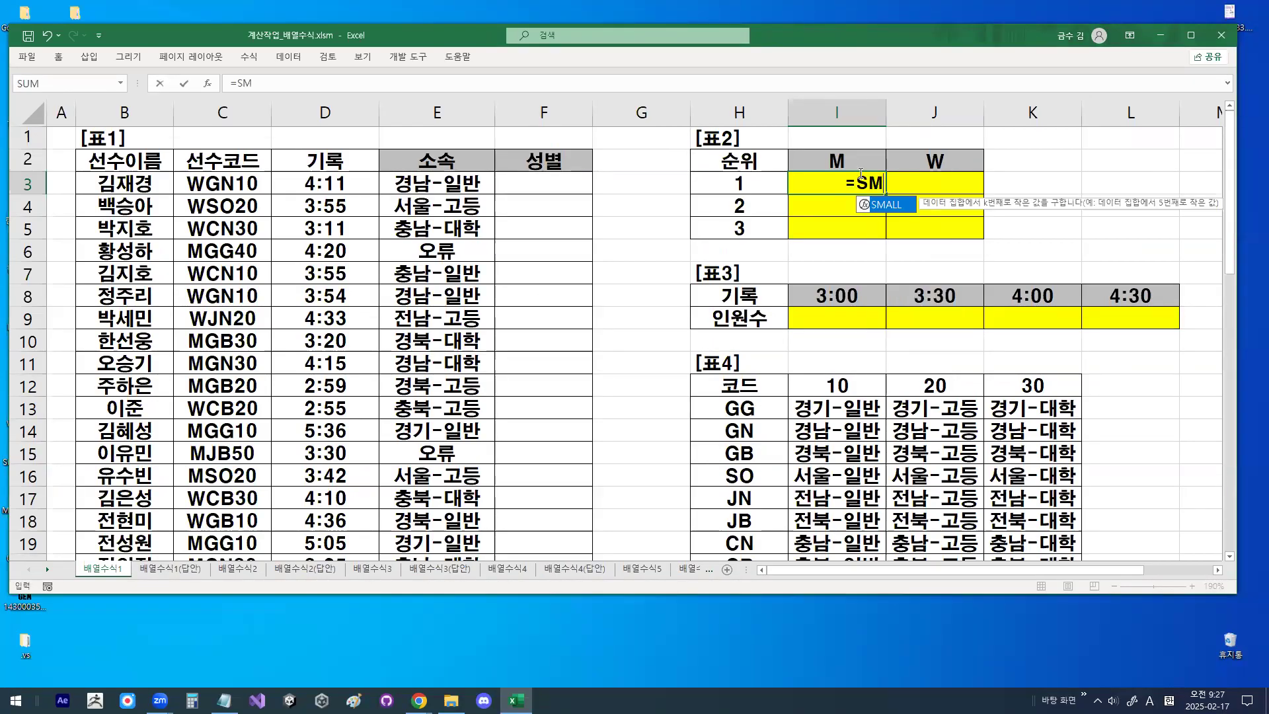
{"action": "double_click", "coordinate": [893, 207]}
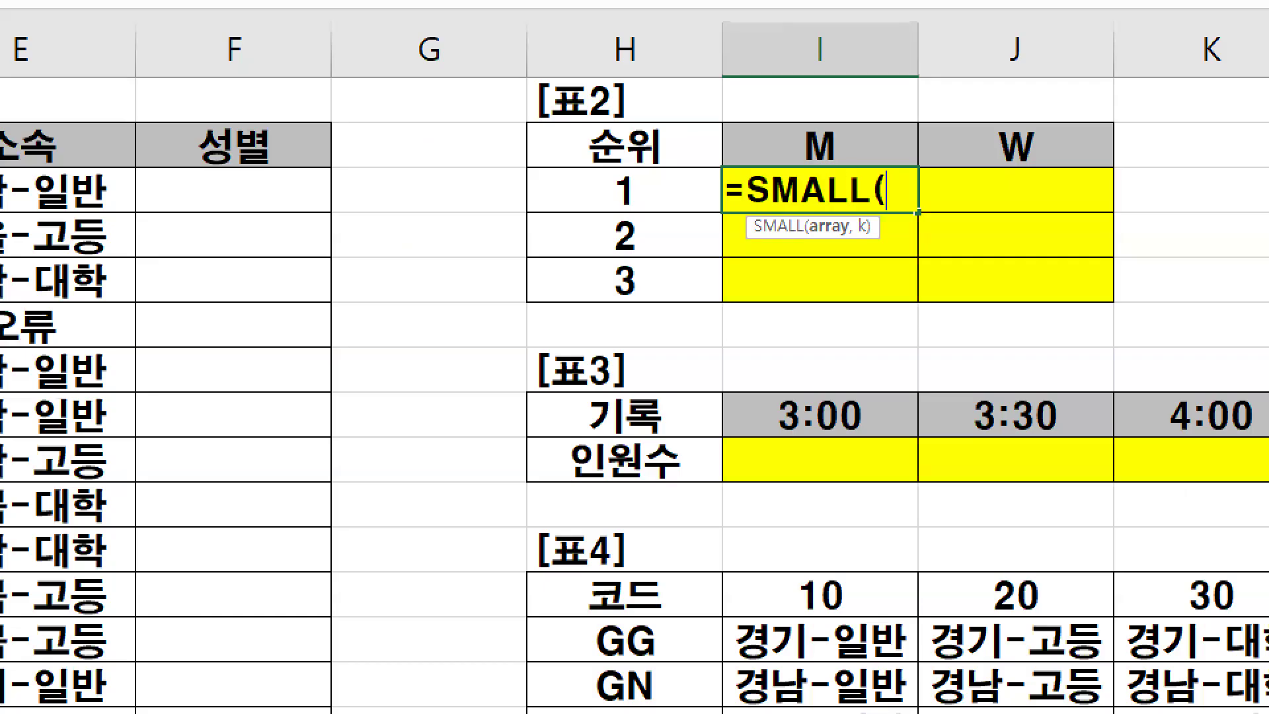
- Circle the M heading and mark the rank 1 cell in 표2, then clear the drawing
{"action": "mouse_move", "coordinate": [858, 191]}
{"action": "left_mouse_down"}
{"action": "mouse_move", "coordinate": [798, 215]}
{"action": "mouse_move", "coordinate": [812, 156]}
{"action": "left_mouse_up"}
{"action": "mouse_move", "coordinate": [997, 205]}
{"action": "left_mouse_down"}
{"action": "mouse_move", "coordinate": [932, 183]}
{"action": "mouse_move", "coordinate": [979, 153]}
{"action": "mouse_move", "coordinate": [1002, 193]}
{"action": "left_mouse_up"}
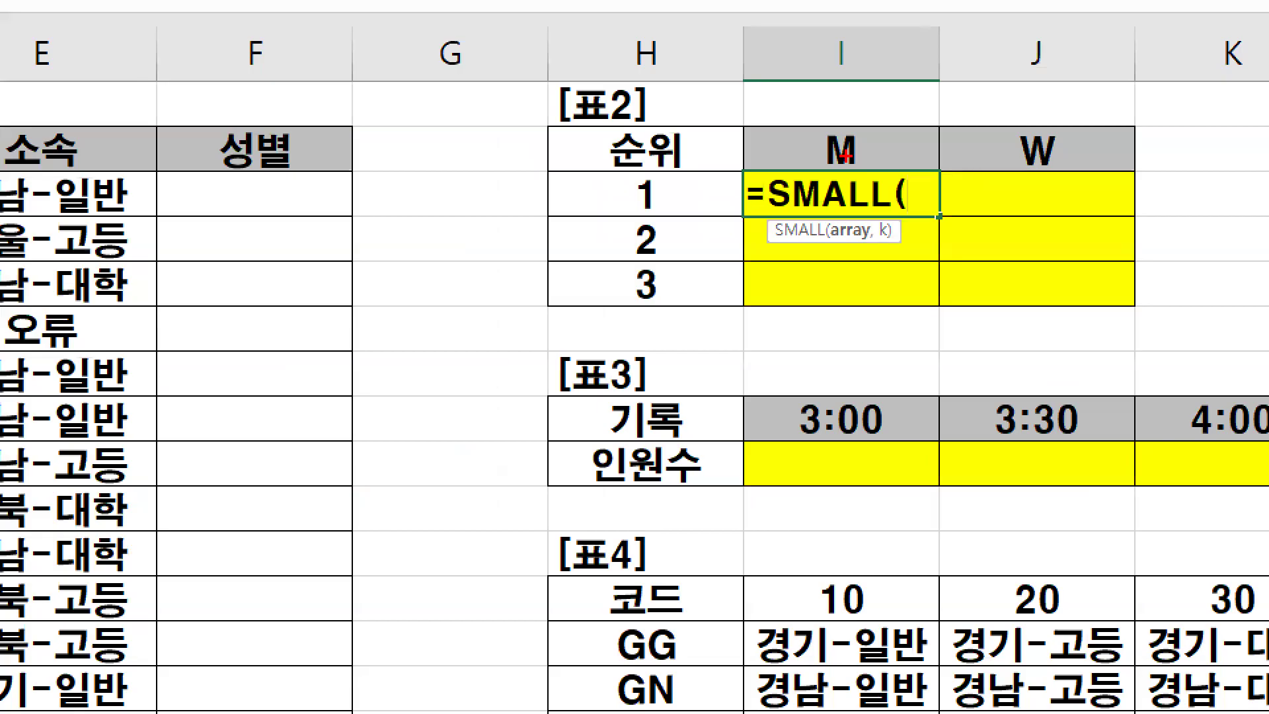
{"action": "mouse_move", "coordinate": [850, 164]}
{"action": "left_mouse_down"}
{"action": "mouse_move", "coordinate": [830, 168]}
{"action": "mouse_move", "coordinate": [866, 140]}
{"action": "left_mouse_up"}
{"action": "mouse_move", "coordinate": [653, 219]}
{"action": "left_mouse_down"}
{"action": "mouse_move", "coordinate": [619, 180]}
{"action": "mouse_move", "coordinate": [673, 173]}
{"action": "mouse_move", "coordinate": [661, 235]}
{"action": "left_mouse_up"}
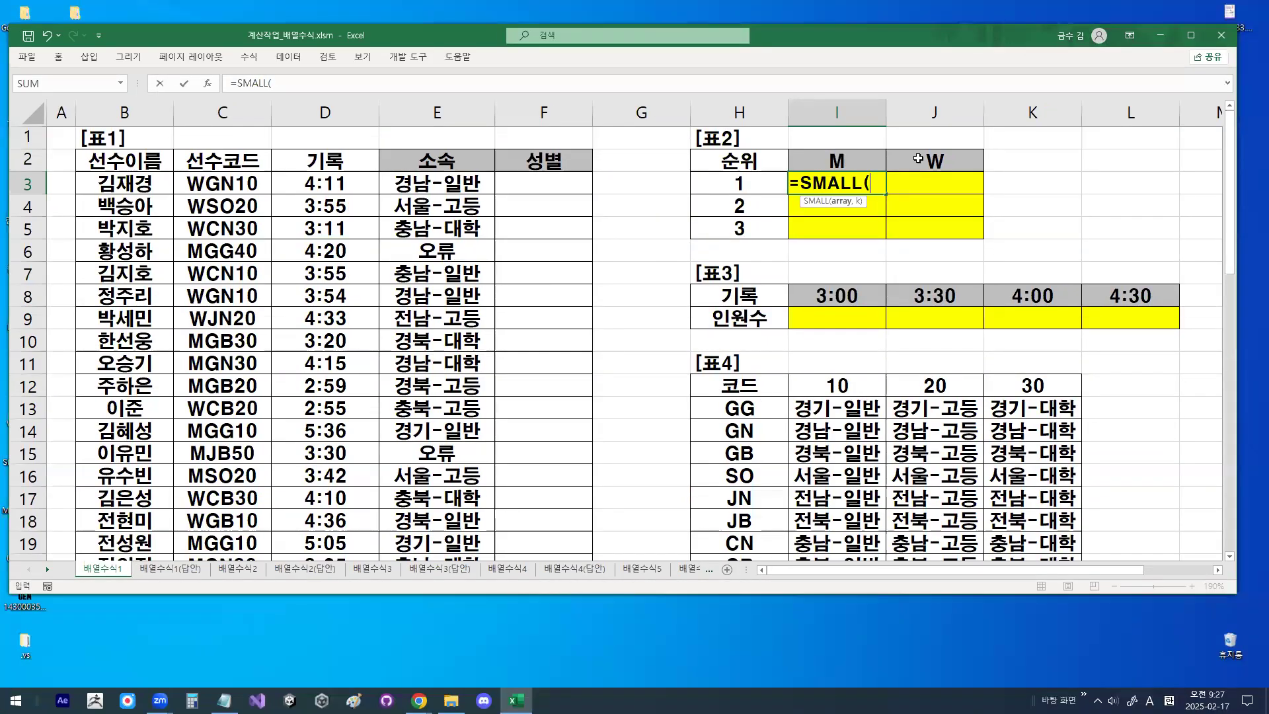
- Continue the I3 formula with IF followed by two opening brackets
{"action": "type", "text": "IF"}
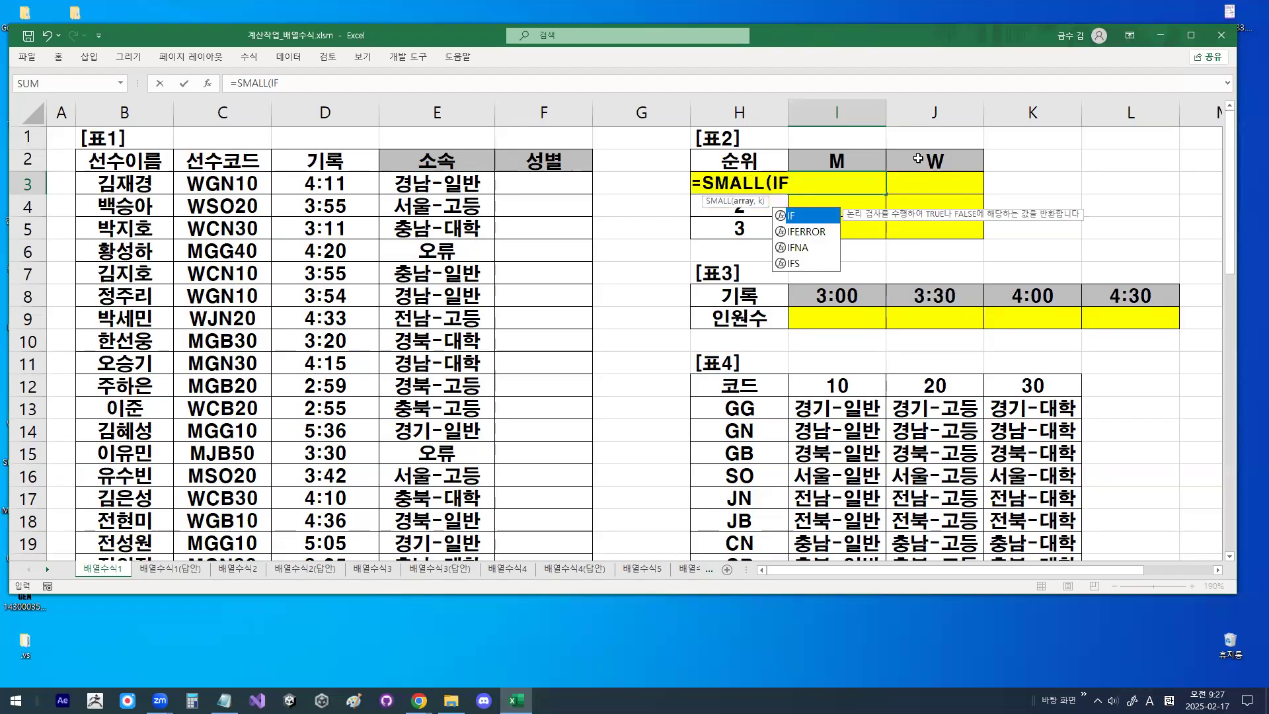
{"action": "key", "text": "Escape"}
{"action": "type", "text": "(("}
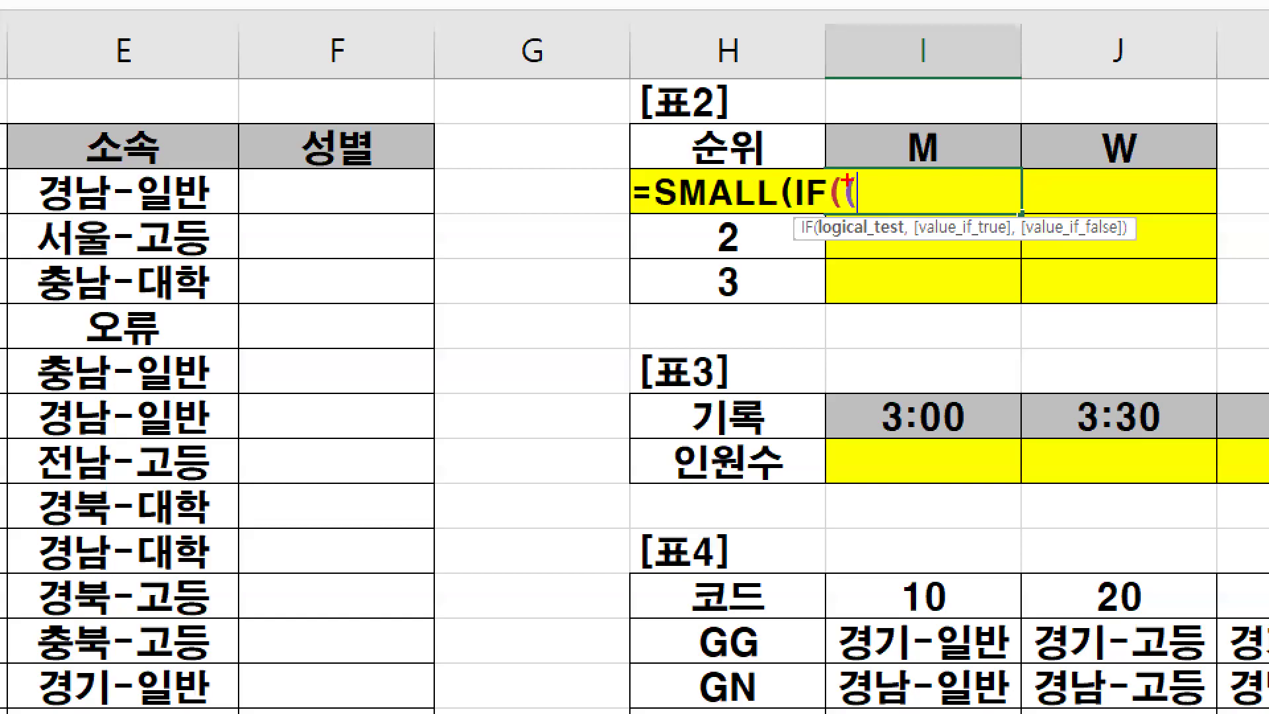
- Circle the two opening brackets after IF and sketch two closing strokes beside the formula, then clear the drawing
{"action": "left_click_drag", "start_coordinate": [830, 196], "coordinate": [873, 177]}
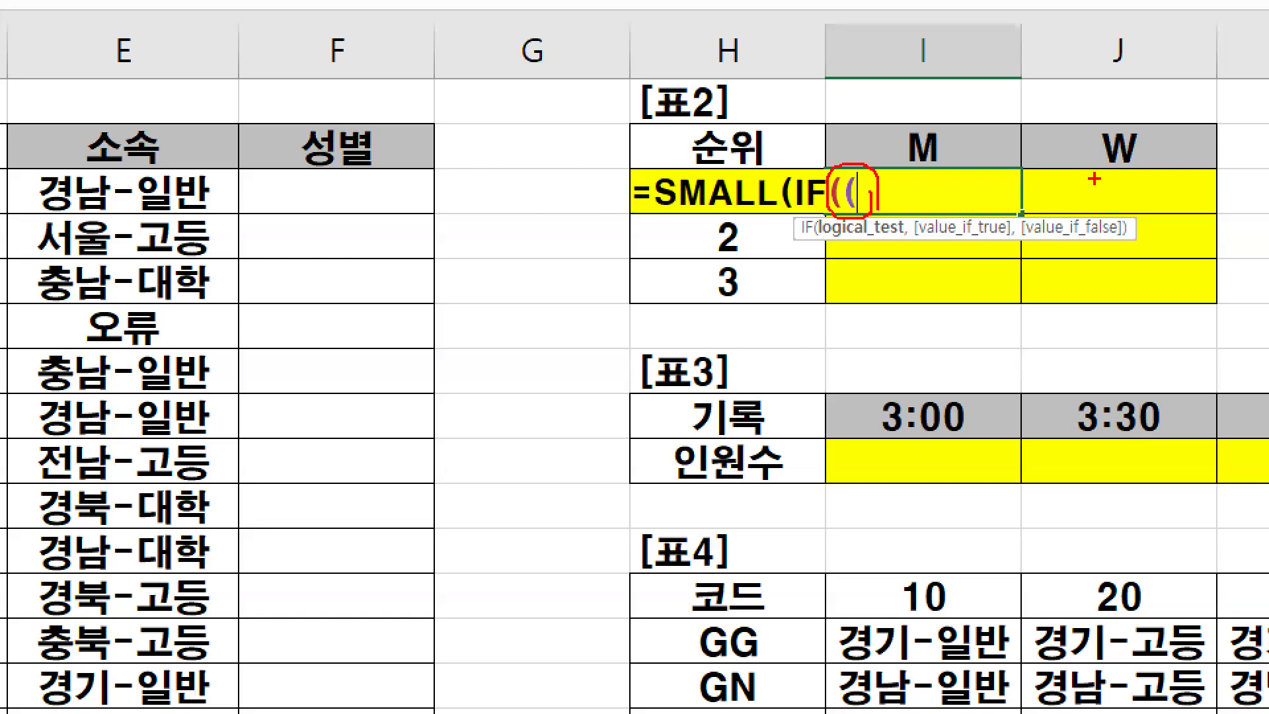
{"action": "left_click_drag", "start_coordinate": [1158, 156], "coordinate": [1164, 214]}
{"action": "left_click_drag", "start_coordinate": [1171, 144], "coordinate": [1188, 230]}
{"action": "key", "text": "Escape"}
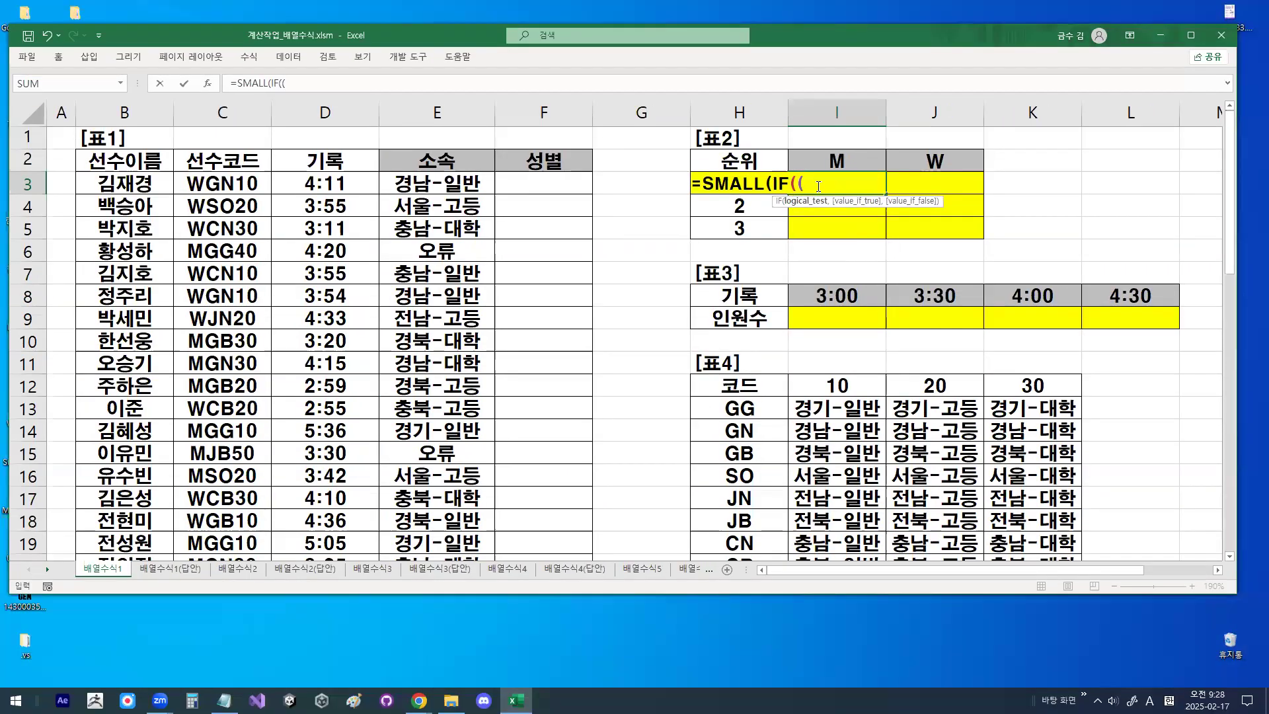
- Zoom in on the unfinished formula, circle the condition's opening bracket and draw a mark above it, then clear the drawing
{"action": "key", "text": "ctrl+1"}
{"action": "left_click", "coordinate": [814, 182]}
{"action": "left_click_drag", "start_coordinate": [783, 159], "coordinate": [801, 190]}
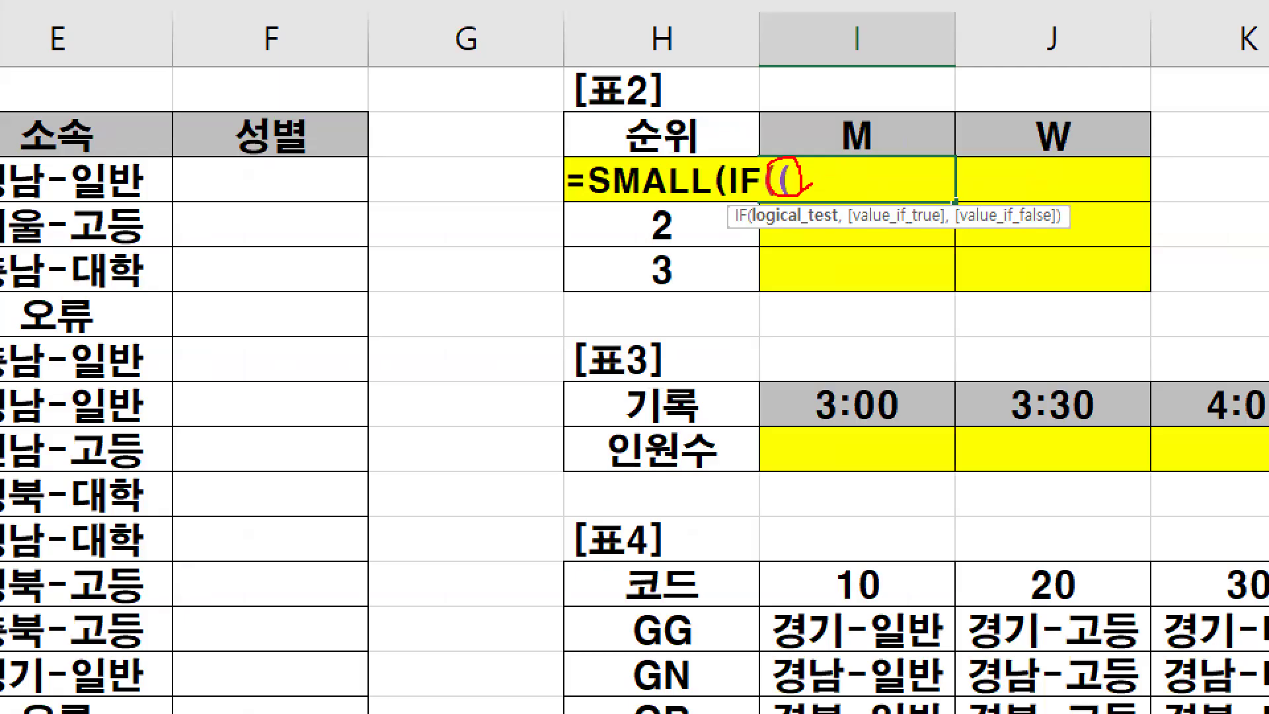
{"action": "left_click_drag", "start_coordinate": [775, 87], "coordinate": [775, 134]}
{"action": "key", "text": "Escape"}
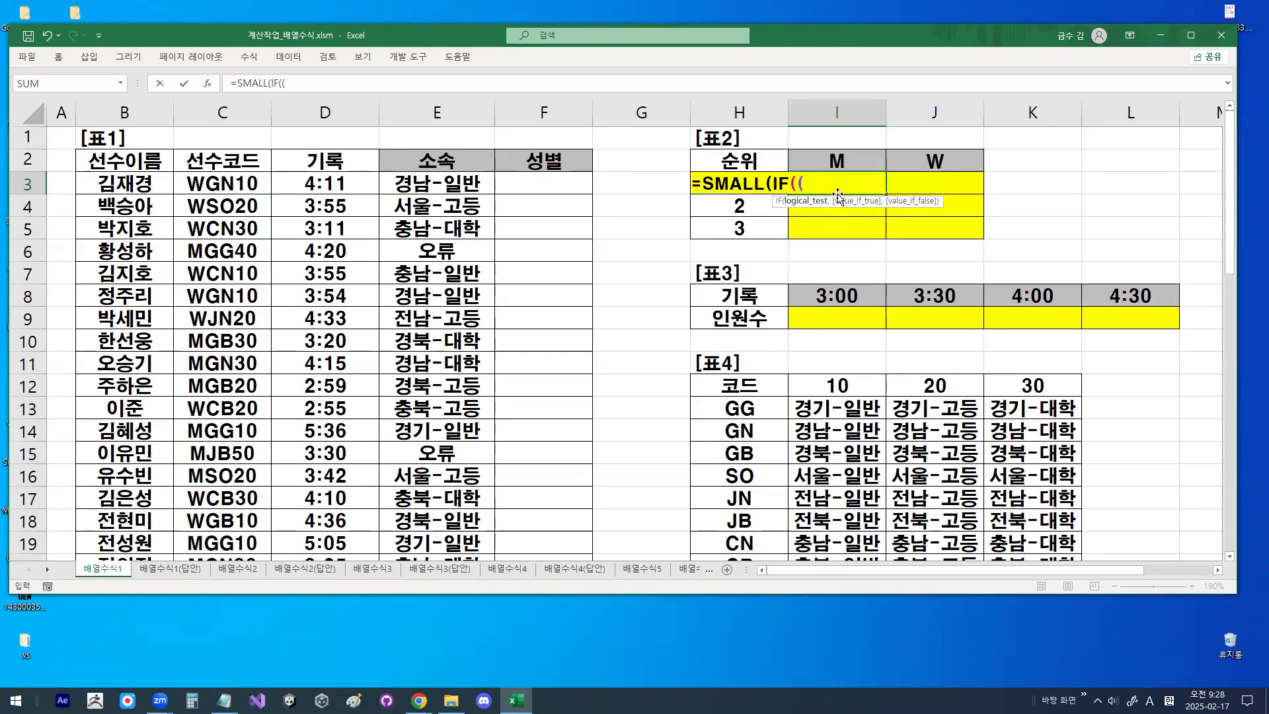
- Draw an arrow down the 선수코드 column of 표1 and circle the M heading in 표2, clearing each drawing
{"action": "key", "text": "ctrl+1"}
{"action": "mouse_move", "coordinate": [218, 177]}
{"action": "left_mouse_down"}
{"action": "mouse_move", "coordinate": [205, 352]}
{"action": "mouse_move", "coordinate": [238, 303]}
{"action": "left_mouse_up"}
{"action": "key", "text": "Escape"}
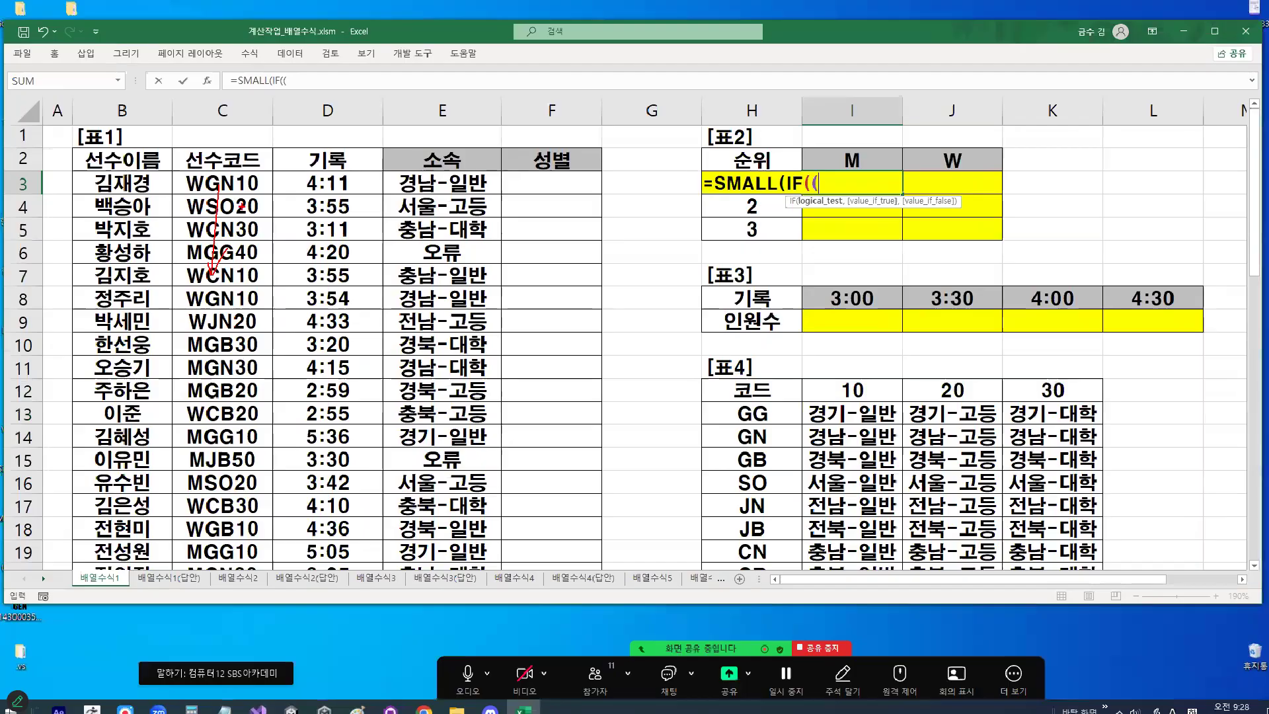
{"action": "key", "text": "ctrl+1"}
{"action": "mouse_move", "coordinate": [854, 166]}
{"action": "left_mouse_down"}
{"action": "mouse_move", "coordinate": [851, 181]}
{"action": "mouse_move", "coordinate": [856, 151]}
{"action": "left_mouse_up"}
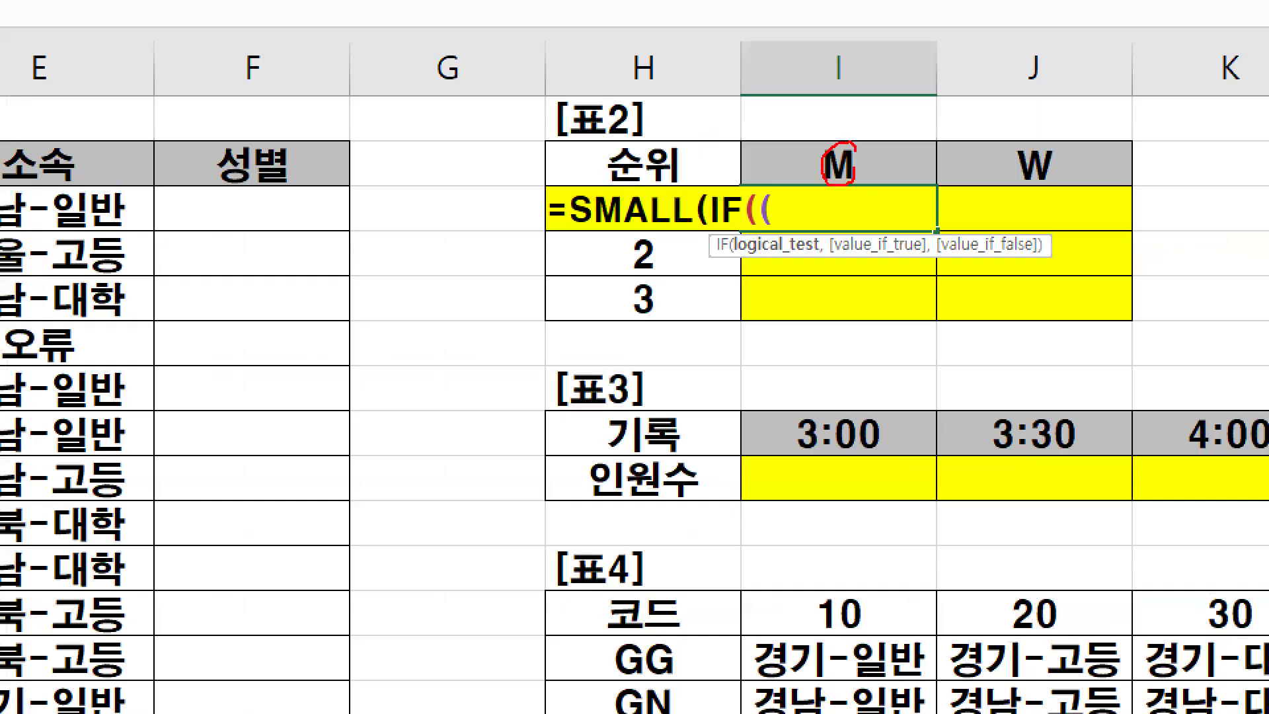
{"action": "key", "text": "Escape"}
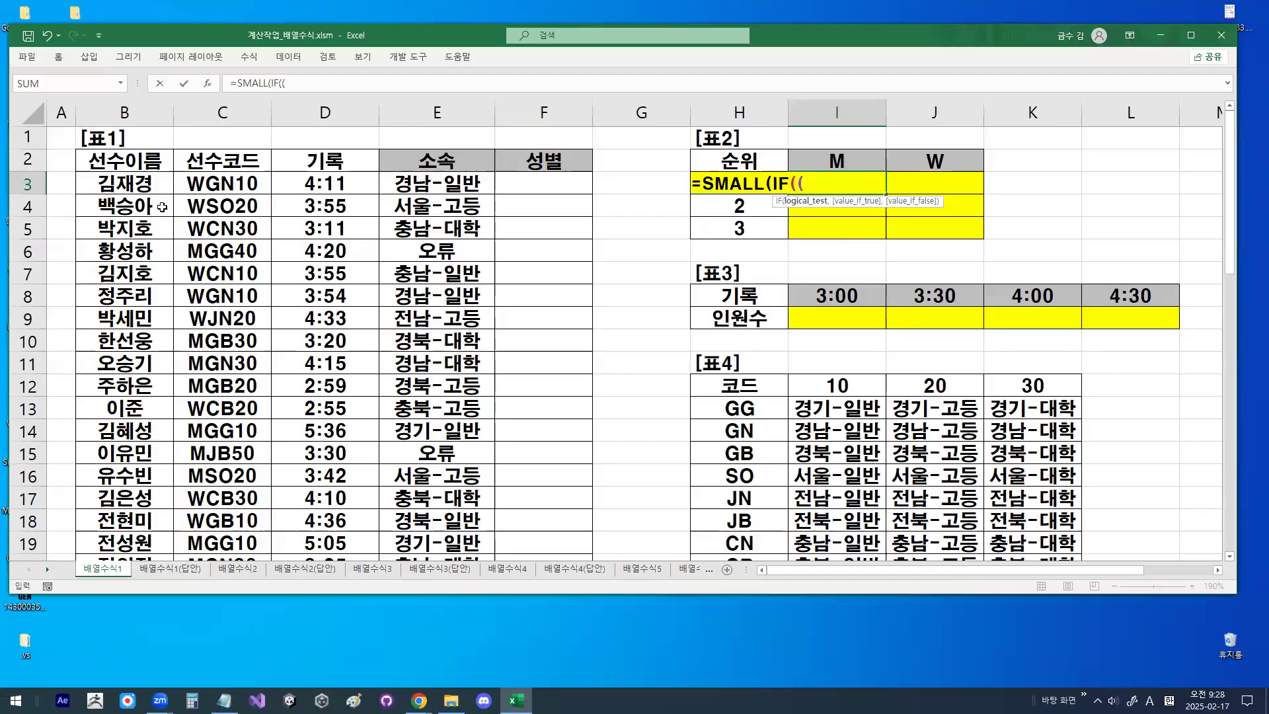
- Draw a line separating the first letter of the 선수코드 values, then circle the codes and point an arrow at them
{"action": "key", "text": "ctrl+1"}
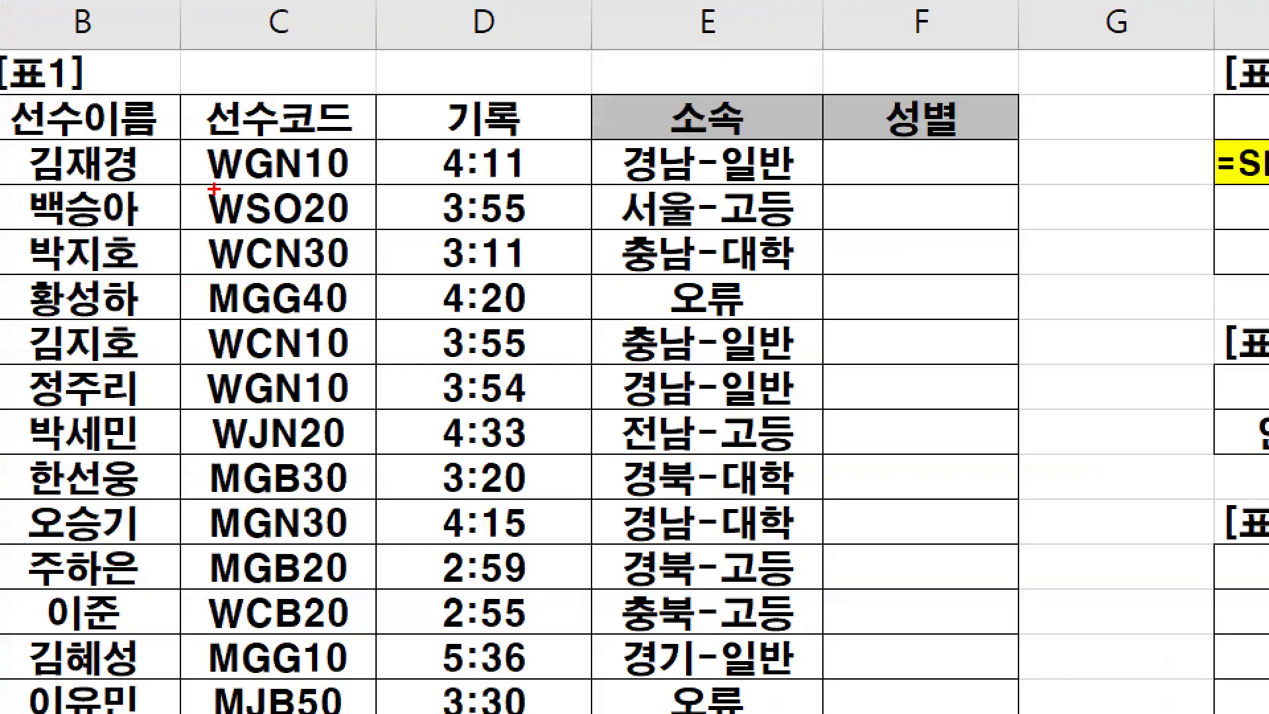
{"action": "mouse_move", "coordinate": [243, 132]}
{"action": "left_mouse_down"}
{"action": "mouse_move", "coordinate": [230, 470]}
{"action": "mouse_move", "coordinate": [244, 470]}
{"action": "left_mouse_up"}
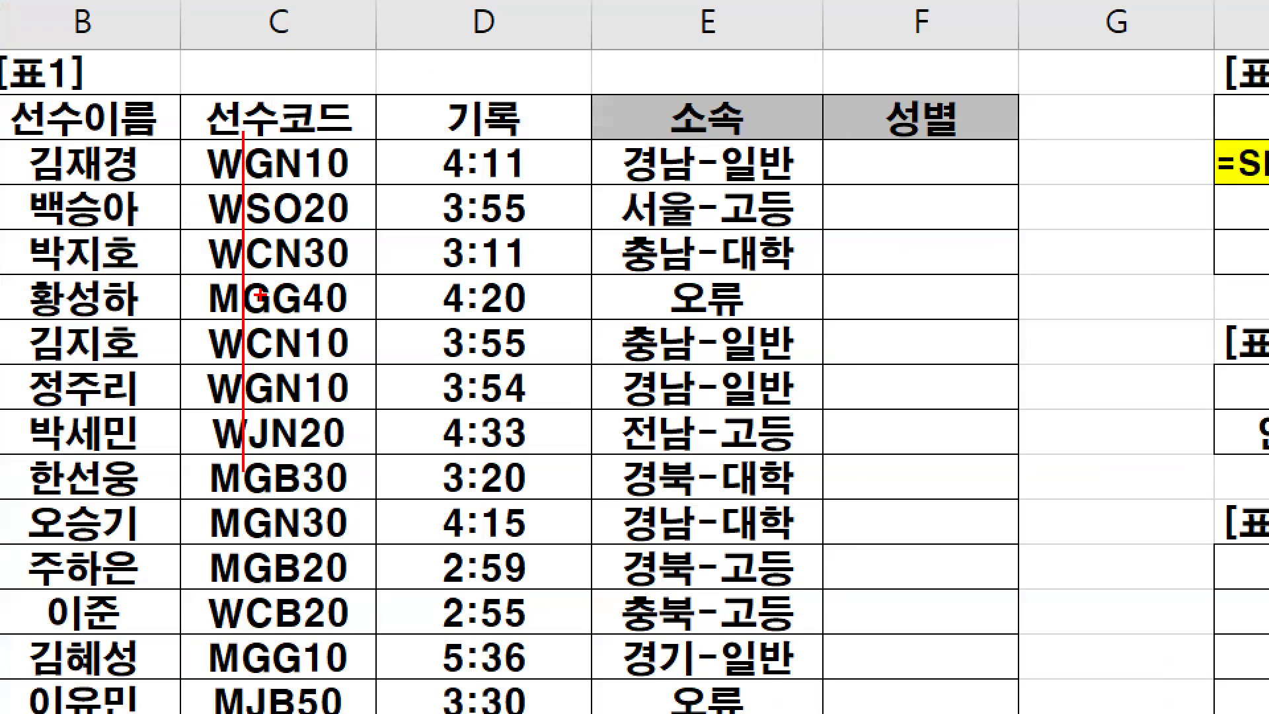
{"action": "mouse_move", "coordinate": [407, 447]}
{"action": "left_mouse_down"}
{"action": "mouse_move", "coordinate": [402, 276]}
{"action": "mouse_move", "coordinate": [388, 423]}
{"action": "left_mouse_up"}
{"action": "left_click_drag", "start_coordinate": [686, 73], "coordinate": [439, 253]}
{"action": "left_click_drag", "start_coordinate": [444, 197], "coordinate": [483, 279]}
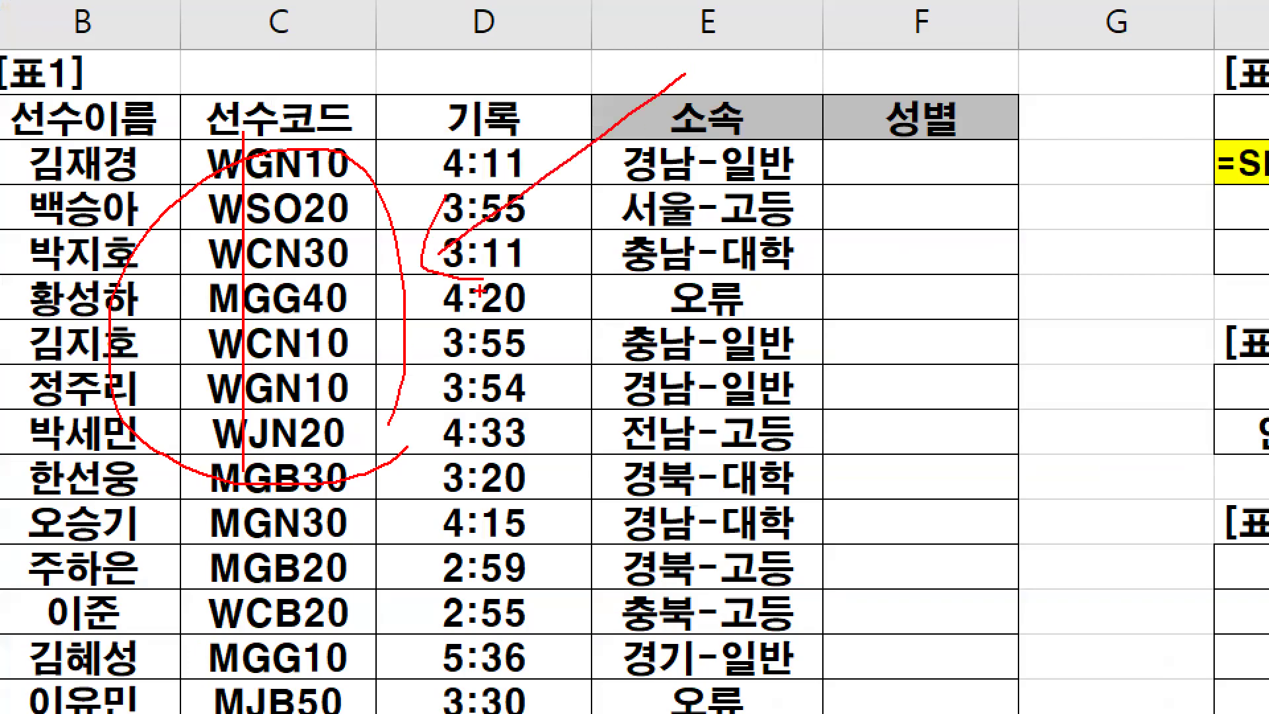
{"action": "key", "text": "Escape"}
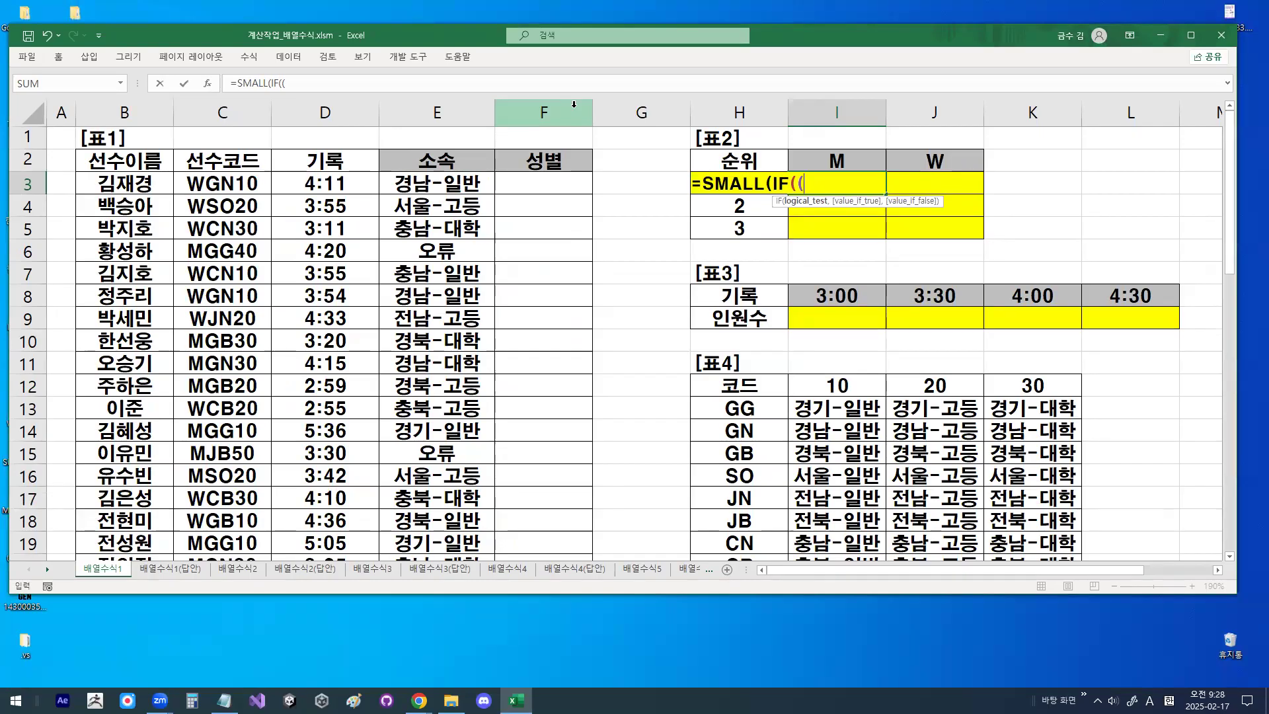
- Add the LEFT function to the condition with the 선수코드 range C3:C23 as its text
{"action": "type", "text": "LE"}
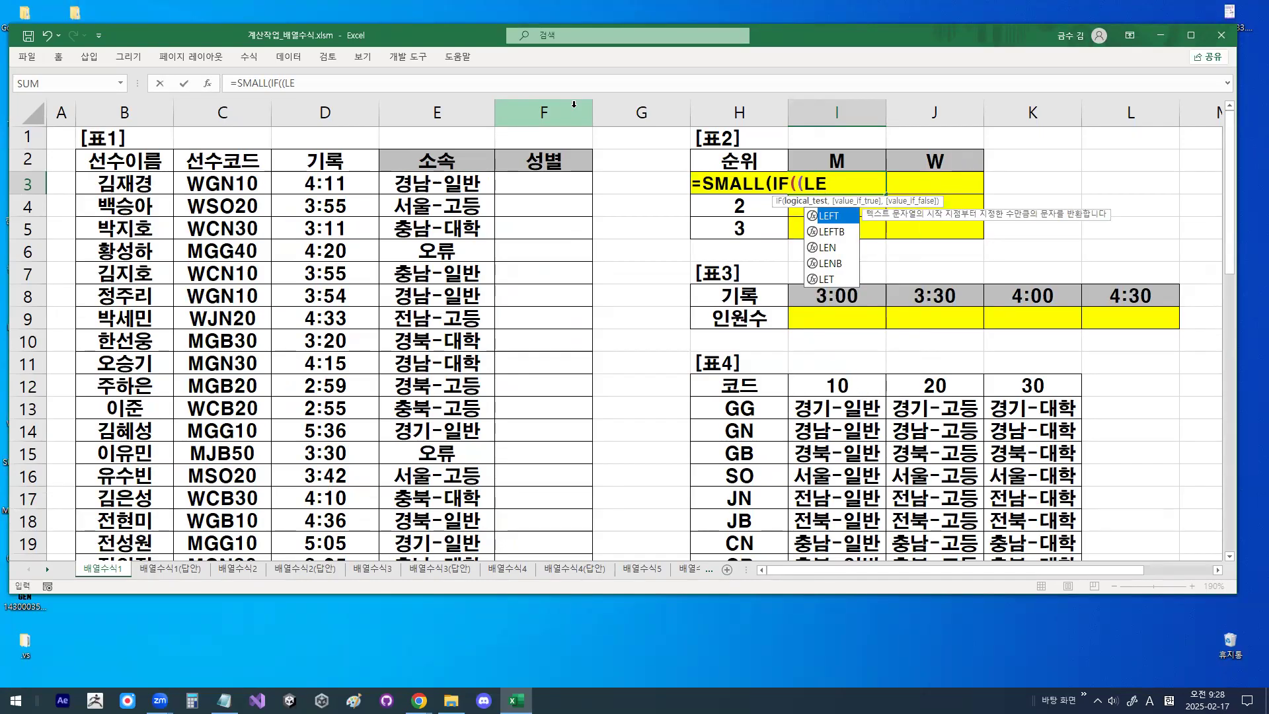
{"action": "double_click", "coordinate": [826, 214]}
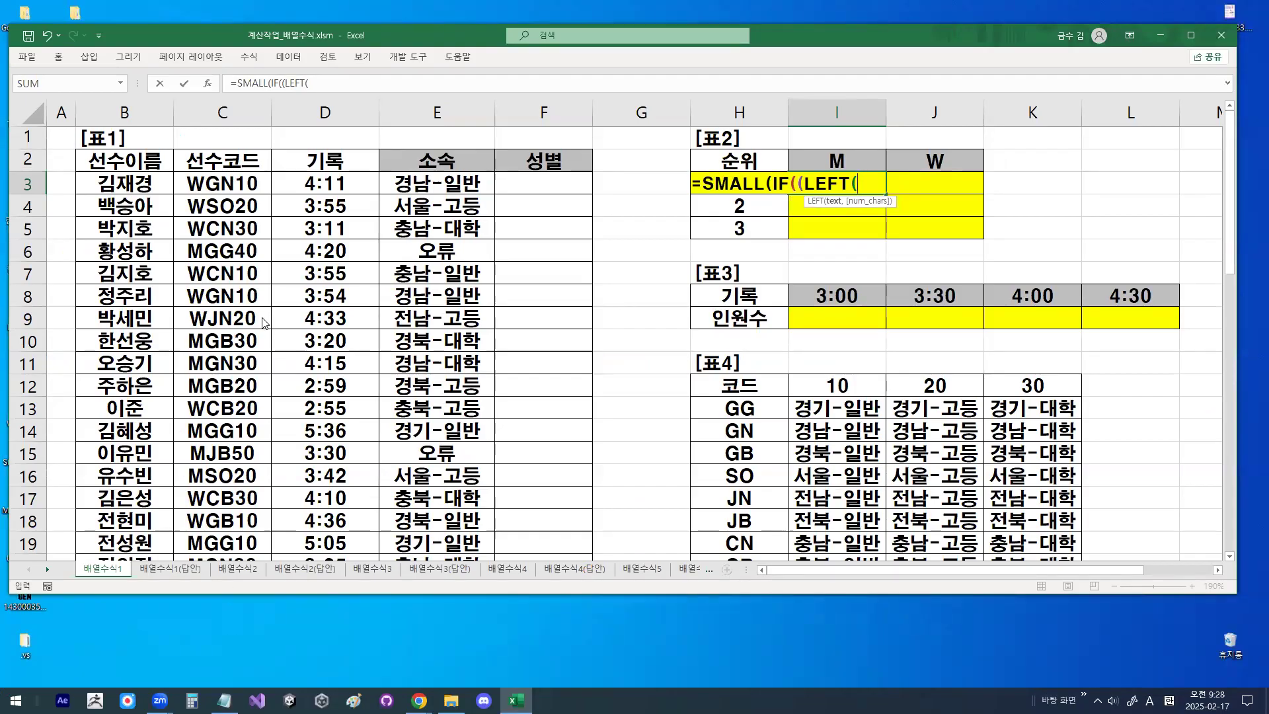
{"action": "left_click_drag", "start_coordinate": [230, 184], "coordinate": [235, 522]}
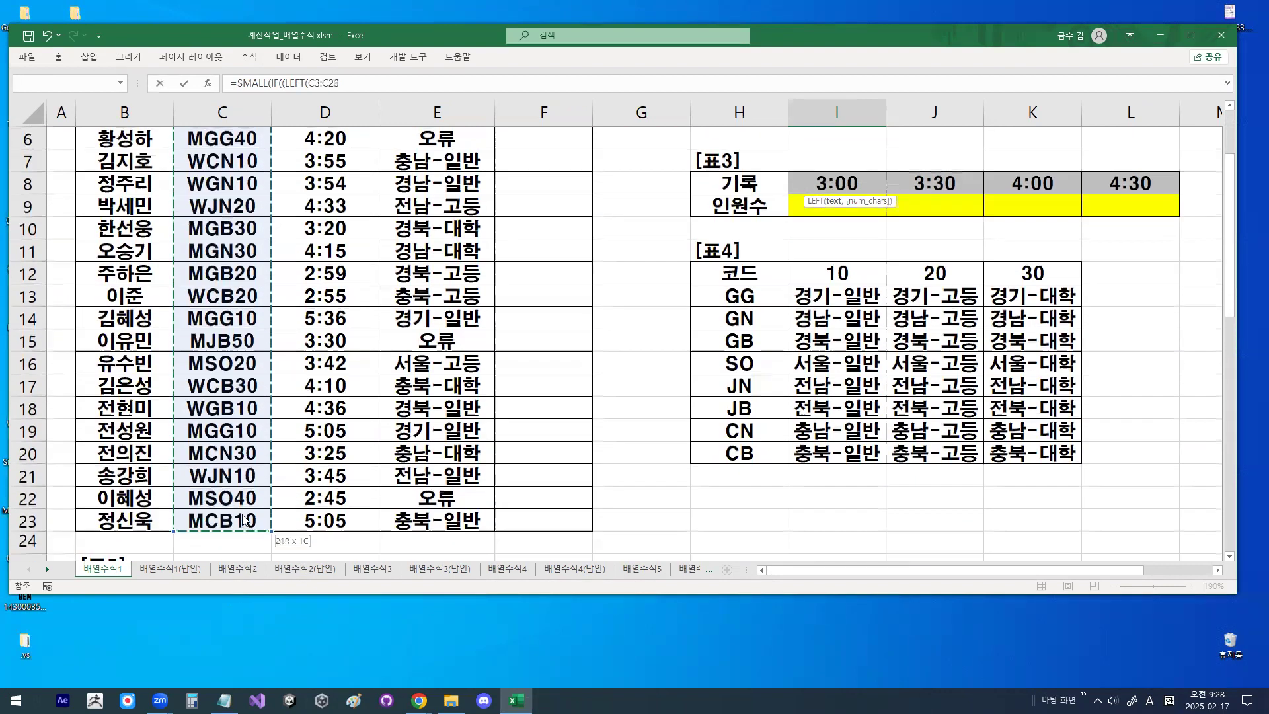
{"action": "scroll", "coordinate": [246, 429], "scroll_direction": "up", "scroll_amount": 2}
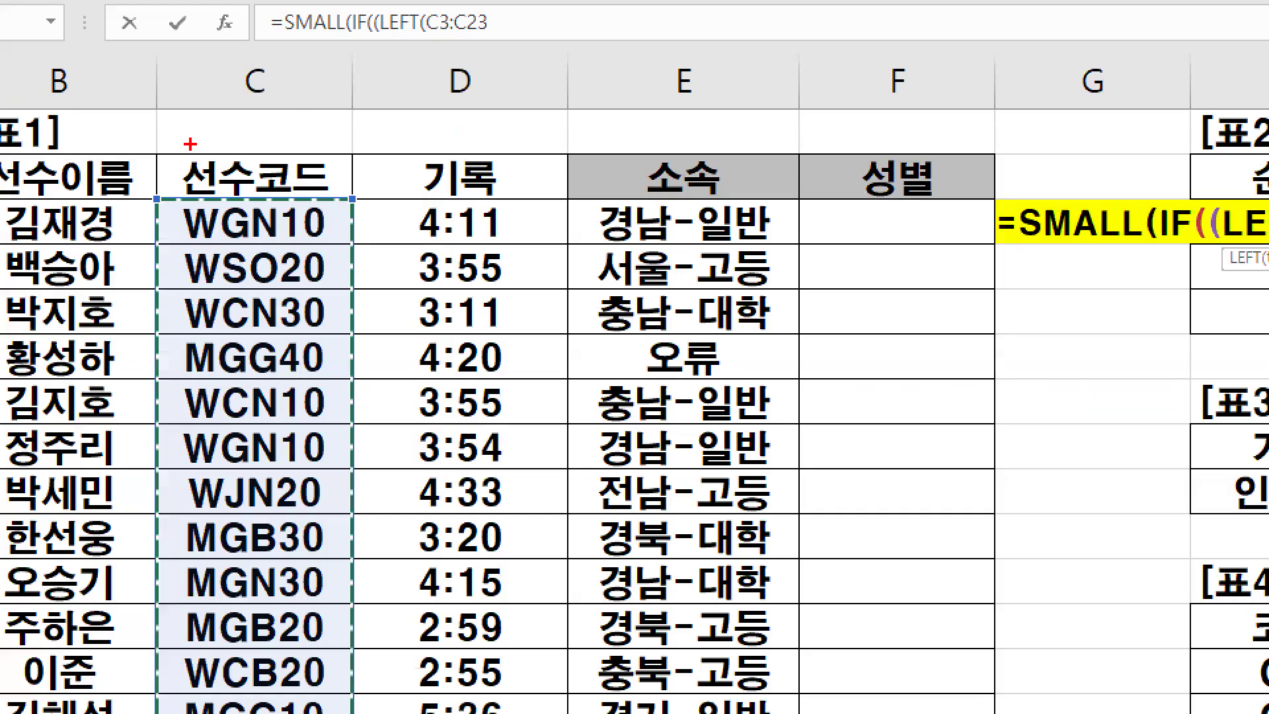
- Mark the 선수코드 column and its selected code range, then clear the drawing
{"action": "mouse_move", "coordinate": [283, 157]}
{"action": "left_mouse_down"}
{"action": "mouse_move", "coordinate": [248, 191]}
{"action": "mouse_move", "coordinate": [286, 187]}
{"action": "left_mouse_up"}
{"action": "mouse_move", "coordinate": [288, 497]}
{"action": "left_mouse_down"}
{"action": "mouse_move", "coordinate": [148, 411]}
{"action": "mouse_move", "coordinate": [246, 259]}
{"action": "mouse_move", "coordinate": [325, 422]}
{"action": "mouse_move", "coordinate": [298, 494]}
{"action": "left_mouse_up"}
{"action": "key", "text": "Escape"}
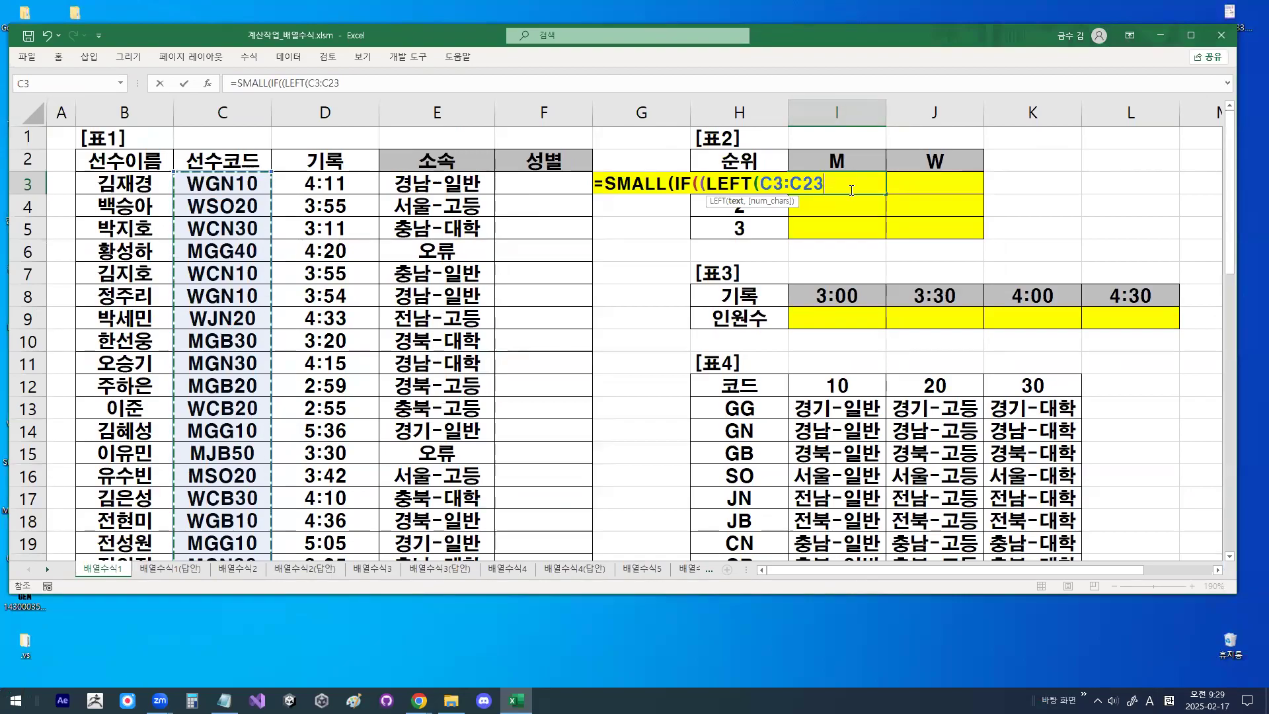
- Make the code range absolute as $C$3:$C$23 and close LEFT with 1 character
{"action": "key", "text": "F4"}
{"action": "type", "text": ","}
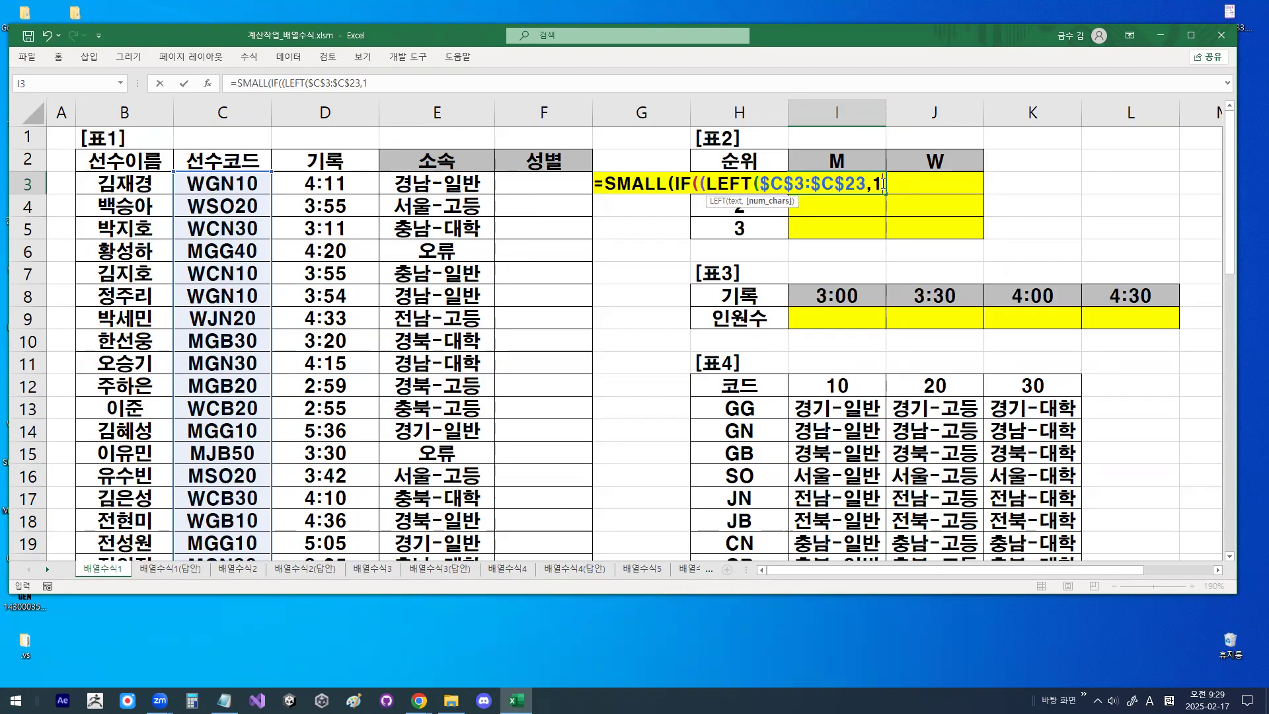
{"action": "type", "text": "1)"}
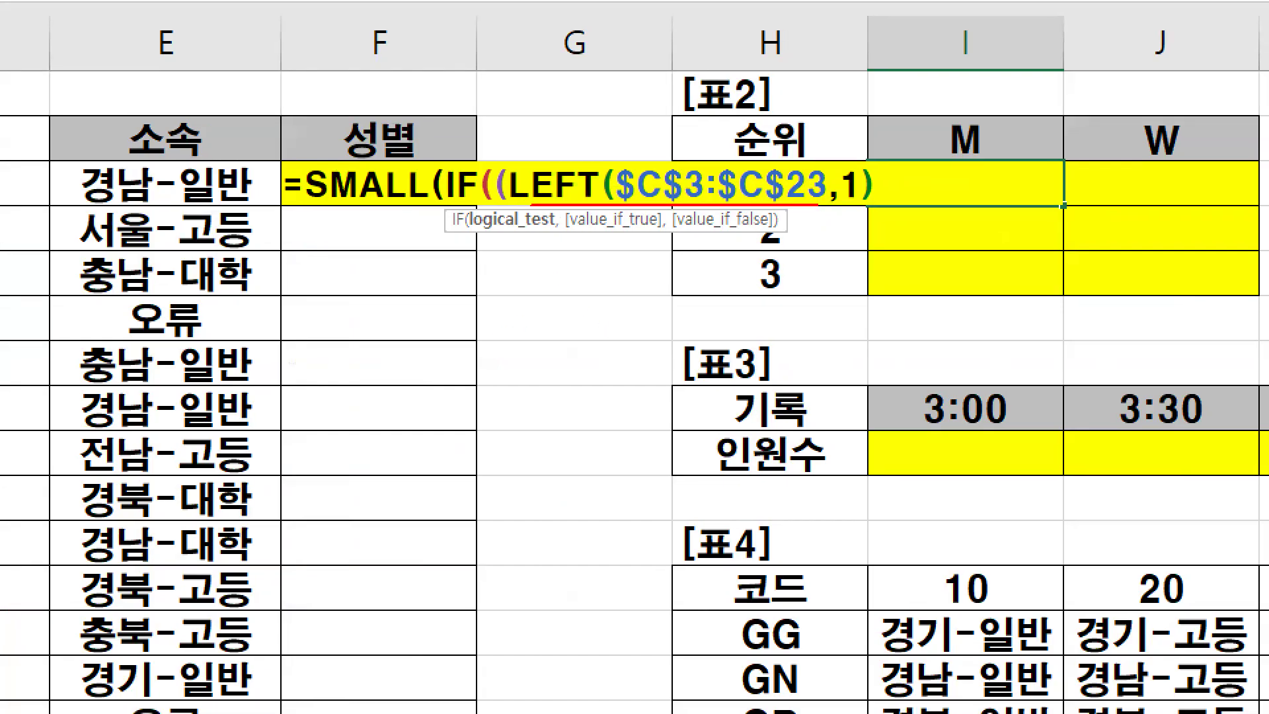
- Sketch a hatched box beneath the LEFT expression to represent its new reference range, then clear the drawing
{"action": "left_click_drag", "start_coordinate": [545, 269], "coordinate": [543, 528]}
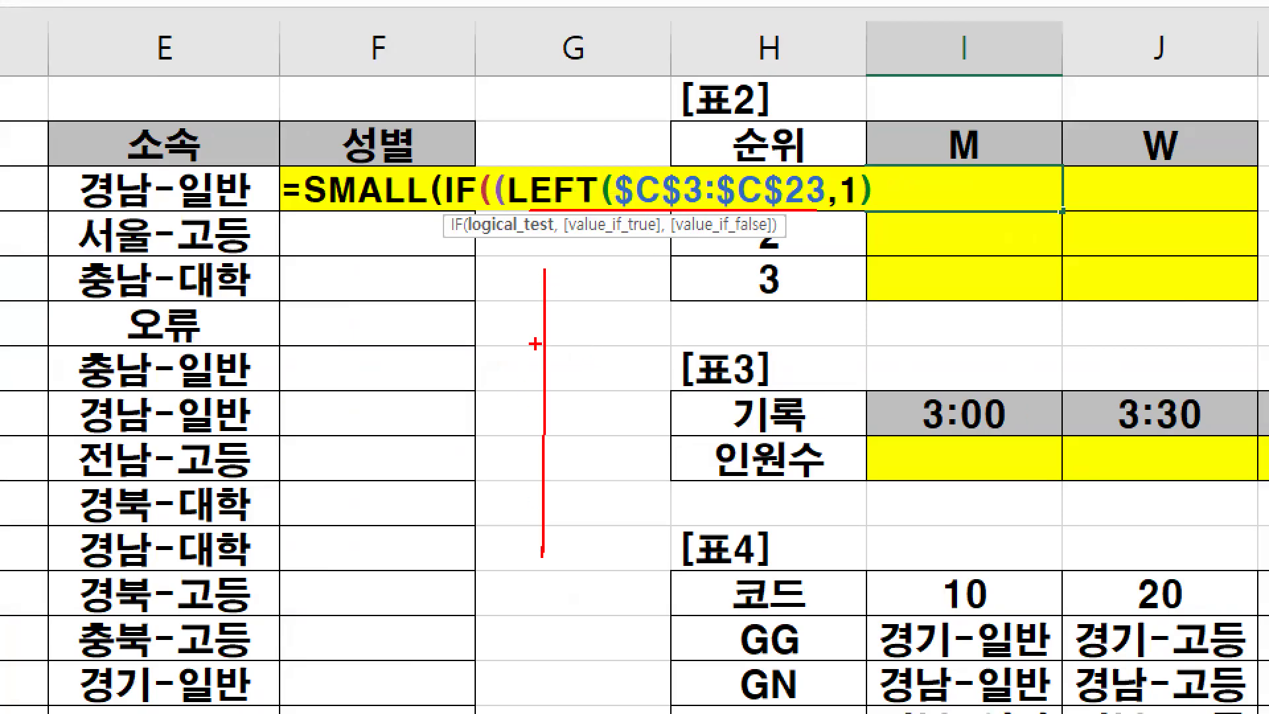
{"action": "mouse_move", "coordinate": [537, 277]}
{"action": "left_mouse_down"}
{"action": "mouse_move", "coordinate": [668, 284]}
{"action": "mouse_move", "coordinate": [680, 568]}
{"action": "mouse_move", "coordinate": [530, 560]}
{"action": "left_mouse_up"}
{"action": "left_click_drag", "start_coordinate": [620, 309], "coordinate": [582, 360]}
{"action": "mouse_move", "coordinate": [657, 331]}
{"action": "left_mouse_down"}
{"action": "mouse_move", "coordinate": [572, 423]}
{"action": "mouse_move", "coordinate": [588, 468]}
{"action": "left_mouse_up"}
{"action": "left_click_drag", "start_coordinate": [651, 438], "coordinate": [613, 492]}
{"action": "left_click_drag", "start_coordinate": [699, 472], "coordinate": [662, 518]}
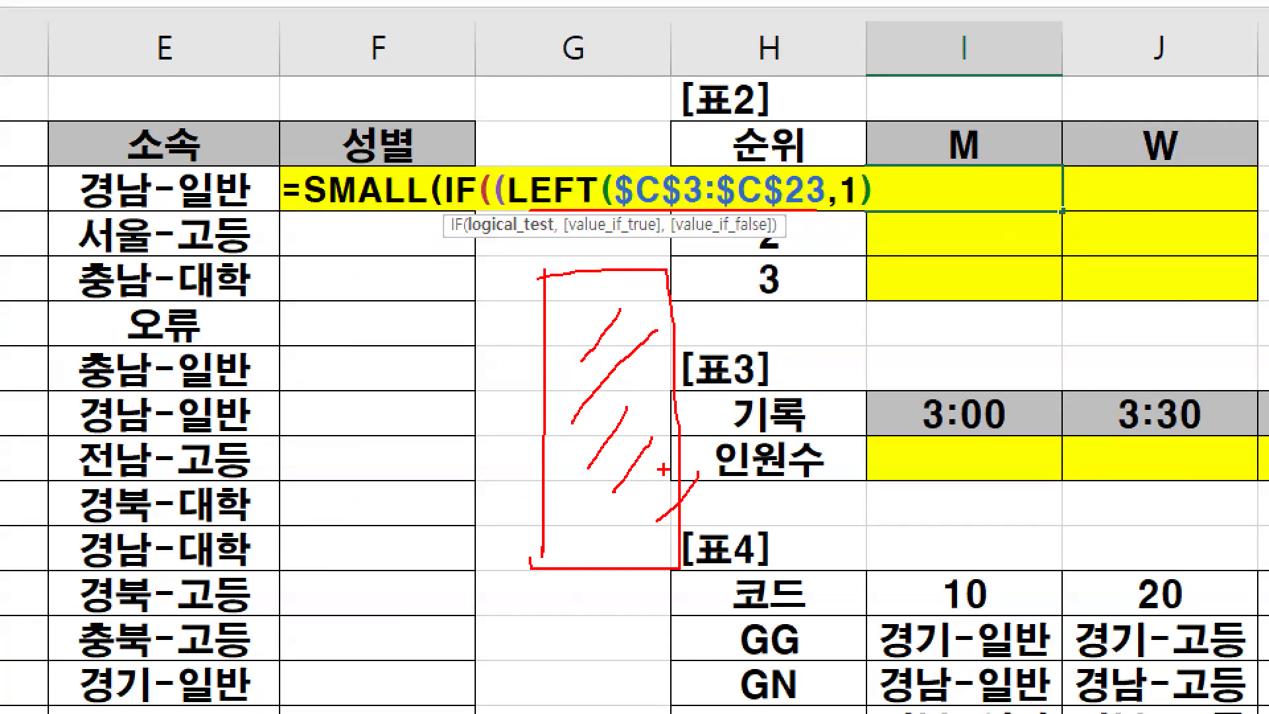
{"action": "mouse_move", "coordinate": [726, 534]}
{"action": "left_mouse_down"}
{"action": "mouse_move", "coordinate": [641, 585]}
{"action": "mouse_move", "coordinate": [519, 309]}
{"action": "mouse_move", "coordinate": [711, 553]}
{"action": "left_mouse_up"}
{"action": "left_click_drag", "start_coordinate": [613, 308], "coordinate": [685, 244]}
{"action": "key", "text": "Escape"}
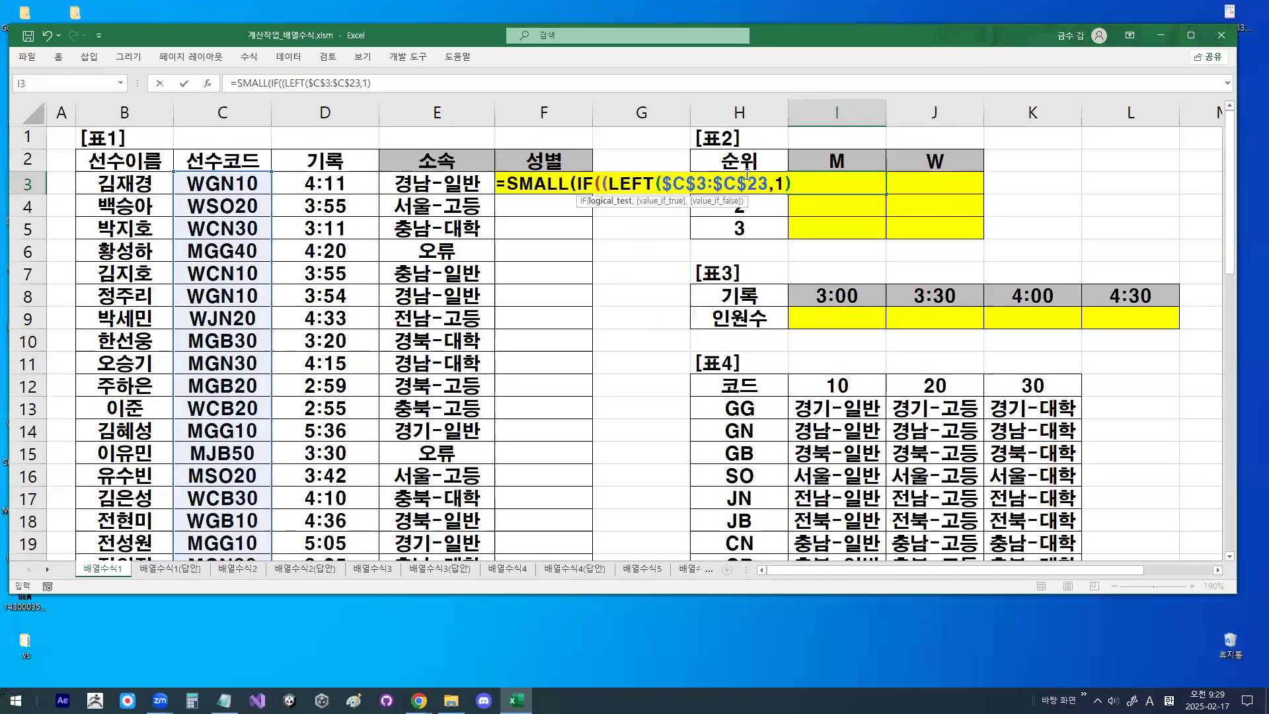
- Underline LEFT($C$3:$C$23,1), clear the drawing, and append an equals sign to the condition
{"action": "key", "text": "ctrl+1"}
{"action": "left_click", "coordinate": [719, 184]}
{"action": "left_click_drag", "start_coordinate": [493, 199], "coordinate": [847, 198]}
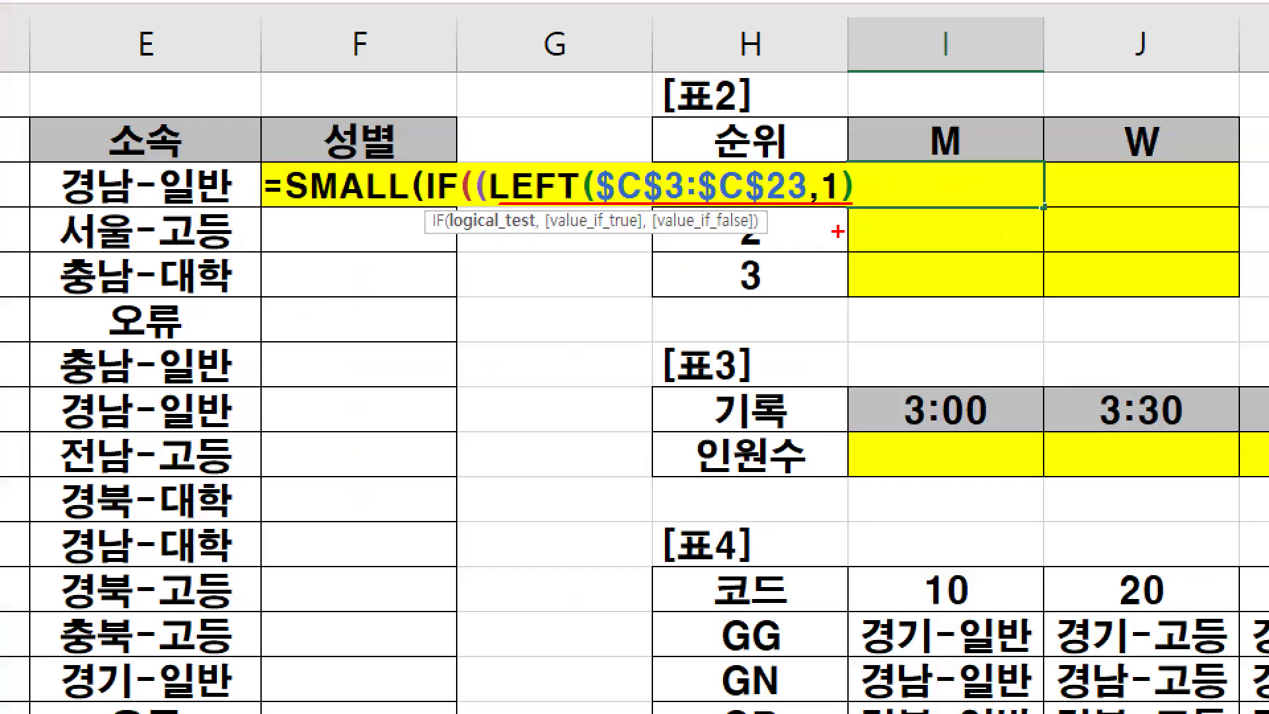
{"action": "mouse_move", "coordinate": [790, 210]}
{"action": "left_mouse_down"}
{"action": "mouse_move", "coordinate": [607, 173]}
{"action": "mouse_move", "coordinate": [760, 170]}
{"action": "mouse_move", "coordinate": [763, 234]}
{"action": "left_mouse_up"}
{"action": "key", "text": "Escape"}
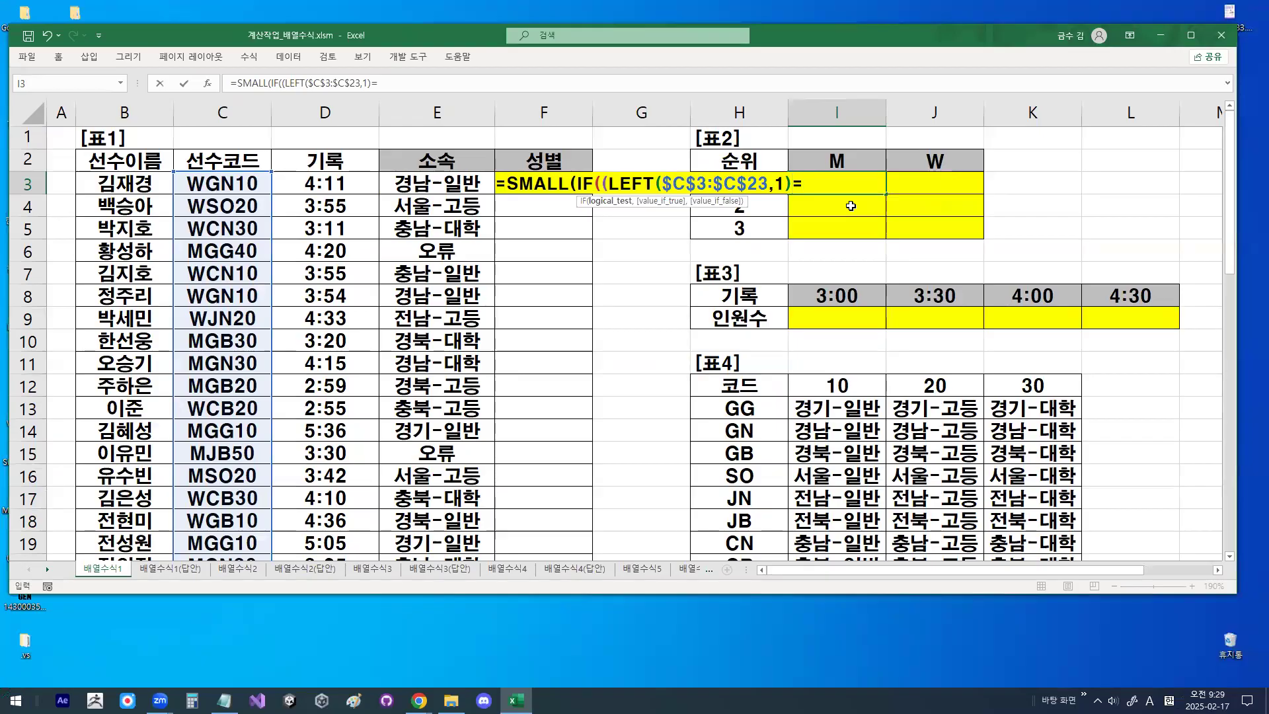
- Circle the equals sign and the M header, clear the drawing, and add I2 as the comparison cell
{"action": "key", "text": "ctrl+1"}
{"action": "left_click", "coordinate": [815, 183]}
{"action": "left_click_drag", "start_coordinate": [815, 188], "coordinate": [791, 204]}
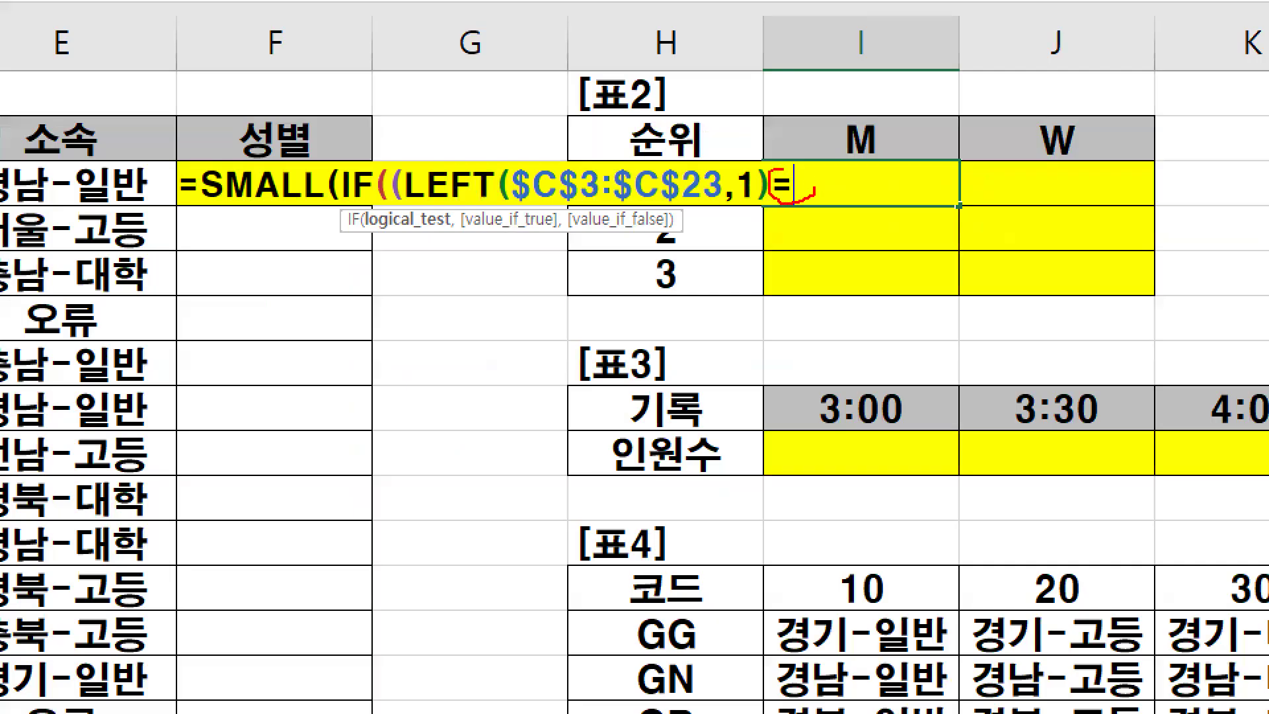
{"action": "mouse_move", "coordinate": [894, 150]}
{"action": "left_mouse_down"}
{"action": "mouse_move", "coordinate": [854, 156]}
{"action": "mouse_move", "coordinate": [872, 115]}
{"action": "mouse_move", "coordinate": [896, 154]}
{"action": "left_mouse_up"}
{"action": "key", "text": "Escape"}
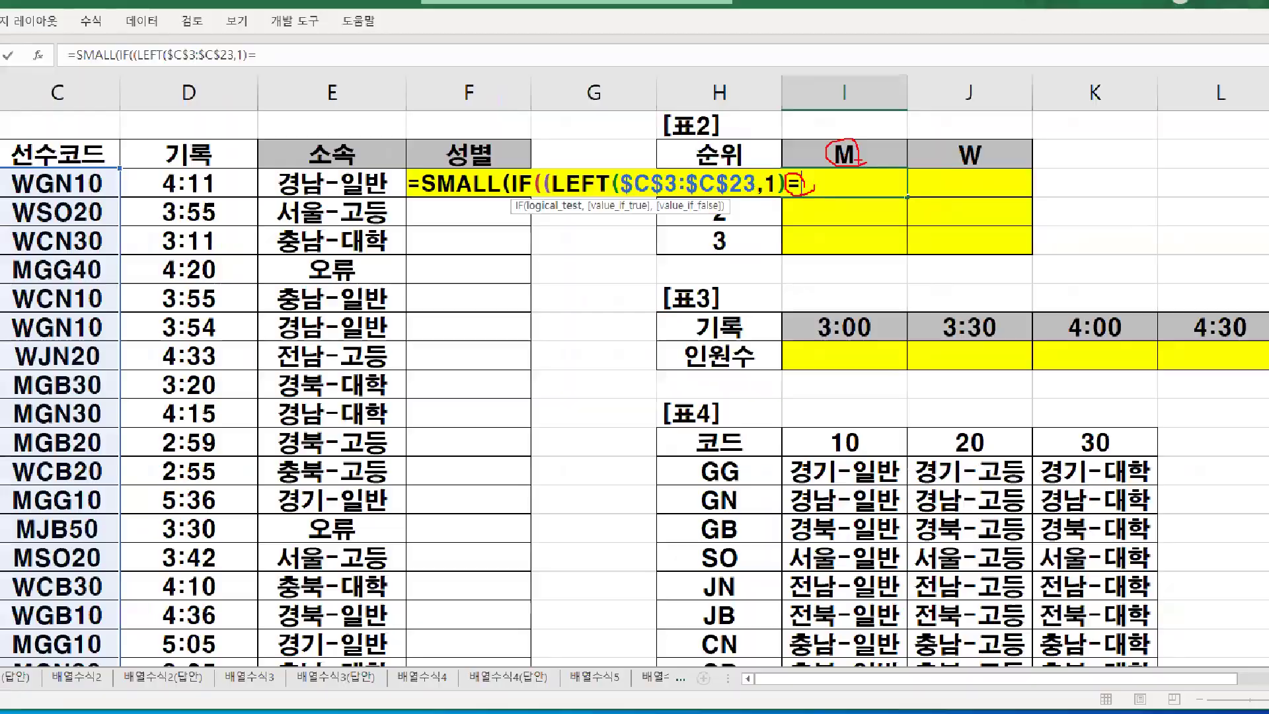
{"action": "left_click", "coordinate": [879, 139]}
- Circle I2 and mark the LEFT expression, equals sign and cell reference as the condition's parts, then clear the drawing
{"action": "key", "text": "ctrl+1"}
{"action": "left_click", "coordinate": [830, 184]}
{"action": "mouse_move", "coordinate": [830, 185]}
{"action": "left_mouse_down"}
{"action": "mouse_move", "coordinate": [813, 192]}
{"action": "mouse_move", "coordinate": [802, 168]}
{"action": "mouse_move", "coordinate": [820, 179]}
{"action": "left_mouse_up"}
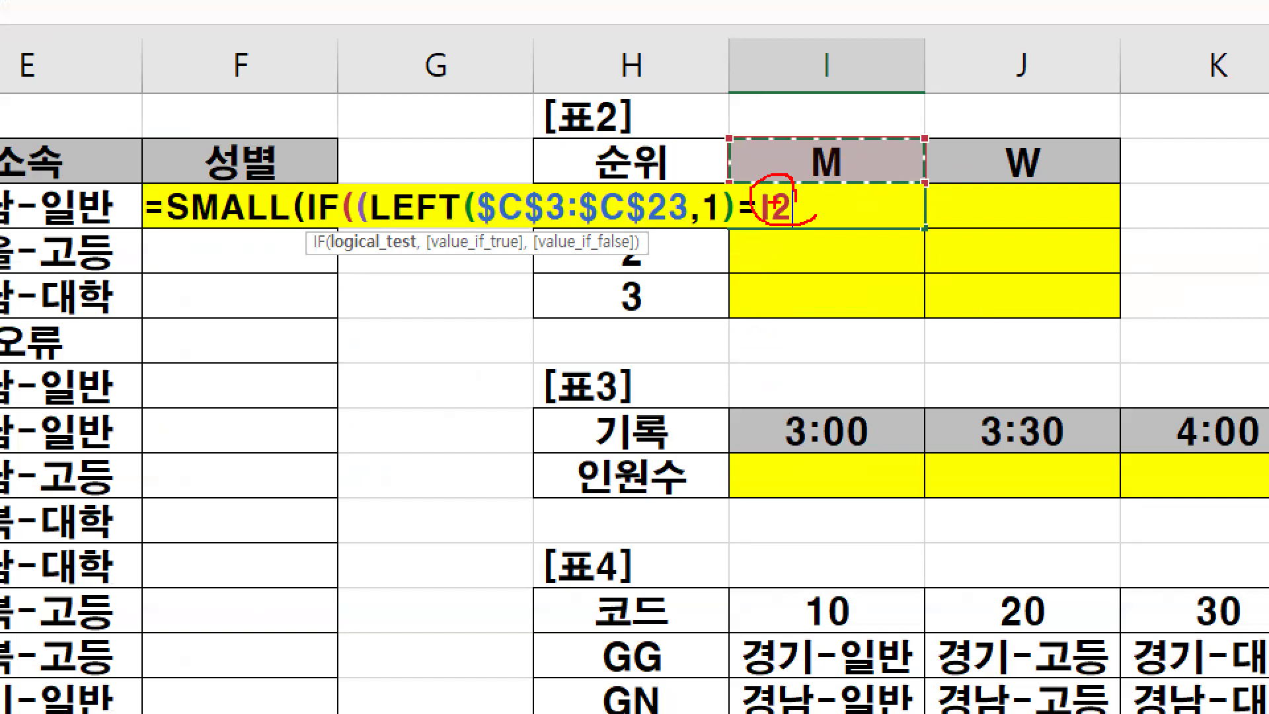
{"action": "left_click_drag", "start_coordinate": [487, 175], "coordinate": [532, 140]}
{"action": "left_click_drag", "start_coordinate": [749, 161], "coordinate": [780, 102]}
{"action": "left_click_drag", "start_coordinate": [788, 154], "coordinate": [831, 121]}
{"action": "key", "text": "Escape"}
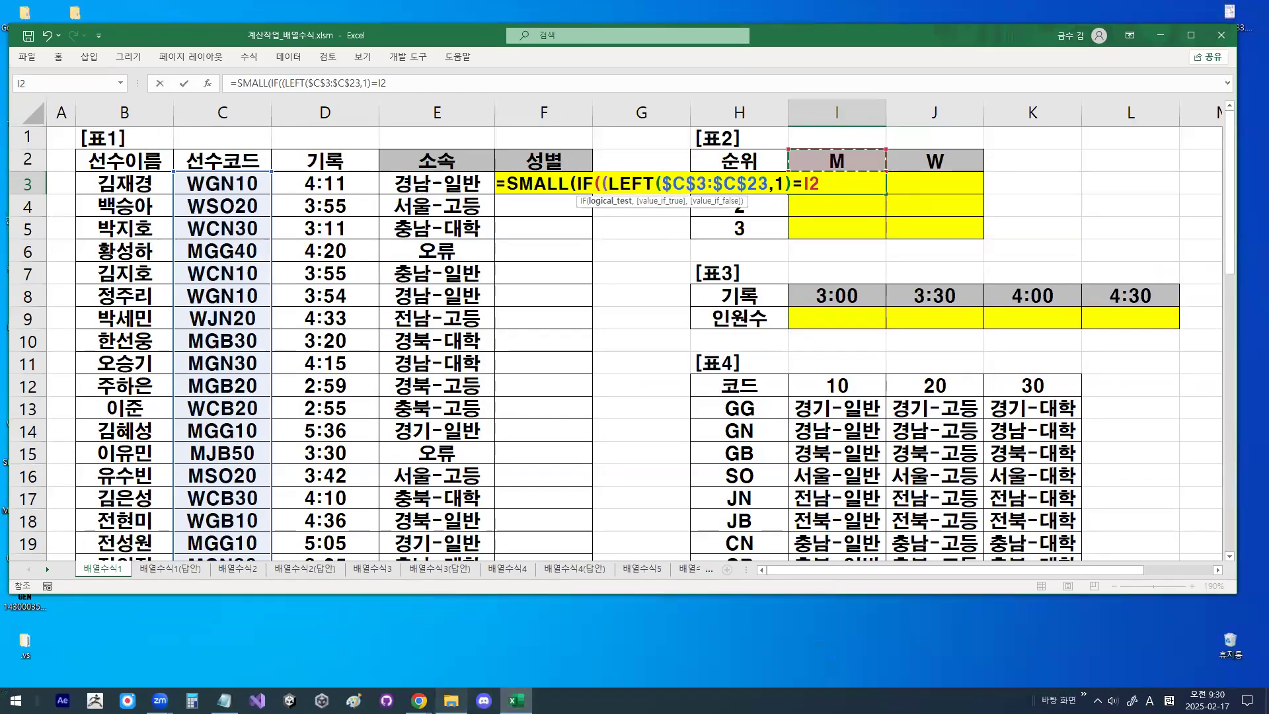
- Switch to the Notepad class notes and highlight 조건1 in the =SMALL(IF((조건1),계산범위),K) line
{"action": "mouse_move", "coordinate": [451, 701]}
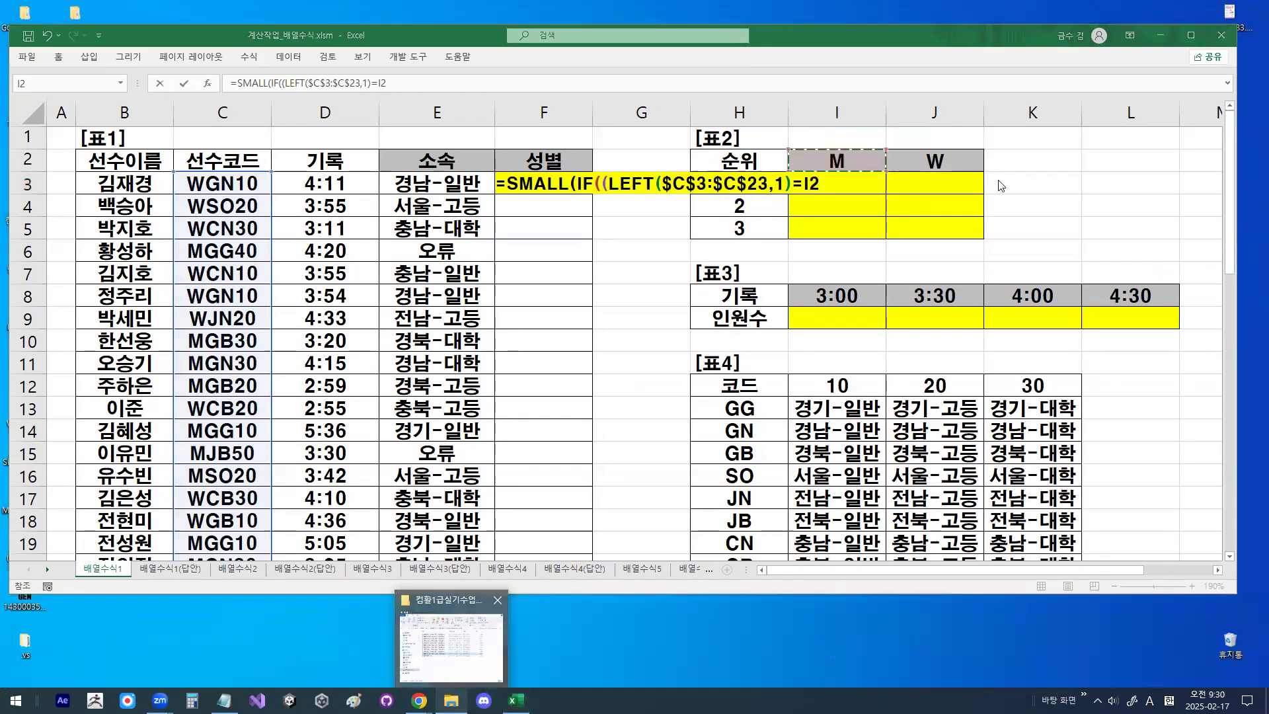
{"action": "left_click_drag", "start_coordinate": [225, 701], "coordinate": [516, 701]}
{"action": "left_click", "coordinate": [516, 701]}
{"action": "scroll", "coordinate": [284, 260], "scroll_direction": "up", "scroll_amount": 2}
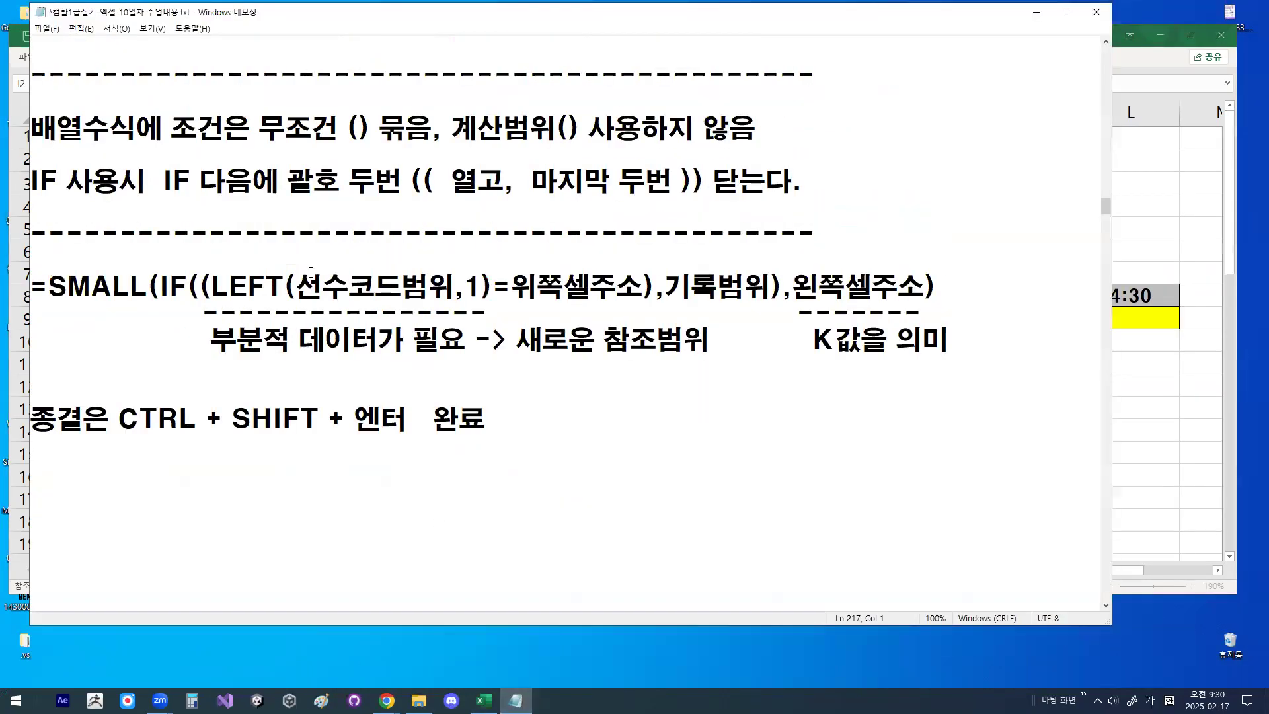
{"action": "scroll", "coordinate": [311, 272], "scroll_direction": "up", "scroll_amount": 2}
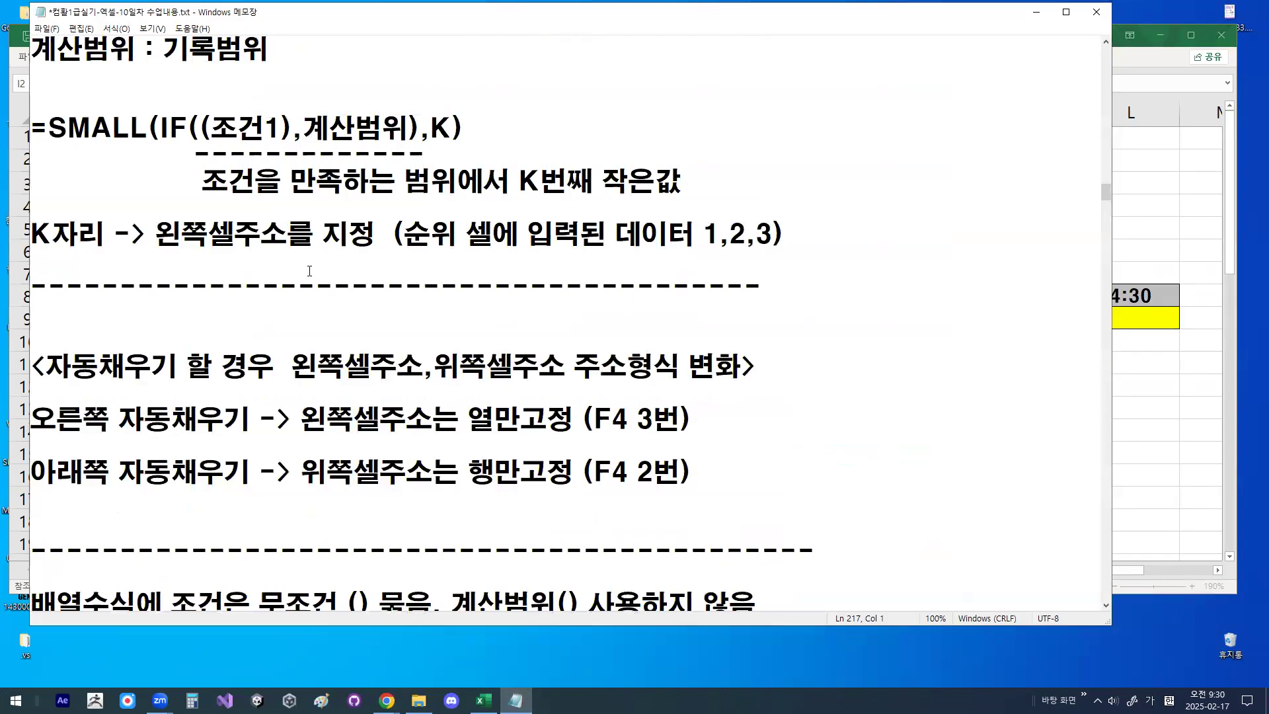
{"action": "scroll", "coordinate": [309, 271], "scroll_direction": "up", "scroll_amount": 1}
{"action": "left_click_drag", "start_coordinate": [211, 207], "coordinate": [282, 207]}
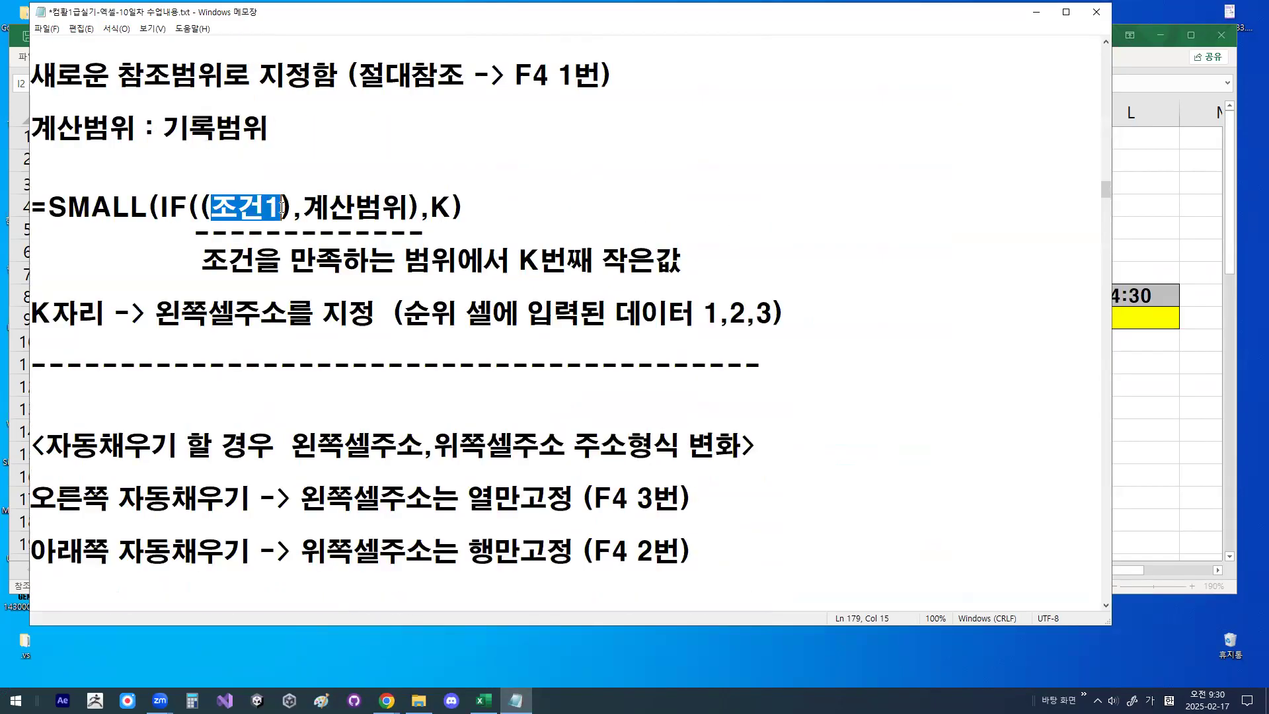
- Insert blank lines below the K자리 note and start a new line reading "조건입력순서 : "
{"action": "left_click", "coordinate": [190, 344]}
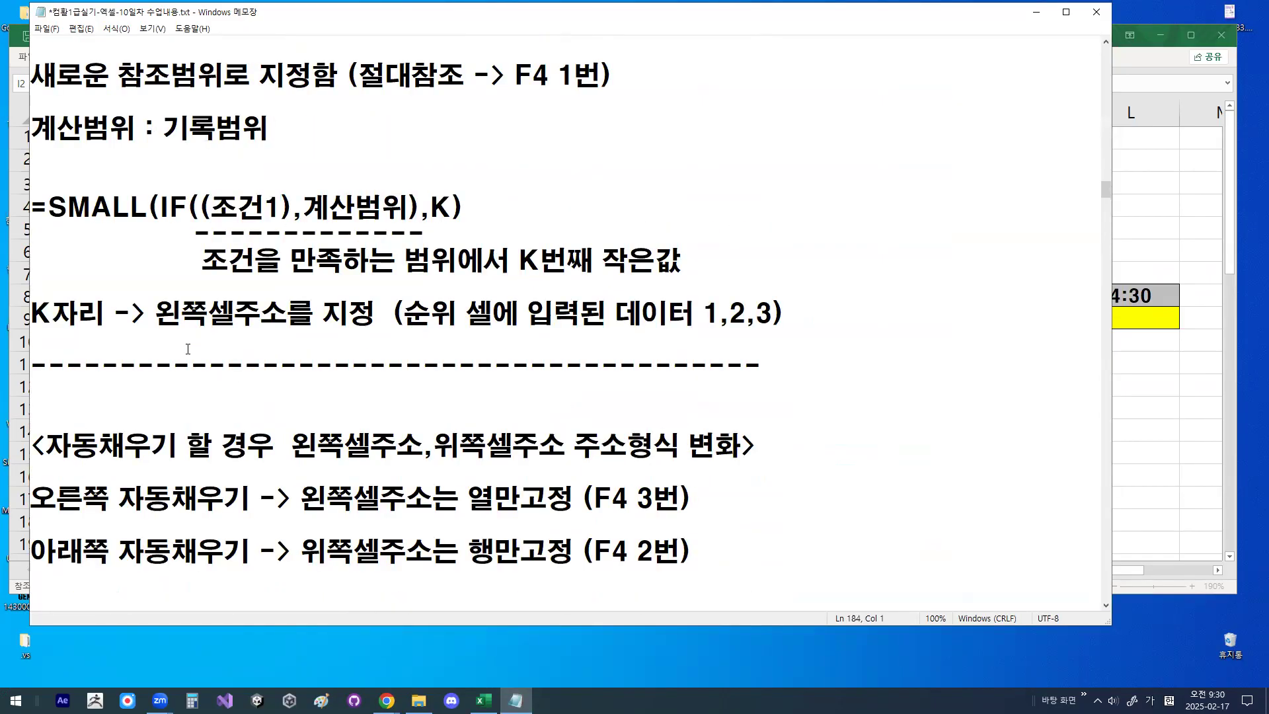
{"action": "key", "text": "Return"}
{"action": "key", "text": "Return"}
{"action": "key", "text": "Return"}
{"action": "key", "text": "Return"}
{"action": "key", "text": "Return"}
{"action": "key", "text": "Up"}
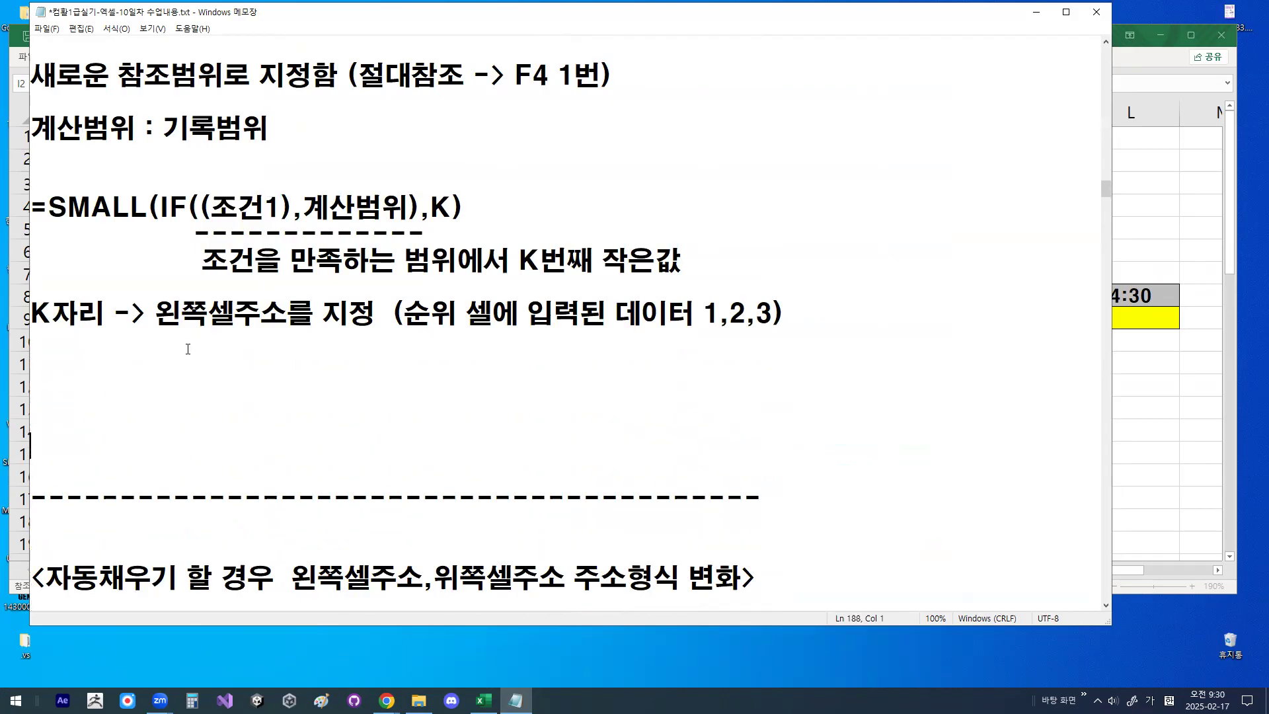
{"action": "type", "text": "조건"}
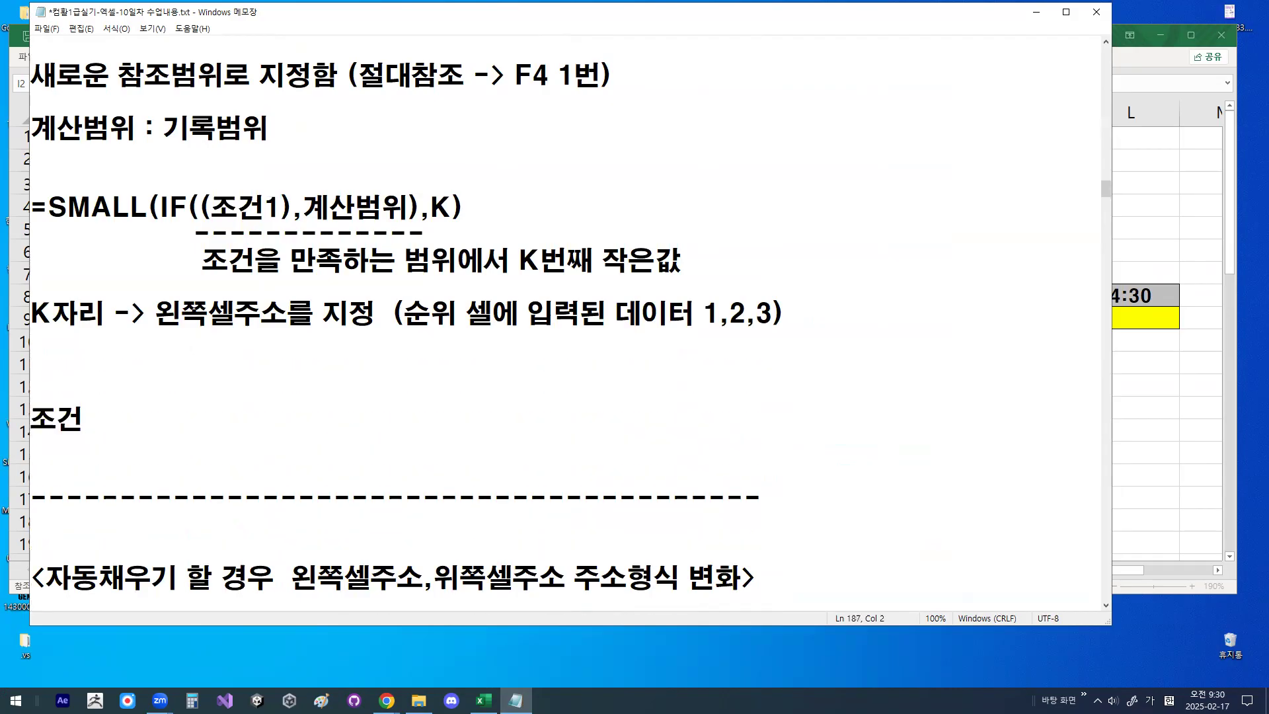
{"action": "type", "text": "입력순서"}
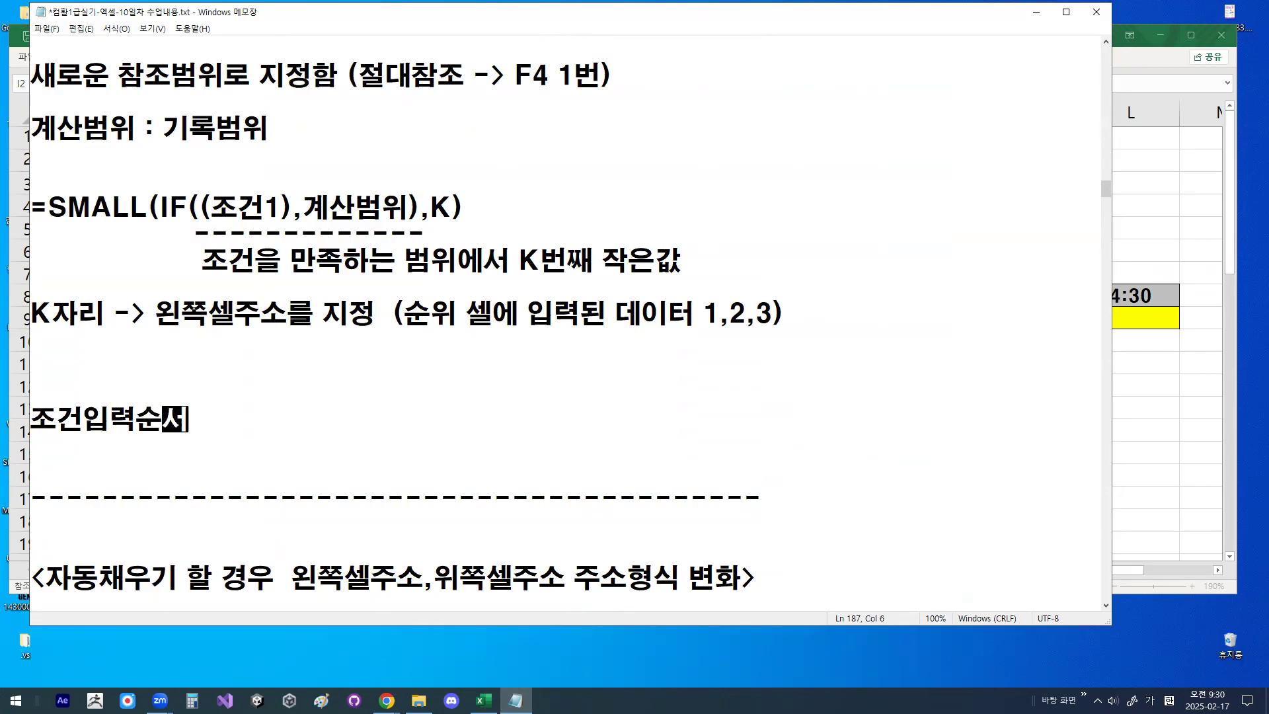
{"action": "type", "text": " : "}
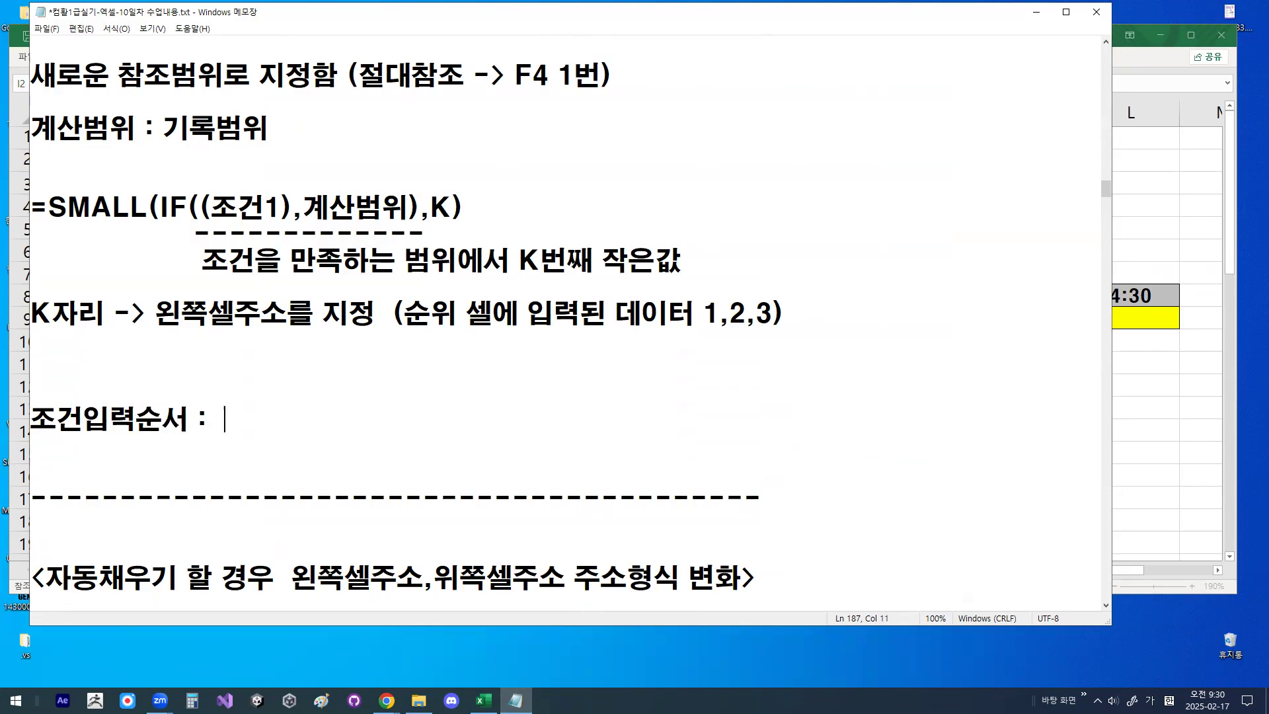
{"action": "type", "text": "일반함수"}
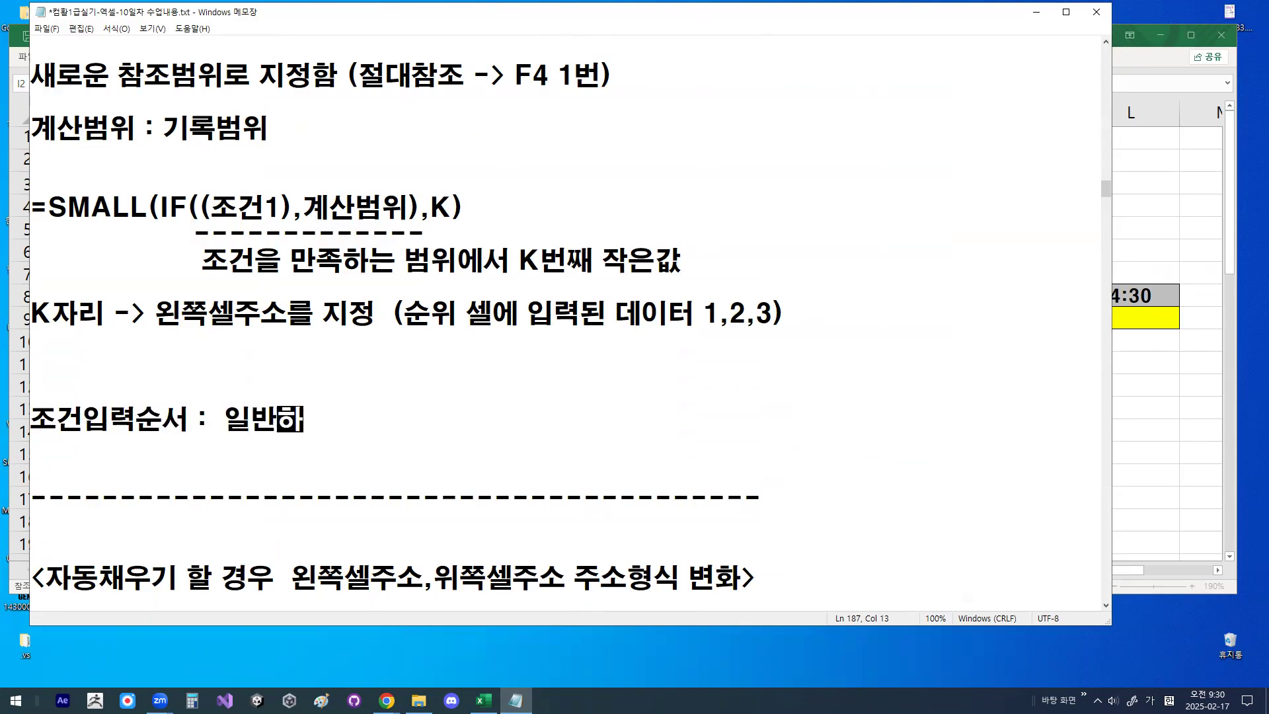
{"action": "type", "text": "(차조"}
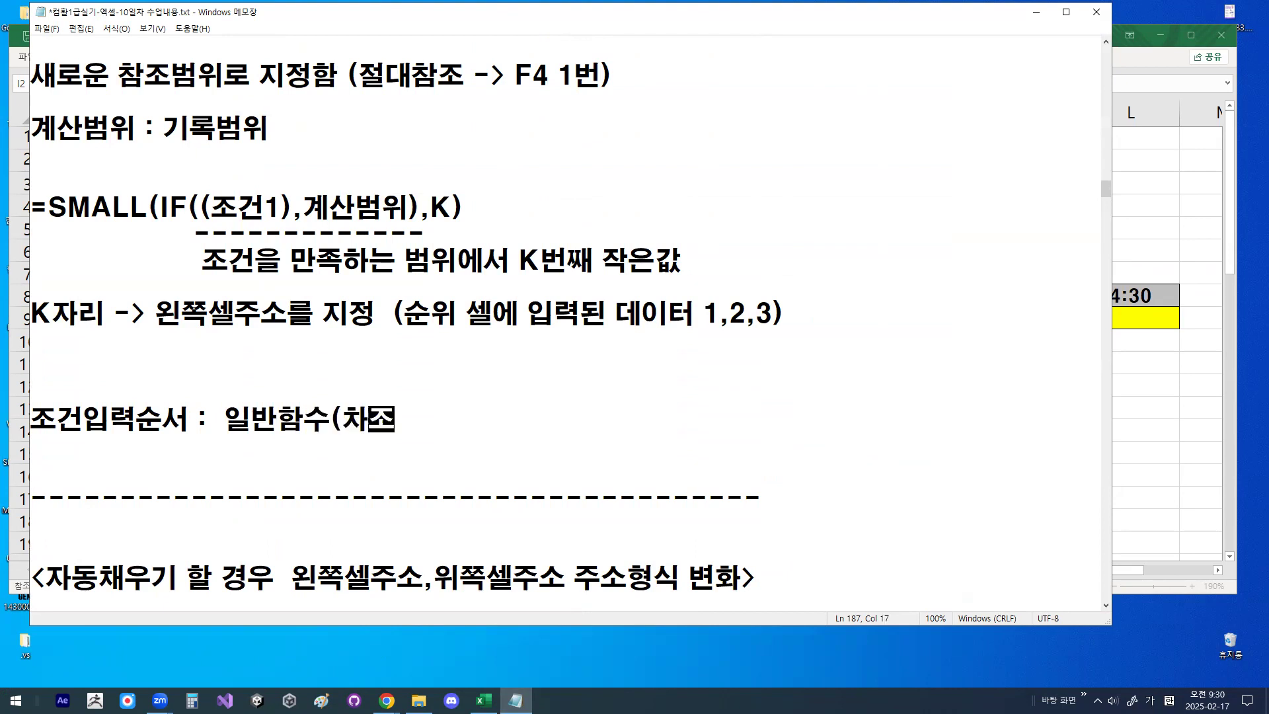
- Complete the 조건입력순서 line with "일반함수(참조범위) 비교연산자 셀주소"
{"action": "key", "text": "BackSpace"}
{"action": "key", "text": "BackSpace"}
{"action": "type", "text": "차모"}
{"action": "key", "text": "BackSpace"}
{"action": "key", "text": "BackSpace"}
{"action": "key", "text": "BackSpace"}
{"action": "type", "text": "참"}
{"action": "type", "text": "ㅈ범우"}
{"action": "key", "text": "BackSpace"}
{"action": "key", "text": "BackSpace"}
{"action": "key", "text": "BackSpace"}
{"action": "key", "text": "BackSpace"}
{"action": "type", "text": "조범위)"}
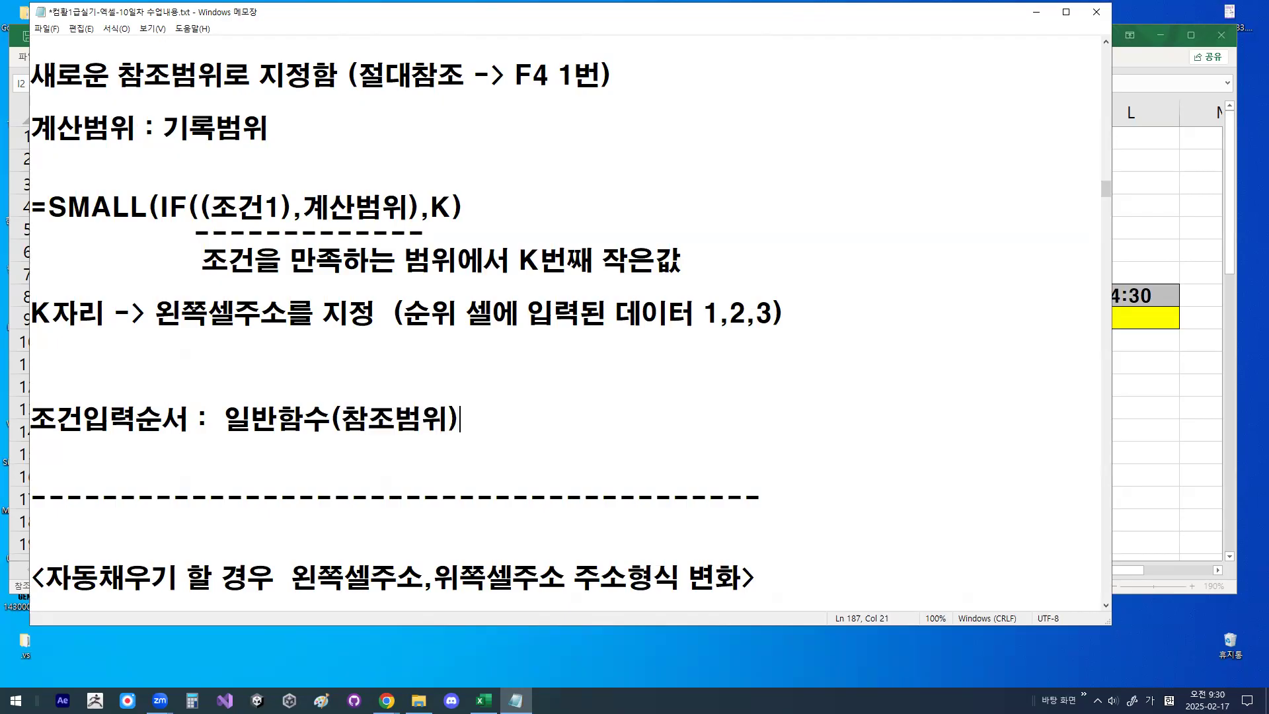
{"action": "type", "text": " 비교연산자"}
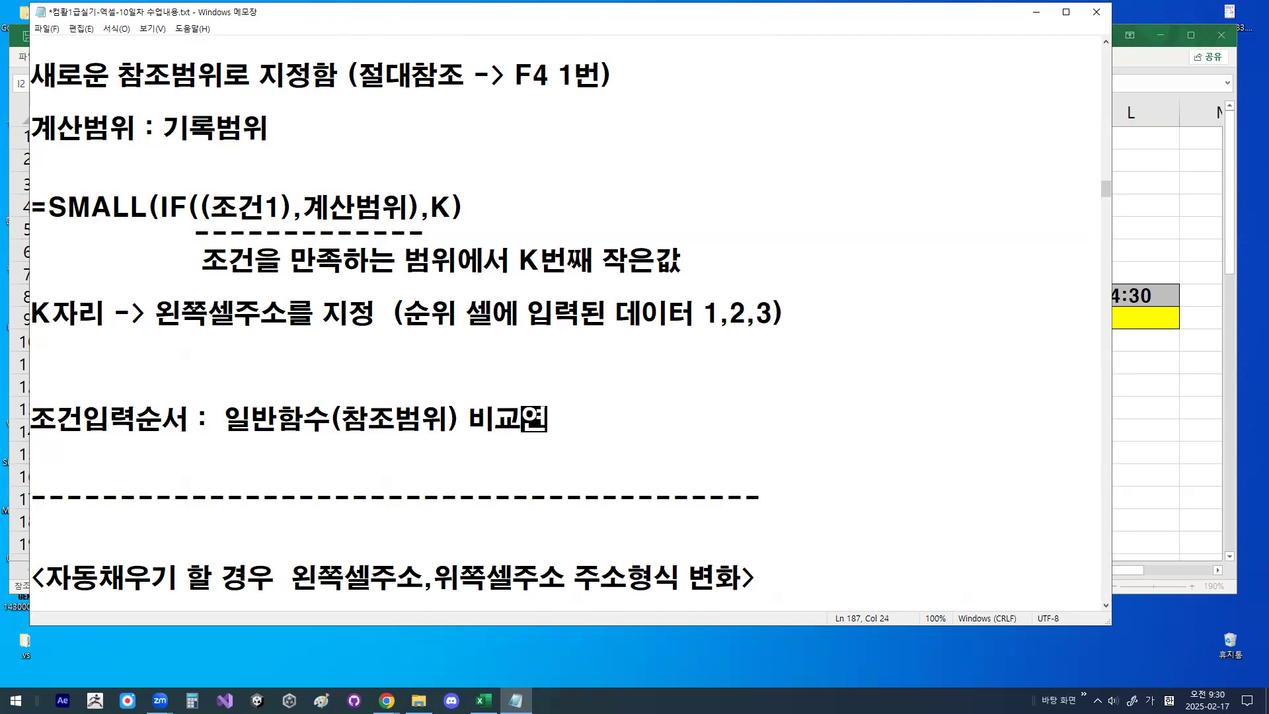
{"action": "type", "text": "ㄹ주소"}
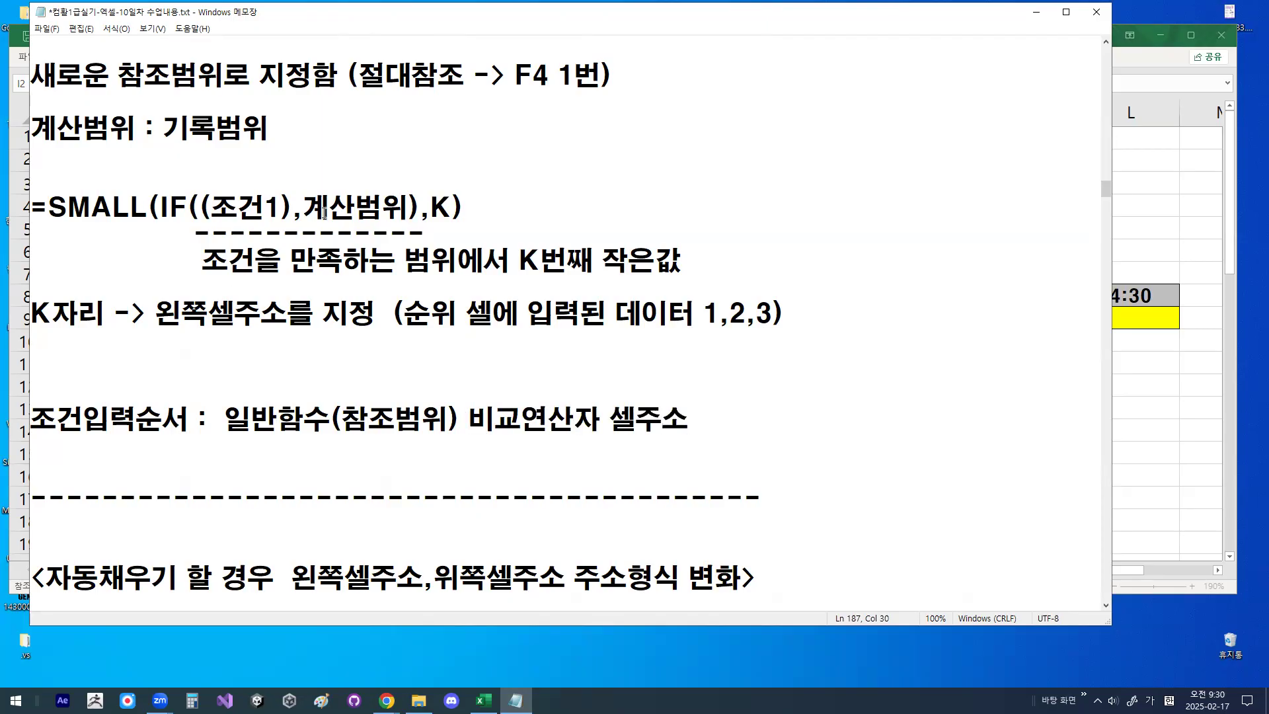
- Compare the condition input order with the LEFT(선수코드범위,1)=위쪽셀주소 part of the notes' SMALL formula, highlighting each part
{"action": "left_click_drag", "start_coordinate": [243, 440], "coordinate": [673, 440]}
{"action": "mouse_move", "coordinate": [301, 223]}
{"action": "left_mouse_down"}
{"action": "mouse_move", "coordinate": [226, 232]}
{"action": "mouse_move", "coordinate": [260, 210]}
{"action": "left_mouse_up"}
{"action": "left_click_drag", "start_coordinate": [213, 400], "coordinate": [258, 349]}
{"action": "scroll", "coordinate": [350, 414], "scroll_direction": "down", "scroll_amount": 8}
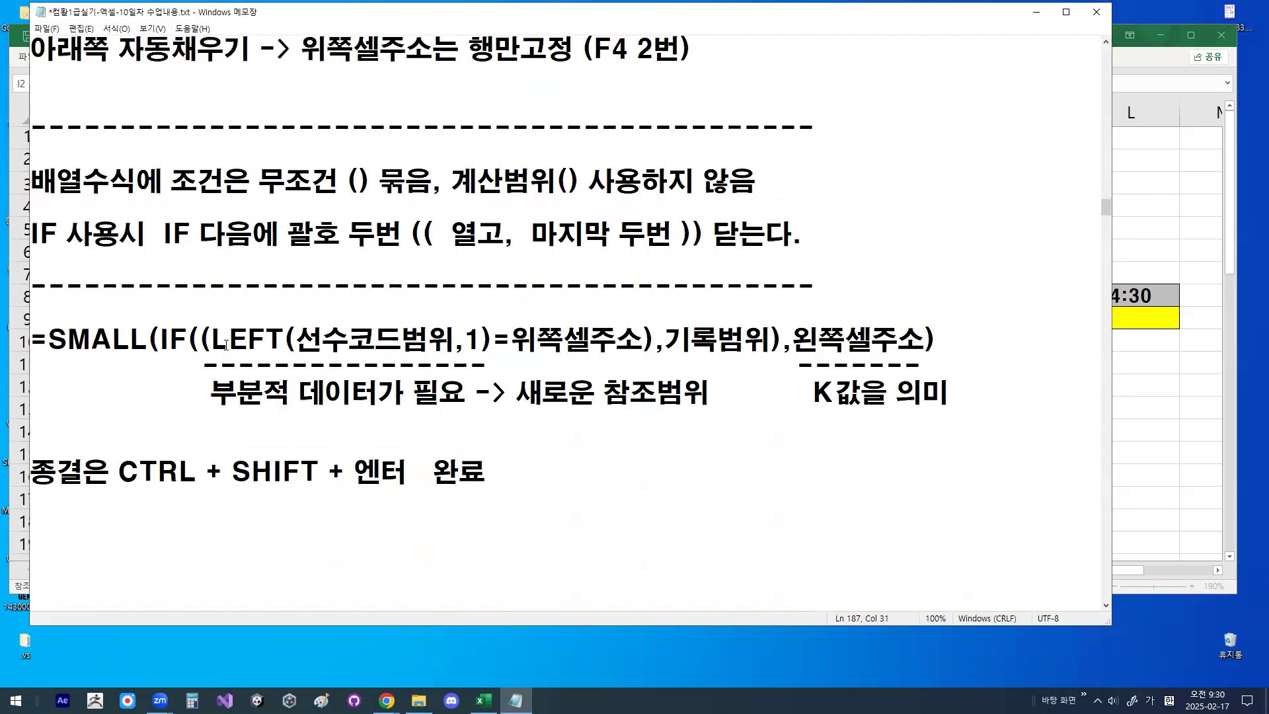
{"action": "left_click_drag", "start_coordinate": [215, 344], "coordinate": [496, 340]}
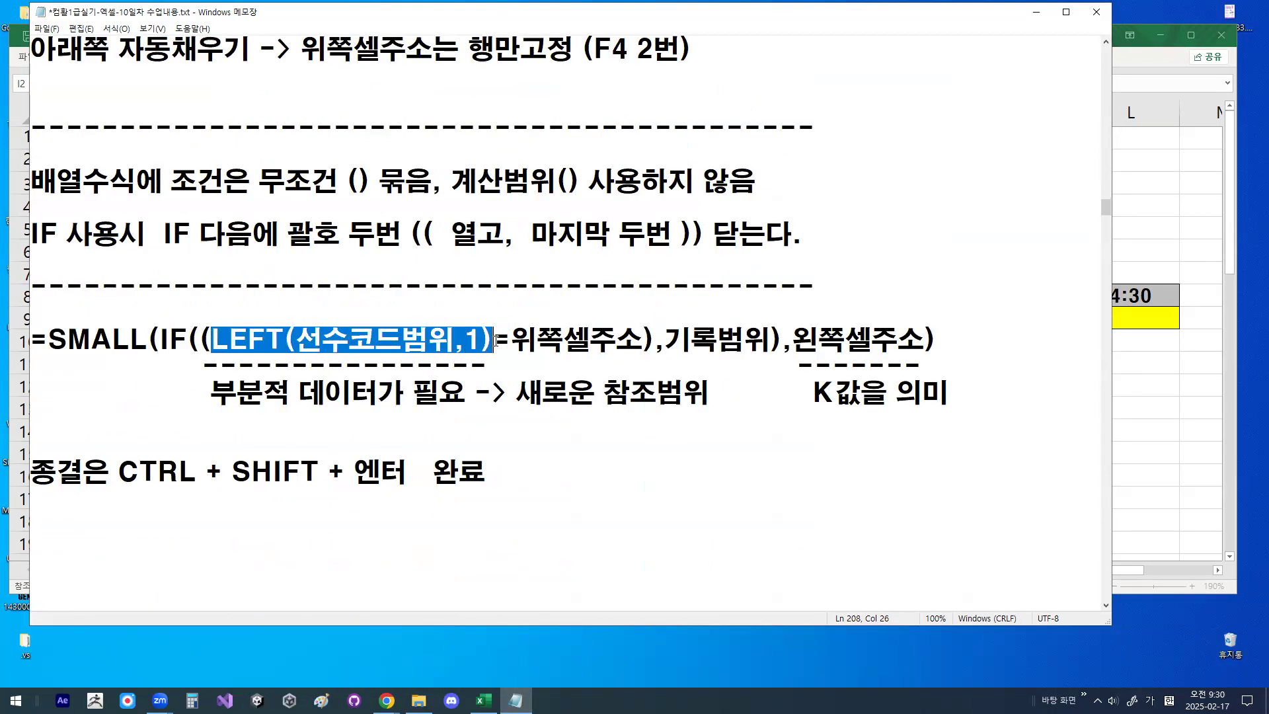
{"action": "left_click_drag", "start_coordinate": [211, 347], "coordinate": [617, 341]}
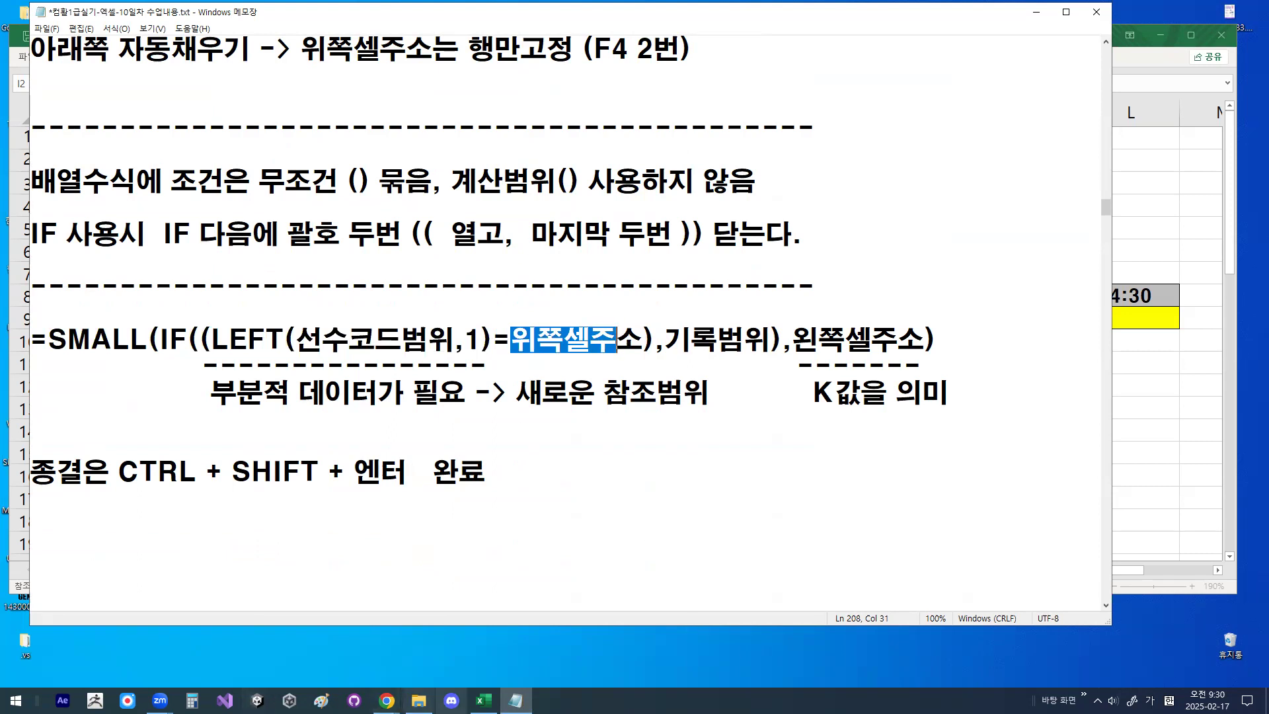
- Switch back to Excel, mark the M header with arrows for filling down and across, then clear the drawing
{"action": "left_click", "coordinate": [484, 701]}
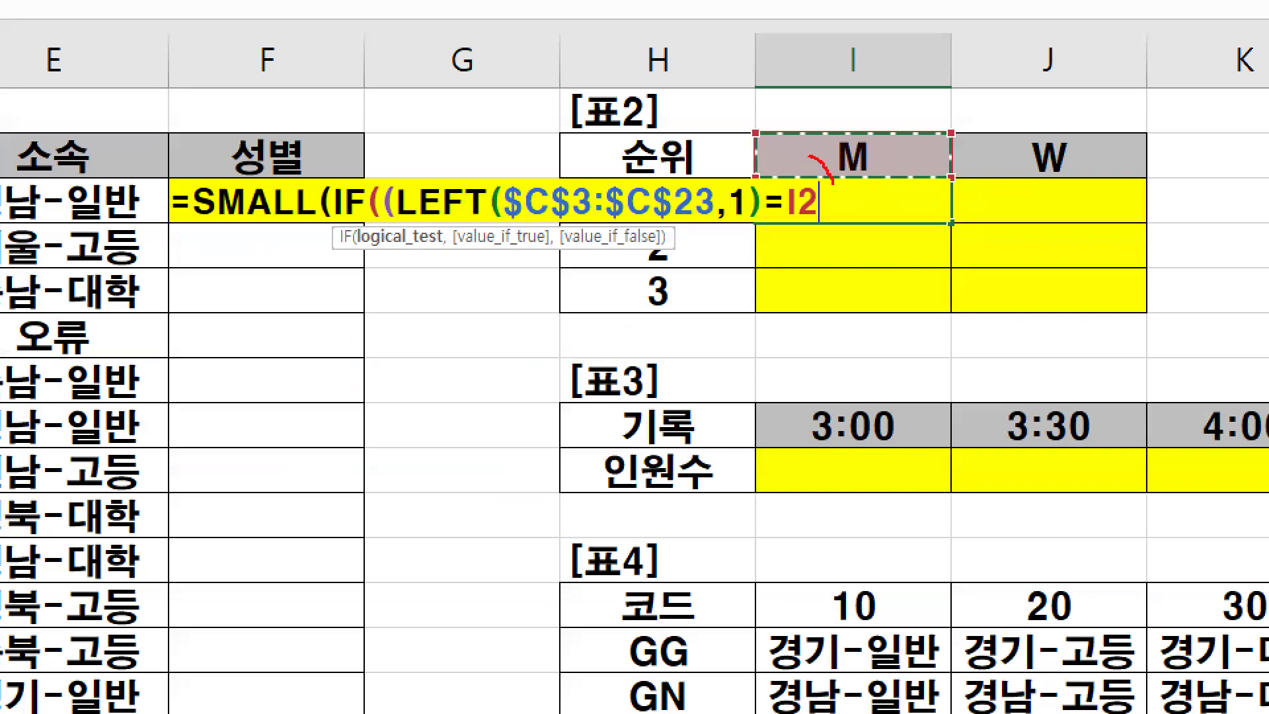
{"action": "left_click_drag", "start_coordinate": [833, 184], "coordinate": [825, 251]}
{"action": "mouse_move", "coordinate": [896, 152]}
{"action": "left_mouse_down"}
{"action": "mouse_move", "coordinate": [870, 171]}
{"action": "mouse_move", "coordinate": [866, 117]}
{"action": "mouse_move", "coordinate": [874, 163]}
{"action": "left_mouse_up"}
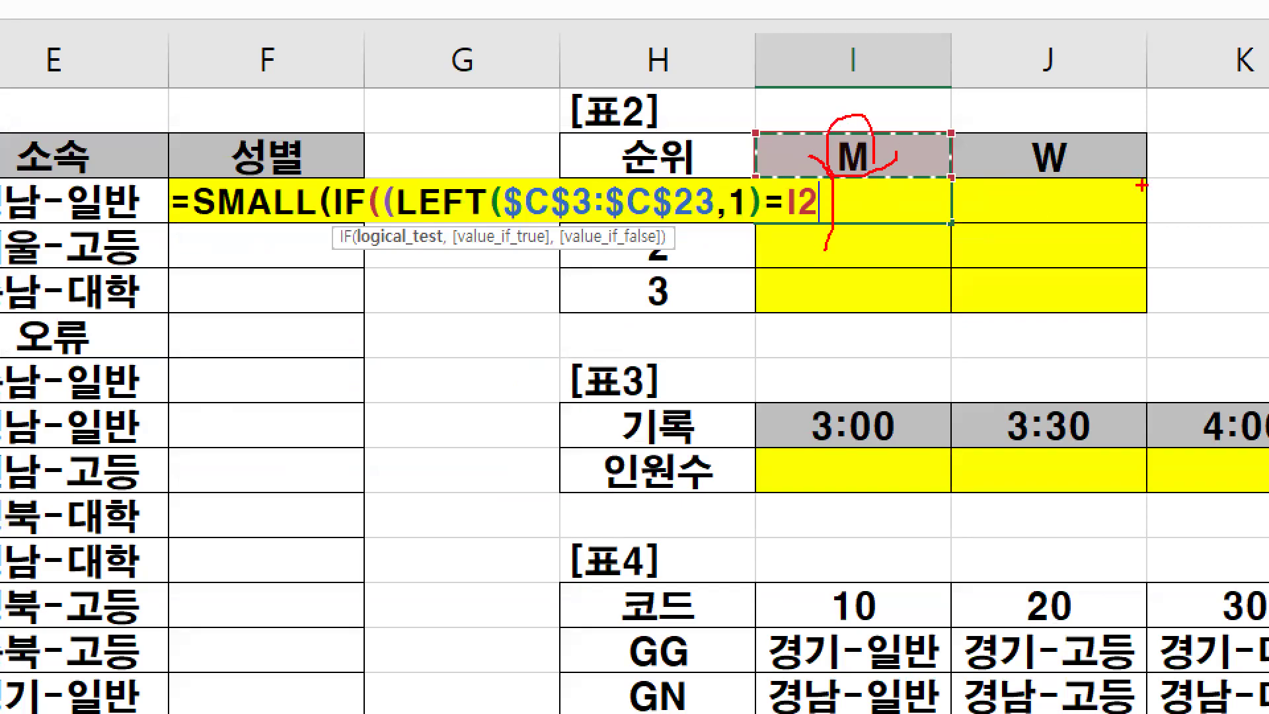
{"action": "mouse_move", "coordinate": [1149, 222]}
{"action": "left_mouse_down"}
{"action": "mouse_move", "coordinate": [1148, 300]}
{"action": "mouse_move", "coordinate": [1171, 280]}
{"action": "left_mouse_up"}
{"action": "mouse_move", "coordinate": [858, 161]}
{"action": "left_mouse_down"}
{"action": "mouse_move", "coordinate": [861, 273]}
{"action": "mouse_move", "coordinate": [881, 240]}
{"action": "left_mouse_up"}
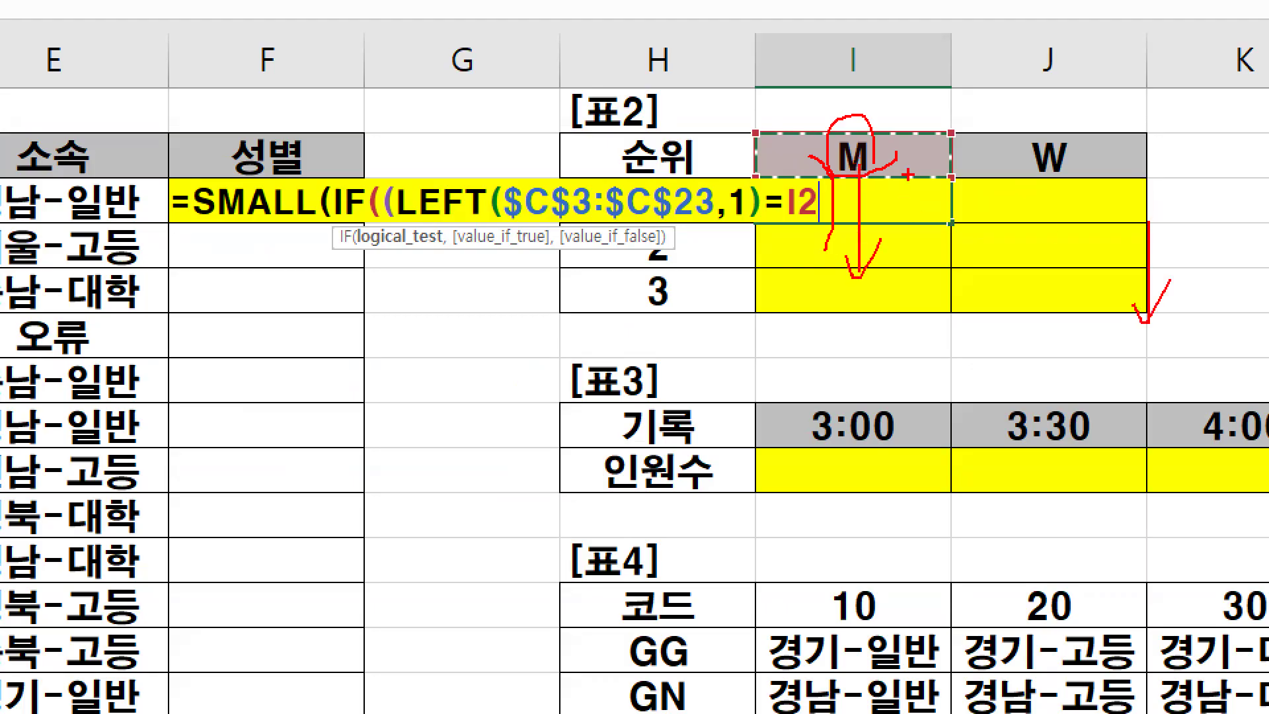
{"action": "mouse_move", "coordinate": [894, 157]}
{"action": "left_mouse_down"}
{"action": "mouse_move", "coordinate": [1015, 156]}
{"action": "mouse_move", "coordinate": [1003, 160]}
{"action": "left_mouse_up"}
{"action": "mouse_move", "coordinate": [849, 117]}
{"action": "left_mouse_down"}
{"action": "mouse_move", "coordinate": [834, 172]}
{"action": "mouse_move", "coordinate": [858, 165]}
{"action": "left_mouse_up"}
{"action": "key", "text": "Escape"}
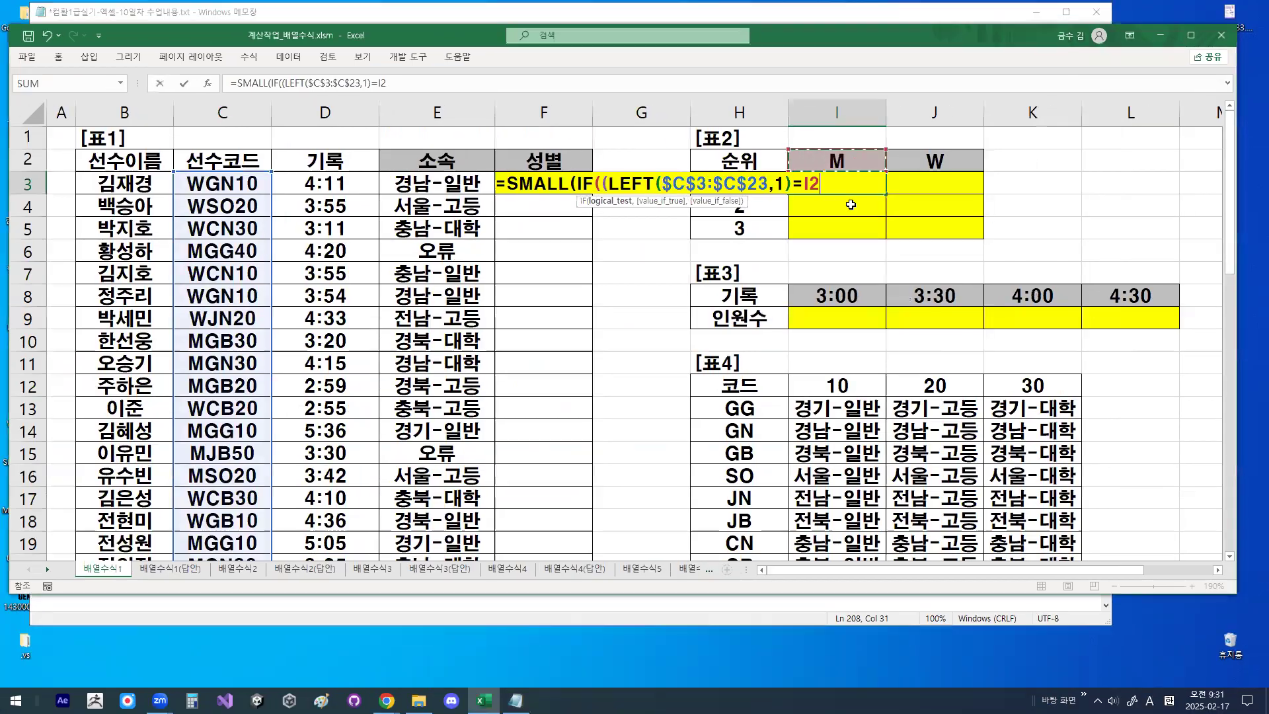
- Fix only the row of the header reference as I$2, circle it briefly, and close the condition's parenthesis
{"action": "key", "text": "F4"}
{"action": "key", "text": "F4"}
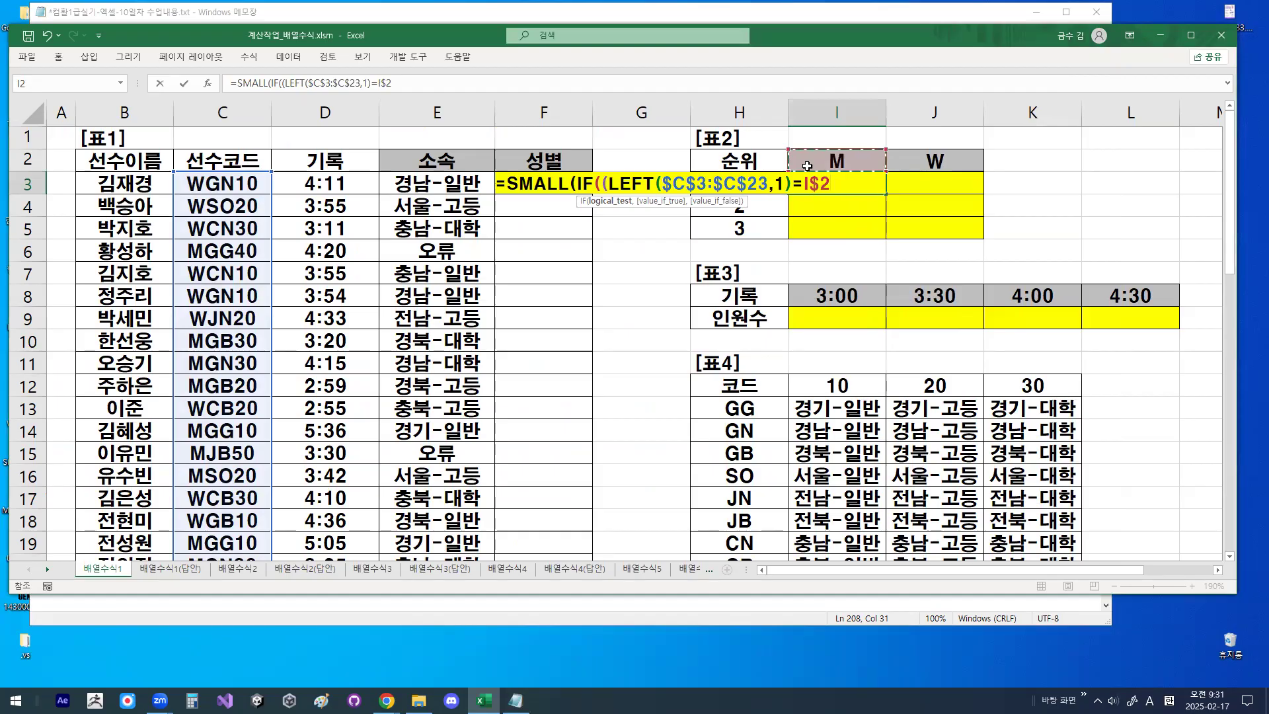
{"action": "key", "text": "ctrl+1"}
{"action": "mouse_move", "coordinate": [859, 234]}
{"action": "left_mouse_down"}
{"action": "mouse_move", "coordinate": [797, 189]}
{"action": "mouse_move", "coordinate": [874, 223]}
{"action": "left_mouse_up"}
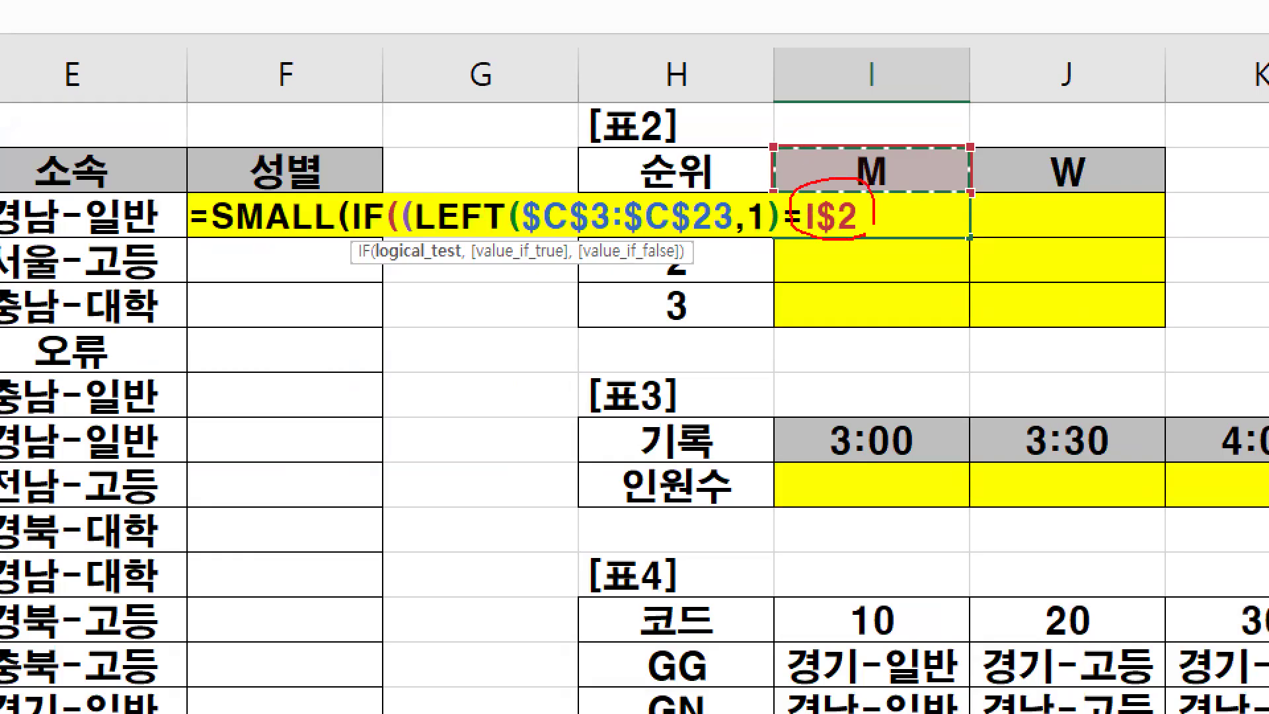
{"action": "key", "text": "Escape"}
{"action": "type", "text": ")"}
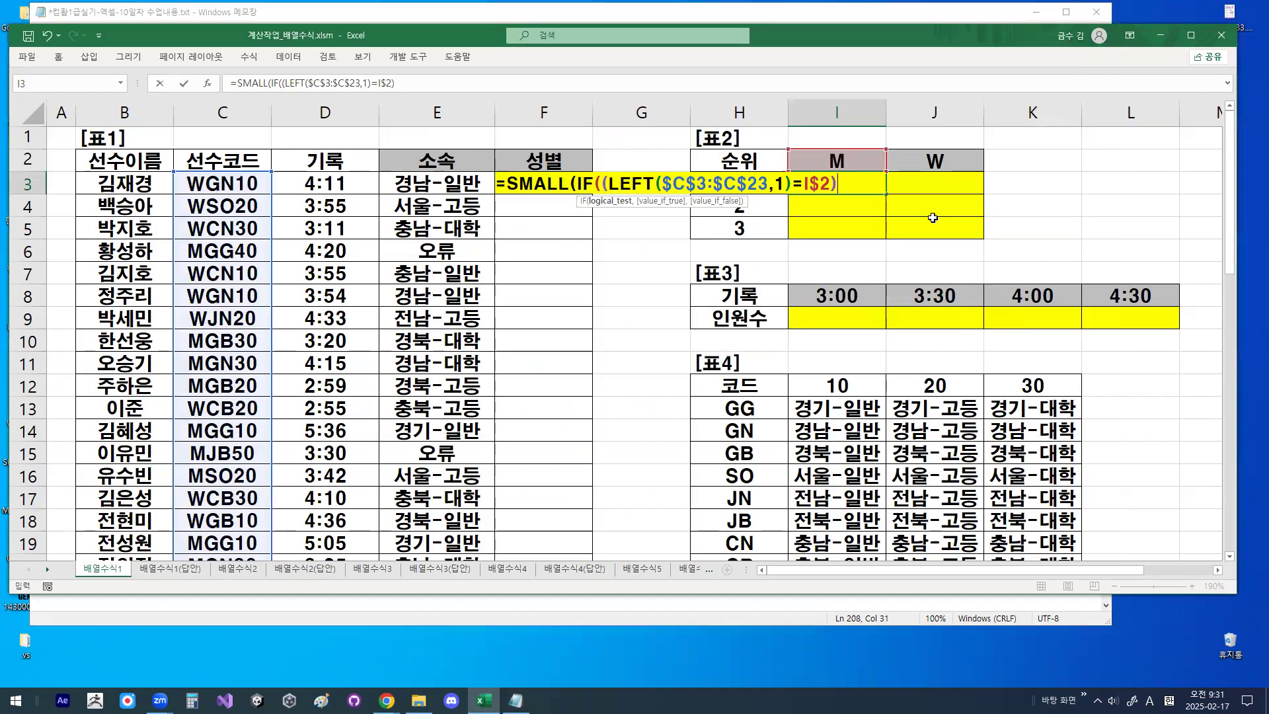
- Circle the condition's closing and opening parentheses, clear the drawing, and append a comma after the condition
{"action": "key", "text": "ctrl+1"}
{"action": "left_click_drag", "start_coordinate": [831, 201], "coordinate": [862, 159]}
{"action": "key", "text": "Escape"}
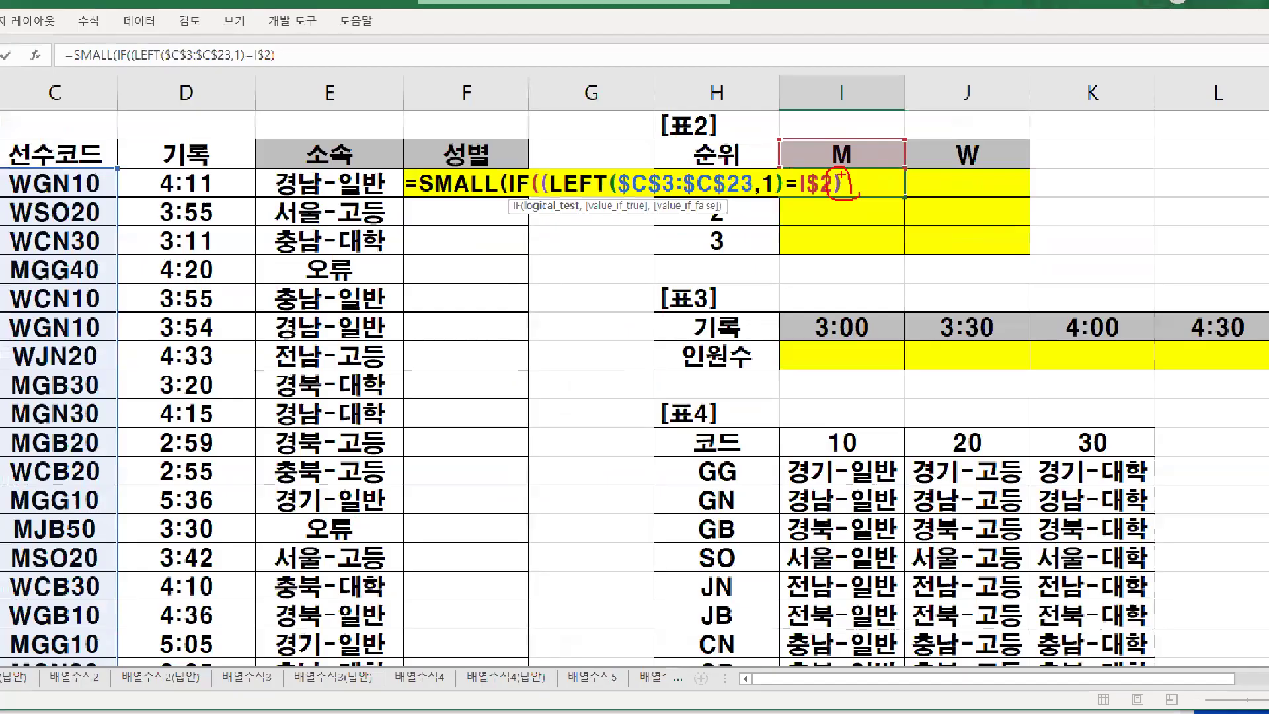
{"action": "key", "text": "ctrl+1"}
{"action": "mouse_move", "coordinate": [587, 194]}
{"action": "left_mouse_down"}
{"action": "mouse_move", "coordinate": [583, 144]}
{"action": "mouse_move", "coordinate": [600, 185]}
{"action": "left_mouse_up"}
{"action": "key", "text": "Escape"}
{"action": "type", "text": ","}
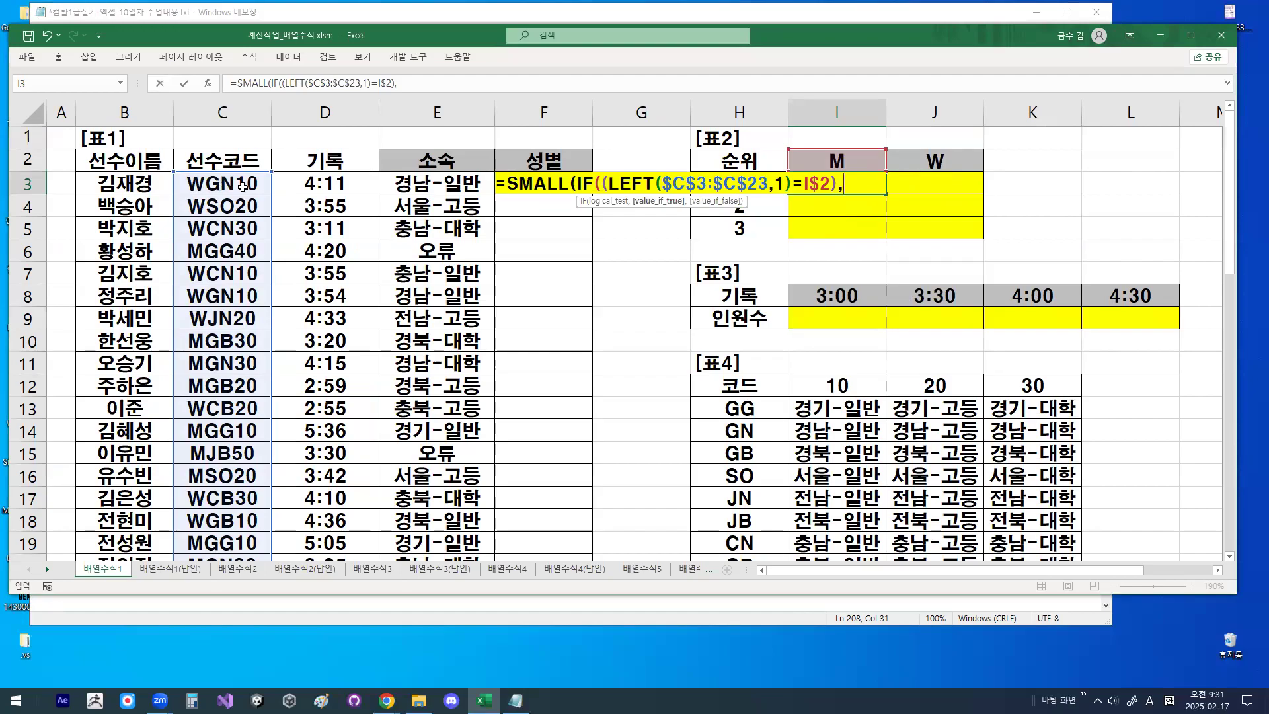
- Add the 기록 range as absolute $D$3:$D$23, underline it, and clear the drawing
{"action": "left_click_drag", "start_coordinate": [324, 183], "coordinate": [330, 519]}
{"action": "key", "text": "F4"}
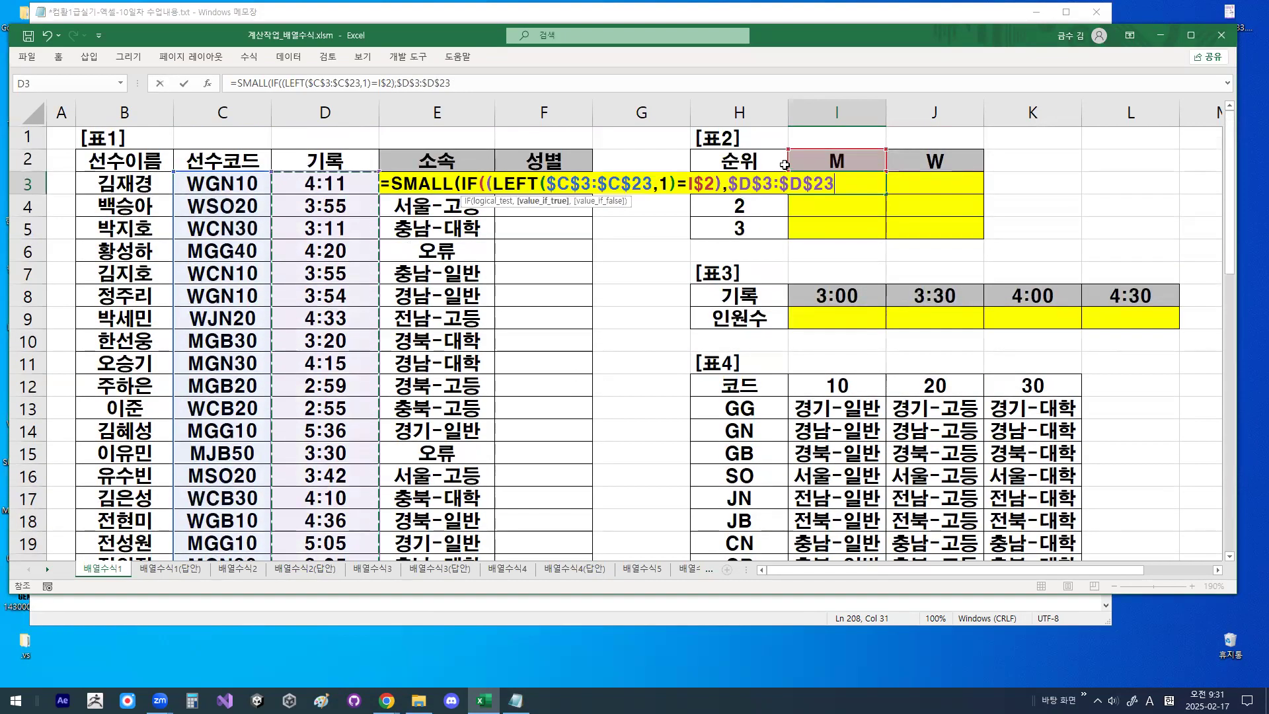
{"action": "key", "text": "ctrl+1"}
{"action": "left_click", "coordinate": [784, 165]}
{"action": "left_click_drag", "start_coordinate": [690, 217], "coordinate": [850, 214]}
{"action": "key", "text": "Escape"}
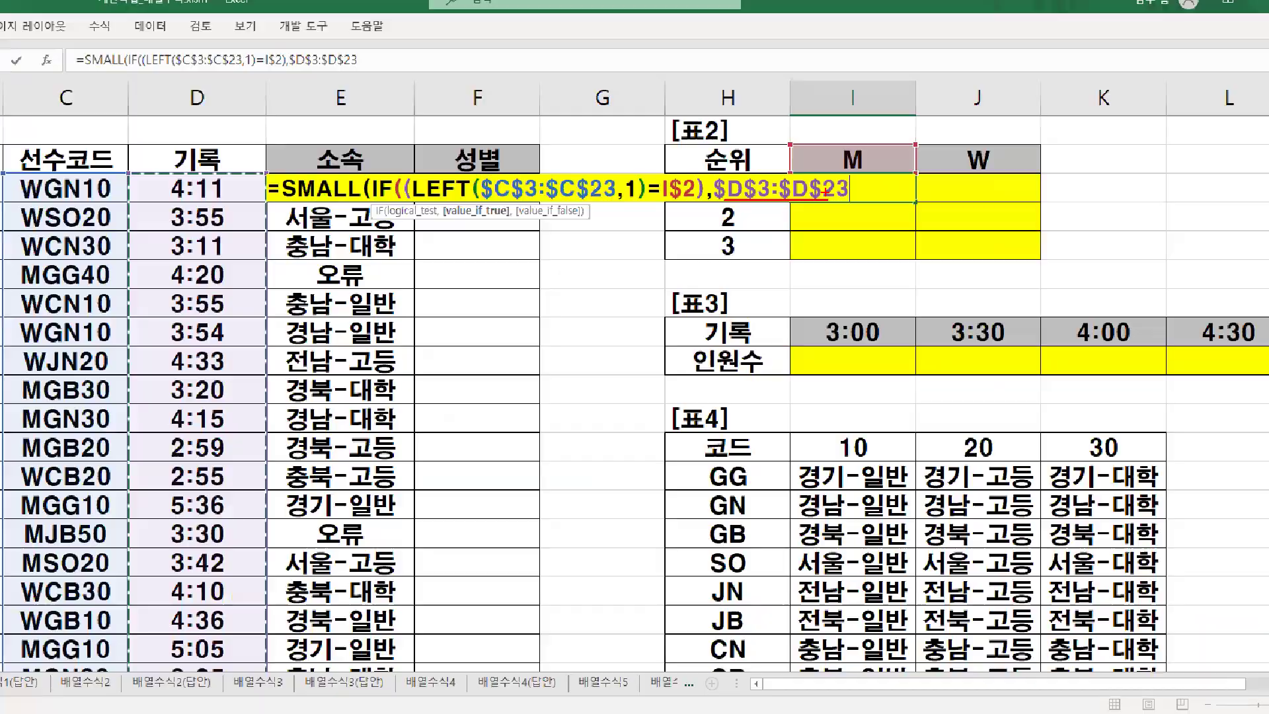
- Mark where the IF function ends after $D$23, clear the drawing, and close IF with a parenthesis
{"action": "key", "text": "ctrl+1"}
{"action": "left_click", "coordinate": [829, 153]}
{"action": "mouse_move", "coordinate": [829, 153]}
{"action": "left_mouse_down"}
{"action": "mouse_move", "coordinate": [851, 198]}
{"action": "mouse_move", "coordinate": [836, 231]}
{"action": "mouse_move", "coordinate": [865, 174]}
{"action": "left_mouse_up"}
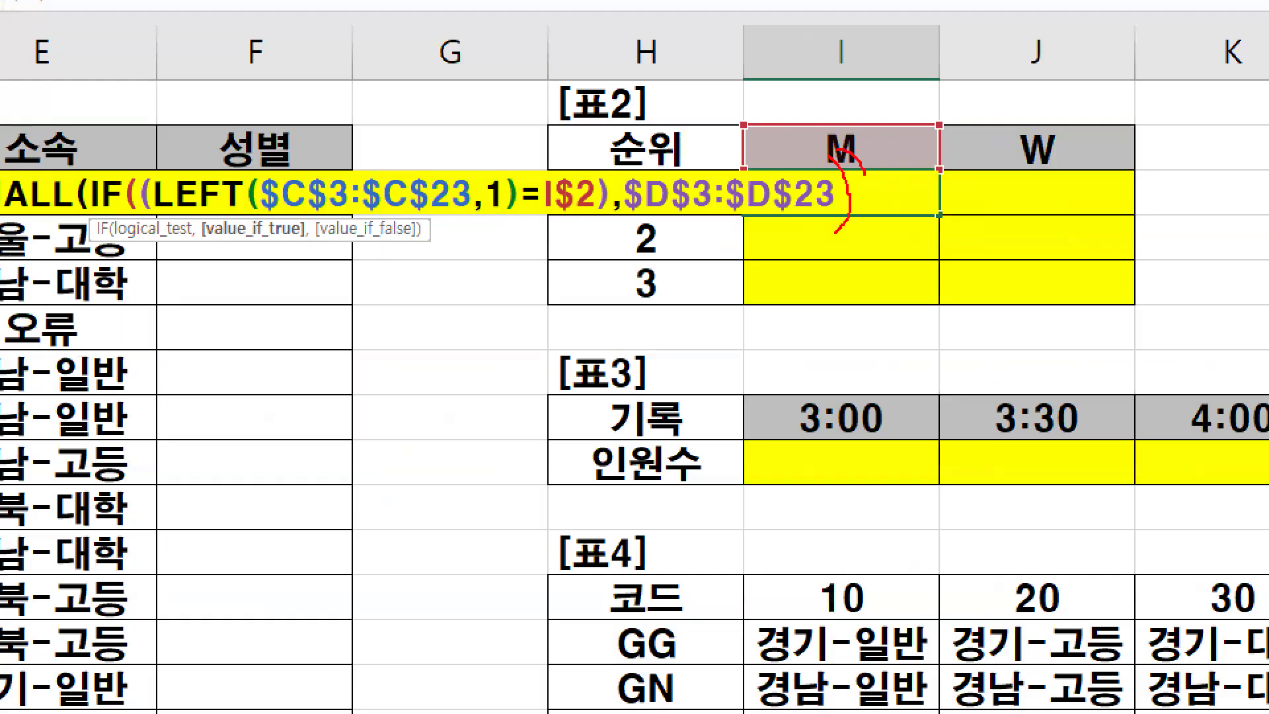
{"action": "key", "text": "Escape"}
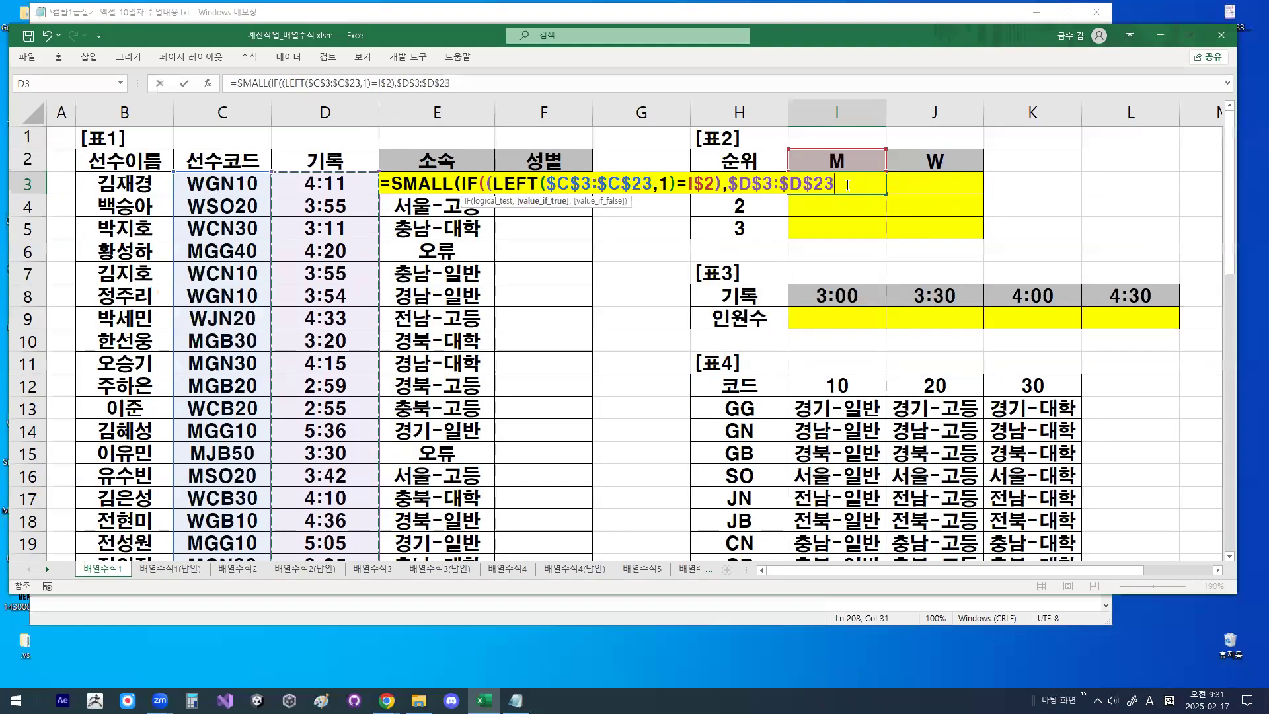
{"action": "type", "text": ")"}
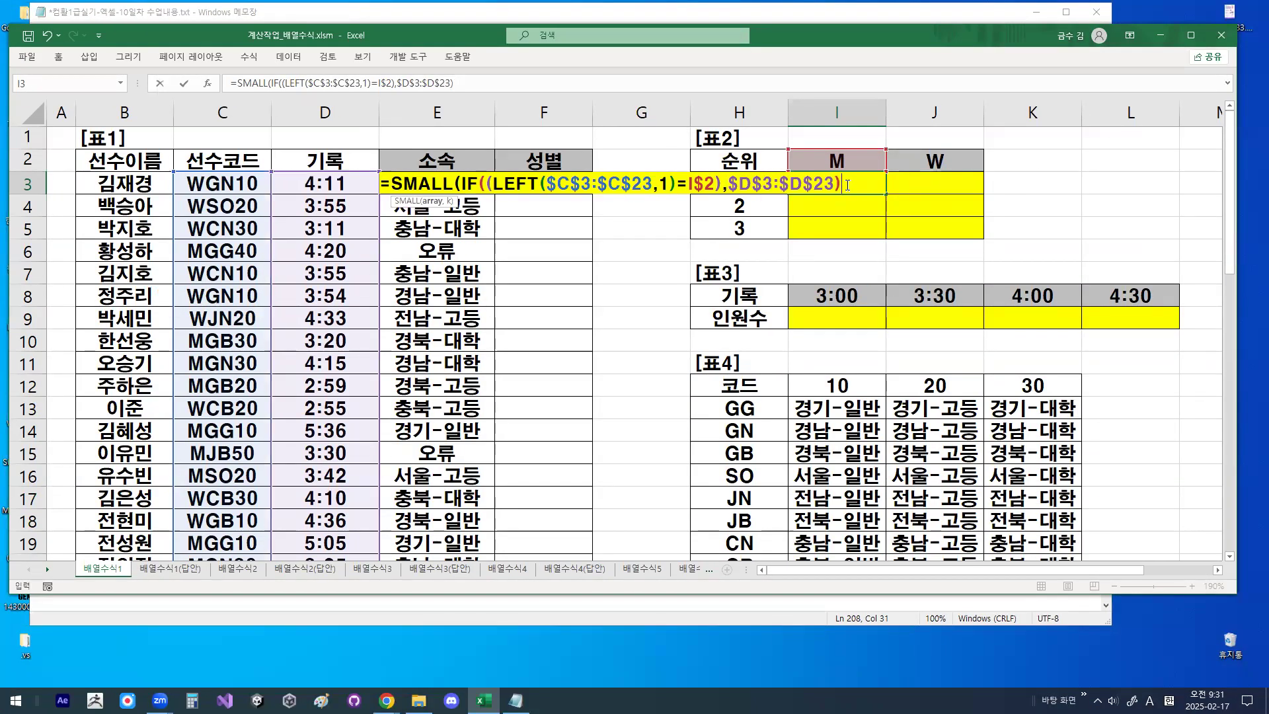
{"action": "type", "text": ","}
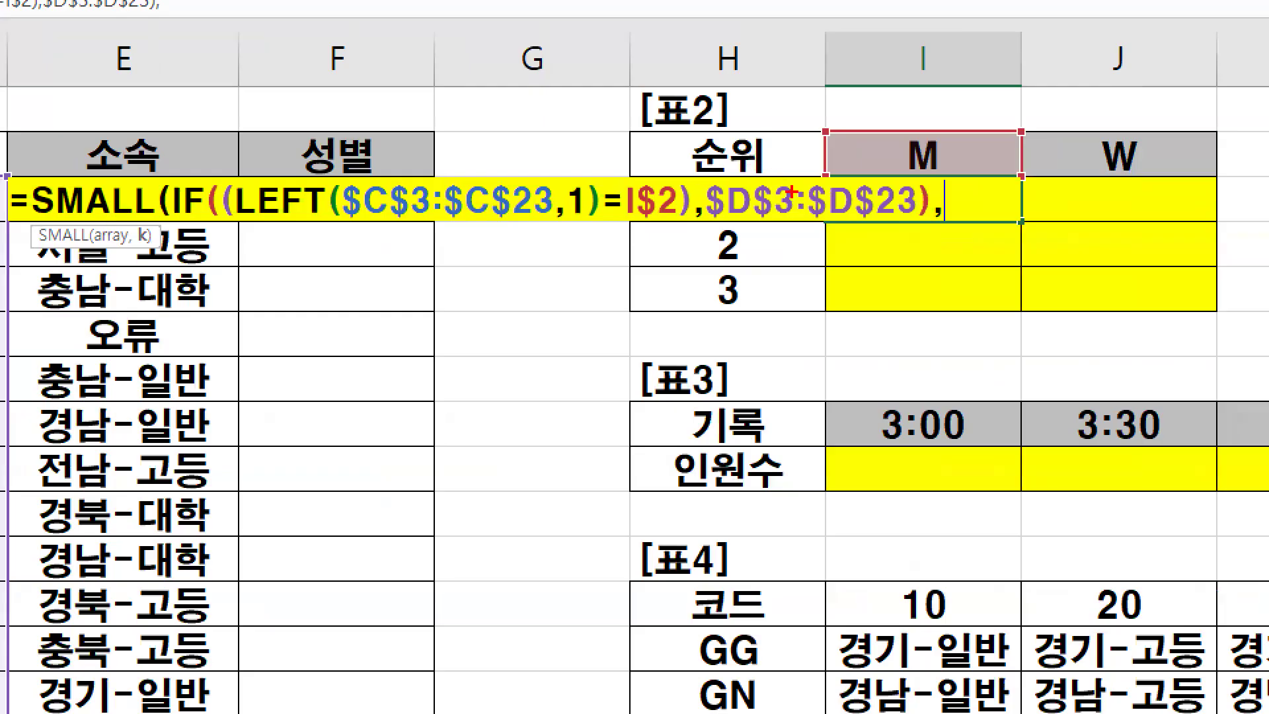
- Append a comma after the IF function, mark the 순위 column, and reference rank cell H3 as the K argument
{"action": "mouse_move", "coordinate": [791, 192]}
{"action": "left_mouse_down"}
{"action": "mouse_move", "coordinate": [742, 227]}
{"action": "mouse_move", "coordinate": [719, 180]}
{"action": "mouse_move", "coordinate": [790, 199]}
{"action": "left_mouse_up"}
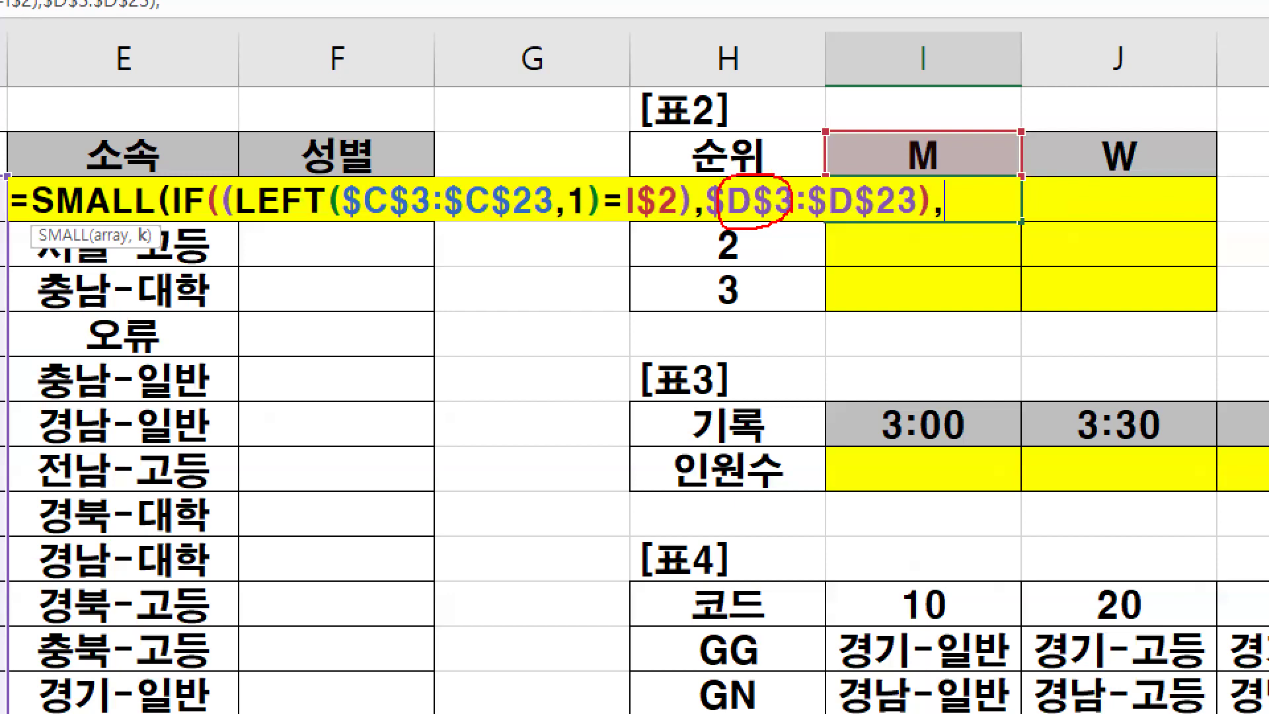
{"action": "left_click_drag", "start_coordinate": [744, 167], "coordinate": [783, 96]}
{"action": "mouse_move", "coordinate": [793, 140]}
{"action": "left_mouse_down"}
{"action": "mouse_move", "coordinate": [741, 166]}
{"action": "mouse_move", "coordinate": [772, 126]}
{"action": "left_mouse_up"}
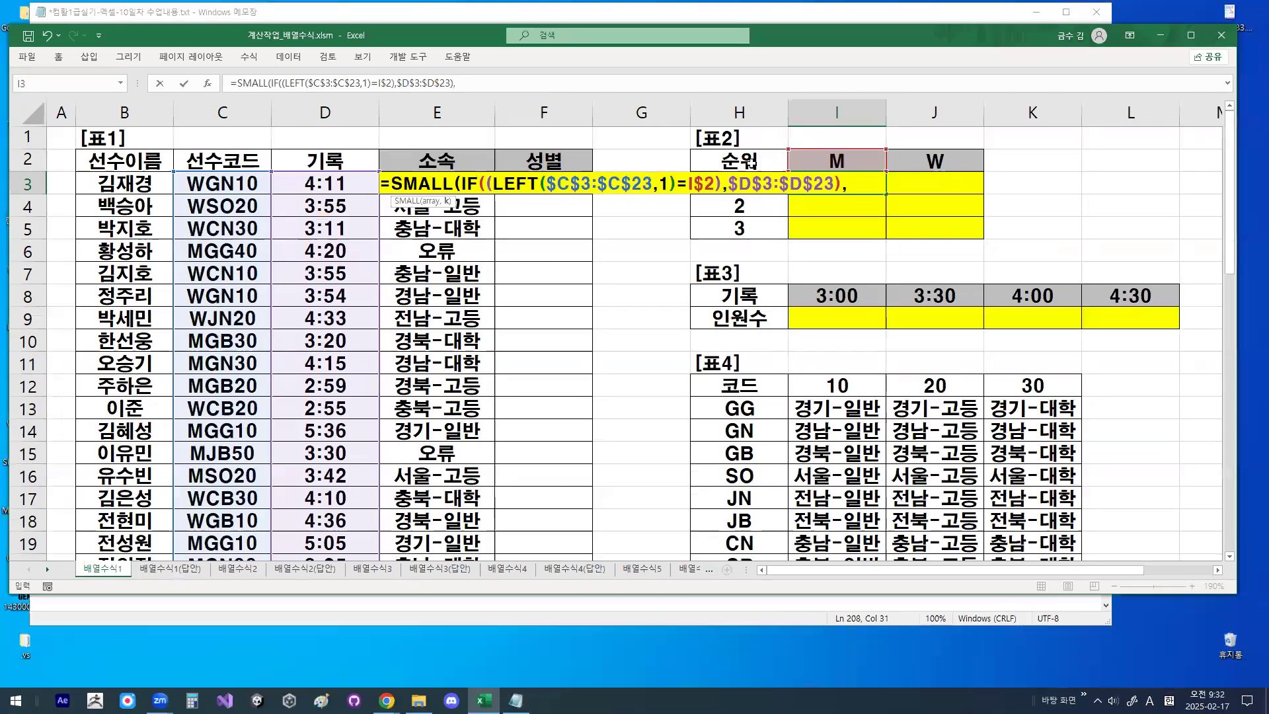
{"action": "left_click", "coordinate": [752, 160]}
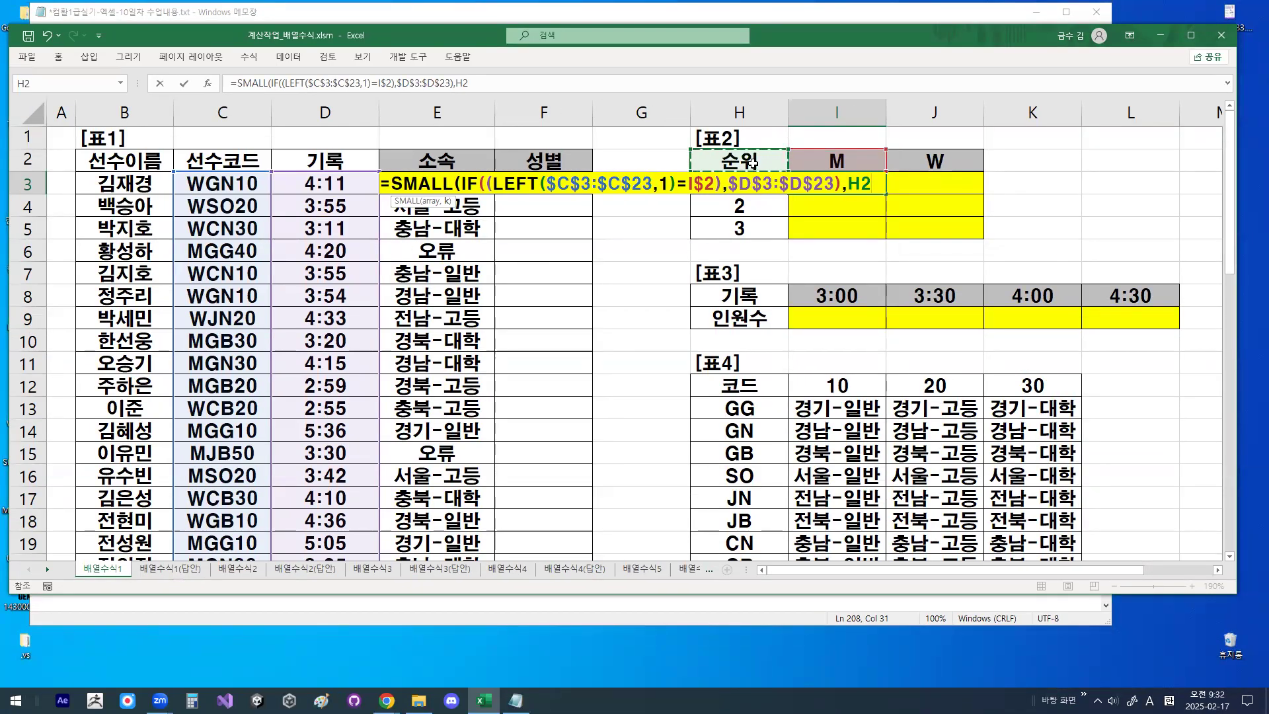
{"action": "key", "text": "Down"}
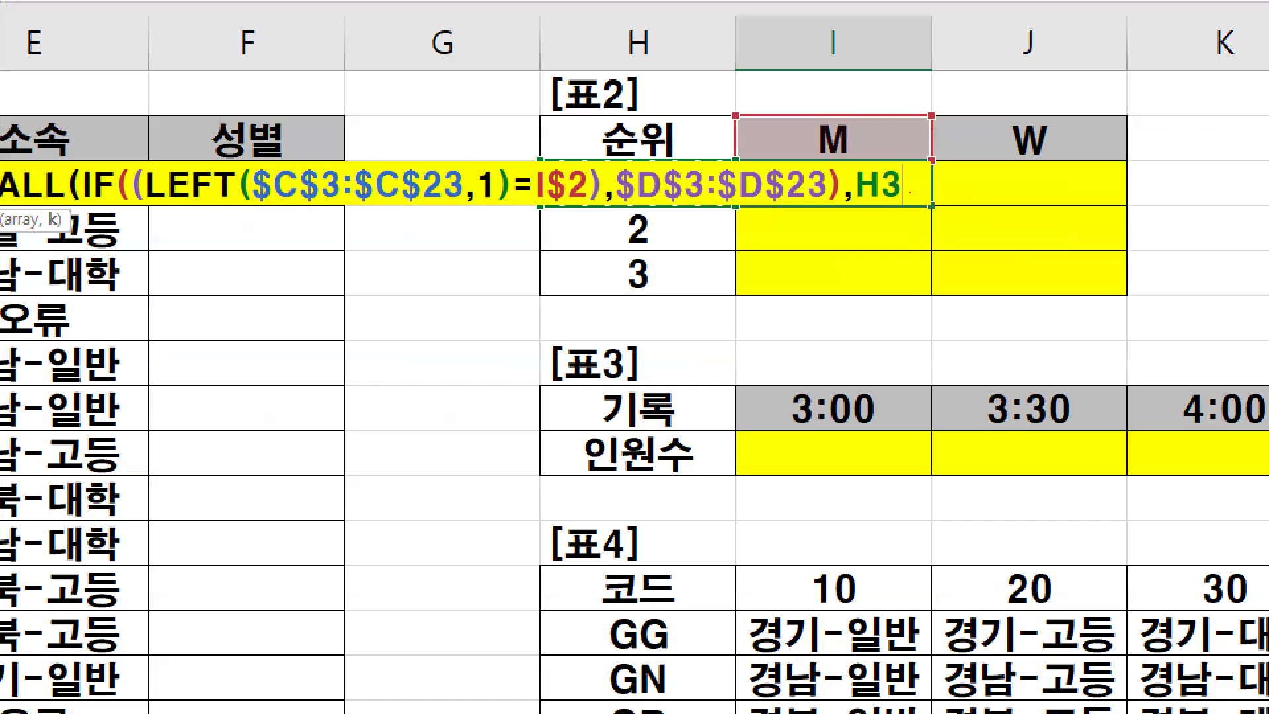
- Circle H3 and sketch arrows and an X explaining how the rank reference behaves when filled across and down, then clear the drawing
{"action": "mouse_move", "coordinate": [876, 190]}
{"action": "left_mouse_down"}
{"action": "mouse_move", "coordinate": [848, 172]}
{"action": "mouse_move", "coordinate": [877, 181]}
{"action": "left_mouse_up"}
{"action": "left_click_drag", "start_coordinate": [746, 210], "coordinate": [998, 209]}
{"action": "left_click_drag", "start_coordinate": [980, 197], "coordinate": [998, 209]}
{"action": "mouse_move", "coordinate": [719, 197]}
{"action": "left_mouse_down"}
{"action": "mouse_move", "coordinate": [708, 206]}
{"action": "mouse_move", "coordinate": [595, 169]}
{"action": "mouse_move", "coordinate": [700, 198]}
{"action": "left_mouse_up"}
{"action": "mouse_move", "coordinate": [686, 143]}
{"action": "left_mouse_down"}
{"action": "mouse_move", "coordinate": [800, 141]}
{"action": "mouse_move", "coordinate": [780, 149]}
{"action": "left_mouse_up"}
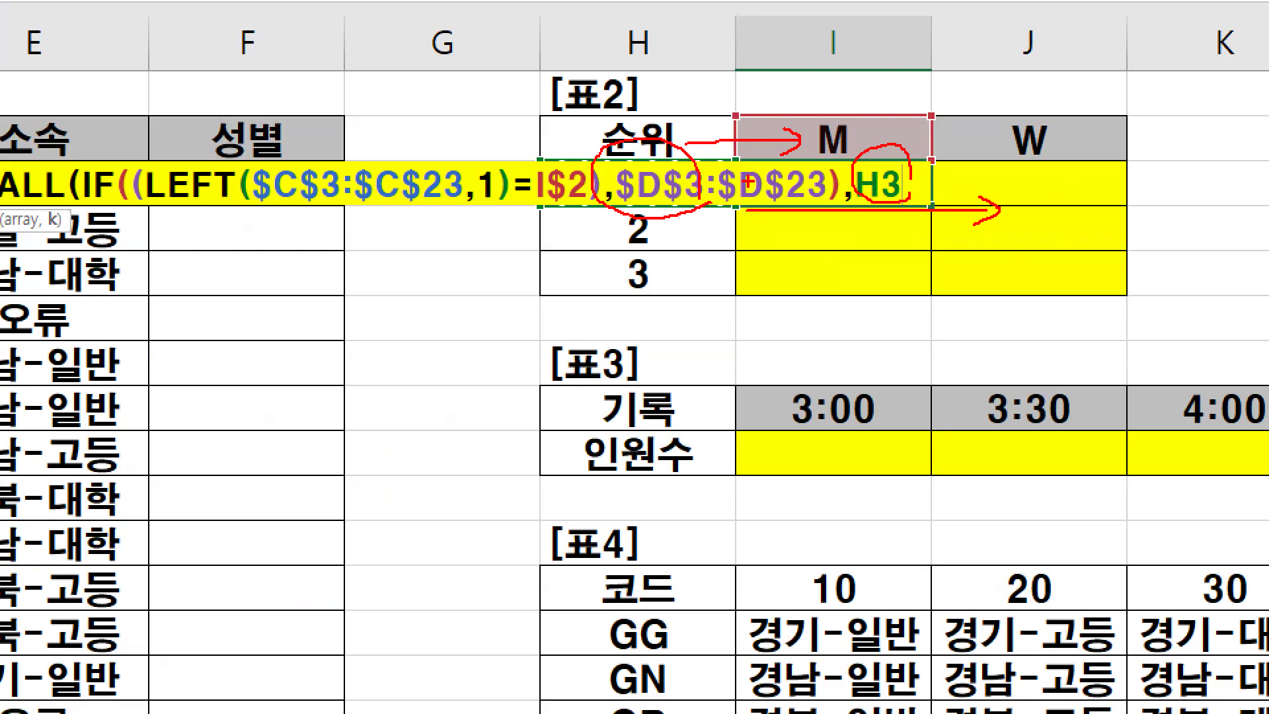
{"action": "mouse_move", "coordinate": [792, 230]}
{"action": "left_mouse_down"}
{"action": "mouse_move", "coordinate": [772, 257]}
{"action": "mouse_move", "coordinate": [789, 262]}
{"action": "left_mouse_up"}
{"action": "mouse_move", "coordinate": [575, 197]}
{"action": "left_mouse_down"}
{"action": "mouse_move", "coordinate": [569, 299]}
{"action": "mouse_move", "coordinate": [603, 249]}
{"action": "left_mouse_up"}
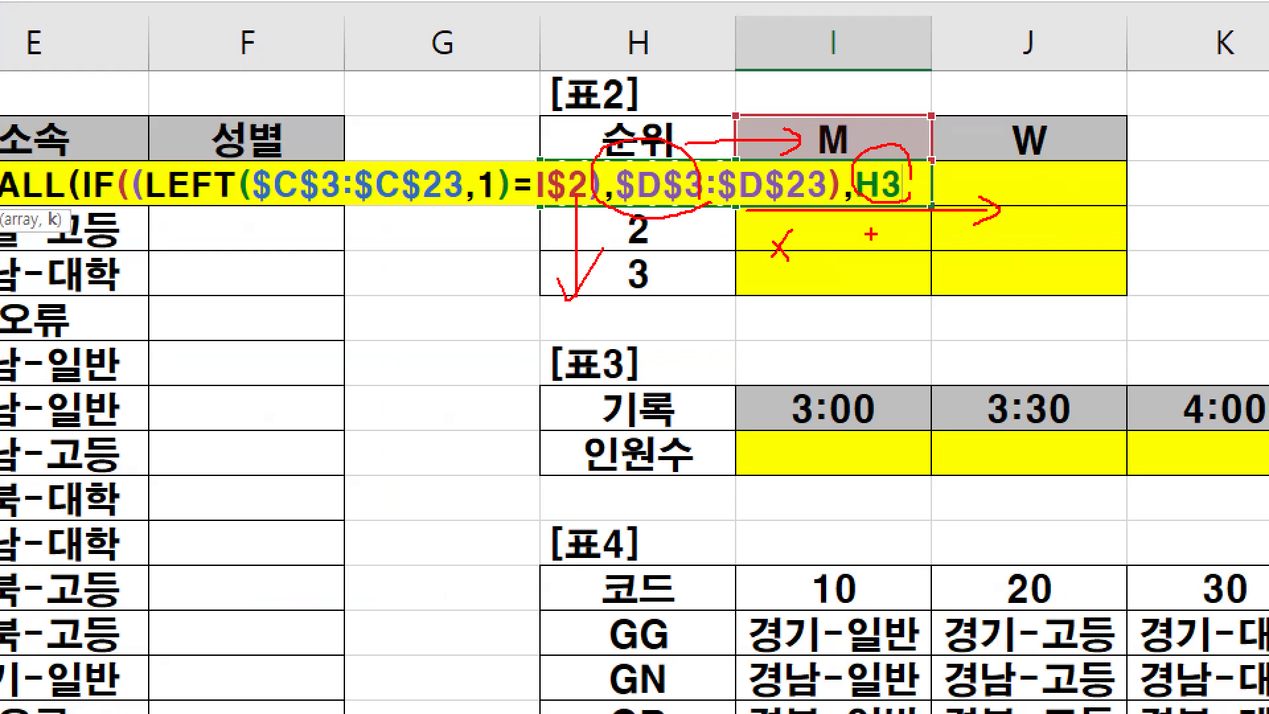
{"action": "left_click_drag", "start_coordinate": [916, 197], "coordinate": [914, 175]}
{"action": "key", "text": "Escape"}
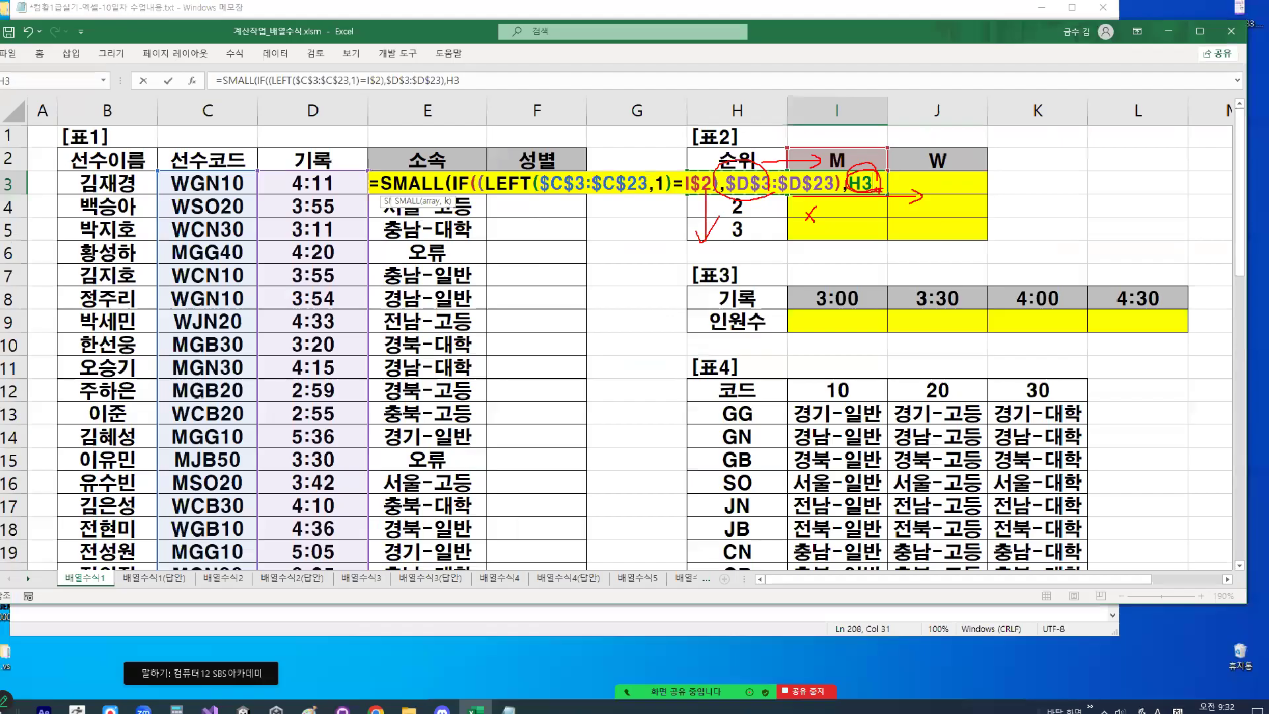
- Fix only the column of the rank reference as $H3, circle it, and clear the drawing
{"action": "key", "text": "F4"}
{"action": "key", "text": "F4"}
{"action": "key", "text": "F4"}
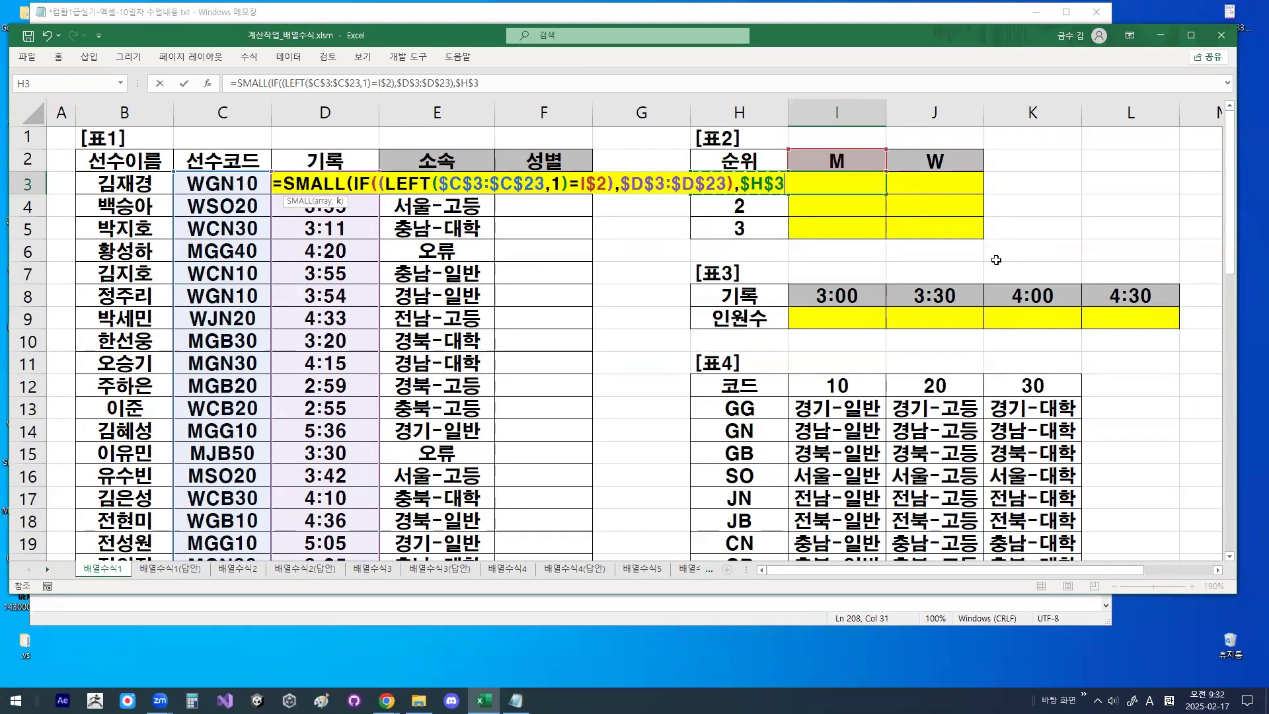
{"action": "key", "text": "ctrl+1"}
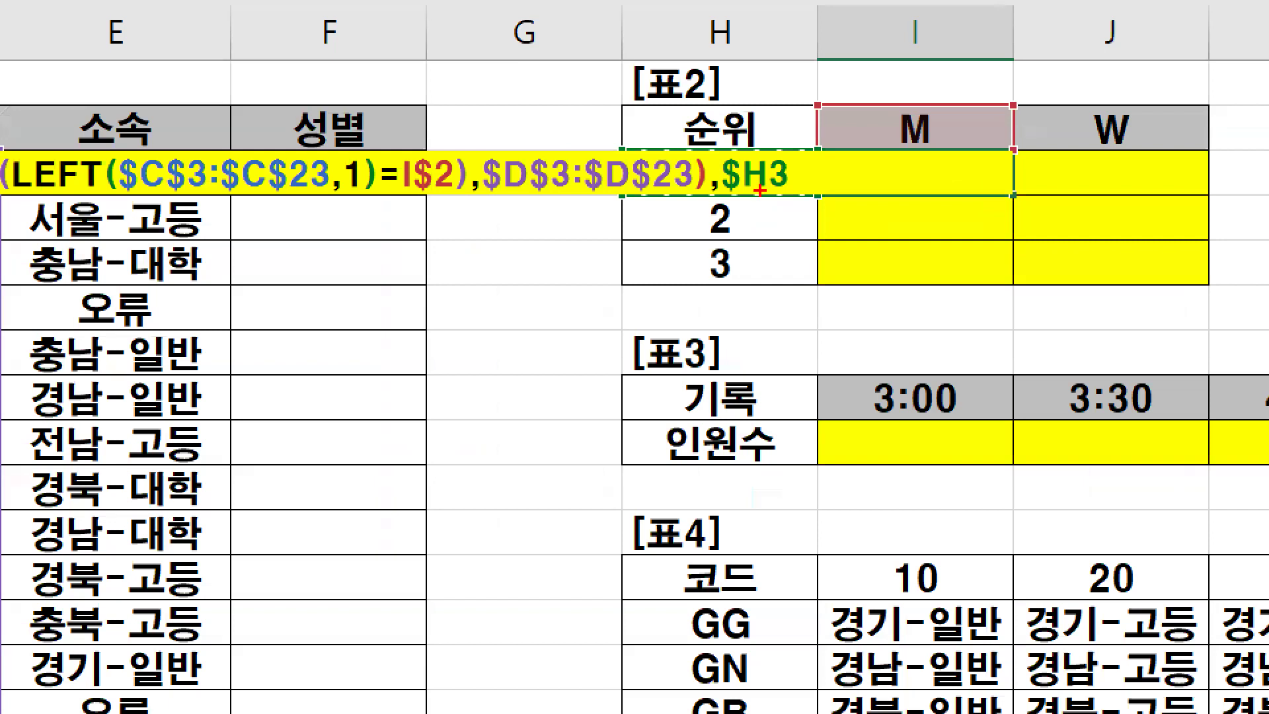
{"action": "mouse_move", "coordinate": [791, 180]}
{"action": "left_mouse_down"}
{"action": "mouse_move", "coordinate": [726, 165]}
{"action": "mouse_move", "coordinate": [803, 170]}
{"action": "left_mouse_up"}
{"action": "key", "text": "Escape"}
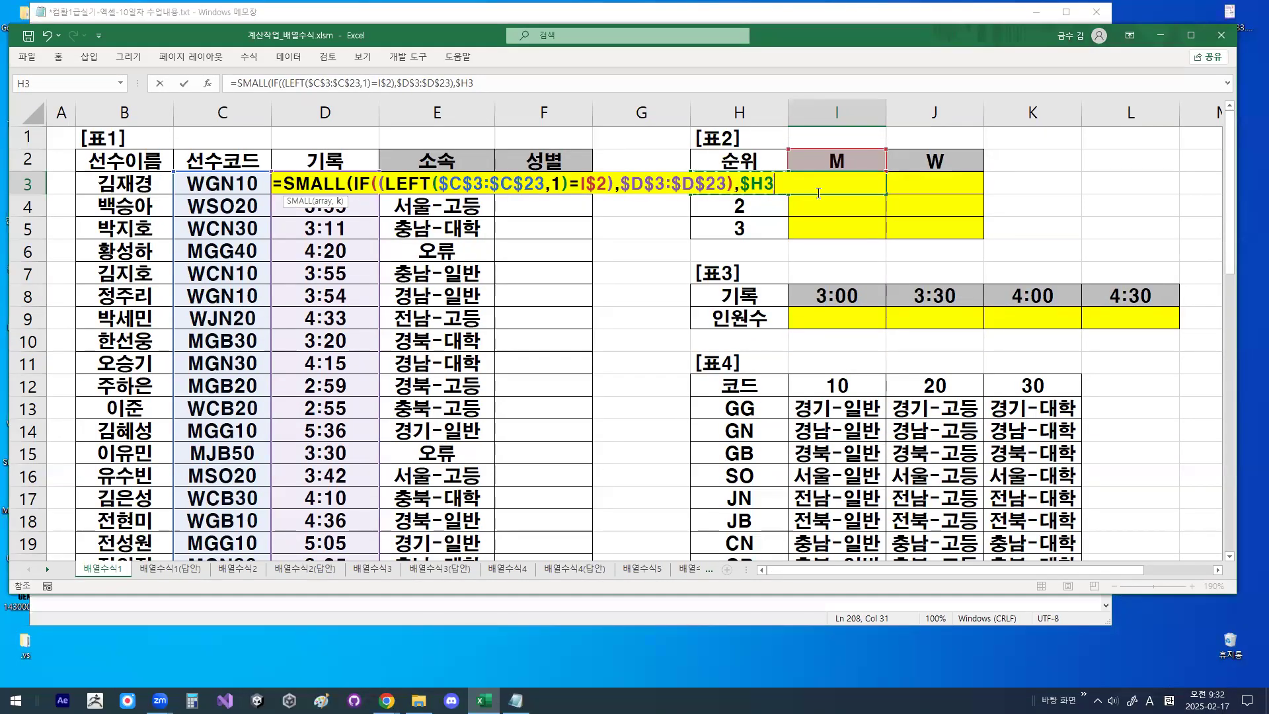
- Close SMALL with a parenthesis, mark it briefly, and enter the formula in I3 as an array formula
{"action": "type", "text": ")"}
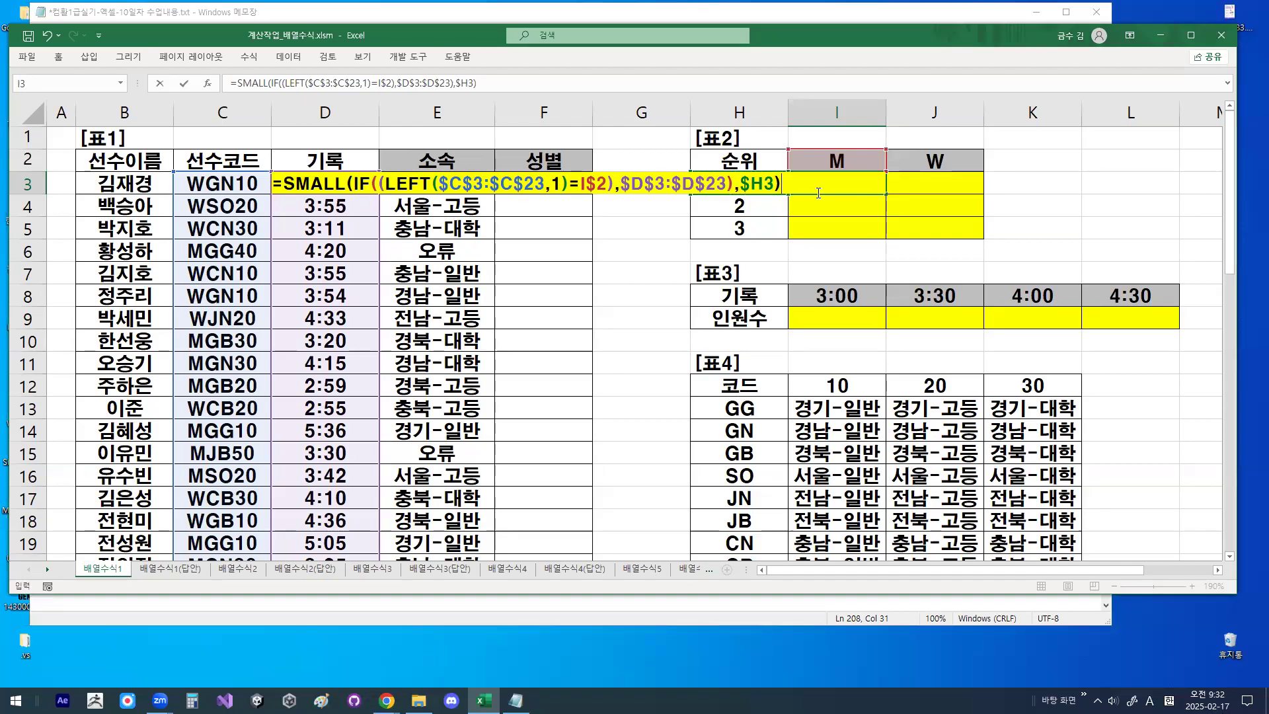
{"action": "key", "text": "ctrl+1"}
{"action": "left_click", "coordinate": [778, 177]}
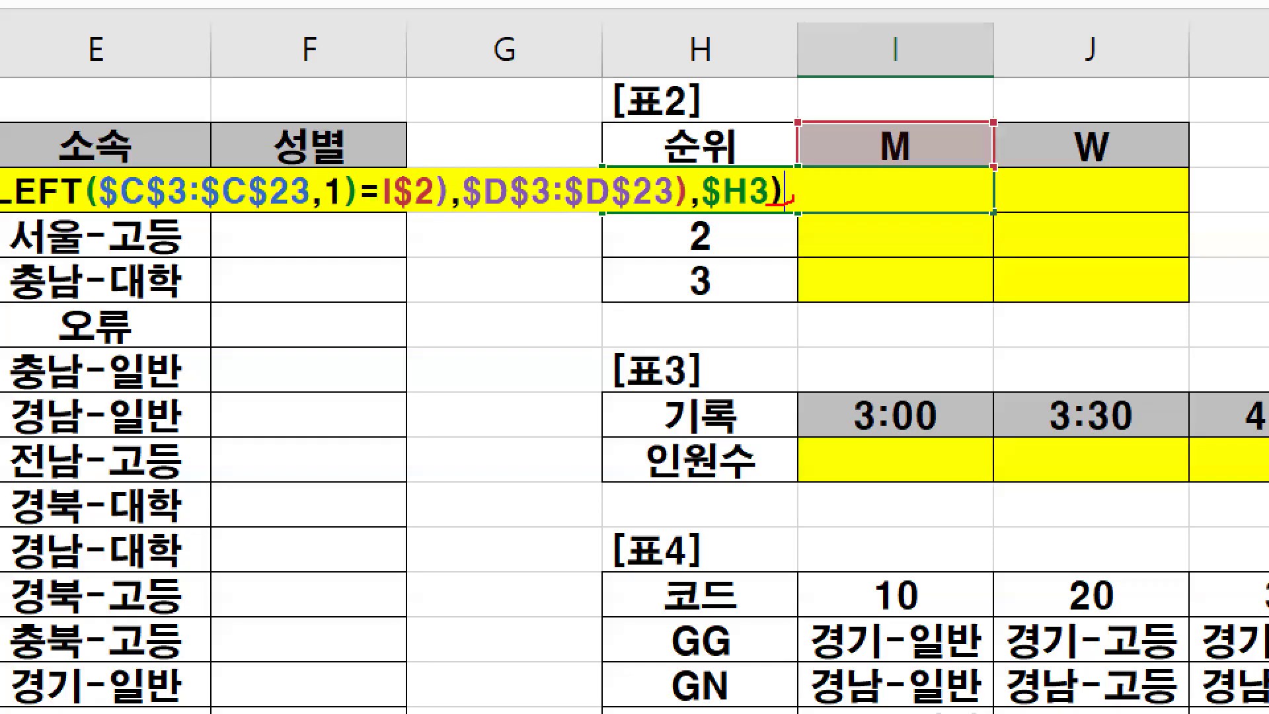
{"action": "left_click_drag", "start_coordinate": [780, 164], "coordinate": [801, 211]}
{"action": "key", "text": "Escape"}
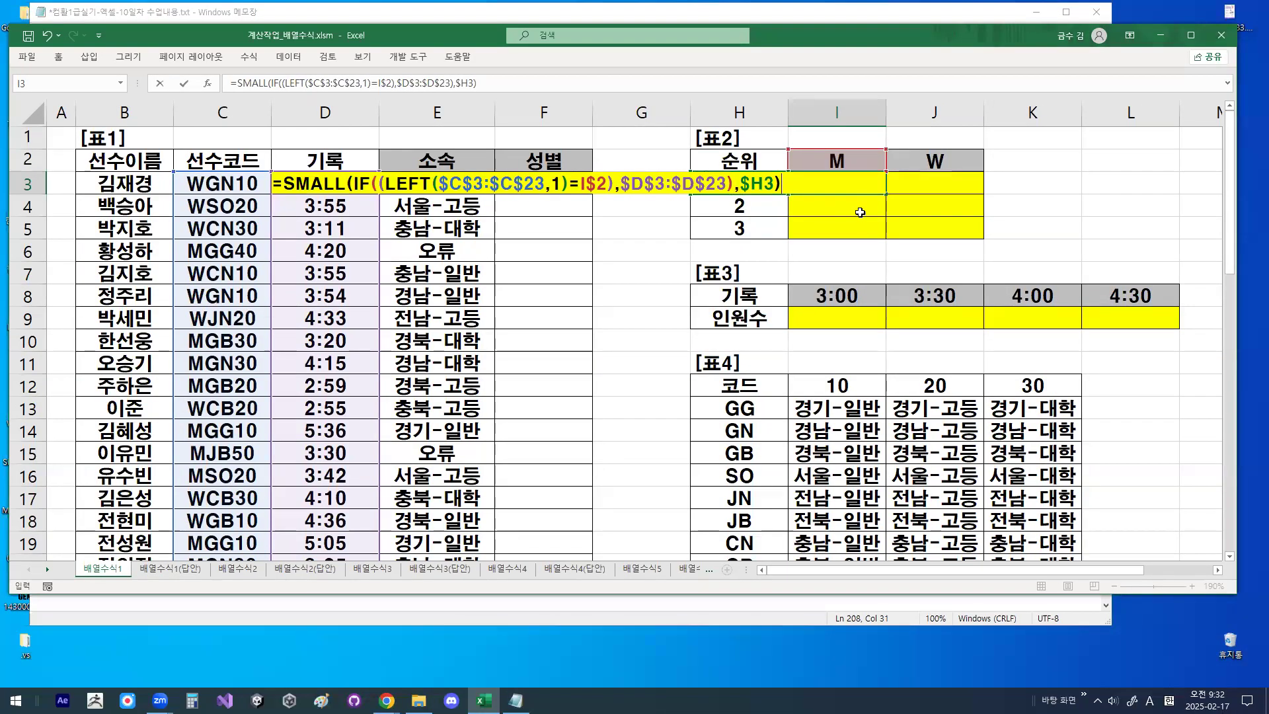
{"action": "key", "text": "ctrl+shift+Return"}
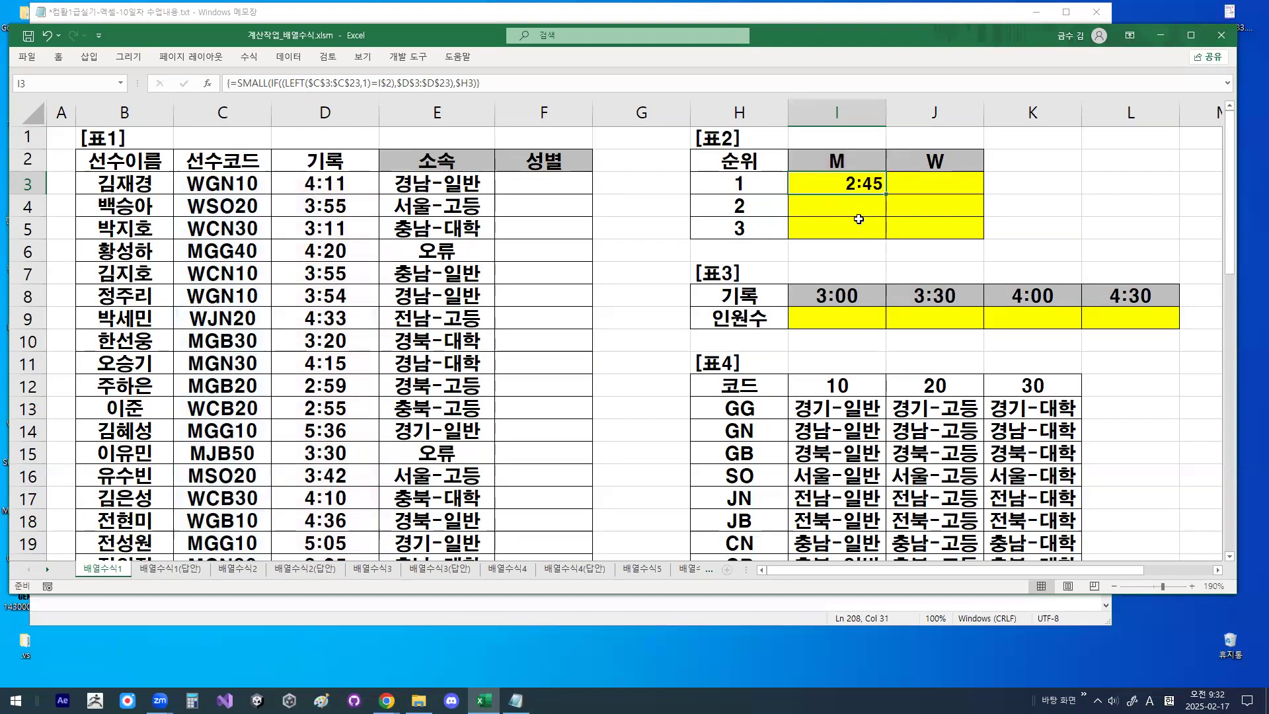
- Fill the I3 array formula across 표2 to I3:J5, illustrate the fill directions with arrows, and reselect I3
{"action": "key", "text": "ctrl+1"}
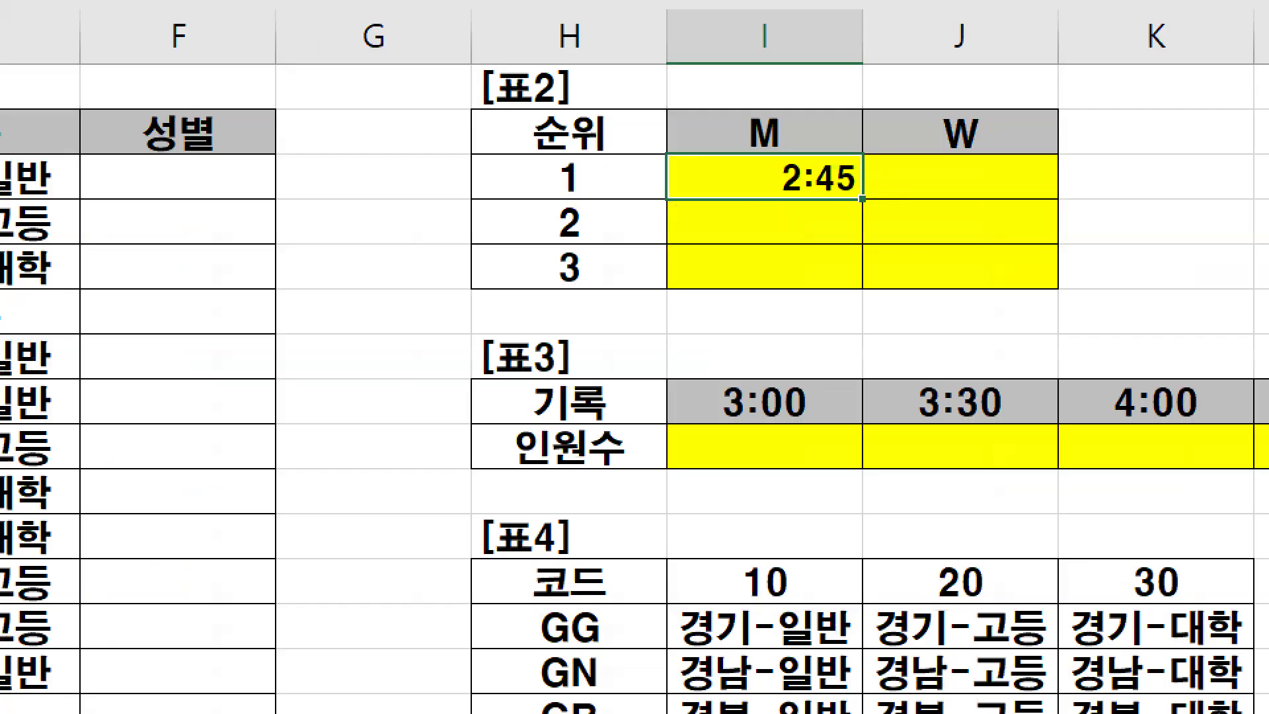
{"action": "key", "text": "Escape"}
{"action": "left_click_drag", "start_coordinate": [905, 193], "coordinate": [977, 245]}
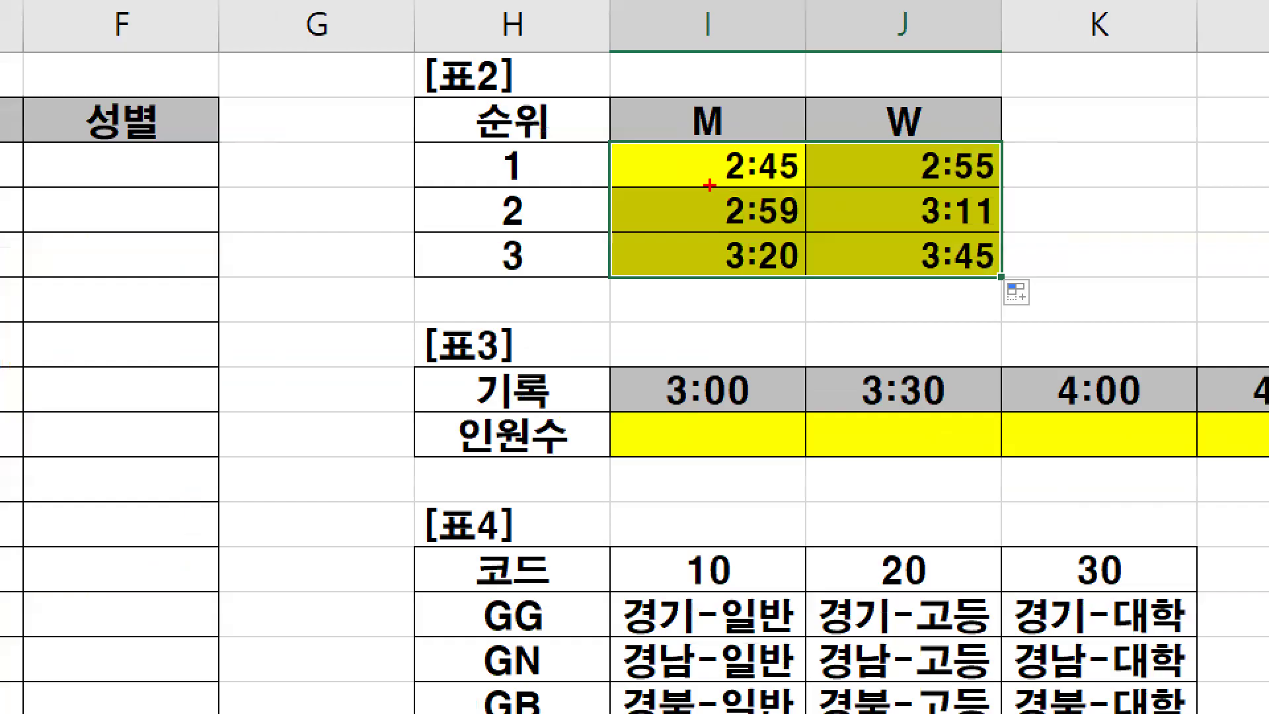
{"action": "mouse_move", "coordinate": [710, 185]}
{"action": "left_mouse_down"}
{"action": "mouse_move", "coordinate": [965, 185]}
{"action": "mouse_move", "coordinate": [1010, 275]}
{"action": "mouse_move", "coordinate": [1046, 211]}
{"action": "left_mouse_up"}
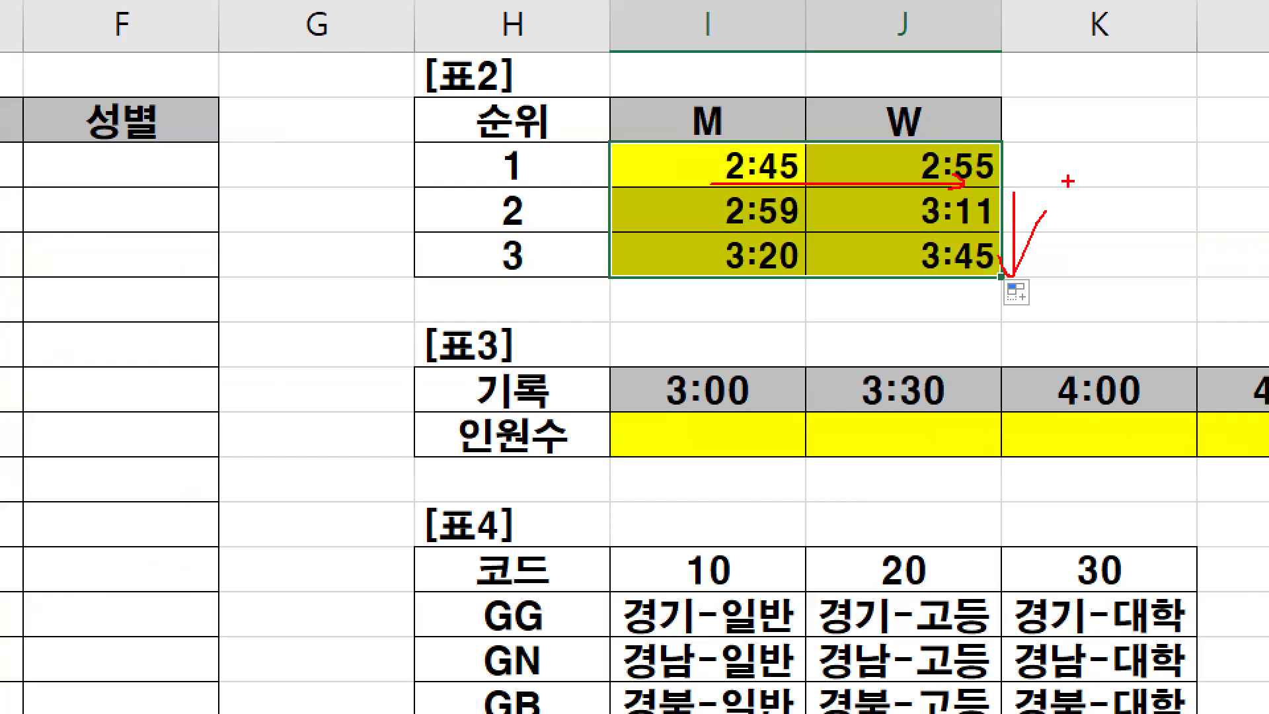
{"action": "key", "text": "Escape"}
{"action": "left_click", "coordinate": [704, 157]}
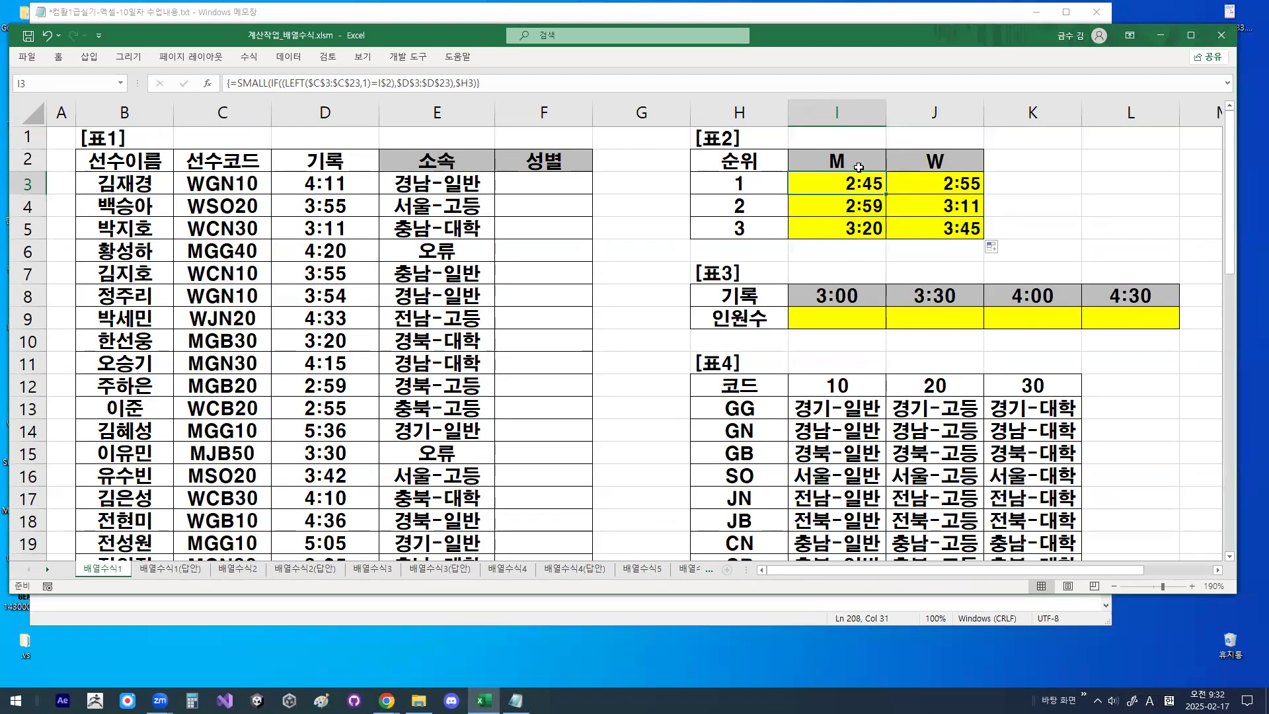
- Switch to the Notepad class notes, add a dashed divider below the 종결은 line, and place =SMALL(IF((LEFT($C$3:$C$23,1)=I$2),$D$3:$D$23),$H3) under it
{"action": "left_click", "coordinate": [516, 701]}
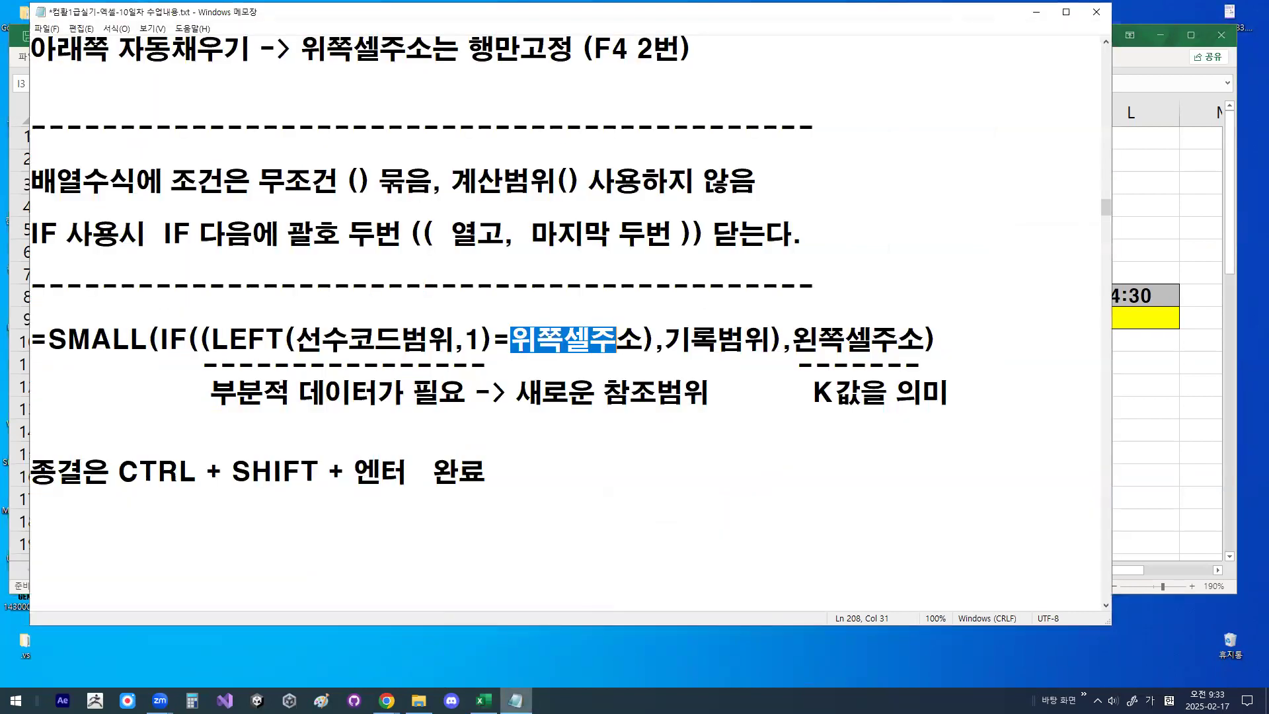
{"action": "scroll", "coordinate": [500, 462], "scroll_direction": "down", "scroll_amount": 1}
{"action": "left_click", "coordinate": [372, 461]}
{"action": "type", "text": "--------------------------------"}
{"action": "key", "text": "Return"}
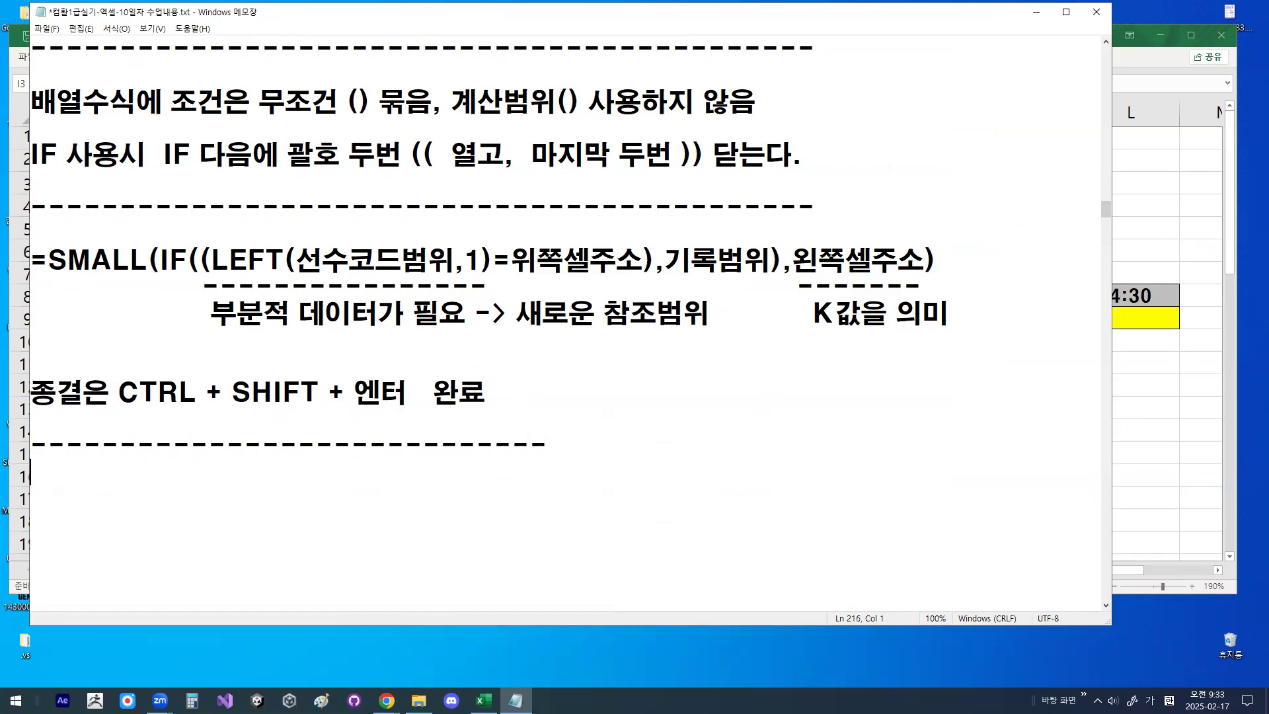
{"action": "type", "text": "=SMALL(IF((LEFT($C$3:$C$23,1)=I$2),$D$3:$D$23) ,$H3) -----------------------------------"}
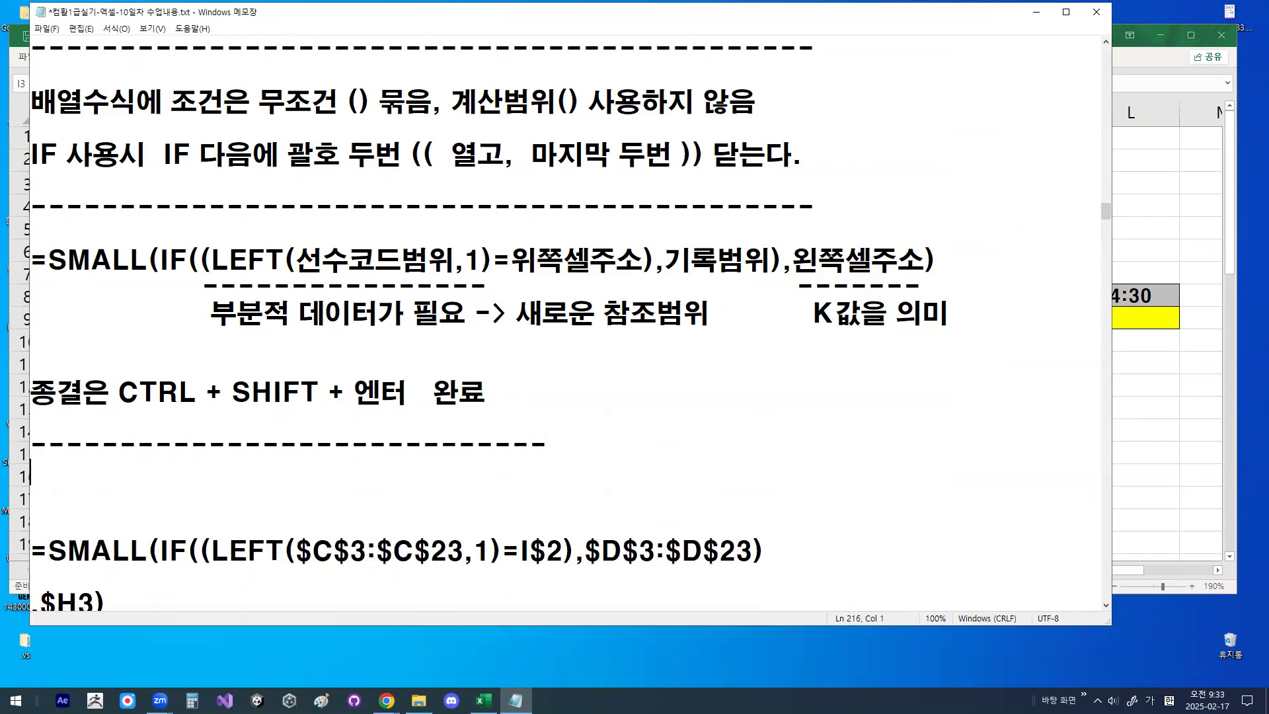
{"action": "key", "text": "Delete"}
{"action": "key", "text": "Down"}
{"action": "key", "text": "Home"}
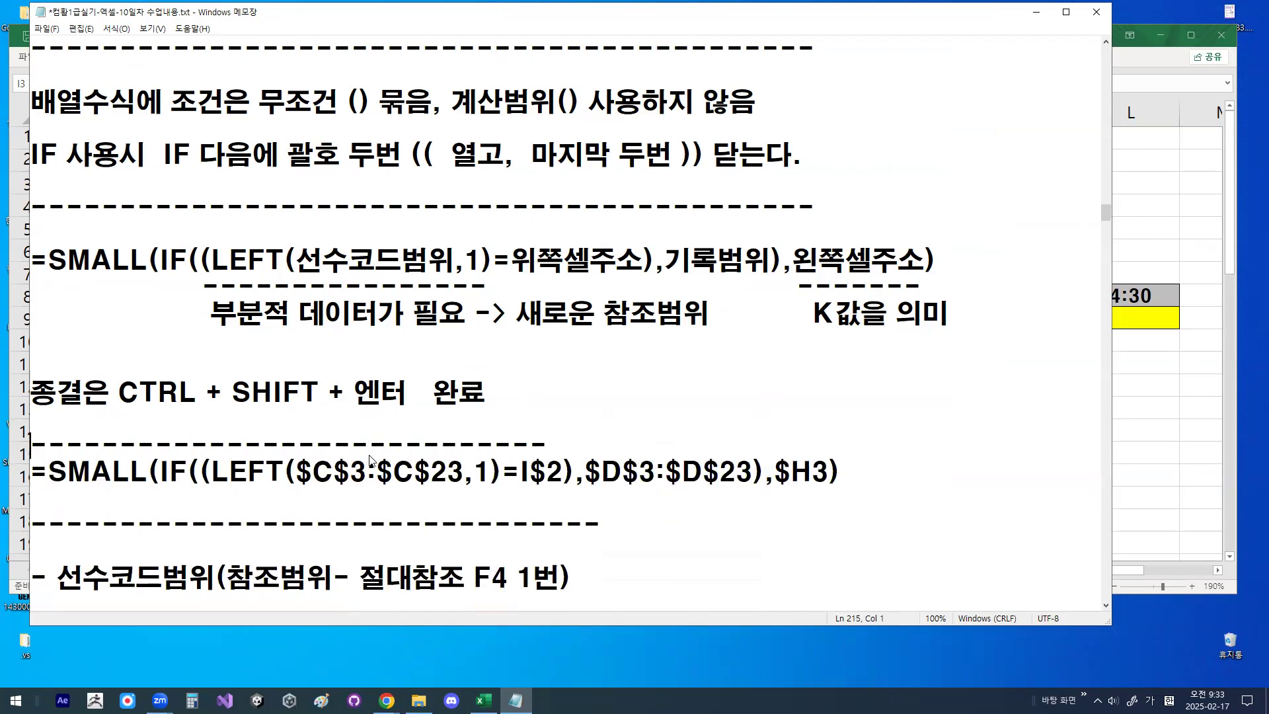
- Review the reference-fixing notes, underline the formula's LEFT condition, $D$3:$D$23 range and $H3 argument, and clear the underlines
{"action": "key", "text": "Down"}
{"action": "key", "text": "Down"}
{"action": "key", "text": "Down"}
{"action": "key", "text": "Down"}
{"action": "key", "text": "Down"}
{"action": "key", "text": "Down"}
{"action": "key", "text": "Down"}
{"action": "key", "text": "Down"}
{"action": "key", "text": "Down"}
{"action": "key", "text": "Down"}
{"action": "key", "text": "Down"}
{"action": "key", "text": "Down"}
{"action": "key", "text": "Down"}
{"action": "key", "text": "Down"}
{"action": "key", "text": "Down"}
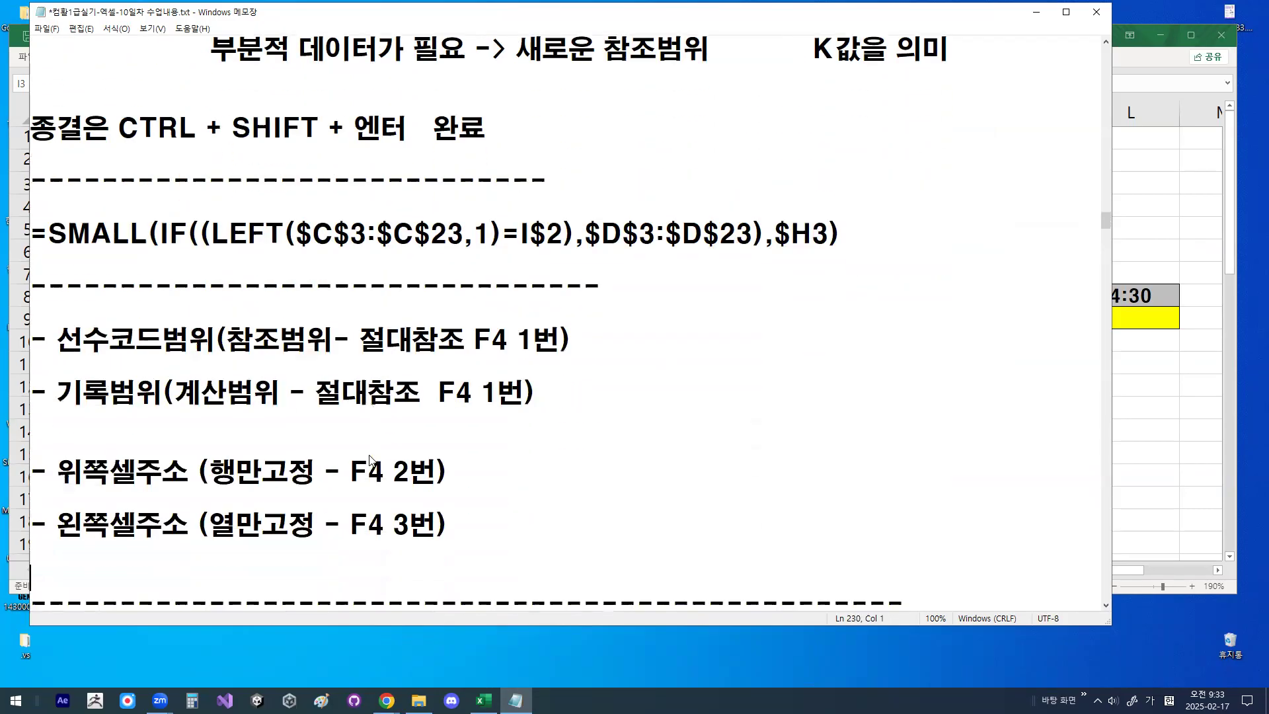
{"action": "key", "text": "Down"}
{"action": "key", "text": "Down"}
{"action": "key", "text": "Down"}
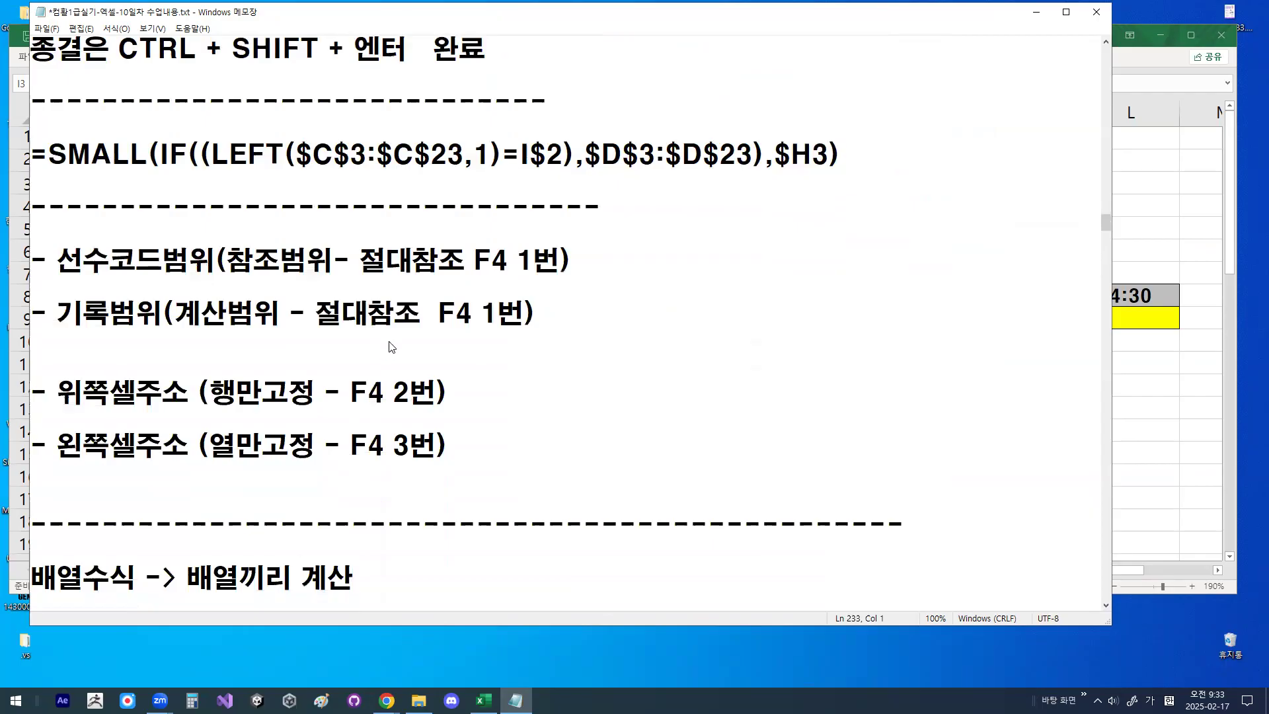
{"action": "left_click_drag", "start_coordinate": [211, 176], "coordinate": [836, 170]}
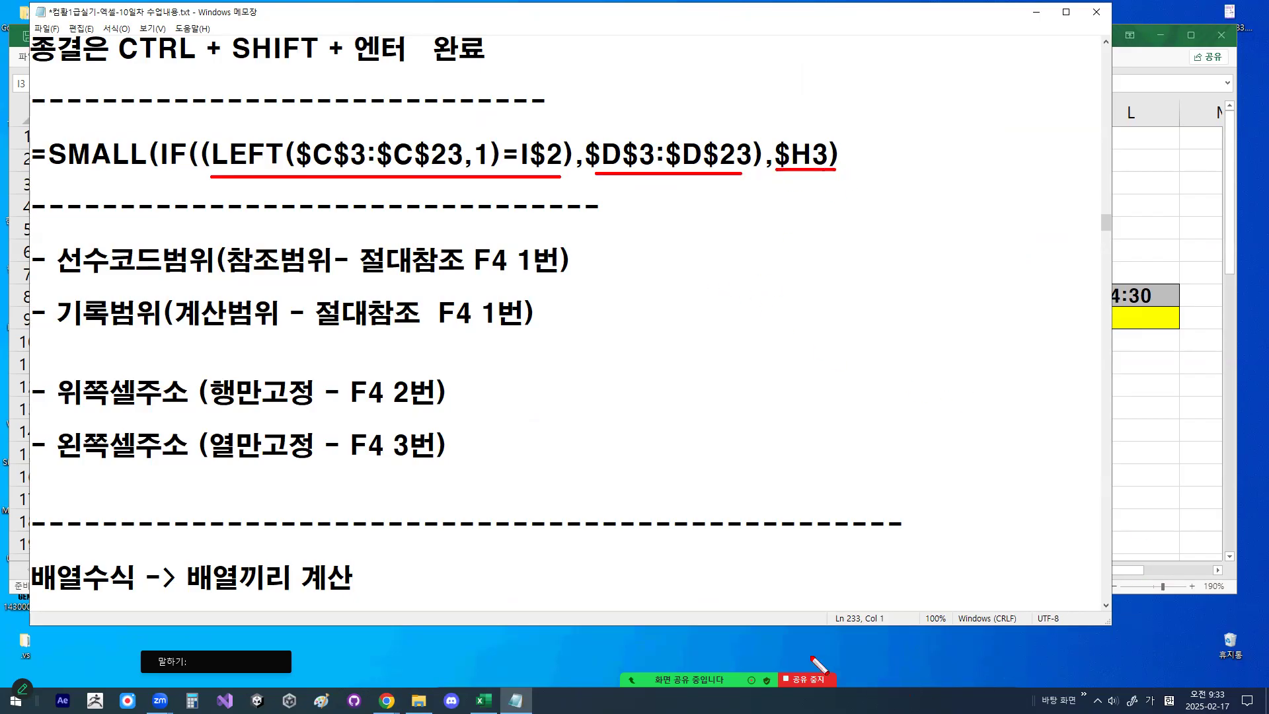
{"action": "left_click", "coordinate": [787, 198]}
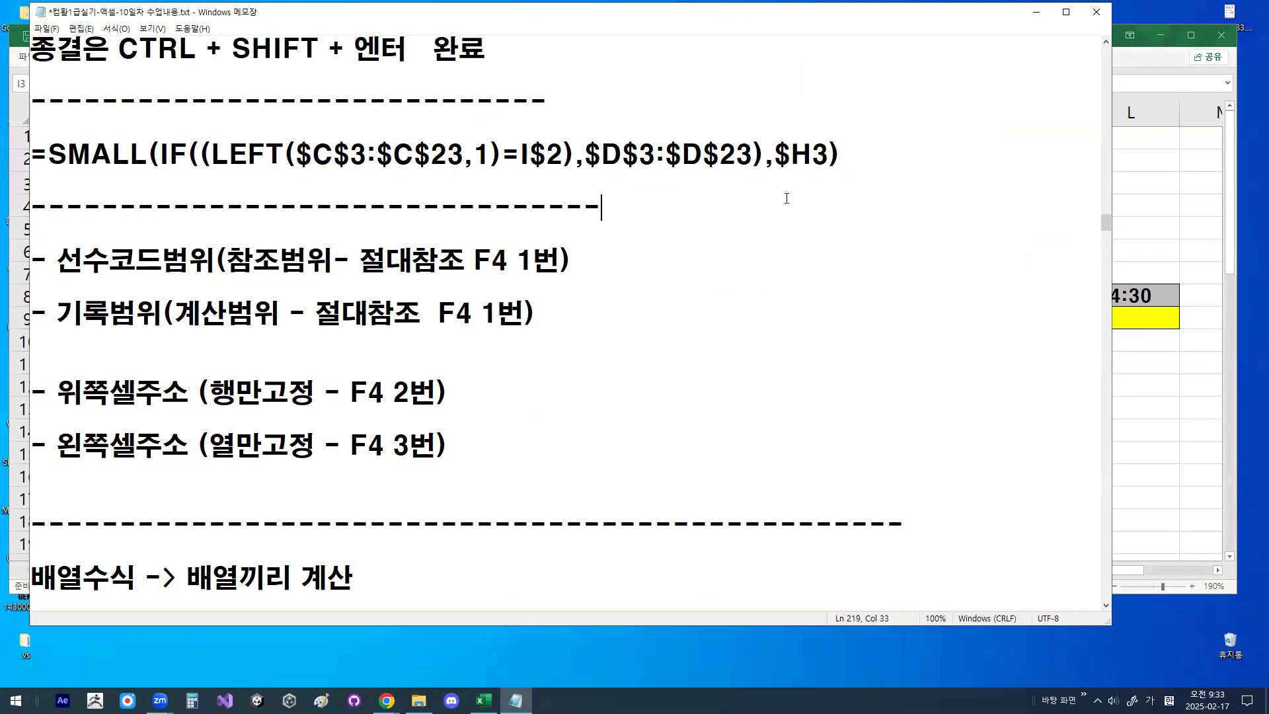
{"action": "left_click", "coordinate": [978, 666]}
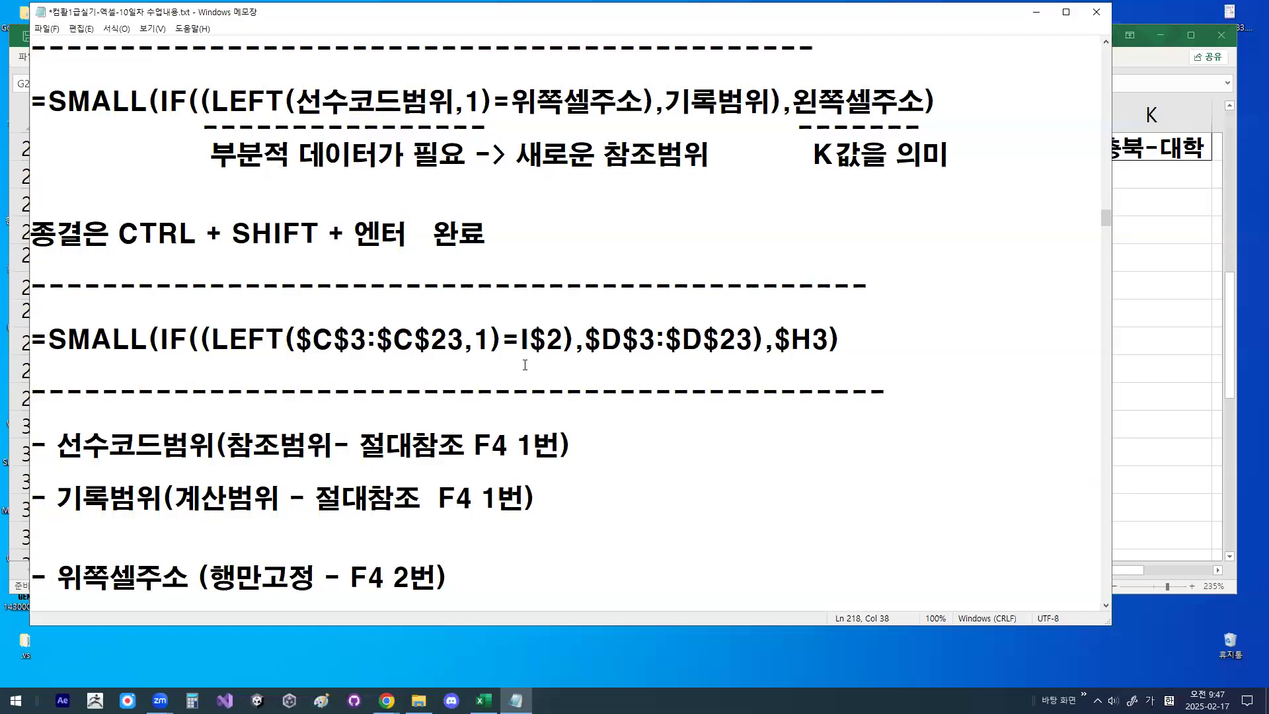
- Minimize the notes, return to the 배열수식1 sheet in Excel, and select and circle the 인원수 cell I9 in 표3
{"action": "left_click", "coordinate": [1036, 12]}
{"action": "left_click", "coordinate": [783, 297]}
{"action": "scroll", "coordinate": [783, 297], "scroll_direction": "up", "scroll_amount": 4}
{"action": "scroll", "coordinate": [783, 296], "scroll_direction": "up", "scroll_amount": 3}
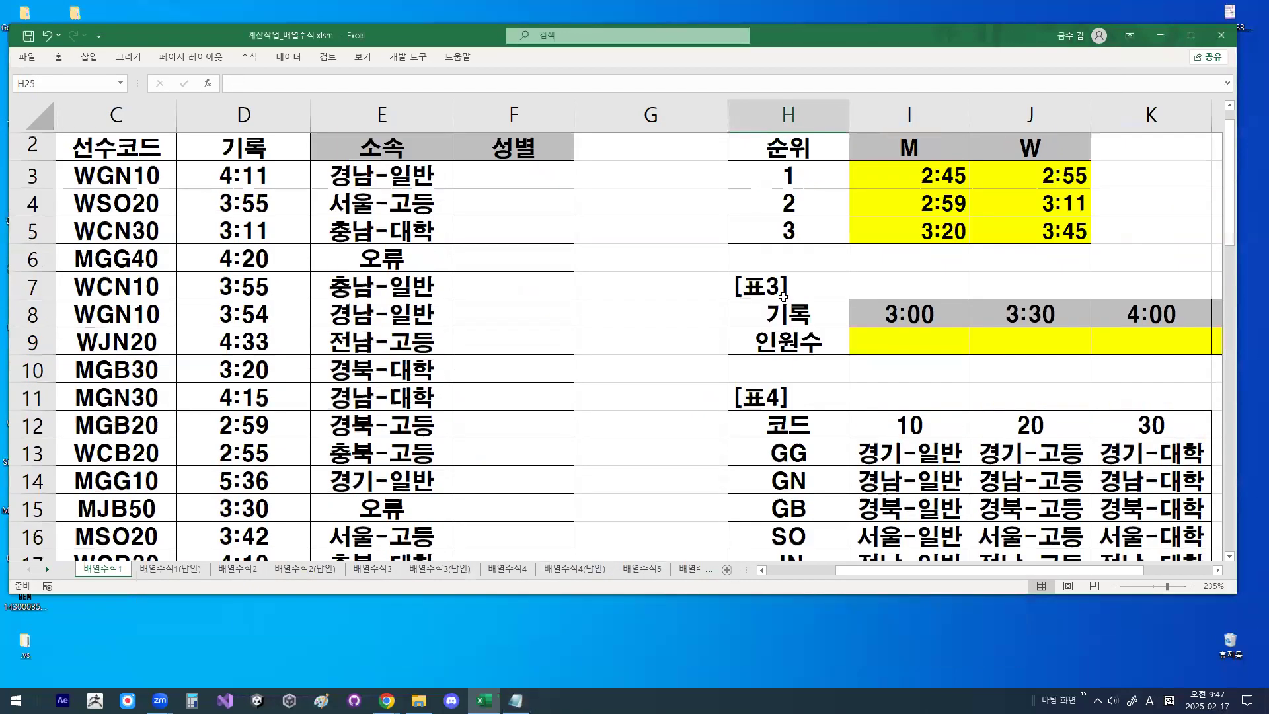
{"action": "left_click", "coordinate": [881, 375]}
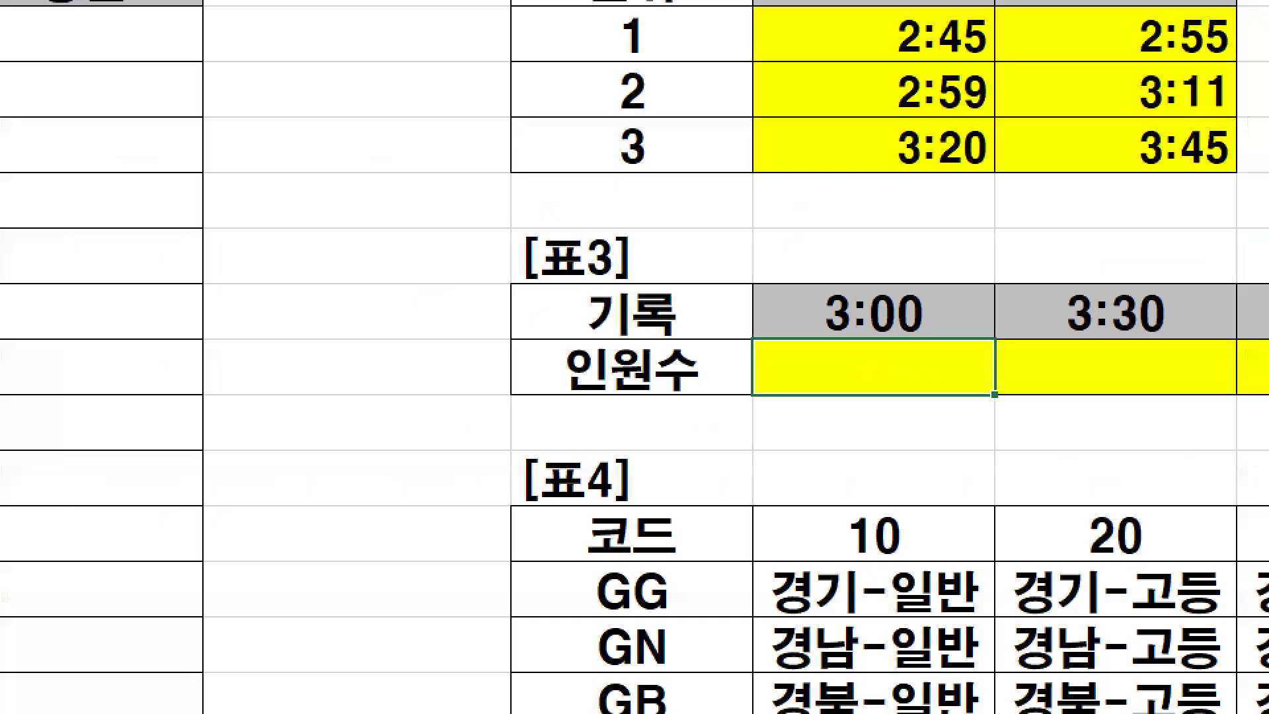
{"action": "mouse_move", "coordinate": [949, 367]}
{"action": "left_mouse_down"}
{"action": "mouse_move", "coordinate": [891, 370]}
{"action": "mouse_move", "coordinate": [947, 371]}
{"action": "left_mouse_up"}
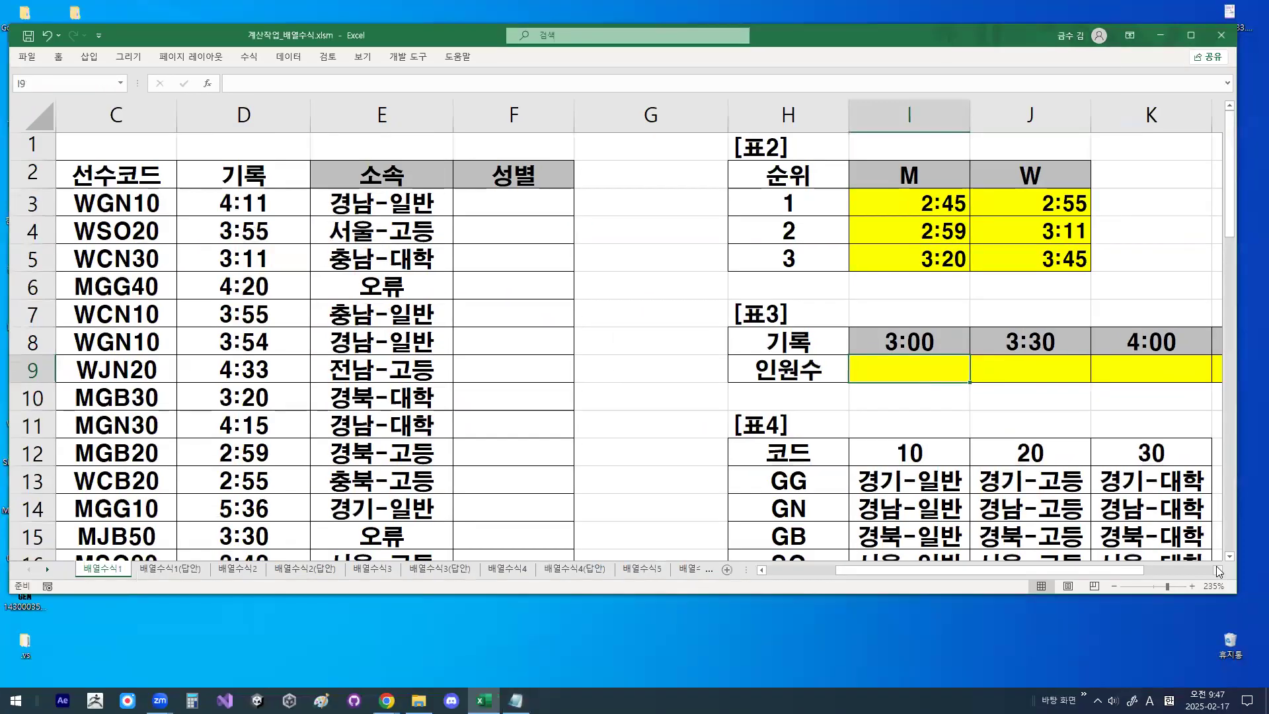
- Circle the 3:00 header in 표3 and the 인원수 cell beneath it, then clear the drawing
{"action": "left_click", "coordinate": [1219, 572]}
{"action": "left_click", "coordinate": [1219, 572]}
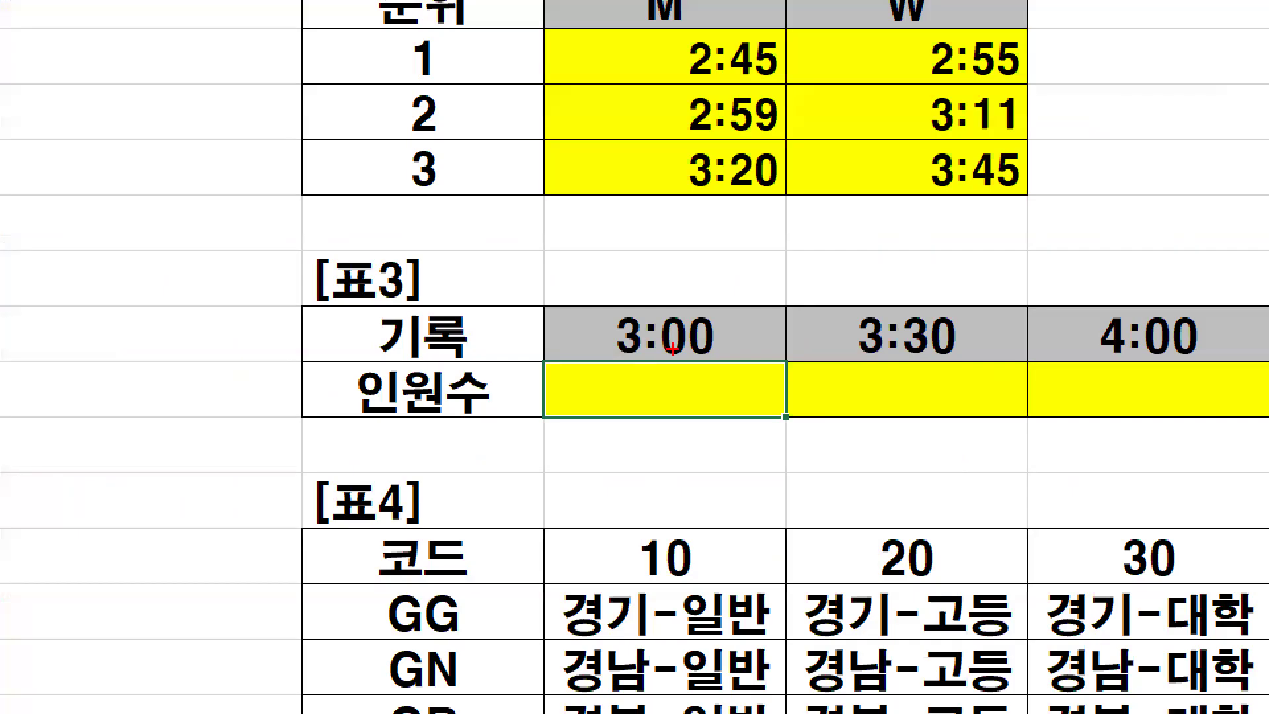
{"action": "mouse_move", "coordinate": [735, 352]}
{"action": "left_mouse_down"}
{"action": "mouse_move", "coordinate": [712, 363]}
{"action": "mouse_move", "coordinate": [614, 360]}
{"action": "left_mouse_up"}
{"action": "mouse_move", "coordinate": [615, 304]}
{"action": "left_mouse_down"}
{"action": "mouse_move", "coordinate": [724, 301]}
{"action": "mouse_move", "coordinate": [735, 345]}
{"action": "left_mouse_up"}
{"action": "mouse_move", "coordinate": [702, 433]}
{"action": "left_mouse_down"}
{"action": "mouse_move", "coordinate": [659, 436]}
{"action": "mouse_move", "coordinate": [671, 381]}
{"action": "left_mouse_up"}
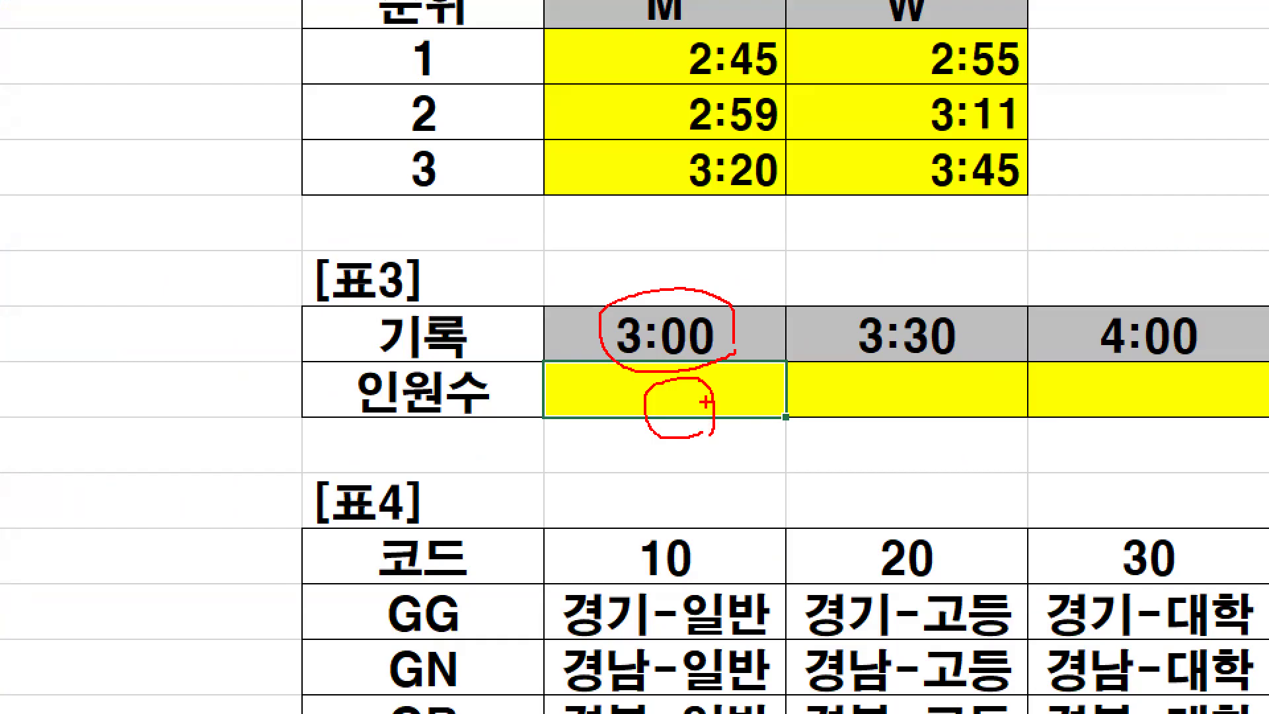
{"action": "key", "text": "Escape"}
- Circle the 3:00 header, write <= above it to explain the record condition, and clear the drawing
{"action": "key", "text": "ctrl+1"}
{"action": "left_click", "coordinate": [677, 333]}
{"action": "mouse_move", "coordinate": [707, 343]}
{"action": "left_mouse_down"}
{"action": "mouse_move", "coordinate": [698, 311]}
{"action": "mouse_move", "coordinate": [724, 347]}
{"action": "left_mouse_up"}
{"action": "left_click_drag", "start_coordinate": [638, 242], "coordinate": [676, 242]}
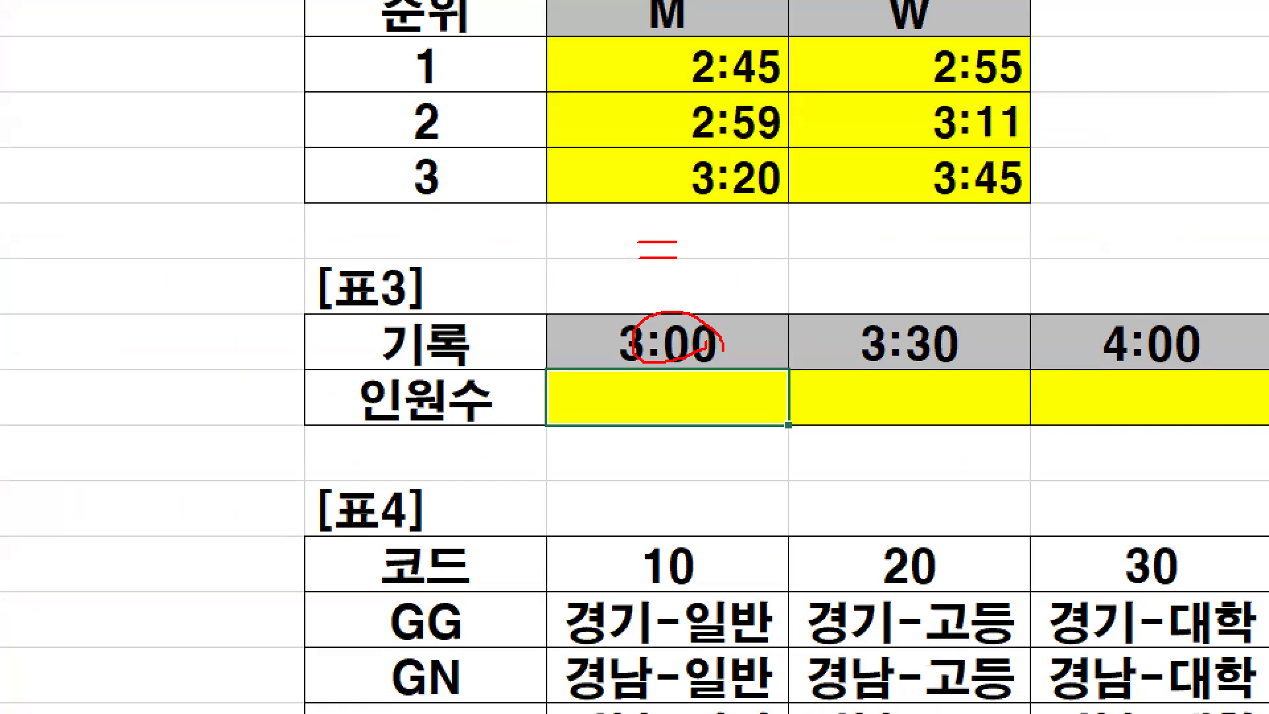
{"action": "mouse_move", "coordinate": [621, 203]}
{"action": "left_mouse_down"}
{"action": "mouse_move", "coordinate": [566, 261]}
{"action": "mouse_move", "coordinate": [622, 296]}
{"action": "left_mouse_up"}
{"action": "left_click_drag", "start_coordinate": [709, 343], "coordinate": [650, 379]}
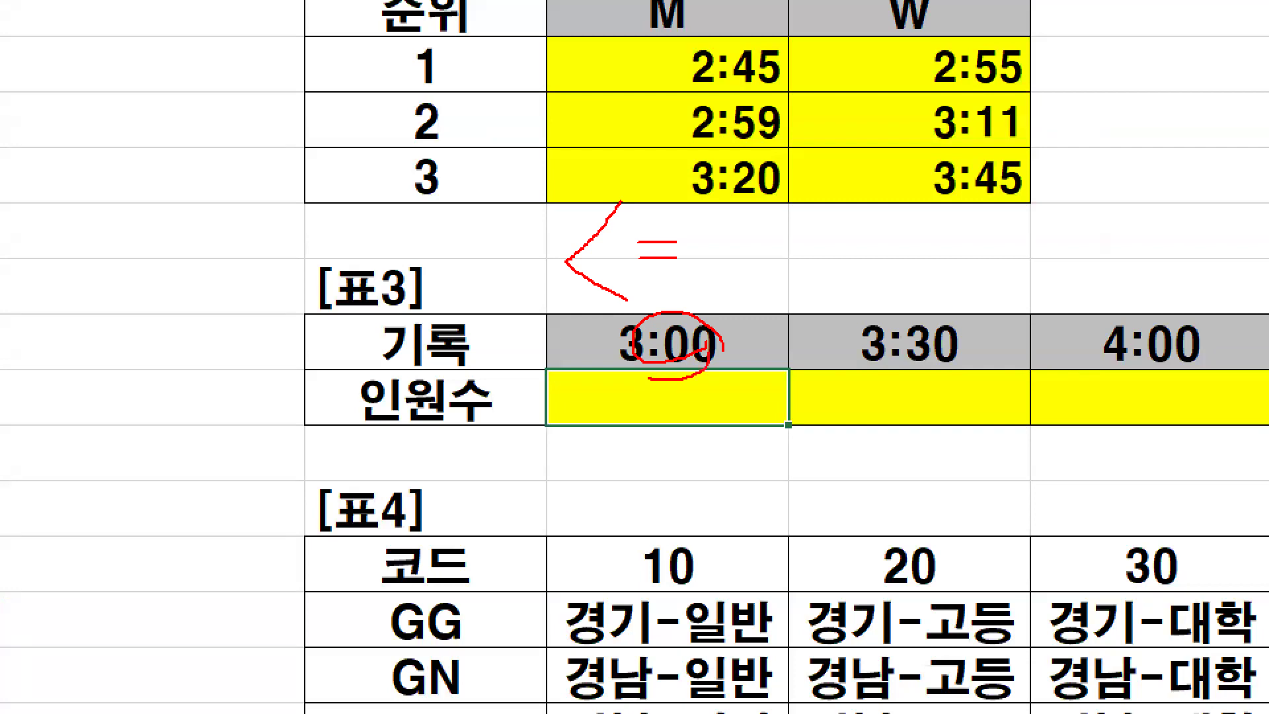
{"action": "left_click_drag", "start_coordinate": [628, 197], "coordinate": [627, 299]}
{"action": "key", "text": "Escape"}
- Circle the 3:00 header in 표3 again and circle the <= sign written above it
{"action": "key", "text": "ctrl+1"}
{"action": "left_click", "coordinate": [659, 345]}
{"action": "mouse_move", "coordinate": [600, 339]}
{"action": "left_mouse_down"}
{"action": "mouse_move", "coordinate": [698, 350]}
{"action": "mouse_move", "coordinate": [601, 334]}
{"action": "left_mouse_up"}
{"action": "mouse_move", "coordinate": [624, 214]}
{"action": "left_mouse_down"}
{"action": "mouse_move", "coordinate": [578, 241]}
{"action": "mouse_move", "coordinate": [613, 272]}
{"action": "mouse_move", "coordinate": [666, 236]}
{"action": "mouse_move", "coordinate": [666, 252]}
{"action": "mouse_move", "coordinate": [562, 218]}
{"action": "mouse_move", "coordinate": [739, 275]}
{"action": "mouse_move", "coordinate": [777, 268]}
{"action": "mouse_move", "coordinate": [776, 347]}
{"action": "left_mouse_up"}
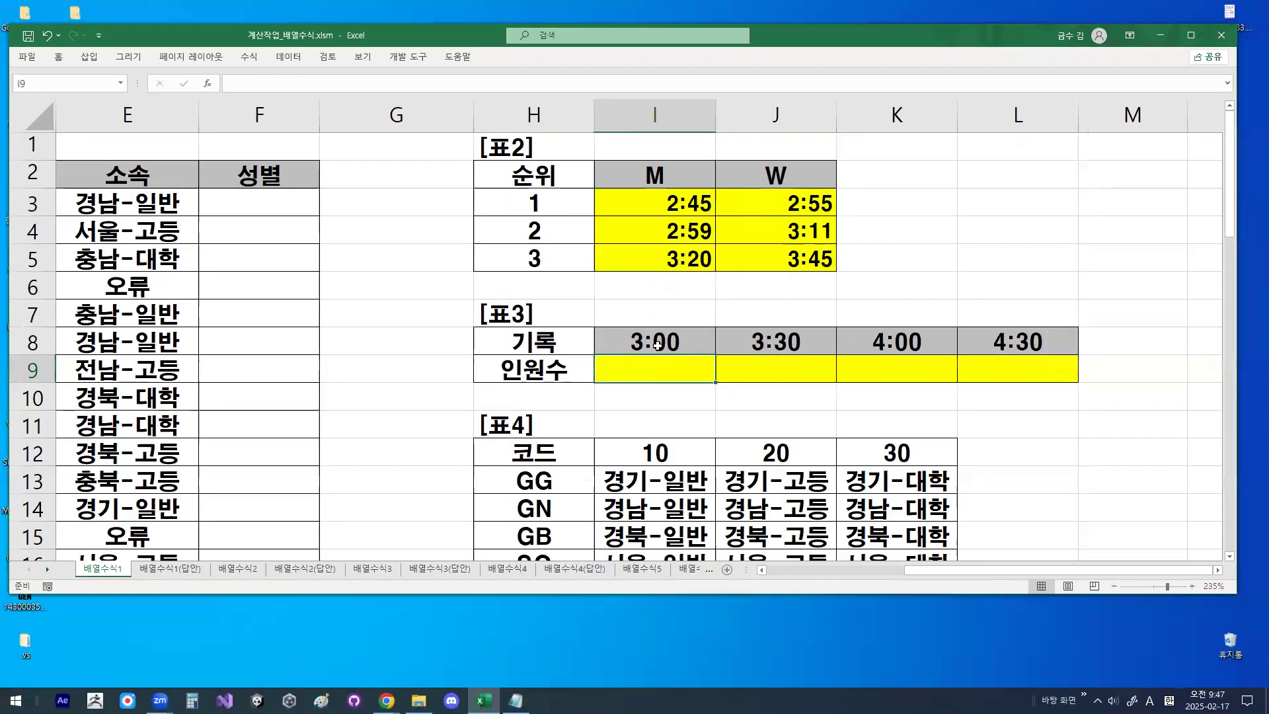
{"action": "left_click", "coordinate": [656, 343]}
- Highlight the records D3:D10 in the 기록 column and select the 3:00 header cell I8 in 표3
{"action": "left_click_drag", "start_coordinate": [1036, 569], "coordinate": [933, 589]}
{"action": "left_click_drag", "start_coordinate": [265, 202], "coordinate": [267, 396]}
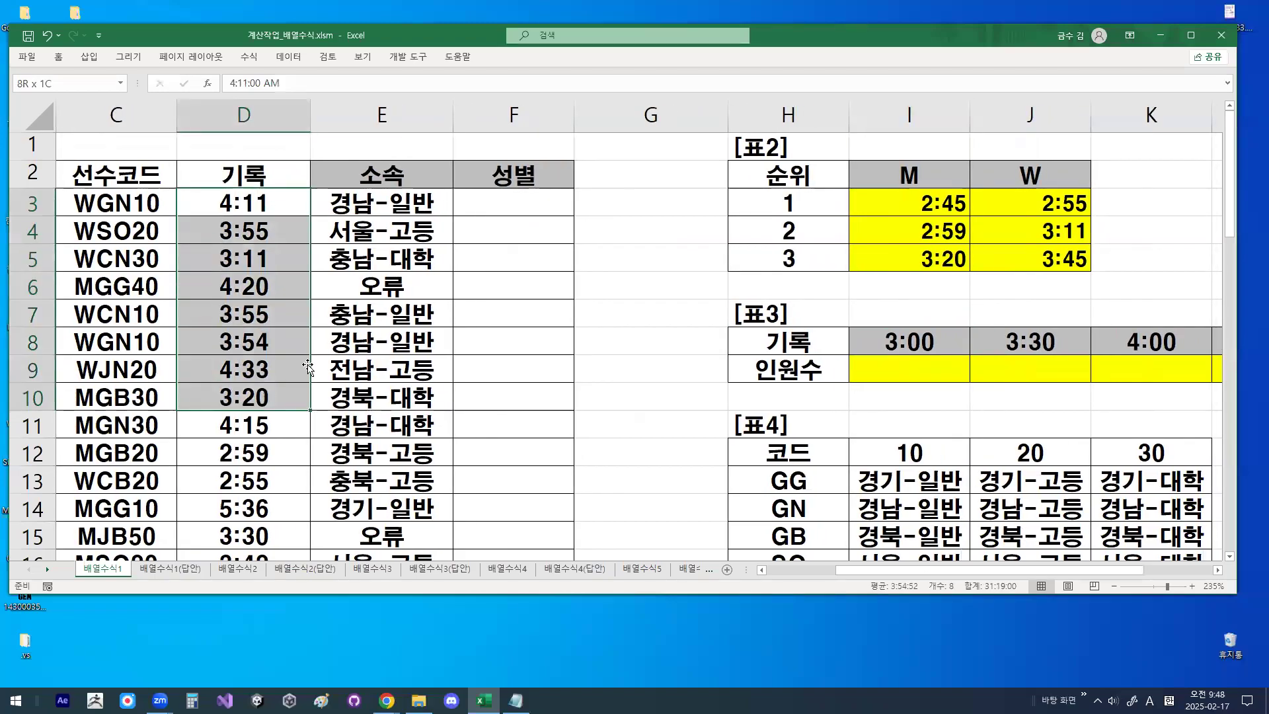
{"action": "left_click", "coordinate": [929, 343]}
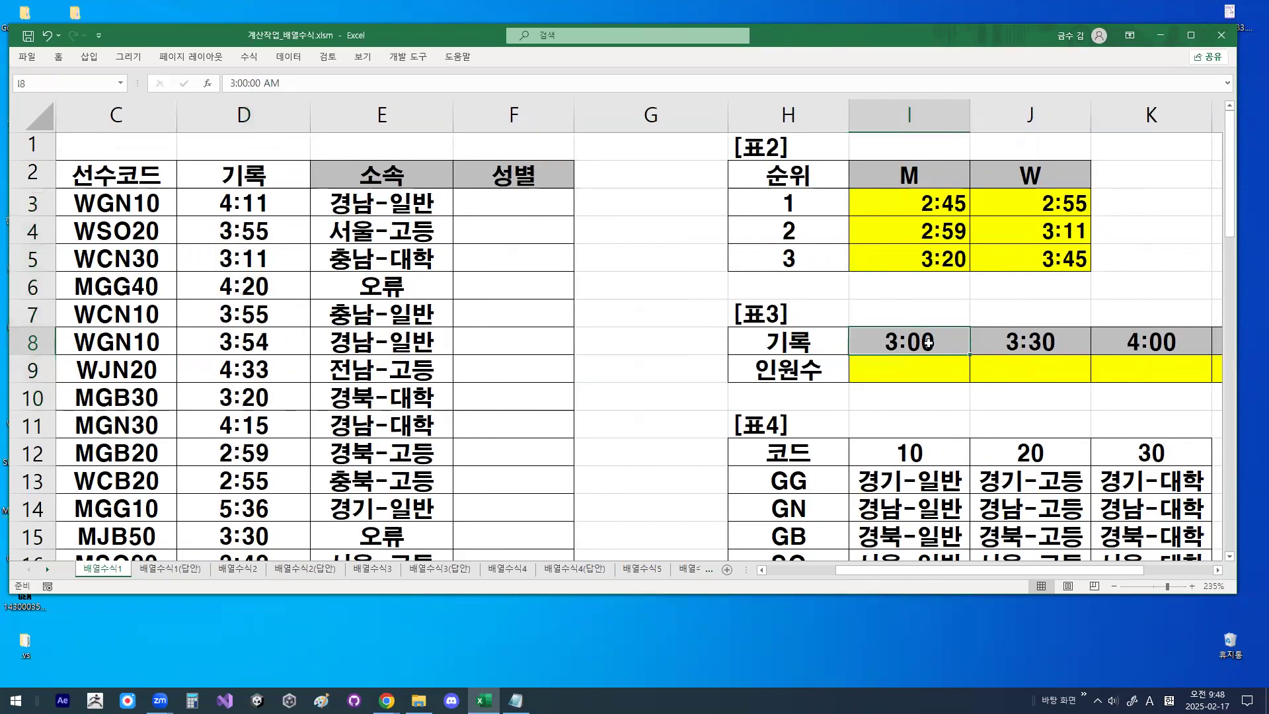
- Circle the 3:00 header, write <= above it with an arrow pointing to the header, and clear the drawing
{"action": "key", "text": "ctrl+1"}
{"action": "left_click", "coordinate": [929, 343]}
{"action": "left_click_drag", "start_coordinate": [858, 356], "coordinate": [891, 357]}
{"action": "left_click_drag", "start_coordinate": [829, 240], "coordinate": [883, 251]}
{"action": "left_click_drag", "start_coordinate": [832, 208], "coordinate": [838, 279]}
{"action": "mouse_move", "coordinate": [936, 336]}
{"action": "left_mouse_down"}
{"action": "mouse_move", "coordinate": [827, 318]}
{"action": "mouse_move", "coordinate": [934, 323]}
{"action": "left_mouse_up"}
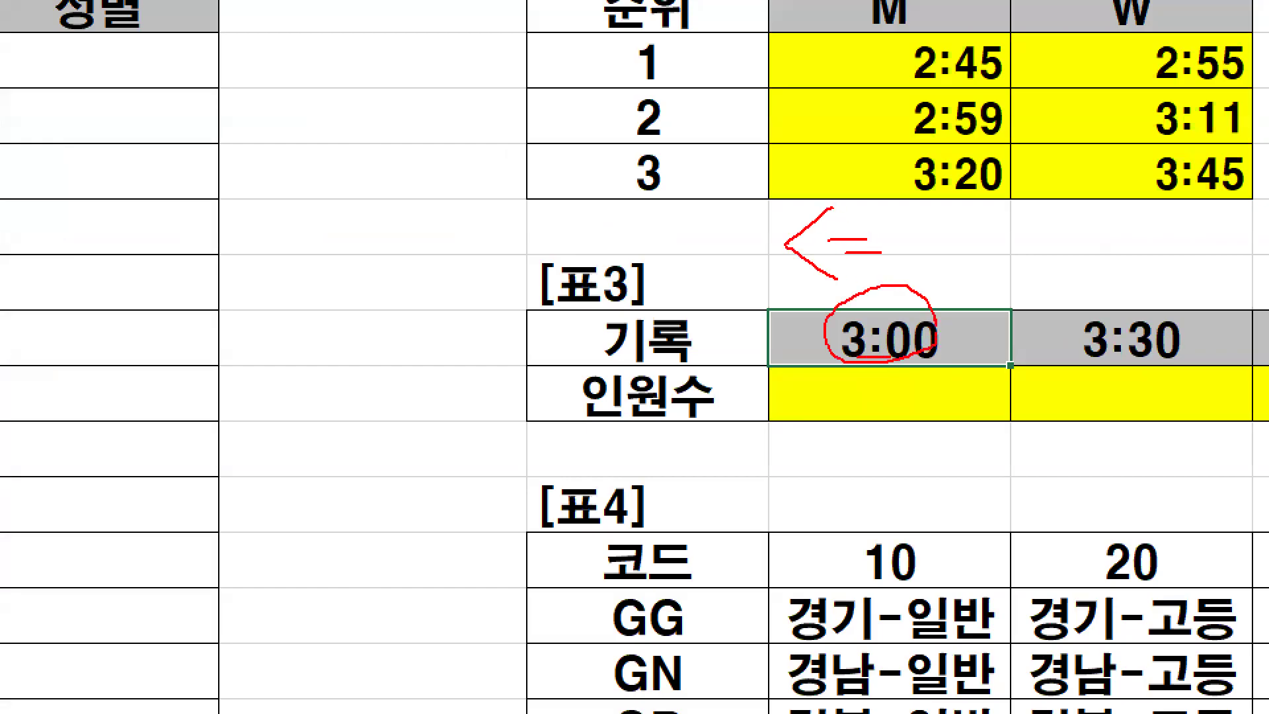
{"action": "left_click_drag", "start_coordinate": [871, 275], "coordinate": [924, 220]}
{"action": "key", "text": "Escape"}
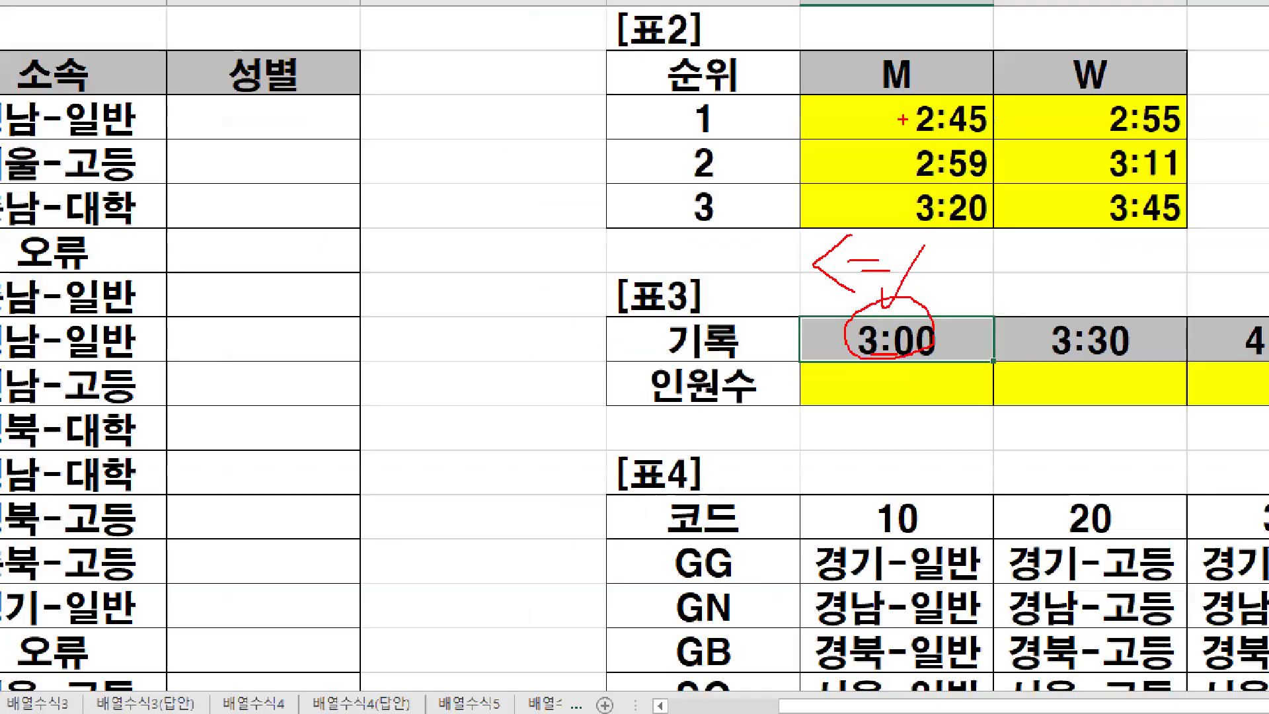
- Handwrite 개수 with a 1 beneath it in the blank area beside 표2 to explain counting, and clear the drawings
{"action": "key", "text": "ctrl+1"}
{"action": "left_click_drag", "start_coordinate": [605, 205], "coordinate": [643, 243]}
{"action": "mouse_move", "coordinate": [643, 228]}
{"action": "left_mouse_down"}
{"action": "mouse_move", "coordinate": [658, 225]}
{"action": "mouse_move", "coordinate": [659, 243]}
{"action": "mouse_move", "coordinate": [688, 215]}
{"action": "mouse_move", "coordinate": [712, 228]}
{"action": "left_mouse_up"}
{"action": "left_click_drag", "start_coordinate": [692, 229], "coordinate": [664, 320]}
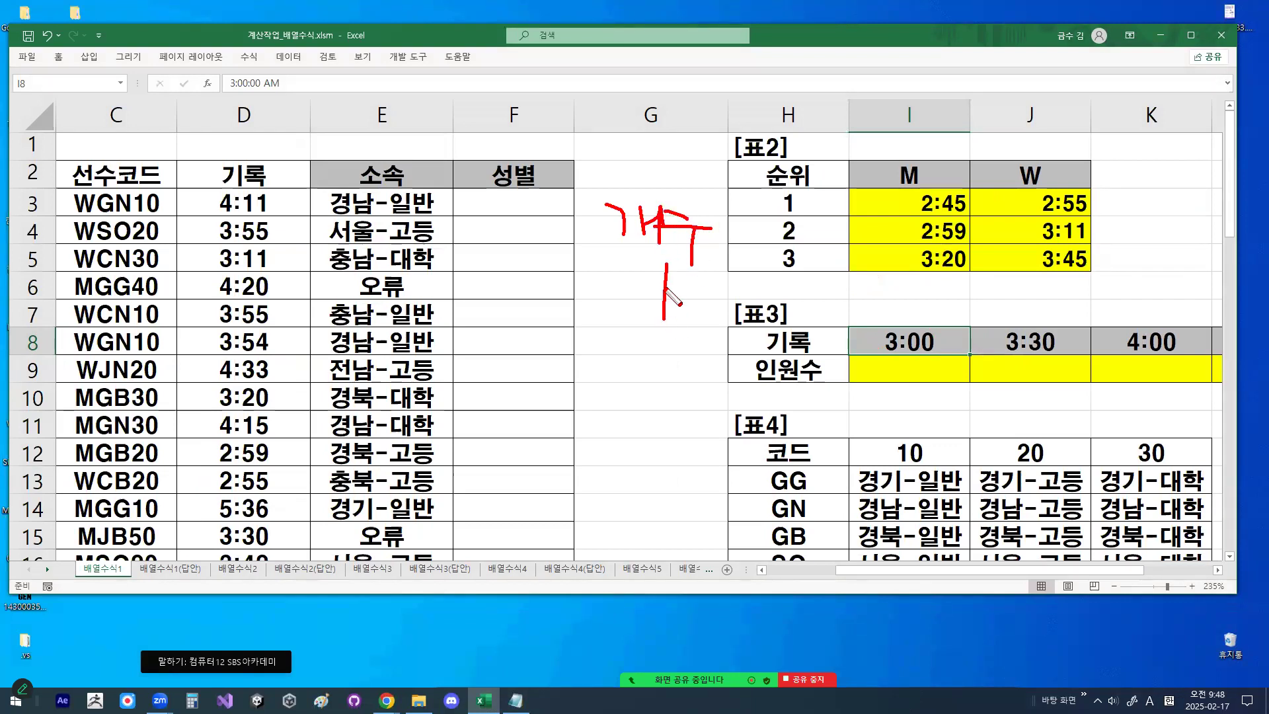
{"action": "key", "text": "Escape"}
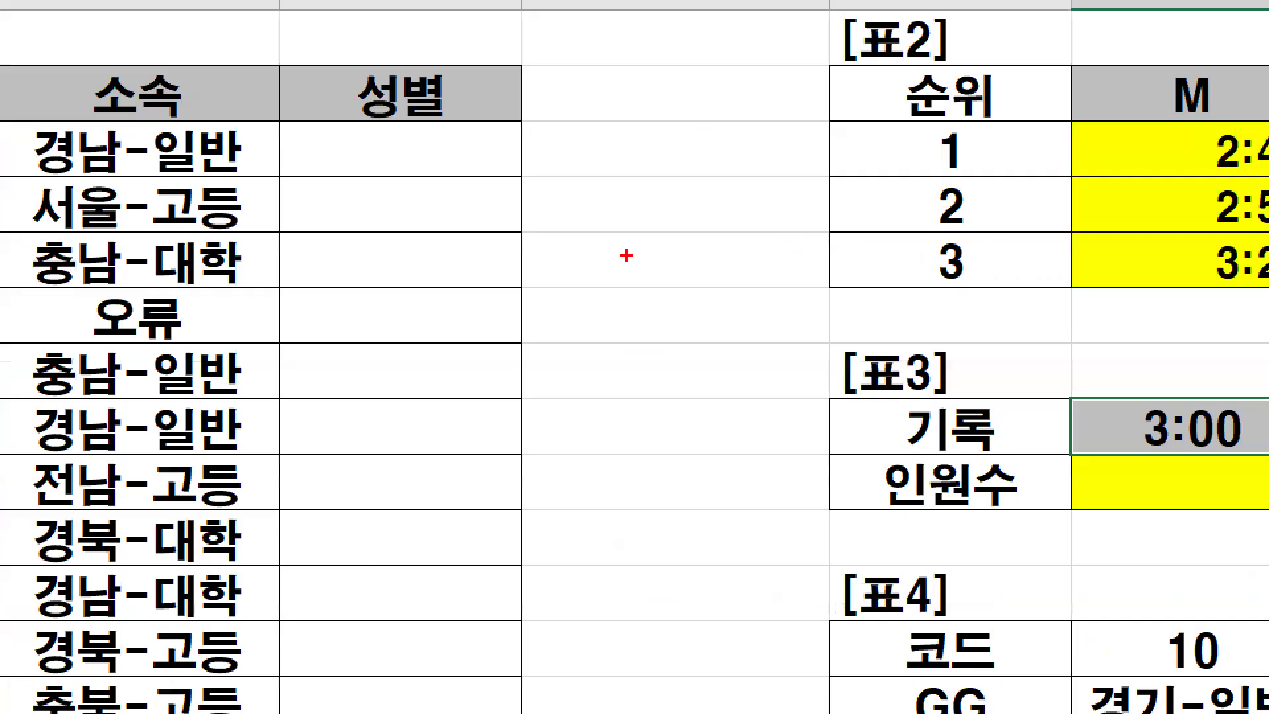
{"action": "left_click_drag", "start_coordinate": [622, 249], "coordinate": [617, 271]}
{"action": "left_click_drag", "start_coordinate": [690, 201], "coordinate": [690, 297]}
{"action": "mouse_move", "coordinate": [653, 359]}
{"action": "left_mouse_down"}
{"action": "mouse_move", "coordinate": [618, 412]}
{"action": "mouse_move", "coordinate": [648, 436]}
{"action": "mouse_move", "coordinate": [638, 405]}
{"action": "mouse_move", "coordinate": [670, 402]}
{"action": "left_mouse_up"}
{"action": "mouse_move", "coordinate": [703, 363]}
{"action": "left_mouse_down"}
{"action": "mouse_move", "coordinate": [704, 433]}
{"action": "mouse_move", "coordinate": [692, 400]}
{"action": "mouse_move", "coordinate": [714, 399]}
{"action": "left_mouse_up"}
{"action": "key", "text": "Escape"}
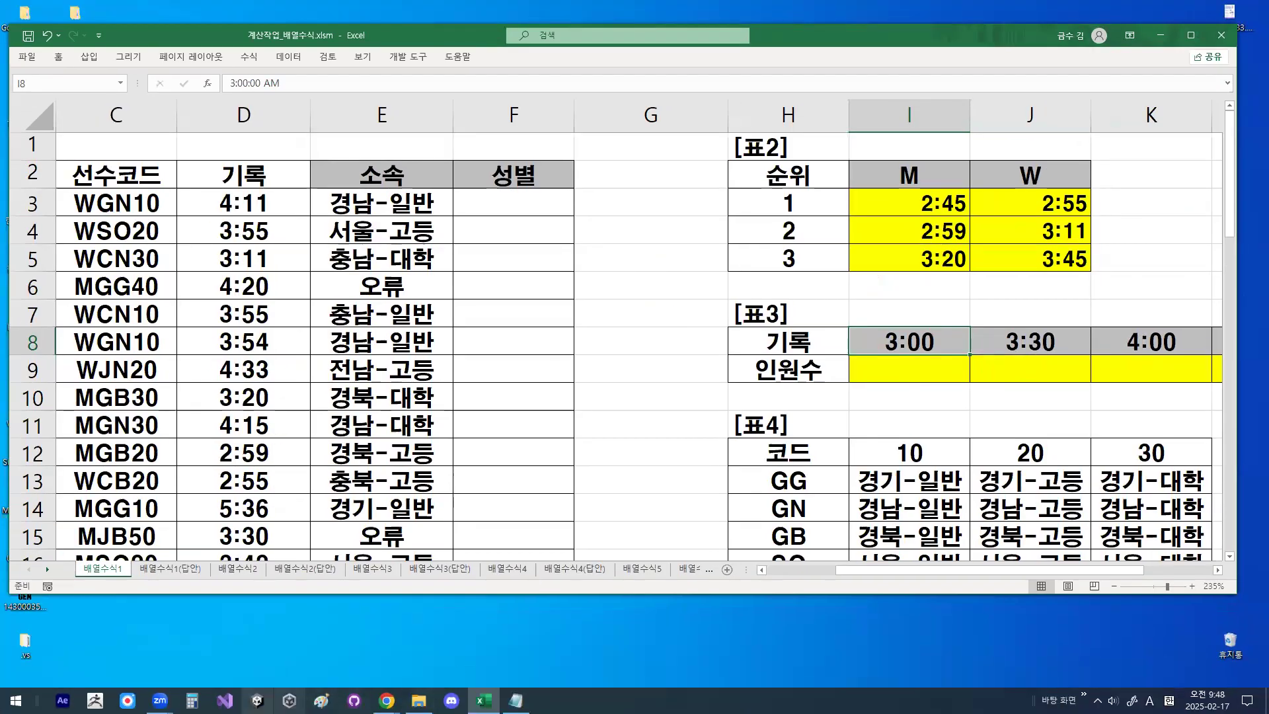
- Switch to the Notepad class notes and place the cursor after 조건1 : 기록내~ under 2번문제
{"action": "left_click", "coordinate": [516, 700]}
{"action": "scroll", "coordinate": [357, 382], "scroll_direction": "down", "scroll_amount": 7}
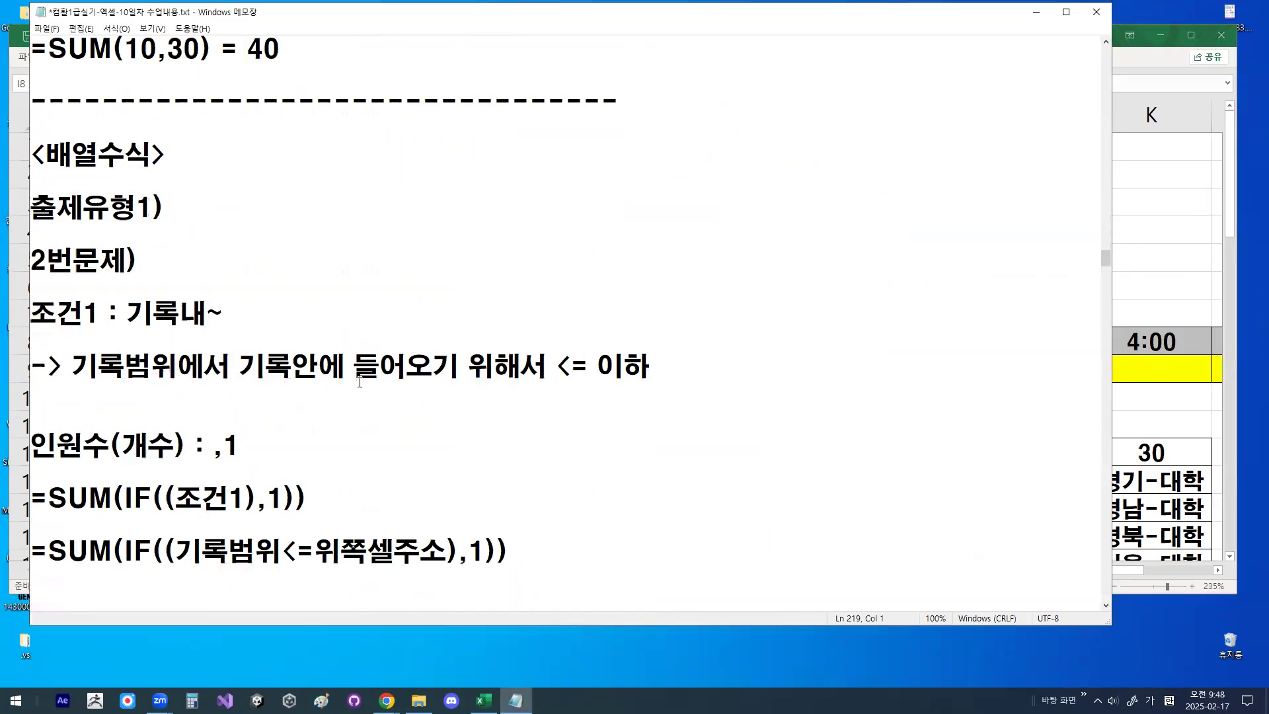
{"action": "double_click", "coordinate": [142, 329]}
{"action": "left_click", "coordinate": [254, 316]}
- Try adding -> <= with a comparison-operator remark after 조건1 : 기록내~, and delete the added text
{"action": "type", "text": "->"}
{"action": "type", "text": " <= "}
{"action": "type", "text": "비교연산자 ㅅ"}
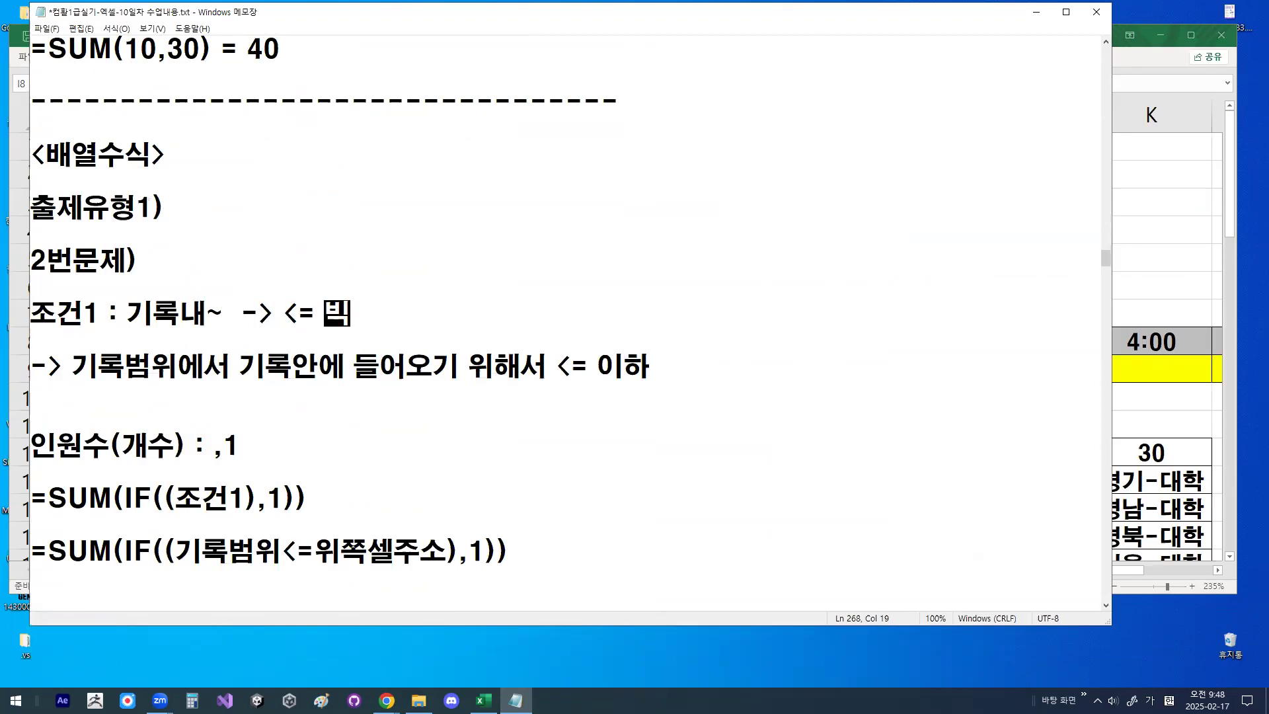
{"action": "key", "text": "BackSpace"}
{"action": "key", "text": "BackSpace"}
{"action": "key", "text": "BackSpace"}
{"action": "key", "text": "BackSpace"}
{"action": "key", "text": "BackSpace"}
{"action": "key", "text": "BackSpace"}
{"action": "key", "text": "BackSpace"}
{"action": "key", "text": "BackSpace"}
{"action": "key", "text": "BackSpace"}
{"action": "key", "text": "BackSpace"}
{"action": "key", "text": "BackSpace"}
{"action": "key", "text": "BackSpace"}
{"action": "key", "text": "BackSpace"}
{"action": "key", "text": "BackSpace"}
- Highlight the note line explaining <= 이하 and the ,1 in the 인원수(개수) line
{"action": "key", "text": "Down"}
{"action": "key", "text": "shift+End"}
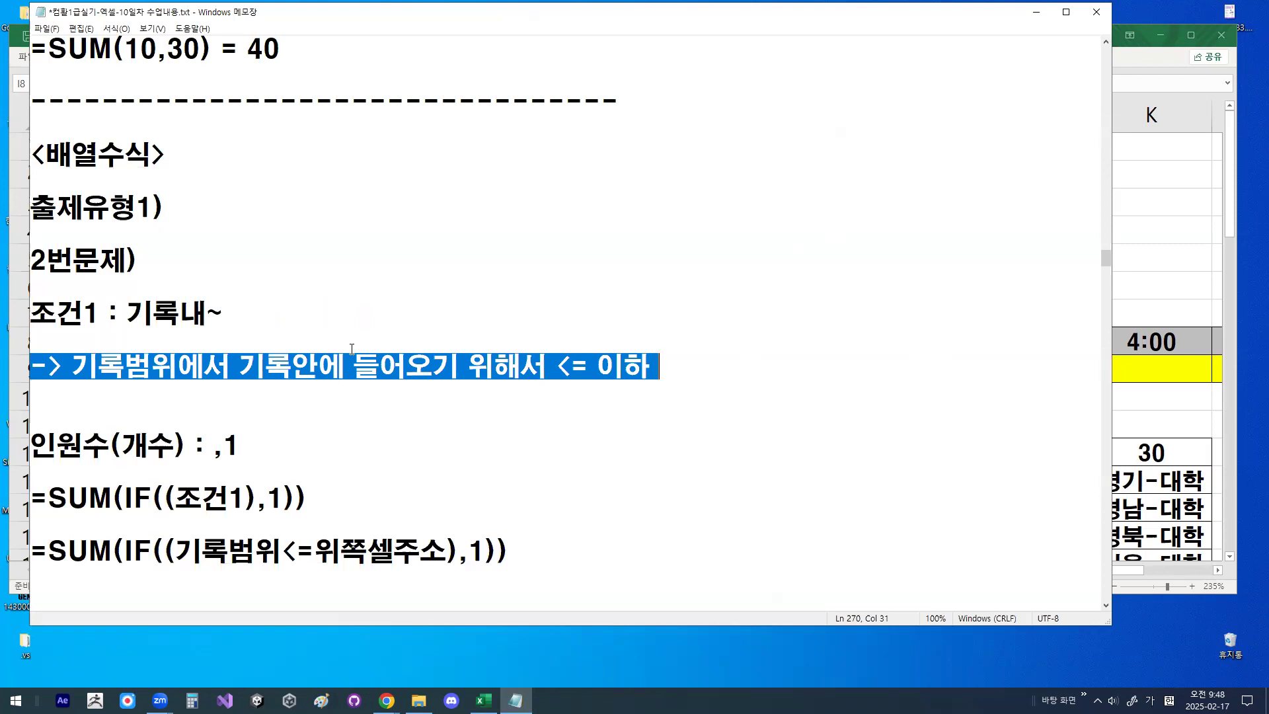
{"action": "left_click", "coordinate": [271, 451]}
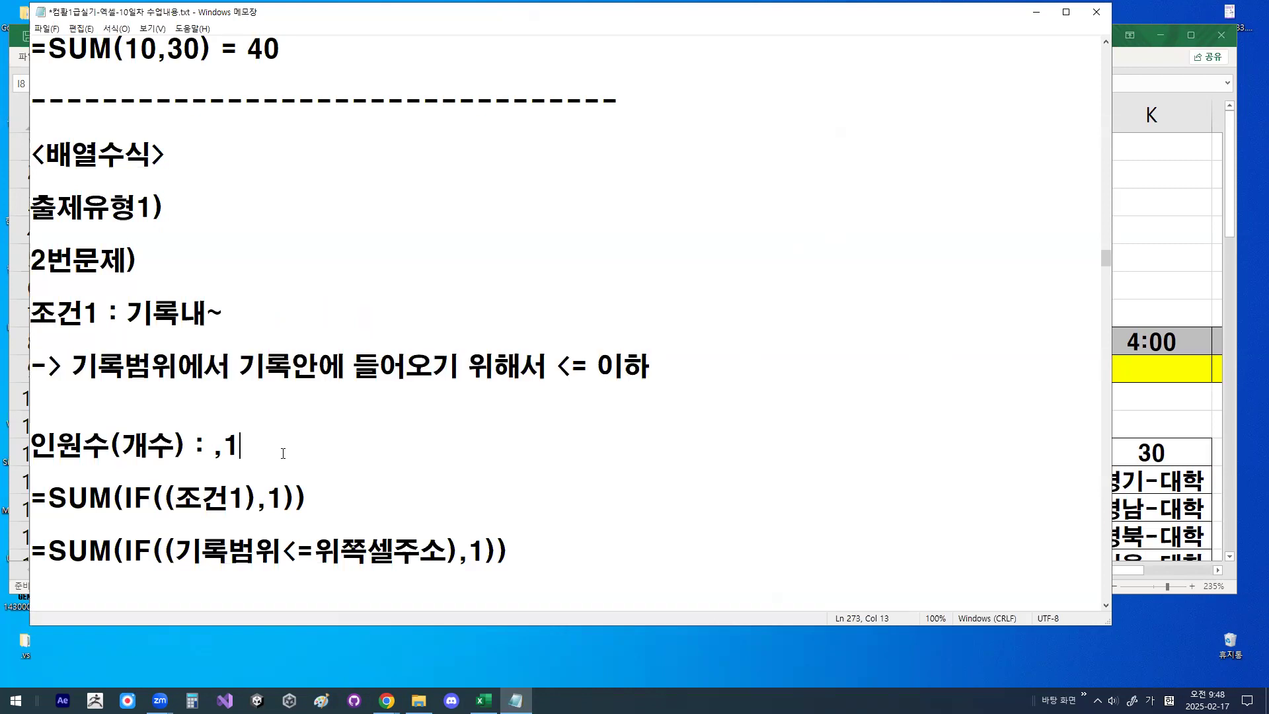
{"action": "left_click_drag", "start_coordinate": [212, 455], "coordinate": [245, 441]}
- Insert blank lines below =SUM(IF((조건1),1)) to move the following formula notes out of view
{"action": "left_click", "coordinate": [296, 486]}
{"action": "key", "text": "Return"}
{"action": "key", "text": "Return"}
{"action": "key", "text": "Return"}
{"action": "key", "text": "Return"}
{"action": "key", "text": "Return"}
{"action": "key", "text": "Return"}
{"action": "key", "text": "Return"}
{"action": "key", "text": "Return"}
{"action": "key", "text": "Return"}
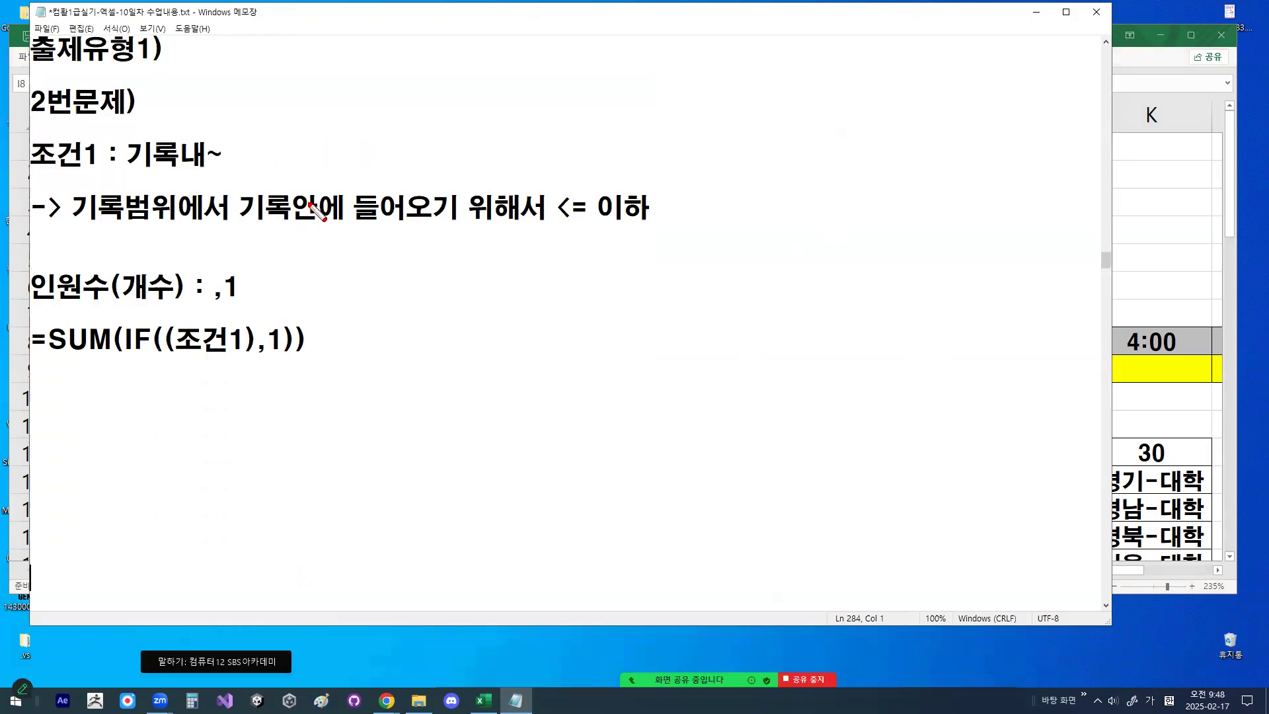
- Mark SUM, the parentheses and 조건1 in =SUM(IF((조건1),1)), clear the marks, and highlight its ,1 and IF part
{"action": "mouse_move", "coordinate": [41, 352]}
{"action": "left_mouse_down"}
{"action": "mouse_move", "coordinate": [116, 353]}
{"action": "mouse_move", "coordinate": [173, 320]}
{"action": "mouse_move", "coordinate": [180, 355]}
{"action": "left_mouse_up"}
{"action": "mouse_move", "coordinate": [289, 351]}
{"action": "left_mouse_down"}
{"action": "mouse_move", "coordinate": [292, 325]}
{"action": "mouse_move", "coordinate": [308, 351]}
{"action": "left_mouse_up"}
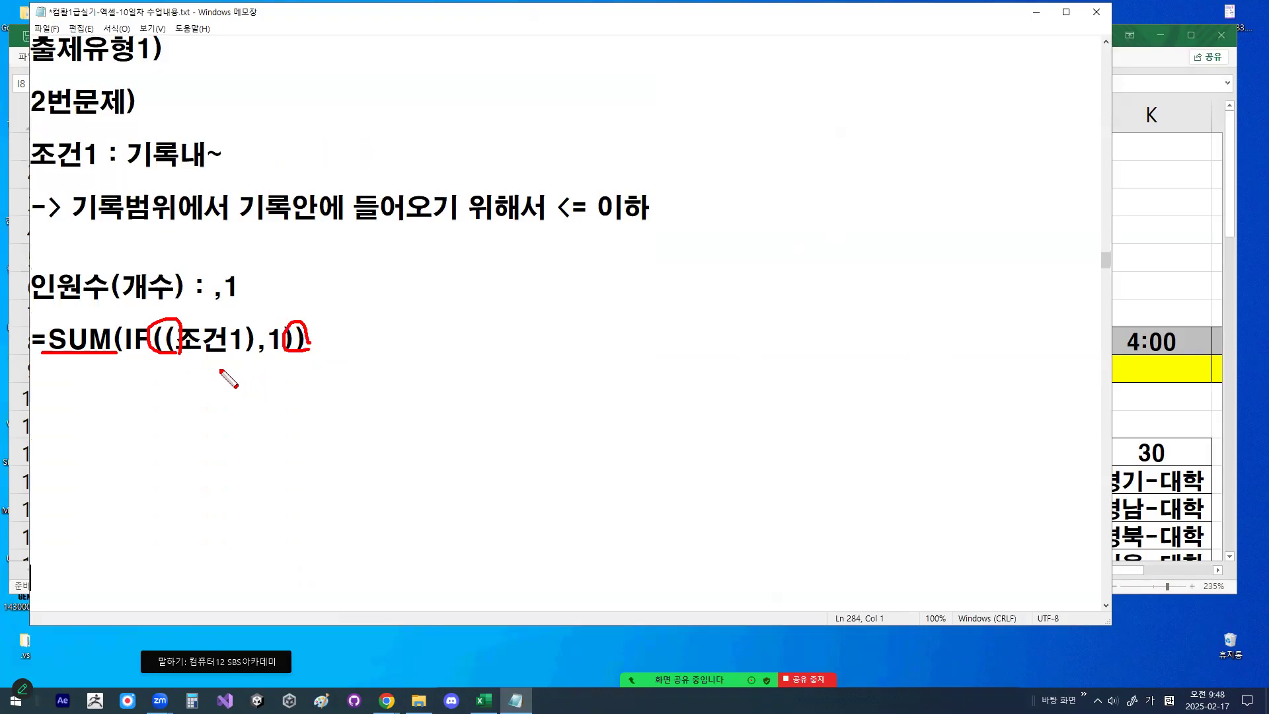
{"action": "left_click_drag", "start_coordinate": [180, 312], "coordinate": [176, 382]}
{"action": "left_click_drag", "start_coordinate": [239, 310], "coordinate": [244, 374]}
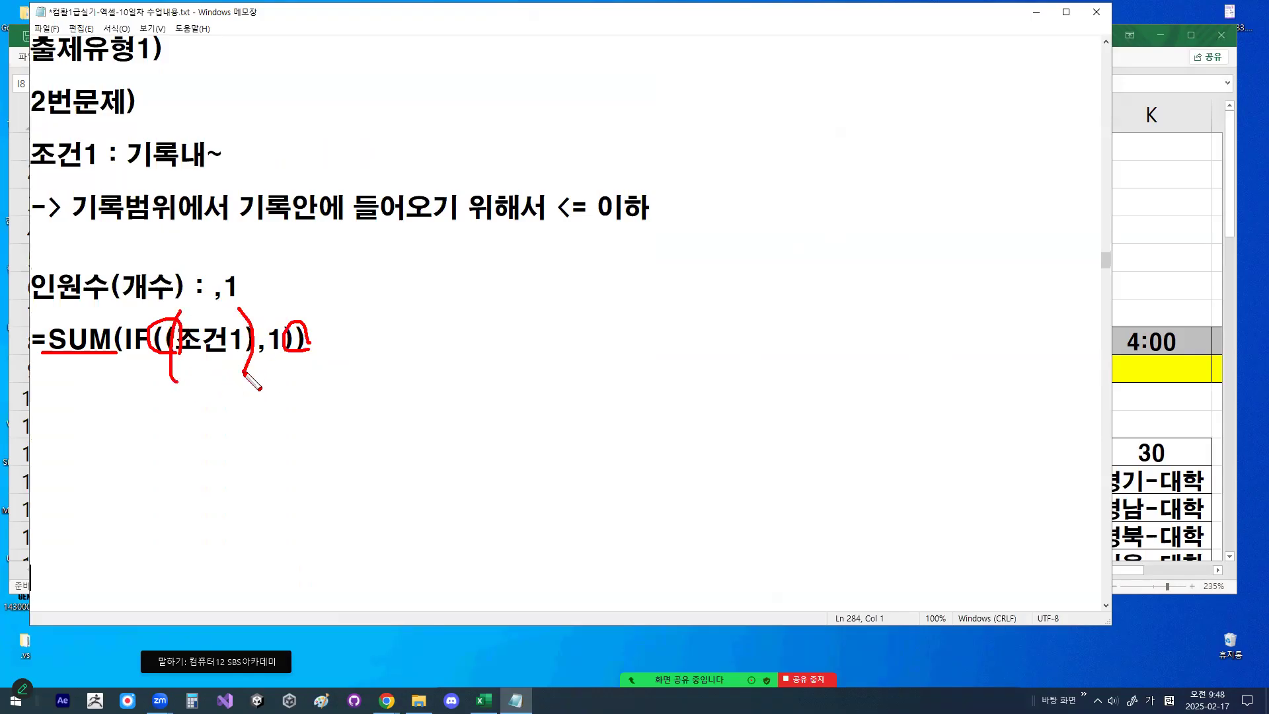
{"action": "key", "text": "Escape"}
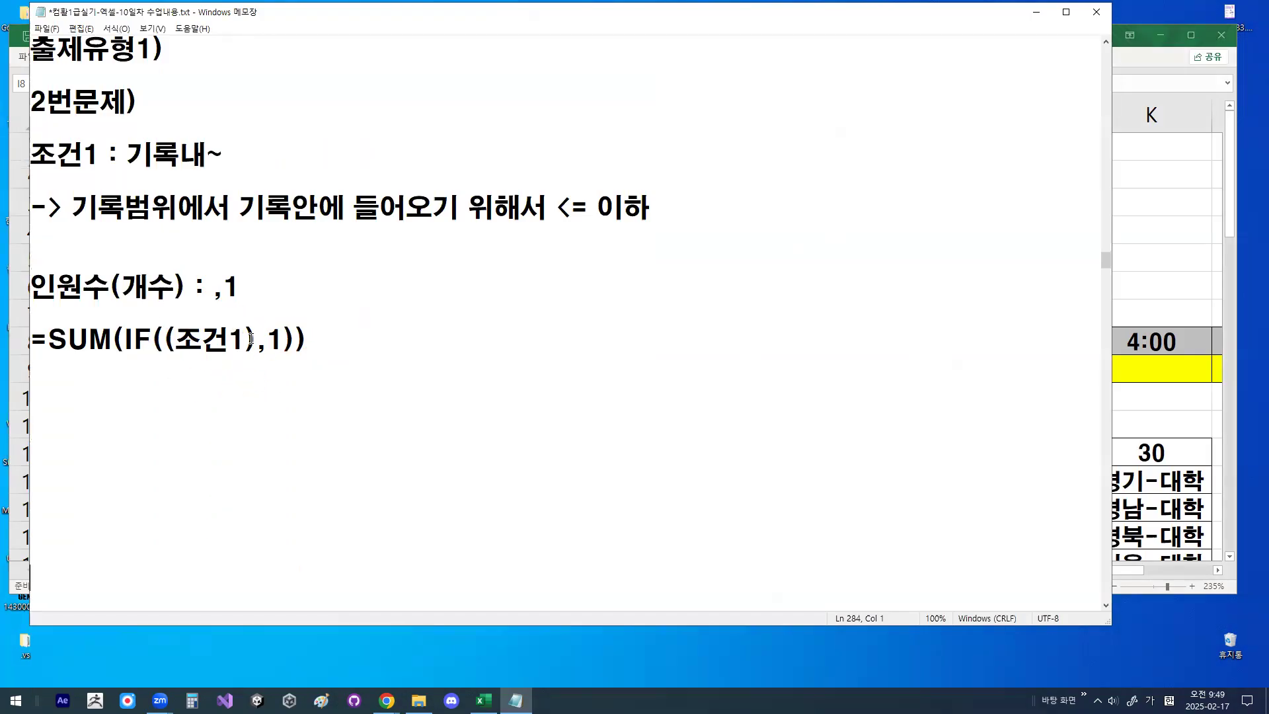
{"action": "left_click_drag", "start_coordinate": [260, 345], "coordinate": [281, 344]}
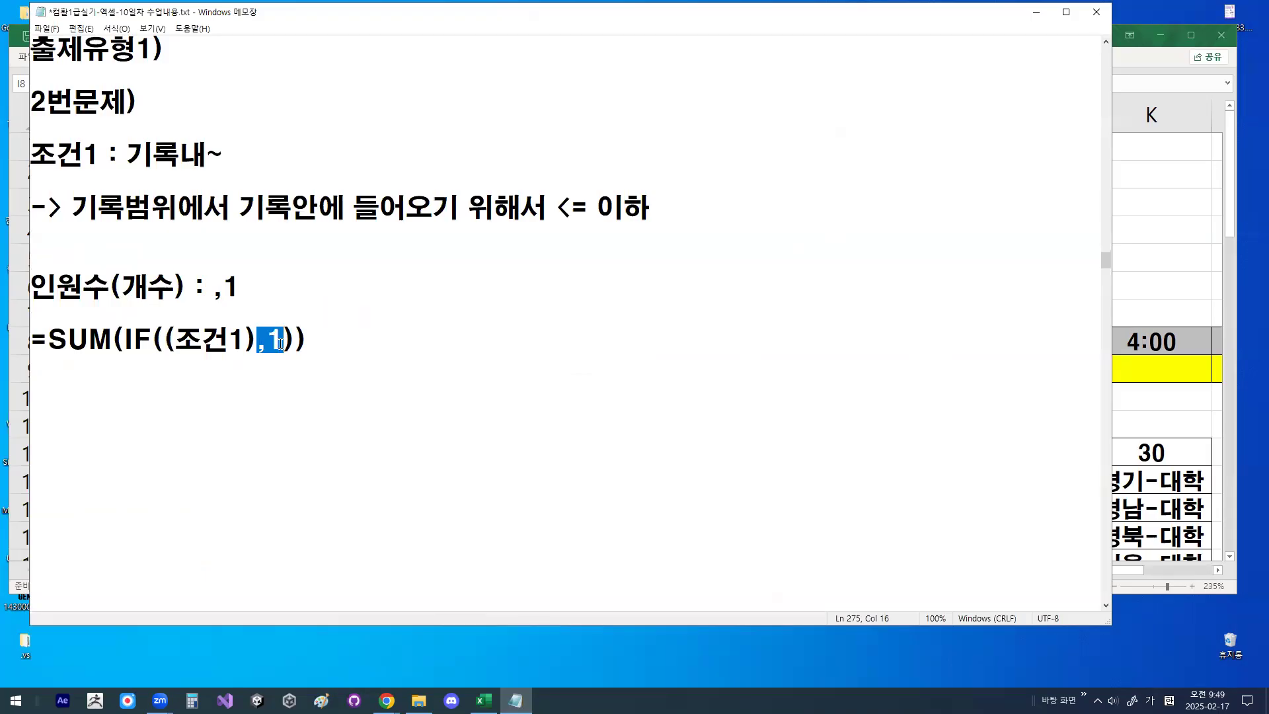
{"action": "left_click_drag", "start_coordinate": [112, 339], "coordinate": [268, 339]}
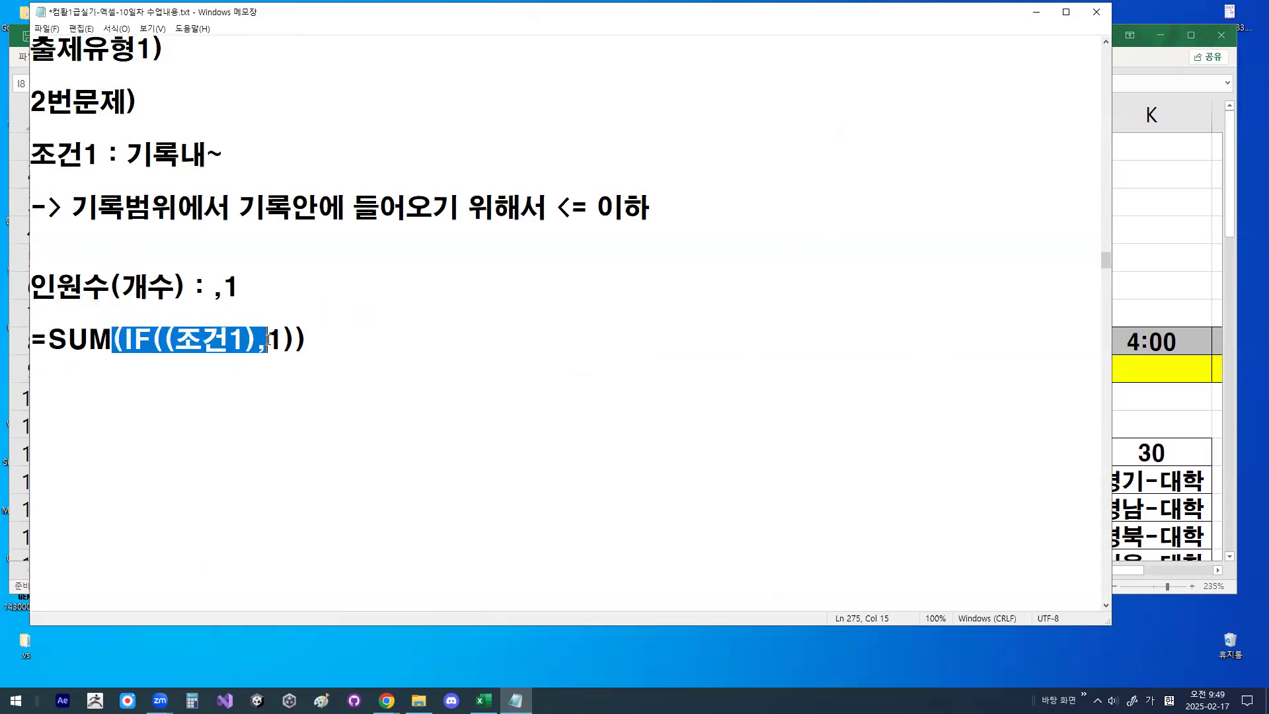
- Delete the blank lines between the two SUM/IF template lines and insert blank lines below the -기록범위 absolute-reference note
{"action": "left_click", "coordinate": [244, 401]}
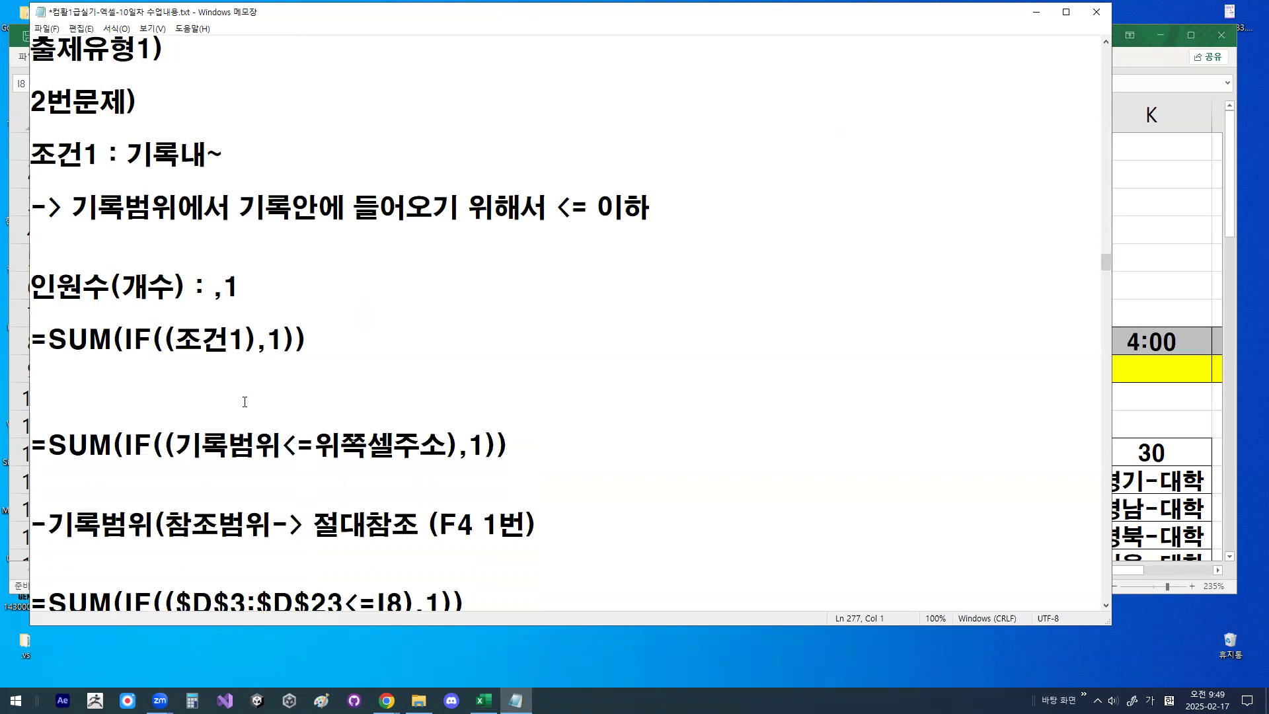
{"action": "key", "text": "Delete"}
{"action": "key", "text": "Down"}
{"action": "key", "text": "Down"}
{"action": "key", "text": "Down"}
{"action": "key", "text": "Down"}
{"action": "key", "text": "Down"}
{"action": "key", "text": "Return"}
{"action": "key", "text": "Return"}
{"action": "key", "text": "Return"}
{"action": "key", "text": "Return"}
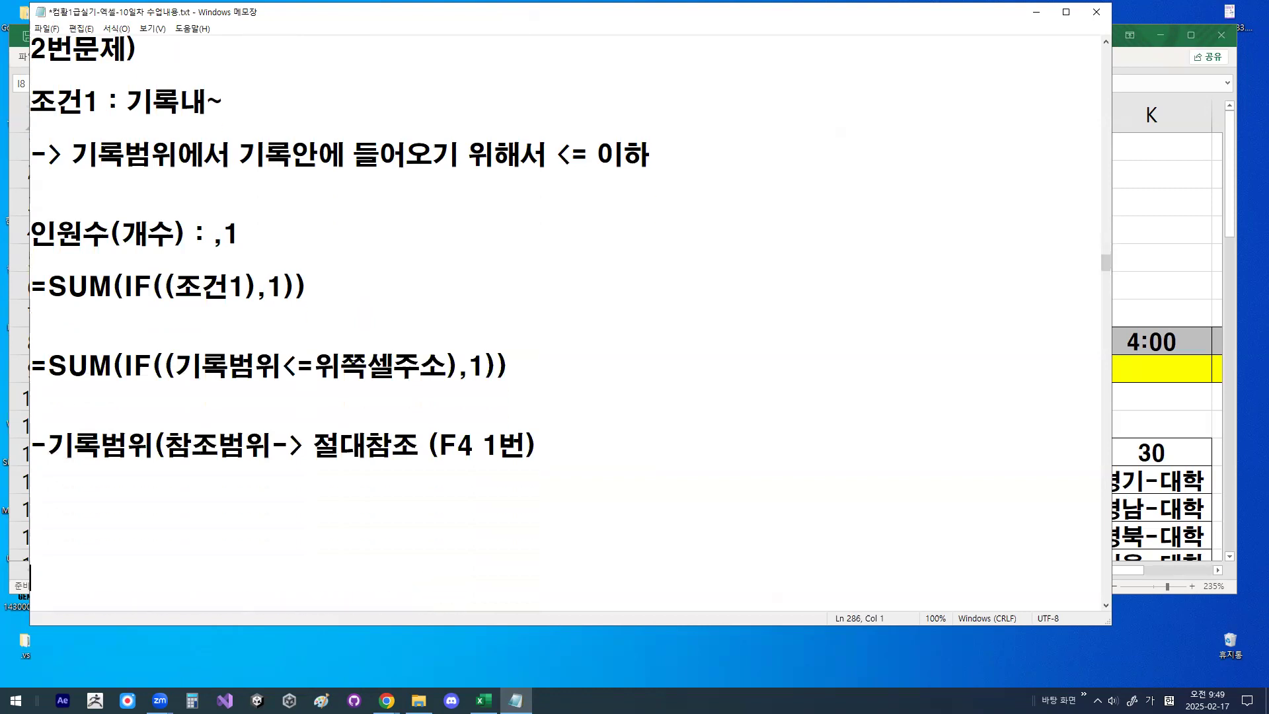
{"action": "key", "text": "Return"}
{"action": "key", "text": "Return"}
{"action": "key", "text": "Return"}
{"action": "left_click", "coordinate": [143, 247]}
{"action": "key", "text": "Delete"}
{"action": "scroll", "coordinate": [184, 306], "scroll_direction": "up", "scroll_amount": 1}
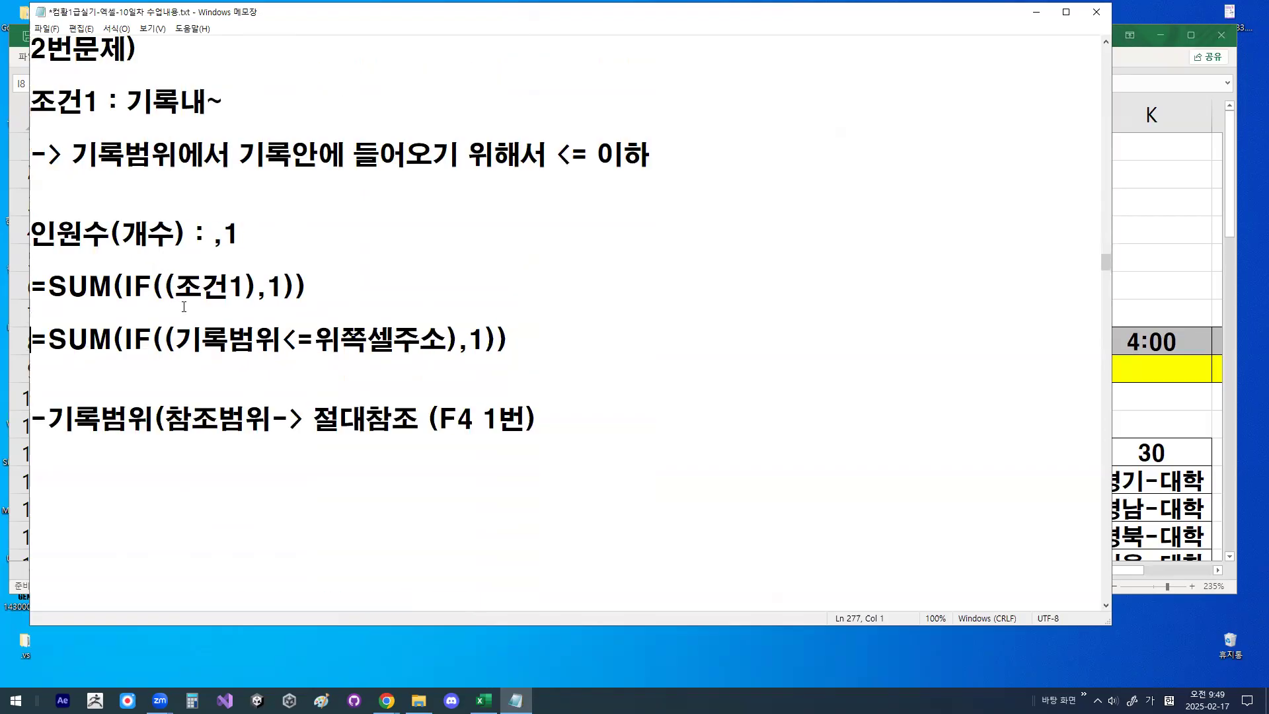
- Highlight 기록범위, underline 위쪽셀주소 and circle <= in the template formula, and draw five check marks beside it
{"action": "left_click_drag", "start_coordinate": [182, 341], "coordinate": [429, 355]}
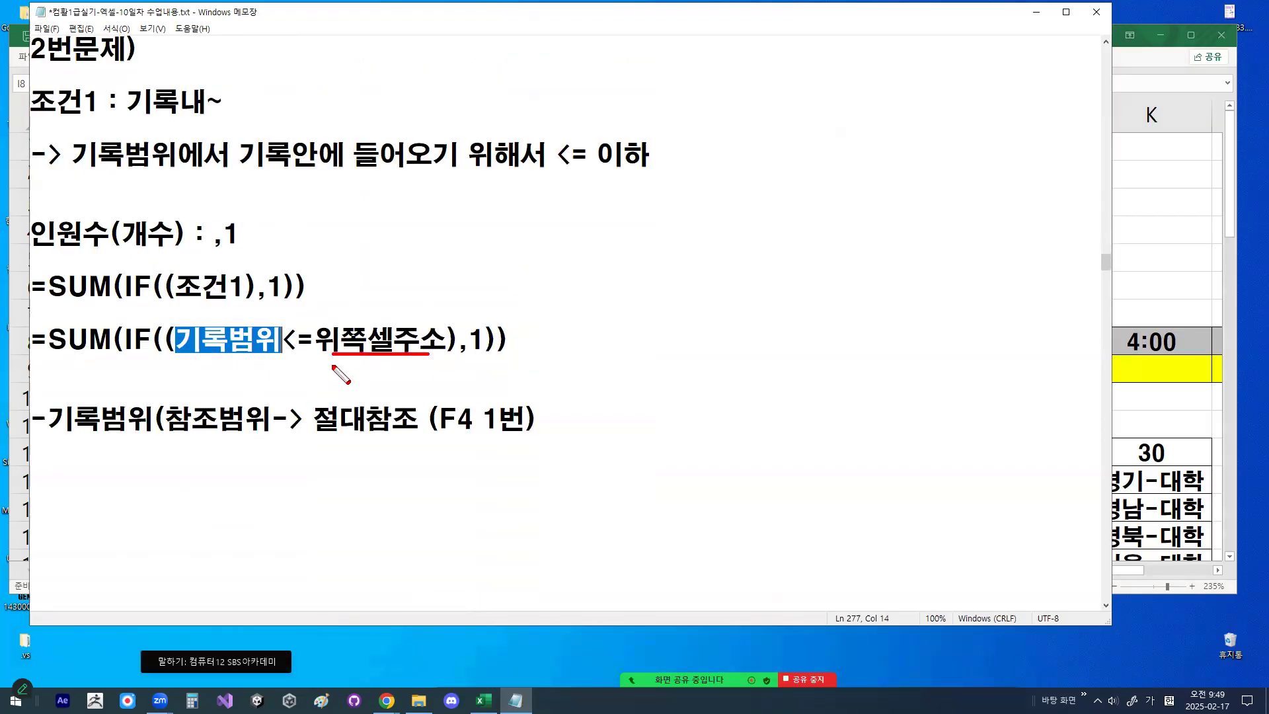
{"action": "left_click_drag", "start_coordinate": [296, 361], "coordinate": [316, 352]}
{"action": "mouse_move", "coordinate": [548, 215]}
{"action": "left_mouse_down"}
{"action": "mouse_move", "coordinate": [552, 244]}
{"action": "mouse_move", "coordinate": [573, 217]}
{"action": "left_mouse_up"}
{"action": "mouse_move", "coordinate": [547, 297]}
{"action": "left_mouse_down"}
{"action": "mouse_move", "coordinate": [553, 337]}
{"action": "mouse_move", "coordinate": [600, 263]}
{"action": "left_mouse_up"}
{"action": "left_click_drag", "start_coordinate": [547, 372], "coordinate": [582, 381]}
{"action": "left_click_drag", "start_coordinate": [543, 461], "coordinate": [562, 467]}
{"action": "left_click_drag", "start_coordinate": [541, 525], "coordinate": [613, 520]}
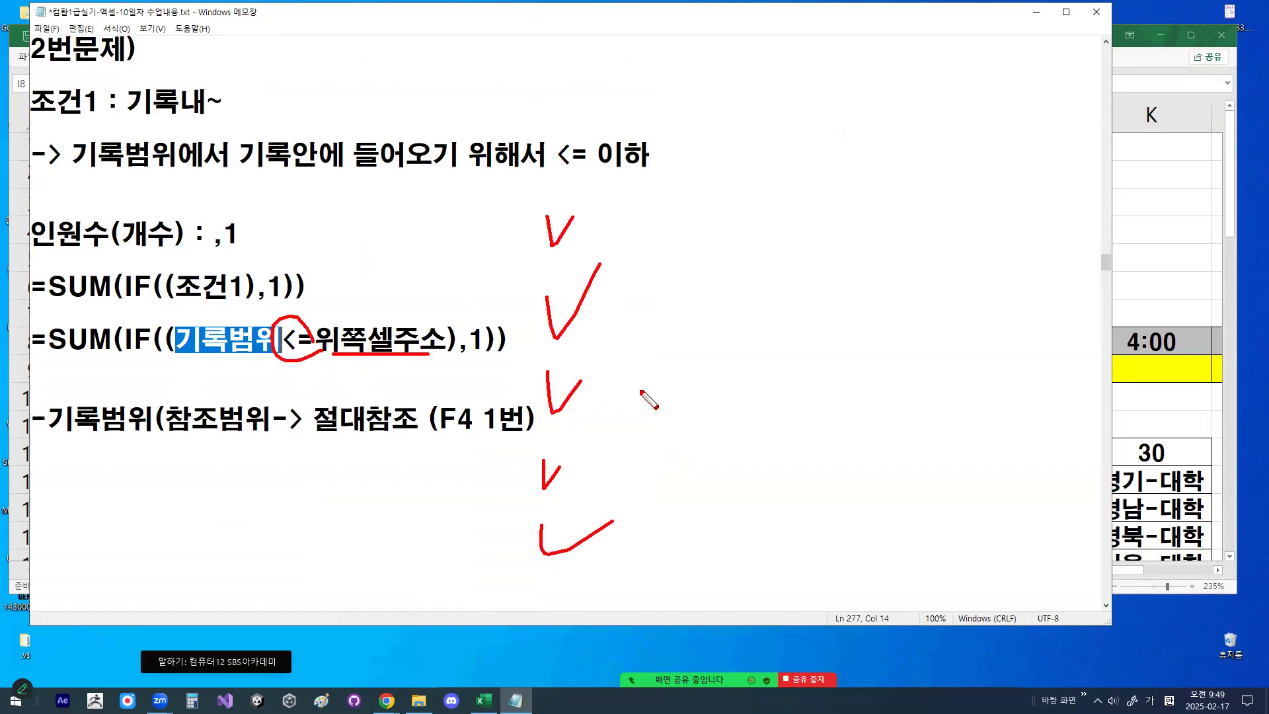
- Circle the first check mark and the formula's 1, and write 1, F, 1, F beside the check marks
{"action": "mouse_move", "coordinate": [542, 223]}
{"action": "left_mouse_down"}
{"action": "mouse_move", "coordinate": [602, 220]}
{"action": "mouse_move", "coordinate": [543, 224]}
{"action": "left_mouse_up"}
{"action": "mouse_move", "coordinate": [488, 357]}
{"action": "left_mouse_down"}
{"action": "mouse_move", "coordinate": [466, 343]}
{"action": "mouse_move", "coordinate": [493, 343]}
{"action": "left_mouse_up"}
{"action": "left_click_drag", "start_coordinate": [723, 198], "coordinate": [722, 251]}
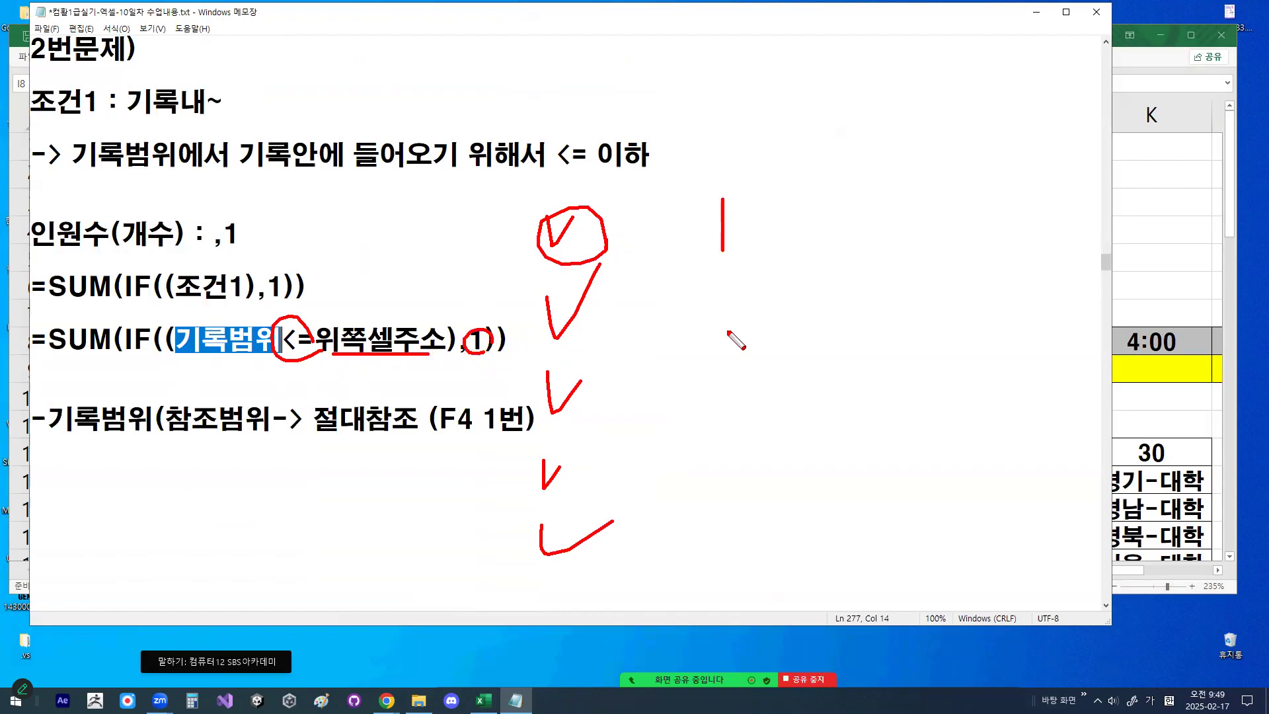
{"action": "mouse_move", "coordinate": [702, 296]}
{"action": "left_mouse_down"}
{"action": "mouse_move", "coordinate": [757, 296]}
{"action": "mouse_move", "coordinate": [726, 363]}
{"action": "mouse_move", "coordinate": [760, 331]}
{"action": "left_mouse_up"}
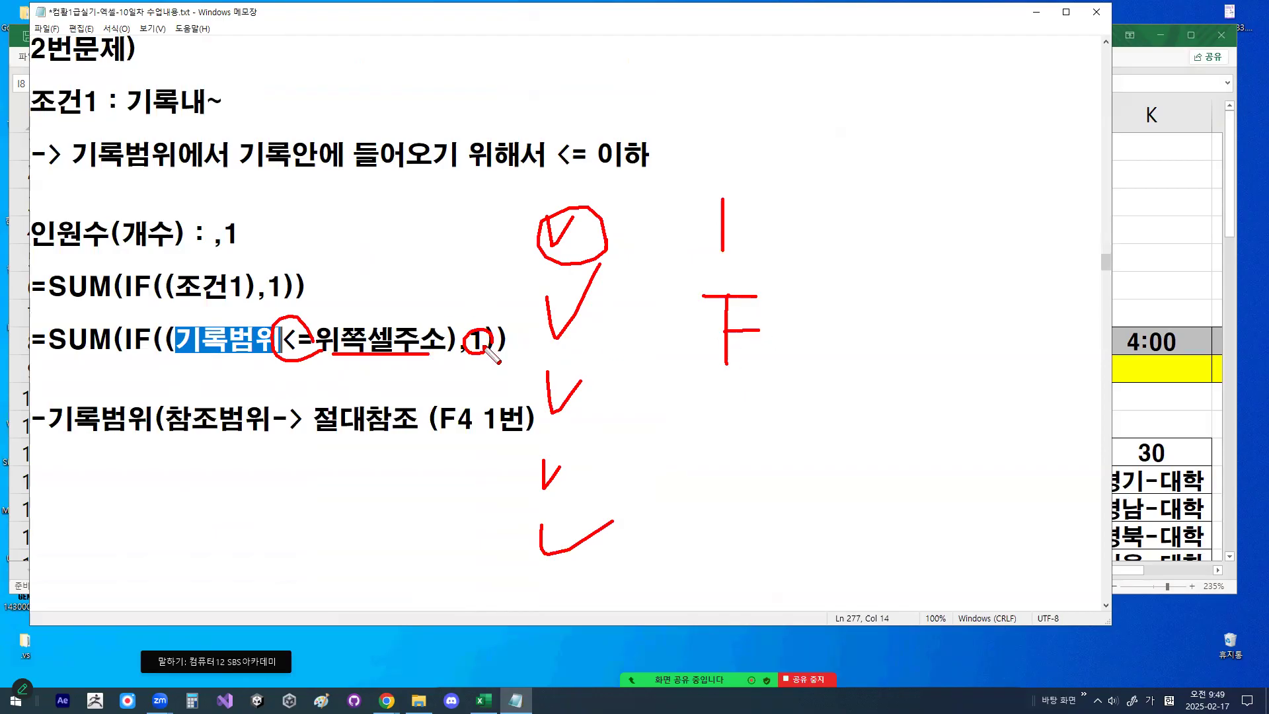
{"action": "left_click_drag", "start_coordinate": [710, 395], "coordinate": [710, 451]}
{"action": "left_click_drag", "start_coordinate": [707, 501], "coordinate": [755, 501]}
{"action": "mouse_move", "coordinate": [723, 502]}
{"action": "left_mouse_down"}
{"action": "mouse_move", "coordinate": [722, 537]}
{"action": "mouse_move", "coordinate": [759, 528]}
{"action": "left_mouse_up"}
- Cross out both F marks, circle the two 1s that are counted, and clear all the drawings
{"action": "mouse_move", "coordinate": [775, 360]}
{"action": "left_mouse_down"}
{"action": "mouse_move", "coordinate": [672, 305]}
{"action": "mouse_move", "coordinate": [777, 335]}
{"action": "mouse_move", "coordinate": [651, 397]}
{"action": "left_mouse_up"}
{"action": "left_click_drag", "start_coordinate": [677, 306], "coordinate": [763, 374]}
{"action": "left_click_drag", "start_coordinate": [780, 473], "coordinate": [685, 588]}
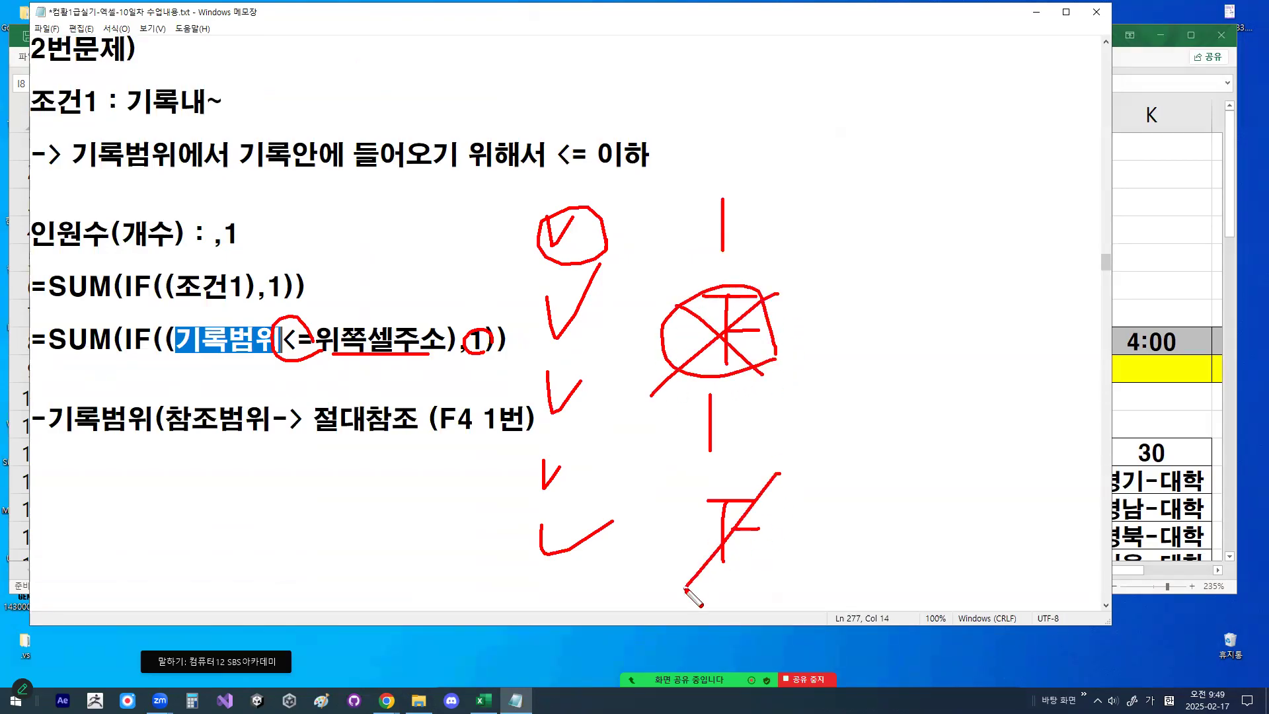
{"action": "left_click_drag", "start_coordinate": [674, 482], "coordinate": [790, 608]}
{"action": "left_click_drag", "start_coordinate": [778, 220], "coordinate": [765, 235]}
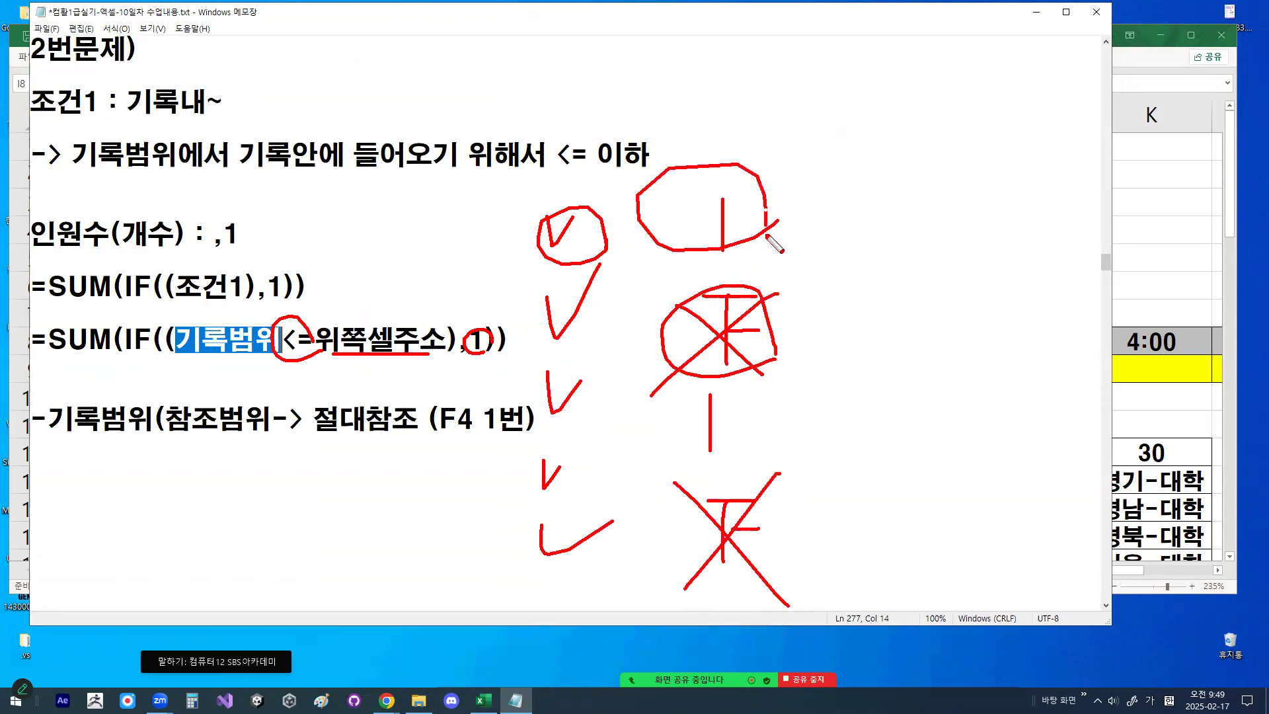
{"action": "left_click_drag", "start_coordinate": [769, 451], "coordinate": [800, 443]}
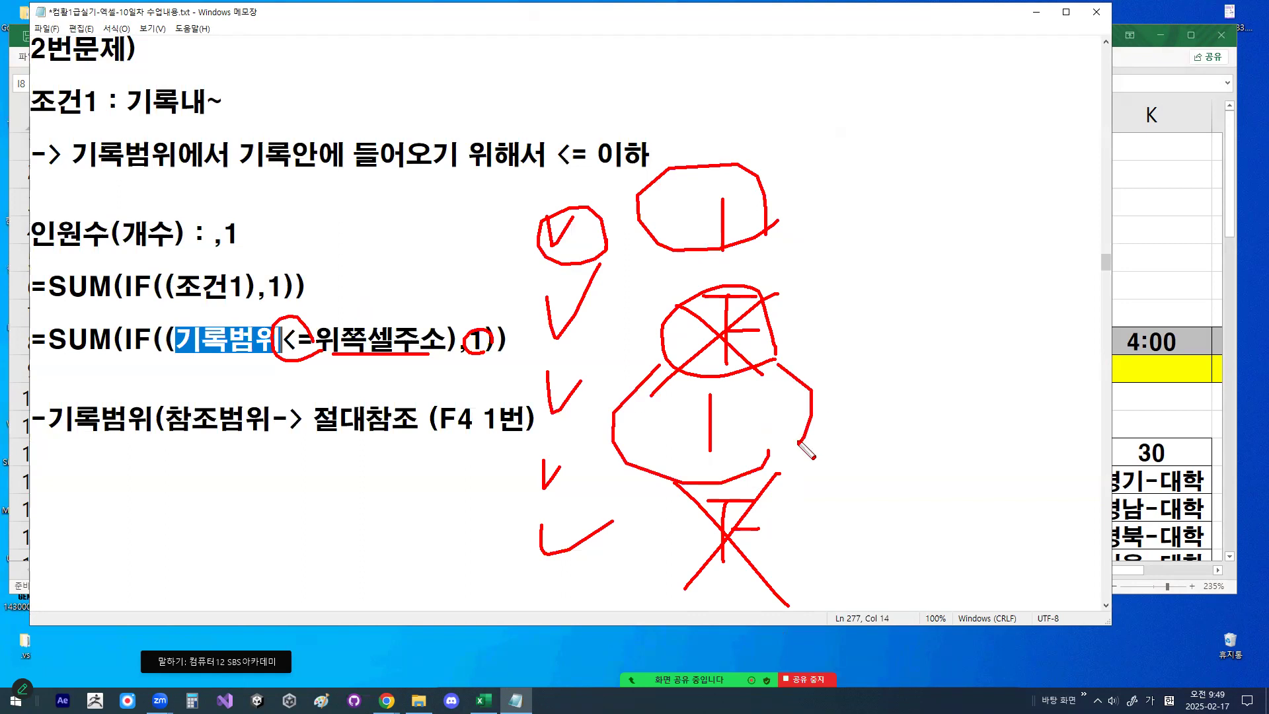
{"action": "key", "text": "Escape"}
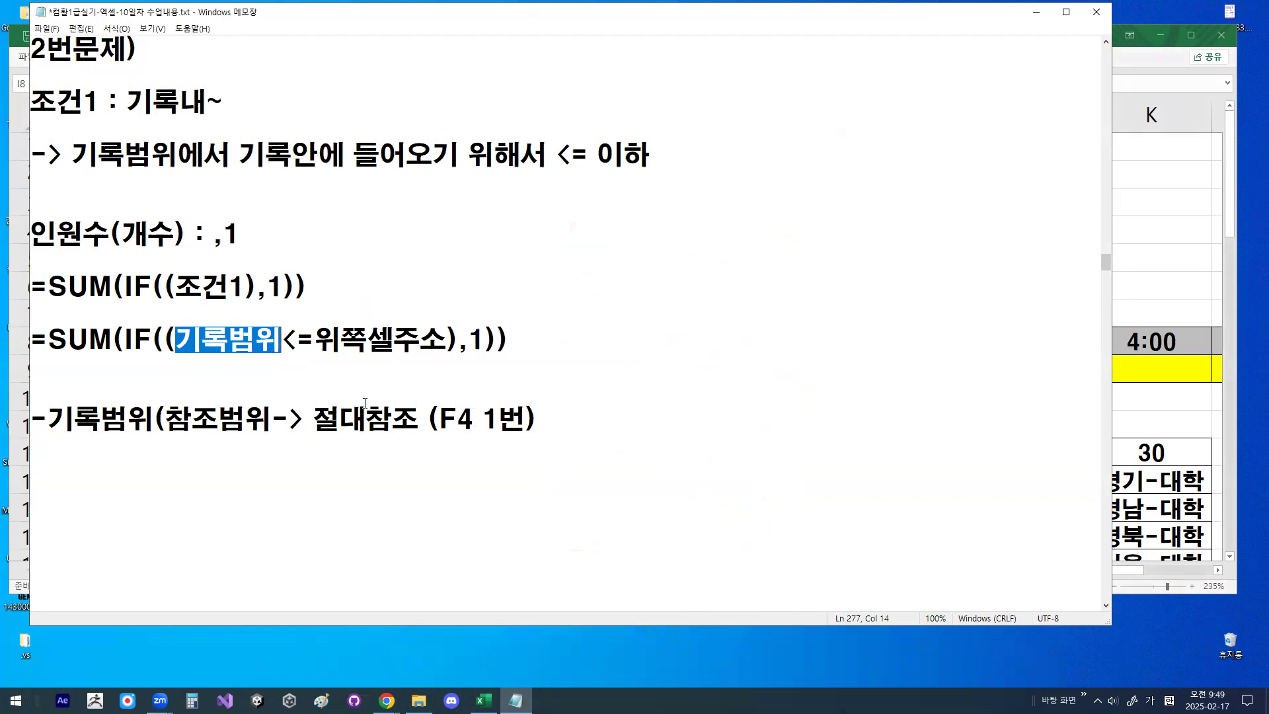
- Highlight 위쪽셀주소, the whole template formula line, and its condition 기록범위<=위쪽셀주소
{"action": "left_click", "coordinate": [321, 330]}
{"action": "left_click_drag", "start_coordinate": [323, 334], "coordinate": [419, 334]}
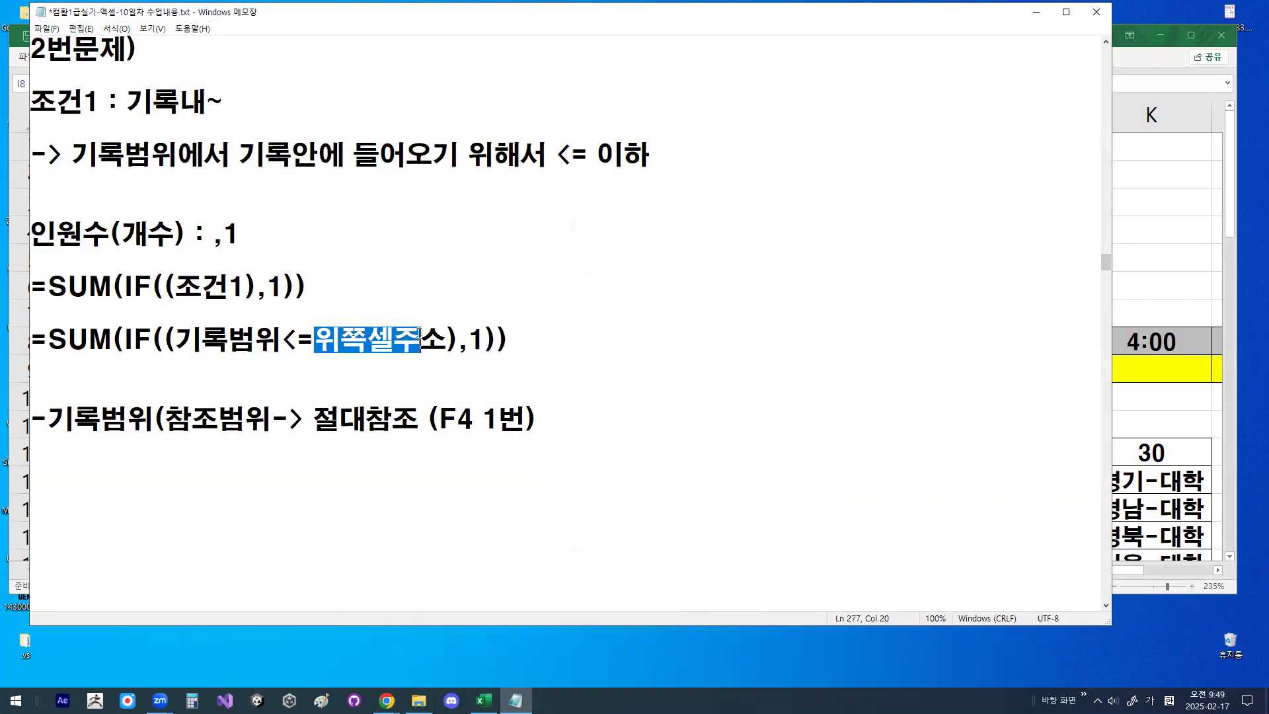
{"action": "left_click_drag", "start_coordinate": [32, 341], "coordinate": [641, 385]}
{"action": "left_click", "coordinate": [640, 384]}
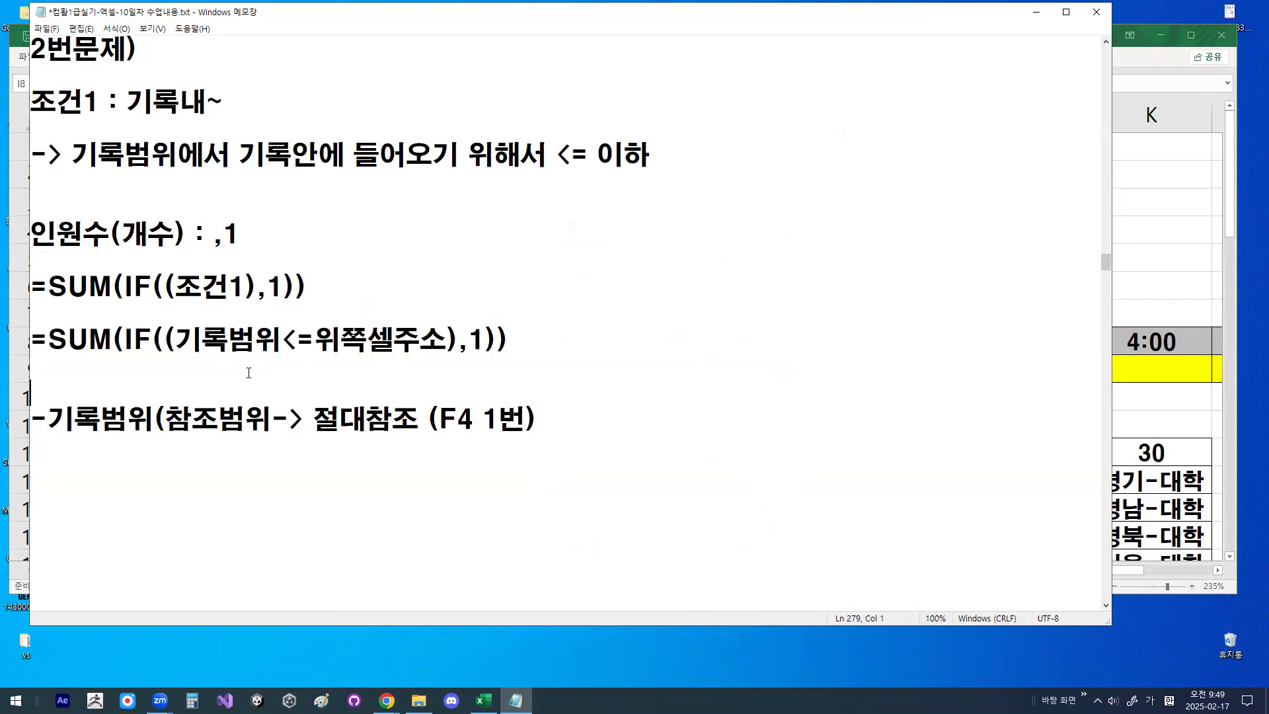
{"action": "left_click_drag", "start_coordinate": [175, 339], "coordinate": [445, 337]}
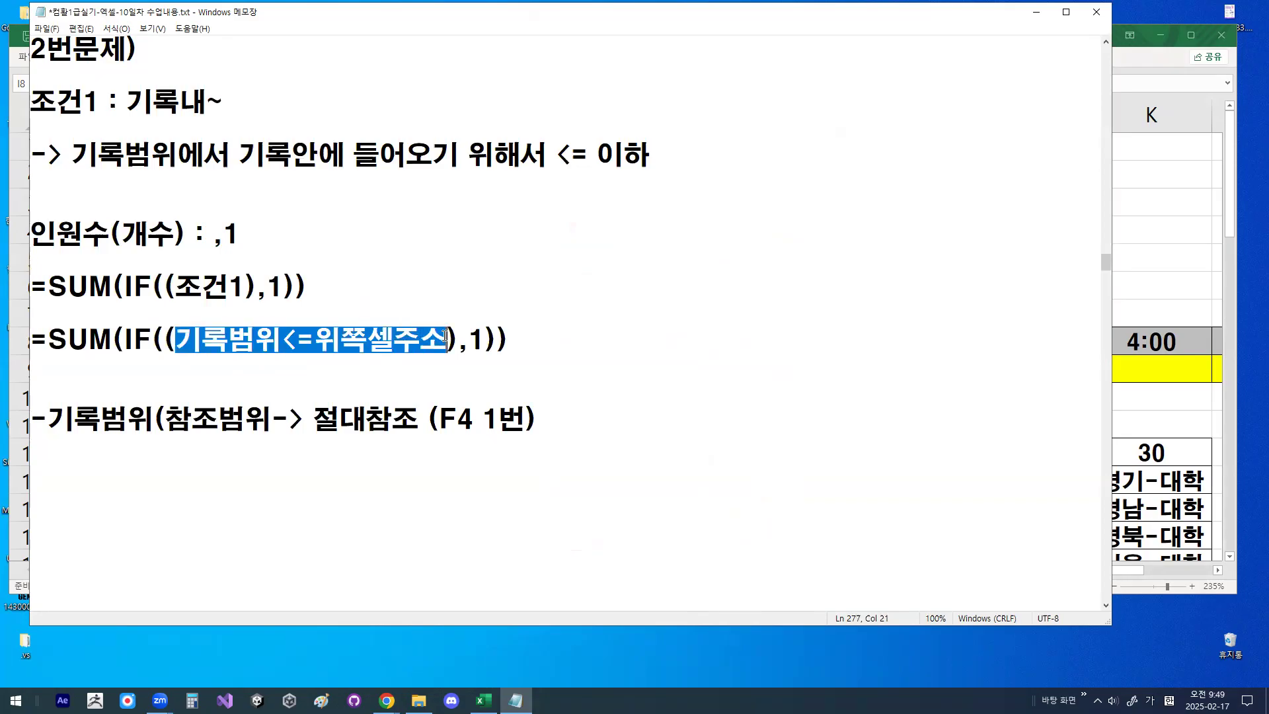
- Return to 배열수식1 in Excel and, in 표3, draw the rightward and downward fill arrows and circle the 3:00 header
{"action": "left_click", "coordinate": [1036, 12]}
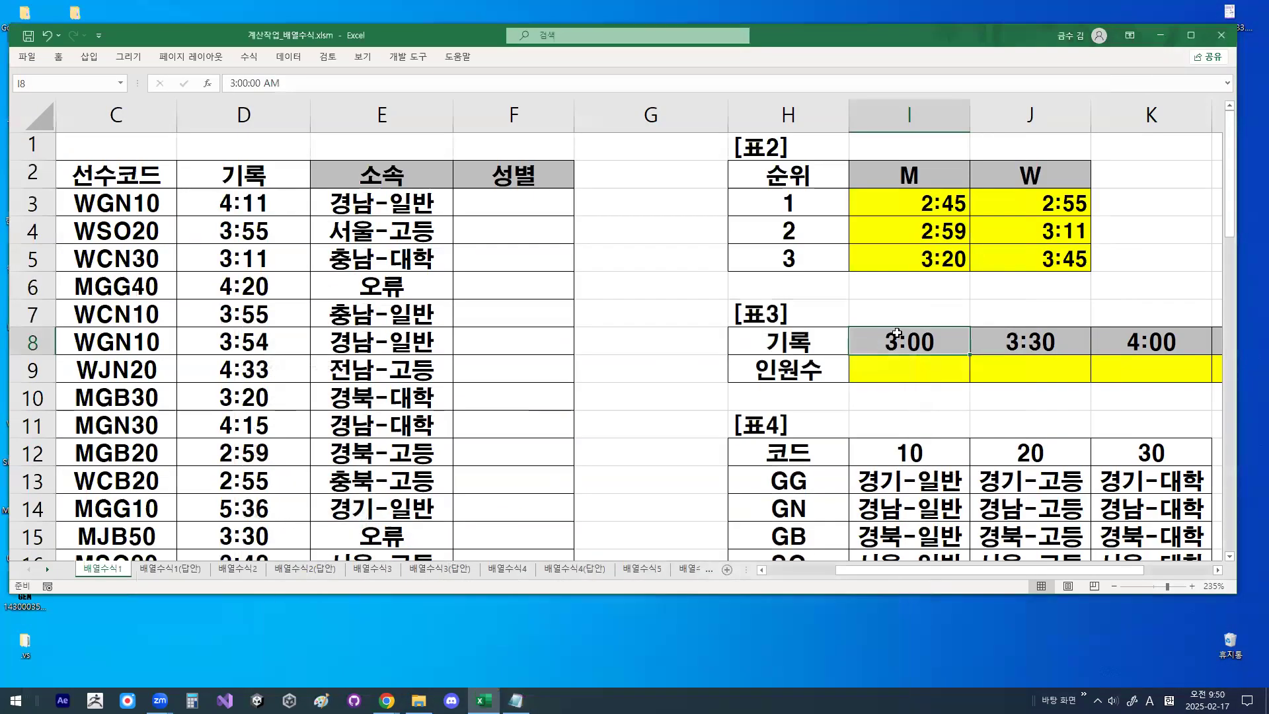
{"action": "left_click", "coordinate": [1219, 571]}
{"action": "left_click", "coordinate": [1219, 571]}
{"action": "left_click", "coordinate": [1219, 571]}
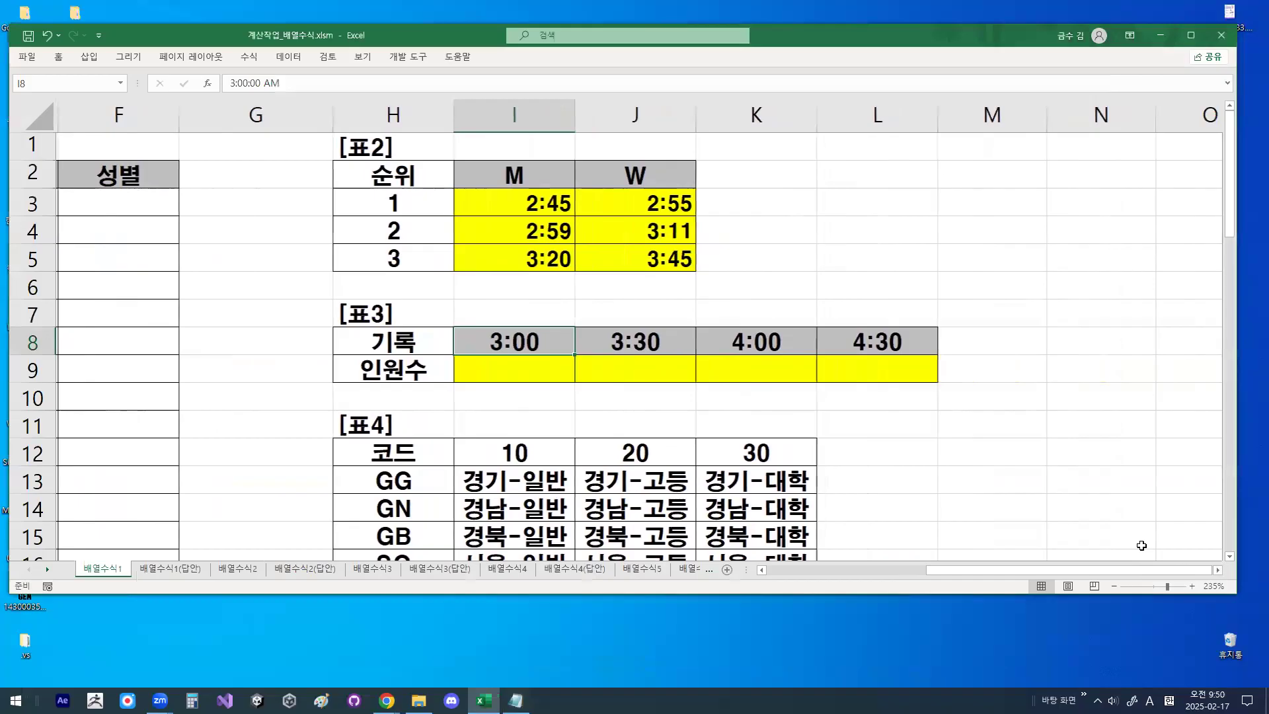
{"action": "key", "text": "ctrl+2"}
{"action": "mouse_move", "coordinate": [471, 388]}
{"action": "left_mouse_down"}
{"action": "mouse_move", "coordinate": [727, 387]}
{"action": "mouse_move", "coordinate": [712, 400]}
{"action": "left_mouse_up"}
{"action": "mouse_move", "coordinate": [544, 356]}
{"action": "left_mouse_down"}
{"action": "mouse_move", "coordinate": [509, 360]}
{"action": "mouse_move", "coordinate": [536, 340]}
{"action": "left_mouse_up"}
{"action": "mouse_move", "coordinate": [893, 369]}
{"action": "left_mouse_down"}
{"action": "mouse_move", "coordinate": [892, 444]}
{"action": "mouse_move", "coordinate": [901, 431]}
{"action": "left_mouse_up"}
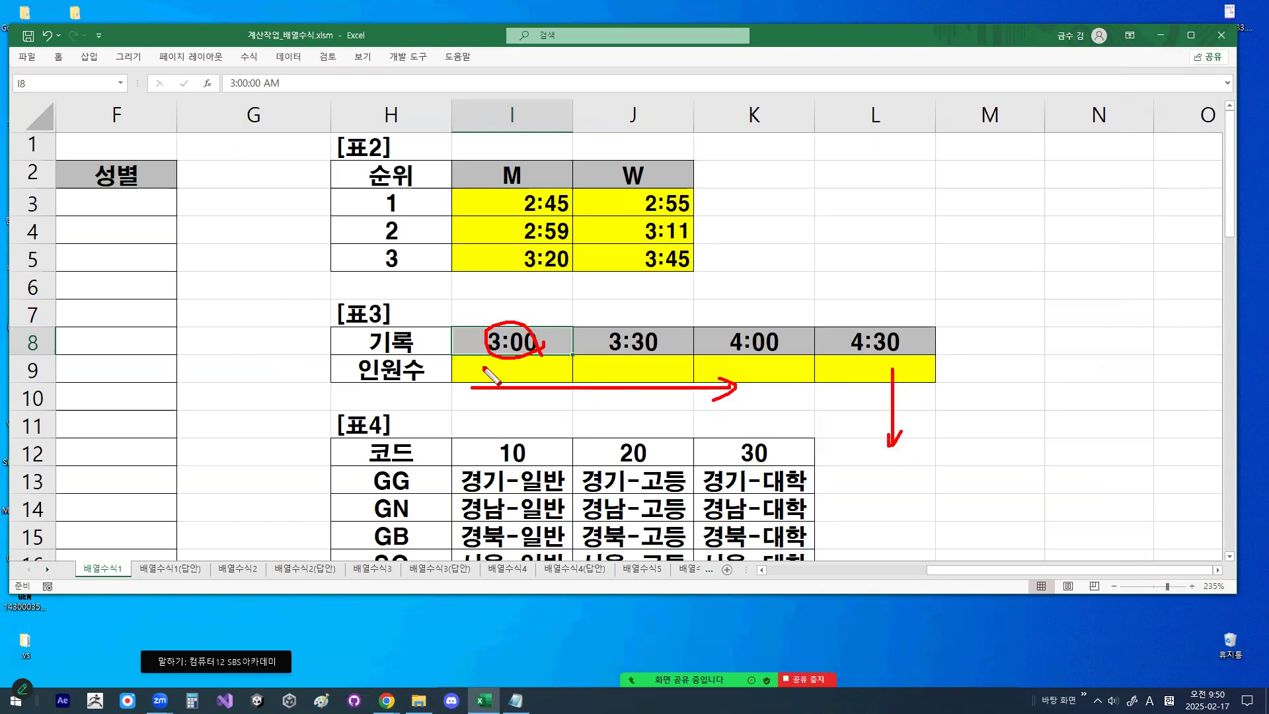
- Clear the drawings and start a formula in 인원수 cell I9 that references the header cell I8
{"action": "left_click", "coordinate": [524, 365]}
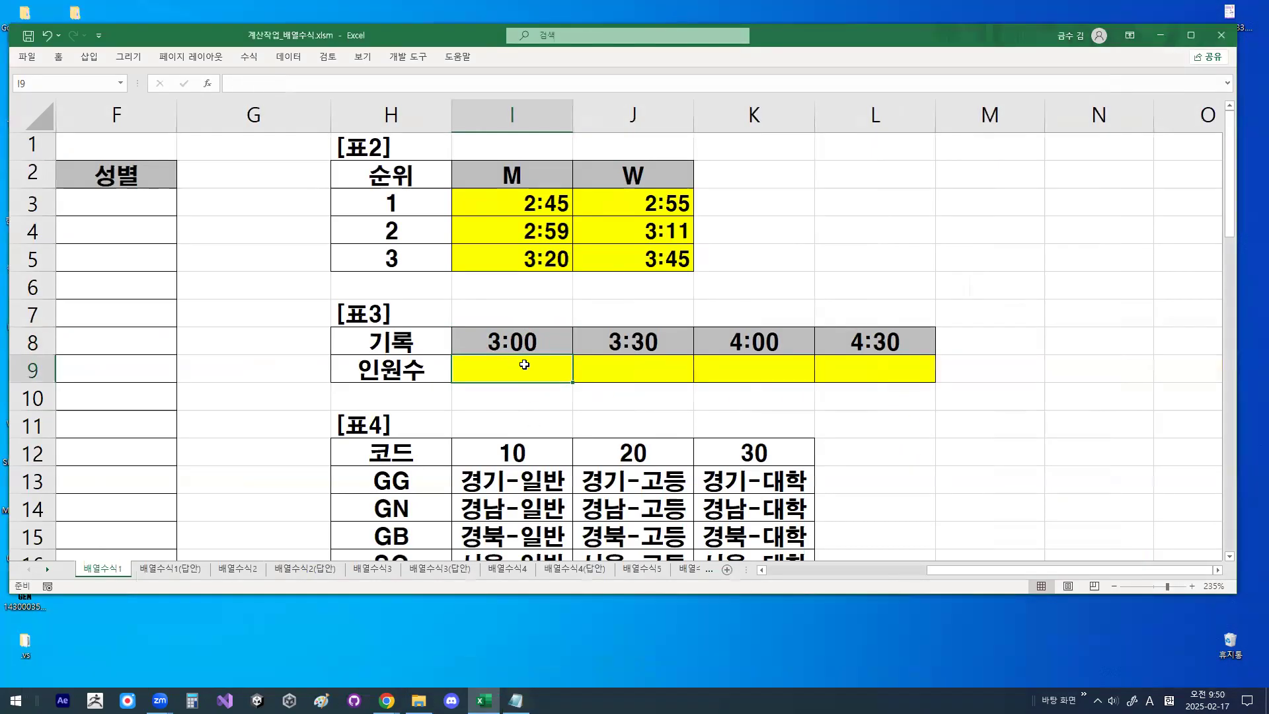
{"action": "type", "text": "="}
{"action": "left_click", "coordinate": [534, 336]}
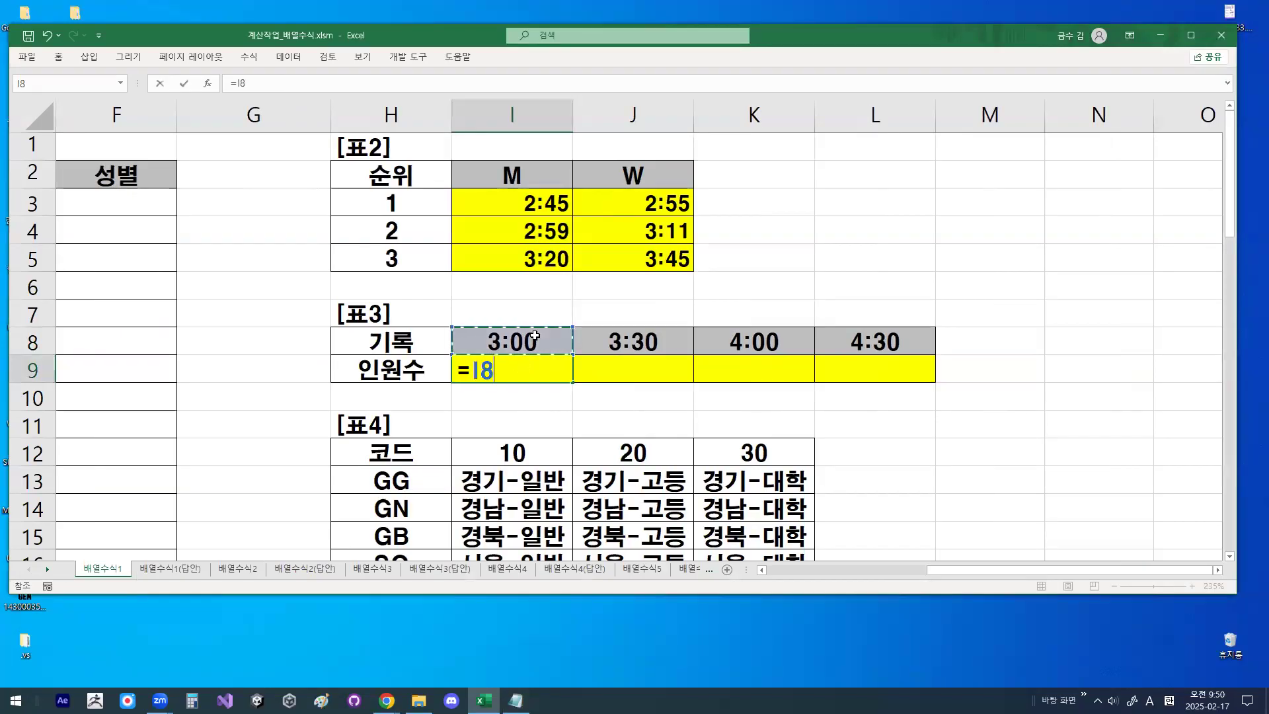
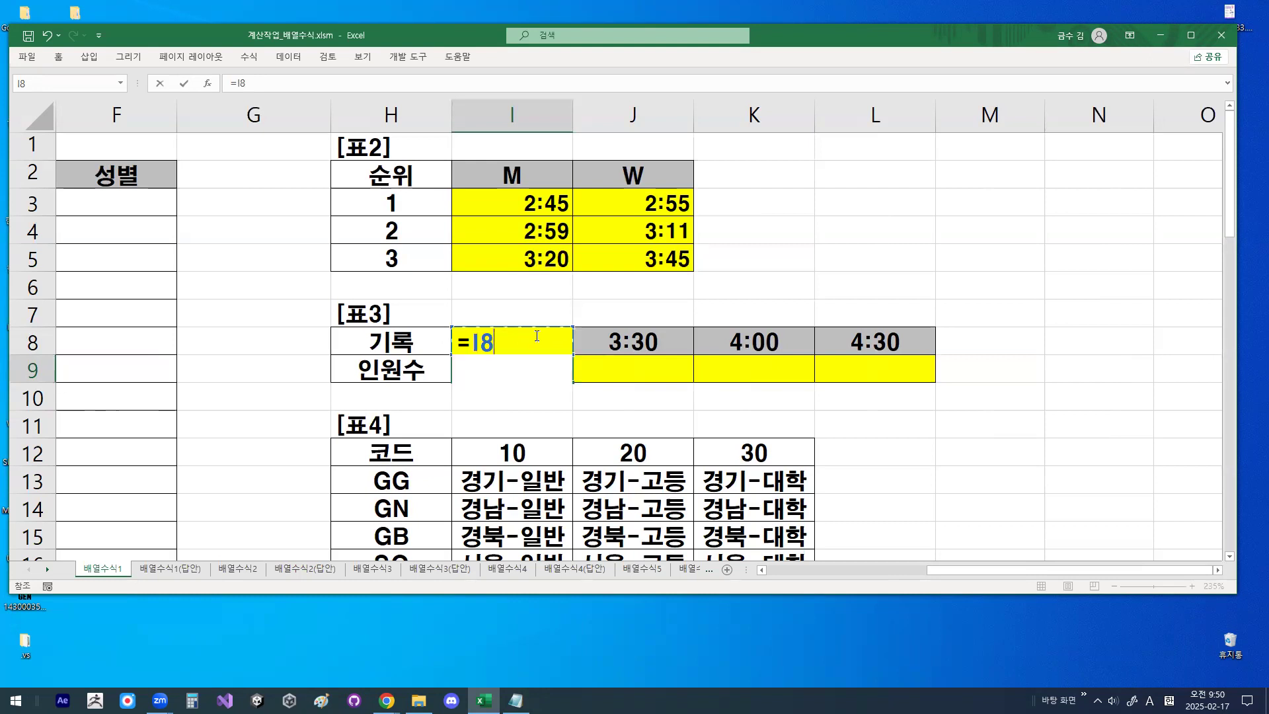
- Lock the row of the header reference as I$8, circle it, and discard the trial formula in I9
{"action": "key", "text": "F4"}
{"action": "key", "text": "F4"}
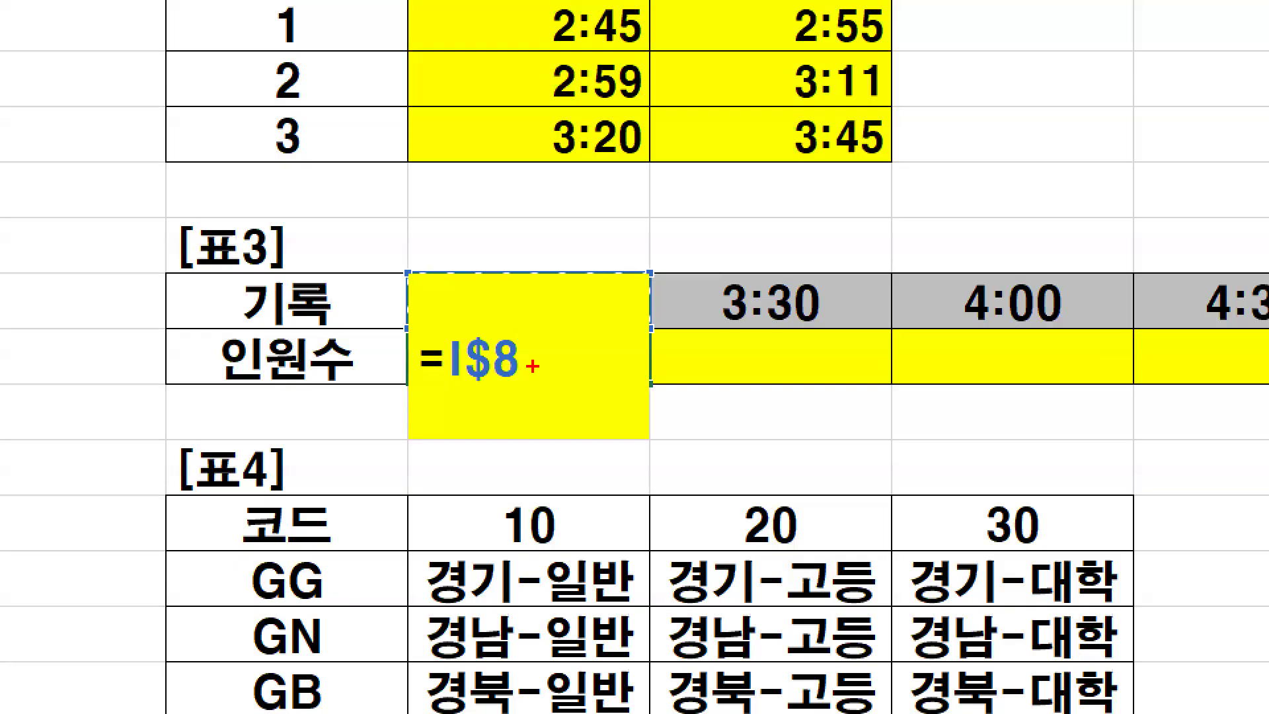
{"action": "left_click_drag", "start_coordinate": [514, 375], "coordinate": [494, 354]}
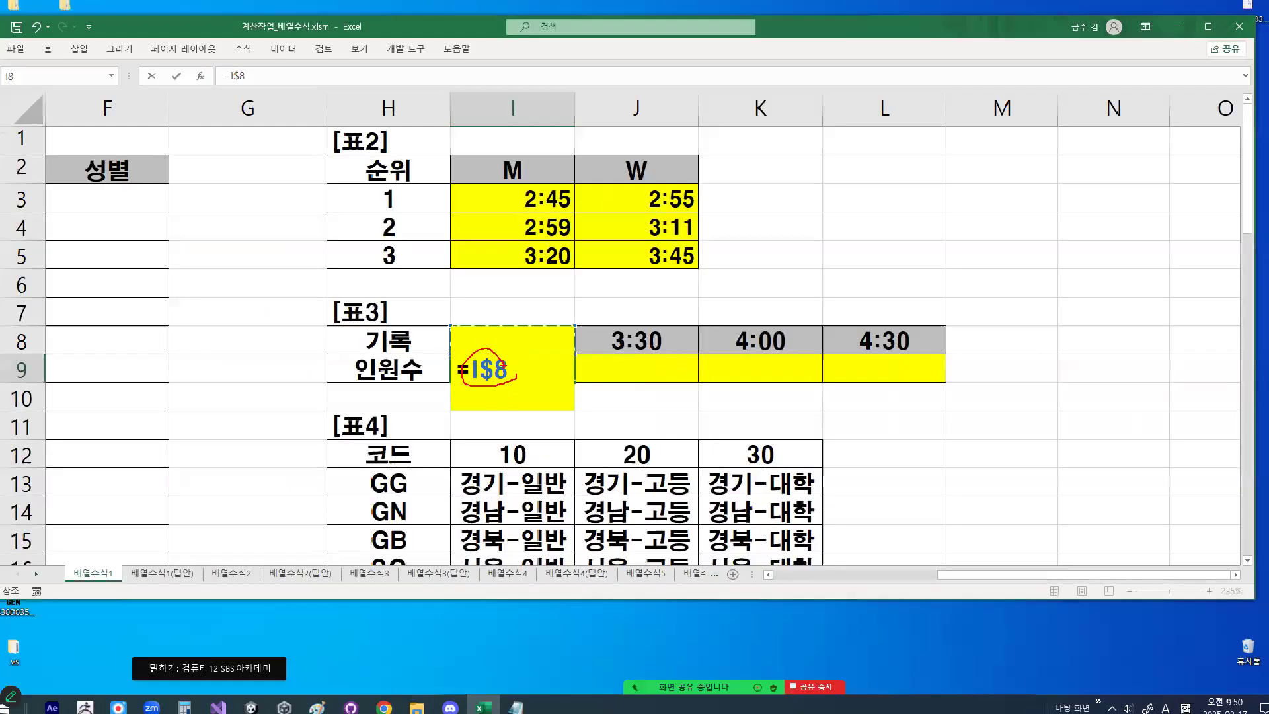
{"action": "key", "text": "Escape"}
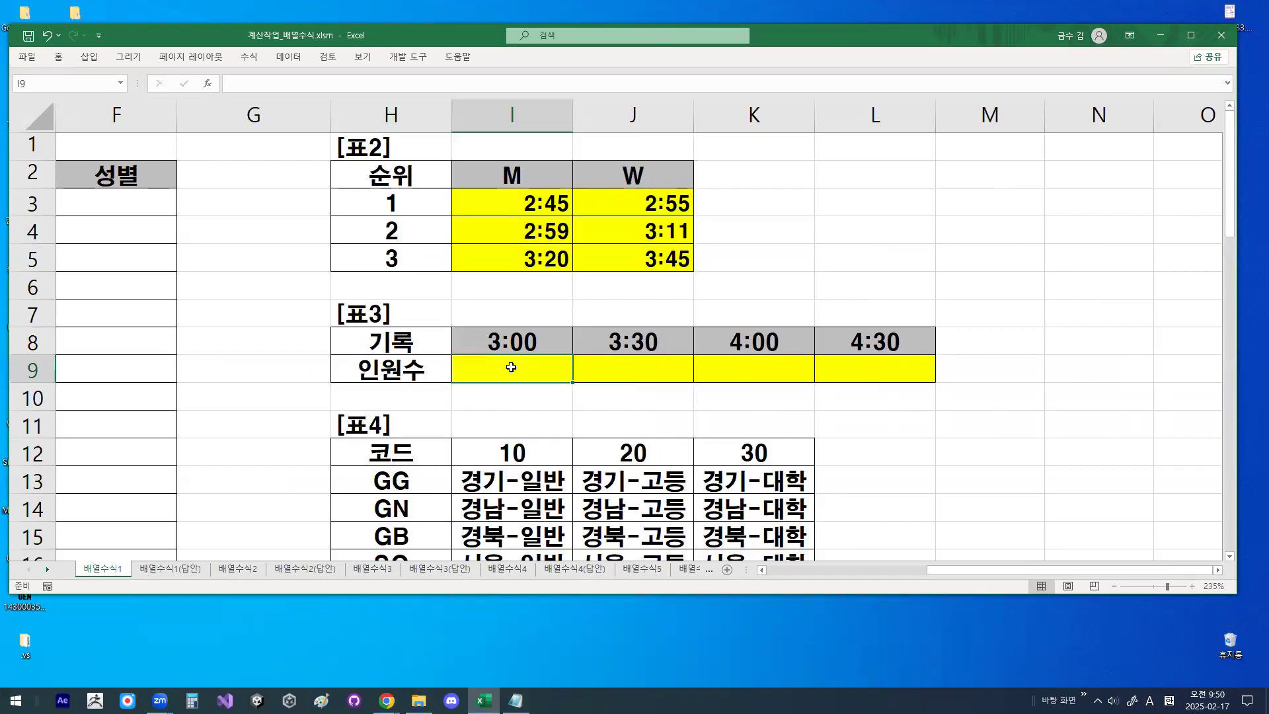
- Reference I8 in I9 again, circle the column letter I, draw an X and a rightward arrow across 3:30, and clear the drawings
{"action": "type", "text": "="}
{"action": "left_click", "coordinate": [516, 351]}
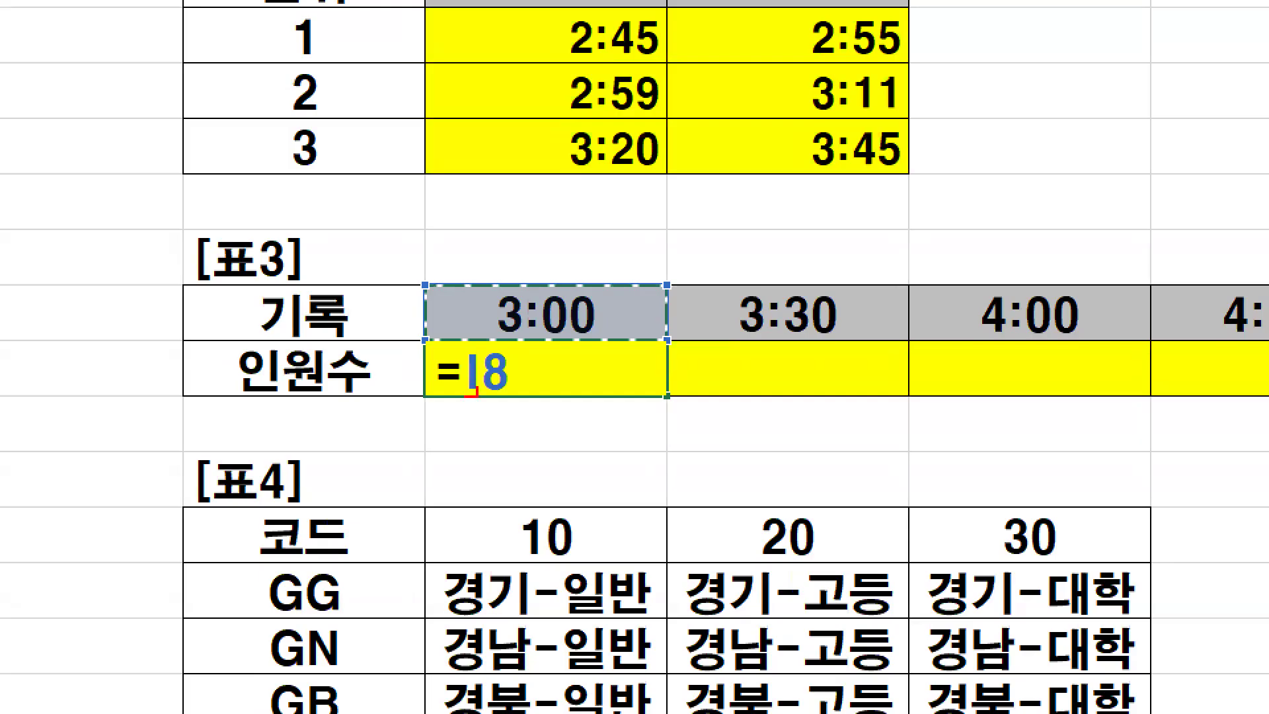
{"action": "mouse_move", "coordinate": [471, 391]}
{"action": "left_mouse_down"}
{"action": "mouse_move", "coordinate": [454, 347]}
{"action": "mouse_move", "coordinate": [485, 390]}
{"action": "left_mouse_up"}
{"action": "left_click_drag", "start_coordinate": [457, 337], "coordinate": [514, 254]}
{"action": "left_click_drag", "start_coordinate": [638, 349], "coordinate": [555, 463]}
{"action": "left_click_drag", "start_coordinate": [572, 354], "coordinate": [653, 456]}
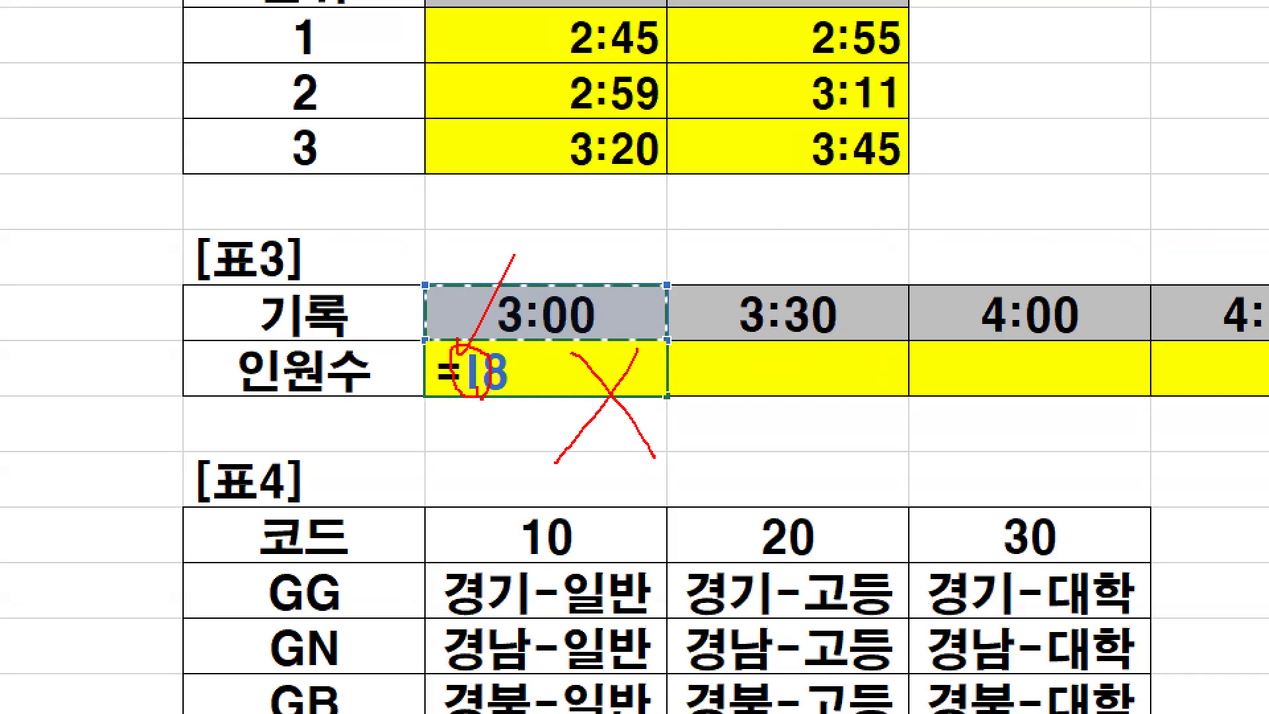
{"action": "mouse_move", "coordinate": [699, 307]}
{"action": "left_mouse_down"}
{"action": "mouse_move", "coordinate": [876, 322]}
{"action": "mouse_move", "coordinate": [847, 344]}
{"action": "left_mouse_up"}
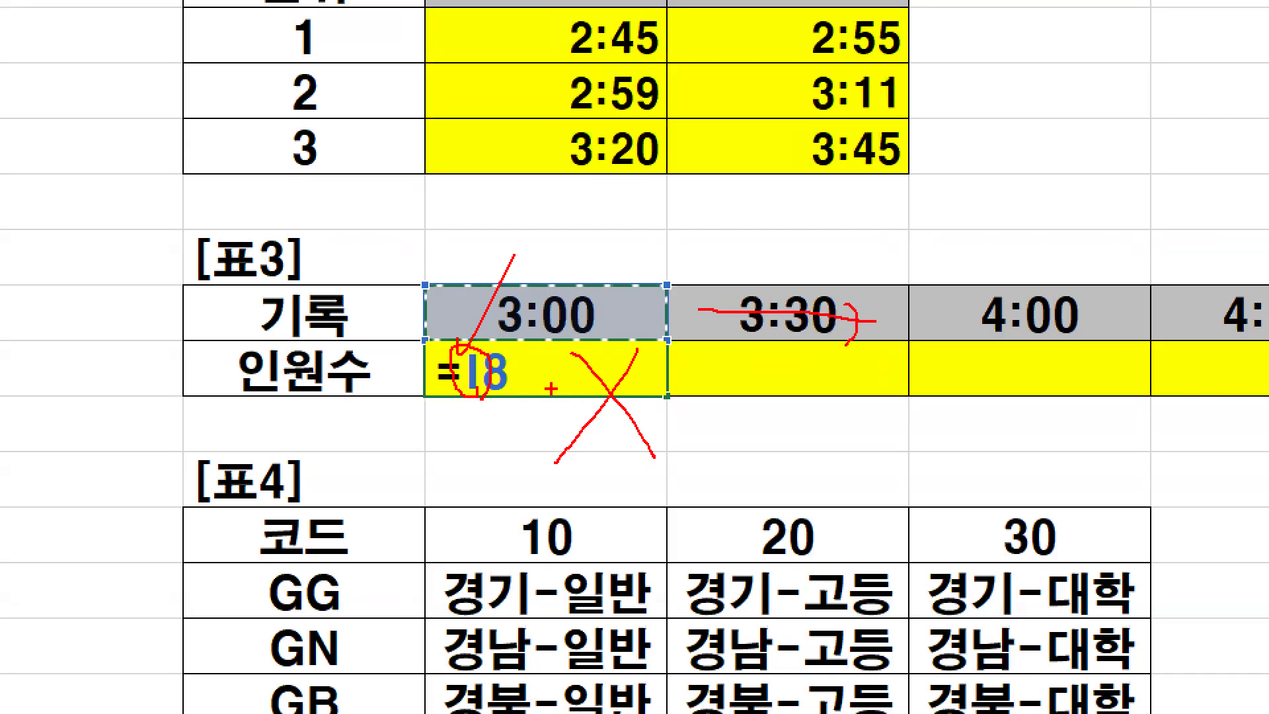
{"action": "key", "text": "Escape"}
- Circle the row number 8 in the I8 reference, draw an X beside it, and clear the drawings
{"action": "key", "text": "ctrl+1"}
{"action": "left_click", "coordinate": [501, 367]}
{"action": "mouse_move", "coordinate": [492, 377]}
{"action": "left_mouse_down"}
{"action": "mouse_move", "coordinate": [510, 360]}
{"action": "mouse_move", "coordinate": [566, 414]}
{"action": "left_mouse_up"}
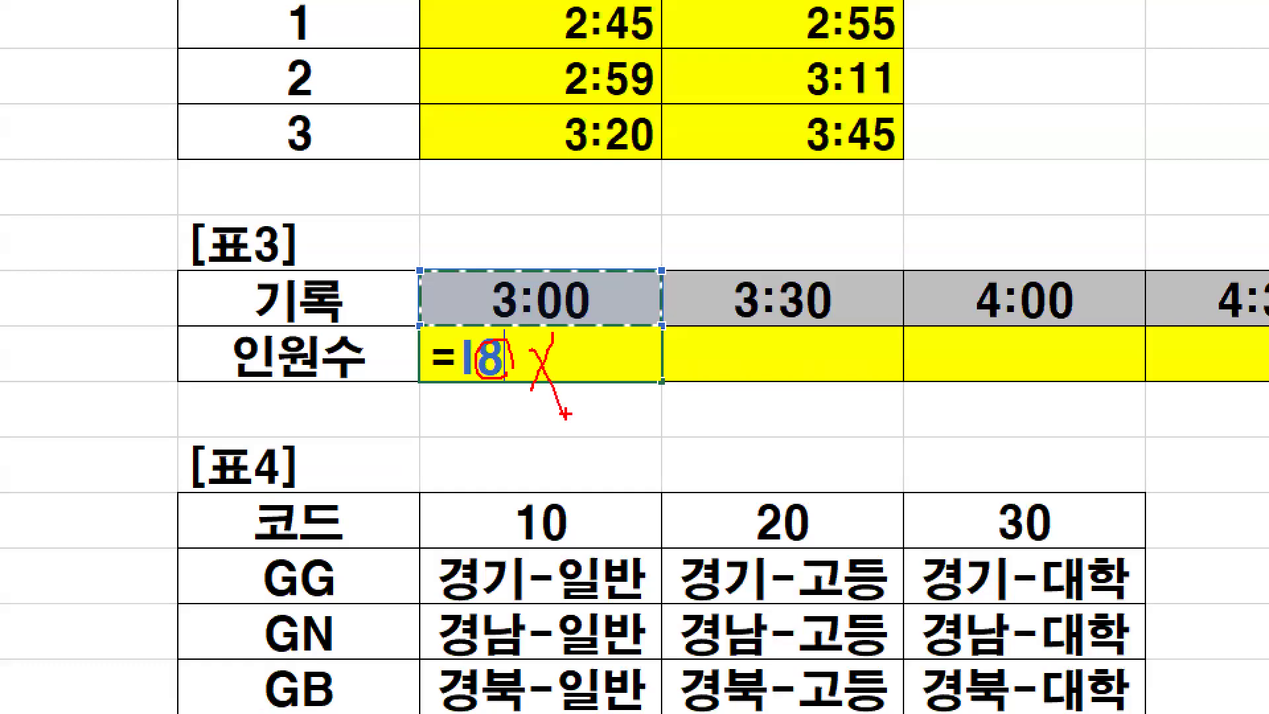
{"action": "key", "text": "Escape"}
{"action": "key", "text": "Escape"}
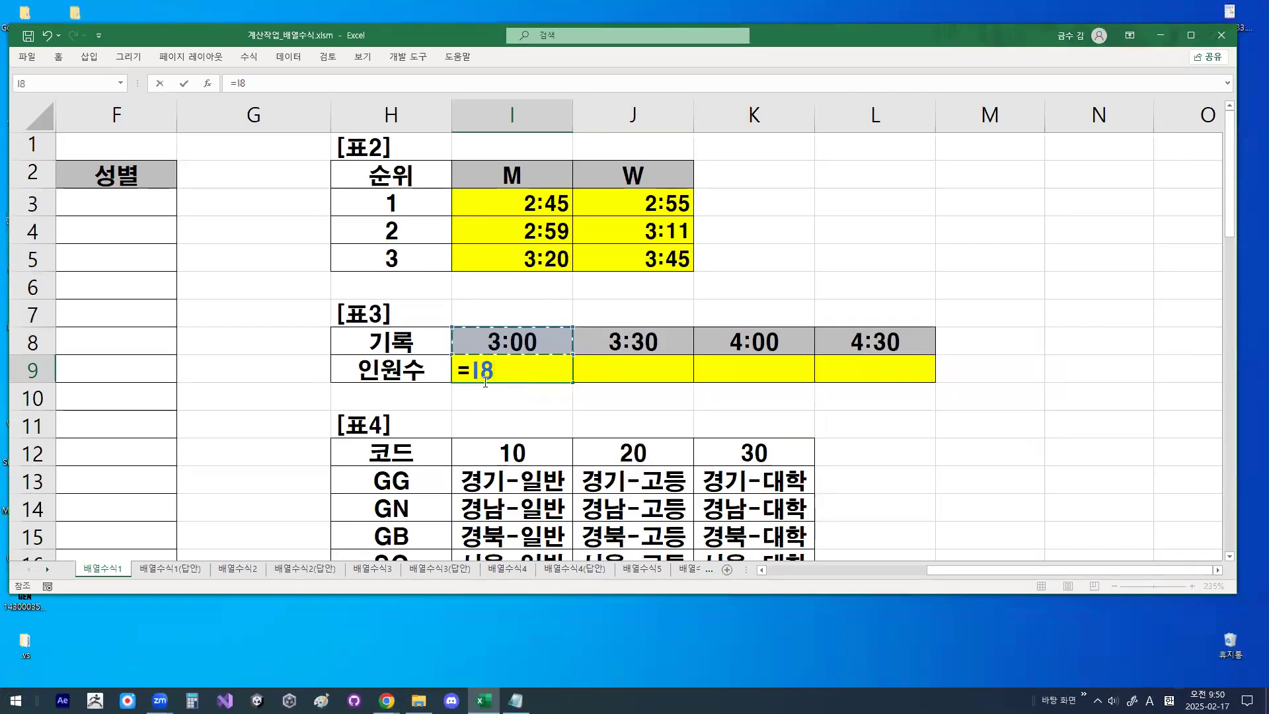
- Make the reference row-absolute as I$8, circle it, draw a downward arrow below 3:30, and clear the drawings
{"action": "key", "text": "F4"}
{"action": "key", "text": "F4"}
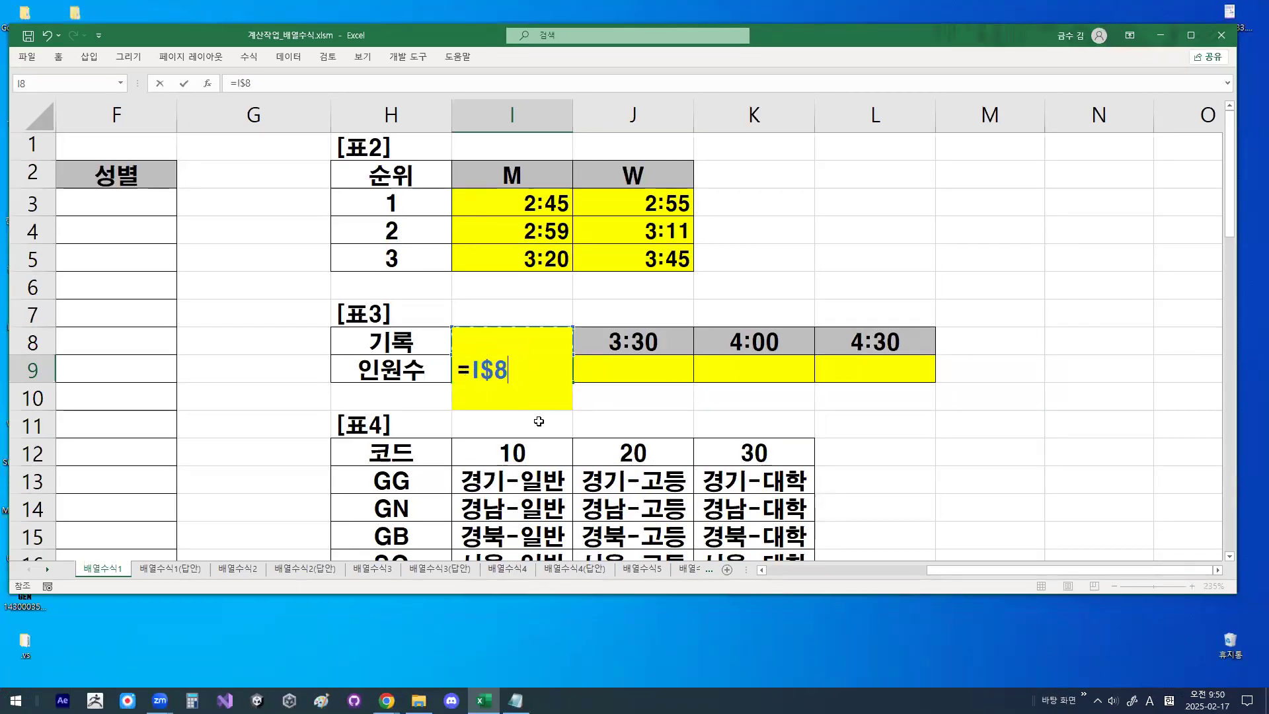
{"action": "key", "text": "ctrl+1"}
{"action": "left_click_drag", "start_coordinate": [479, 358], "coordinate": [507, 369]}
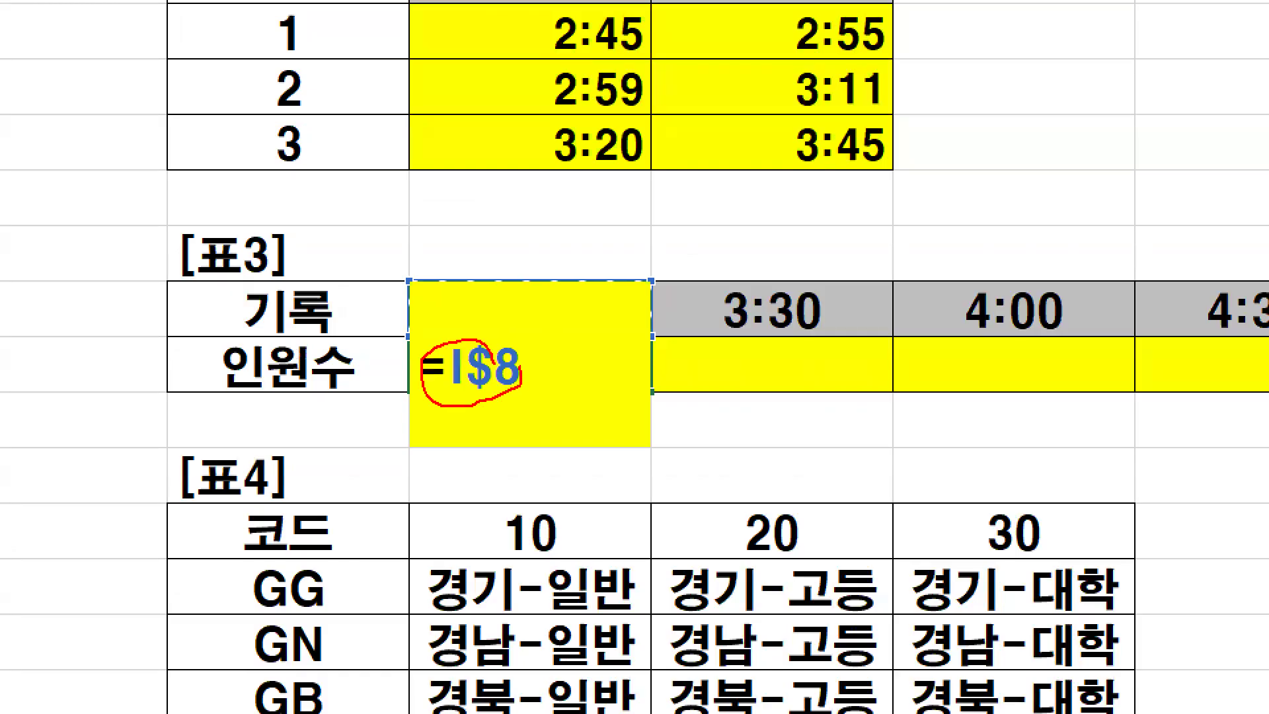
{"action": "mouse_move", "coordinate": [734, 345]}
{"action": "left_mouse_down"}
{"action": "mouse_move", "coordinate": [731, 462]}
{"action": "mouse_move", "coordinate": [800, 393]}
{"action": "left_mouse_up"}
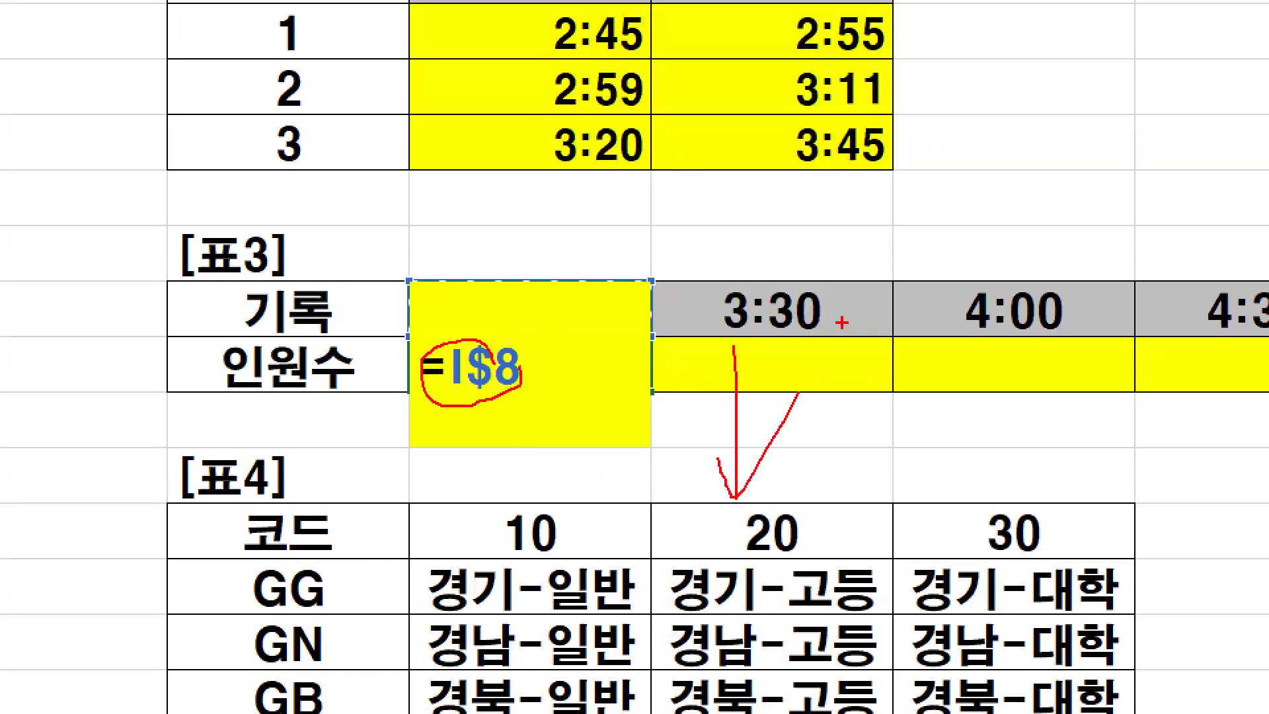
{"action": "key", "text": "Escape"}
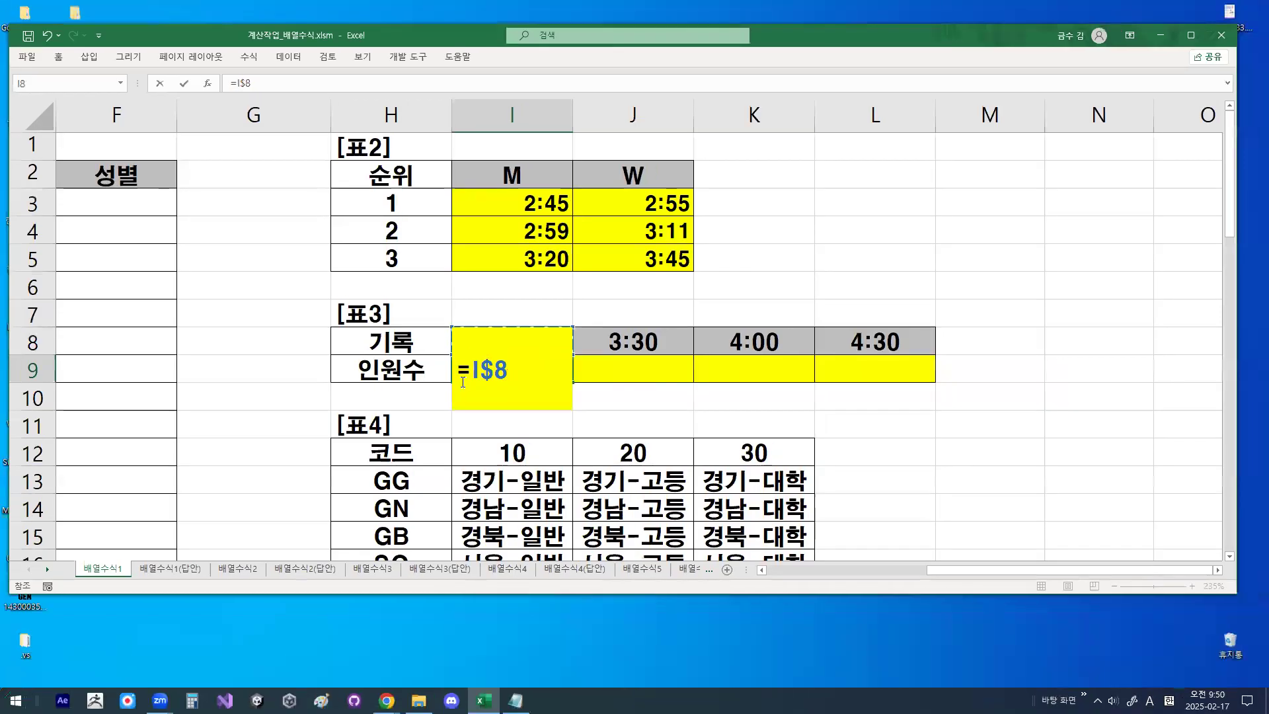
- Circle I$8 with an arrow pointing to it, clear the drawings, and cancel the trial formula in I9
{"action": "key", "text": "ctrl+1"}
{"action": "mouse_move", "coordinate": [550, 372]}
{"action": "left_mouse_down"}
{"action": "mouse_move", "coordinate": [476, 374]}
{"action": "mouse_move", "coordinate": [527, 322]}
{"action": "mouse_move", "coordinate": [550, 360]}
{"action": "left_mouse_up"}
{"action": "mouse_move", "coordinate": [497, 291]}
{"action": "left_mouse_down"}
{"action": "mouse_move", "coordinate": [508, 301]}
{"action": "mouse_move", "coordinate": [554, 204]}
{"action": "left_mouse_up"}
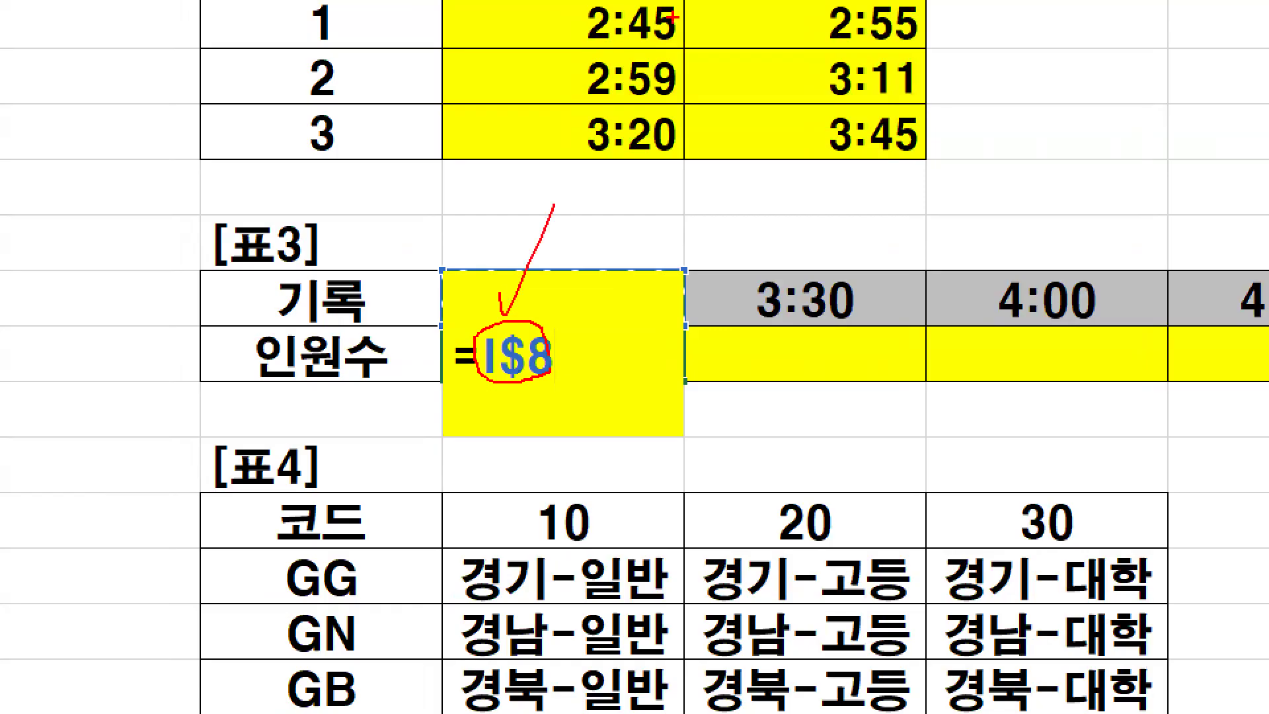
{"action": "key", "text": "Escape"}
{"action": "key", "text": "Escape"}
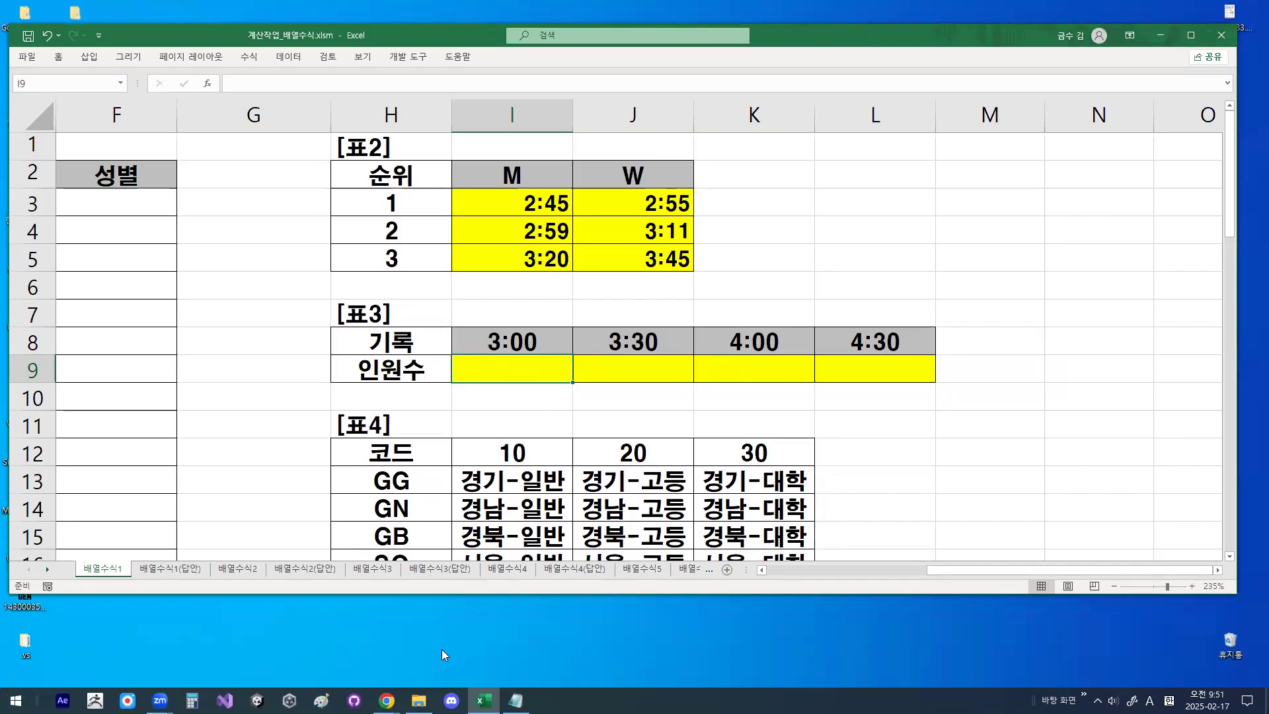
- Highlight the template SUM(IF((기록범위<=위쪽셀주소),1)) in the Notepad notes, return to Excel, and start the I9 formula with =SUM(IF((
{"action": "left_click", "coordinate": [515, 701]}
{"action": "left_click_drag", "start_coordinate": [49, 338], "coordinate": [509, 338]}
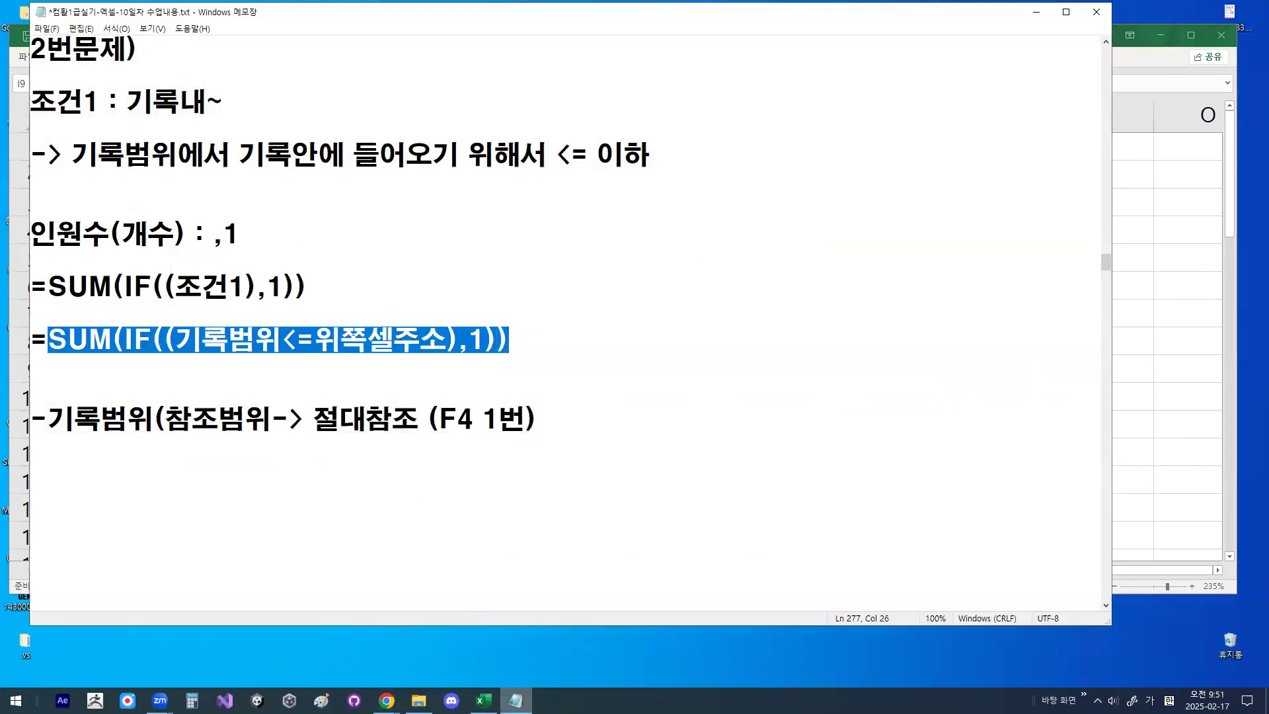
{"action": "left_click", "coordinate": [484, 701]}
{"action": "type", "text": "=\\"}
{"action": "key", "text": "BackSpace"}
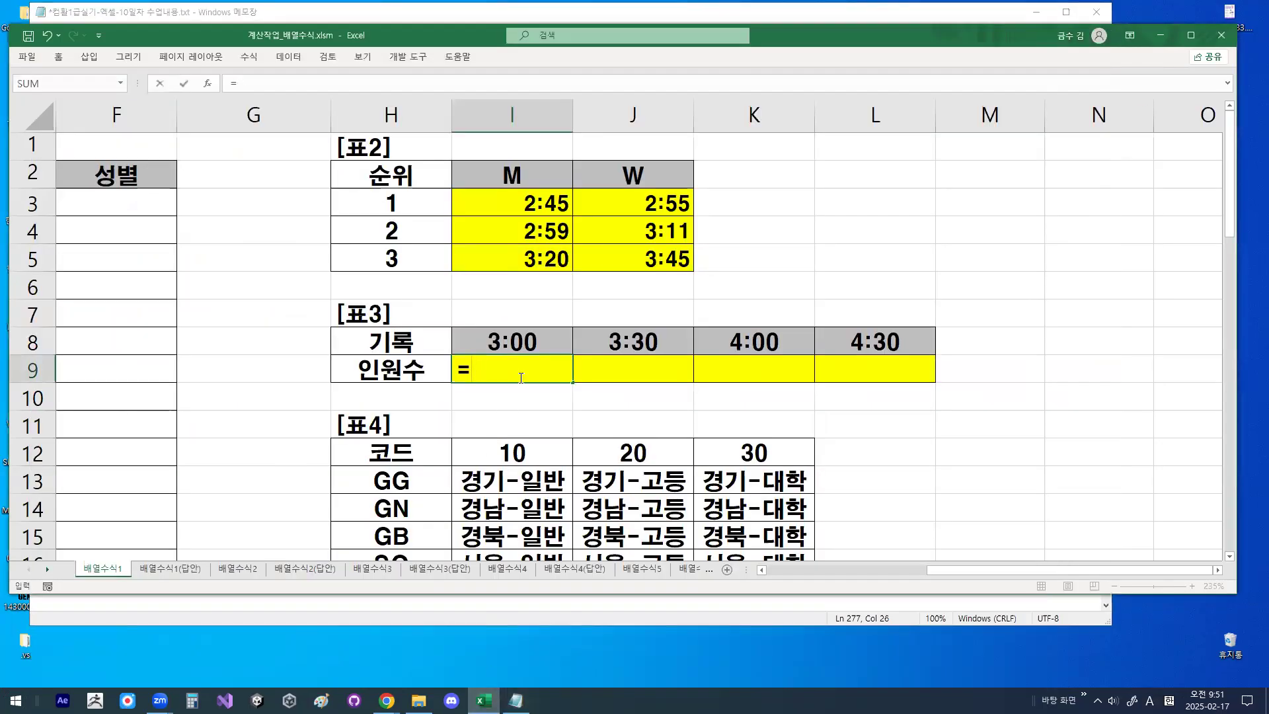
{"action": "type", "text": "SUM("}
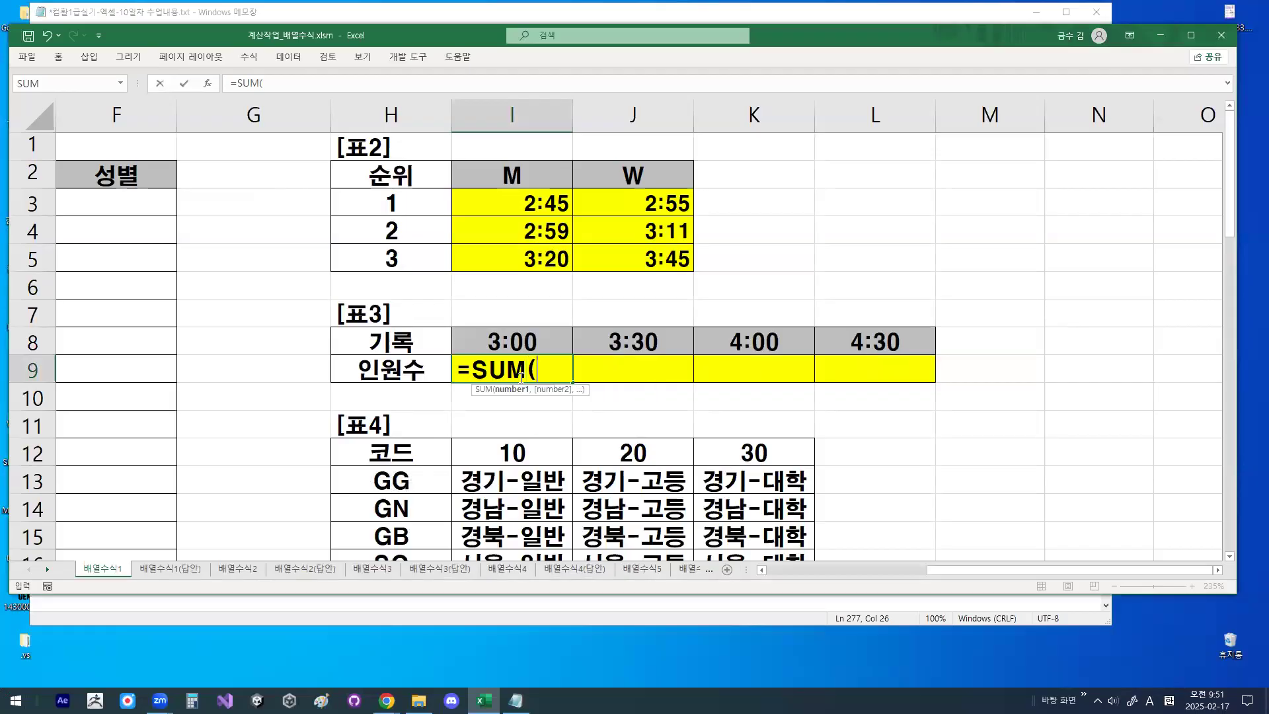
{"action": "type", "text": "IF"}
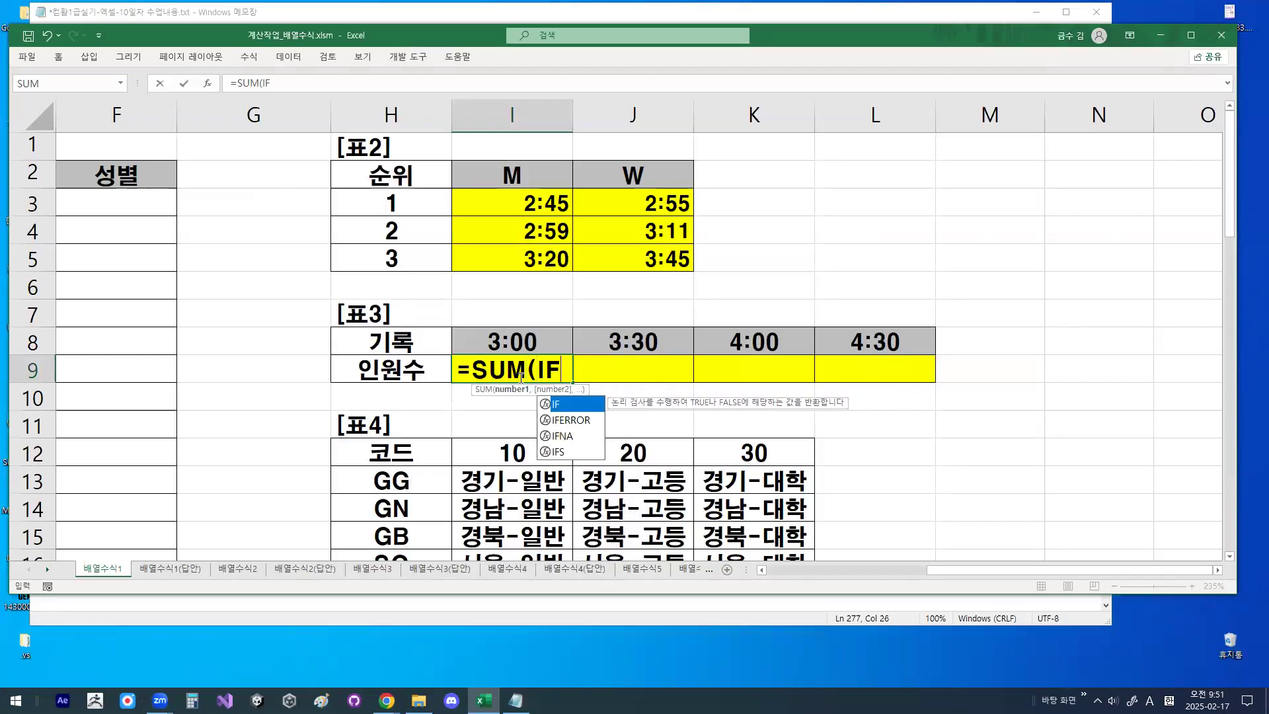
{"action": "type", "text": "(("}
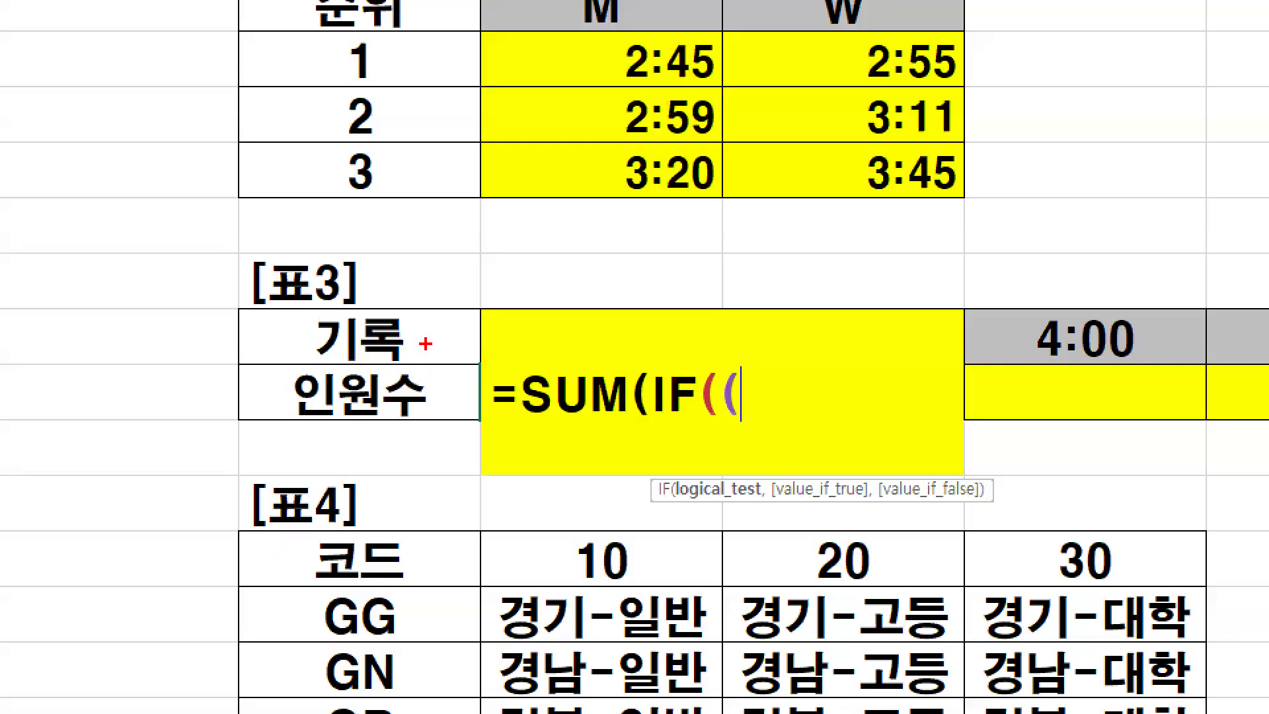
- Circle the covered header area above the formula, clear the drawing, and add 표1's 기록 range as $D$3:$D$23 to the IF condition
{"action": "mouse_move", "coordinate": [596, 308]}
{"action": "left_mouse_down"}
{"action": "mouse_move", "coordinate": [601, 349]}
{"action": "mouse_move", "coordinate": [607, 318]}
{"action": "left_mouse_up"}
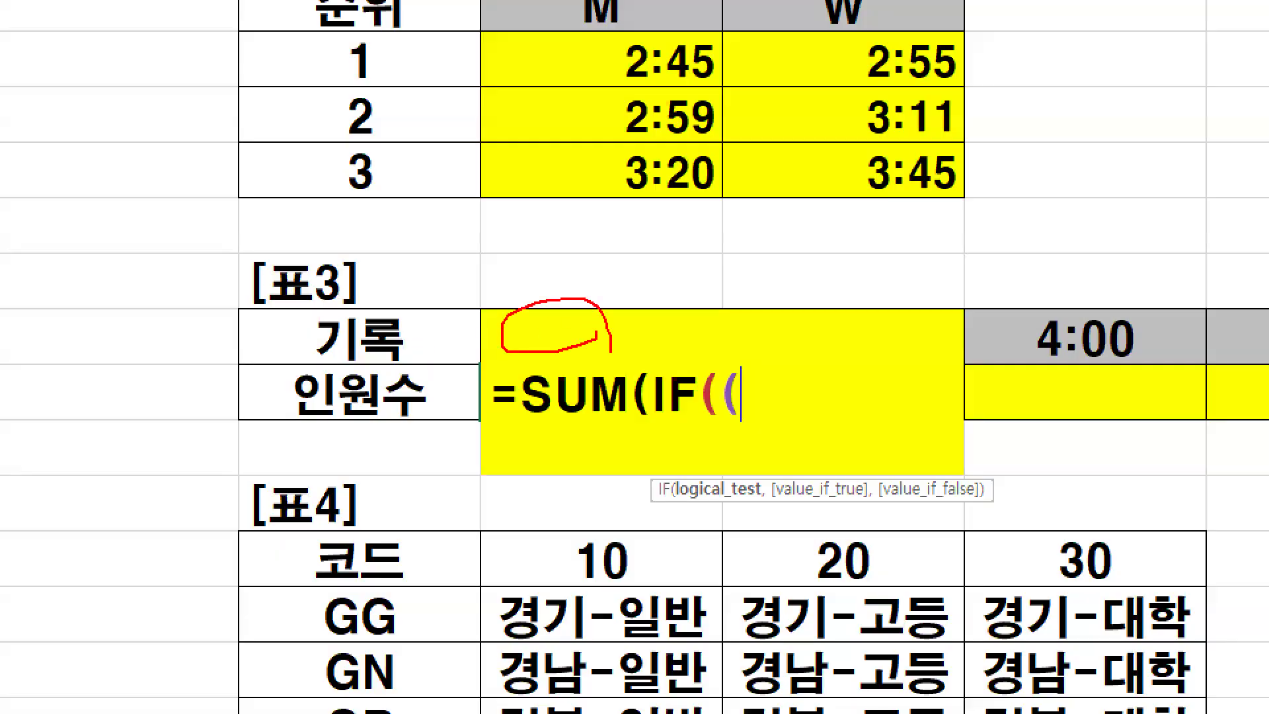
{"action": "key", "text": "Escape"}
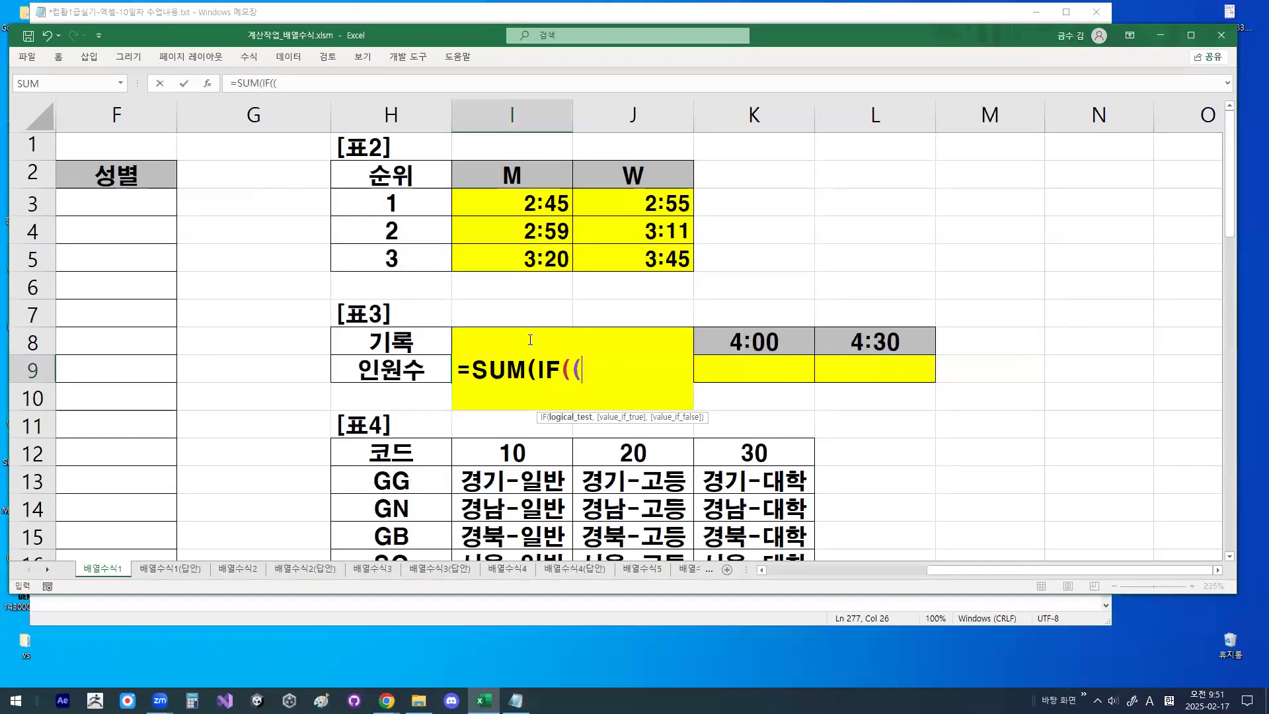
{"action": "left_click_drag", "start_coordinate": [987, 570], "coordinate": [783, 613]}
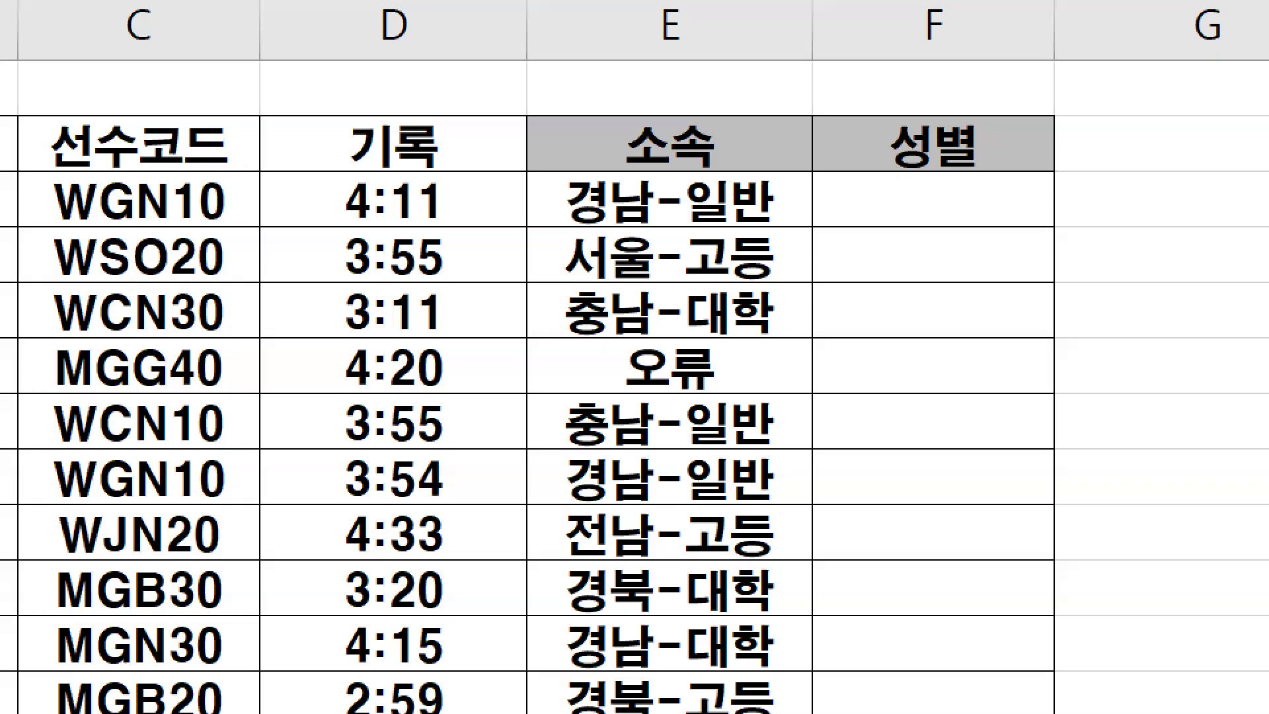
{"action": "mouse_move", "coordinate": [438, 272]}
{"action": "left_mouse_down"}
{"action": "mouse_move", "coordinate": [430, 315]}
{"action": "mouse_move", "coordinate": [430, 181]}
{"action": "mouse_move", "coordinate": [395, 366]}
{"action": "mouse_move", "coordinate": [423, 599]}
{"action": "mouse_move", "coordinate": [427, 512]}
{"action": "left_mouse_up"}
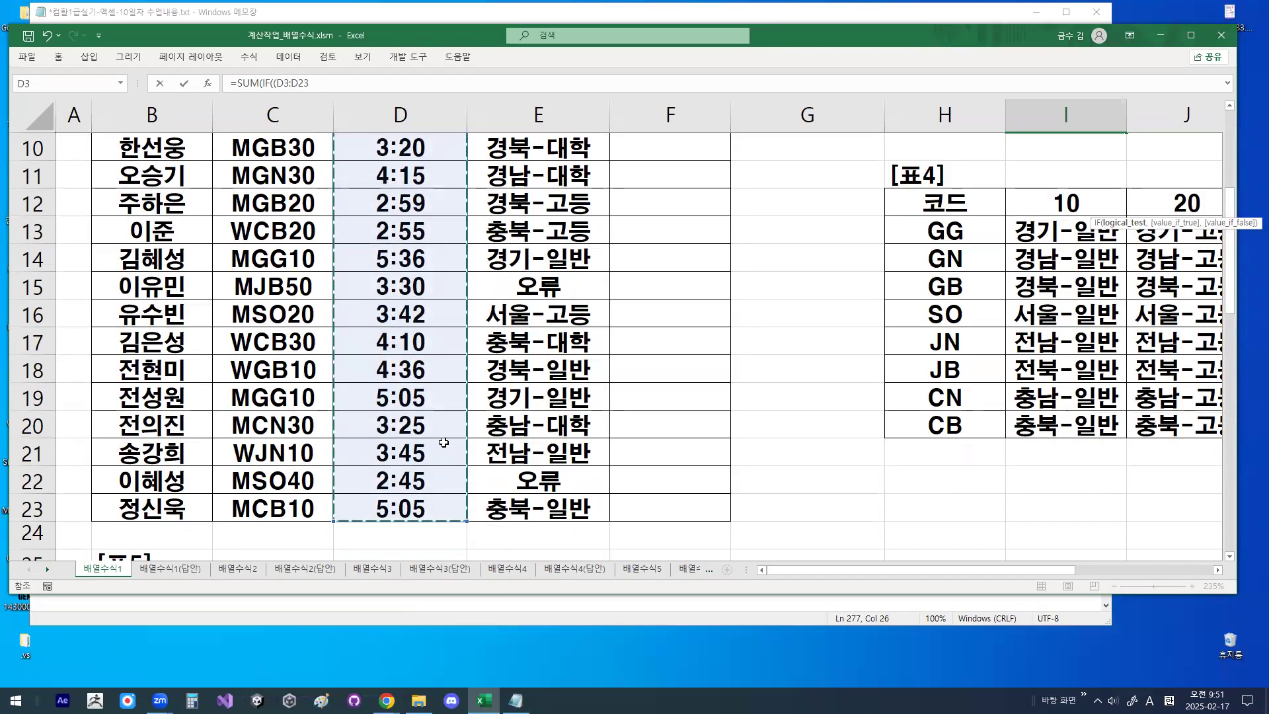
{"action": "key", "text": "F4"}
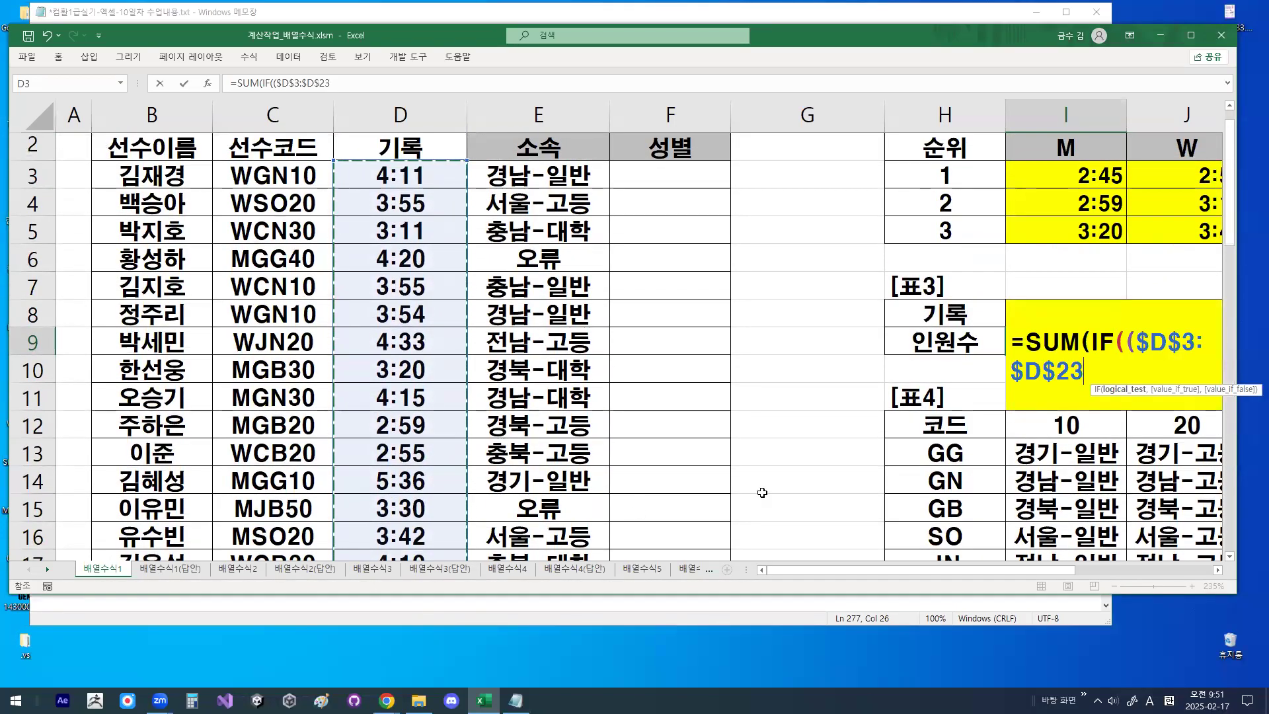
{"action": "left_click", "coordinate": [1216, 572]}
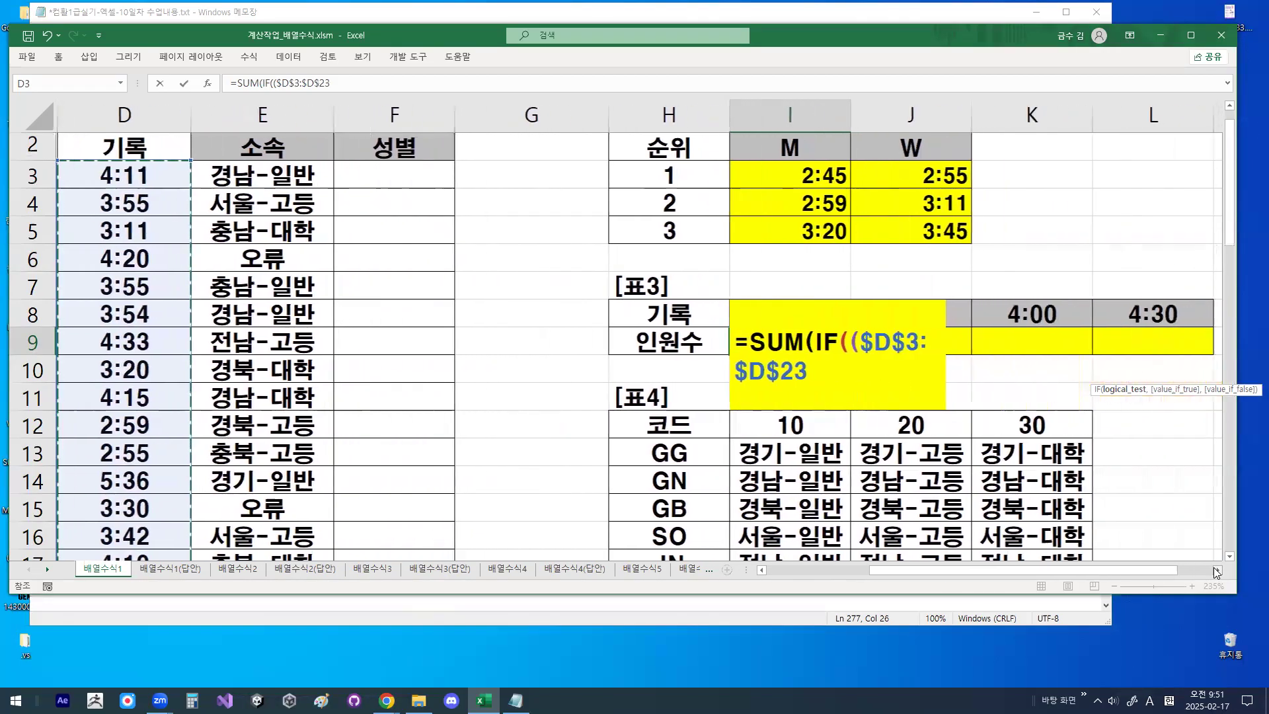
{"action": "left_click", "coordinate": [1216, 573]}
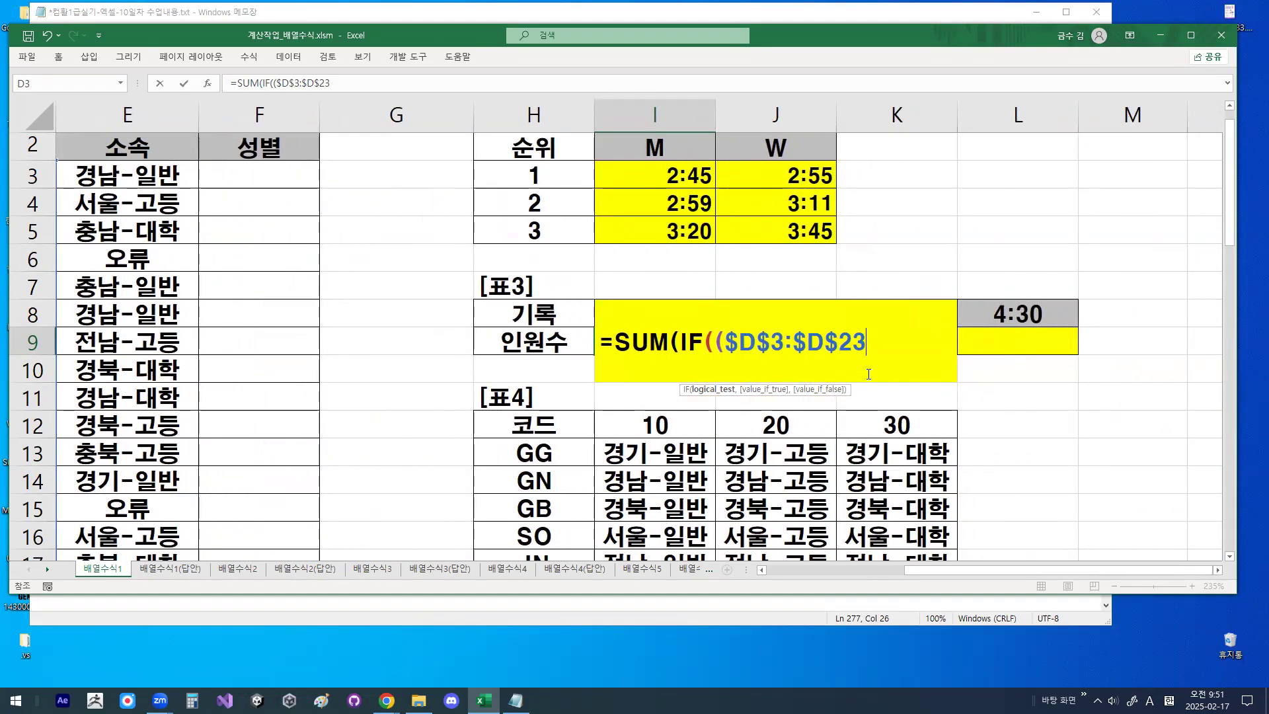
- Complete the condition in the I9 formula with <=I8 and its closing parenthesis
{"action": "type", "text": "<="}
{"action": "left_click", "coordinate": [541, 314]}
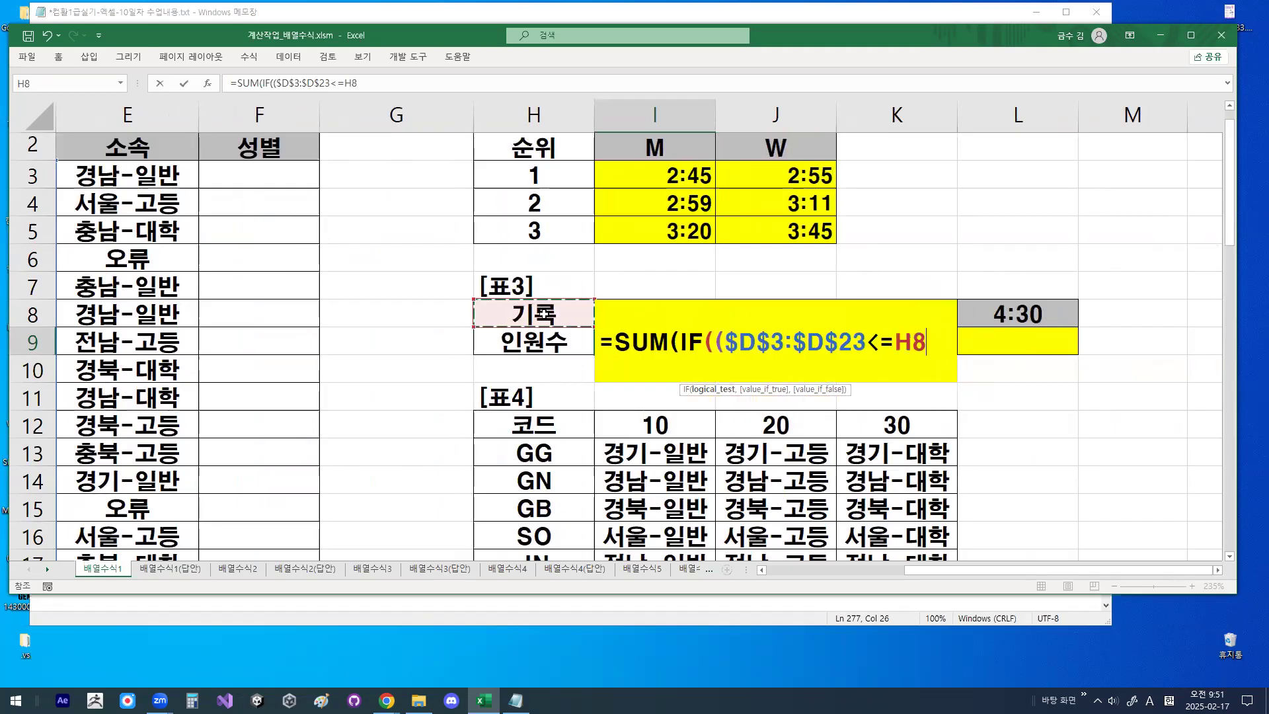
{"action": "key", "text": "Right"}
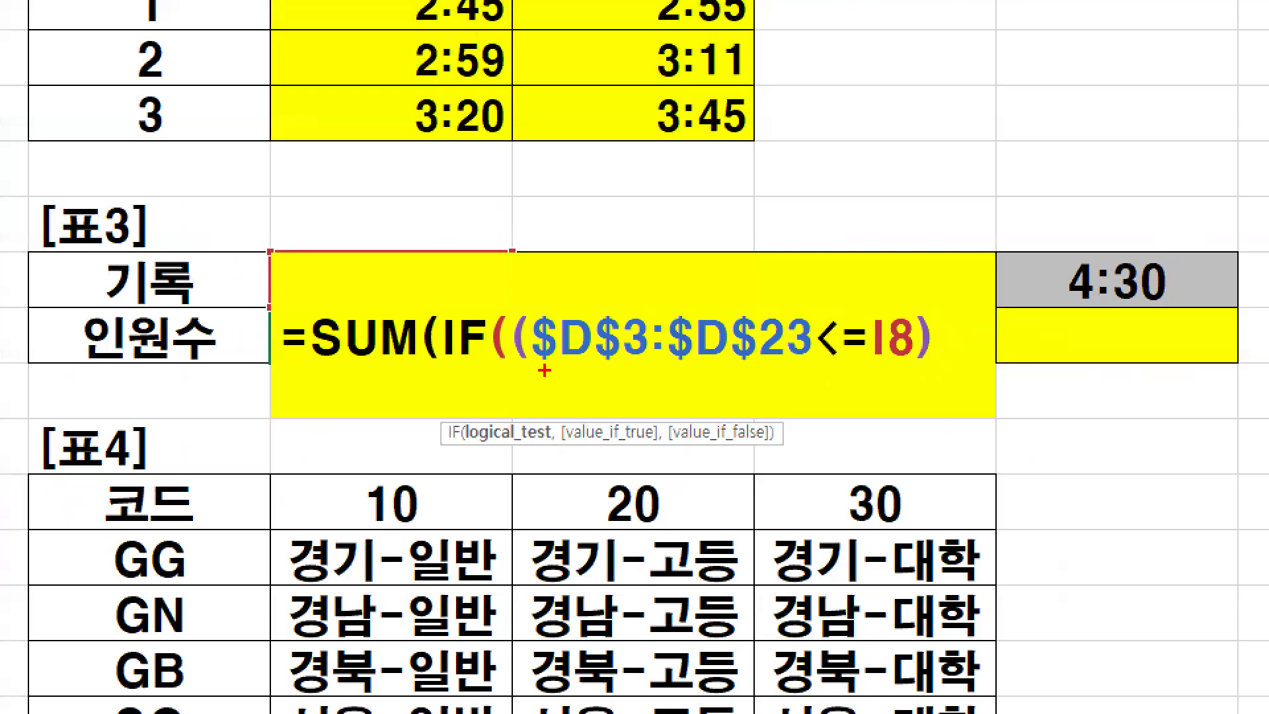
- Underline the condition $D$3:$D$23<=I8, put a check mark above IF, and clear the drawings
{"action": "left_click_drag", "start_coordinate": [732, 359], "coordinate": [779, 361]}
{"action": "left_click_drag", "start_coordinate": [638, 376], "coordinate": [932, 370]}
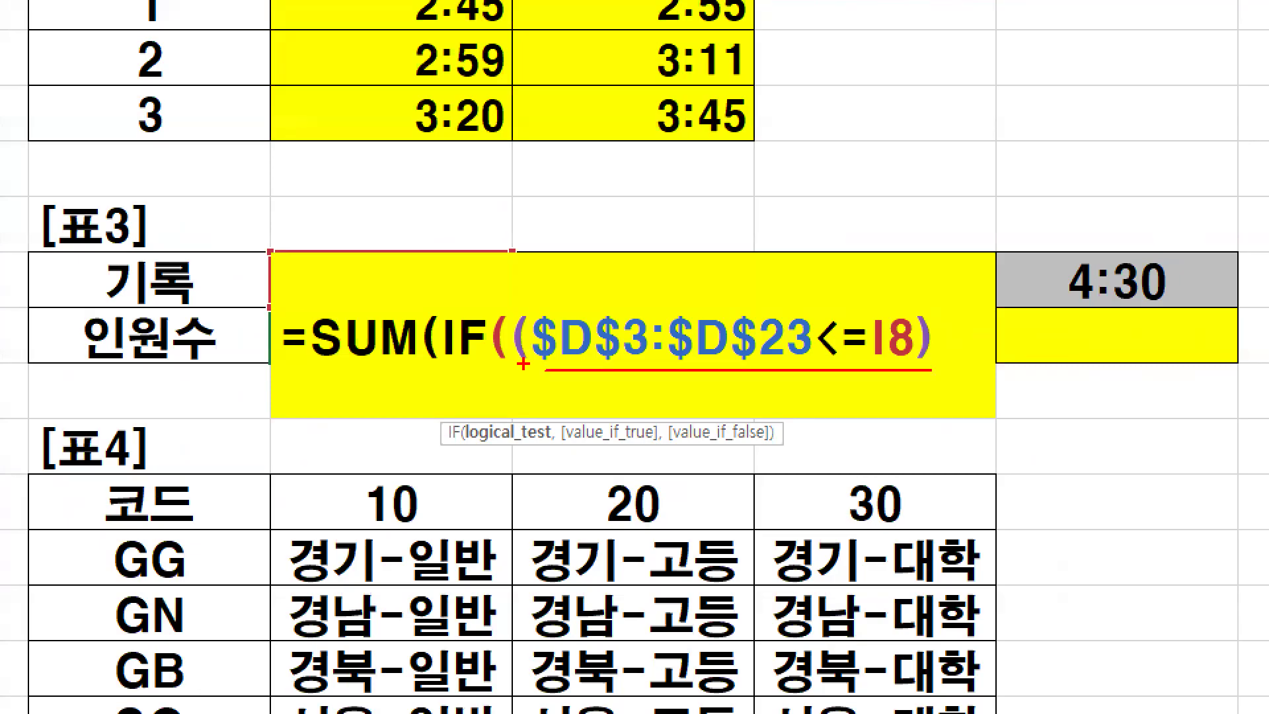
{"action": "left_click_drag", "start_coordinate": [448, 293], "coordinate": [505, 250]}
{"action": "key", "text": "Escape"}
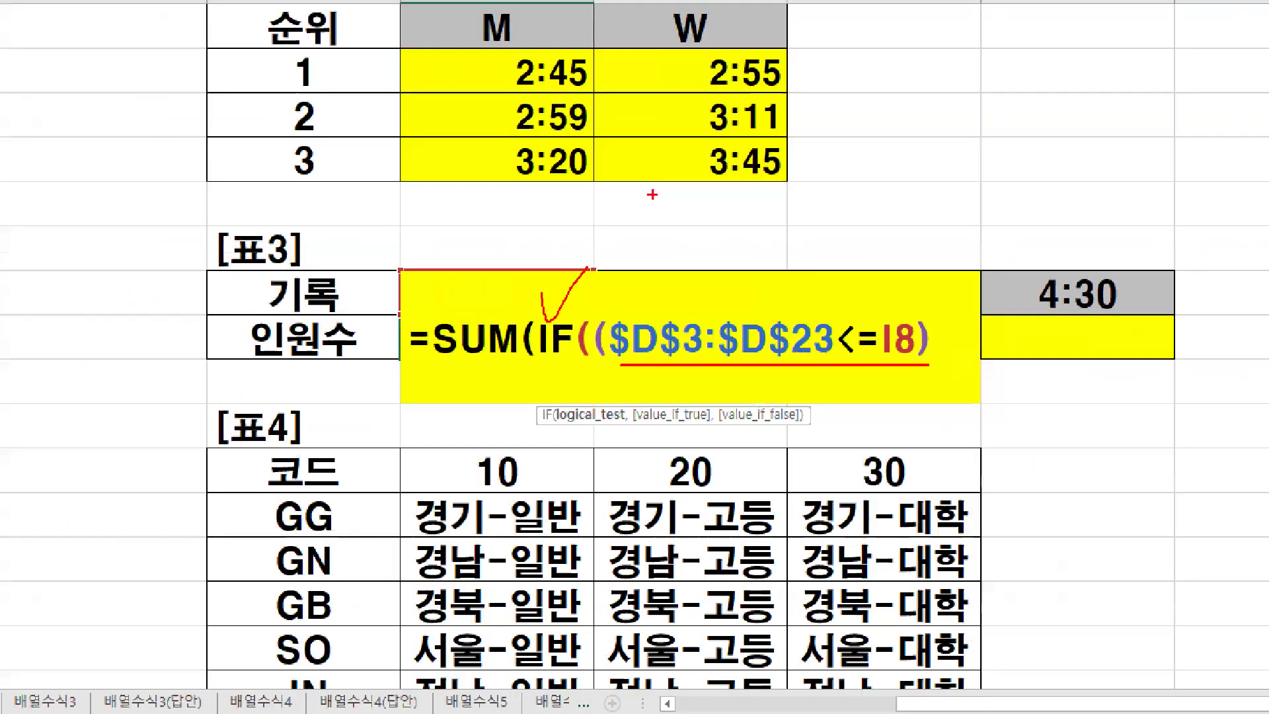
- Add 1 as the IF function's true value and close both the IF and SUM parentheses
{"action": "type", "text": ",1"}
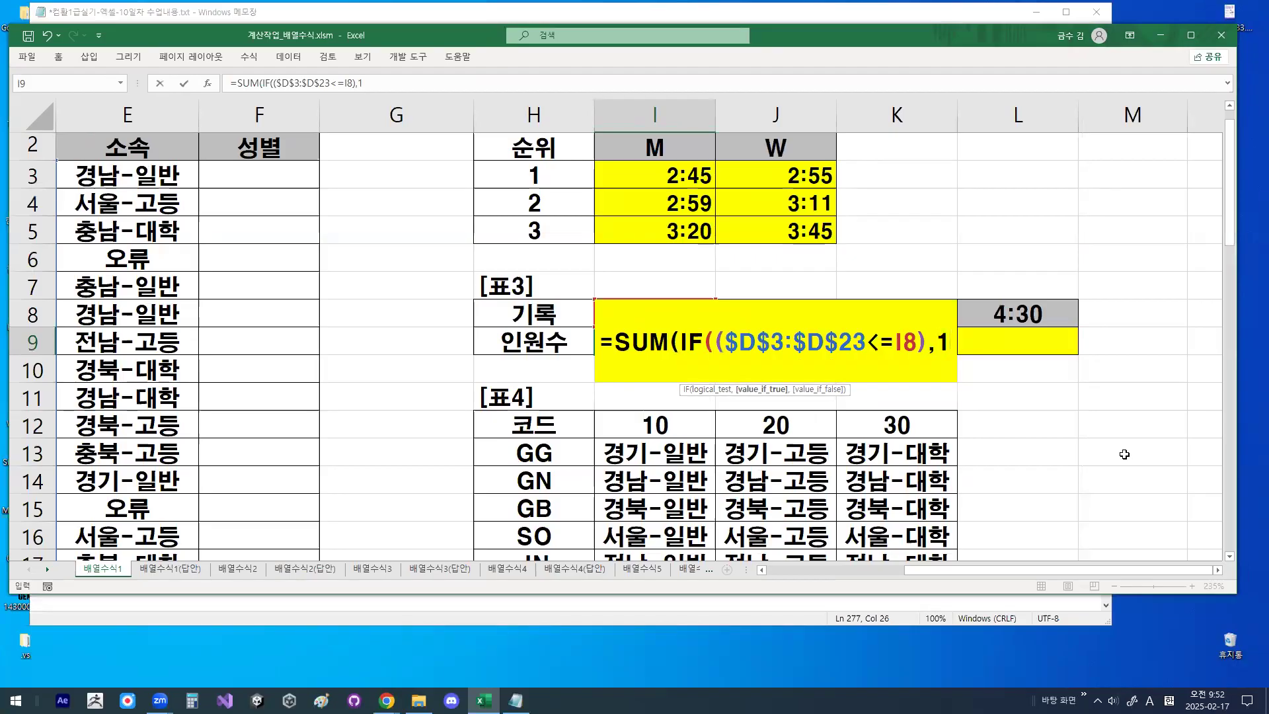
{"action": "type", "text": "))"}
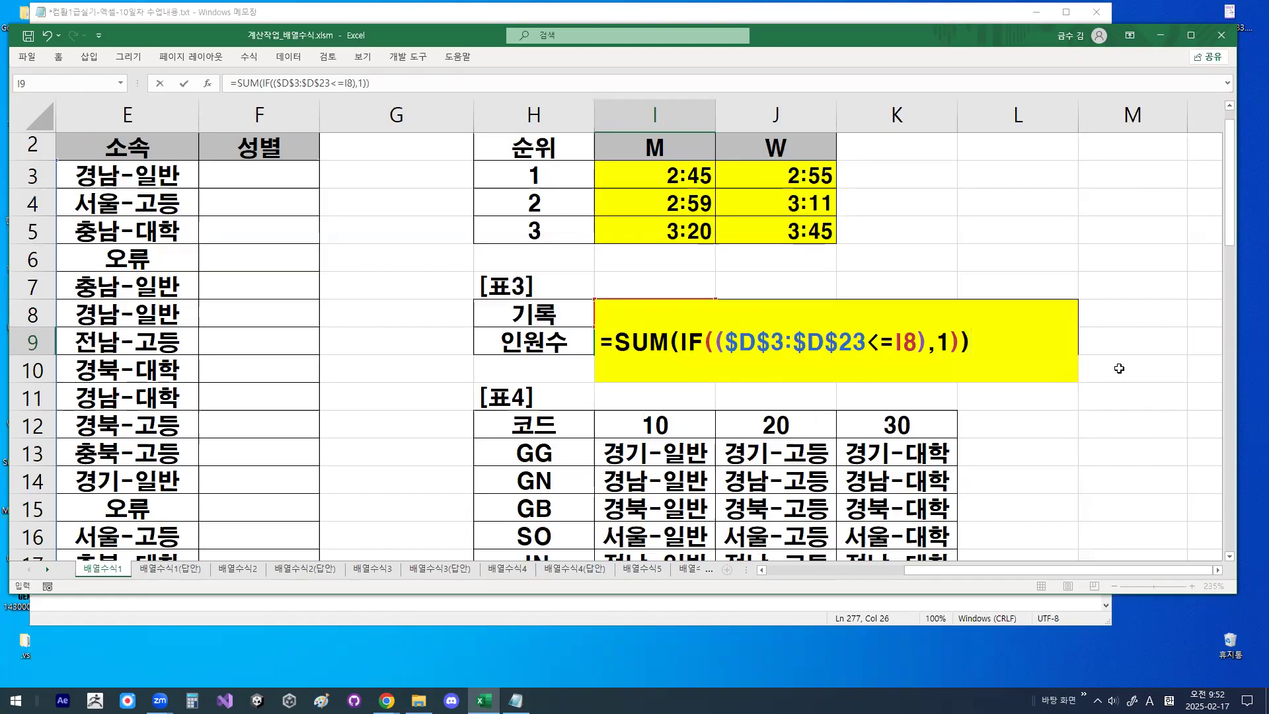
- Circle the double opening parentheses after IF and the double closing parentheses at the formula's end, and clear the drawings
{"action": "key", "text": "ctrl+1"}
{"action": "mouse_move", "coordinate": [736, 345]}
{"action": "left_mouse_down"}
{"action": "mouse_move", "coordinate": [731, 364]}
{"action": "mouse_move", "coordinate": [665, 344]}
{"action": "mouse_move", "coordinate": [726, 374]}
{"action": "left_mouse_up"}
{"action": "mouse_move", "coordinate": [1233, 379]}
{"action": "left_mouse_down"}
{"action": "mouse_move", "coordinate": [1164, 375]}
{"action": "mouse_move", "coordinate": [1223, 325]}
{"action": "mouse_move", "coordinate": [1228, 376]}
{"action": "left_mouse_up"}
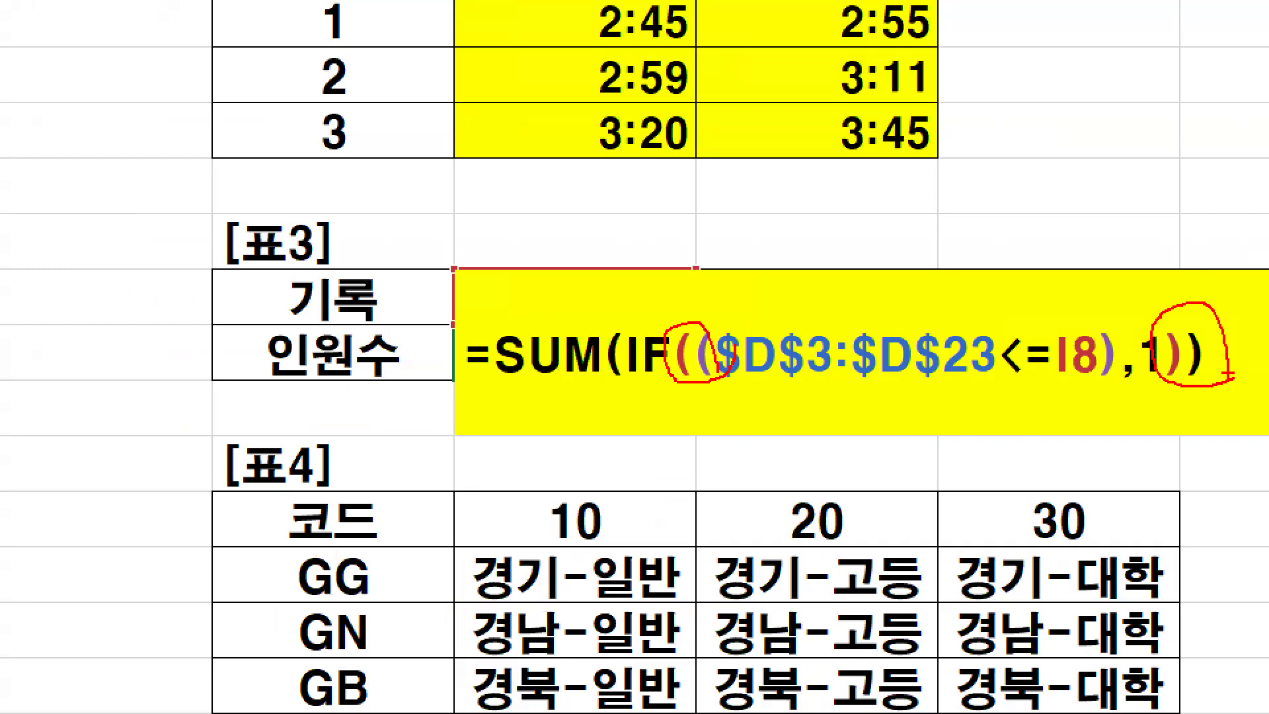
{"action": "key", "text": "Escape"}
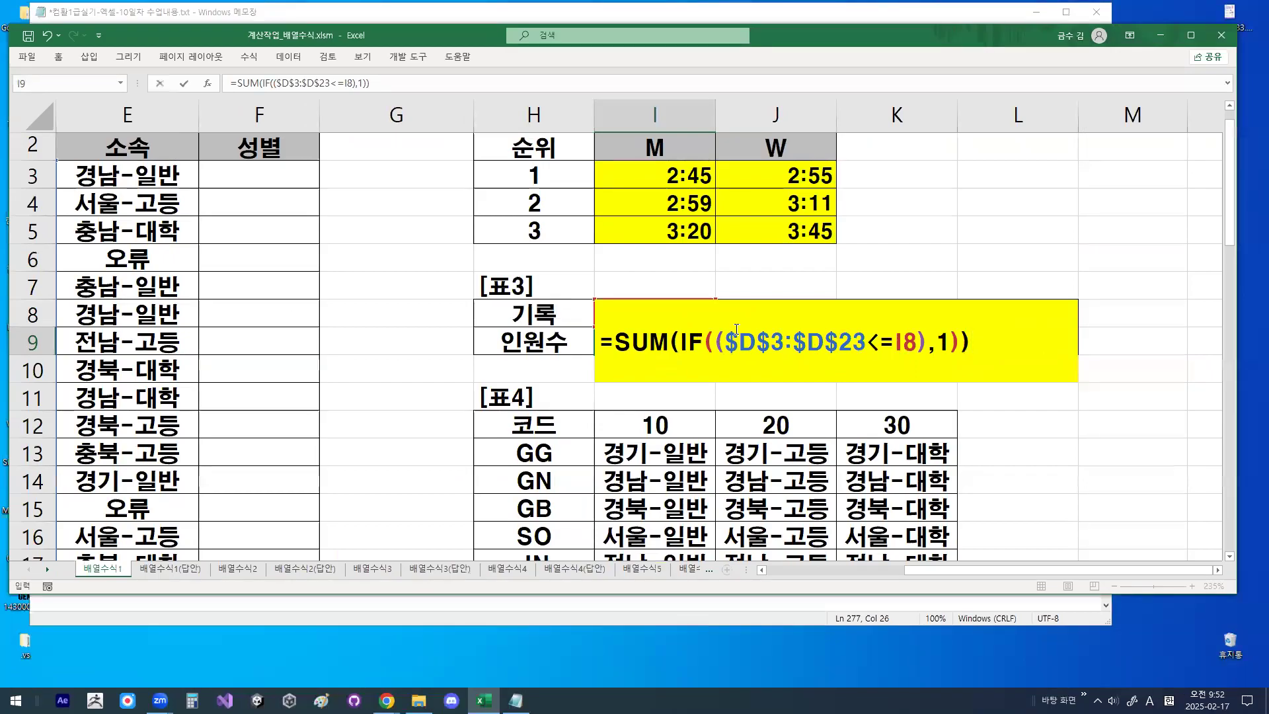
- Commit the I9 formula as an array formula, fill it across to L9, and check the copied formulas
{"action": "key", "text": "ctrl+shift+Return"}
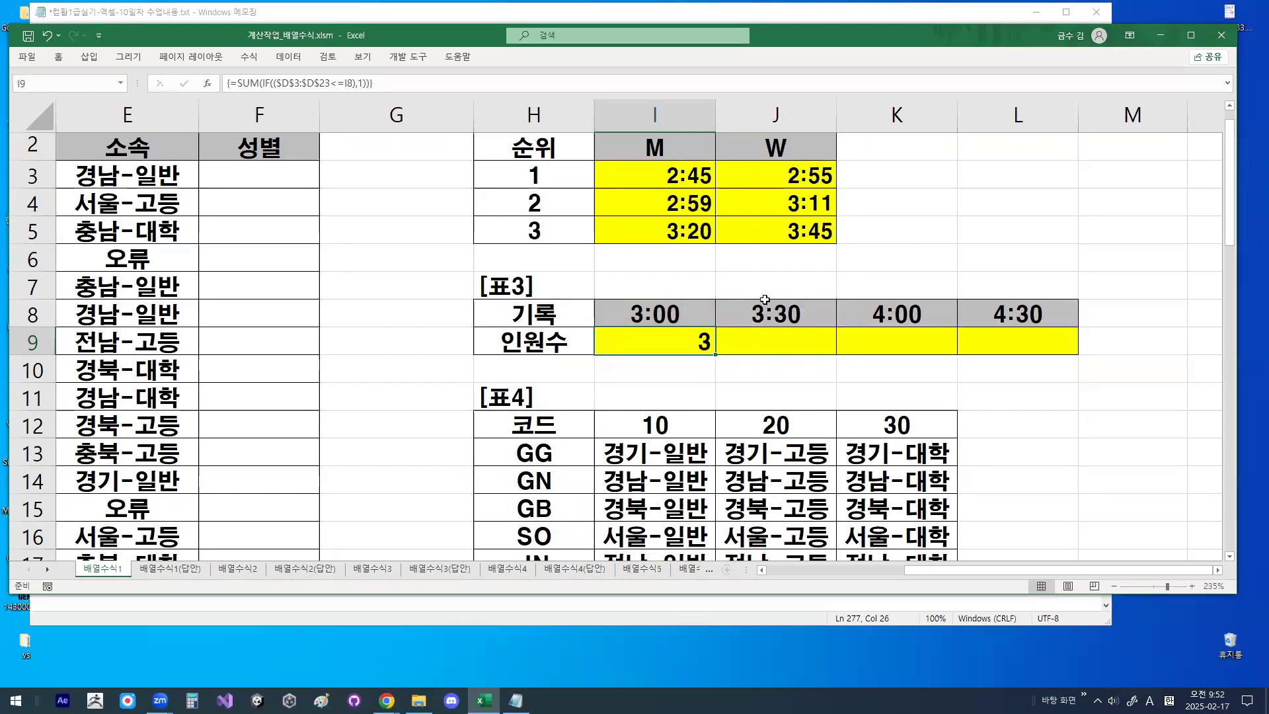
{"action": "left_click_drag", "start_coordinate": [718, 356], "coordinate": [1051, 356]}
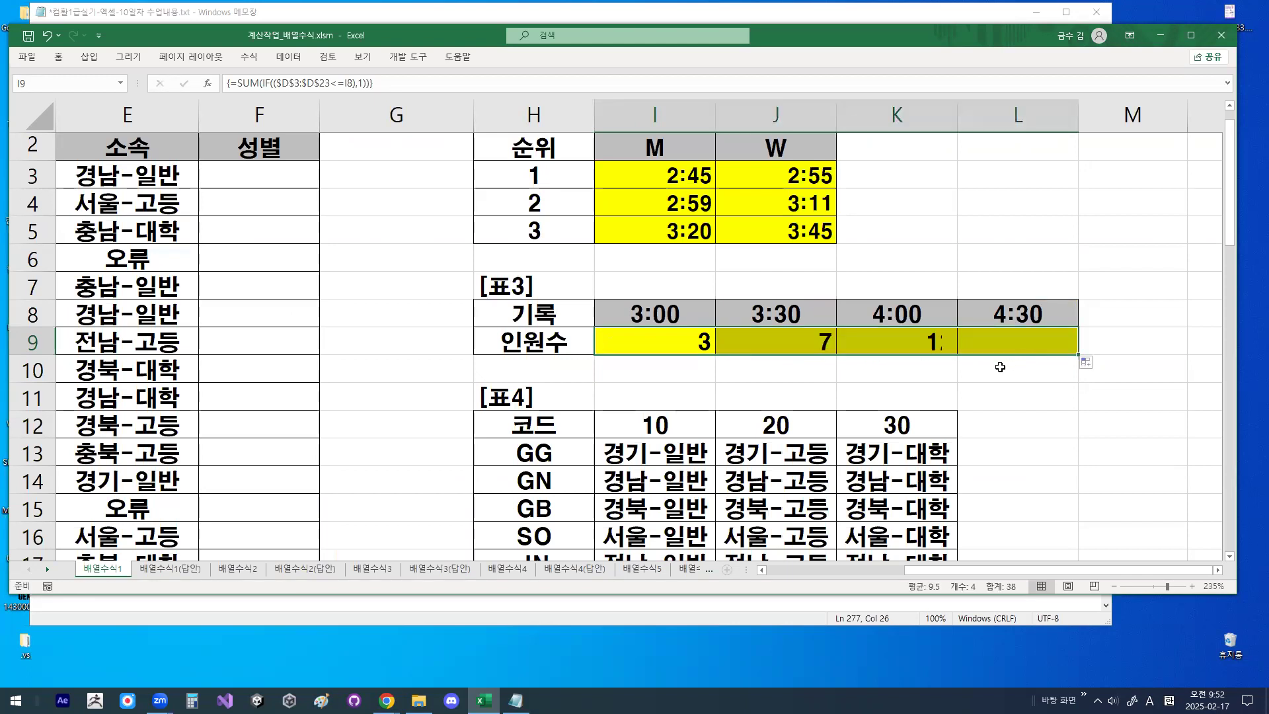
{"action": "left_click", "coordinate": [697, 343]}
{"action": "left_click", "coordinate": [793, 332]}
{"action": "left_click", "coordinate": [900, 337]}
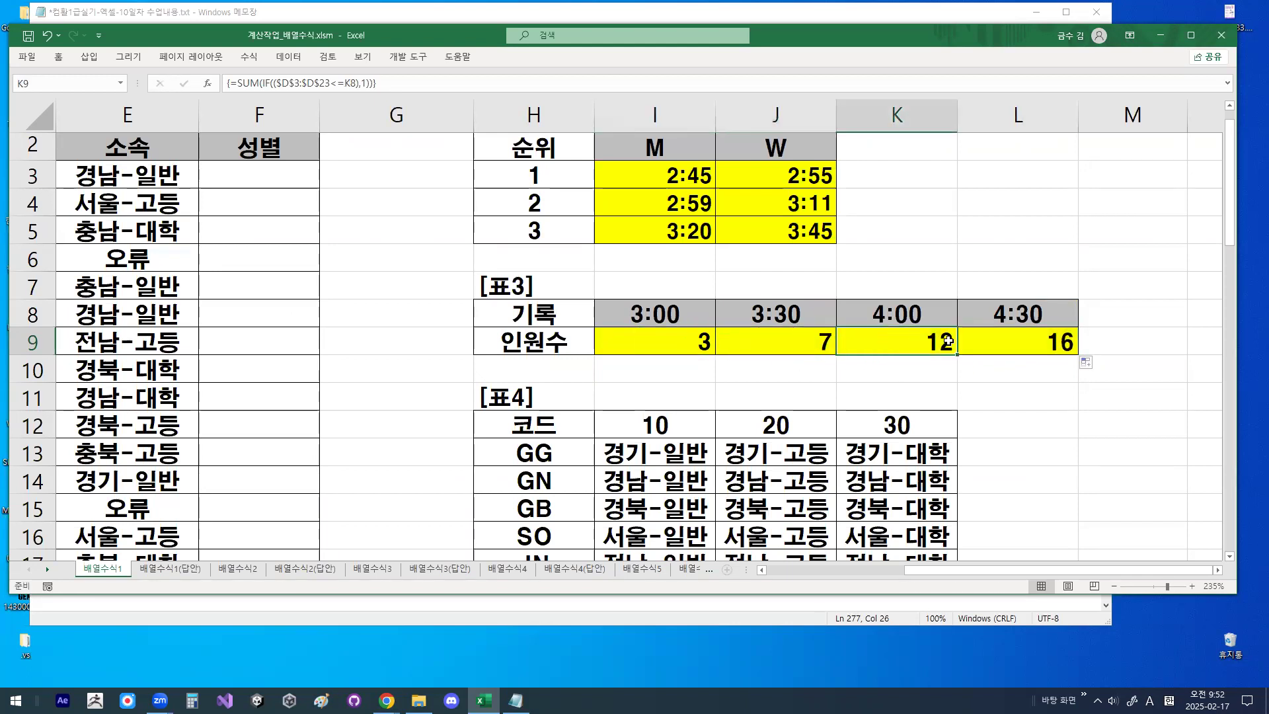
{"action": "left_click", "coordinate": [1006, 343]}
{"action": "left_click", "coordinate": [678, 343]}
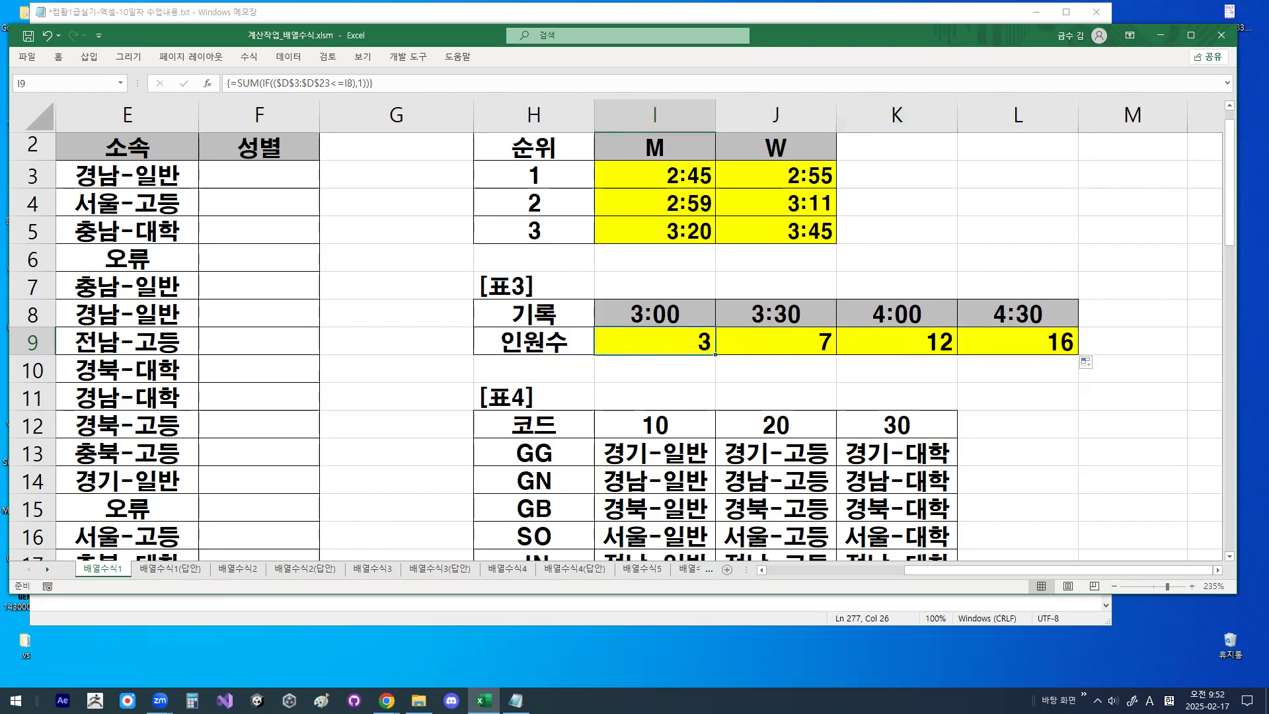
- Switch to the Notepad lesson notes and delete the extra blank lines between the 기록범위 note and the =SUM(IF(($D$3:$D$23<=I8),1)) answer
{"action": "left_click", "coordinate": [515, 700]}
{"action": "left_click", "coordinate": [283, 460]}
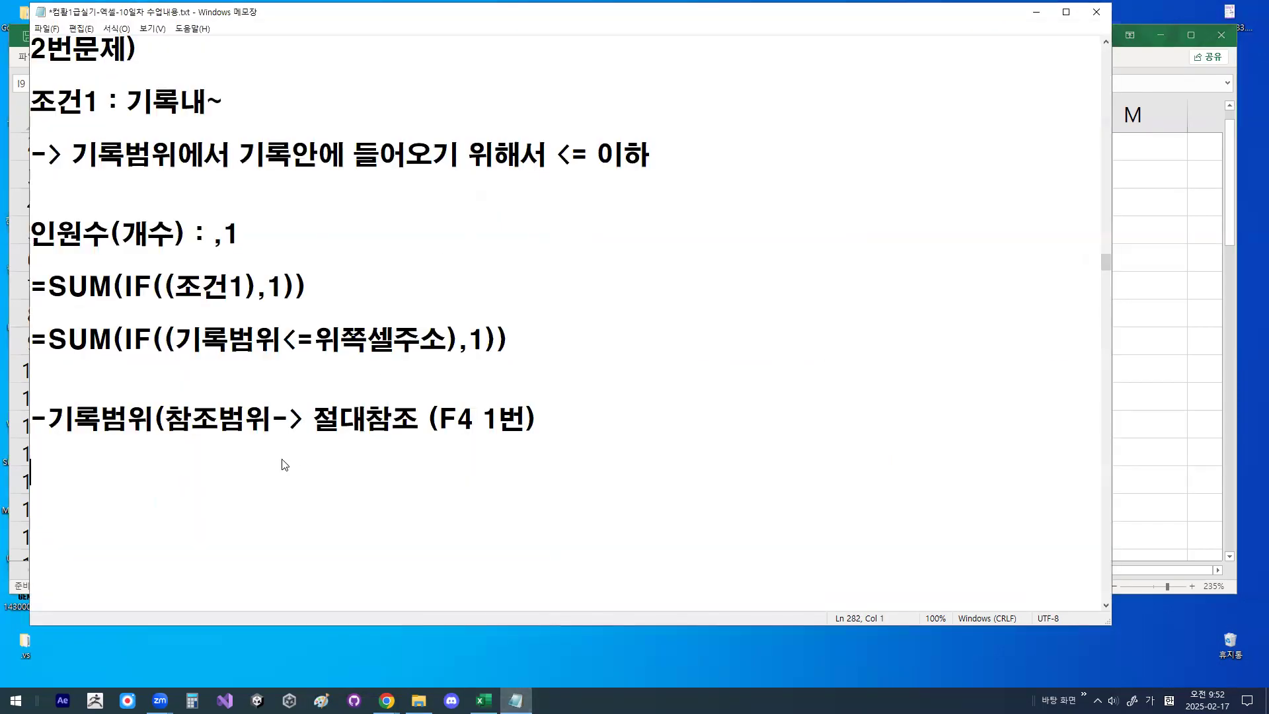
{"action": "key", "text": "Delete"}
{"action": "key", "text": "Delete"}
{"action": "key", "text": "Delete"}
{"action": "key", "text": "Delete"}
{"action": "key", "text": "Delete"}
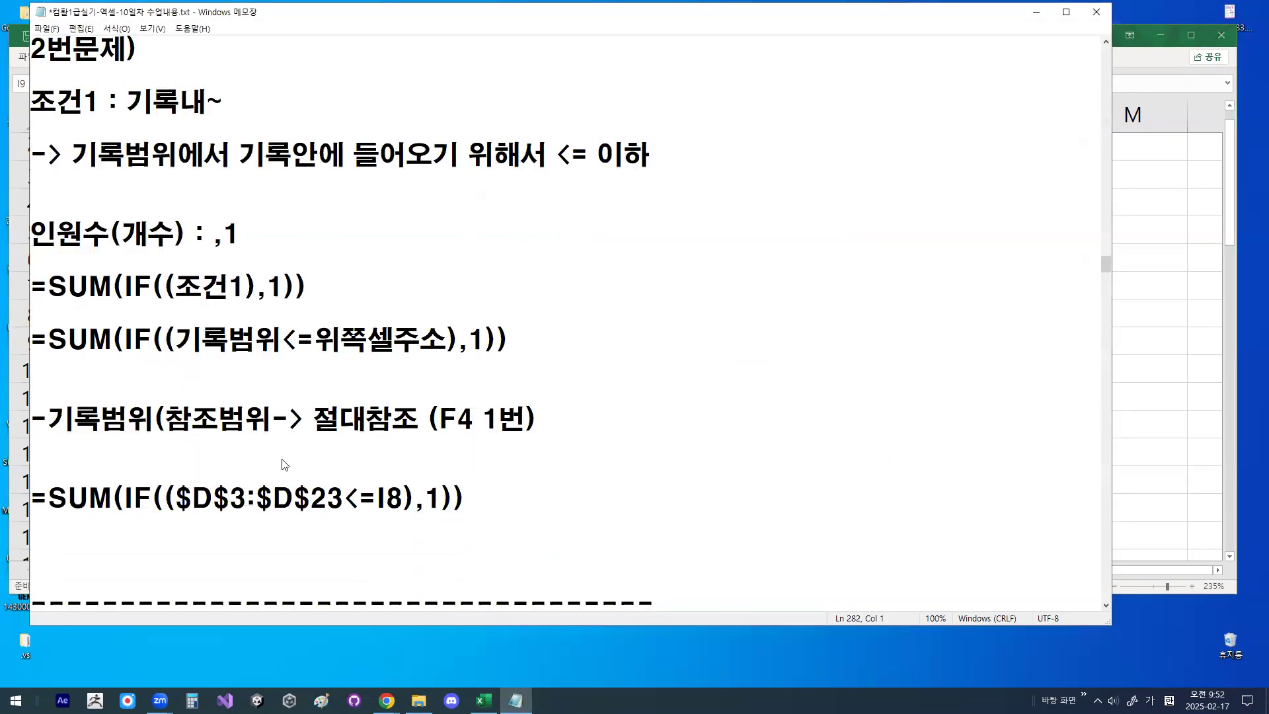
- Remove the blank line between =SUM(IF((기록범위<=위쪽셀주소),1)) and the 기록범위 absolute-reference note
{"action": "key", "text": "Down"}
{"action": "key", "text": "Down"}
{"action": "key", "text": "Down"}
{"action": "key", "text": "Down"}
{"action": "key", "text": "Down"}
{"action": "key", "text": "Down"}
{"action": "key", "text": "Down"}
{"action": "key", "text": "Down"}
{"action": "key", "text": "Down"}
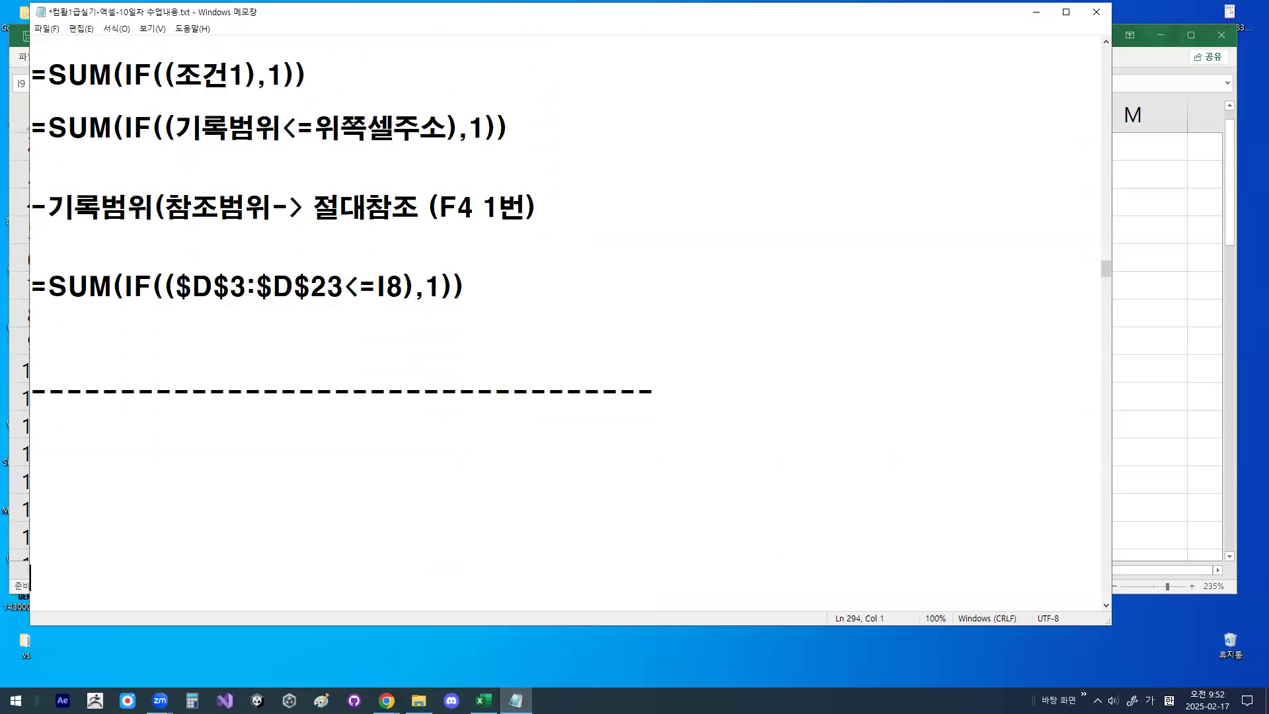
{"action": "left_click", "coordinate": [130, 160]}
{"action": "key", "text": "Delete"}
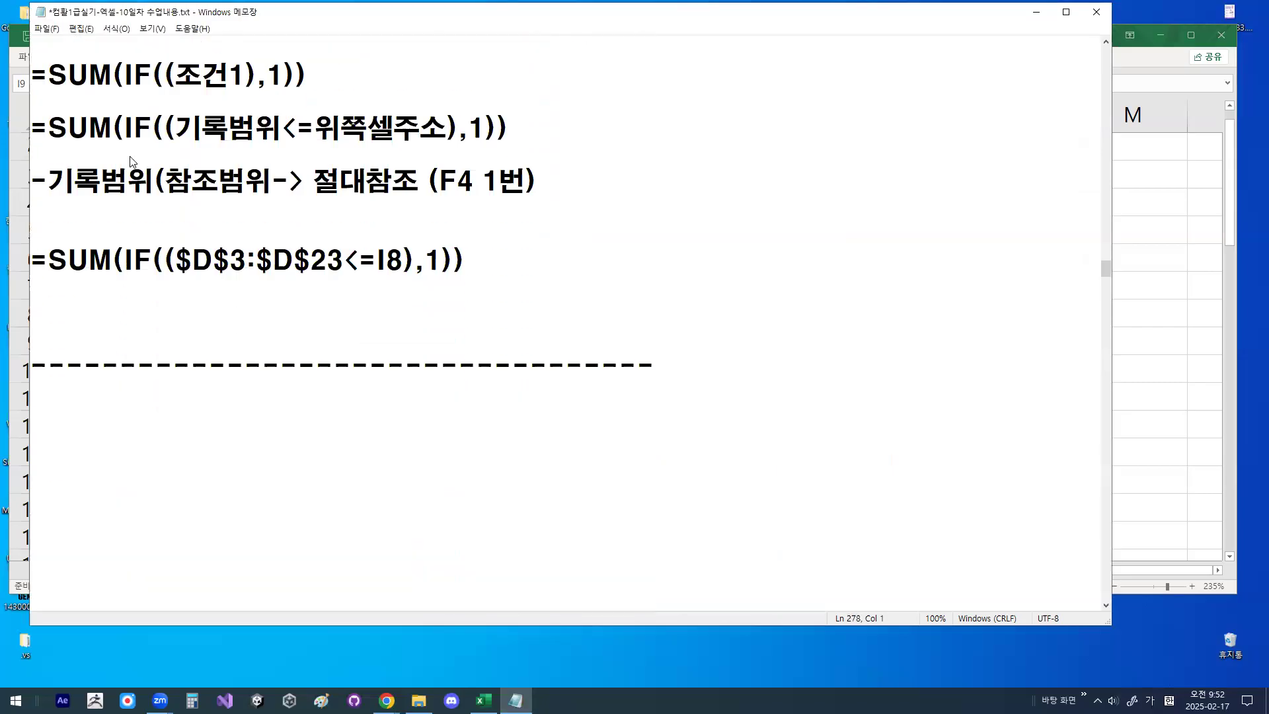
- Highlight $D$3:$D$23, the IF function and each formula's ,1 argument in the 2번문제 notes, including the complete answer formula
{"action": "left_click_drag", "start_coordinate": [175, 262], "coordinate": [344, 261]}
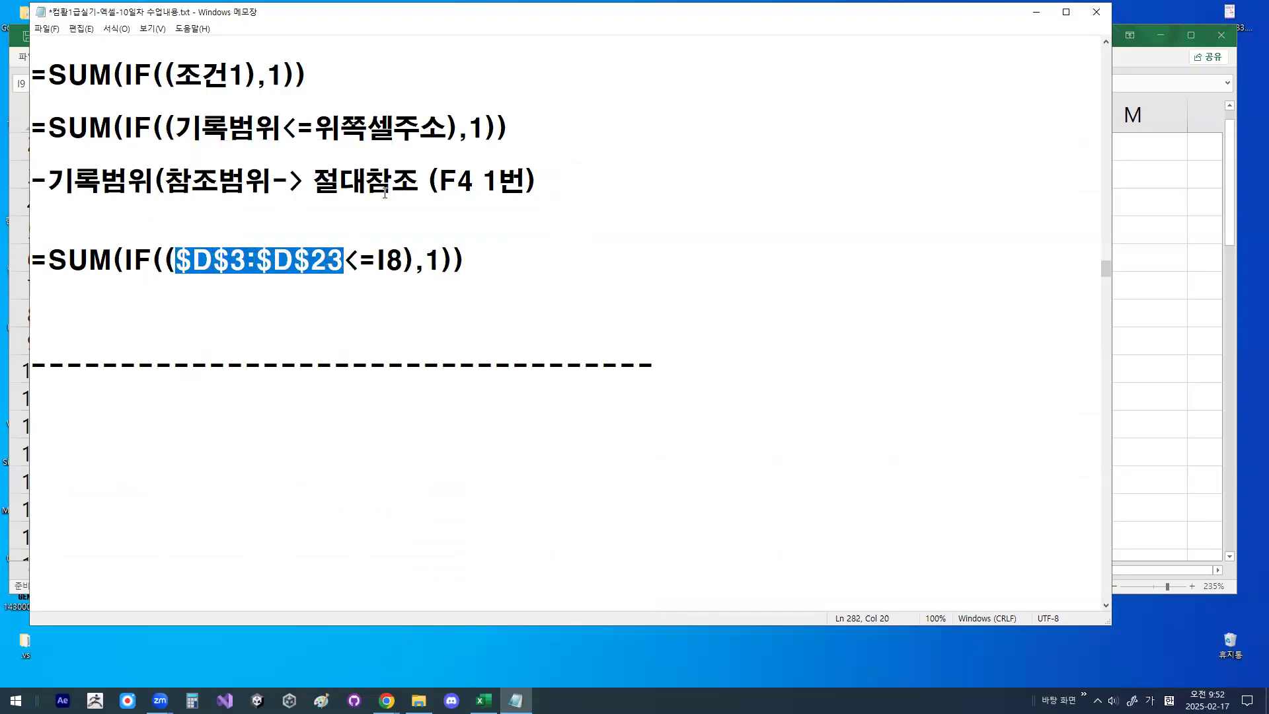
{"action": "scroll", "coordinate": [295, 144], "scroll_direction": "up", "scroll_amount": 1}
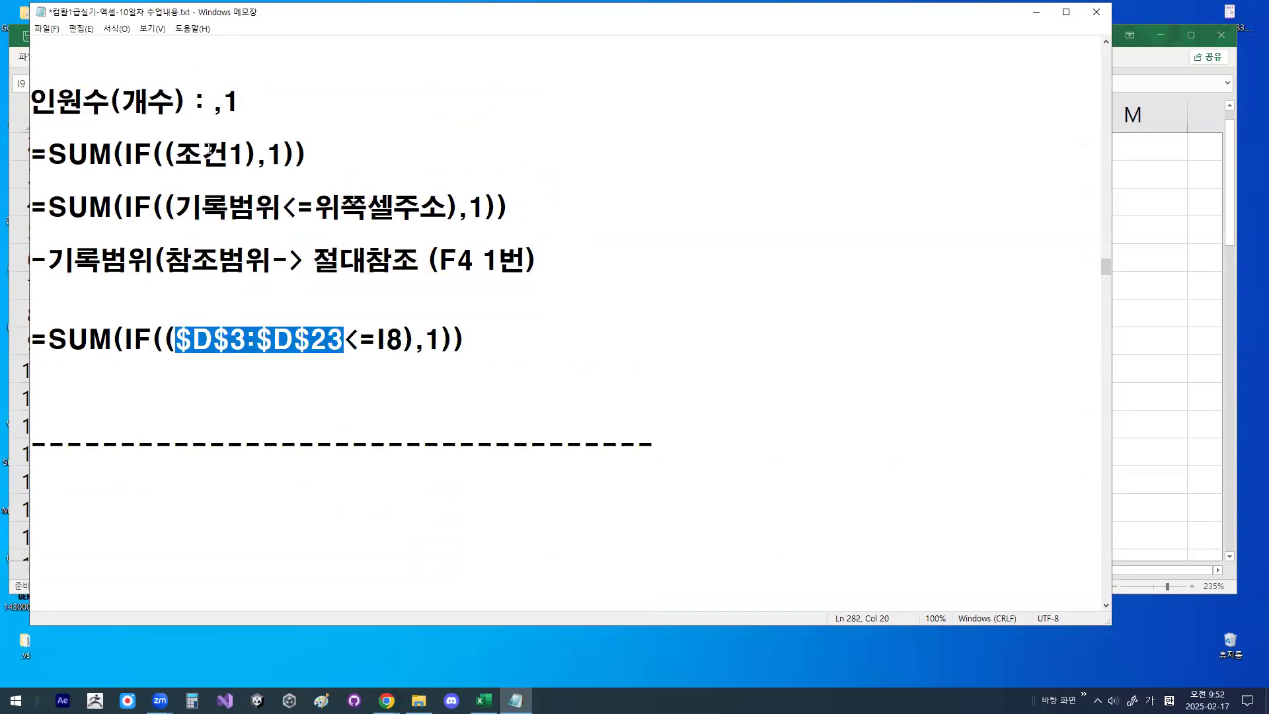
{"action": "left_click_drag", "start_coordinate": [124, 154], "coordinate": [150, 152]}
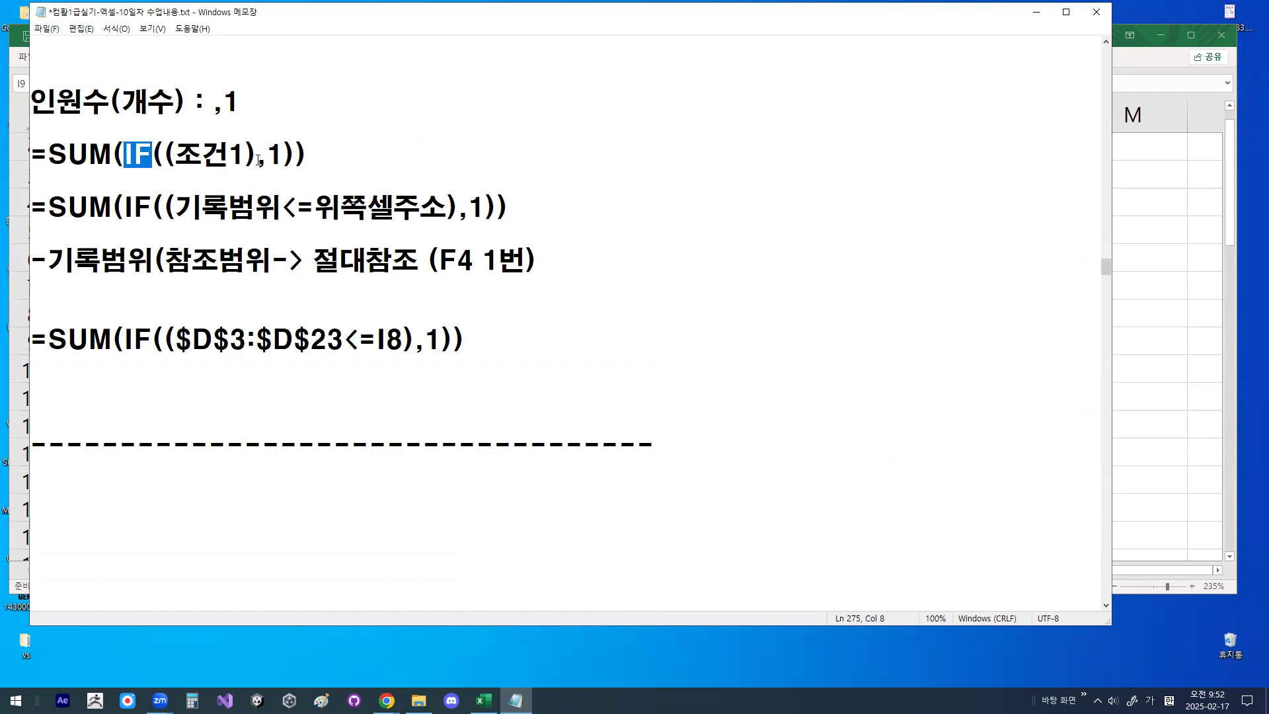
{"action": "left_click_drag", "start_coordinate": [258, 160], "coordinate": [283, 160]}
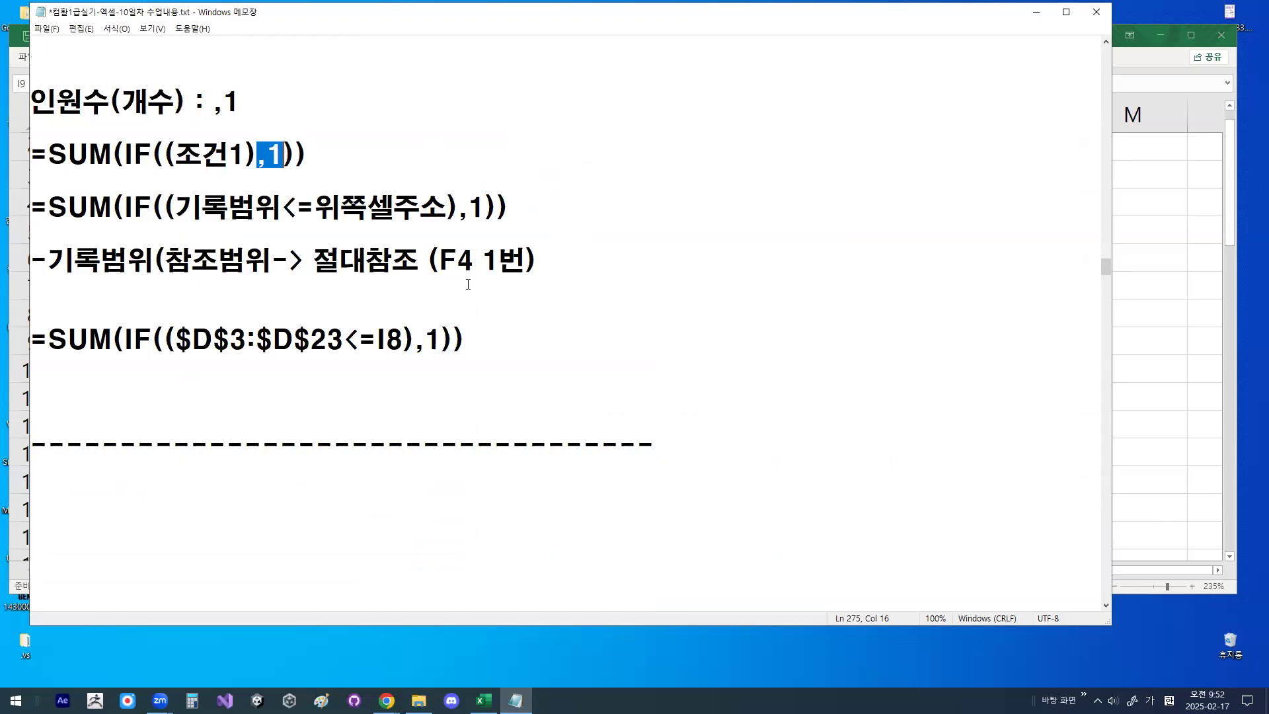
{"action": "left_click_drag", "start_coordinate": [456, 222], "coordinate": [483, 211]}
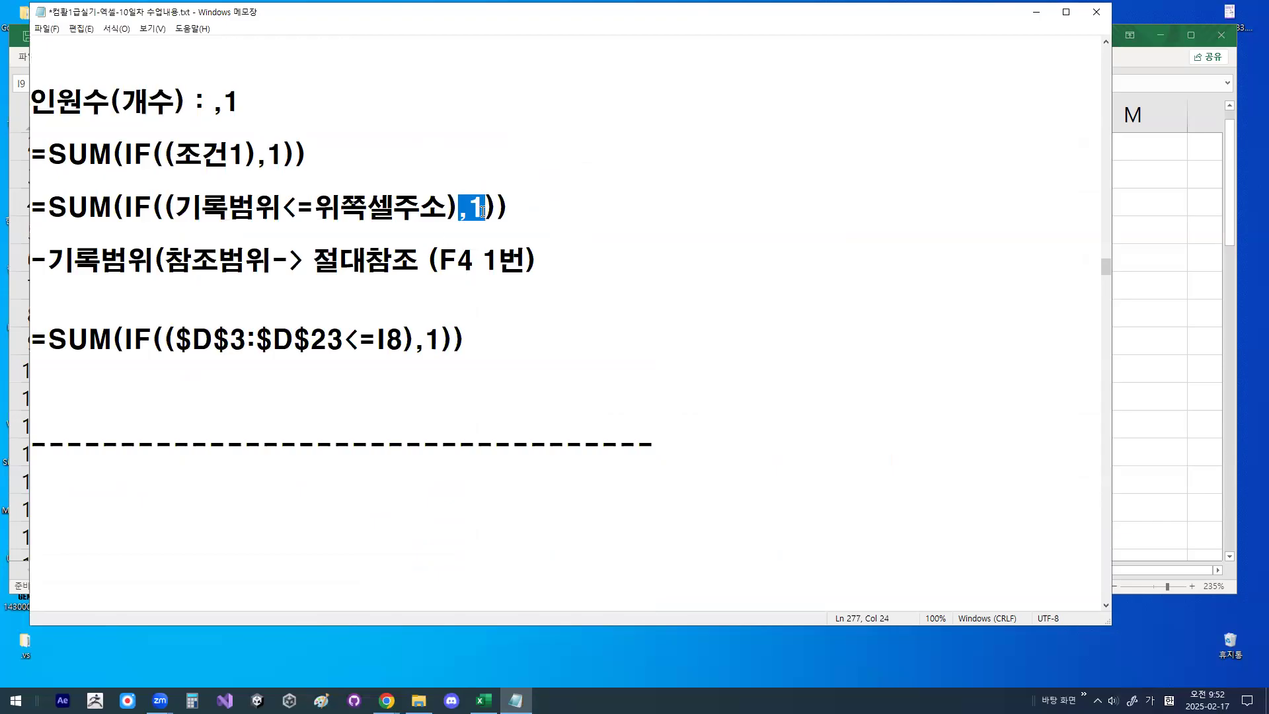
{"action": "left_click_drag", "start_coordinate": [416, 342], "coordinate": [435, 341]}
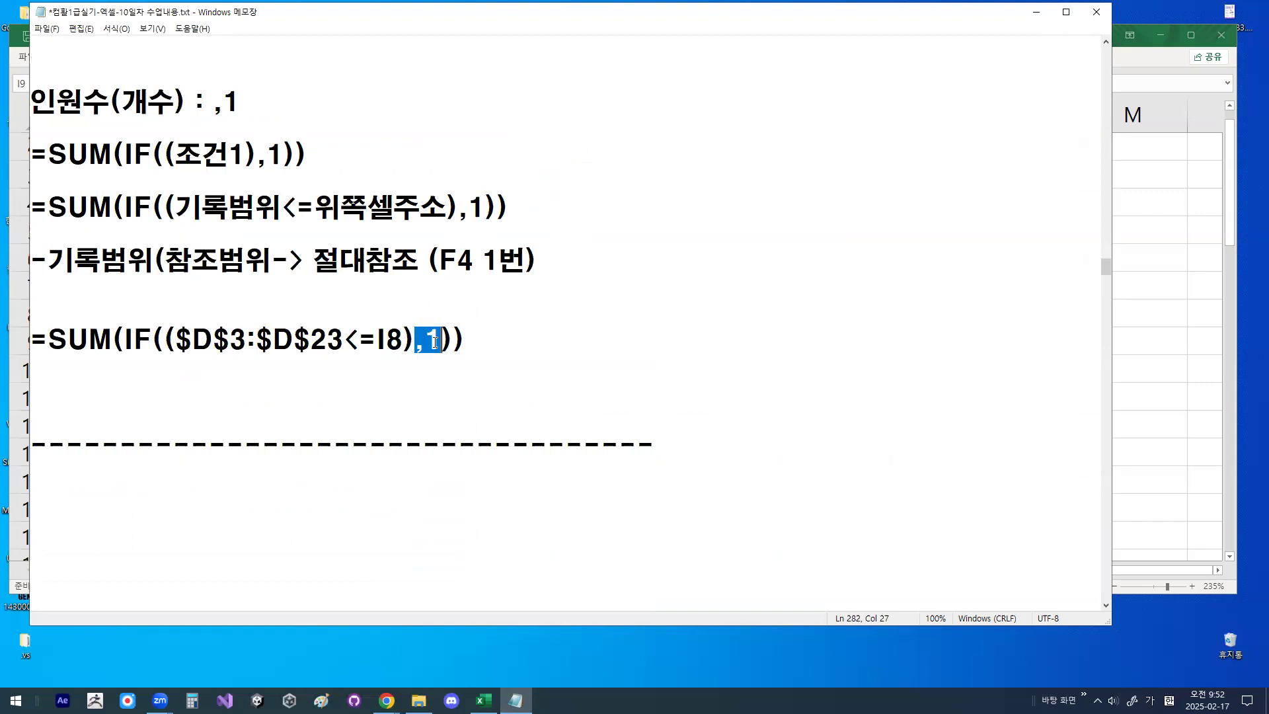
{"action": "left_click", "coordinate": [297, 322]}
{"action": "left_click_drag", "start_coordinate": [33, 340], "coordinate": [476, 346]}
{"action": "left_click", "coordinate": [476, 346]}
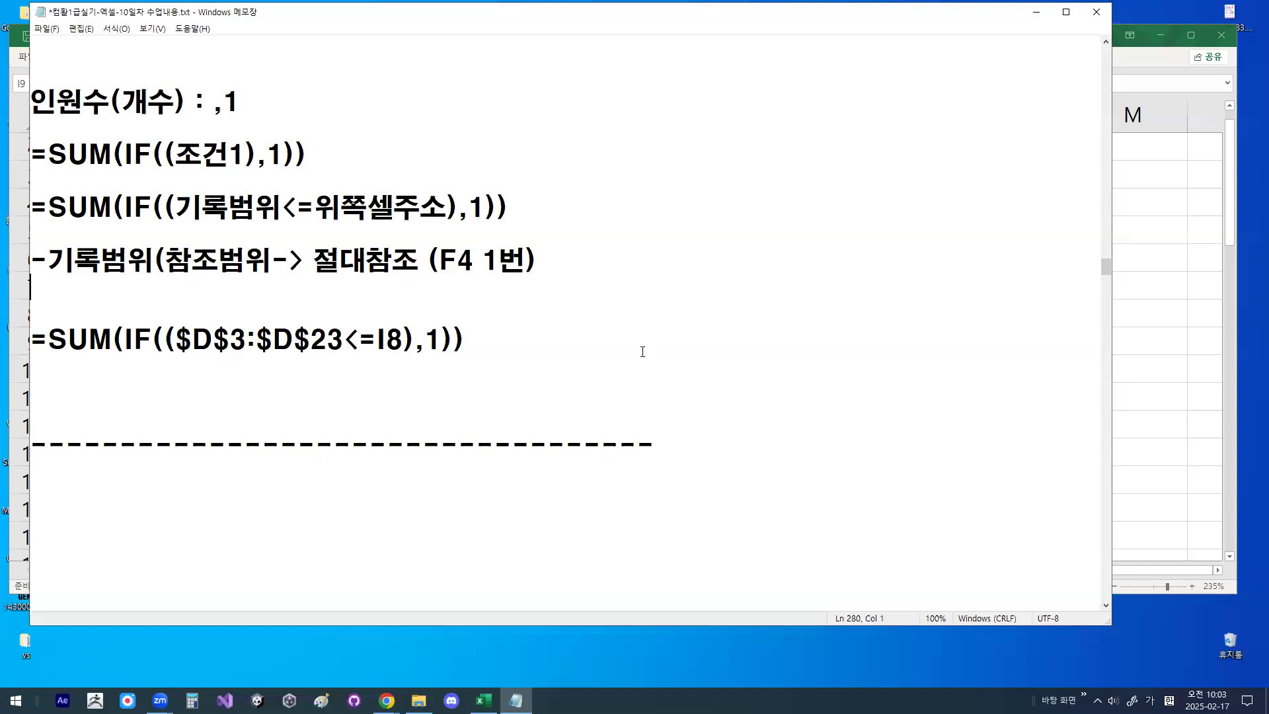
{"action": "left_click", "coordinate": [643, 352]}
- Return to Excel, open the 배열수식2 sheet, and widen column B until the 판매일자 dates fit
{"action": "left_click", "coordinate": [1037, 12]}
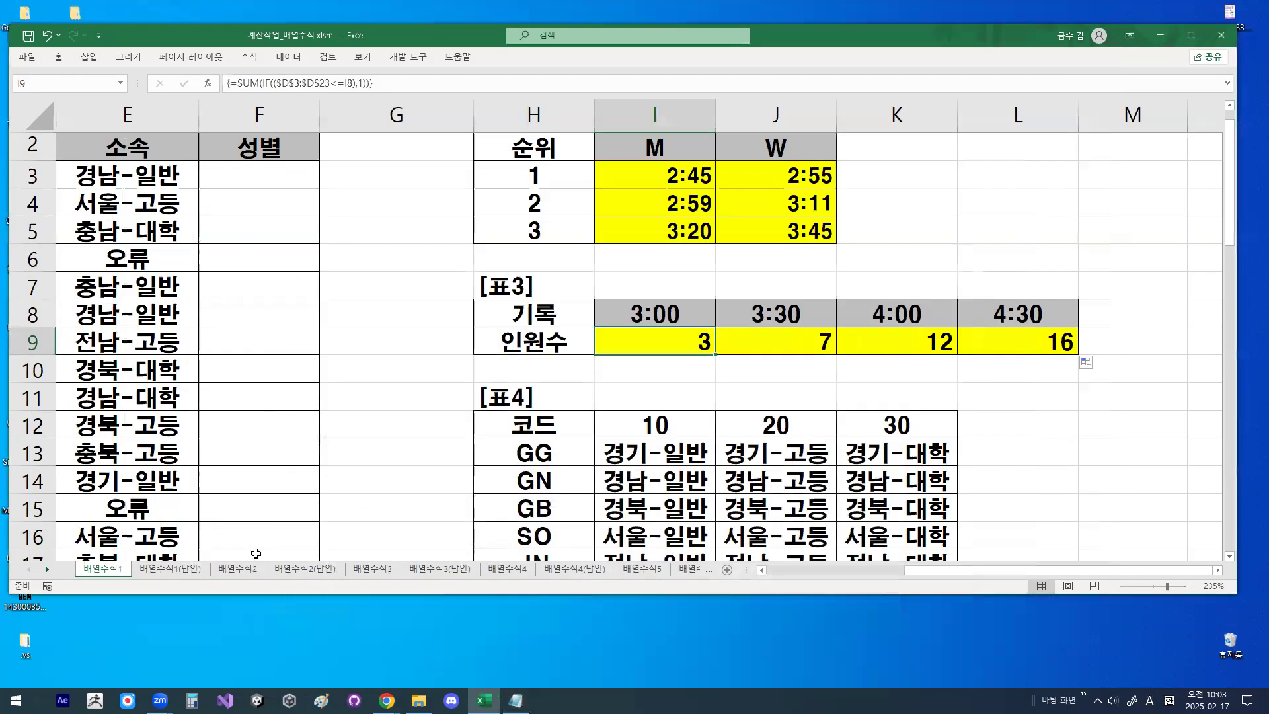
{"action": "left_click", "coordinate": [244, 573]}
{"action": "left_click", "coordinate": [525, 296]}
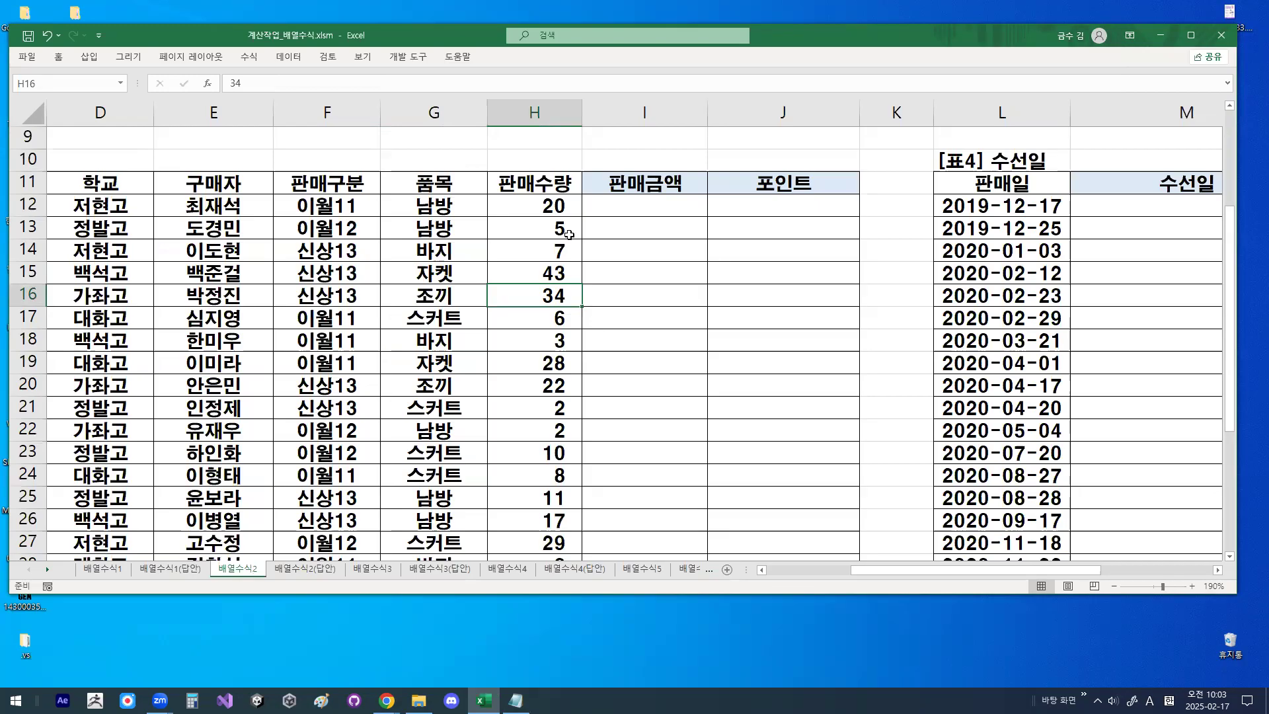
{"action": "left_click", "coordinate": [778, 255]}
{"action": "scroll", "coordinate": [528, 294], "scroll_direction": "up", "scroll_amount": 3}
{"action": "left_click", "coordinate": [528, 294]}
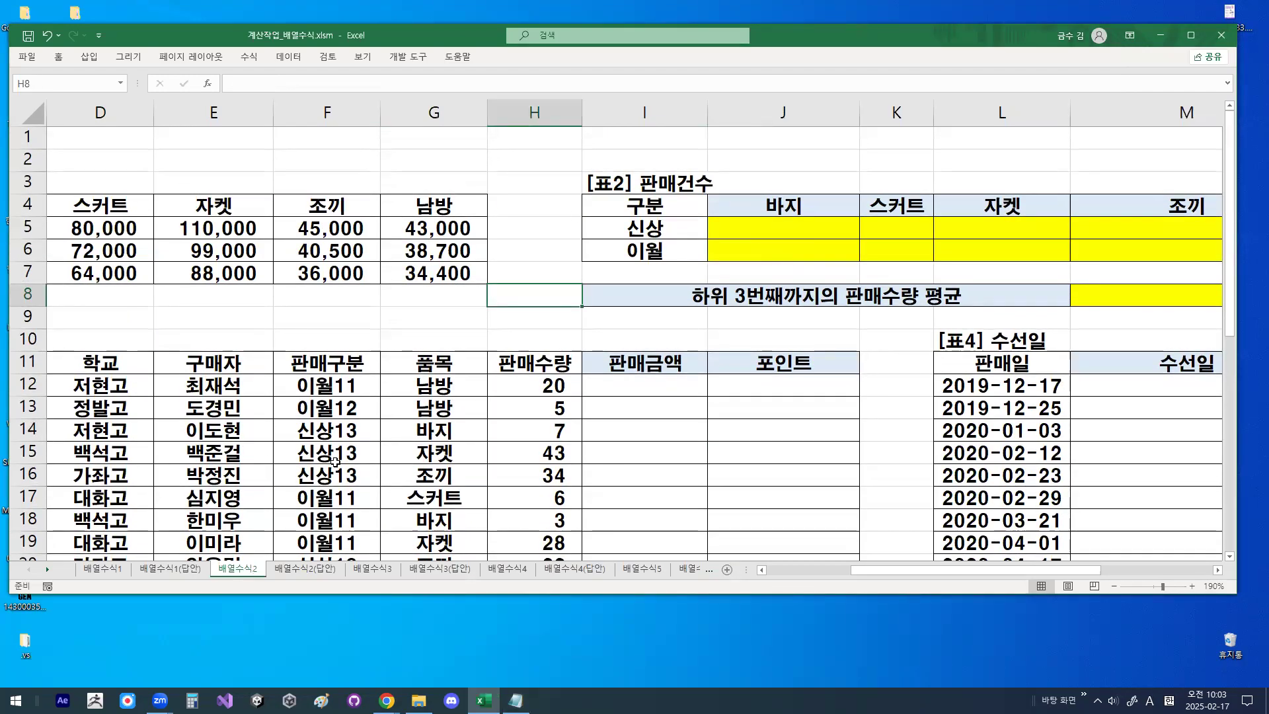
{"action": "scroll", "coordinate": [427, 460], "scroll_direction": "left", "scroll_amount": 3}
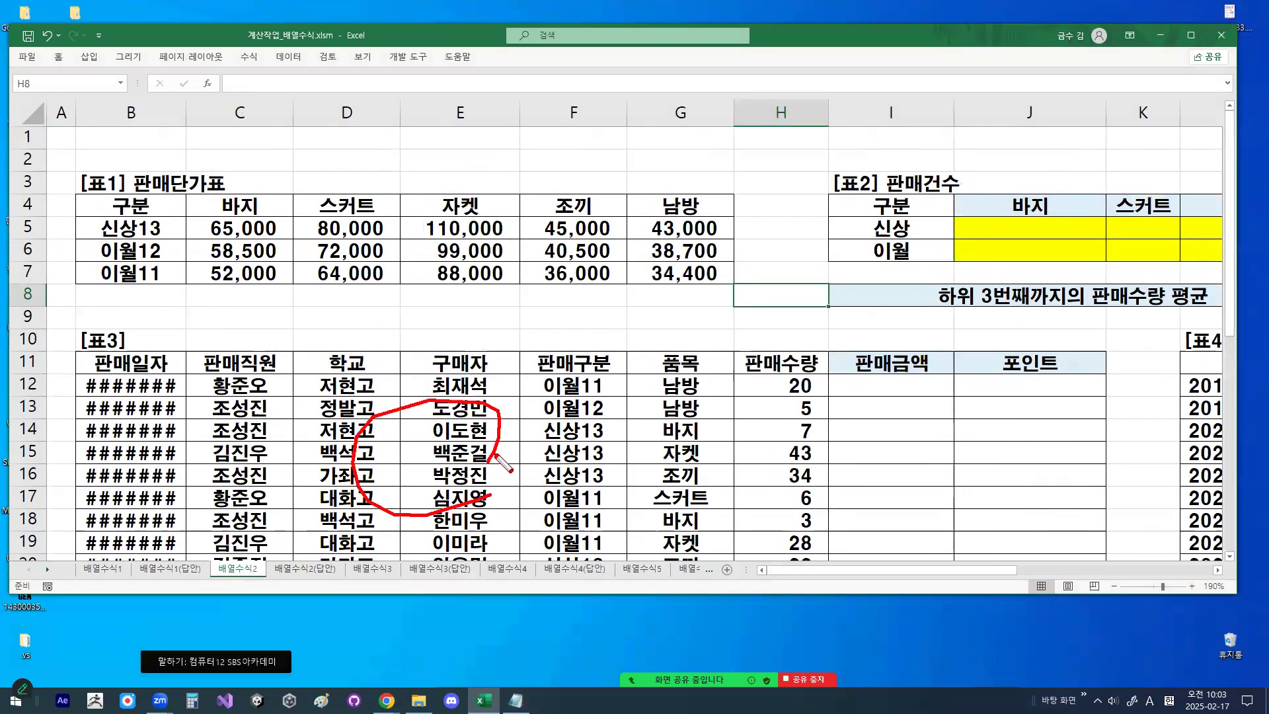
{"action": "left_click_drag", "start_coordinate": [187, 113], "coordinate": [226, 113]}
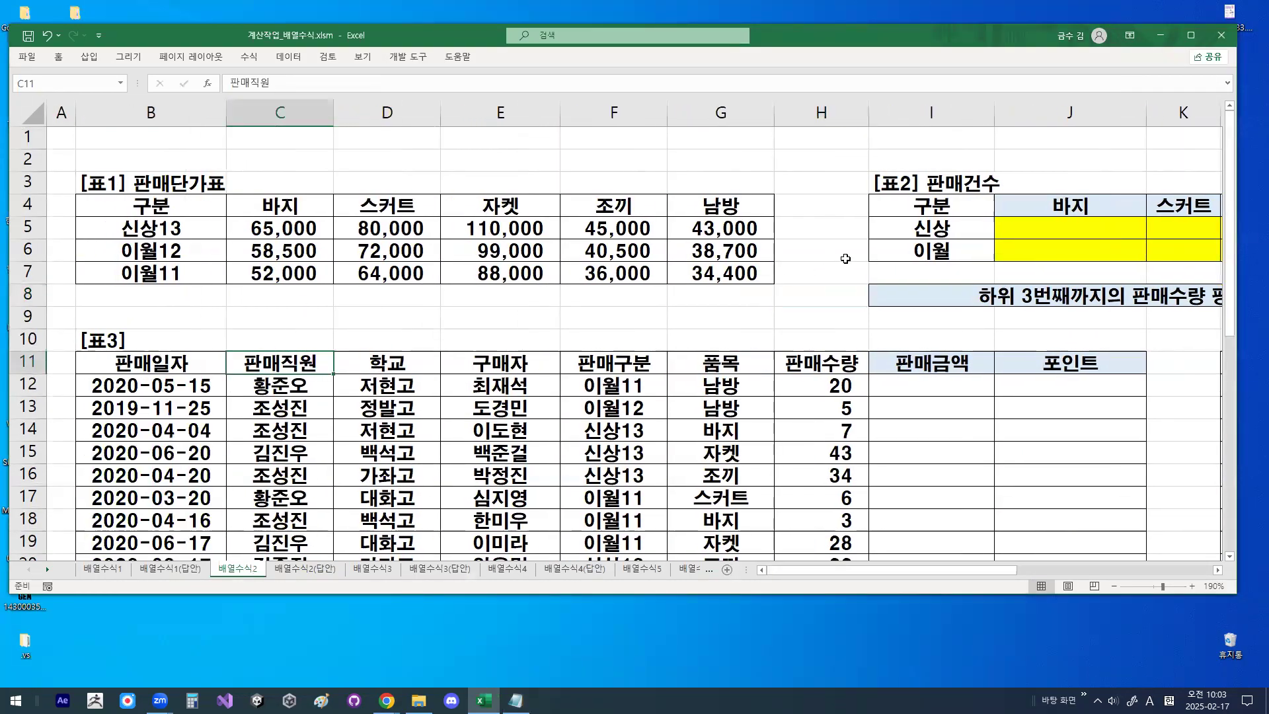
- Examine the 표2 판매건수 answer area by selecting J5:M6, and make J5 the active cell
{"action": "left_click", "coordinate": [949, 222]}
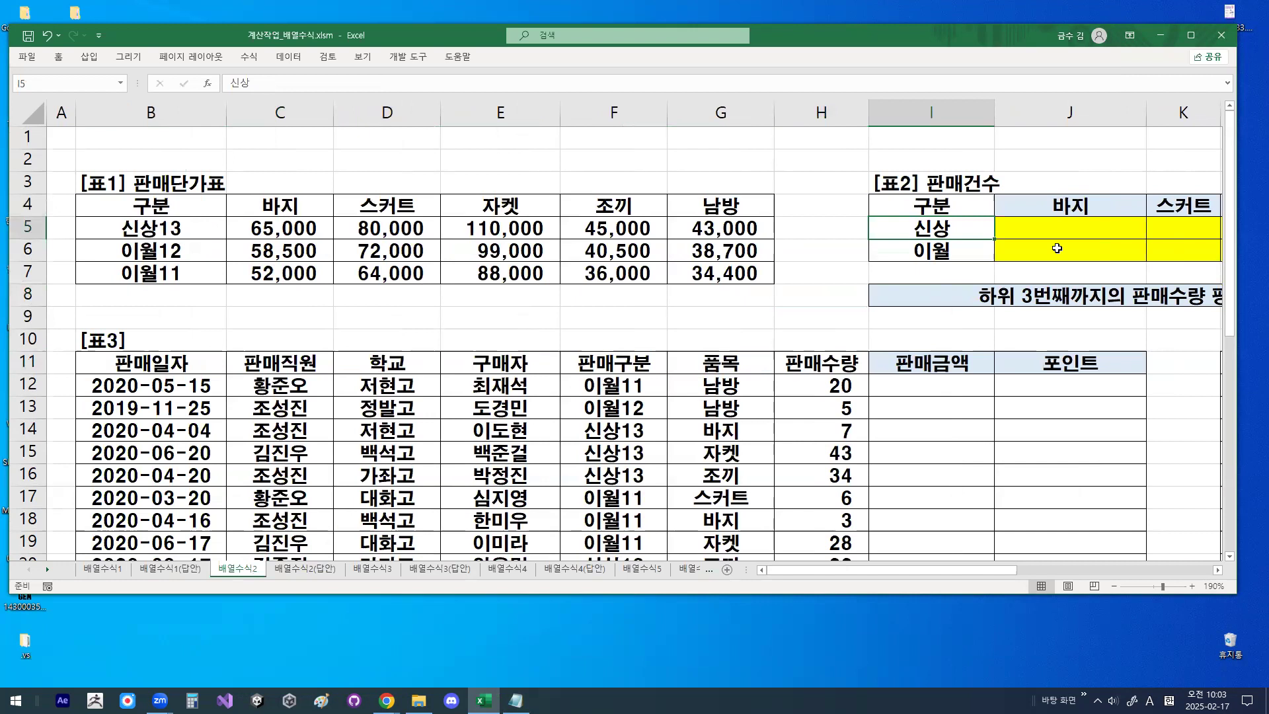
{"action": "left_click", "coordinate": [1217, 570]}
{"action": "left_click", "coordinate": [1217, 571]}
{"action": "left_click", "coordinate": [1217, 571]}
{"action": "left_click", "coordinate": [1217, 571]}
{"action": "left_click_drag", "start_coordinate": [680, 227], "coordinate": [1011, 250]}
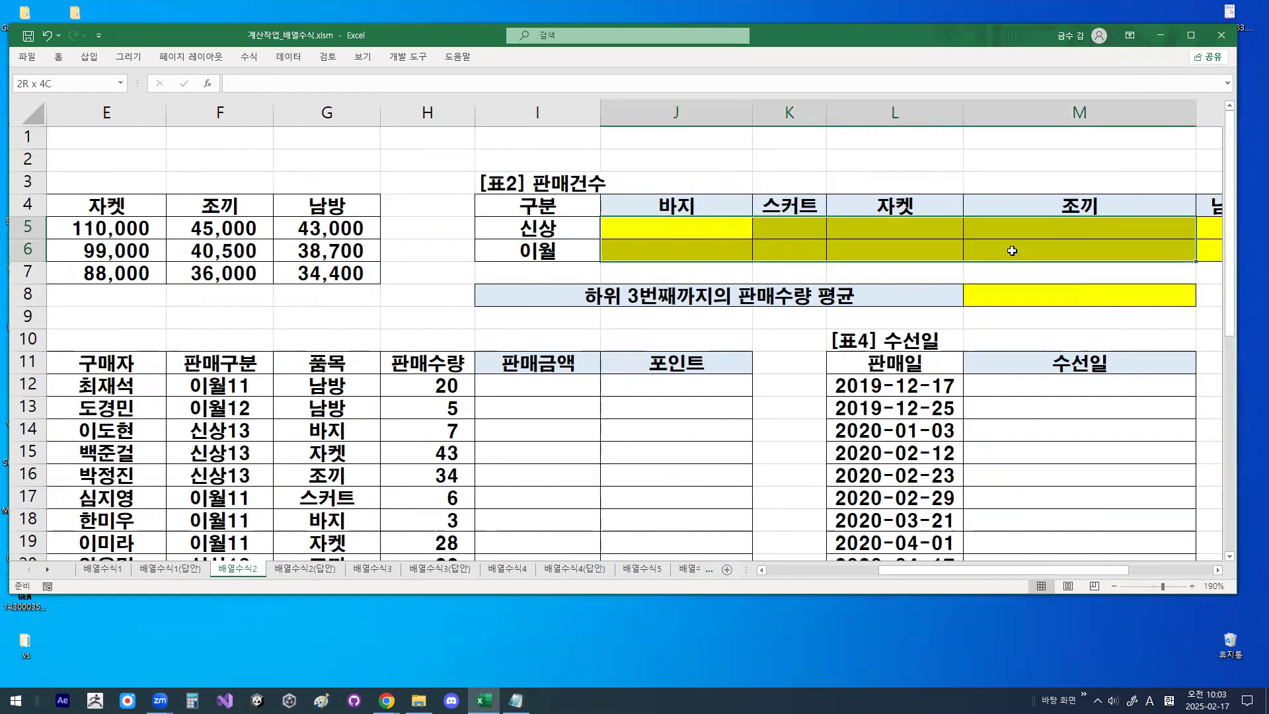
{"action": "left_click", "coordinate": [688, 226]}
- Circle the 신상 and 바지 headers of 표2 in the zoomed view, add check marks, and clear the drawings
{"action": "left_click_drag", "start_coordinate": [567, 257], "coordinate": [548, 220]}
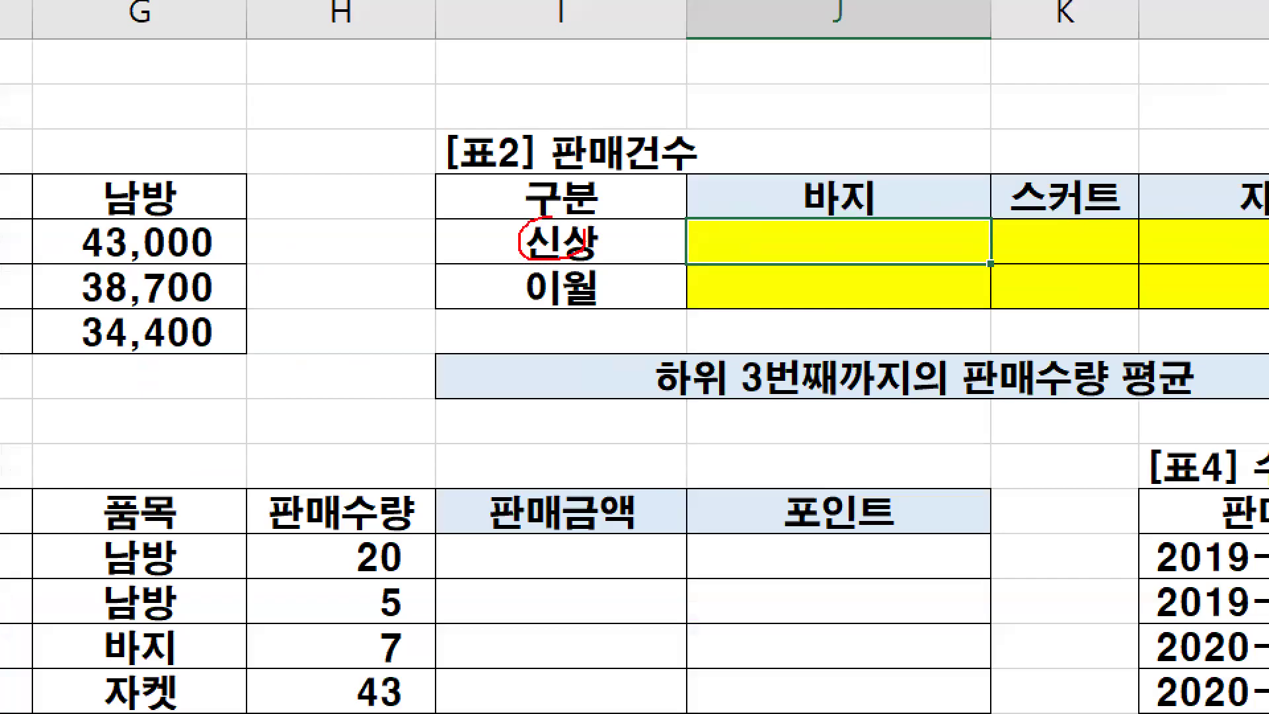
{"action": "mouse_move", "coordinate": [874, 200]}
{"action": "left_mouse_down"}
{"action": "mouse_move", "coordinate": [835, 166]}
{"action": "mouse_move", "coordinate": [844, 190]}
{"action": "left_mouse_up"}
{"action": "left_click_drag", "start_coordinate": [573, 208], "coordinate": [624, 213]}
{"action": "mouse_move", "coordinate": [784, 152]}
{"action": "left_mouse_down"}
{"action": "mouse_move", "coordinate": [788, 176]}
{"action": "mouse_move", "coordinate": [803, 156]}
{"action": "left_mouse_up"}
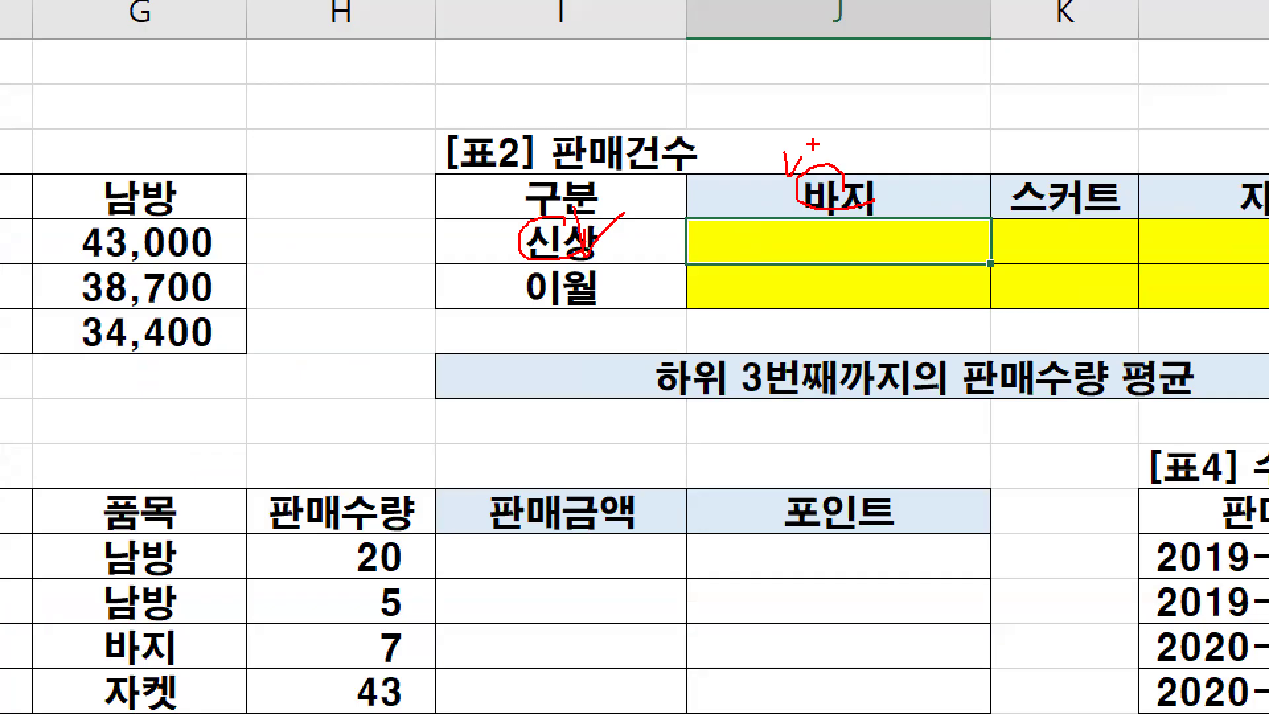
{"action": "key", "text": "Escape"}
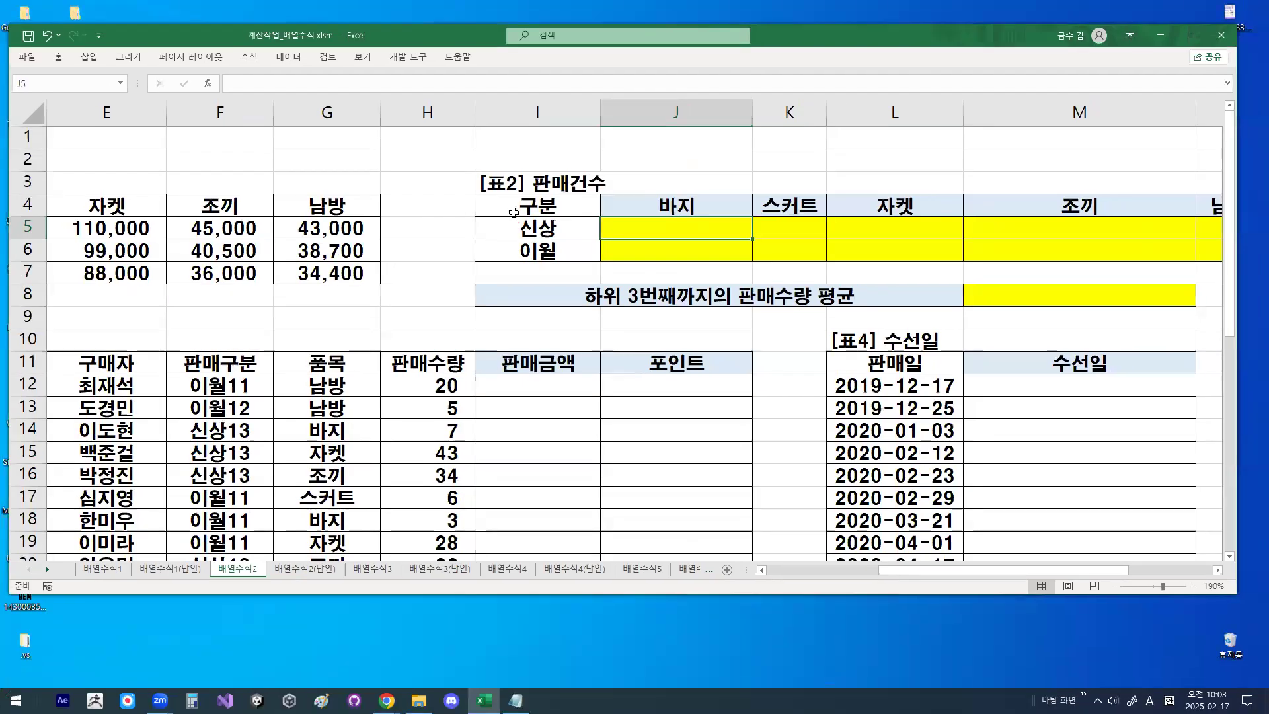
- Select I5, circle 신상 and 바지 as the two conditions in the zoomed view, and clear the circles
{"action": "left_click", "coordinate": [542, 230]}
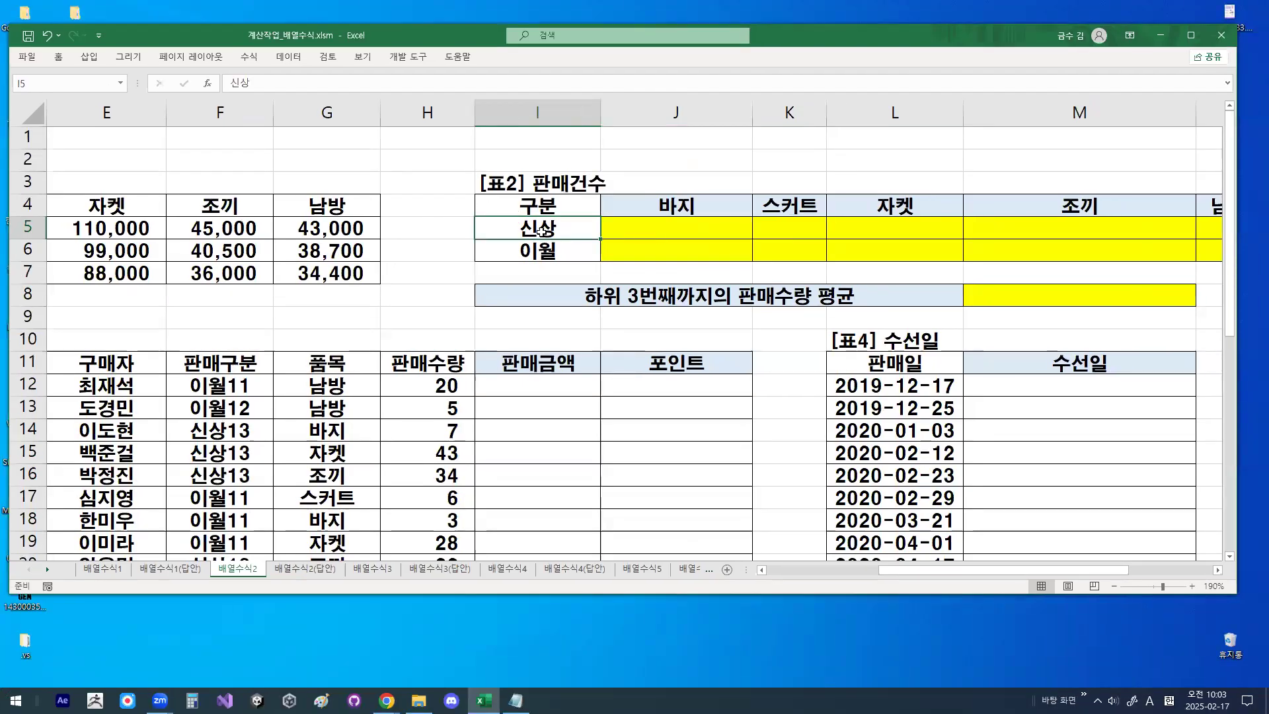
{"action": "key", "text": "ctrl+1"}
{"action": "mouse_move", "coordinate": [559, 229]}
{"action": "left_mouse_down"}
{"action": "mouse_move", "coordinate": [530, 234]}
{"action": "mouse_move", "coordinate": [549, 227]}
{"action": "left_mouse_up"}
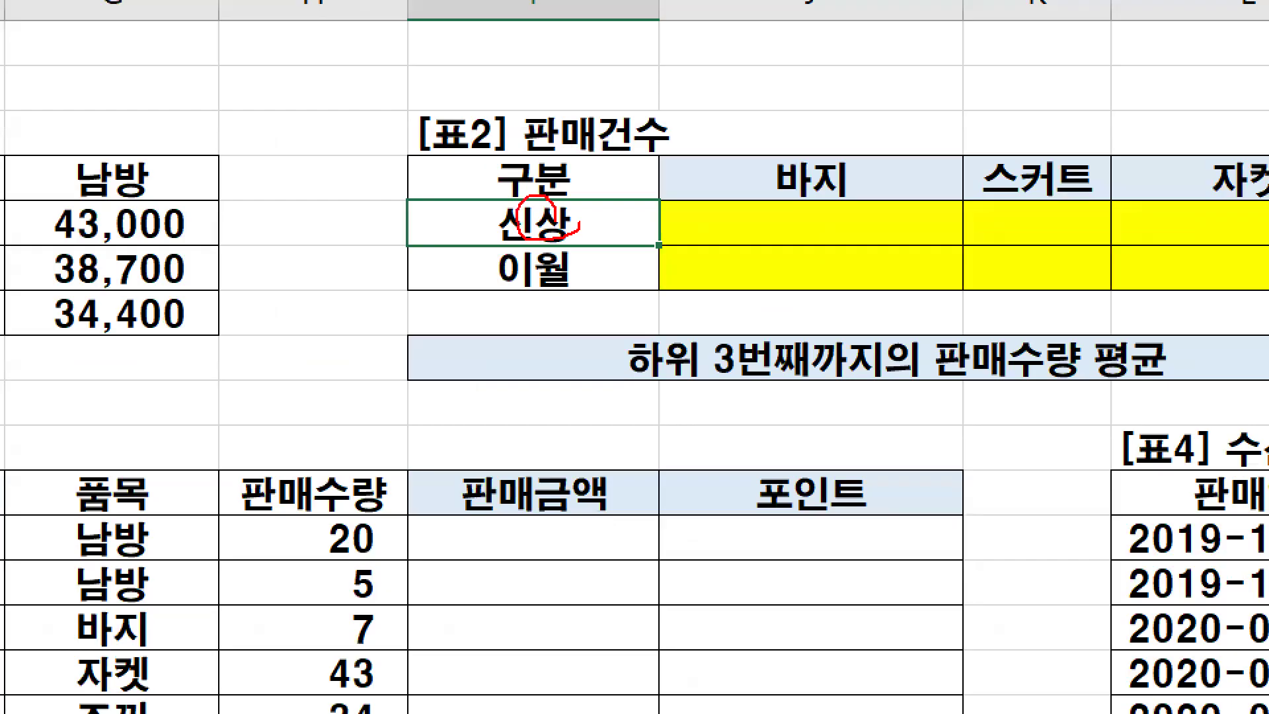
{"action": "mouse_move", "coordinate": [856, 176]}
{"action": "left_mouse_down"}
{"action": "mouse_move", "coordinate": [803, 196]}
{"action": "mouse_move", "coordinate": [834, 157]}
{"action": "left_mouse_up"}
{"action": "key", "text": "Escape"}
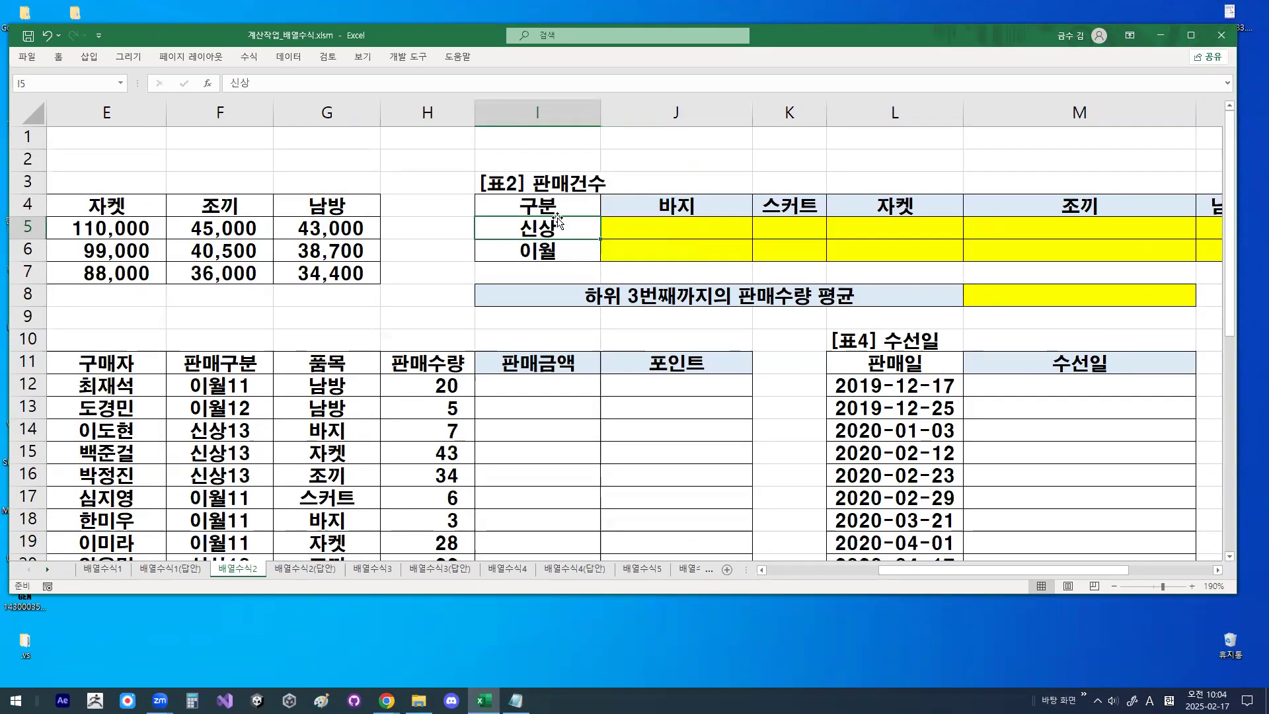
- Put check marks on 신상 and 바지 in the zoomed 표2, circle both headers, and clear the drawings
{"action": "key", "text": "ctrl+1"}
{"action": "left_click", "coordinate": [562, 221]}
{"action": "mouse_move", "coordinate": [520, 212]}
{"action": "left_mouse_down"}
{"action": "mouse_move", "coordinate": [528, 235]}
{"action": "mouse_move", "coordinate": [570, 205]}
{"action": "left_mouse_up"}
{"action": "left_click_drag", "start_coordinate": [731, 164], "coordinate": [778, 132]}
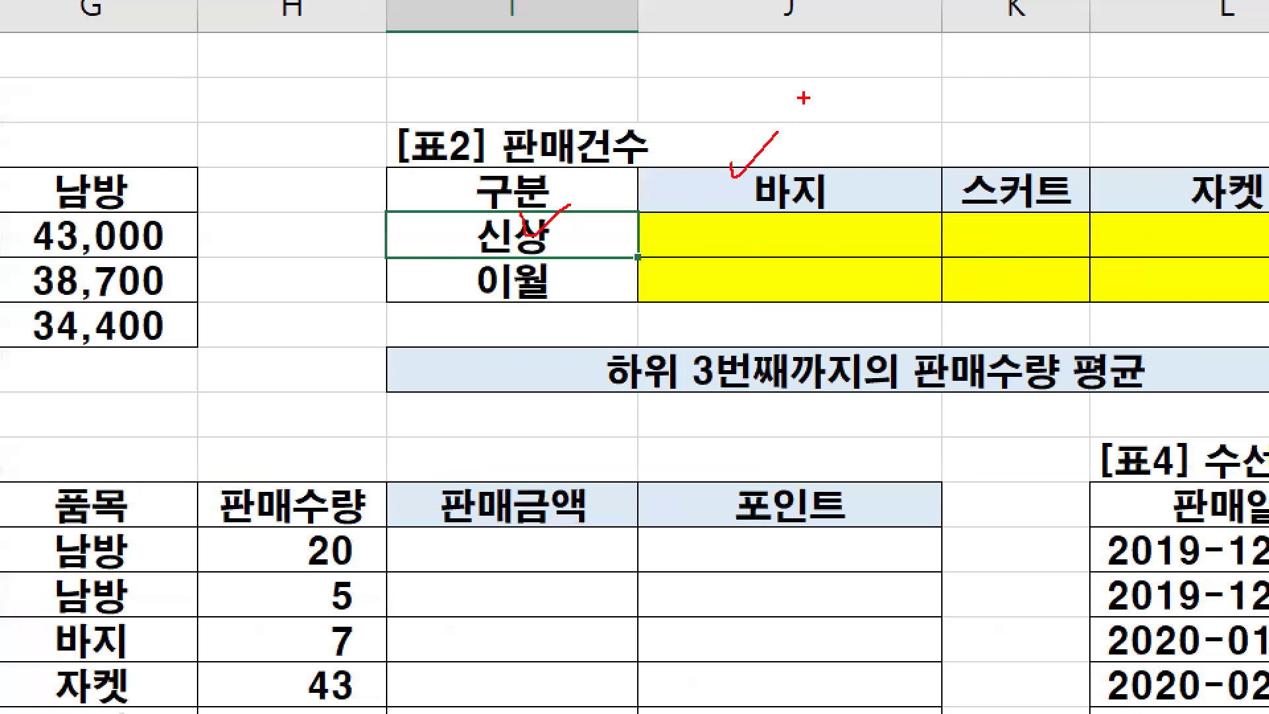
{"action": "mouse_move", "coordinate": [559, 237]}
{"action": "left_mouse_down"}
{"action": "mouse_move", "coordinate": [499, 248]}
{"action": "mouse_move", "coordinate": [548, 228]}
{"action": "left_mouse_up"}
{"action": "left_click_drag", "start_coordinate": [815, 187], "coordinate": [793, 174]}
{"action": "key", "text": "Escape"}
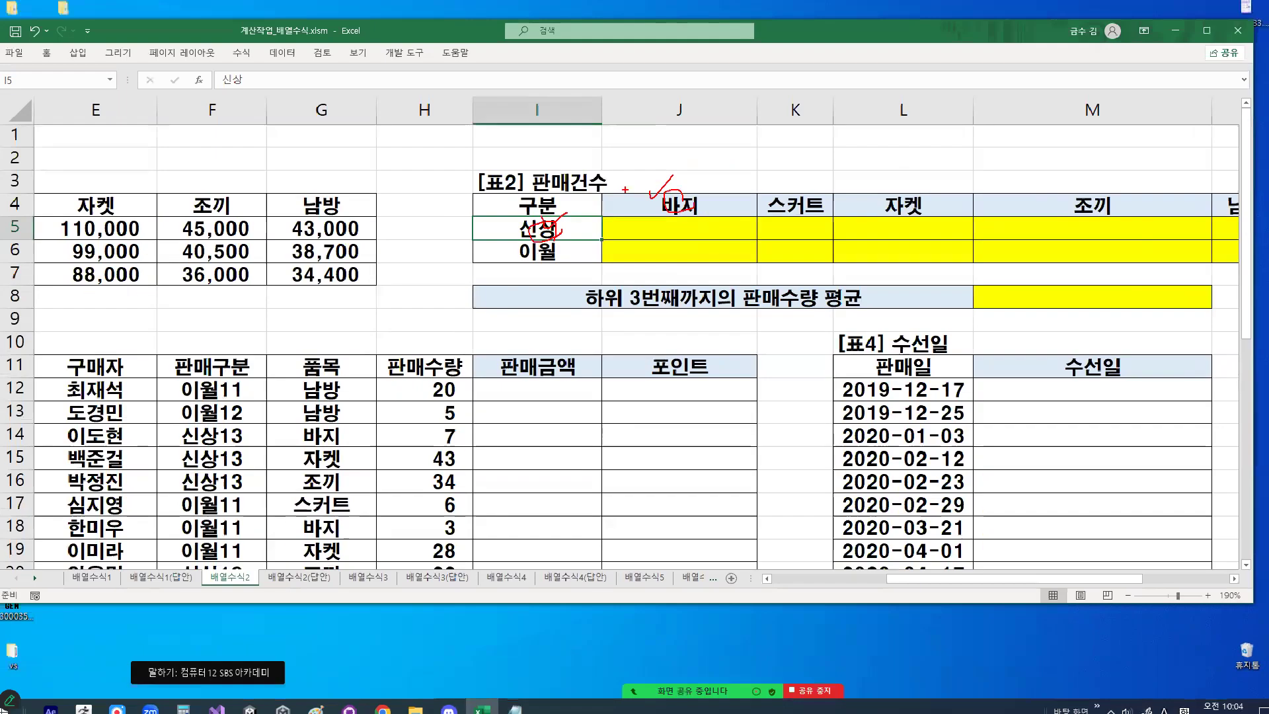
- Zoom in on 표2 once more, circle the 신상 row header and the 바지 column header, and clear the marks
{"action": "key", "text": "ctrl+1"}
{"action": "left_click", "coordinate": [566, 226]}
{"action": "mouse_move", "coordinate": [565, 226]}
{"action": "left_mouse_down"}
{"action": "mouse_move", "coordinate": [539, 240]}
{"action": "mouse_move", "coordinate": [543, 215]}
{"action": "mouse_move", "coordinate": [553, 234]}
{"action": "left_mouse_up"}
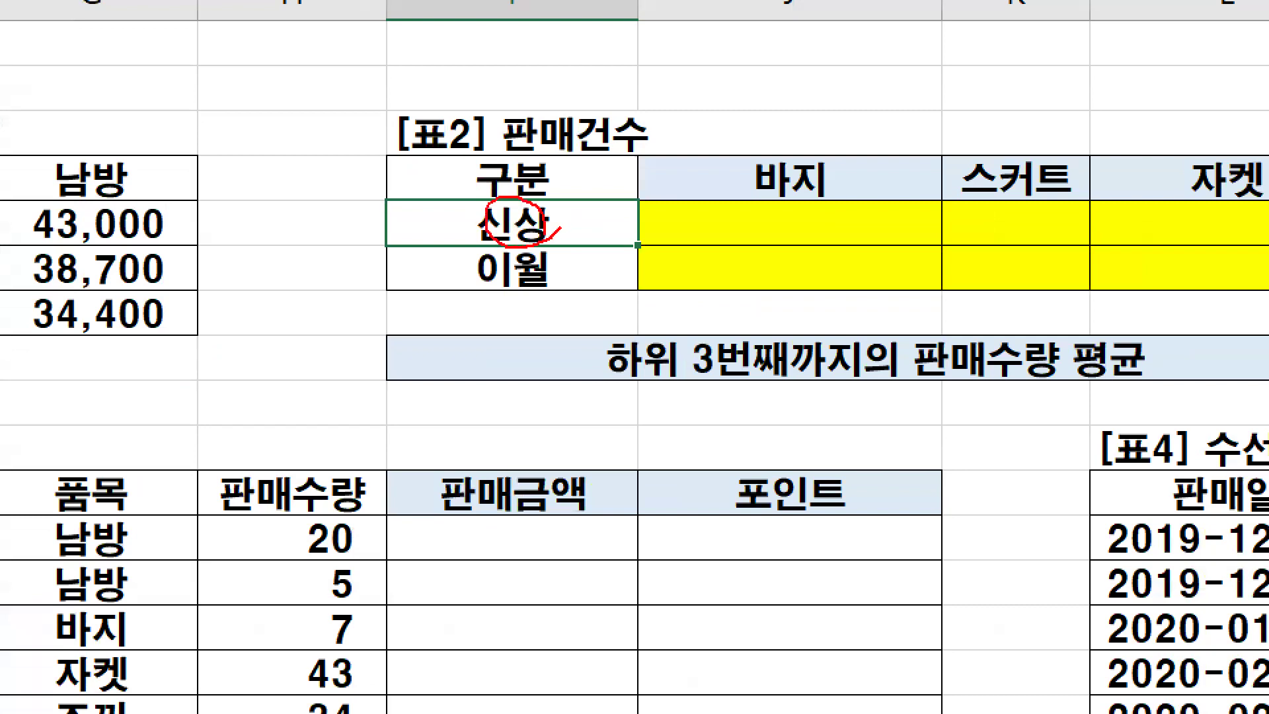
{"action": "mouse_move", "coordinate": [801, 177]}
{"action": "left_mouse_down"}
{"action": "mouse_move", "coordinate": [747, 182]}
{"action": "mouse_move", "coordinate": [797, 176]}
{"action": "left_mouse_up"}
{"action": "key", "text": "Escape"}
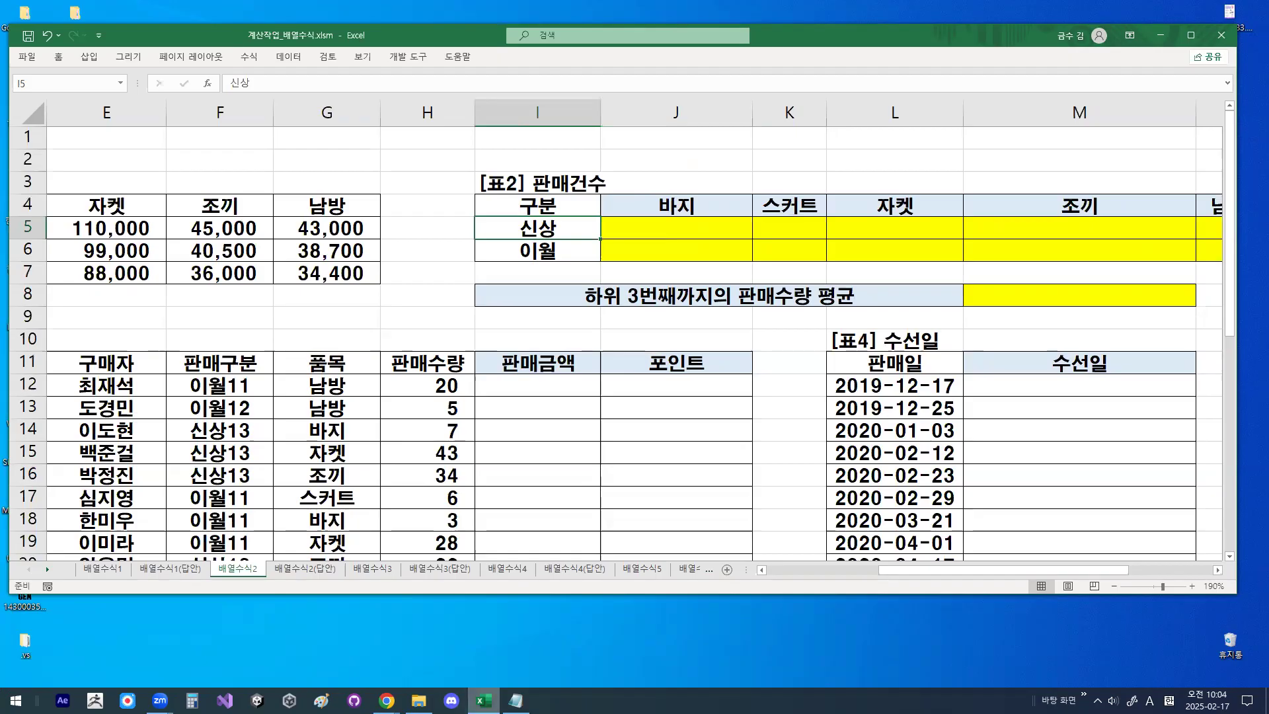
- Switch to the Notepad notes and insert blank lines below the 유형2 1번문제 formula ending in (품목범위=위쪽셀주소))
{"action": "key", "text": "alt+Tab"}
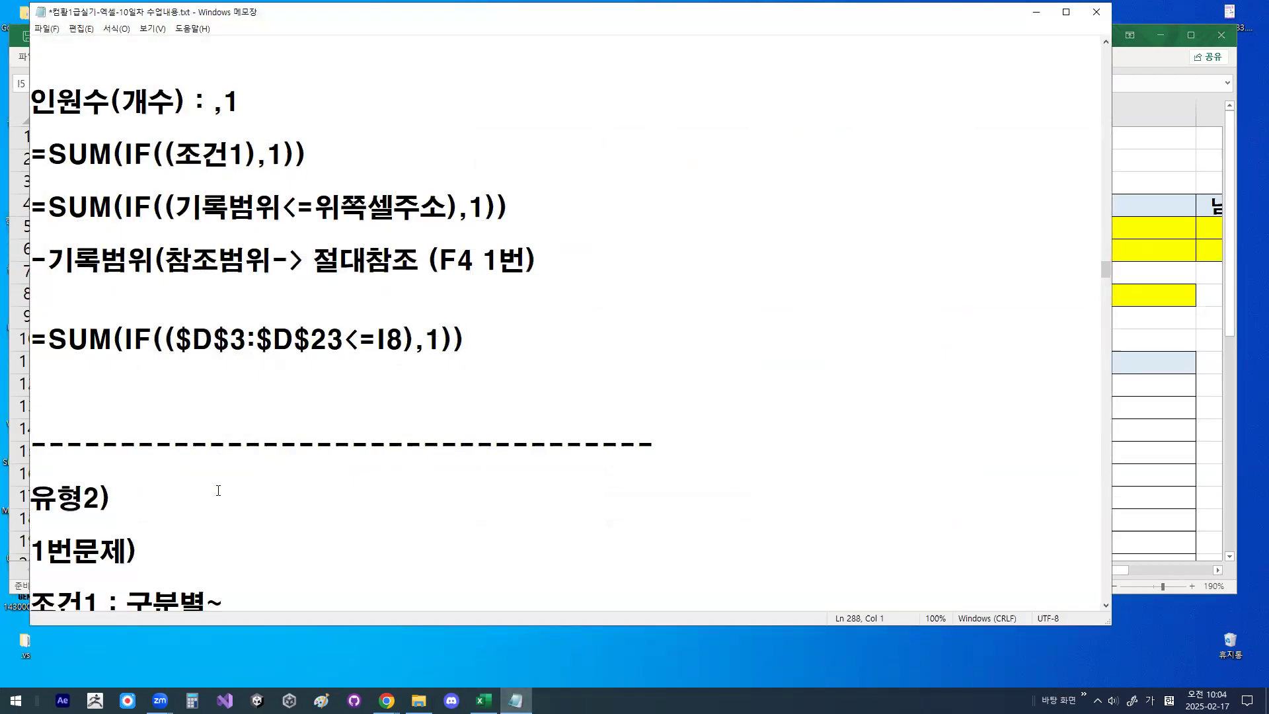
{"action": "scroll", "coordinate": [218, 490], "scroll_direction": "down", "scroll_amount": 2}
{"action": "scroll", "coordinate": [217, 490], "scroll_direction": "down", "scroll_amount": 1}
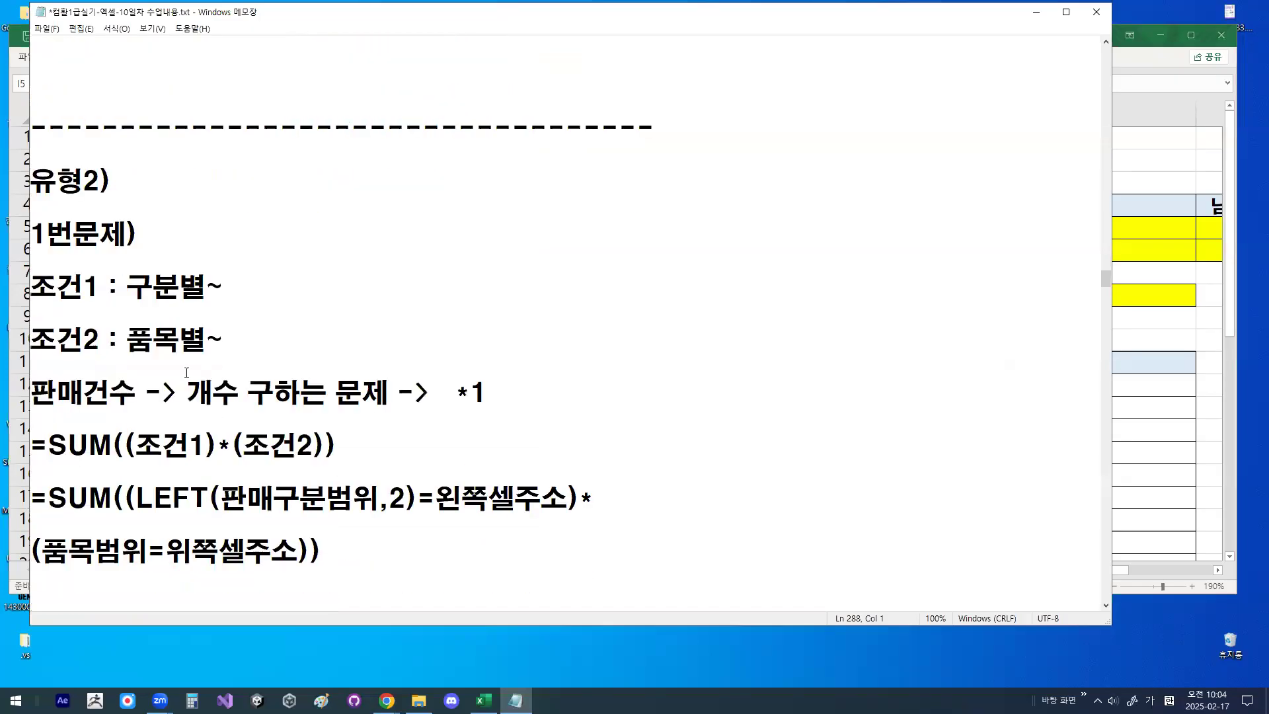
{"action": "left_click", "coordinate": [371, 551]}
{"action": "key", "text": "Return"}
{"action": "key", "text": "Return"}
{"action": "key", "text": "Return"}
{"action": "key", "text": "Return"}
{"action": "key", "text": "Return"}
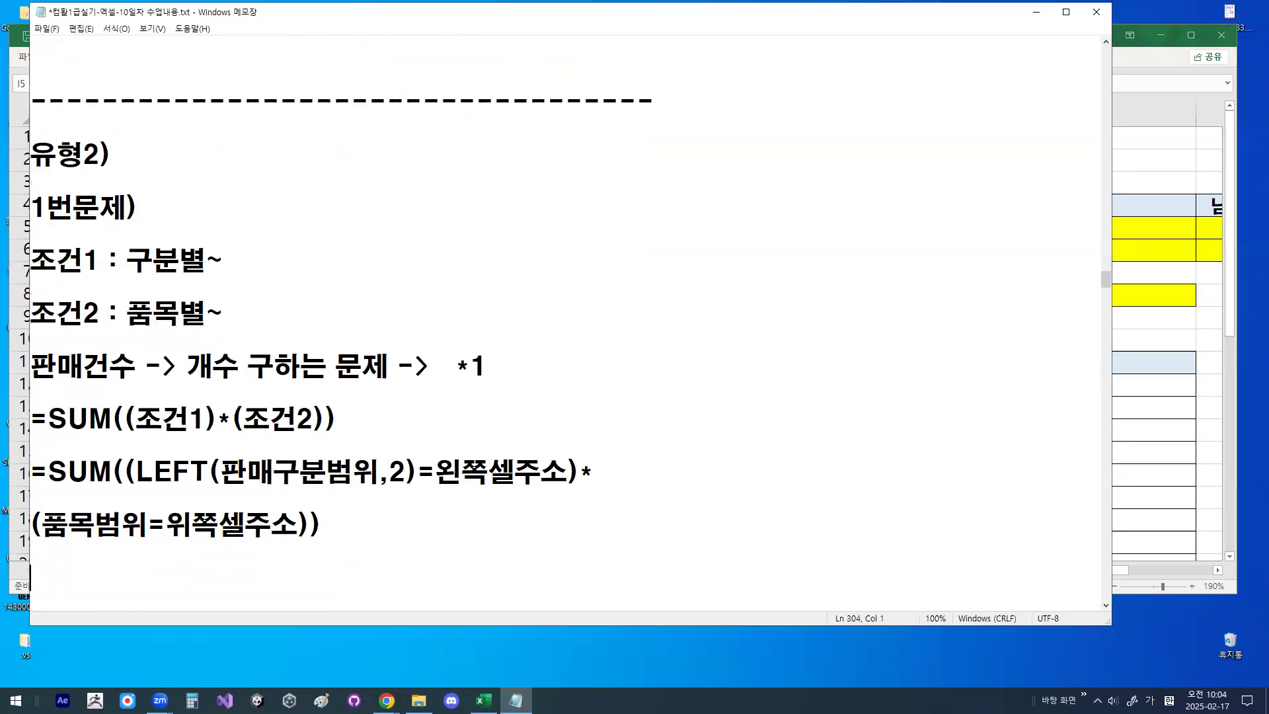
- Underline 품목별, 판매건수, 개수 구하는 문제, 조건1 and 조건2 in the notes, circle *1, and clear the marks
{"action": "left_click_drag", "start_coordinate": [124, 259], "coordinate": [215, 259]}
{"action": "left_click_drag", "start_coordinate": [37, 304], "coordinate": [372, 304]}
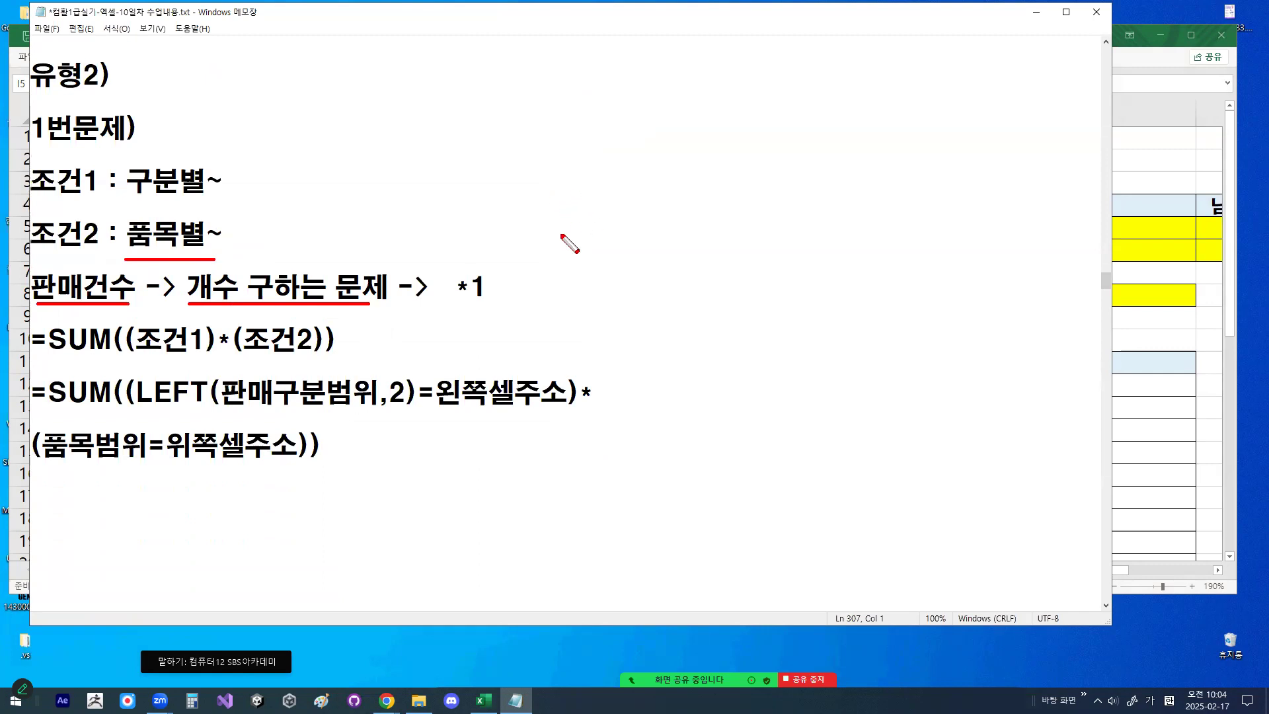
{"action": "mouse_move", "coordinate": [495, 294]}
{"action": "left_mouse_down"}
{"action": "mouse_move", "coordinate": [454, 283]}
{"action": "mouse_move", "coordinate": [489, 281]}
{"action": "left_mouse_up"}
{"action": "left_click_drag", "start_coordinate": [137, 357], "coordinate": [286, 356]}
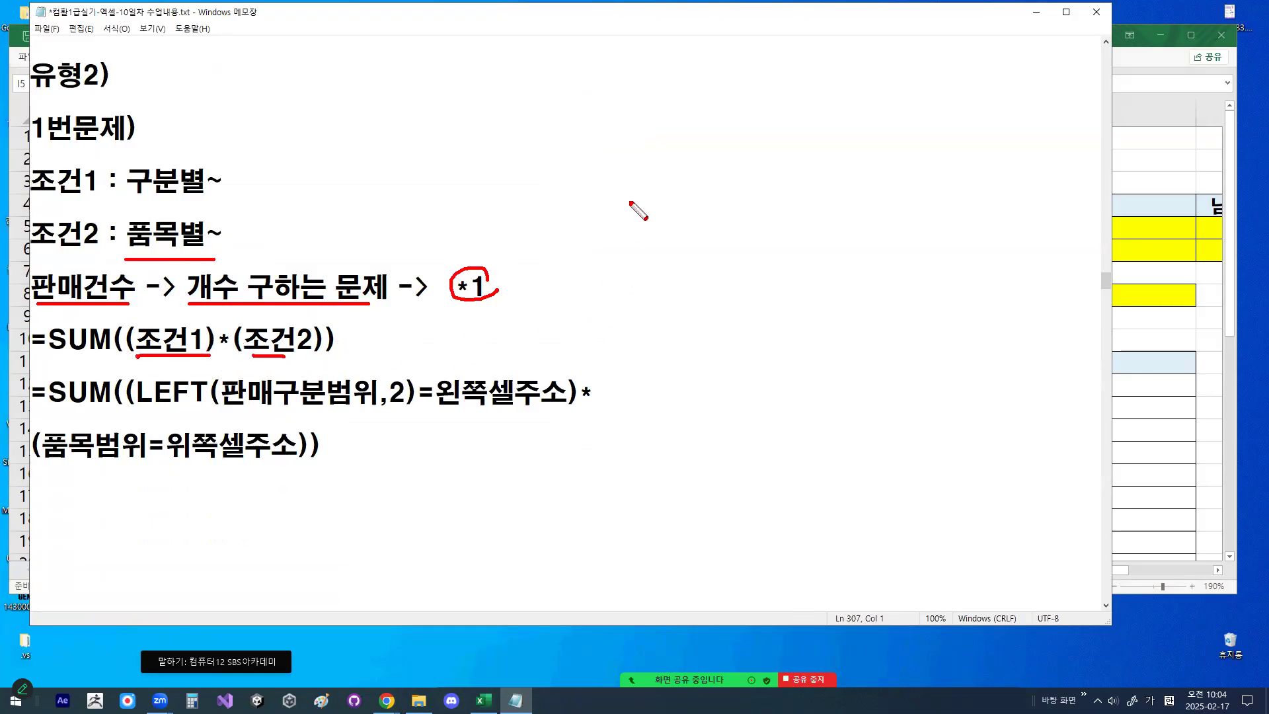
{"action": "key", "text": "Escape"}
- Return to the 배열수식2 sheet in Excel and enter the heading 조건1 in the empty cell H43 below the data
{"action": "left_click", "coordinate": [1037, 12]}
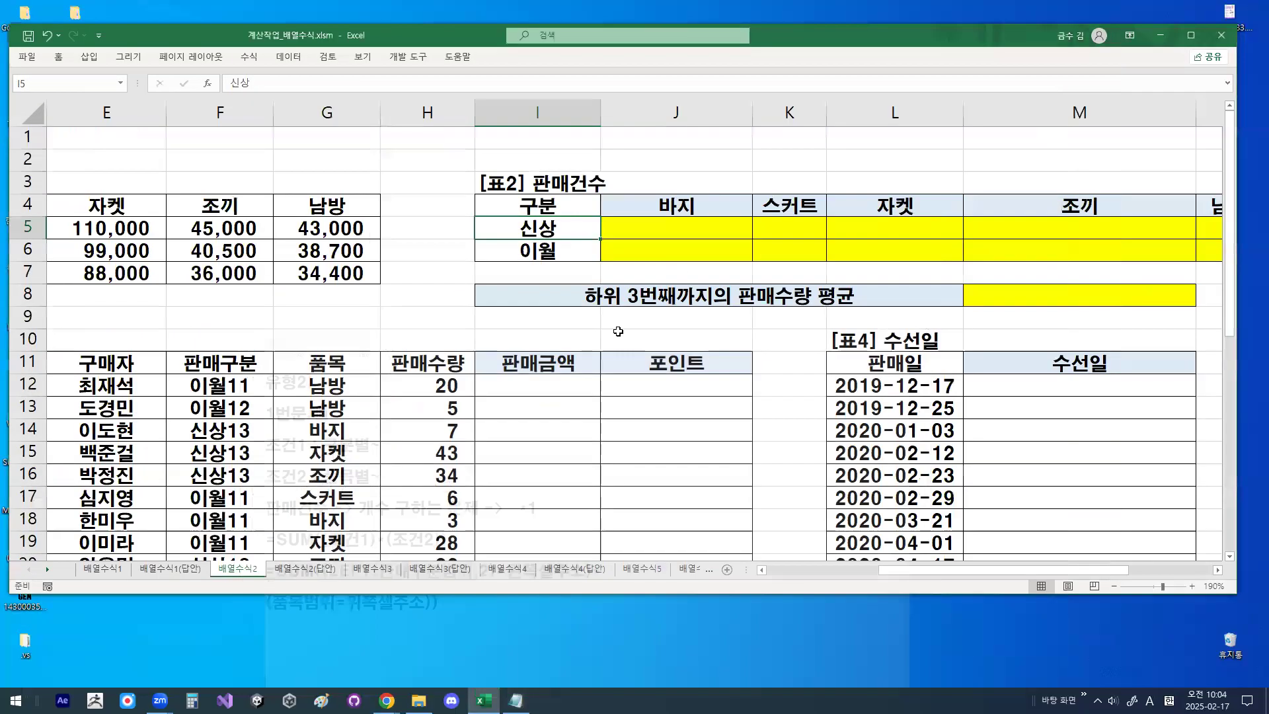
{"action": "scroll", "coordinate": [646, 389], "scroll_direction": "down", "scroll_amount": 6}
{"action": "scroll", "coordinate": [646, 390], "scroll_direction": "down", "scroll_amount": 6}
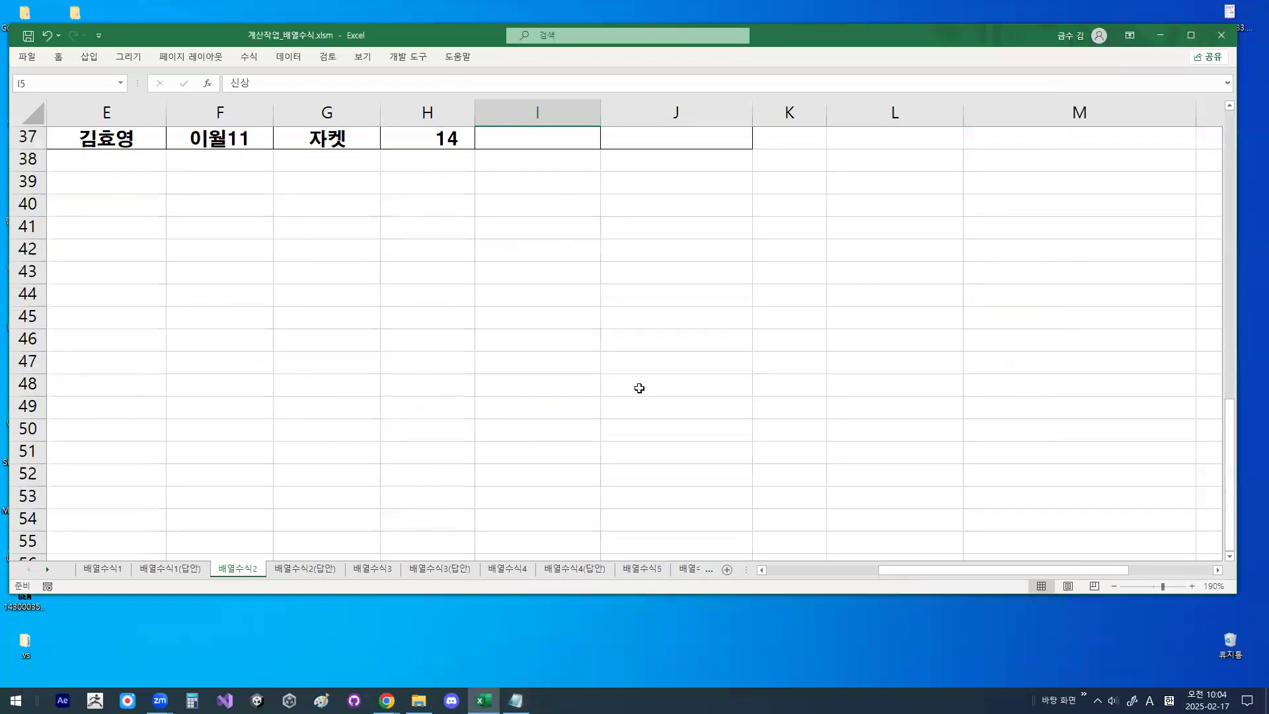
{"action": "left_click", "coordinate": [434, 275]}
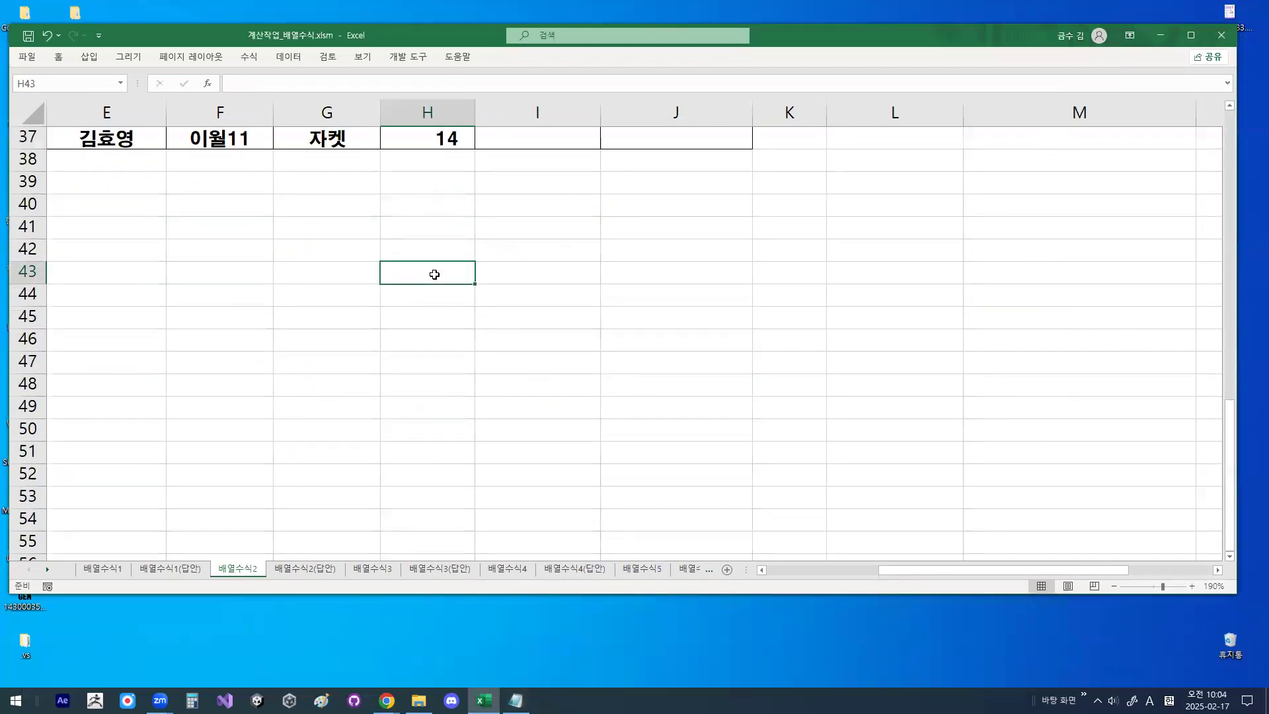
{"action": "type", "text": "WHR"}
{"action": "key", "text": "BackSpace"}
{"action": "key", "text": "BackSpace"}
{"action": "key", "text": "BackSpace"}
{"action": "key", "text": "Hangul"}
{"action": "type", "text": "조건1"}
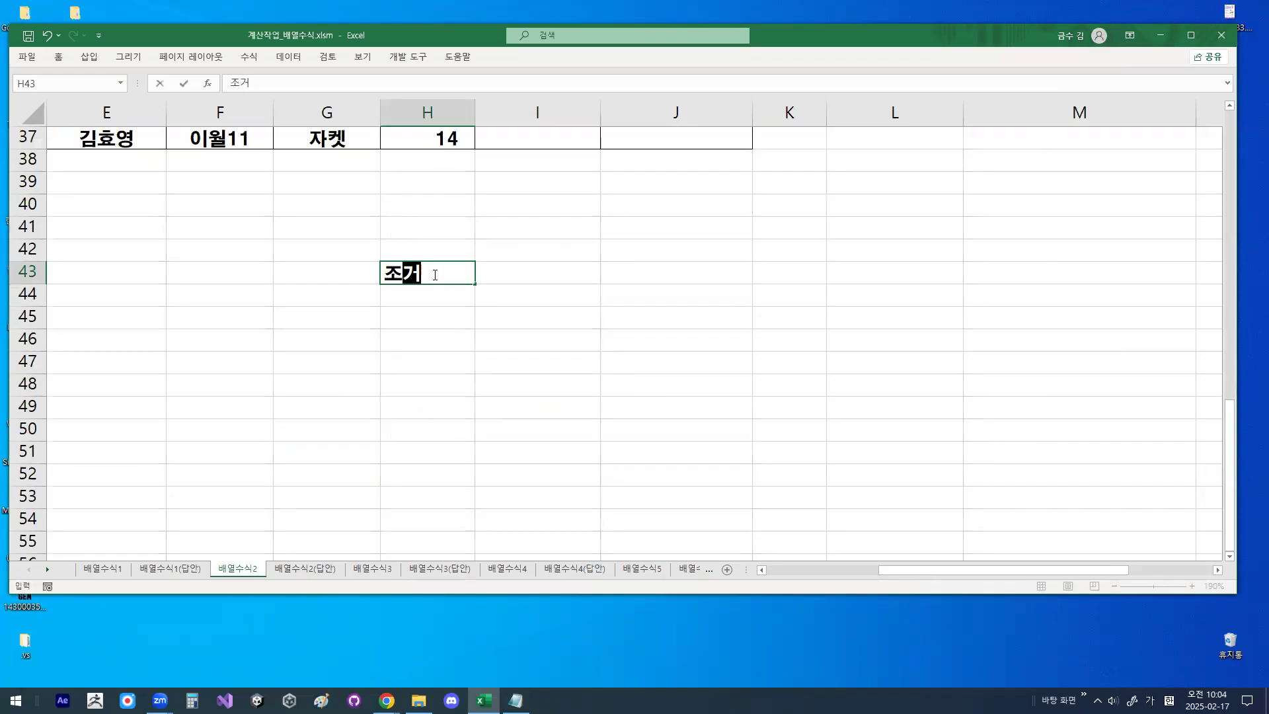
{"action": "key", "text": "Return"}
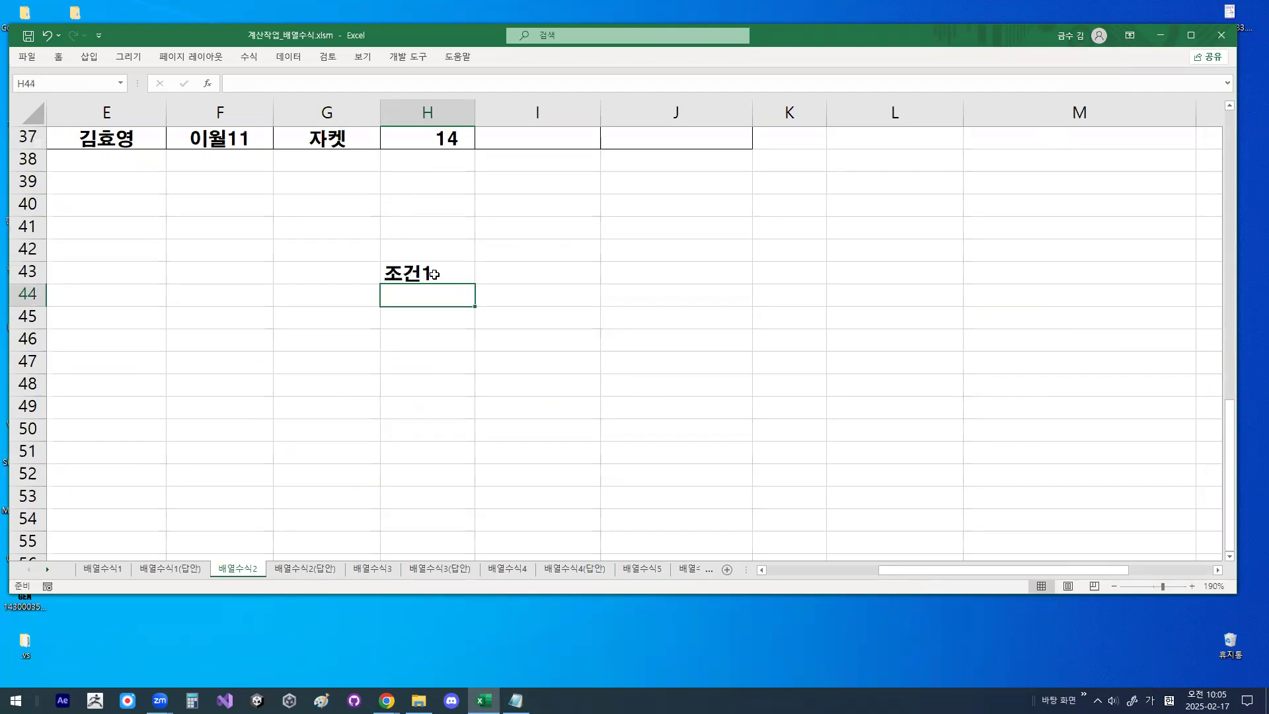
- Apply borders to all cells of the range H44:I46 under the 조건1 heading
{"action": "left_click_drag", "start_coordinate": [423, 294], "coordinate": [416, 365]}
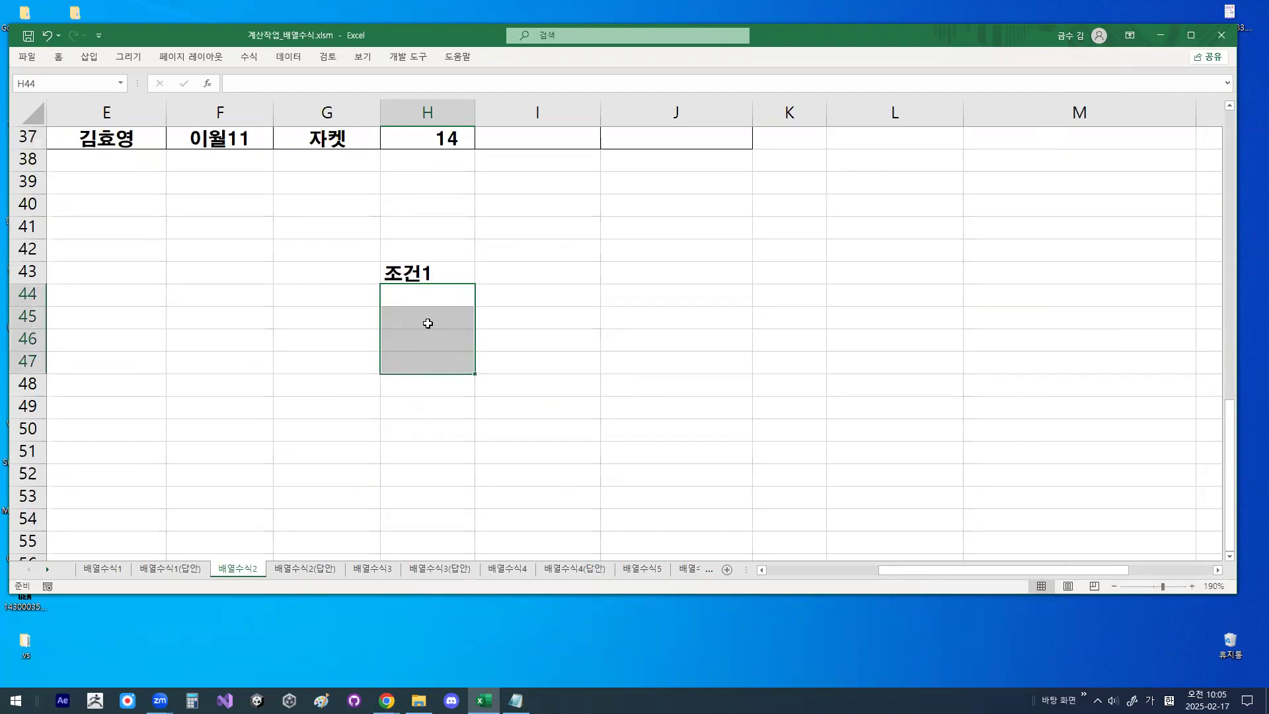
{"action": "left_click_drag", "start_coordinate": [430, 301], "coordinate": [499, 341]}
{"action": "left_click", "coordinate": [59, 58]}
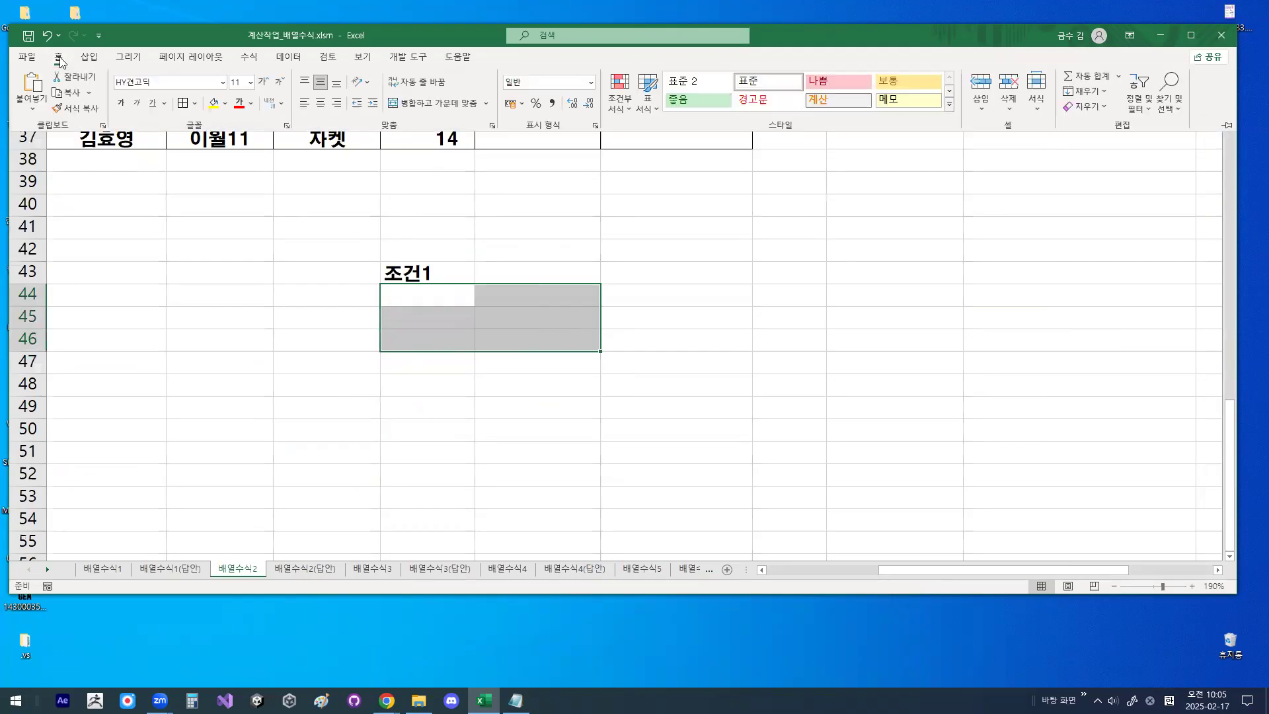
{"action": "left_click", "coordinate": [182, 104]}
- Enter the heading 조건2 in I43, beside 조건1
{"action": "left_click", "coordinate": [537, 273]}
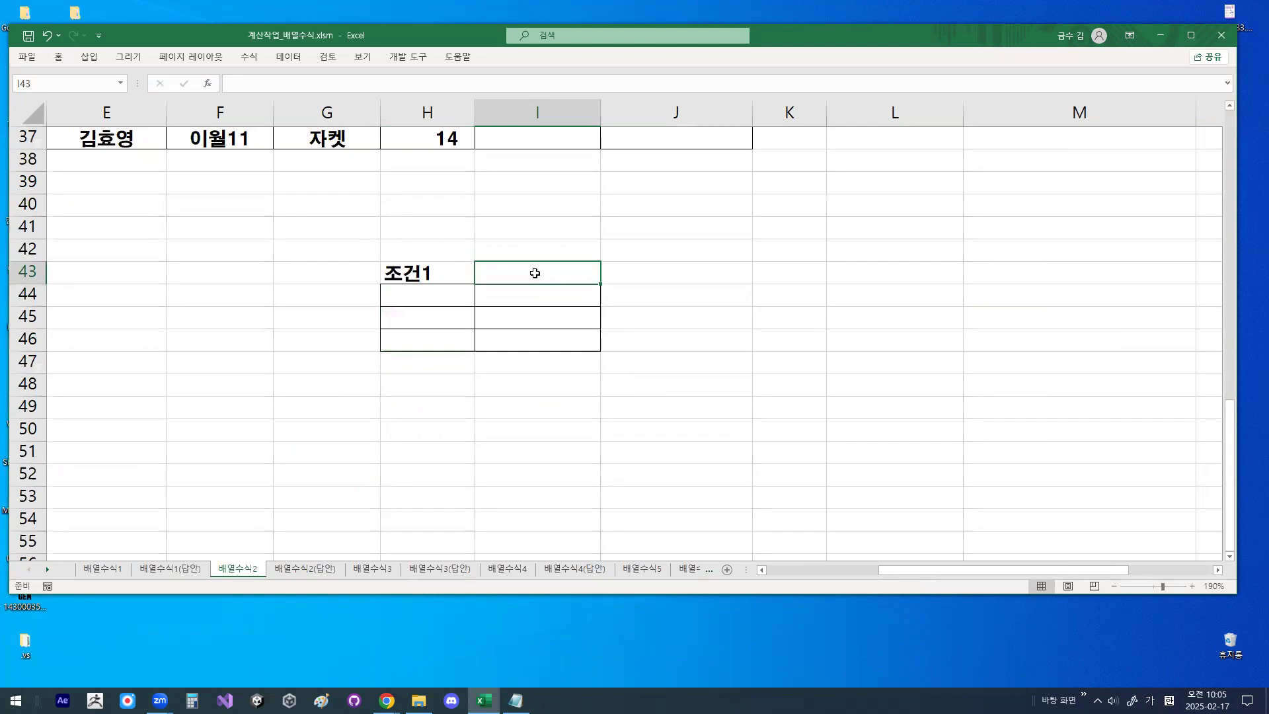
{"action": "type", "text": "조건2"}
{"action": "key", "text": "Return"}
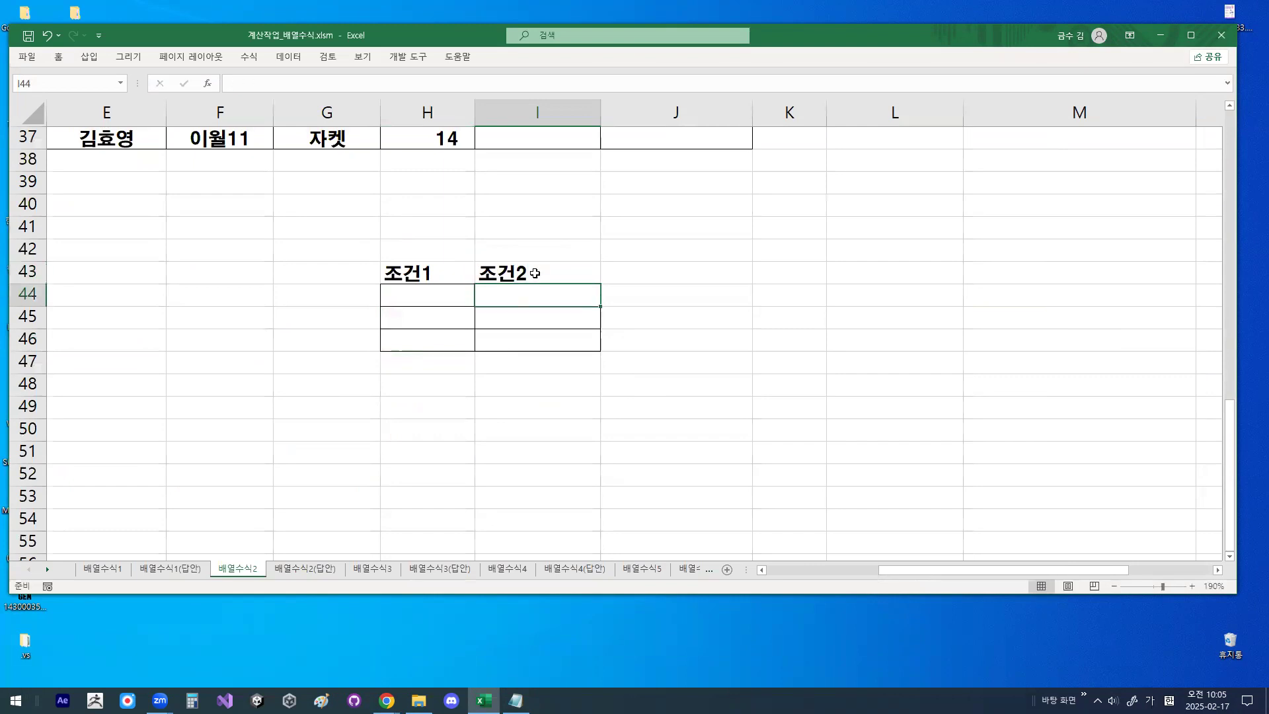
- Enter TRUE in H44, the first cell under 조건1
{"action": "mouse_move", "coordinate": [869, 236]}
{"action": "left_mouse_down"}
{"action": "mouse_move", "coordinate": [814, 236]}
{"action": "mouse_move", "coordinate": [848, 228]}
{"action": "mouse_move", "coordinate": [628, 157]}
{"action": "mouse_move", "coordinate": [441, 285]}
{"action": "left_mouse_up"}
{"action": "left_click", "coordinate": [434, 294]}
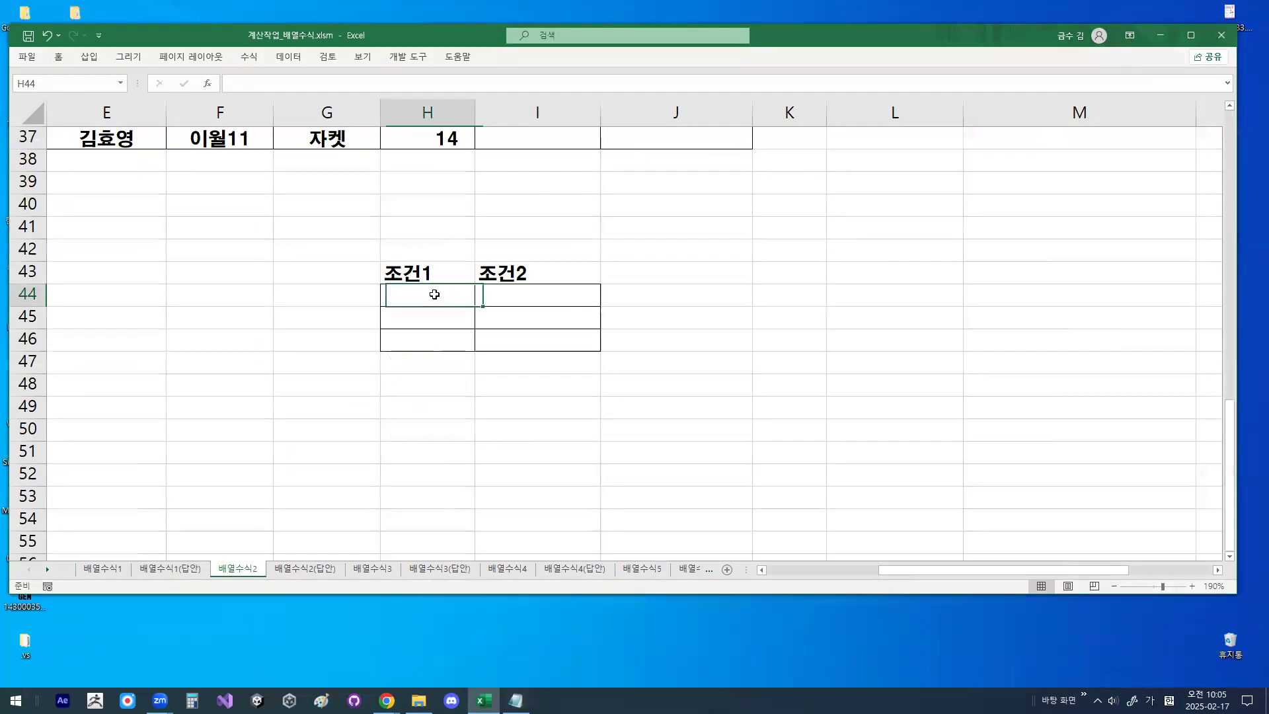
{"action": "type", "text": "ㅅ겯"}
{"action": "key", "text": "BackSpace"}
{"action": "key", "text": "BackSpace"}
{"action": "key", "text": "BackSpace"}
{"action": "key", "text": "BackSpace"}
{"action": "type", "text": "TRUE"}
{"action": "key", "text": "Return"}
- Copy the TRUE value from H44 into H45 and H46
{"action": "left_click", "coordinate": [433, 296]}
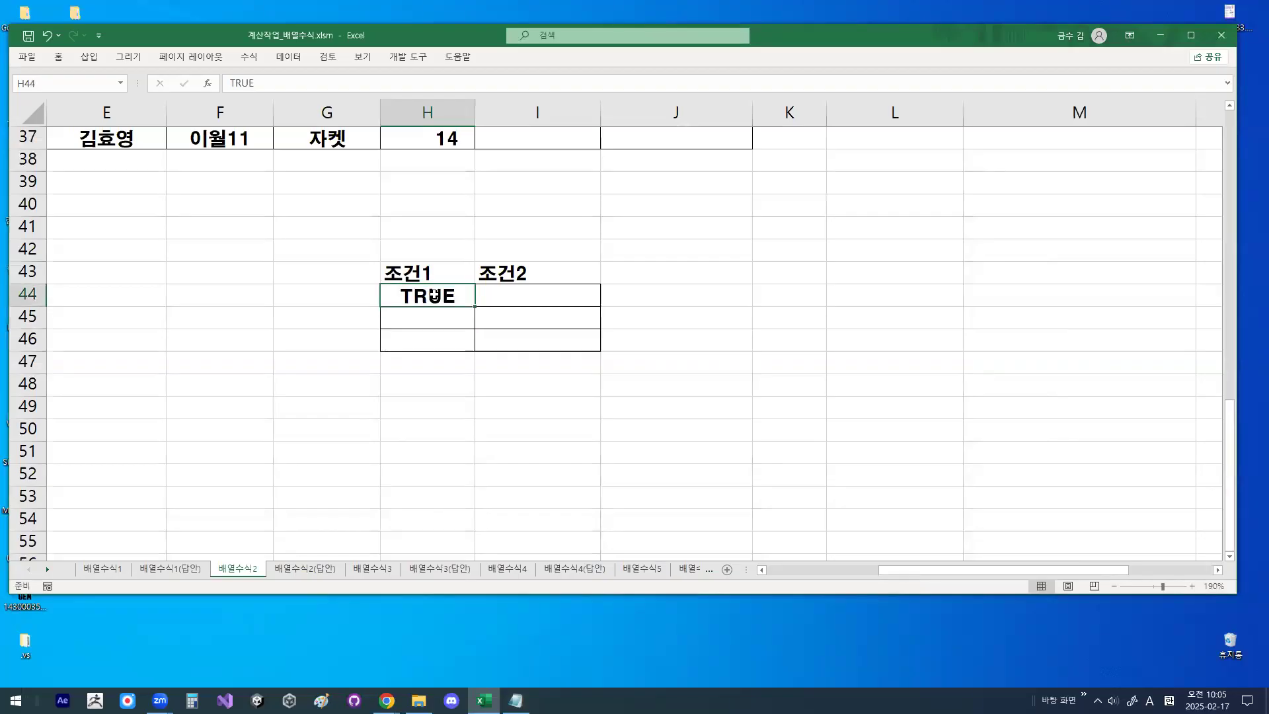
{"action": "key", "text": "ctrl+c"}
{"action": "key", "text": "Down"}
{"action": "key", "text": "ctrl+v"}
{"action": "key", "text": "Down"}
{"action": "key", "text": "ctrl+v"}
{"action": "key", "text": "Escape"}
- Copy TRUE from H44 into I44 and enter FALSE in I45 under 조건2
{"action": "key", "text": "Up"}
{"action": "key", "text": "Right"}
{"action": "key", "text": "Up"}
{"action": "key", "text": "Left"}
{"action": "key", "text": "ctrl+c"}
{"action": "key", "text": "Right"}
{"action": "key", "text": "ctrl+v"}
{"action": "key", "text": "Down"}
{"action": "key", "text": "Escape"}
{"action": "type", "text": "FALSE"}
{"action": "key", "text": "Return"}
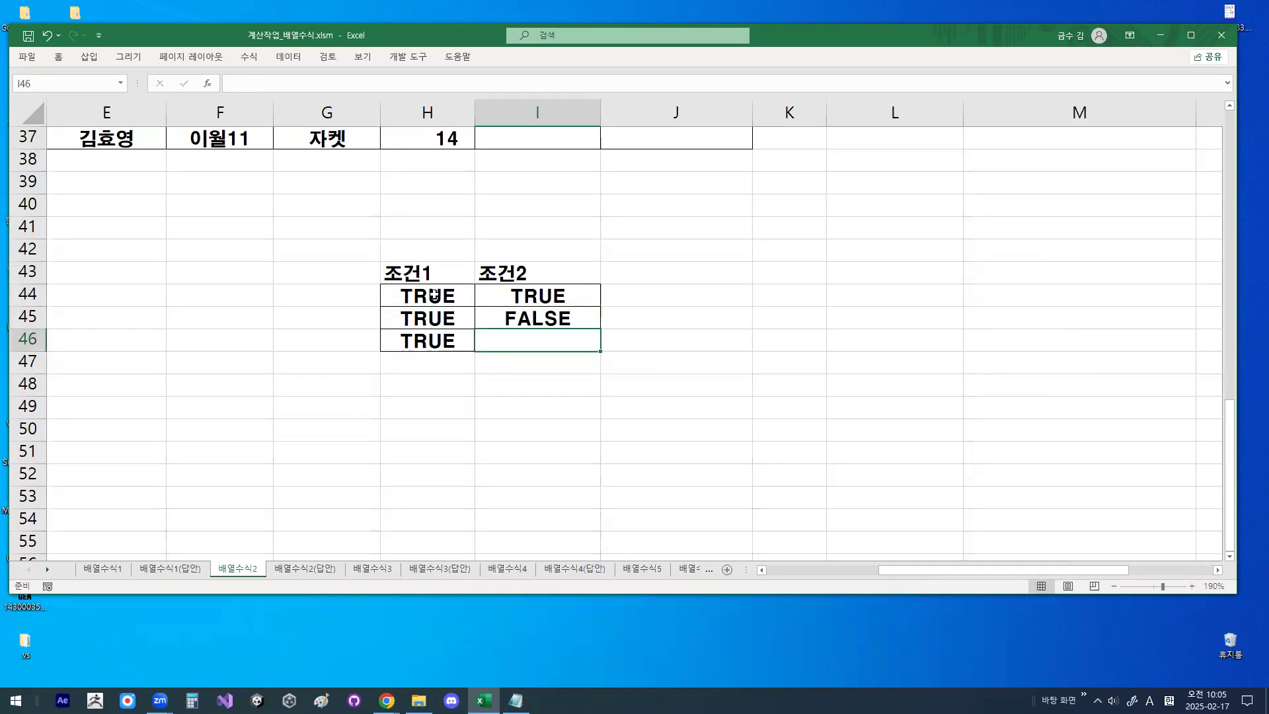
- Copy the TRUE value from I44 into I46 to complete the 조건2 column
{"action": "key", "text": "Up"}
{"action": "key", "text": "Up"}
{"action": "key", "text": "ctrl+c"}
{"action": "key", "text": "Down"}
{"action": "key", "text": "Down"}
{"action": "key", "text": "Return"}
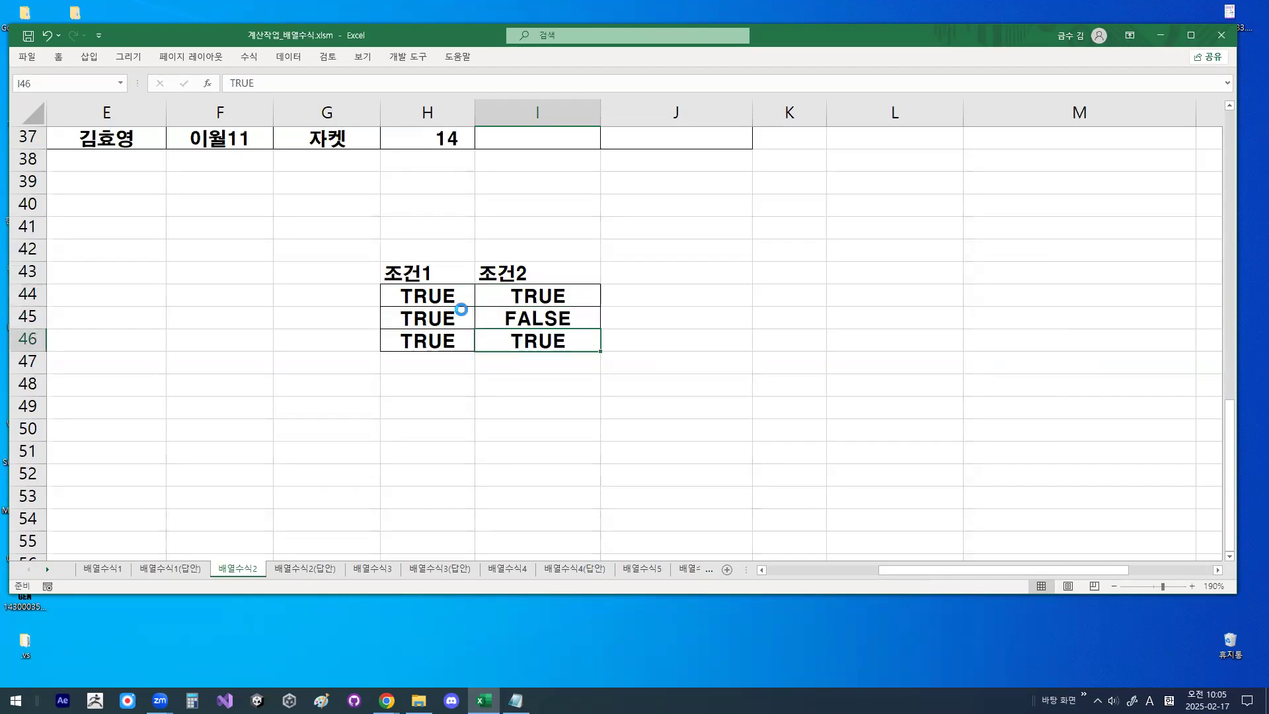
- Circle the TRUE values under 조건1, mark those under 조건2, clear the drawings, and select H44:I44
{"action": "mouse_move", "coordinate": [441, 326]}
{"action": "left_mouse_down"}
{"action": "mouse_move", "coordinate": [454, 360]}
{"action": "mouse_move", "coordinate": [398, 334]}
{"action": "mouse_move", "coordinate": [436, 290]}
{"action": "mouse_move", "coordinate": [459, 355]}
{"action": "left_mouse_up"}
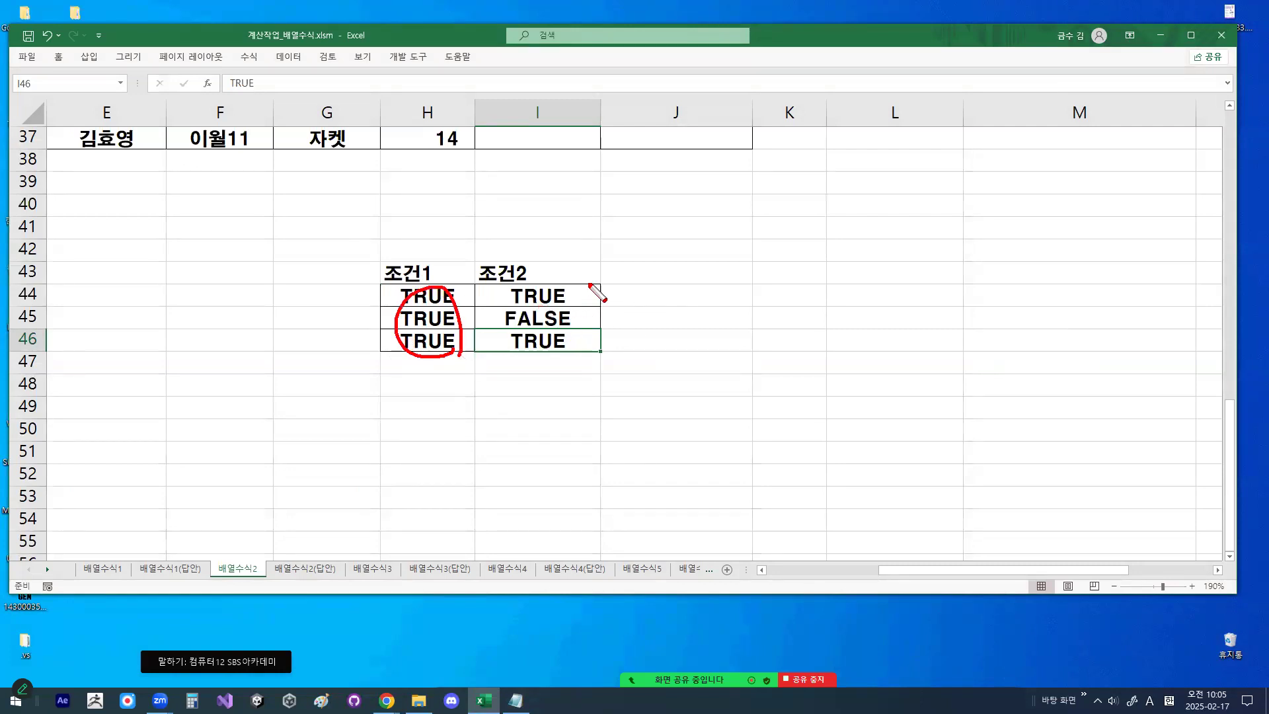
{"action": "mouse_move", "coordinate": [673, 231]}
{"action": "left_mouse_down"}
{"action": "mouse_move", "coordinate": [514, 291]}
{"action": "mouse_move", "coordinate": [562, 294]}
{"action": "left_mouse_up"}
{"action": "left_click_drag", "start_coordinate": [559, 333], "coordinate": [549, 332]}
{"action": "key", "text": "Escape"}
{"action": "left_click_drag", "start_coordinate": [396, 297], "coordinate": [516, 297]}
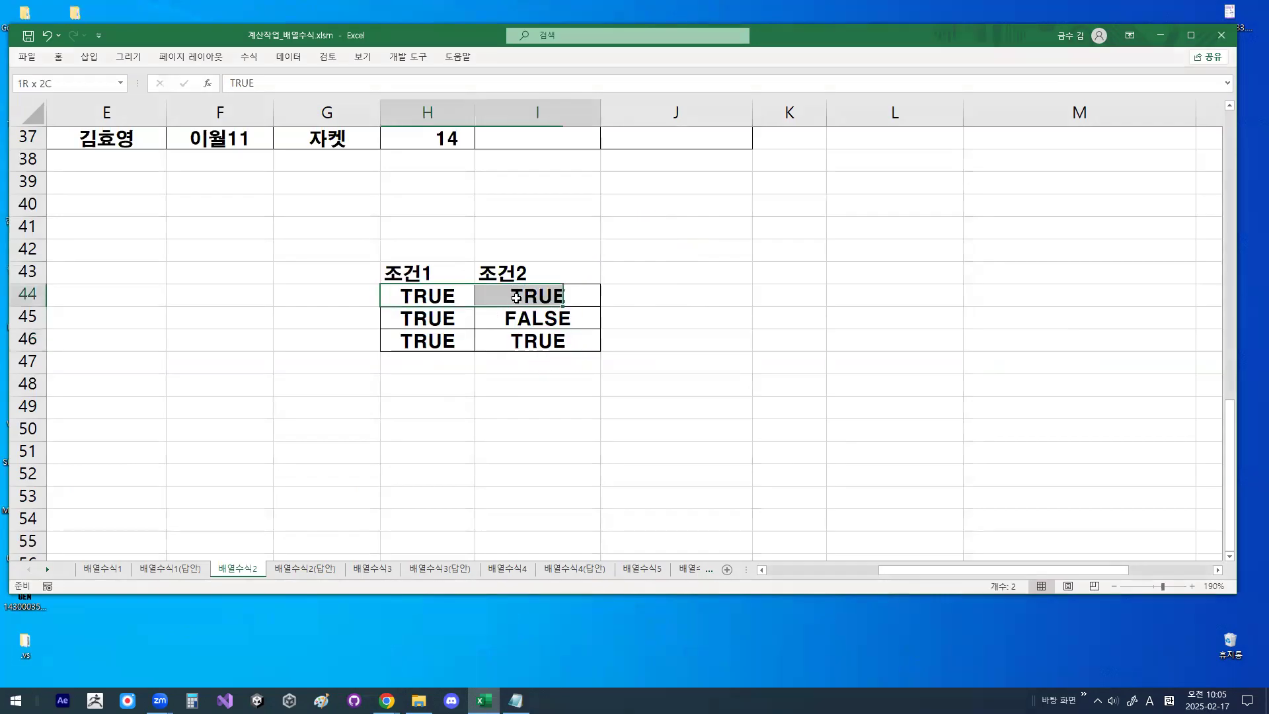
- Switch to the Notepad notes, mark the parentheses, conditions and SUM of =SUM((조건1)*(조건2)) with check marks above, and clear the drawings
{"action": "left_click", "coordinate": [515, 700]}
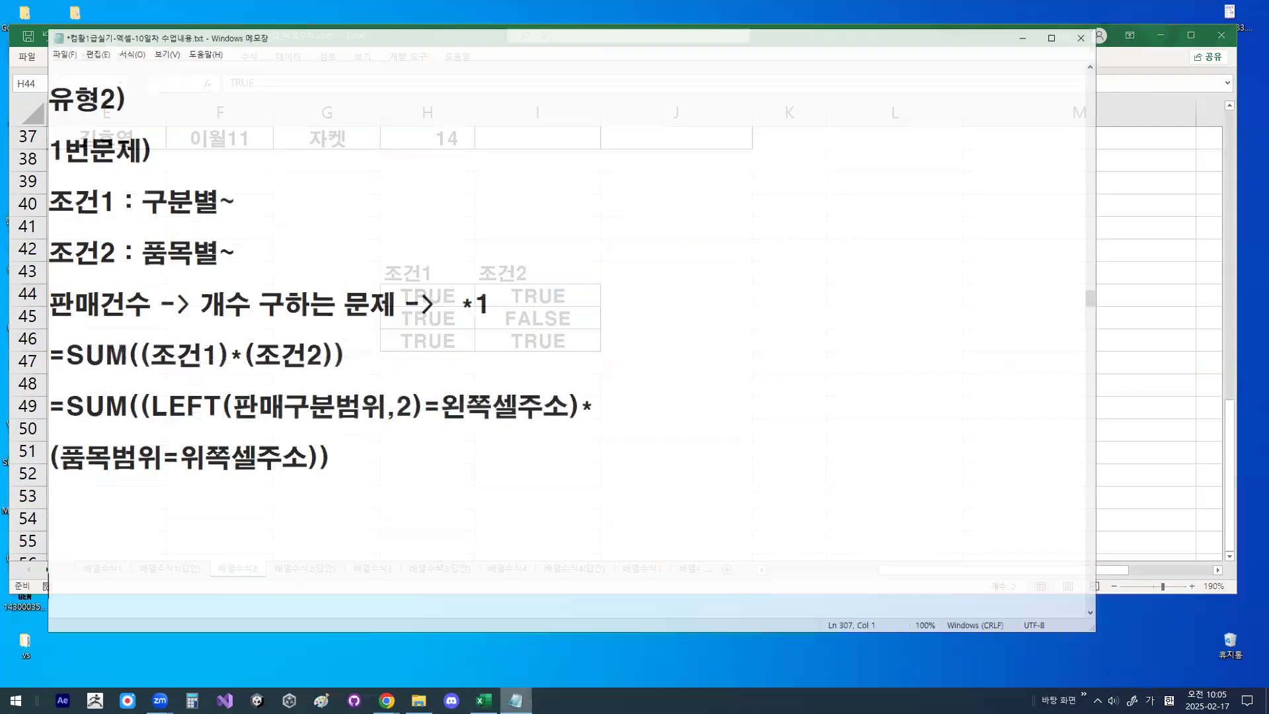
{"action": "left_click_drag", "start_coordinate": [217, 339], "coordinate": [228, 336]}
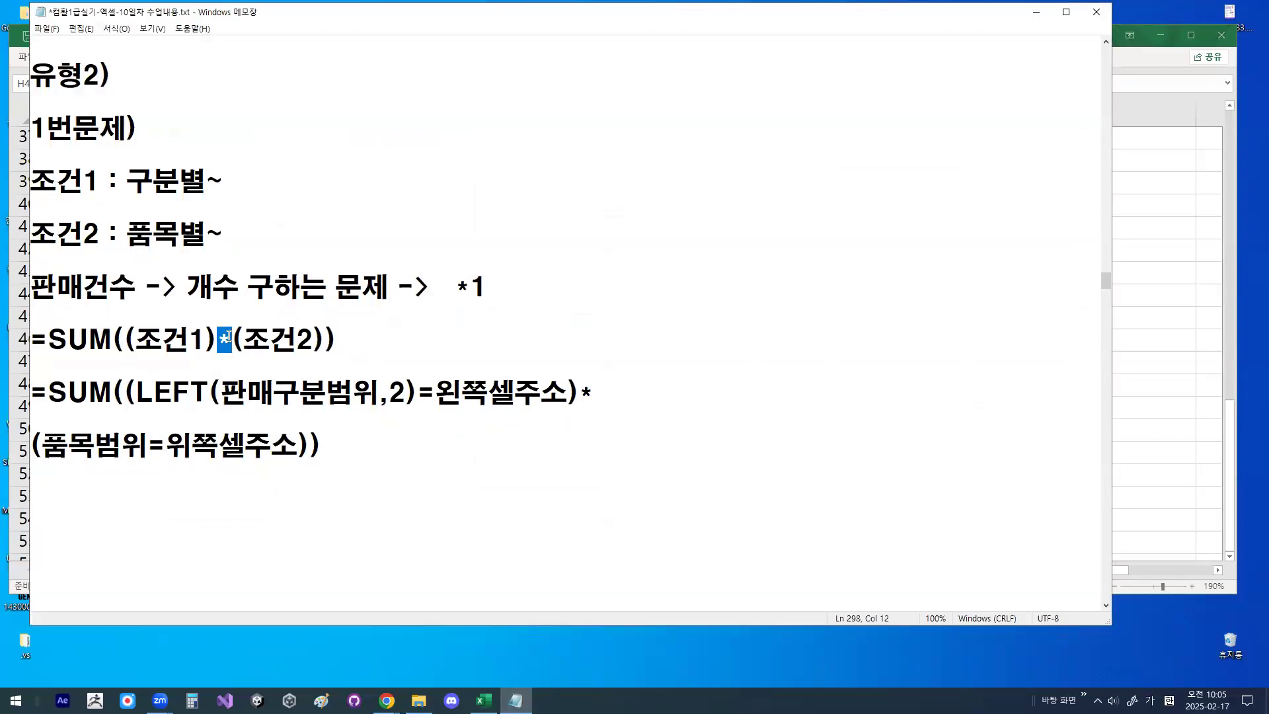
{"action": "left_click", "coordinate": [215, 349]}
{"action": "left_click_drag", "start_coordinate": [129, 315], "coordinate": [124, 367]}
{"action": "left_click_drag", "start_coordinate": [315, 315], "coordinate": [328, 357]}
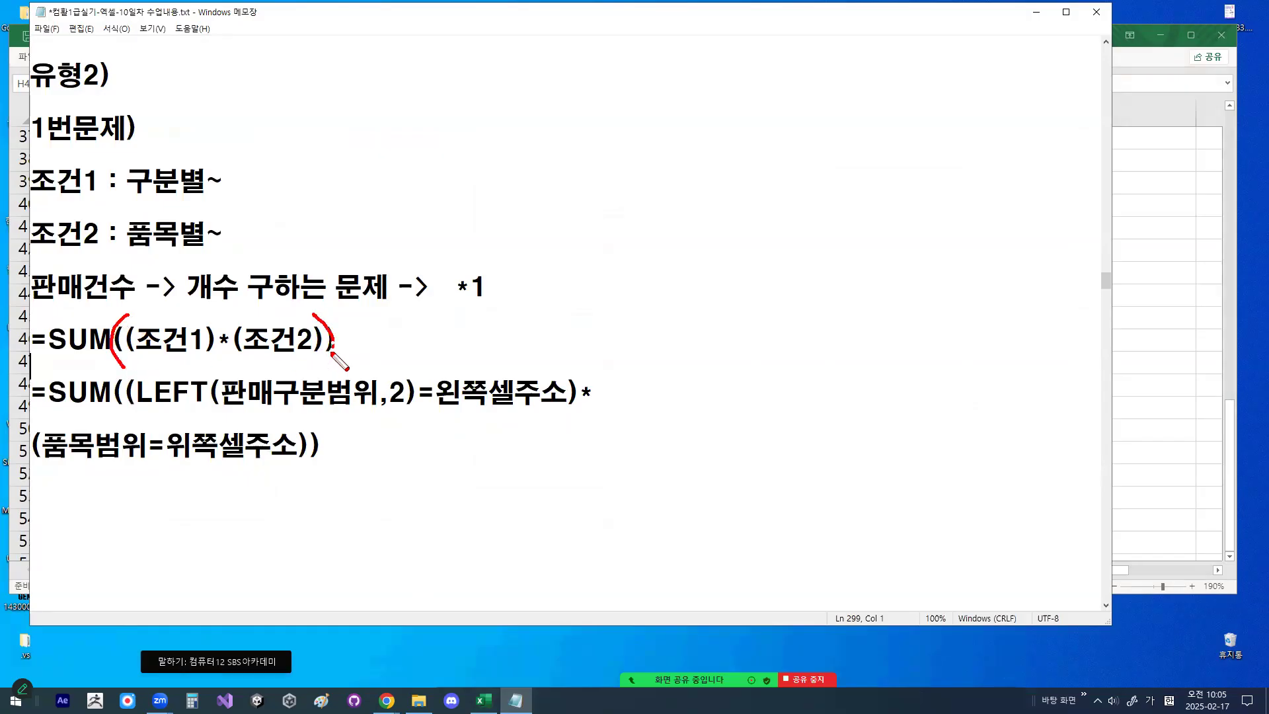
{"action": "left_click_drag", "start_coordinate": [141, 357], "coordinate": [311, 356]}
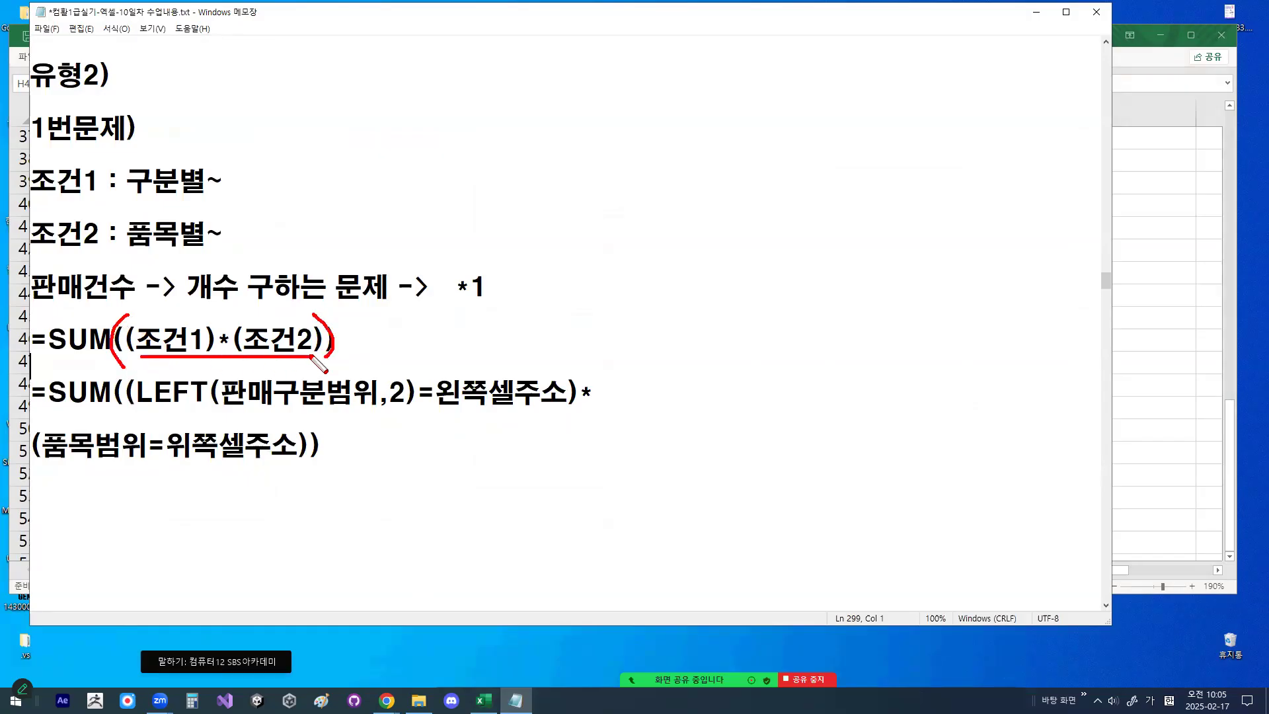
{"action": "mouse_move", "coordinate": [109, 351]}
{"action": "left_mouse_down"}
{"action": "mouse_move", "coordinate": [29, 338]}
{"action": "mouse_move", "coordinate": [122, 350]}
{"action": "mouse_move", "coordinate": [56, 367]}
{"action": "left_mouse_up"}
{"action": "left_click_drag", "start_coordinate": [152, 305], "coordinate": [306, 288]}
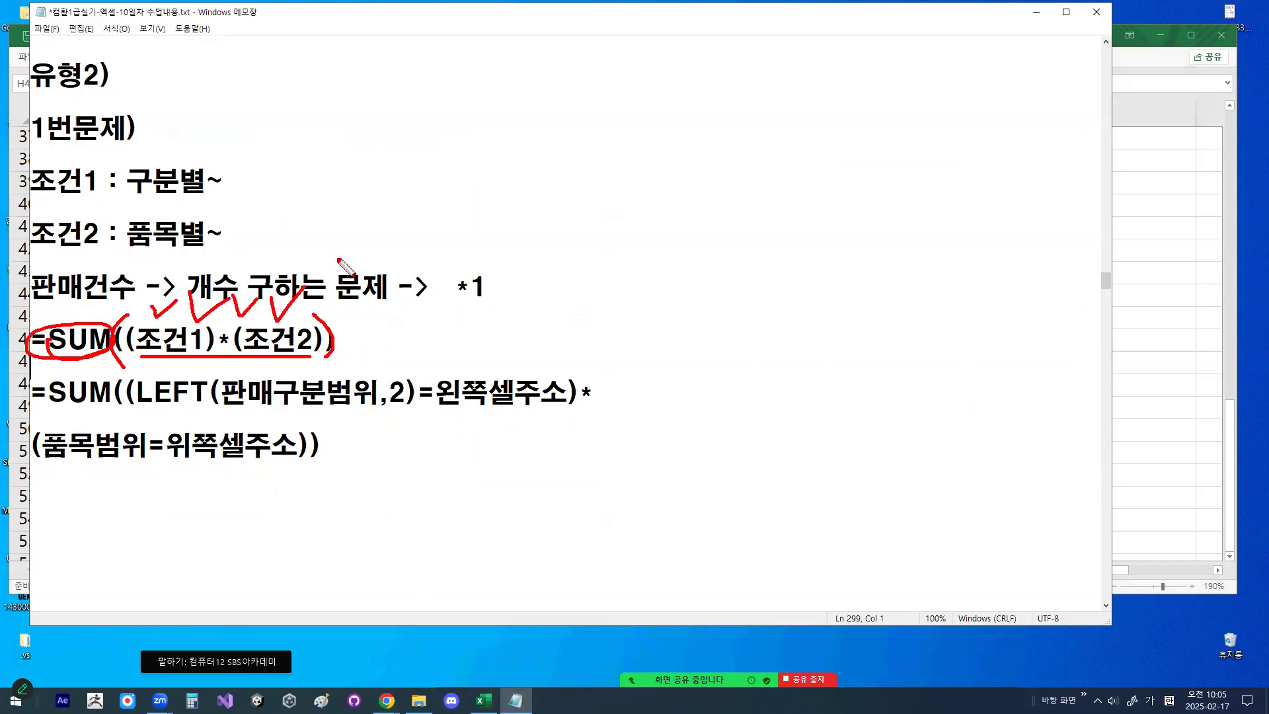
{"action": "key", "text": "Escape"}
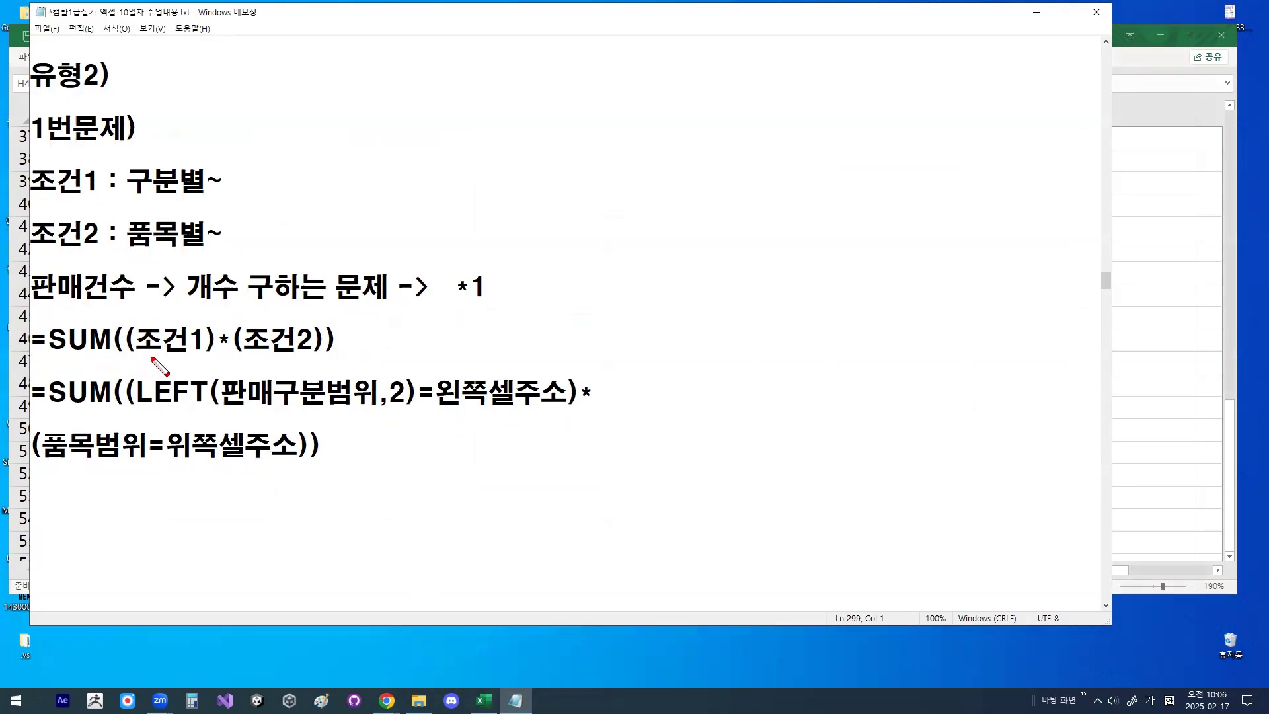
- Underline (조건1)*(조건2) again, check the multiplication sign, circle and check SUM, and clear the marks
{"action": "left_click_drag", "start_coordinate": [146, 357], "coordinate": [312, 357]}
{"action": "mouse_move", "coordinate": [211, 311]}
{"action": "left_mouse_down"}
{"action": "mouse_move", "coordinate": [217, 322]}
{"action": "mouse_move", "coordinate": [251, 291]}
{"action": "left_mouse_up"}
{"action": "mouse_move", "coordinate": [96, 348]}
{"action": "left_mouse_down"}
{"action": "mouse_move", "coordinate": [44, 341]}
{"action": "mouse_move", "coordinate": [99, 334]}
{"action": "mouse_move", "coordinate": [129, 268]}
{"action": "left_mouse_up"}
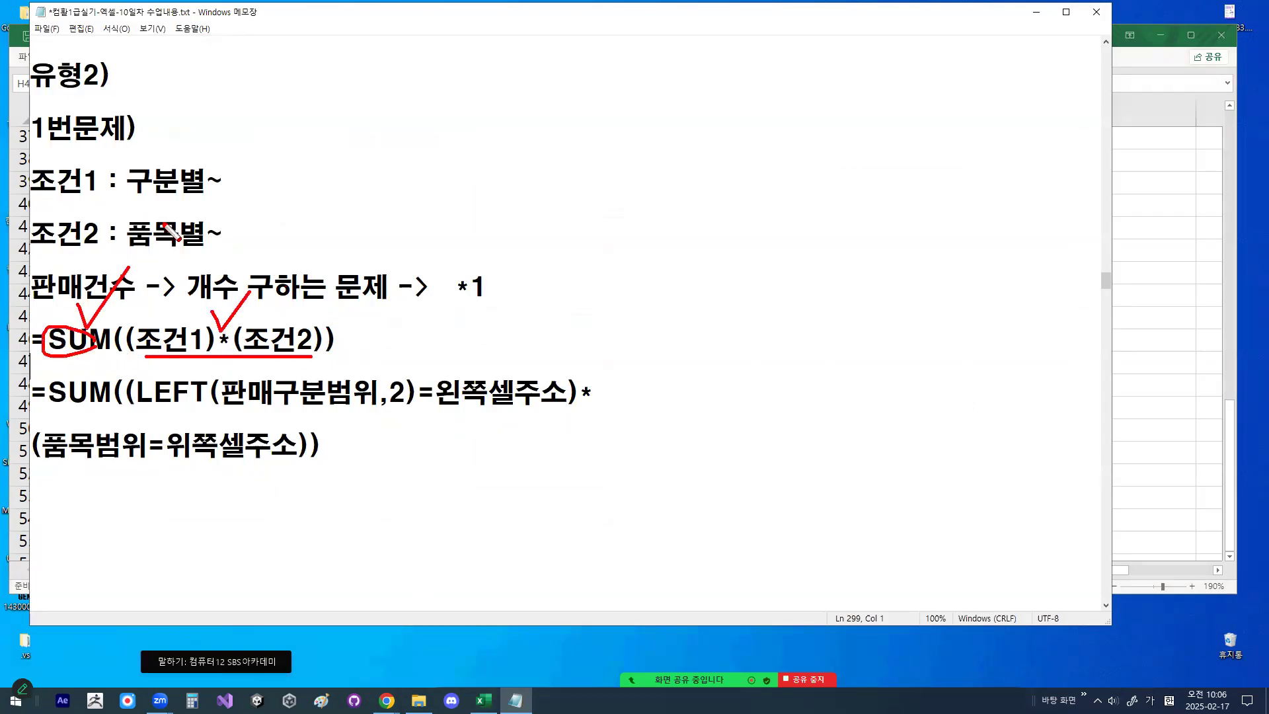
{"action": "key", "text": "Escape"}
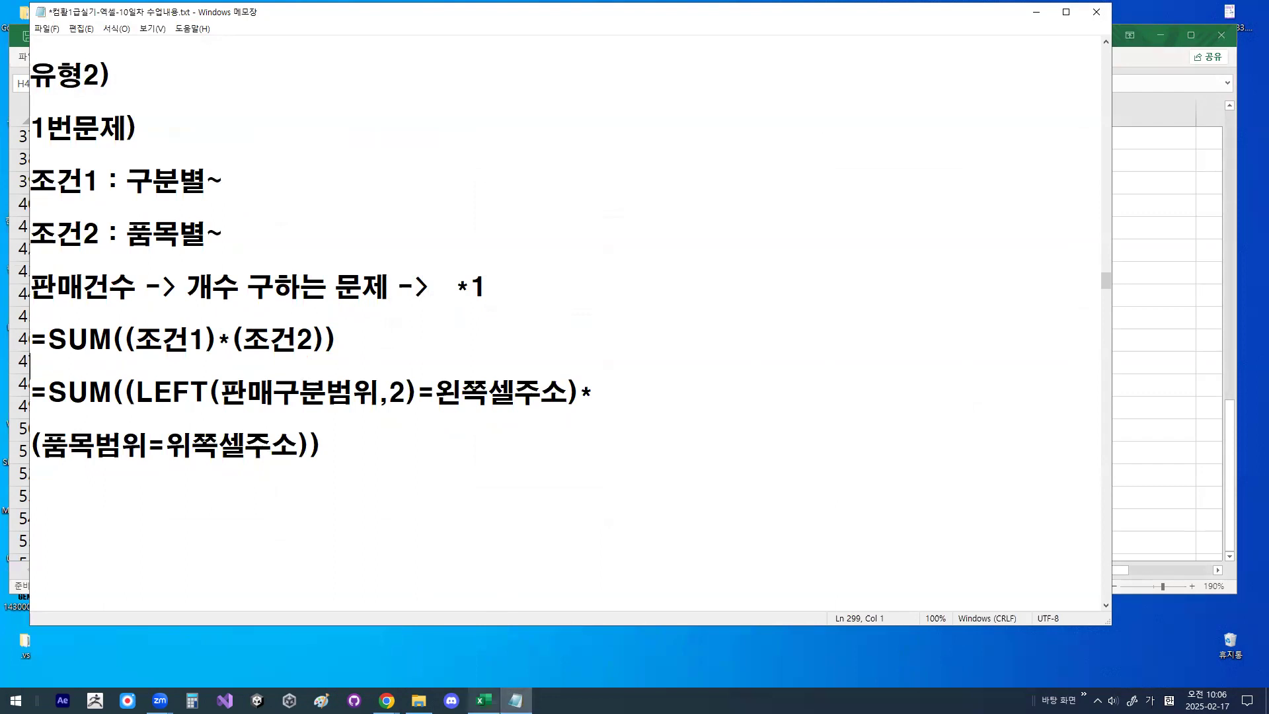
- Switch to Excel, enter =H44*I44 in J44, and fill the formula down to J46
{"action": "left_click", "coordinate": [483, 700]}
{"action": "left_click", "coordinate": [641, 289]}
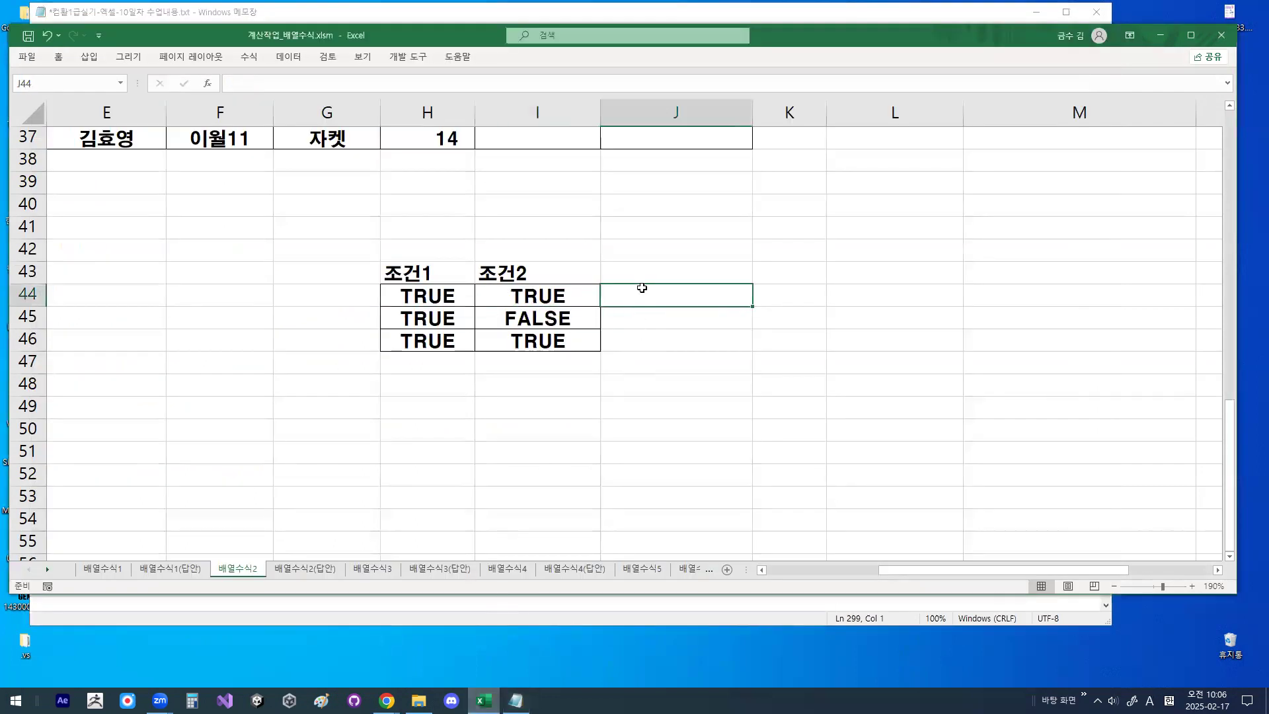
{"action": "type", "text": "="}
{"action": "left_click", "coordinate": [439, 292]}
{"action": "type", "text": "*"}
{"action": "left_click", "coordinate": [526, 295]}
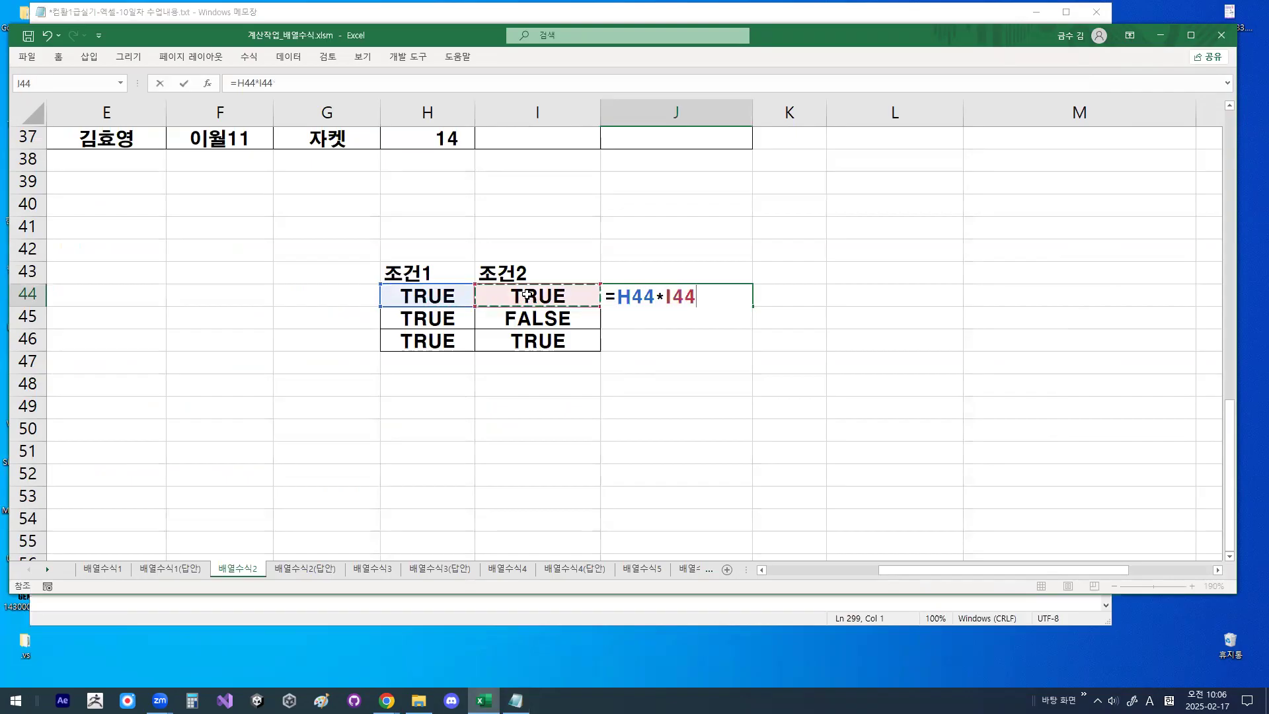
{"action": "key", "text": "Return"}
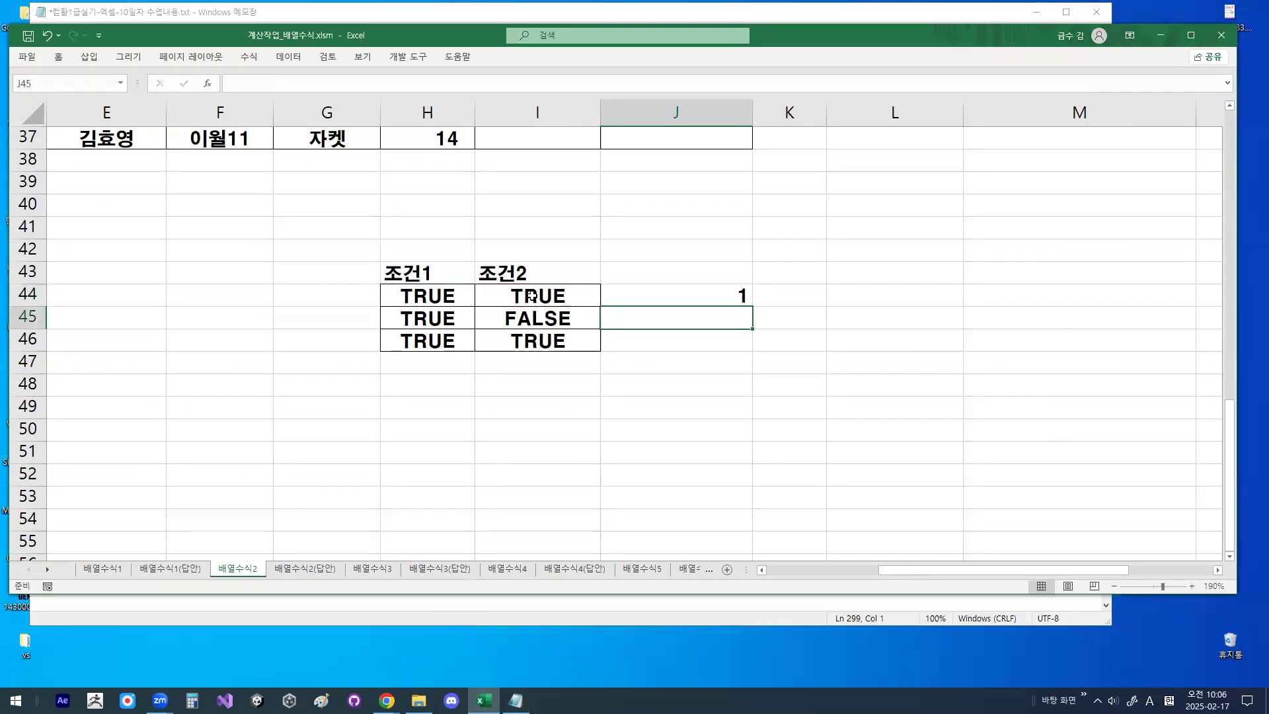
{"action": "left_click", "coordinate": [700, 295]}
{"action": "left_click_drag", "start_coordinate": [752, 306], "coordinate": [743, 349]}
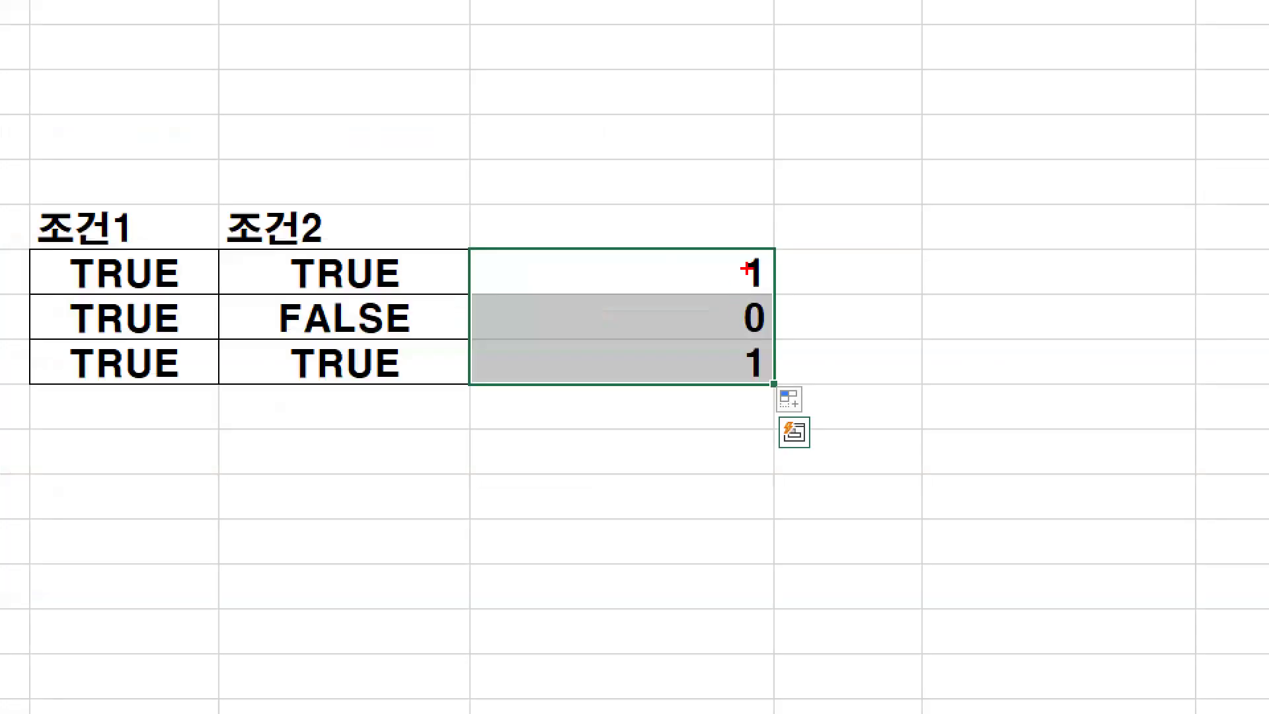
- Underline and check rows 44 and 46 of the condition table, circle the 1s in column J, and clear the drawings
{"action": "left_click_drag", "start_coordinate": [747, 268], "coordinate": [721, 334]}
{"action": "key", "text": "Escape"}
{"action": "left_click_drag", "start_coordinate": [404, 301], "coordinate": [576, 300]}
{"action": "mouse_move", "coordinate": [428, 280]}
{"action": "left_mouse_down"}
{"action": "mouse_move", "coordinate": [436, 301]}
{"action": "mouse_move", "coordinate": [499, 227]}
{"action": "left_mouse_up"}
{"action": "left_click_drag", "start_coordinate": [402, 354], "coordinate": [560, 353]}
{"action": "mouse_move", "coordinate": [450, 326]}
{"action": "left_mouse_down"}
{"action": "mouse_move", "coordinate": [452, 350]}
{"action": "mouse_move", "coordinate": [487, 316]}
{"action": "left_mouse_up"}
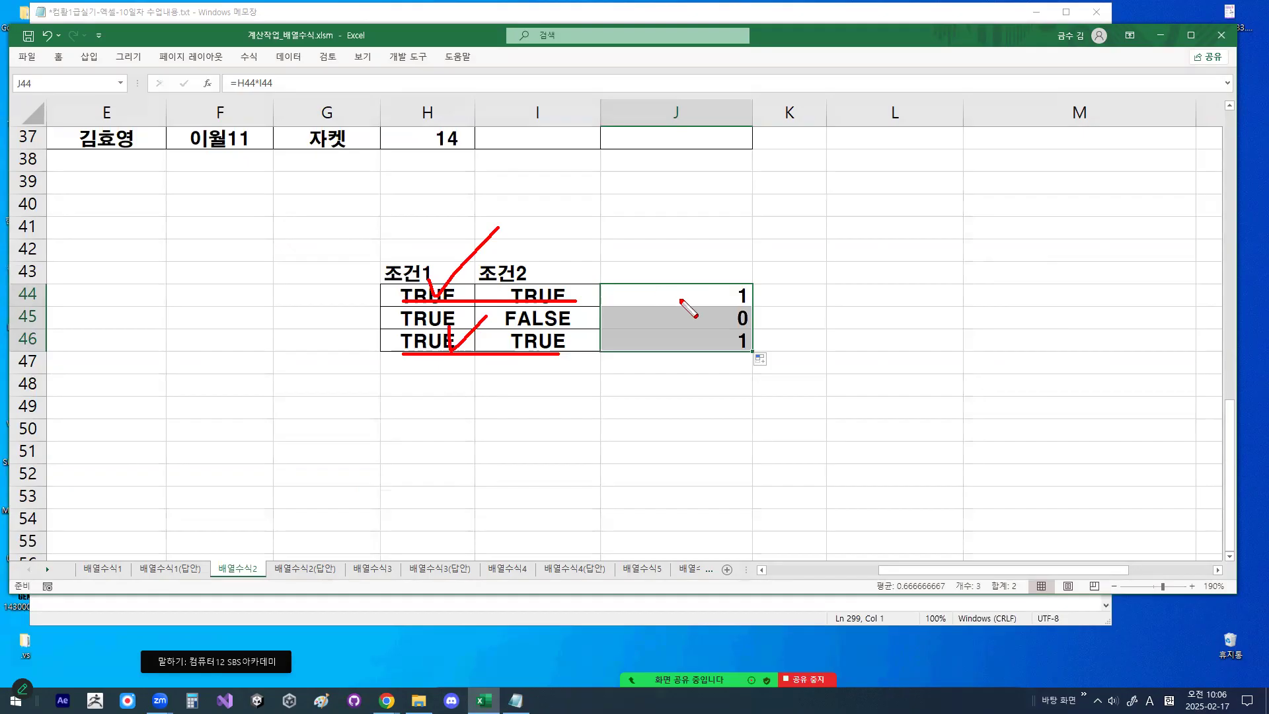
{"action": "mouse_move", "coordinate": [751, 283]}
{"action": "left_mouse_down"}
{"action": "mouse_move", "coordinate": [764, 303]}
{"action": "mouse_move", "coordinate": [753, 343]}
{"action": "left_mouse_up"}
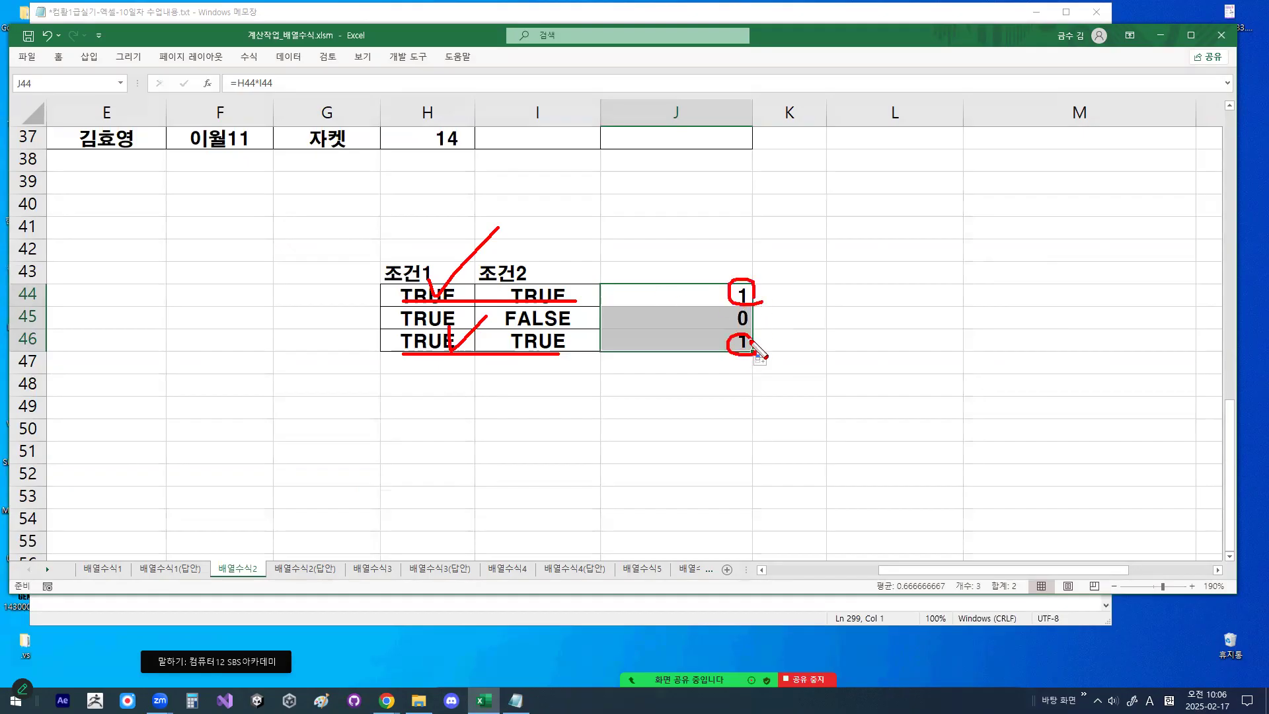
{"action": "left_click_drag", "start_coordinate": [739, 246], "coordinate": [773, 229]}
{"action": "key", "text": "Escape"}
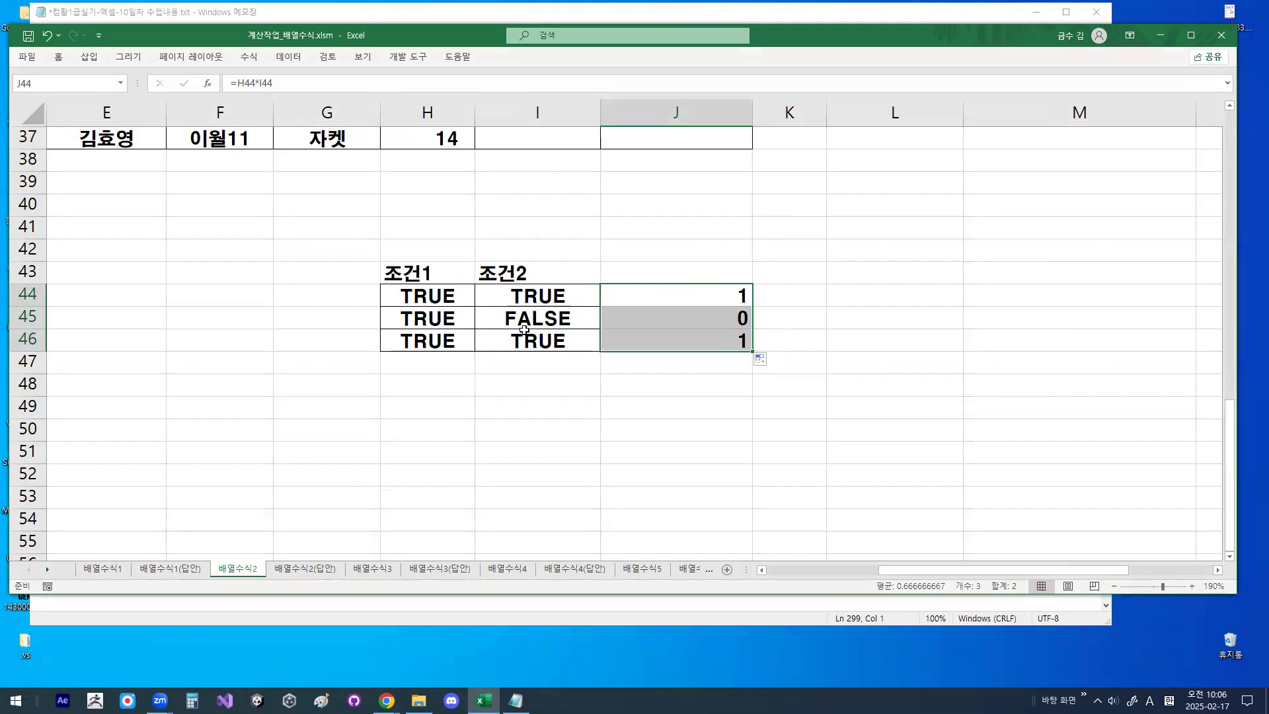
- Select the multiplication results in J44:J46
{"action": "left_click", "coordinate": [499, 411]}
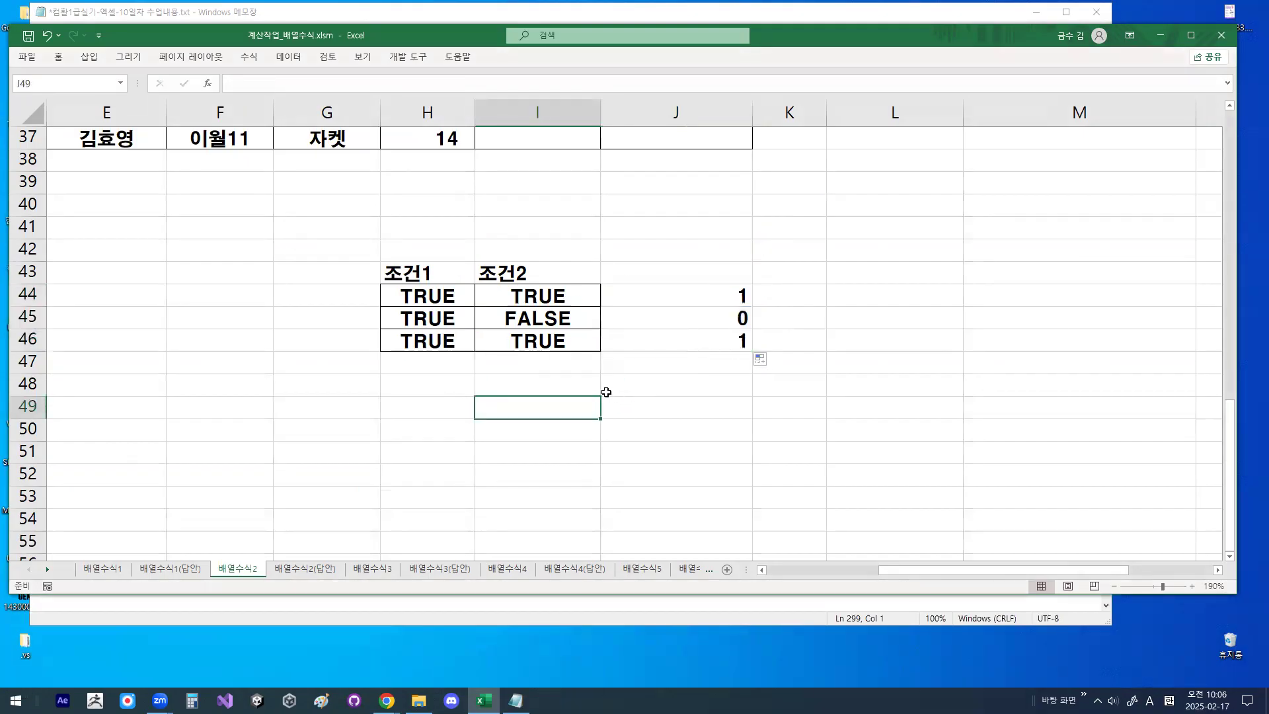
{"action": "left_click_drag", "start_coordinate": [708, 293], "coordinate": [708, 334]}
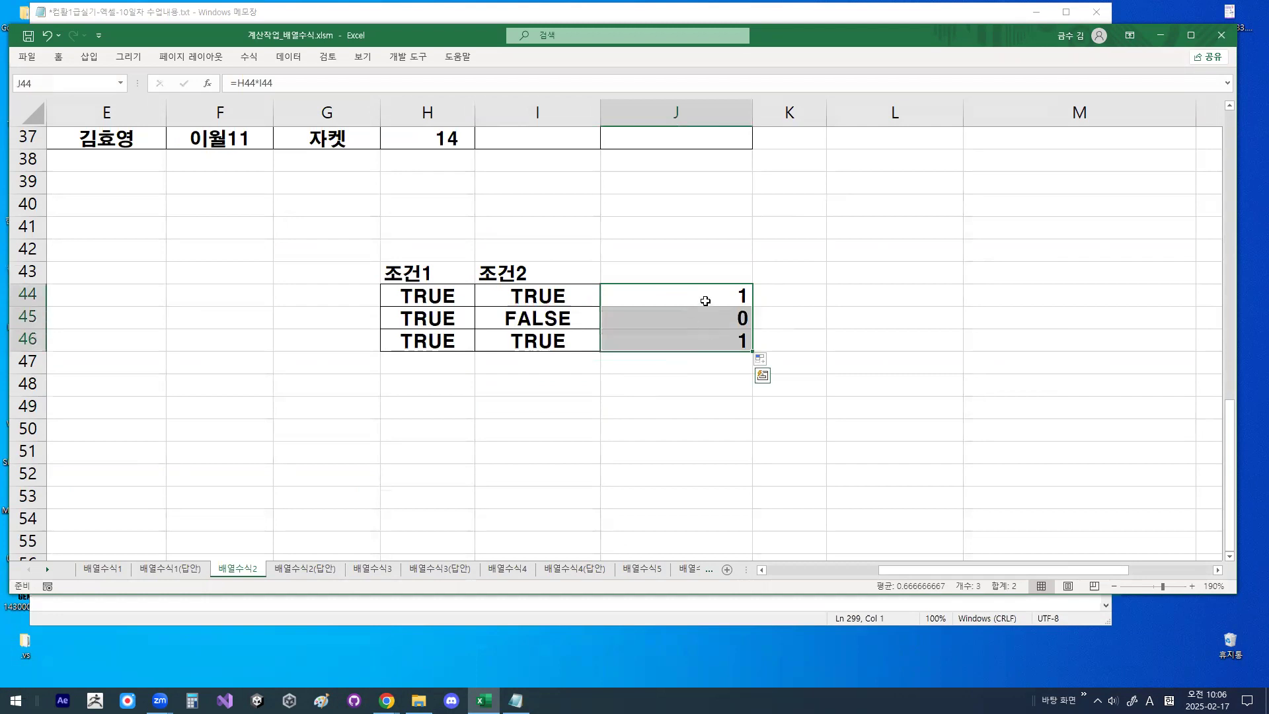
- Draw a handwritten mark beside the multiplication results in column J and clear it
{"action": "key", "text": "ctrl+1"}
{"action": "left_click_drag", "start_coordinate": [799, 359], "coordinate": [800, 392]}
{"action": "mouse_move", "coordinate": [799, 392]}
{"action": "left_mouse_down"}
{"action": "mouse_move", "coordinate": [712, 351]}
{"action": "mouse_move", "coordinate": [812, 288]}
{"action": "mouse_move", "coordinate": [812, 349]}
{"action": "left_mouse_up"}
{"action": "key", "text": "Escape"}
{"action": "left_click_drag", "start_coordinate": [531, 277], "coordinate": [532, 337]}
{"action": "key", "text": "ctrl+c"}
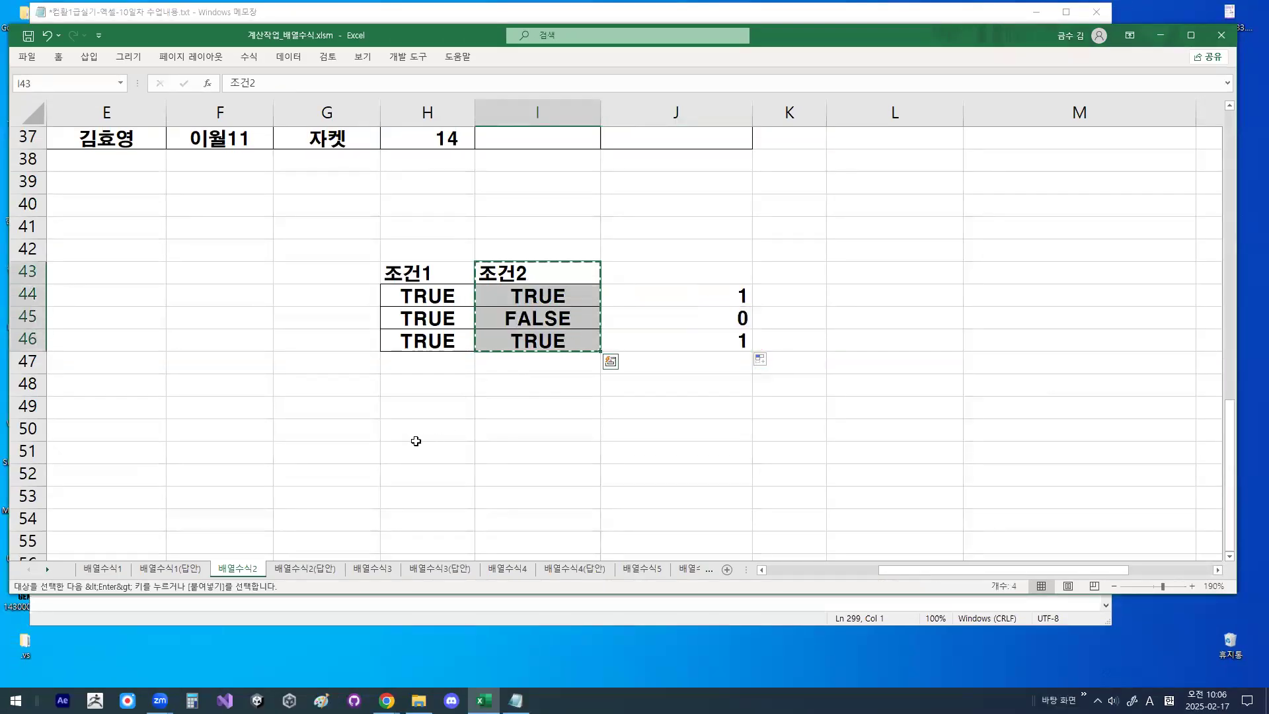
{"action": "left_click", "coordinate": [423, 410]}
{"action": "type", "text": "]"}
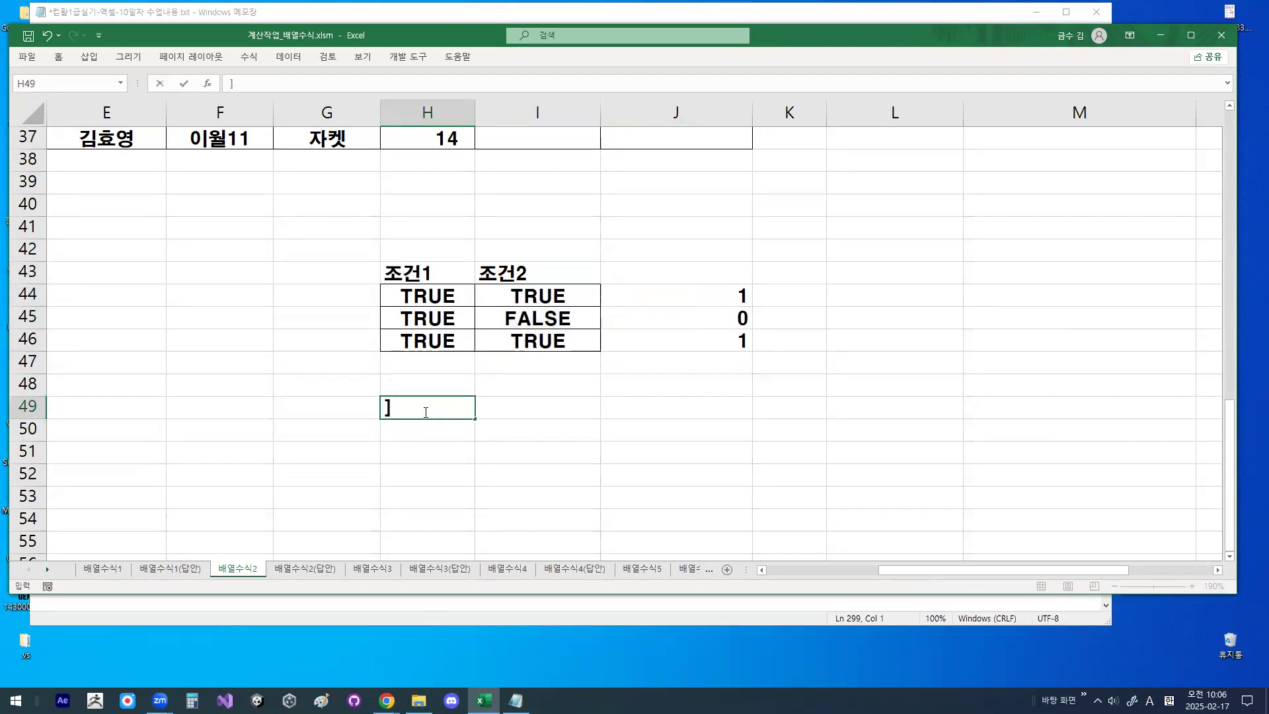
{"action": "key", "text": "BackSpace"}
{"action": "key", "text": "Return"}
- Copy the 조건2 column I43:I46 to H49 and rename the copied header 조건1
{"action": "left_click_drag", "start_coordinate": [532, 274], "coordinate": [536, 340]}
{"action": "key", "text": "ctrl+c"}
{"action": "left_click", "coordinate": [416, 414]}
{"action": "key", "text": "ctrl+v"}
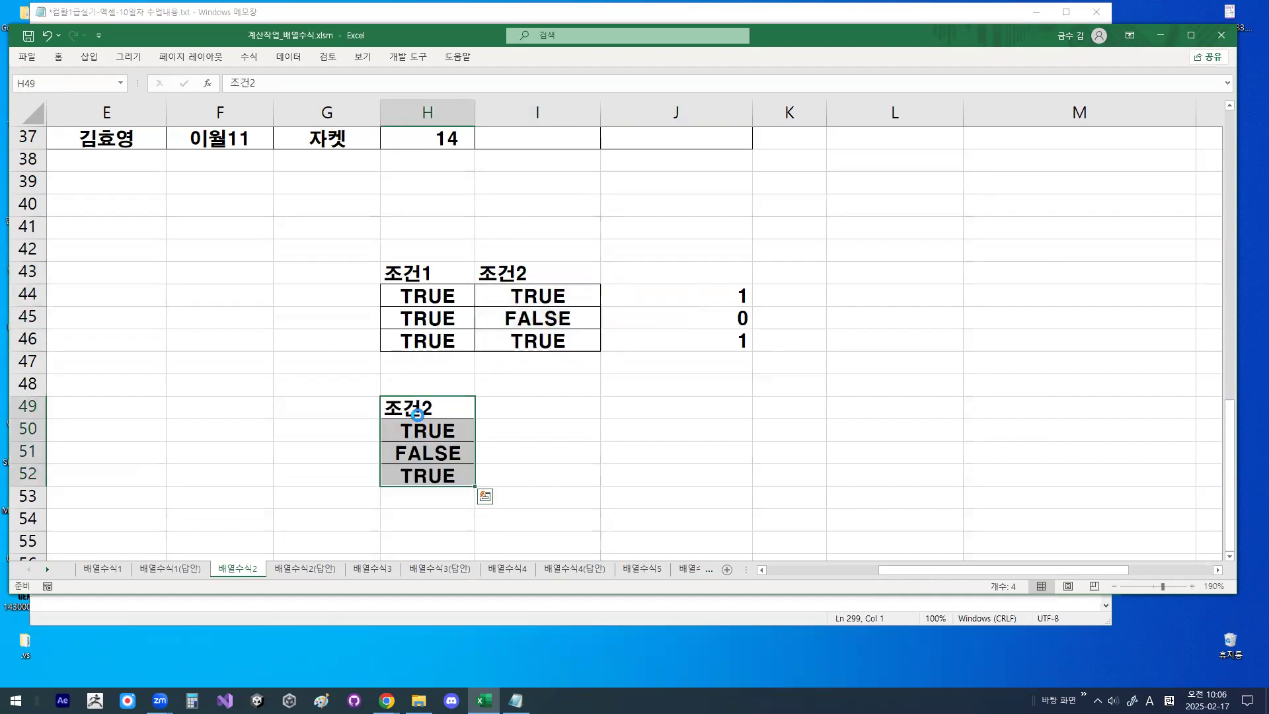
{"action": "double_click", "coordinate": [433, 408]}
{"action": "left_click_drag", "start_coordinate": [429, 408], "coordinate": [422, 408]}
{"action": "type", "text": "1"}
{"action": "key", "text": "Return"}
- Circle the TRUE/FALSE values in H50:H52 and clear the drawing
{"action": "scroll", "coordinate": [436, 452], "scroll_direction": "down", "scroll_amount": 1}
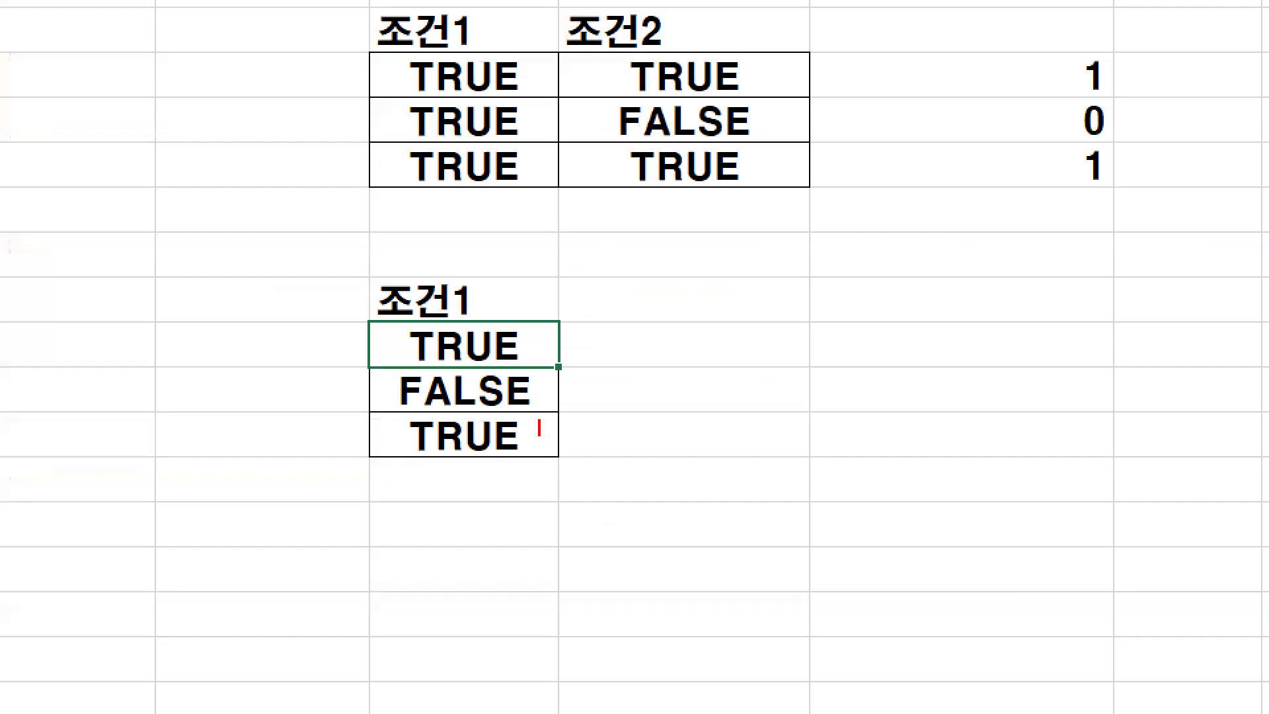
{"action": "mouse_move", "coordinate": [540, 429]}
{"action": "left_mouse_down"}
{"action": "mouse_move", "coordinate": [406, 455]}
{"action": "mouse_move", "coordinate": [526, 310]}
{"action": "mouse_move", "coordinate": [556, 417]}
{"action": "left_mouse_up"}
{"action": "key", "text": "Escape"}
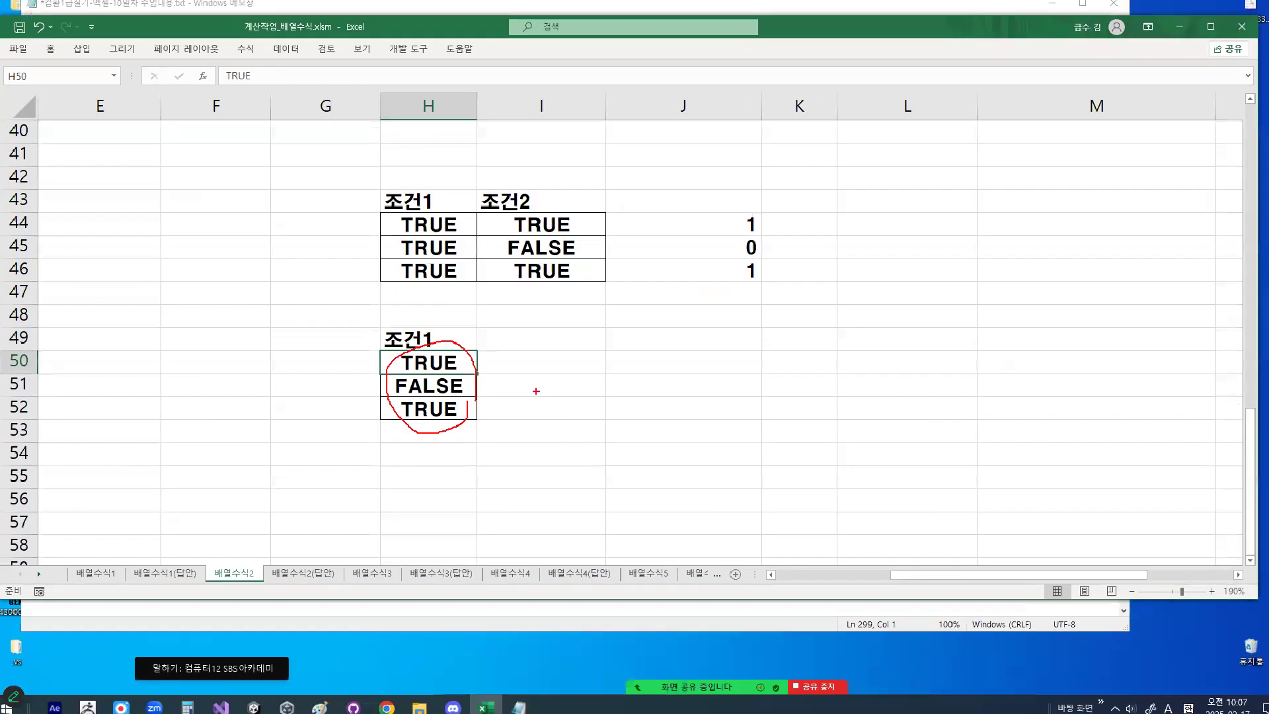
- Write the formula =SUM(H50:H52) in J54
{"action": "left_click", "coordinate": [621, 459]}
{"action": "type", "text": "=sum"}
{"action": "key", "text": "BackSpace"}
{"action": "key", "text": "BackSpace"}
{"action": "type", "text": "SUM"}
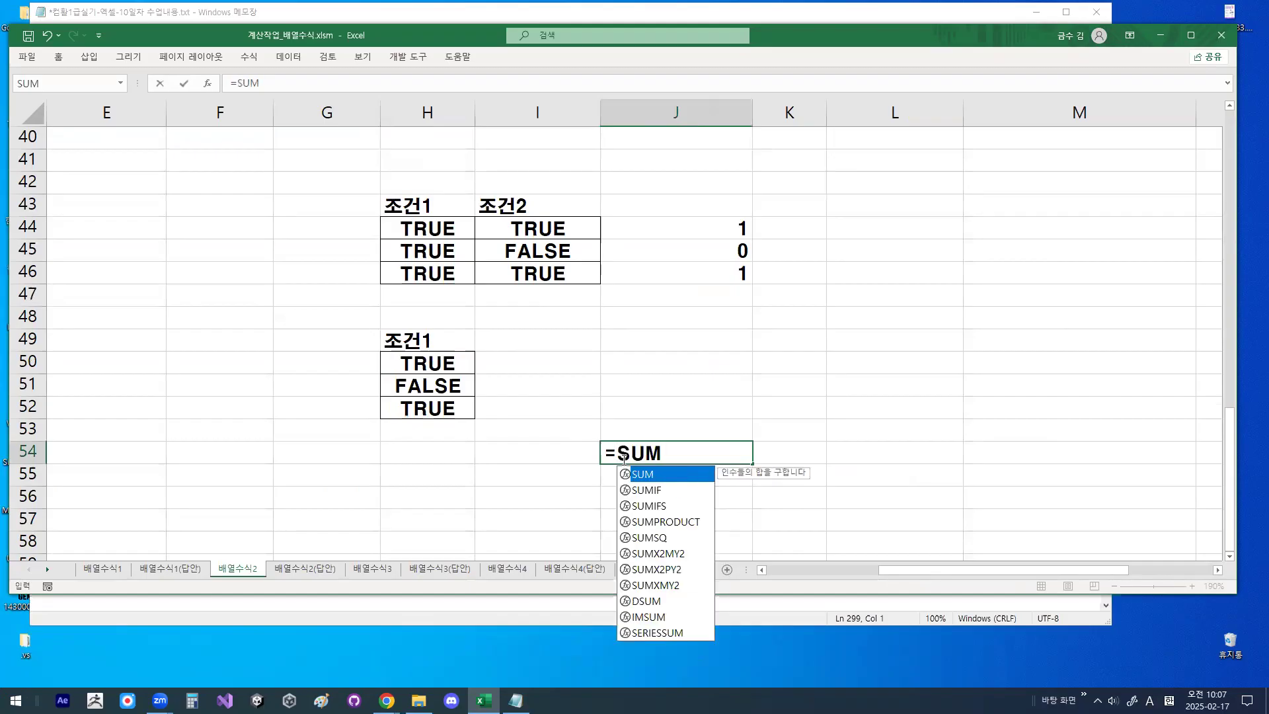
{"action": "type", "text": "("}
{"action": "mouse_move", "coordinate": [439, 362]}
{"action": "left_mouse_down"}
{"action": "mouse_move", "coordinate": [438, 406]}
{"action": "mouse_move", "coordinate": [346, 425]}
{"action": "mouse_move", "coordinate": [452, 372]}
{"action": "mouse_move", "coordinate": [460, 395]}
{"action": "left_mouse_up"}
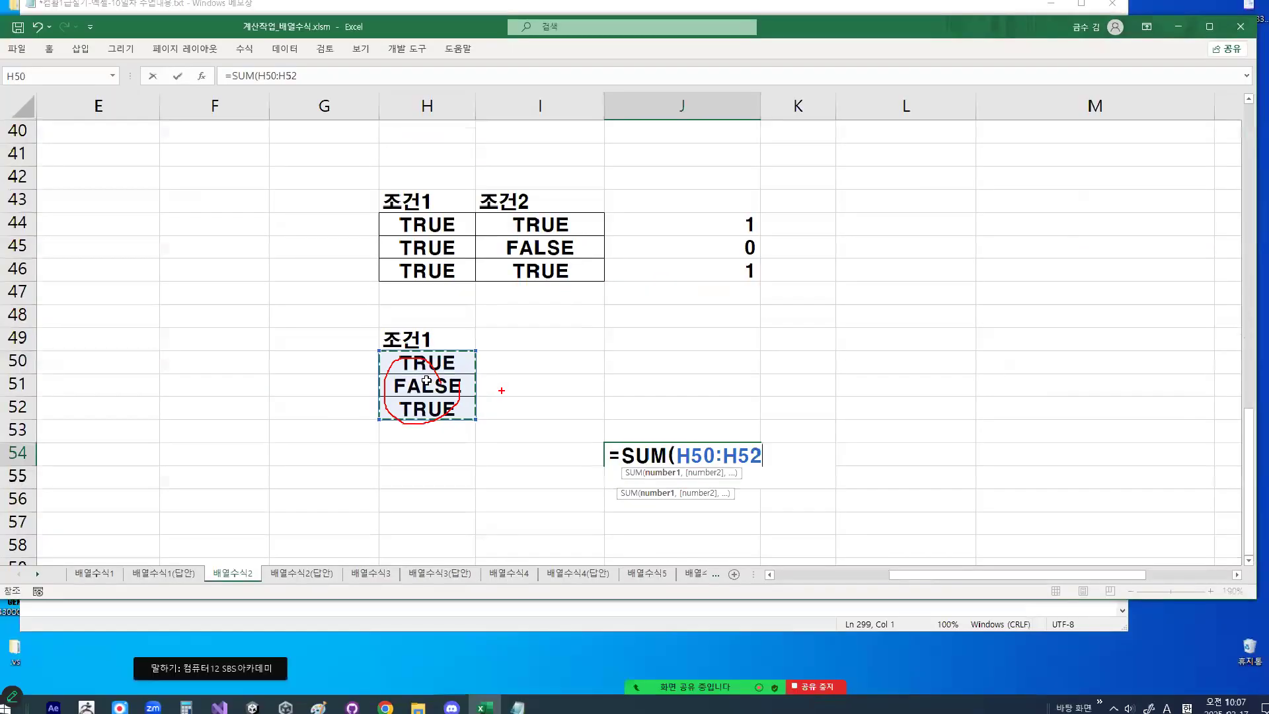
{"action": "key", "text": "Escape"}
{"action": "type", "text": ")"}
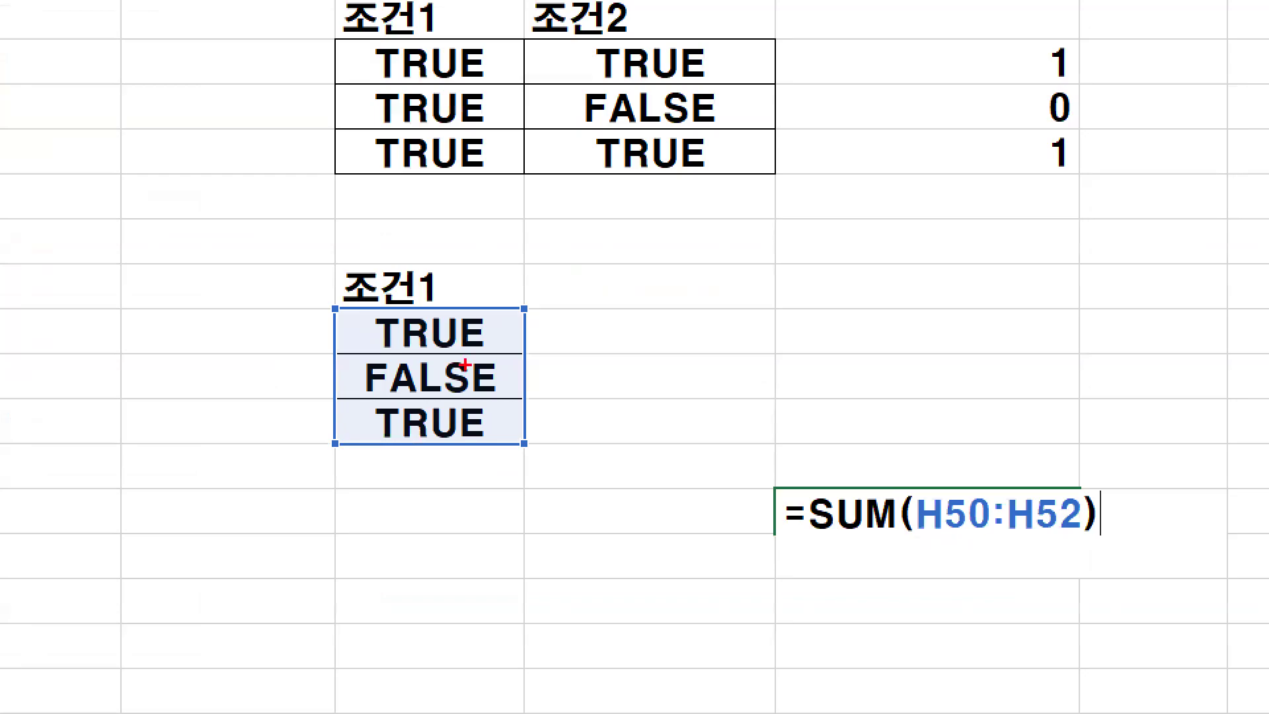
- Draw check marks on the TRUE values in H50 and H52, clear them, and commit the J54 formula
{"action": "left_click_drag", "start_coordinate": [461, 334], "coordinate": [517, 249]}
{"action": "left_click_drag", "start_coordinate": [456, 413], "coordinate": [542, 336]}
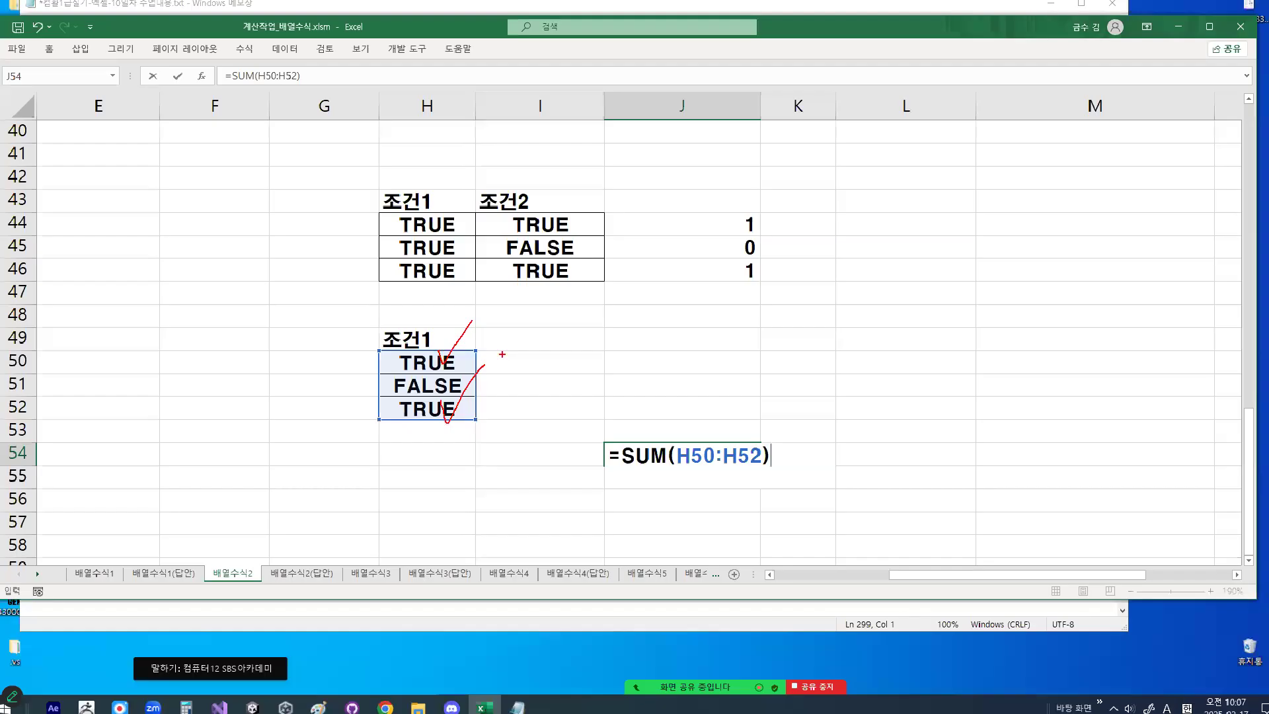
{"action": "key", "text": "Escape"}
{"action": "key", "text": "Return"}
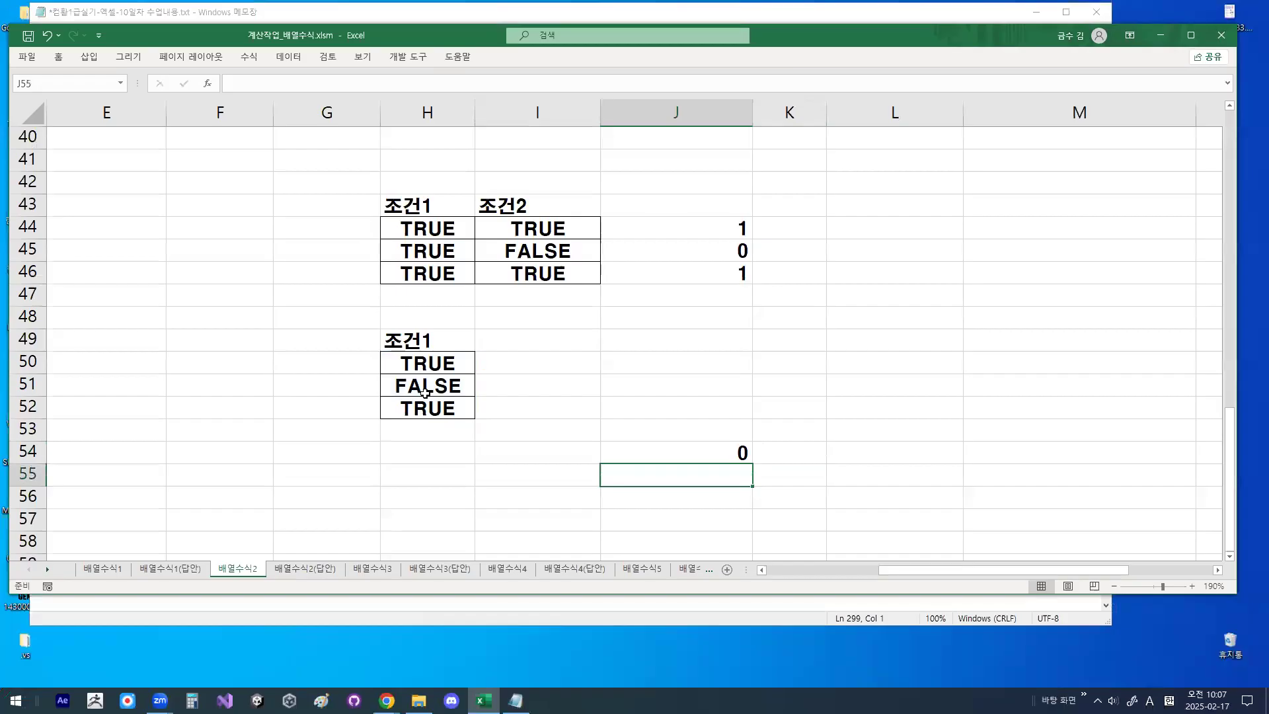
- Select the sum in J54, circle the TRUE values in H50 and H52, clear the circles, and select H50:H52
{"action": "key", "text": "Up"}
{"action": "mouse_move", "coordinate": [444, 366]}
{"action": "left_mouse_down"}
{"action": "mouse_move", "coordinate": [414, 364]}
{"action": "mouse_move", "coordinate": [442, 356]}
{"action": "left_mouse_up"}
{"action": "mouse_move", "coordinate": [450, 418]}
{"action": "left_mouse_down"}
{"action": "mouse_move", "coordinate": [444, 408]}
{"action": "mouse_move", "coordinate": [458, 416]}
{"action": "left_mouse_up"}
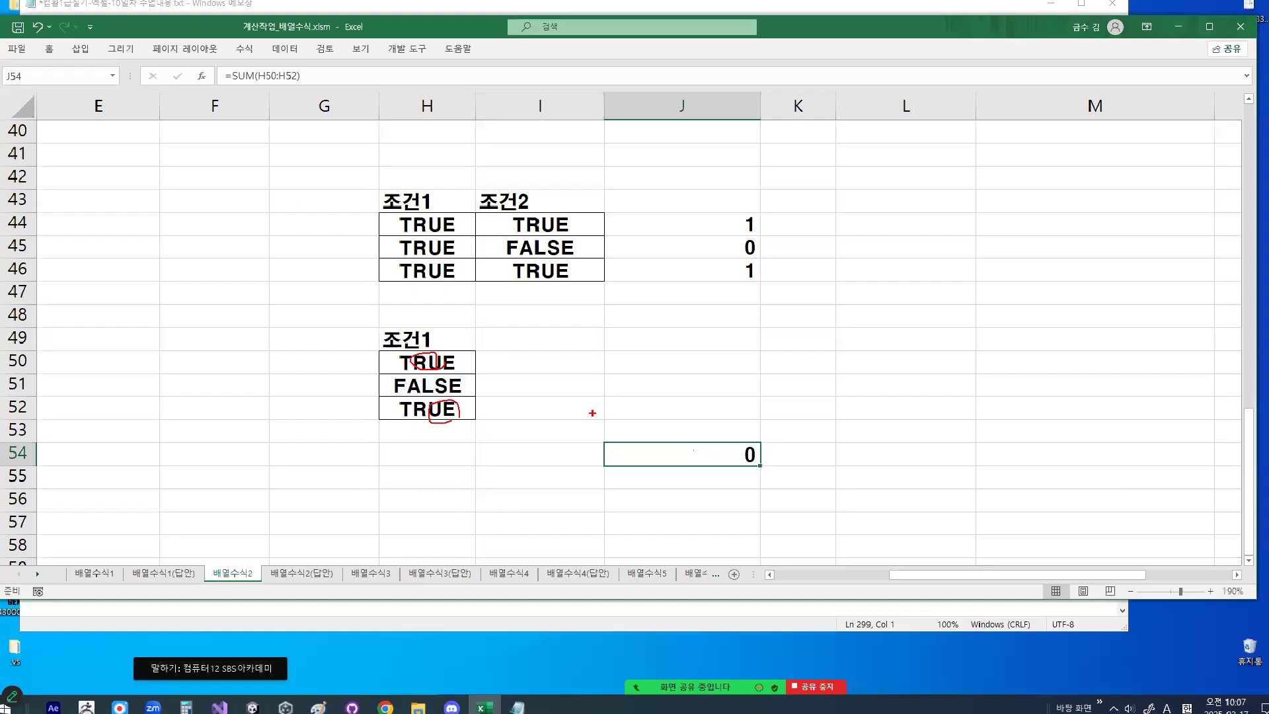
{"action": "key", "text": "Escape"}
{"action": "left_click_drag", "start_coordinate": [431, 356], "coordinate": [431, 428]}
- Enter 1 in each of the cells I50, I51 and I52 beside the 조건1 values
{"action": "left_click", "coordinate": [597, 360]}
{"action": "type", "text": "1"}
{"action": "key", "text": "Return"}
{"action": "type", "text": "1"}
{"action": "key", "text": "Return"}
{"action": "type", "text": "1"}
{"action": "key", "text": "Return"}
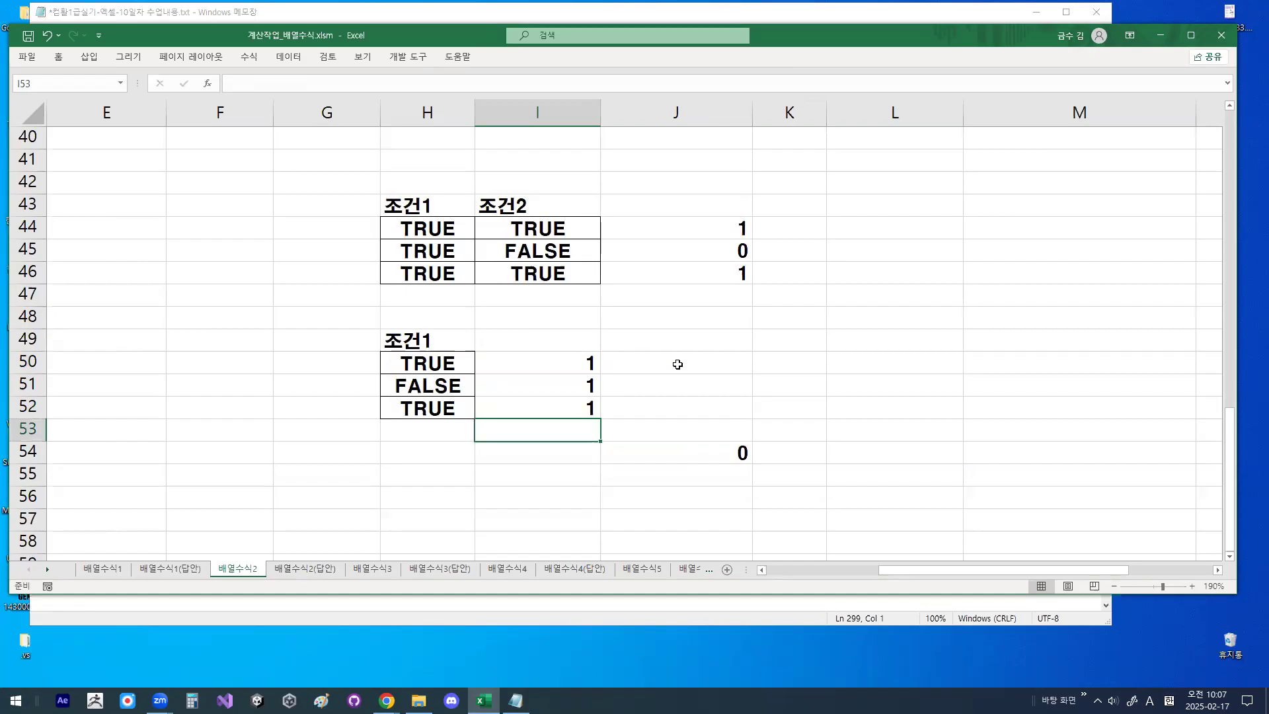
- Enter =H50*I50 in J50, circling the 1 in I50 and sketching a multiplication sign before completing the formula
{"action": "left_click", "coordinate": [677, 364]}
{"action": "type", "text": "="}
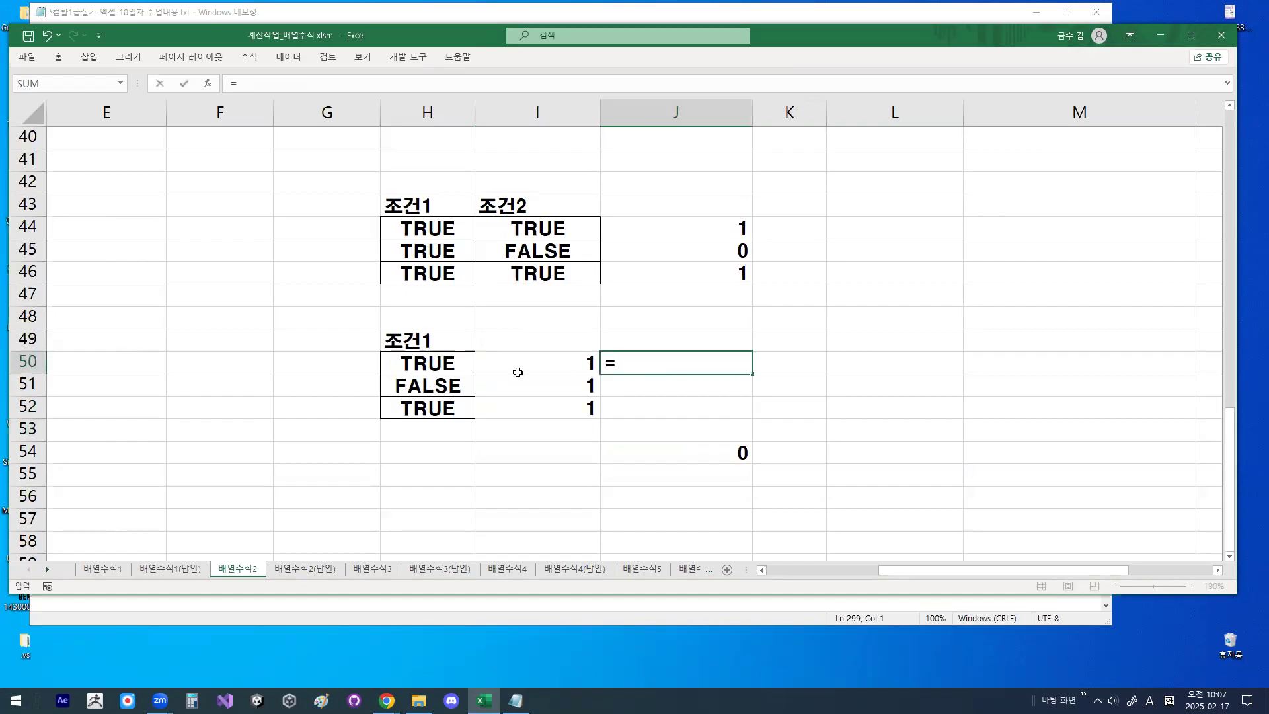
{"action": "left_click", "coordinate": [431, 362]}
{"action": "left_click_drag", "start_coordinate": [735, 376], "coordinate": [763, 378]}
{"action": "left_click_drag", "start_coordinate": [595, 354], "coordinate": [634, 339]}
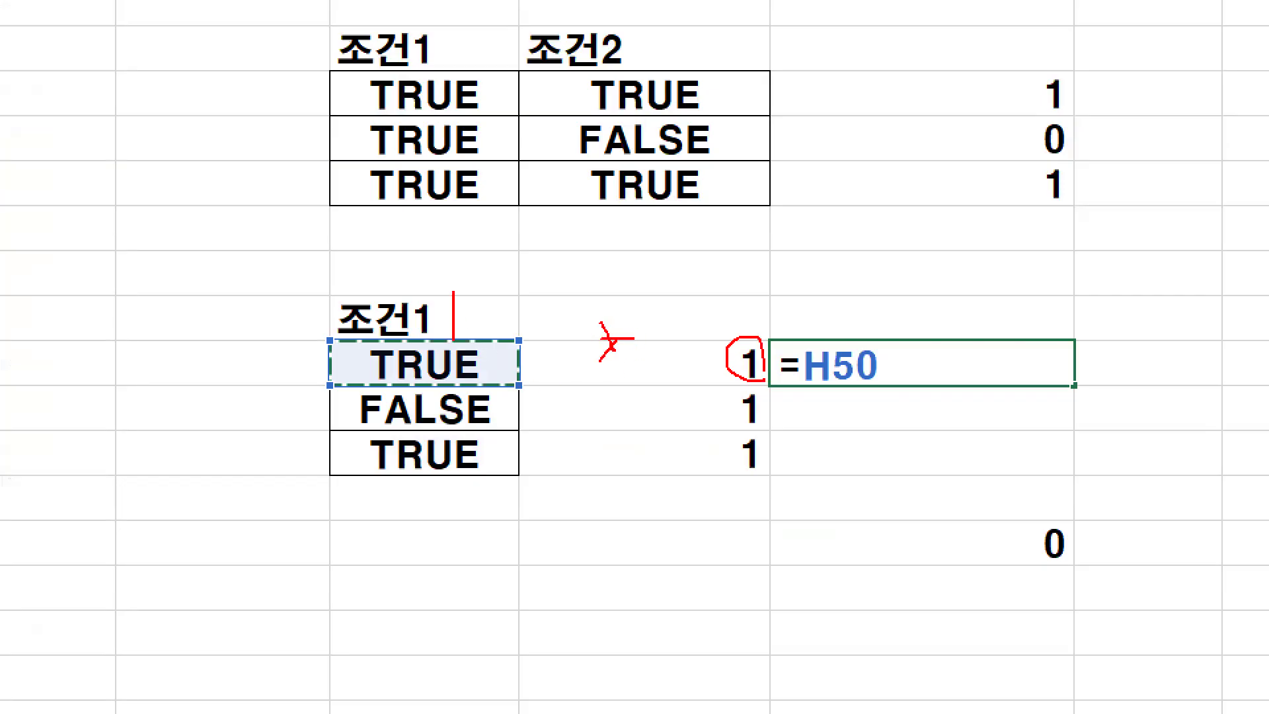
{"action": "type", "text": "*"}
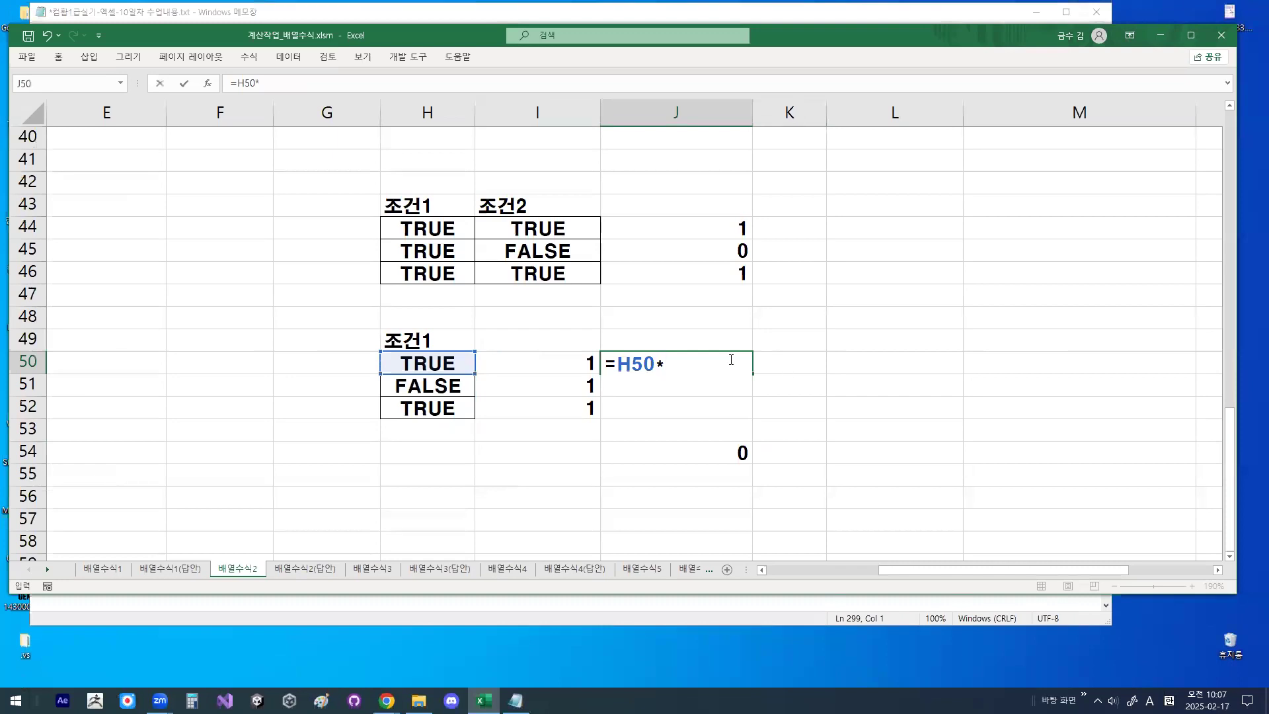
{"action": "left_click", "coordinate": [567, 355]}
{"action": "key", "text": "Return"}
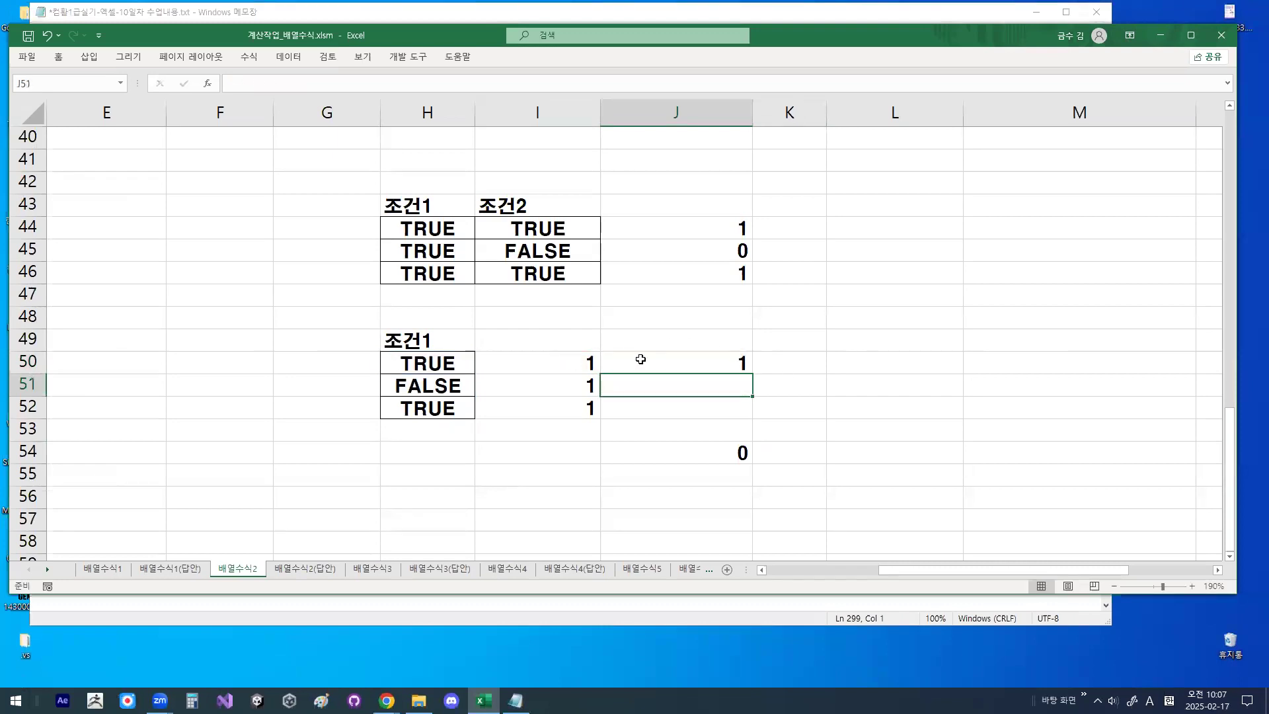
{"action": "left_click", "coordinate": [692, 359]}
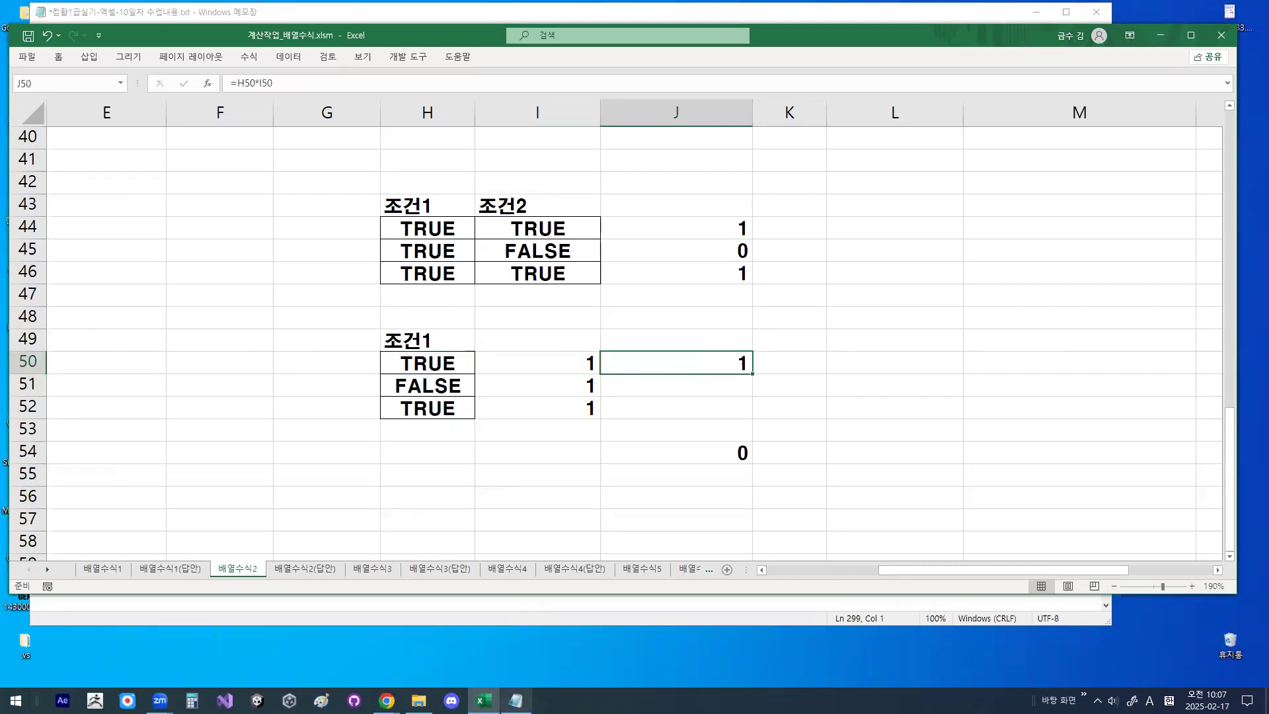
- Highlight (조건 of 조건2 in the Notepad SUM formula, return to Excel, and fill J50 down to J52
{"action": "left_click", "coordinate": [515, 701]}
{"action": "left_click_drag", "start_coordinate": [206, 339], "coordinate": [297, 341]}
{"action": "key", "text": "alt+Tab"}
{"action": "left_click_drag", "start_coordinate": [749, 377], "coordinate": [753, 415]}
{"action": "left_click_drag", "start_coordinate": [734, 400], "coordinate": [734, 402]}
- Circle the TRUE values in H50 and H52 and the matching 1s in J50 and J52
{"action": "key", "text": "ctrl+1"}
{"action": "left_click", "coordinate": [385, 388]}
{"action": "left_click_drag", "start_coordinate": [479, 331], "coordinate": [500, 339]}
{"action": "left_click_drag", "start_coordinate": [480, 428], "coordinate": [519, 420]}
{"action": "left_click_drag", "start_coordinate": [1148, 348], "coordinate": [1110, 306]}
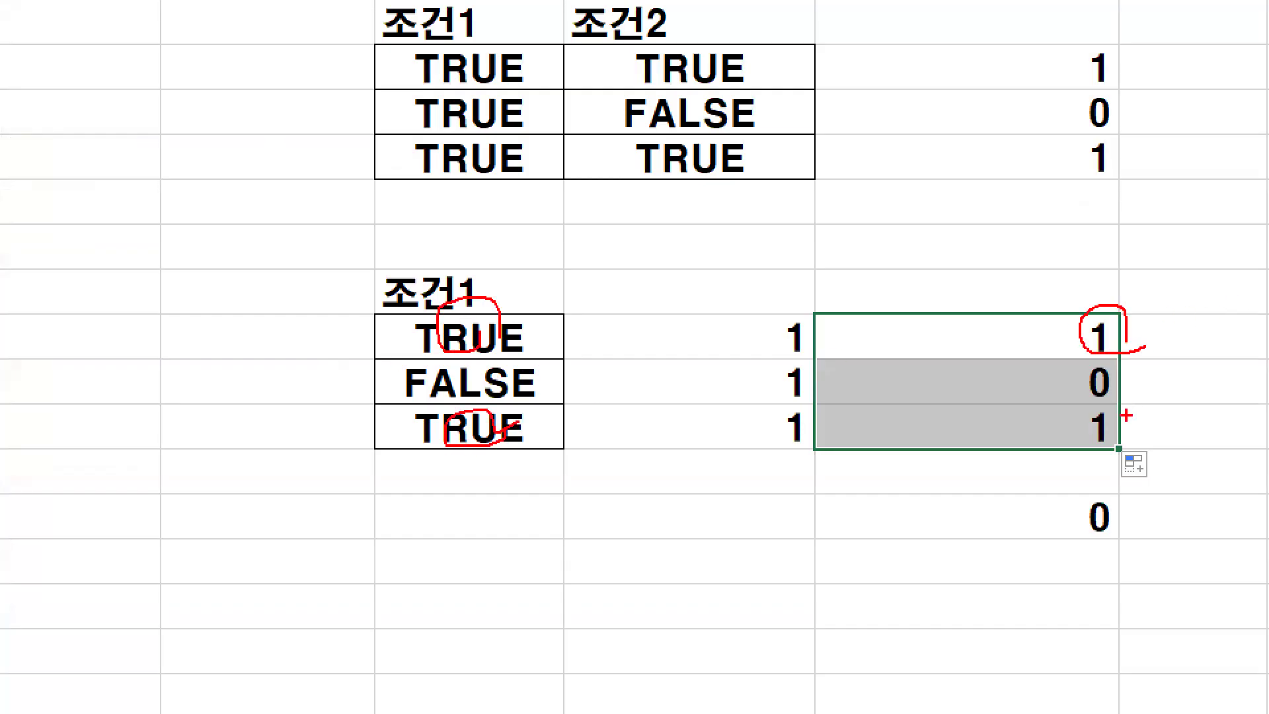
{"action": "left_click_drag", "start_coordinate": [1085, 417], "coordinate": [1120, 423]}
- Sketch a multiplication sign, check and encircle the J50:J52 results, handwrite 2, and clear the drawings
{"action": "mouse_move", "coordinate": [661, 343]}
{"action": "left_mouse_down"}
{"action": "mouse_move", "coordinate": [711, 324]}
{"action": "mouse_move", "coordinate": [704, 346]}
{"action": "left_mouse_up"}
{"action": "mouse_move", "coordinate": [1051, 297]}
{"action": "left_mouse_down"}
{"action": "mouse_move", "coordinate": [1065, 318]}
{"action": "mouse_move", "coordinate": [1104, 282]}
{"action": "left_mouse_up"}
{"action": "left_click_drag", "start_coordinate": [1051, 425], "coordinate": [1091, 401]}
{"action": "mouse_move", "coordinate": [1085, 447]}
{"action": "left_mouse_down"}
{"action": "mouse_move", "coordinate": [1094, 294]}
{"action": "mouse_move", "coordinate": [1136, 384]}
{"action": "left_mouse_up"}
{"action": "mouse_move", "coordinate": [606, 477]}
{"action": "left_mouse_down"}
{"action": "mouse_move", "coordinate": [651, 451]}
{"action": "mouse_move", "coordinate": [669, 523]}
{"action": "left_mouse_up"}
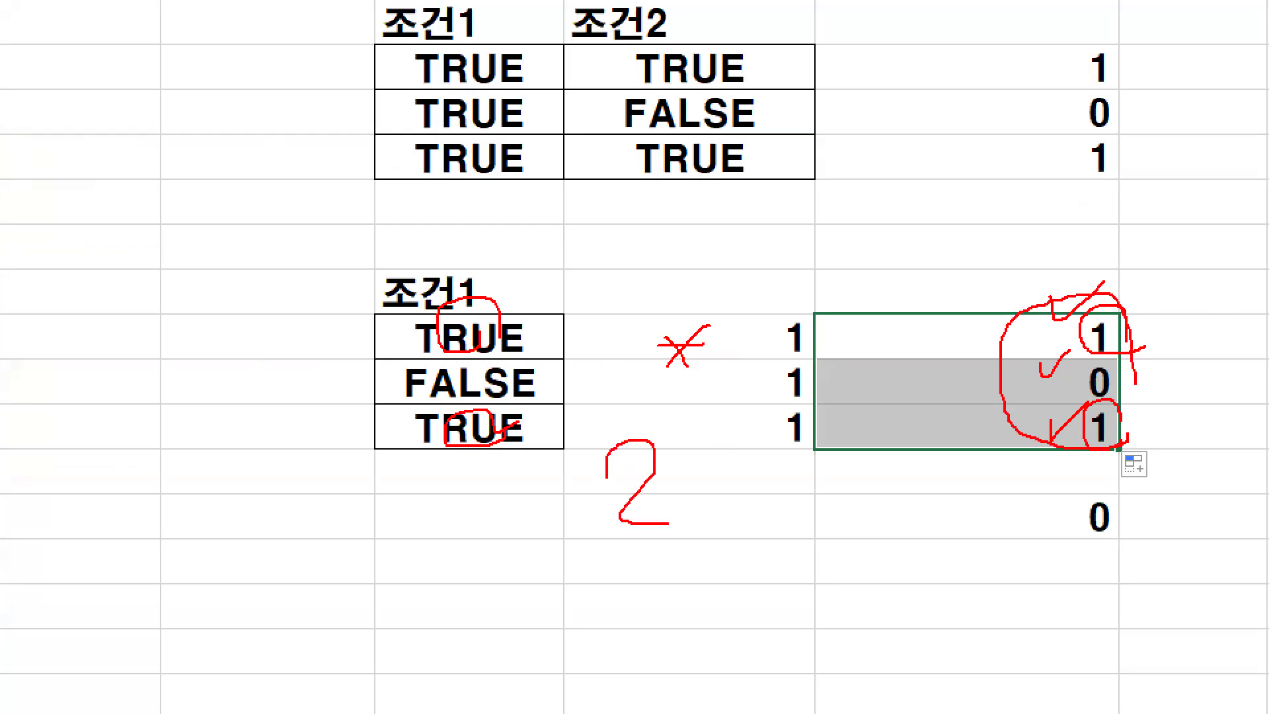
{"action": "key", "text": "Escape"}
- Switch to Notepad, highlight (조건1)*(조건2) in the SUM formula, and draw a circled 1 beside the notes
{"action": "left_click", "coordinate": [516, 701]}
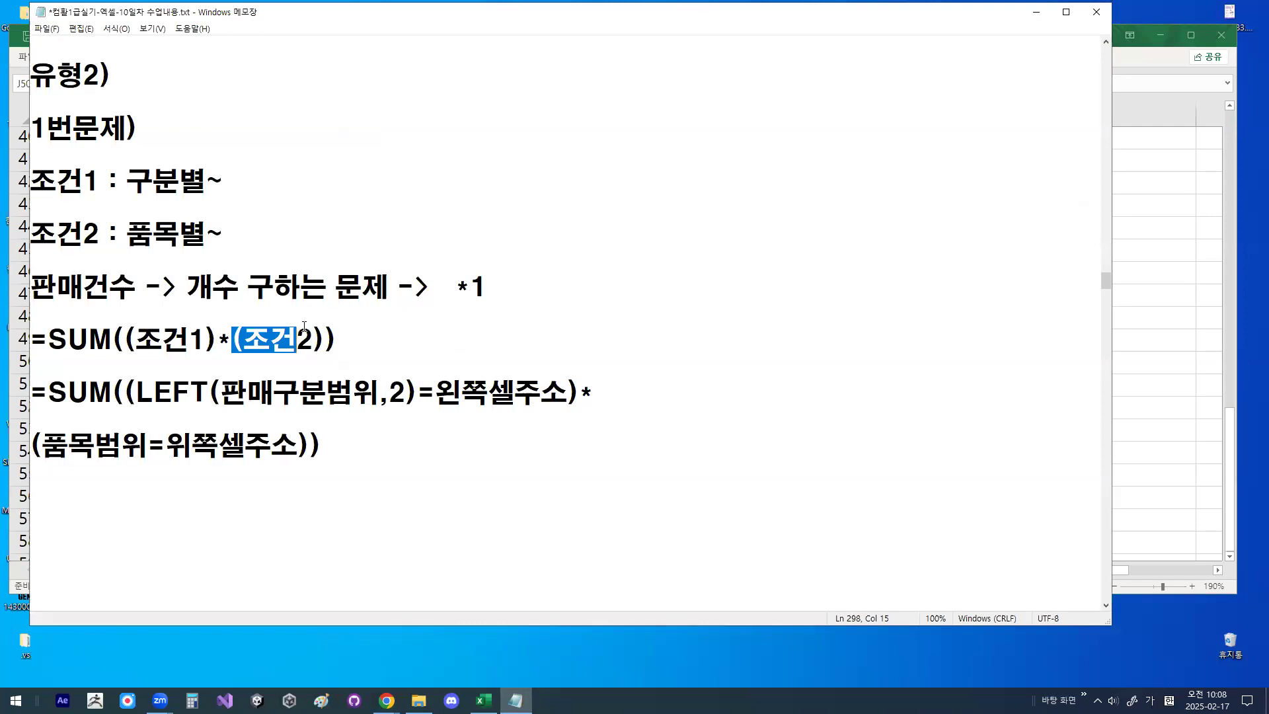
{"action": "left_click_drag", "start_coordinate": [125, 344], "coordinate": [327, 344]}
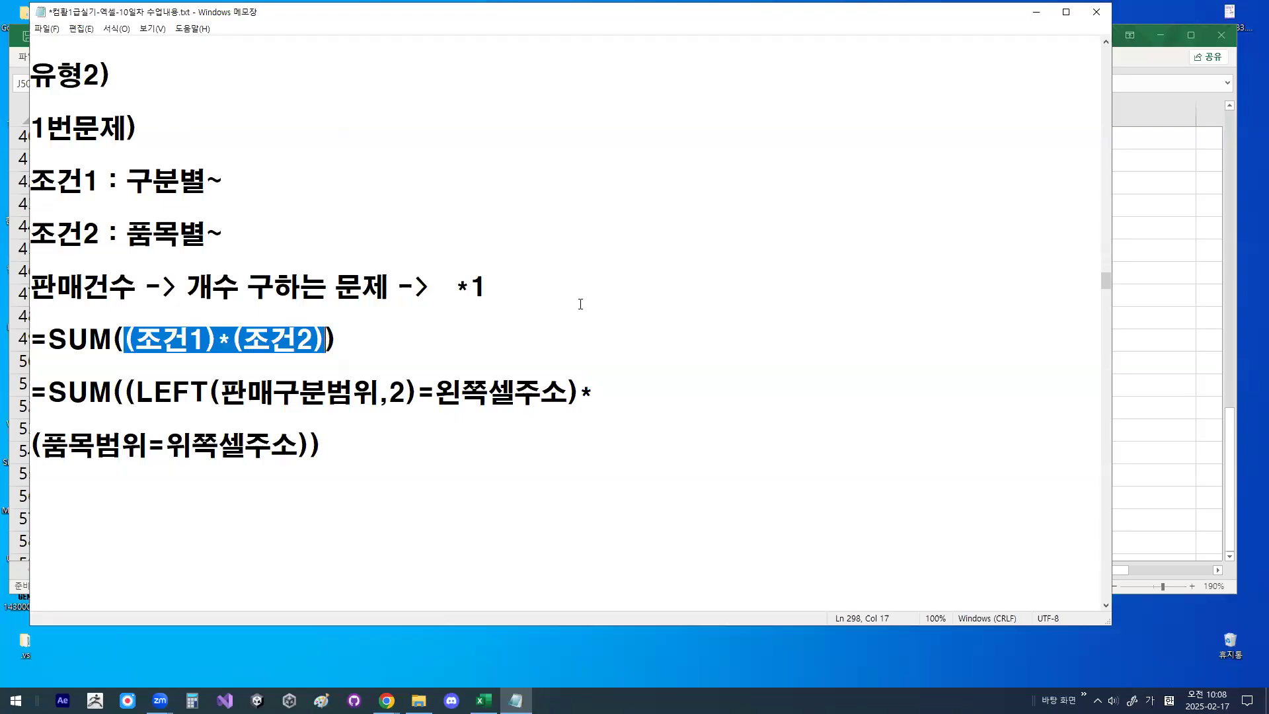
{"action": "mouse_move", "coordinate": [615, 263]}
{"action": "left_mouse_down"}
{"action": "mouse_move", "coordinate": [614, 289]}
{"action": "mouse_move", "coordinate": [633, 261]}
{"action": "mouse_move", "coordinate": [643, 296]}
{"action": "left_mouse_up"}
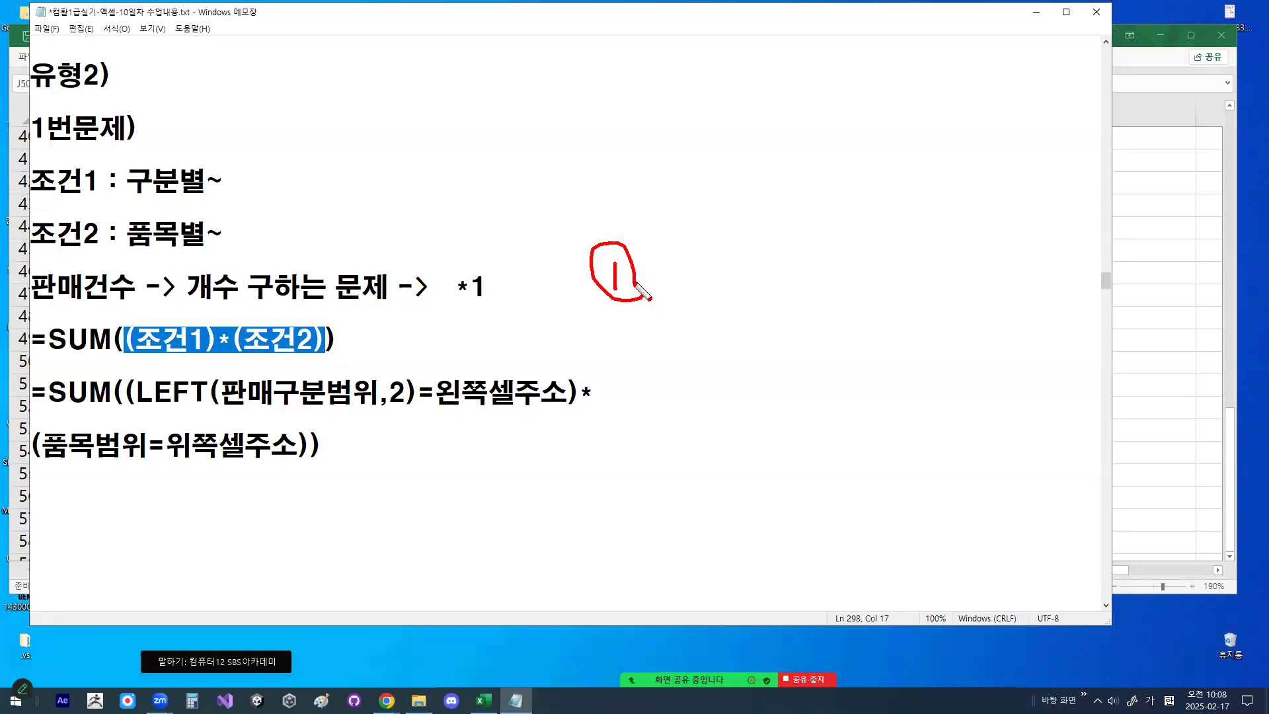
{"action": "left_click_drag", "start_coordinate": [613, 248], "coordinate": [615, 309]}
- Underline =SUM, circle 개수, draw an arrow from SUM to 개수, and clear the drawings
{"action": "left_click_drag", "start_coordinate": [27, 356], "coordinate": [135, 357]}
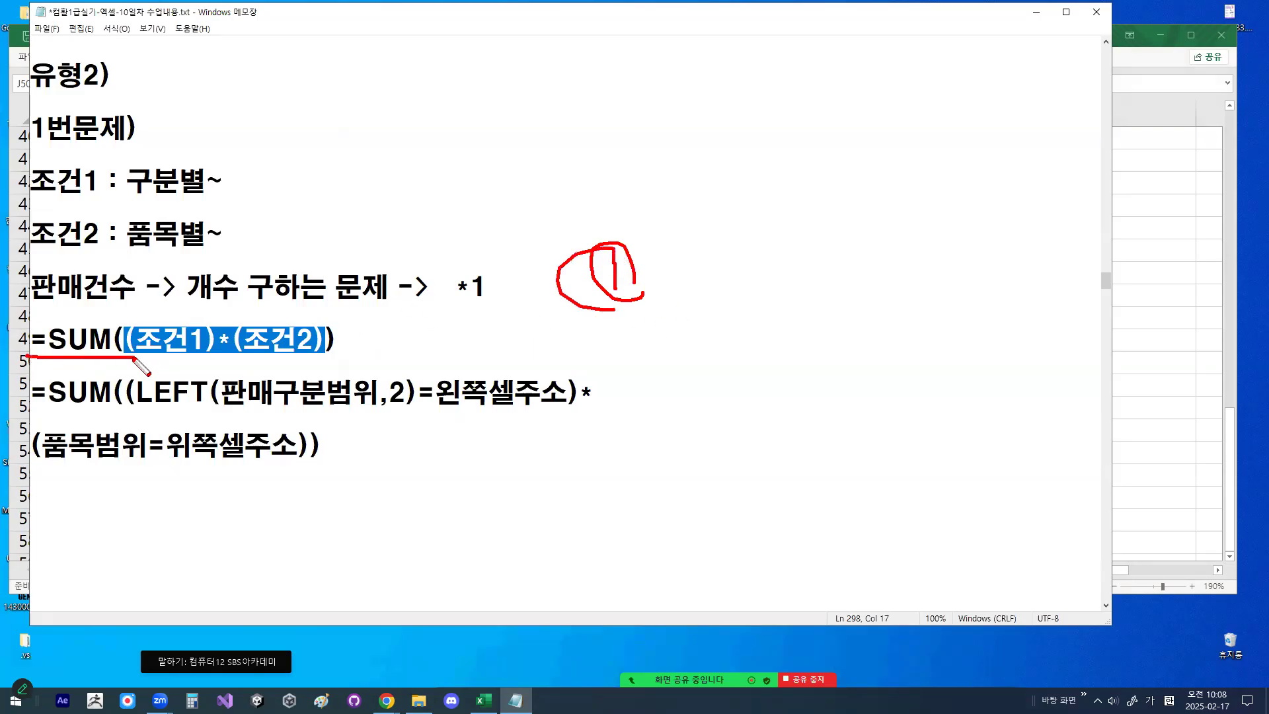
{"action": "left_click_drag", "start_coordinate": [237, 307], "coordinate": [255, 280]}
{"action": "left_click_drag", "start_coordinate": [86, 328], "coordinate": [157, 303]}
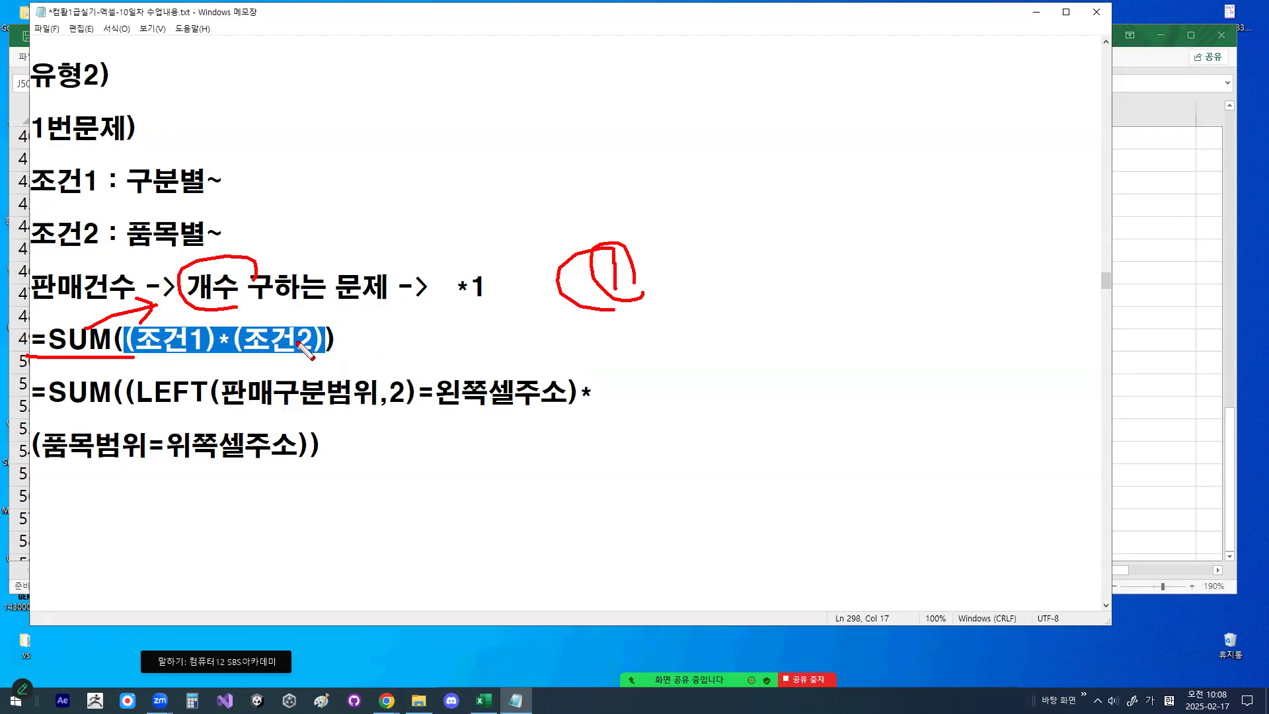
{"action": "left_click_drag", "start_coordinate": [375, 328], "coordinate": [363, 346]}
{"action": "key", "text": "Escape"}
- Try adding *1 after (조건2) in the notes' SUM formula
{"action": "left_click", "coordinate": [324, 342]}
{"action": "type", "text": "*1"}
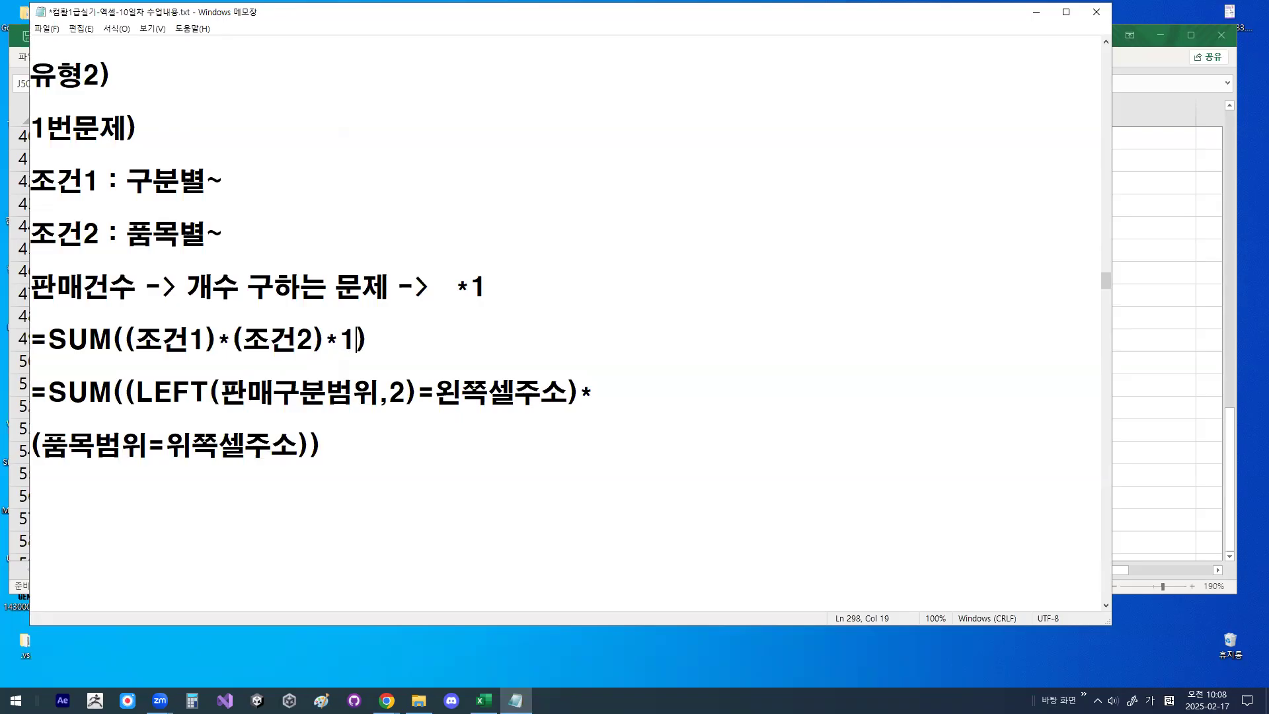
{"action": "key", "text": "shift+Left"}
{"action": "key", "text": "shift+Left"}
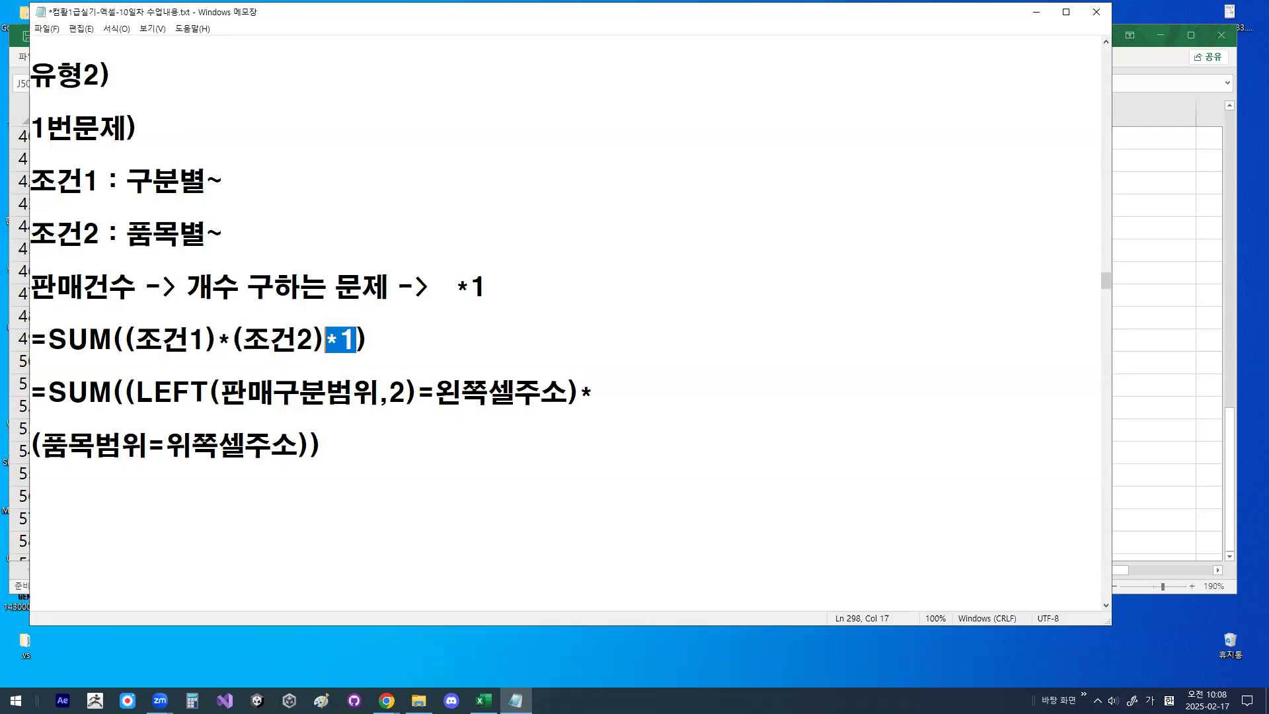
{"action": "key", "text": "BackSpace"}
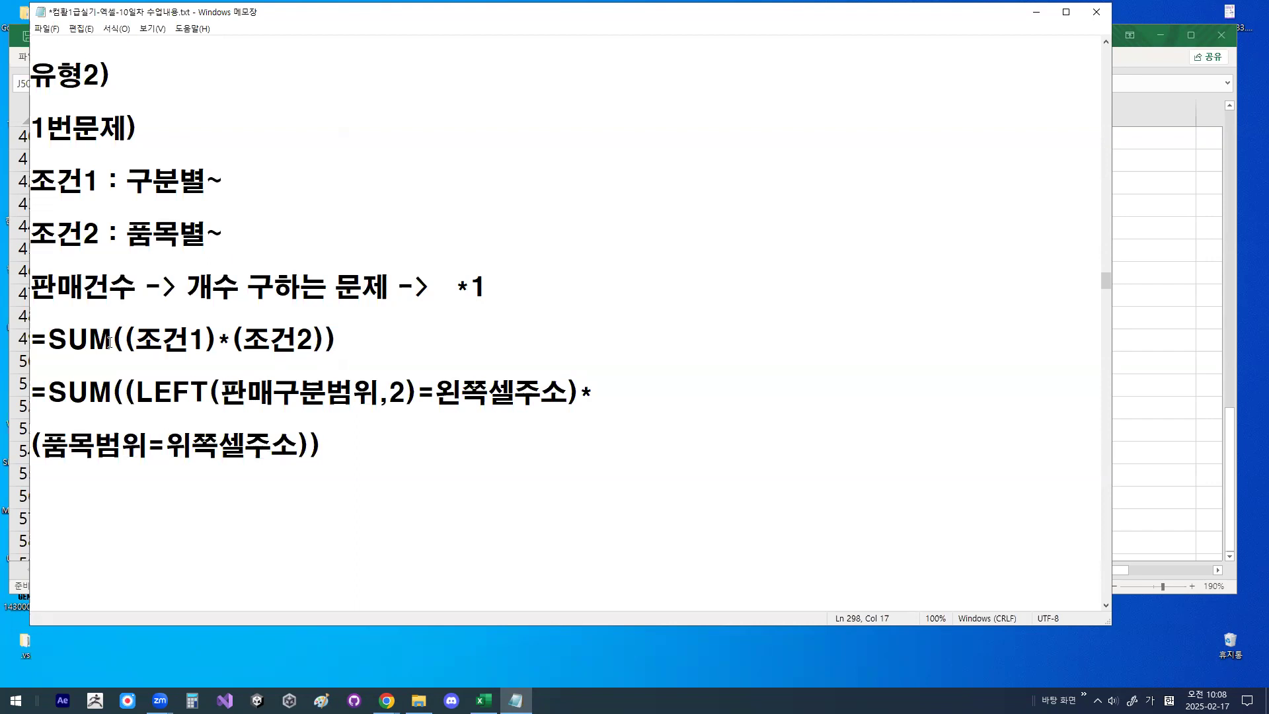
- Highlight the SUM formula's opening parenthesis and (조건2), strike through 조건2, and highlight the final closing parenthesis
{"action": "left_click_drag", "start_coordinate": [117, 339], "coordinate": [131, 338]}
{"action": "mouse_move", "coordinate": [328, 340]}
{"action": "left_mouse_down"}
{"action": "mouse_move", "coordinate": [340, 345]}
{"action": "mouse_move", "coordinate": [304, 330]}
{"action": "mouse_move", "coordinate": [341, 337]}
{"action": "mouse_move", "coordinate": [228, 339]}
{"action": "left_mouse_up"}
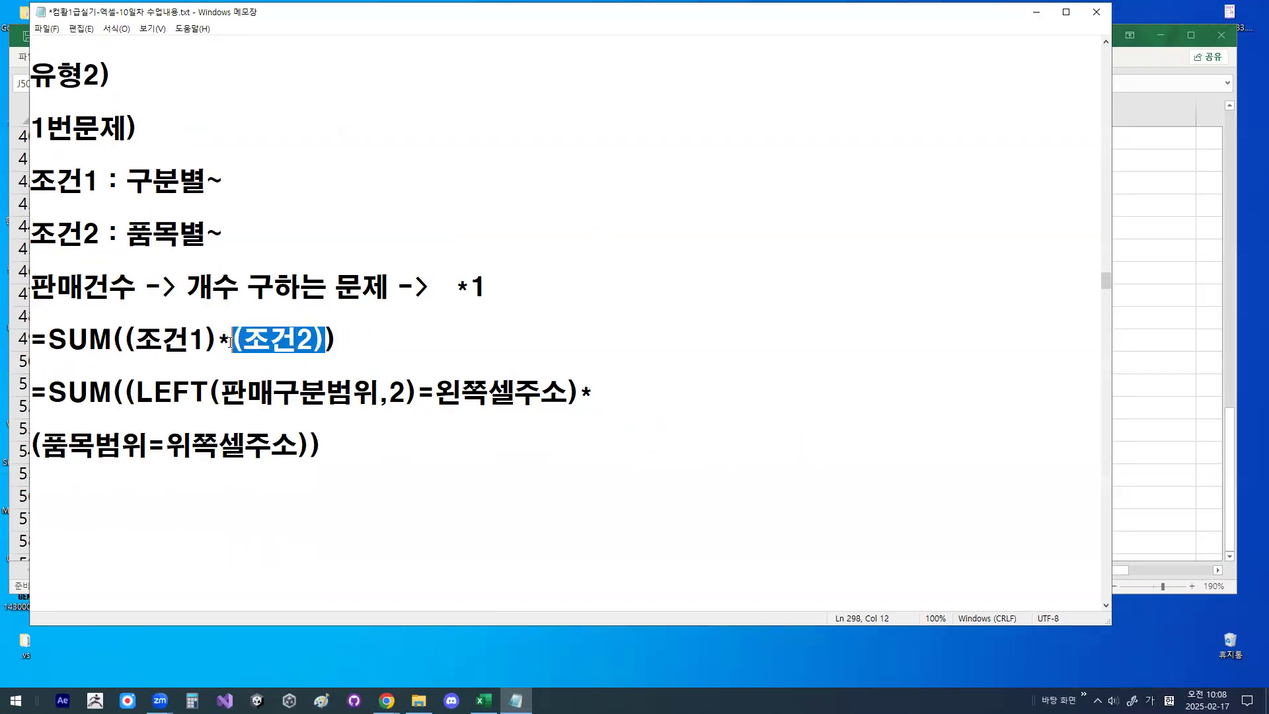
{"action": "left_click", "coordinate": [269, 340]}
{"action": "left_click_drag", "start_coordinate": [323, 332], "coordinate": [270, 353]}
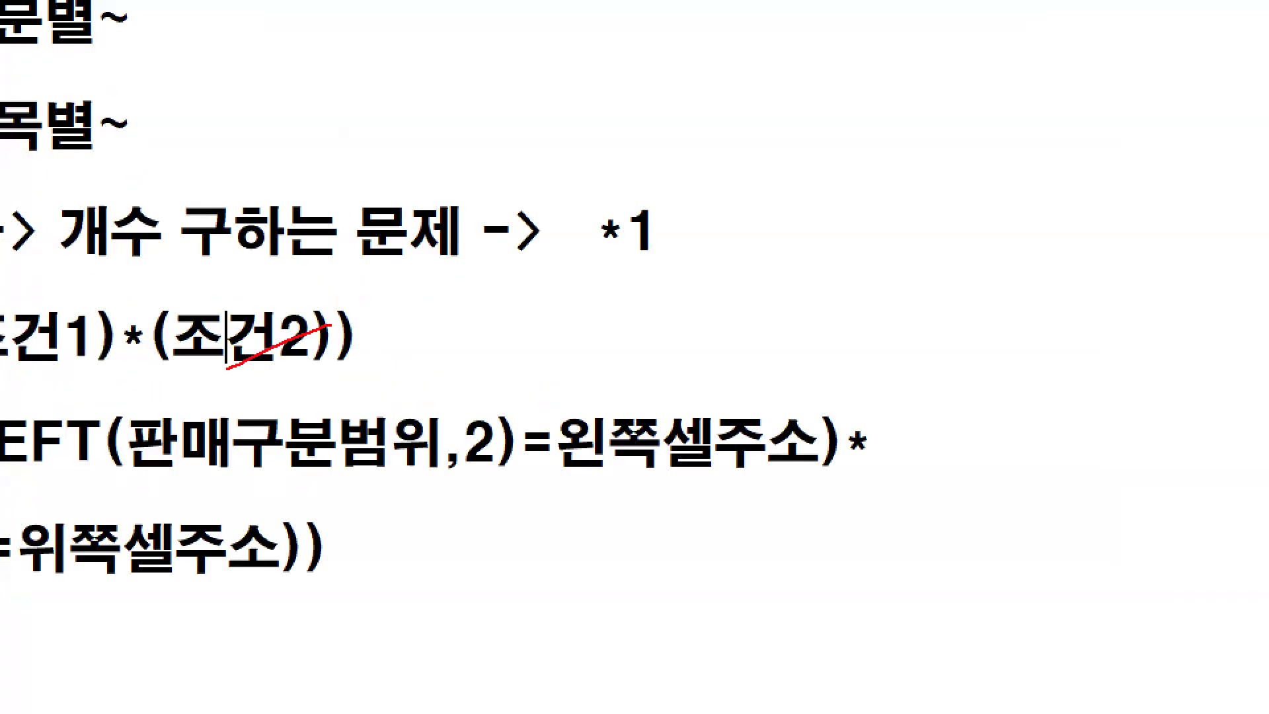
{"action": "left_click_drag", "start_coordinate": [327, 296], "coordinate": [350, 383]}
{"action": "left_click_drag", "start_coordinate": [117, 338], "coordinate": [130, 337]}
{"action": "left_click_drag", "start_coordinate": [325, 337], "coordinate": [337, 338]}
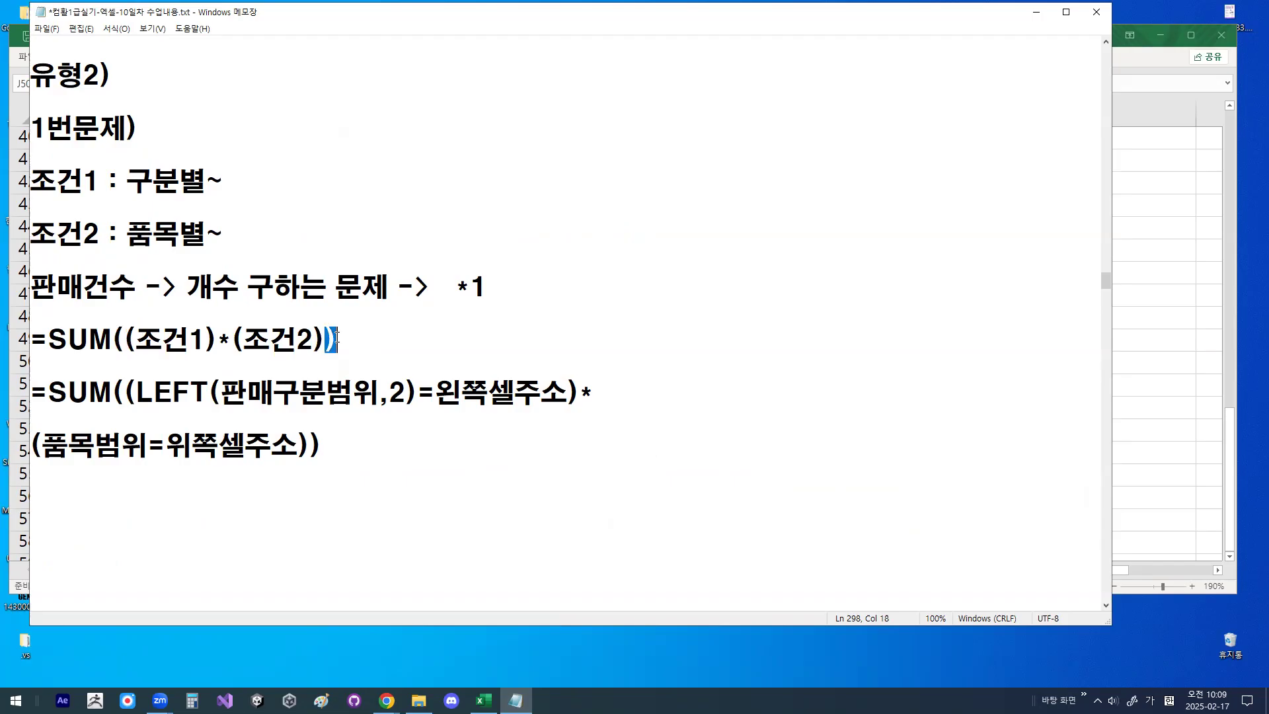
- Highlight LEFT( in the second SUM formula and minimise the notes to return to Excel
{"action": "left_click", "coordinate": [321, 388]}
{"action": "left_click_drag", "start_coordinate": [136, 393], "coordinate": [214, 383]}
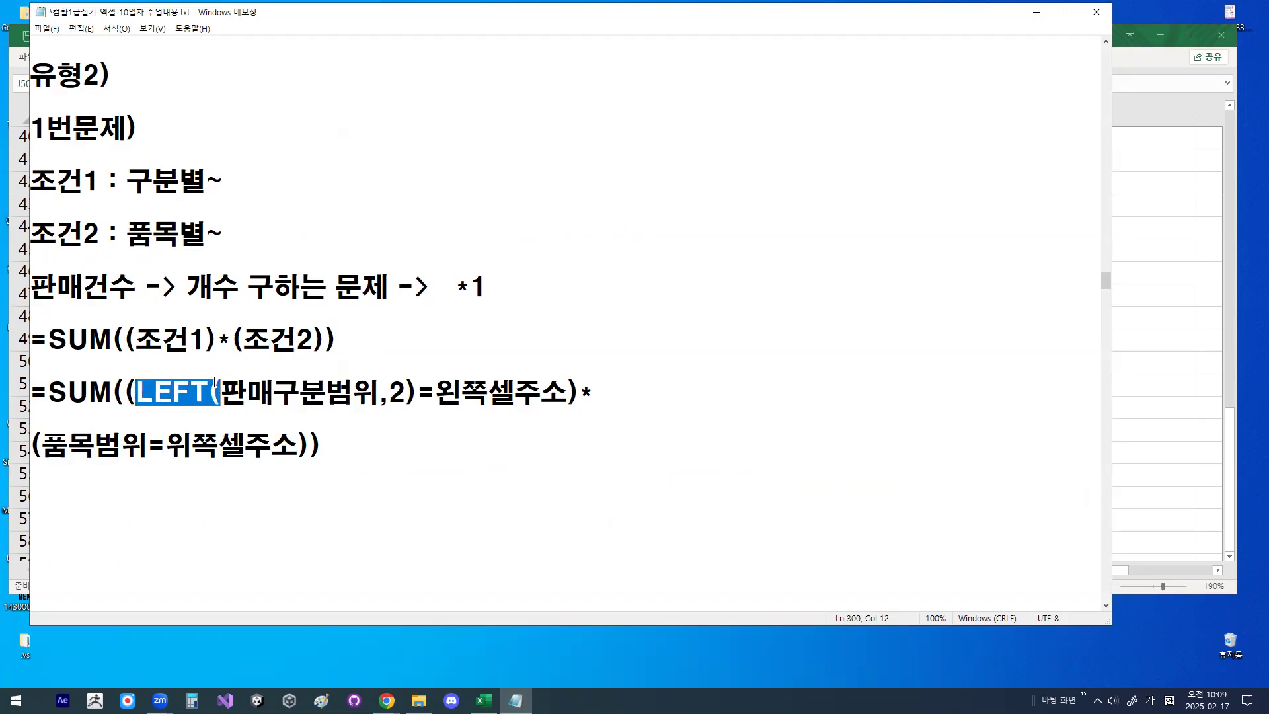
{"action": "left_click", "coordinate": [1037, 12]}
- Return to the 표2 판매건수 table and point out 신상 in I5
{"action": "left_click", "coordinate": [501, 257]}
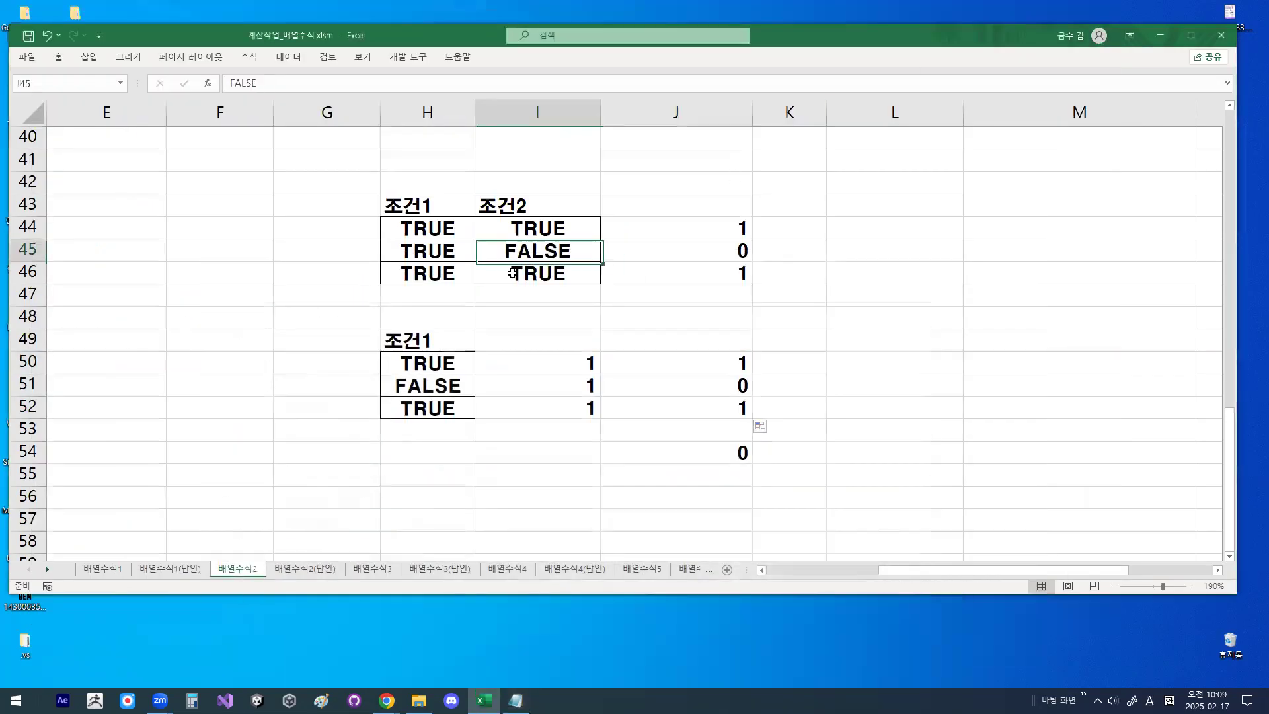
{"action": "scroll", "coordinate": [496, 258], "scroll_direction": "up", "scroll_amount": 13}
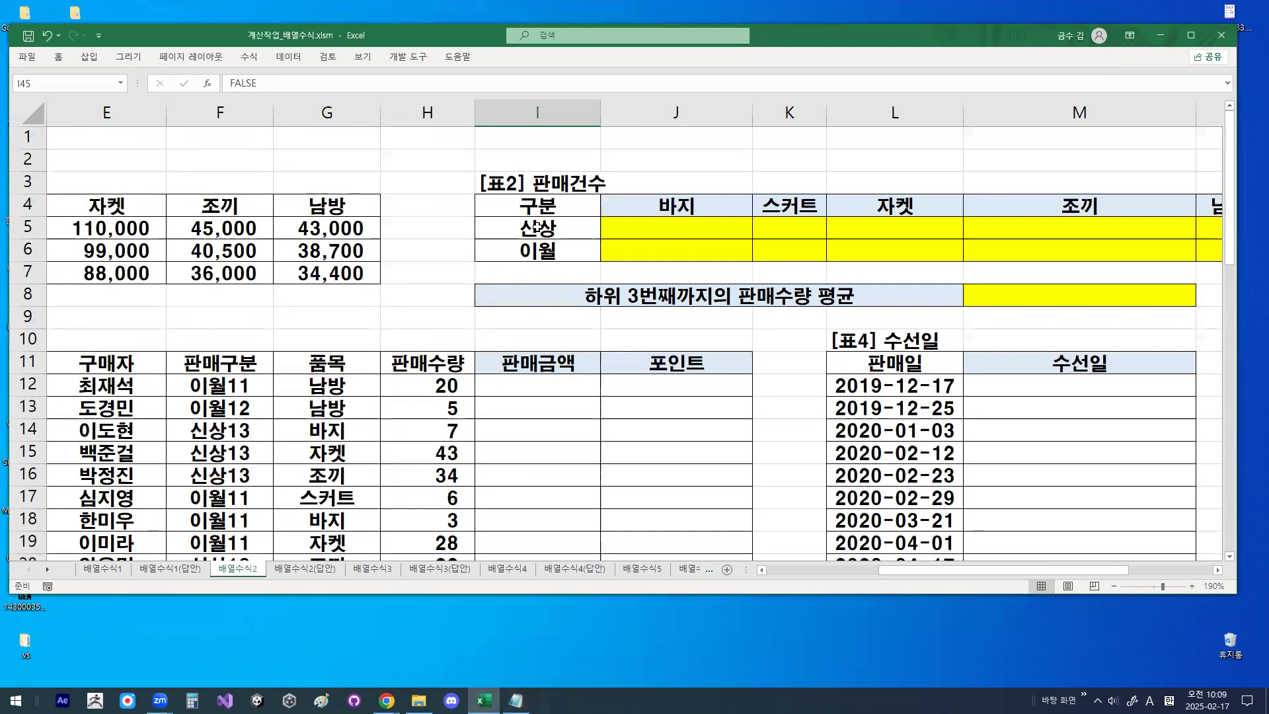
{"action": "left_click", "coordinate": [545, 227]}
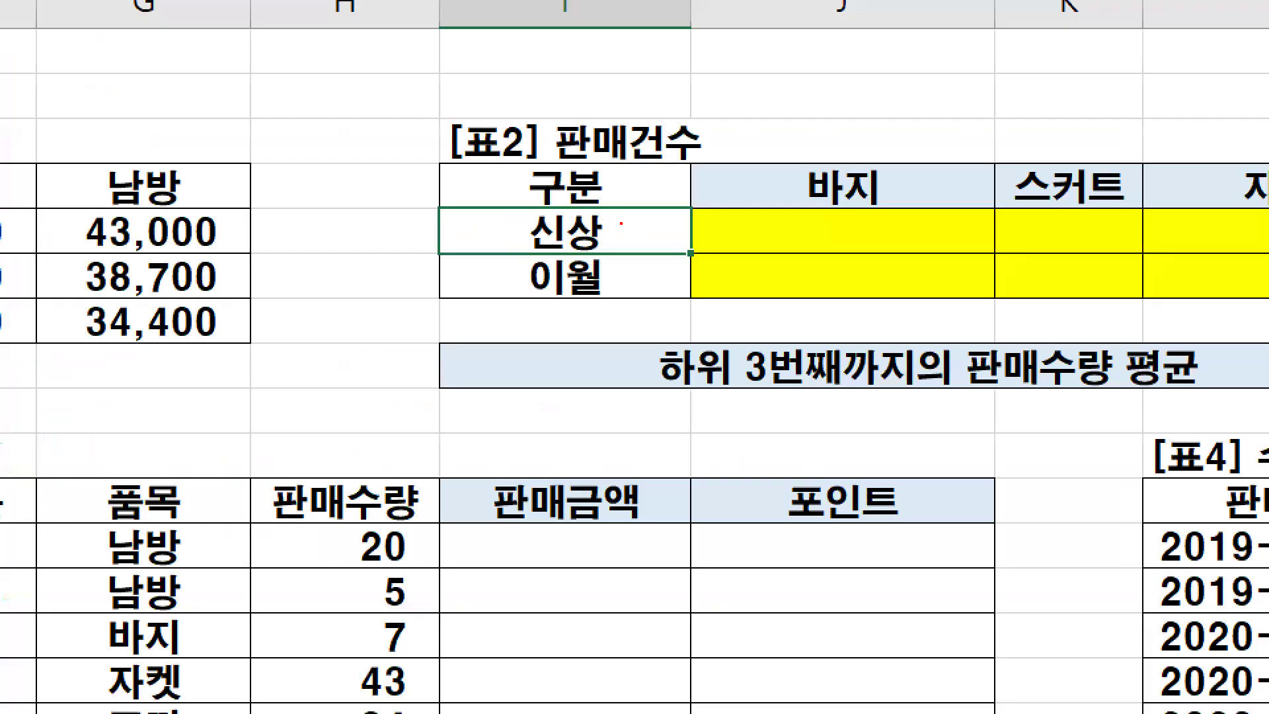
{"action": "left_click_drag", "start_coordinate": [565, 225], "coordinate": [534, 212]}
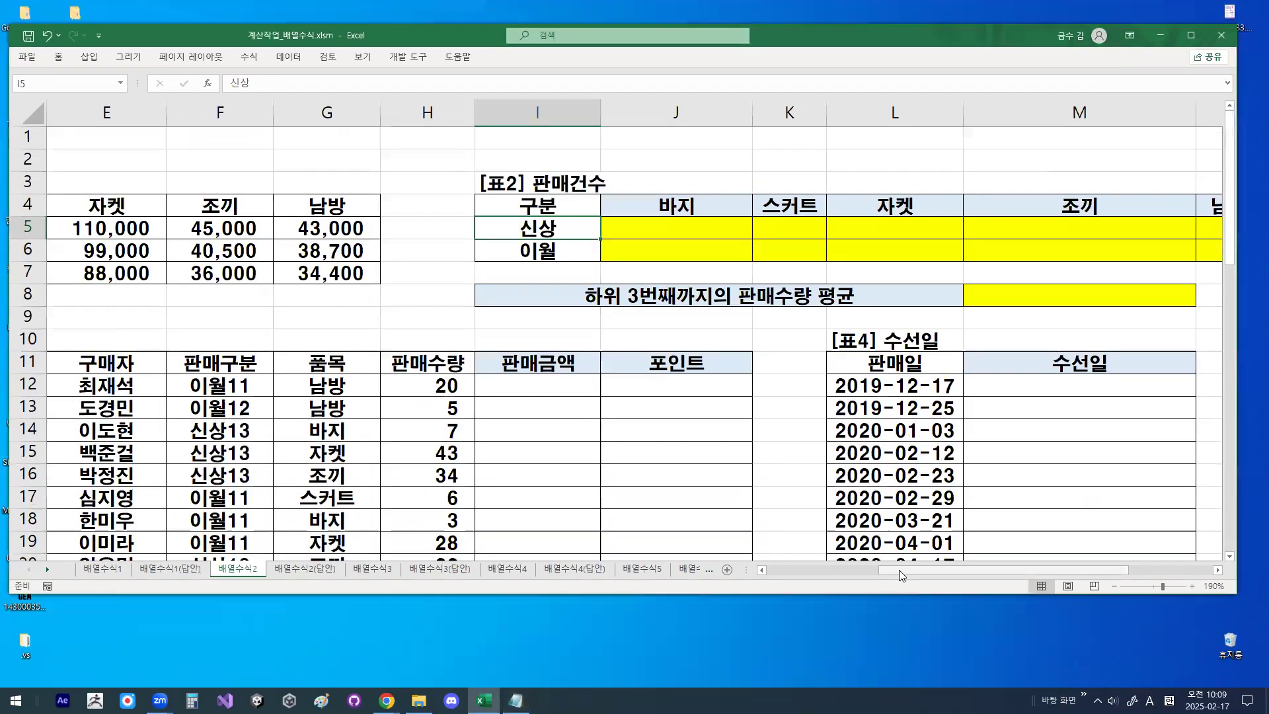
- Select the 판매구분 values F12:F17 in 표3 and circle the 11 and 12 after 이월
{"action": "left_click_drag", "start_coordinate": [896, 571], "coordinate": [804, 574]}
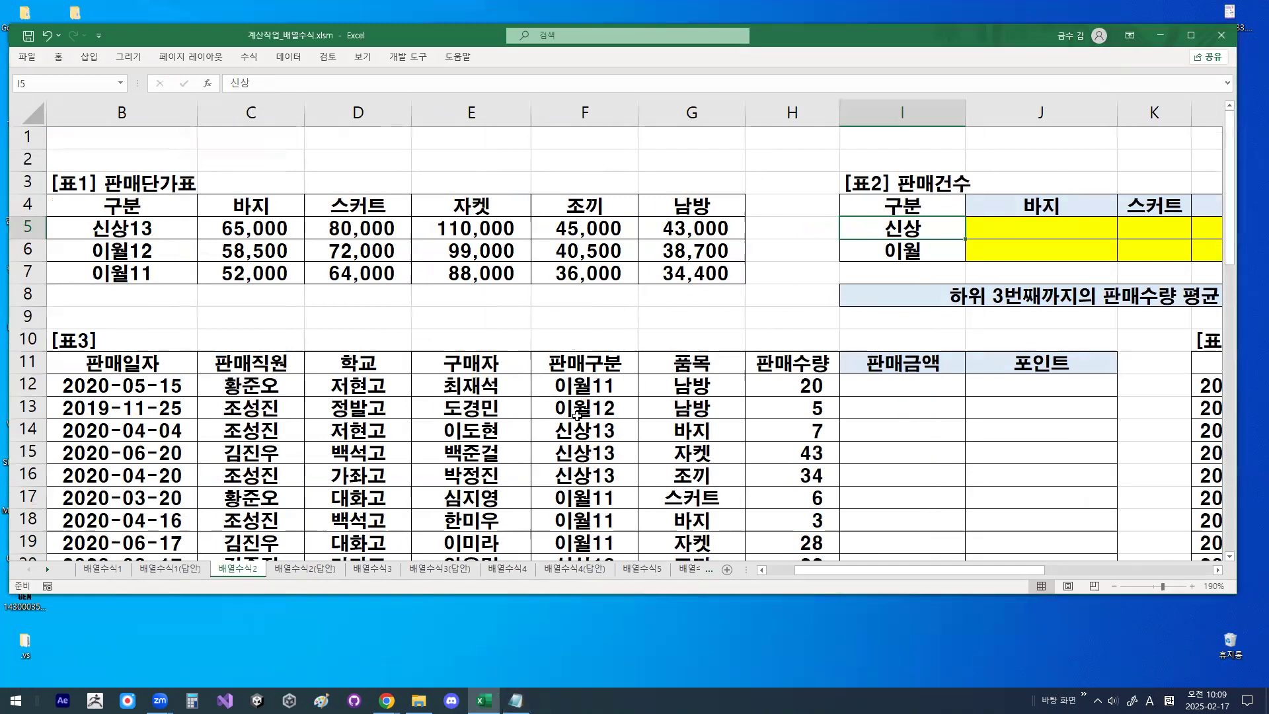
{"action": "left_click_drag", "start_coordinate": [585, 386], "coordinate": [644, 510]}
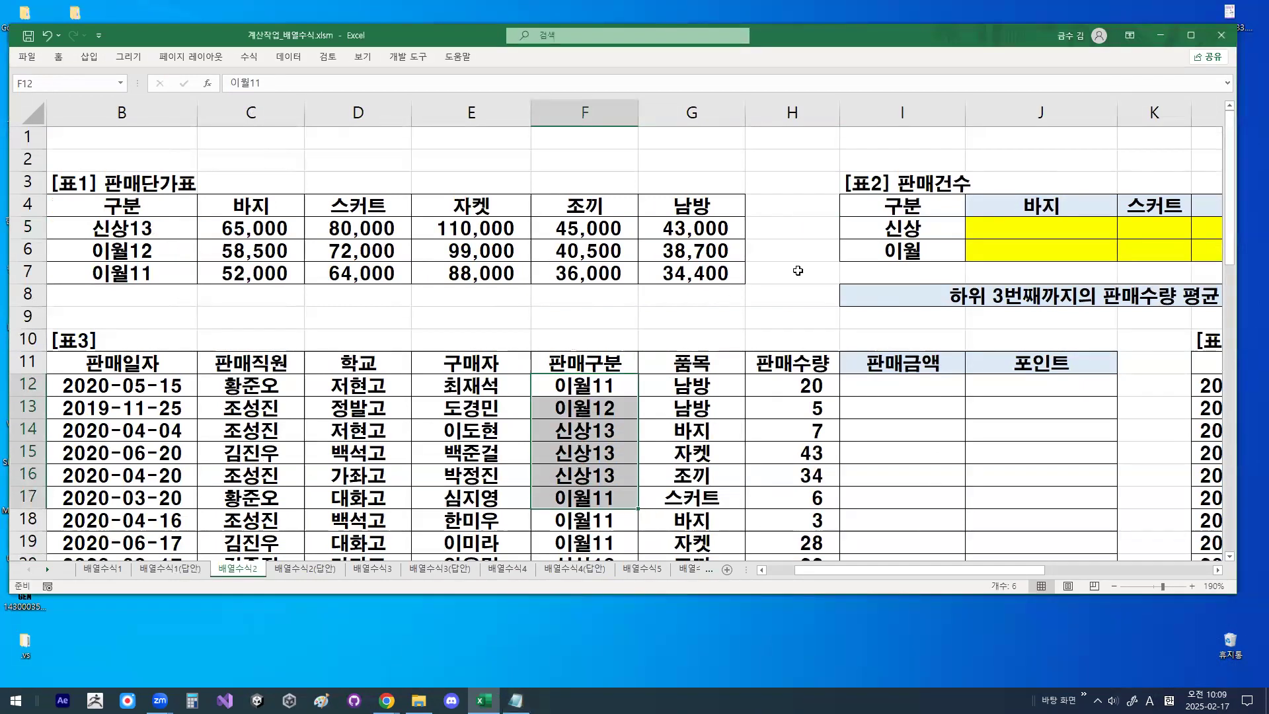
{"action": "mouse_move", "coordinate": [899, 250]}
{"action": "left_mouse_down"}
{"action": "mouse_move", "coordinate": [889, 218]}
{"action": "mouse_move", "coordinate": [628, 360]}
{"action": "mouse_move", "coordinate": [658, 362]}
{"action": "left_mouse_up"}
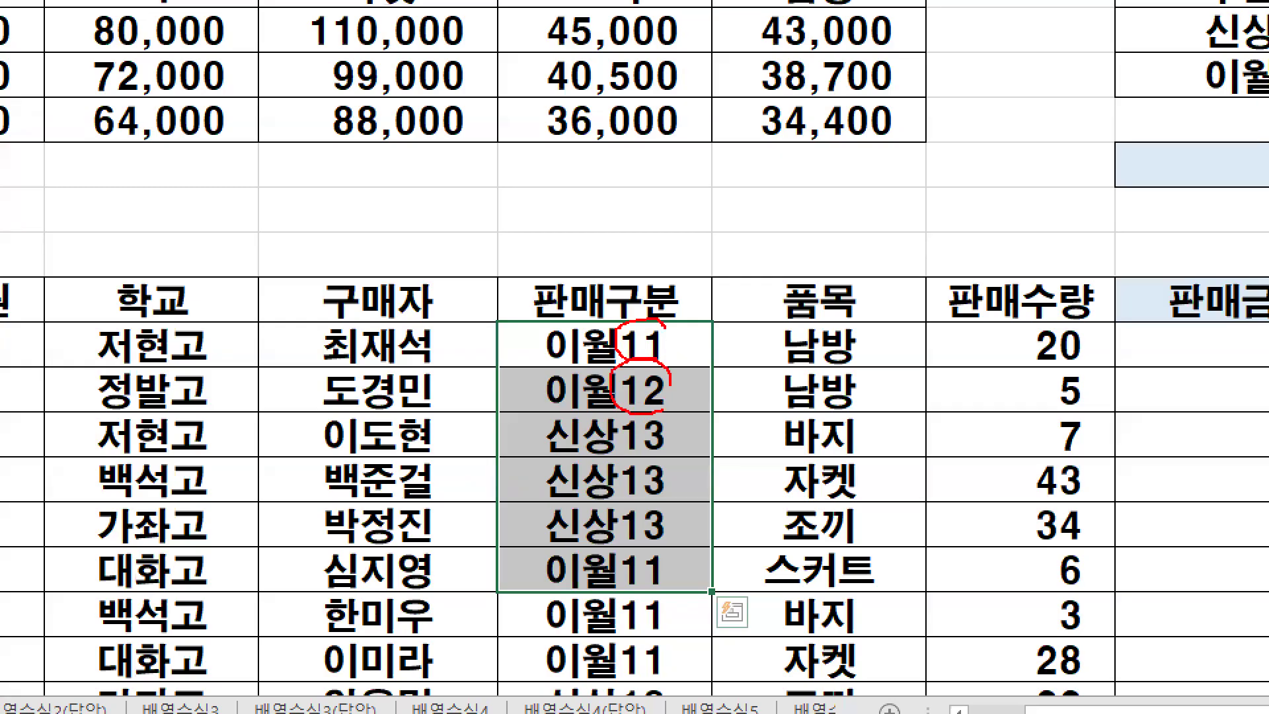
- Box the two-character prefixes of the 판매구분 values in 표3 and draw an arrow to them from 신상 in I5
{"action": "left_click_drag", "start_coordinate": [600, 331], "coordinate": [560, 393]}
{"action": "left_click_drag", "start_coordinate": [561, 347], "coordinate": [590, 394]}
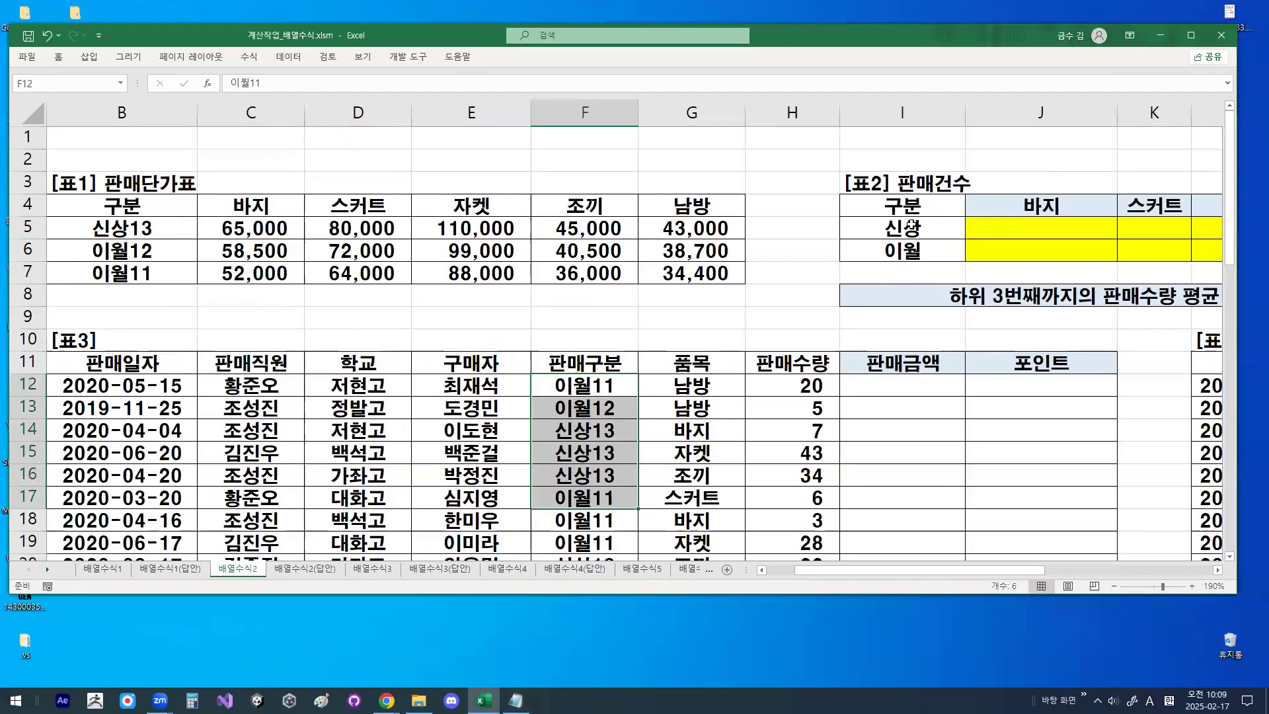
{"action": "left_click", "coordinate": [911, 227]}
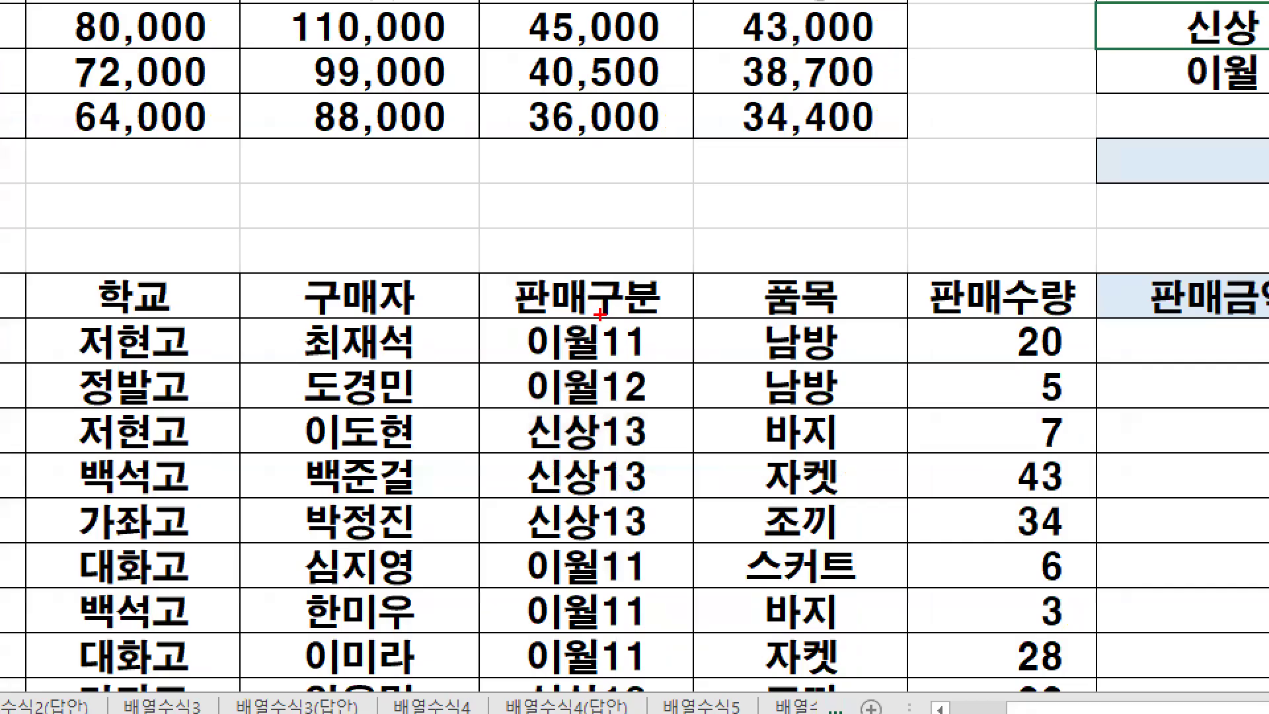
{"action": "left_click_drag", "start_coordinate": [592, 372], "coordinate": [594, 537]}
{"action": "mouse_move", "coordinate": [606, 641]}
{"action": "left_mouse_down"}
{"action": "mouse_move", "coordinate": [482, 496]}
{"action": "mouse_move", "coordinate": [605, 334]}
{"action": "left_mouse_up"}
{"action": "mouse_move", "coordinate": [1140, 17]}
{"action": "left_mouse_down"}
{"action": "mouse_move", "coordinate": [1064, 41]}
{"action": "mouse_move", "coordinate": [622, 306]}
{"action": "mouse_move", "coordinate": [671, 318]}
{"action": "left_mouse_up"}
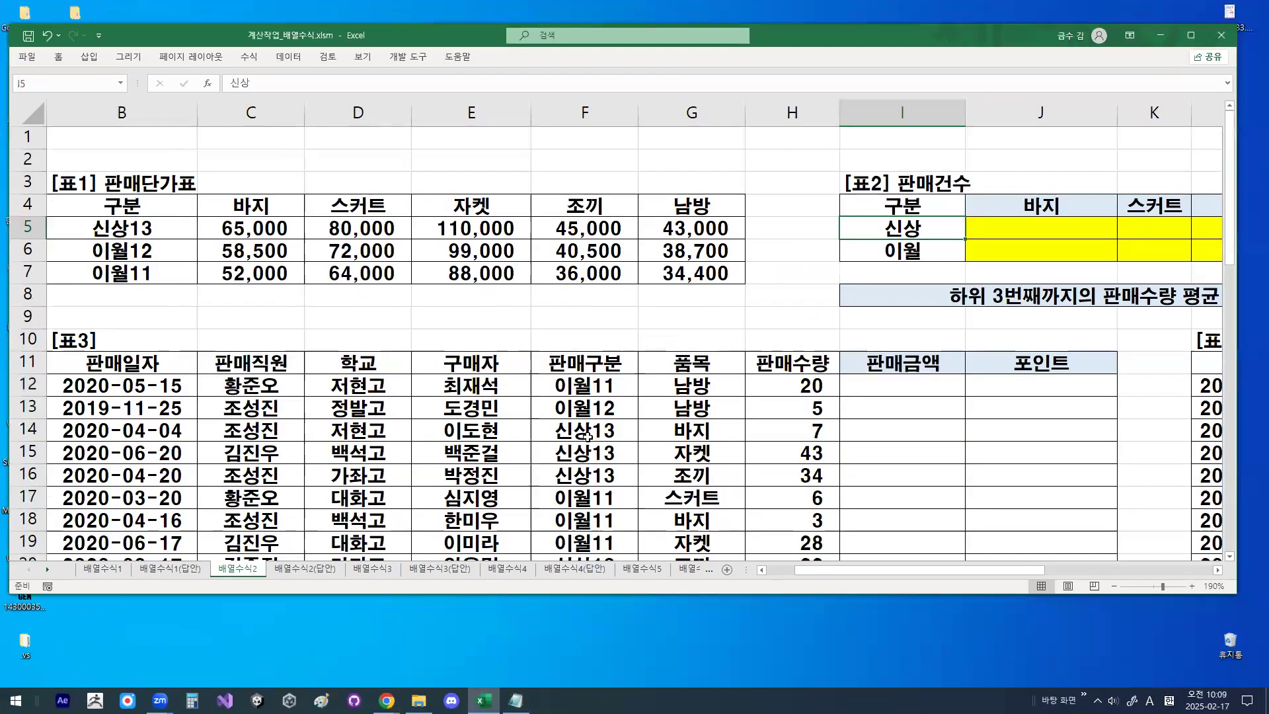
- Select F12:F17 in 표3 and mark the leading 이월 and 신상 text
{"action": "left_click_drag", "start_coordinate": [585, 334], "coordinate": [584, 581]}
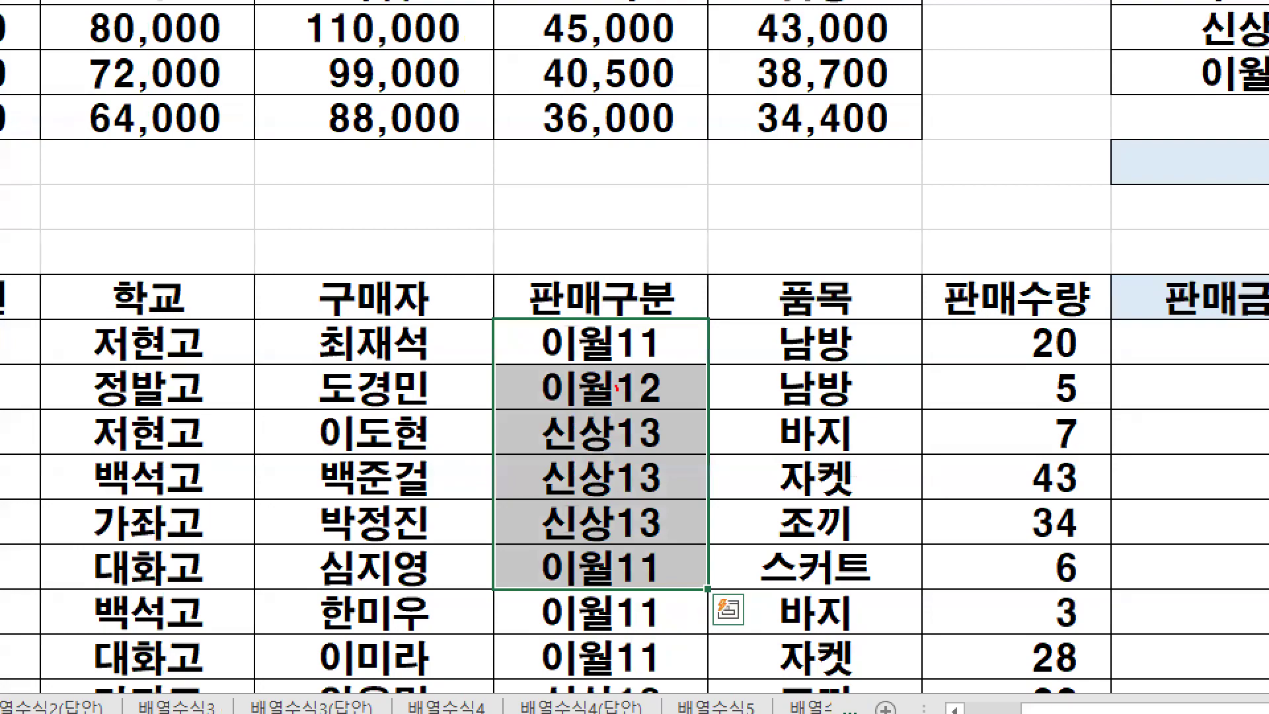
{"action": "mouse_move", "coordinate": [591, 407]}
{"action": "left_mouse_down"}
{"action": "mouse_move", "coordinate": [555, 438]}
{"action": "mouse_move", "coordinate": [552, 331]}
{"action": "mouse_move", "coordinate": [512, 466]}
{"action": "mouse_move", "coordinate": [499, 701]}
{"action": "left_mouse_up"}
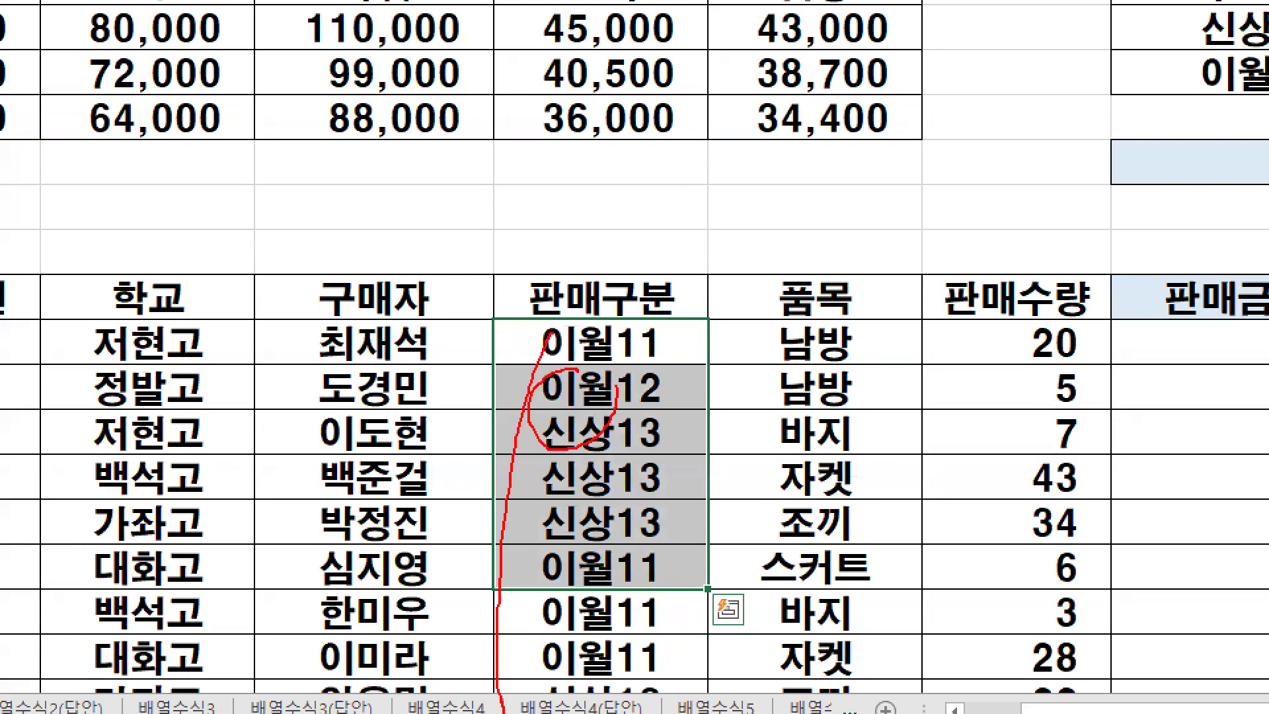
{"action": "key", "text": "Escape"}
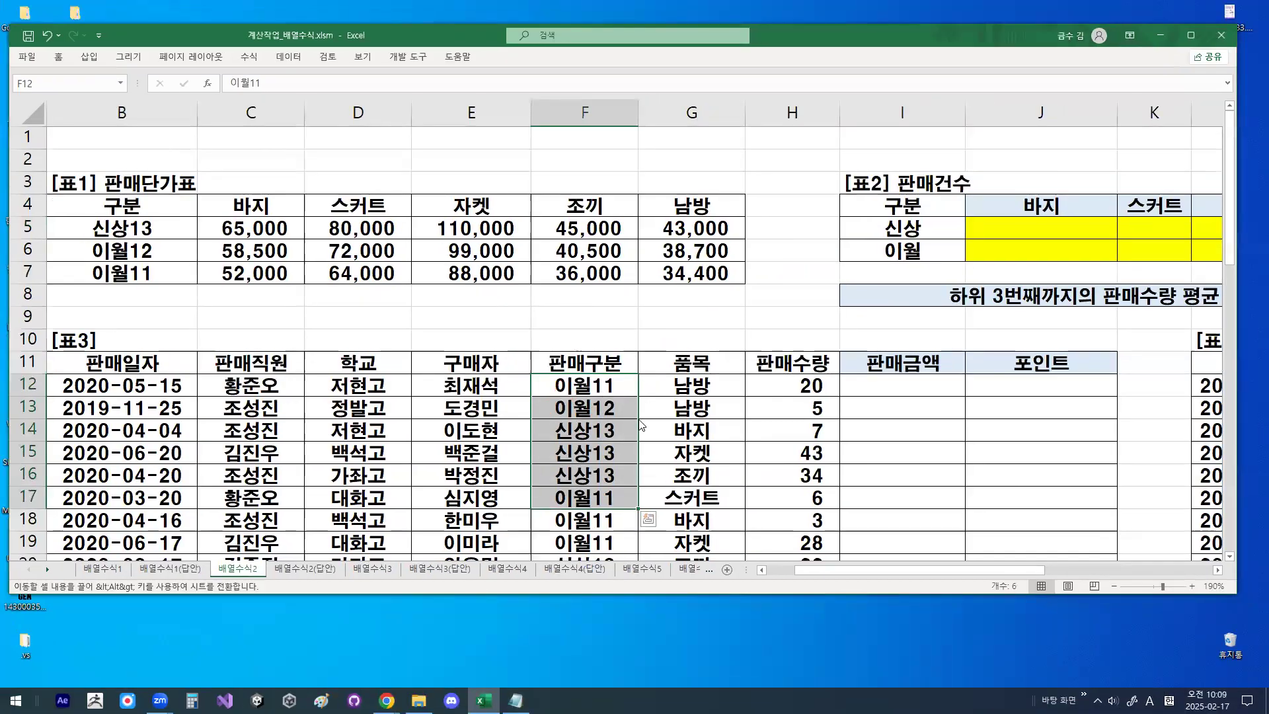
- Draw a red rectangle around the first two characters of the 판매구분 values in rows 12 to 28
{"action": "left_click", "coordinate": [694, 408]}
{"action": "scroll", "coordinate": [698, 390], "scroll_direction": "down", "scroll_amount": 2}
{"action": "scroll", "coordinate": [698, 390], "scroll_direction": "down", "scroll_amount": 1}
{"action": "right_click", "coordinate": [706, 374]}
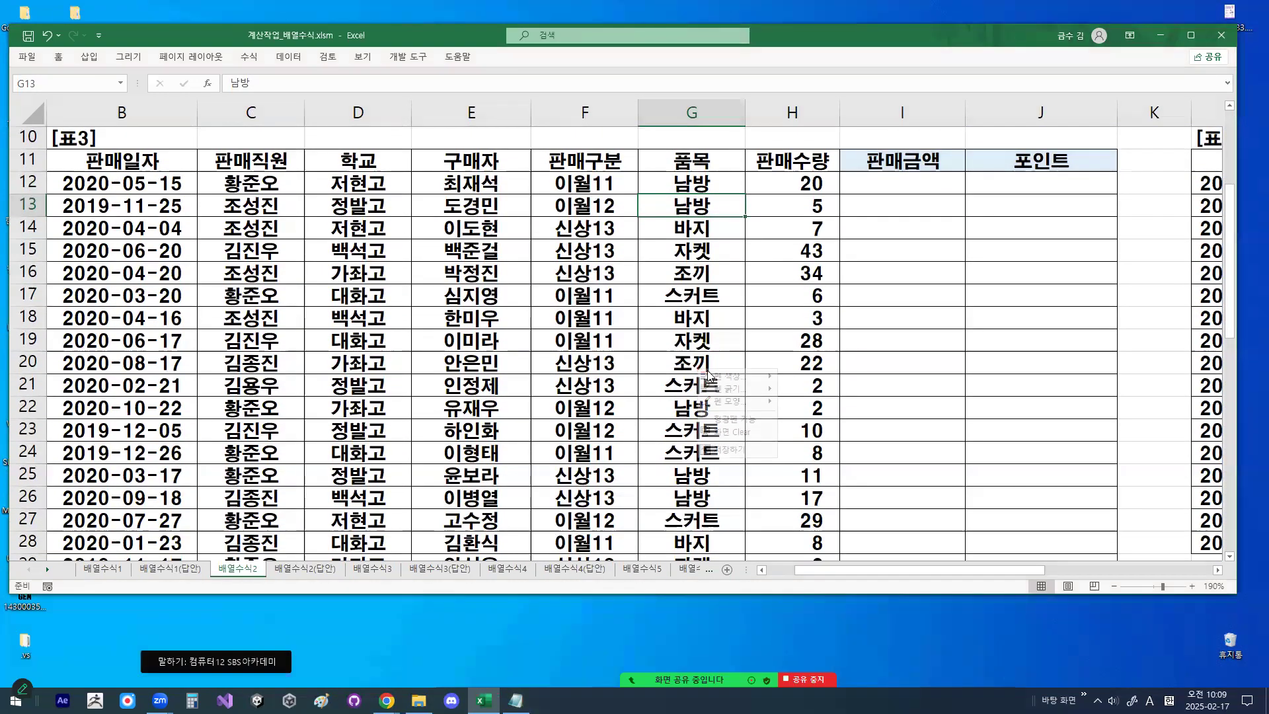
{"action": "mouse_move", "coordinate": [730, 401]}
{"action": "left_click", "coordinate": [810, 438]}
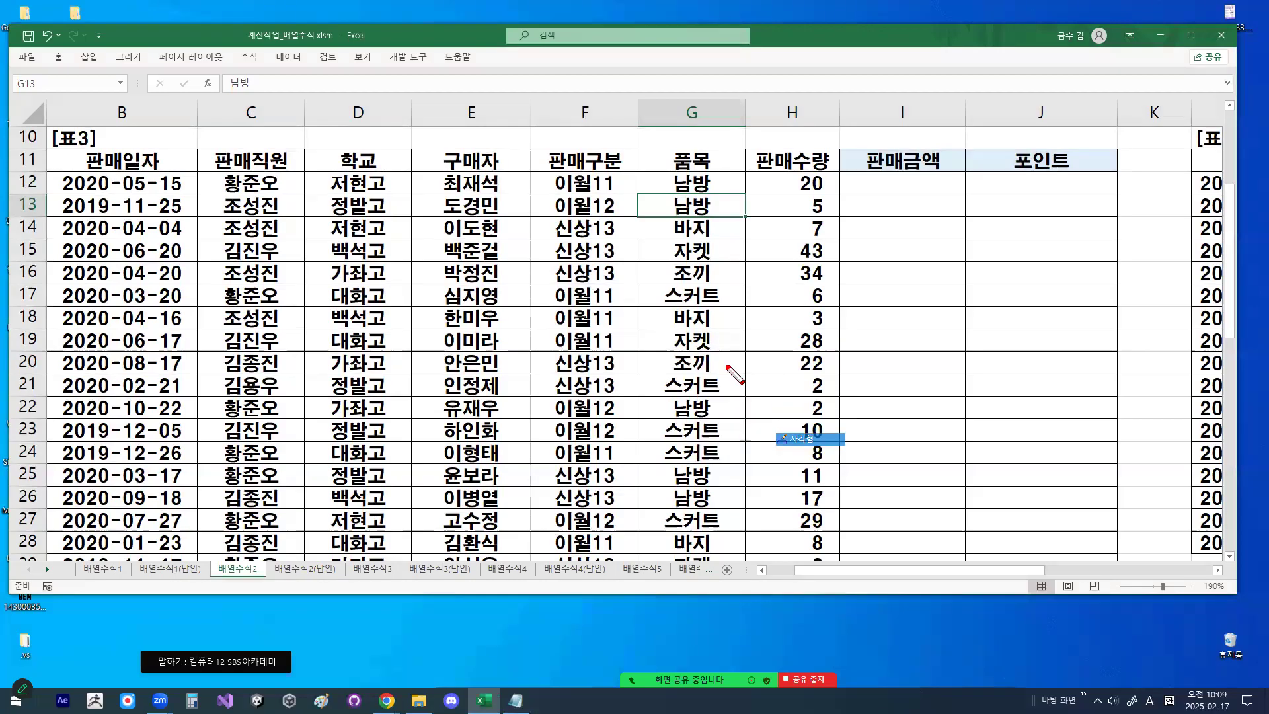
{"action": "left_click_drag", "start_coordinate": [548, 173], "coordinate": [597, 559]}
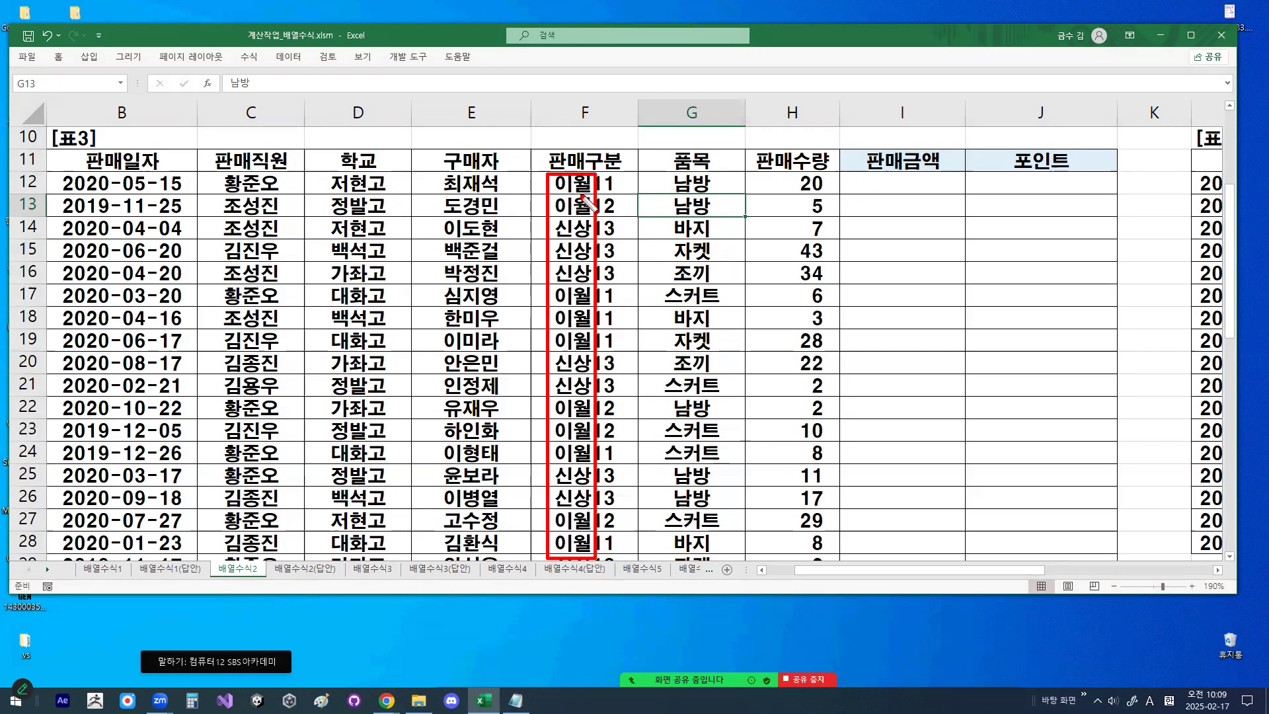
{"action": "key", "text": "Escape"}
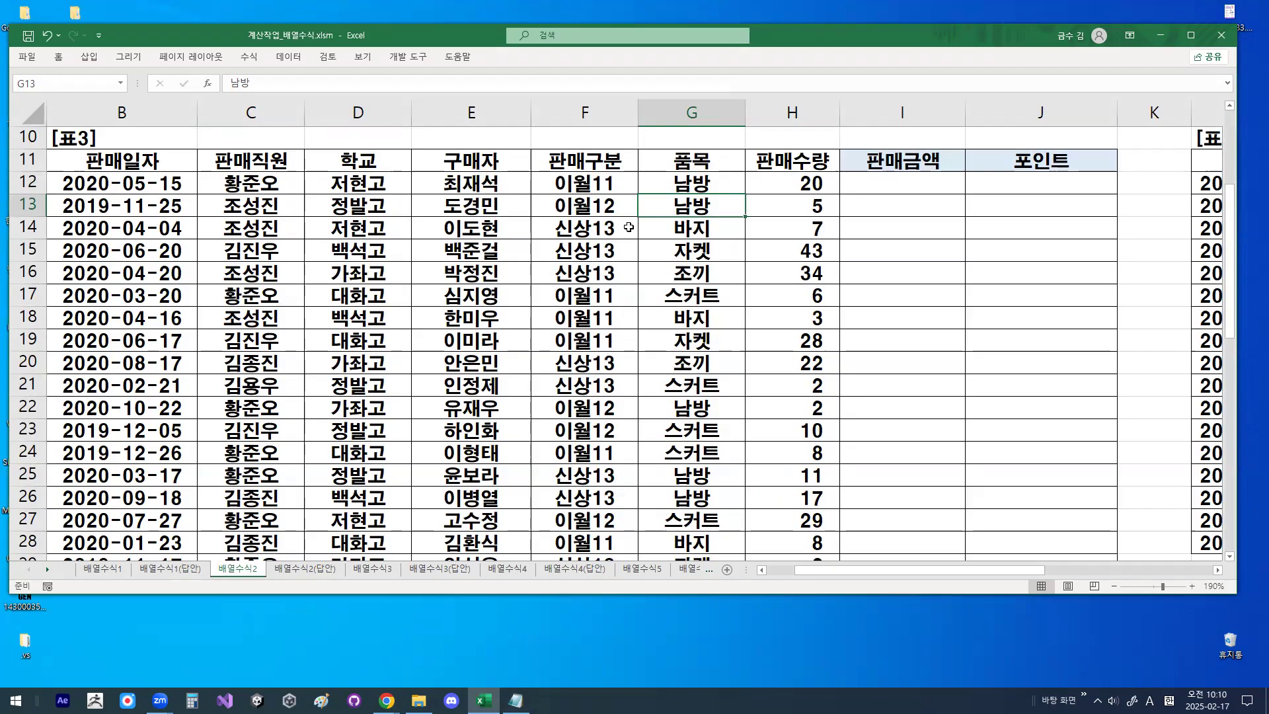
- Add "-> LEFT 함수 사용하는 이유는 새로운 참조범위 생성" after 조건1 : 구분별~ in the Notepad notes
{"action": "left_click", "coordinate": [516, 700]}
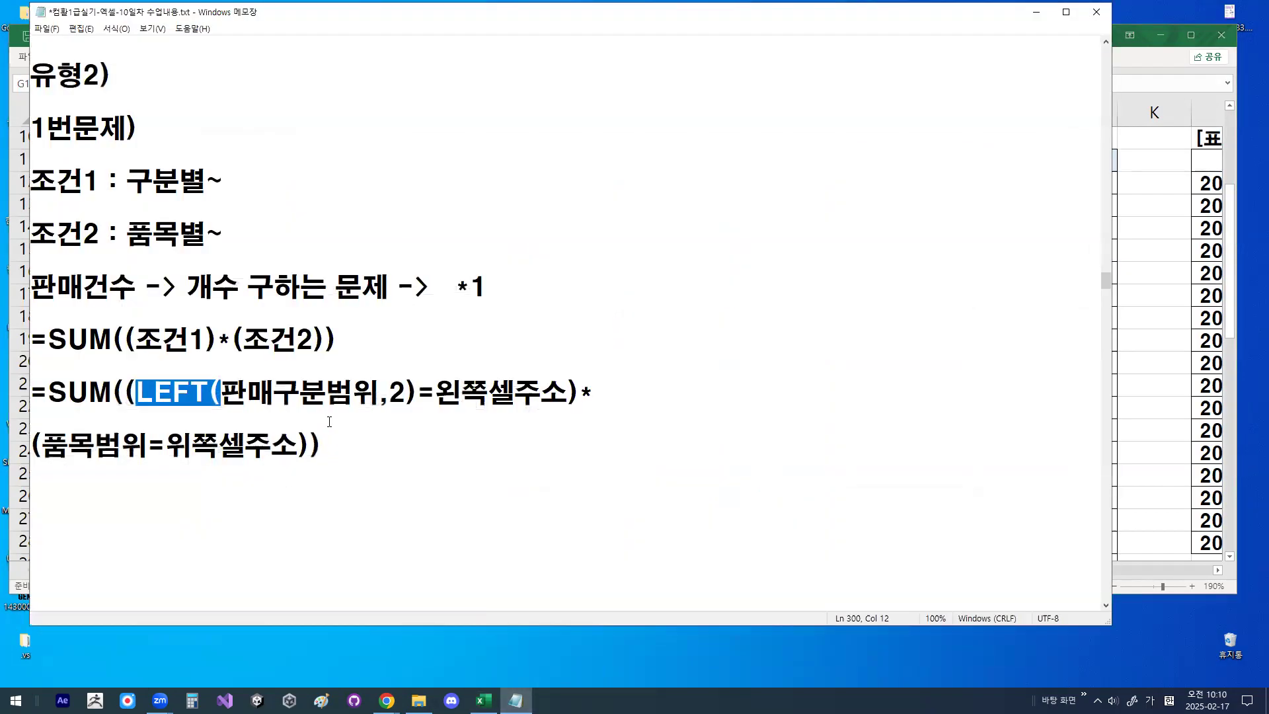
{"action": "left_click", "coordinate": [236, 174]}
{"action": "type", "text": "-> LE"}
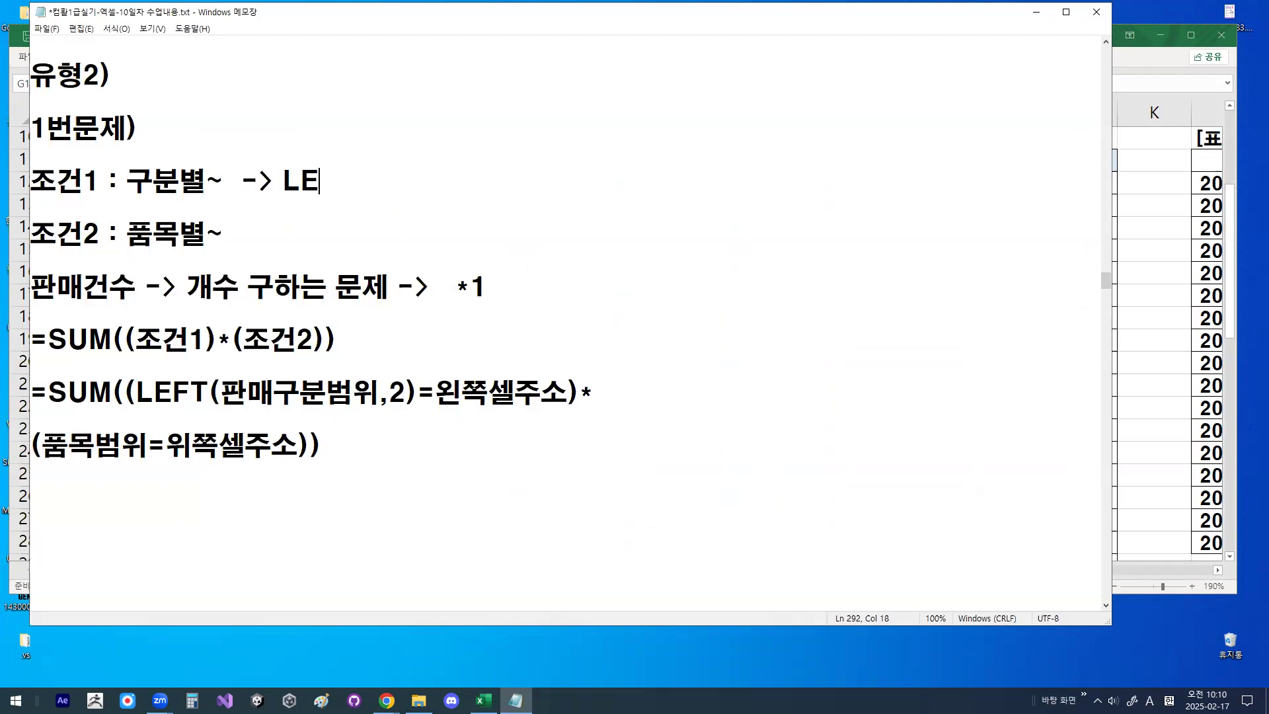
{"action": "type", "text": "FT 함수 사용"}
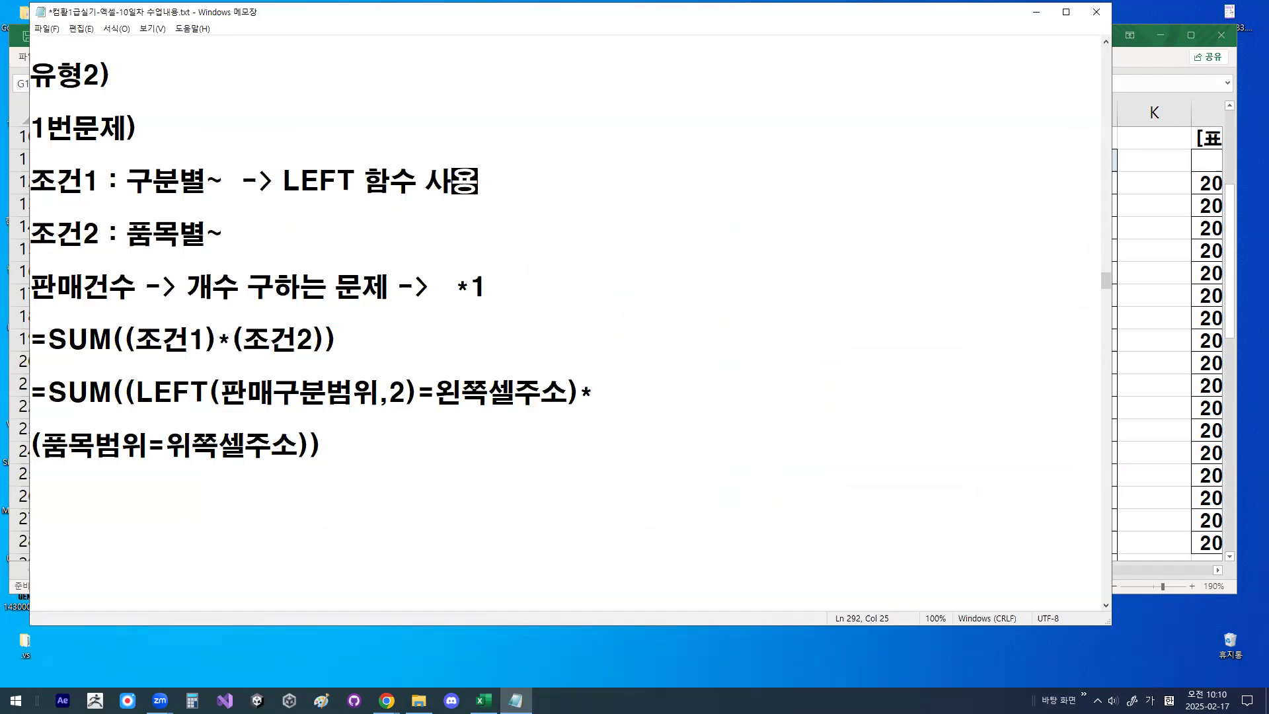
{"action": "type", "text": "하는 이유는 새로운 참조"}
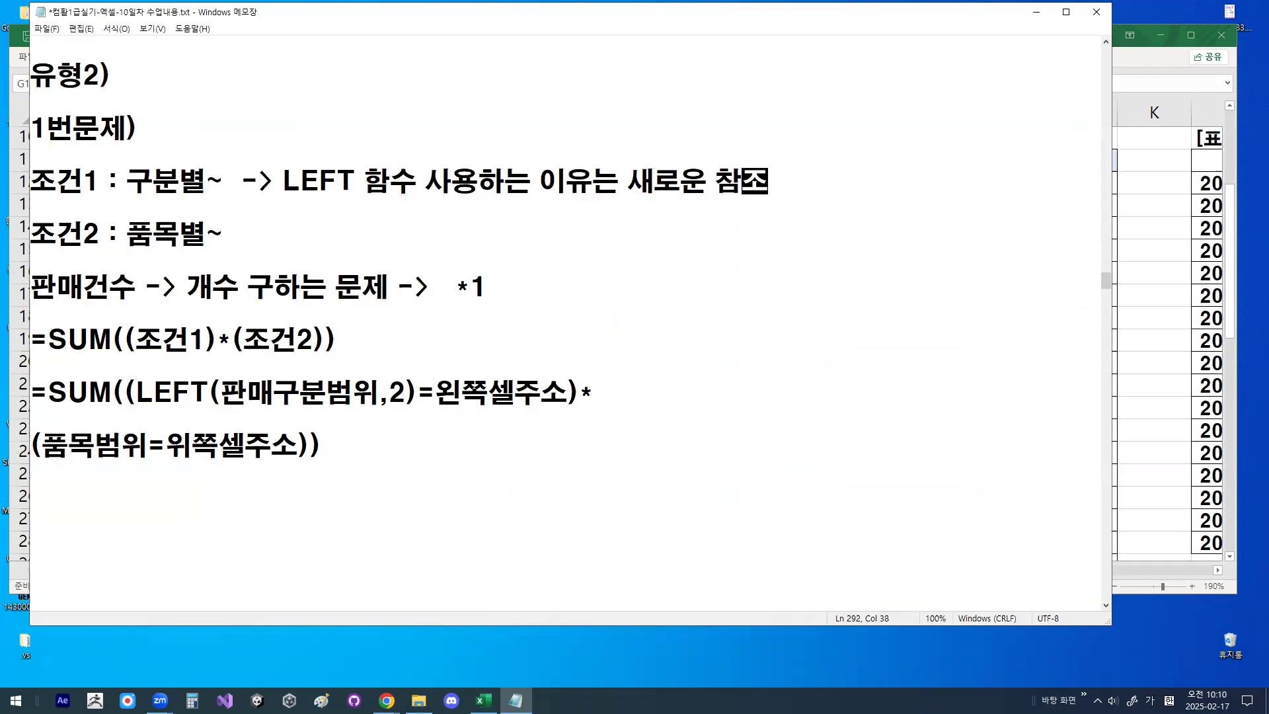
{"action": "type", "text": "범위 생성"}
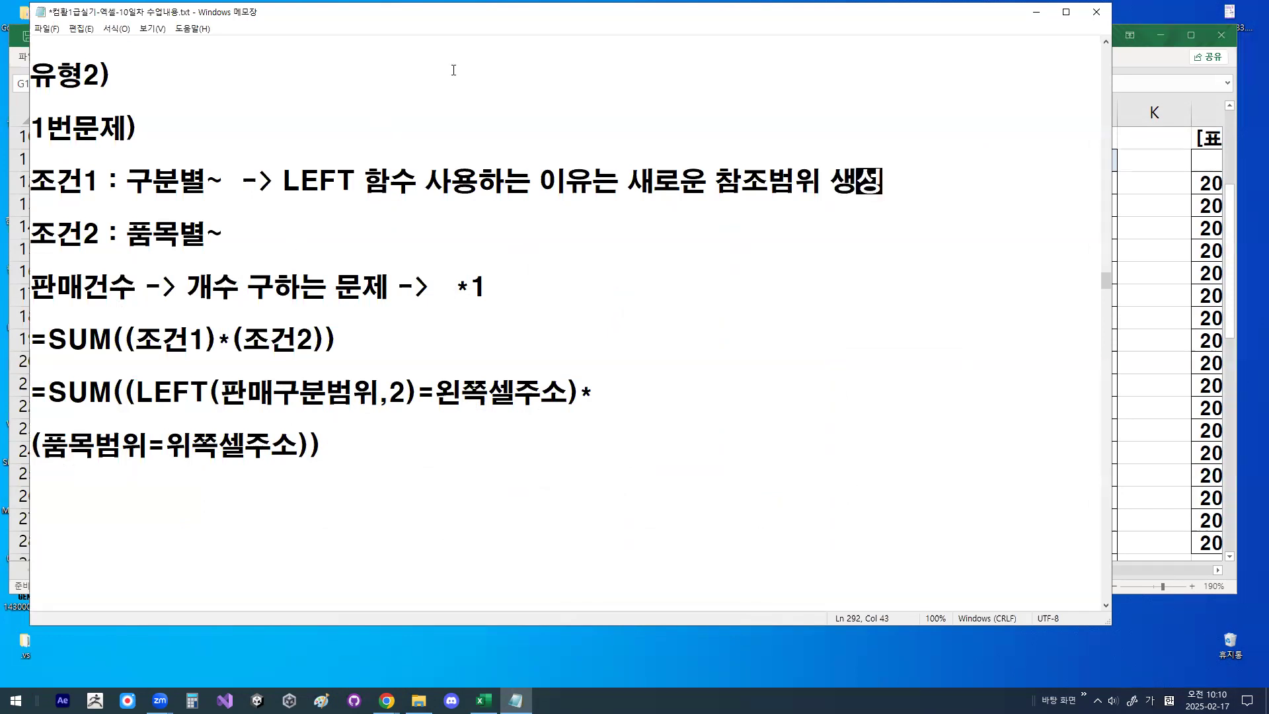
- Return to Excel, select 신상 in I5 and circle 이월 in the first 판매구분 value of 표3
{"action": "left_click", "coordinate": [1037, 12]}
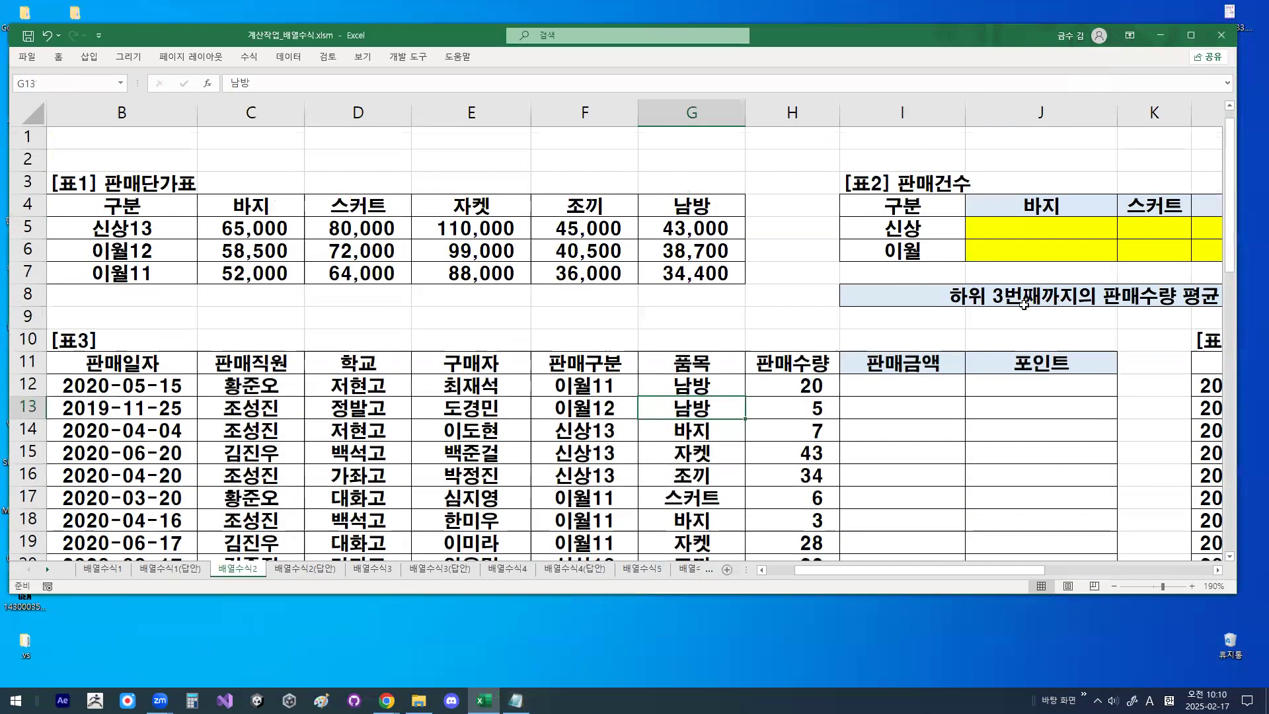
{"action": "left_click", "coordinate": [966, 230]}
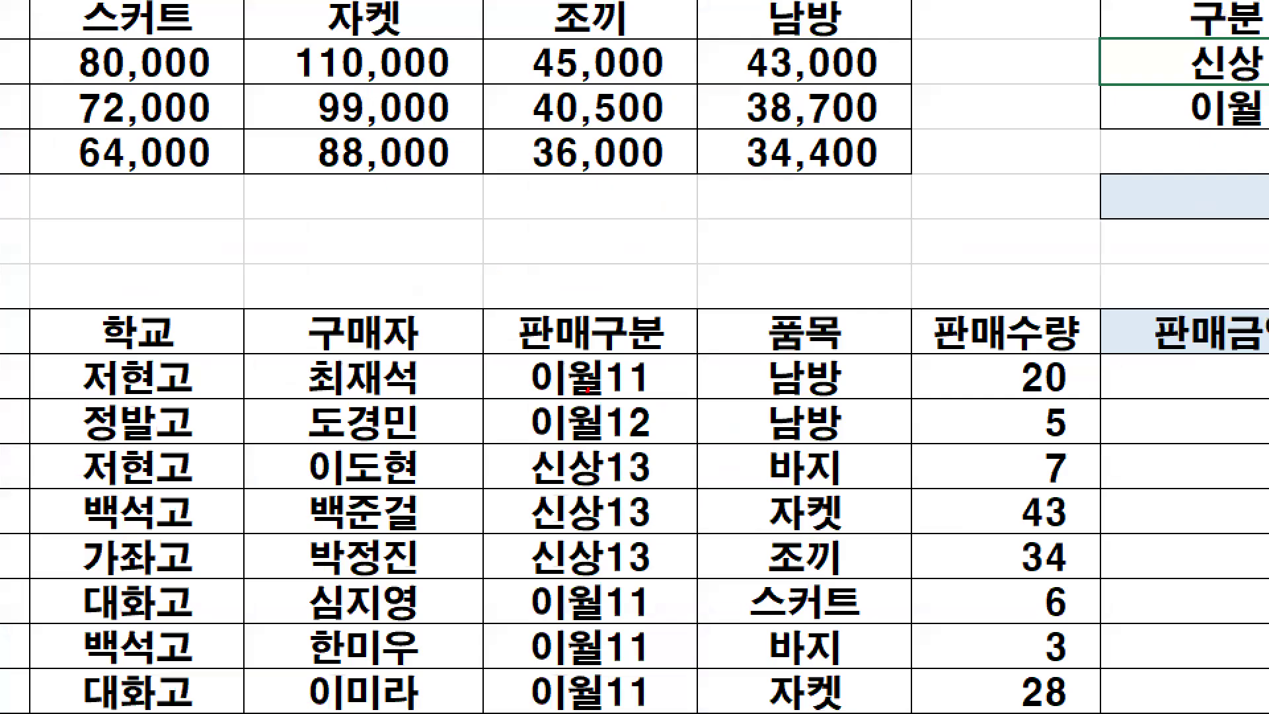
{"action": "left_click_drag", "start_coordinate": [587, 390], "coordinate": [551, 356]}
{"action": "key", "text": "Escape"}
- Insert the syntax line "LEFT(참조범위,숫자)" below the 조건1 explanation in the Notepad notes
{"action": "left_click", "coordinate": [516, 701]}
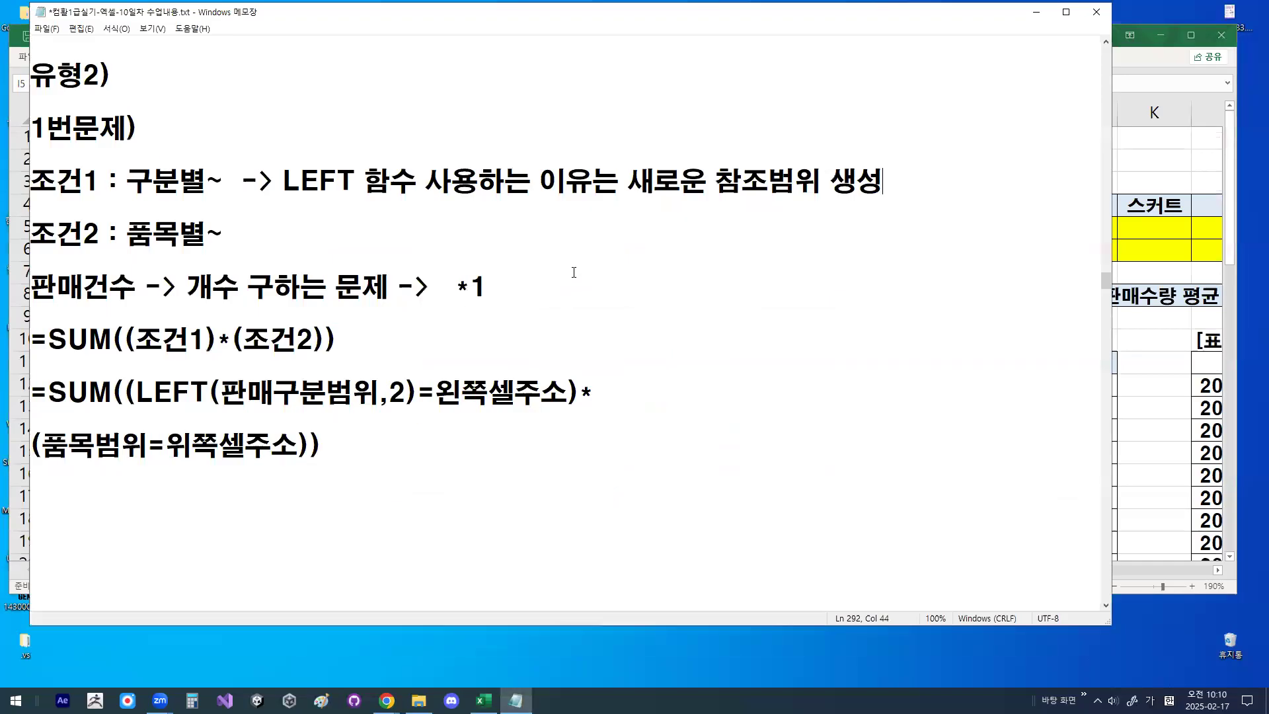
{"action": "key", "text": "Return"}
{"action": "key", "text": "Return"}
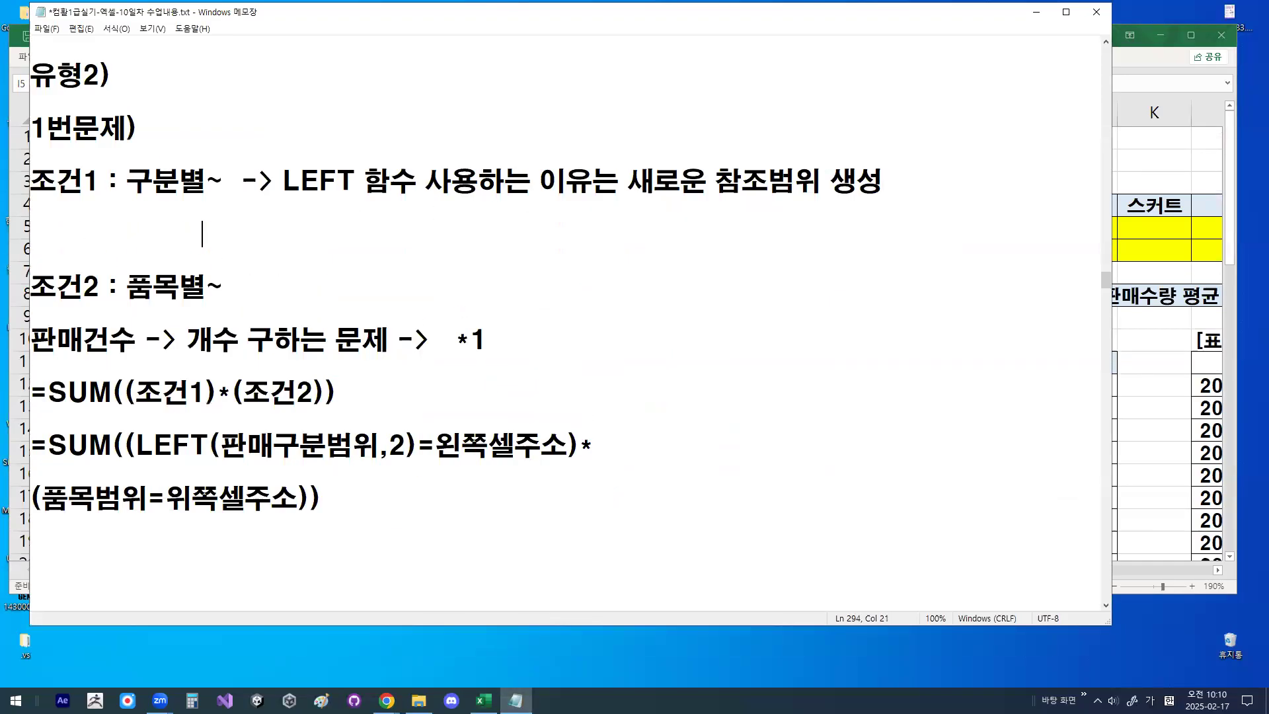
{"action": "key", "text": "Hangul"}
{"action": "type", "text": "LEF"}
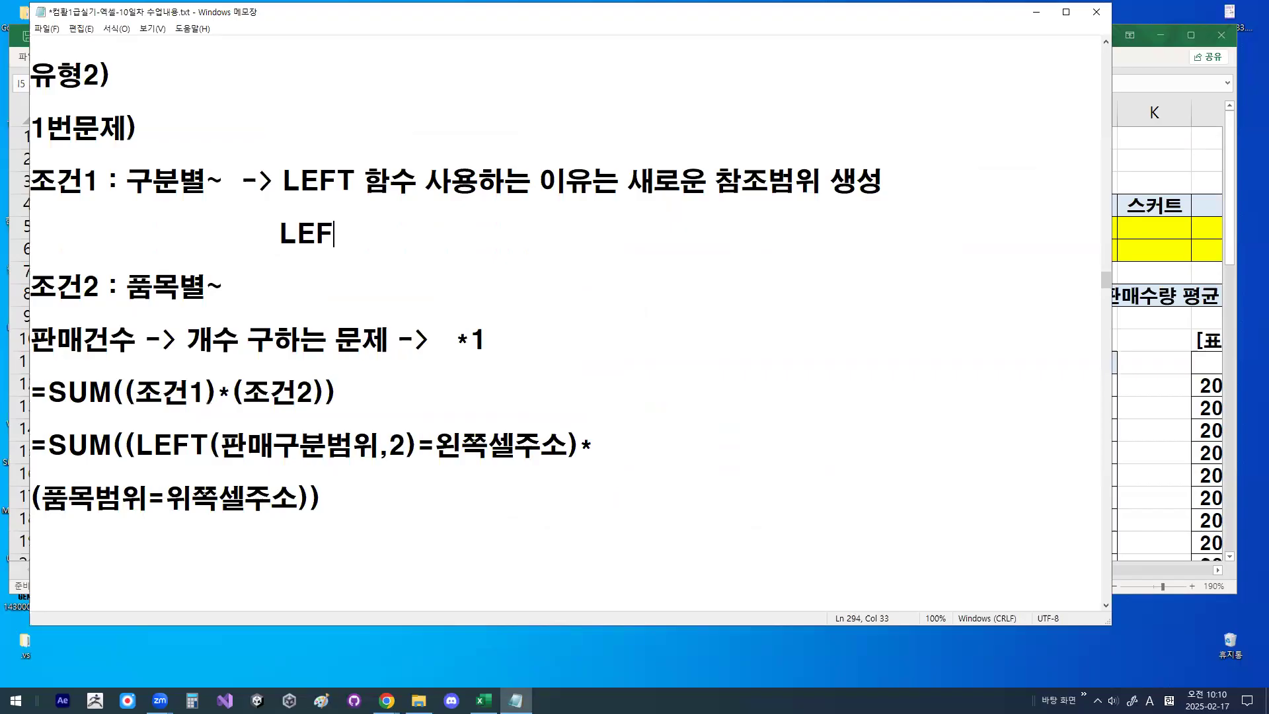
{"action": "type", "text": "T("}
{"action": "type", "text": "CKA"}
{"action": "key", "text": "BackSpace"}
{"action": "key", "text": "BackSpace"}
{"action": "key", "text": "BackSpace"}
{"action": "key", "text": "Hangul"}
{"action": "type", "text": "참조범위,숫자)"}
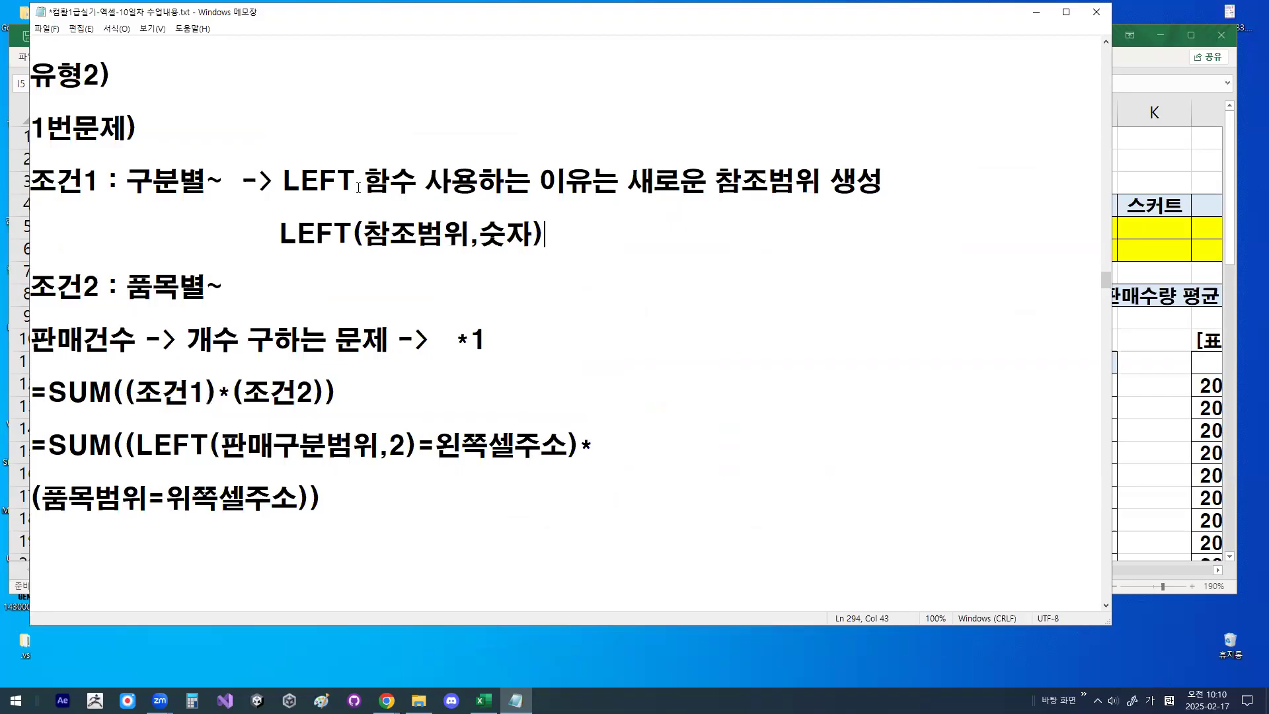
- Underline 참조범위 in the LEFT syntax line and mark its connection to the LEFT explanation above
{"action": "left_click_drag", "start_coordinate": [368, 251], "coordinate": [467, 251]}
{"action": "mouse_move", "coordinate": [359, 211]}
{"action": "left_mouse_down"}
{"action": "mouse_move", "coordinate": [368, 225]}
{"action": "mouse_move", "coordinate": [416, 157]}
{"action": "left_mouse_up"}
{"action": "left_click_drag", "start_coordinate": [424, 250], "coordinate": [444, 227]}
{"action": "key", "text": "Escape"}
- Add blank lines below the SUM formula at the end of the notes
{"action": "left_click", "coordinate": [251, 292]}
{"action": "left_click", "coordinate": [180, 537]}
{"action": "key", "text": "Return"}
{"action": "key", "text": "Return"}
{"action": "key", "text": "Return"}
{"action": "key", "text": "Return"}
{"action": "key", "text": "Return"}
{"action": "key", "text": "Return"}
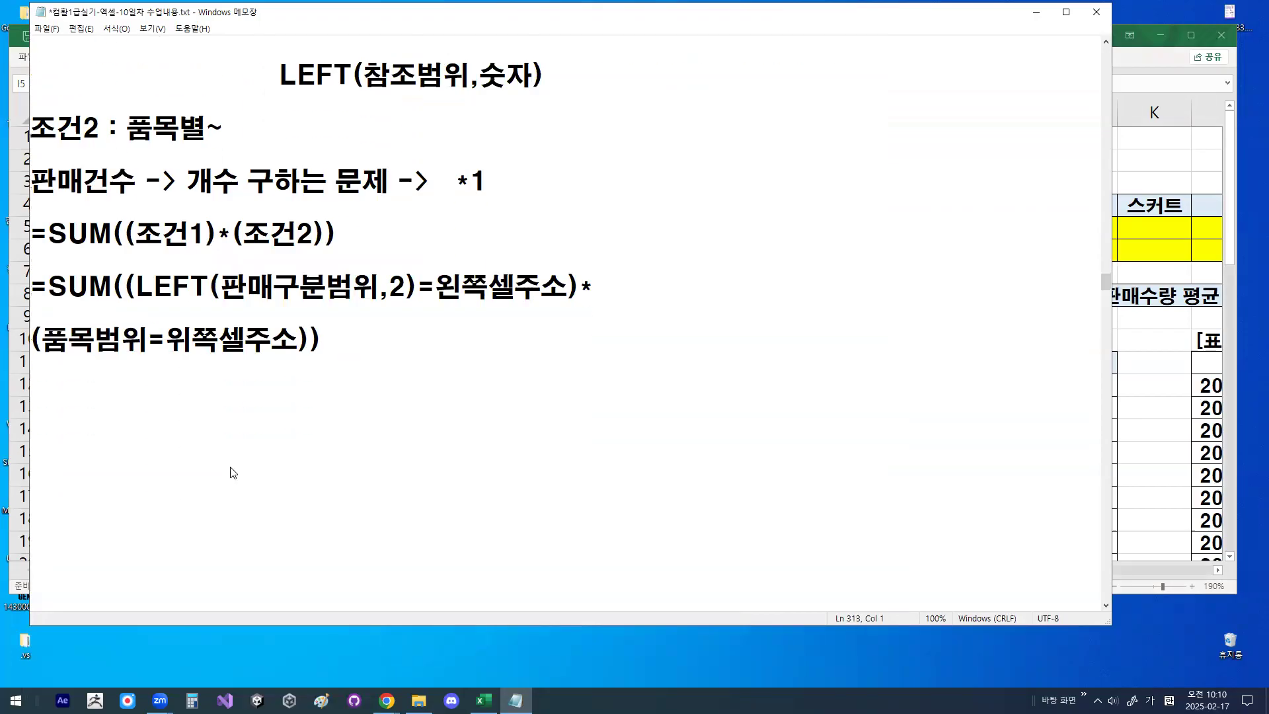
- Mark LEFT, 판매구분범위 and 2 in the SUM formula, and sketch a hatched range box with an arrow from 왼쪽셀주소
{"action": "mouse_move", "coordinate": [127, 302]}
{"action": "left_mouse_down"}
{"action": "mouse_move", "coordinate": [367, 304]}
{"action": "mouse_move", "coordinate": [404, 285]}
{"action": "mouse_move", "coordinate": [369, 485]}
{"action": "left_mouse_up"}
{"action": "mouse_move", "coordinate": [377, 316]}
{"action": "left_mouse_down"}
{"action": "mouse_move", "coordinate": [447, 328]}
{"action": "mouse_move", "coordinate": [375, 479]}
{"action": "left_mouse_up"}
{"action": "mouse_move", "coordinate": [414, 343]}
{"action": "left_mouse_down"}
{"action": "mouse_move", "coordinate": [376, 402]}
{"action": "mouse_move", "coordinate": [382, 433]}
{"action": "left_mouse_up"}
{"action": "left_click_drag", "start_coordinate": [426, 408], "coordinate": [399, 459]}
{"action": "mouse_move", "coordinate": [495, 276]}
{"action": "left_mouse_down"}
{"action": "mouse_move", "coordinate": [463, 394]}
{"action": "mouse_move", "coordinate": [491, 398]}
{"action": "left_mouse_up"}
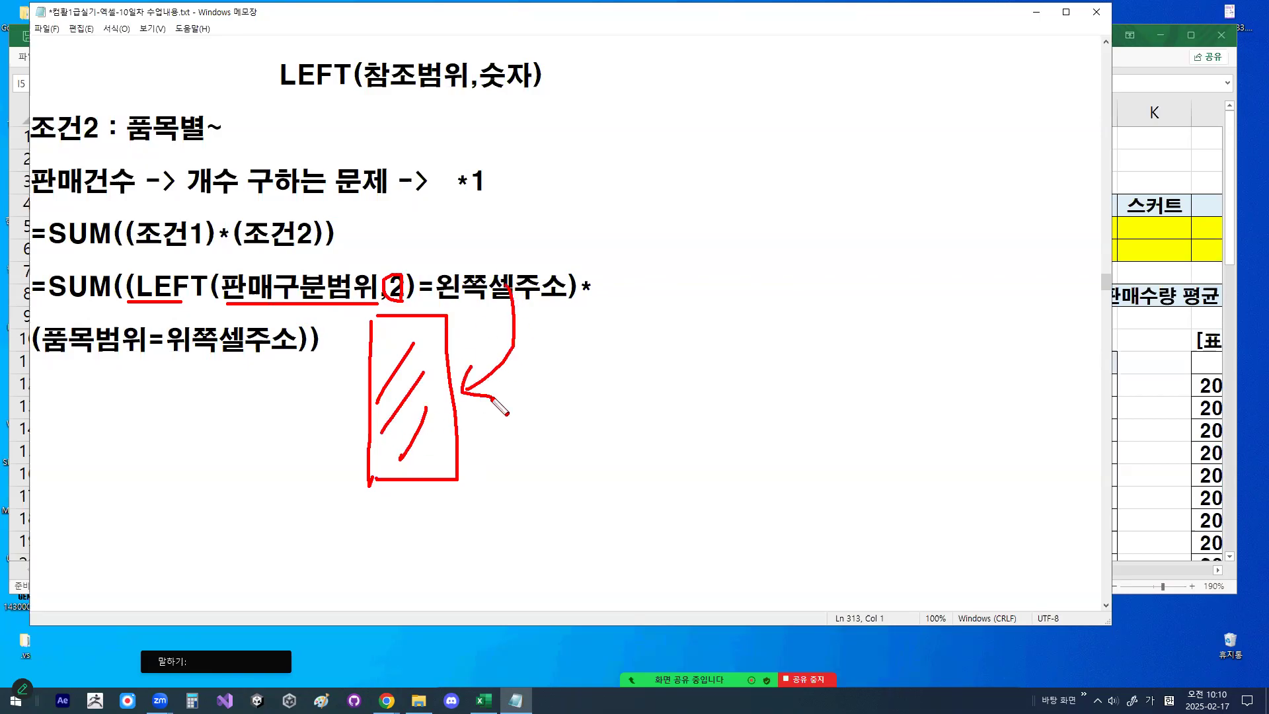
{"action": "key", "text": "Escape"}
- Return to 표2 in Excel, tick the 신상 cells from 바지 to 남방, and mark 신상 in I5
{"action": "left_click", "coordinate": [1036, 12]}
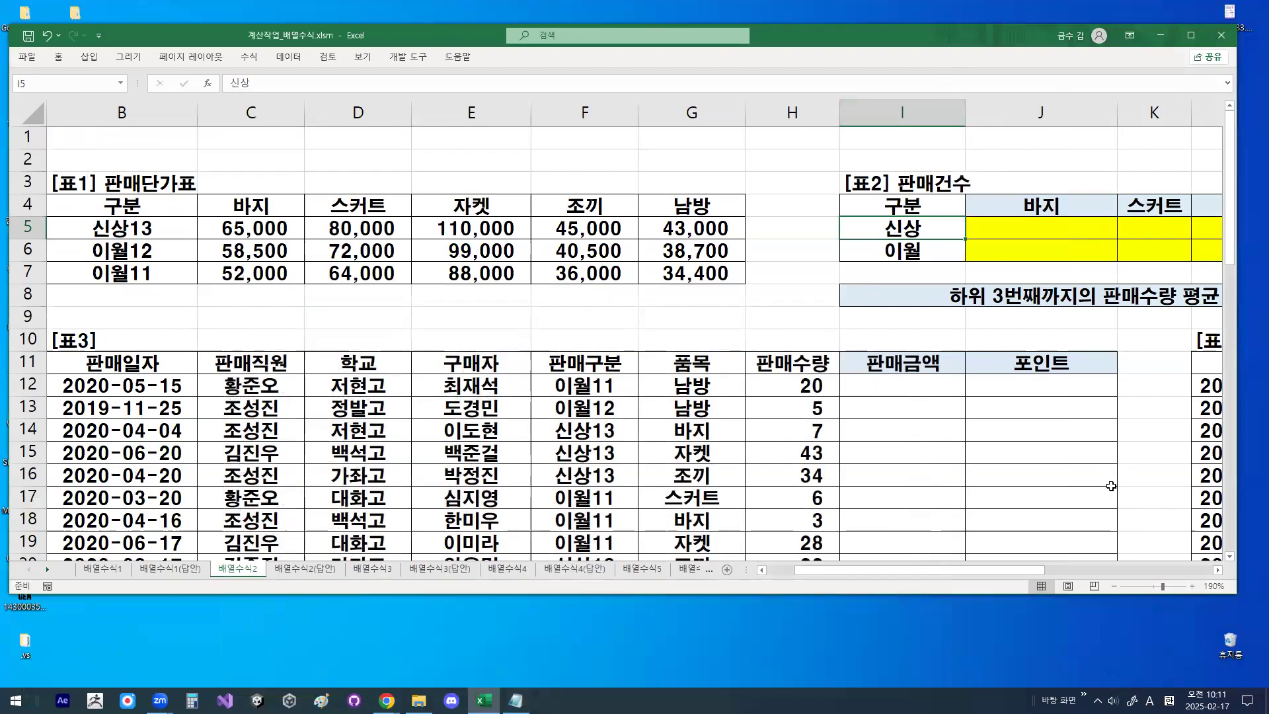
{"action": "scroll", "coordinate": [727, 271], "scroll_direction": "right", "scroll_amount": 4}
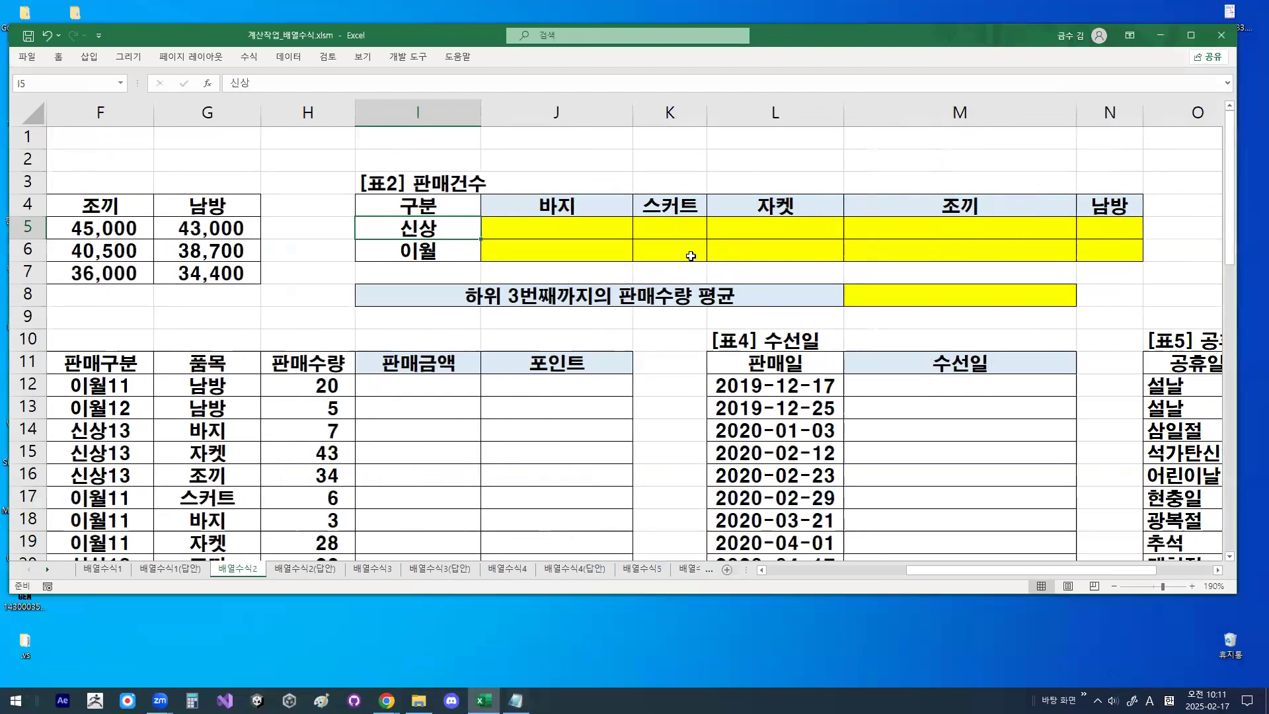
{"action": "key", "text": "ctrl+2"}
{"action": "left_click_drag", "start_coordinate": [497, 243], "coordinate": [582, 242]}
{"action": "left_click_drag", "start_coordinate": [584, 218], "coordinate": [623, 225]}
{"action": "left_click_drag", "start_coordinate": [670, 214], "coordinate": [797, 231]}
{"action": "left_click_drag", "start_coordinate": [883, 227], "coordinate": [915, 225]}
{"action": "left_click_drag", "start_coordinate": [1059, 212], "coordinate": [1095, 210]}
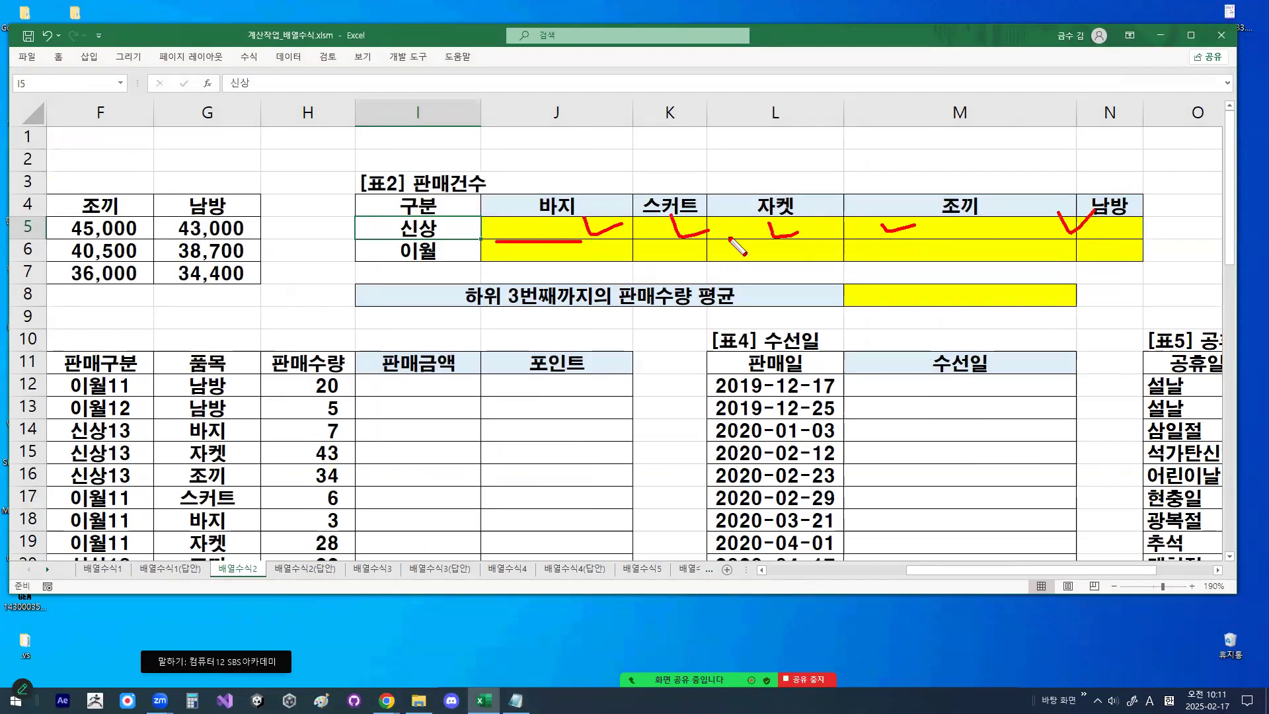
{"action": "mouse_move", "coordinate": [430, 229]}
{"action": "left_mouse_down"}
{"action": "mouse_move", "coordinate": [510, 228]}
{"action": "mouse_move", "coordinate": [522, 177]}
{"action": "mouse_move", "coordinate": [522, 215]}
{"action": "left_mouse_up"}
{"action": "mouse_move", "coordinate": [391, 222]}
{"action": "left_mouse_down"}
{"action": "mouse_move", "coordinate": [393, 267]}
{"action": "mouse_move", "coordinate": [428, 214]}
{"action": "mouse_move", "coordinate": [435, 227]}
{"action": "left_mouse_up"}
{"action": "key", "text": "Escape"}
- Mark the 품목 headings across row 4 of 표2, starting from 바지
{"action": "key", "text": "ctrl+2"}
{"action": "mouse_move", "coordinate": [573, 211]}
{"action": "left_mouse_down"}
{"action": "mouse_move", "coordinate": [526, 210]}
{"action": "mouse_move", "coordinate": [593, 233]}
{"action": "left_mouse_up"}
{"action": "mouse_move", "coordinate": [1145, 235]}
{"action": "left_mouse_down"}
{"action": "mouse_move", "coordinate": [1137, 262]}
{"action": "mouse_move", "coordinate": [1151, 258]}
{"action": "left_mouse_up"}
{"action": "mouse_move", "coordinate": [611, 210]}
{"action": "left_mouse_down"}
{"action": "mouse_move", "coordinate": [585, 212]}
{"action": "mouse_move", "coordinate": [562, 251]}
{"action": "mouse_move", "coordinate": [575, 304]}
{"action": "mouse_move", "coordinate": [585, 303]}
{"action": "left_mouse_up"}
{"action": "mouse_move", "coordinate": [587, 210]}
{"action": "left_mouse_down"}
{"action": "mouse_move", "coordinate": [661, 228]}
{"action": "mouse_move", "coordinate": [753, 190]}
{"action": "left_mouse_up"}
{"action": "mouse_move", "coordinate": [956, 182]}
{"action": "left_mouse_down"}
{"action": "mouse_move", "coordinate": [984, 206]}
{"action": "mouse_move", "coordinate": [972, 190]}
{"action": "left_mouse_up"}
{"action": "key", "text": "Escape"}
- Select 바지 in J4 and draw a downward arrow with an X beside it over the cells below
{"action": "left_click", "coordinate": [567, 212]}
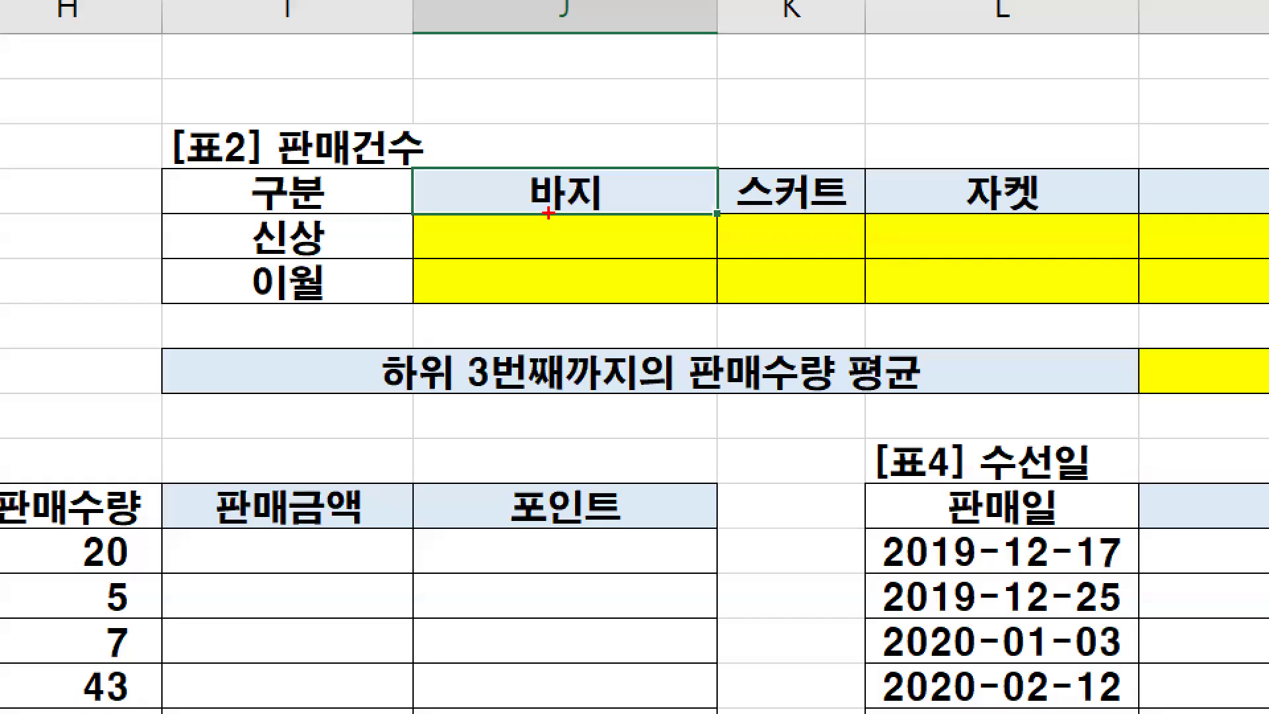
{"action": "mouse_move", "coordinate": [549, 213]}
{"action": "left_mouse_down"}
{"action": "mouse_move", "coordinate": [540, 268]}
{"action": "mouse_move", "coordinate": [545, 286]}
{"action": "mouse_move", "coordinate": [562, 276]}
{"action": "left_mouse_up"}
{"action": "mouse_move", "coordinate": [637, 232]}
{"action": "left_mouse_down"}
{"action": "mouse_move", "coordinate": [607, 286]}
{"action": "mouse_move", "coordinate": [631, 285]}
{"action": "left_mouse_up"}
{"action": "key", "text": "Escape"}
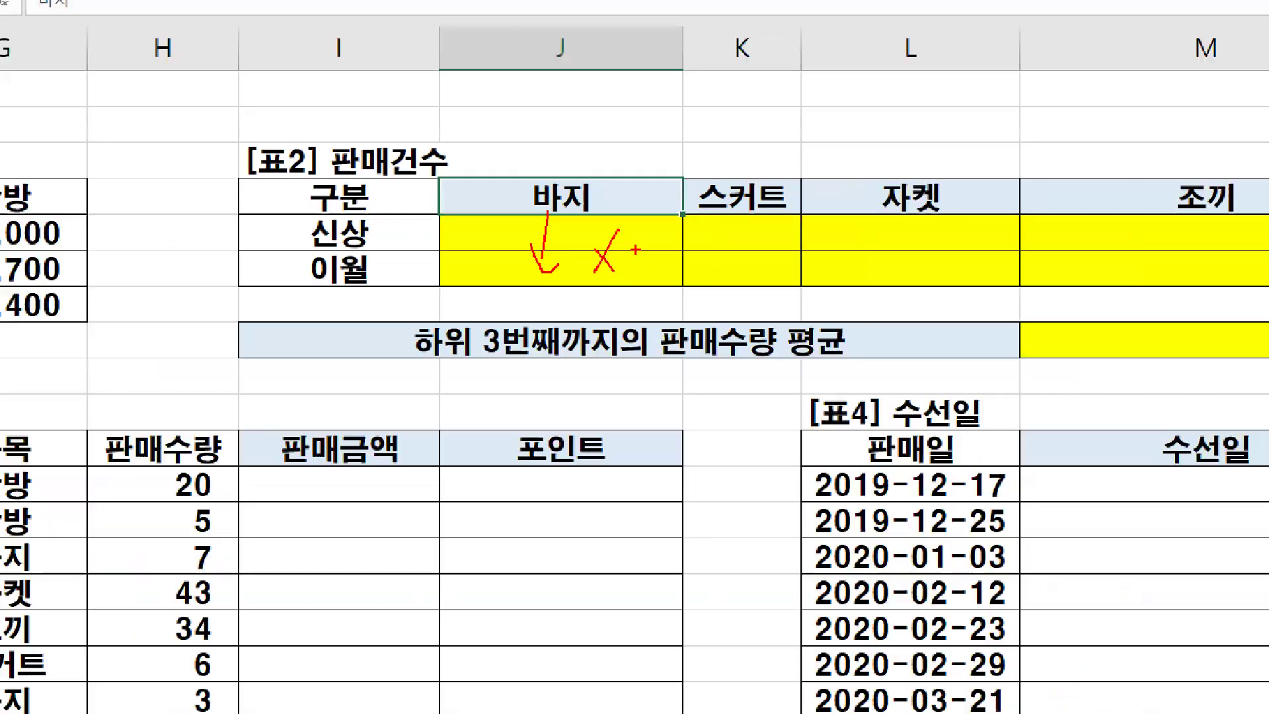
- Point out 신상 in I5 and 바지 in J4 as the left and upper reference cells
{"action": "left_click", "coordinate": [287, 236]}
{"action": "left_click", "coordinate": [542, 205]}
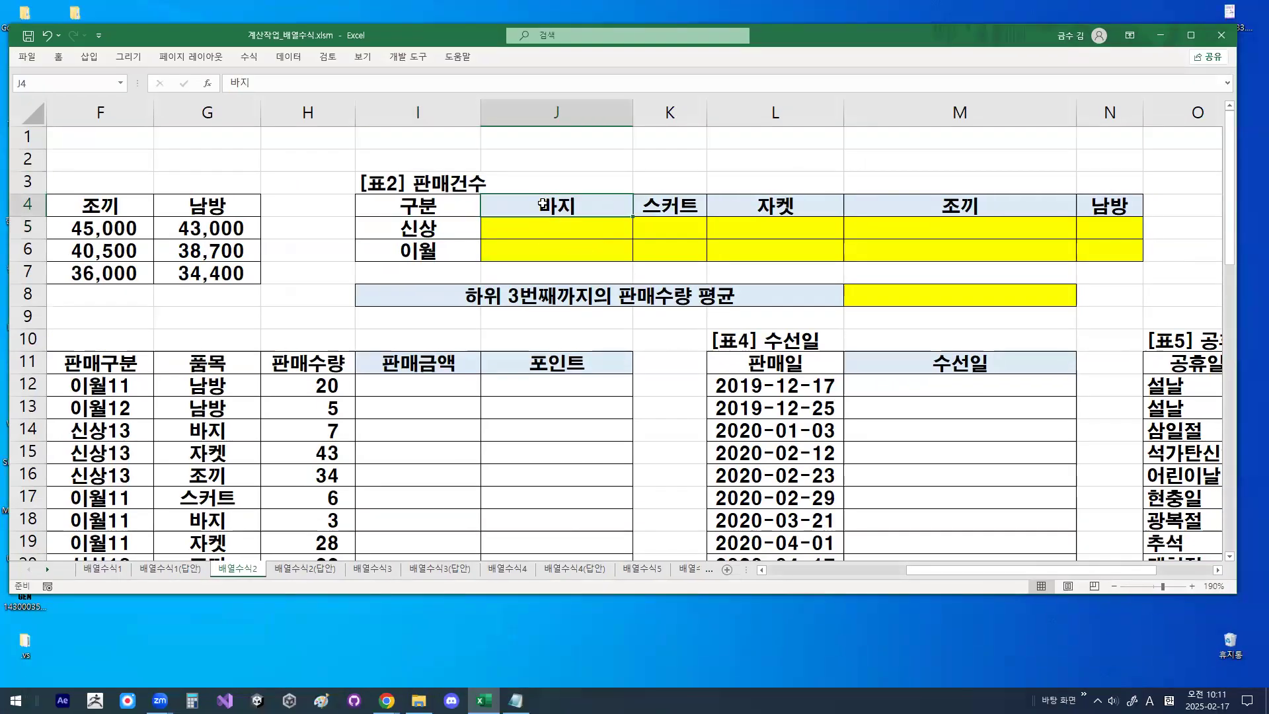
{"action": "key", "text": "ctrl+1"}
{"action": "mouse_move", "coordinate": [455, 233]}
{"action": "left_mouse_down"}
{"action": "mouse_move", "coordinate": [441, 244]}
{"action": "mouse_move", "coordinate": [445, 234]}
{"action": "left_mouse_up"}
{"action": "mouse_move", "coordinate": [599, 194]}
{"action": "left_mouse_down"}
{"action": "mouse_move", "coordinate": [555, 214]}
{"action": "mouse_move", "coordinate": [573, 211]}
{"action": "left_mouse_up"}
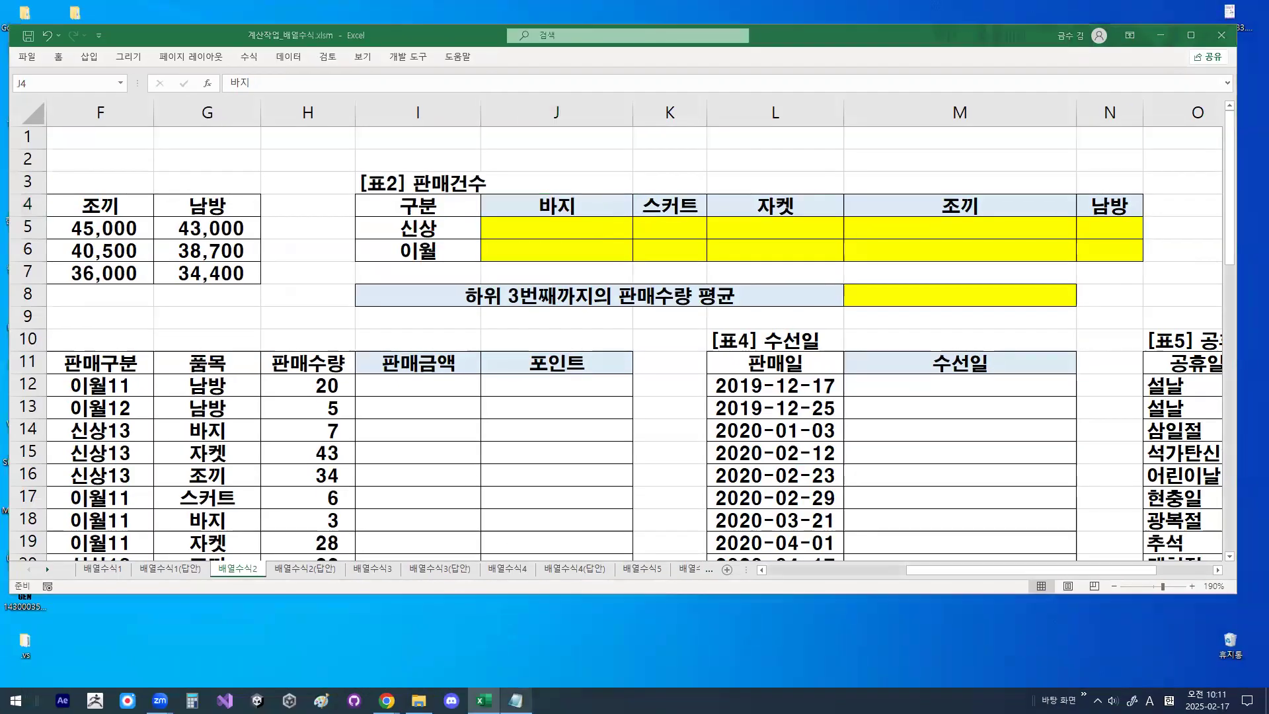
- Join the split SUM formula onto one line in the notes and underline 품목범위
{"action": "left_click", "coordinate": [517, 708]}
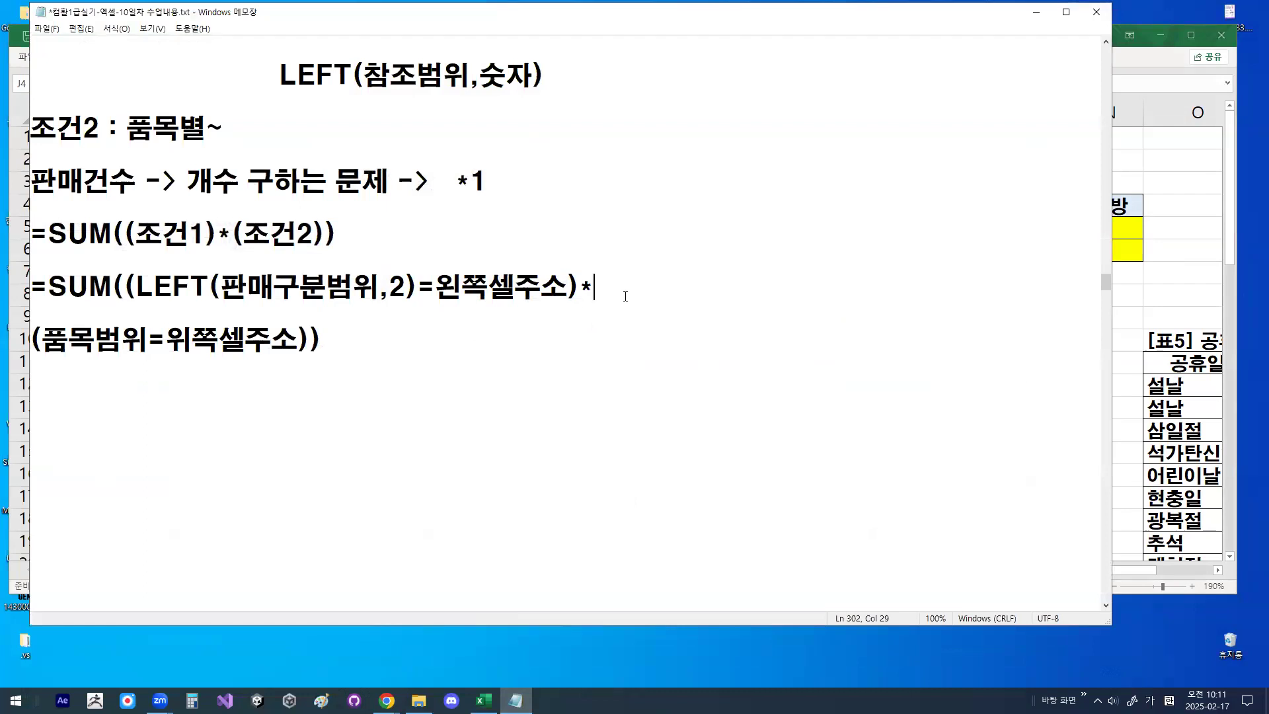
{"action": "key", "text": "Delete"}
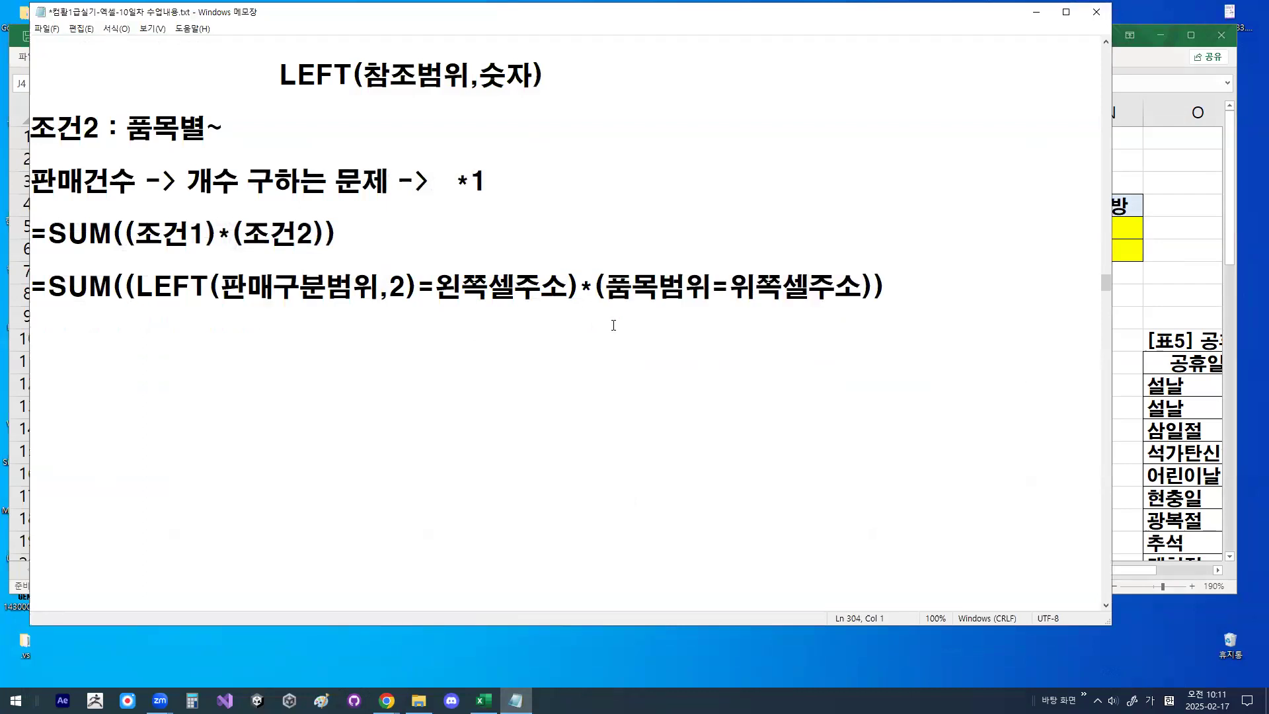
{"action": "key", "text": "ctrl+2"}
{"action": "left_click_drag", "start_coordinate": [608, 300], "coordinate": [708, 302]}
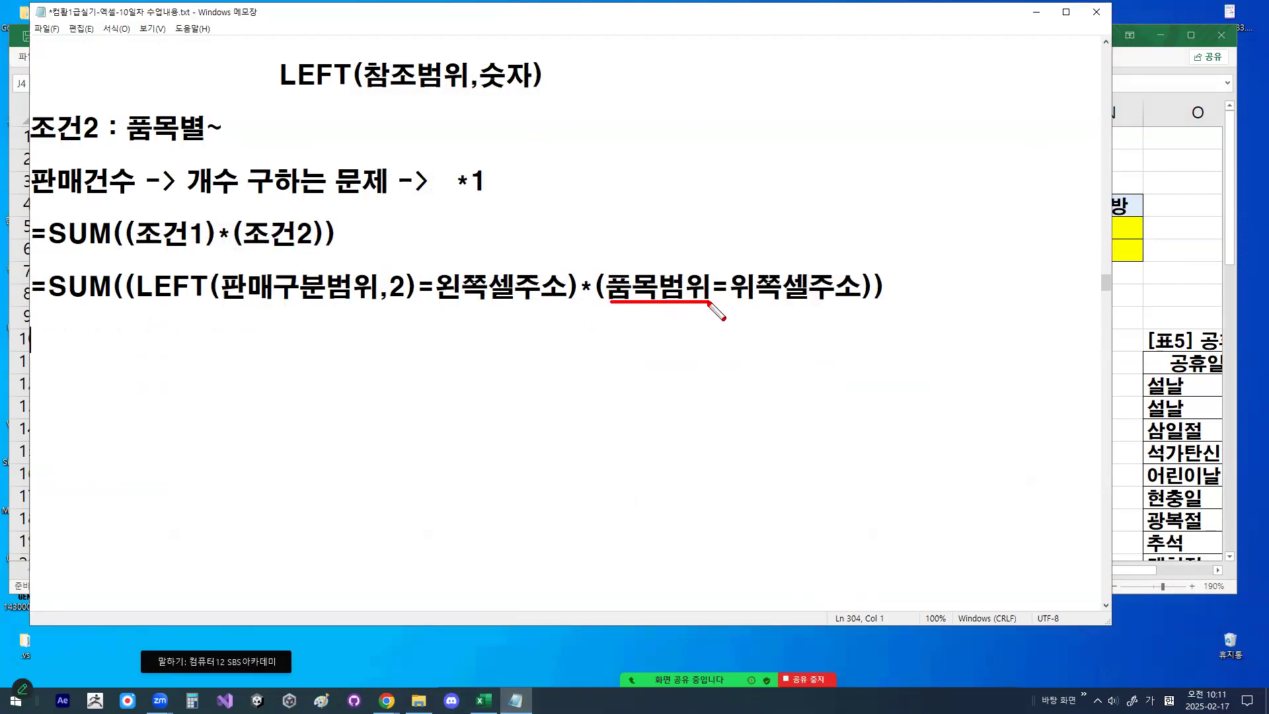
{"action": "key", "text": "Escape"}
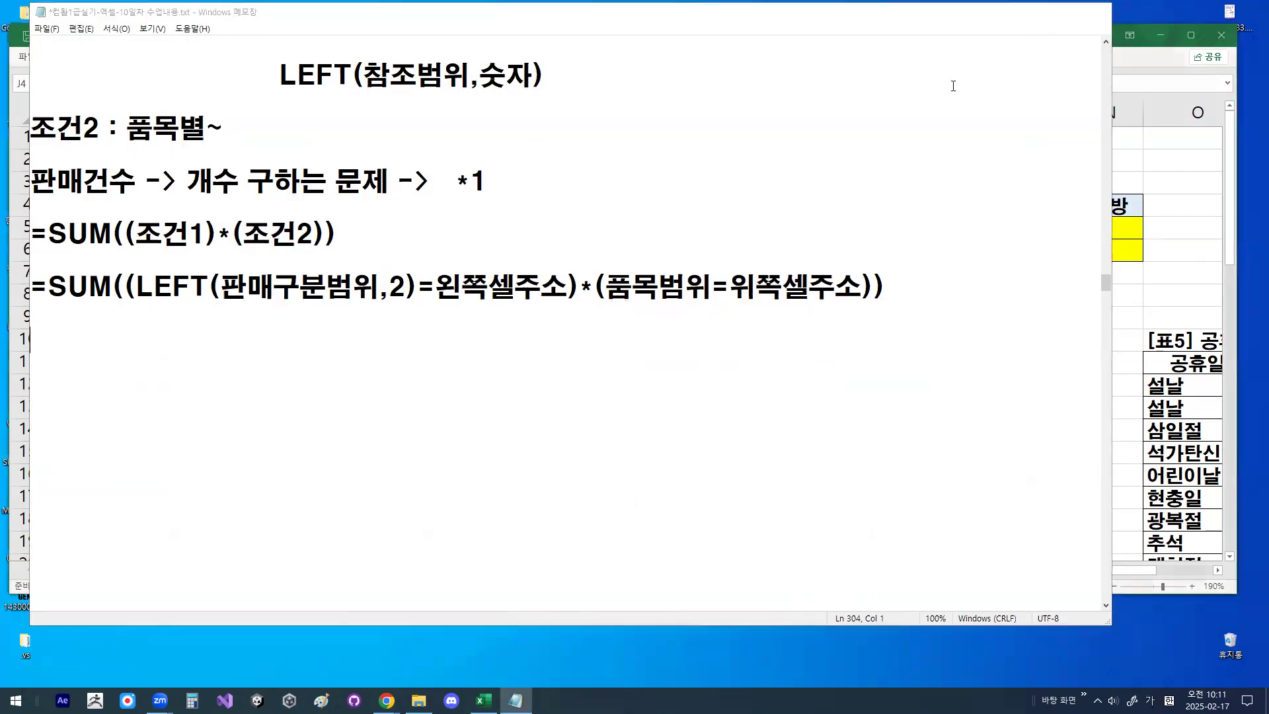
- Return to 표2 in Excel, select J4 and circle 바지
{"action": "left_click", "coordinate": [1036, 12]}
{"action": "key", "text": "ctrl+1"}
{"action": "left_click", "coordinate": [550, 205]}
{"action": "left_click_drag", "start_coordinate": [607, 232], "coordinate": [604, 250]}
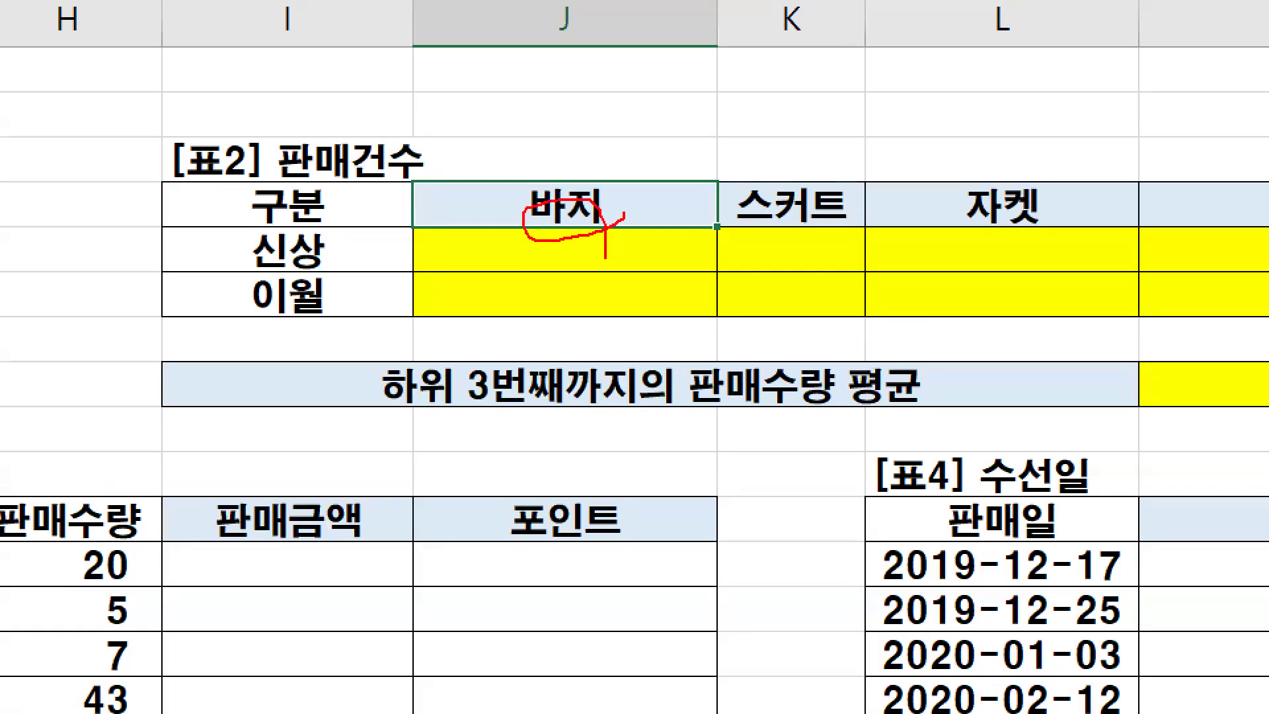
{"action": "key", "text": "Escape"}
- Select the 품목 values G12:G22 in 표3 and circle the 바지 heading in 표2
{"action": "left_click_drag", "start_coordinate": [932, 567], "coordinate": [849, 575]}
{"action": "scroll", "coordinate": [571, 373], "scroll_direction": "down", "scroll_amount": 1}
{"action": "left_click_drag", "start_coordinate": [550, 318], "coordinate": [540, 545]}
{"action": "scroll", "coordinate": [878, 208], "scroll_direction": "up", "scroll_amount": 3}
{"action": "key", "text": "ctrl+1"}
{"action": "mouse_move", "coordinate": [904, 197]}
{"action": "left_mouse_down"}
{"action": "mouse_move", "coordinate": [904, 211]}
{"action": "mouse_move", "coordinate": [903, 187]}
{"action": "left_mouse_up"}
{"action": "key", "text": "Escape"}
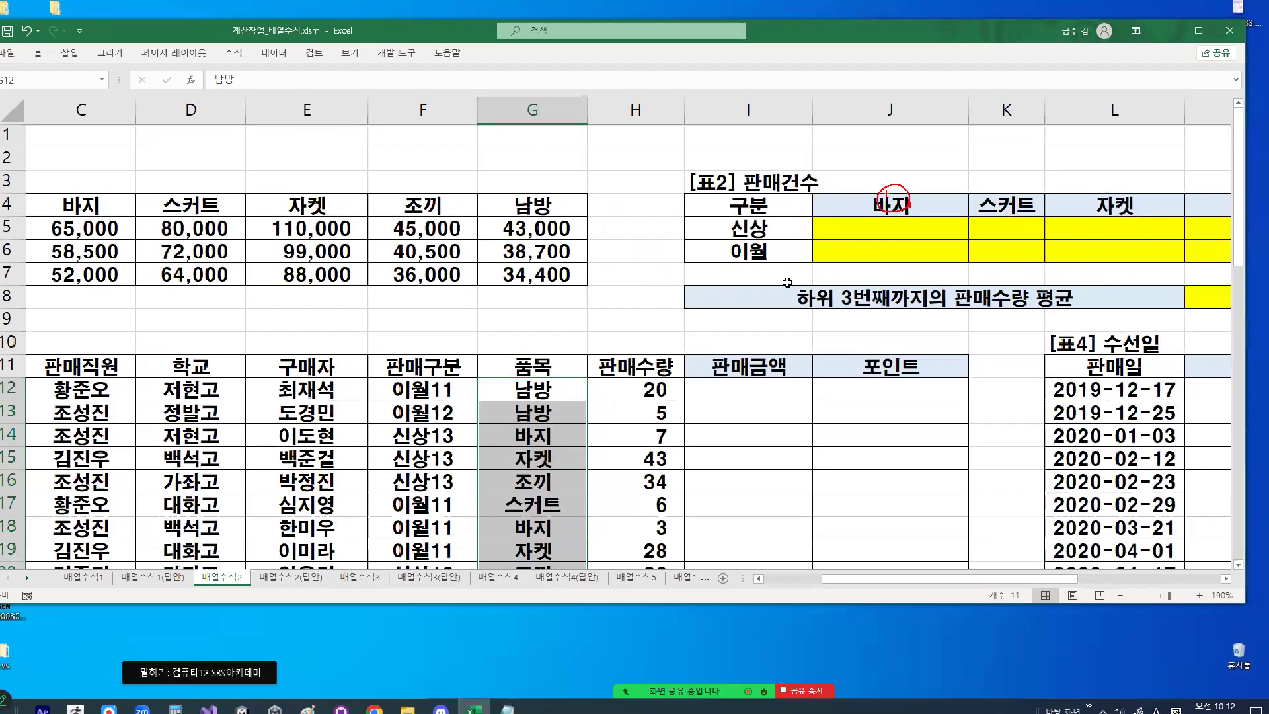
- Circle the first 품목 values in 표3 and mark the link from the 바지 heading in 표2 to them
{"action": "scroll", "coordinate": [580, 410], "scroll_direction": "down", "scroll_amount": 1}
{"action": "left_click_drag", "start_coordinate": [544, 320], "coordinate": [544, 551]}
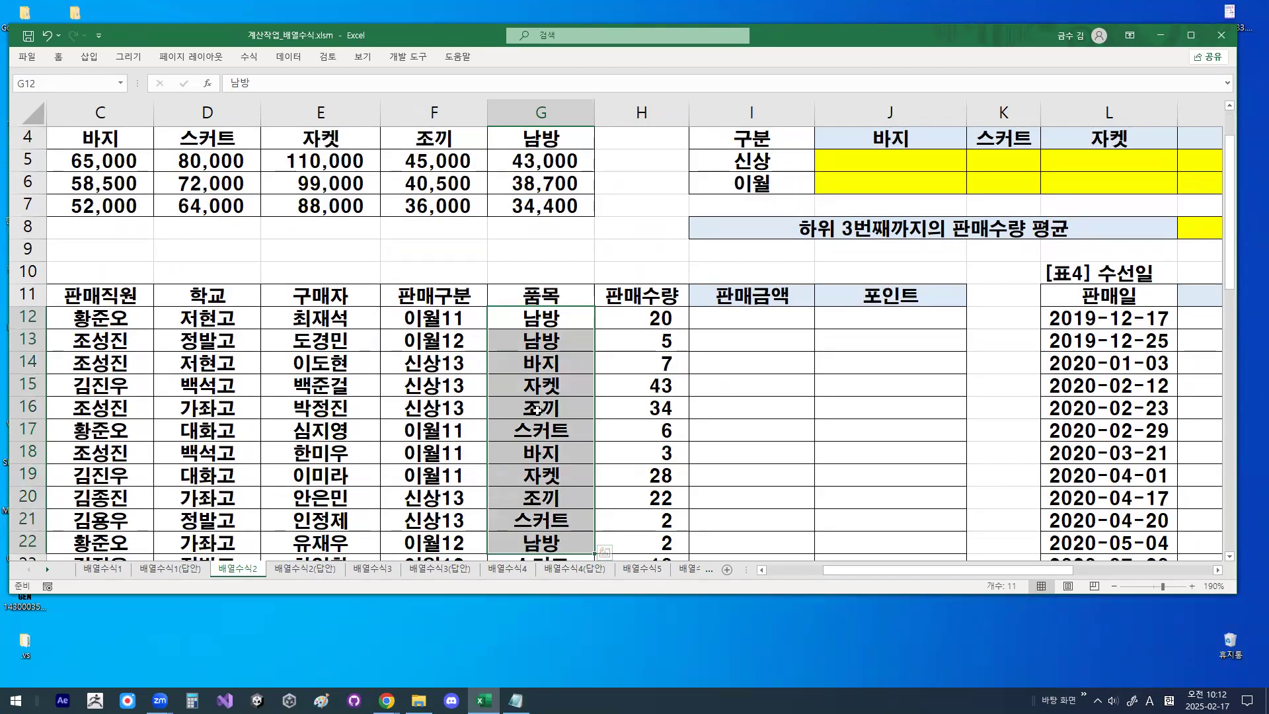
{"action": "key", "text": "ctrl+1"}
{"action": "left_click_drag", "start_coordinate": [561, 357], "coordinate": [519, 414]}
{"action": "left_click_drag", "start_coordinate": [509, 482], "coordinate": [600, 429]}
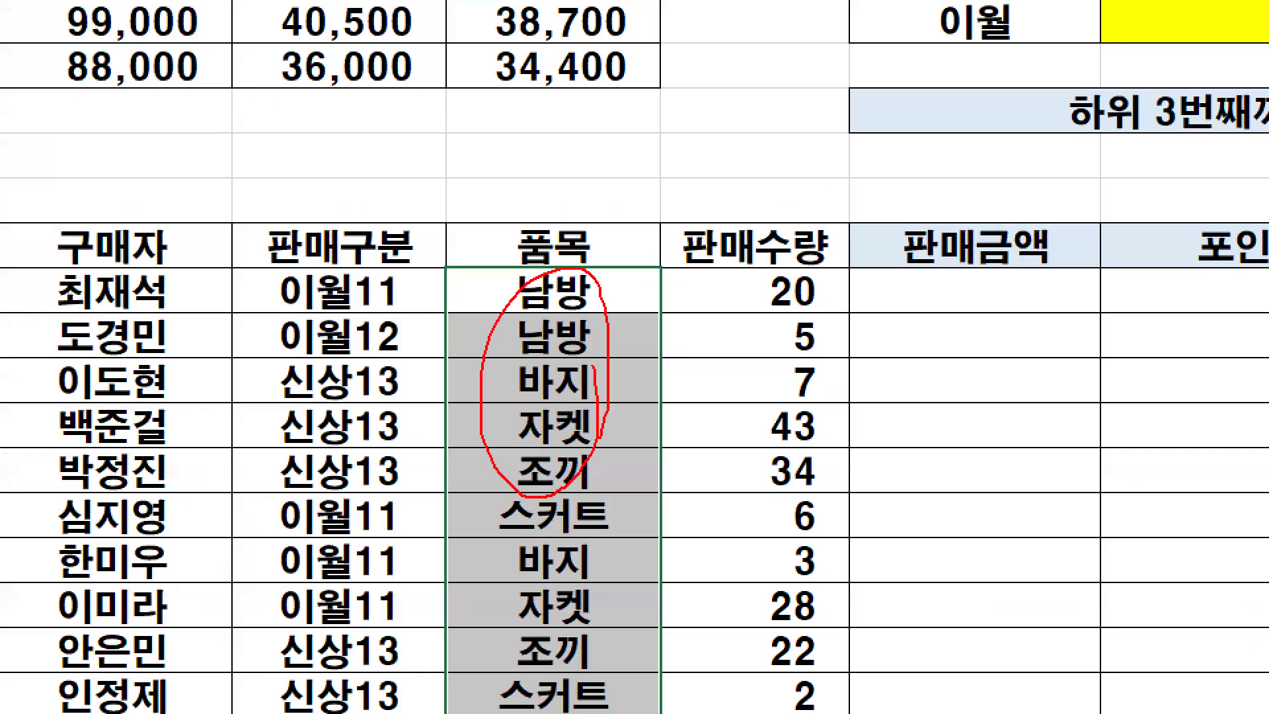
{"action": "key", "text": "Escape"}
{"action": "key", "text": "ctrl+2"}
{"action": "mouse_move", "coordinate": [858, 139]}
{"action": "left_mouse_down"}
{"action": "mouse_move", "coordinate": [620, 295]}
{"action": "mouse_move", "coordinate": [596, 313]}
{"action": "mouse_move", "coordinate": [603, 327]}
{"action": "mouse_move", "coordinate": [566, 313]}
{"action": "left_mouse_up"}
{"action": "left_click_drag", "start_coordinate": [562, 336], "coordinate": [570, 367]}
{"action": "key", "text": "Escape"}
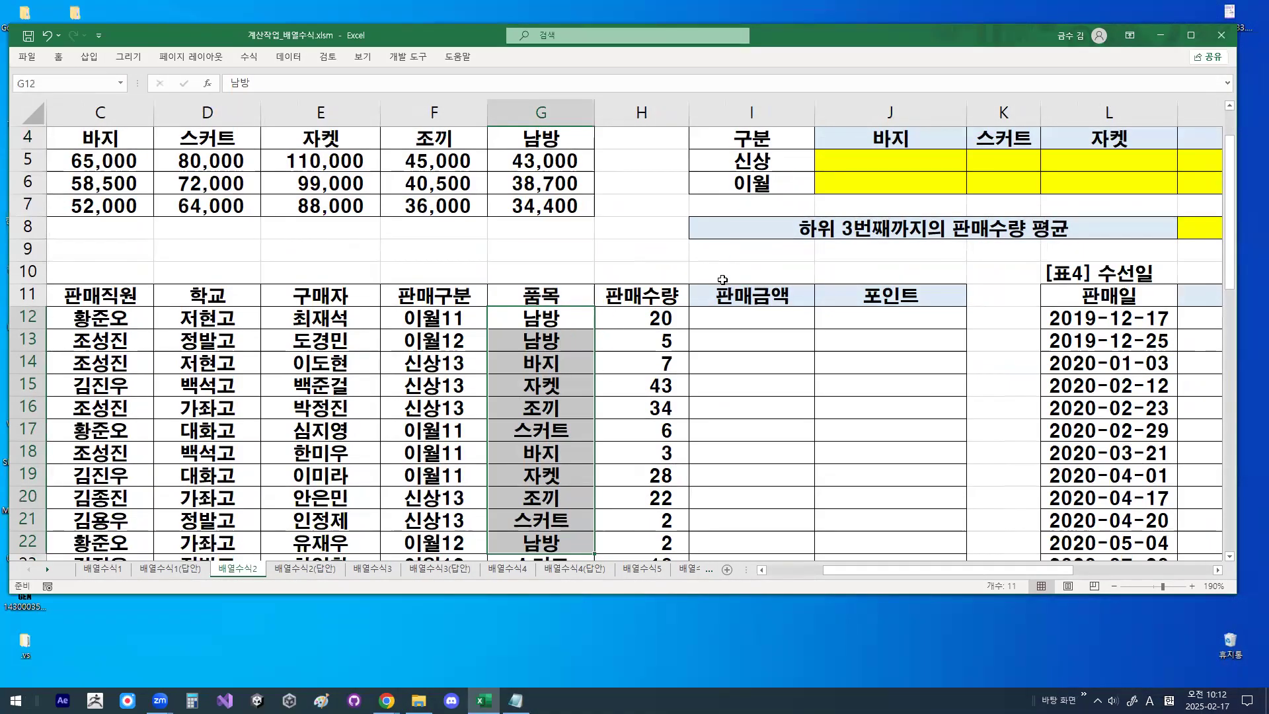
- Switch to the Notepad notes, highlight 품목범위 in the SUM formula, and write 판매구분범위,품목범위 on a line below it
{"action": "left_click", "coordinate": [515, 701]}
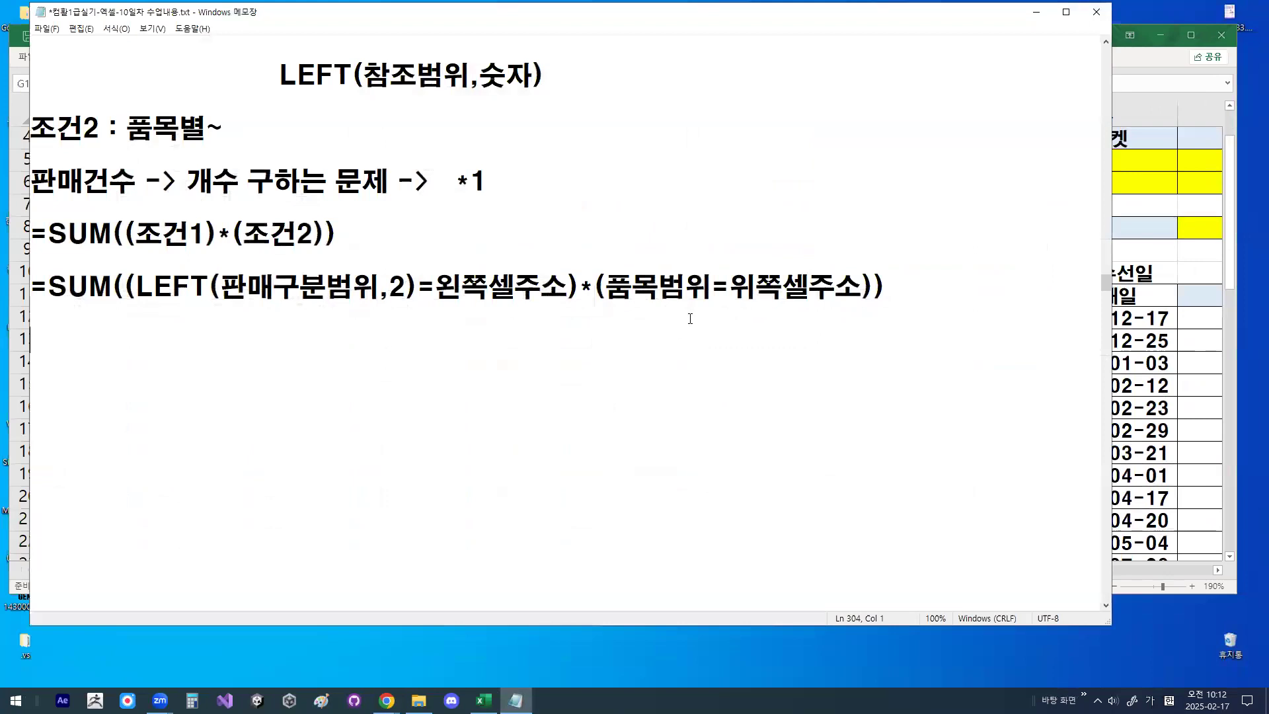
{"action": "double_click", "coordinate": [655, 289]}
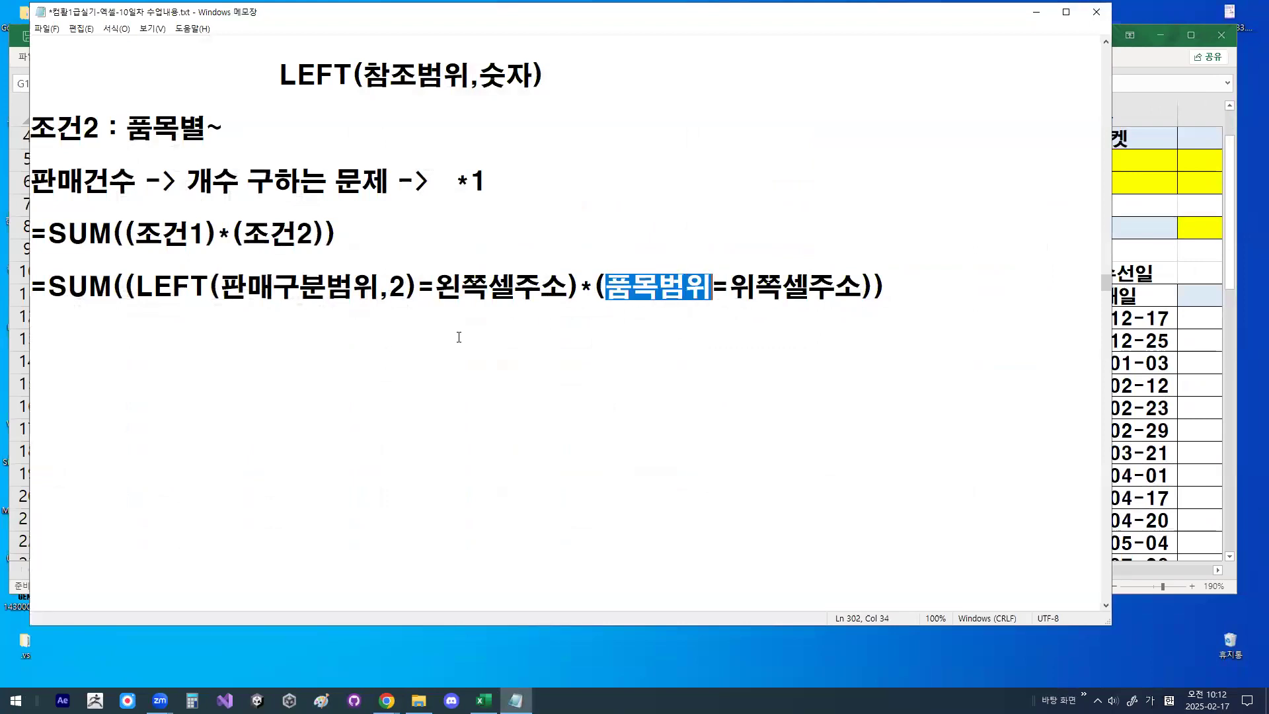
{"action": "left_click", "coordinate": [411, 335]}
{"action": "key", "text": "Return"}
{"action": "type", "text": "파"}
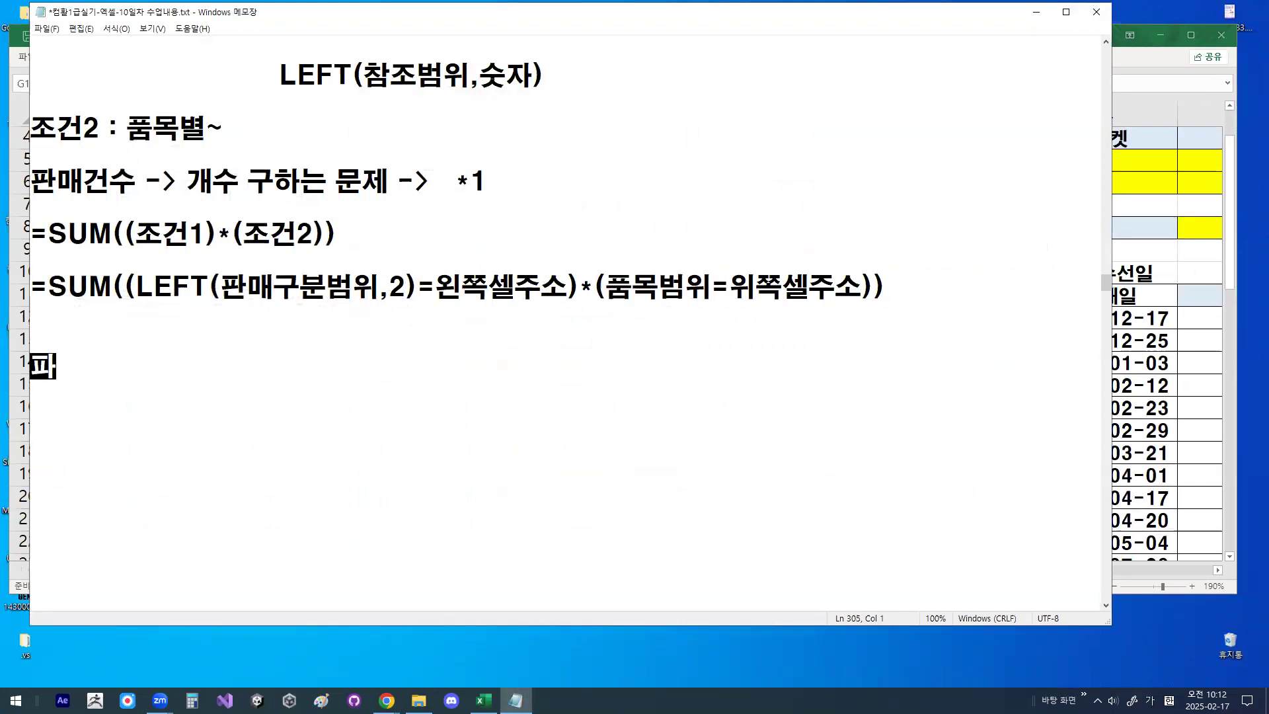
{"action": "type", "text": "ㄴ매구분"}
{"action": "type", "text": "범위,품목"}
{"action": "type", "text": "범위"}
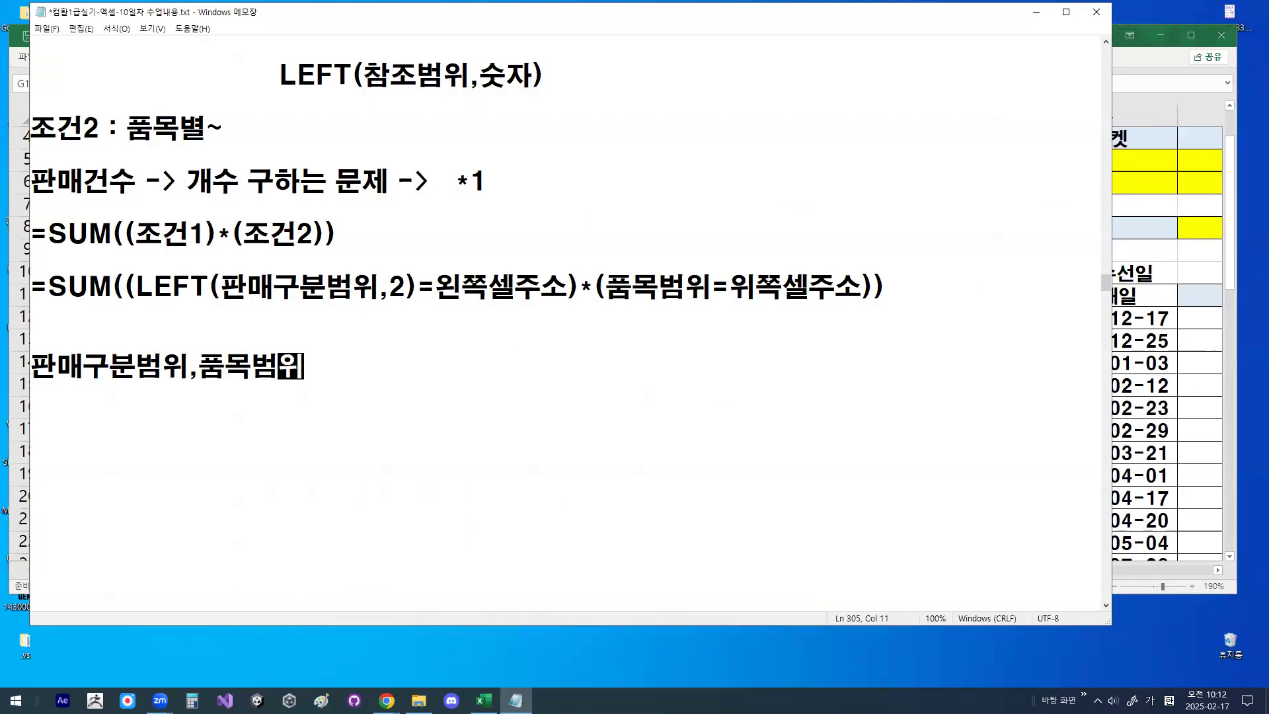
{"action": "type", "text": " -.조"}
- Extend the 판매구분범위,품목범위 note with "->참조범위 (절대참조 : F4 1번"
{"action": "key", "text": "BackSpace"}
{"action": "key", "text": "BackSpace"}
{"action": "type", "text": ">참조"}
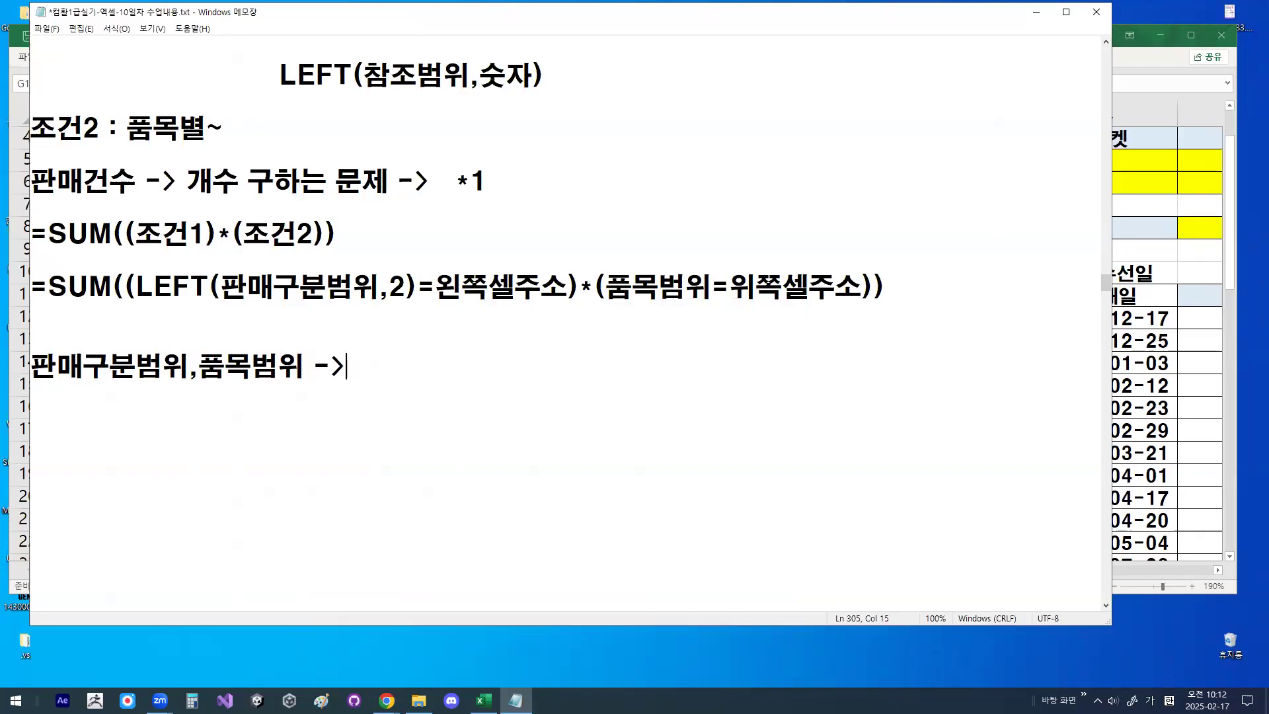
{"action": "type", "text": "범위 "}
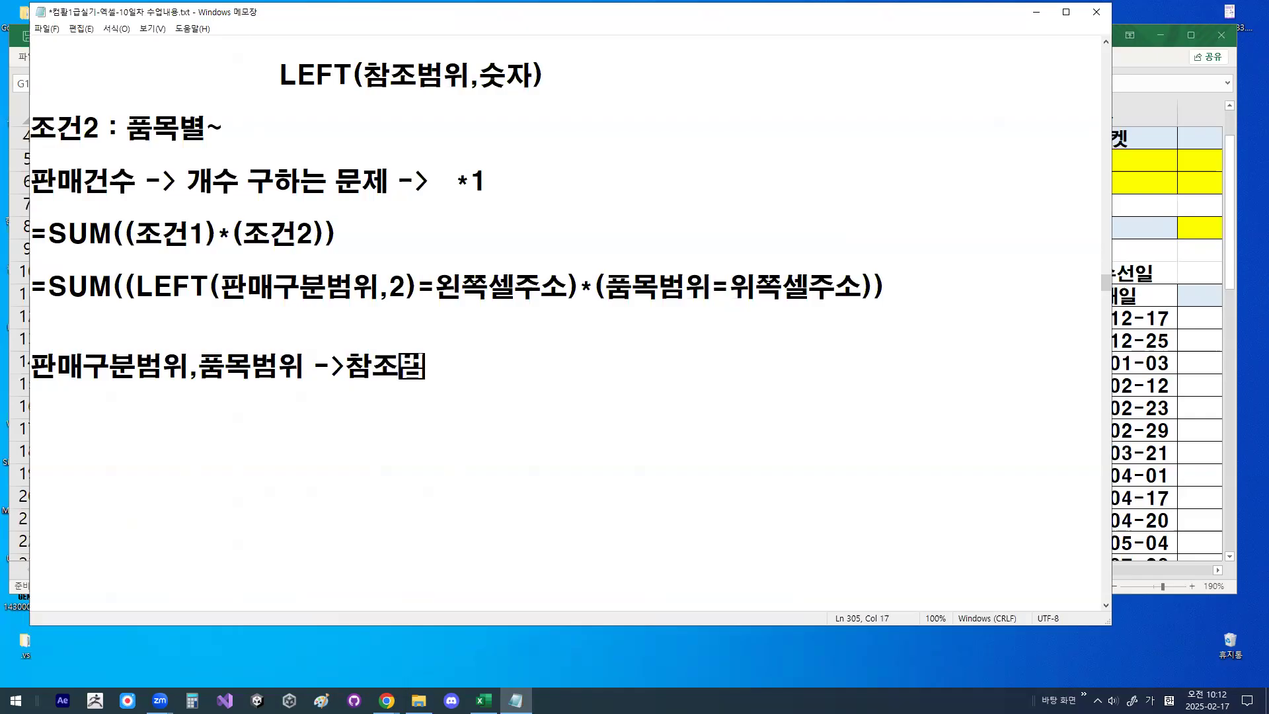
{"action": "type", "text": "("}
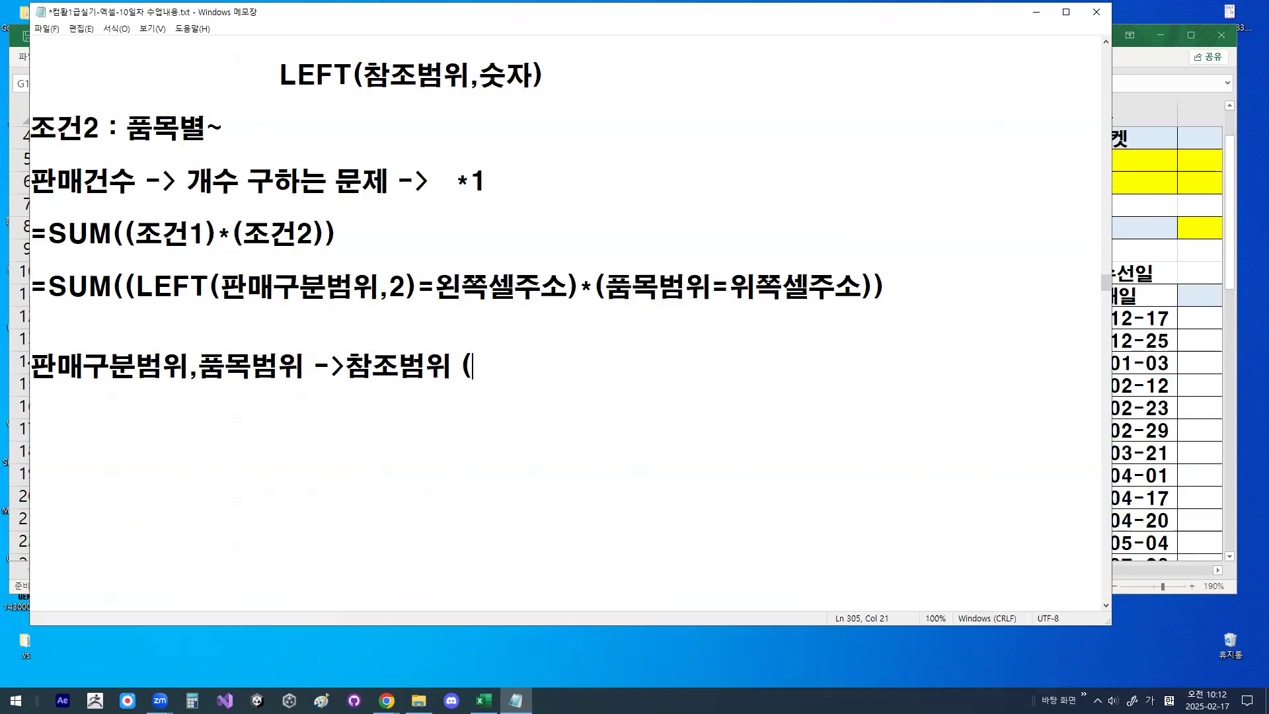
{"action": "type", "text": "절대참조 :"}
{"action": "key", "text": "Hangul"}
{"action": "type", "text": "F4 1번0"}
- Add the note "왼쪽셀주소 : 열만고정 (F4 3번)" below the 참조범위 line
{"action": "key", "text": "Return"}
{"action": "key", "text": "Return"}
{"action": "type", "text": "ㅇ왼쪽세루소"}
{"action": "key", "text": "BackSpace"}
{"action": "key", "text": "BackSpace"}
{"action": "key", "text": "BackSpace"}
{"action": "type", "text": "셀주소 "}
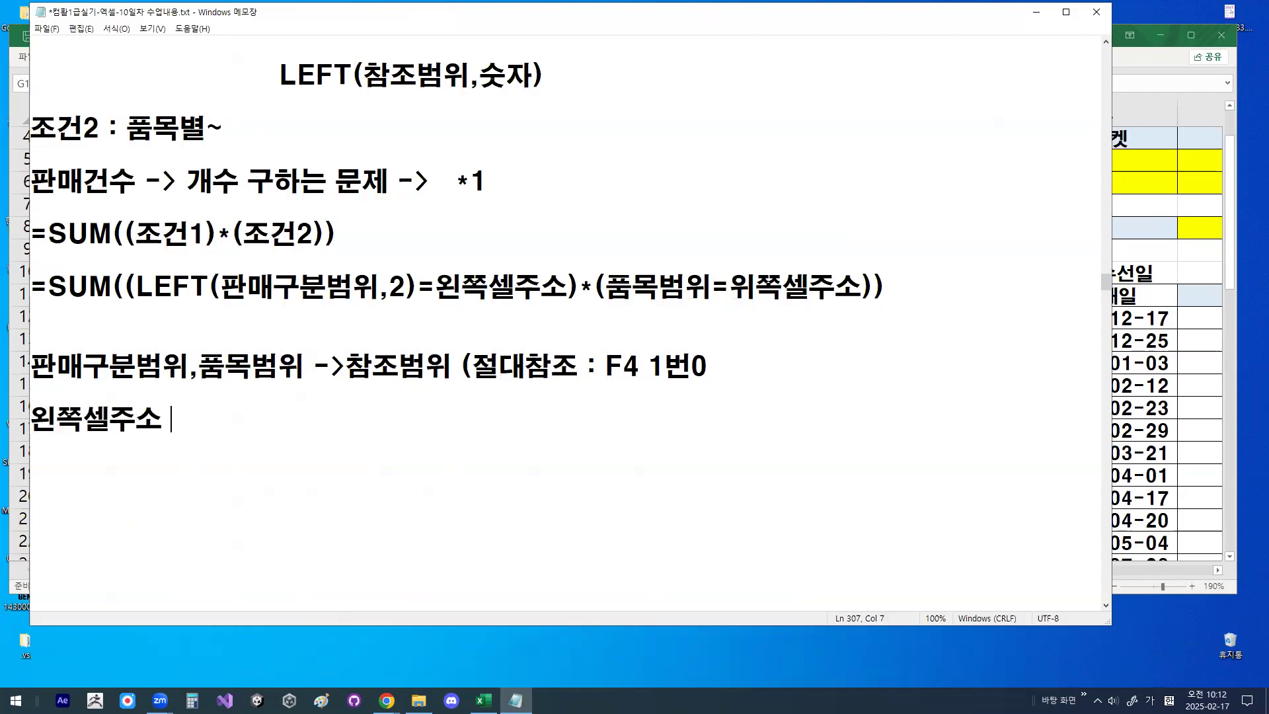
{"action": "type", "text": ": 열만고정 ("}
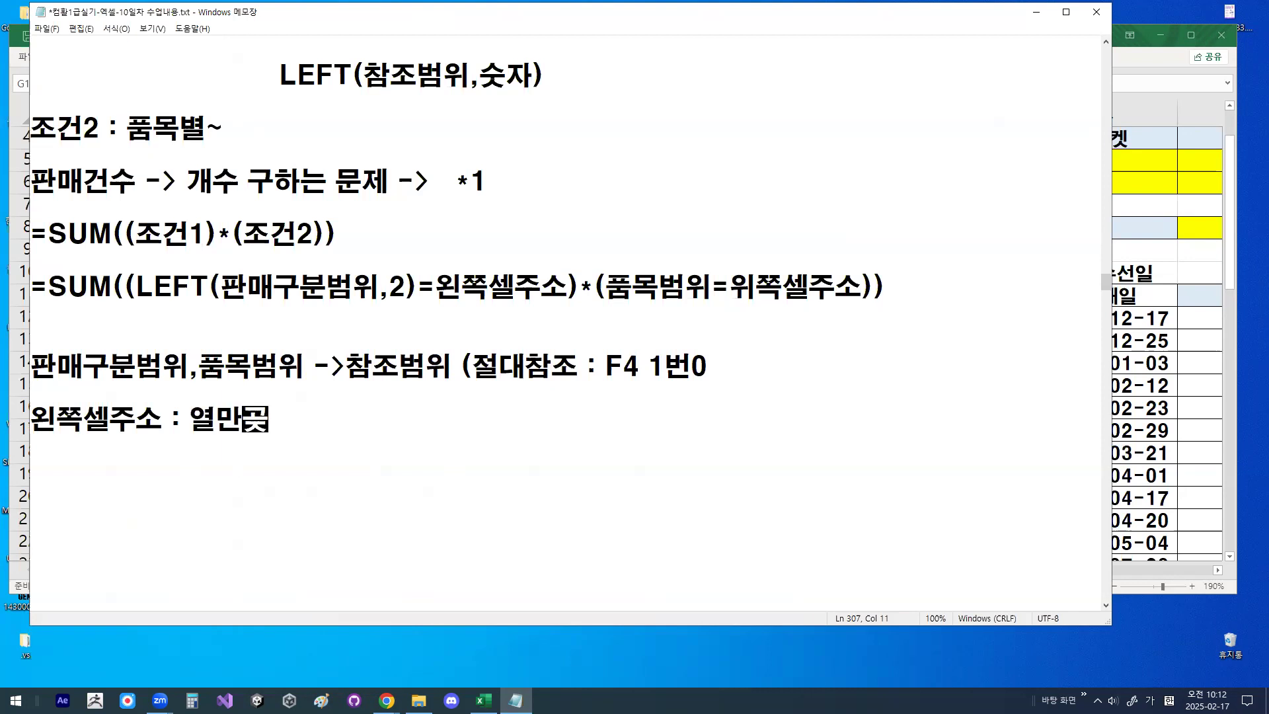
{"action": "type", "text": "F4 "}
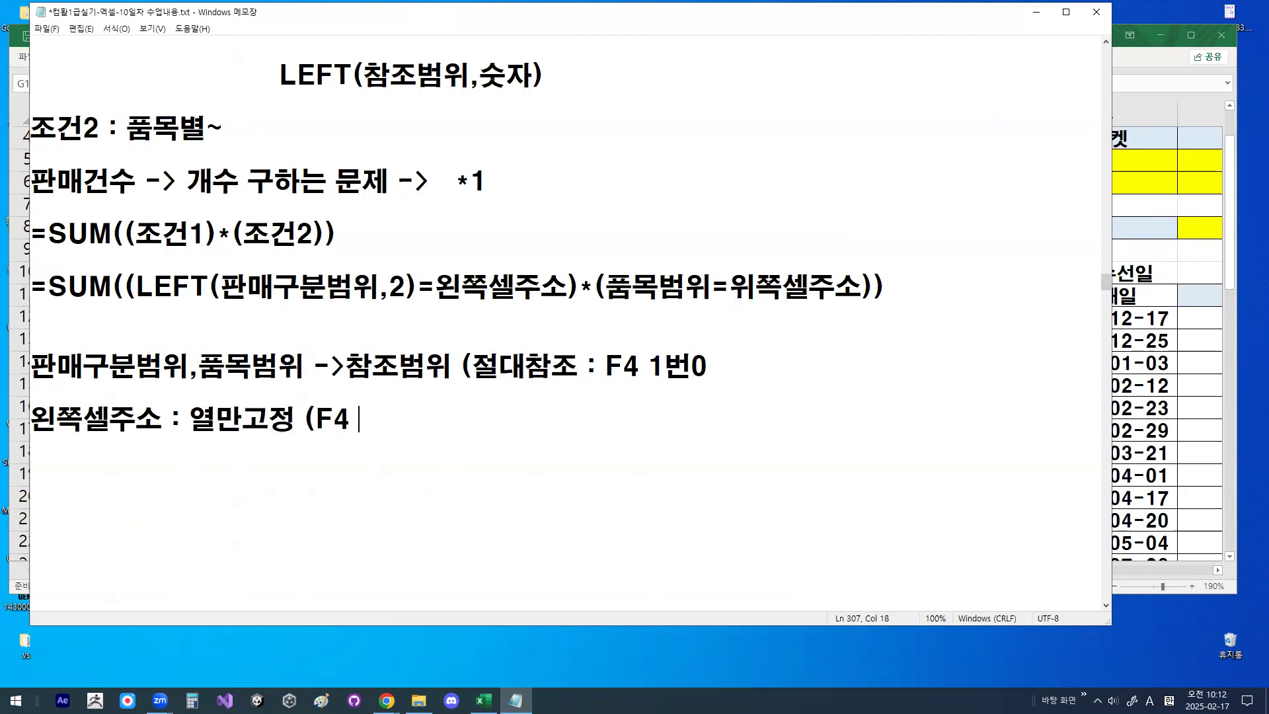
{"action": "type", "text": "3번)"}
{"action": "type", "text": "위ㅈ"}
{"action": "type", "text": "쪽셀주"}
{"action": "type", "text": "소 : 행만"}
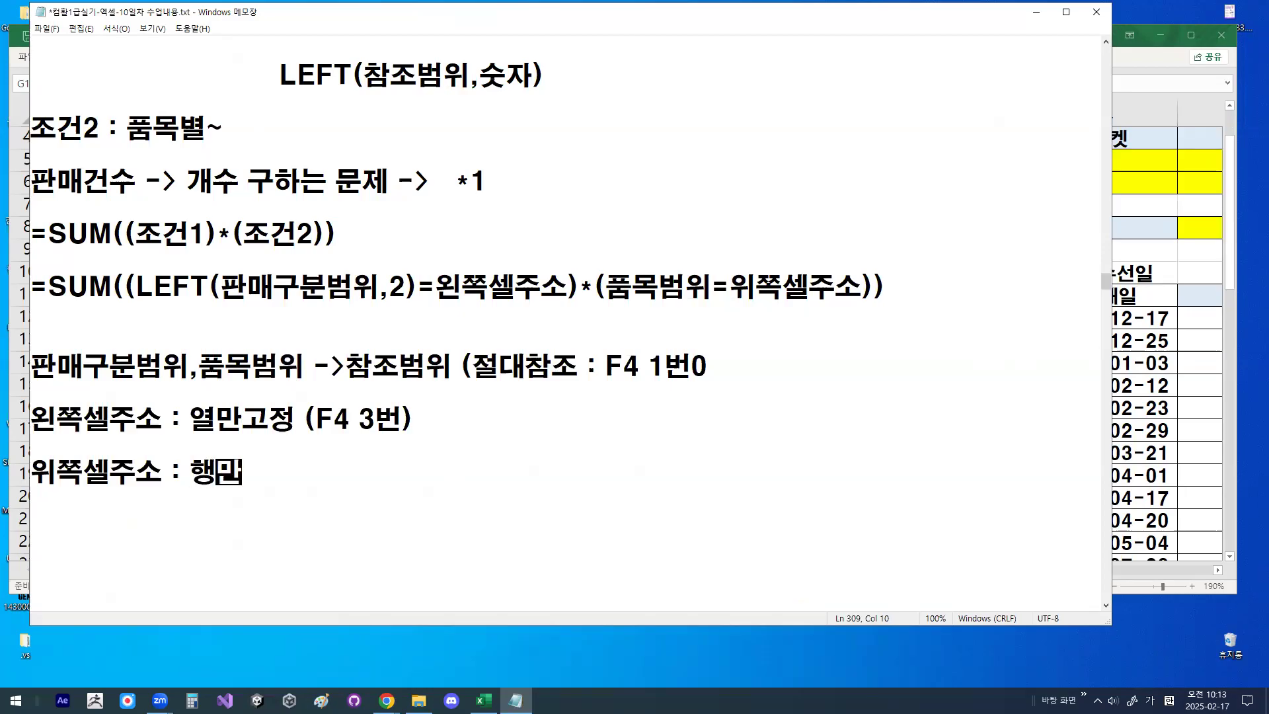
{"action": "type", "text": "고정 ("}
- Add the note "위쪽셀주소 : 행만고정 (F4 2번)" below the 왼쪽셀주소 line
{"action": "key", "text": "Hangul"}
{"action": "type", "text": "F4"}
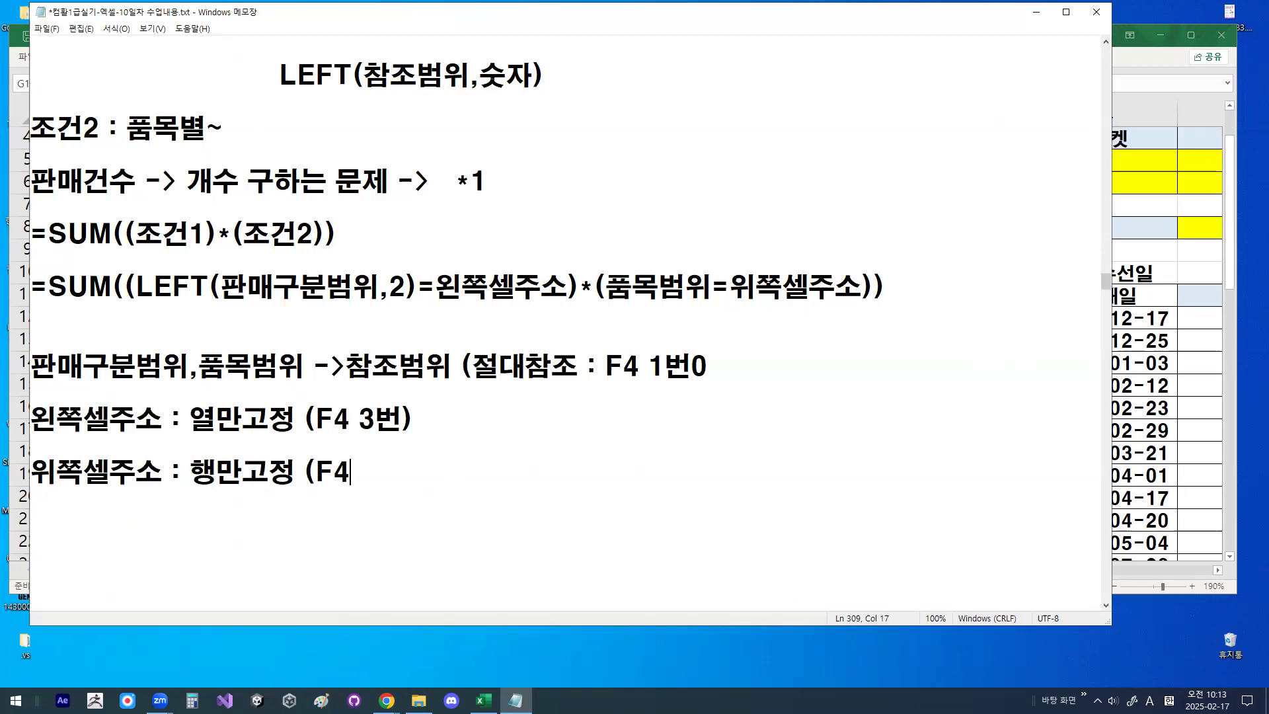
{"action": "type", "text": " 2qj"}
{"action": "key", "text": "BackSpace"}
{"action": "key", "text": "BackSpace"}
{"action": "key", "text": "Hangul"}
{"action": "type", "text": "번)"}
- Add a dashed separator line below the notes and correct the end of the 절대참조 note to a closing parenthesis
{"action": "key", "text": "Return"}
{"action": "key", "text": "Return"}
{"action": "type", "text": "---------------------------"}
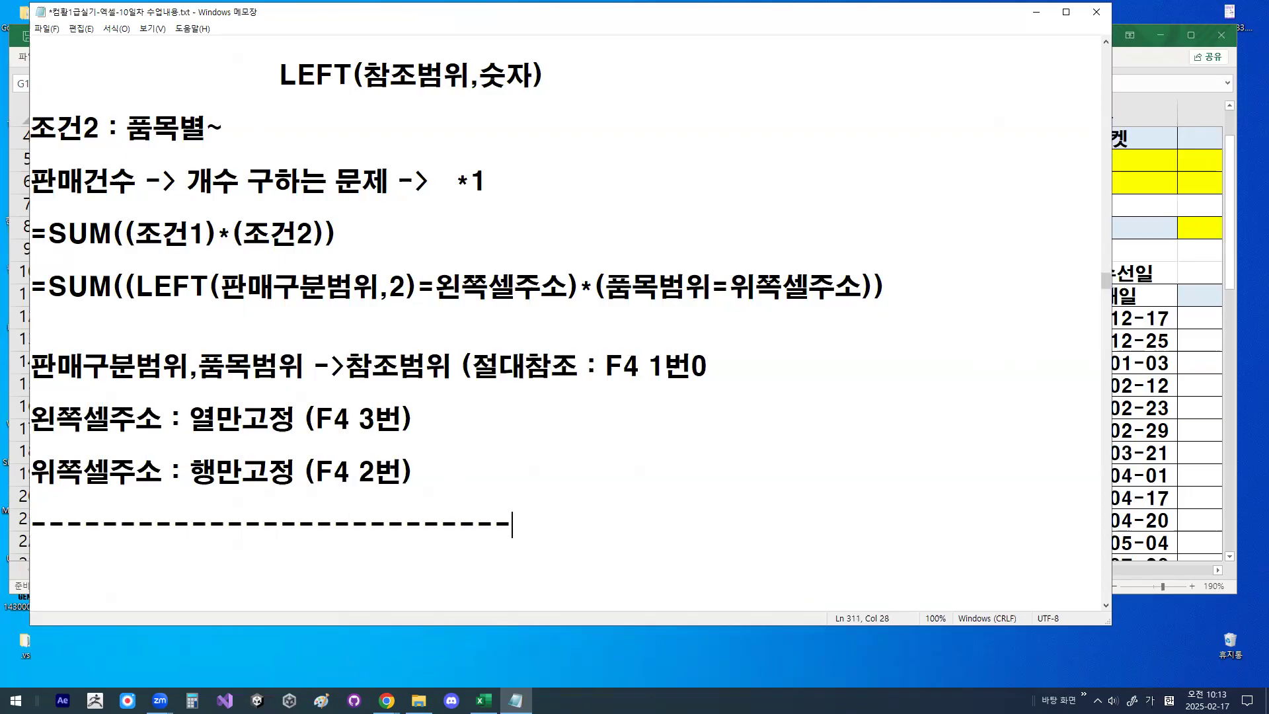
{"action": "left_click", "coordinate": [716, 367]}
{"action": "key", "text": "BackSpace"}
{"action": "type", "text": ")"}
- Put temporary check marks on the 왼쪽셀주소 and 위쪽셀주소 notes to stress their reference types
{"action": "mouse_move", "coordinate": [74, 411]}
{"action": "left_mouse_down"}
{"action": "mouse_move", "coordinate": [80, 428]}
{"action": "mouse_move", "coordinate": [112, 375]}
{"action": "left_mouse_up"}
{"action": "mouse_move", "coordinate": [82, 468]}
{"action": "left_mouse_down"}
{"action": "mouse_move", "coordinate": [89, 484]}
{"action": "mouse_move", "coordinate": [120, 440]}
{"action": "left_mouse_up"}
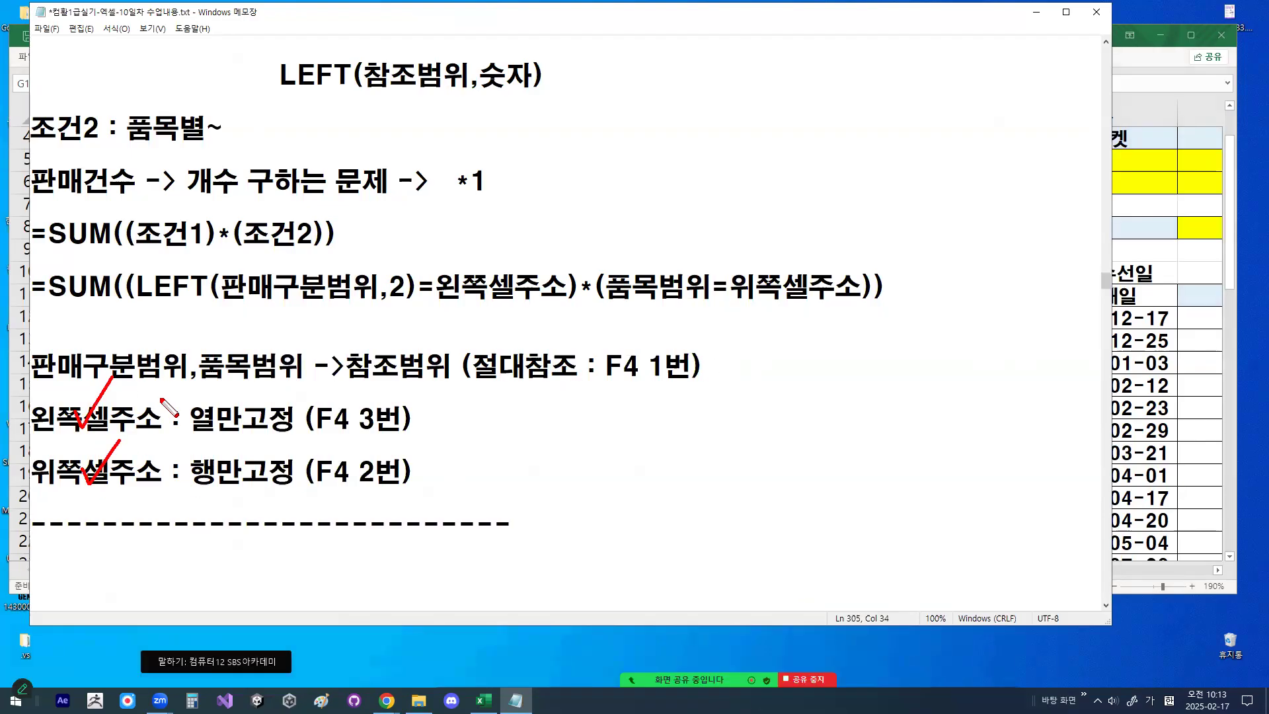
{"action": "mouse_move", "coordinate": [319, 462]}
{"action": "left_mouse_down"}
{"action": "mouse_move", "coordinate": [296, 495]}
{"action": "mouse_move", "coordinate": [184, 423]}
{"action": "mouse_move", "coordinate": [318, 460]}
{"action": "left_mouse_up"}
{"action": "key", "text": "Escape"}
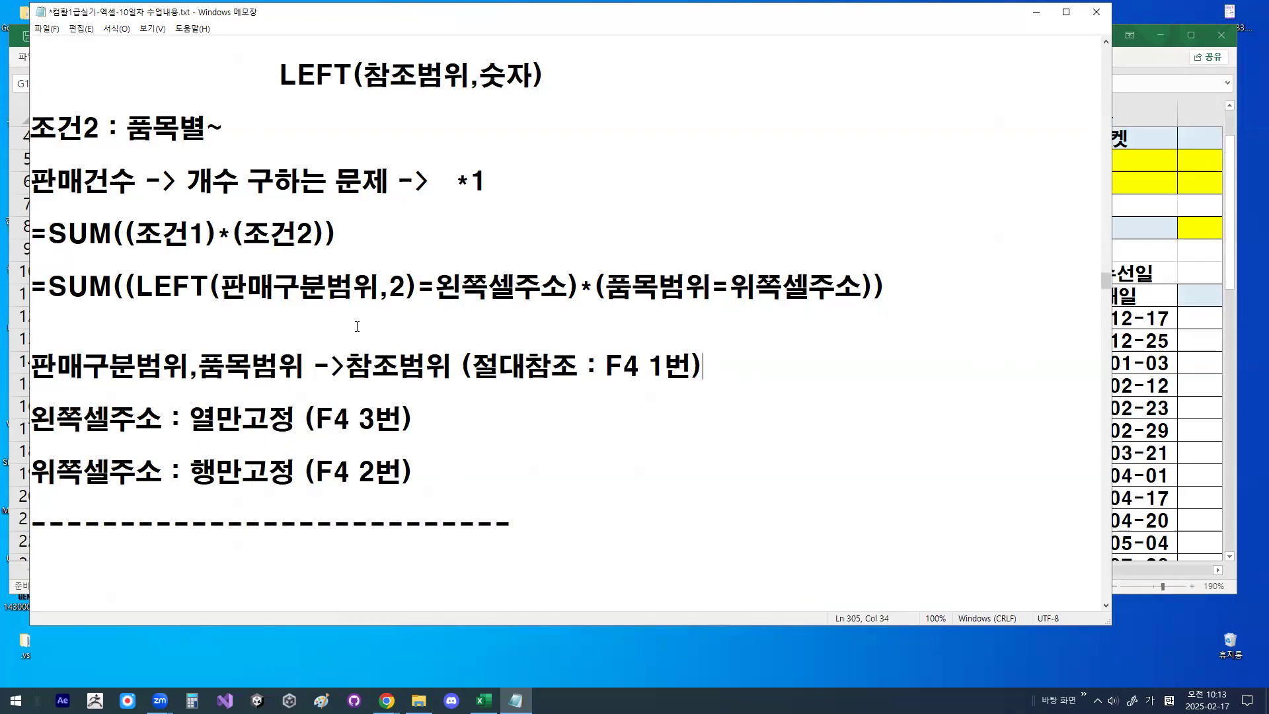
- Highlight 판매구분범위 and 왼쪽셀주소 in the SUM formula and the matching 열만고정 and 행만고정 notes
{"action": "left_click_drag", "start_coordinate": [223, 289], "coordinate": [371, 282]}
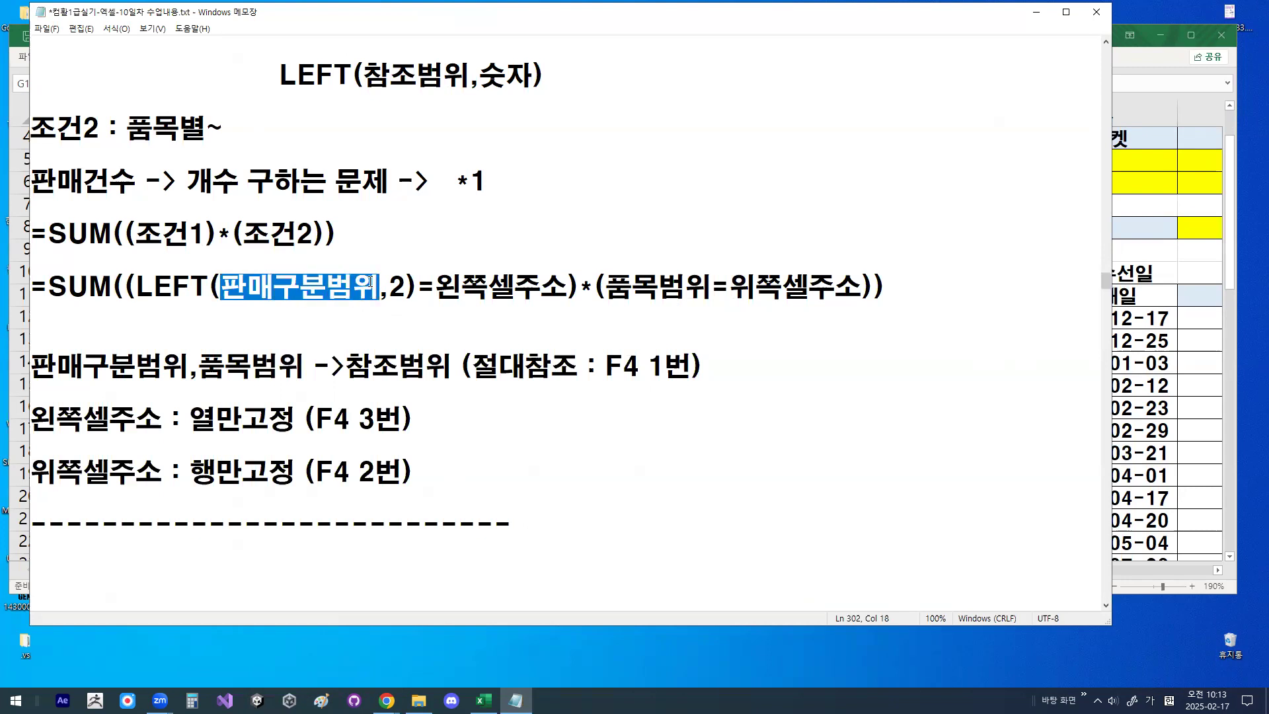
{"action": "left_click_drag", "start_coordinate": [437, 287], "coordinate": [564, 287]}
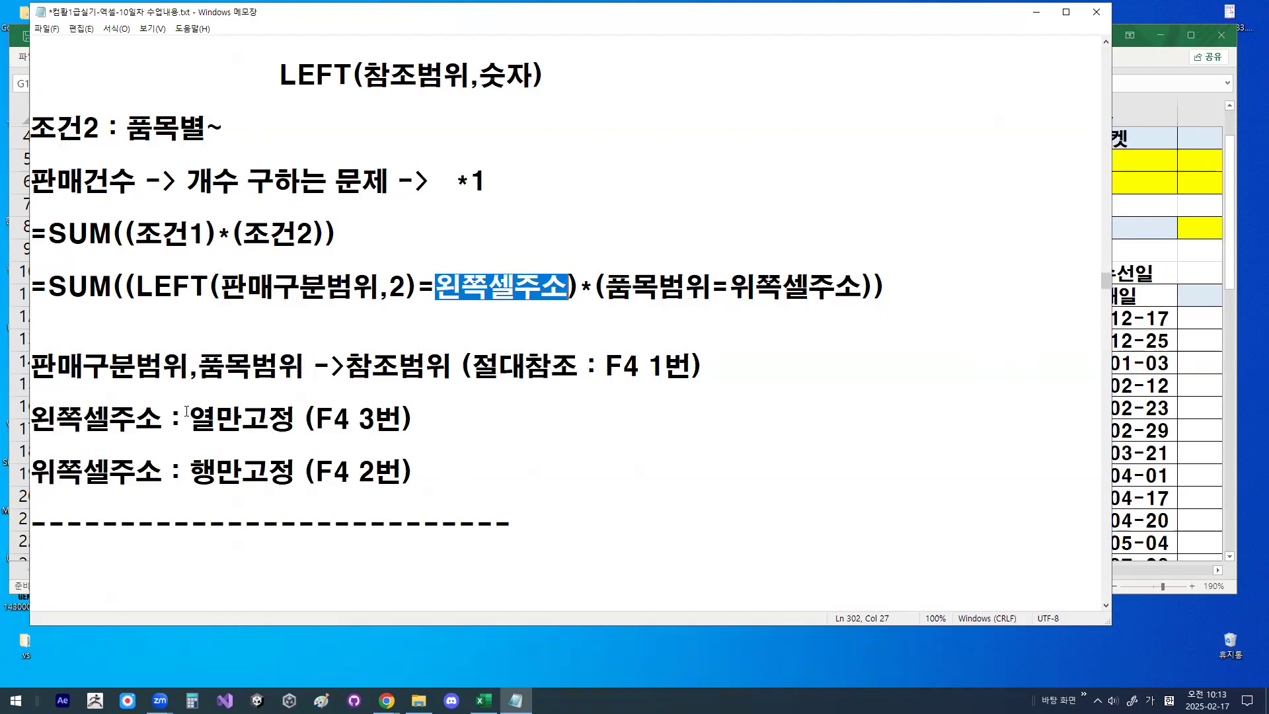
{"action": "left_click_drag", "start_coordinate": [187, 411], "coordinate": [337, 418]}
{"action": "left_click_drag", "start_coordinate": [242, 471], "coordinate": [350, 471]}
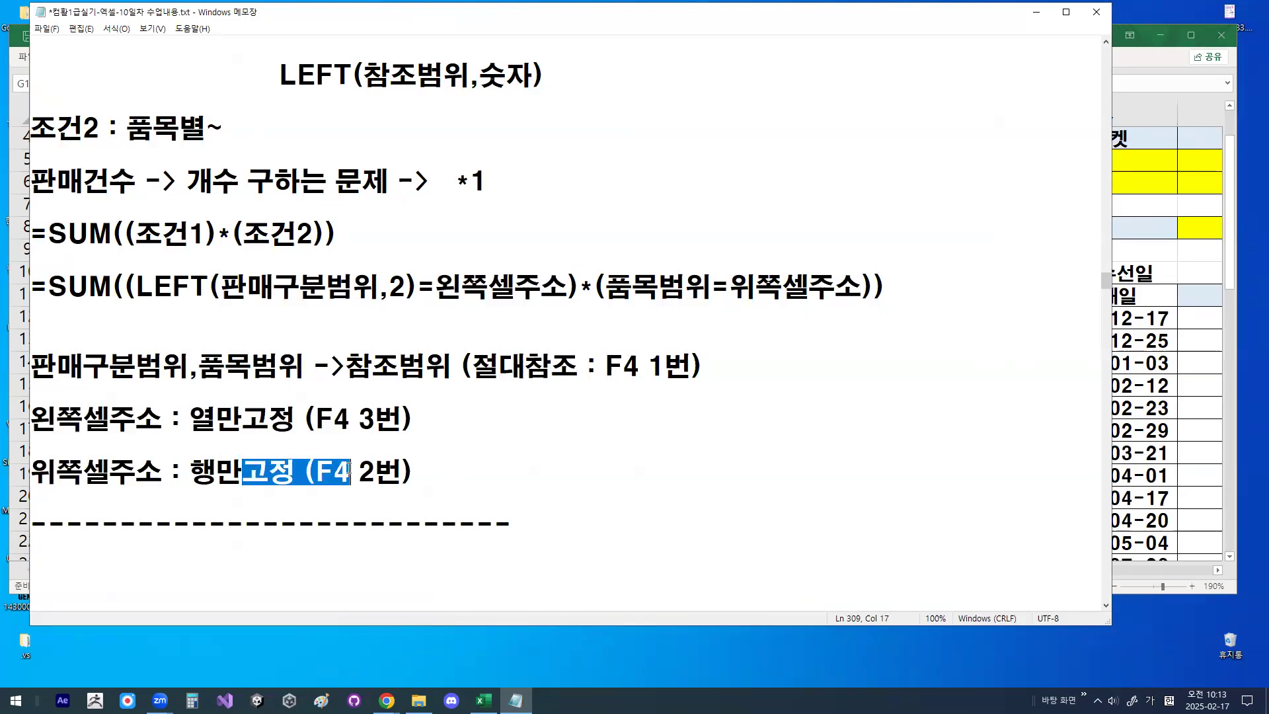
{"action": "left_click", "coordinate": [354, 435]}
- Highlight the whole SUM formula, its second condition (품목범위=위쪽셀주소), and the outer opening and closing parentheses
{"action": "left_click_drag", "start_coordinate": [45, 288], "coordinate": [931, 303]}
{"action": "left_click", "coordinate": [931, 303]}
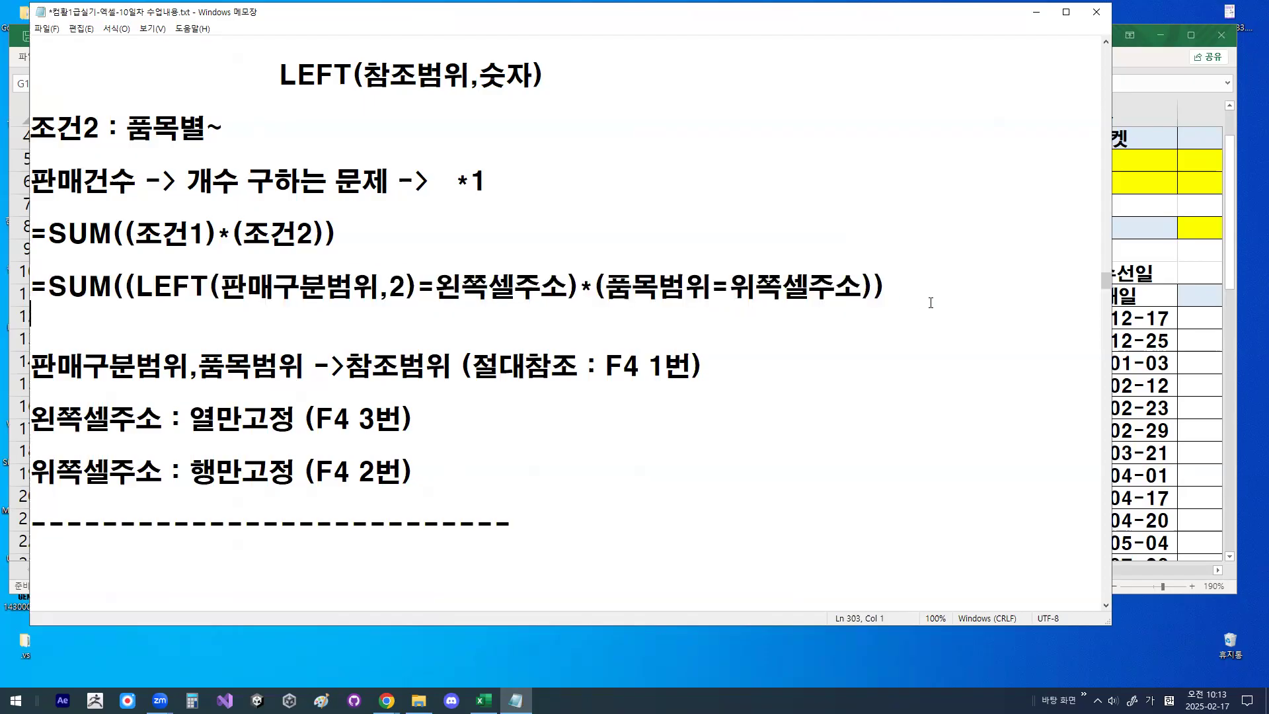
{"action": "left_click_drag", "start_coordinate": [597, 284], "coordinate": [871, 280]}
{"action": "left_click_drag", "start_coordinate": [112, 286], "coordinate": [136, 285]}
{"action": "left_click_drag", "start_coordinate": [885, 285], "coordinate": [877, 287]}
- Return to 배열수식2 in Excel and begin the 판매건수 formula in J5 with =SUM((
{"action": "left_click", "coordinate": [1036, 12]}
{"action": "left_click", "coordinate": [849, 311]}
{"action": "scroll", "coordinate": [973, 384], "scroll_direction": "up", "scroll_amount": 1}
{"action": "left_click", "coordinate": [906, 226]}
{"action": "scroll", "coordinate": [911, 230], "scroll_direction": "up", "scroll_amount": 3}
{"action": "type", "text": "="}
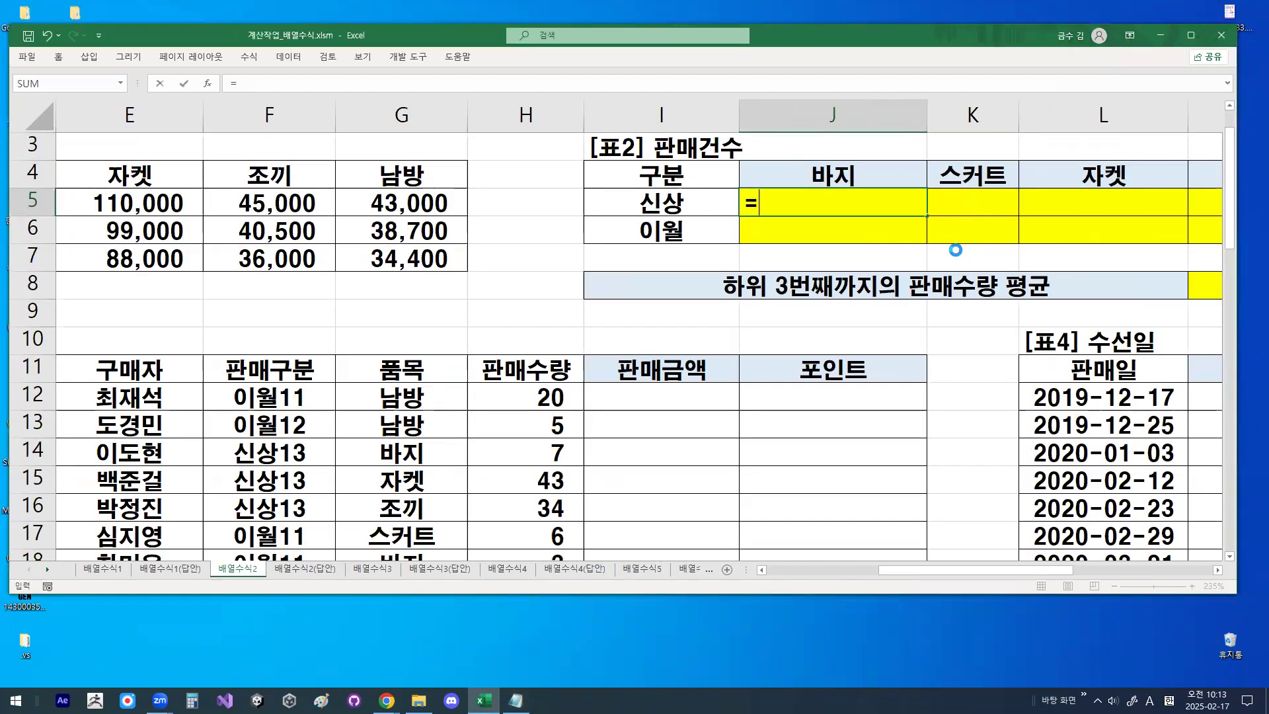
{"action": "type", "text": "SU"}
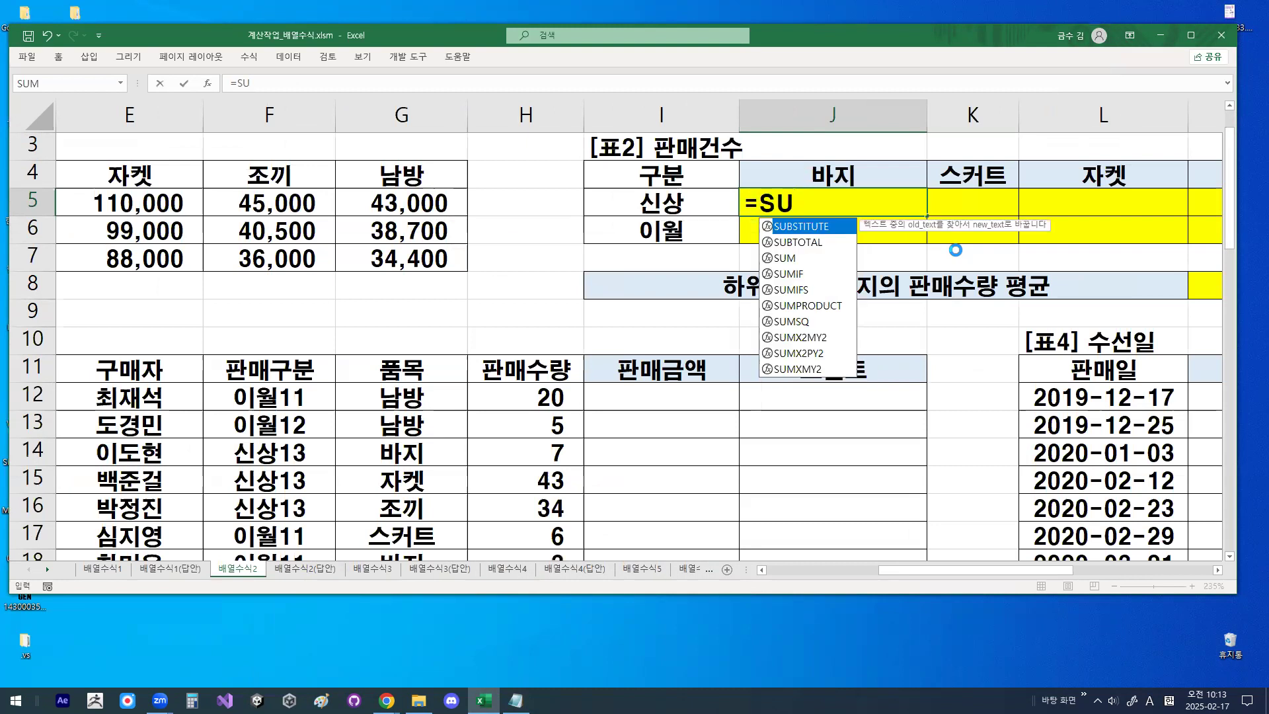
{"action": "type", "text": "M"}
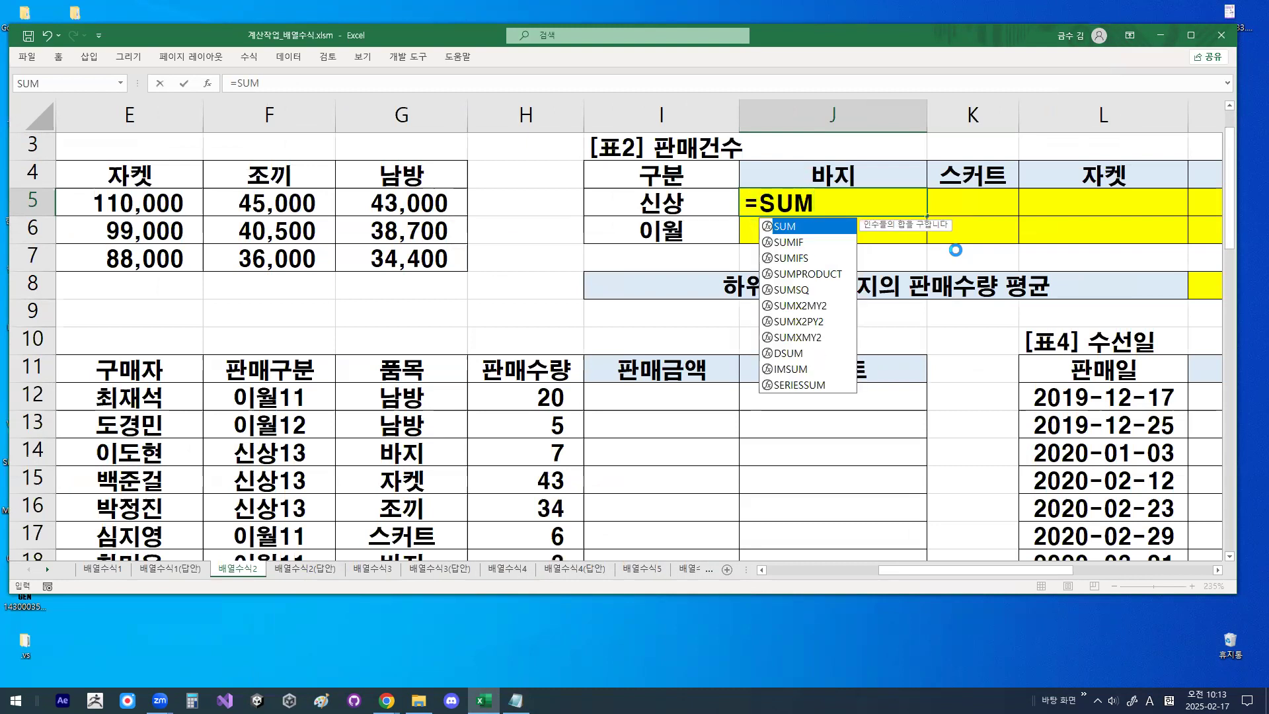
{"action": "type", "text": "(("}
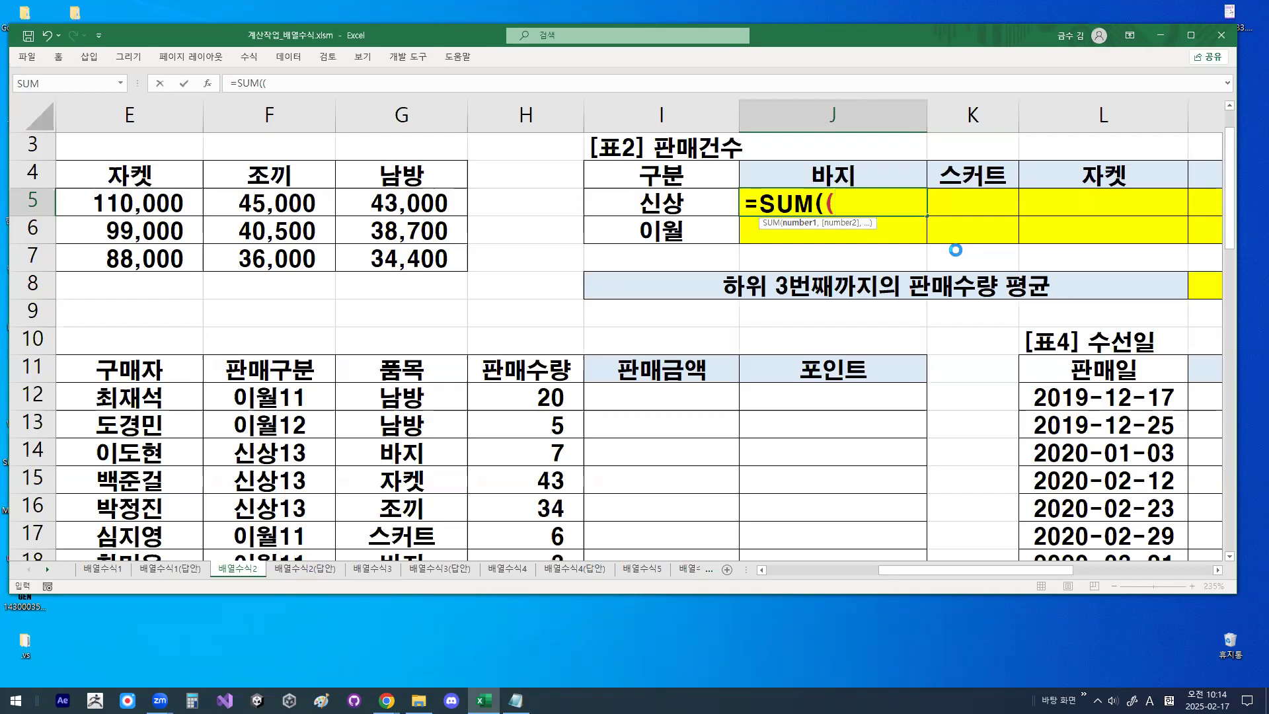
- Circle 신상 in I5 as the value the first condition compares
{"action": "key", "text": "ctrl+1"}
{"action": "left_click", "coordinate": [671, 207]}
{"action": "mouse_move", "coordinate": [687, 212]}
{"action": "left_mouse_down"}
{"action": "mouse_move", "coordinate": [635, 169]}
{"action": "mouse_move", "coordinate": [692, 212]}
{"action": "left_mouse_up"}
{"action": "key", "text": "Escape"}
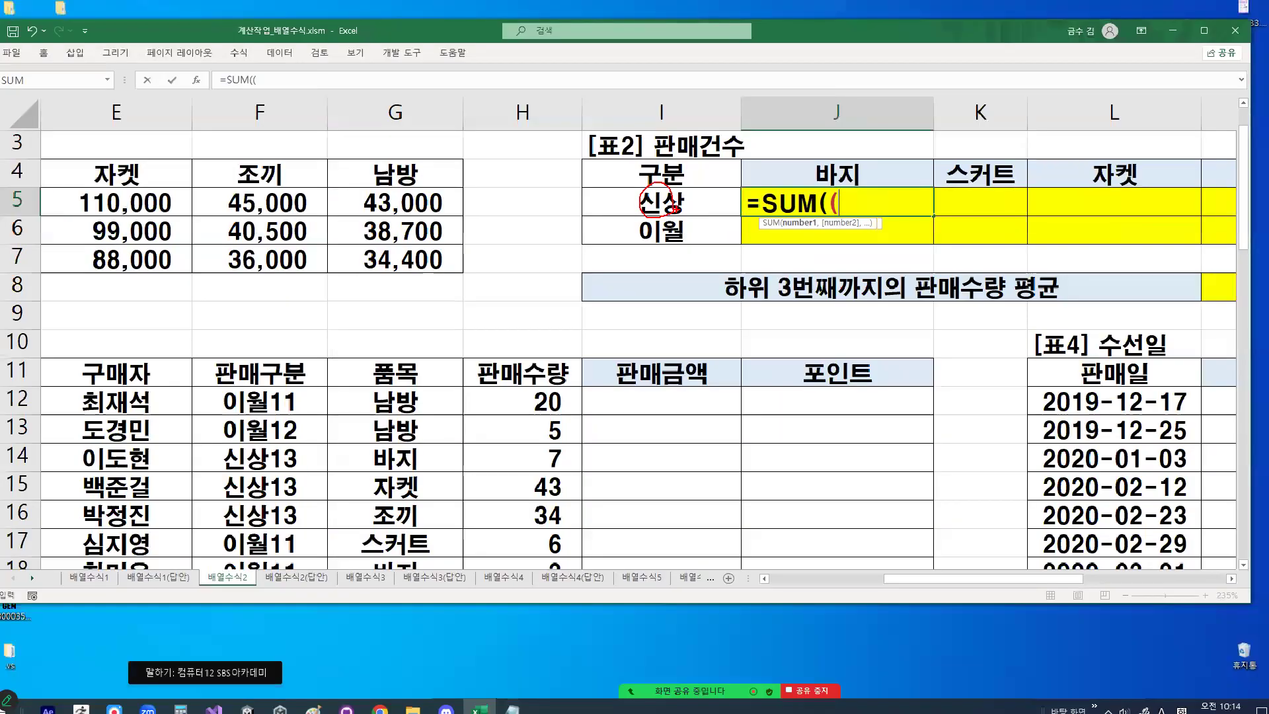
- Circle the 판매구분 heading and values in 표3, marking the first two characters 이월 of 이월11
{"action": "key", "text": "ctrl+1"}
{"action": "mouse_move", "coordinate": [361, 320]}
{"action": "left_mouse_down"}
{"action": "mouse_move", "coordinate": [278, 275]}
{"action": "mouse_move", "coordinate": [324, 301]}
{"action": "left_mouse_up"}
{"action": "mouse_move", "coordinate": [382, 440]}
{"action": "left_mouse_down"}
{"action": "mouse_move", "coordinate": [261, 677]}
{"action": "mouse_move", "coordinate": [254, 341]}
{"action": "mouse_move", "coordinate": [398, 540]}
{"action": "left_mouse_up"}
{"action": "mouse_move", "coordinate": [341, 381]}
{"action": "left_mouse_down"}
{"action": "mouse_move", "coordinate": [310, 395]}
{"action": "mouse_move", "coordinate": [284, 330]}
{"action": "mouse_move", "coordinate": [218, 380]}
{"action": "mouse_move", "coordinate": [230, 410]}
{"action": "mouse_move", "coordinate": [259, 338]}
{"action": "left_mouse_up"}
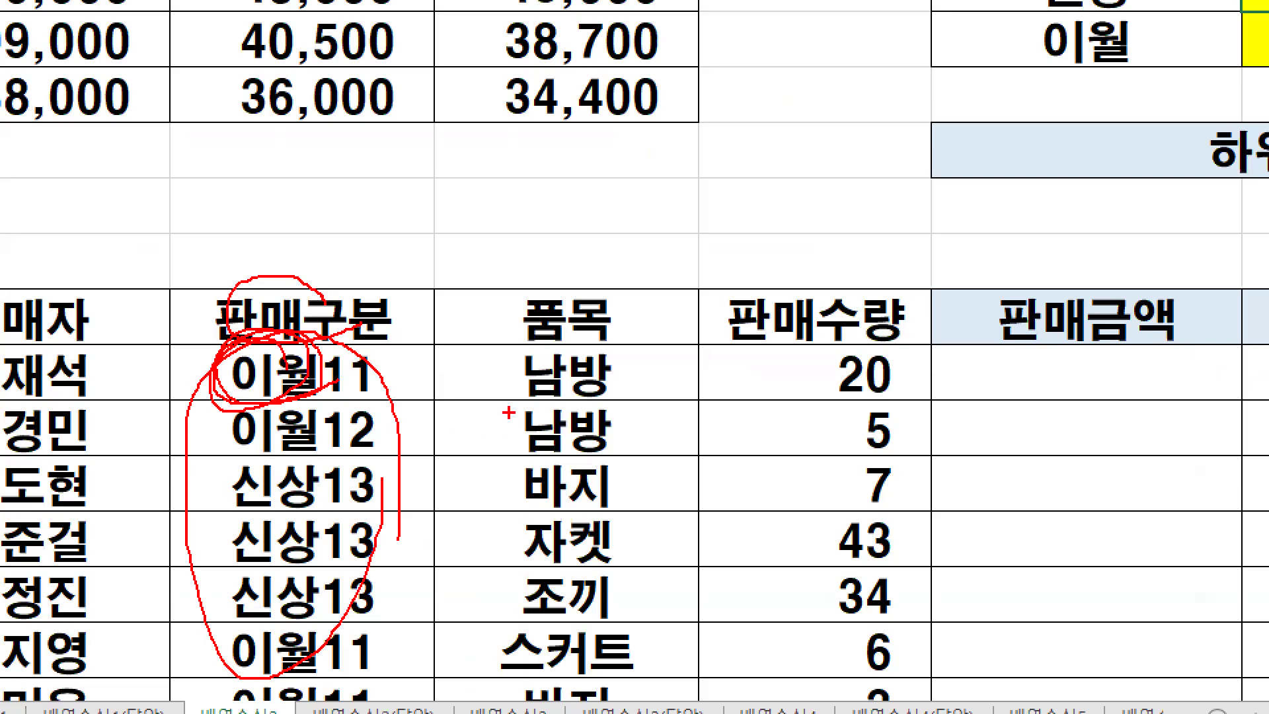
{"action": "key", "text": "Escape"}
- Continue the J5 formula with LEFT($F$12:$F$37,2), using the 판매구분 range as an absolute reference
{"action": "type", "text": "LE"}
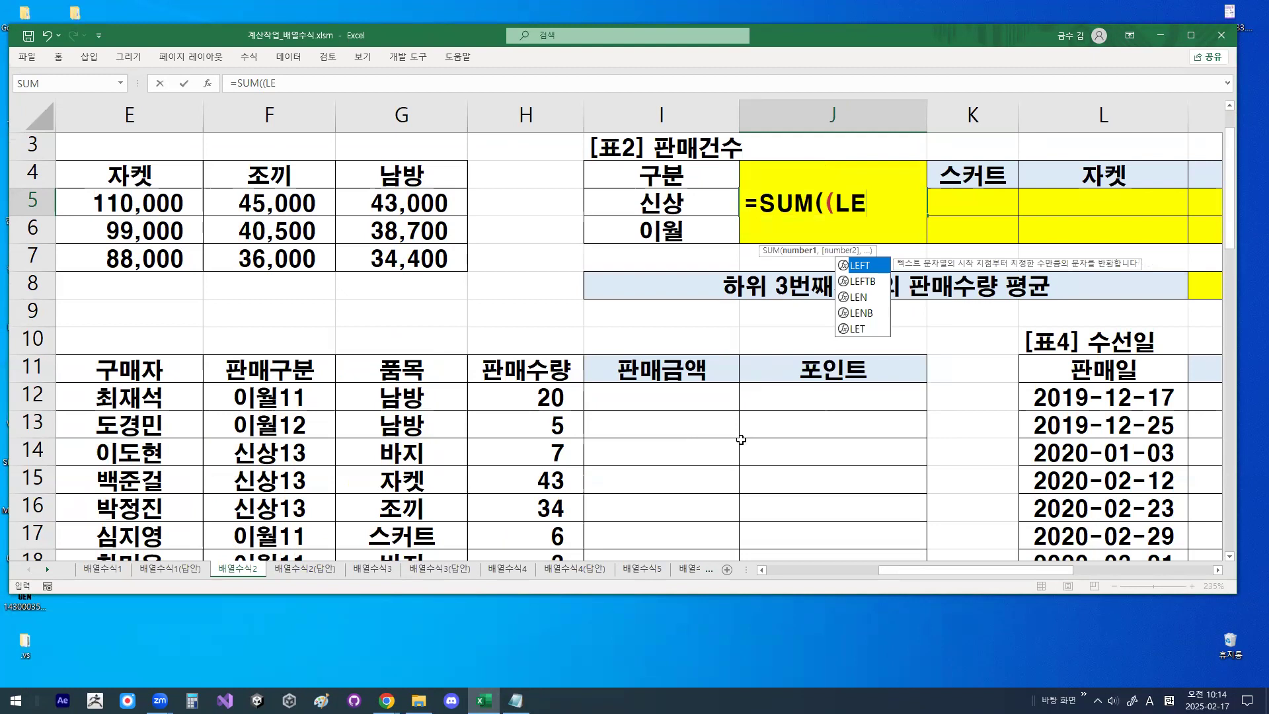
{"action": "key", "text": "Tab"}
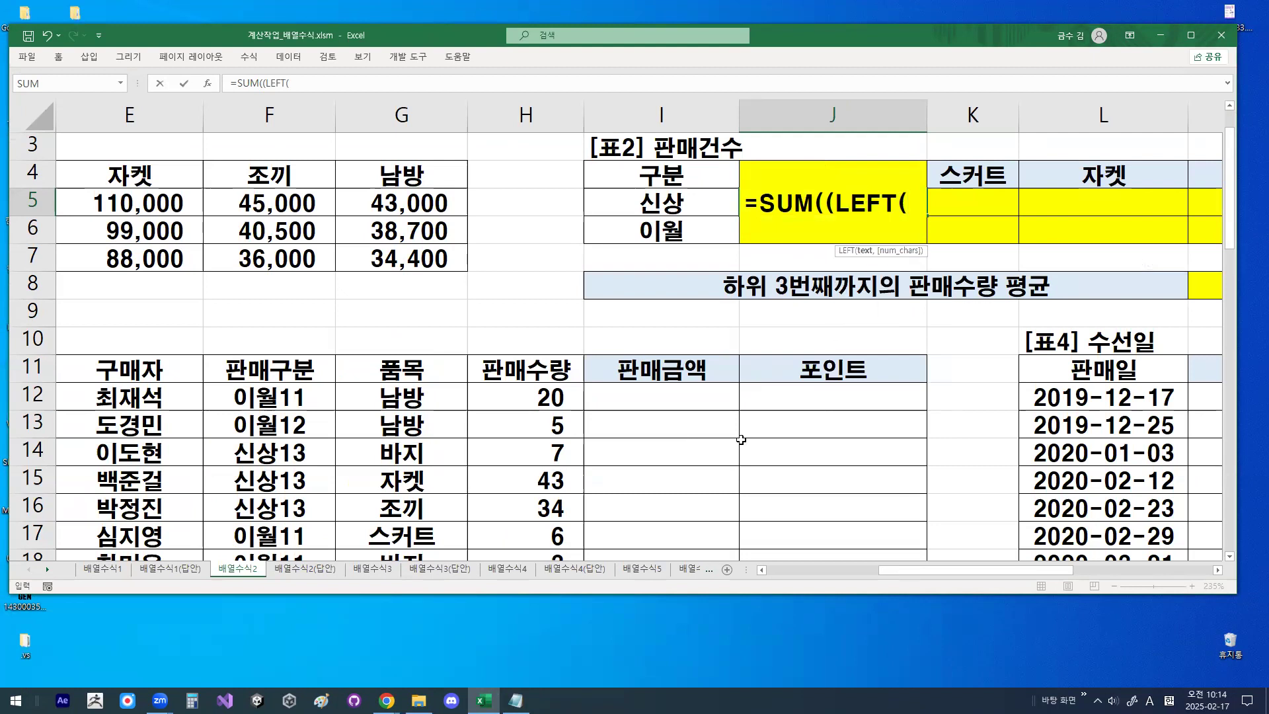
{"action": "left_click_drag", "start_coordinate": [278, 391], "coordinate": [285, 509]}
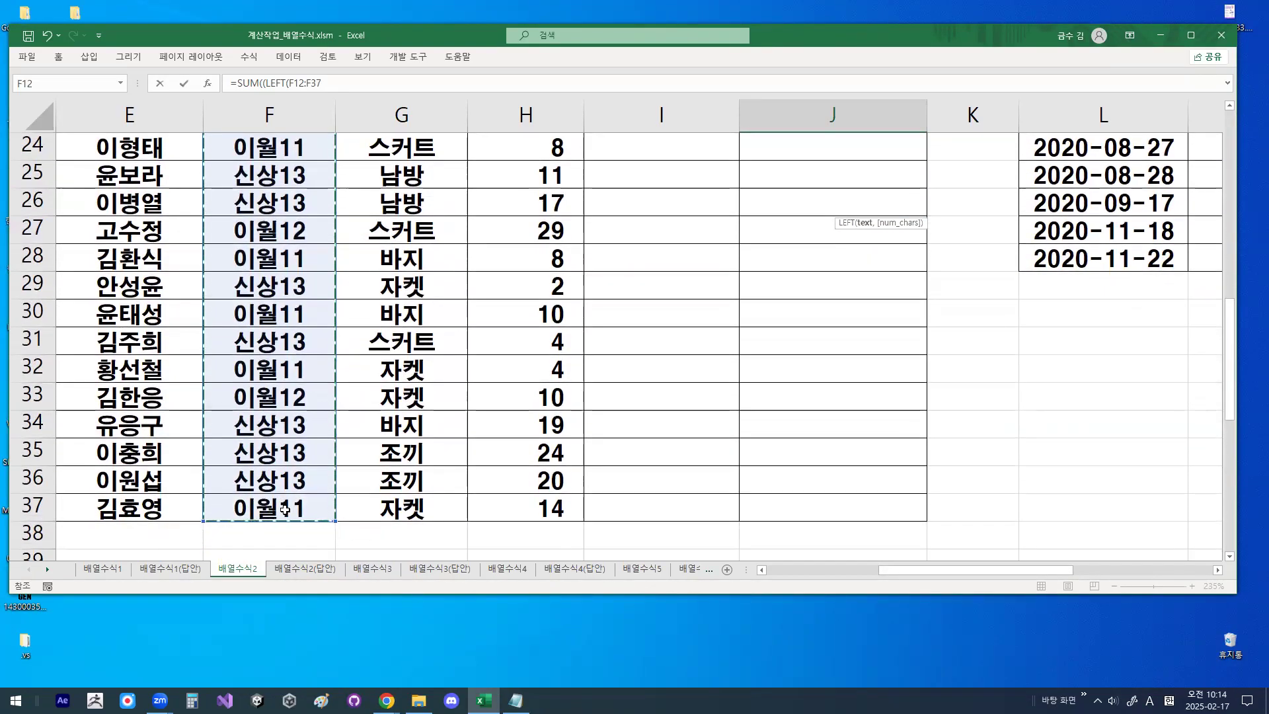
{"action": "key", "text": "F4"}
{"action": "type", "text": ","}
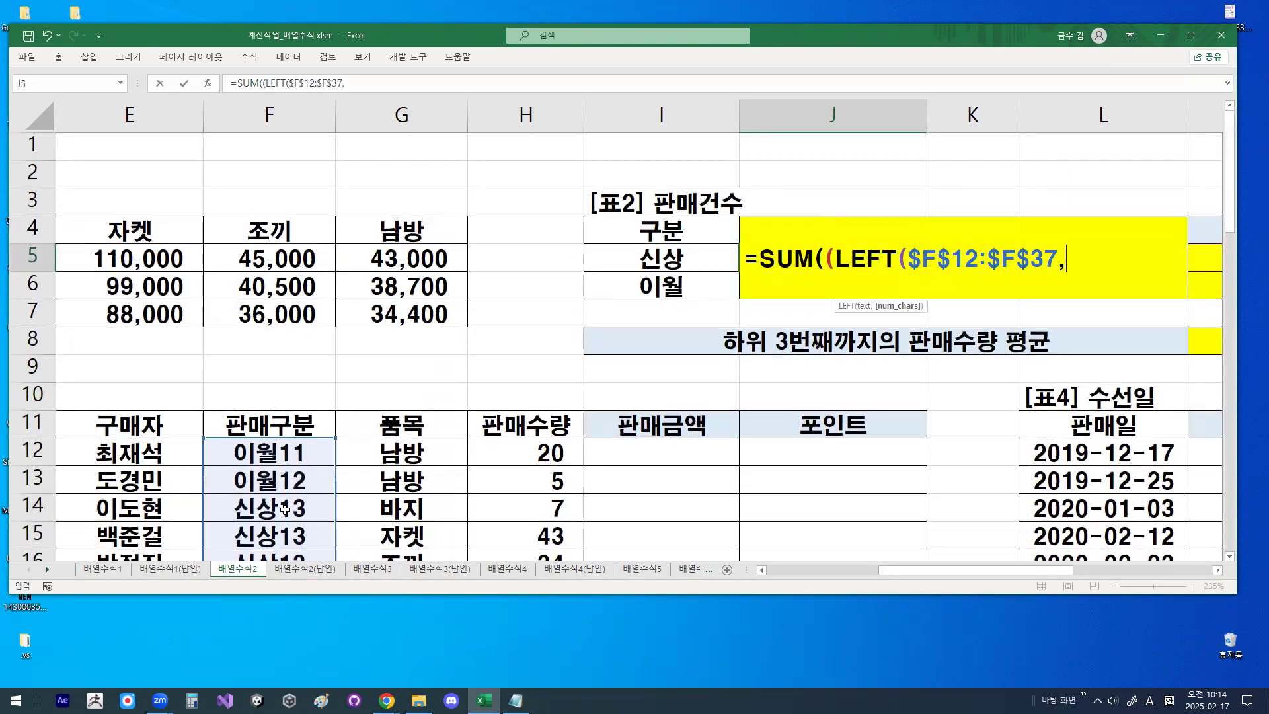
{"action": "type", "text": "2)"}
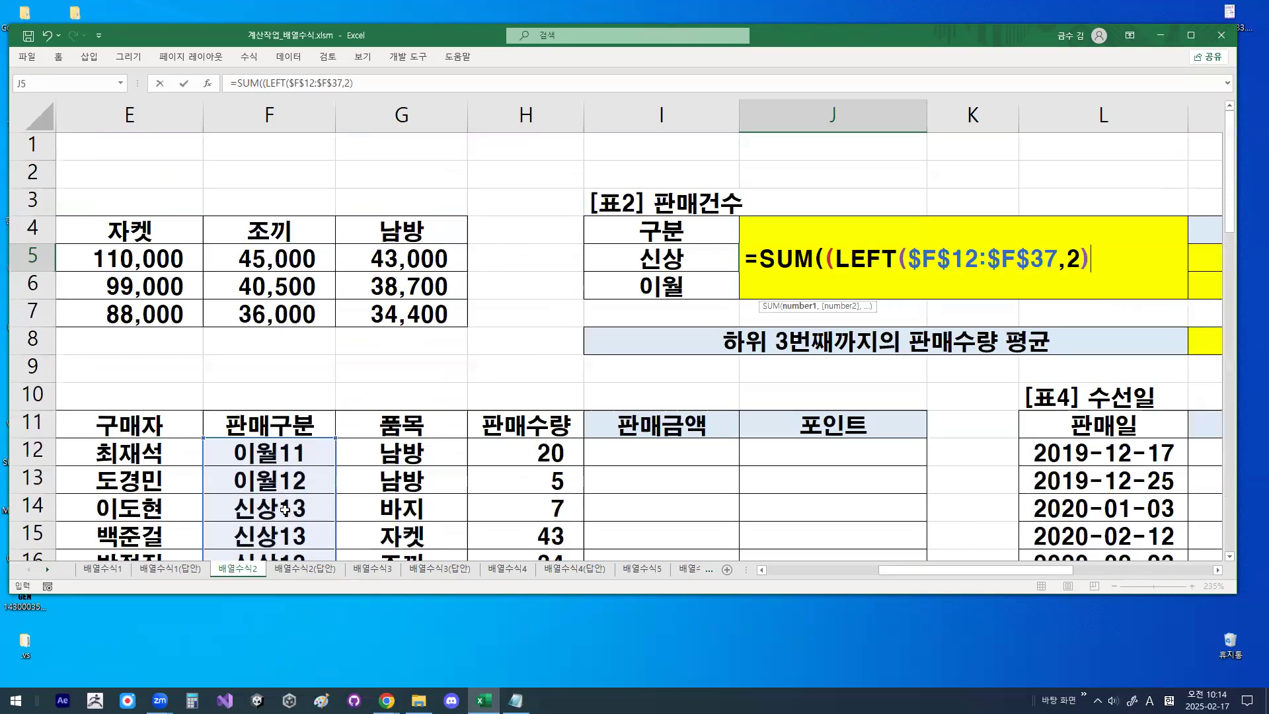
- Compare the LEFT result with 신상 in I5, then circle 신상 and draw an arrow from it along row 6
{"action": "mouse_move", "coordinate": [684, 277]}
{"action": "left_mouse_down"}
{"action": "mouse_move", "coordinate": [633, 268]}
{"action": "mouse_move", "coordinate": [687, 260]}
{"action": "left_mouse_up"}
{"action": "left_click", "coordinate": [1143, 261]}
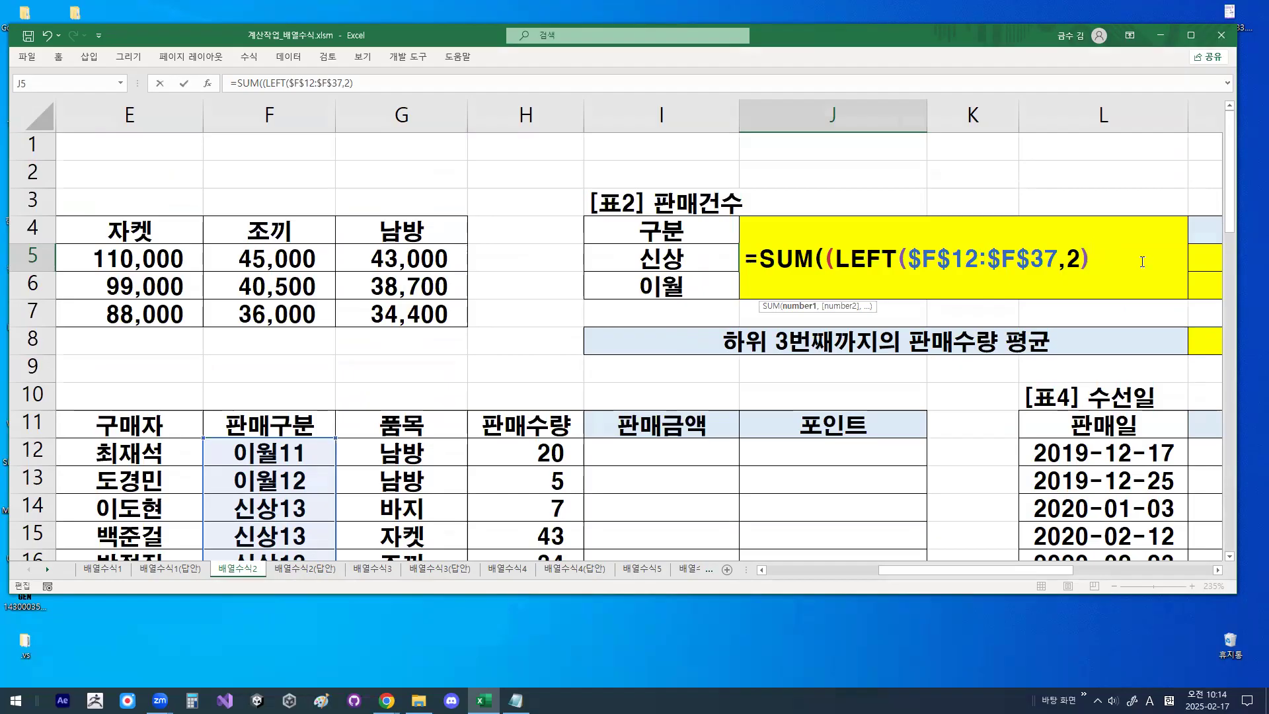
{"action": "type", "text": "="}
{"action": "left_click", "coordinate": [650, 262]}
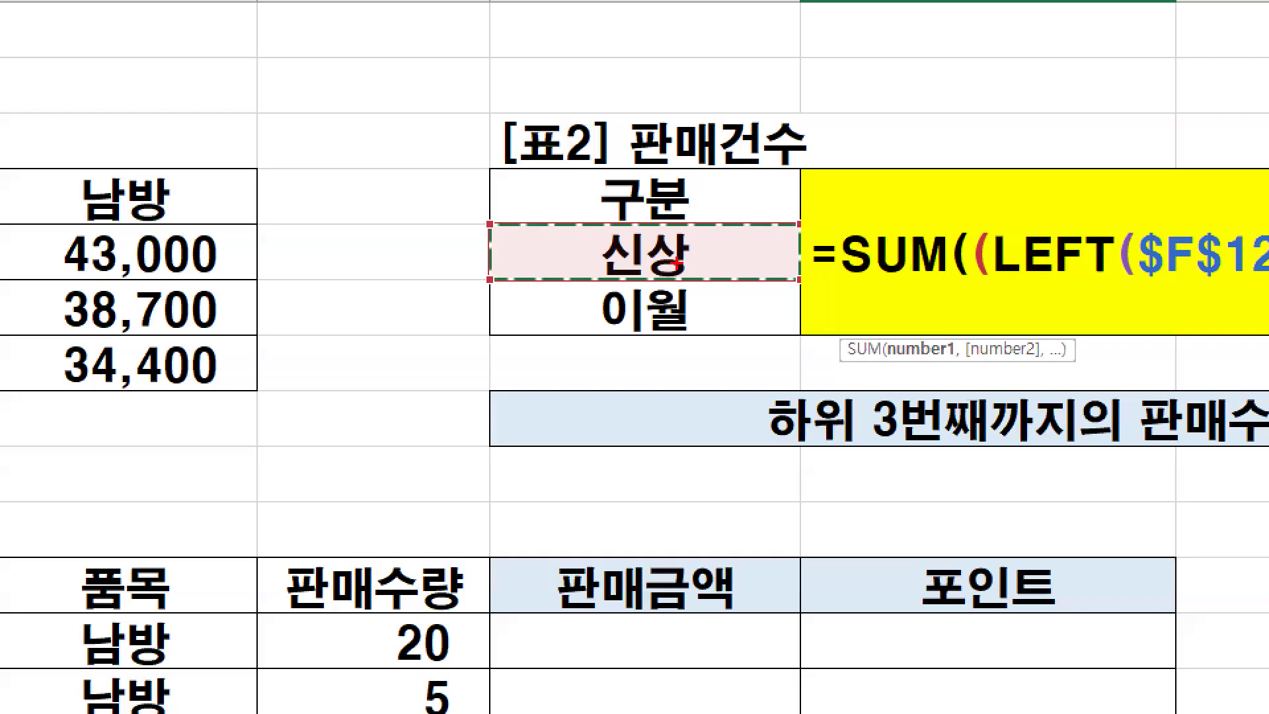
{"action": "mouse_move", "coordinate": [690, 261]}
{"action": "left_mouse_down"}
{"action": "mouse_move", "coordinate": [662, 267]}
{"action": "mouse_move", "coordinate": [676, 244]}
{"action": "left_mouse_up"}
{"action": "left_click_drag", "start_coordinate": [813, 297], "coordinate": [949, 298]}
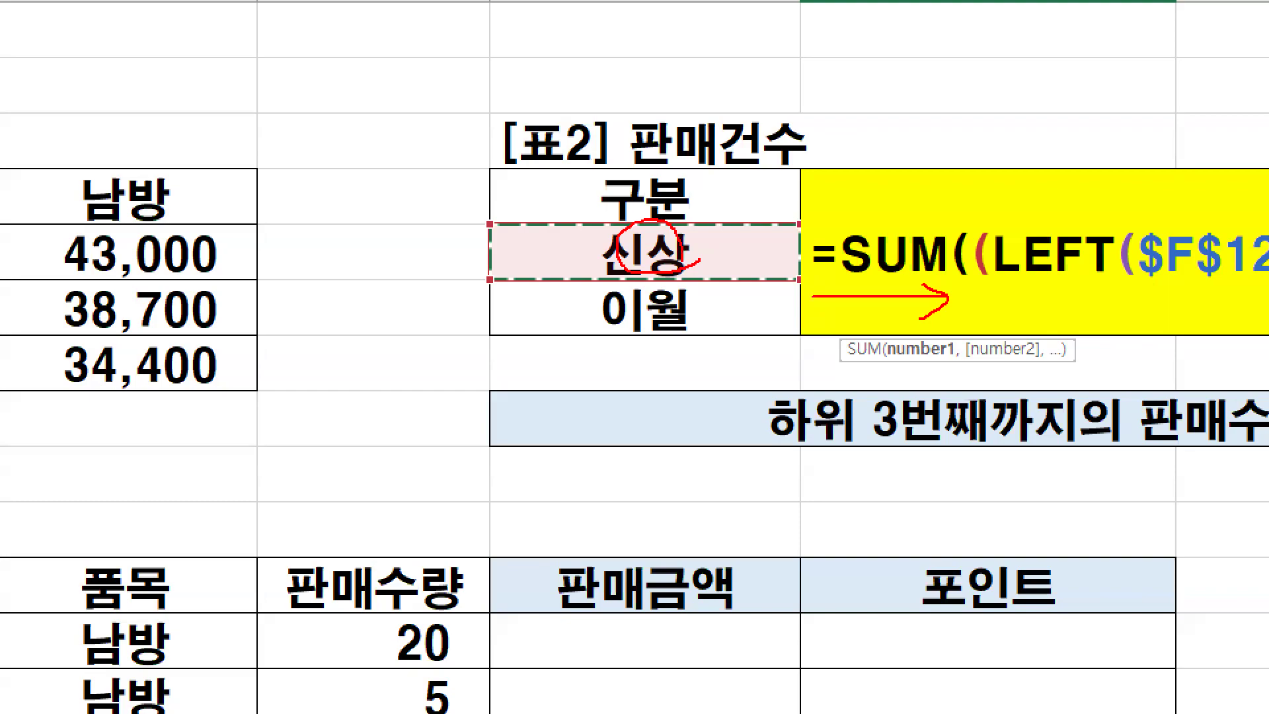
{"action": "key", "text": "Escape"}
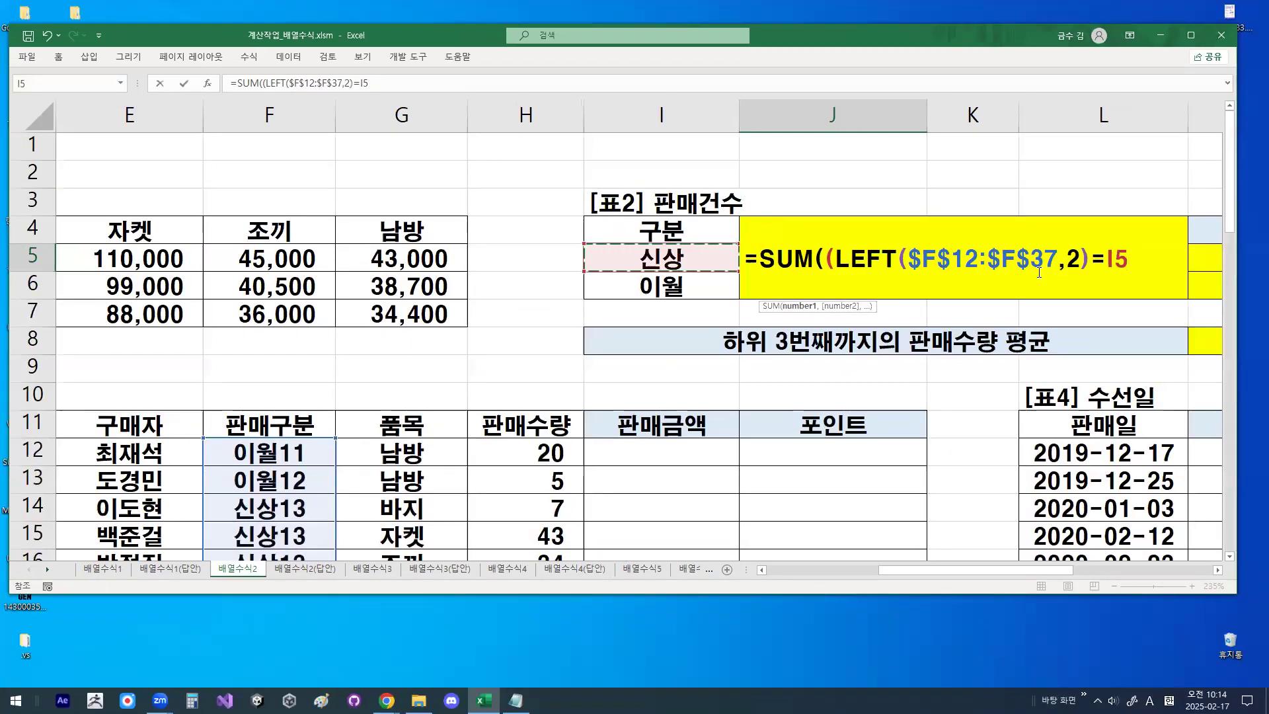
- Fix the column of the I5 reference as $I5, close the first condition's bracket and append the multiplication sign
{"action": "key", "text": "F4"}
{"action": "key", "text": "F4"}
{"action": "key", "text": "F4"}
{"action": "type", "text": ")"}
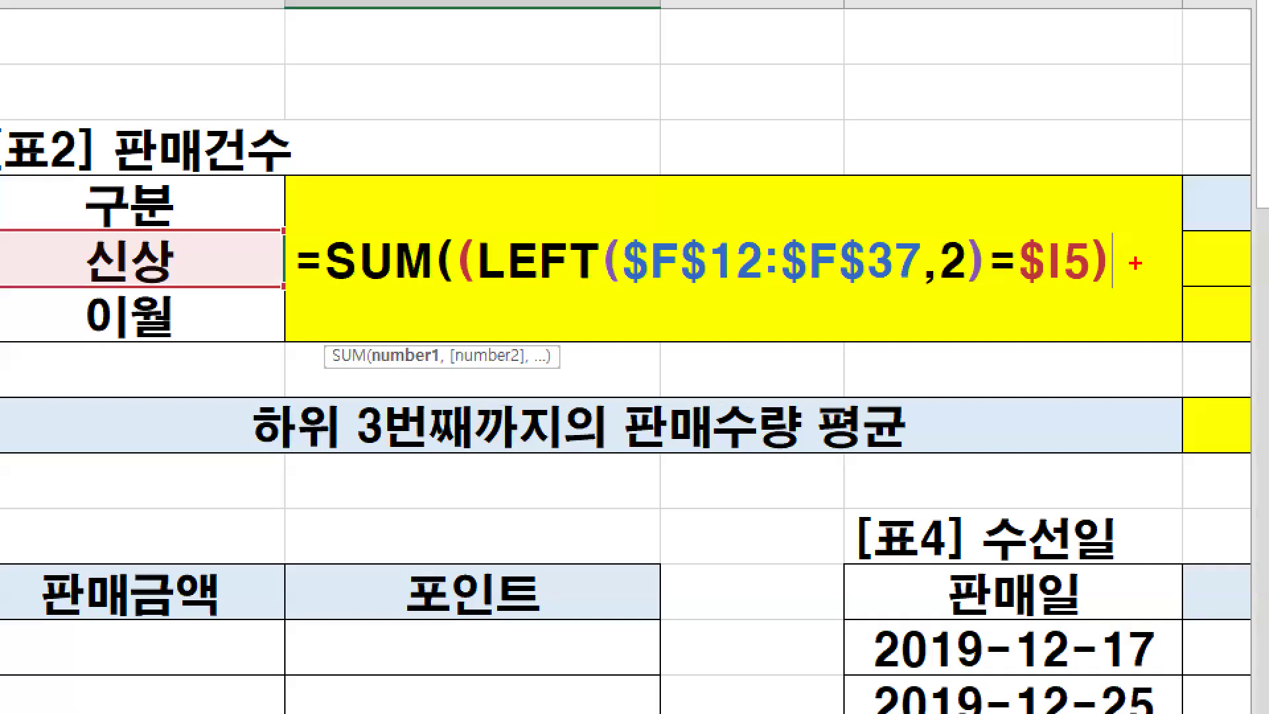
{"action": "mouse_move", "coordinate": [1164, 259]}
{"action": "left_mouse_down"}
{"action": "mouse_move", "coordinate": [1136, 274]}
{"action": "mouse_move", "coordinate": [1164, 265]}
{"action": "left_mouse_up"}
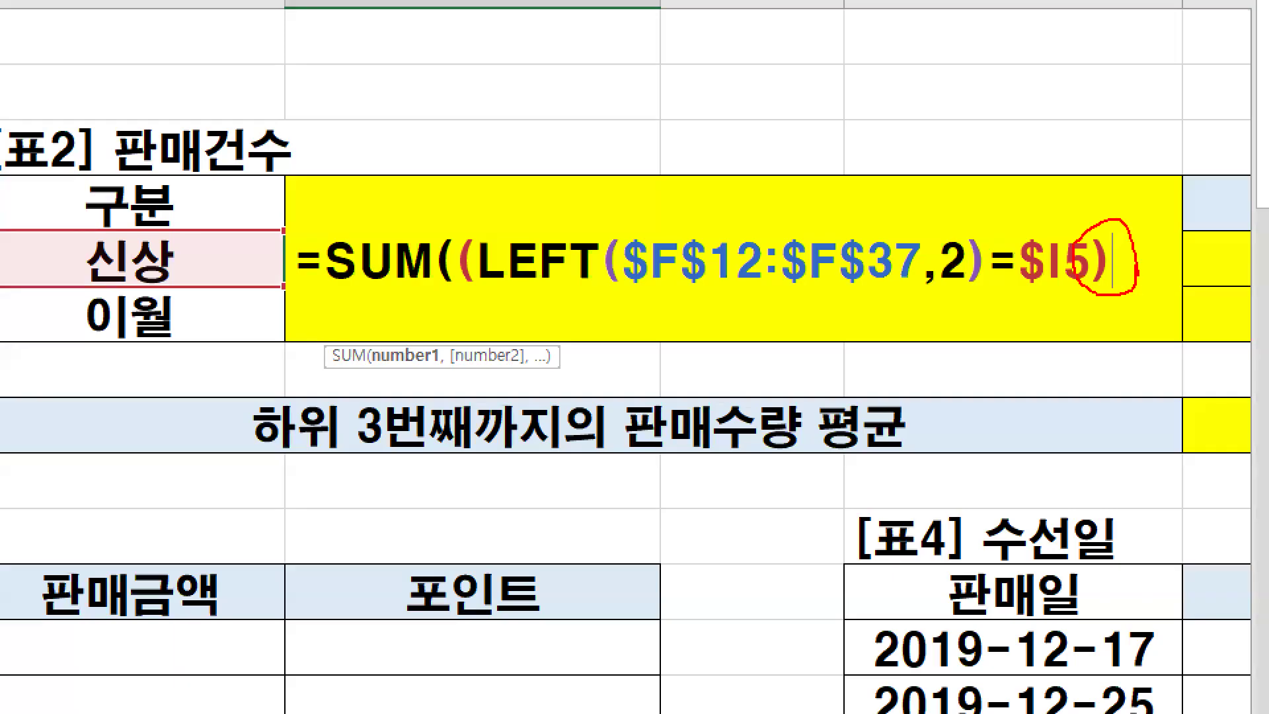
{"action": "key", "text": "Escape"}
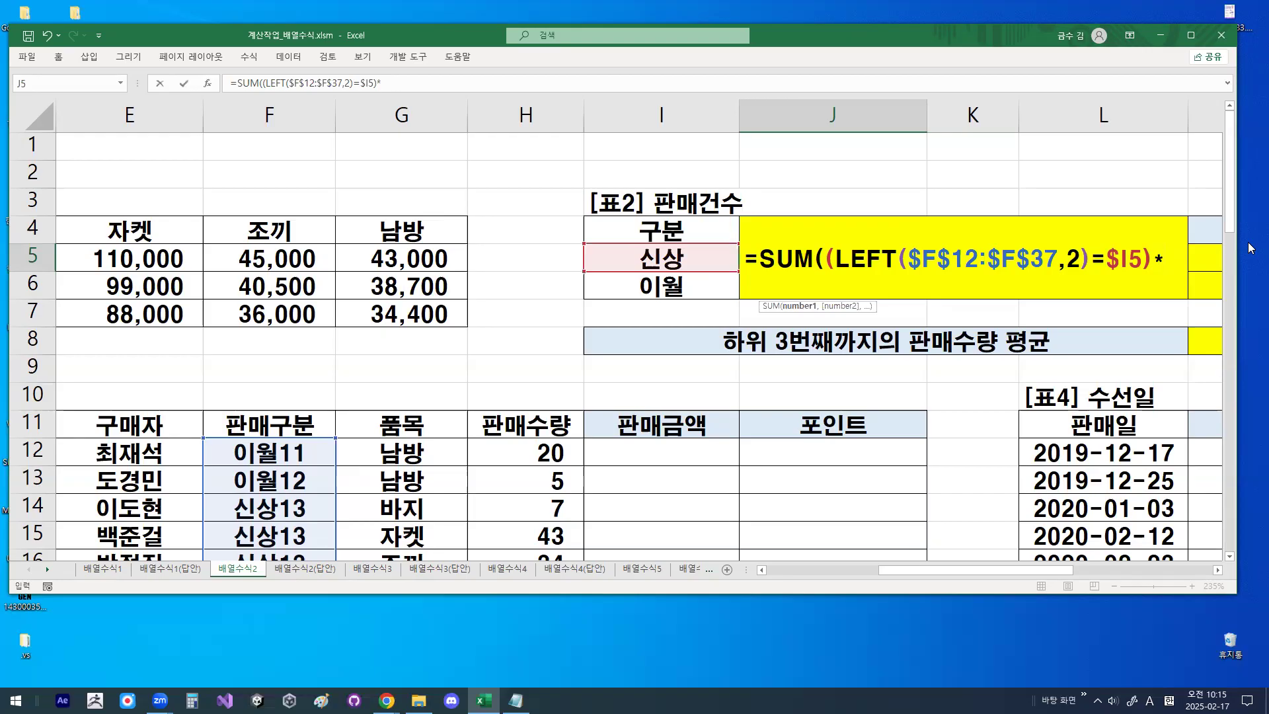
- Add a second condition to the J5 formula comparing the absolute 품목 range $G$12:$G$37 with heading cell J4
{"action": "type", "text": "("}
{"action": "scroll", "coordinate": [447, 475], "scroll_direction": "down", "scroll_amount": 1}
{"action": "left_click_drag", "start_coordinate": [402, 373], "coordinate": [422, 492]}
{"action": "key", "text": "F4"}
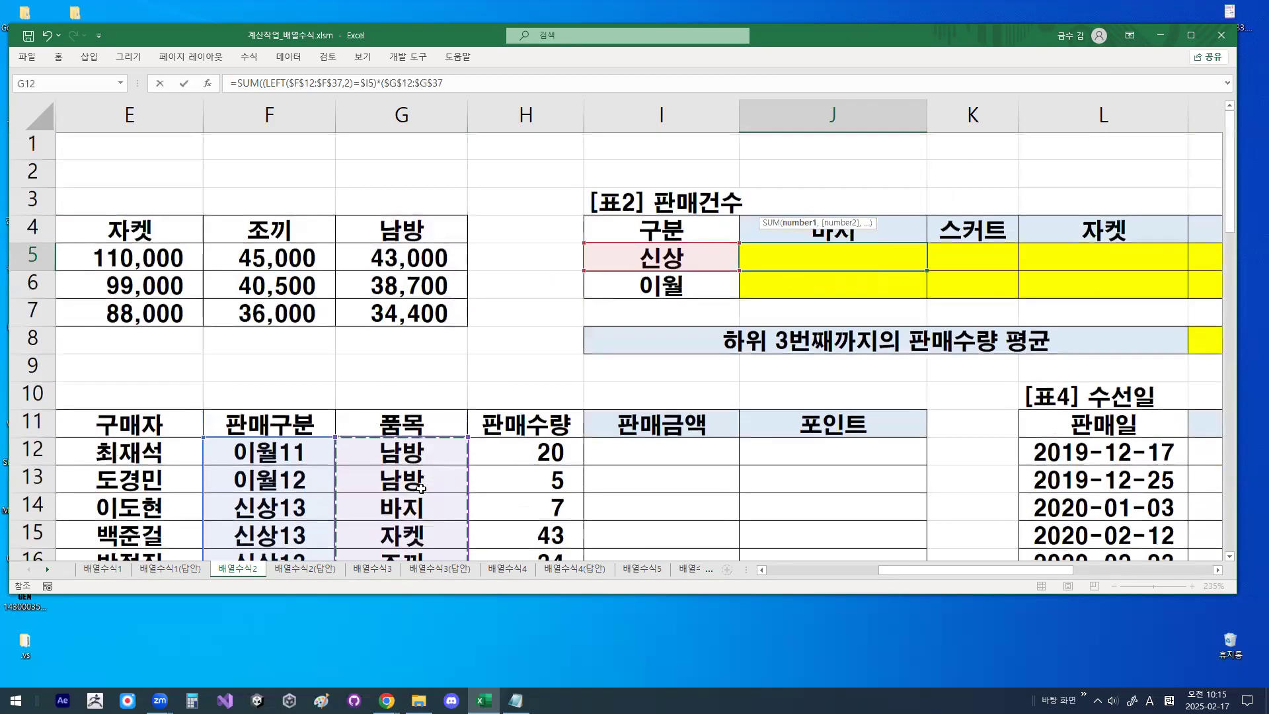
{"action": "type", "text": "="}
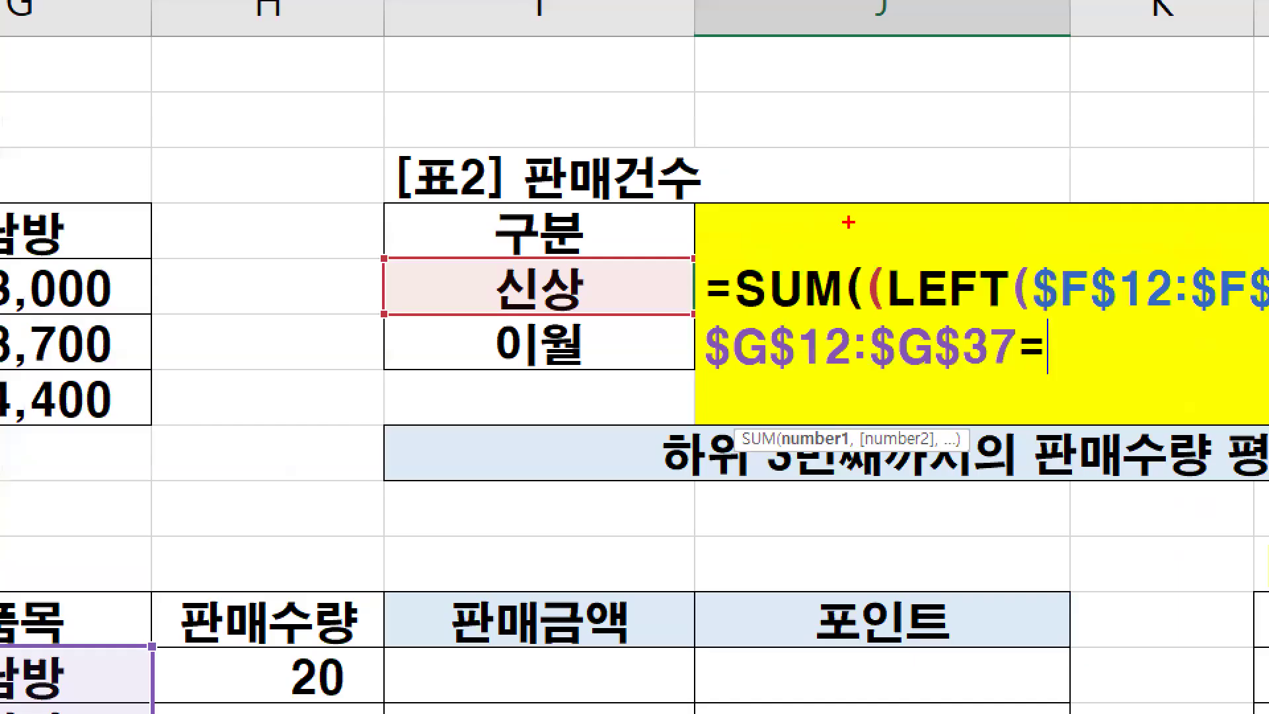
{"action": "mouse_move", "coordinate": [819, 232]}
{"action": "left_mouse_down"}
{"action": "mouse_move", "coordinate": [789, 238]}
{"action": "mouse_move", "coordinate": [820, 230]}
{"action": "left_mouse_up"}
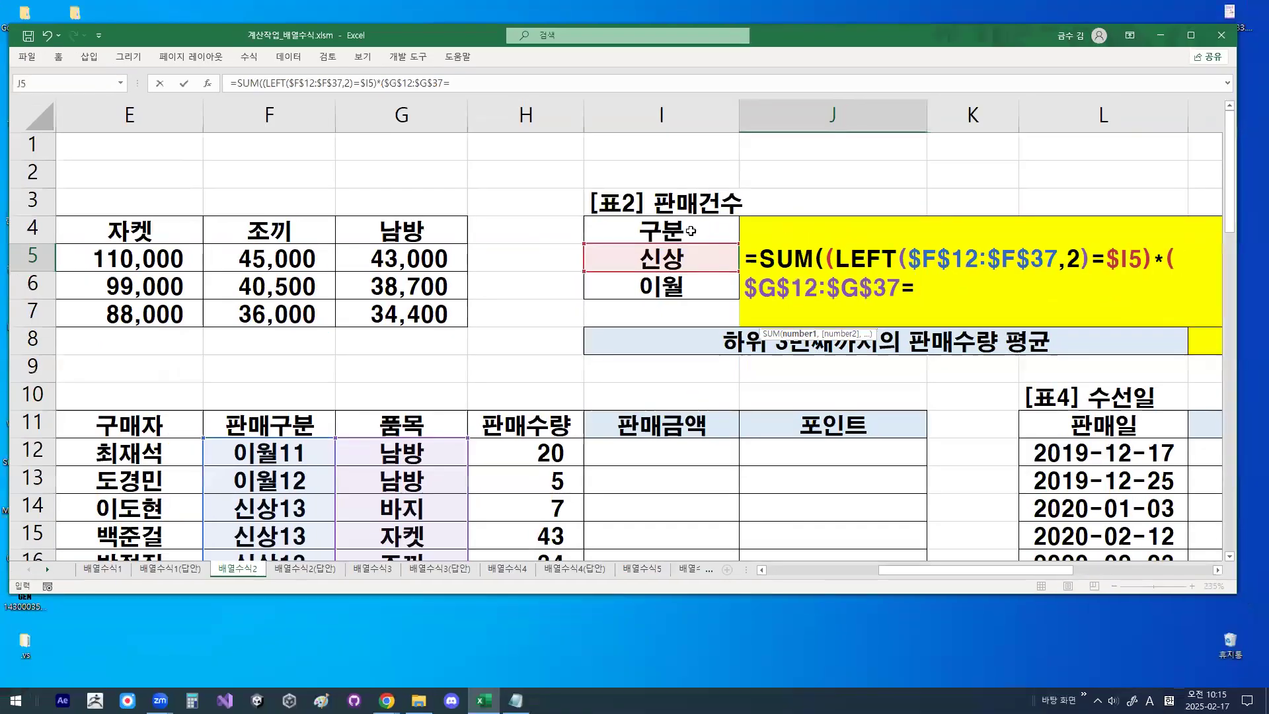
{"action": "left_click", "coordinate": [594, 229]}
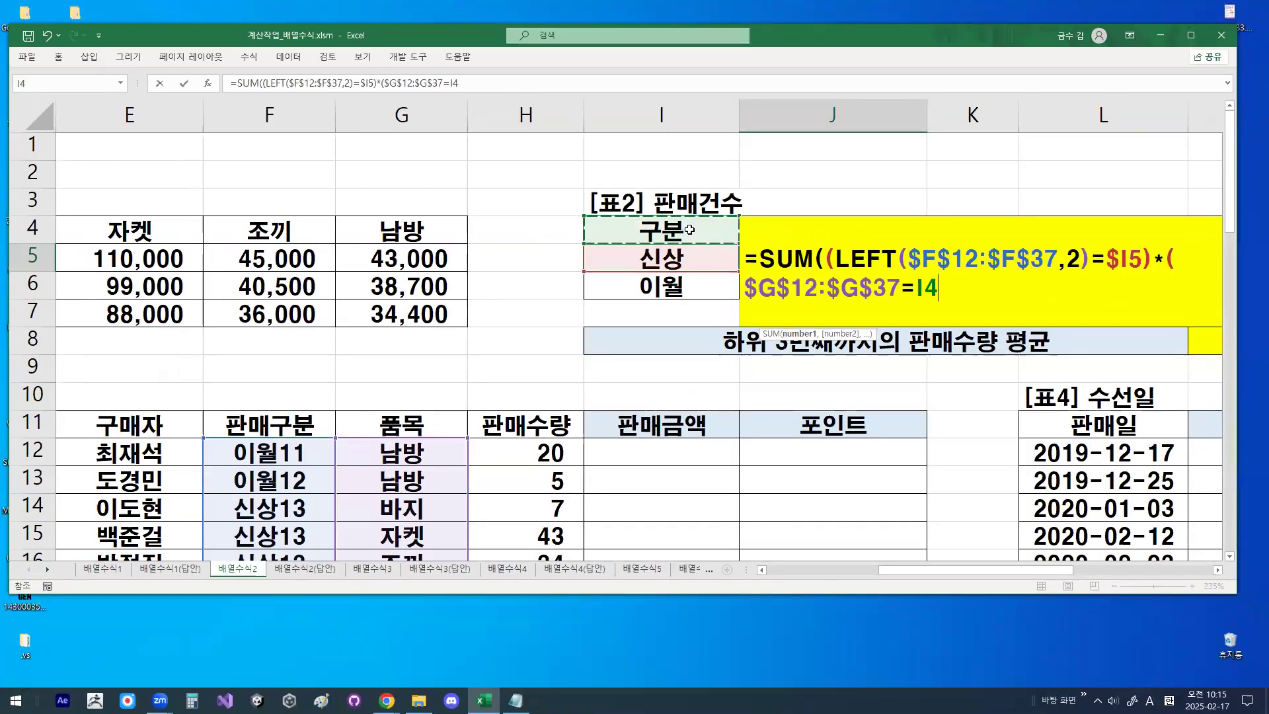
{"action": "key", "text": "Right"}
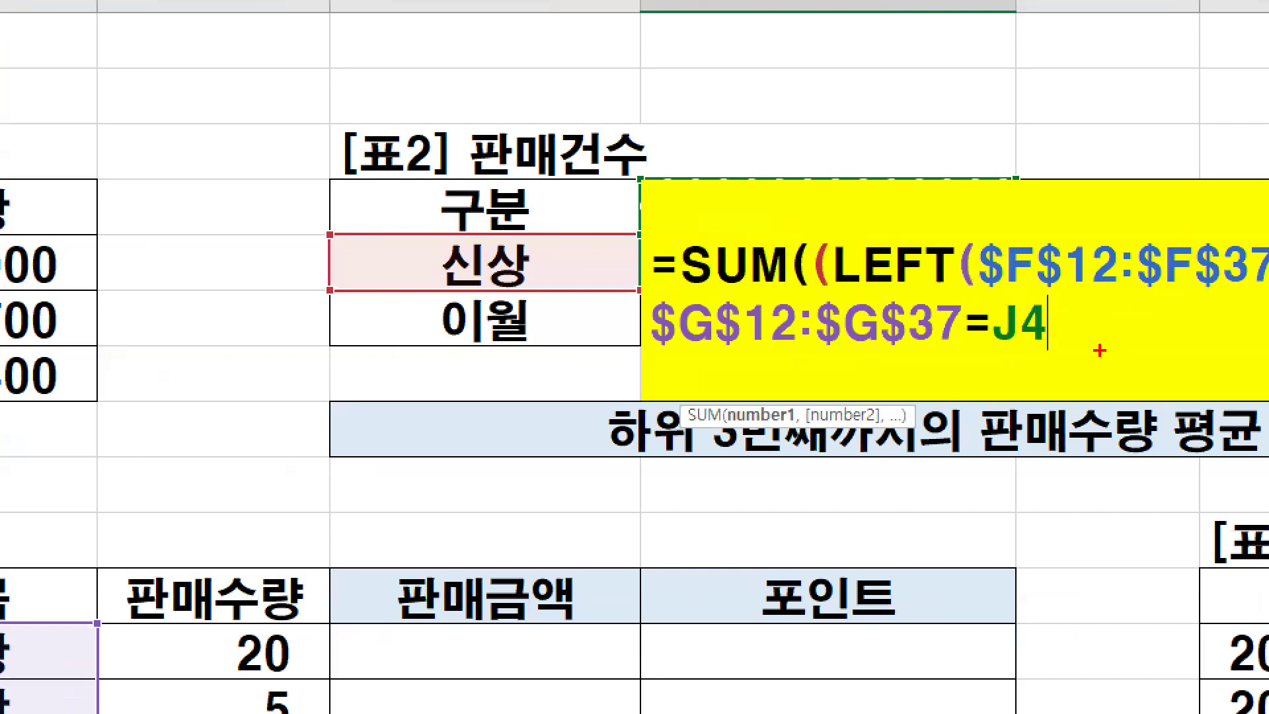
- Fix the row of the J4 reference as J$4, circle it, and close the second condition's bracket
{"action": "left_click_drag", "start_coordinate": [958, 299], "coordinate": [915, 296]}
{"action": "left_click_drag", "start_coordinate": [1051, 298], "coordinate": [1062, 339]}
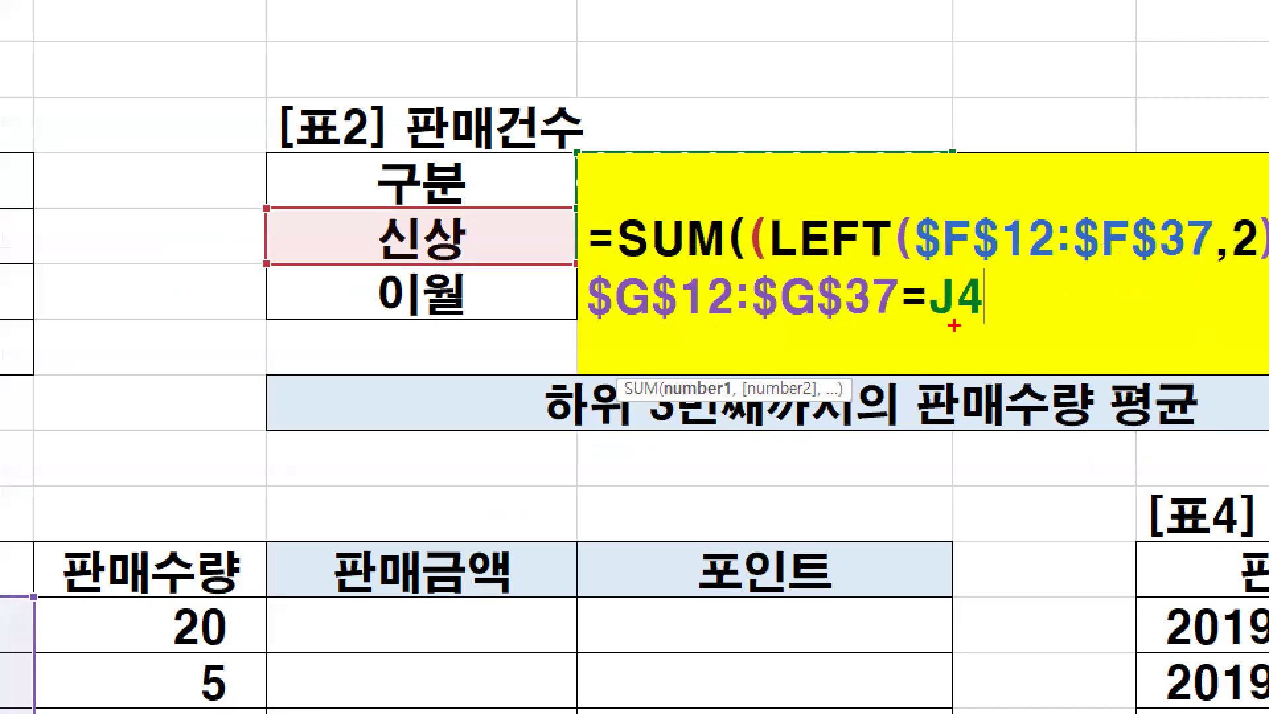
{"action": "mouse_move", "coordinate": [943, 310]}
{"action": "left_mouse_down"}
{"action": "mouse_move", "coordinate": [943, 367]}
{"action": "mouse_move", "coordinate": [972, 321]}
{"action": "left_mouse_up"}
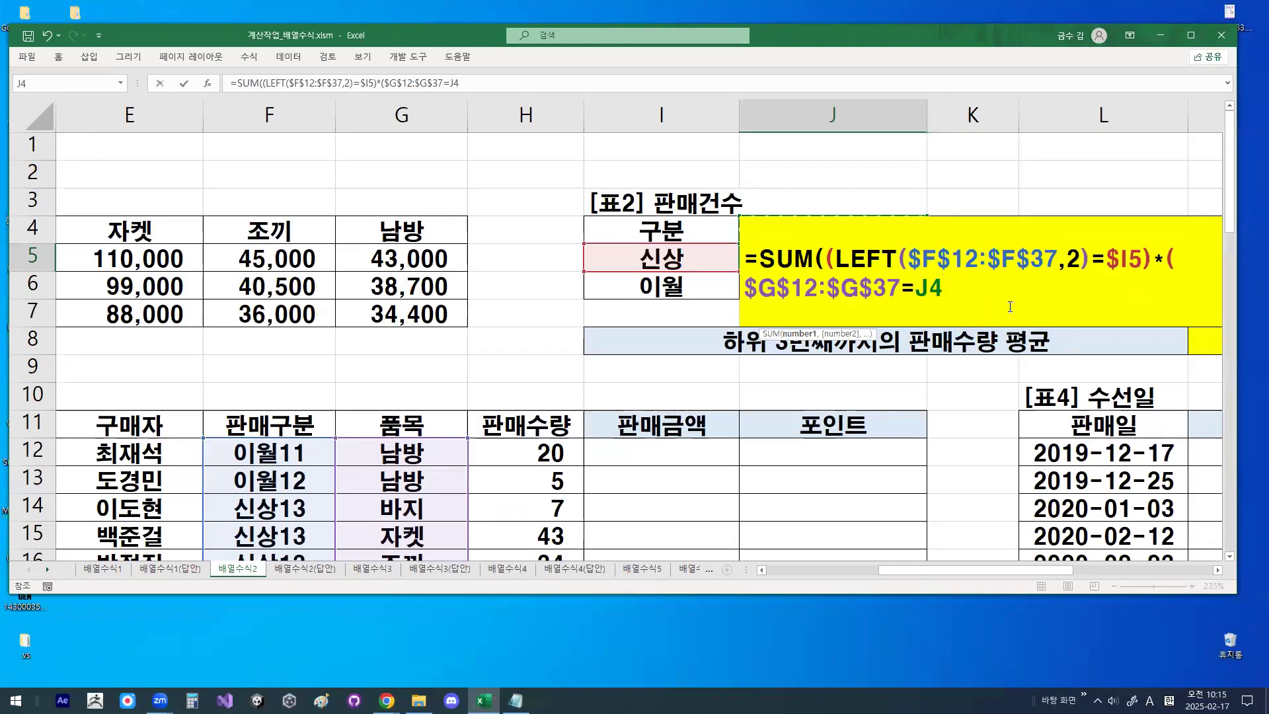
{"action": "key", "text": "F4"}
{"action": "key", "text": "F4"}
{"action": "mouse_move", "coordinate": [966, 291]}
{"action": "left_mouse_down"}
{"action": "mouse_move", "coordinate": [941, 302]}
{"action": "mouse_move", "coordinate": [953, 272]}
{"action": "left_mouse_up"}
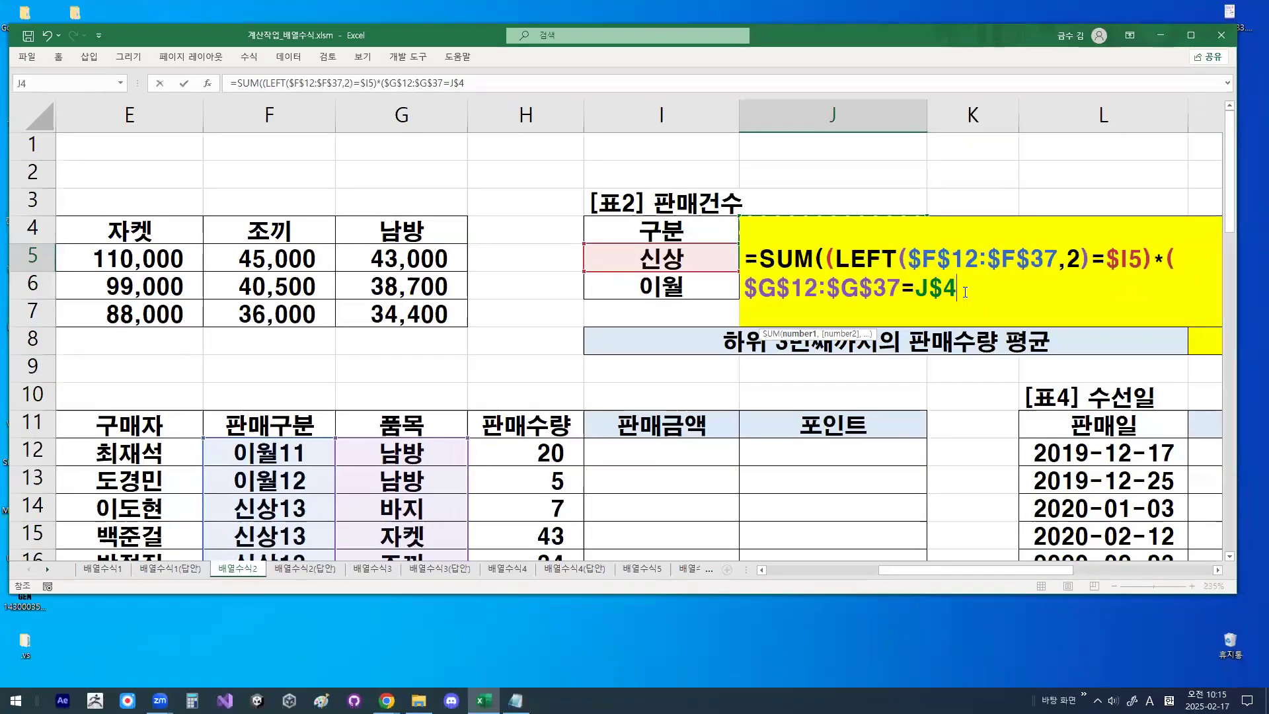
{"action": "type", "text": ")"}
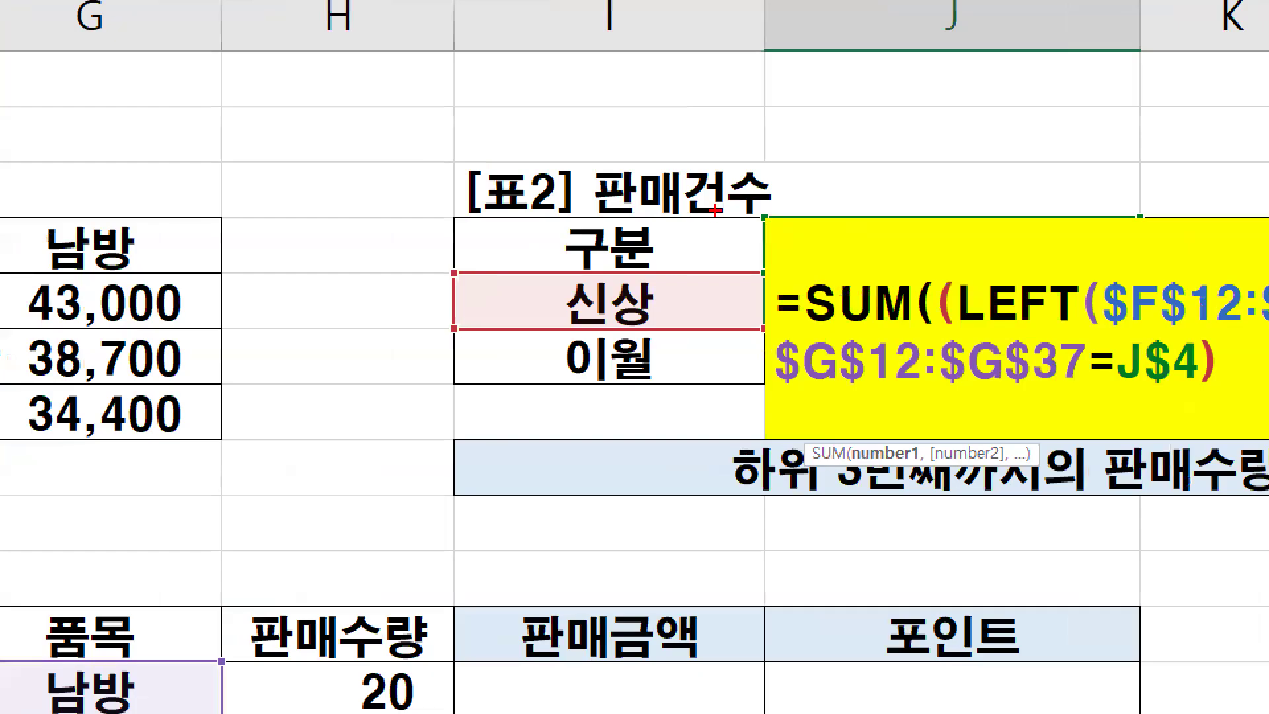
- Draw a check mark on each of the two conditions in the J5 formula
{"action": "mouse_move", "coordinate": [770, 196]}
{"action": "left_mouse_down"}
{"action": "mouse_move", "coordinate": [730, 217]}
{"action": "mouse_move", "coordinate": [738, 159]}
{"action": "left_mouse_up"}
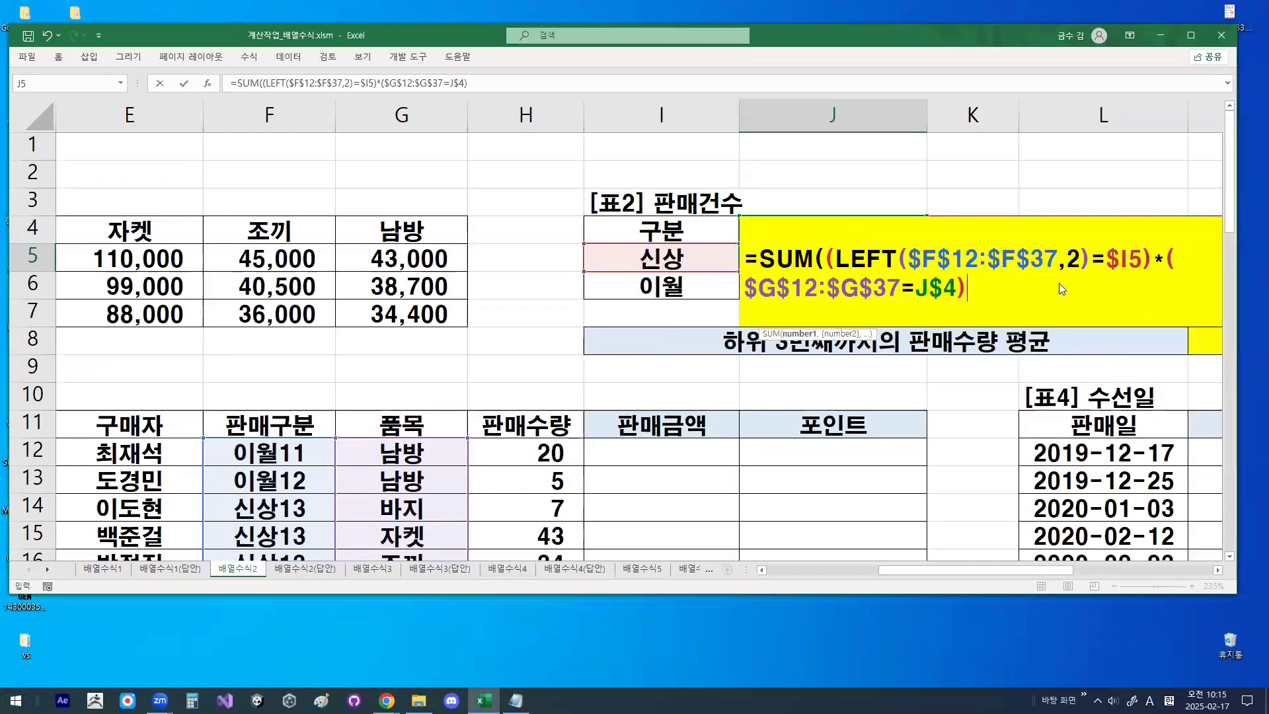
{"action": "left_click_drag", "start_coordinate": [1058, 244], "coordinate": [1116, 206]}
{"action": "left_click_drag", "start_coordinate": [919, 291], "coordinate": [958, 263]}
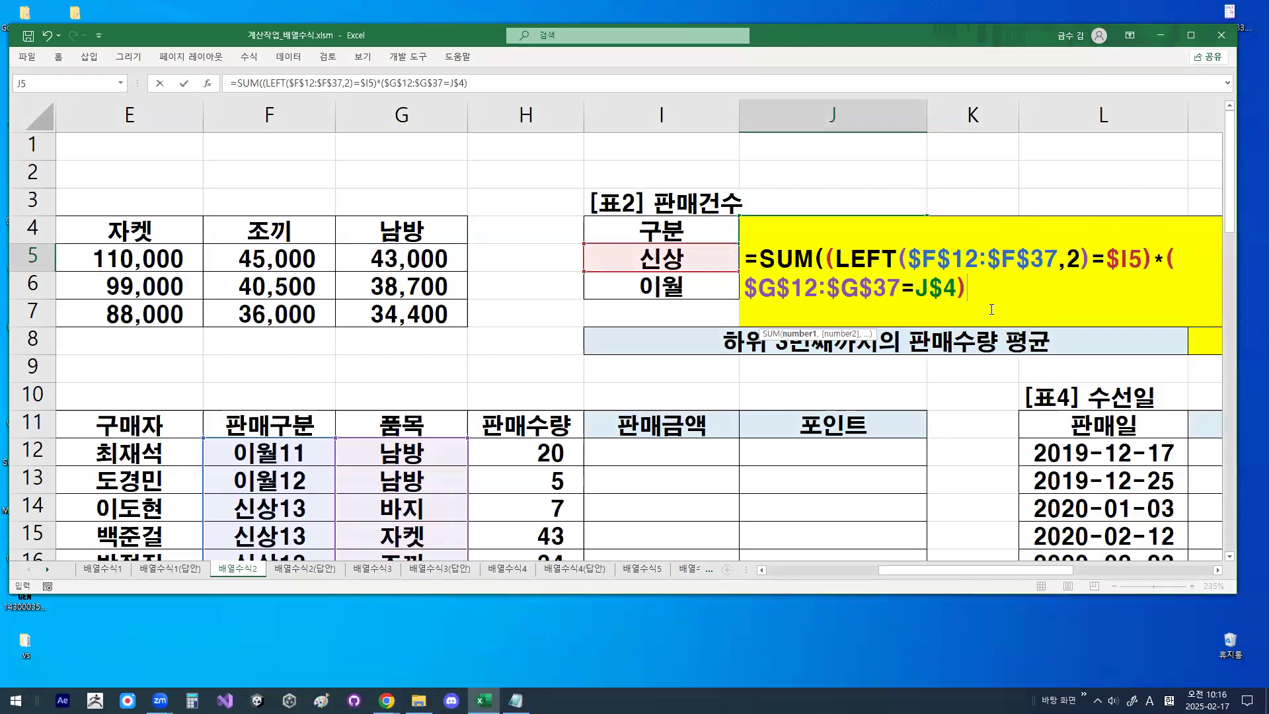
- Close the SUM function, mark its matching opening and closing brackets, and enter the J5 formula as an array formula
{"action": "type", "text": ")"}
{"action": "key", "text": "ctrl+1"}
{"action": "left_click", "coordinate": [830, 264]}
{"action": "mouse_move", "coordinate": [840, 269]}
{"action": "left_mouse_down"}
{"action": "mouse_move", "coordinate": [788, 231]}
{"action": "mouse_move", "coordinate": [843, 248]}
{"action": "left_mouse_up"}
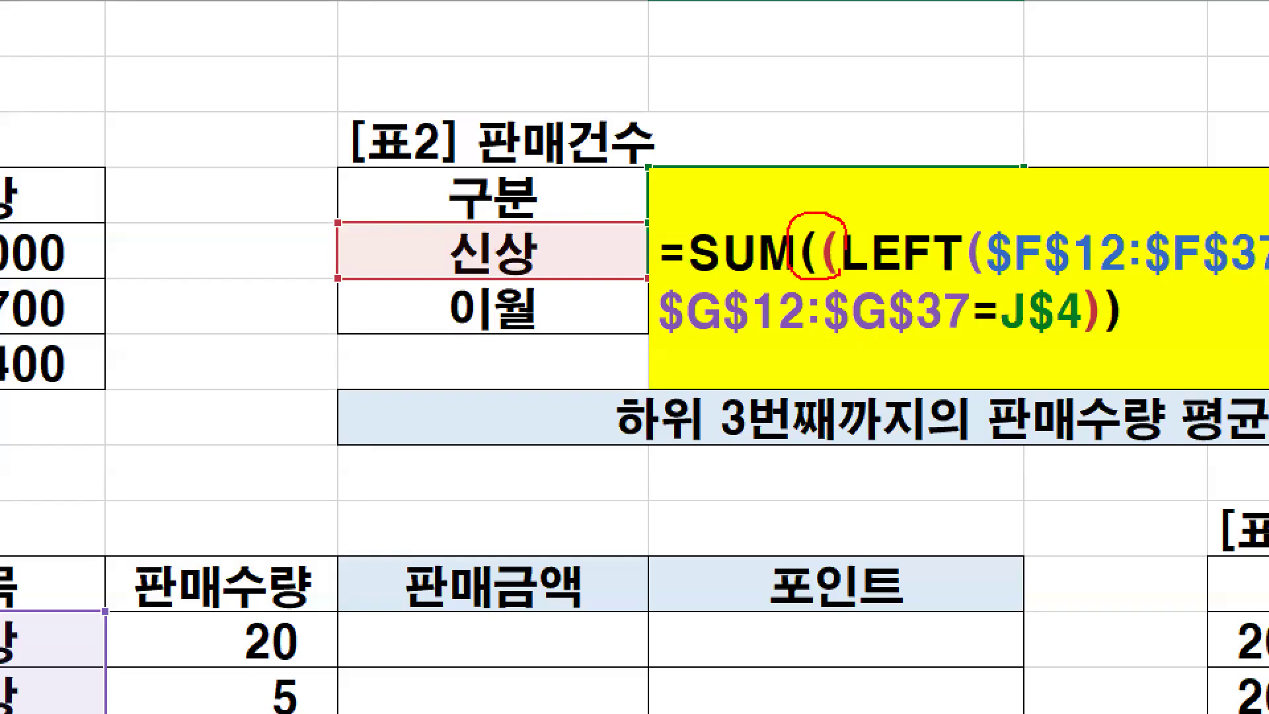
{"action": "mouse_move", "coordinate": [1123, 314]}
{"action": "left_mouse_down"}
{"action": "mouse_move", "coordinate": [1132, 334]}
{"action": "mouse_move", "coordinate": [1094, 281]}
{"action": "mouse_move", "coordinate": [1124, 299]}
{"action": "mouse_move", "coordinate": [1090, 363]}
{"action": "left_mouse_up"}
{"action": "left_click_drag", "start_coordinate": [1095, 294], "coordinate": [1137, 215]}
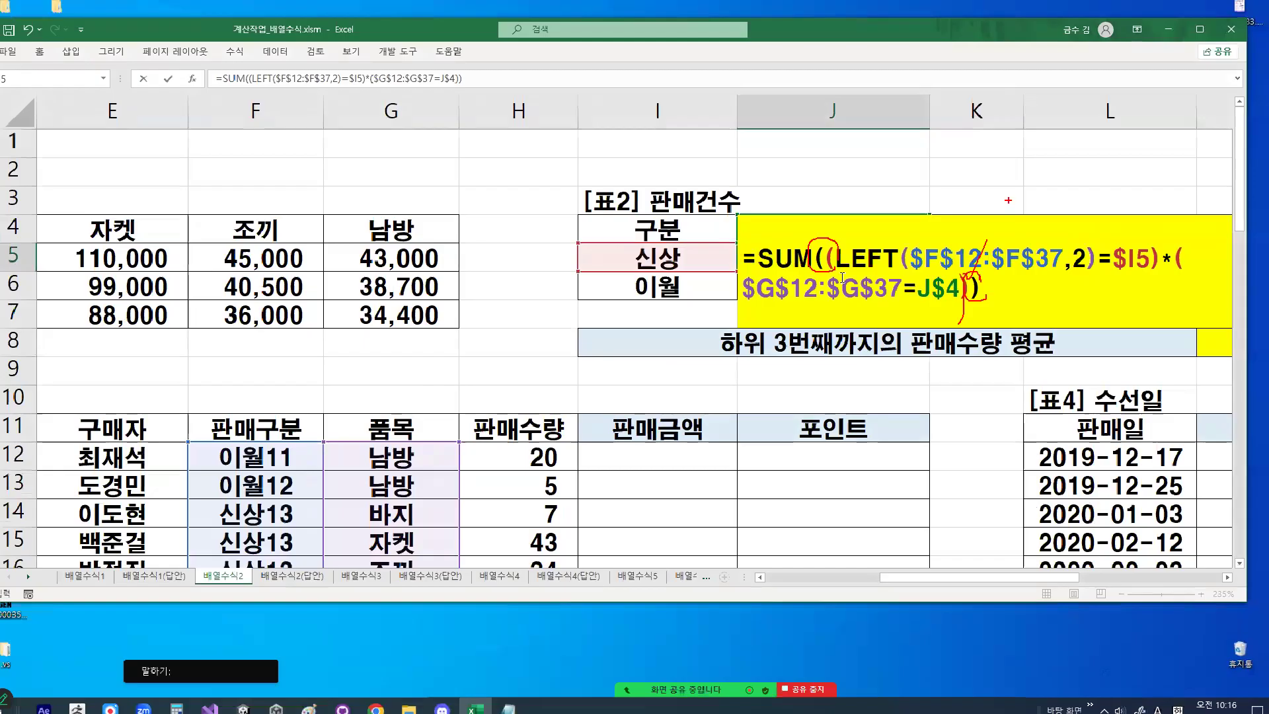
{"action": "key", "text": "Escape"}
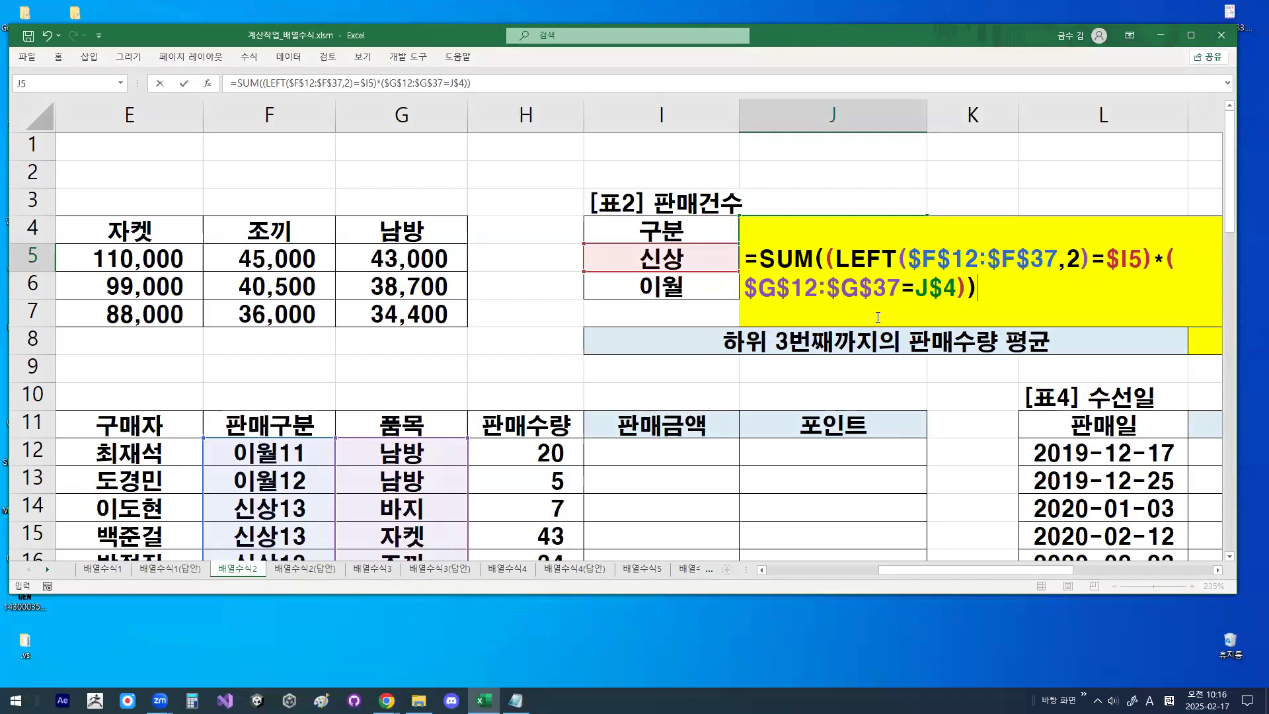
{"action": "key", "text": "ctrl+shift+Return"}
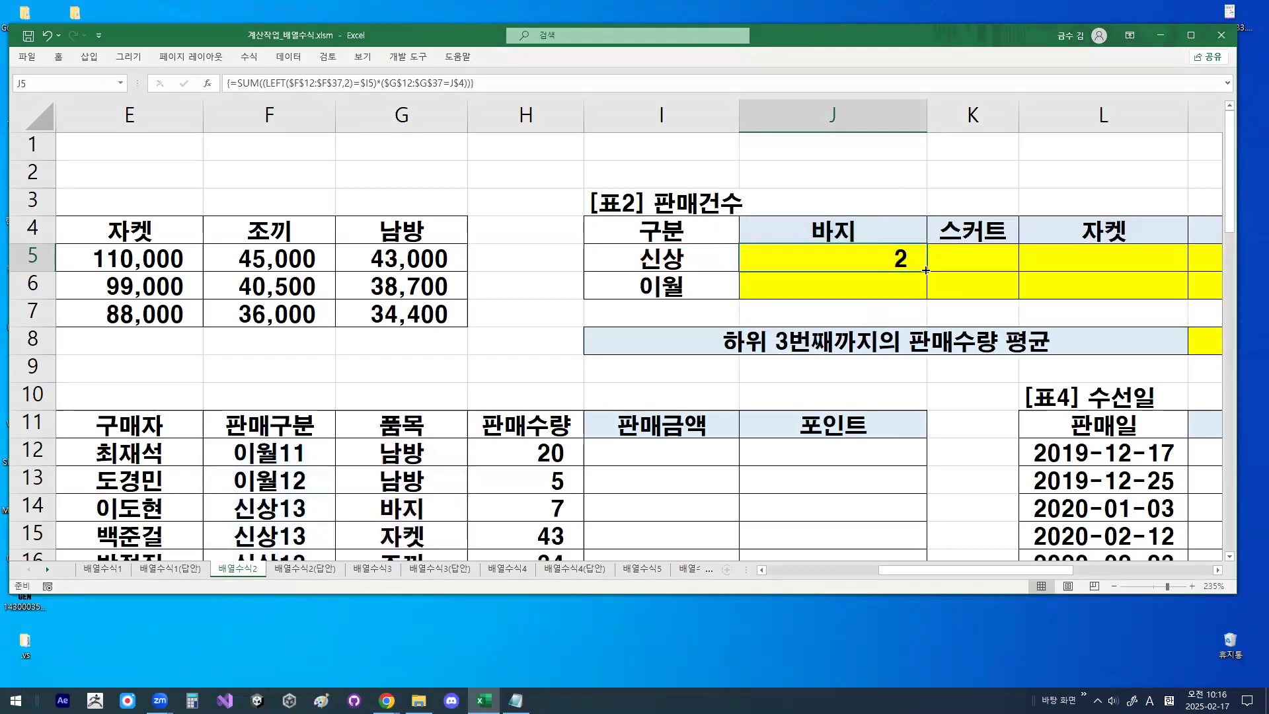
- Sketch the fill directions over 표2, then fill the J5 array formula across and down through J5:N6
{"action": "key", "text": "ctrl+2"}
{"action": "left_click_drag", "start_coordinate": [885, 279], "coordinate": [1052, 279]}
{"action": "mouse_move", "coordinate": [942, 262]}
{"action": "left_mouse_down"}
{"action": "mouse_move", "coordinate": [930, 363]}
{"action": "mouse_move", "coordinate": [921, 358]}
{"action": "mouse_move", "coordinate": [946, 345]}
{"action": "left_mouse_up"}
{"action": "mouse_move", "coordinate": [936, 345]}
{"action": "left_mouse_down"}
{"action": "mouse_move", "coordinate": [1147, 347]}
{"action": "mouse_move", "coordinate": [1128, 362]}
{"action": "left_mouse_up"}
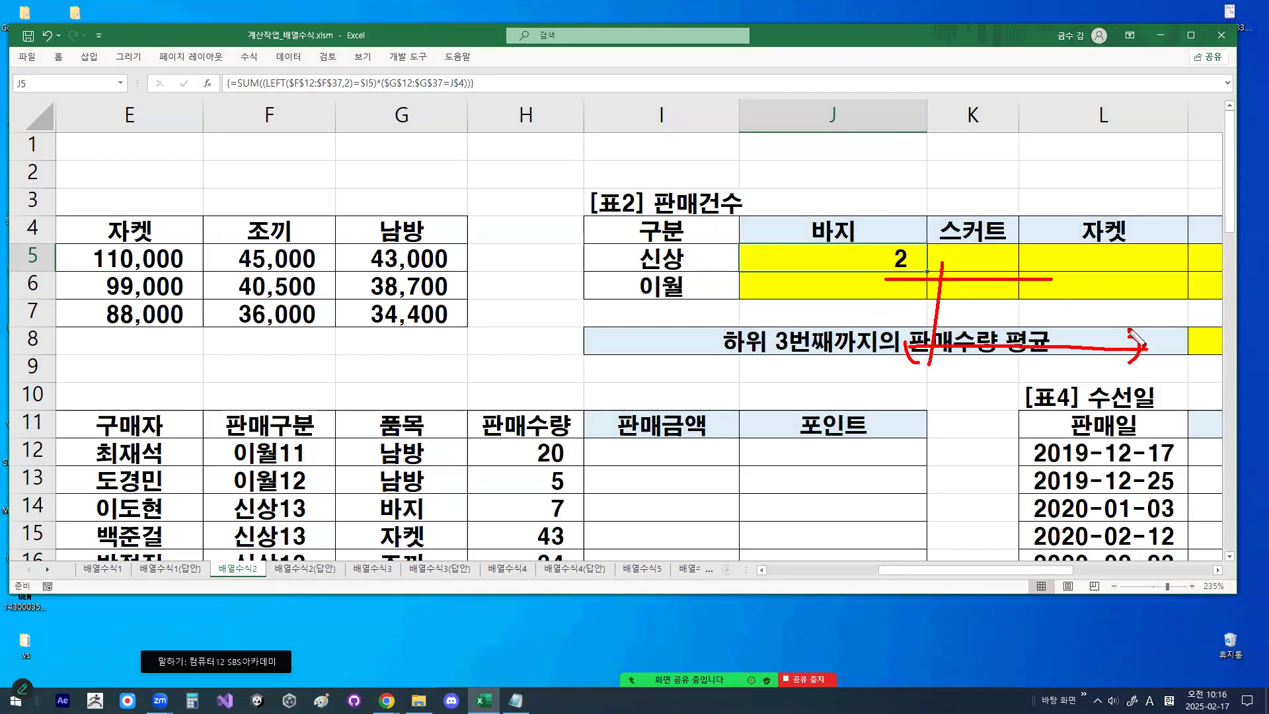
{"action": "key", "text": "Escape"}
{"action": "left_click_drag", "start_coordinate": [928, 273], "coordinate": [1041, 294]}
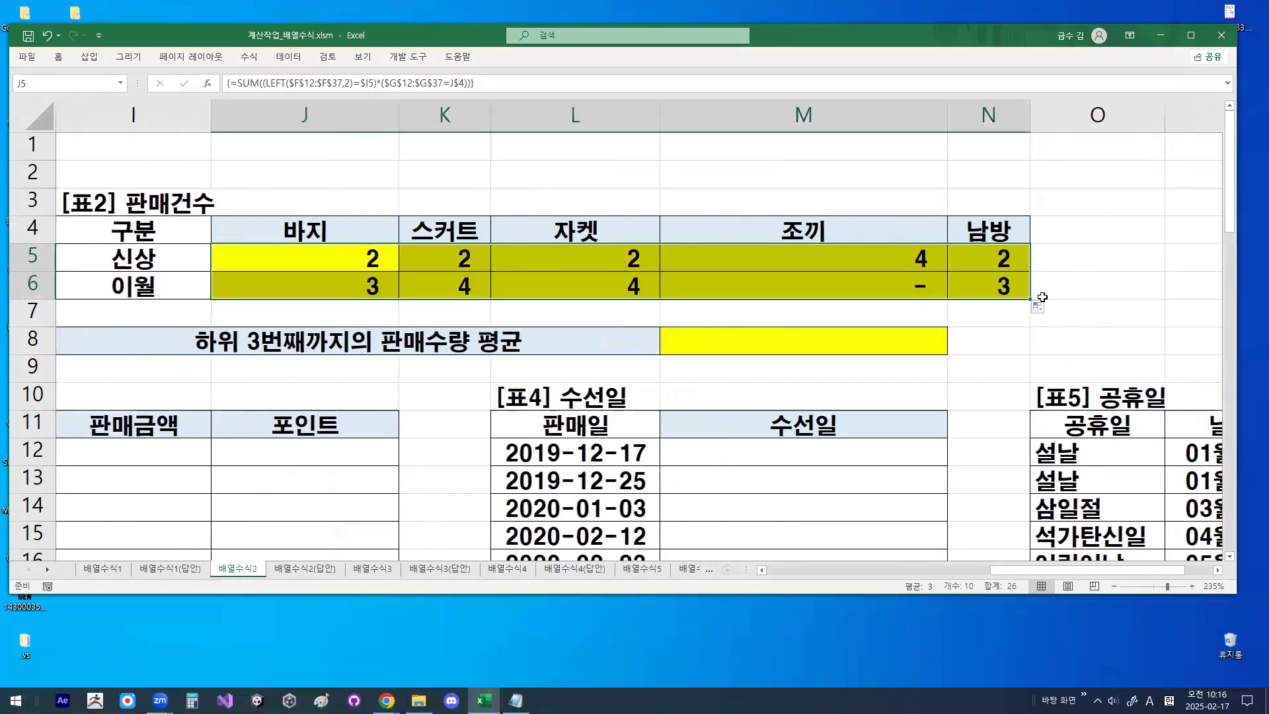
- Draw arrows over 표2 showing the across-then-down and down-then-across fill orders
{"action": "left_click_drag", "start_coordinate": [306, 270], "coordinate": [540, 270]}
{"action": "left_click_drag", "start_coordinate": [534, 258], "coordinate": [549, 285]}
{"action": "mouse_move", "coordinate": [695, 259]}
{"action": "left_mouse_down"}
{"action": "mouse_move", "coordinate": [696, 339]}
{"action": "mouse_move", "coordinate": [707, 338]}
{"action": "left_mouse_up"}
{"action": "mouse_move", "coordinate": [267, 234]}
{"action": "left_mouse_down"}
{"action": "mouse_move", "coordinate": [268, 334]}
{"action": "mouse_move", "coordinate": [625, 325]}
{"action": "left_mouse_up"}
{"action": "mouse_move", "coordinate": [588, 318]}
{"action": "left_mouse_down"}
{"action": "mouse_move", "coordinate": [627, 327]}
{"action": "mouse_move", "coordinate": [603, 344]}
{"action": "left_mouse_up"}
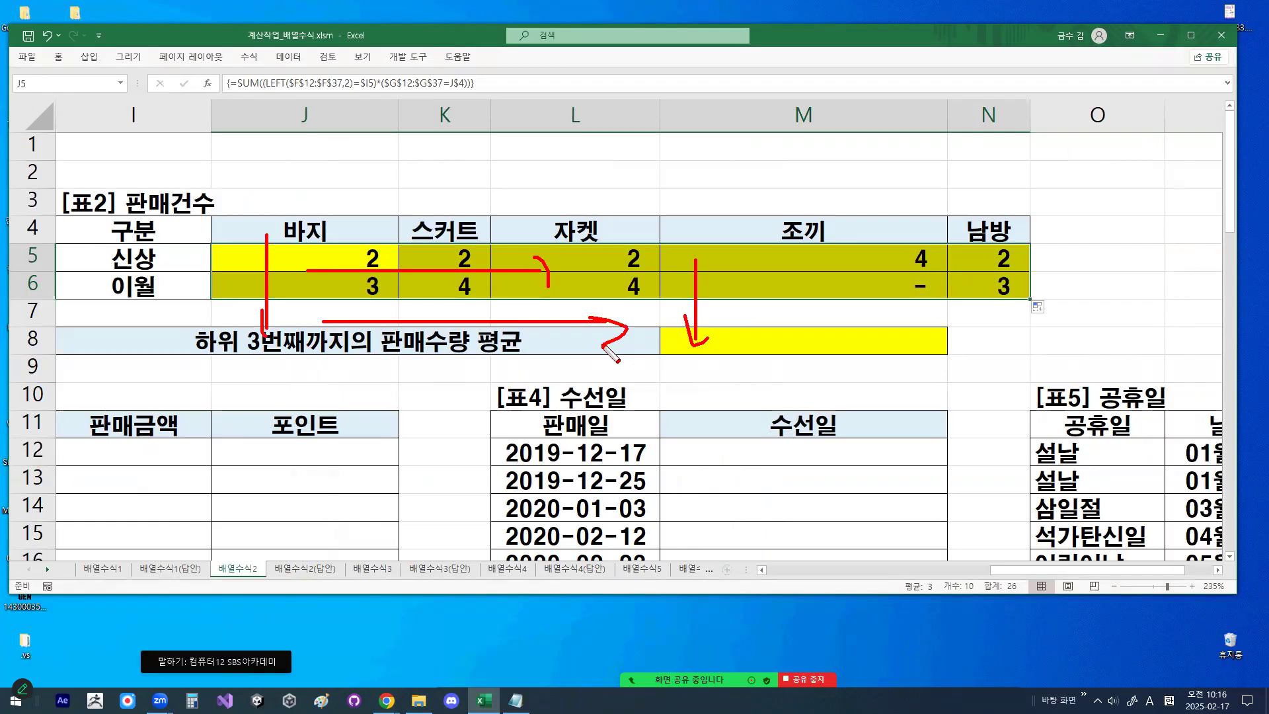
- Examine the filled array formulas in the 바지, 스커트 and 자켓 columns, rows 5 and 6, of 표2
{"action": "left_click", "coordinate": [340, 255]}
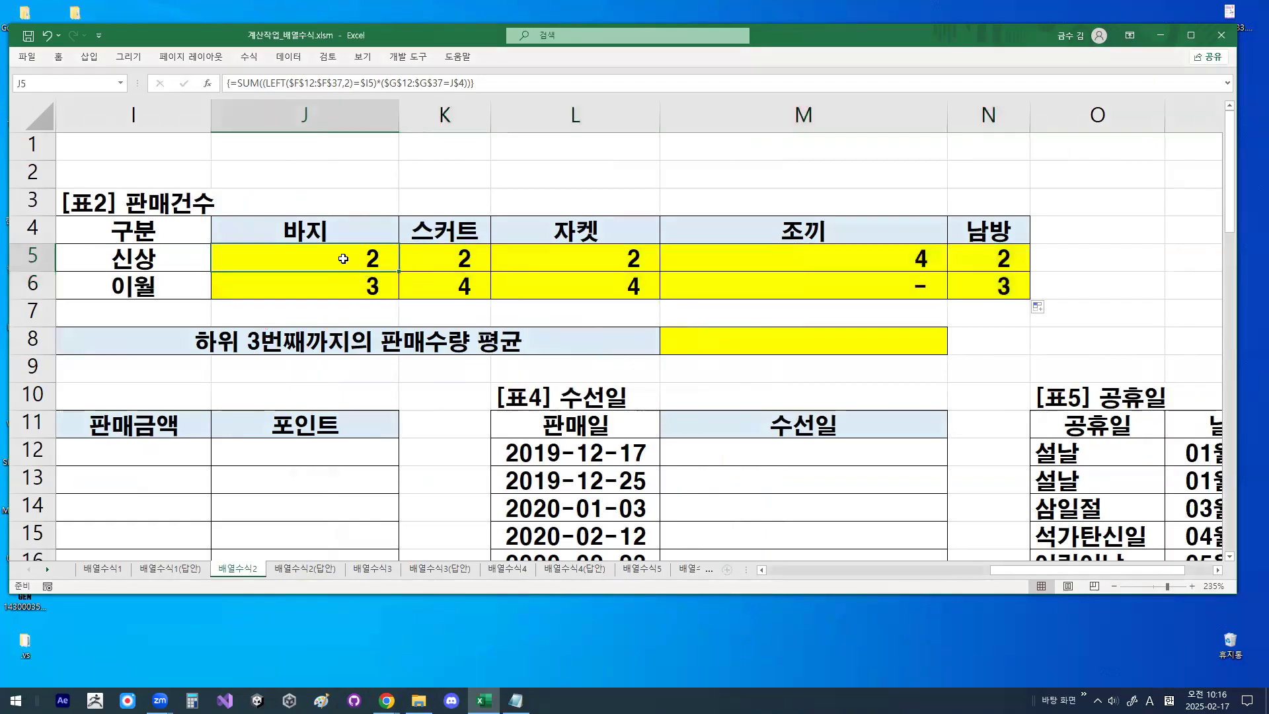
{"action": "left_click", "coordinate": [344, 285]}
{"action": "left_click", "coordinate": [445, 263]}
{"action": "left_click", "coordinate": [451, 285]}
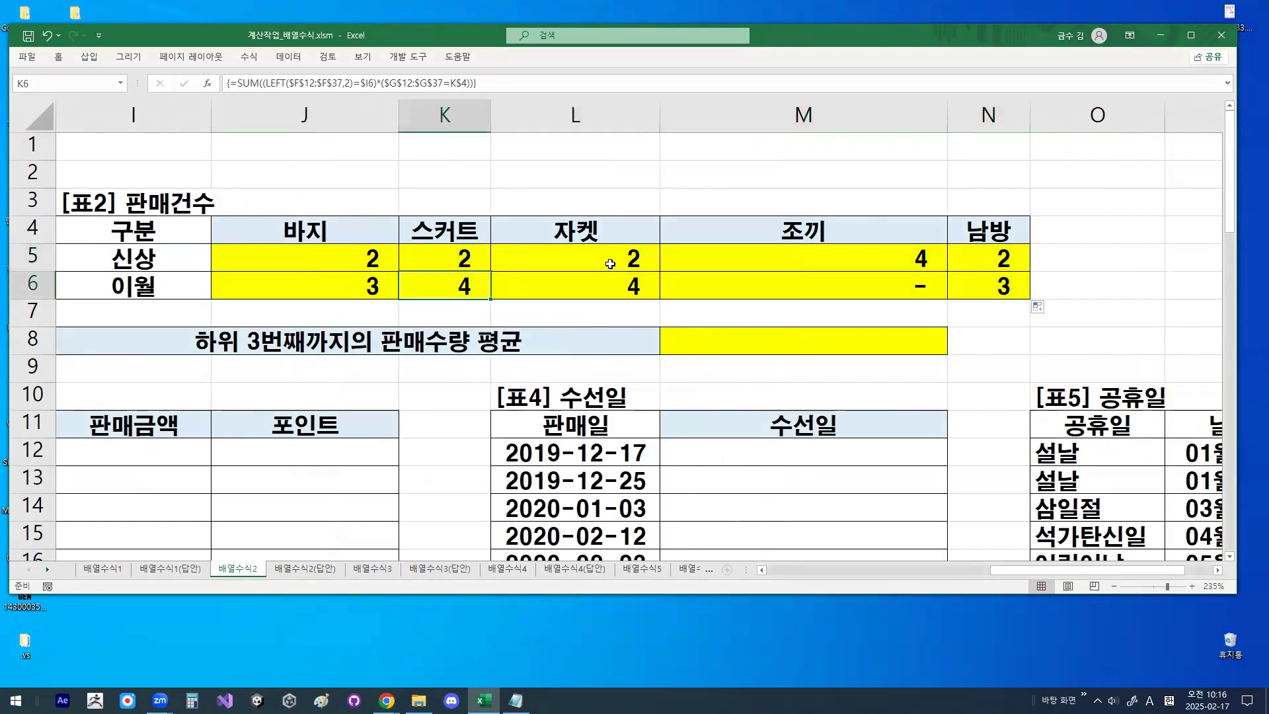
{"action": "left_click", "coordinate": [609, 262]}
{"action": "left_click", "coordinate": [614, 285]}
- Compare the 표2 판매건수 results with J5:N6 on the 배열수식2(답안) sheet and return to 배열수식2
{"action": "left_click", "coordinate": [320, 569]}
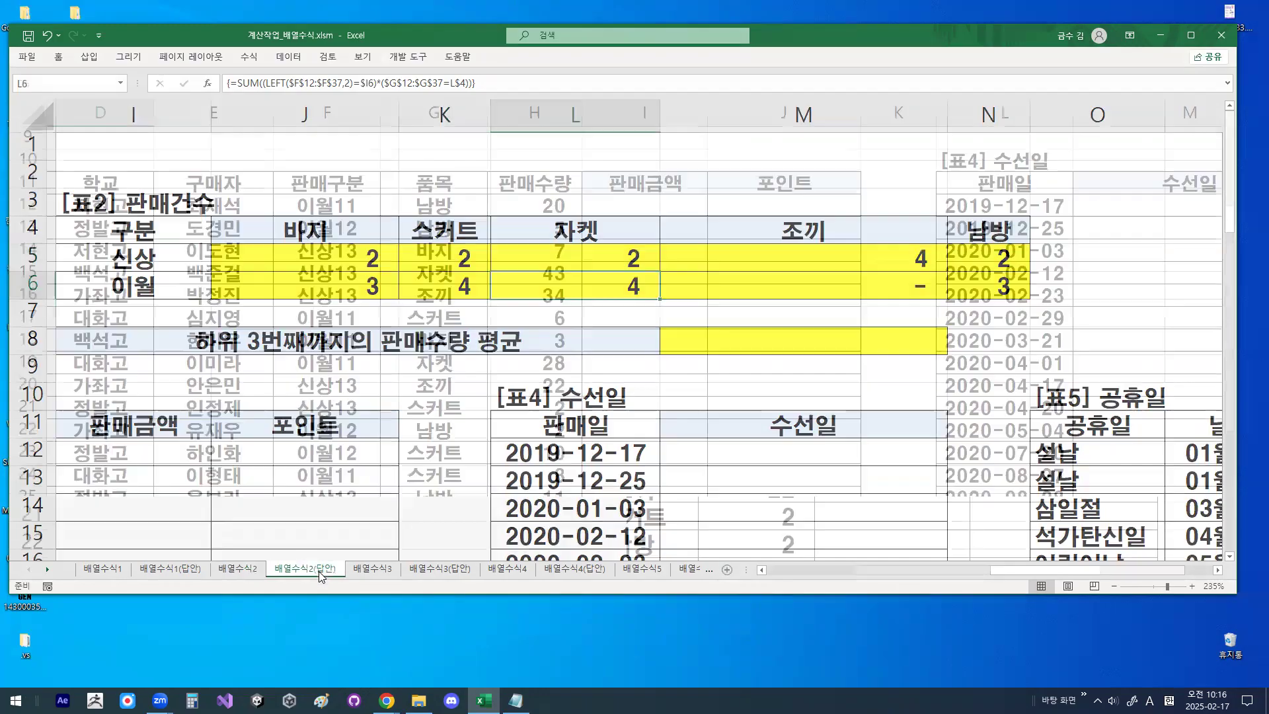
{"action": "scroll", "coordinate": [1021, 504], "scroll_direction": "right", "scroll_amount": 7}
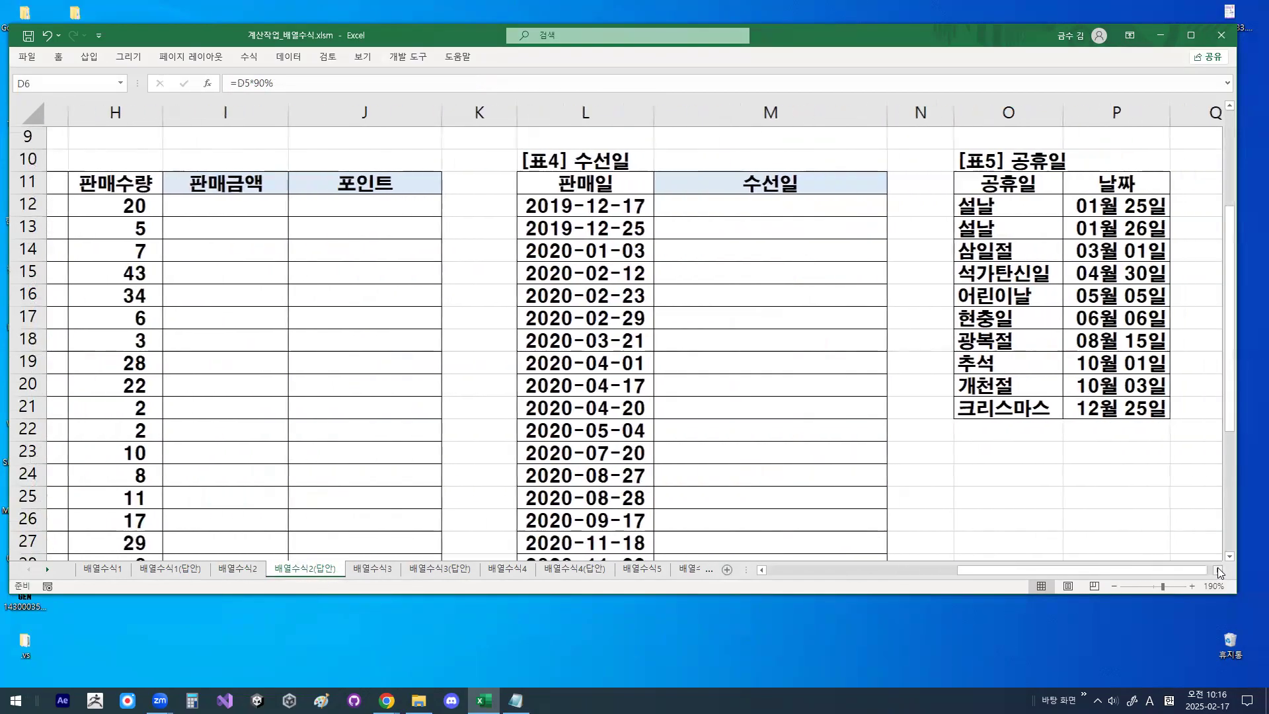
{"action": "scroll", "coordinate": [1021, 504], "scroll_direction": "up", "scroll_amount": 3}
{"action": "left_click_drag", "start_coordinate": [1048, 573], "coordinate": [925, 584]}
{"action": "left_click_drag", "start_coordinate": [553, 241], "coordinate": [1084, 244]}
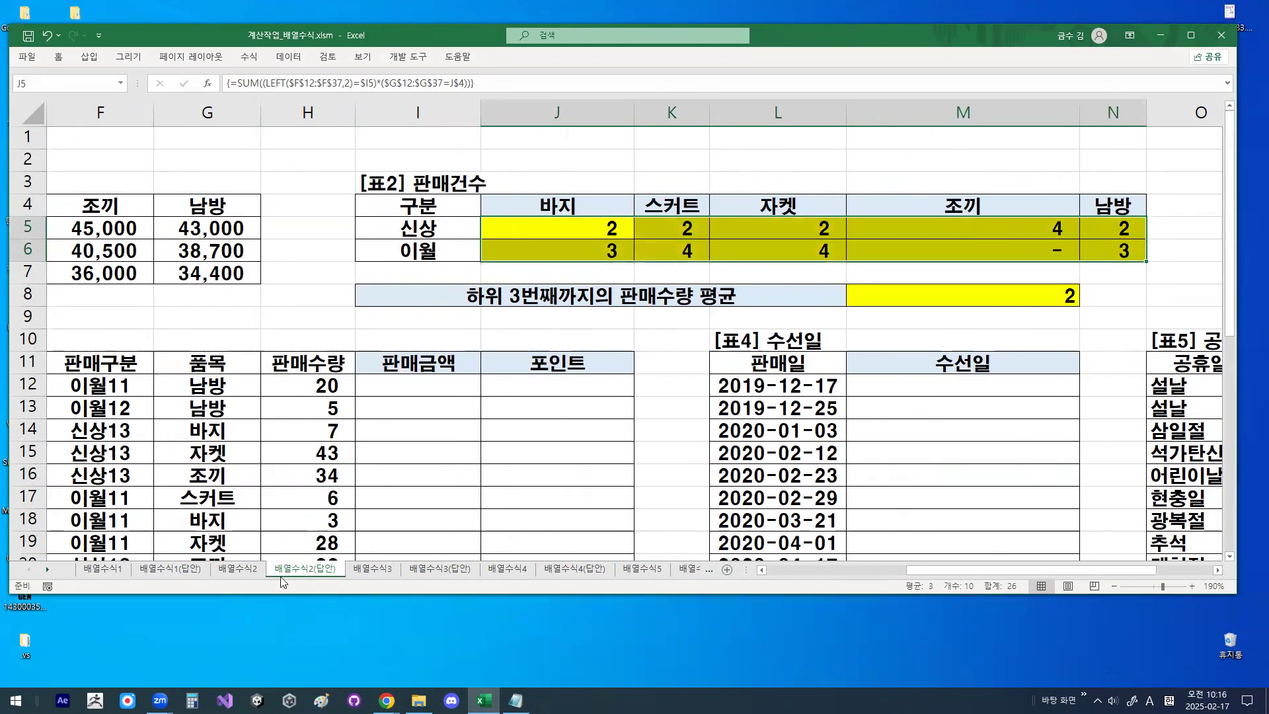
{"action": "left_click", "coordinate": [258, 570]}
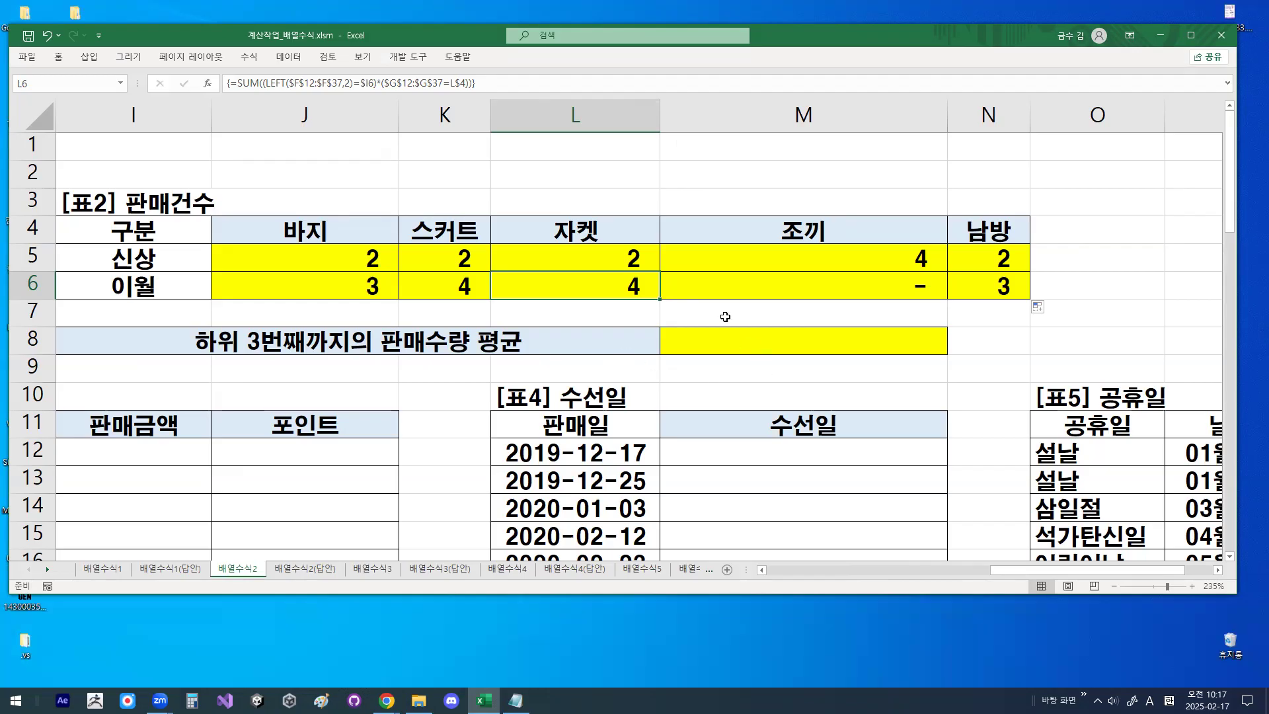
- Examine the filled array formulas in the 신상 row of 표2 under the 자켓 and 바지 columns
{"action": "left_click", "coordinate": [590, 206]}
{"action": "left_click", "coordinate": [633, 250]}
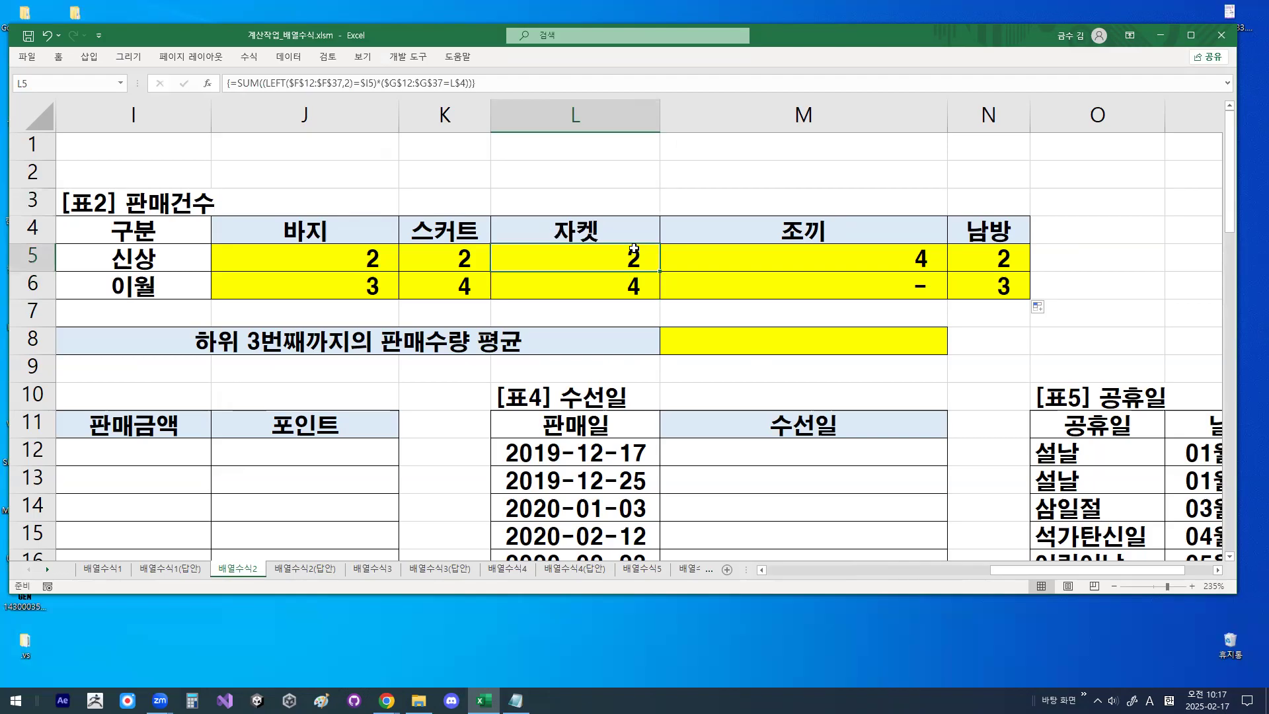
{"action": "left_click", "coordinate": [417, 257]}
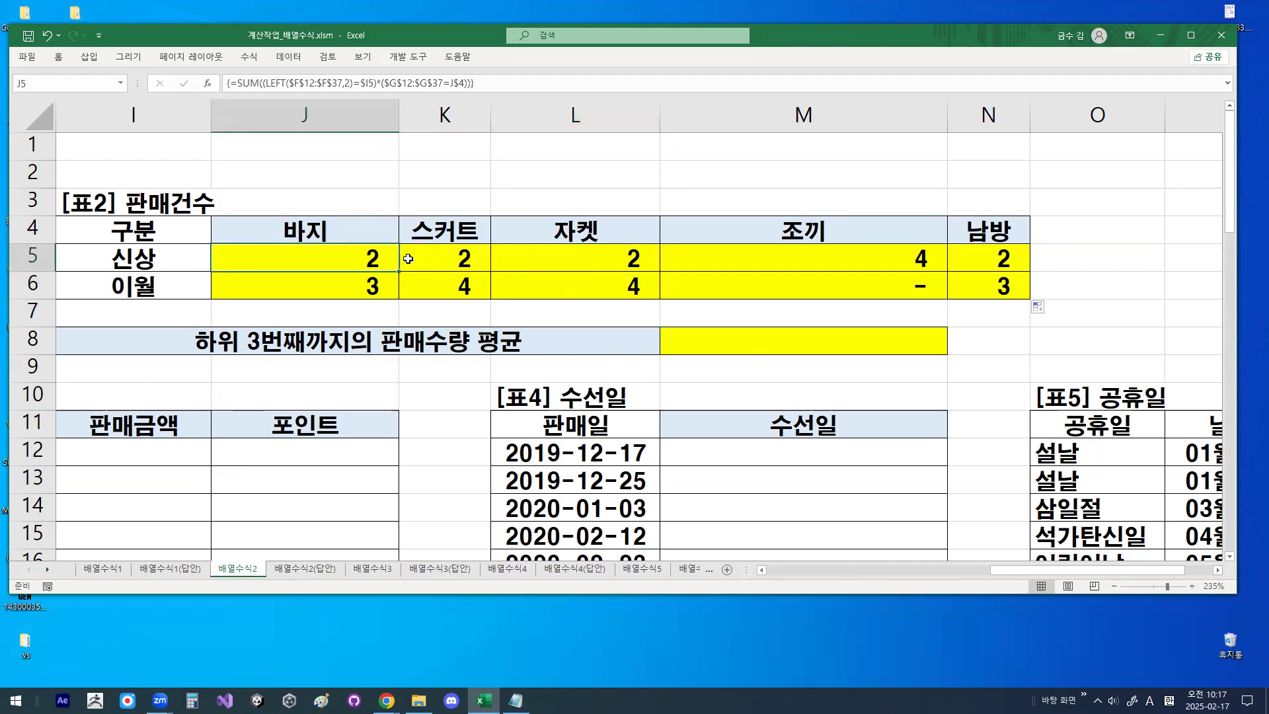
{"action": "left_click", "coordinate": [571, 266]}
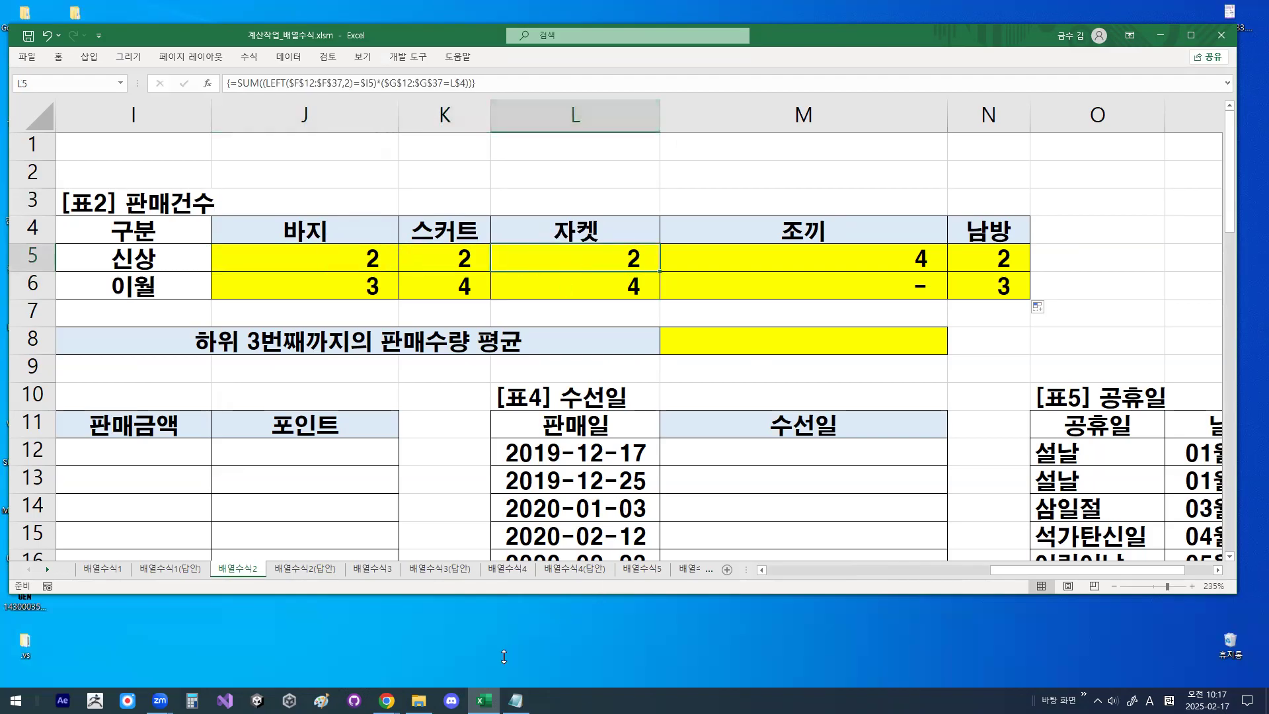
- Switch to the Notepad class notes and highlight the (조건1)*(조건2) part of the SUM pattern
{"action": "key", "text": "alt+Tab"}
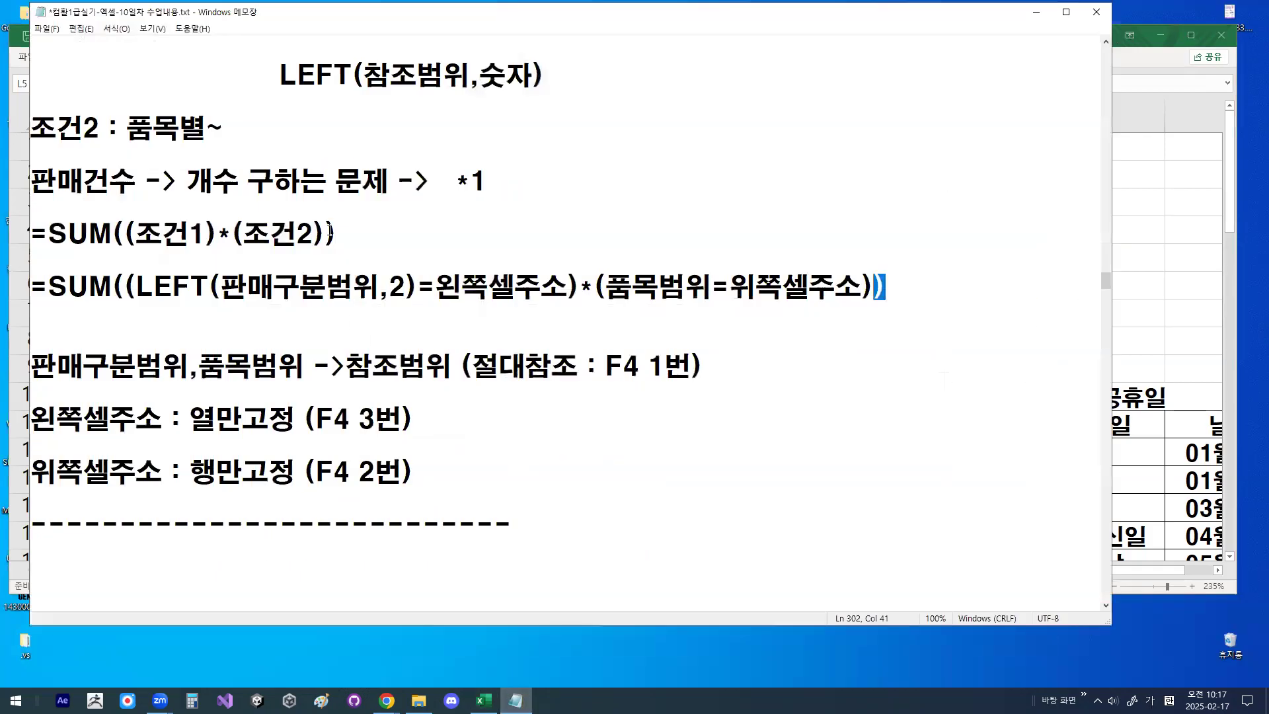
{"action": "left_click_drag", "start_coordinate": [124, 232], "coordinate": [370, 230]}
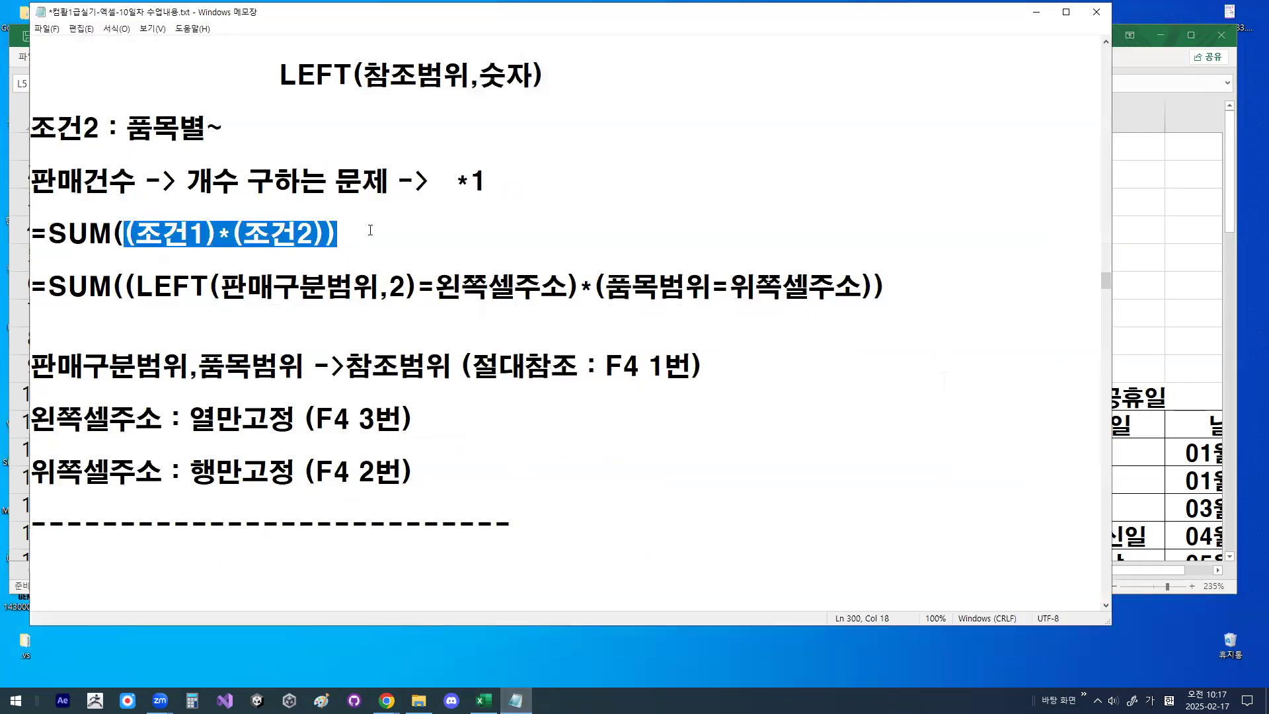
{"action": "scroll", "coordinate": [336, 544], "scroll_direction": "down", "scroll_amount": 1}
{"action": "left_click", "coordinate": [343, 495]}
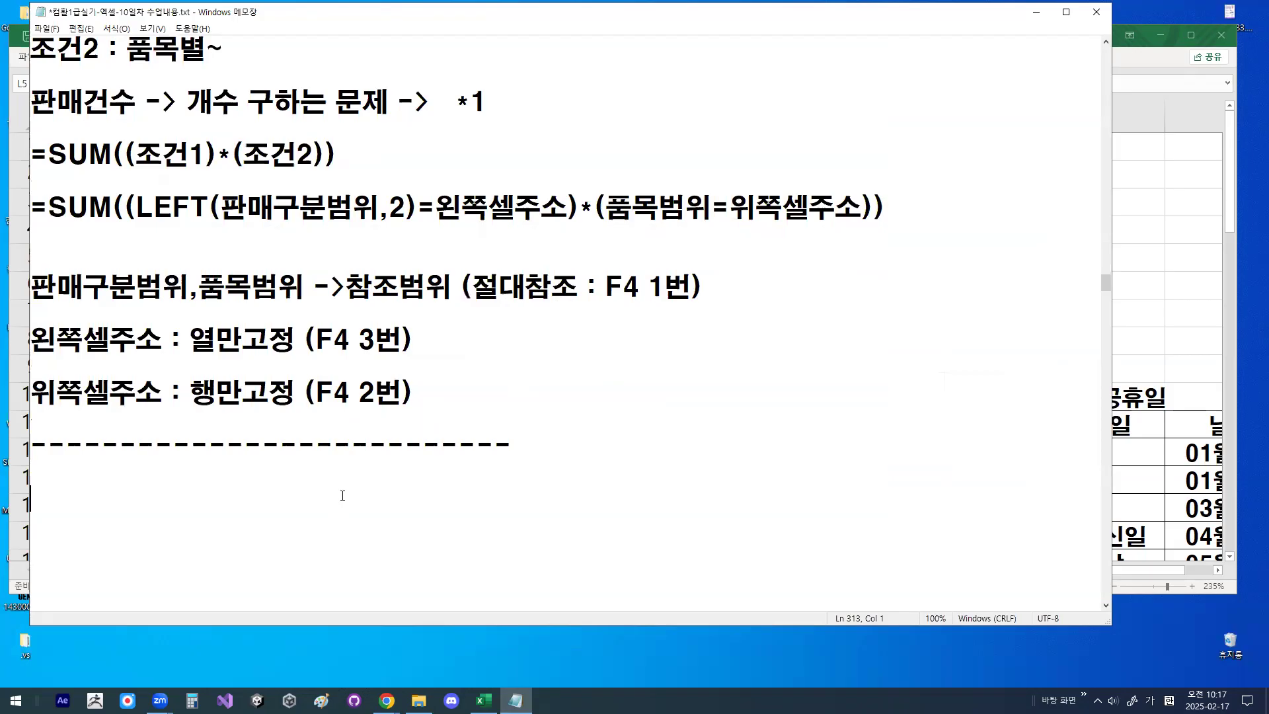
- Handwrite 40 and 20 beside the reference notes, circle the 40 and add a pen mark below
{"action": "key", "text": "ctrl+2"}
{"action": "mouse_move", "coordinate": [808, 259]}
{"action": "left_mouse_down"}
{"action": "mouse_move", "coordinate": [832, 289]}
{"action": "mouse_move", "coordinate": [814, 297]}
{"action": "mouse_move", "coordinate": [859, 242]}
{"action": "mouse_move", "coordinate": [885, 296]}
{"action": "mouse_move", "coordinate": [949, 292]}
{"action": "mouse_move", "coordinate": [965, 272]}
{"action": "left_mouse_up"}
{"action": "left_click_drag", "start_coordinate": [835, 369], "coordinate": [835, 418]}
{"action": "mouse_move", "coordinate": [886, 413]}
{"action": "left_mouse_down"}
{"action": "mouse_move", "coordinate": [850, 429]}
{"action": "mouse_move", "coordinate": [915, 409]}
{"action": "left_mouse_up"}
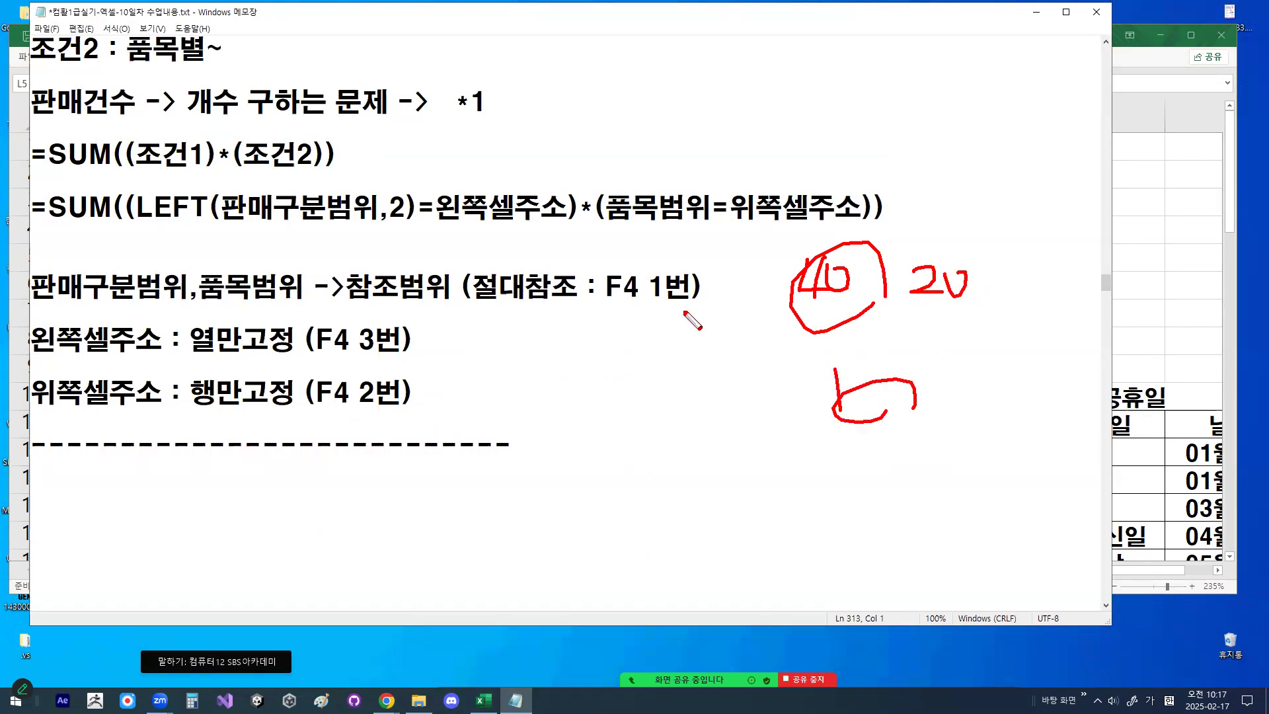
- Handwrite 10 and 32 on a magnified view of the notes, circle them, and leave the magnified view
{"action": "key", "text": "ctrl+1"}
{"action": "left_click_drag", "start_coordinate": [606, 323], "coordinate": [607, 382]}
{"action": "mouse_move", "coordinate": [626, 310]}
{"action": "left_mouse_down"}
{"action": "mouse_move", "coordinate": [634, 371]}
{"action": "mouse_move", "coordinate": [633, 341]}
{"action": "left_mouse_up"}
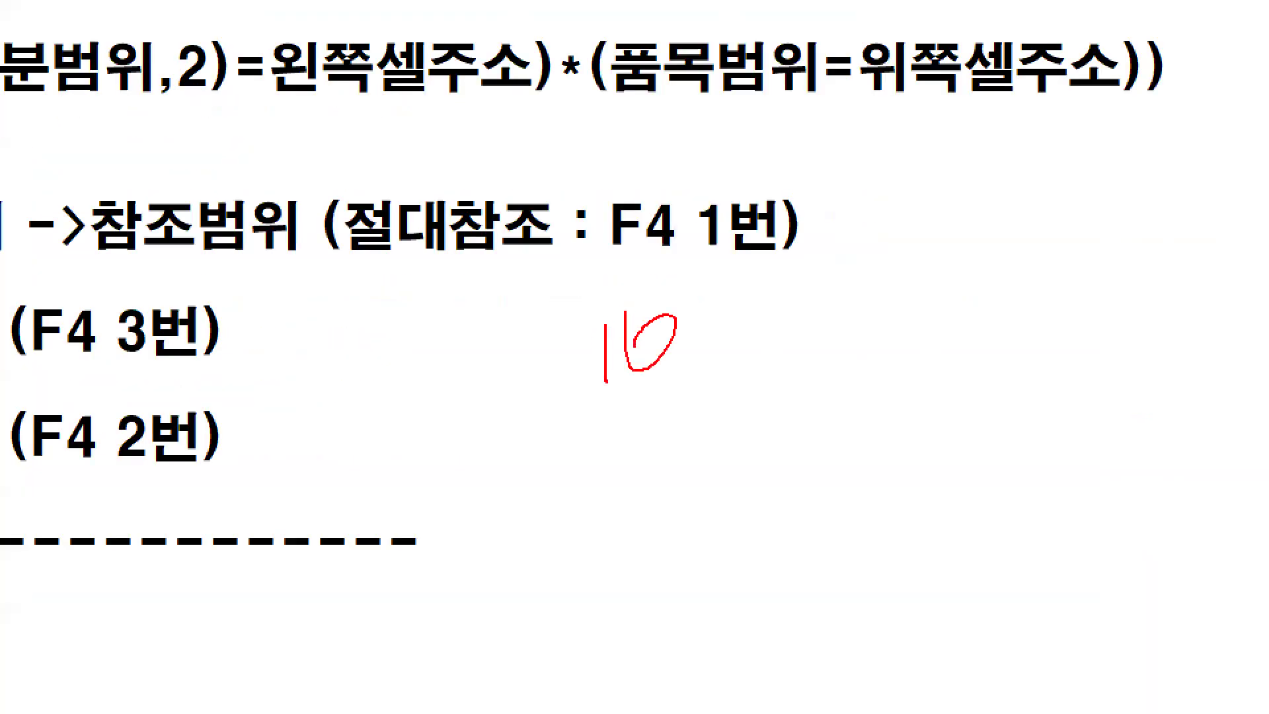
{"action": "mouse_move", "coordinate": [739, 367]}
{"action": "left_mouse_down"}
{"action": "mouse_move", "coordinate": [555, 319]}
{"action": "mouse_move", "coordinate": [703, 363]}
{"action": "left_mouse_up"}
{"action": "left_click_drag", "start_coordinate": [769, 286], "coordinate": [769, 357]}
{"action": "left_click_drag", "start_coordinate": [808, 283], "coordinate": [831, 311]}
{"action": "mouse_move", "coordinate": [1037, 163]}
{"action": "left_mouse_down"}
{"action": "mouse_move", "coordinate": [1037, 232]}
{"action": "mouse_move", "coordinate": [1096, 165]}
{"action": "left_mouse_up"}
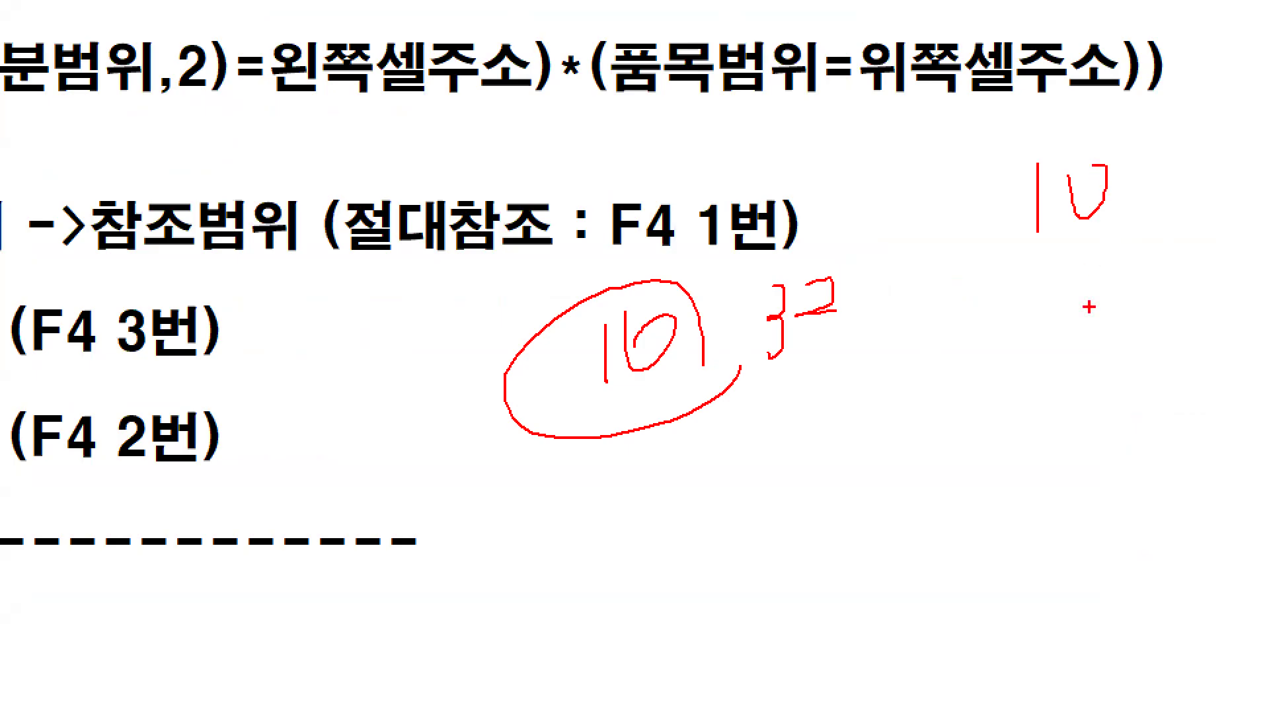
{"action": "left_click", "coordinate": [1066, 228]}
{"action": "left_click_drag", "start_coordinate": [786, 354], "coordinate": [788, 396]}
{"action": "mouse_move", "coordinate": [806, 357]}
{"action": "left_mouse_down"}
{"action": "mouse_move", "coordinate": [808, 370]}
{"action": "mouse_move", "coordinate": [832, 344]}
{"action": "left_mouse_up"}
{"action": "left_click_drag", "start_coordinate": [719, 419], "coordinate": [834, 406]}
{"action": "mouse_move", "coordinate": [935, 380]}
{"action": "left_mouse_down"}
{"action": "mouse_move", "coordinate": [1011, 213]}
{"action": "mouse_move", "coordinate": [1026, 317]}
{"action": "left_mouse_up"}
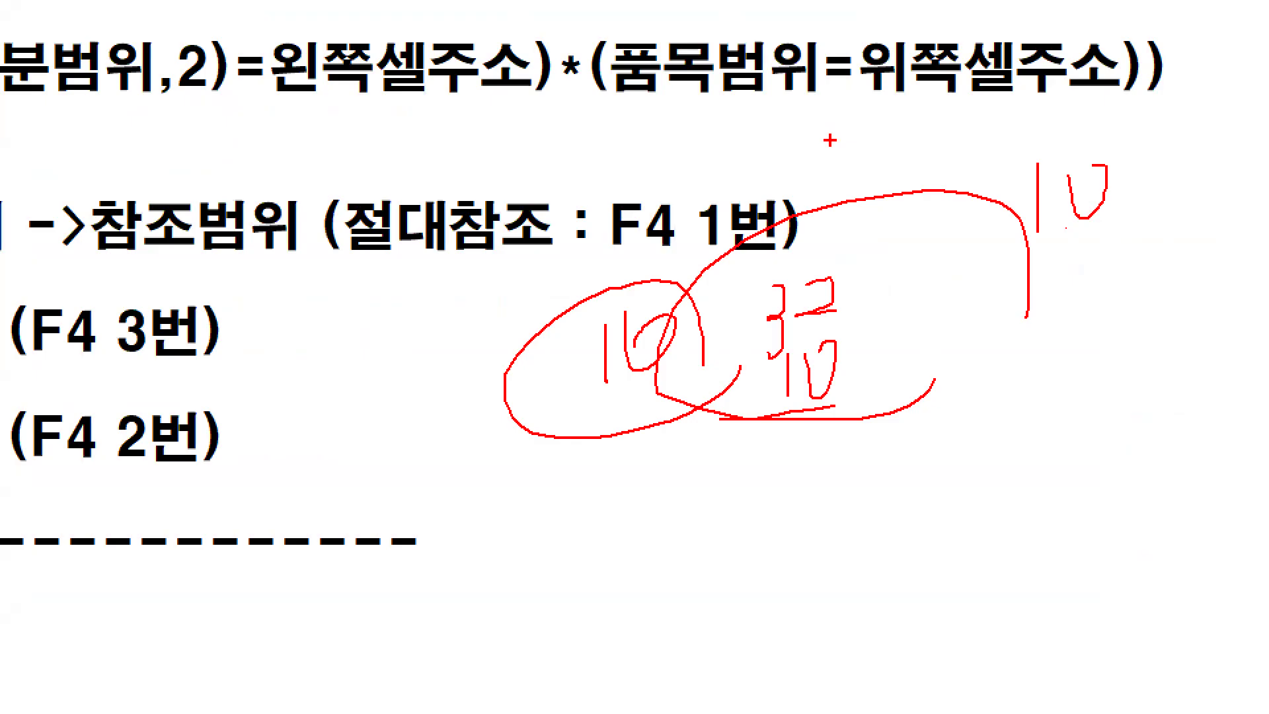
{"action": "key", "text": "Escape"}
- Delete the duplicate reference-type notes above the $F$12:$F$37 SUM formula and join that formula onto one line
{"action": "left_click", "coordinate": [438, 386]}
{"action": "key", "text": "Down"}
{"action": "key", "text": "Down"}
{"action": "key", "text": "Down"}
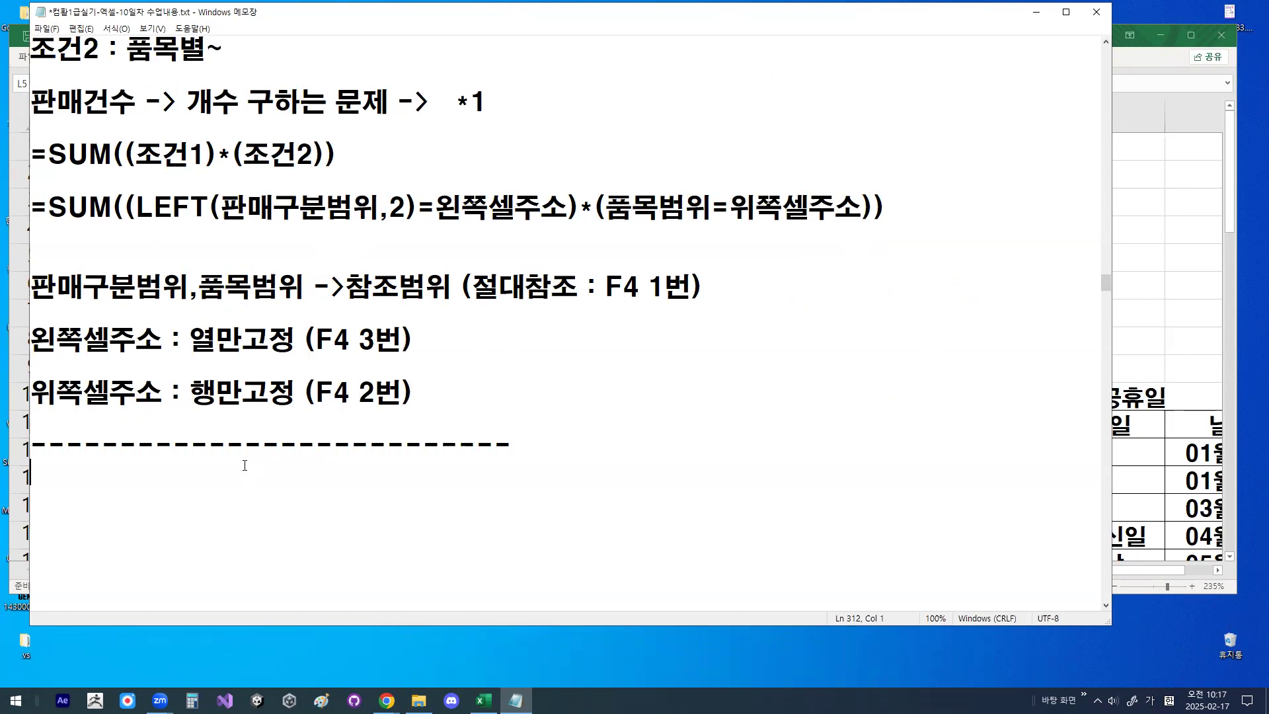
{"action": "key", "text": "Delete"}
{"action": "key", "text": "Delete"}
{"action": "key", "text": "Delete"}
{"action": "key", "text": "Delete"}
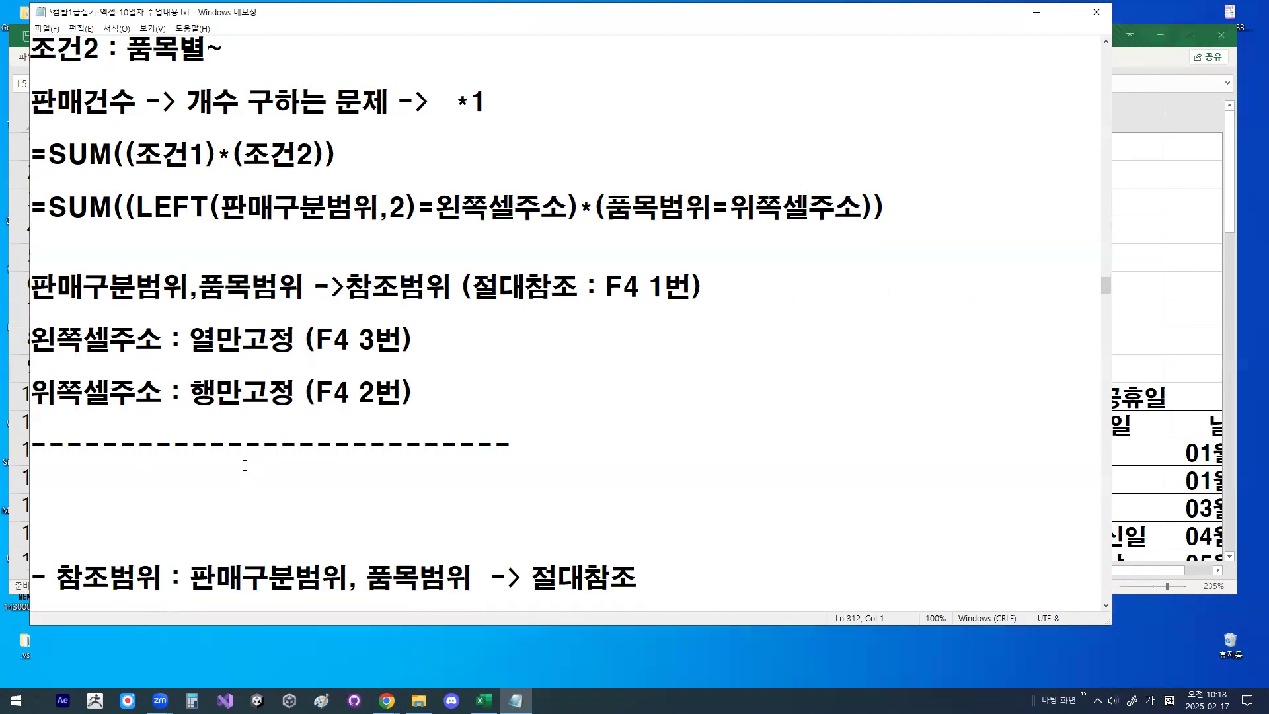
{"action": "key", "text": "shift+Down"}
{"action": "key", "text": "shift+Down"}
{"action": "key", "text": "shift+Down"}
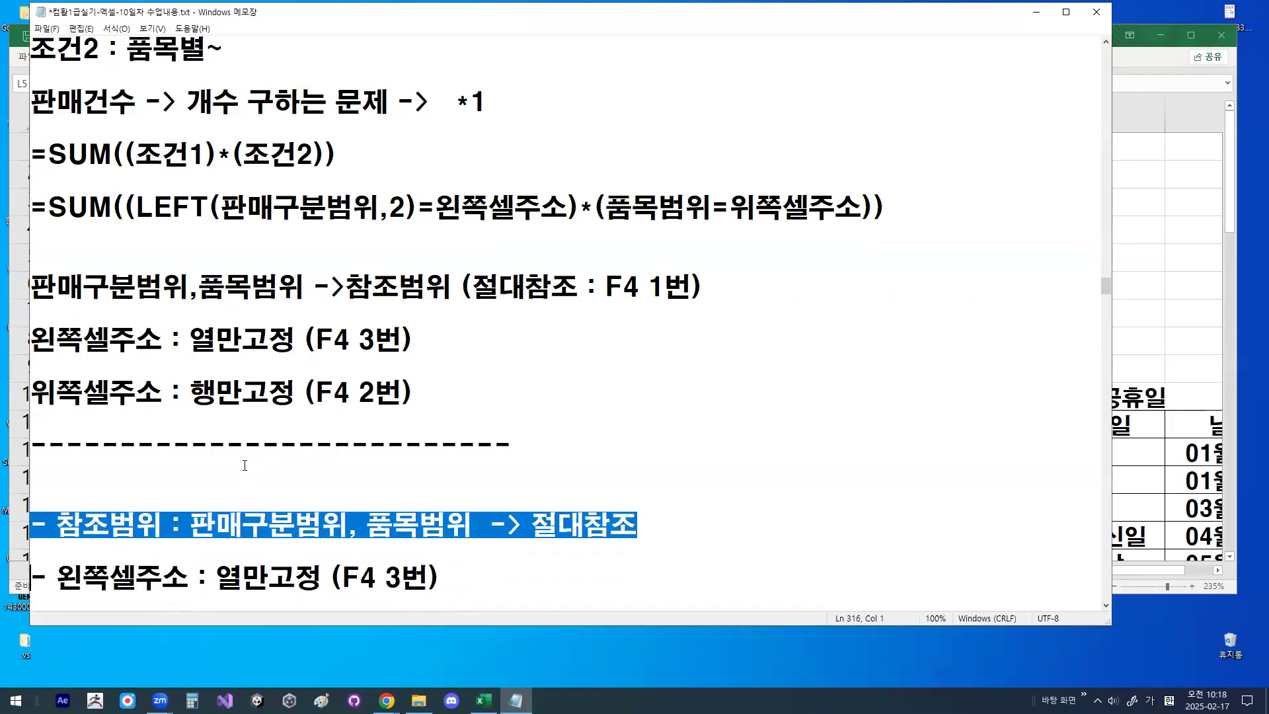
{"action": "type", "text": "=SUM((LEFT($F$12:$F$37,2)=$I5)* ($G$12:$G$37=J$4))"}
{"action": "key", "text": "Delete"}
{"action": "key", "text": "Down"}
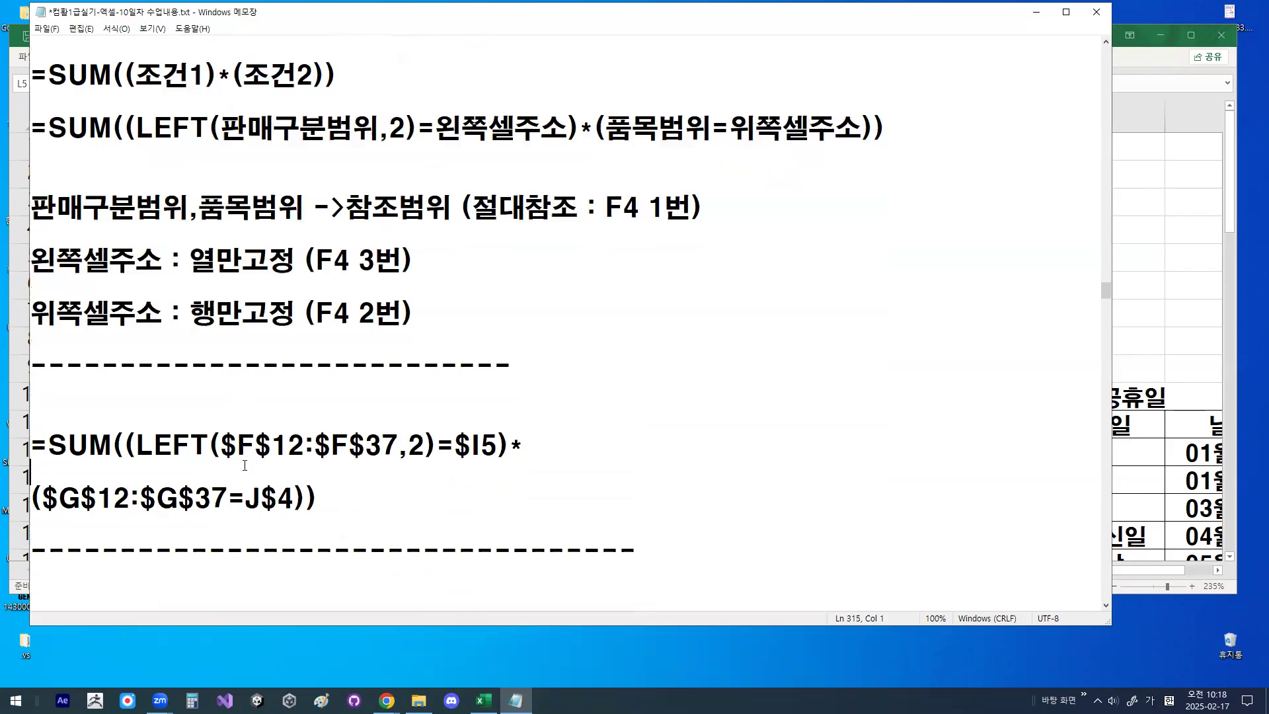
{"action": "key", "text": "BackSpace"}
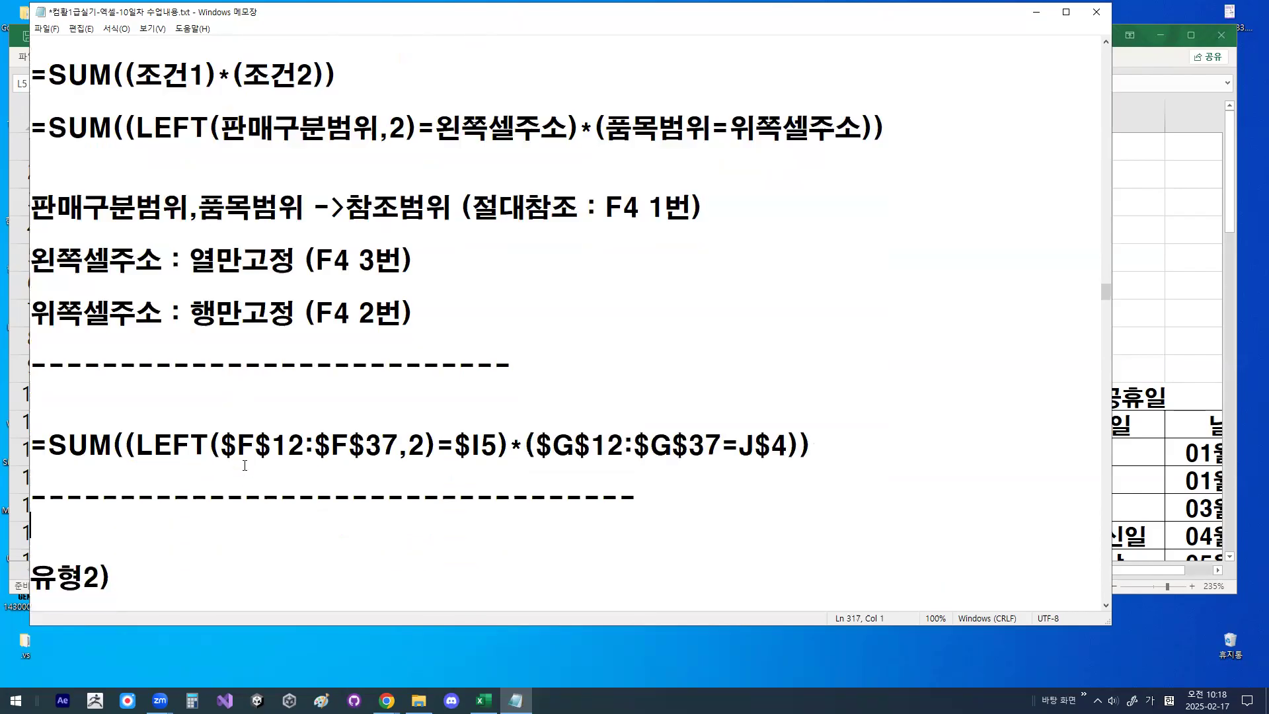
- Insert blank lines between the divider under the SUM formula and the 유형2) heading
{"action": "key", "text": "Return"}
{"action": "key", "text": "Return"}
{"action": "key", "text": "Return"}
{"action": "key", "text": "Return"}
{"action": "key", "text": "Return"}
{"action": "key", "text": "Return"}
{"action": "key", "text": "Return"}
{"action": "key", "text": "Return"}
{"action": "key", "text": "Return"}
{"action": "key", "text": "Return"}
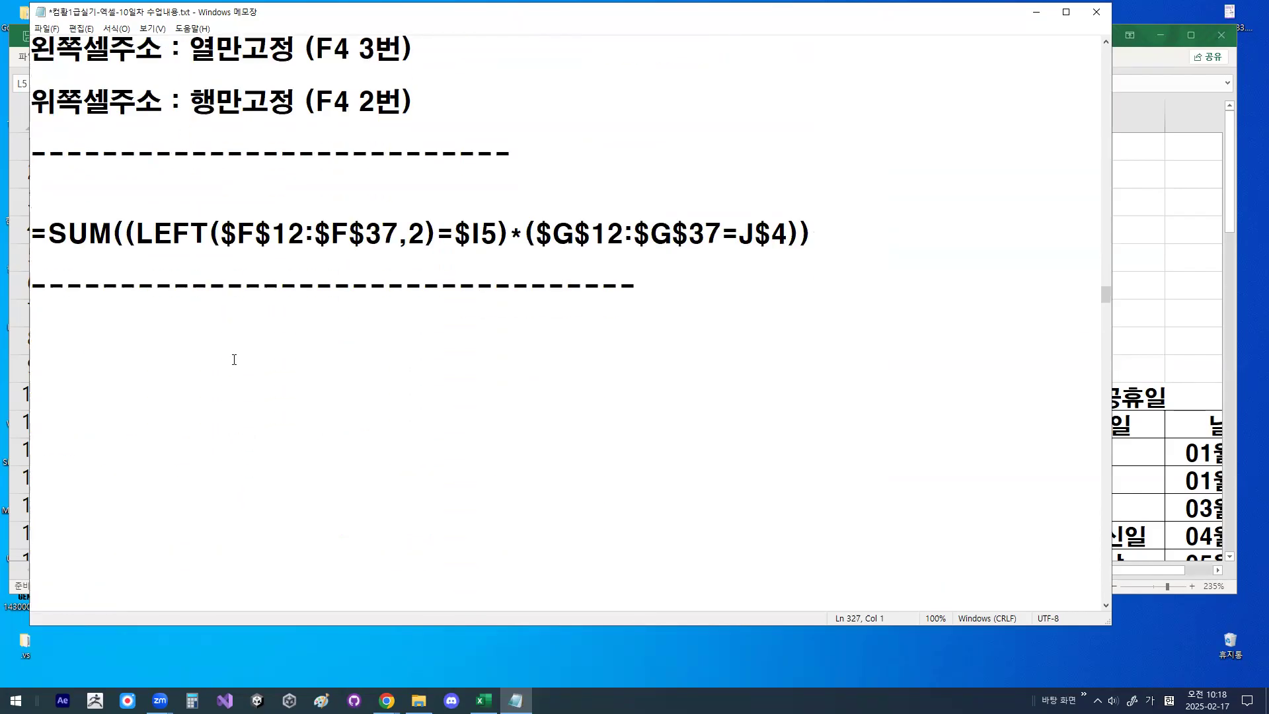
- Underline both conditions of the SUM formula, tick its outer opening and closing parentheses, and clear the marks
{"action": "key", "text": "ctrl+2"}
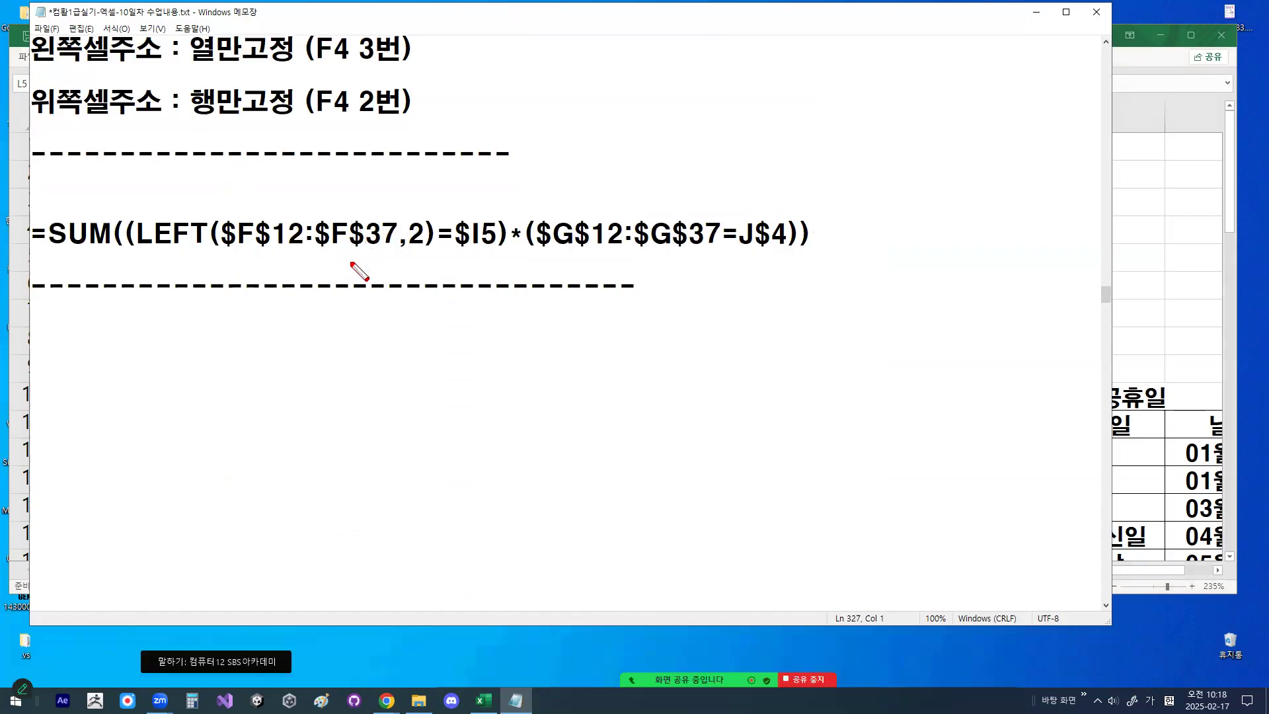
{"action": "left_click_drag", "start_coordinate": [136, 247], "coordinate": [790, 247]}
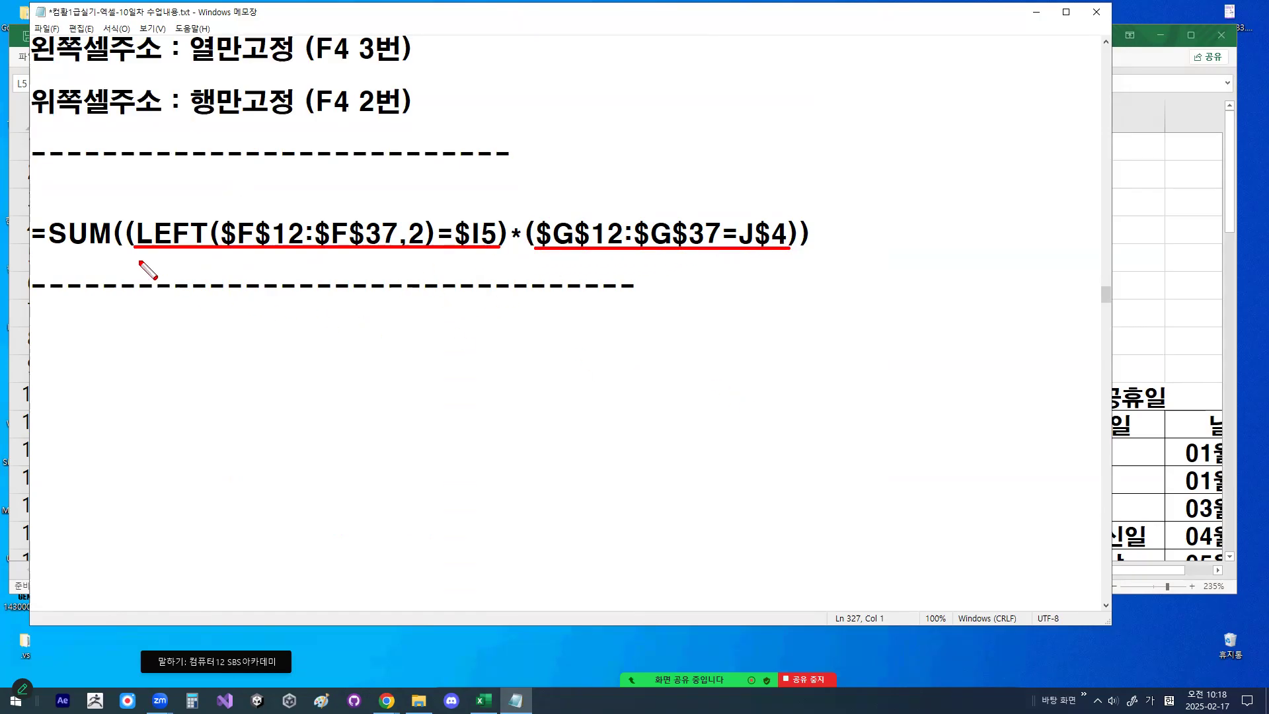
{"action": "left_click_drag", "start_coordinate": [109, 197], "coordinate": [135, 175]}
{"action": "left_click_drag", "start_coordinate": [802, 206], "coordinate": [827, 190]}
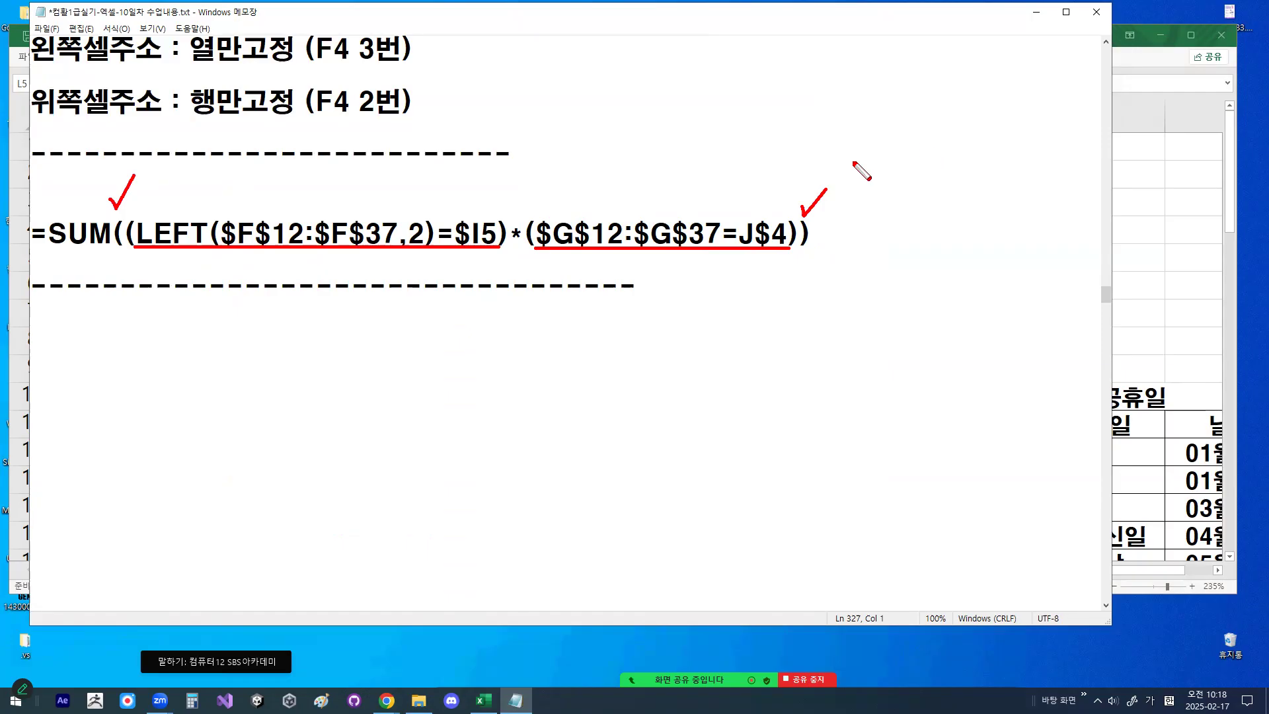
{"action": "key", "text": "Escape"}
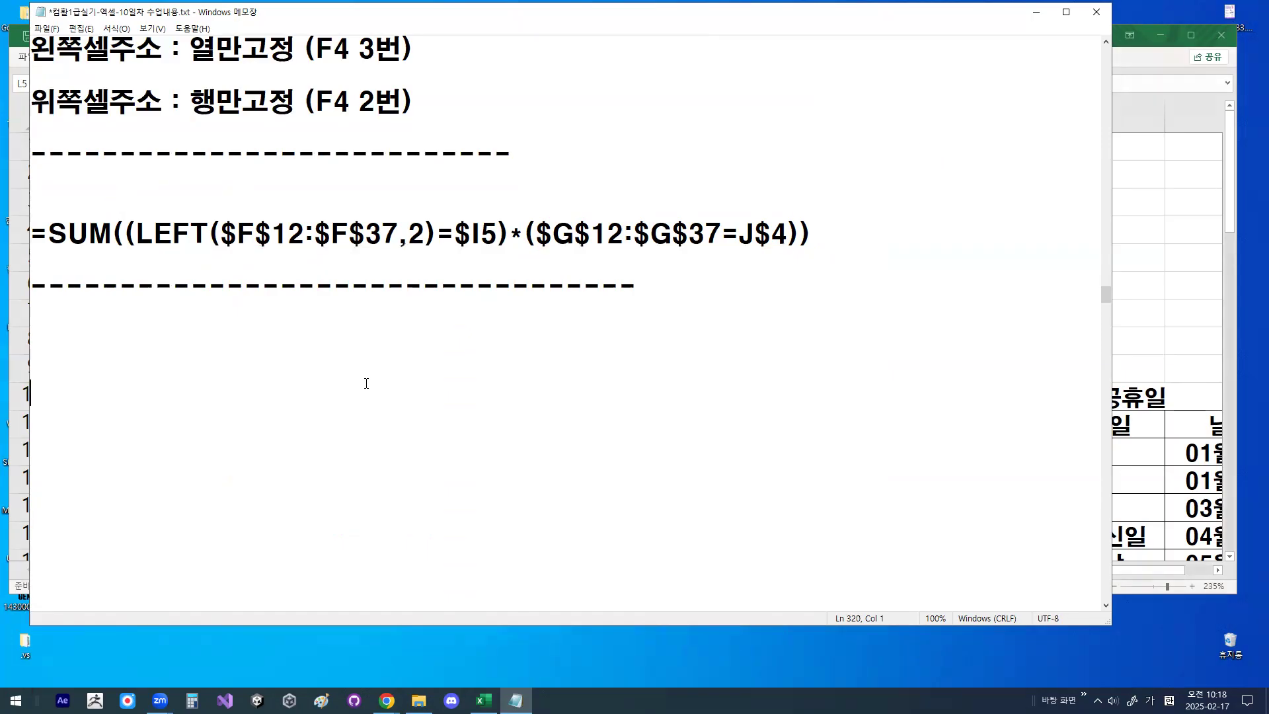
- Return to Excel, select M8 for 하위 3번째까지의 판매수량 평균, circle it, draw an X below it and clear the marks
{"action": "left_click", "coordinate": [1035, 15]}
{"action": "left_click", "coordinate": [831, 343]}
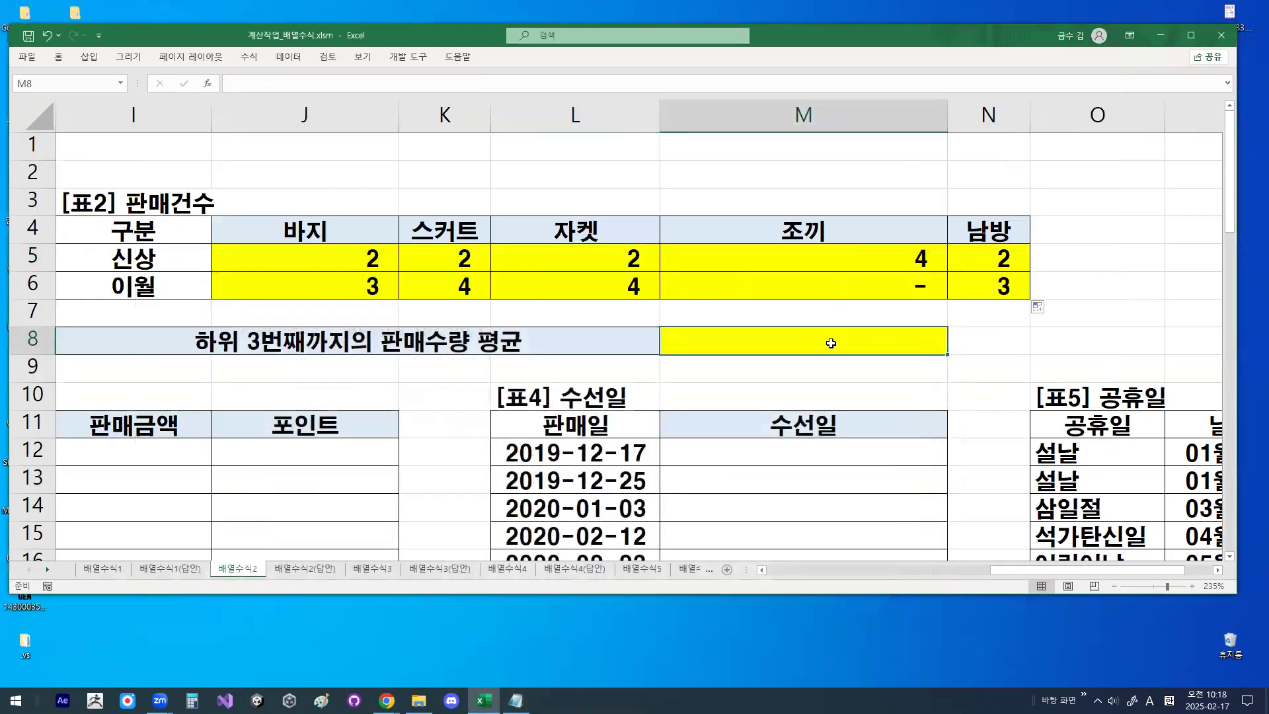
{"action": "mouse_move", "coordinate": [881, 337]}
{"action": "left_mouse_down"}
{"action": "mouse_move", "coordinate": [803, 375]}
{"action": "mouse_move", "coordinate": [853, 317]}
{"action": "left_mouse_up"}
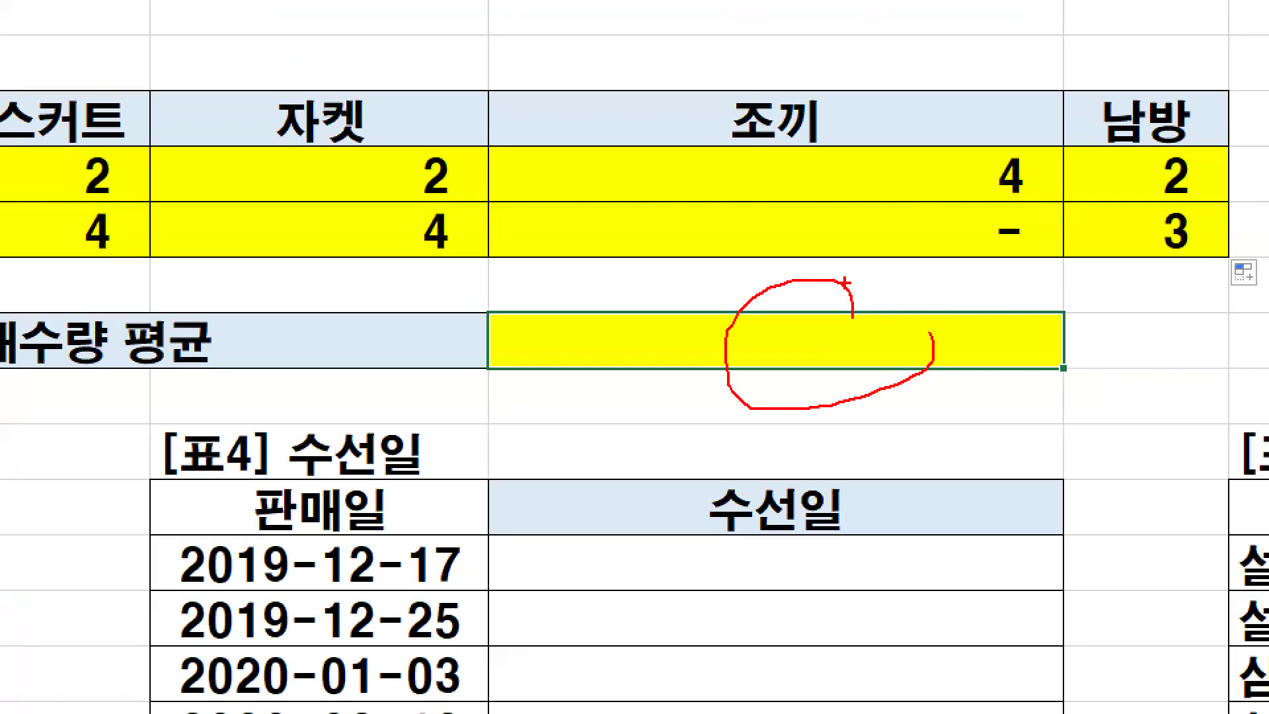
{"action": "left_click_drag", "start_coordinate": [952, 408], "coordinate": [870, 482]}
{"action": "left_click_drag", "start_coordinate": [870, 406], "coordinate": [938, 472]}
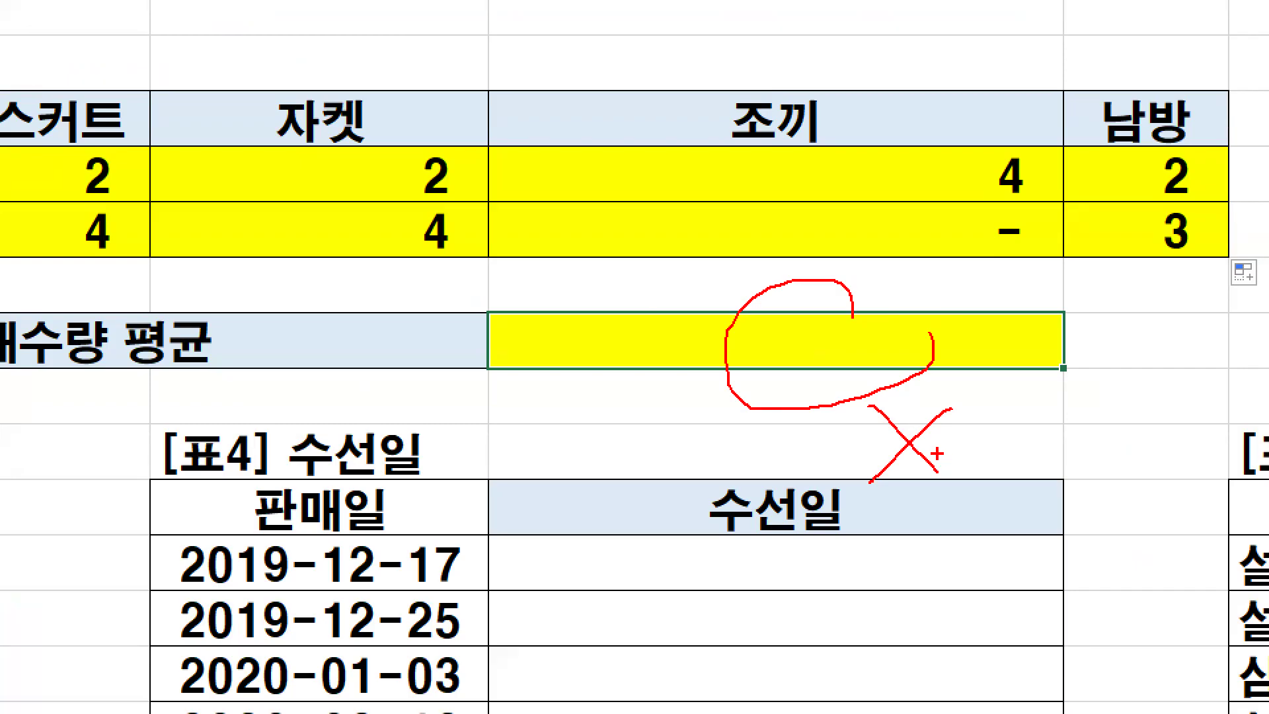
{"action": "key", "text": "Escape"}
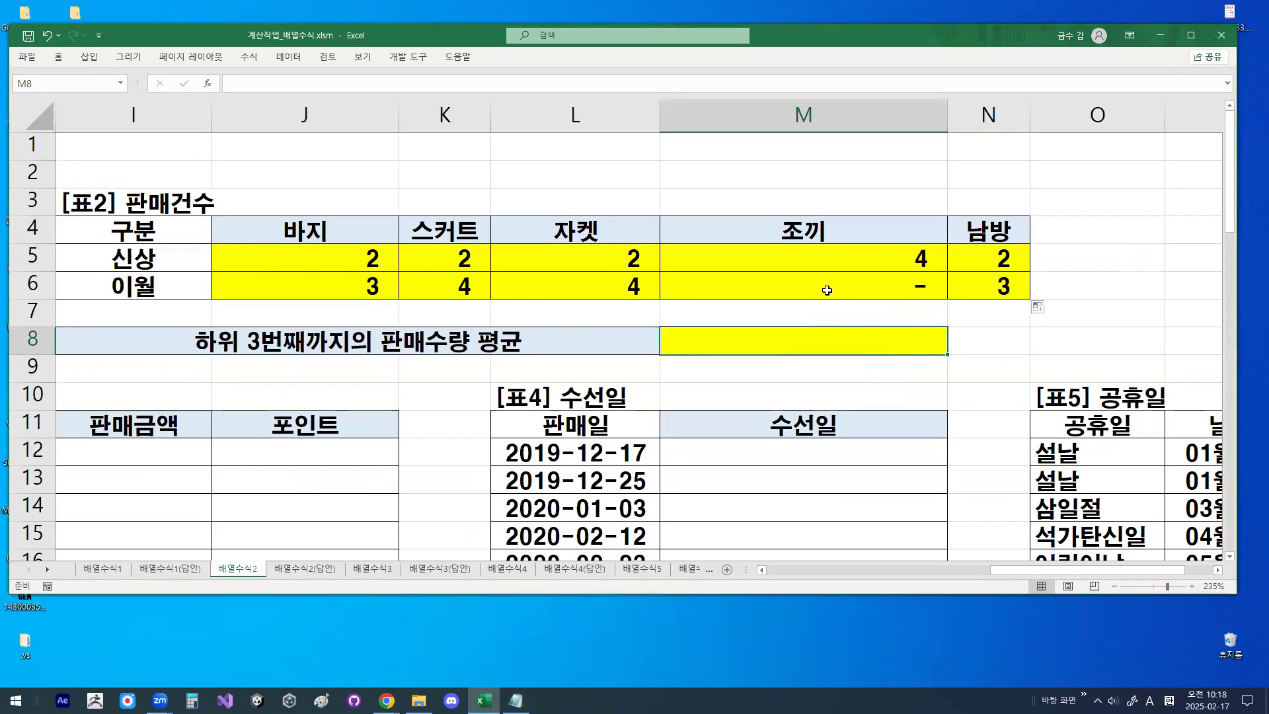
- Highlight the 판매수량 values in H12:H19 of the sales table
{"action": "scroll", "coordinate": [595, 370], "scroll_direction": "left", "scroll_amount": 5}
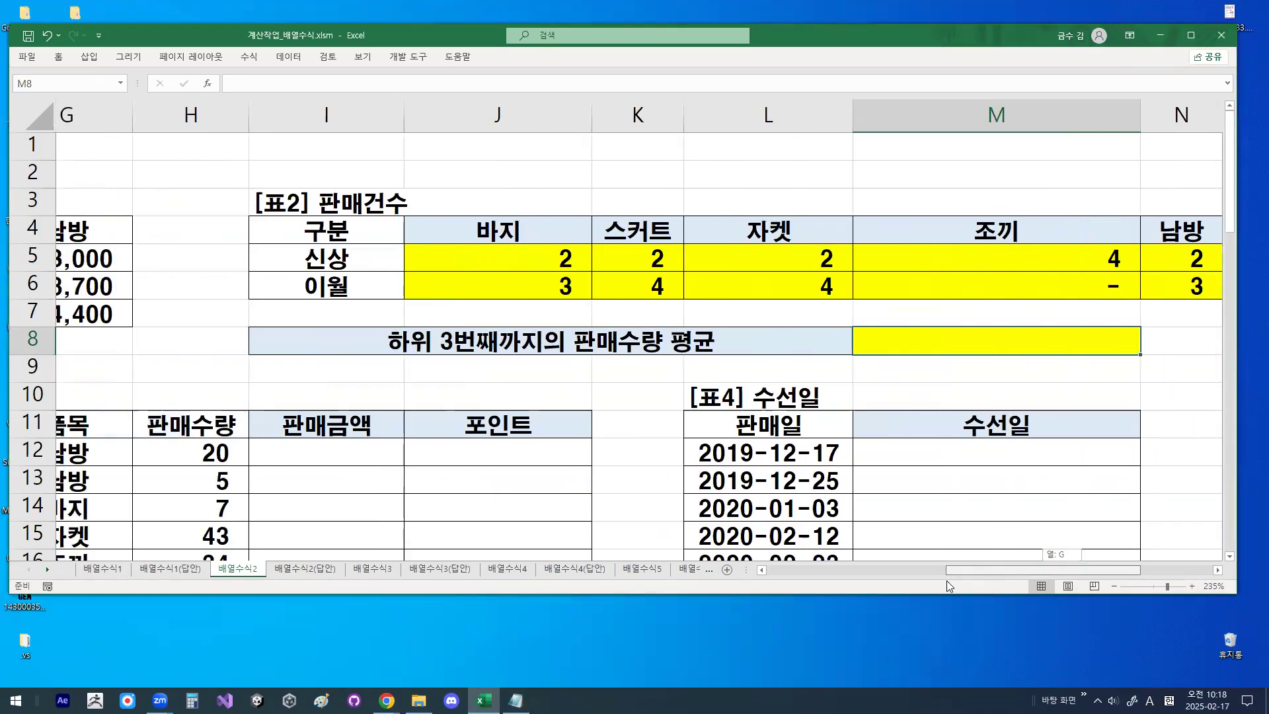
{"action": "scroll", "coordinate": [468, 442], "scroll_direction": "down", "scroll_amount": 2}
{"action": "left_click_drag", "start_coordinate": [615, 286], "coordinate": [658, 471]}
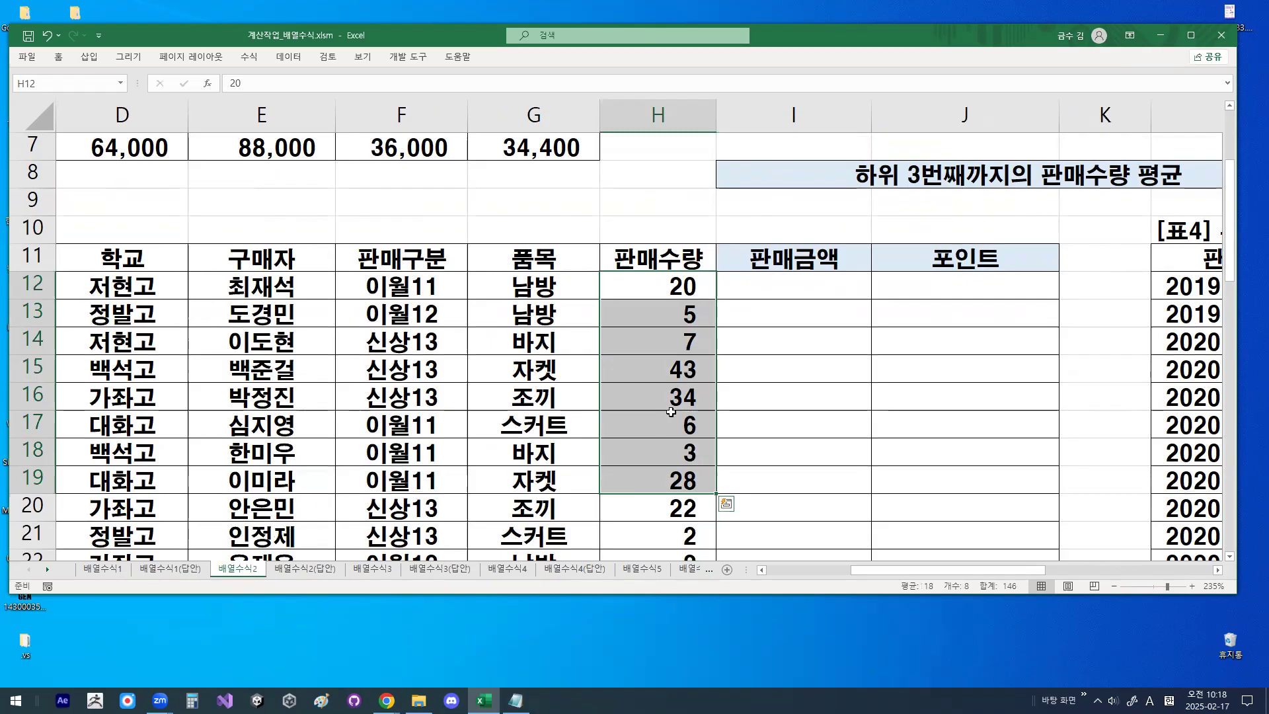
- Switch to the Notepad notes and remove the blank lines between the divider and the 유형2) heading
{"action": "left_click", "coordinate": [515, 701]}
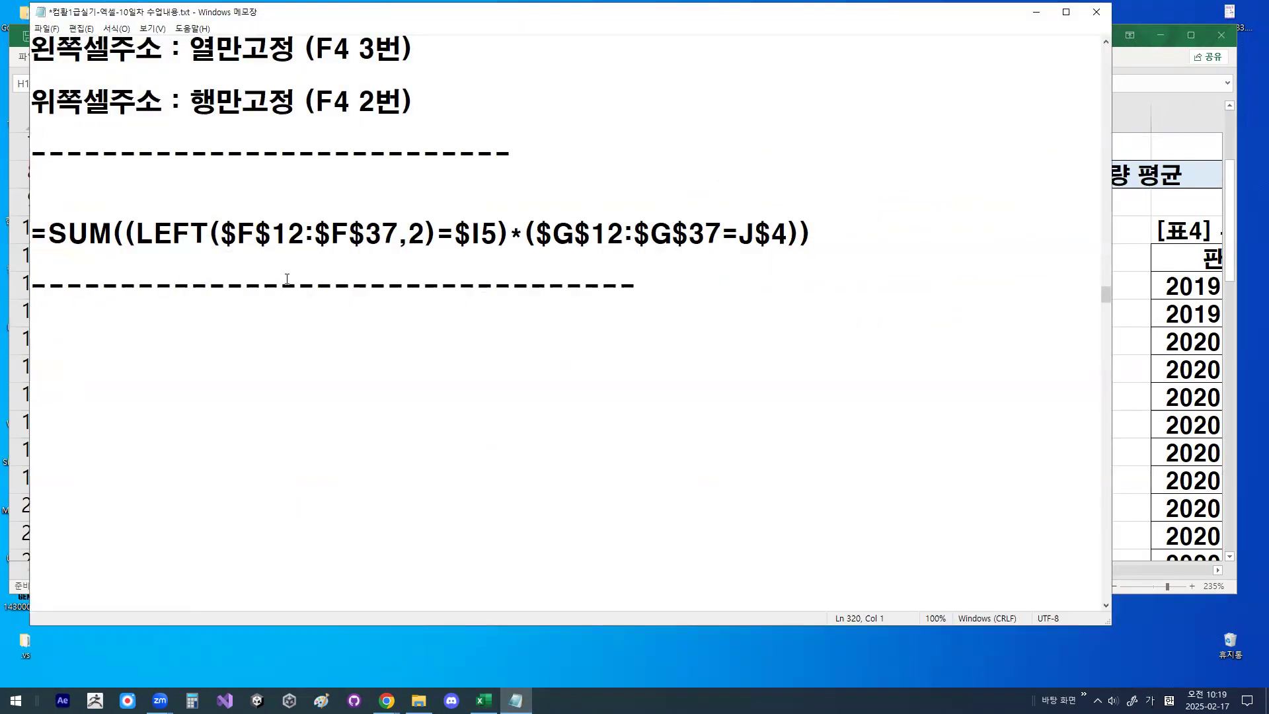
{"action": "key", "text": "Delete"}
{"action": "key", "text": "Delete"}
{"action": "key", "text": "Delete"}
{"action": "key", "text": "Delete"}
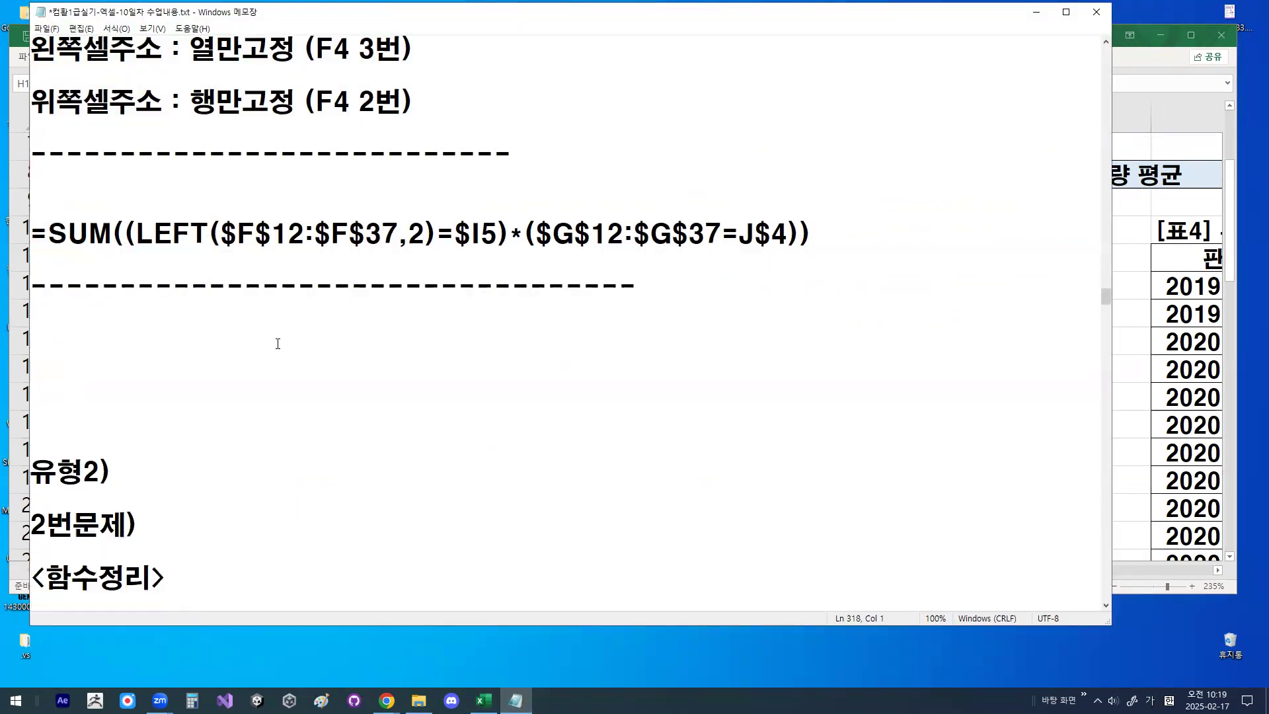
{"action": "key", "text": "Delete"}
{"action": "key", "text": "Delete"}
{"action": "key", "text": "Delete"}
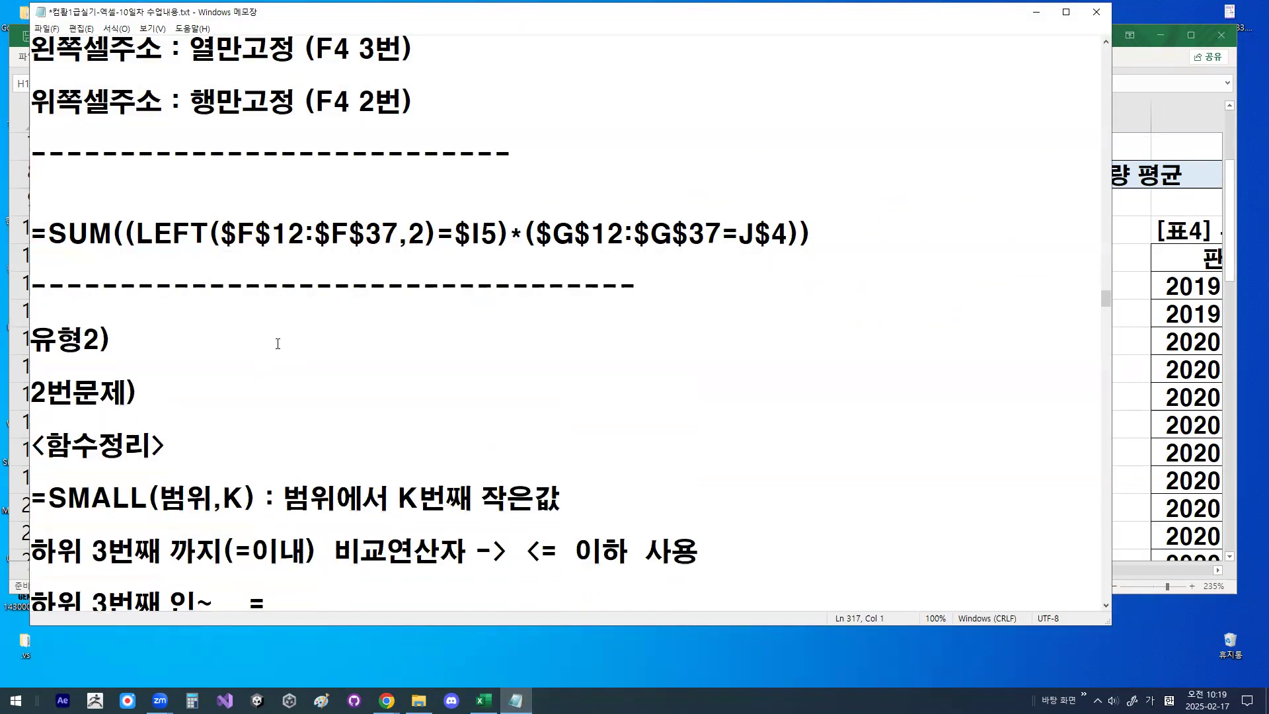
- Find the <함수정리> section under 2번문제) and highlight its =SMALL(범위,K) definition line
{"action": "key", "text": "Down"}
{"action": "key", "text": "Down"}
{"action": "key", "text": "Down"}
{"action": "key", "text": "Down"}
{"action": "key", "text": "Down"}
{"action": "key", "text": "Down"}
{"action": "key", "text": "Down"}
{"action": "key", "text": "Down"}
{"action": "key", "text": "Down"}
{"action": "key", "text": "Down"}
{"action": "key", "text": "Down"}
{"action": "key", "text": "Down"}
{"action": "key", "text": "Down"}
{"action": "key", "text": "Down"}
{"action": "key", "text": "Down"}
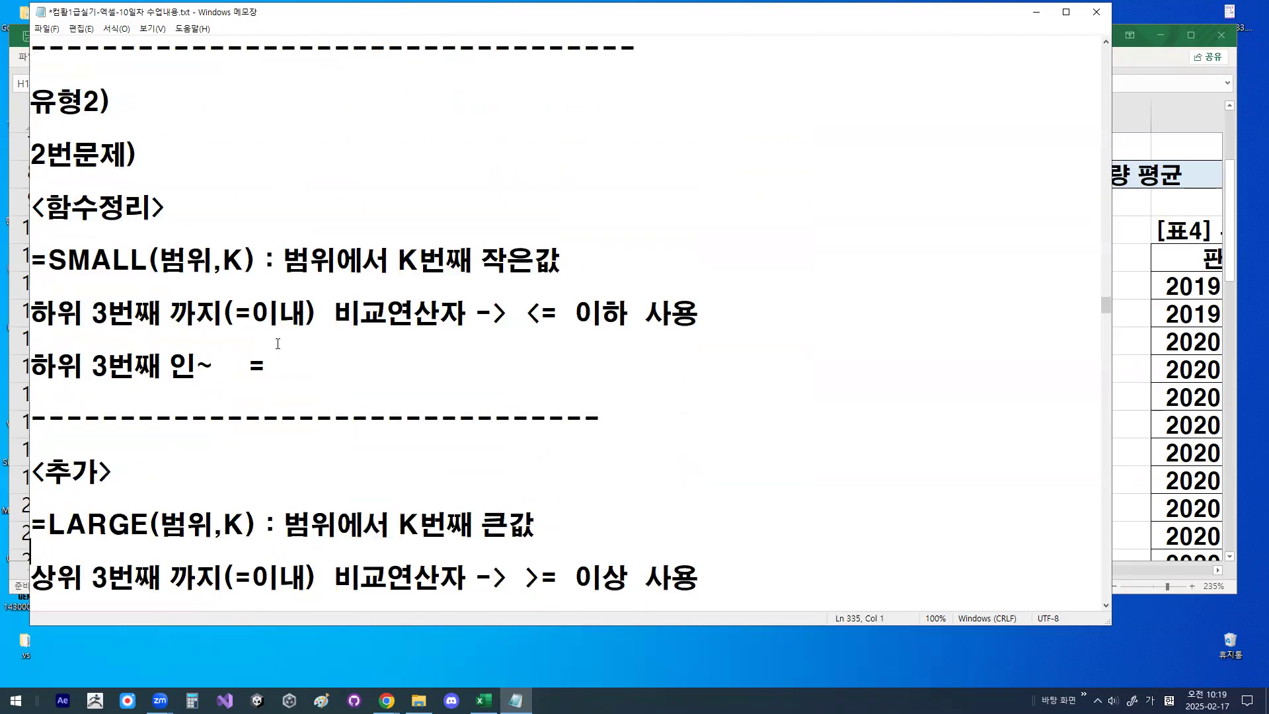
{"action": "key", "text": "Up"}
{"action": "key", "text": "Up"}
{"action": "key", "text": "Up"}
{"action": "key", "text": "Up"}
{"action": "key", "text": "Up"}
{"action": "key", "text": "Up"}
{"action": "key", "text": "Up"}
{"action": "key", "text": "shift+End"}
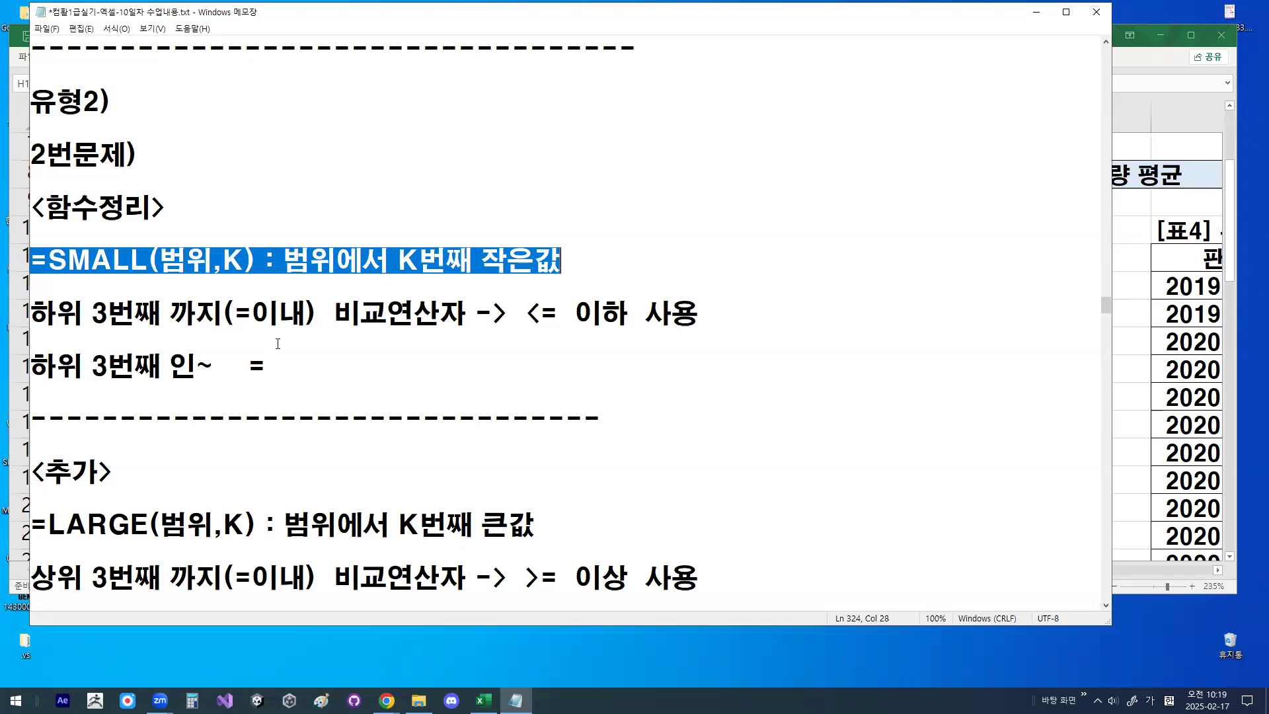
- Highlight 하위 3 and then 까지(=이내) in the comparison-operator note below the SMALL definition
{"action": "key", "text": "Down"}
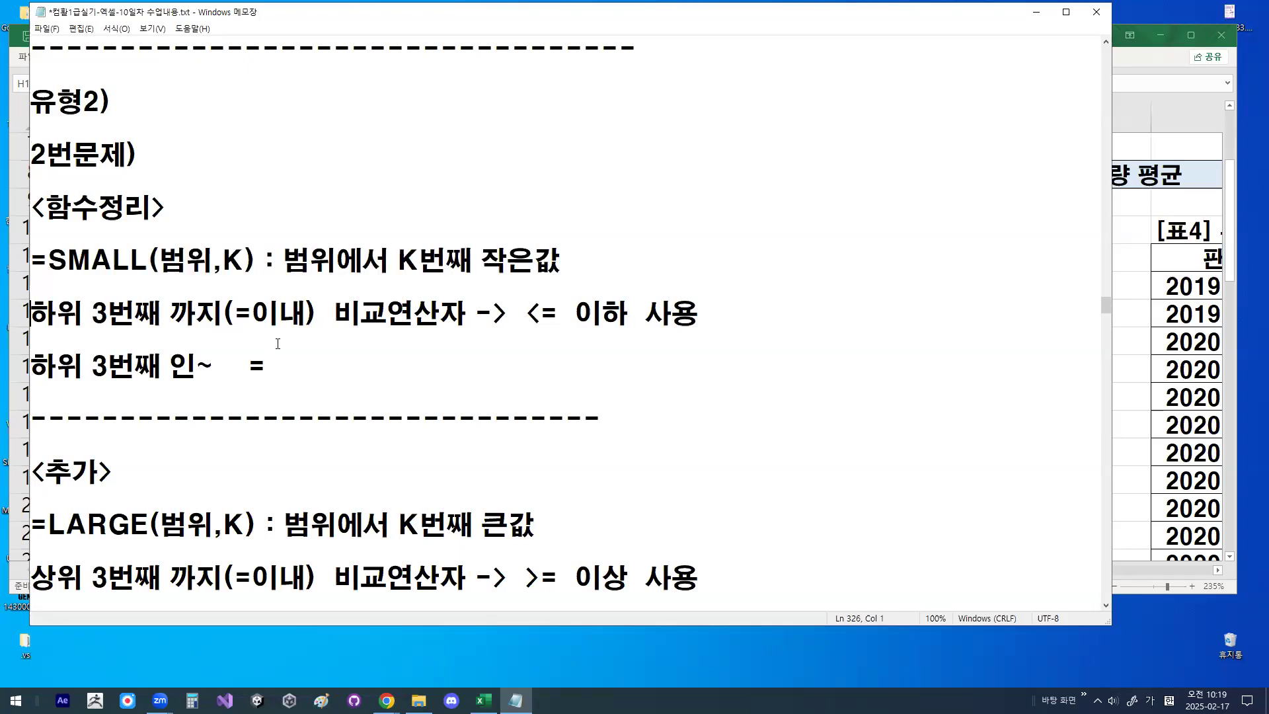
{"action": "key", "text": "shift+Right"}
{"action": "key", "text": "shift+Right"}
{"action": "key", "text": "shift+Right"}
{"action": "key", "text": "shift+Right"}
{"action": "key", "text": "shift+Right"}
{"action": "key", "text": "shift+Right"}
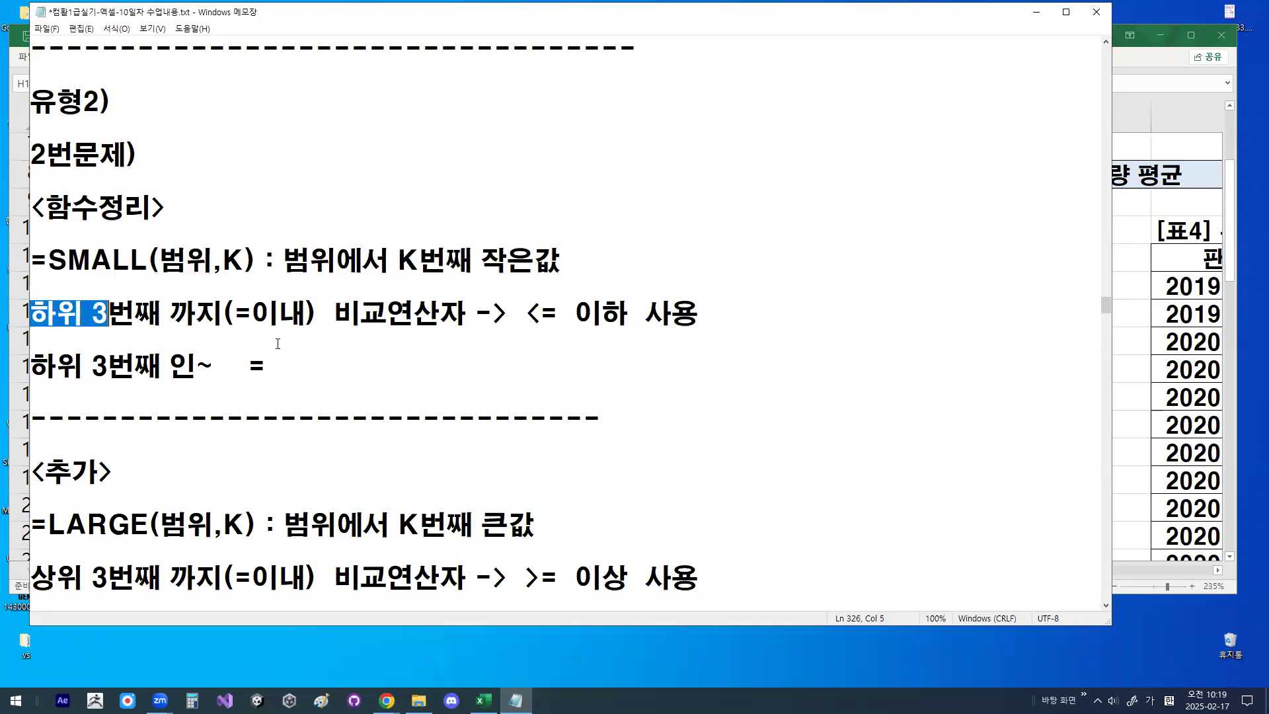
{"action": "key", "text": "Right"}
{"action": "key", "text": "Right"}
{"action": "key", "text": "shift+Right"}
{"action": "key", "text": "shift+Right"}
{"action": "key", "text": "shift+Right"}
{"action": "key", "text": "shift+Right"}
{"action": "key", "text": "shift+Right"}
{"action": "key", "text": "shift+Right"}
{"action": "key", "text": "shift+Right"}
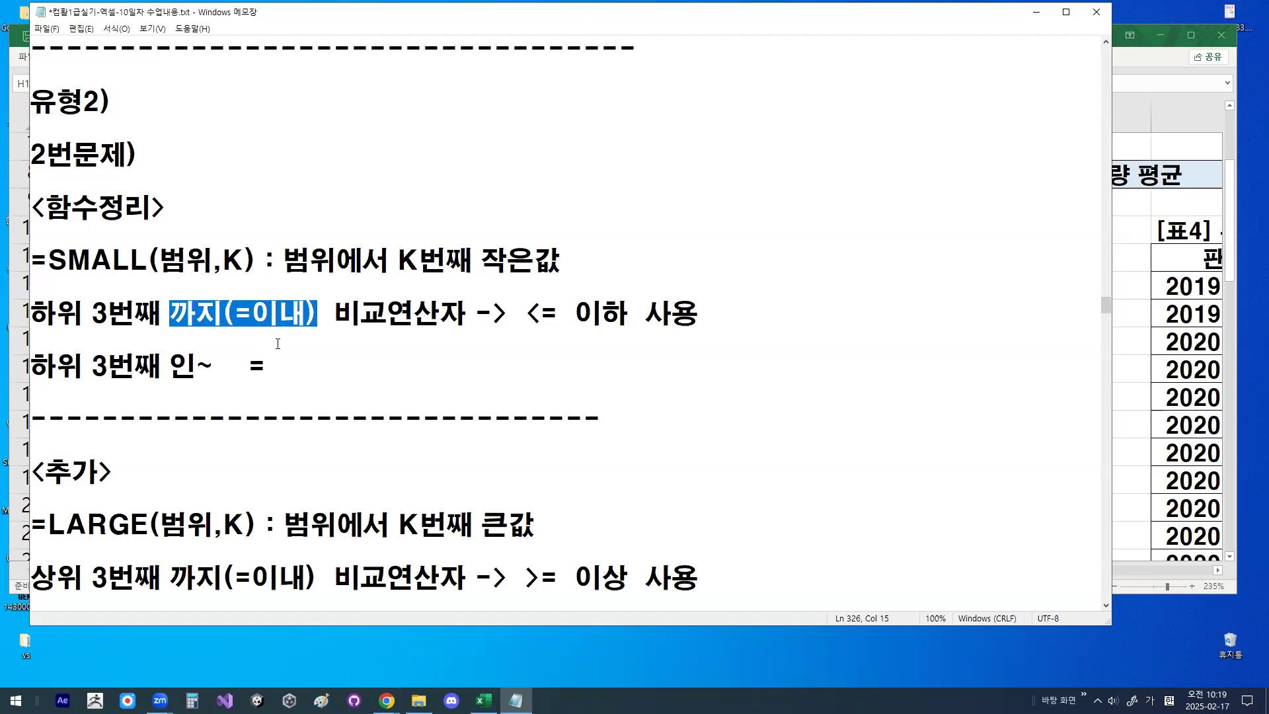
- Highlight 하위 3번째 까지(=이내) and the start of 비교연산자 in the note below the SMALL definition
{"action": "key", "text": "Home"}
{"action": "key", "text": "shift+Right"}
{"action": "key", "text": "shift+Right"}
{"action": "key", "text": "shift+Right"}
{"action": "key", "text": "shift+Right"}
{"action": "key", "text": "shift+Right"}
{"action": "key", "text": "shift+Right"}
{"action": "key", "text": "shift+Right"}
{"action": "key", "text": "shift+Right"}
{"action": "key", "text": "shift+Right"}
{"action": "key", "text": "shift+Right"}
{"action": "key", "text": "shift+Right"}
{"action": "key", "text": "shift+Right"}
{"action": "key", "text": "shift+Right"}
{"action": "key", "text": "shift+Right"}
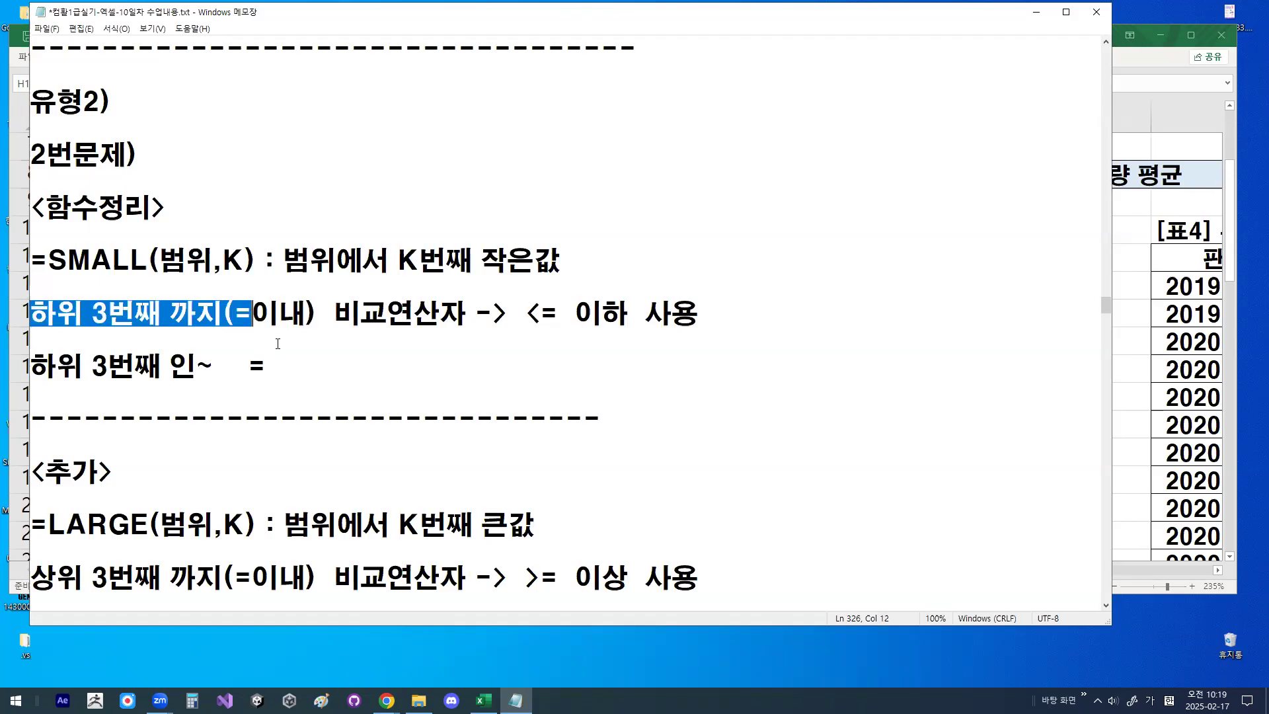
{"action": "key", "text": "Right"}
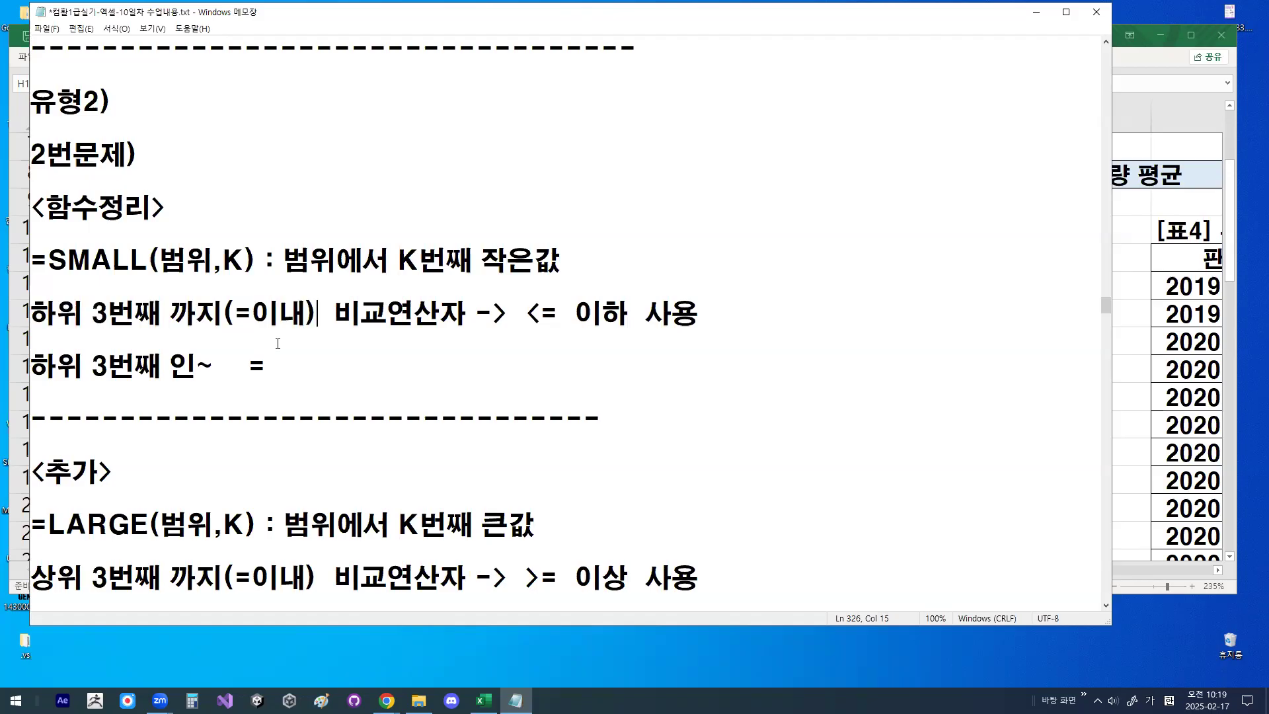
{"action": "key", "text": "shift+Right"}
{"action": "key", "text": "shift+Right"}
{"action": "key", "text": "shift+Right"}
{"action": "key", "text": "shift+Right"}
{"action": "key", "text": "shift+Right"}
{"action": "key", "text": "shift+Right"}
{"action": "key", "text": "shift+Right"}
{"action": "key", "text": "shift+Right"}
{"action": "key", "text": "shift+Right"}
{"action": "key", "text": "shift+Right"}
{"action": "key", "text": "shift+Right"}
{"action": "key", "text": "shift+Right"}
{"action": "key", "text": "shift+Right"}
{"action": "key", "text": "shift+Right"}
{"action": "key", "text": "shift+Right"}
{"action": "key", "text": "shift+Right"}
{"action": "key", "text": "shift+Right"}
{"action": "key", "text": "shift+Right"}
{"action": "key", "text": "shift+Right"}
{"action": "key", "text": "shift+Right"}
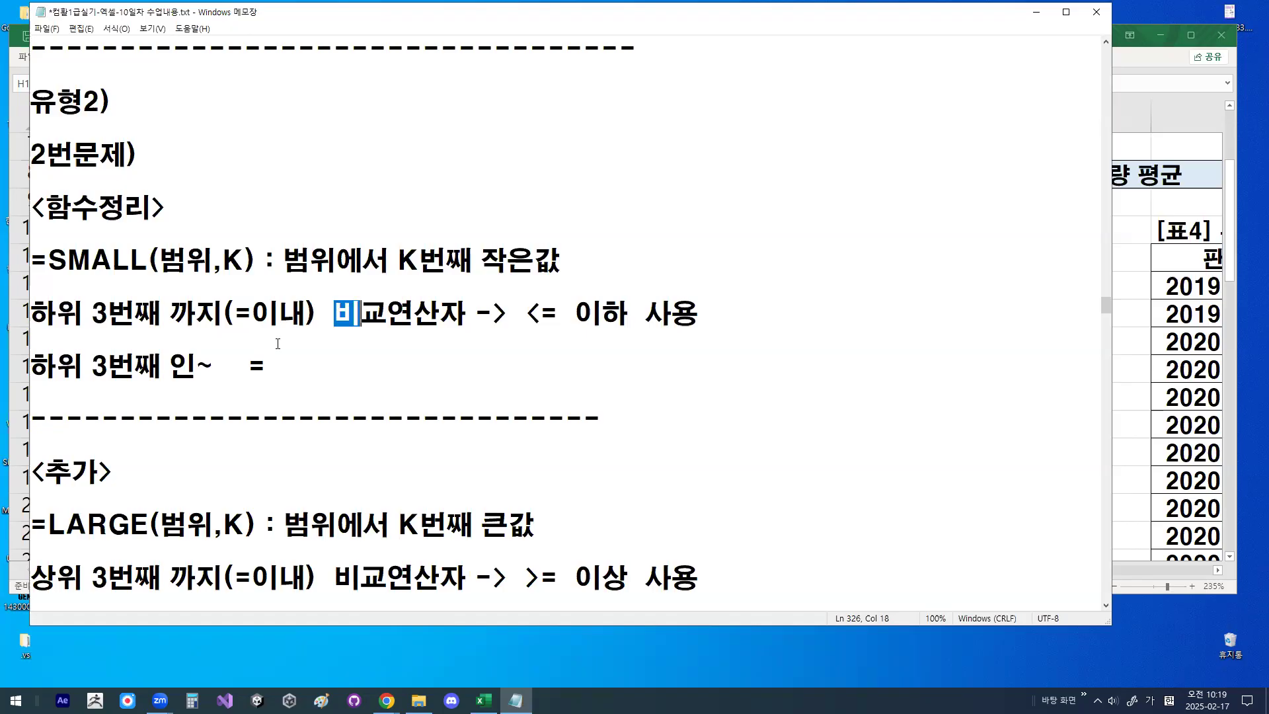
- Highlight 하위 3 in the 하위 3번째 인~ line, and return the cursor to the start of the blank line above it
{"action": "key", "text": "Down"}
{"action": "key", "text": "shift+Right"}
{"action": "key", "text": "shift+Right"}
{"action": "key", "text": "shift+Right"}
{"action": "key", "text": "shift+Right"}
{"action": "key", "text": "shift+Right"}
{"action": "key", "text": "shift+Right"}
{"action": "key", "text": "shift+Right"}
{"action": "key", "text": "shift+Right"}
{"action": "key", "text": "shift+Right"}
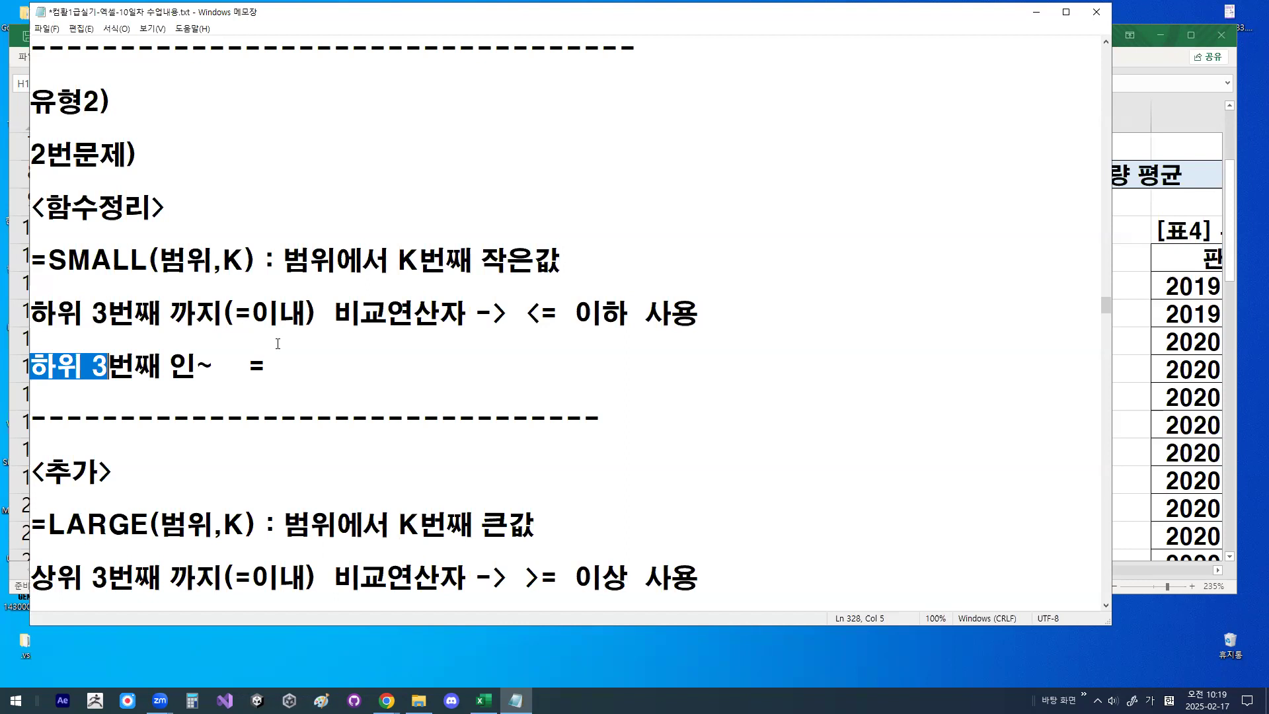
{"action": "key", "text": "Up"}
{"action": "key", "text": "Up"}
{"action": "key", "text": "Home"}
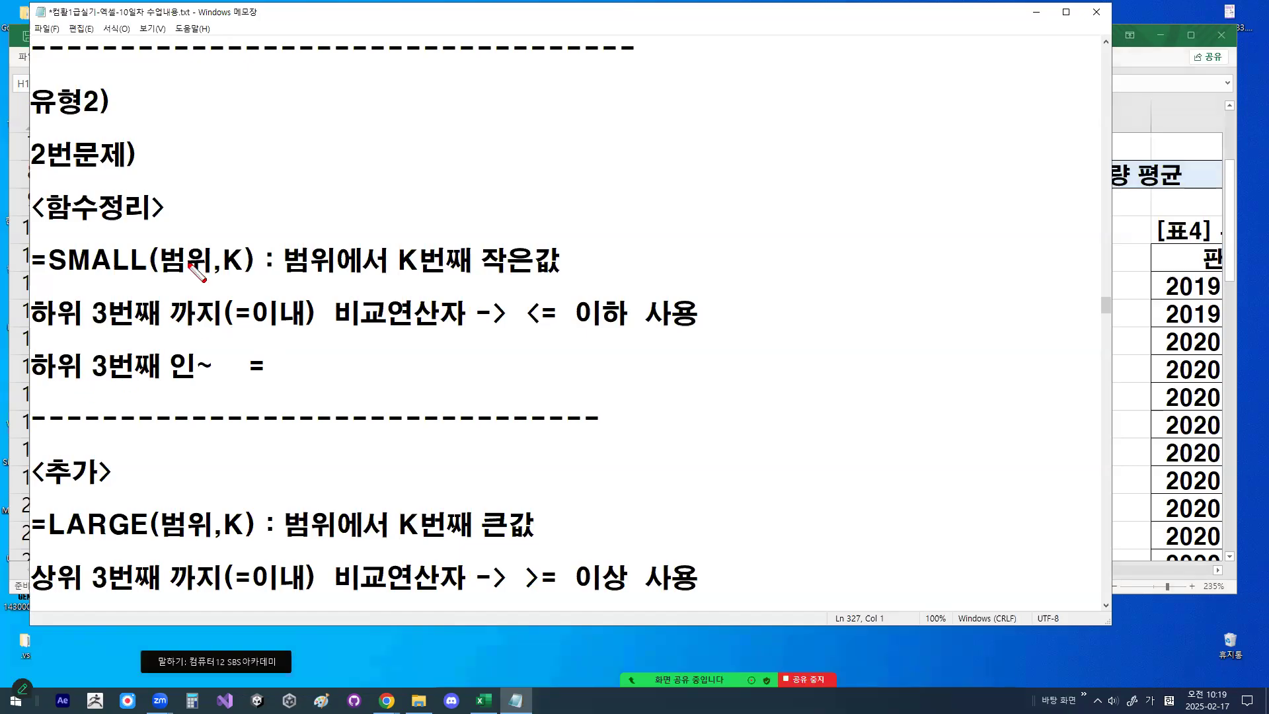
- With the red screen pen, circle 범위 and K in the SMALL definition, underline 3번째, and sketch a hatched circle in the empty area
{"action": "mouse_move", "coordinate": [210, 251]}
{"action": "left_mouse_down"}
{"action": "mouse_move", "coordinate": [177, 260]}
{"action": "mouse_move", "coordinate": [221, 242]}
{"action": "mouse_move", "coordinate": [250, 263]}
{"action": "left_mouse_up"}
{"action": "left_click_drag", "start_coordinate": [95, 329], "coordinate": [160, 329]}
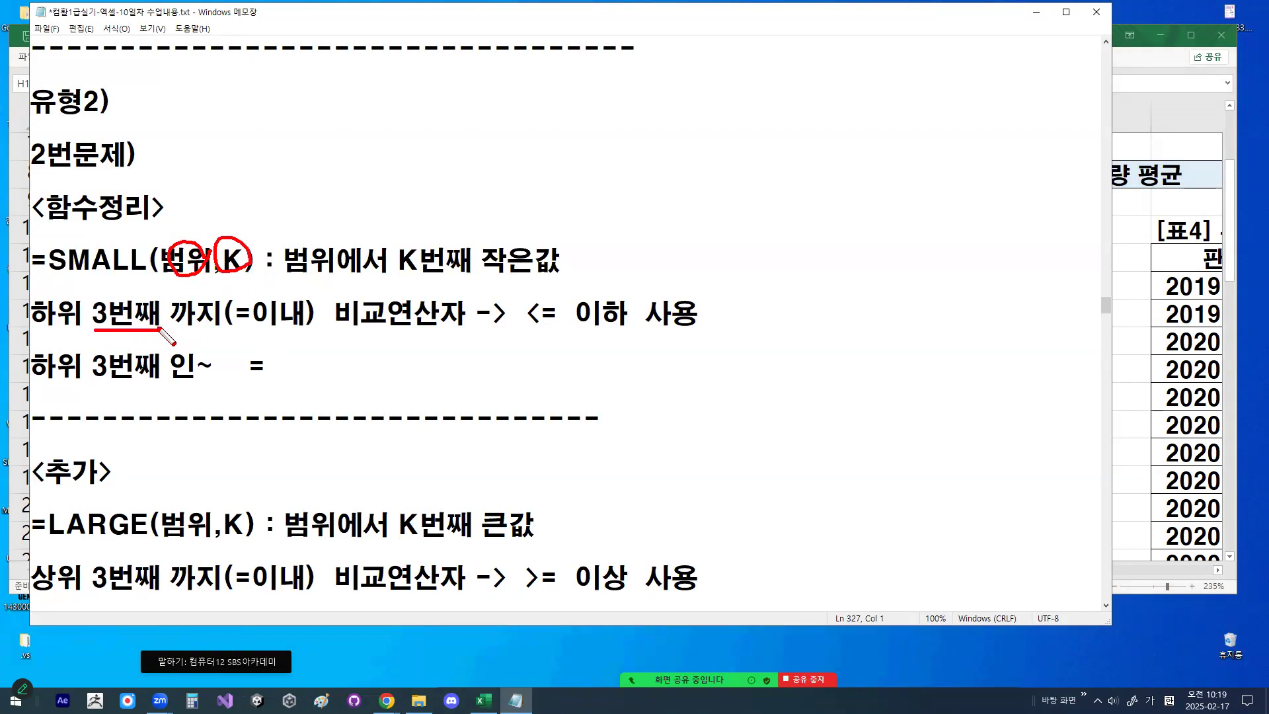
{"action": "mouse_move", "coordinate": [854, 198]}
{"action": "left_mouse_down"}
{"action": "mouse_move", "coordinate": [834, 153]}
{"action": "mouse_move", "coordinate": [858, 194]}
{"action": "mouse_move", "coordinate": [811, 181]}
{"action": "mouse_move", "coordinate": [822, 191]}
{"action": "left_mouse_up"}
{"action": "left_click_drag", "start_coordinate": [846, 177], "coordinate": [838, 193]}
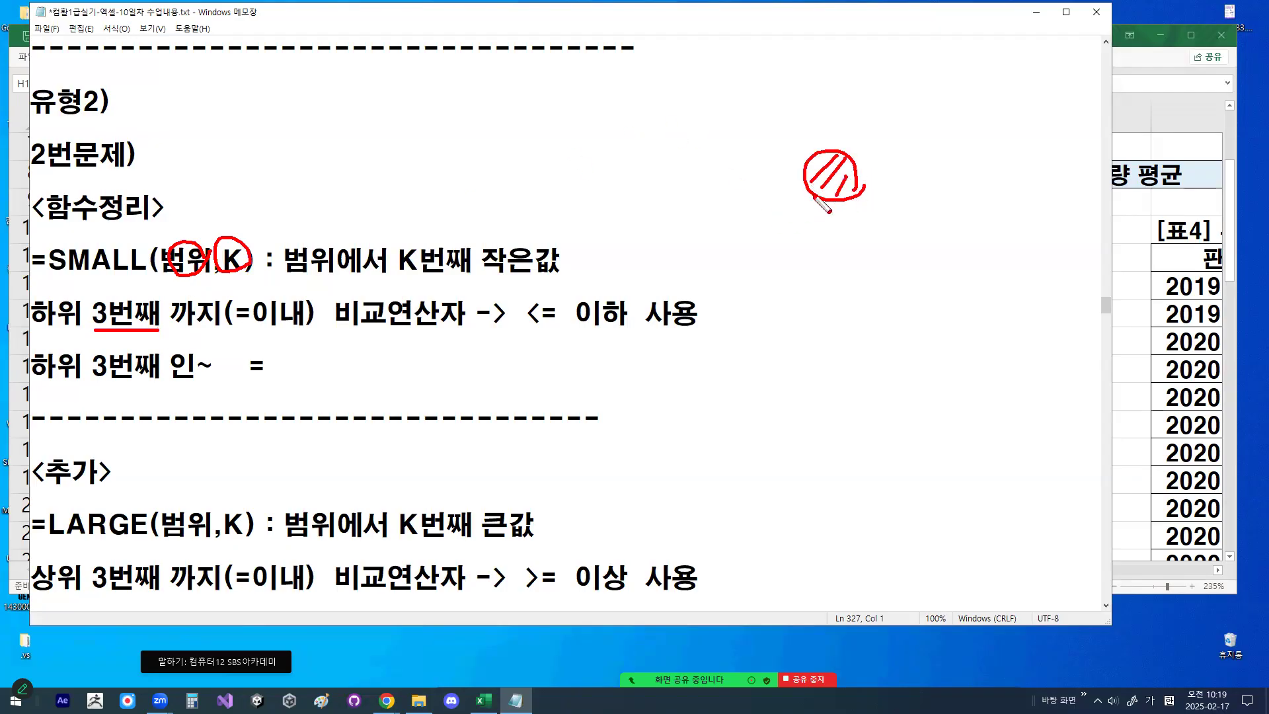
- Change the pen shape to 사각형, draw a tall rectangle, and box 까지(=이내) and 하위 in the SMALL note
{"action": "right_click", "coordinate": [625, 219]}
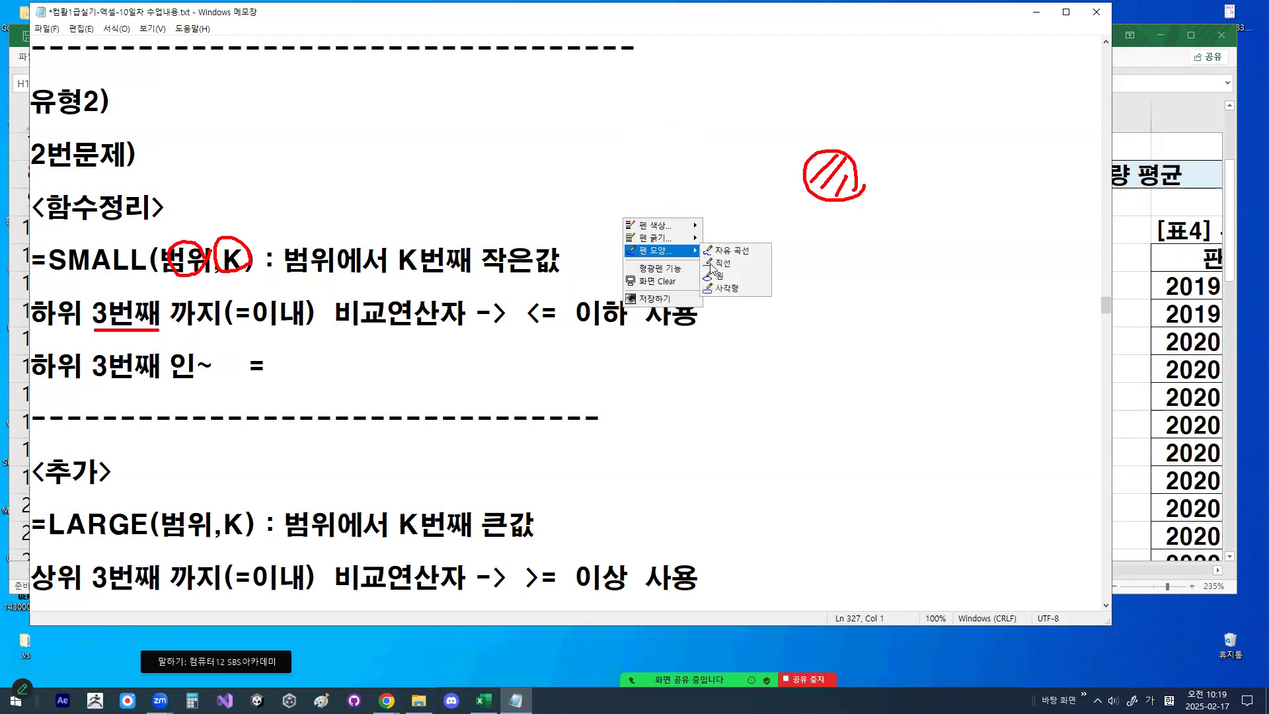
{"action": "left_click", "coordinate": [727, 289]}
{"action": "mouse_move", "coordinate": [619, 107]}
{"action": "left_mouse_down"}
{"action": "mouse_move", "coordinate": [663, 339]}
{"action": "mouse_move", "coordinate": [696, 429]}
{"action": "left_mouse_up"}
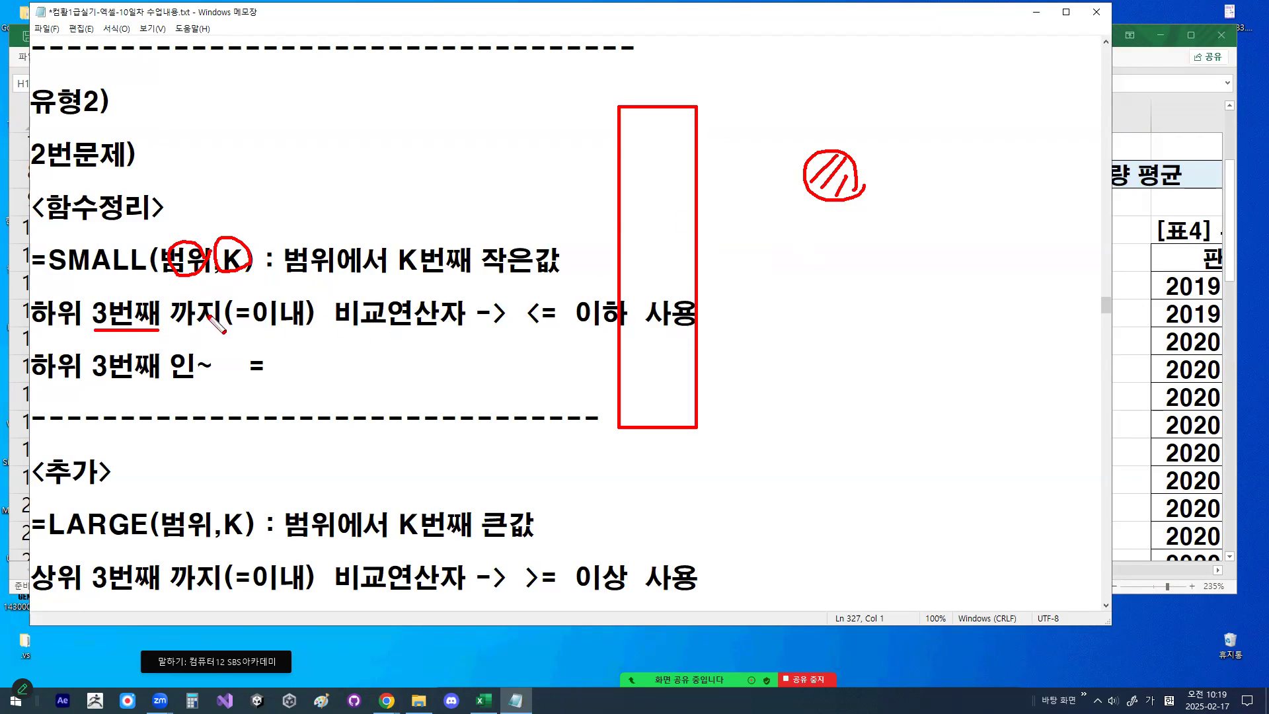
{"action": "left_click_drag", "start_coordinate": [162, 294], "coordinate": [322, 333]}
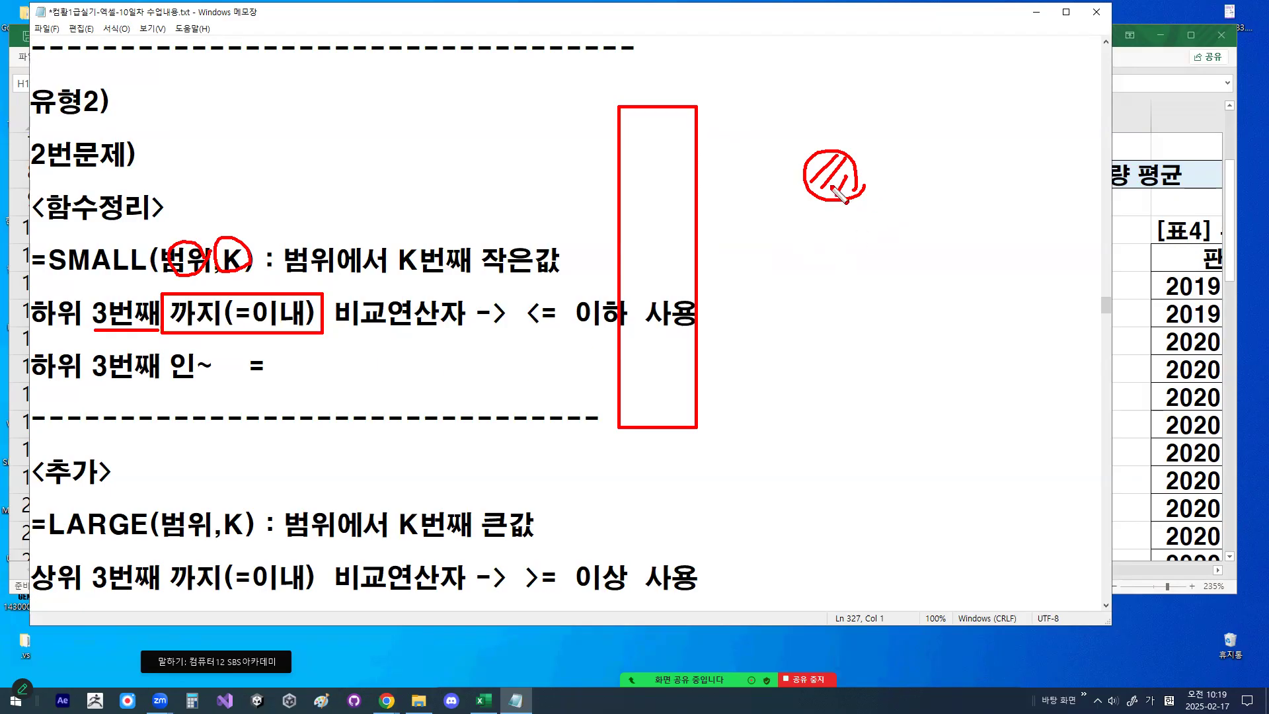
{"action": "left_click_drag", "start_coordinate": [31, 294], "coordinate": [87, 333]}
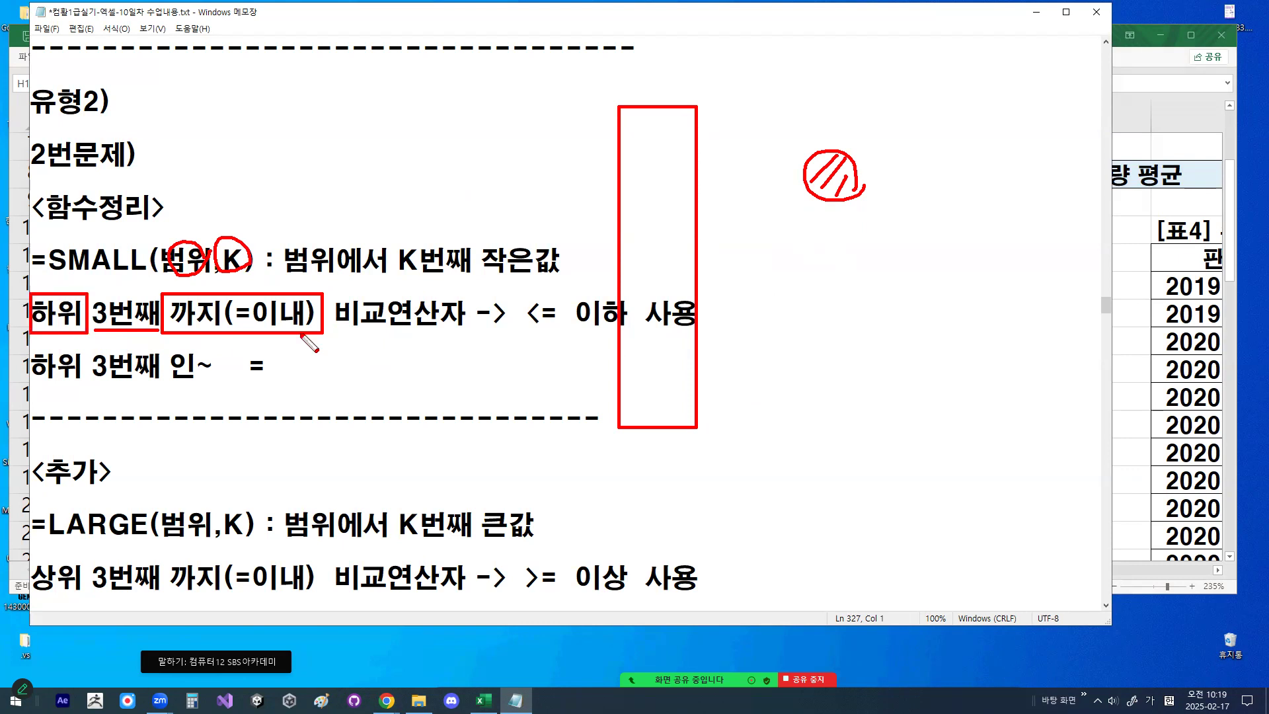
- Change the pen shape to 자유 곡선 and circle 이내 in the SMALL note
{"action": "right_click", "coordinate": [820, 252]}
{"action": "mouse_move", "coordinate": [856, 290]}
{"action": "left_click", "coordinate": [935, 285]}
{"action": "mouse_move", "coordinate": [302, 325]}
{"action": "left_mouse_down"}
{"action": "mouse_move", "coordinate": [281, 335]}
{"action": "mouse_move", "coordinate": [248, 309]}
{"action": "mouse_move", "coordinate": [291, 287]}
{"action": "mouse_move", "coordinate": [302, 335]}
{"action": "mouse_move", "coordinate": [261, 310]}
{"action": "mouse_move", "coordinate": [301, 297]}
{"action": "mouse_move", "coordinate": [308, 311]}
{"action": "left_mouse_up"}
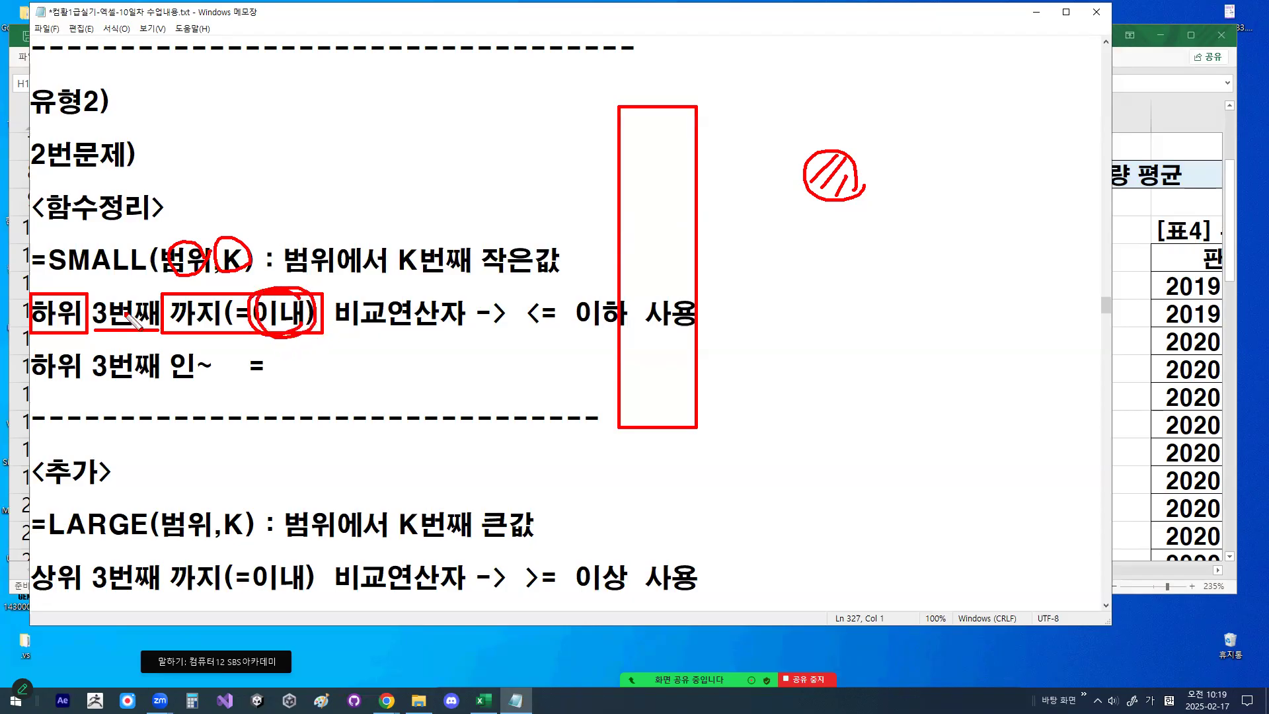
- Check-mark 하위, write <= beside the hatched circle, circle the < sign and 이내, mark <= in the note, and clear the drawings
{"action": "left_click_drag", "start_coordinate": [40, 300], "coordinate": [112, 221]}
{"action": "mouse_move", "coordinate": [773, 167]}
{"action": "left_mouse_down"}
{"action": "mouse_move", "coordinate": [796, 168]}
{"action": "mouse_move", "coordinate": [797, 179]}
{"action": "mouse_move", "coordinate": [772, 194]}
{"action": "left_mouse_up"}
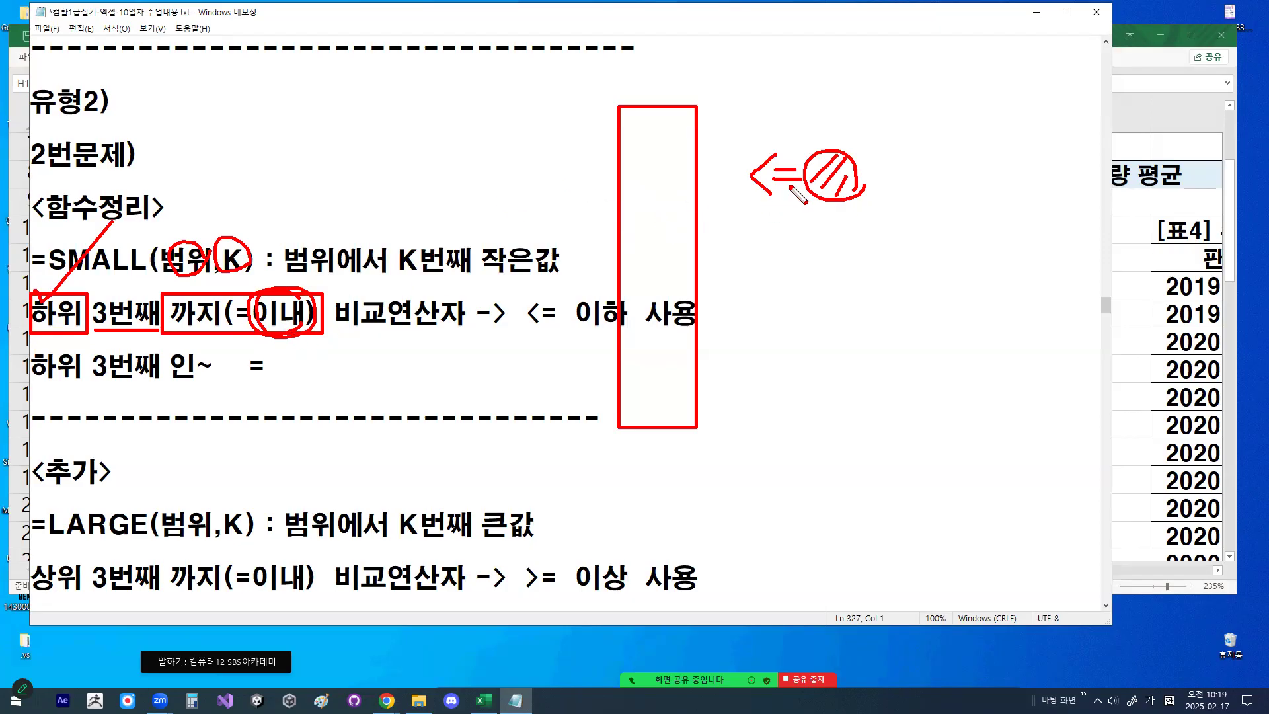
{"action": "mouse_move", "coordinate": [787, 192]}
{"action": "left_mouse_down"}
{"action": "mouse_move", "coordinate": [760, 199]}
{"action": "mouse_move", "coordinate": [777, 149]}
{"action": "mouse_move", "coordinate": [792, 177]}
{"action": "left_mouse_up"}
{"action": "mouse_move", "coordinate": [311, 310]}
{"action": "left_mouse_down"}
{"action": "mouse_move", "coordinate": [303, 336]}
{"action": "mouse_move", "coordinate": [263, 322]}
{"action": "mouse_move", "coordinate": [308, 316]}
{"action": "left_mouse_up"}
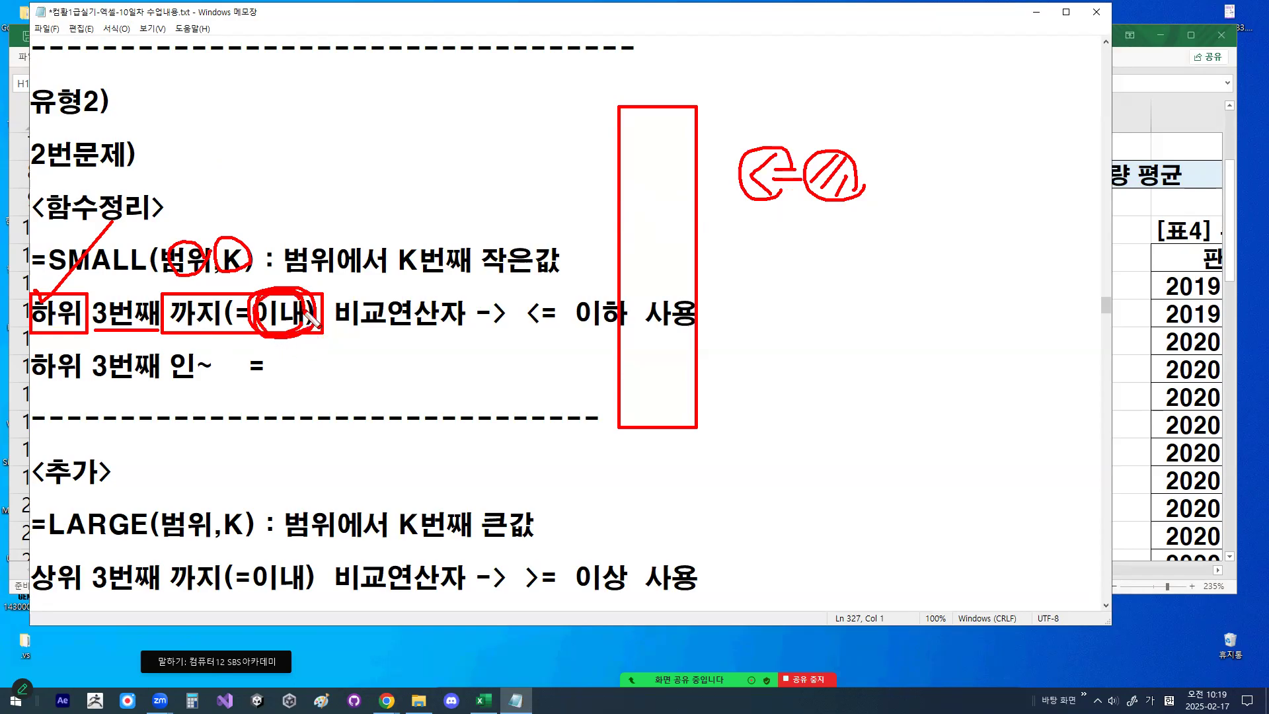
{"action": "mouse_move", "coordinate": [561, 320]}
{"action": "left_mouse_down"}
{"action": "mouse_move", "coordinate": [519, 318]}
{"action": "mouse_move", "coordinate": [569, 316]}
{"action": "left_mouse_up"}
{"action": "key", "text": "Escape"}
- Highlight the LARGE description 범위에서 K번째 큰값 and the phrase 상위 3번째 까지 below it
{"action": "scroll", "coordinate": [203, 394], "scroll_direction": "down", "scroll_amount": 2}
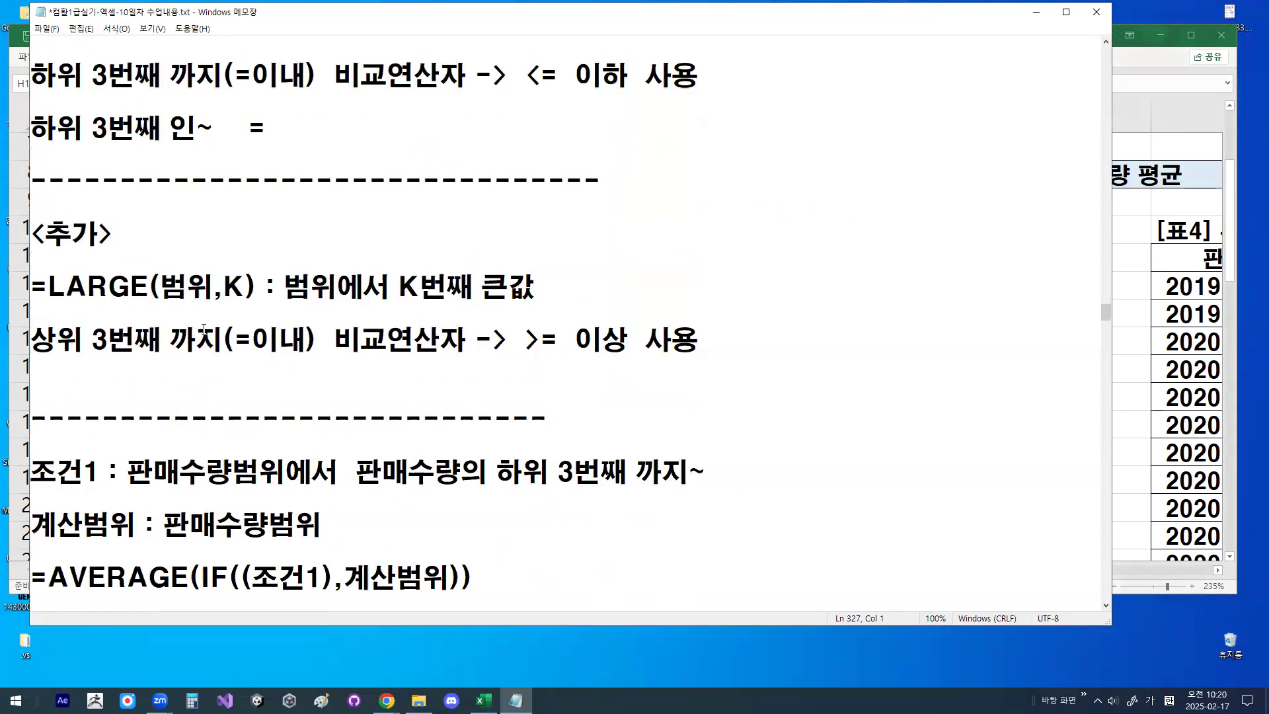
{"action": "left_click_drag", "start_coordinate": [291, 289], "coordinate": [531, 277]}
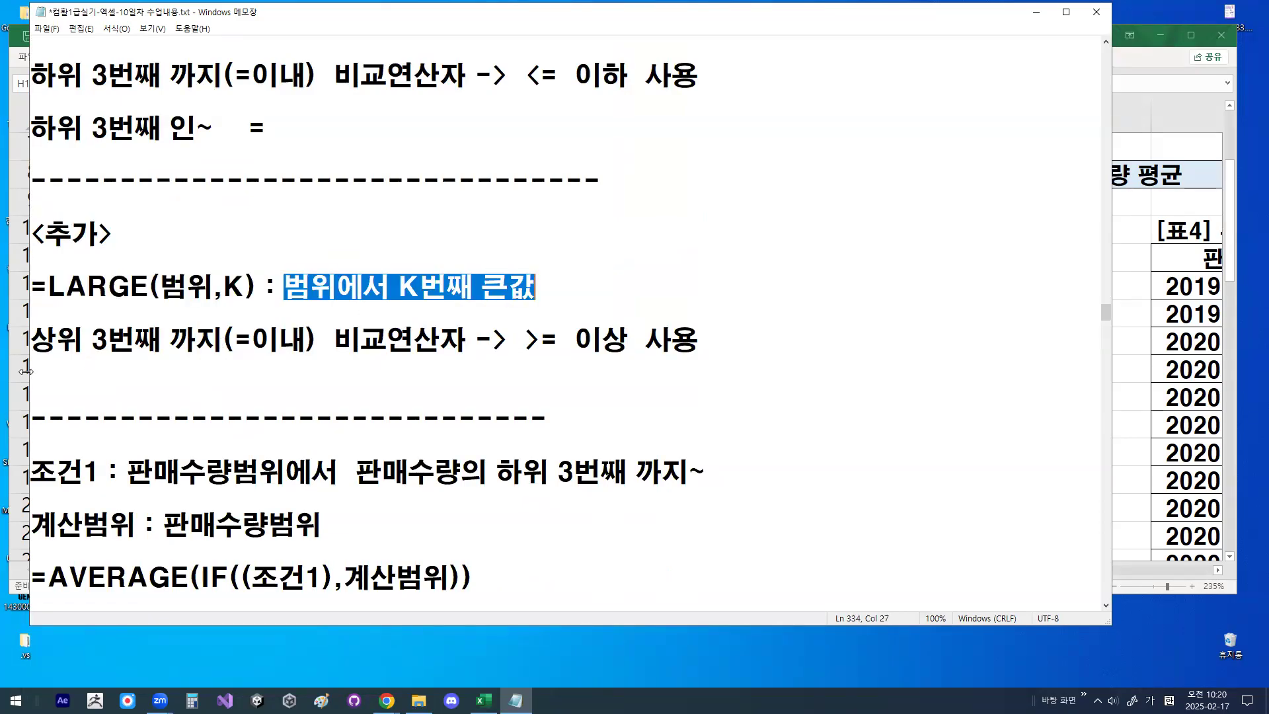
{"action": "left_click_drag", "start_coordinate": [40, 342], "coordinate": [220, 336]}
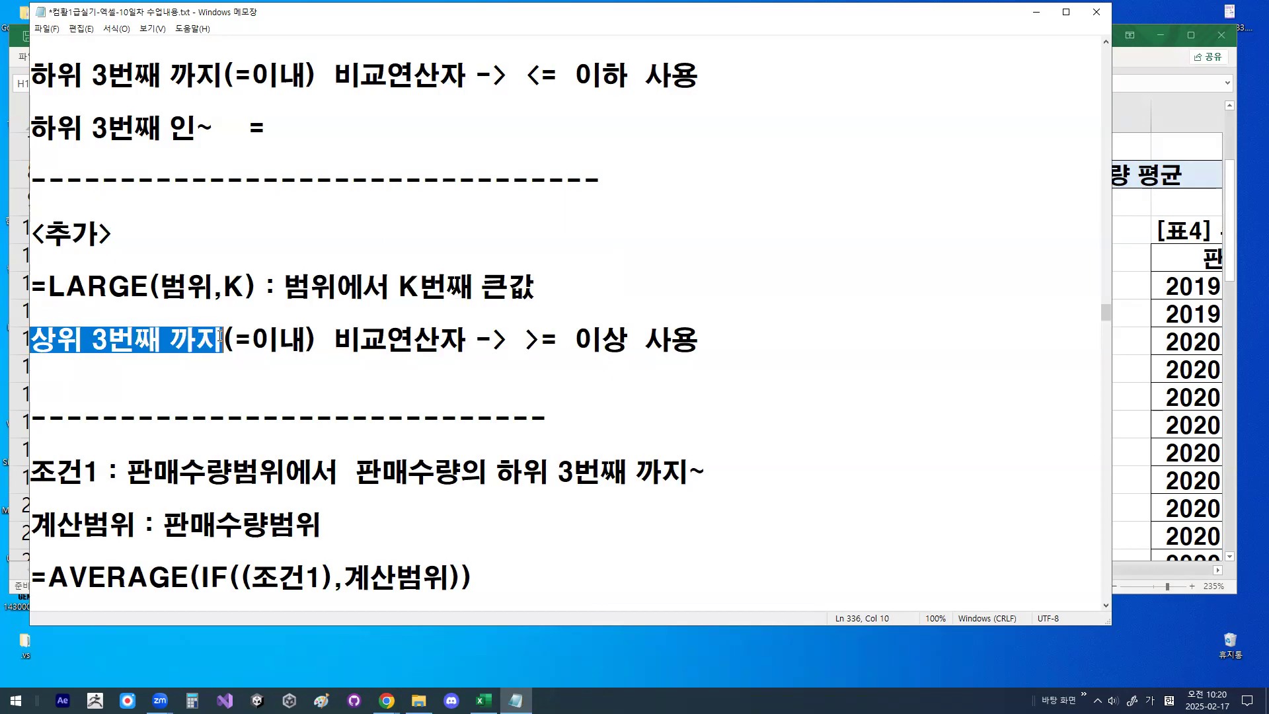
- With the screen pen, circle 상위 and 3 in the LARGE note, and sketch a hatched circle and a tall oval beside it
{"action": "key", "text": "ctrl+2"}
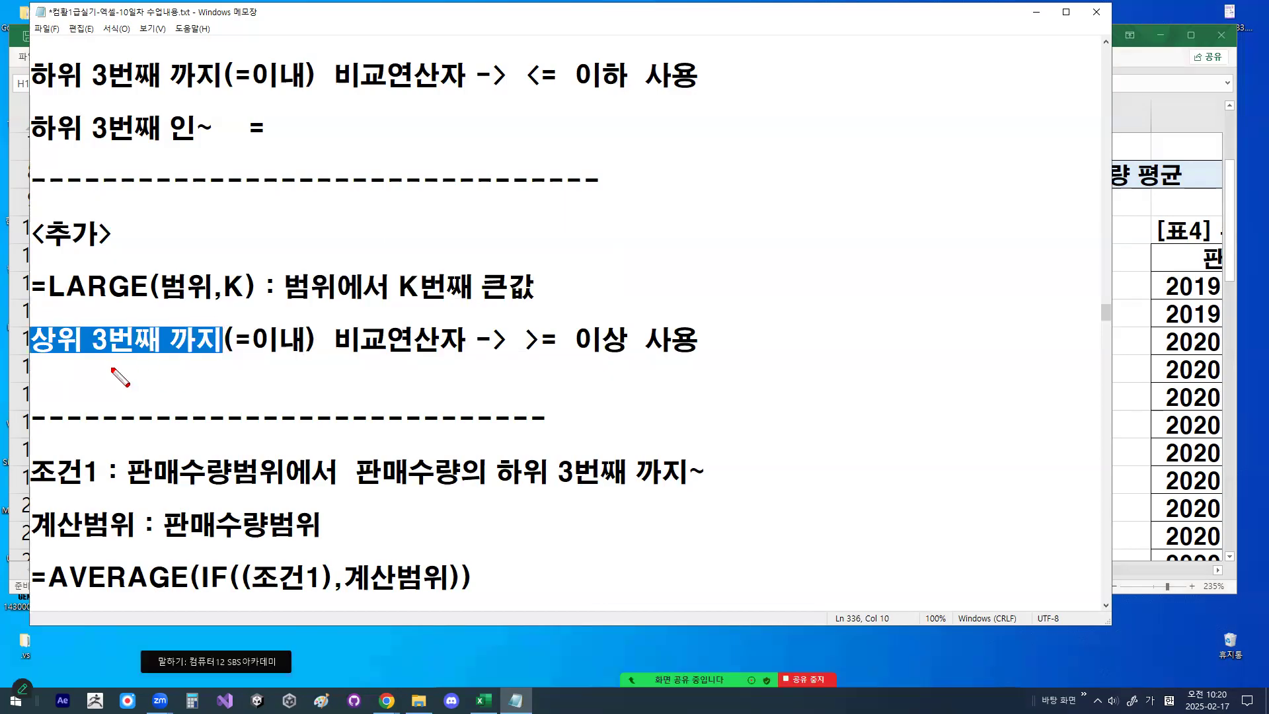
{"action": "mouse_move", "coordinate": [82, 353]}
{"action": "left_mouse_down"}
{"action": "mouse_move", "coordinate": [45, 325]}
{"action": "mouse_move", "coordinate": [82, 349]}
{"action": "mouse_move", "coordinate": [119, 345]}
{"action": "mouse_move", "coordinate": [105, 327]}
{"action": "mouse_move", "coordinate": [117, 341]}
{"action": "left_mouse_up"}
{"action": "mouse_move", "coordinate": [969, 243]}
{"action": "left_mouse_down"}
{"action": "mouse_move", "coordinate": [995, 206]}
{"action": "mouse_move", "coordinate": [980, 240]}
{"action": "left_mouse_up"}
{"action": "mouse_move", "coordinate": [782, 160]}
{"action": "left_mouse_down"}
{"action": "mouse_move", "coordinate": [756, 346]}
{"action": "mouse_move", "coordinate": [833, 215]}
{"action": "mouse_move", "coordinate": [783, 178]}
{"action": "left_mouse_up"}
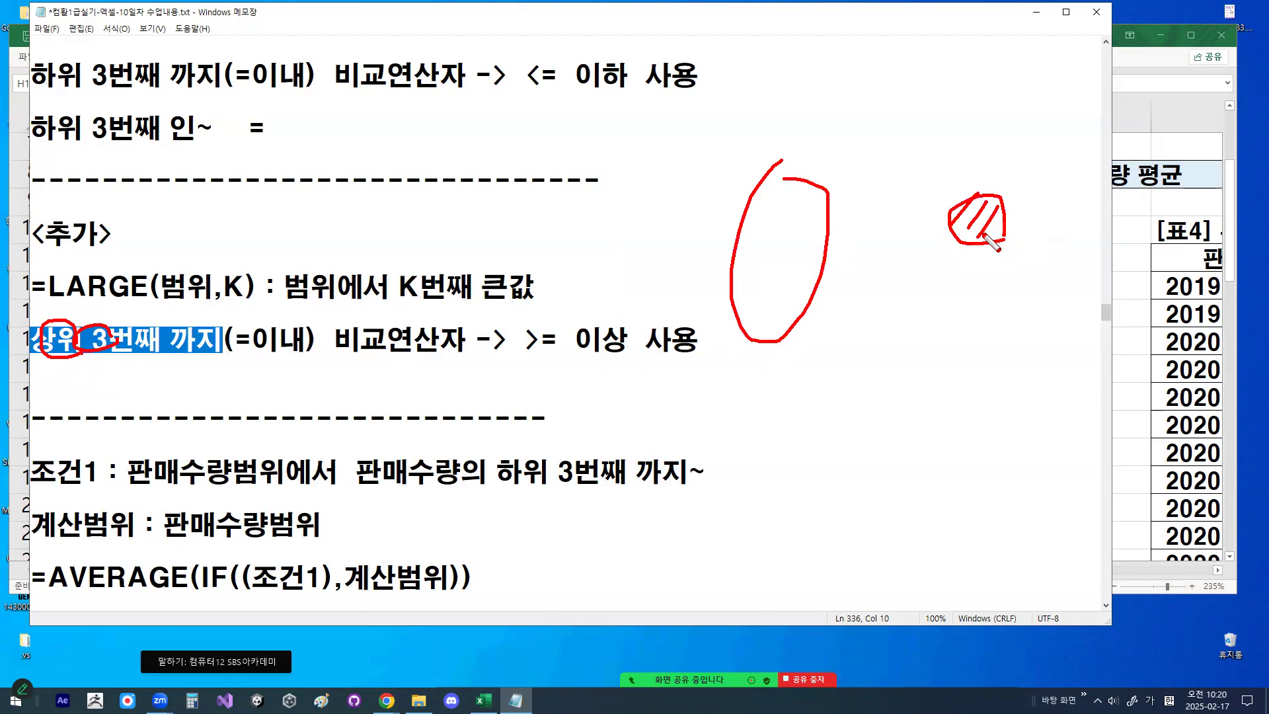
- Circle =이내, draw an equals sign and a check mark at the hatched circle, add the comparison stroke, and clear the drawings
{"action": "mouse_move", "coordinate": [290, 347]}
{"action": "left_mouse_down"}
{"action": "mouse_move", "coordinate": [233, 347]}
{"action": "mouse_move", "coordinate": [287, 316]}
{"action": "mouse_move", "coordinate": [292, 343]}
{"action": "left_mouse_up"}
{"action": "mouse_move", "coordinate": [921, 214]}
{"action": "left_mouse_down"}
{"action": "mouse_move", "coordinate": [941, 212]}
{"action": "mouse_move", "coordinate": [933, 222]}
{"action": "mouse_move", "coordinate": [1006, 156]}
{"action": "left_mouse_up"}
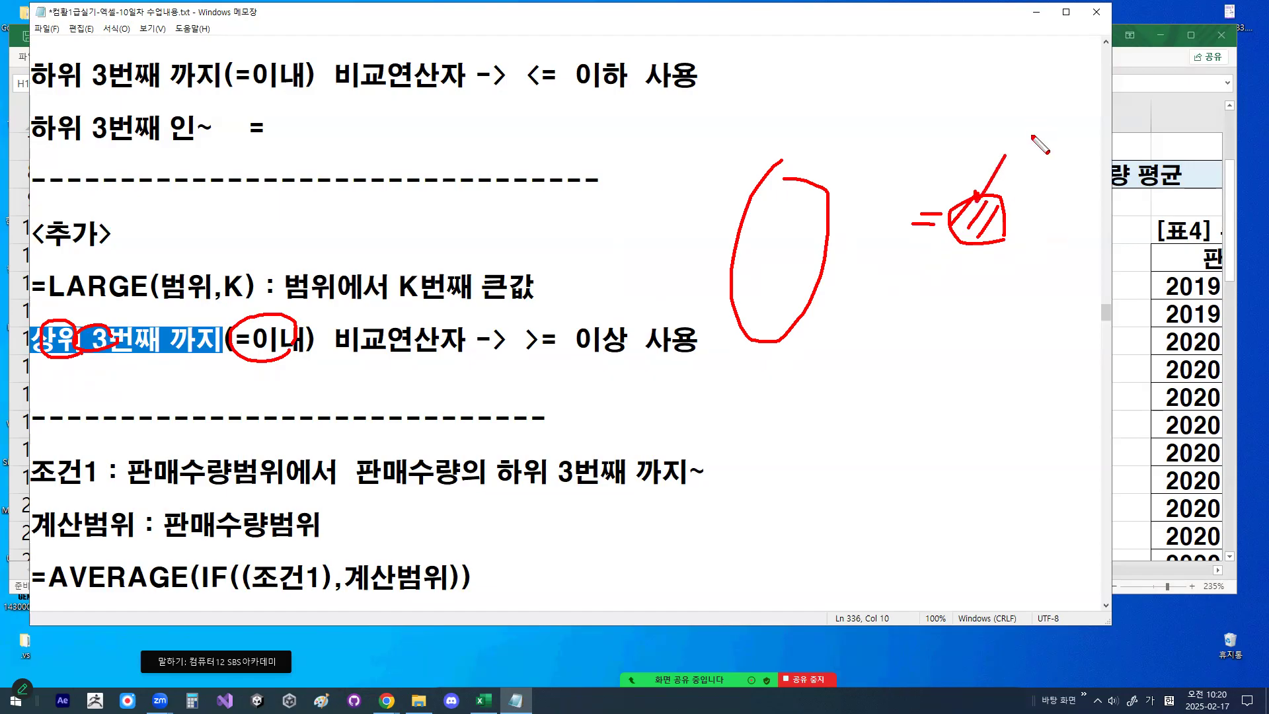
{"action": "mouse_move", "coordinate": [868, 196]}
{"action": "left_mouse_down"}
{"action": "mouse_move", "coordinate": [905, 219]}
{"action": "mouse_move", "coordinate": [879, 256]}
{"action": "left_mouse_up"}
{"action": "key", "text": "Escape"}
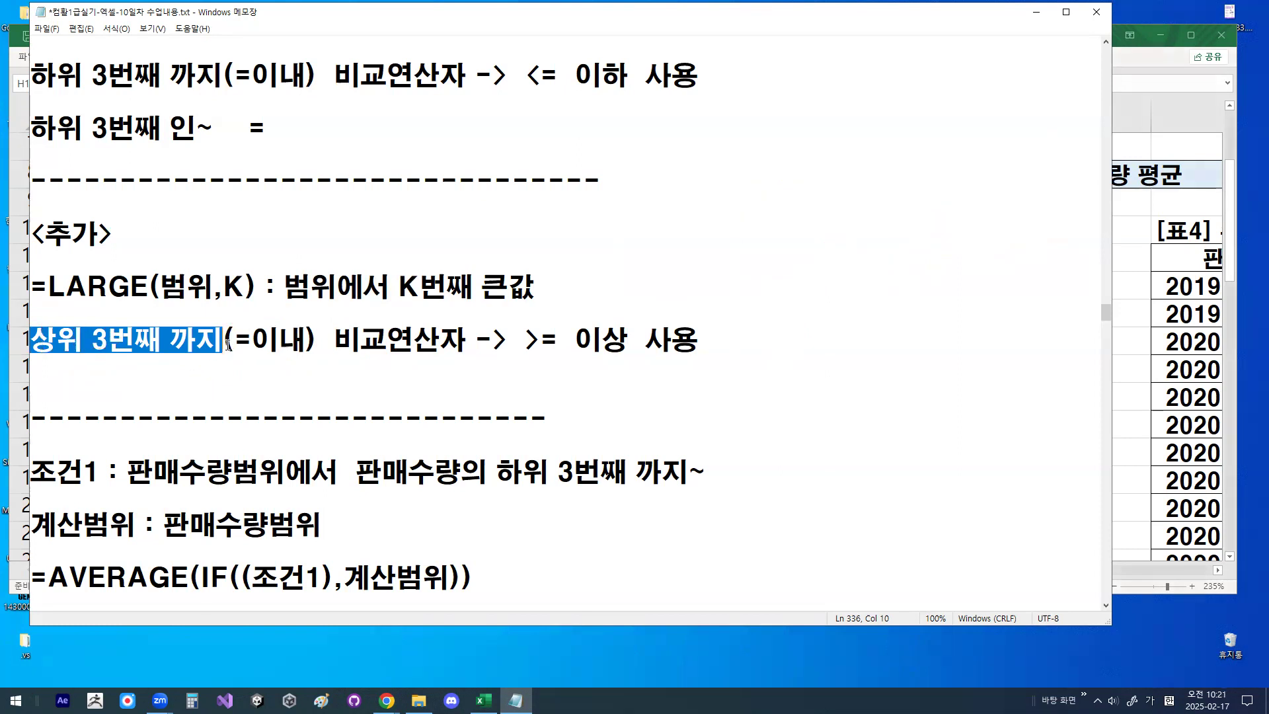
- Highlight 상위 3번째 까지 and its comparison operator >= 이상 in the LARGE note
{"action": "left_click", "coordinate": [42, 341]}
{"action": "left_click_drag", "start_coordinate": [31, 341], "coordinate": [218, 343]}
{"action": "left_click_drag", "start_coordinate": [521, 344], "coordinate": [622, 341]}
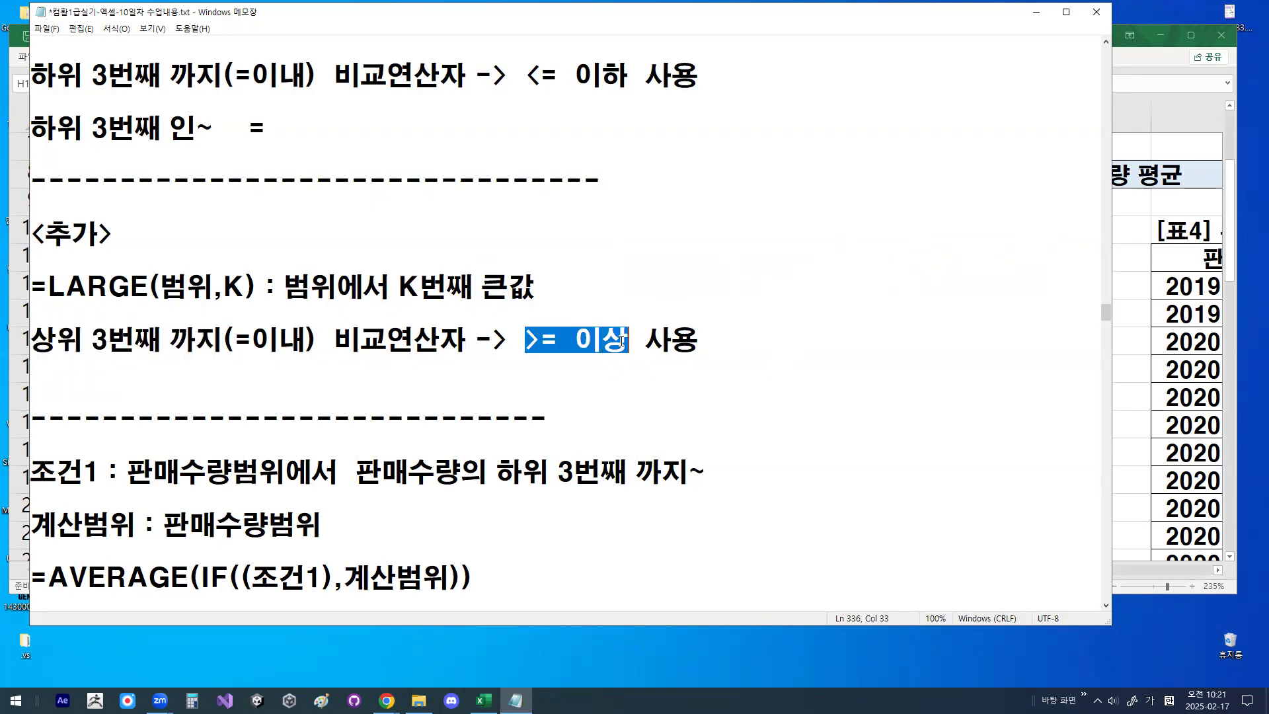
- Compare the operators by highlighting <= 이하 in the SMALL note and 상위 in the LARGE note, and clear the selection
{"action": "scroll", "coordinate": [502, 374], "scroll_direction": "up", "scroll_amount": 1}
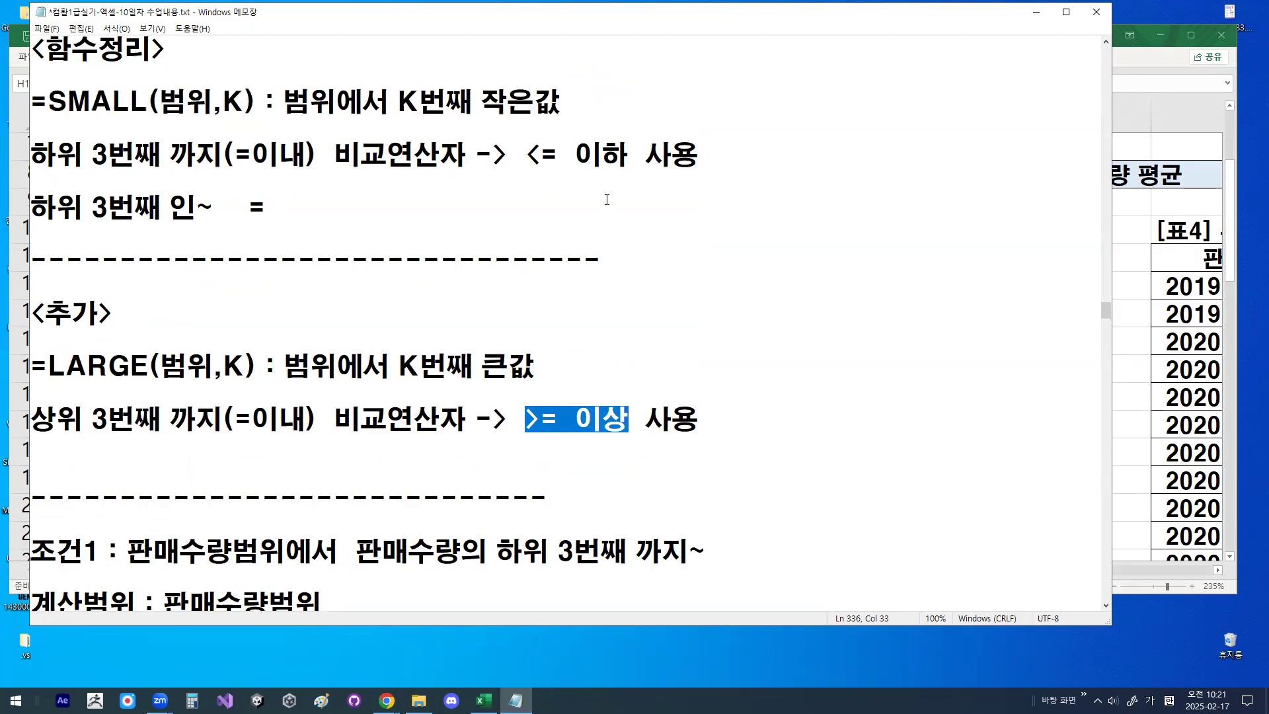
{"action": "left_click_drag", "start_coordinate": [527, 154], "coordinate": [630, 154]}
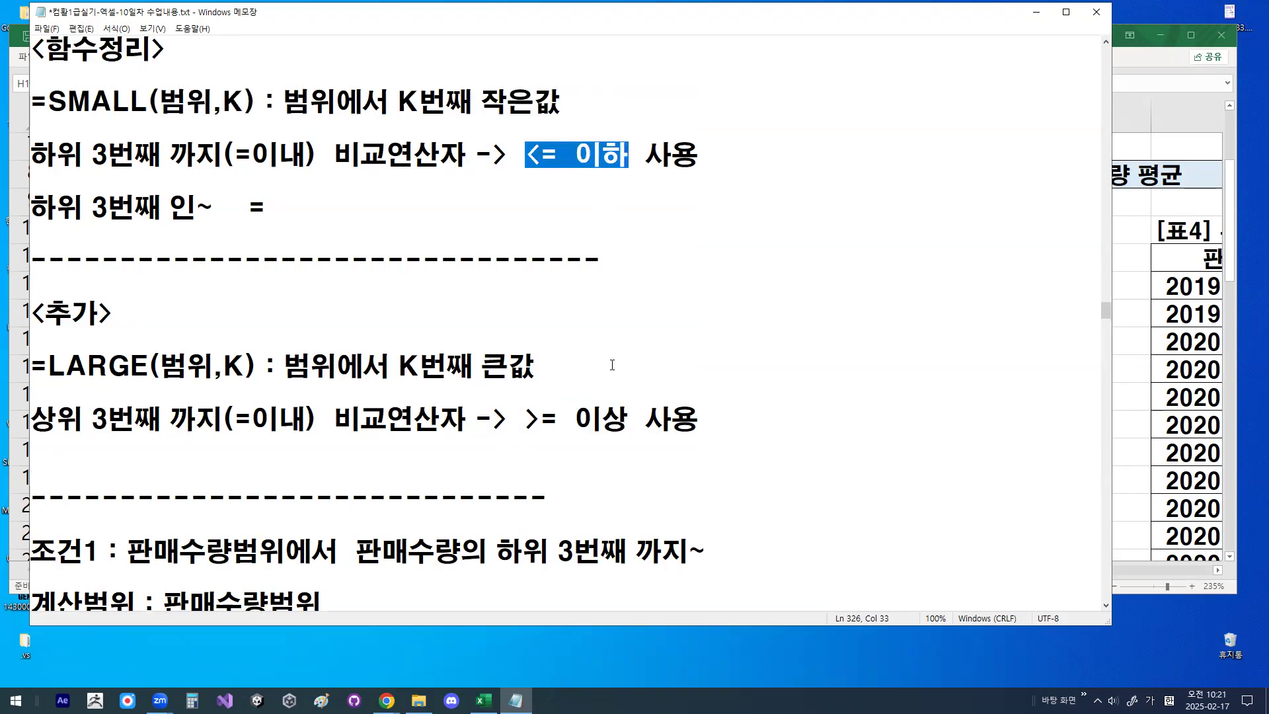
{"action": "left_click_drag", "start_coordinate": [32, 418], "coordinate": [84, 418]}
{"action": "left_click_drag", "start_coordinate": [617, 416], "coordinate": [622, 417]}
{"action": "left_click_drag", "start_coordinate": [526, 154], "coordinate": [629, 154]}
{"action": "left_click", "coordinate": [471, 314]}
- Insert blank lines between the 판매수량범위 version of the AVERAGE formula and the H12:H37 formula to push the latter out of view
{"action": "scroll", "coordinate": [471, 407], "scroll_direction": "down", "scroll_amount": 1}
{"action": "scroll", "coordinate": [470, 406], "scroll_direction": "down", "scroll_amount": 2}
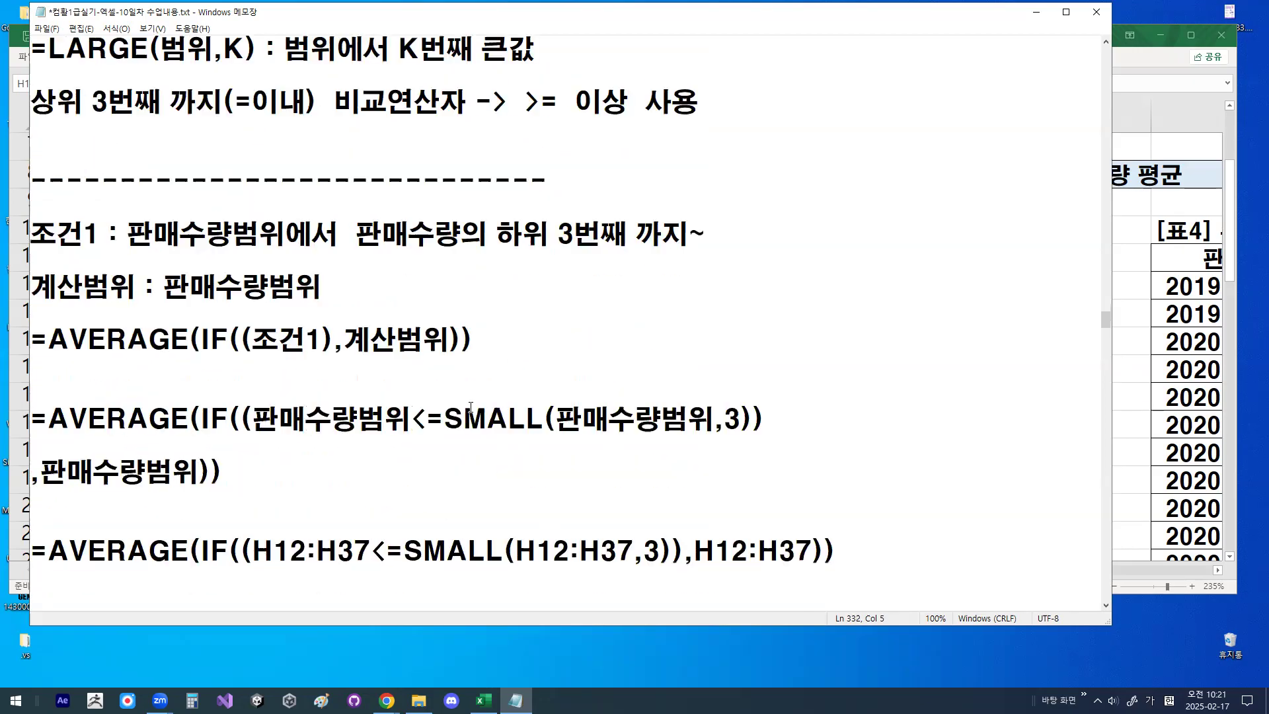
{"action": "left_click", "coordinate": [218, 517]}
{"action": "key", "text": "Return"}
{"action": "key", "text": "Return"}
{"action": "key", "text": "Return"}
{"action": "key", "text": "Return"}
{"action": "key", "text": "Return"}
{"action": "key", "text": "Return"}
{"action": "key", "text": "Return"}
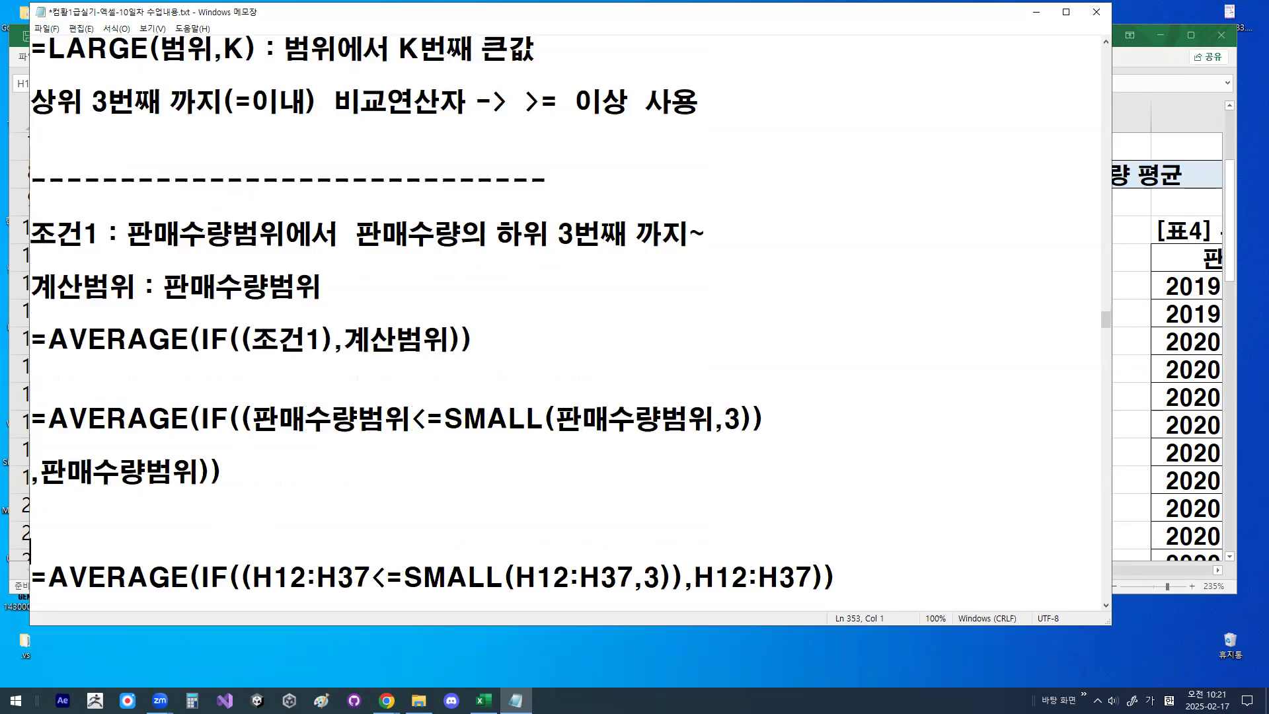
{"action": "scroll", "coordinate": [235, 500], "scroll_direction": "up", "scroll_amount": 2}
{"action": "scroll", "coordinate": [235, 500], "scroll_direction": "down", "scroll_amount": 1}
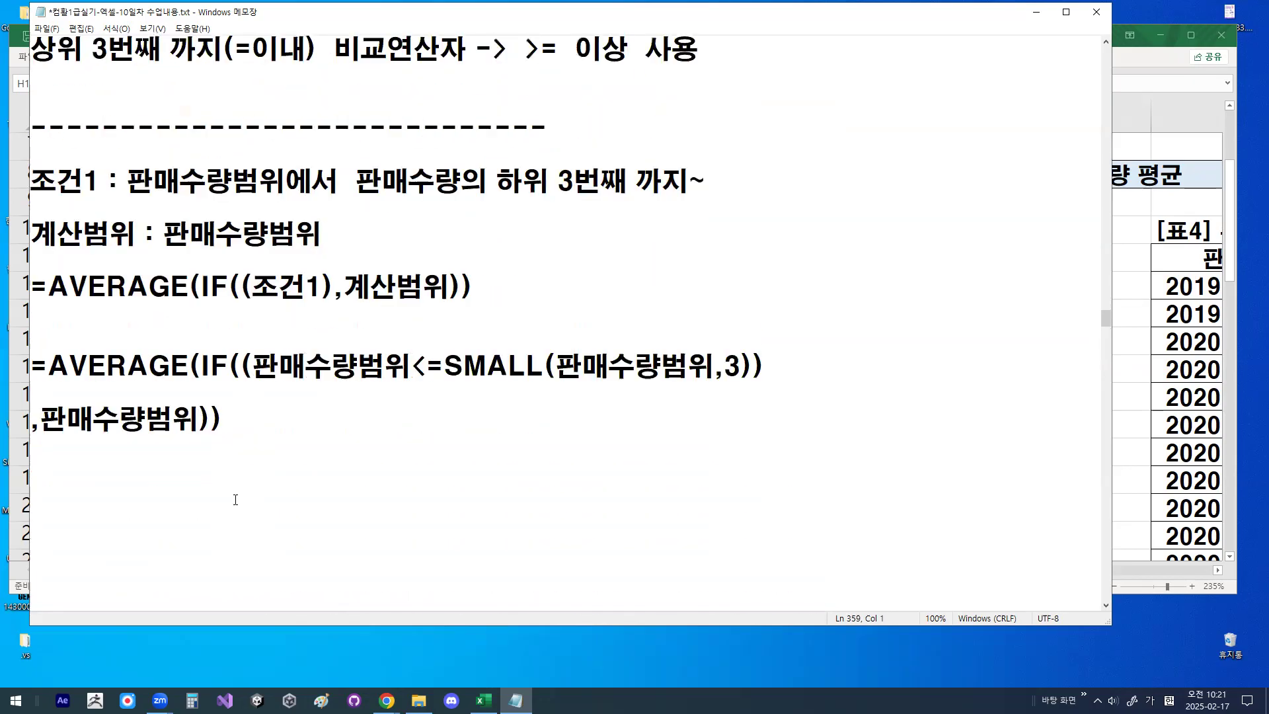
- Mark up the 조건1 line with the pen: underline and check 판매수량범위, underline 판매수량의 하위 3번째, and circle 판매수량, 하위 and 3번째
{"action": "left_click_drag", "start_coordinate": [137, 198], "coordinate": [258, 198]}
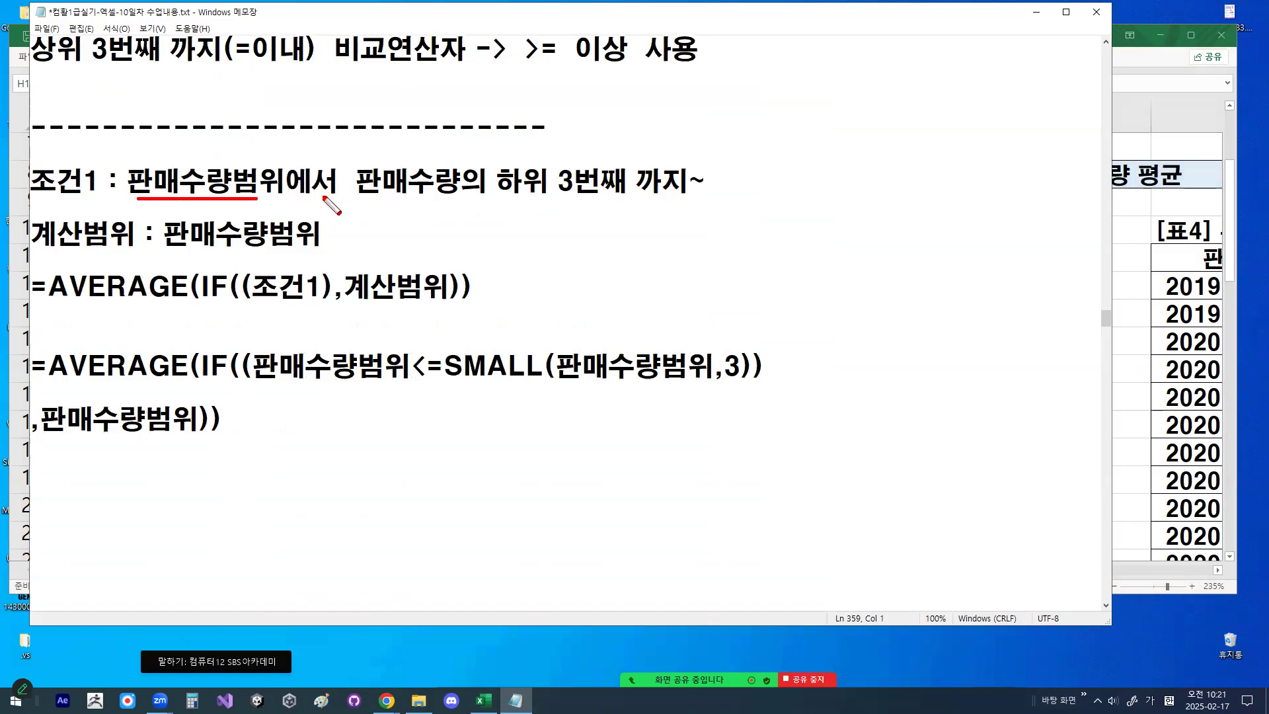
{"action": "mouse_move", "coordinate": [357, 198]}
{"action": "left_mouse_down"}
{"action": "mouse_move", "coordinate": [618, 196]}
{"action": "mouse_move", "coordinate": [560, 177]}
{"action": "mouse_move", "coordinate": [624, 163]}
{"action": "mouse_move", "coordinate": [619, 193]}
{"action": "left_mouse_up"}
{"action": "mouse_move", "coordinate": [191, 159]}
{"action": "left_mouse_down"}
{"action": "mouse_move", "coordinate": [198, 171]}
{"action": "mouse_move", "coordinate": [225, 121]}
{"action": "left_mouse_up"}
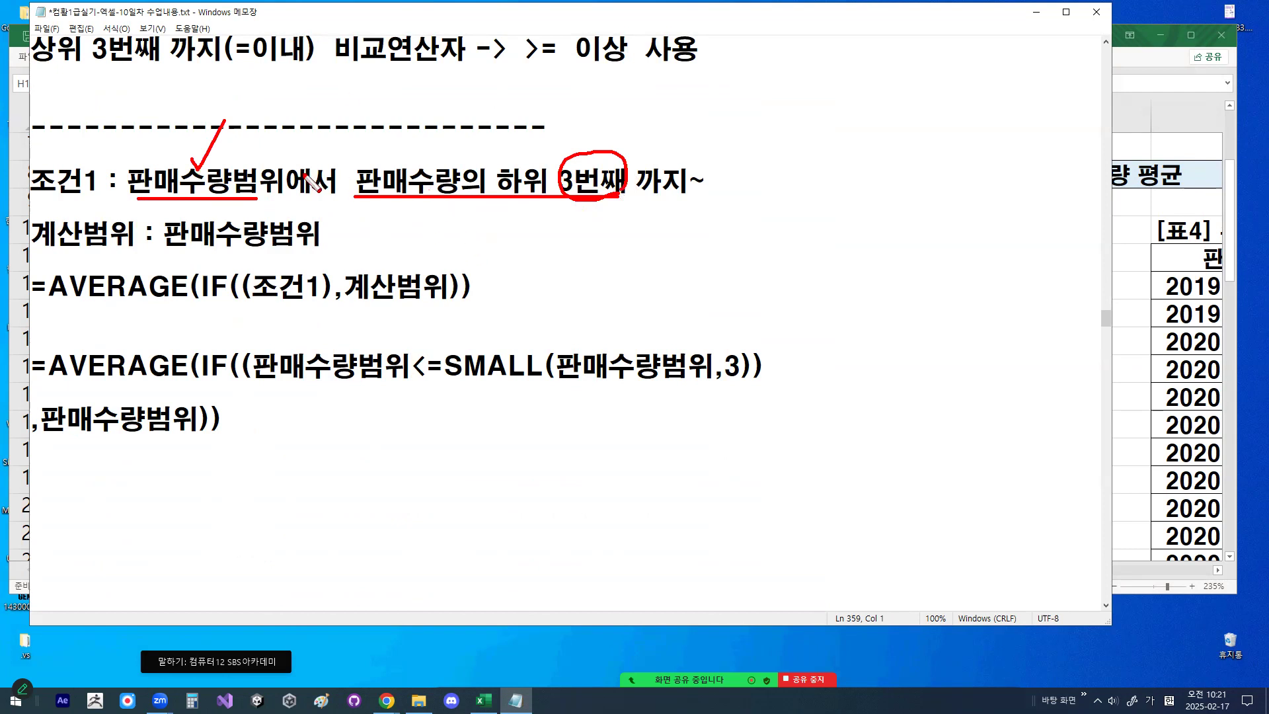
{"action": "mouse_move", "coordinate": [238, 189]}
{"action": "left_mouse_down"}
{"action": "mouse_move", "coordinate": [146, 196]}
{"action": "mouse_move", "coordinate": [210, 165]}
{"action": "mouse_move", "coordinate": [235, 197]}
{"action": "mouse_move", "coordinate": [207, 201]}
{"action": "left_mouse_up"}
{"action": "mouse_move", "coordinate": [157, 141]}
{"action": "left_mouse_down"}
{"action": "mouse_move", "coordinate": [179, 176]}
{"action": "mouse_move", "coordinate": [215, 106]}
{"action": "left_mouse_up"}
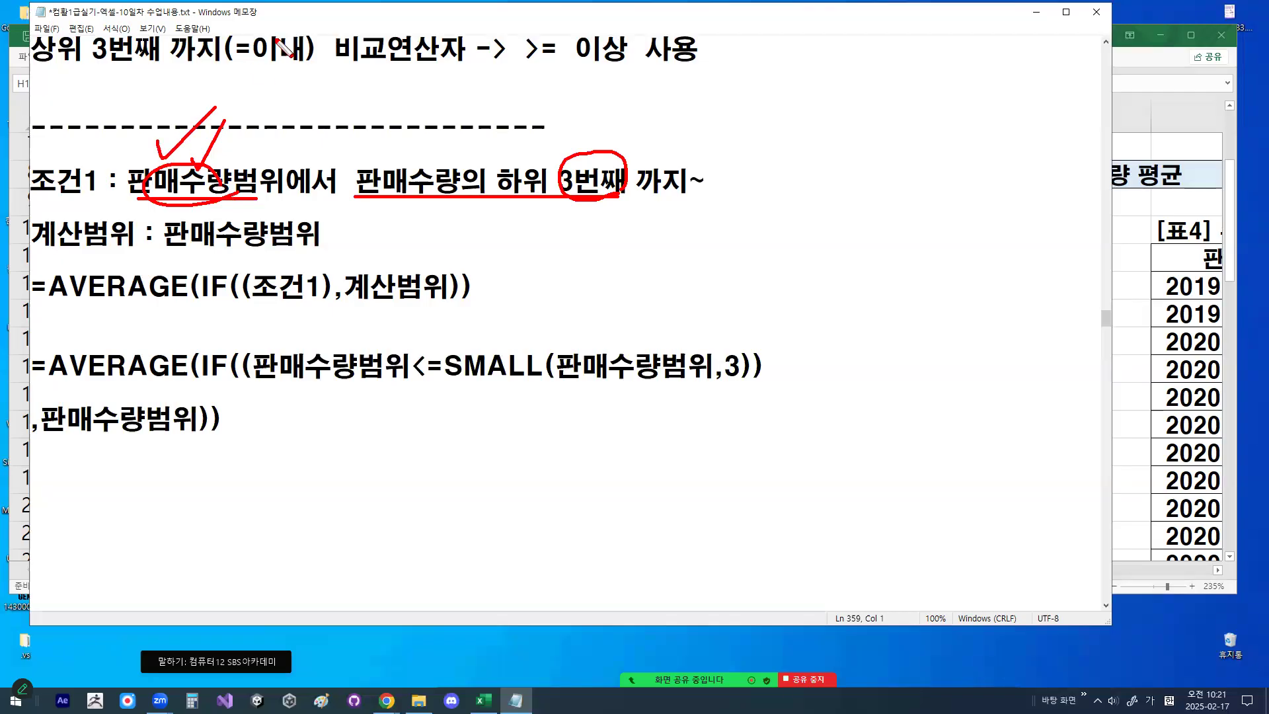
{"action": "mouse_move", "coordinate": [559, 195]}
{"action": "left_mouse_down"}
{"action": "mouse_move", "coordinate": [510, 204]}
{"action": "mouse_move", "coordinate": [555, 172]}
{"action": "left_mouse_up"}
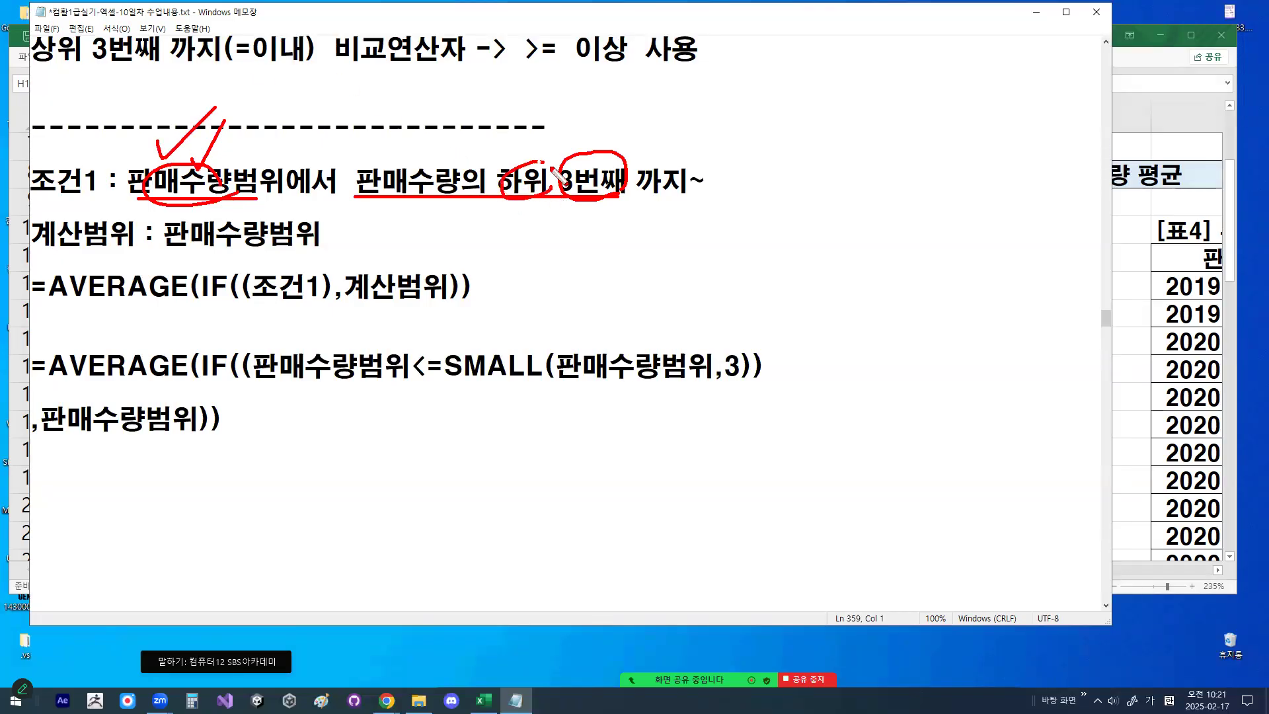
{"action": "mouse_move", "coordinate": [462, 192]}
{"action": "left_mouse_down"}
{"action": "mouse_move", "coordinate": [449, 202]}
{"action": "mouse_move", "coordinate": [360, 180]}
{"action": "mouse_move", "coordinate": [461, 175]}
{"action": "left_mouse_up"}
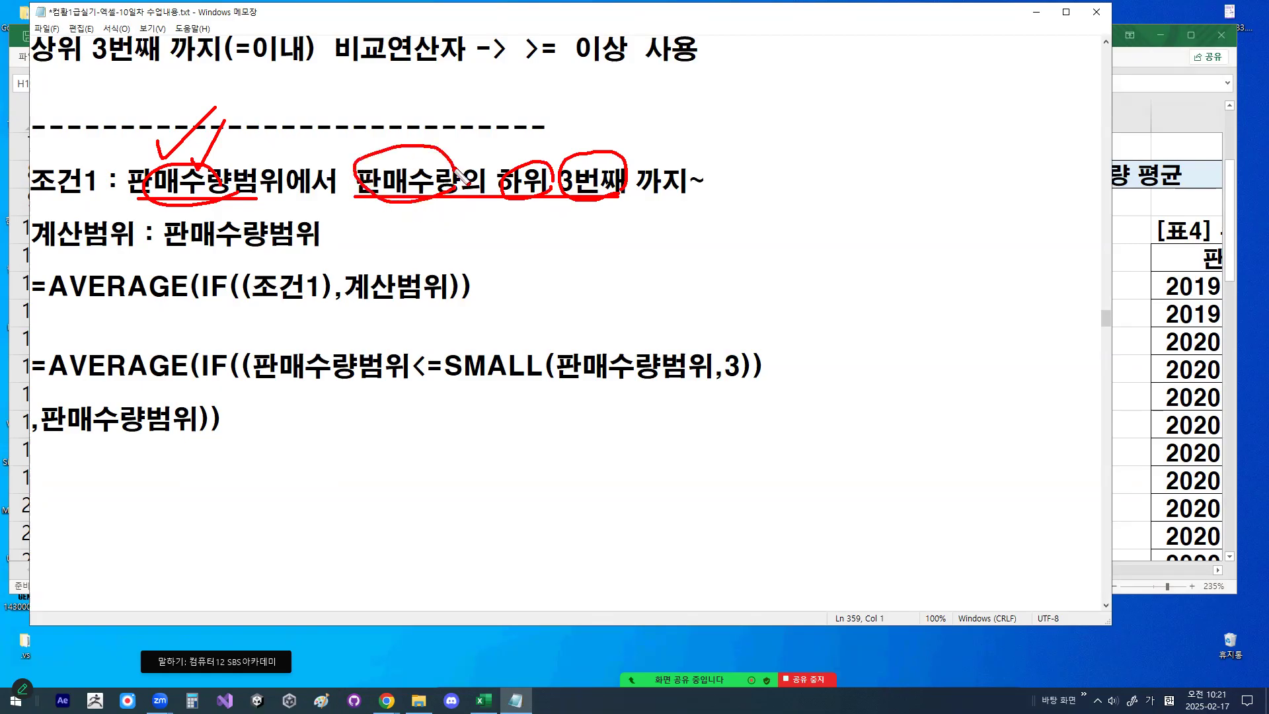
- Underline 계산범위 and 판매수량범위, check-mark the range, underline AVERAGE in the template formula, and clear the drawings
{"action": "left_click_drag", "start_coordinate": [31, 253], "coordinate": [324, 259]}
{"action": "left_click_drag", "start_coordinate": [265, 221], "coordinate": [300, 180]}
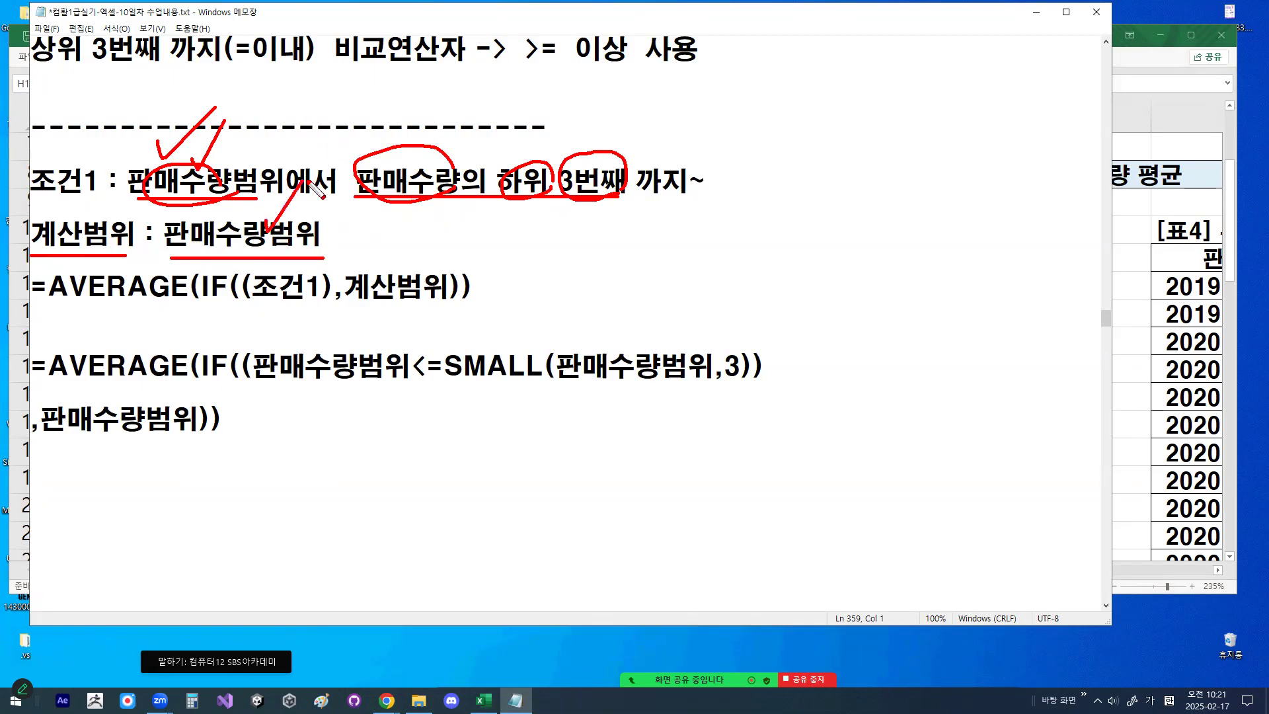
{"action": "left_click_drag", "start_coordinate": [64, 299], "coordinate": [151, 298]}
{"action": "key", "text": "Escape"}
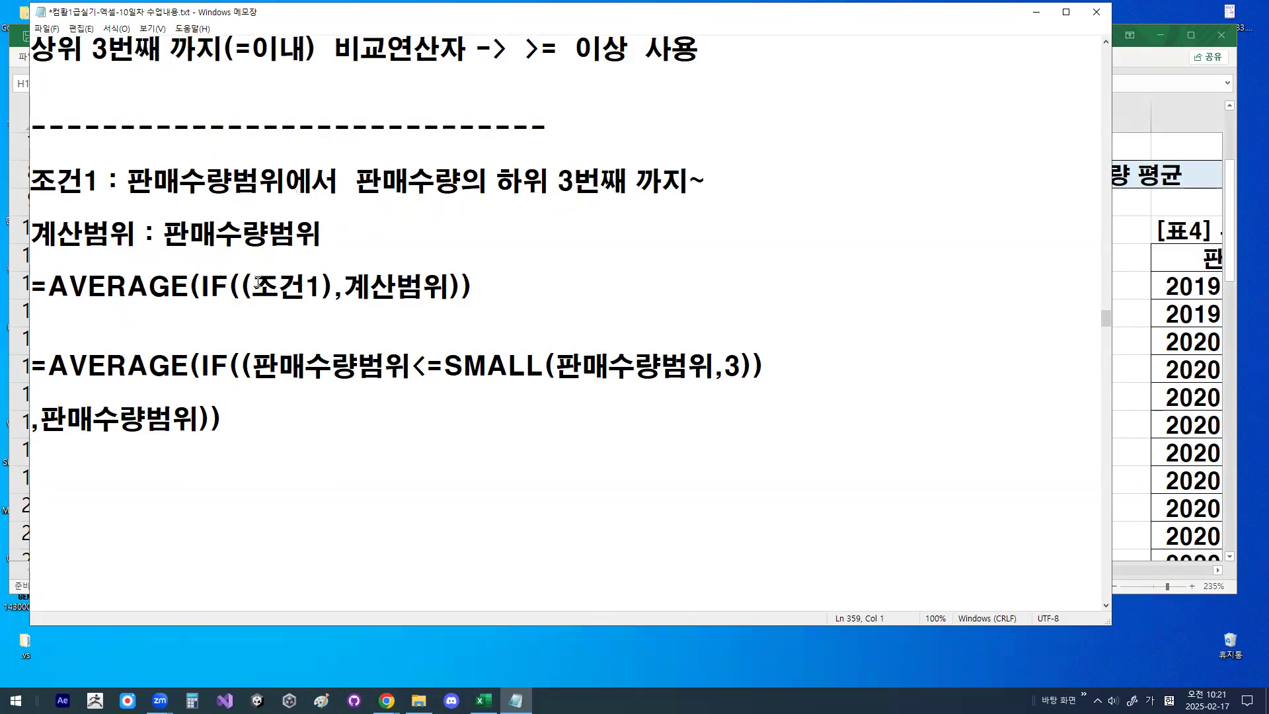
- Highlight IF and then AVERAGE in the =AVERAGE(IF((조건1),계산범위)) template
{"action": "left_click_drag", "start_coordinate": [201, 283], "coordinate": [225, 280]}
{"action": "left_click", "coordinate": [225, 281]}
{"action": "left_click_drag", "start_coordinate": [49, 291], "coordinate": [186, 280]}
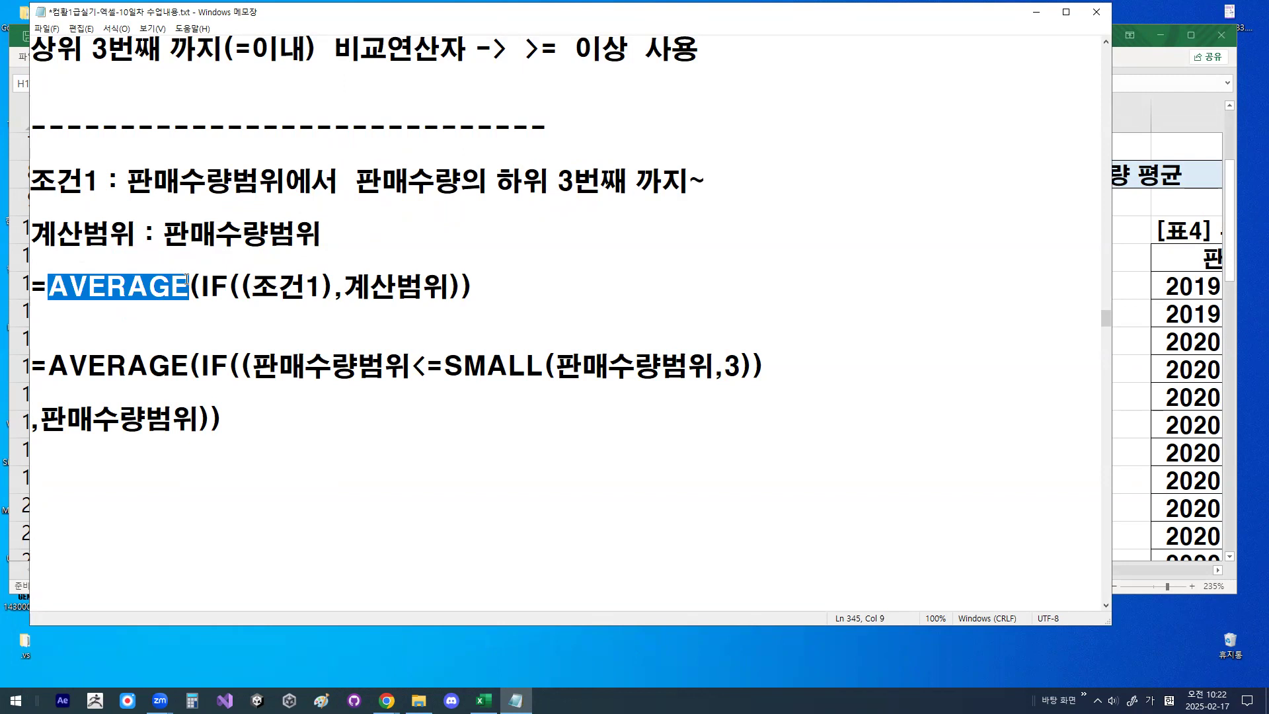
- Highlight the double opening parentheses, the double closing parentheses, IF and 계산범위 in the =AVERAGE(IF((조건1),계산범위)) template
{"action": "left_click", "coordinate": [188, 285]}
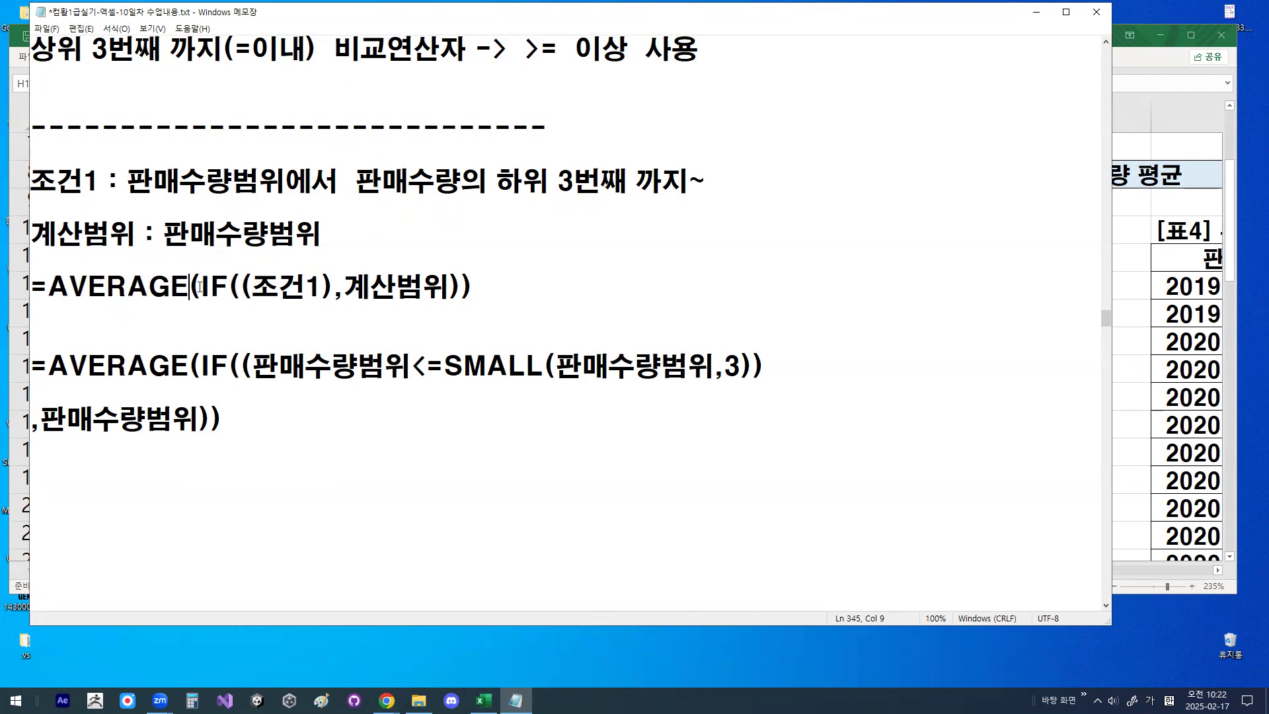
{"action": "left_click_drag", "start_coordinate": [228, 285], "coordinate": [254, 285]}
{"action": "left_click_drag", "start_coordinate": [449, 286], "coordinate": [471, 283]}
{"action": "left_click_drag", "start_coordinate": [202, 285], "coordinate": [228, 286]}
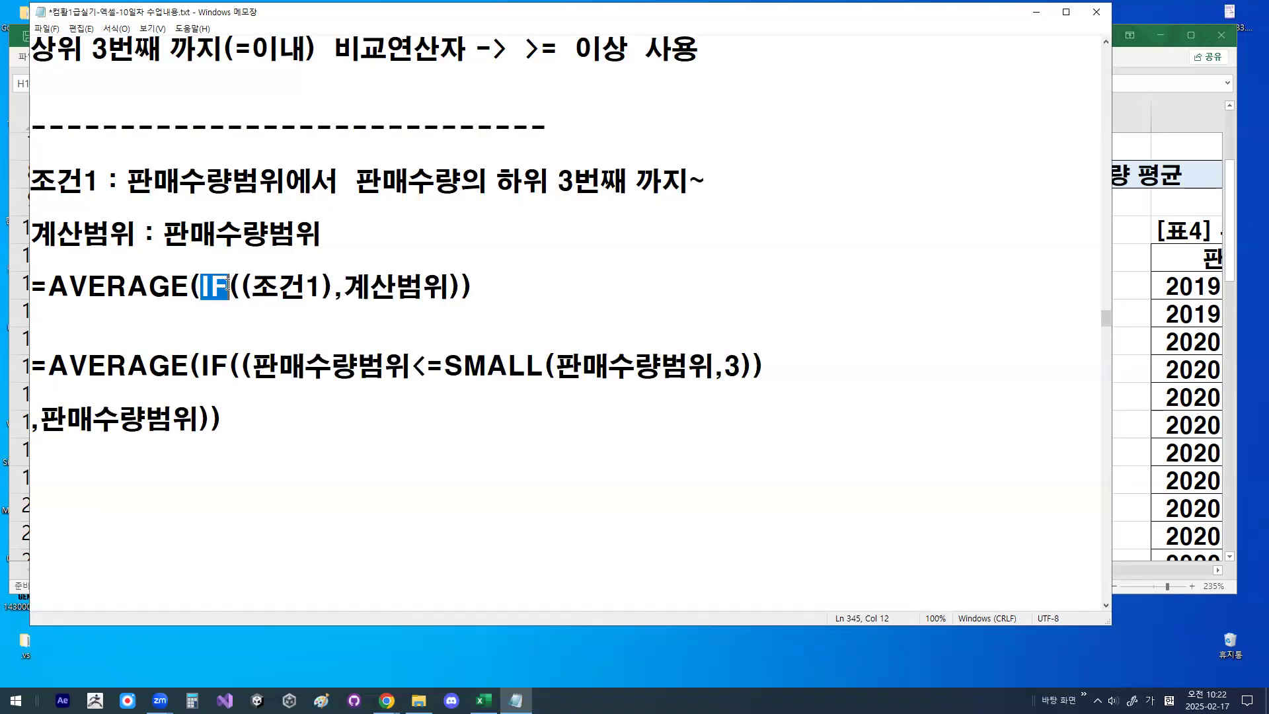
{"action": "left_click_drag", "start_coordinate": [334, 291], "coordinate": [445, 286]}
{"action": "left_click", "coordinate": [445, 285]}
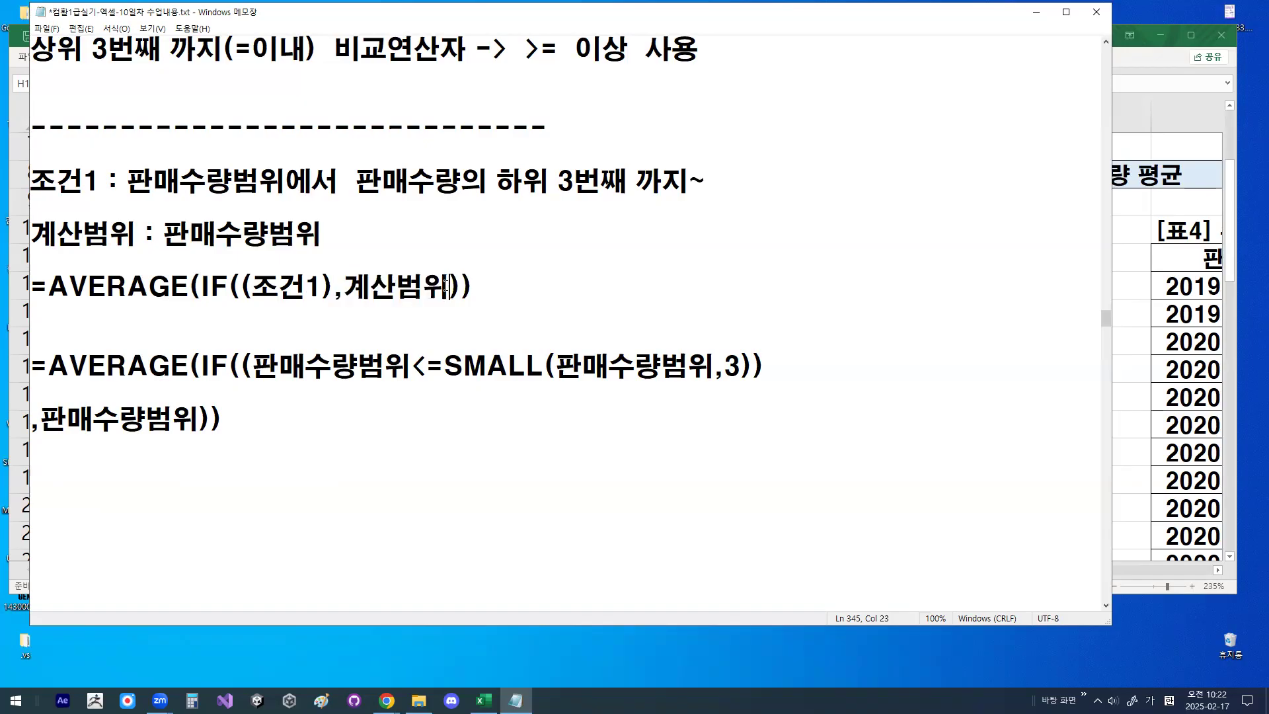
{"action": "left_click_drag", "start_coordinate": [343, 294], "coordinate": [441, 286]}
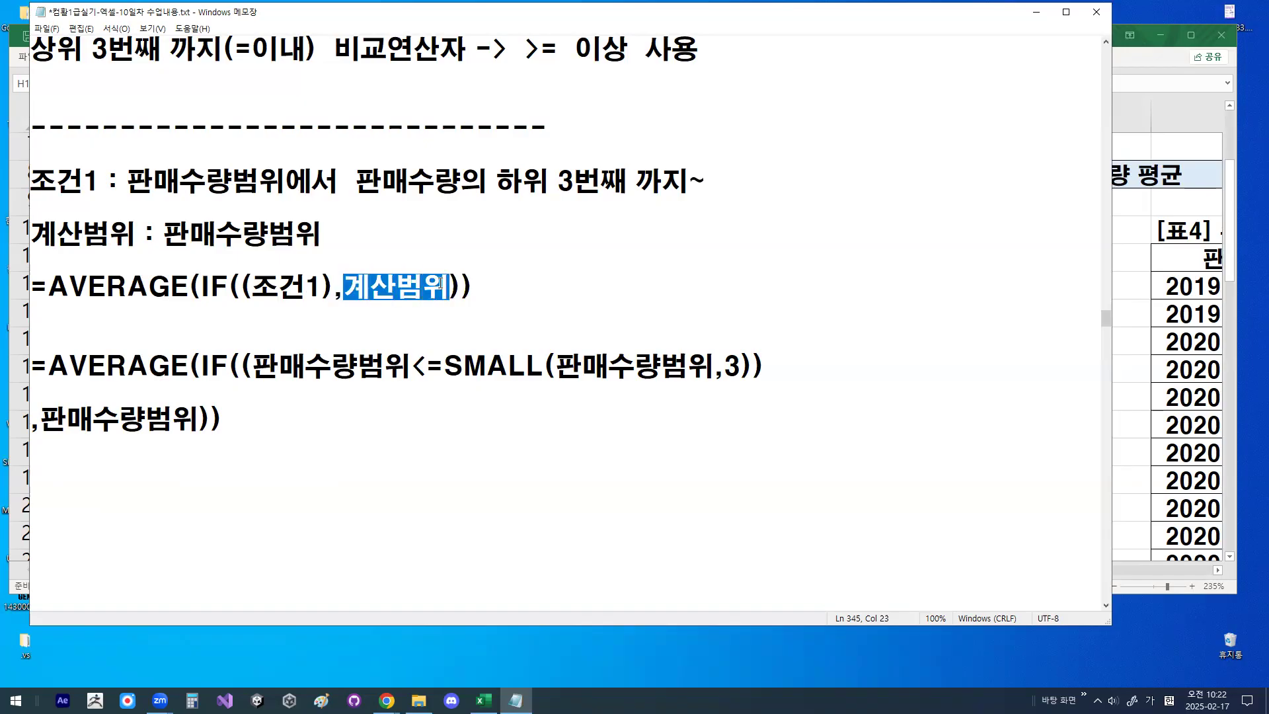
{"action": "left_click", "coordinate": [450, 296]}
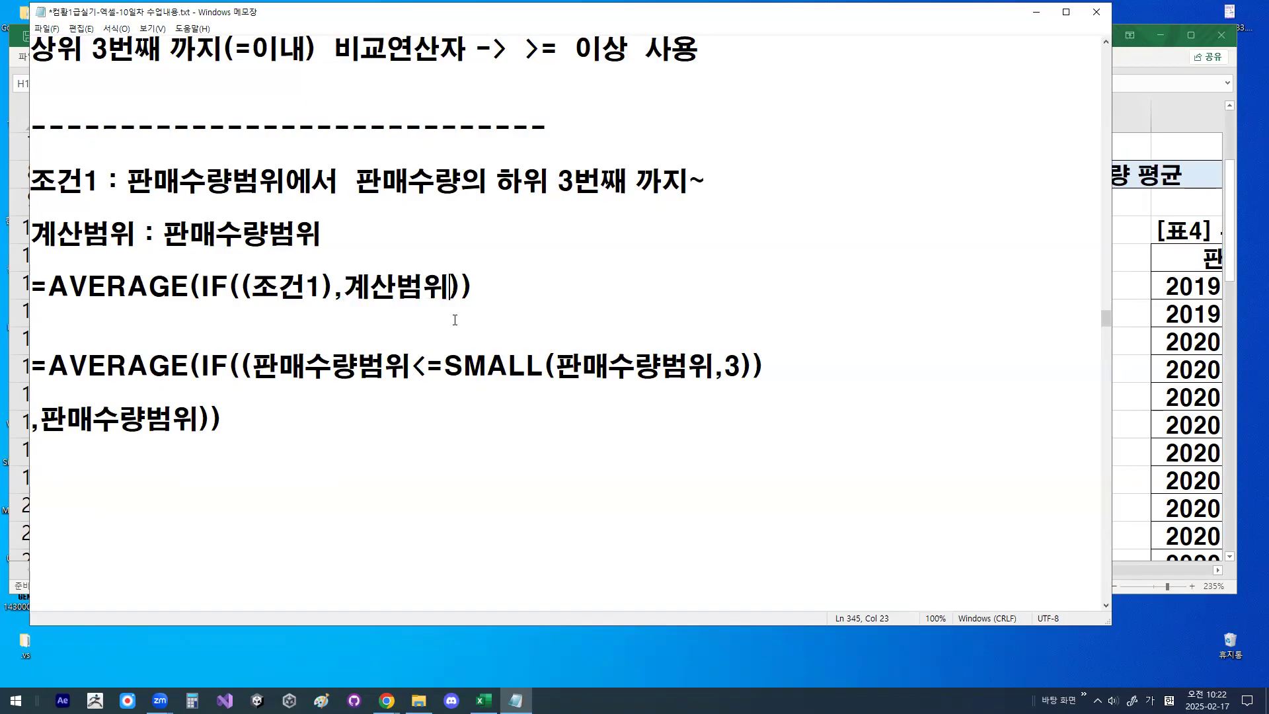
- Try ,0 as an extra argument after 계산범위 in the template formula and remove it
{"action": "type", "text": ",0"}
{"action": "key", "text": "Left"}
{"action": "key", "text": "BackSpace"}
{"action": "key", "text": "Delete"}
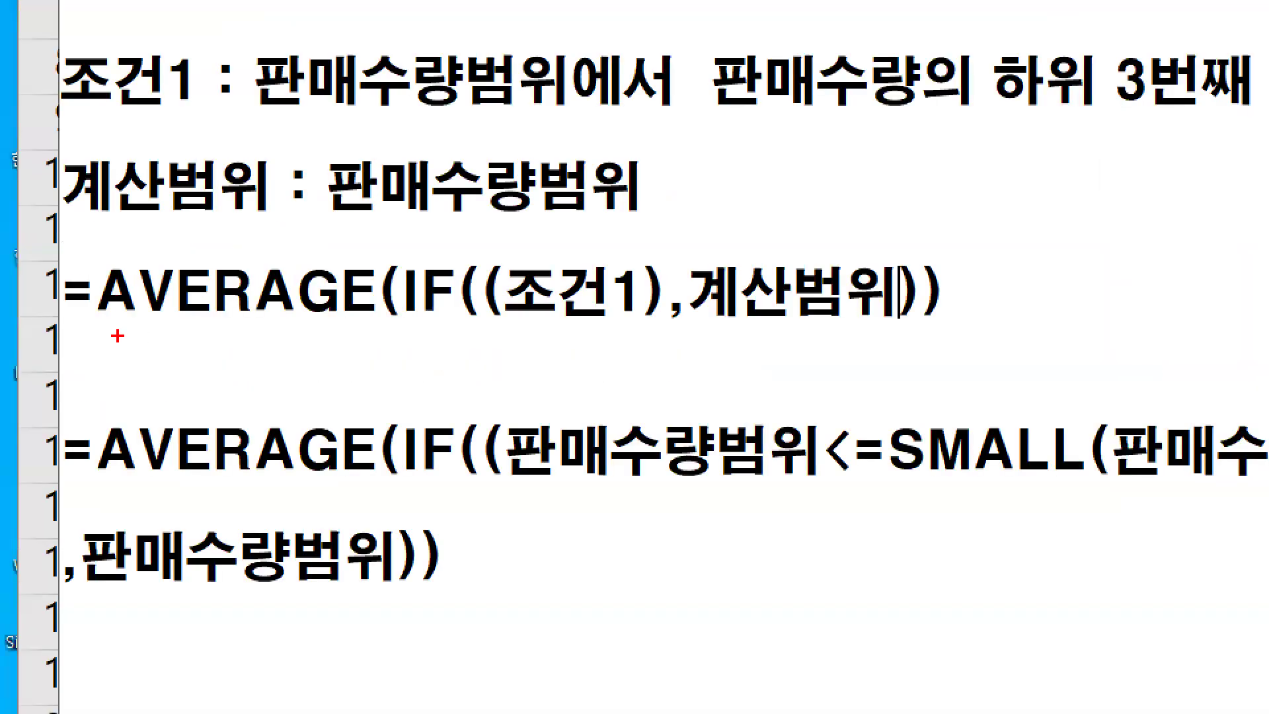
- Underline and check-mark AVERAGE, circle 계산범위 in the template formula with the pen, and clear the drawings
{"action": "left_click_drag", "start_coordinate": [109, 323], "coordinate": [349, 323]}
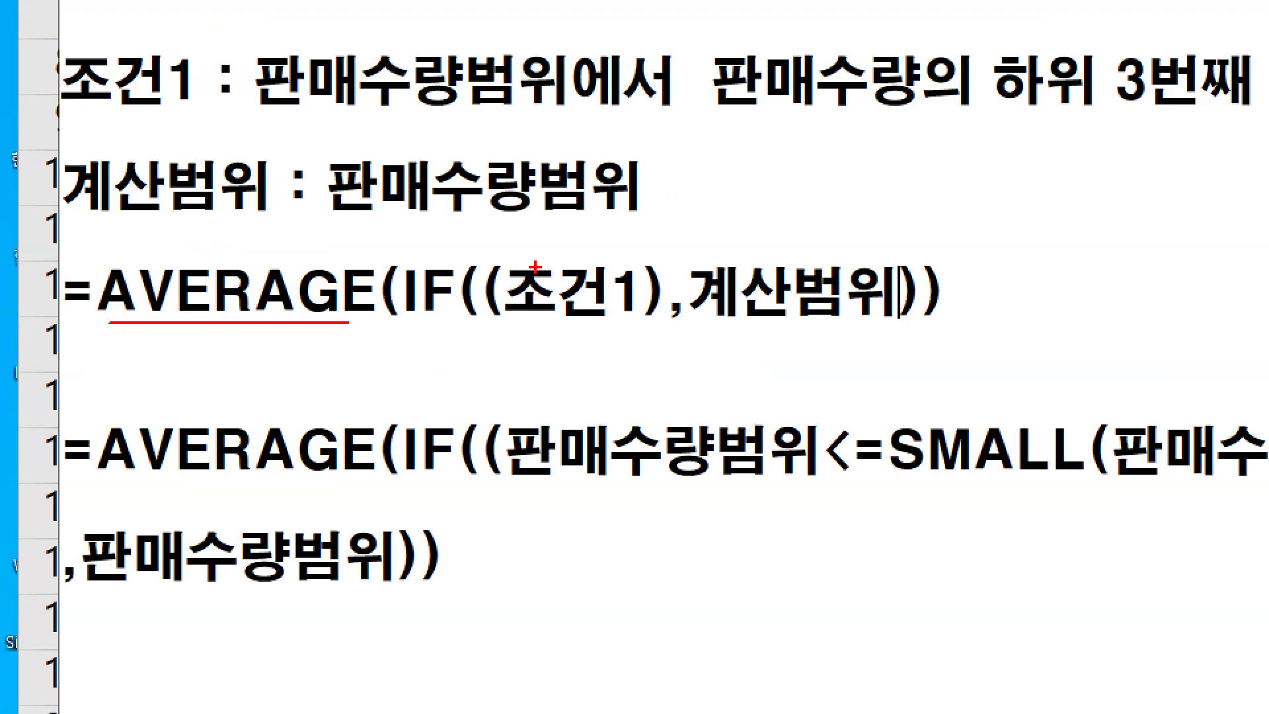
{"action": "mouse_move", "coordinate": [819, 297]}
{"action": "left_mouse_down"}
{"action": "mouse_move", "coordinate": [757, 249]}
{"action": "mouse_move", "coordinate": [790, 291]}
{"action": "left_mouse_up"}
{"action": "mouse_move", "coordinate": [115, 257]}
{"action": "left_mouse_down"}
{"action": "mouse_move", "coordinate": [124, 296]}
{"action": "mouse_move", "coordinate": [223, 126]}
{"action": "left_mouse_up"}
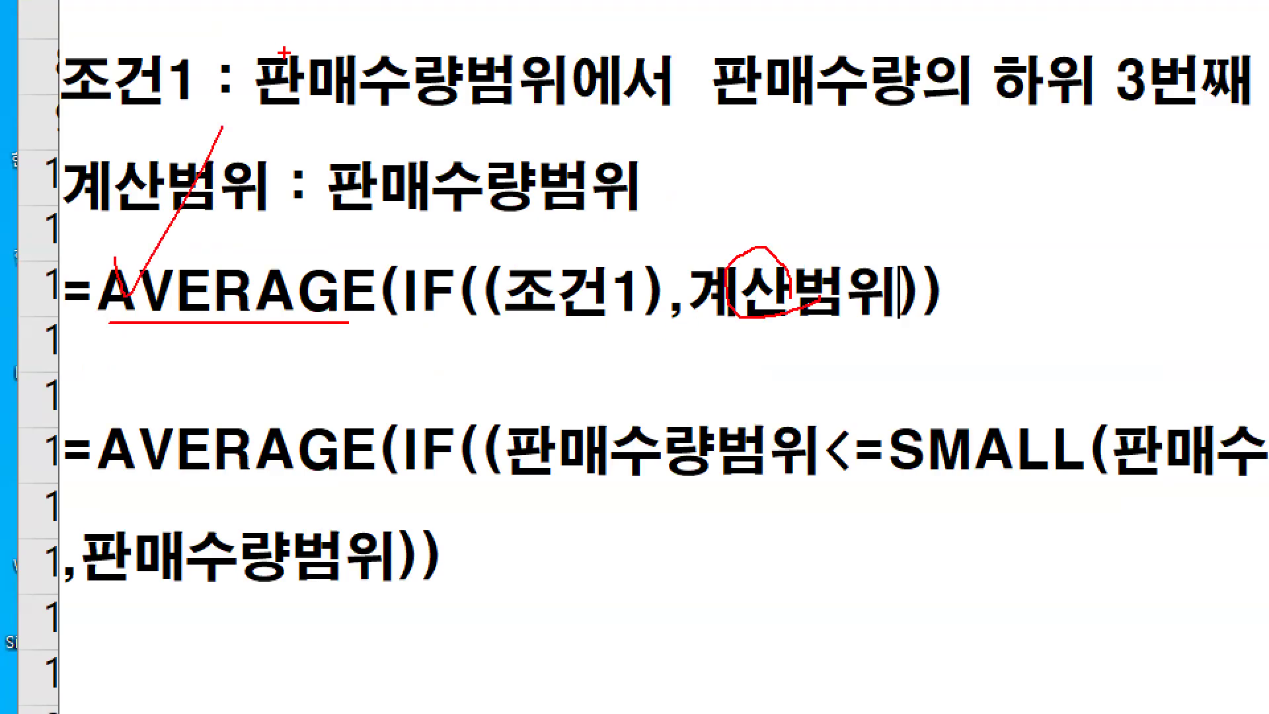
{"action": "key", "text": "Escape"}
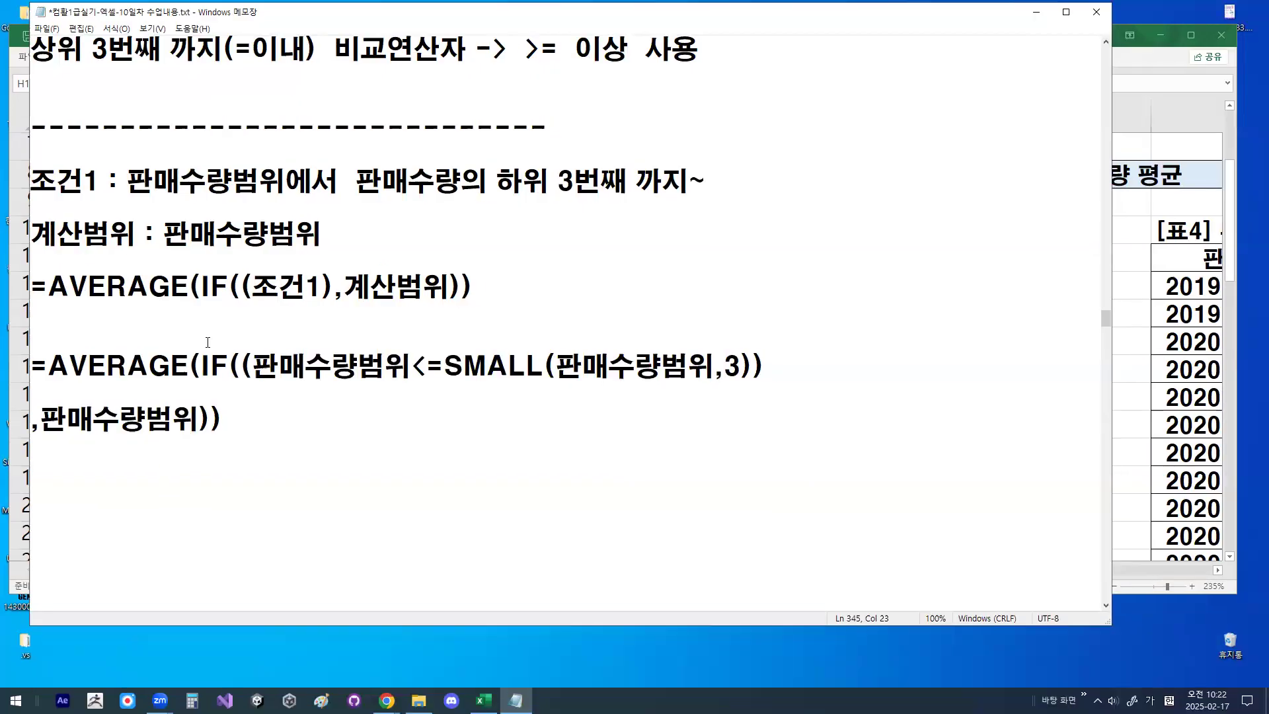
- Highlight the opening parentheses after IF, the closing pair, and 계산범위 in the template formula
{"action": "left_click_drag", "start_coordinate": [228, 286], "coordinate": [249, 285]}
{"action": "left_click_drag", "start_coordinate": [447, 285], "coordinate": [474, 285]}
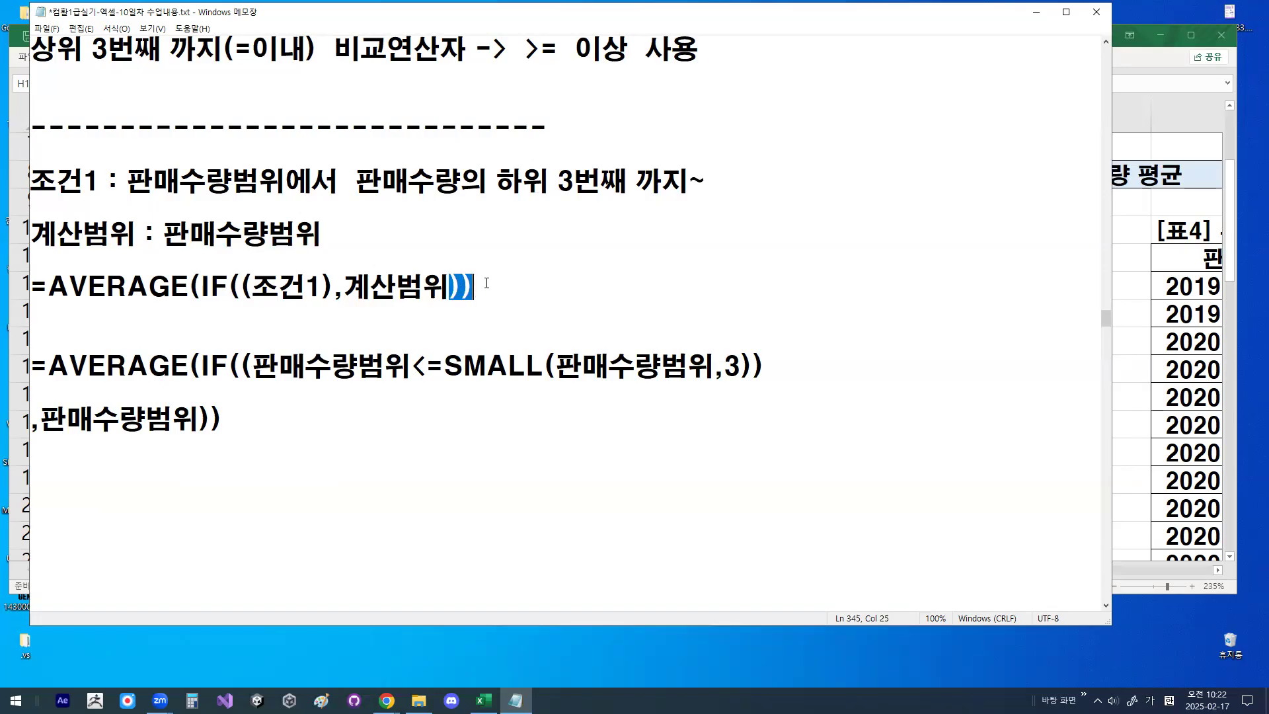
{"action": "left_click", "coordinate": [352, 286]}
{"action": "left_click_drag", "start_coordinate": [349, 285], "coordinate": [447, 283]}
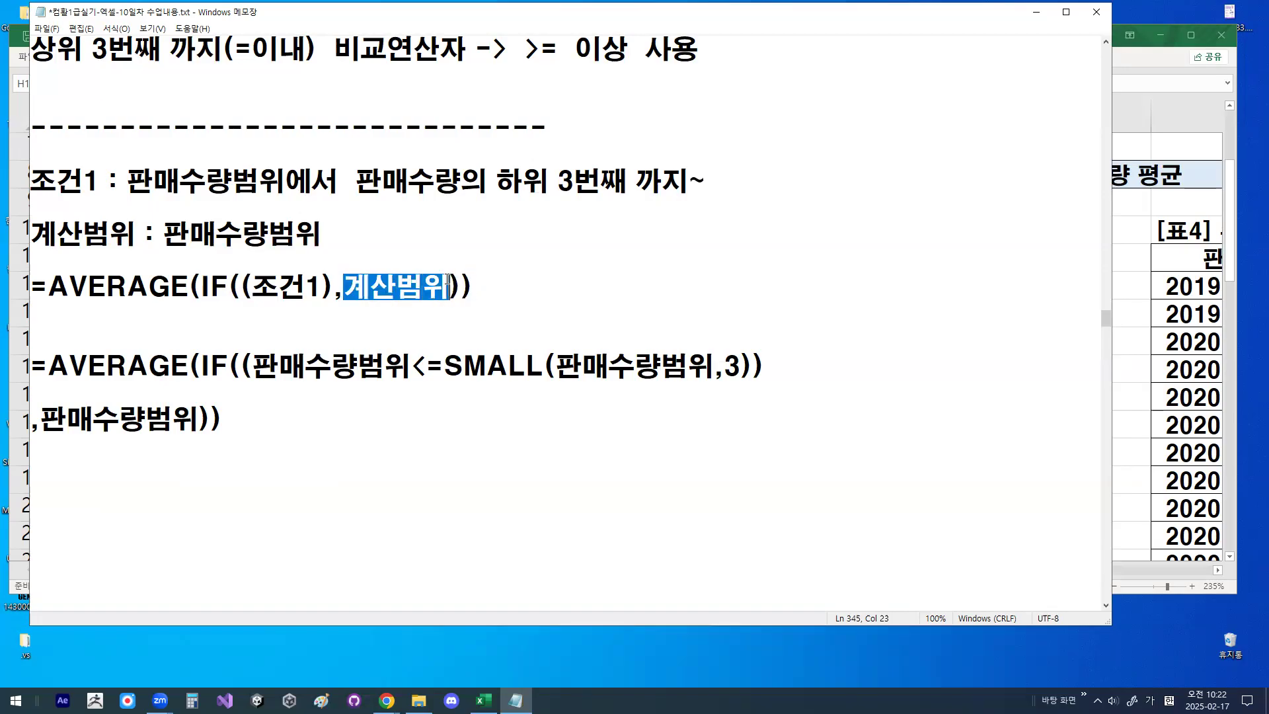
- Try enclosing 계산범위 in its own parentheses in the template formula, and remove them
{"action": "left_click", "coordinate": [350, 286]}
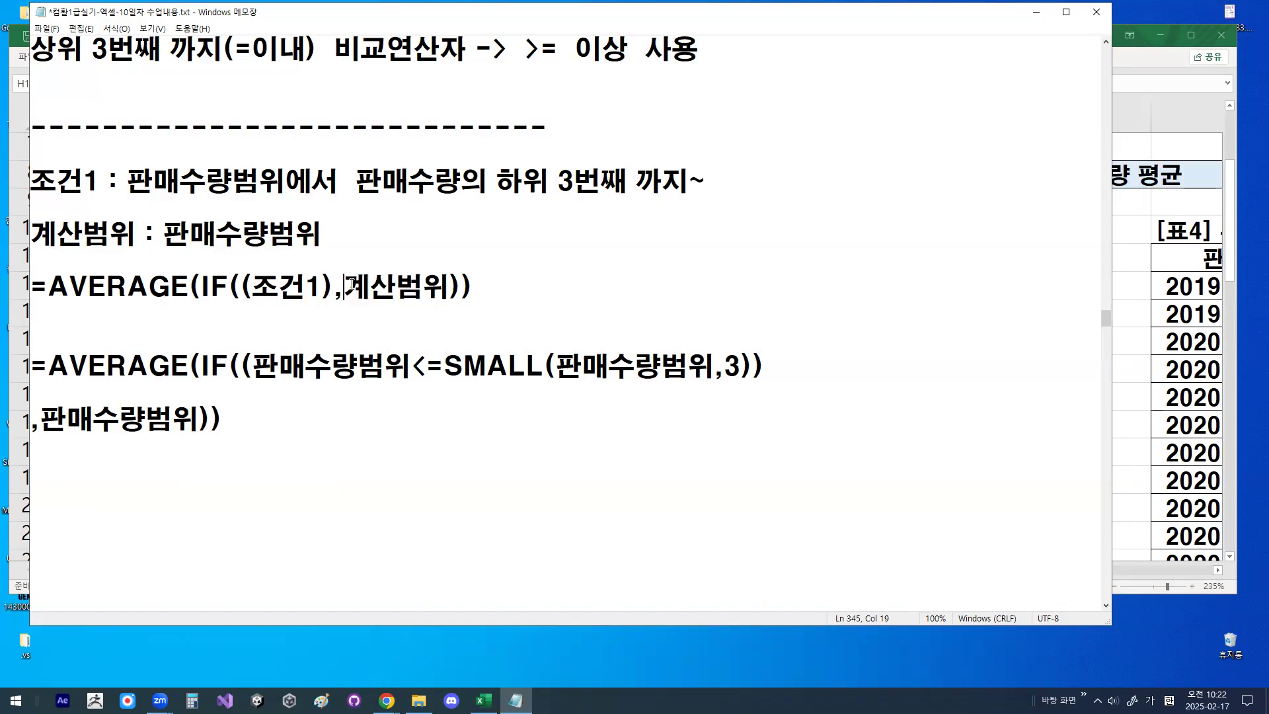
{"action": "type", "text": "("}
{"action": "key", "text": "Right"}
{"action": "key", "text": "Right"}
{"action": "key", "text": "Right"}
{"action": "key", "text": "Right"}
{"action": "type", "text": ")"}
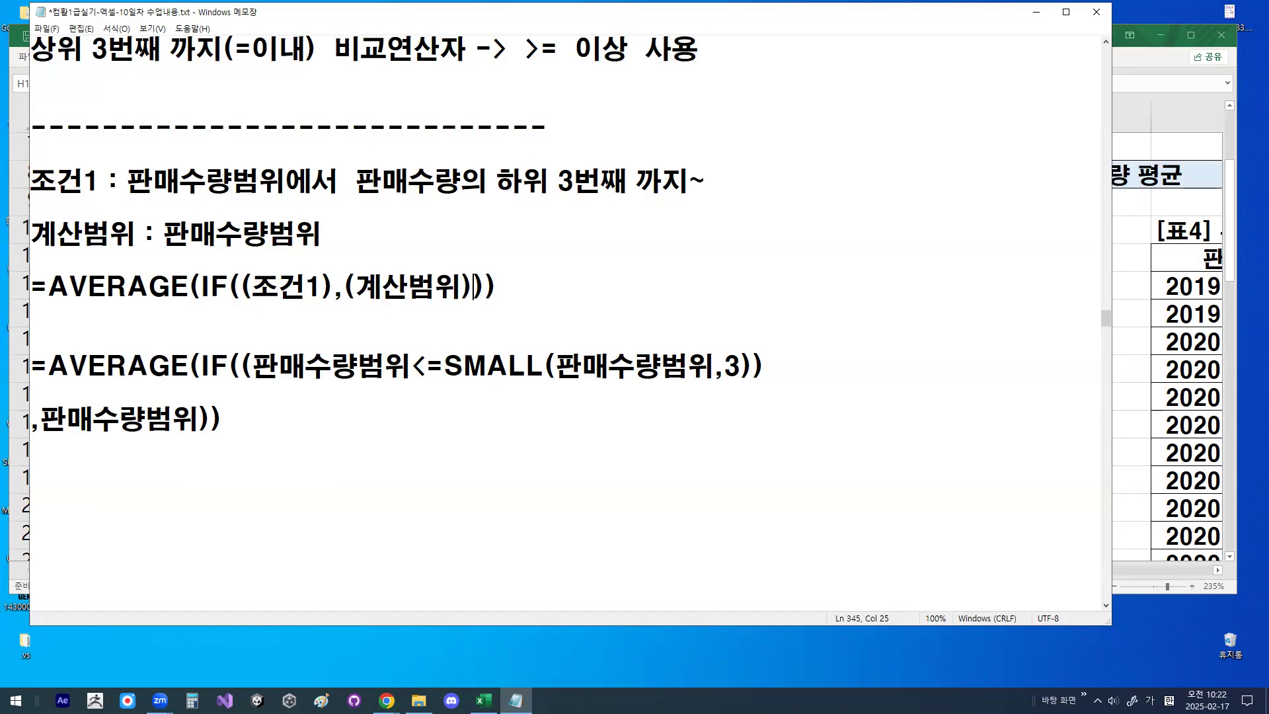
{"action": "key", "text": "Left"}
{"action": "key", "text": "Left"}
{"action": "key", "text": "Left"}
{"action": "key", "text": "Left"}
{"action": "key", "text": "Left"}
{"action": "key", "text": "Left"}
{"action": "key", "text": "Delete"}
{"action": "key", "text": "Right"}
{"action": "key", "text": "Right"}
{"action": "key", "text": "Right"}
{"action": "key", "text": "Right"}
{"action": "key", "text": "Delete"}
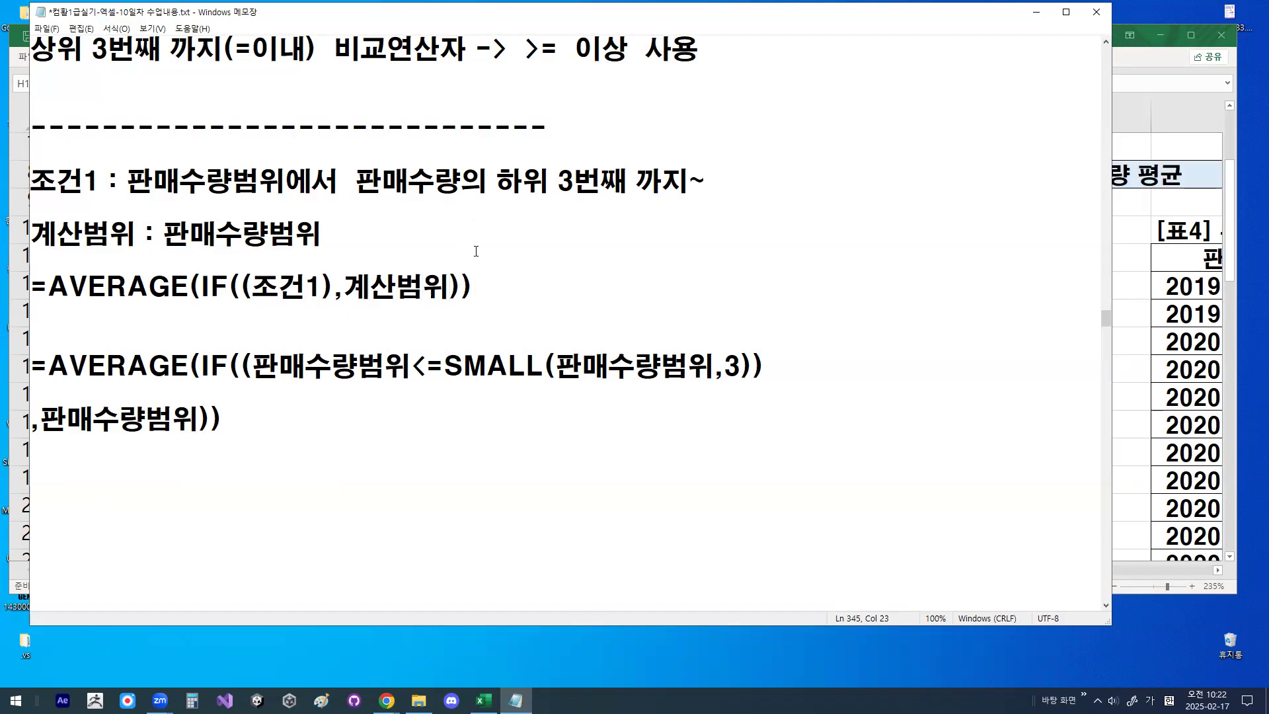
- Highlight the first 판매수량범위 in the SMALL formula, underline it and write "$ X" below with the pen, and clear the drawings
{"action": "left_click_drag", "start_coordinate": [48, 367], "coordinate": [406, 364]}
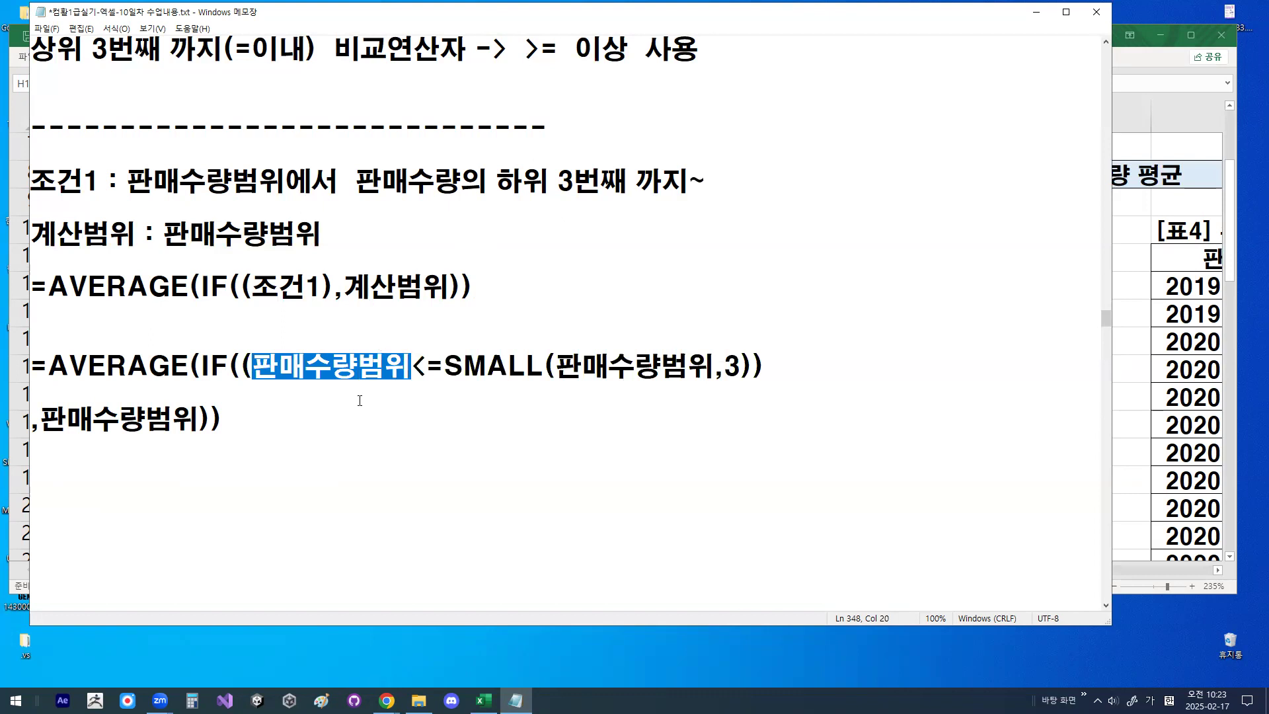
{"action": "mouse_move", "coordinate": [264, 385]}
{"action": "left_mouse_down"}
{"action": "mouse_move", "coordinate": [401, 385]}
{"action": "mouse_move", "coordinate": [324, 438]}
{"action": "left_mouse_up"}
{"action": "left_click_drag", "start_coordinate": [351, 394], "coordinate": [351, 438]}
{"action": "mouse_move", "coordinate": [411, 397]}
{"action": "left_mouse_down"}
{"action": "mouse_move", "coordinate": [382, 442]}
{"action": "mouse_move", "coordinate": [414, 446]}
{"action": "left_mouse_up"}
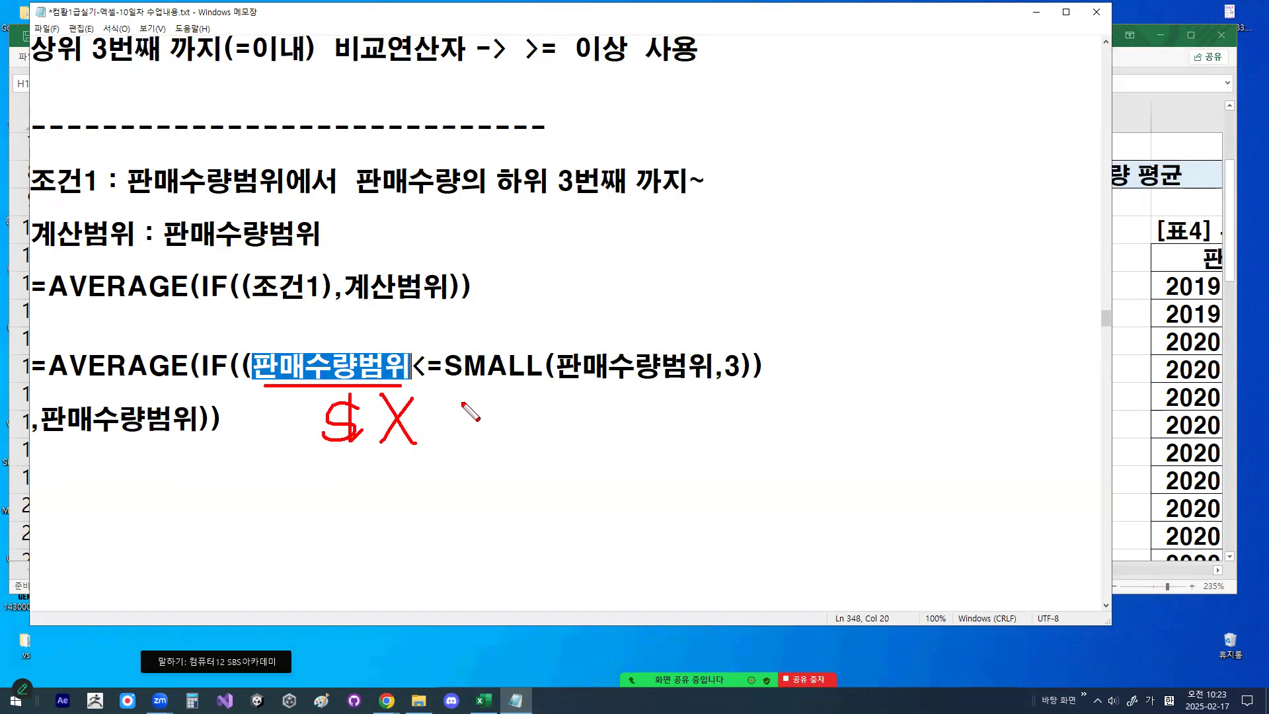
{"action": "key", "text": "Escape"}
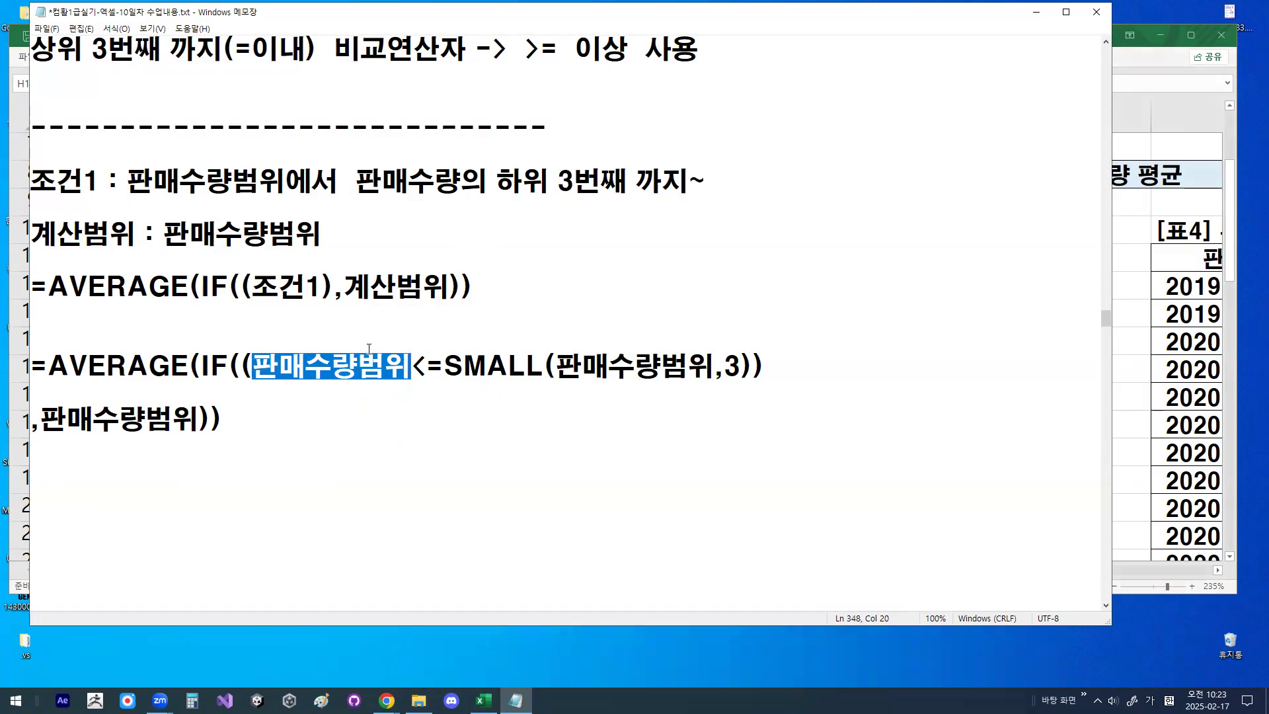
- Highlight the SMALL condition, its ranges and the <= operator, and join the ,판매수량범위)) line onto the end of the formula's first line
{"action": "left_click_drag", "start_coordinate": [254, 367], "coordinate": [742, 367]}
{"action": "left_click_drag", "start_coordinate": [556, 366], "coordinate": [688, 367]}
{"action": "mouse_move", "coordinate": [425, 367]}
{"action": "left_mouse_down"}
{"action": "mouse_move", "coordinate": [444, 367]}
{"action": "mouse_move", "coordinate": [427, 368]}
{"action": "left_mouse_up"}
{"action": "left_click", "coordinate": [413, 368]}
{"action": "left_click_drag", "start_coordinate": [253, 368], "coordinate": [400, 359]}
{"action": "left_click", "coordinate": [791, 371]}
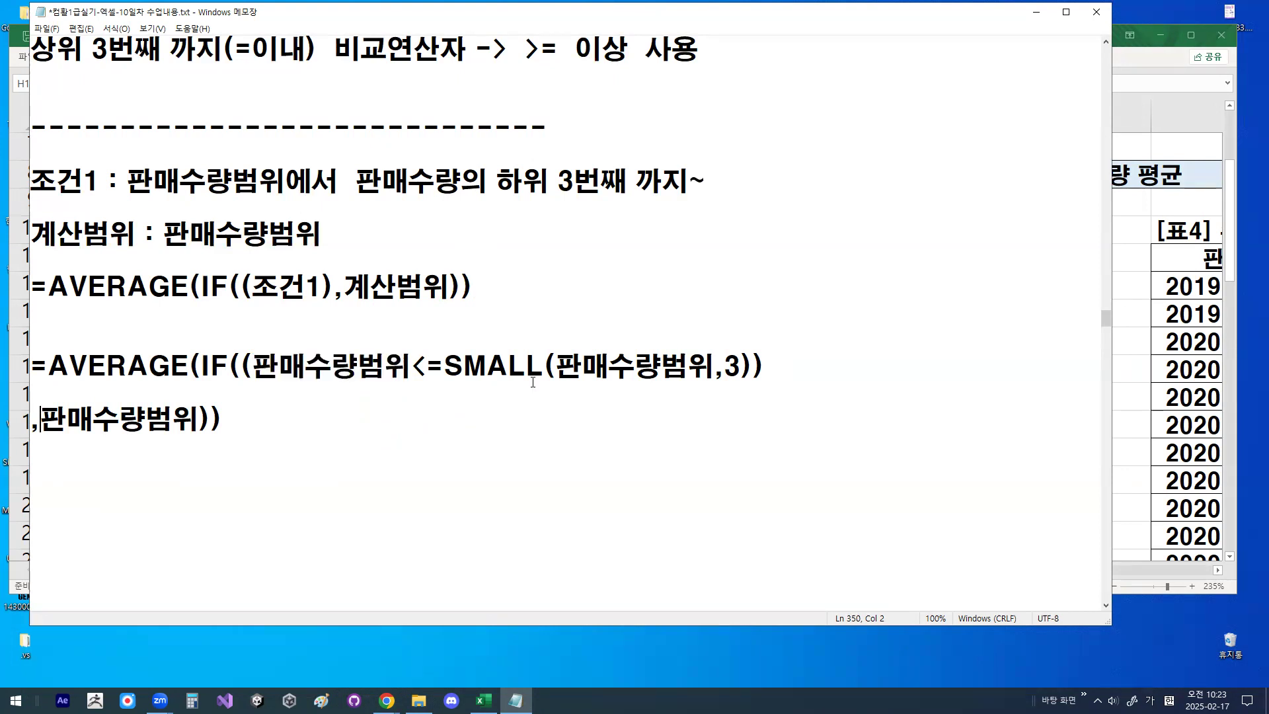
{"action": "key", "text": "Delete"}
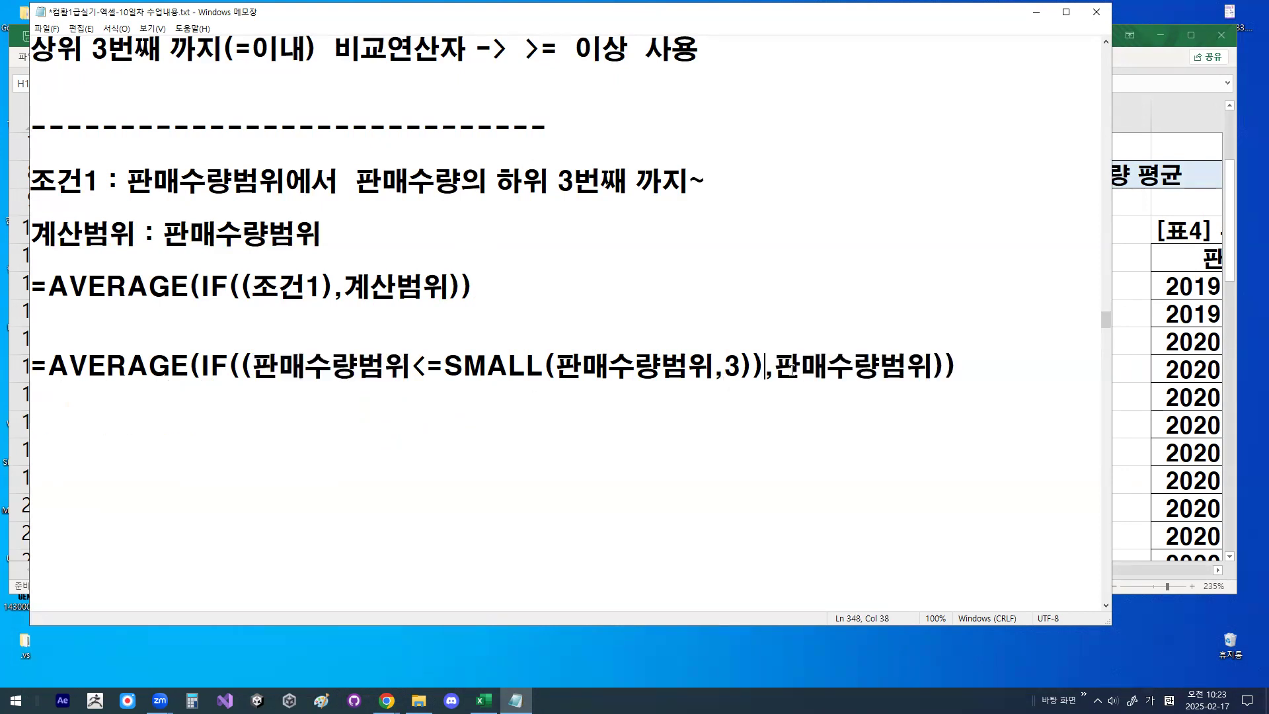
- Draw a column of four circles beneath SMALL, underline AVERAGE in the full formula, and clear the drawings
{"action": "key", "text": "ctrl+2"}
{"action": "mouse_move", "coordinate": [567, 397]}
{"action": "left_mouse_down"}
{"action": "mouse_move", "coordinate": [545, 418]}
{"action": "mouse_move", "coordinate": [557, 414]}
{"action": "left_mouse_up"}
{"action": "left_click_drag", "start_coordinate": [561, 472], "coordinate": [548, 489]}
{"action": "left_click_drag", "start_coordinate": [563, 539], "coordinate": [561, 532]}
{"action": "left_click_drag", "start_coordinate": [540, 584], "coordinate": [580, 579]}
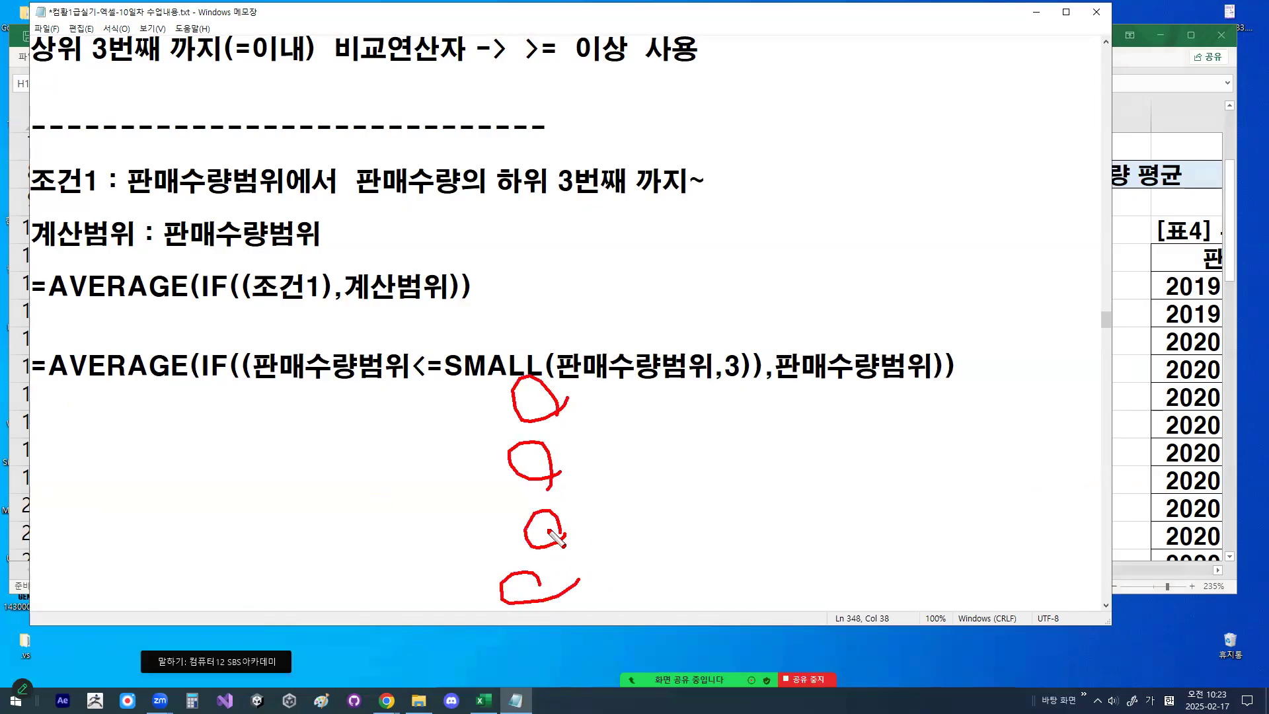
{"action": "left_click_drag", "start_coordinate": [55, 380], "coordinate": [186, 379]}
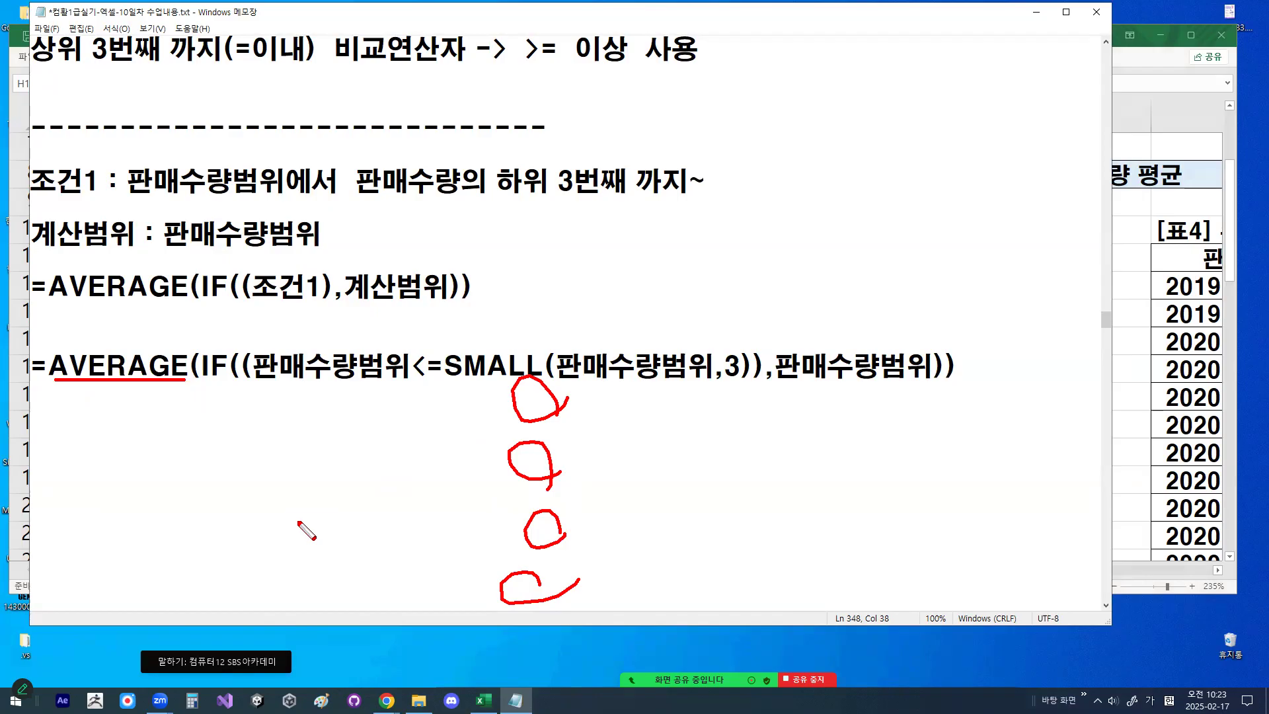
{"action": "key", "text": "Escape"}
- Highlight the ,판매수량범위 argument, the closing parentheses and the double opening parentheses in the full formula
{"action": "left_click_drag", "start_coordinate": [765, 371], "coordinate": [925, 367]}
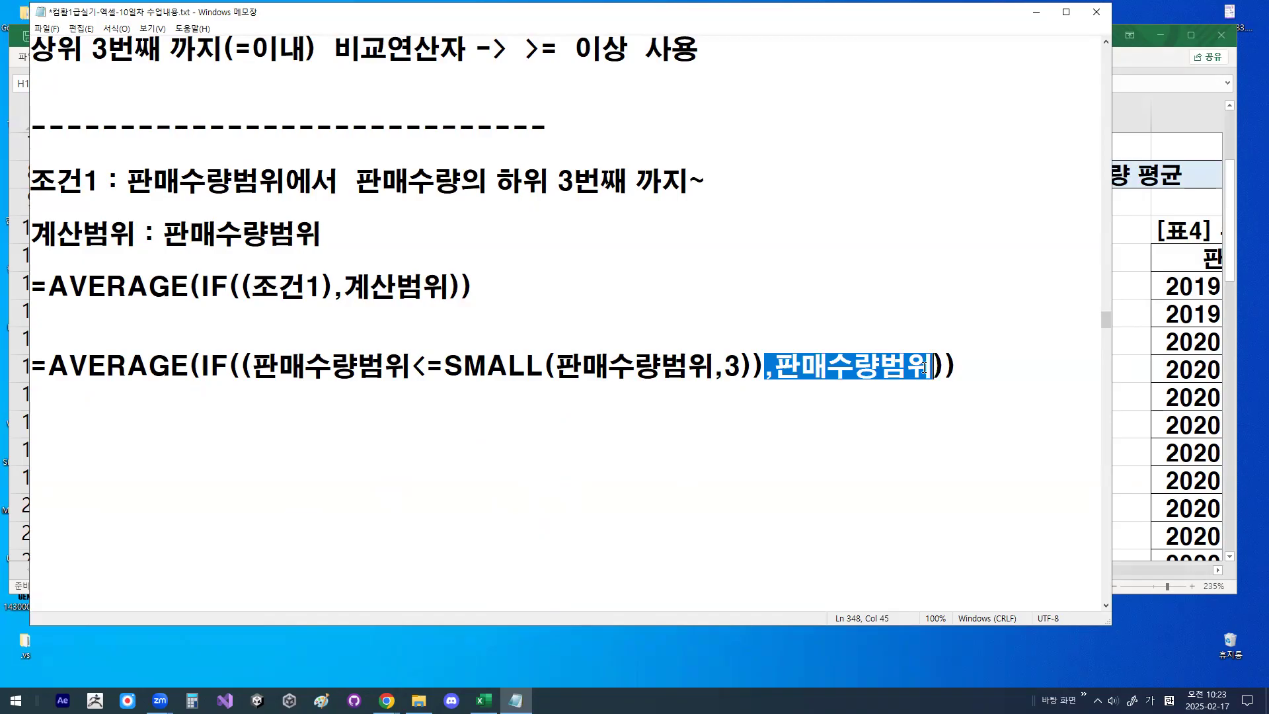
{"action": "left_click", "coordinate": [940, 367]}
{"action": "left_click_drag", "start_coordinate": [940, 365], "coordinate": [960, 362]}
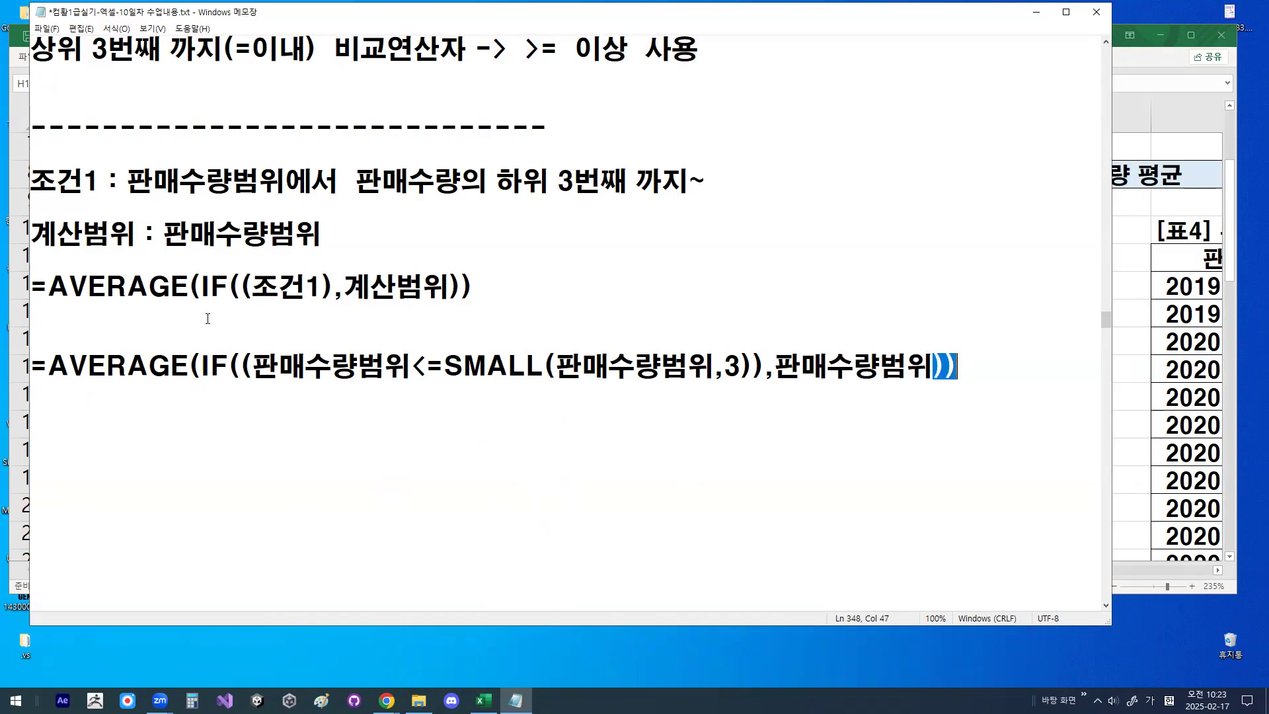
{"action": "left_click_drag", "start_coordinate": [228, 367], "coordinate": [250, 369]}
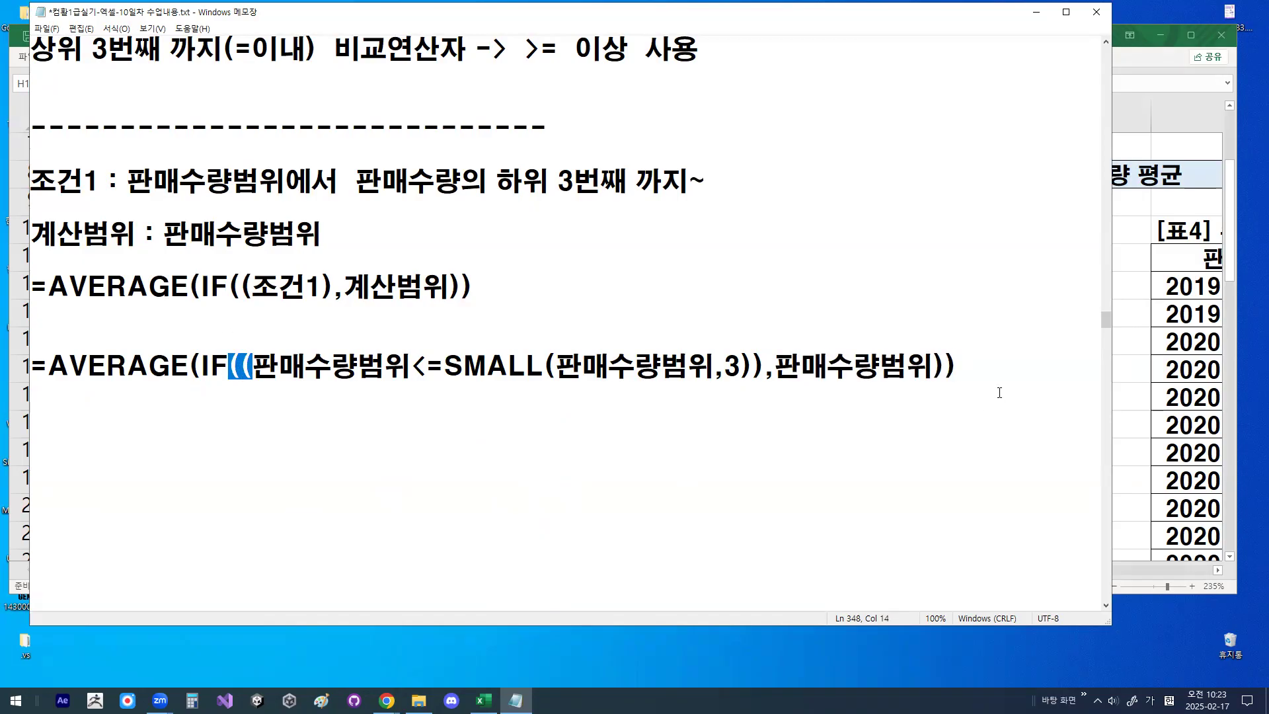
{"action": "left_click_drag", "start_coordinate": [933, 367], "coordinate": [954, 364]}
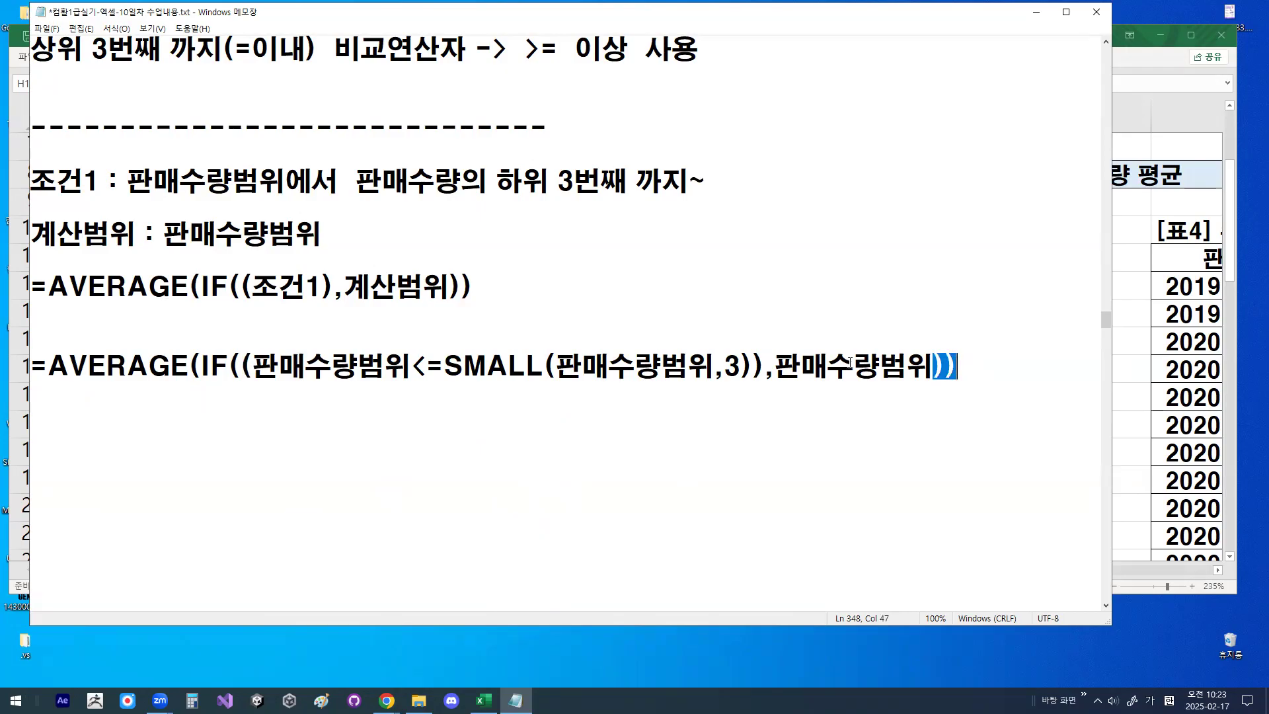
{"action": "left_click_drag", "start_coordinate": [767, 369], "coordinate": [932, 363]}
{"action": "left_click", "coordinate": [904, 364]}
- Underline all three 판매수량범위 in the full formula, circle the first, check-mark the other two, and clear the drawings
{"action": "left_click_drag", "start_coordinate": [272, 380], "coordinate": [378, 380]}
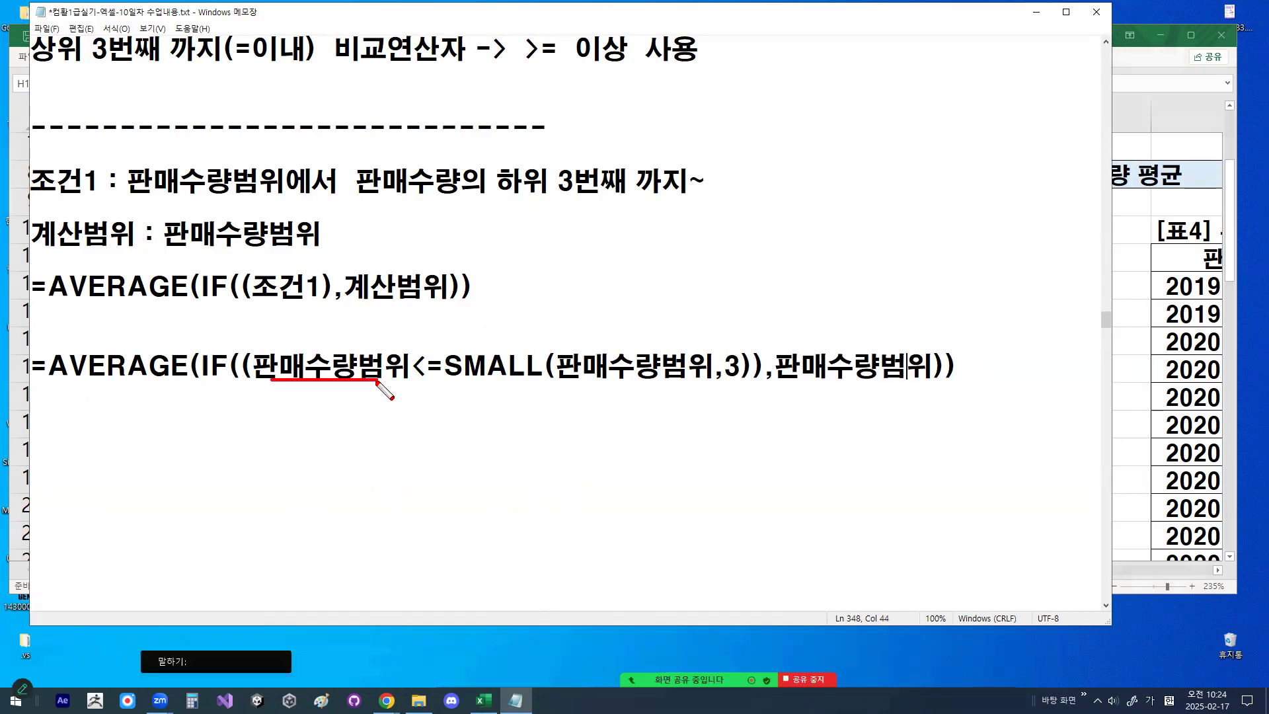
{"action": "left_click_drag", "start_coordinate": [575, 382], "coordinate": [696, 383]}
{"action": "left_click_drag", "start_coordinate": [798, 382], "coordinate": [915, 381]}
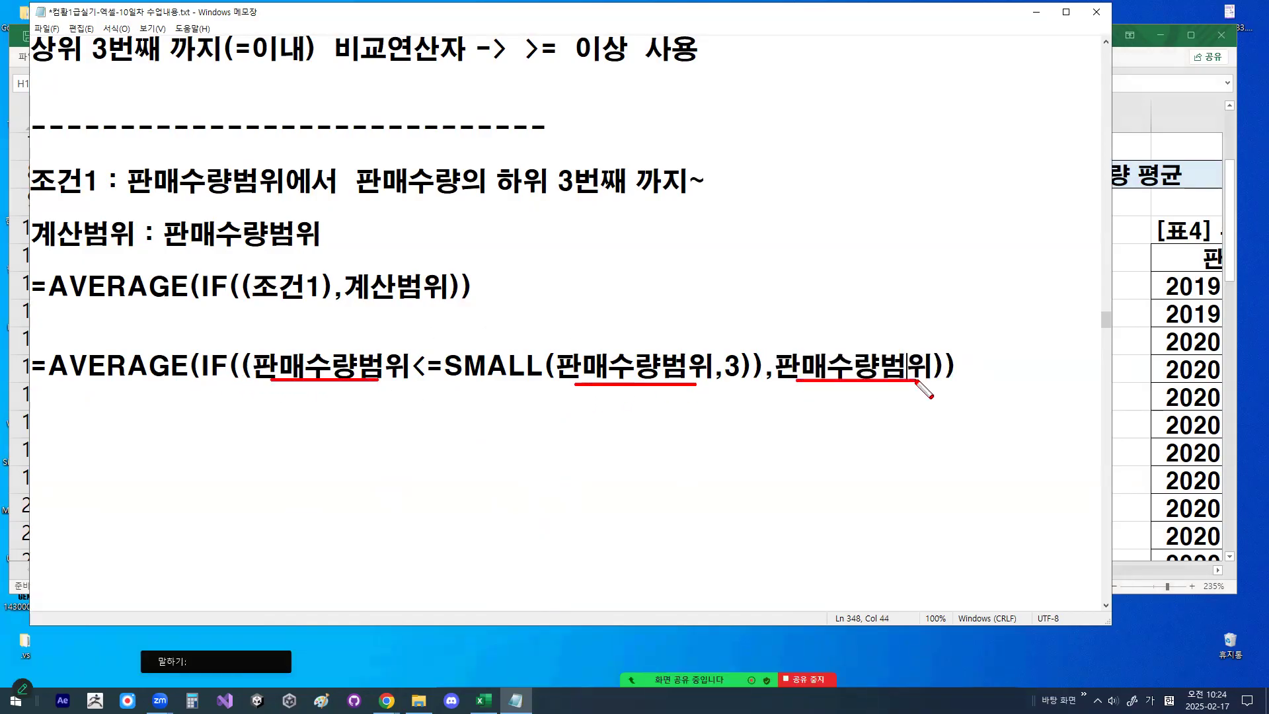
{"action": "mouse_move", "coordinate": [390, 373]}
{"action": "left_mouse_down"}
{"action": "mouse_move", "coordinate": [262, 337]}
{"action": "mouse_move", "coordinate": [397, 363]}
{"action": "mouse_move", "coordinate": [399, 377]}
{"action": "left_mouse_up"}
{"action": "left_click_drag", "start_coordinate": [633, 334], "coordinate": [659, 328]}
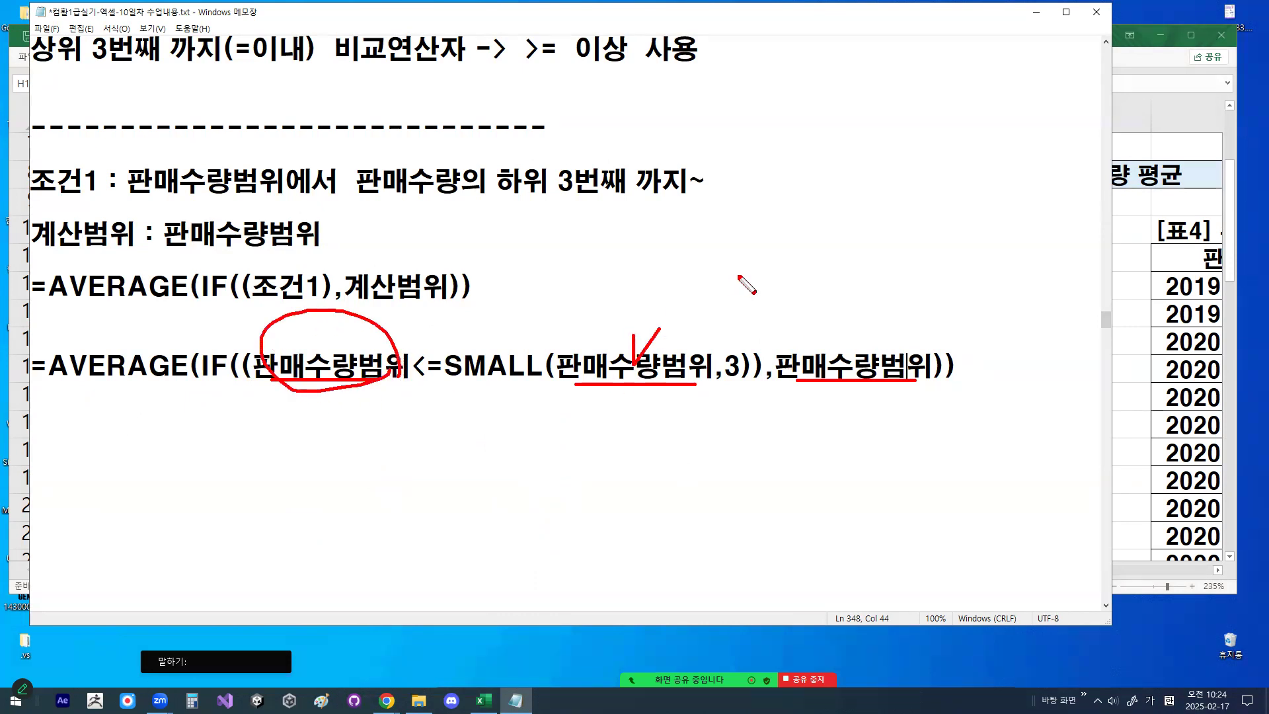
{"action": "left_click_drag", "start_coordinate": [821, 330], "coordinate": [867, 301]}
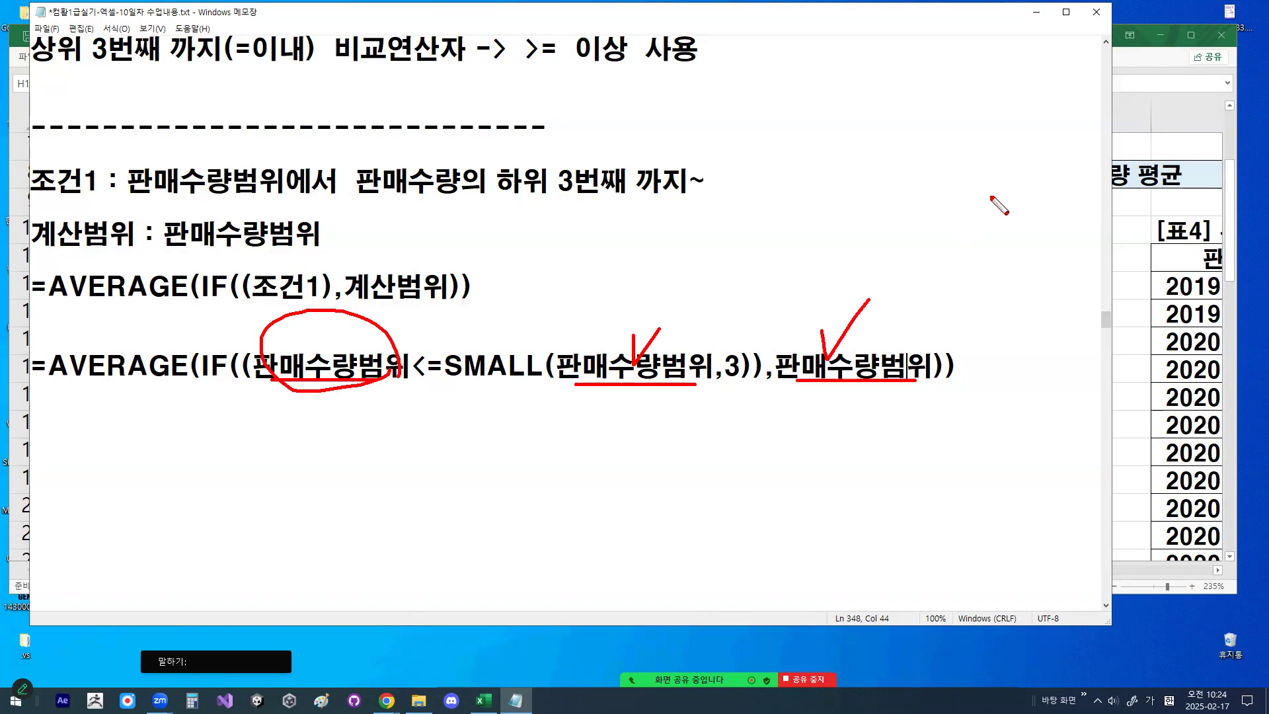
{"action": "left_click", "coordinate": [666, 101]}
- Switch to the Excel workbook and start the formula =AVERAGE(IF(( in cell M8
{"action": "left_click", "coordinate": [1034, 17]}
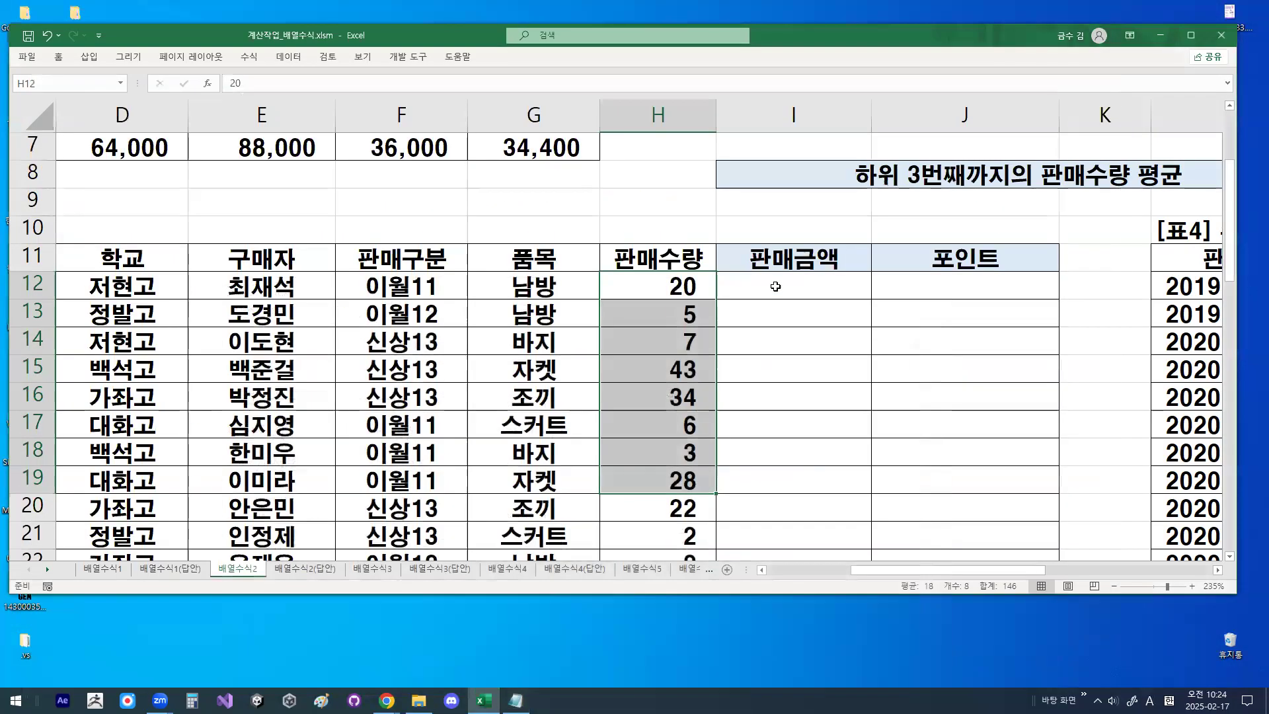
{"action": "scroll", "coordinate": [968, 300], "scroll_direction": "up", "scroll_amount": 2}
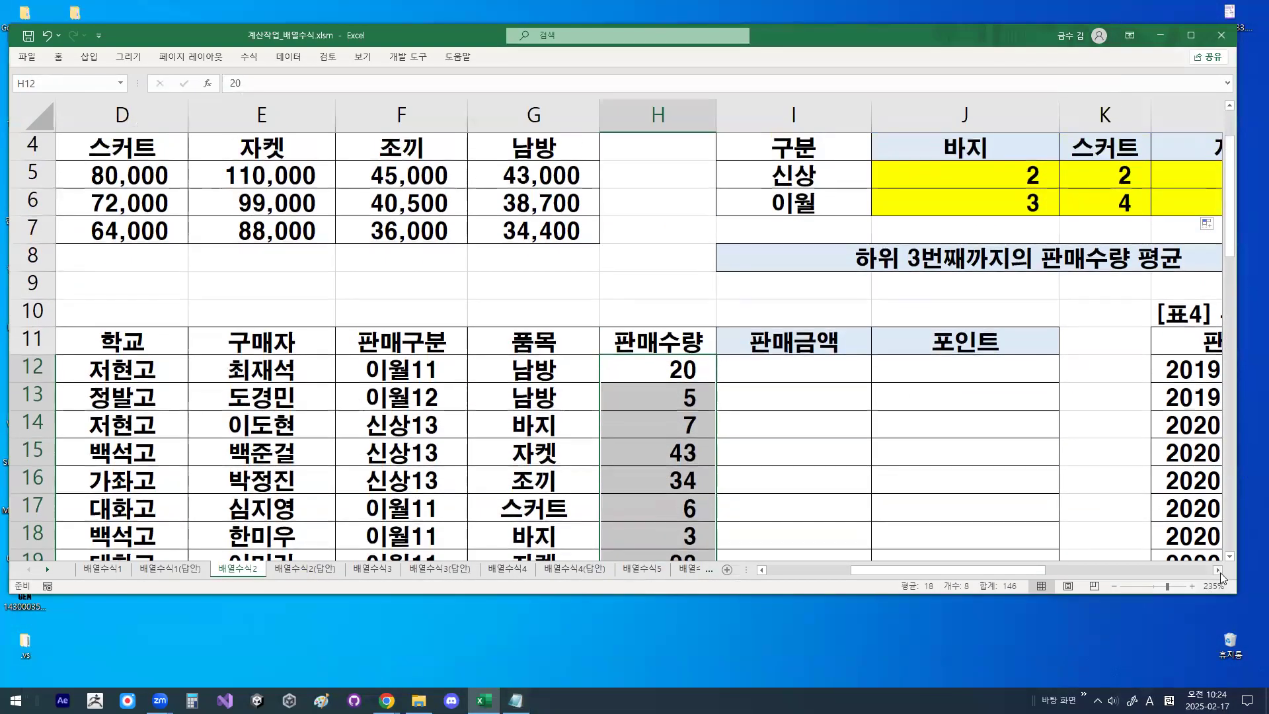
{"action": "scroll", "coordinate": [946, 257], "scroll_direction": "right", "scroll_amount": 4}
{"action": "left_click", "coordinate": [946, 257]}
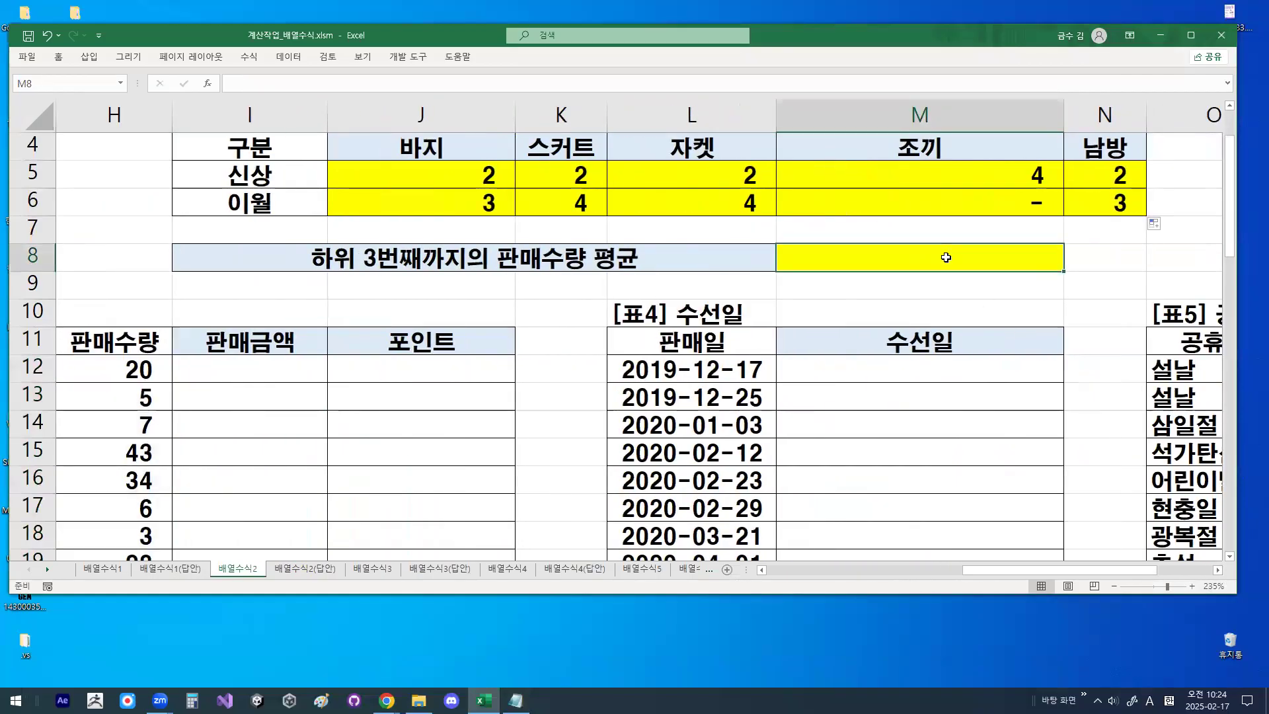
{"action": "type", "text": "="}
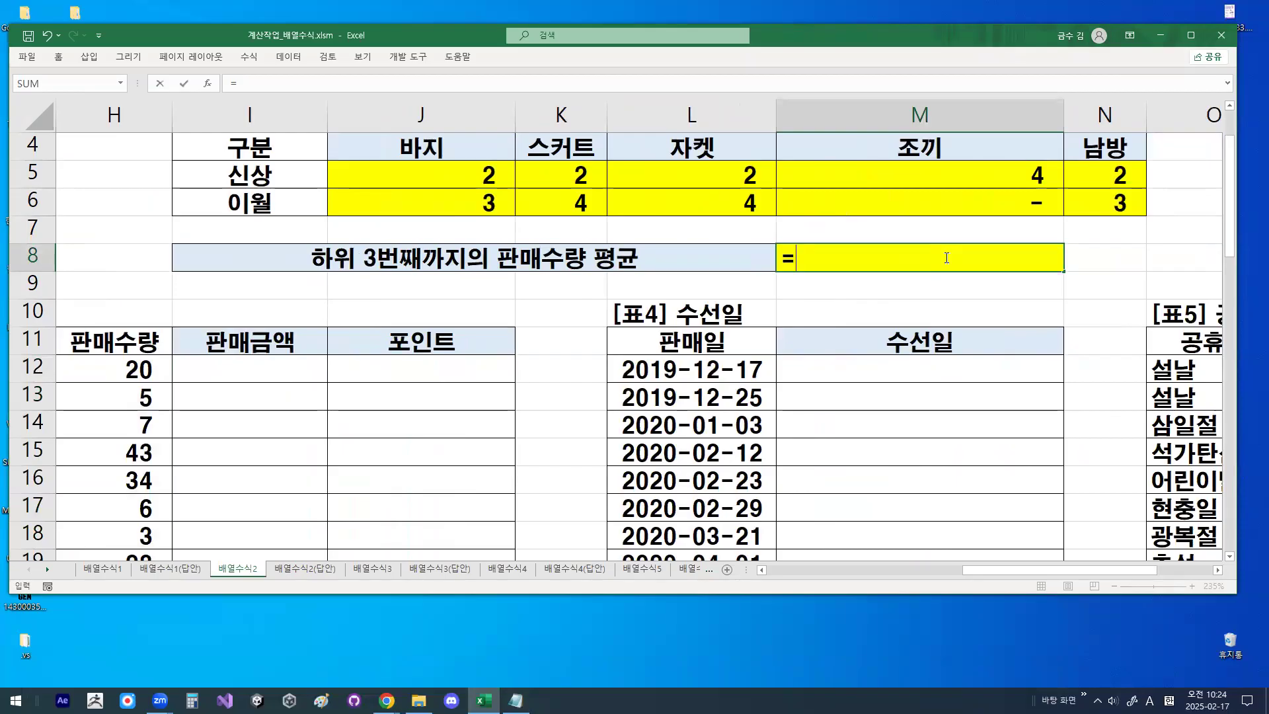
{"action": "type", "text": "AV"}
{"action": "key", "text": "Down"}
{"action": "key", "text": "Down"}
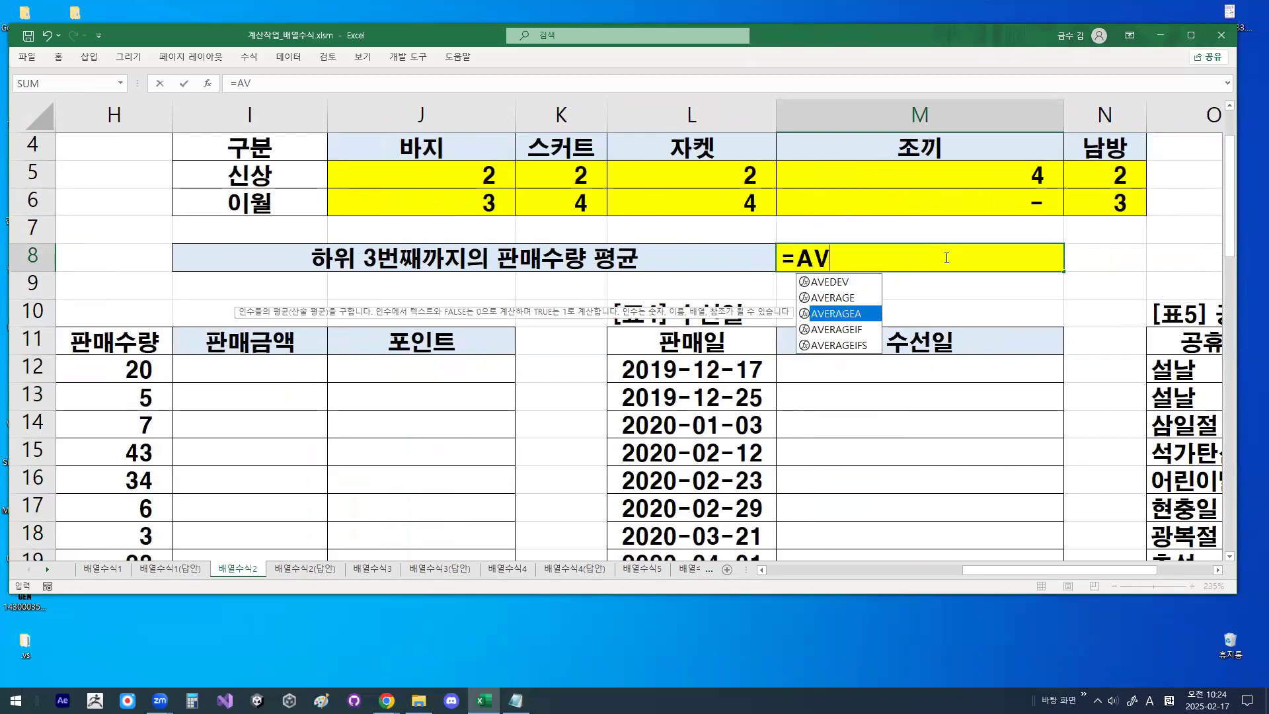
{"action": "key", "text": "Up"}
{"action": "key", "text": "Tab"}
{"action": "type", "text": "IF"}
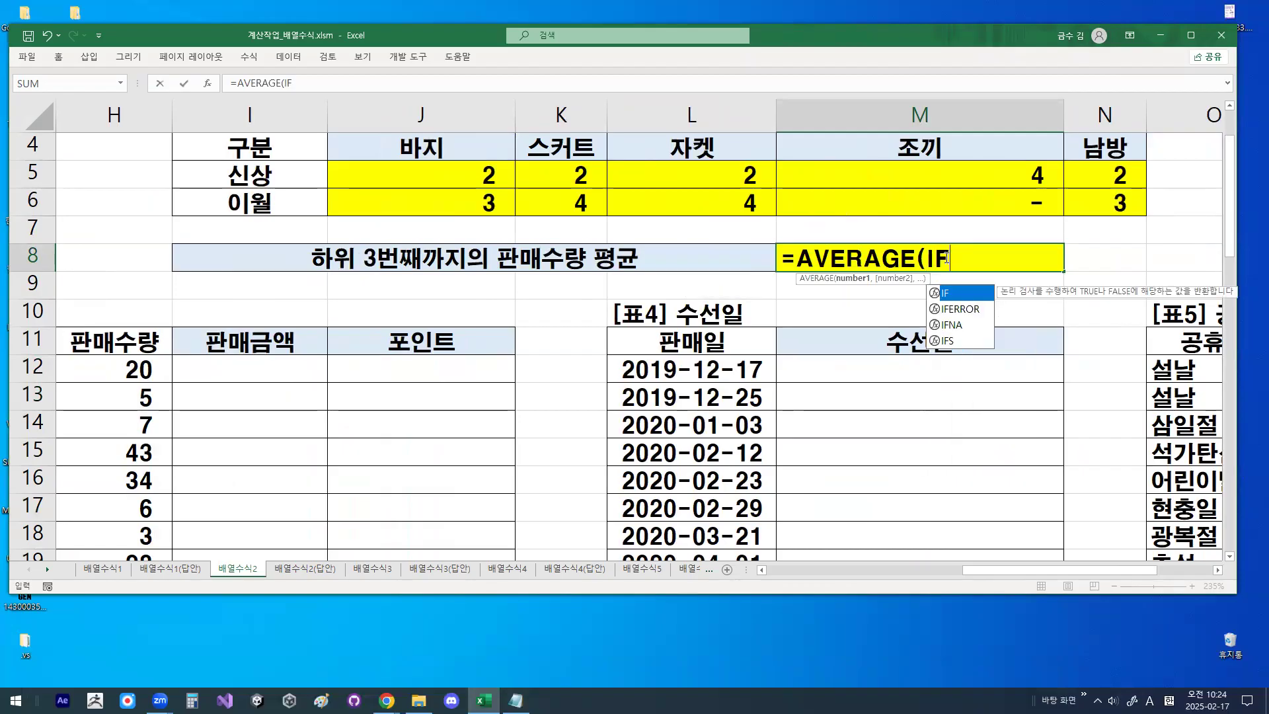
{"action": "type", "text": "(("}
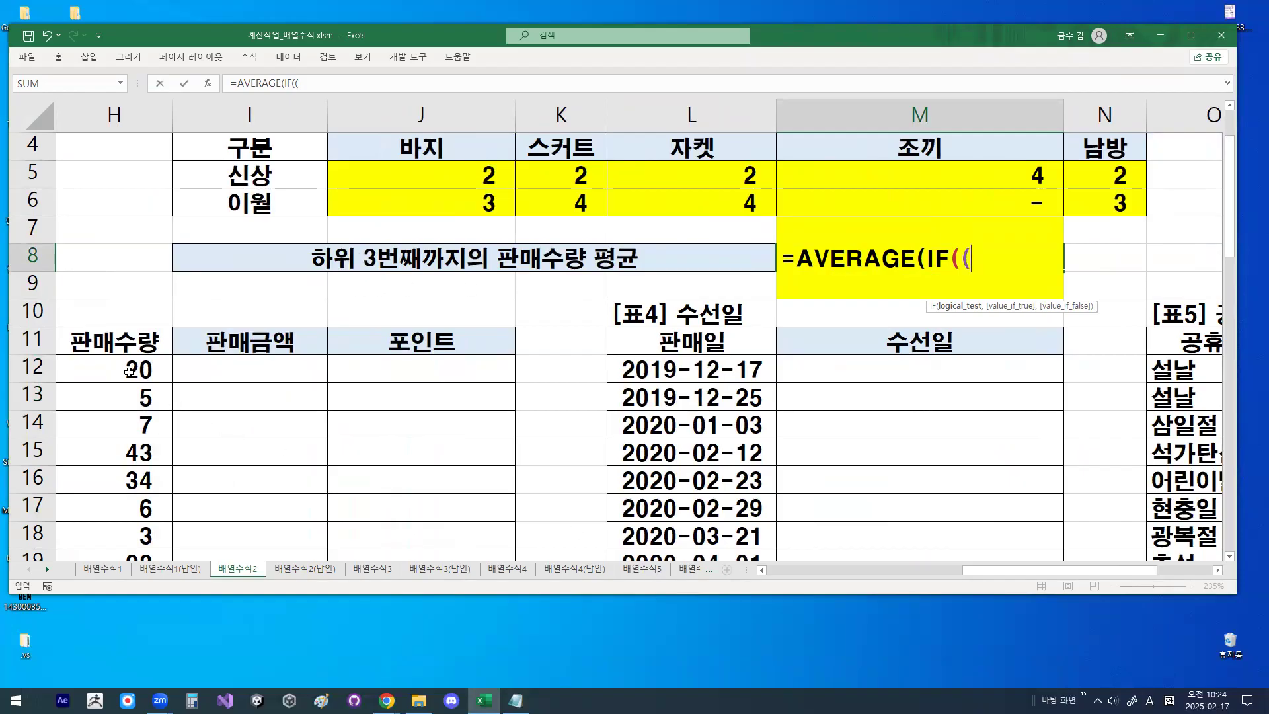
- Add the 판매수량 range H12:H37 and the <= operator to the condition of the M8 formula
{"action": "left_click_drag", "start_coordinate": [130, 371], "coordinate": [141, 546]}
{"action": "left_click_drag", "start_coordinate": [141, 514], "coordinate": [141, 513]}
{"action": "scroll", "coordinate": [685, 466], "scroll_direction": "up", "scroll_amount": 8}
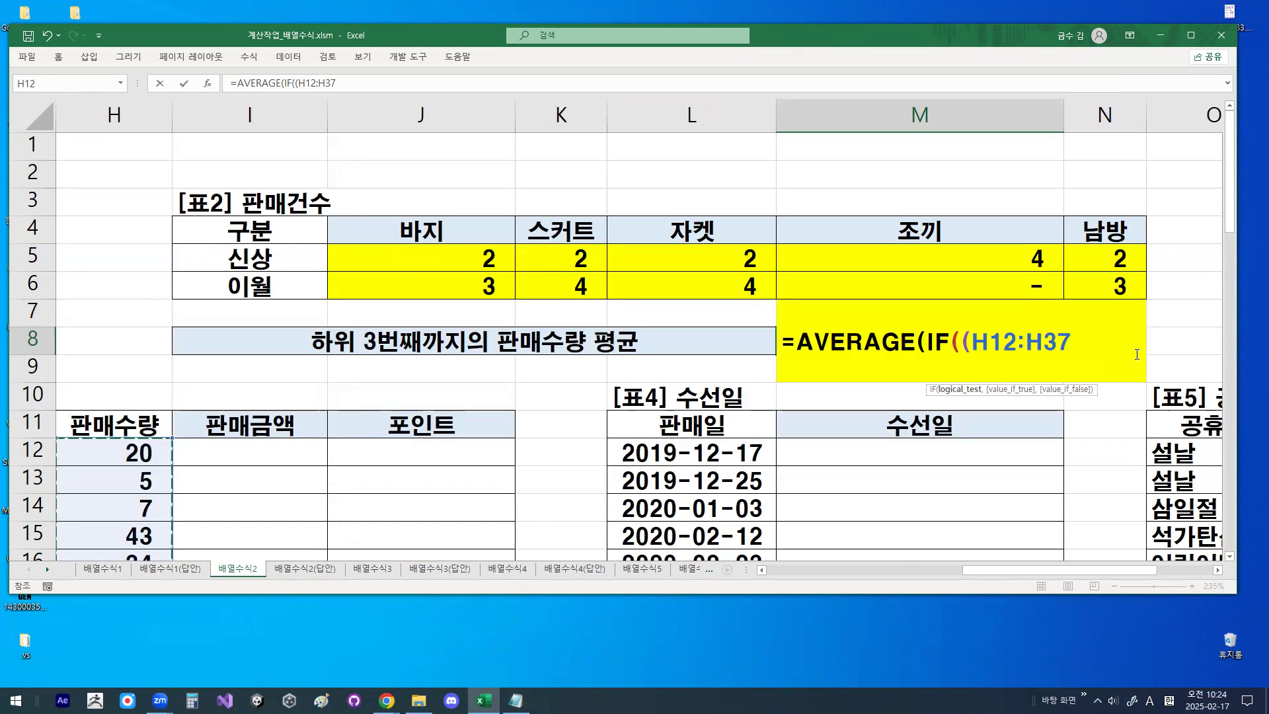
{"action": "type", "text": "<="}
- Copy the H12:H37 reference inside the M8 formula, underlining it with the pen and clearing the drawing
{"action": "left_click_drag", "start_coordinate": [972, 342], "coordinate": [1067, 341]}
{"action": "key", "text": "ctrl+c"}
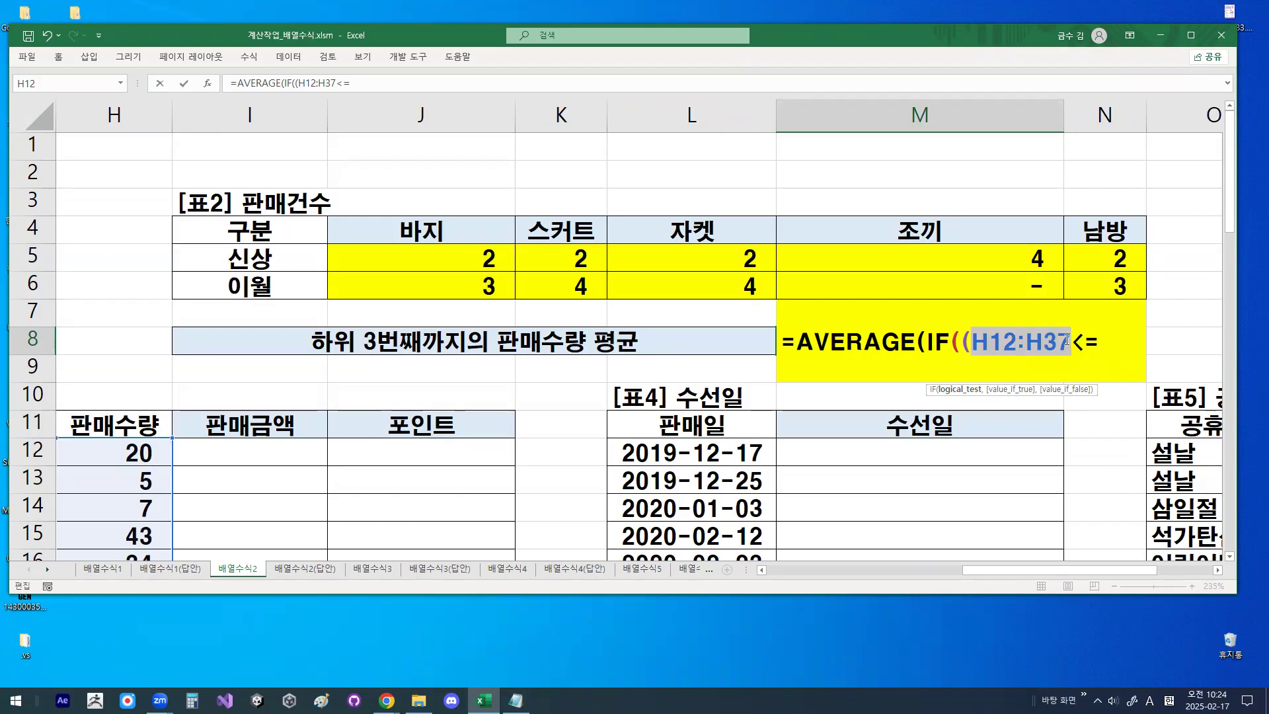
{"action": "key", "text": "ctrl+1"}
{"action": "left_click", "coordinate": [1064, 341]}
{"action": "mouse_move", "coordinate": [891, 368]}
{"action": "left_mouse_down"}
{"action": "mouse_move", "coordinate": [1034, 369]}
{"action": "mouse_move", "coordinate": [1004, 369]}
{"action": "left_mouse_up"}
{"action": "key", "text": "Escape"}
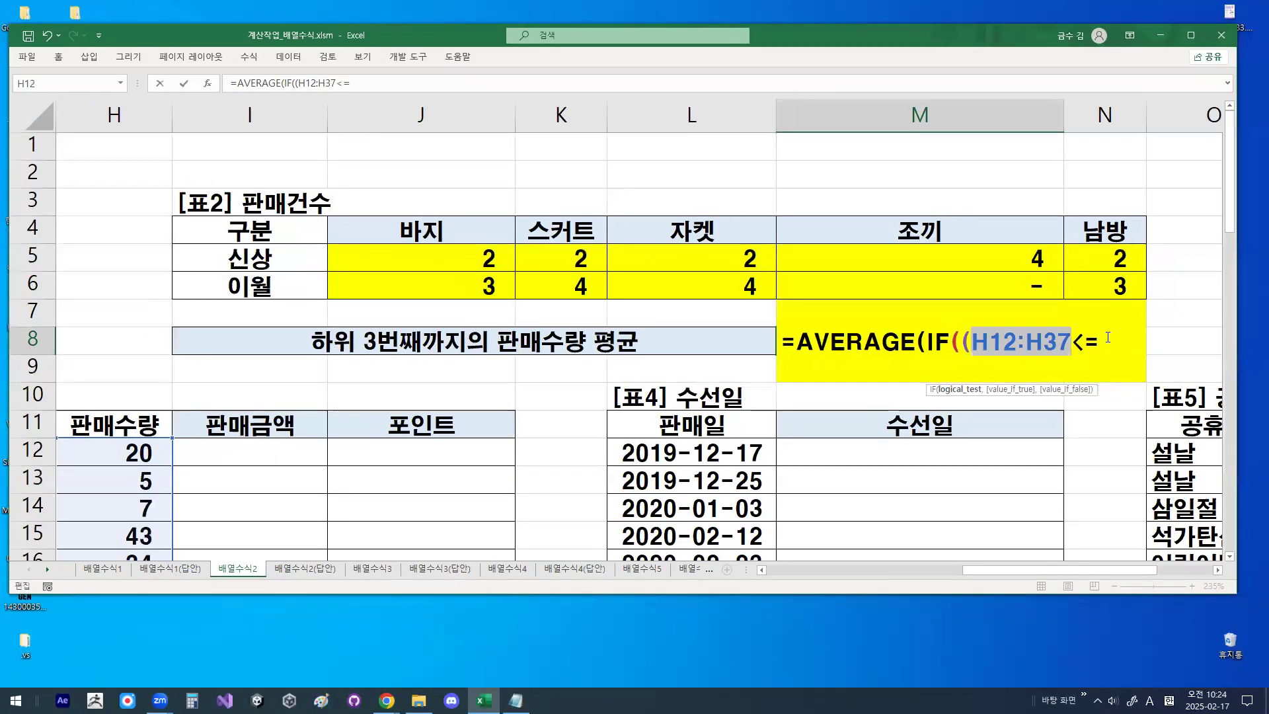
{"action": "left_click", "coordinate": [1108, 339]}
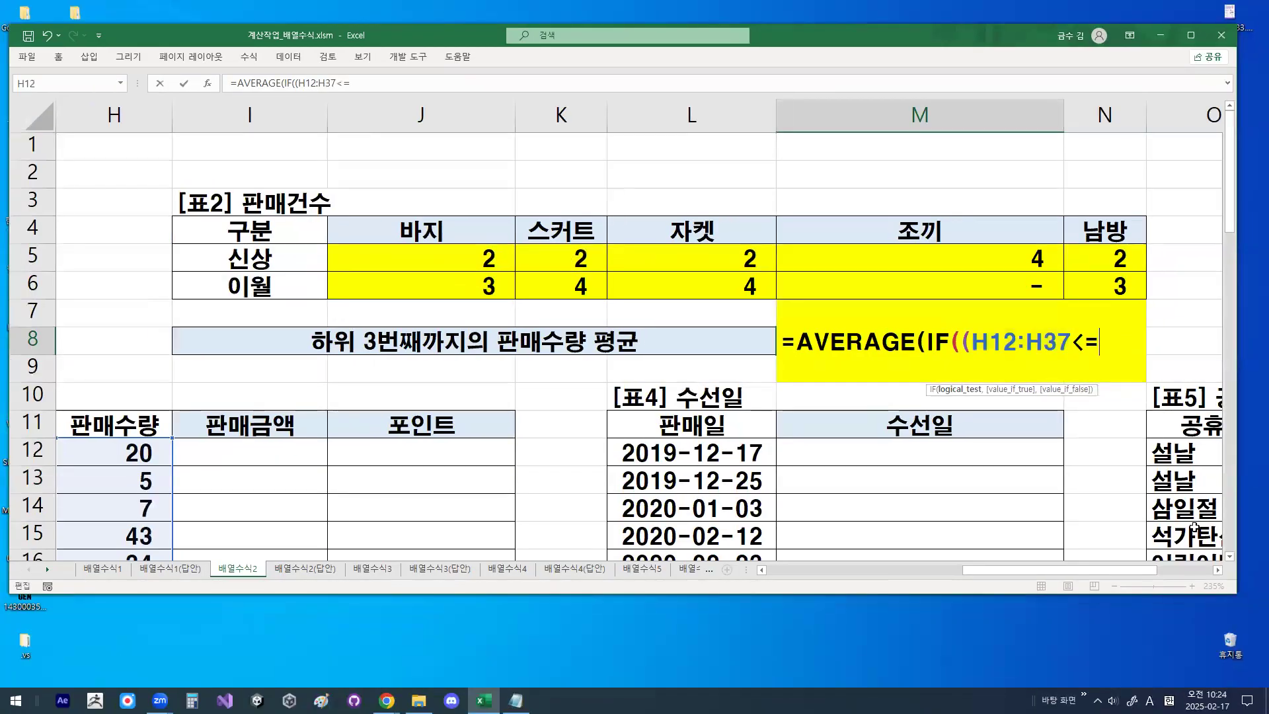
- Add SMALL(H12:H37,3) after the <= operator in the M8 formula, pasting the copied range
{"action": "left_click", "coordinate": [1219, 572]}
{"action": "left_click", "coordinate": [1218, 571]}
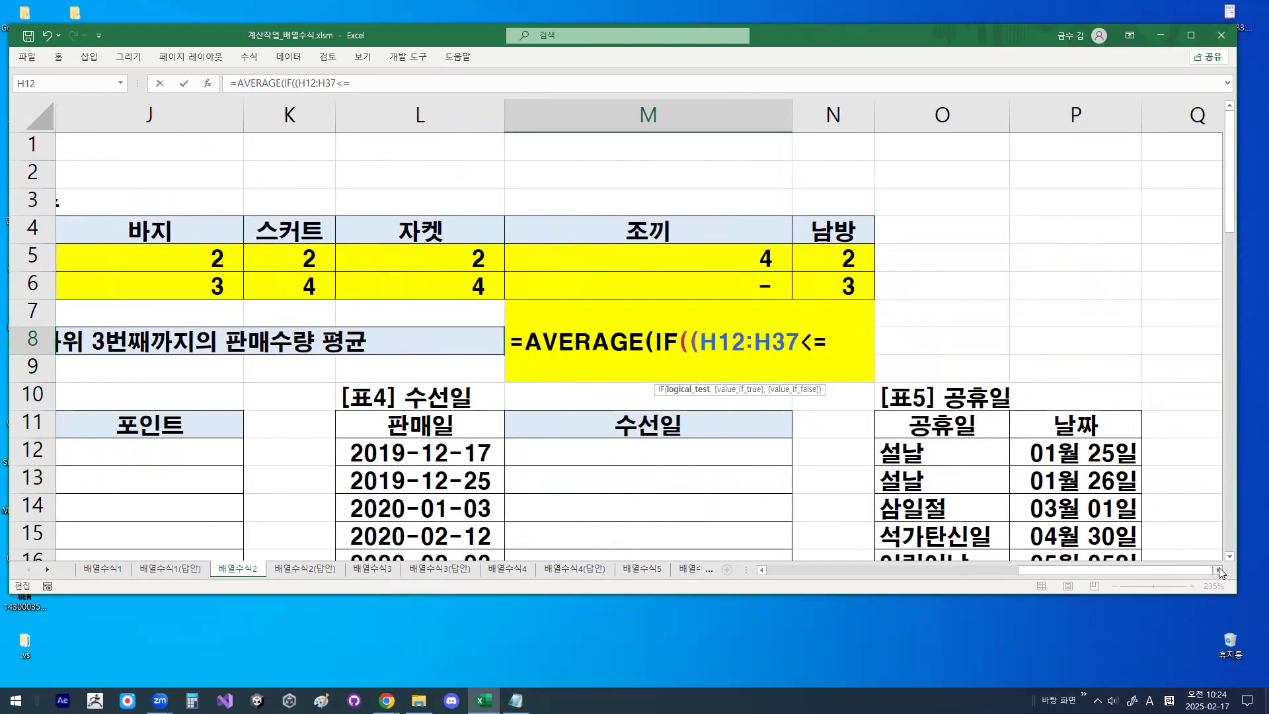
{"action": "type", "text": "SM"}
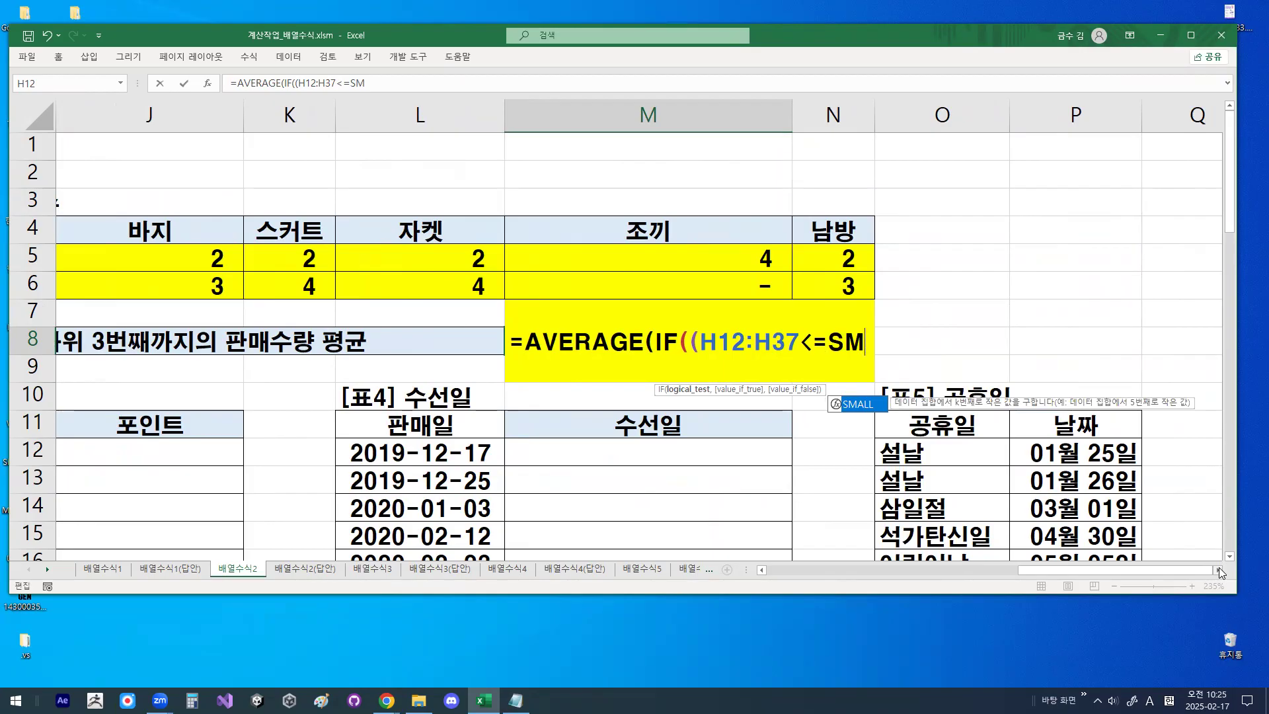
{"action": "key", "text": "Tab"}
{"action": "key", "text": "ctrl+v"}
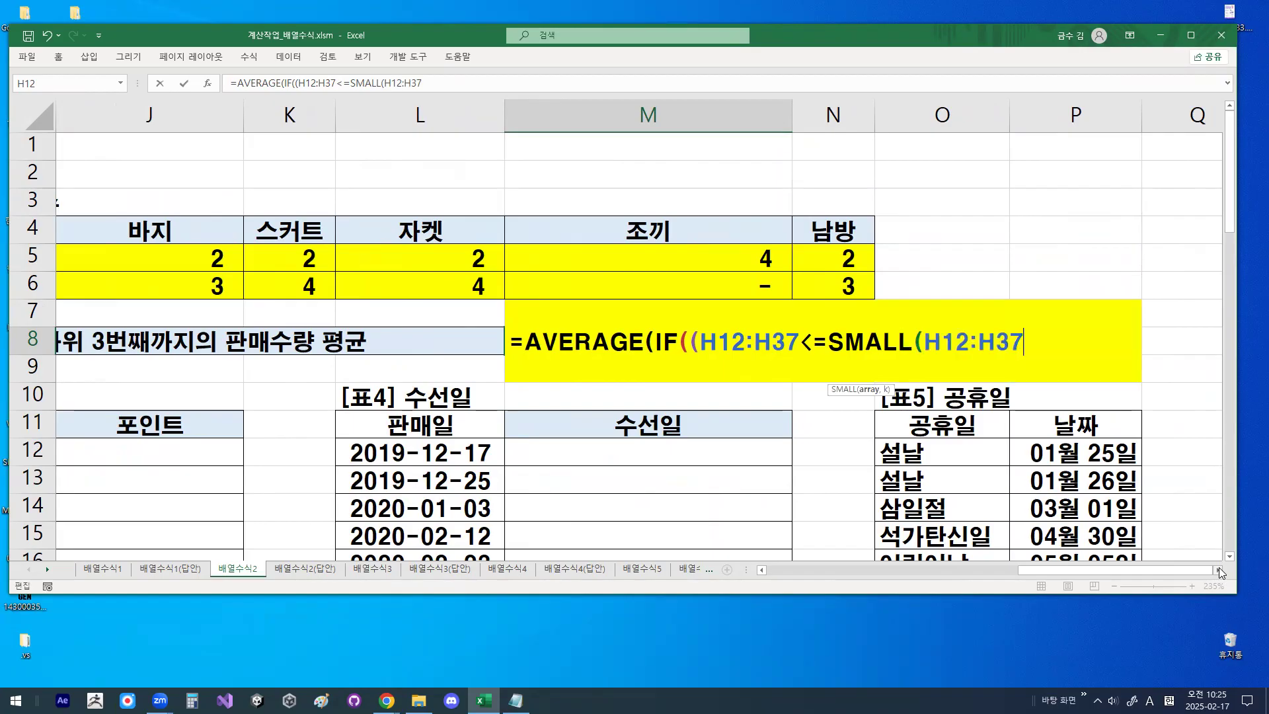
{"action": "type", "text": ",3)"}
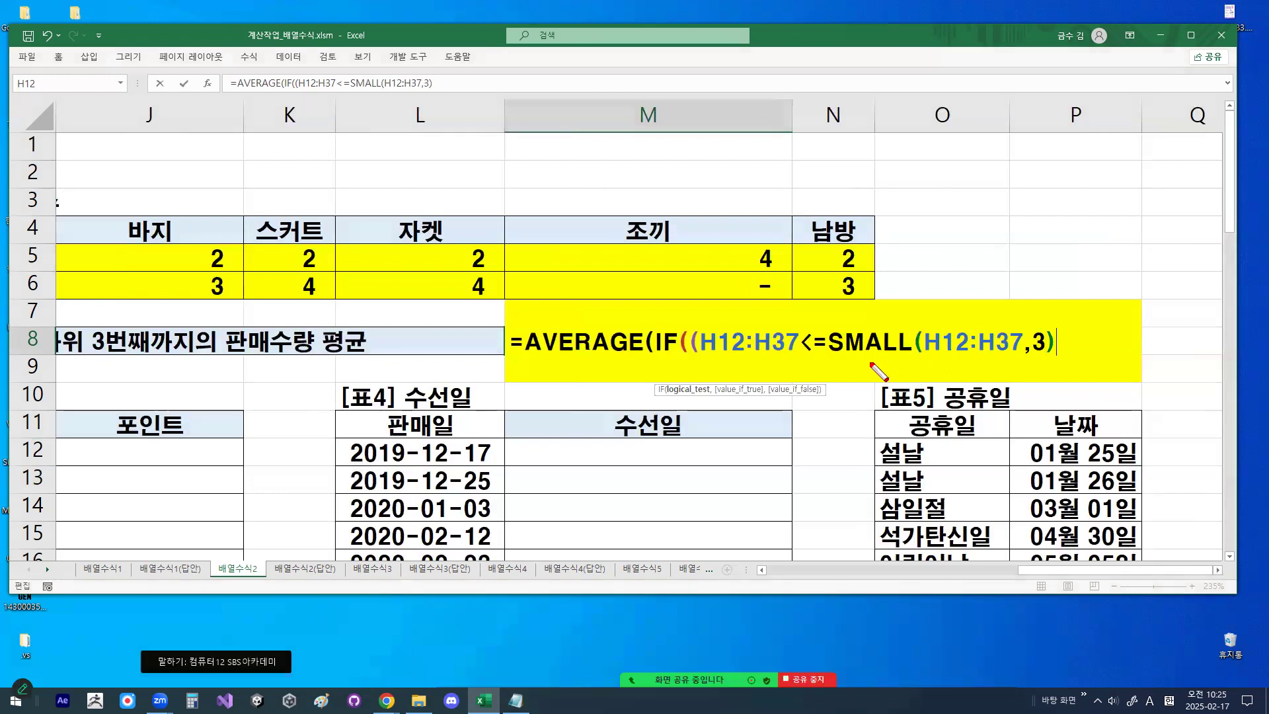
- Underline the SMALL expression, circle <=, draw an arrow from SMALL's range to the first H12:H37, and clear the drawings
{"action": "mouse_move", "coordinate": [832, 358]}
{"action": "left_mouse_down"}
{"action": "mouse_move", "coordinate": [1038, 357]}
{"action": "mouse_move", "coordinate": [967, 345]}
{"action": "mouse_move", "coordinate": [912, 244]}
{"action": "mouse_move", "coordinate": [722, 311]}
{"action": "mouse_move", "coordinate": [739, 322]}
{"action": "left_mouse_up"}
{"action": "mouse_move", "coordinate": [829, 361]}
{"action": "left_mouse_down"}
{"action": "mouse_move", "coordinate": [788, 354]}
{"action": "mouse_move", "coordinate": [833, 357]}
{"action": "left_mouse_up"}
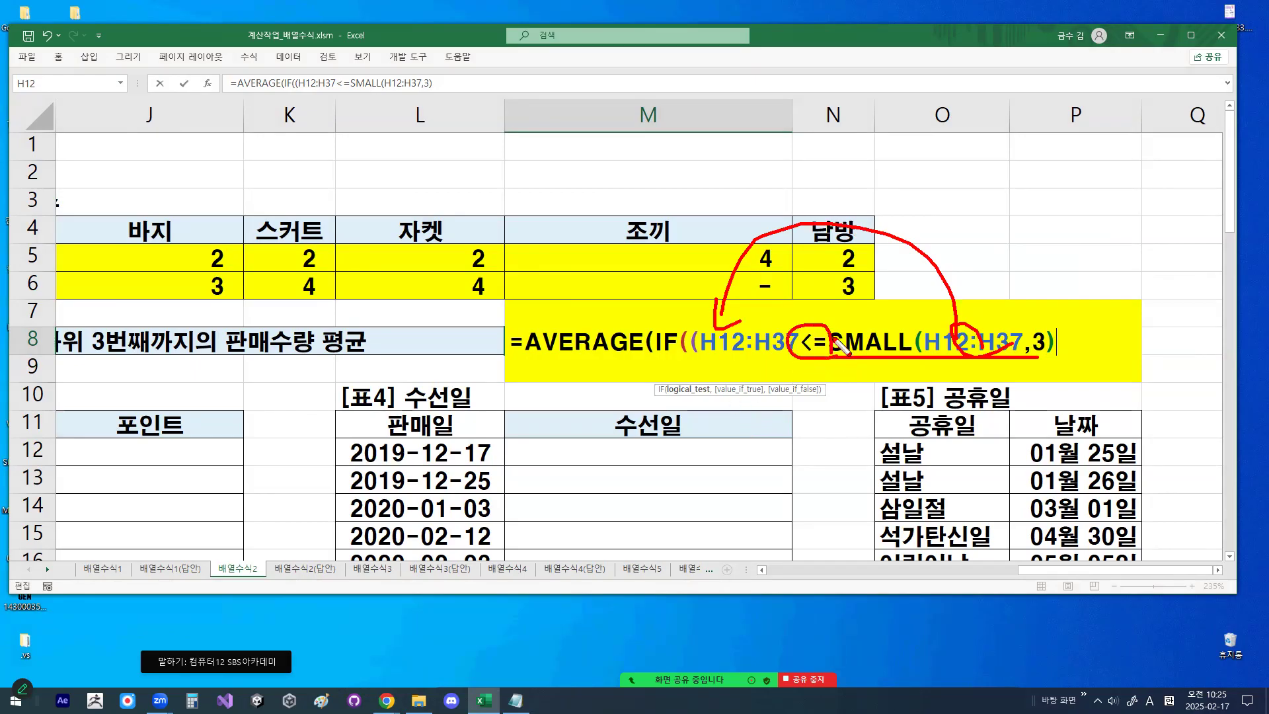
{"action": "key", "text": "Escape"}
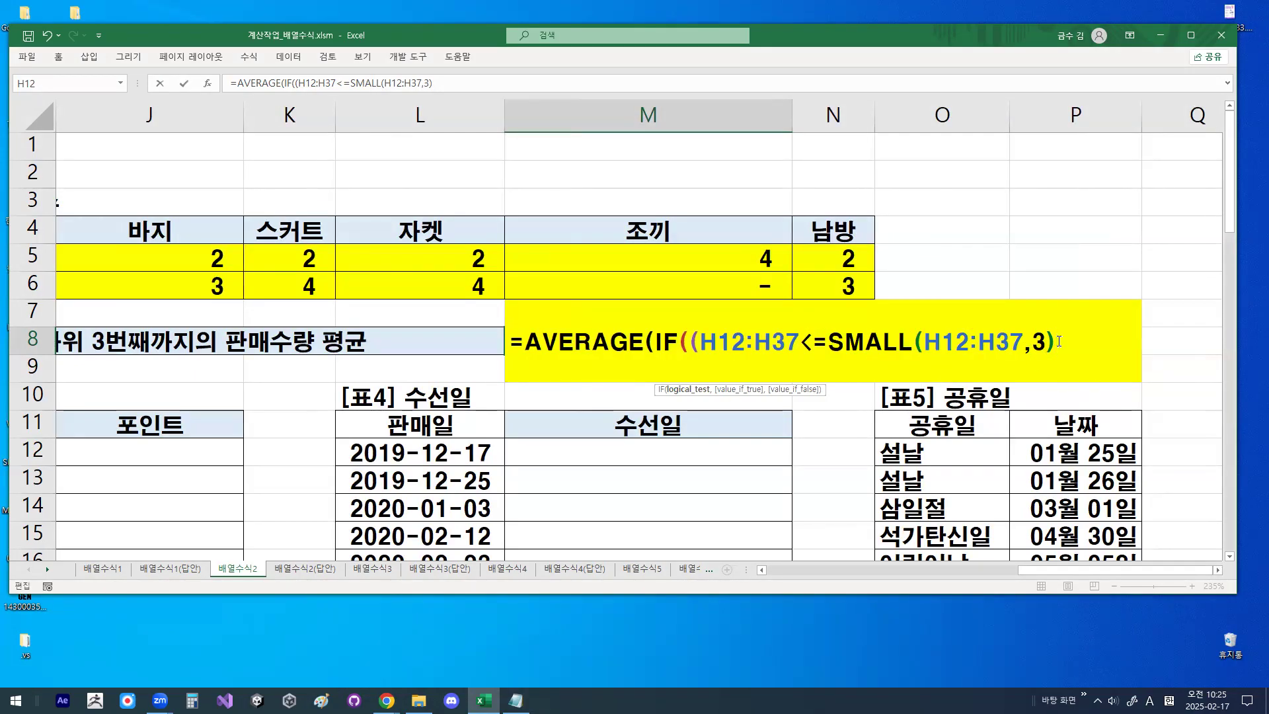
- Add the condition's closing parenthesis, trace SMALL's parentheses and the new one with the pen, and clear the drawings
{"action": "type", "text": ")"}
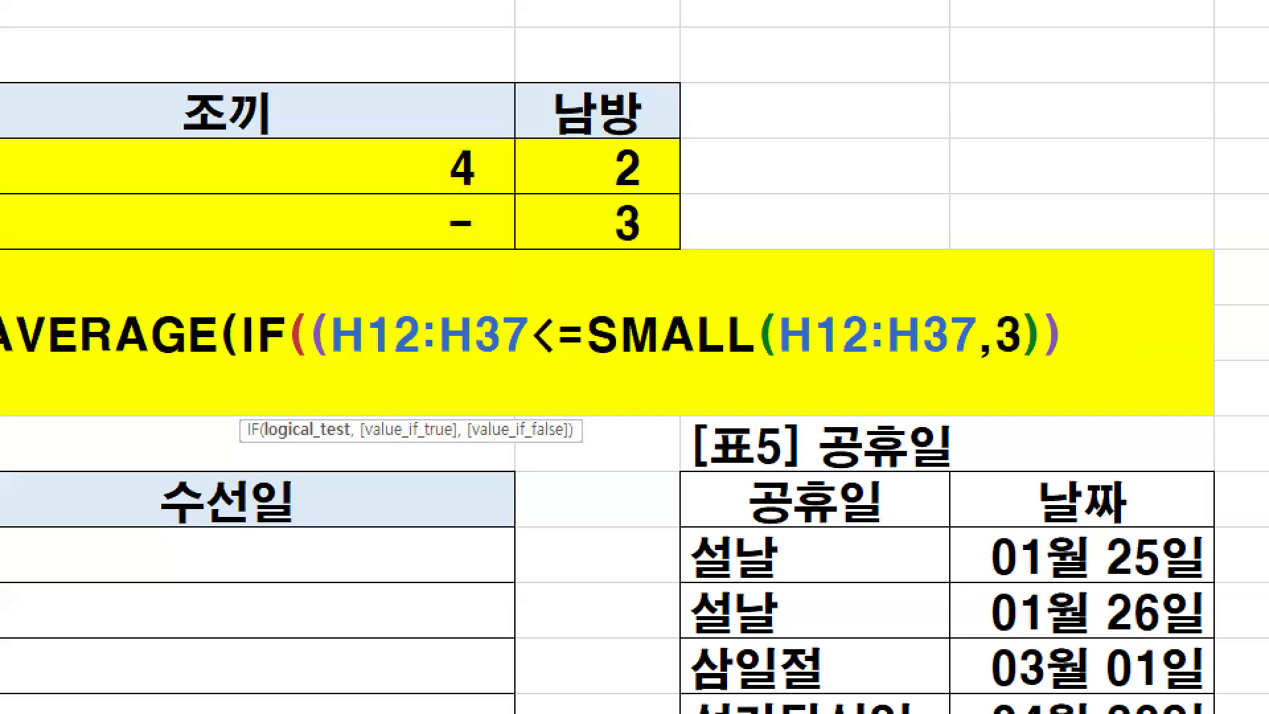
{"action": "mouse_move", "coordinate": [780, 299]}
{"action": "left_mouse_down"}
{"action": "mouse_move", "coordinate": [769, 329]}
{"action": "mouse_move", "coordinate": [789, 384]}
{"action": "left_mouse_up"}
{"action": "left_click_drag", "start_coordinate": [1040, 293], "coordinate": [1049, 371]}
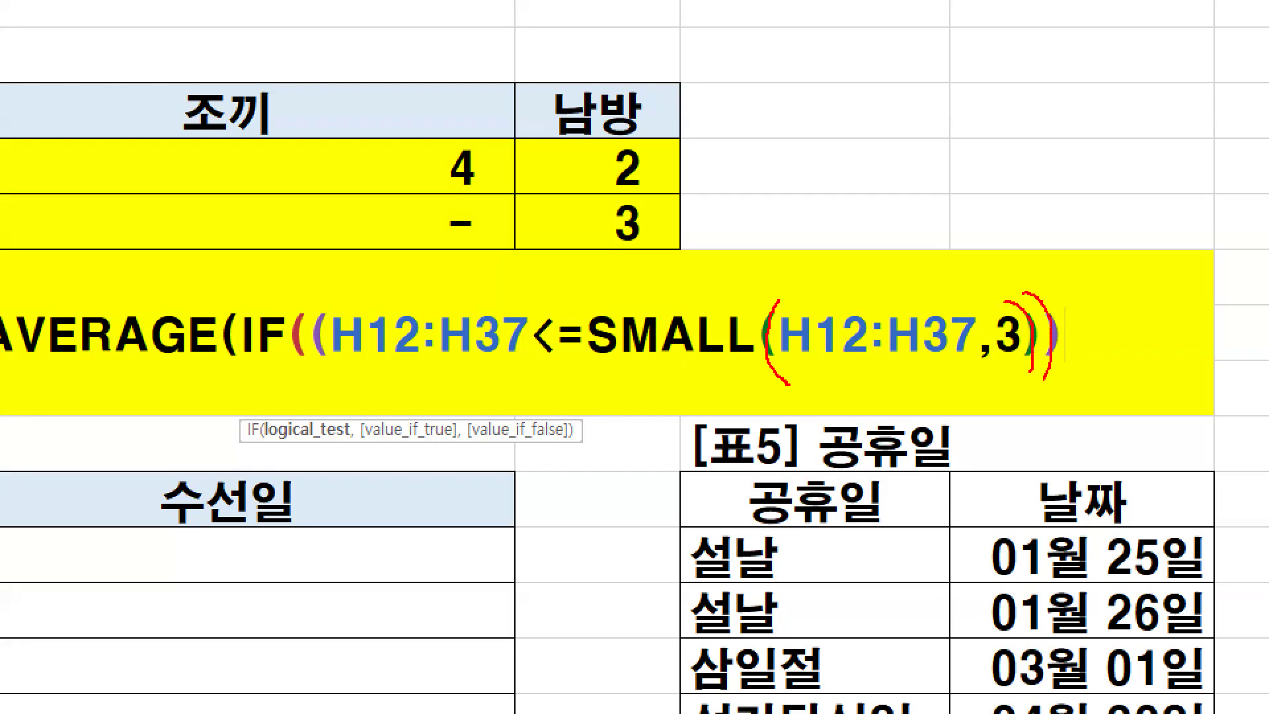
{"action": "key", "text": "Escape"}
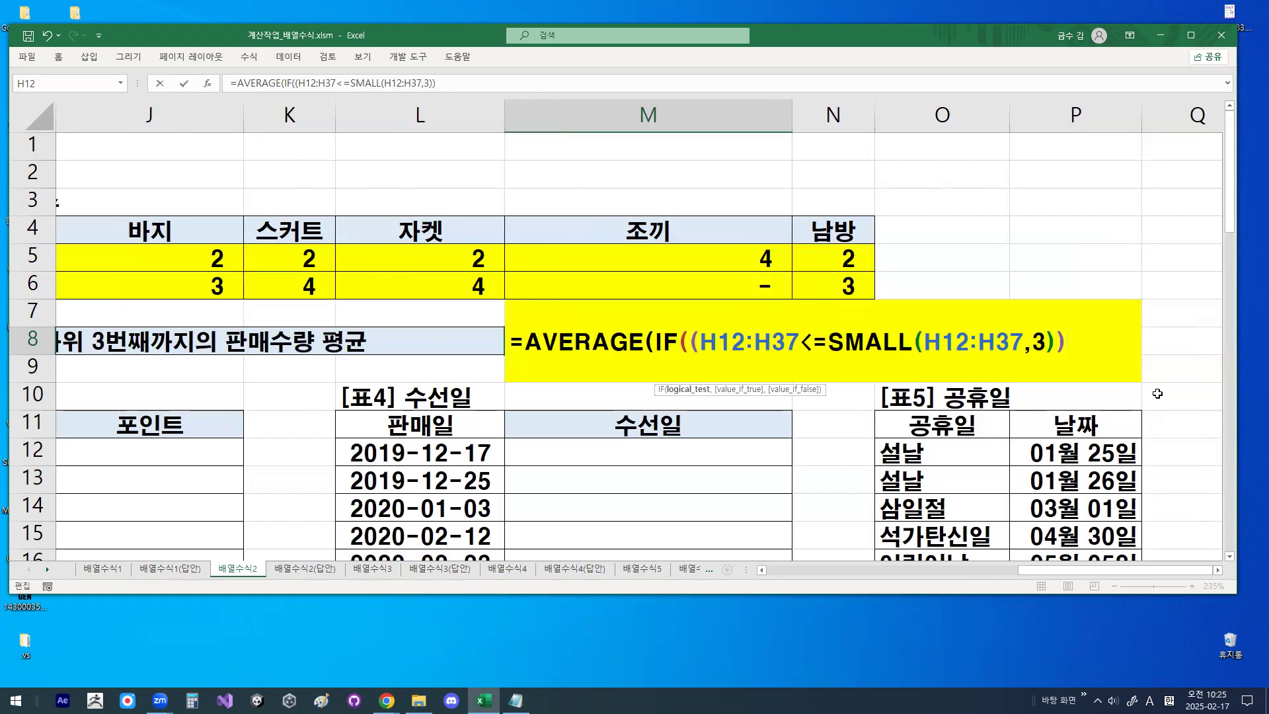
- Add ,H12:H37 as the IF's value argument, and underline and check-mark all three H12:H37 ranges in the formula
{"action": "type", "text": ","}
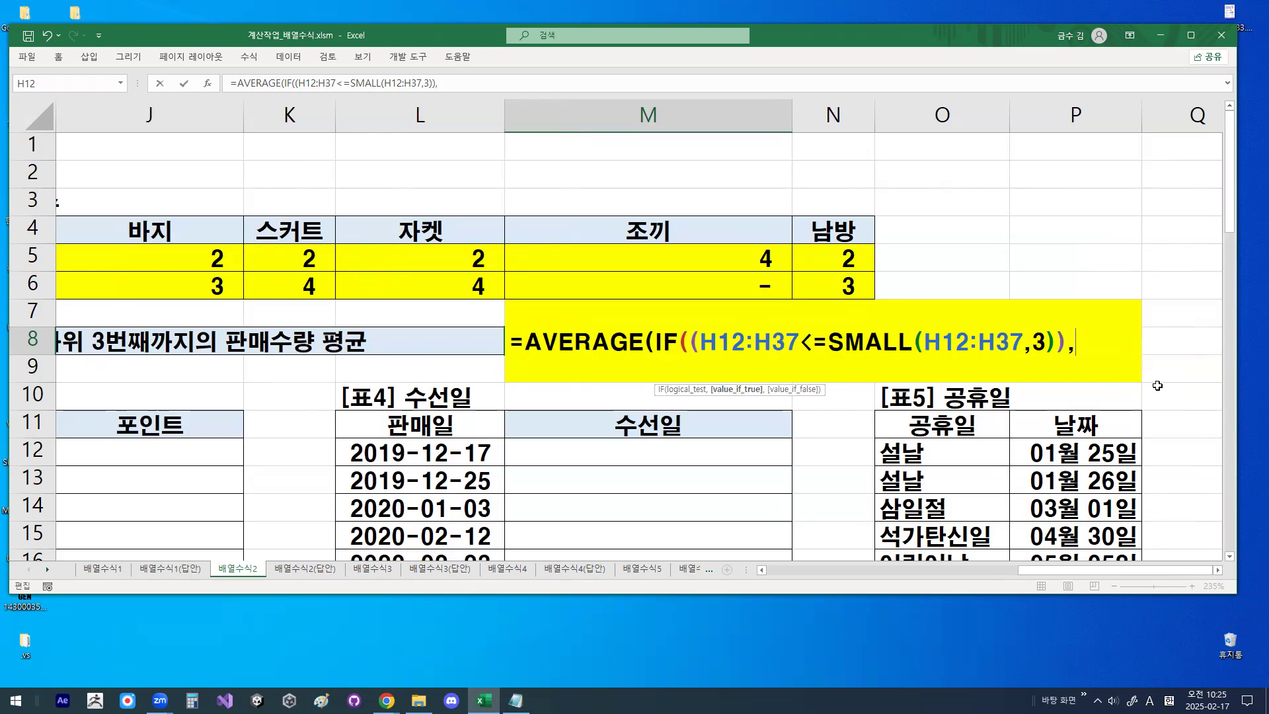
{"action": "type", "text": "H12:H37"}
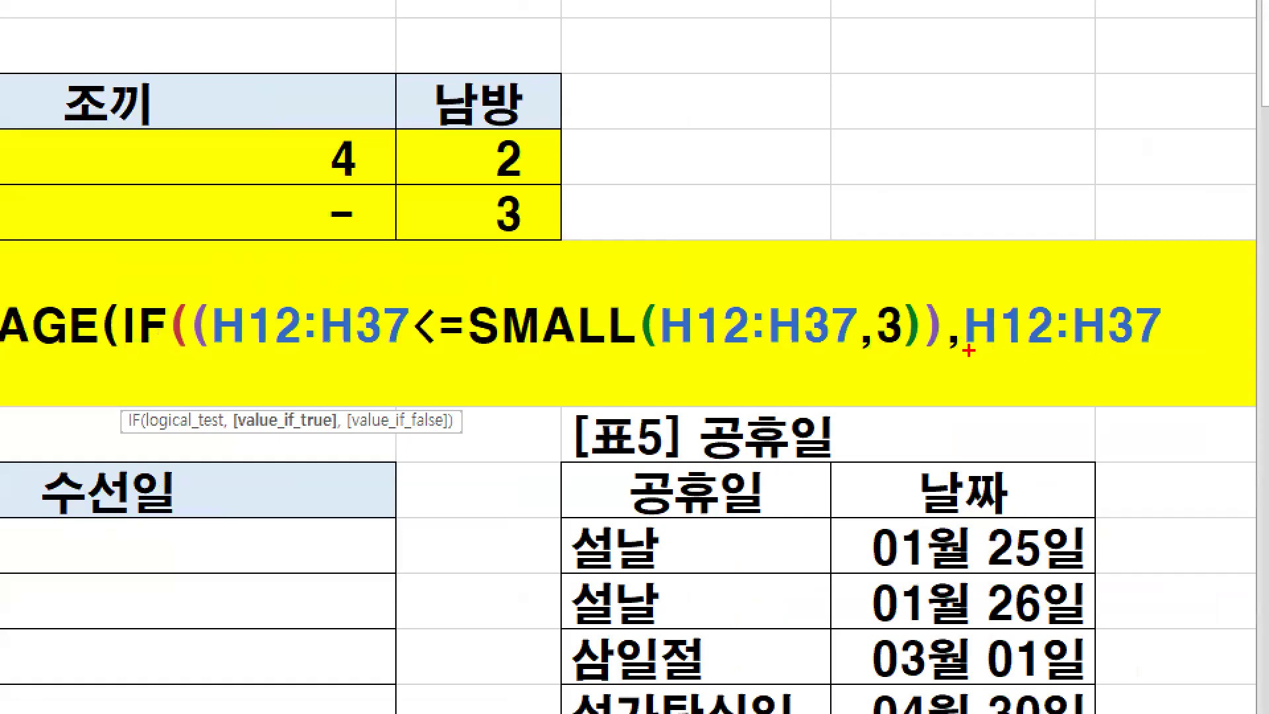
{"action": "left_click_drag", "start_coordinate": [968, 350], "coordinate": [1136, 351]}
{"action": "left_click_drag", "start_coordinate": [248, 343], "coordinate": [387, 343]}
{"action": "left_click_drag", "start_coordinate": [675, 343], "coordinate": [805, 343]}
{"action": "left_click_drag", "start_coordinate": [979, 273], "coordinate": [1040, 225]}
{"action": "mouse_move", "coordinate": [704, 278]}
{"action": "left_mouse_down"}
{"action": "mouse_move", "coordinate": [712, 303]}
{"action": "mouse_move", "coordinate": [767, 224]}
{"action": "left_mouse_up"}
{"action": "left_click_drag", "start_coordinate": [245, 276], "coordinate": [322, 222]}
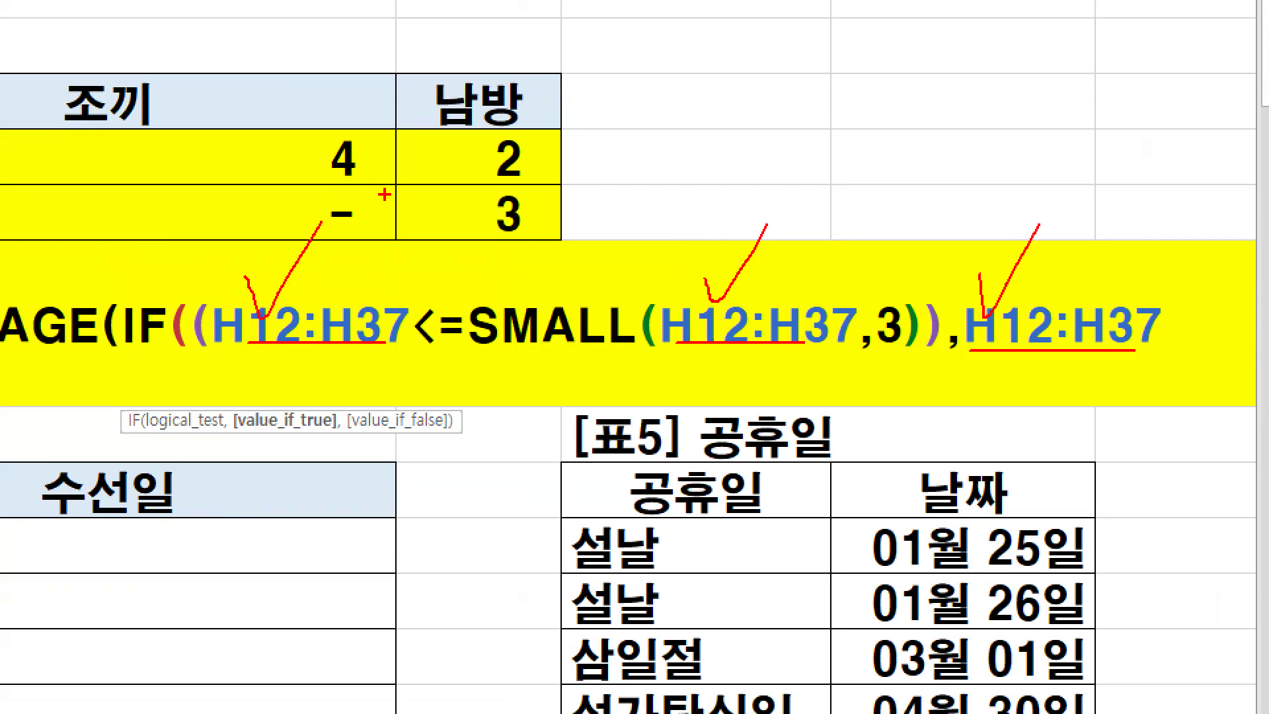
- Circle the double opening parentheses, close the formula with )), and enter it in M8 as an array formula
{"action": "mouse_move", "coordinate": [237, 309]}
{"action": "left_mouse_down"}
{"action": "mouse_move", "coordinate": [228, 344]}
{"action": "mouse_move", "coordinate": [198, 271]}
{"action": "mouse_move", "coordinate": [230, 291]}
{"action": "left_mouse_up"}
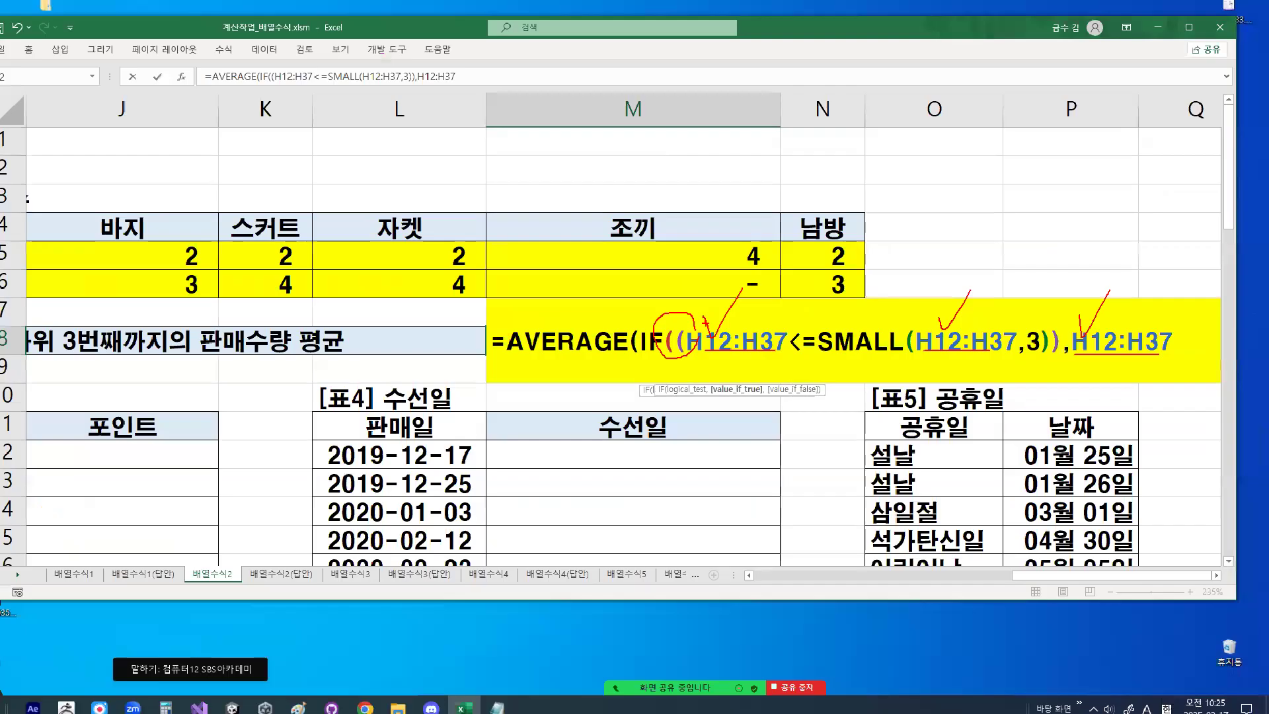
{"action": "type", "text": "))"}
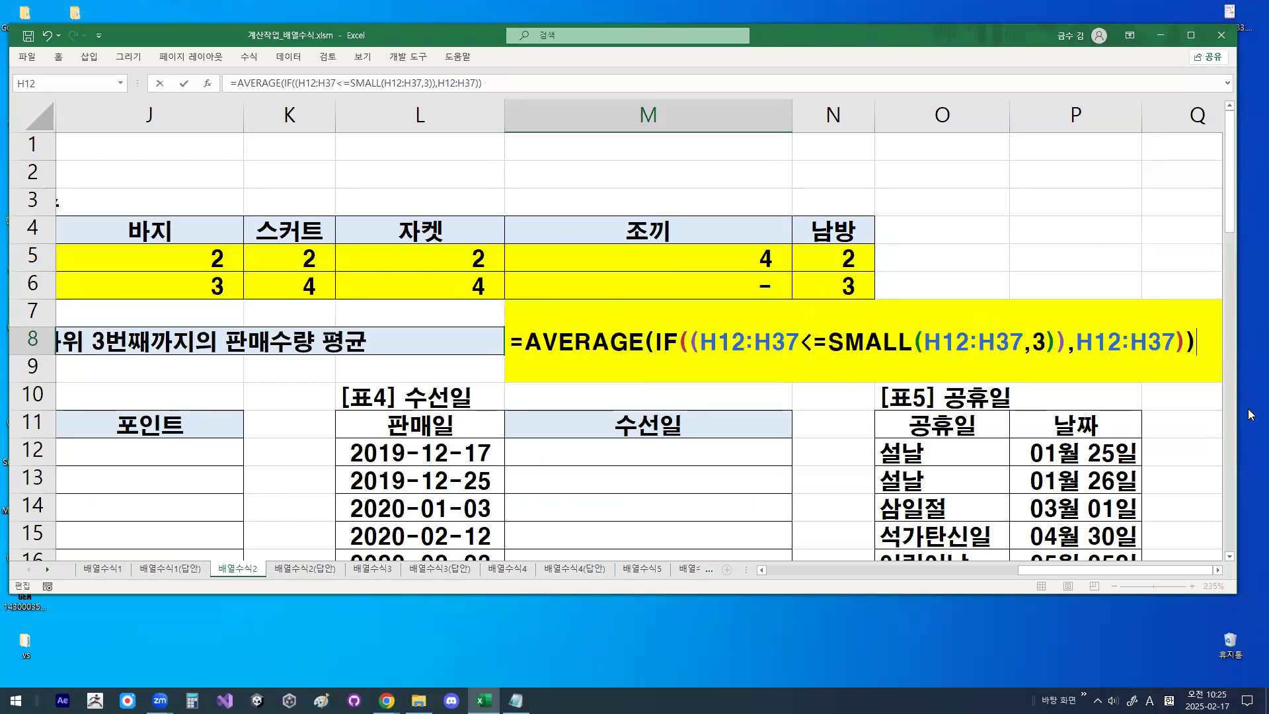
{"action": "key", "text": "ctrl+shift+Return"}
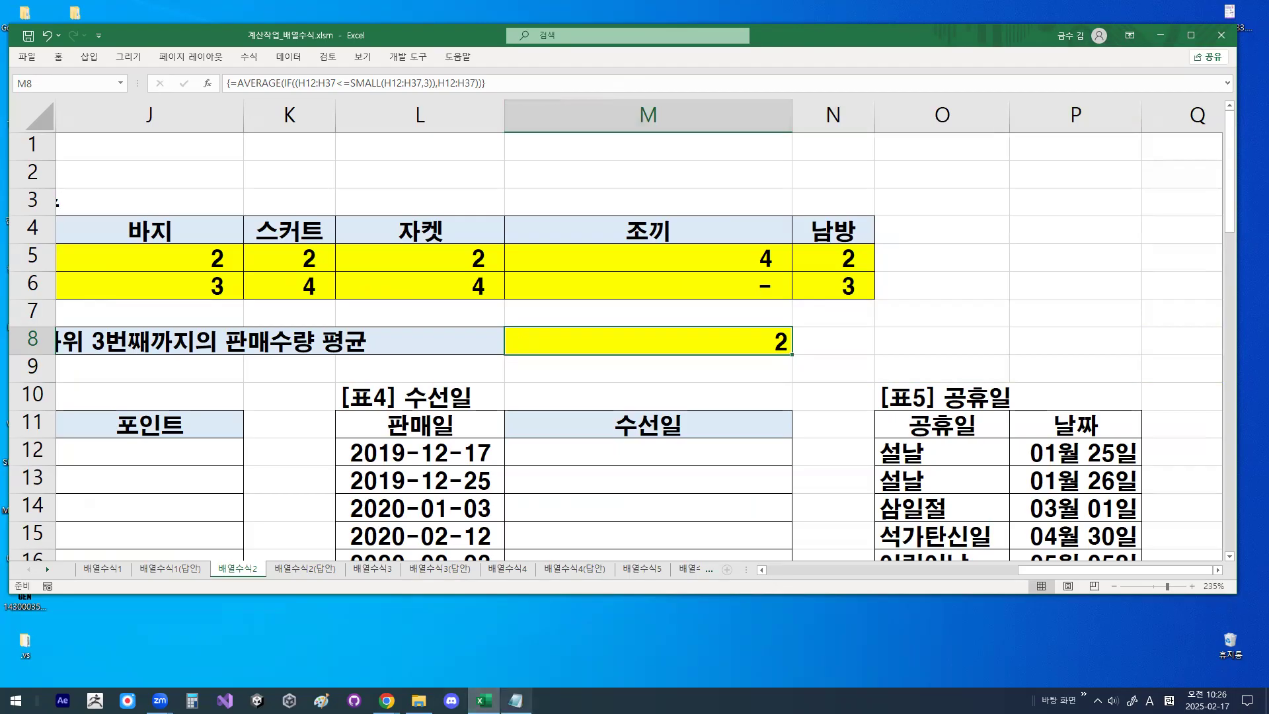
- Switch to the Notepad notes and delete the blank lines above =AVERAGE(IF((H12:H37<=SMALL(H12:H37,3)),H12:H37))
{"action": "left_click", "coordinate": [515, 700]}
{"action": "left_click", "coordinate": [349, 426]}
{"action": "key", "text": "Delete"}
{"action": "key", "text": "Delete"}
{"action": "key", "text": "Delete"}
{"action": "key", "text": "Delete"}
{"action": "key", "text": "Delete"}
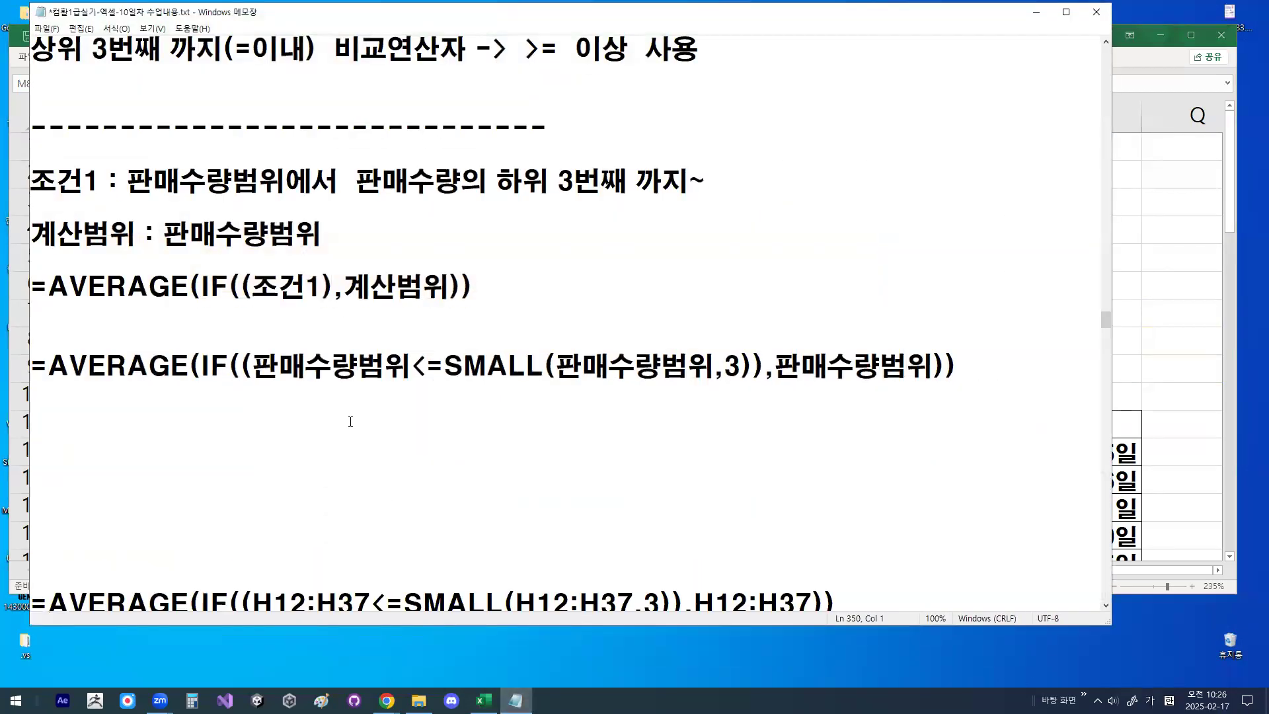
{"action": "key", "text": "Delete"}
{"action": "key", "text": "Delete"}
{"action": "key", "text": "Delete"}
{"action": "key", "text": "Down"}
{"action": "key", "text": "Down"}
- Join the ,$H$12:$H$37)) line onto the end of the absolute-reference AVERAGE formula
{"action": "key", "text": "Down"}
{"action": "key", "text": "Down"}
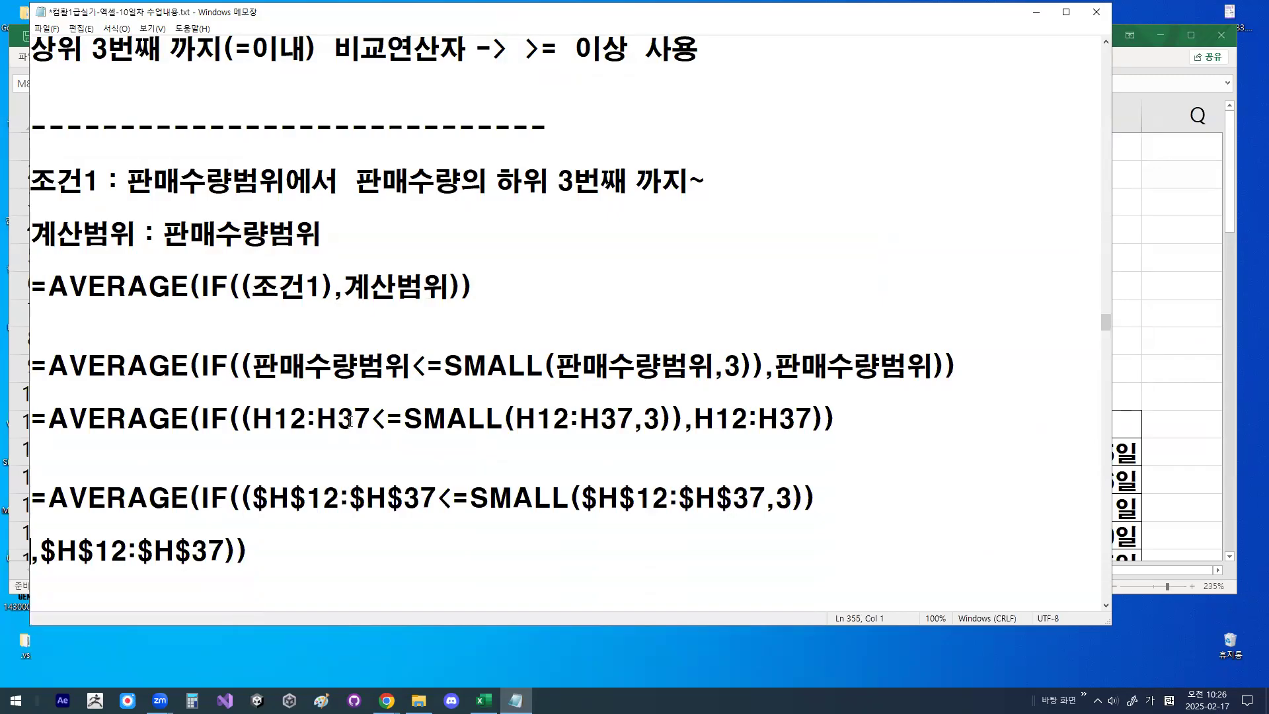
{"action": "key", "text": "Up"}
{"action": "key", "text": "End"}
{"action": "key", "text": "Delete"}
{"action": "key", "text": "Down"}
{"action": "key", "text": "Down"}
{"action": "key", "text": "Down"}
{"action": "key", "text": "Down"}
{"action": "key", "text": "Down"}
{"action": "key", "text": "Down"}
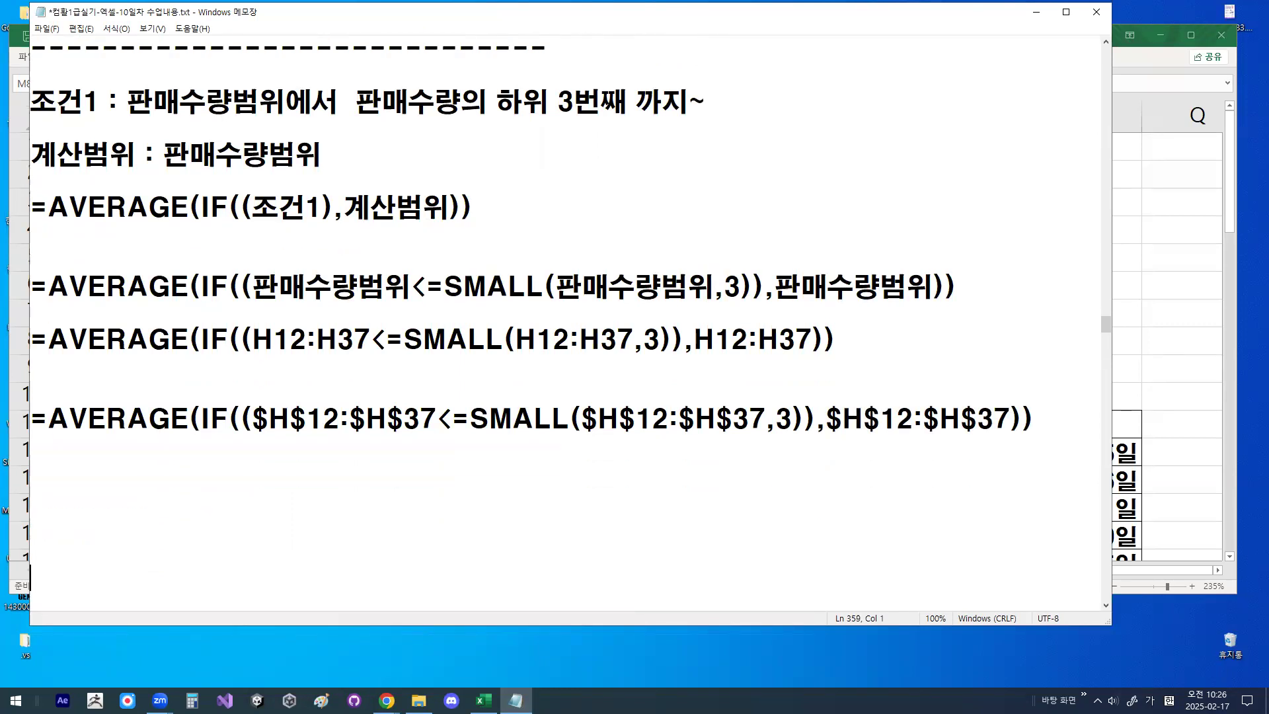
- Underline the first H12:H37 and $H$12:$H$37, circle the relative reference, draw O and X marks, and clear the drawings
{"action": "left_click_drag", "start_coordinate": [253, 356], "coordinate": [372, 355]}
{"action": "mouse_move", "coordinate": [263, 441]}
{"action": "left_mouse_down"}
{"action": "mouse_move", "coordinate": [426, 441]}
{"action": "mouse_move", "coordinate": [347, 450]}
{"action": "mouse_move", "coordinate": [316, 480]}
{"action": "left_mouse_up"}
{"action": "left_click_drag", "start_coordinate": [260, 321], "coordinate": [452, 390]}
{"action": "left_click_drag", "start_coordinate": [452, 378], "coordinate": [470, 391]}
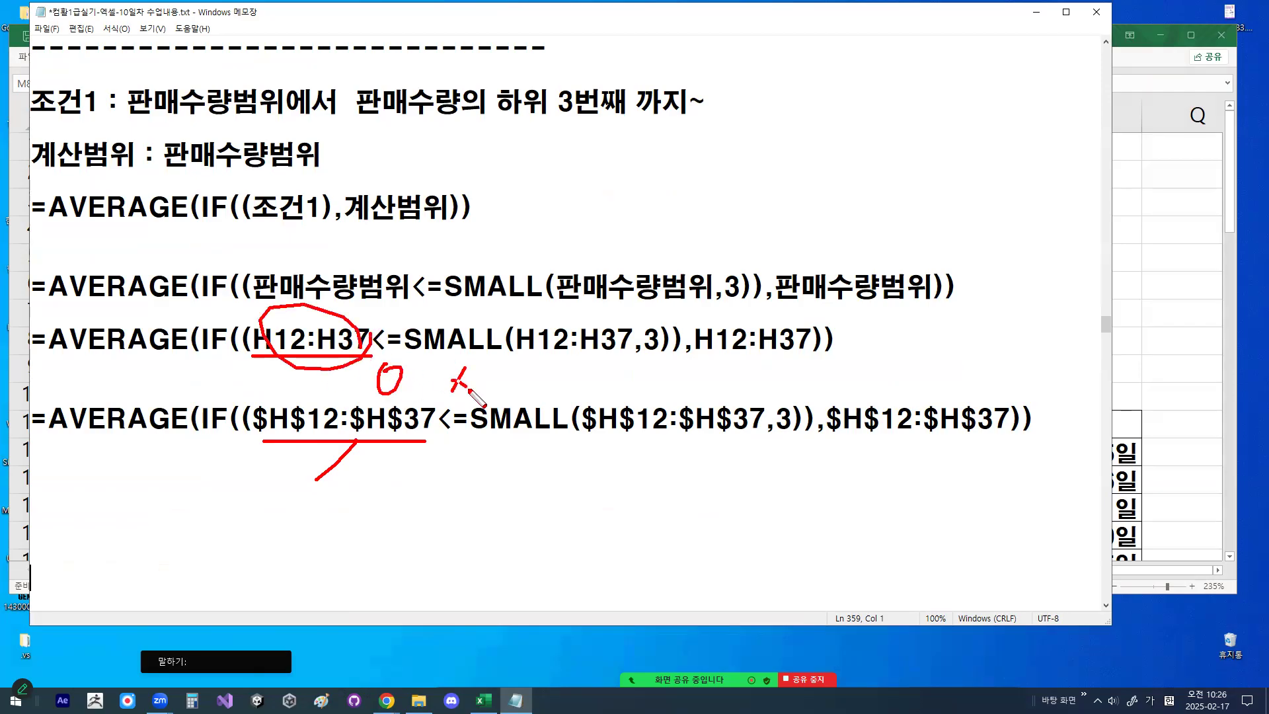
{"action": "key", "text": "Escape"}
- Highlight the first H12:H37 and the first $H$12:$H$37 in turn to compare the relative and absolute references
{"action": "left_click_drag", "start_coordinate": [253, 340], "coordinate": [371, 340]}
{"action": "left_click_drag", "start_coordinate": [254, 420], "coordinate": [437, 419]}
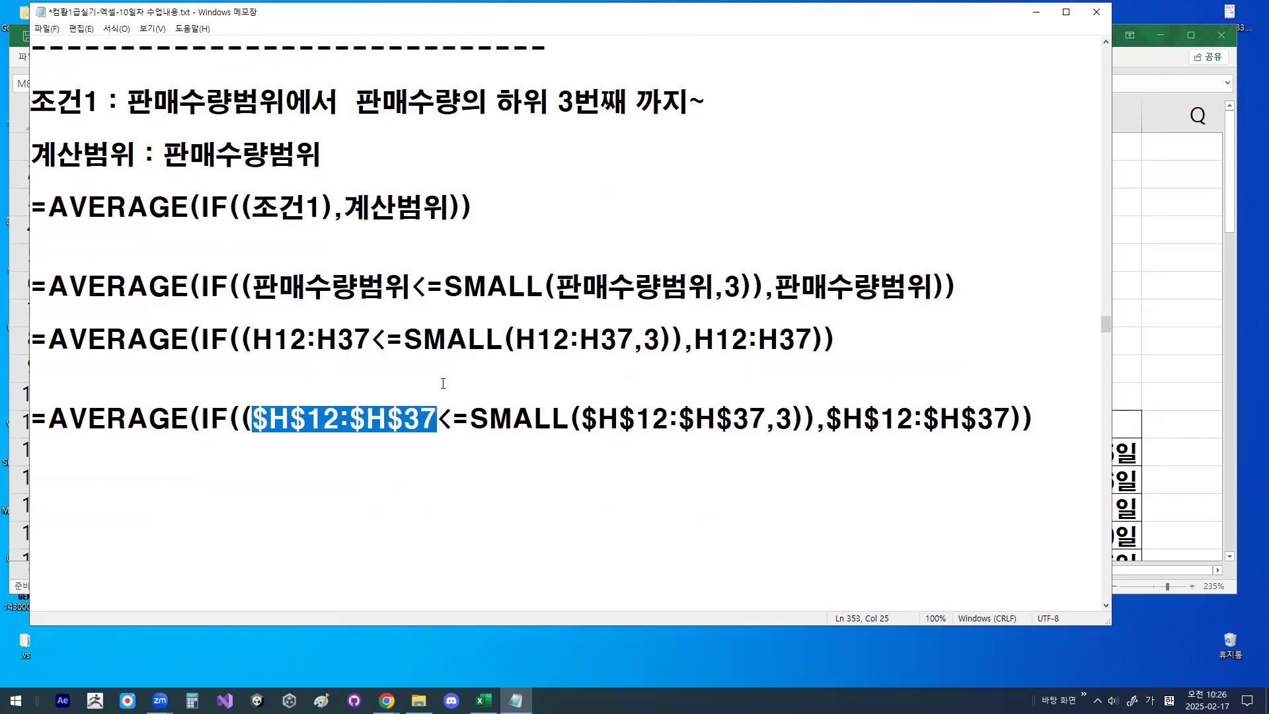
{"action": "left_click", "coordinate": [570, 339]}
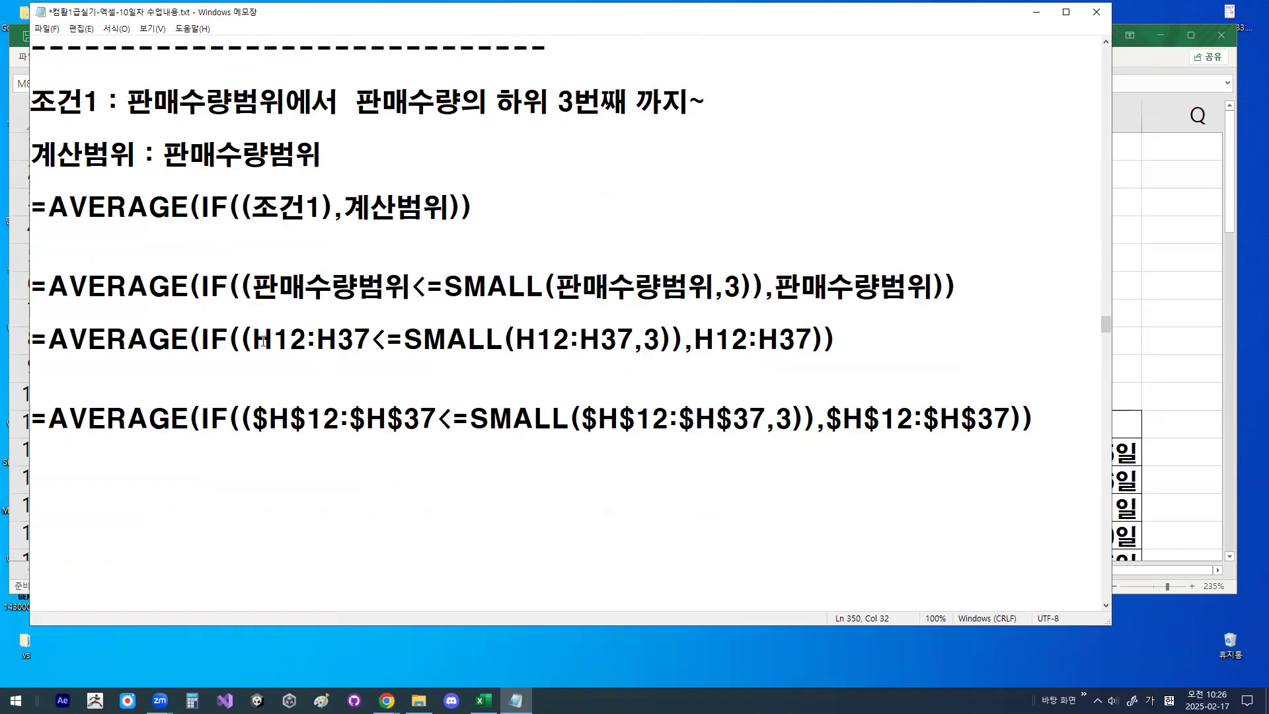
{"action": "left_click_drag", "start_coordinate": [263, 340], "coordinate": [364, 333]}
{"action": "left_click_drag", "start_coordinate": [254, 418], "coordinate": [427, 414]}
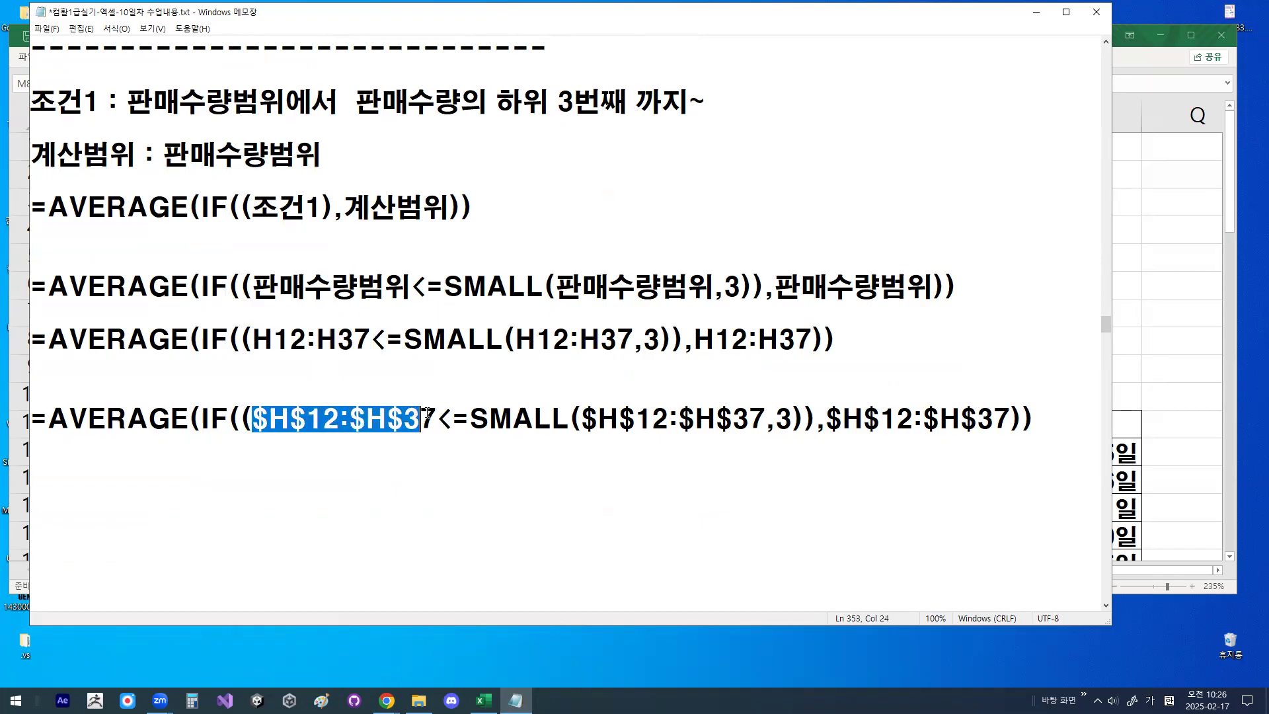
{"action": "left_click", "coordinate": [373, 366]}
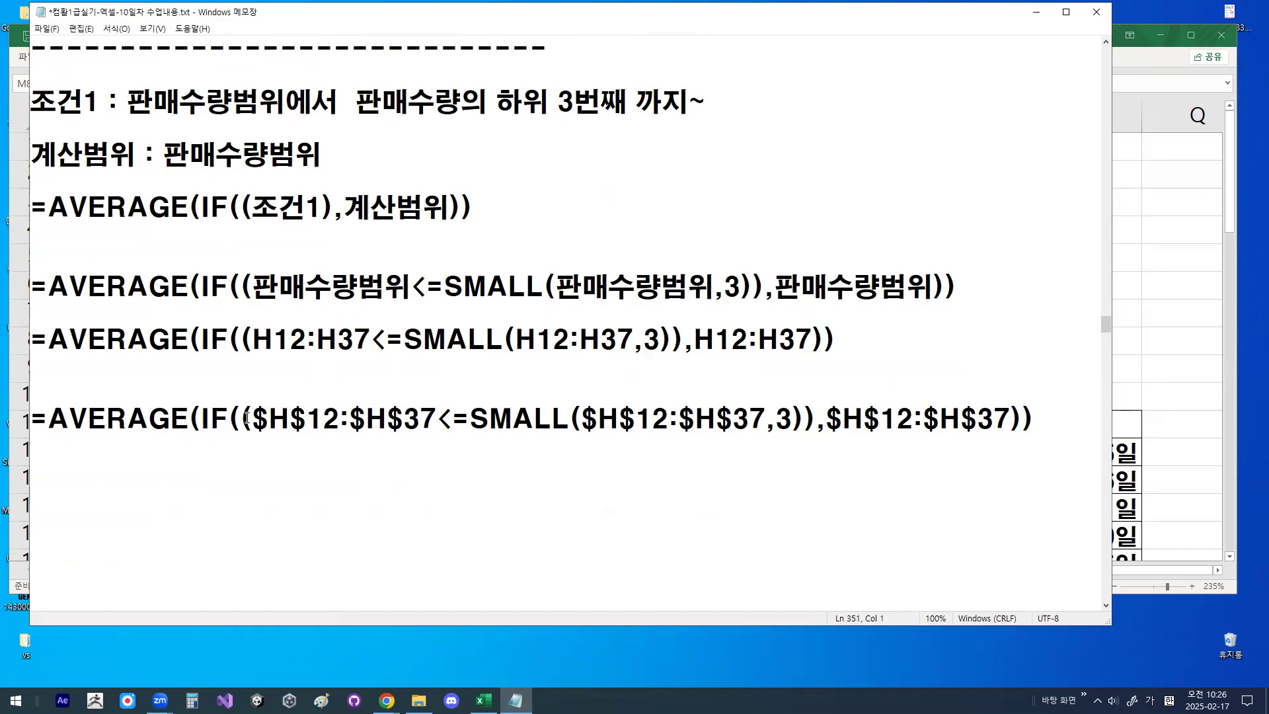
{"action": "left_click", "coordinate": [238, 497]}
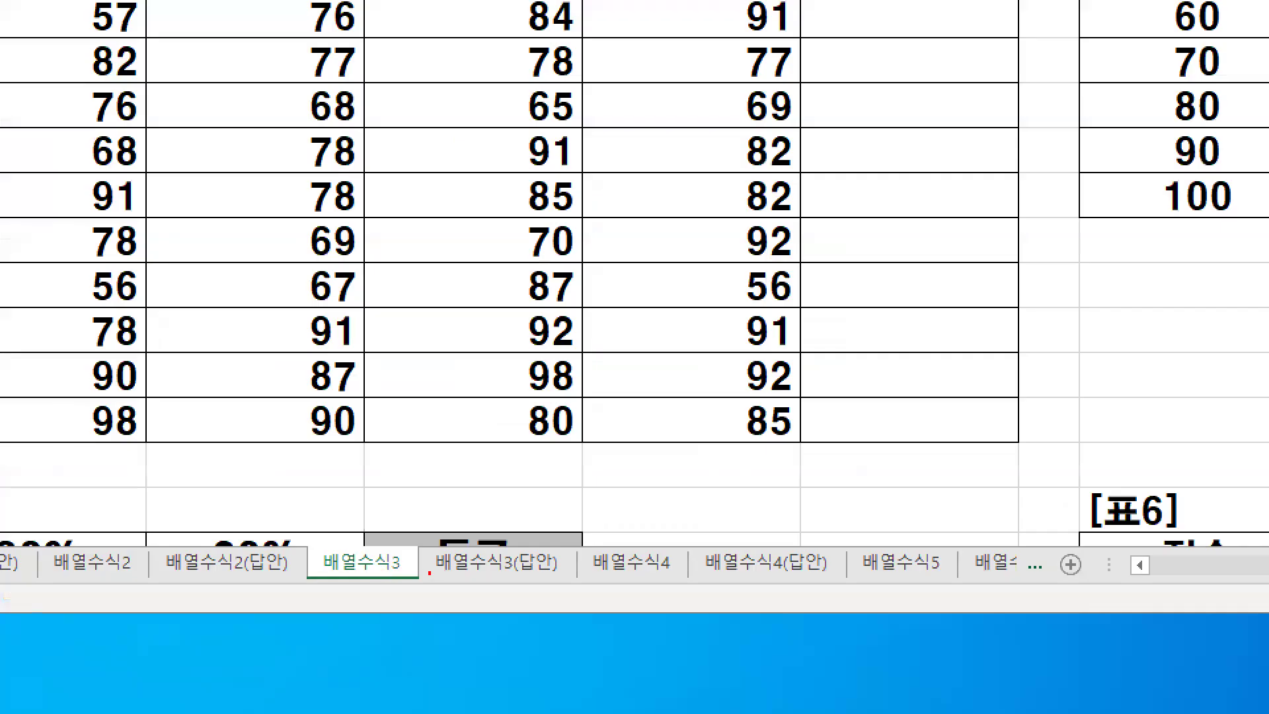
- Examine the [표1] data table and the [표2] 부서별 평균 table on the 배열수식3 sheet
{"action": "left_click_drag", "start_coordinate": [430, 572], "coordinate": [412, 549]}
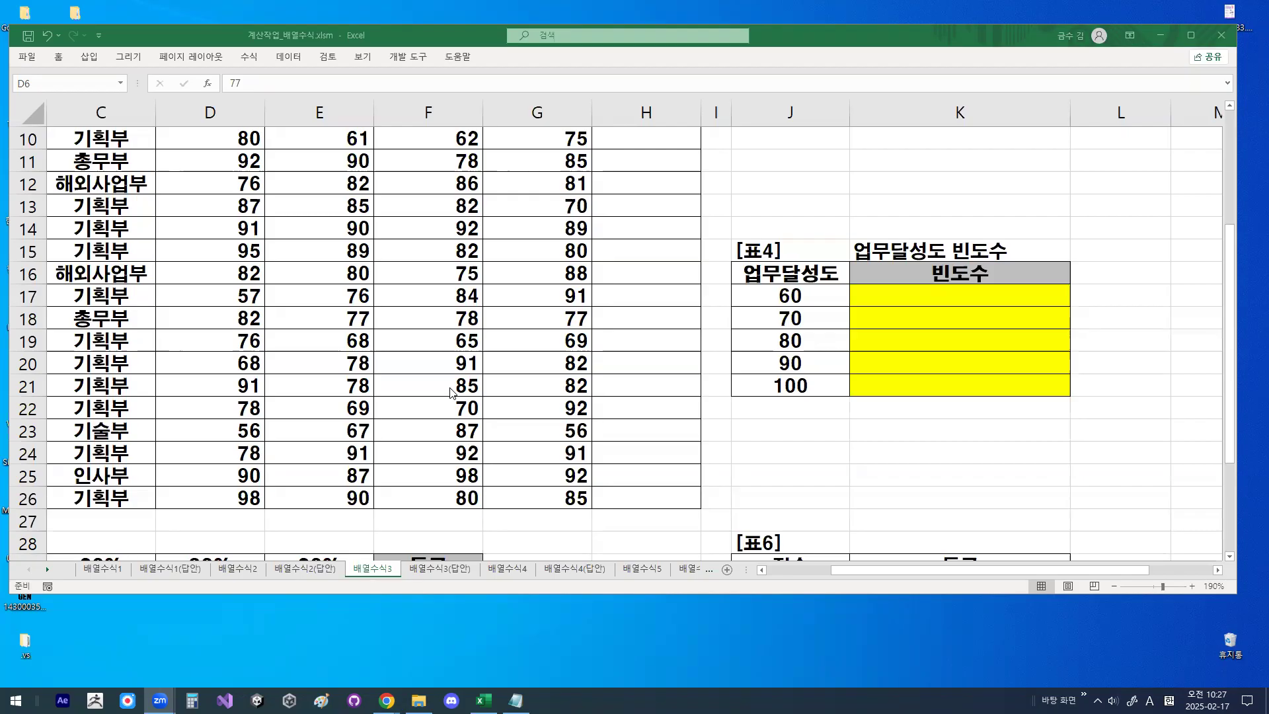
{"action": "scroll", "coordinate": [487, 331], "scroll_direction": "up", "scroll_amount": 3}
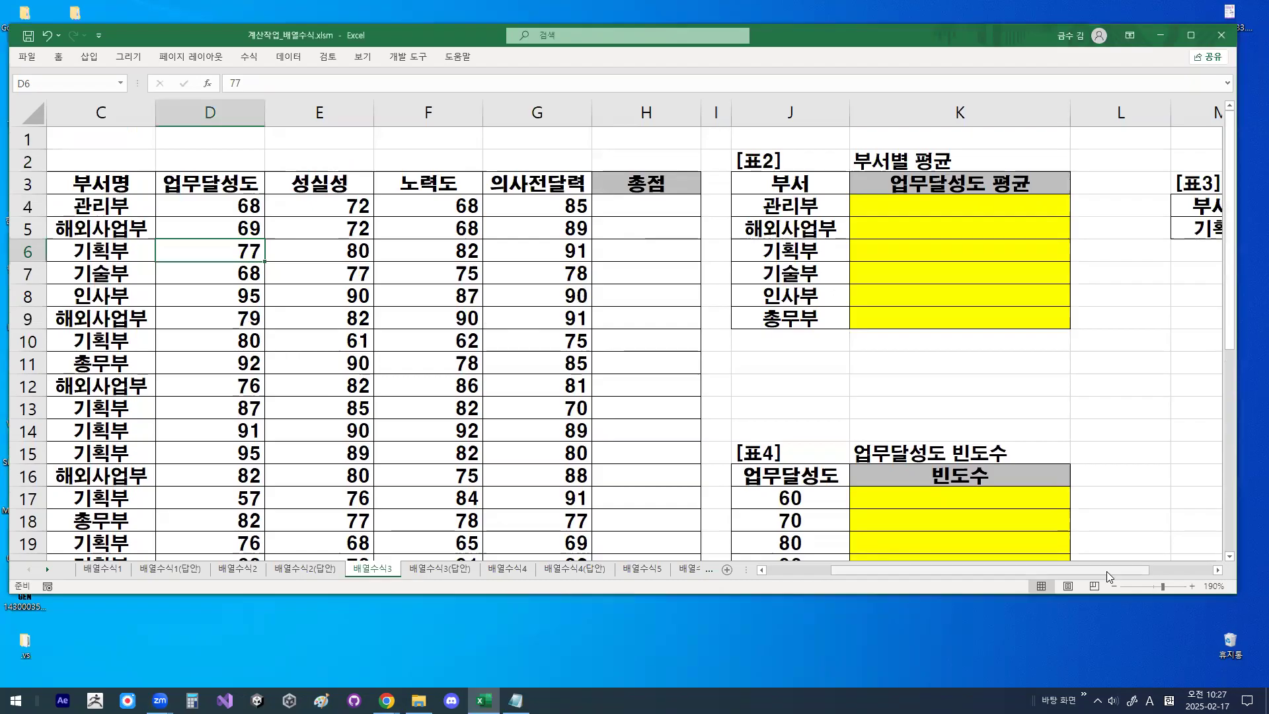
{"action": "left_click_drag", "start_coordinate": [1109, 573], "coordinate": [1044, 573]}
{"action": "left_click", "coordinate": [295, 251]}
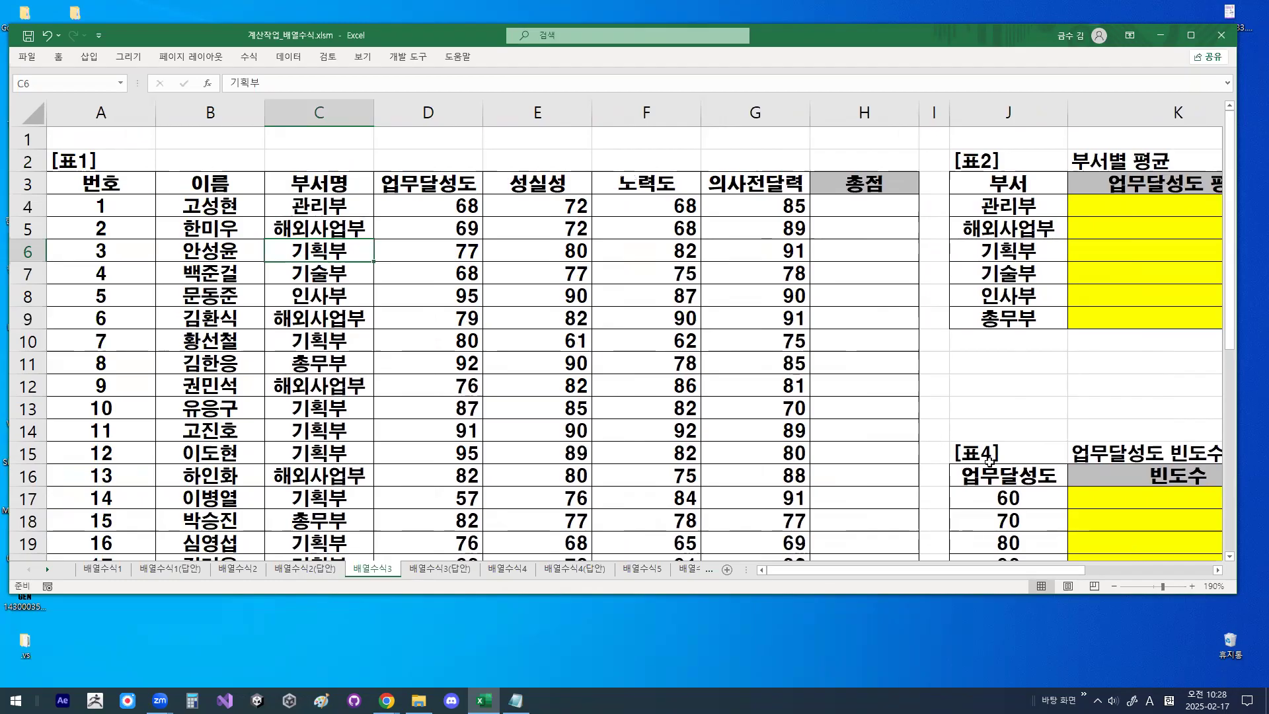
{"action": "left_click", "coordinate": [1219, 572]}
{"action": "left_click", "coordinate": [1219, 571]}
{"action": "left_click", "coordinate": [1219, 572]}
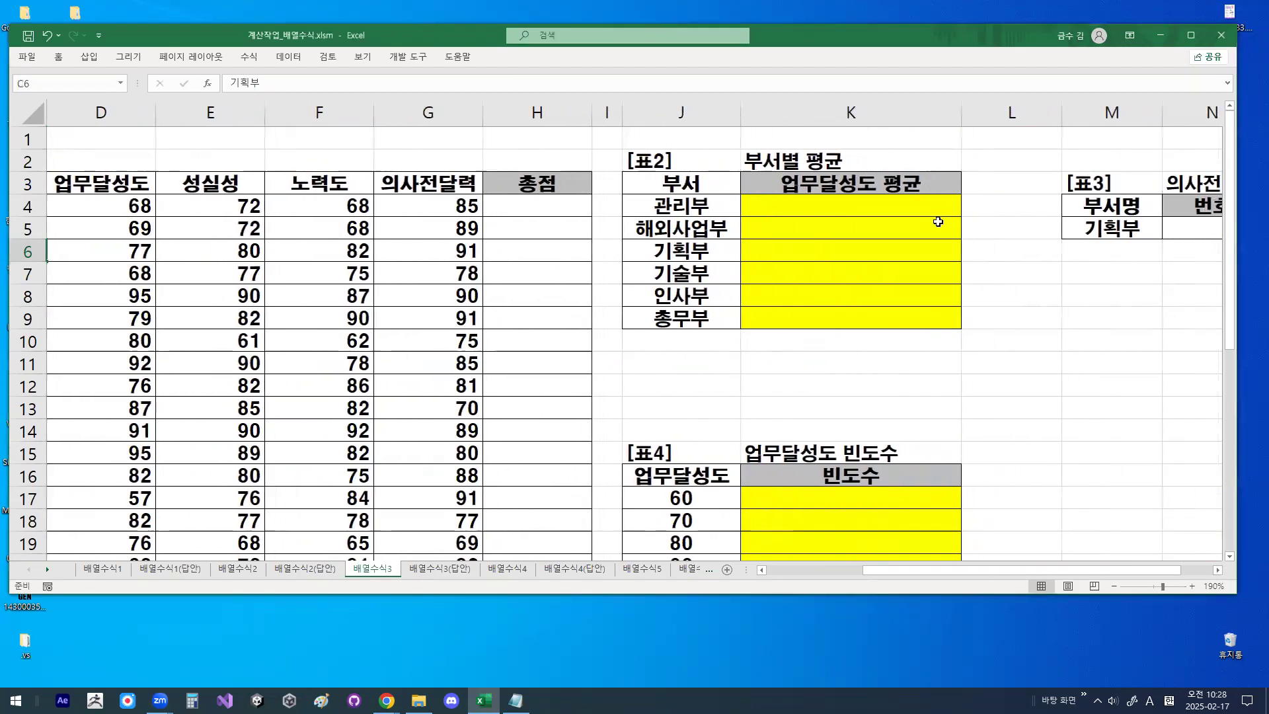
- Circle 관리부 in the 부서 column of [표2], add a check-shaped mark above it, and clear the drawings
{"action": "key", "text": "ctrl+1"}
{"action": "left_click", "coordinate": [855, 199]}
{"action": "left_click_drag", "start_coordinate": [857, 199], "coordinate": [929, 142]}
{"action": "key", "text": "Escape"}
{"action": "left_click", "coordinate": [672, 201]}
{"action": "key", "text": "ctrl+1"}
{"action": "left_click", "coordinate": [673, 201]}
{"action": "mouse_move", "coordinate": [694, 187]}
{"action": "left_mouse_down"}
{"action": "mouse_move", "coordinate": [661, 205]}
{"action": "mouse_move", "coordinate": [716, 210]}
{"action": "mouse_move", "coordinate": [681, 200]}
{"action": "mouse_move", "coordinate": [703, 164]}
{"action": "left_mouse_up"}
{"action": "key", "text": "Escape"}
{"action": "key", "text": "ctrl+1"}
{"action": "left_click", "coordinate": [765, 208]}
{"action": "mouse_move", "coordinate": [753, 212]}
{"action": "left_mouse_down"}
{"action": "mouse_move", "coordinate": [627, 191]}
{"action": "mouse_move", "coordinate": [724, 196]}
{"action": "left_mouse_up"}
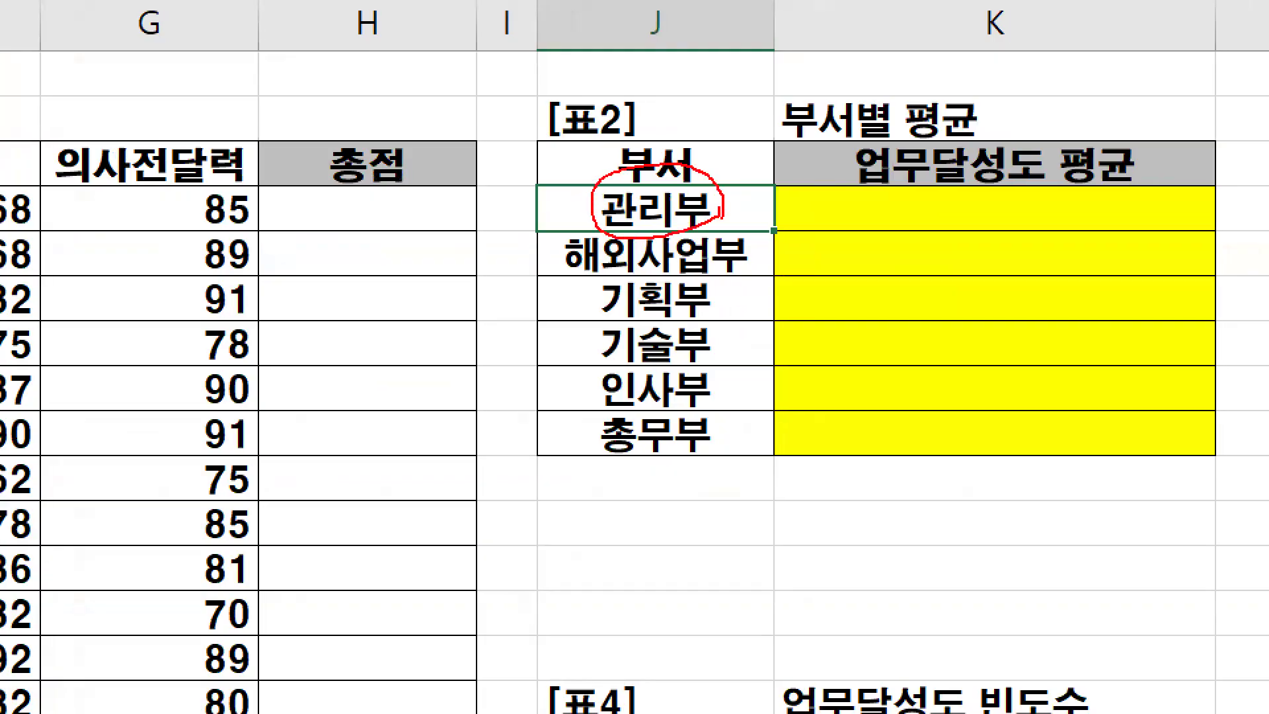
{"action": "mouse_move", "coordinate": [624, 139]}
{"action": "left_mouse_down"}
{"action": "mouse_move", "coordinate": [626, 163]}
{"action": "mouse_move", "coordinate": [765, 31]}
{"action": "left_mouse_up"}
{"action": "key", "text": "Escape"}
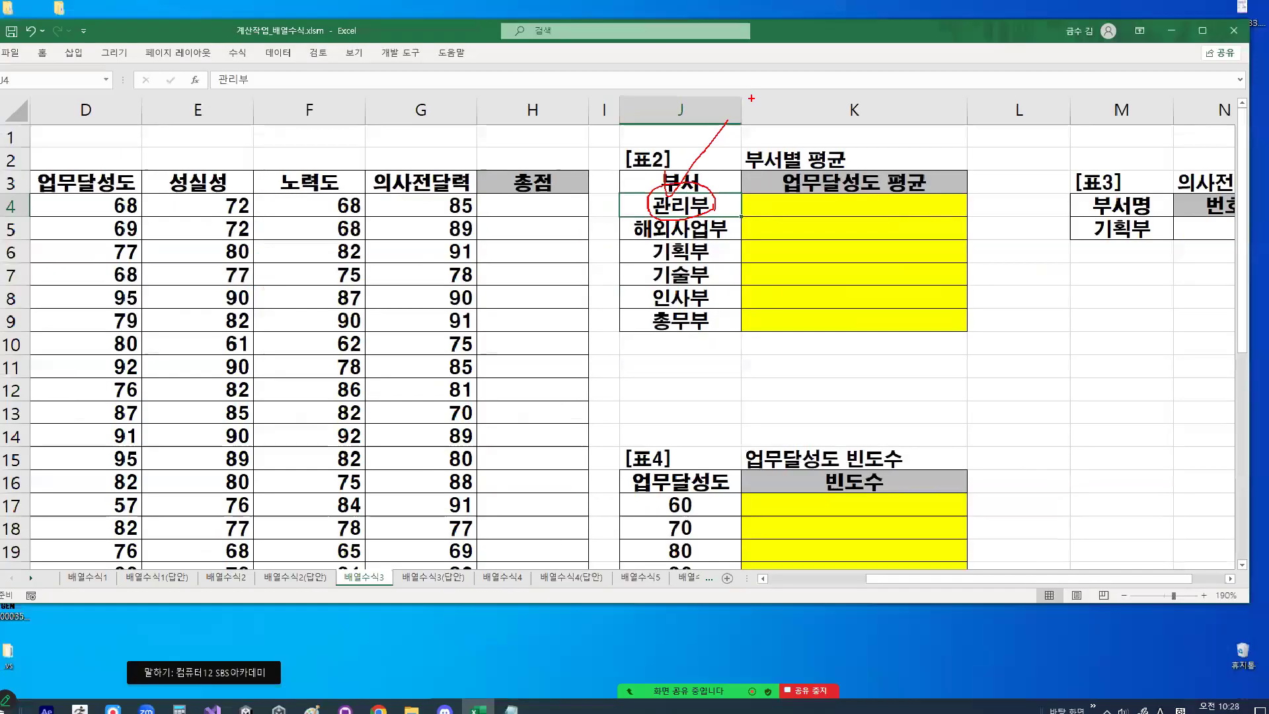
- Highlight the 부서명 cells C4:C16 in [표1] and mark the column as the condition range
{"action": "left_click_drag", "start_coordinate": [1045, 569], "coordinate": [791, 575]}
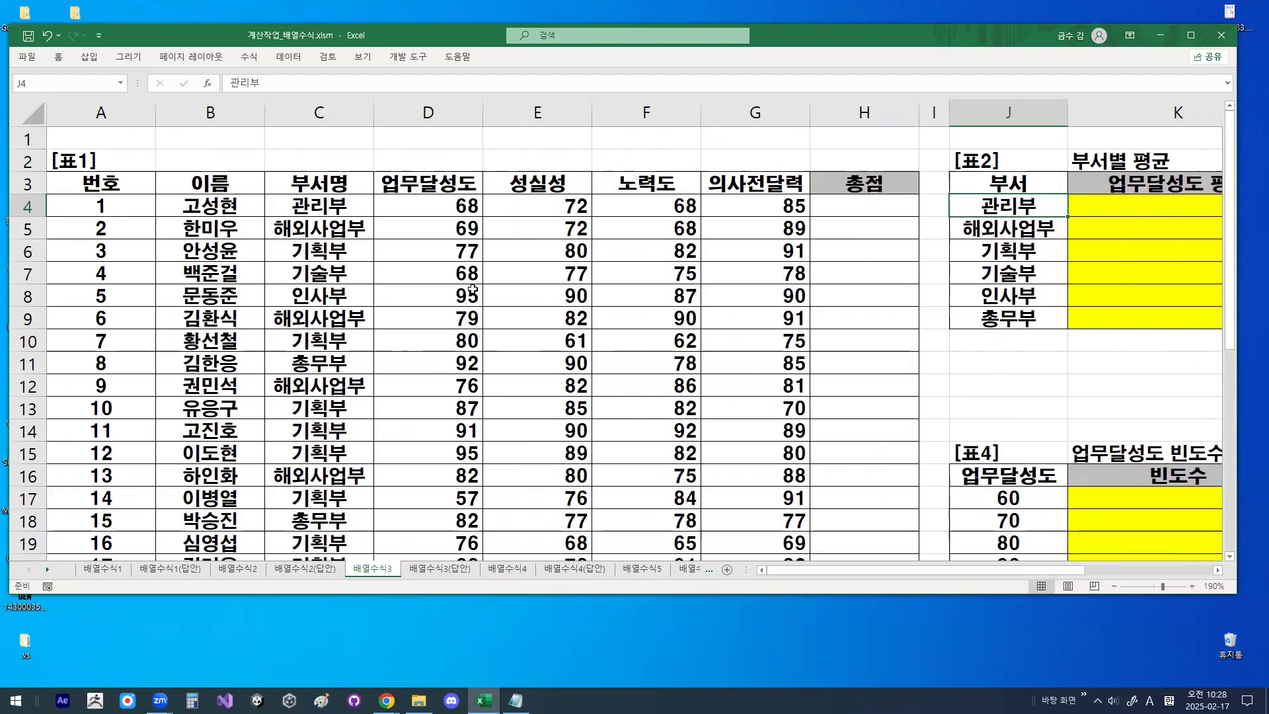
{"action": "left_click_drag", "start_coordinate": [329, 207], "coordinate": [329, 478]}
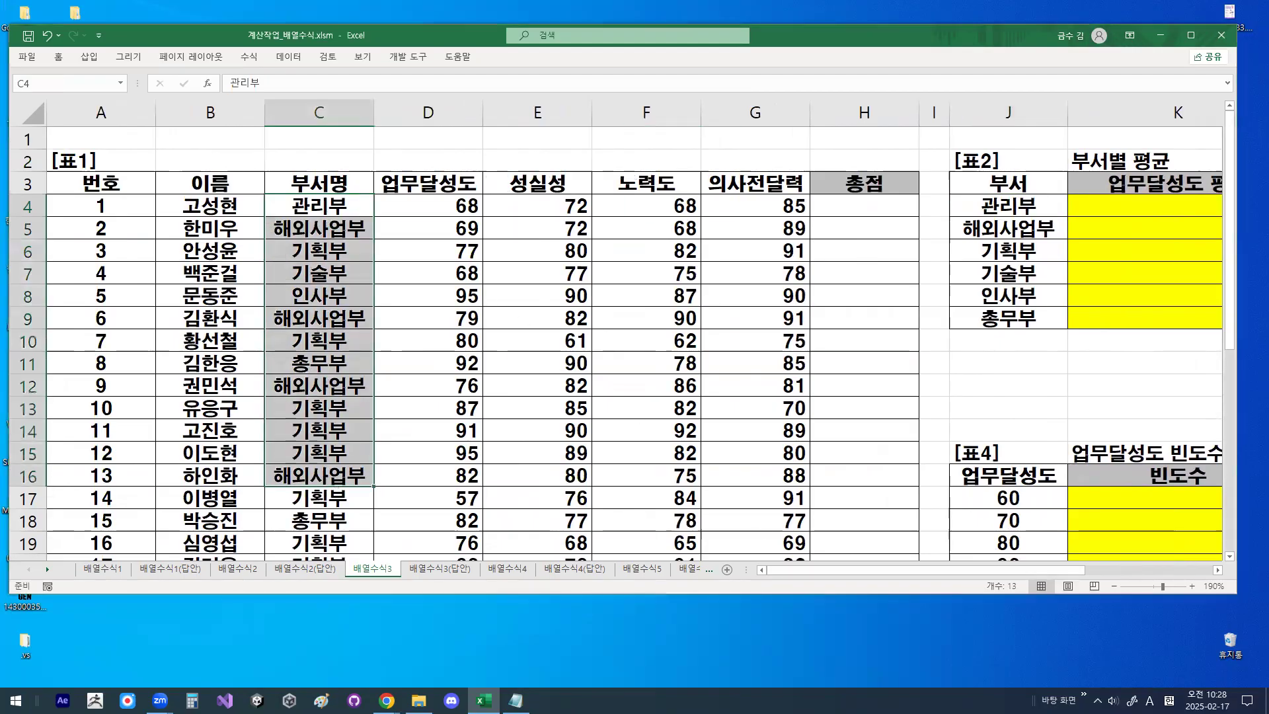
{"action": "left_click_drag", "start_coordinate": [347, 284], "coordinate": [309, 343]}
{"action": "left_click_drag", "start_coordinate": [310, 404], "coordinate": [369, 372]}
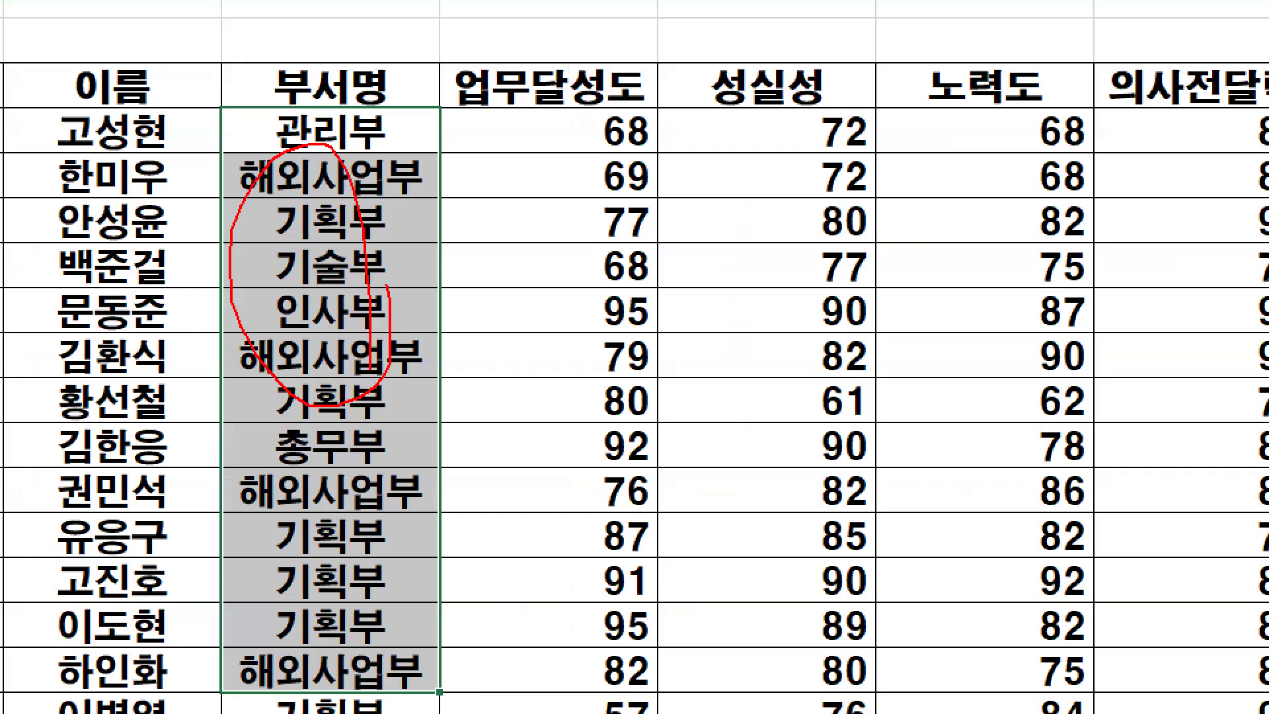
{"action": "key", "text": "Escape"}
{"action": "left_click_drag", "start_coordinate": [351, 142], "coordinate": [350, 620]}
{"action": "left_click_drag", "start_coordinate": [329, 450], "coordinate": [329, 477]}
- Select K4, draw a downward arrow along K4:K9, circle 관리부 in J4, and clear the drawings
{"action": "left_click", "coordinate": [971, 221]}
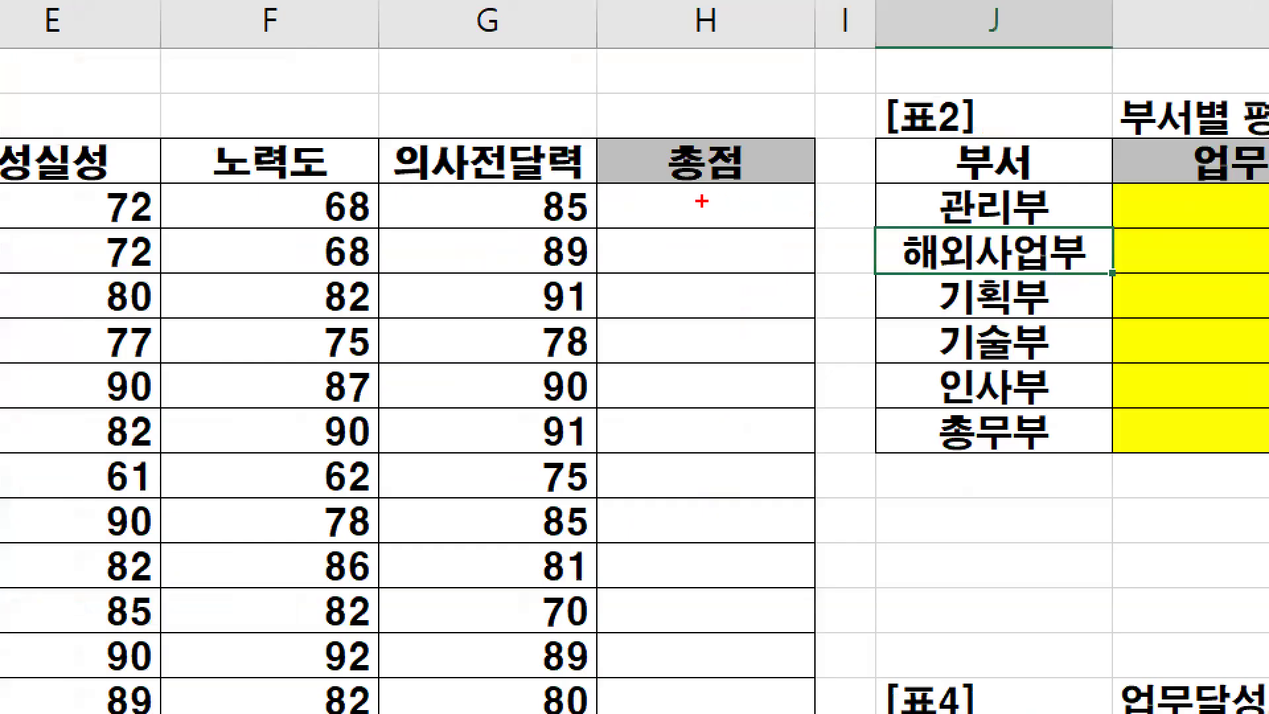
{"action": "left_click_drag", "start_coordinate": [701, 201], "coordinate": [743, 209]}
{"action": "mouse_move", "coordinate": [1024, 207]}
{"action": "left_mouse_down"}
{"action": "mouse_move", "coordinate": [1008, 177]}
{"action": "mouse_move", "coordinate": [1020, 208]}
{"action": "left_mouse_up"}
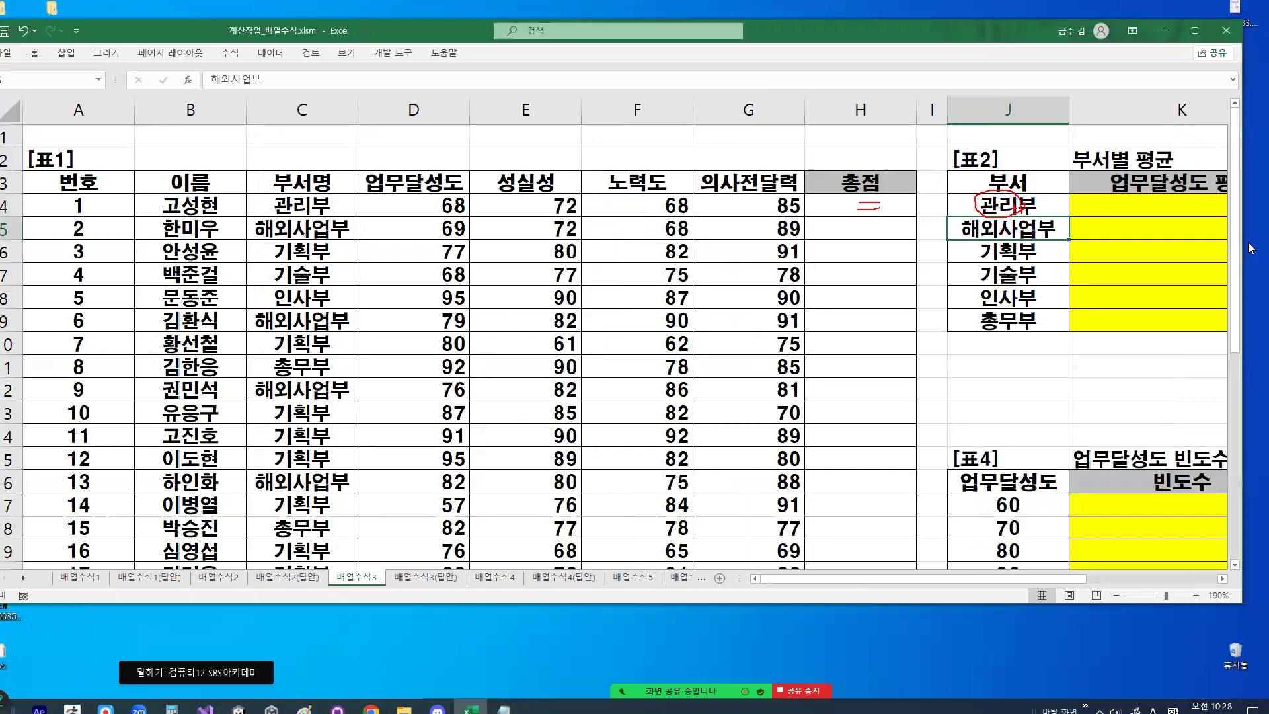
{"action": "left_click", "coordinate": [1222, 578]}
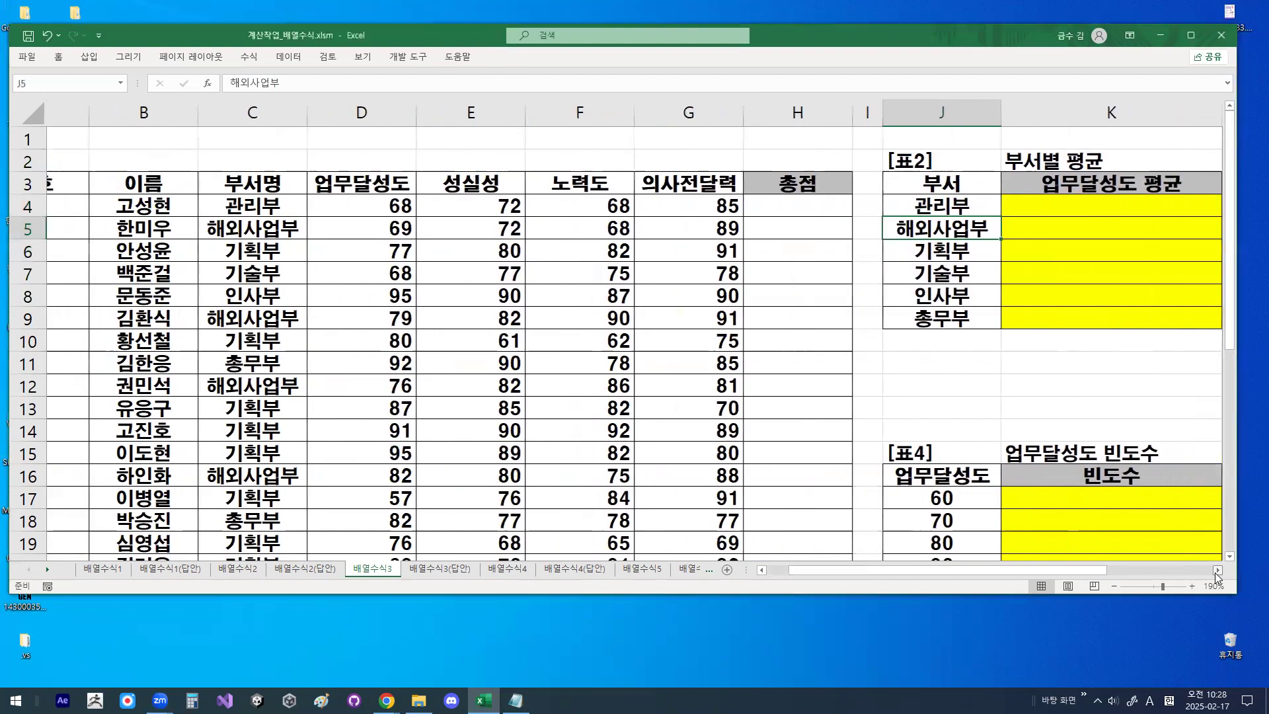
{"action": "left_click", "coordinate": [1222, 578]}
{"action": "left_click", "coordinate": [1059, 210]}
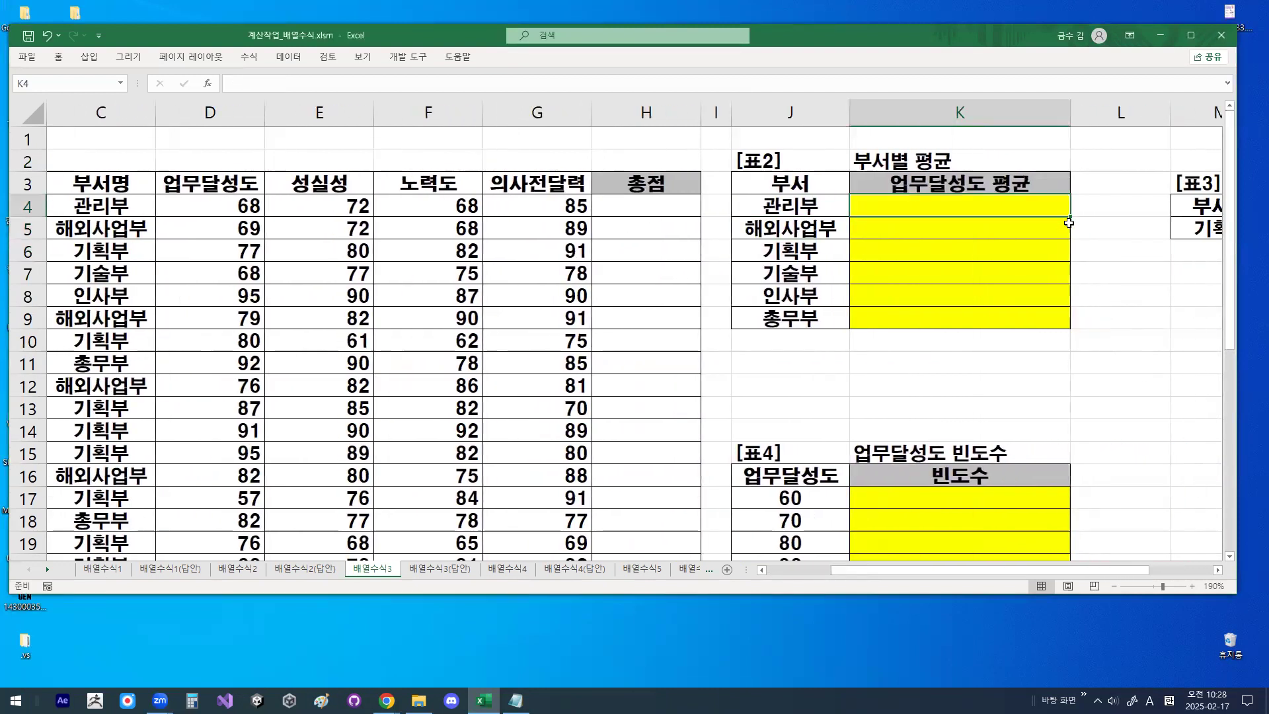
{"action": "mouse_move", "coordinate": [1069, 219]}
{"action": "left_mouse_down"}
{"action": "mouse_move", "coordinate": [1065, 339]}
{"action": "mouse_move", "coordinate": [1099, 289]}
{"action": "left_mouse_up"}
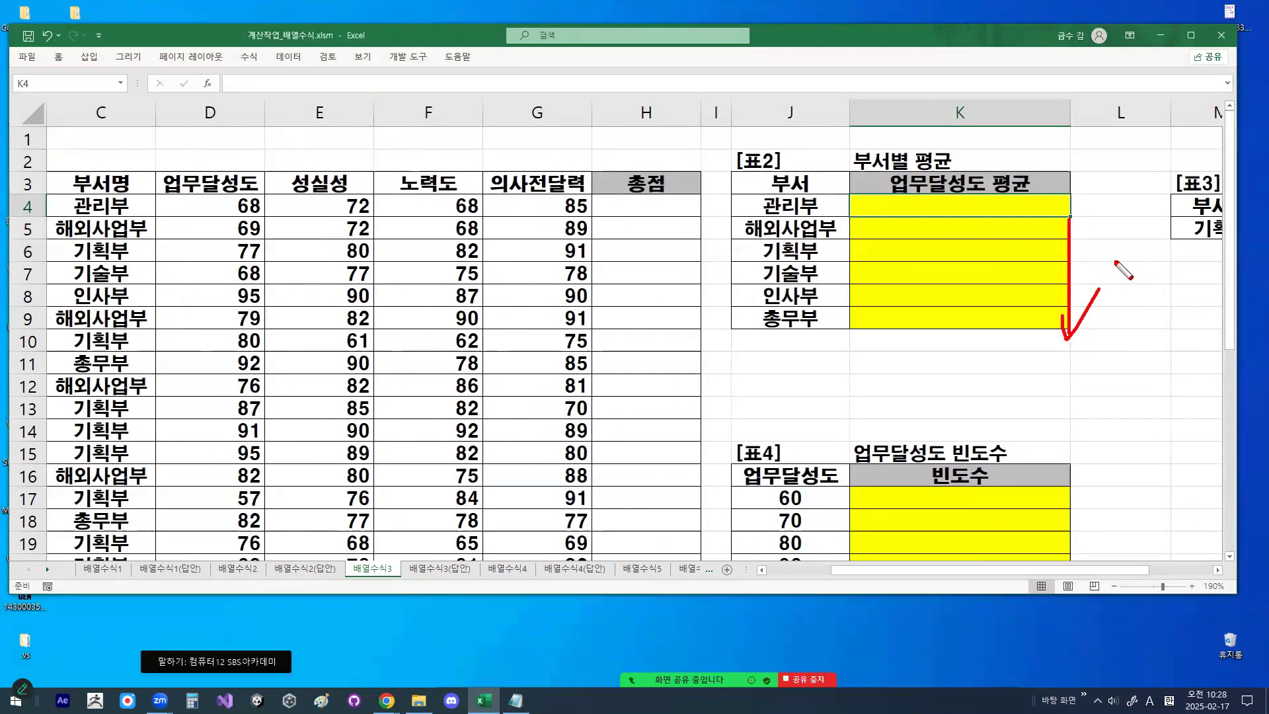
{"action": "mouse_move", "coordinate": [818, 213]}
{"action": "left_mouse_down"}
{"action": "mouse_move", "coordinate": [801, 186]}
{"action": "mouse_move", "coordinate": [820, 220]}
{"action": "left_mouse_up"}
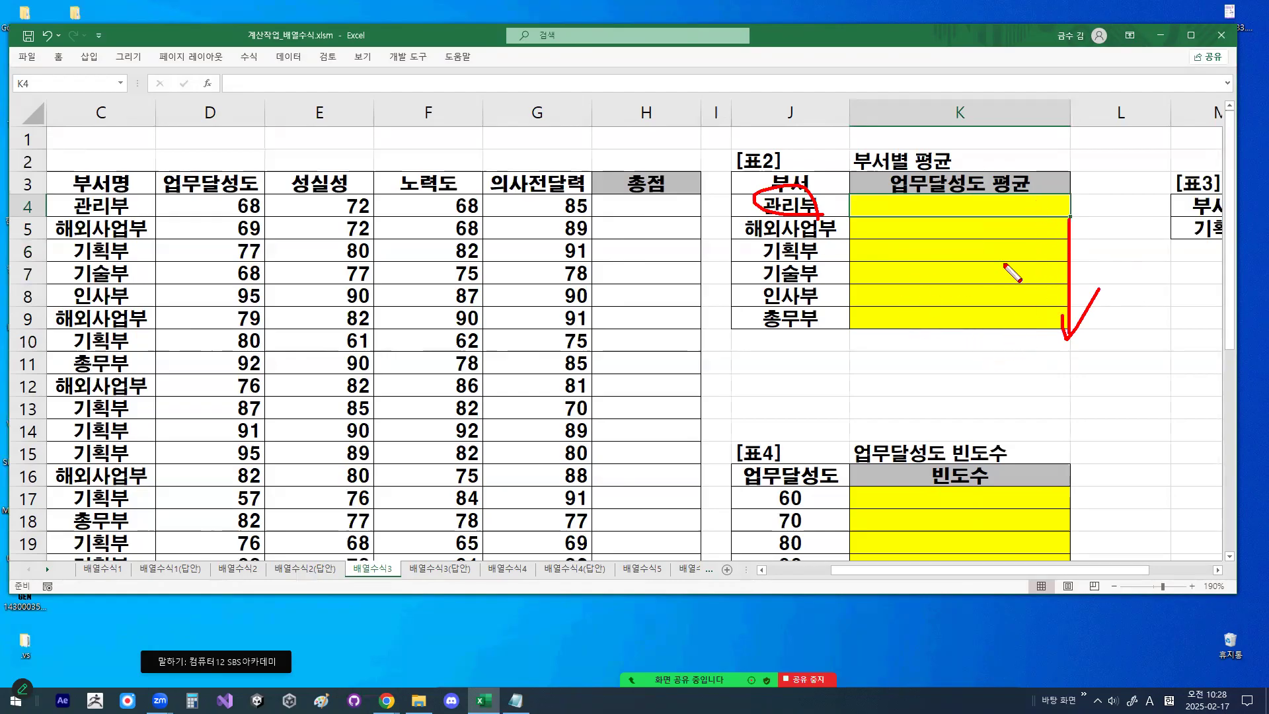
{"action": "mouse_move", "coordinate": [745, 176]}
{"action": "left_mouse_down"}
{"action": "mouse_move", "coordinate": [751, 200]}
{"action": "mouse_move", "coordinate": [794, 130]}
{"action": "left_mouse_up"}
{"action": "mouse_move", "coordinate": [826, 223]}
{"action": "left_mouse_down"}
{"action": "mouse_move", "coordinate": [766, 211]}
{"action": "mouse_move", "coordinate": [823, 213]}
{"action": "left_mouse_up"}
{"action": "key", "text": "Escape"}
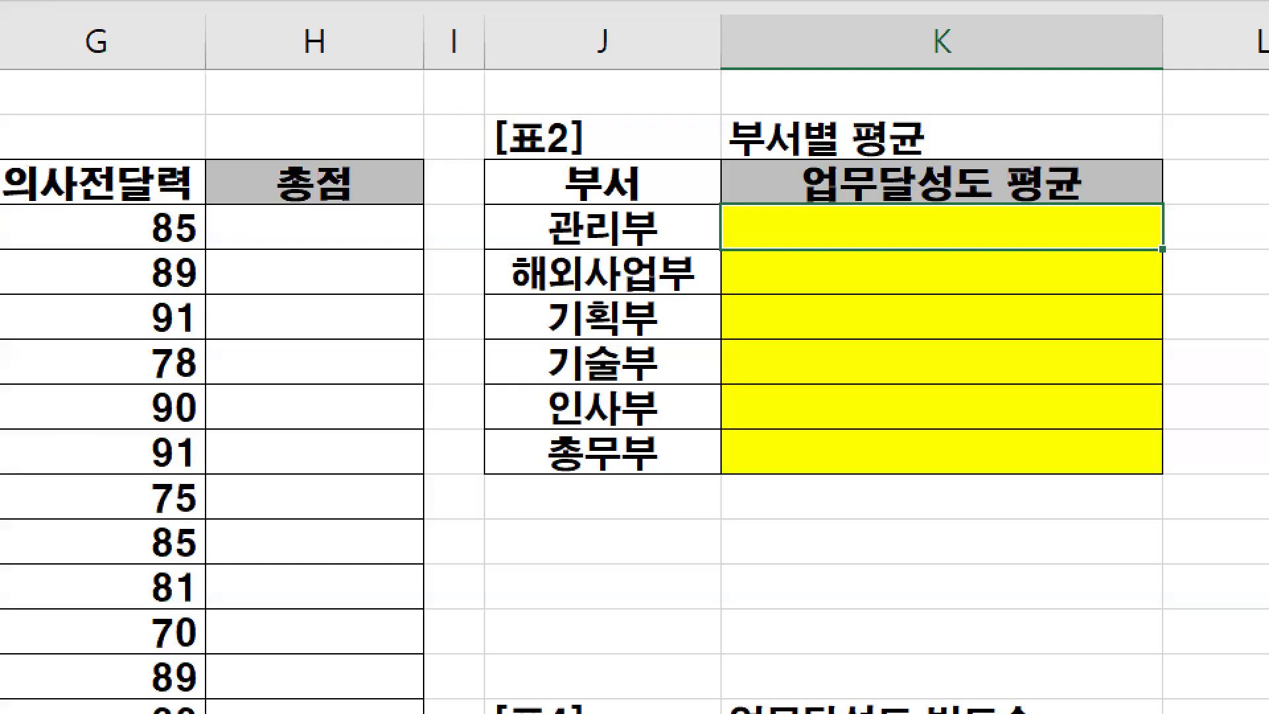
- Circle 업무달성도 in the [표2] header and highlight the 업무달성도 scores in [표1] from D4 to D14
{"action": "left_click_drag", "start_coordinate": [993, 185], "coordinate": [890, 187]}
{"action": "mouse_move", "coordinate": [803, 191]}
{"action": "left_mouse_down"}
{"action": "mouse_move", "coordinate": [912, 133]}
{"action": "mouse_move", "coordinate": [990, 194]}
{"action": "left_mouse_up"}
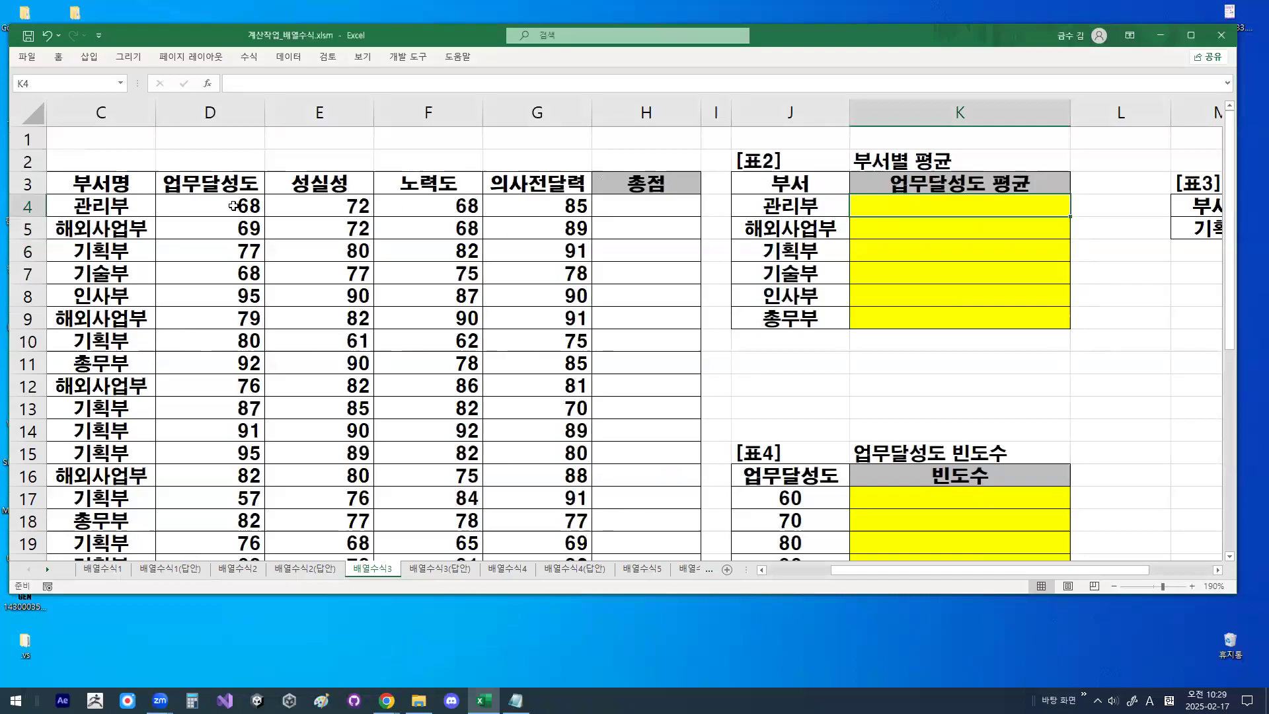
{"action": "left_click_drag", "start_coordinate": [233, 206], "coordinate": [229, 438]}
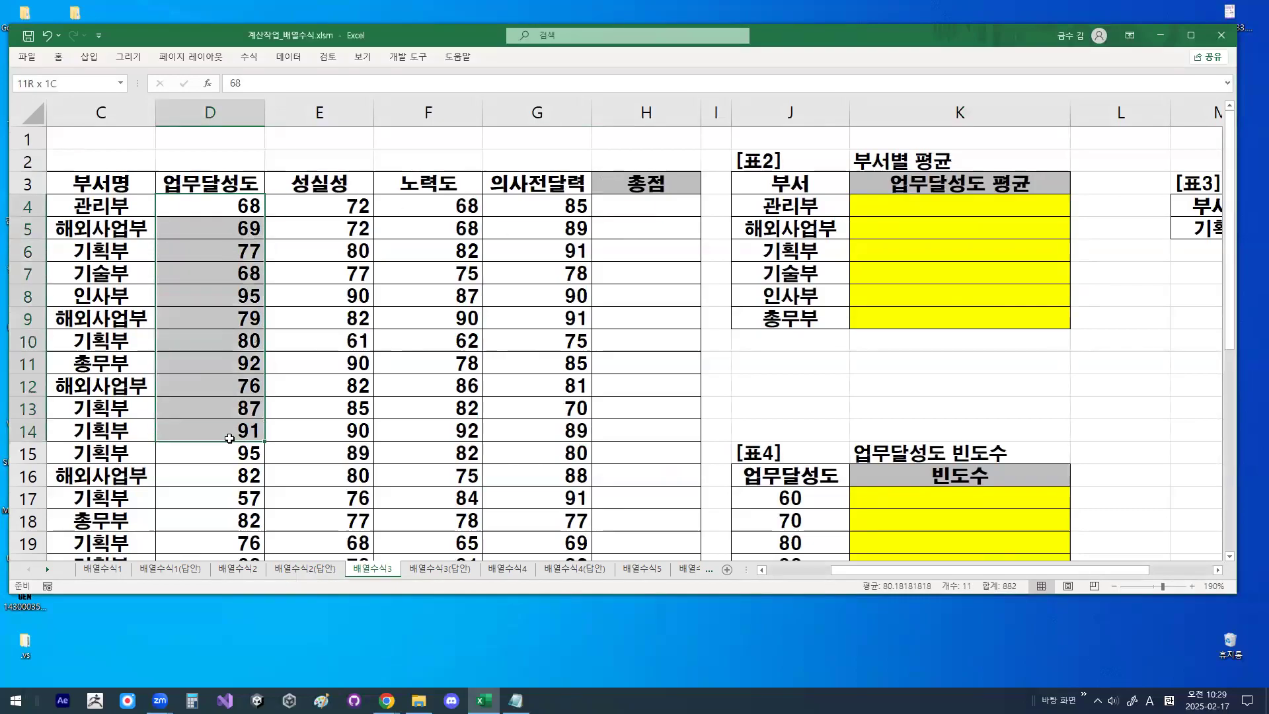
- Select 관리부 in C4, draw explanatory marks over the [표1] data, and clear the drawings
{"action": "left_click", "coordinate": [95, 203]}
{"action": "key", "text": "ctrl+1"}
{"action": "mouse_move", "coordinate": [187, 200]}
{"action": "left_mouse_down"}
{"action": "mouse_move", "coordinate": [141, 223]}
{"action": "mouse_move", "coordinate": [164, 222]}
{"action": "left_mouse_up"}
{"action": "left_click_drag", "start_coordinate": [169, 305], "coordinate": [171, 332]}
{"action": "left_click_drag", "start_coordinate": [275, 210], "coordinate": [369, 210]}
{"action": "left_click_drag", "start_coordinate": [348, 190], "coordinate": [356, 227]}
{"action": "mouse_move", "coordinate": [489, 215]}
{"action": "left_mouse_down"}
{"action": "mouse_move", "coordinate": [447, 204]}
{"action": "mouse_move", "coordinate": [472, 239]}
{"action": "left_mouse_up"}
{"action": "left_click_drag", "start_coordinate": [470, 367], "coordinate": [463, 369]}
{"action": "left_click_drag", "start_coordinate": [482, 455], "coordinate": [456, 467]}
{"action": "left_click_drag", "start_coordinate": [490, 563], "coordinate": [487, 561]}
{"action": "key", "text": "Escape"}
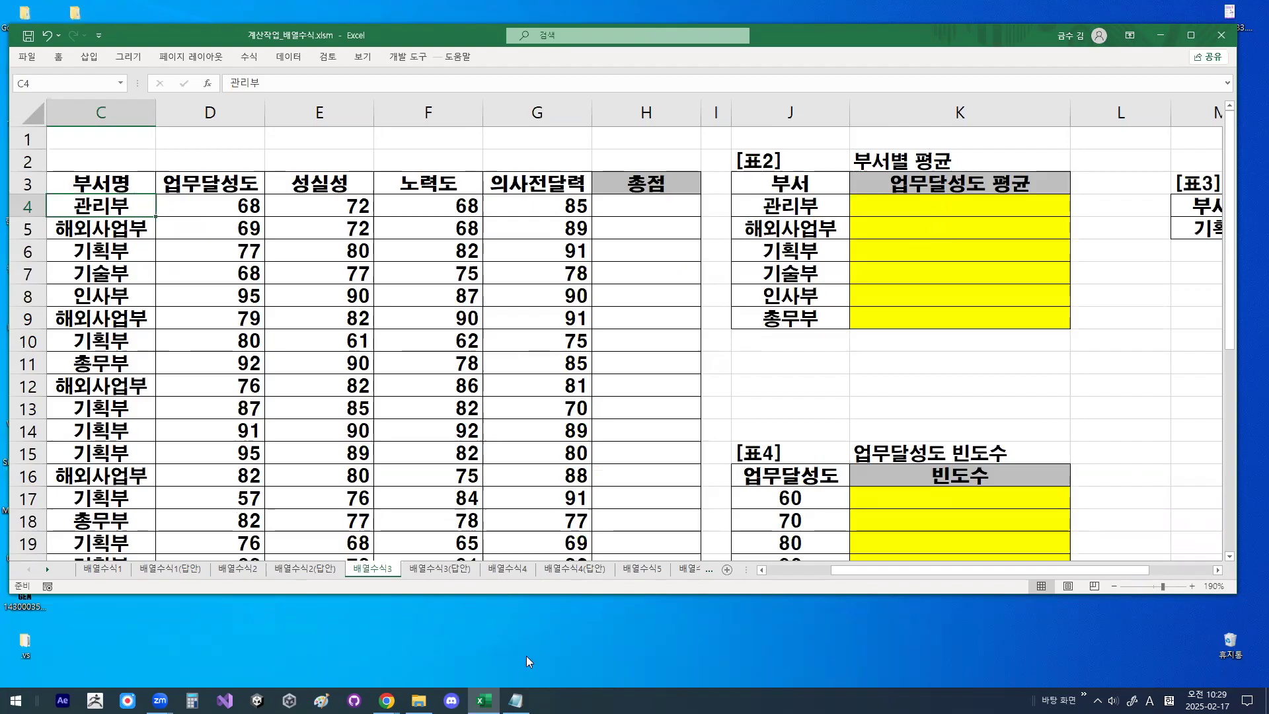
- Switch to the Notepad notes and remove the surplus blank lines before 유형3 and the standalone TEXT line
{"action": "left_click", "coordinate": [515, 700]}
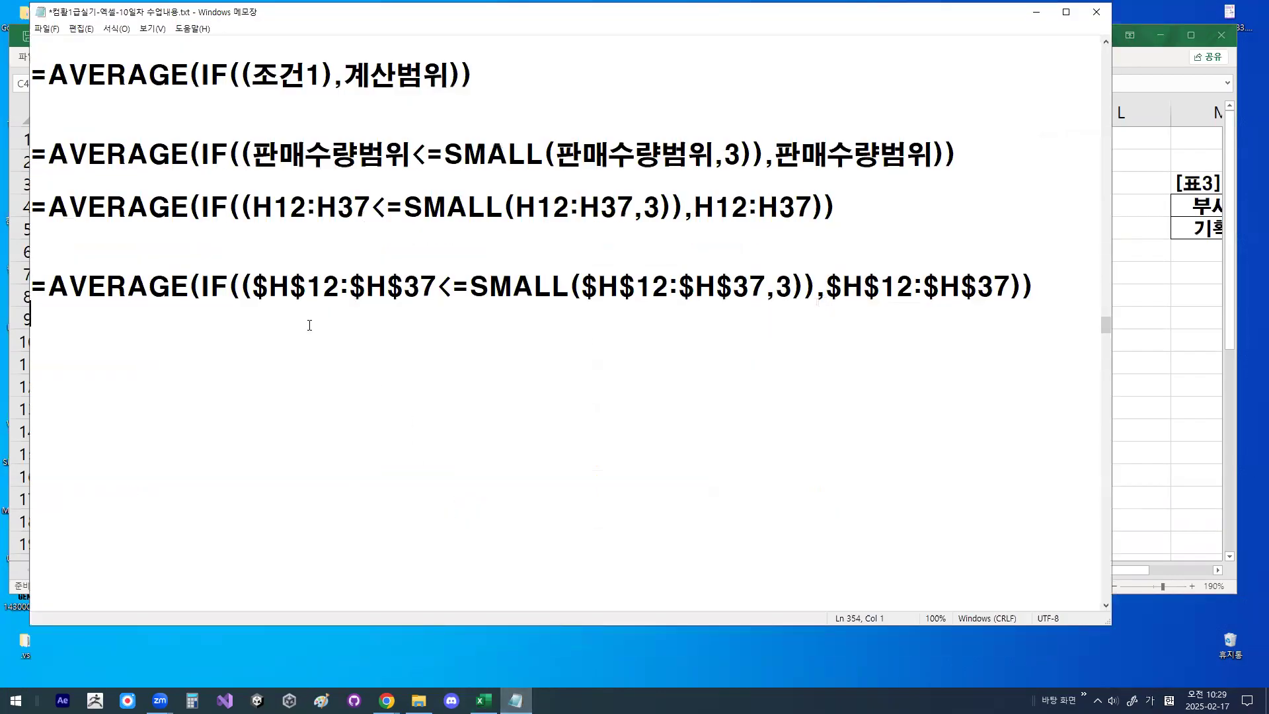
{"action": "key", "text": "Delete"}
{"action": "key", "text": "Delete"}
{"action": "key", "text": "Delete"}
{"action": "key", "text": "Delete"}
{"action": "key", "text": "Delete"}
{"action": "key", "text": "Delete"}
{"action": "key", "text": "Delete"}
{"action": "key", "text": "Delete"}
{"action": "key", "text": "Delete"}
{"action": "key", "text": "Delete"}
{"action": "key", "text": "Delete"}
{"action": "key", "text": "Delete"}
{"action": "key", "text": "Delete"}
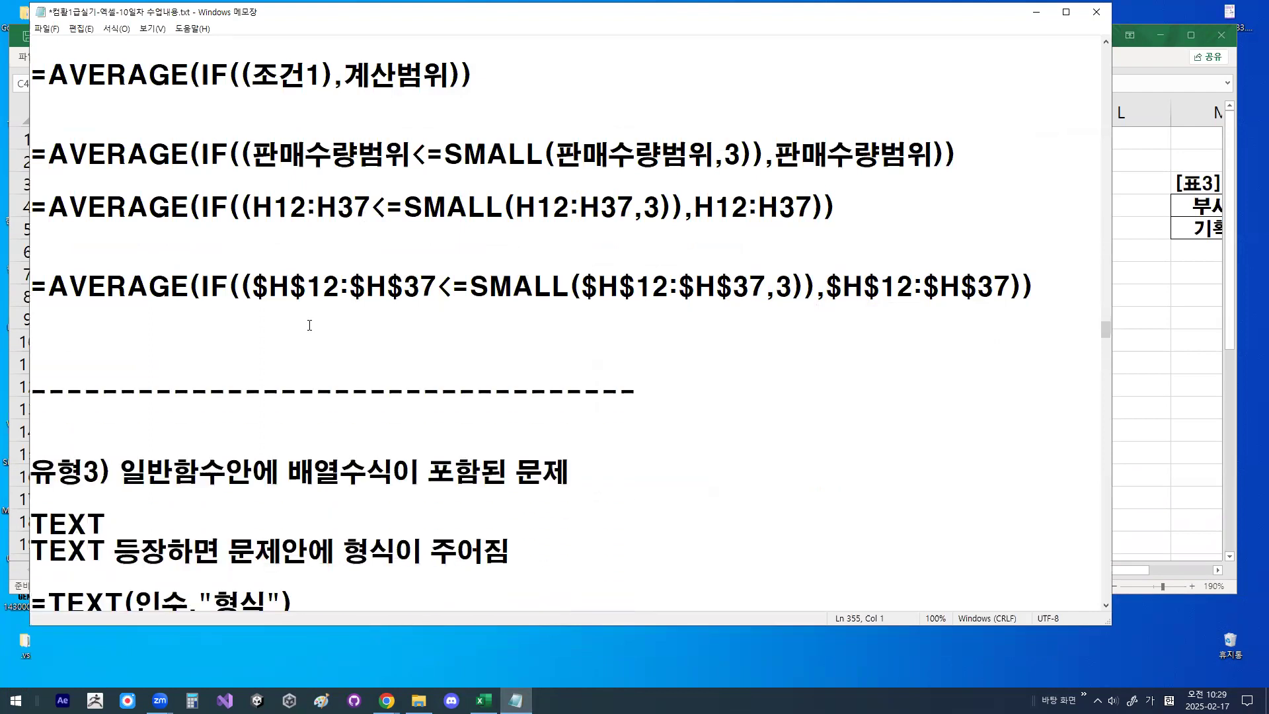
{"action": "key", "text": "Return"}
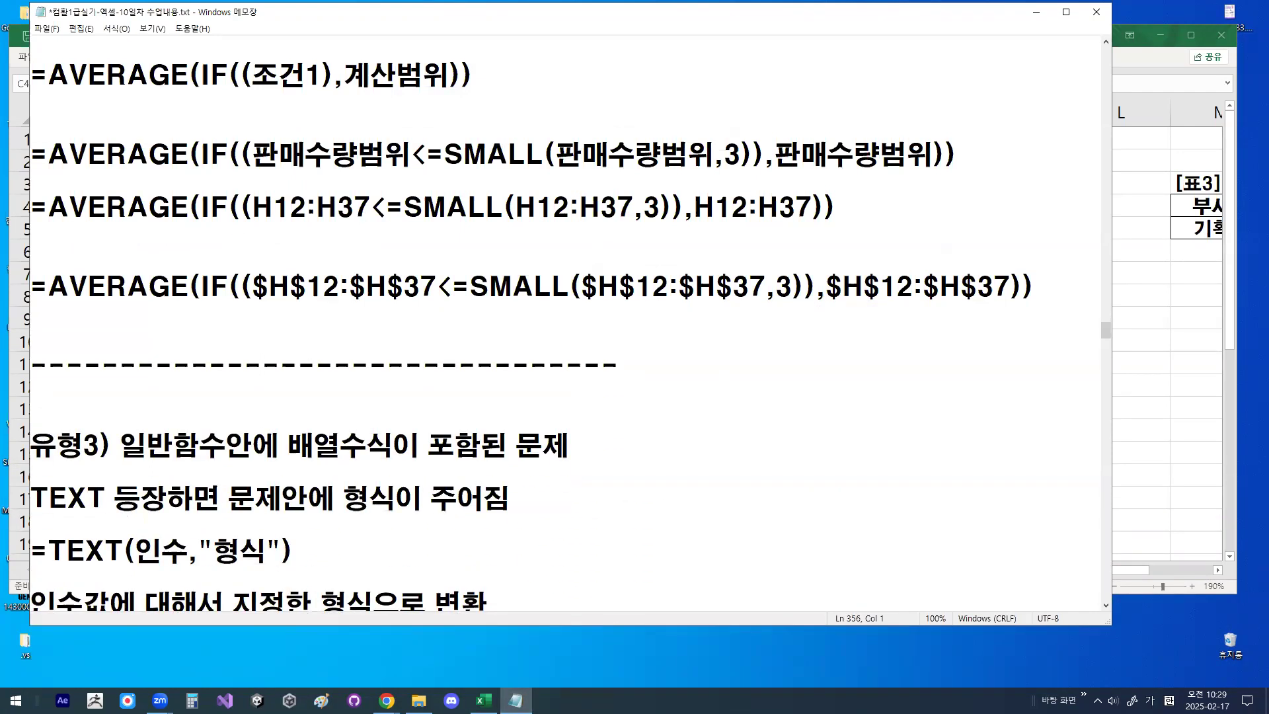
- Highlight TEXT 등장 and 형식이 주어짐 in turn in the 유형3 notes
{"action": "scroll", "coordinate": [406, 383], "scroll_direction": "down", "scroll_amount": 1}
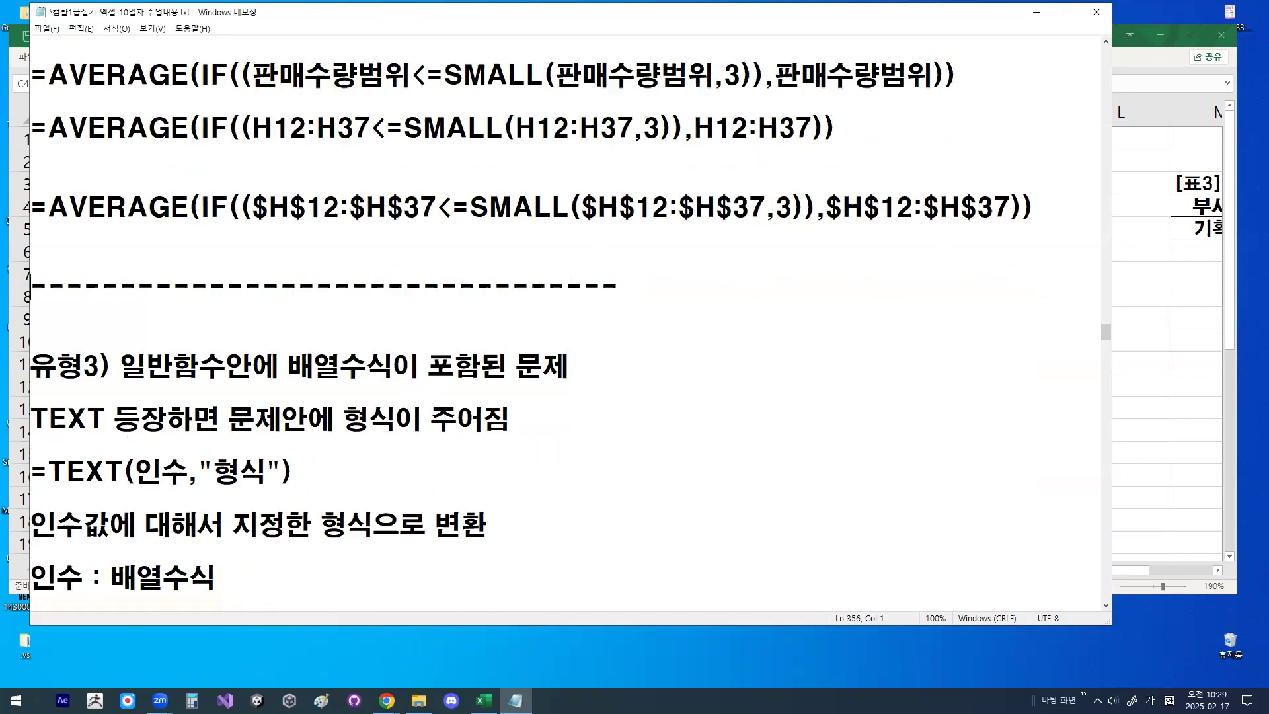
{"action": "scroll", "coordinate": [406, 382], "scroll_direction": "down", "scroll_amount": 1}
{"action": "left_click_drag", "start_coordinate": [31, 339], "coordinate": [165, 330]}
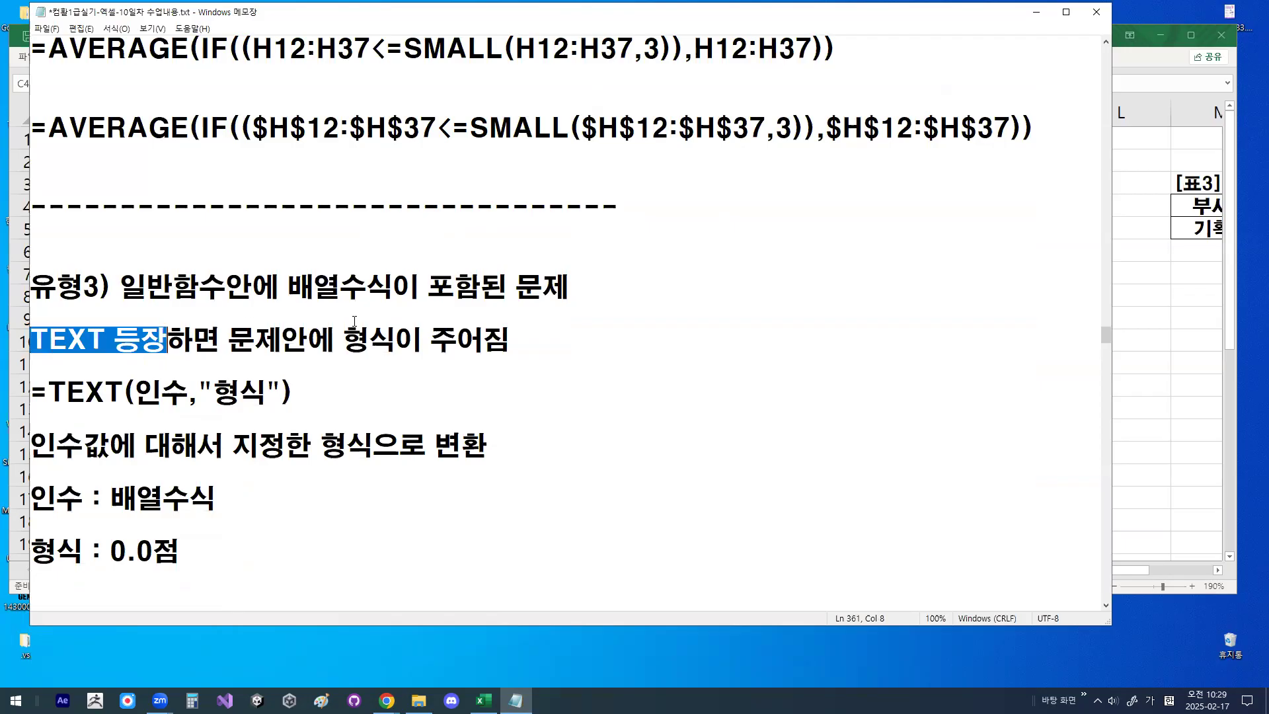
{"action": "left_click_drag", "start_coordinate": [344, 339], "coordinate": [545, 345]}
- Add (숫자뒤에 텍스트 붙이는 경우 to the end of the line TEXT 등장하면 문제안에 형식이 주어짐
{"action": "left_click", "coordinate": [532, 334]}
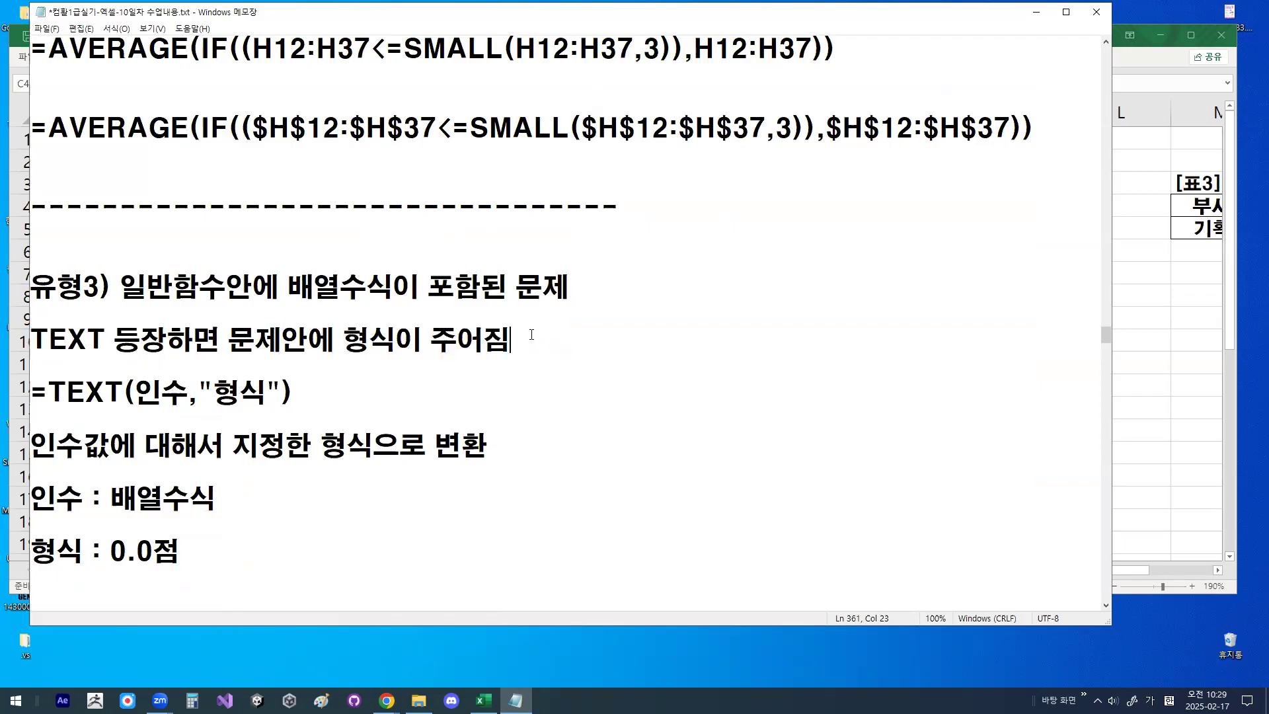
{"action": "type", "text": "("}
{"action": "type", "text": "수사"}
{"action": "key", "text": "BackSpace"}
{"action": "key", "text": "BackSpace"}
{"action": "key", "text": "BackSpace"}
{"action": "type", "text": "숫자뒤에 "}
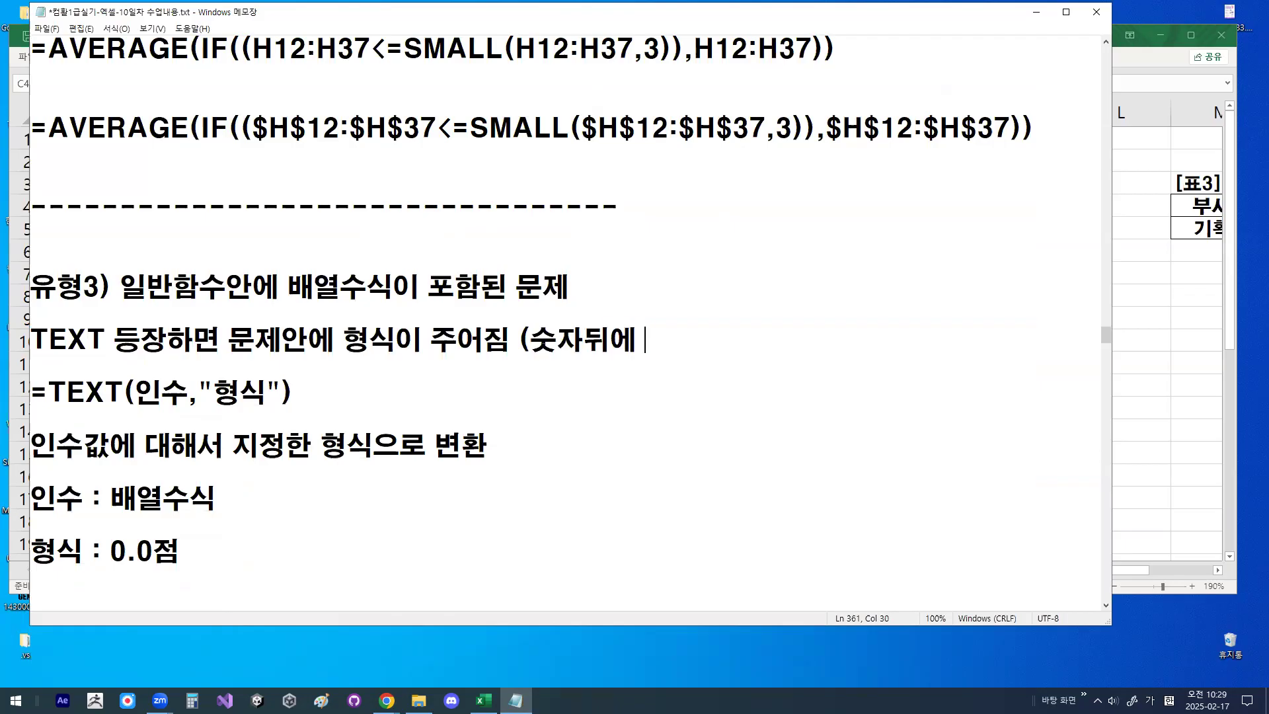
{"action": "type", "text": "문자"}
{"action": "key", "text": "BackSpace"}
{"action": "key", "text": "BackSpace"}
{"action": "key", "text": "BackSpace"}
{"action": "type", "text": "텍스트 붙"}
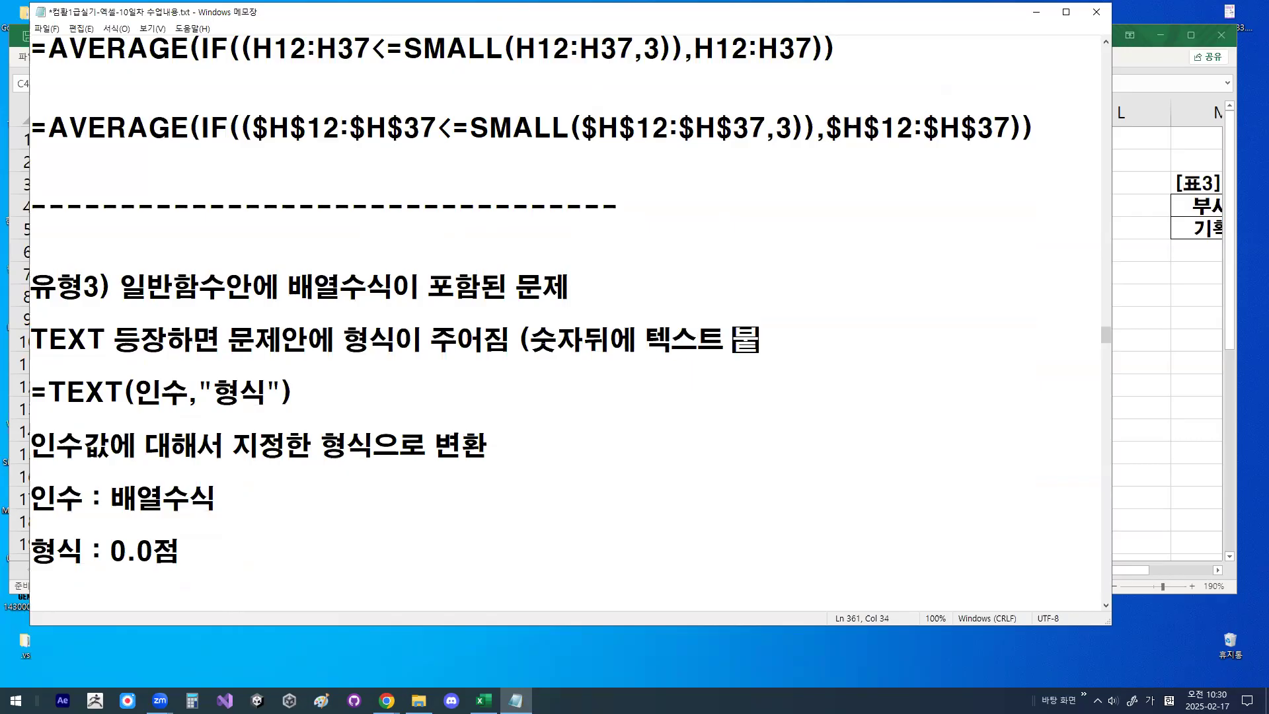
{"action": "type", "text": "이는 경우"}
- Move the parenthesized note (숫자뒤에 텍스트 붙이는 경우 onto its own line, leaving a blank line above it
{"action": "key", "text": "Left"}
{"action": "key", "text": "Left"}
{"action": "key", "text": "Left"}
{"action": "key", "text": "Left"}
{"action": "key", "text": "Left"}
{"action": "key", "text": "Left"}
{"action": "key", "text": "Left"}
{"action": "key", "text": "Left"}
{"action": "key", "text": "Left"}
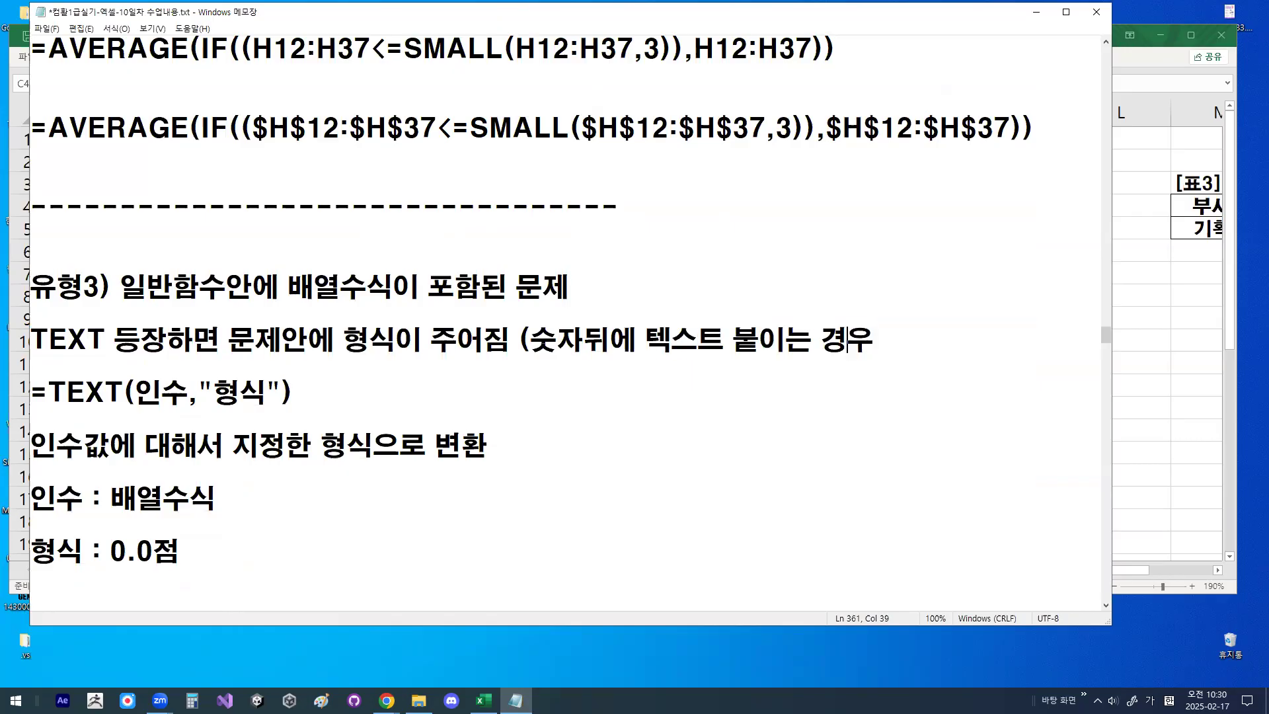
{"action": "key", "text": "Left"}
{"action": "key", "text": "Left"}
{"action": "key", "text": "Left"}
{"action": "key", "text": "Left"}
{"action": "key", "text": "Left"}
{"action": "key", "text": "Left"}
{"action": "key", "text": "Left"}
{"action": "key", "text": "Left"}
{"action": "key", "text": "Left"}
{"action": "key", "text": "Right"}
{"action": "key", "text": "Right"}
{"action": "key", "text": "Return"}
{"action": "key", "text": "Return"}
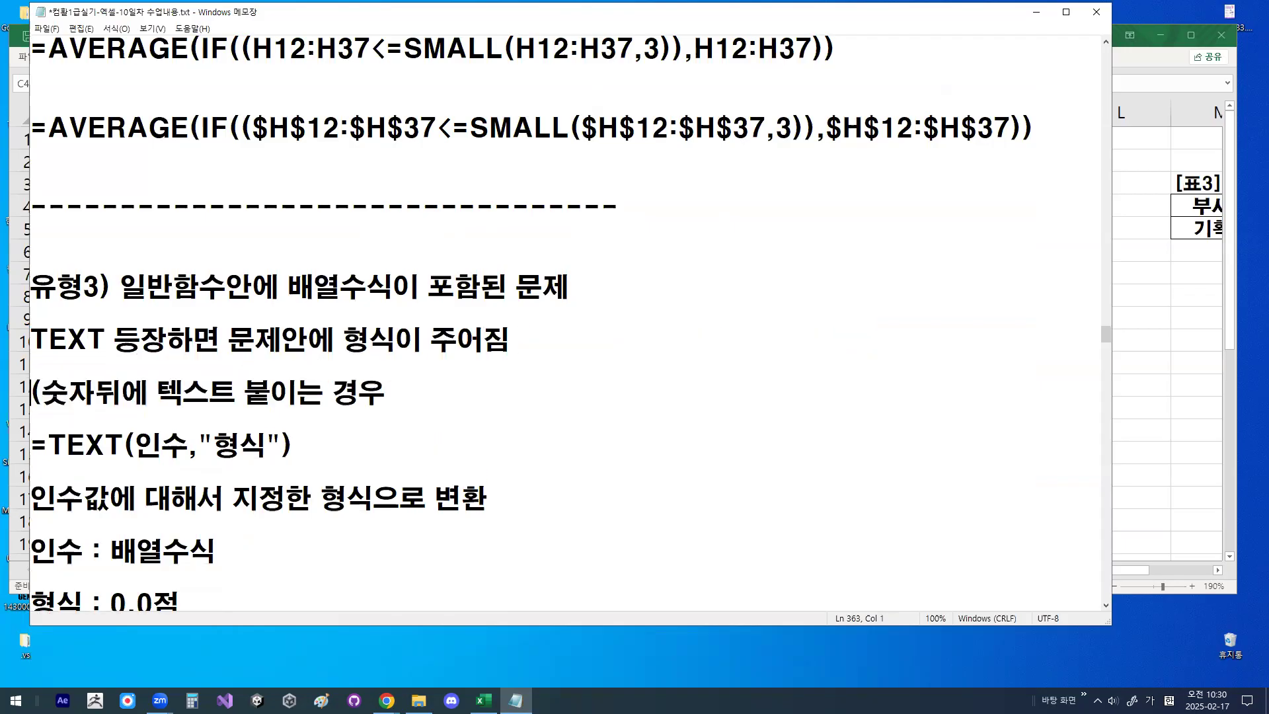
- Complete the parenthesized note with ,천단위구분기호, 백분율표시+소수점 ??자리 표시..)
{"action": "type", "text": ",천단위구분기호"}
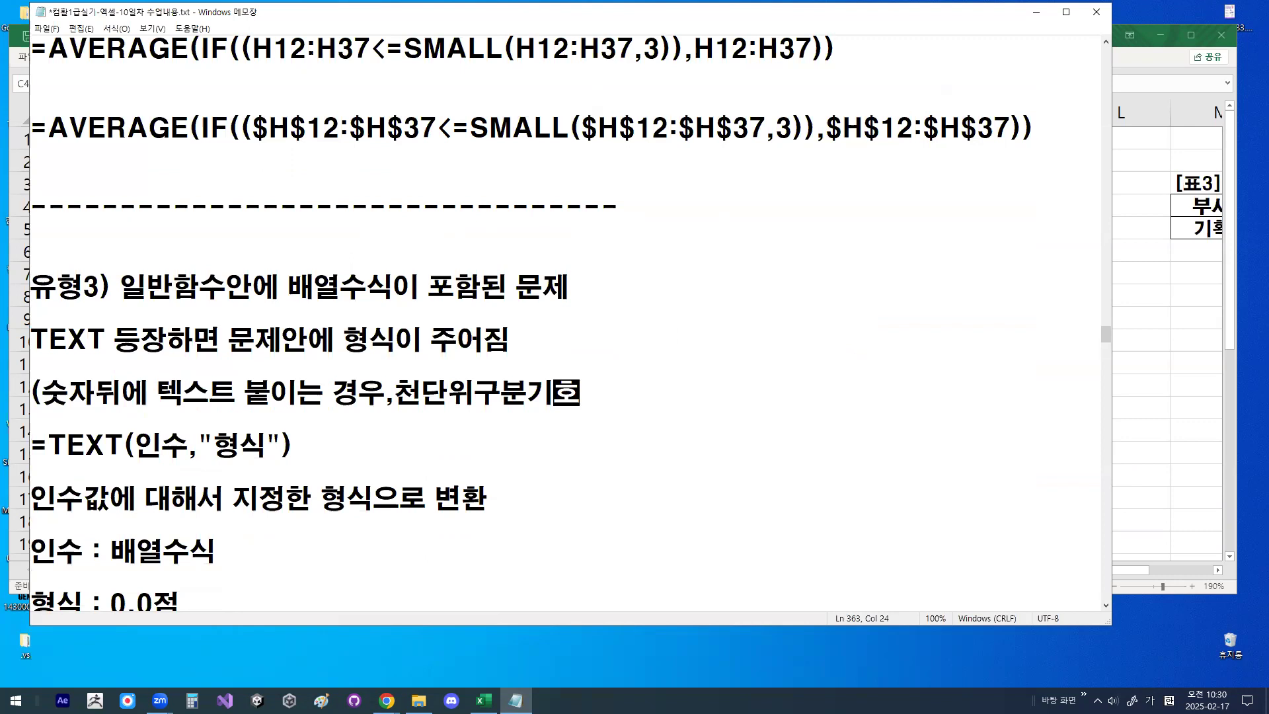
{"action": "type", "text": ", 백분율"}
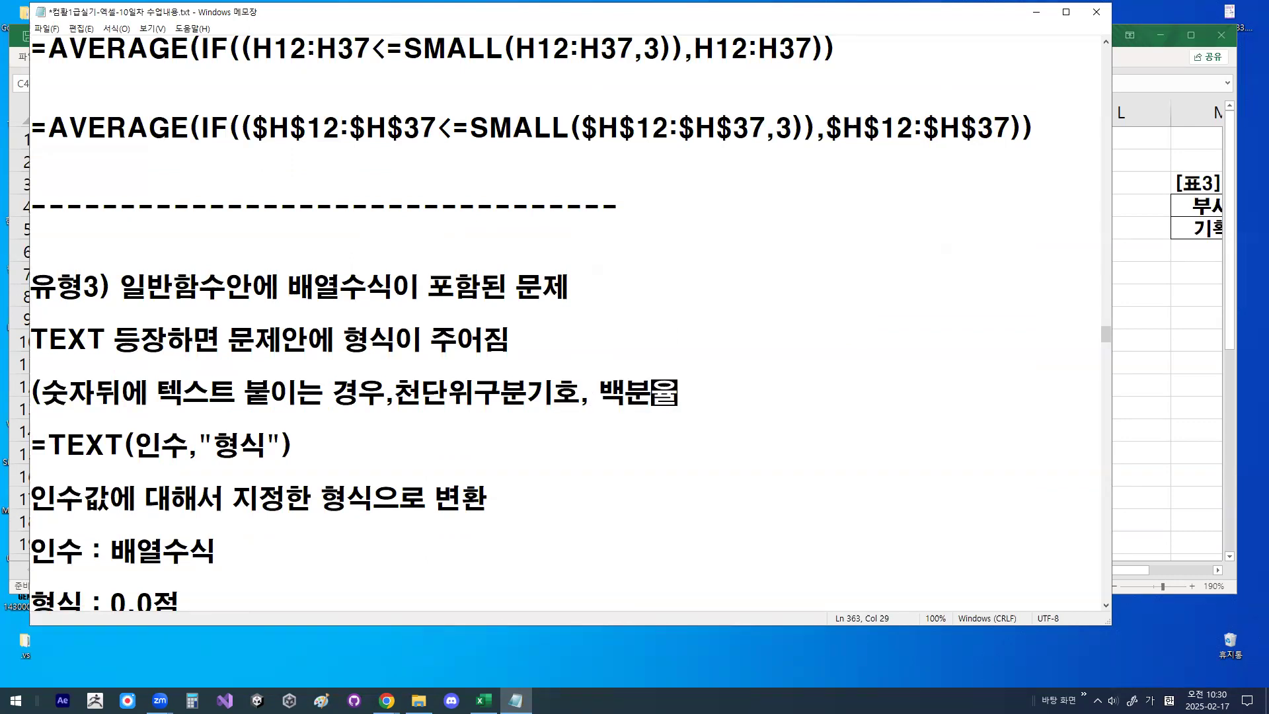
{"action": "type", "text": "표시+소수점"}
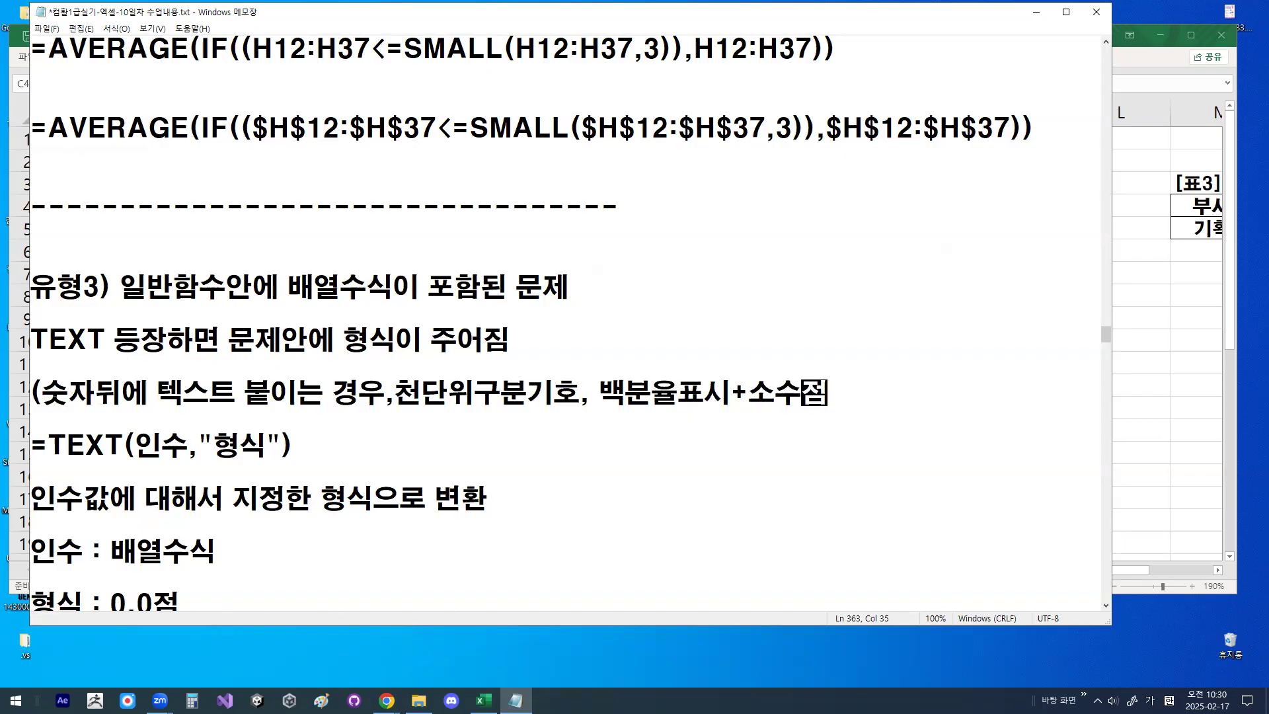
{"action": "type", "text": " ??ㄷㅈ"}
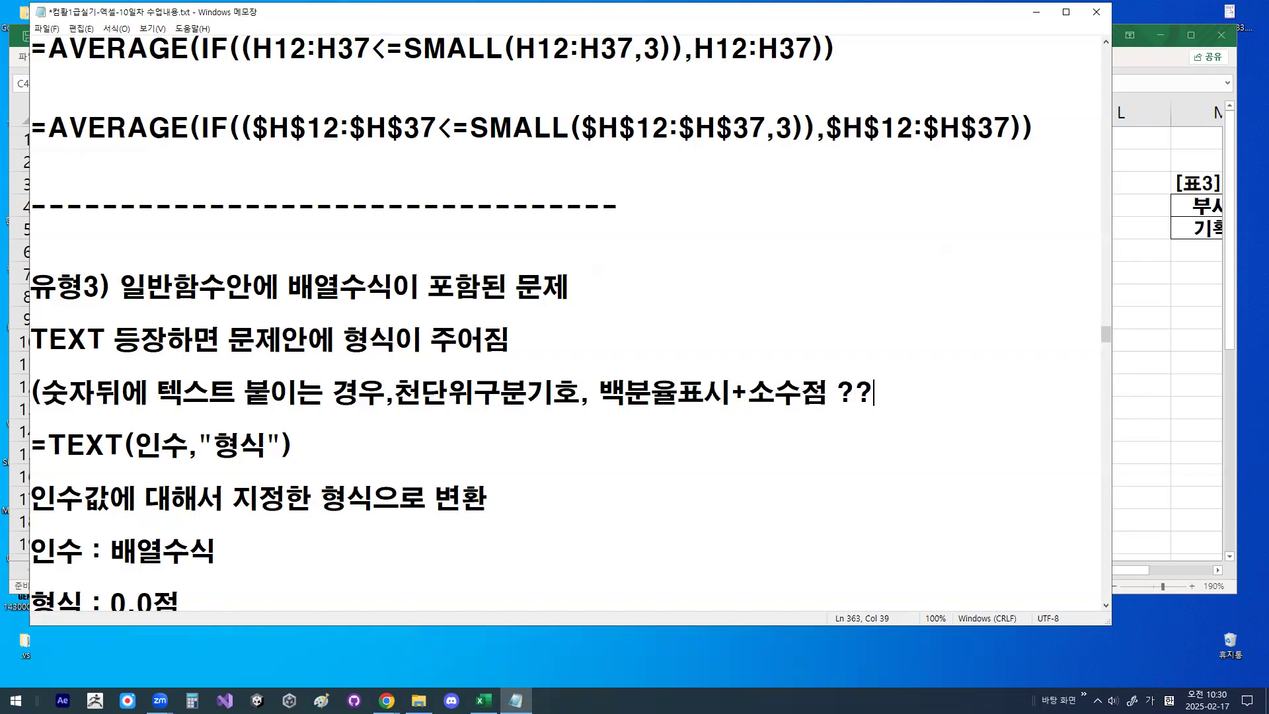
{"action": "key", "text": "BackSpace"}
{"action": "key", "text": "BackSpace"}
{"action": "type", "text": "자리 표시)"}
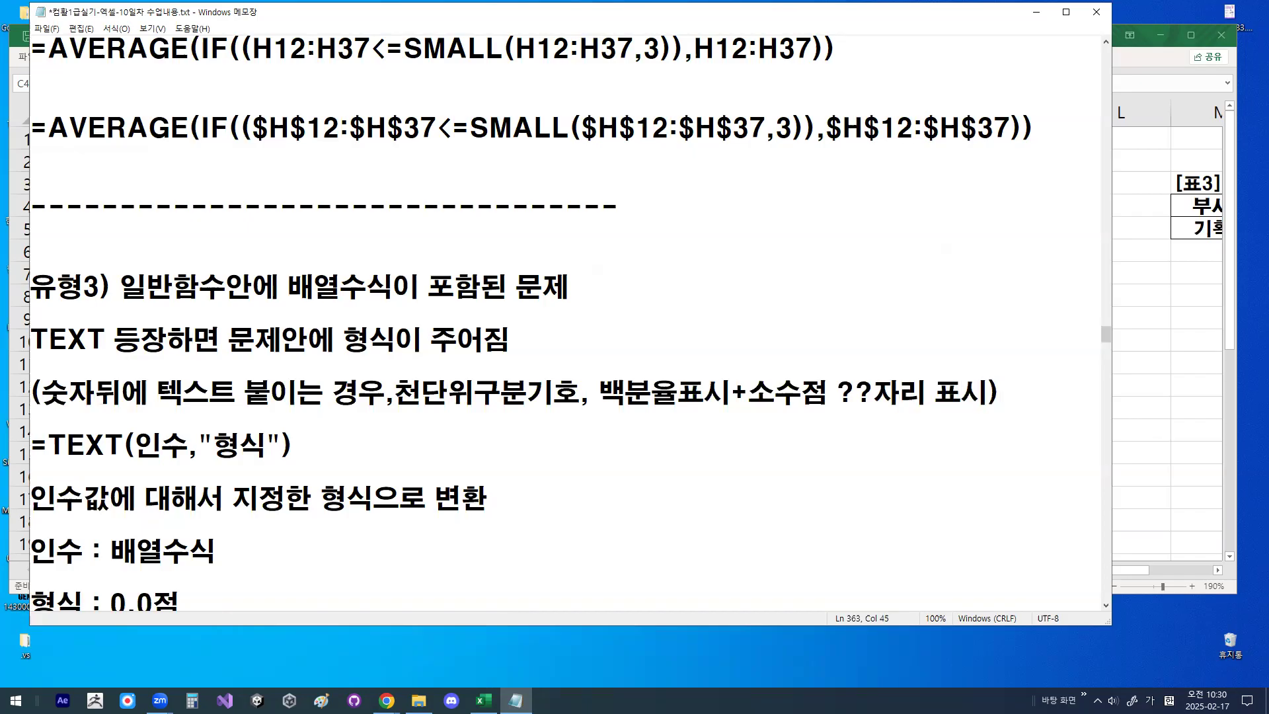
{"action": "key", "text": "BackSpace"}
{"action": "type", "text": "..)"}
- Insert two more blank lines between the parenthesized note and =TEXT(인수,"형식")
{"action": "left_click", "coordinate": [132, 423]}
{"action": "key", "text": "Return"}
{"action": "key", "text": "Return"}
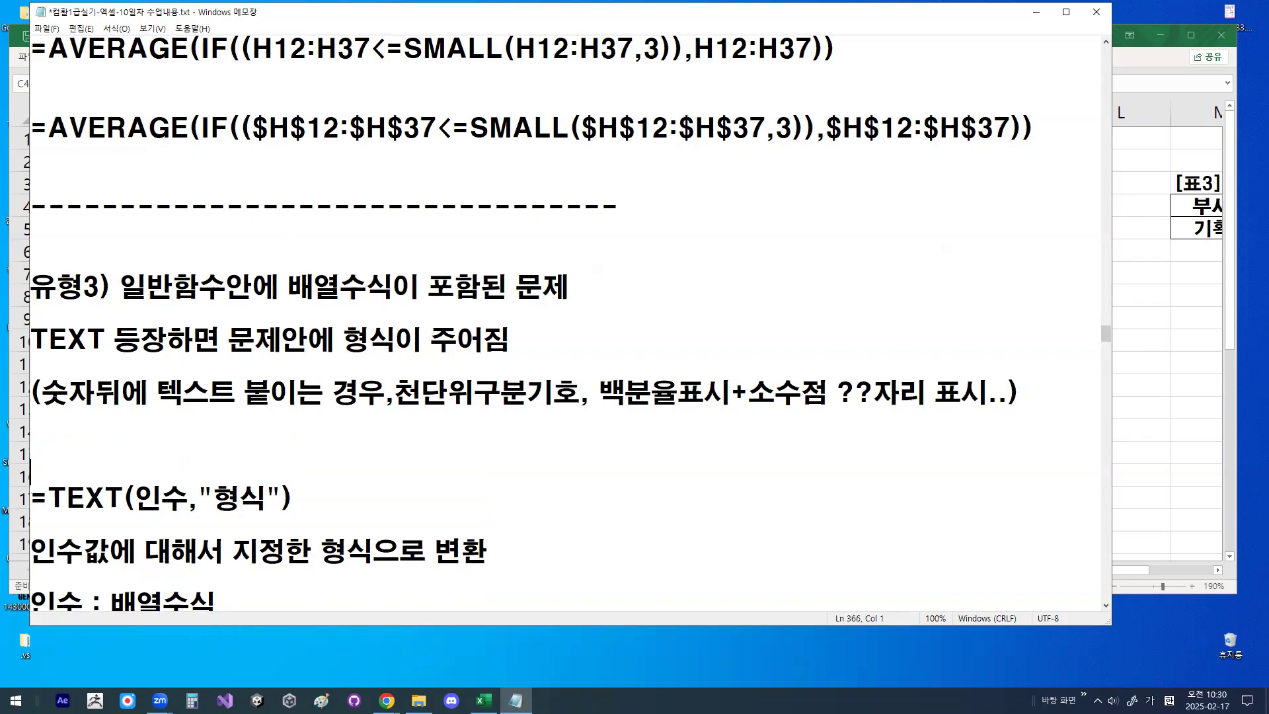
- Review the =TEXT(인수,"형식") syntax, circling 형식, and the notes describing how 인수 is converted to the specified format
{"action": "scroll", "coordinate": [166, 411], "scroll_direction": "down", "scroll_amount": 1}
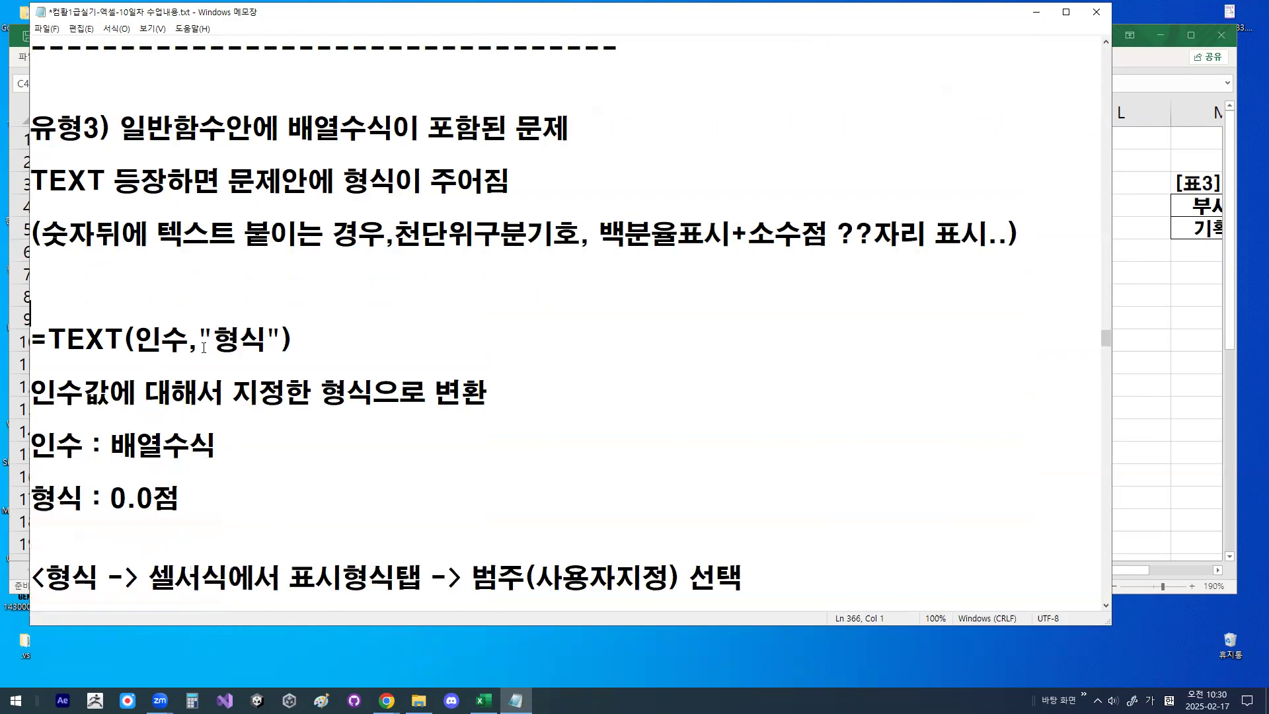
{"action": "mouse_move", "coordinate": [141, 346]}
{"action": "left_mouse_down"}
{"action": "mouse_move", "coordinate": [265, 338]}
{"action": "mouse_move", "coordinate": [222, 362]}
{"action": "mouse_move", "coordinate": [231, 318]}
{"action": "mouse_move", "coordinate": [268, 337]}
{"action": "left_mouse_up"}
{"action": "left_click", "coordinate": [267, 340]}
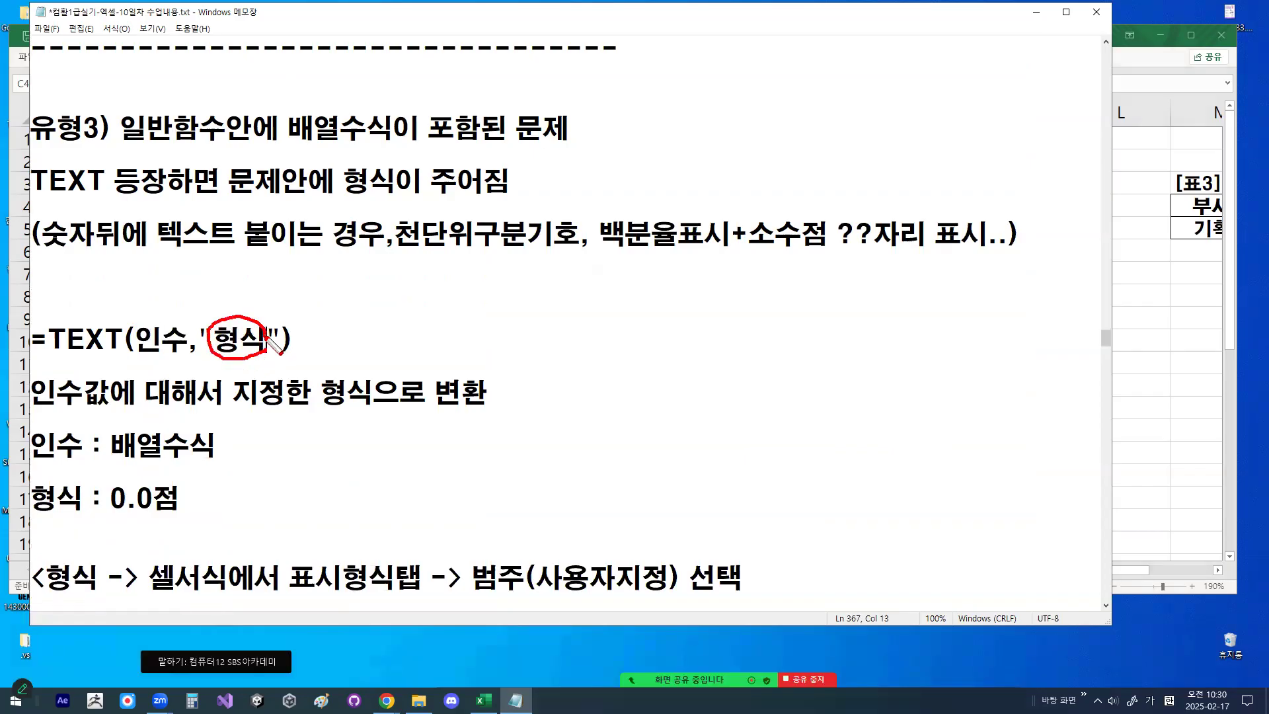
{"action": "left_click_drag", "start_coordinate": [31, 392], "coordinate": [220, 391]}
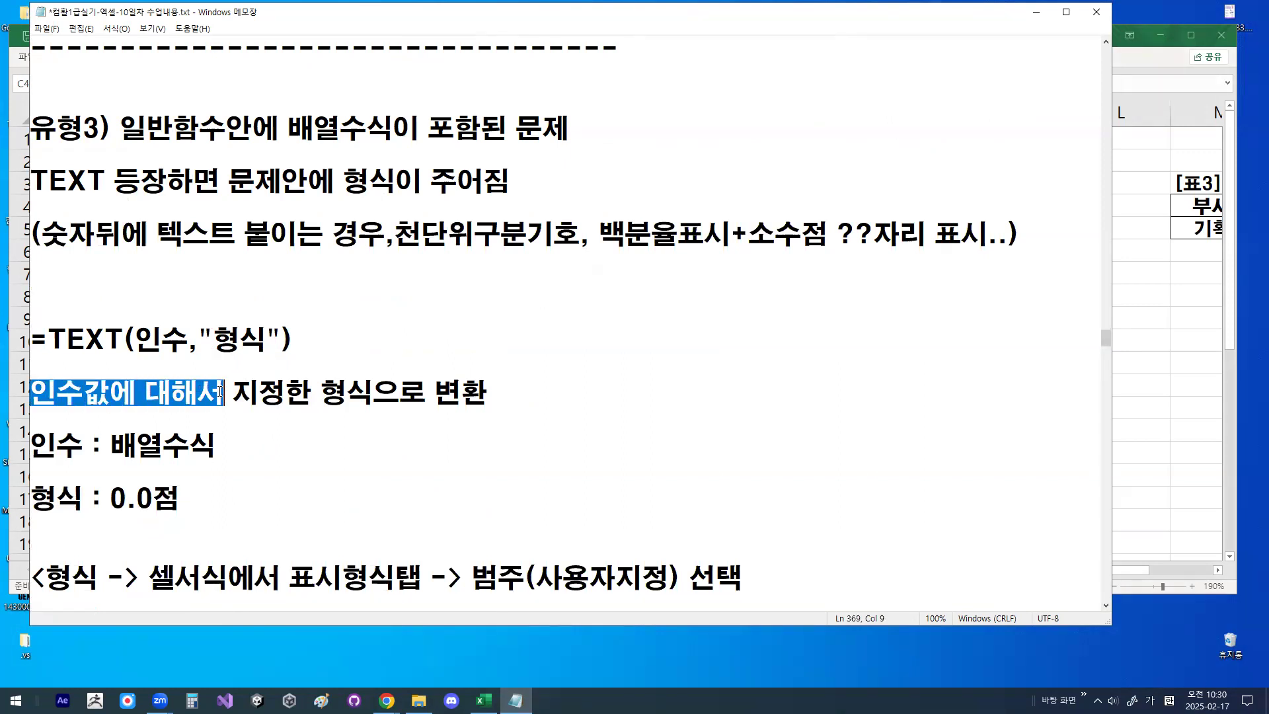
{"action": "double_click", "coordinate": [437, 390]}
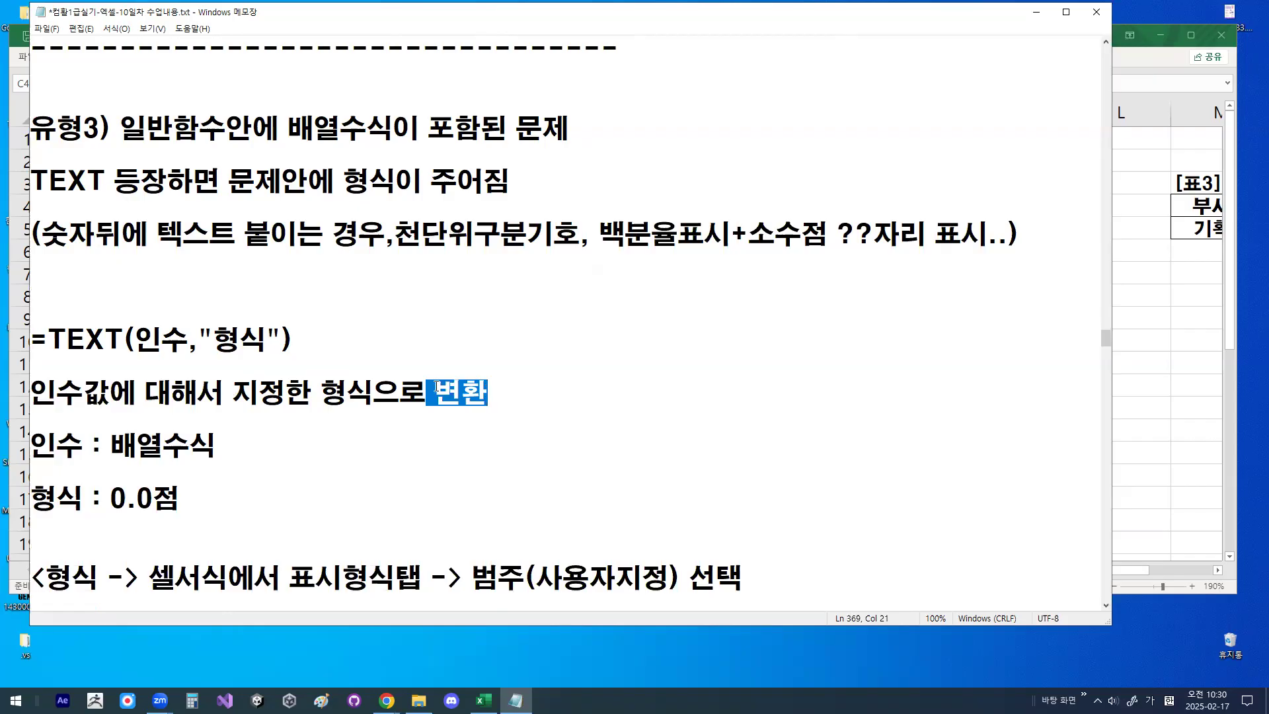
{"action": "left_click_drag", "start_coordinate": [31, 444], "coordinate": [78, 443]}
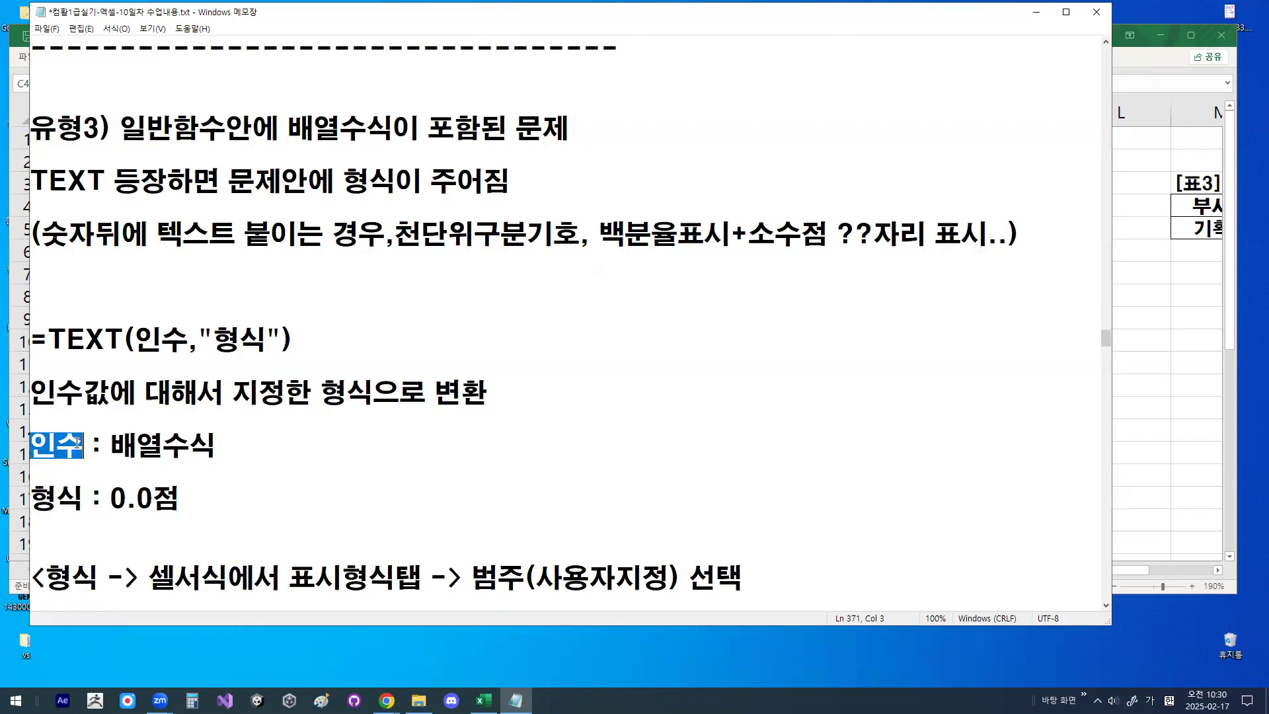
- Zoom in on =TEXT(인수,"형식") and mark its 인수 argument, along with the words 형식으로 변환
{"action": "mouse_move", "coordinate": [135, 339]}
{"action": "left_mouse_down"}
{"action": "mouse_move", "coordinate": [190, 335]}
{"action": "mouse_move", "coordinate": [149, 360]}
{"action": "mouse_move", "coordinate": [132, 330]}
{"action": "mouse_move", "coordinate": [188, 318]}
{"action": "mouse_move", "coordinate": [183, 353]}
{"action": "left_mouse_up"}
{"action": "mouse_move", "coordinate": [228, 314]}
{"action": "left_mouse_down"}
{"action": "mouse_move", "coordinate": [239, 330]}
{"action": "mouse_move", "coordinate": [253, 308]}
{"action": "left_mouse_up"}
{"action": "mouse_move", "coordinate": [144, 331]}
{"action": "left_mouse_down"}
{"action": "mouse_move", "coordinate": [218, 264]}
{"action": "mouse_move", "coordinate": [236, 295]}
{"action": "mouse_move", "coordinate": [257, 273]}
{"action": "left_mouse_up"}
{"action": "key", "text": "Escape"}
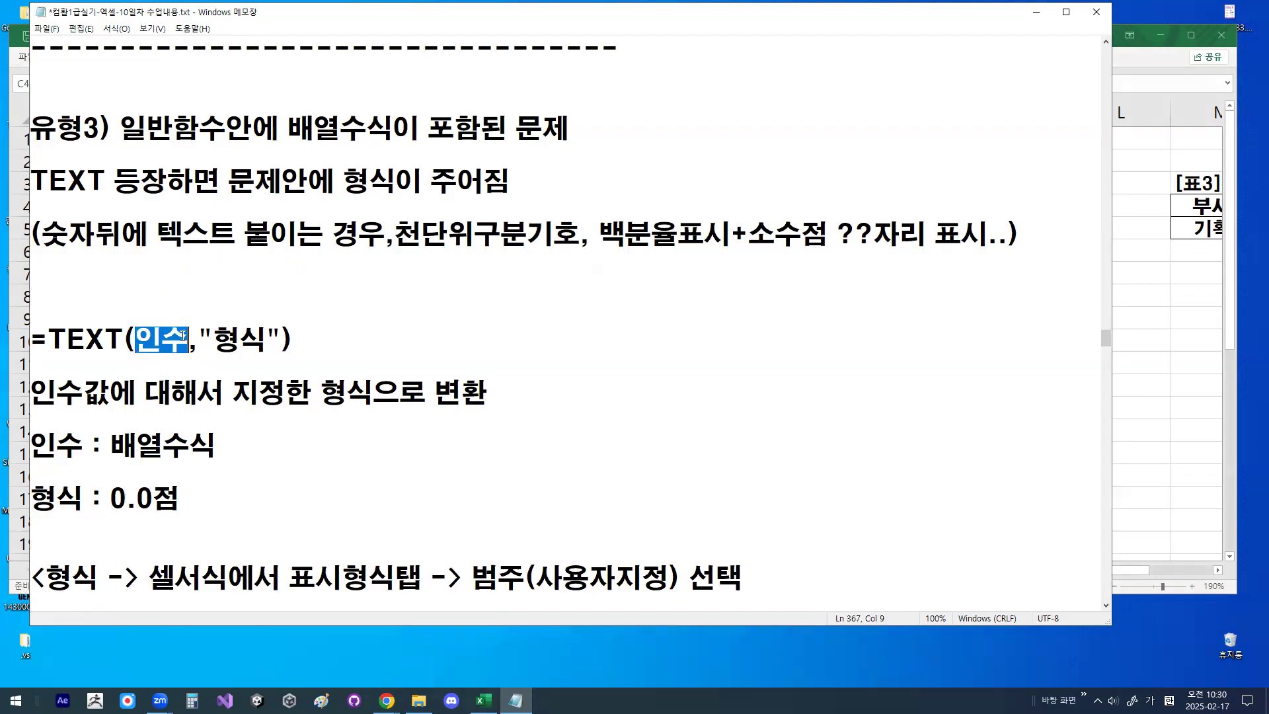
{"action": "key", "text": "ctrl+1"}
{"action": "left_click", "coordinate": [152, 344]}
{"action": "mouse_move", "coordinate": [213, 339]}
{"action": "left_mouse_down"}
{"action": "mouse_move", "coordinate": [116, 358]}
{"action": "mouse_move", "coordinate": [166, 347]}
{"action": "left_mouse_up"}
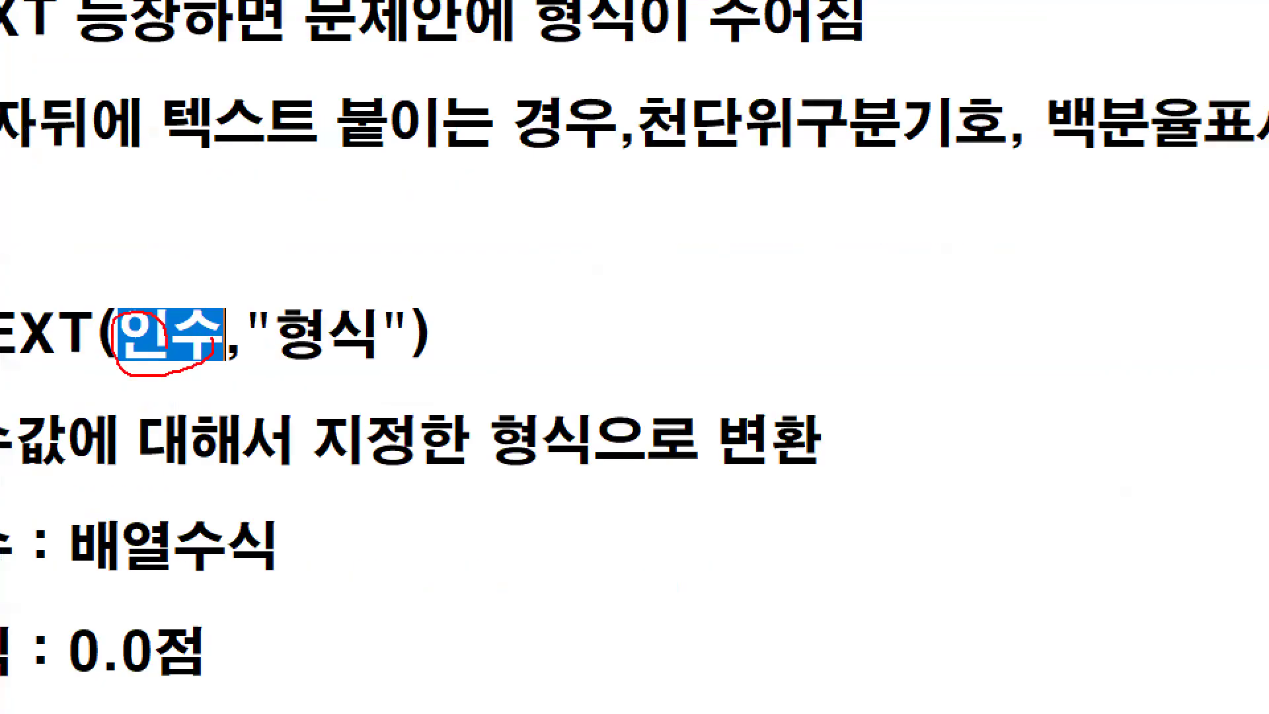
{"action": "left_click_drag", "start_coordinate": [108, 300], "coordinate": [222, 152]}
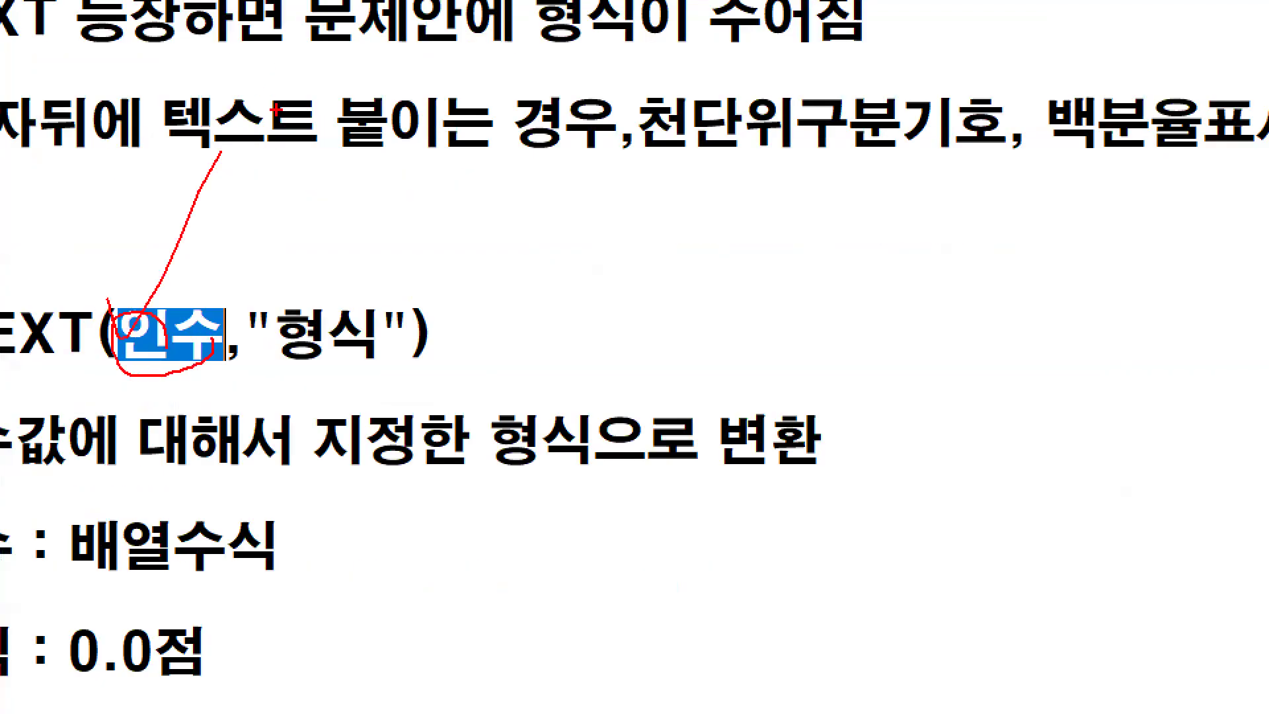
{"action": "key", "text": "Escape"}
{"action": "left_click_drag", "start_coordinate": [330, 395], "coordinate": [489, 393]}
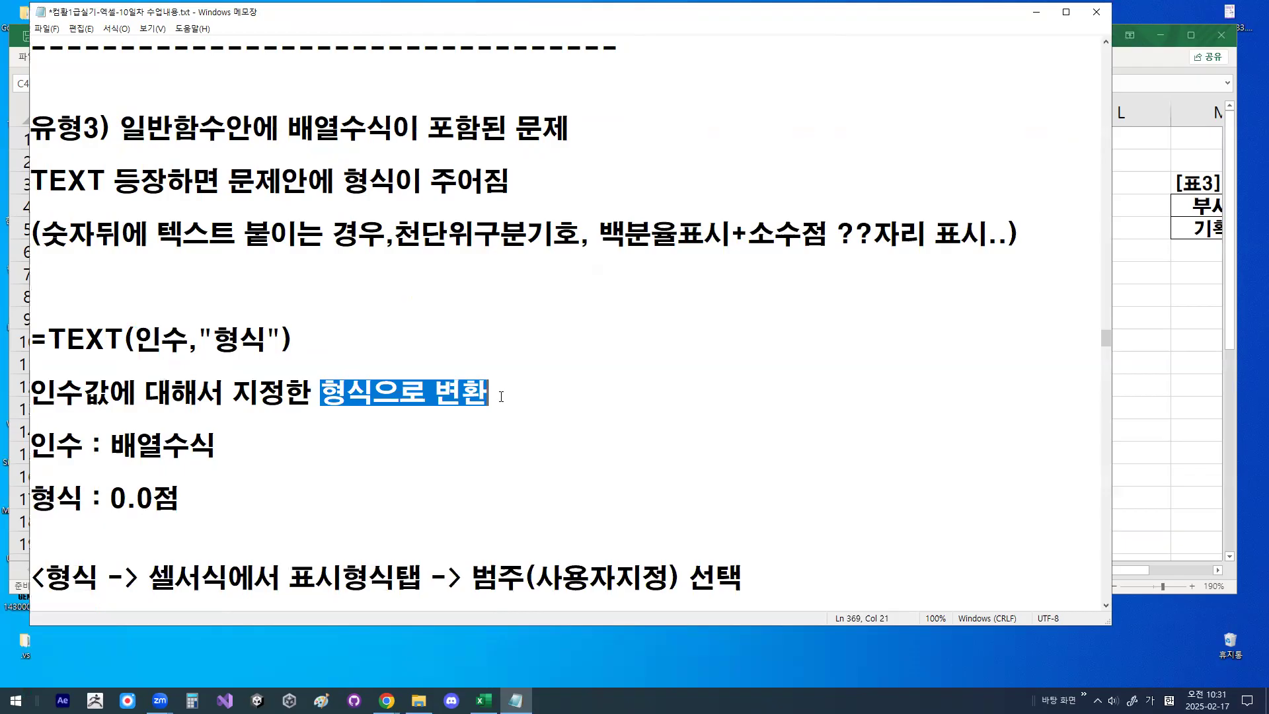
- Examine the zeros in the format 0.0점, sketching a # symbol beside it for comparison
{"action": "scroll", "coordinate": [146, 466], "scroll_direction": "down", "scroll_amount": 1}
{"action": "left_click_drag", "start_coordinate": [109, 418], "coordinate": [184, 413]}
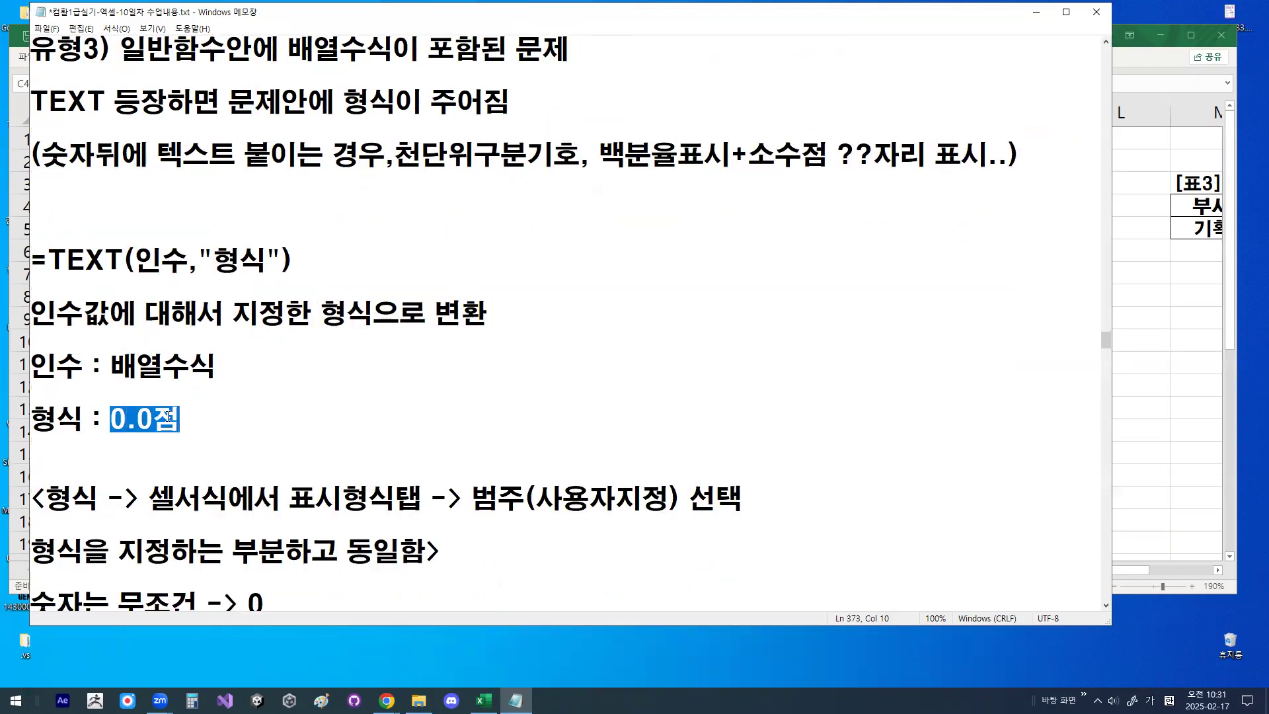
{"action": "scroll", "coordinate": [169, 415], "scroll_direction": "down", "scroll_amount": 1}
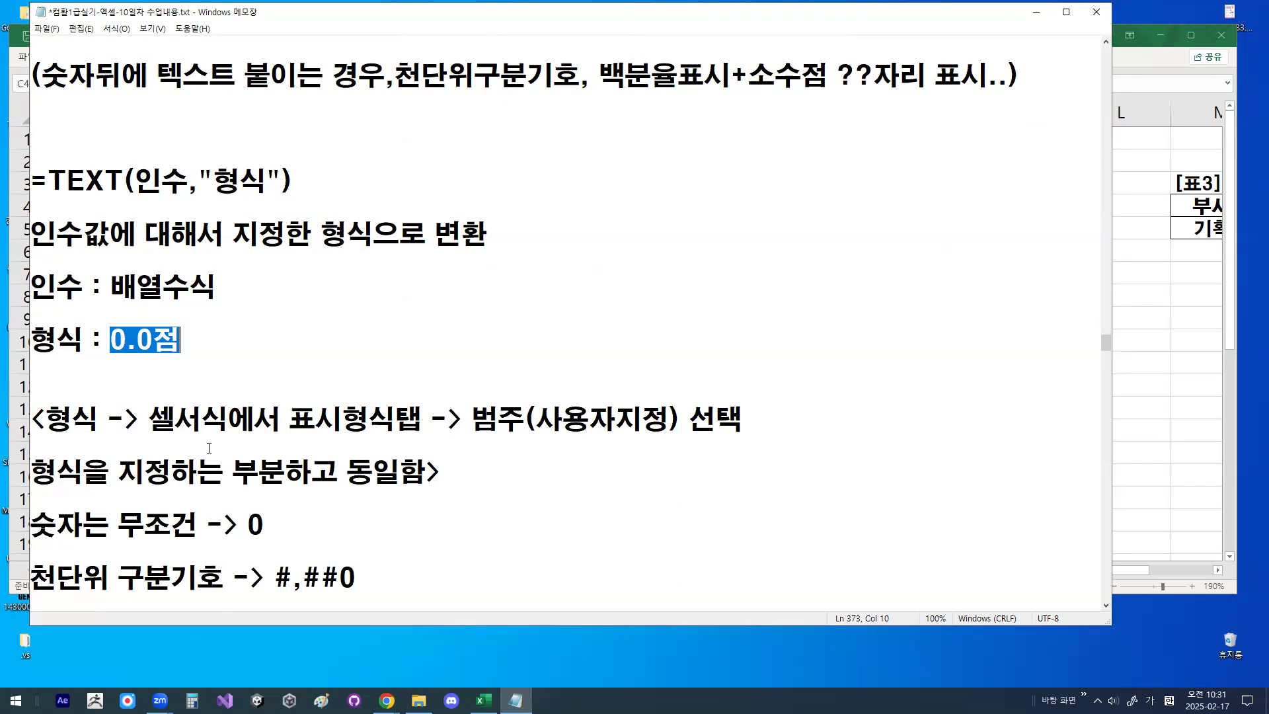
{"action": "left_click_drag", "start_coordinate": [109, 344], "coordinate": [126, 342]}
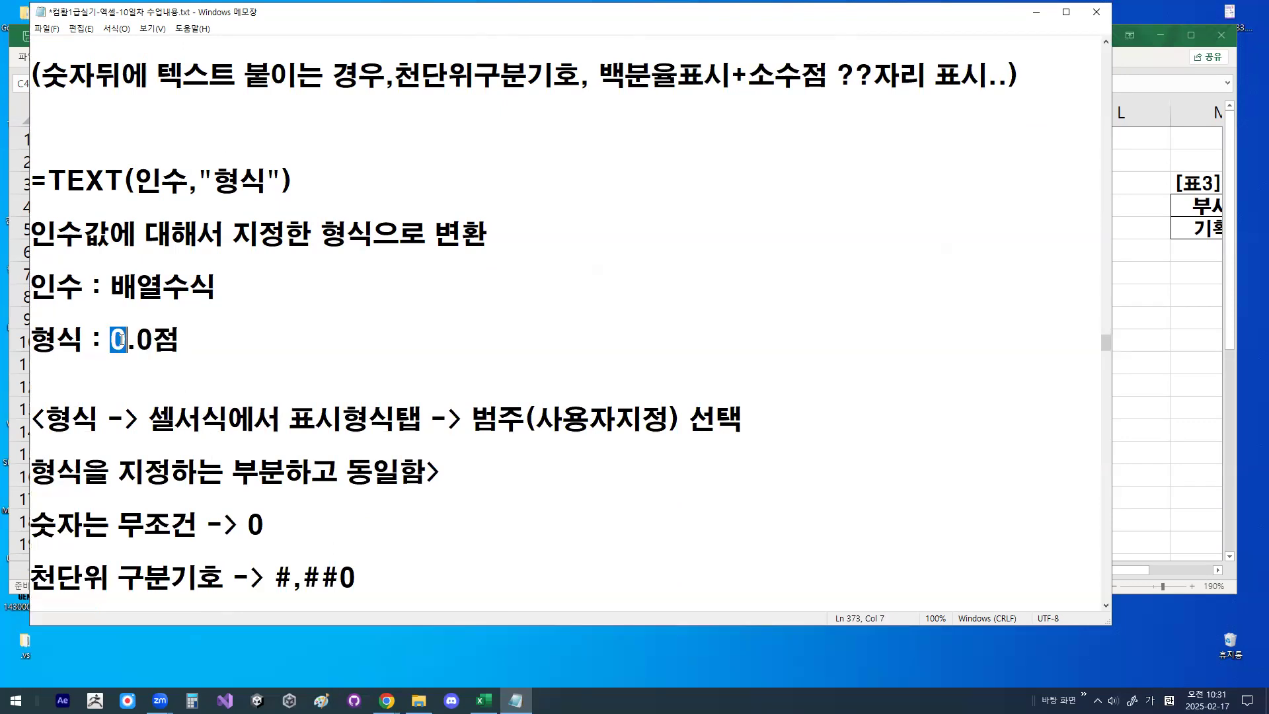
{"action": "key", "text": "ctrl+2"}
{"action": "mouse_move", "coordinate": [360, 280]}
{"action": "left_mouse_down"}
{"action": "mouse_move", "coordinate": [399, 279]}
{"action": "mouse_move", "coordinate": [365, 310]}
{"action": "left_mouse_up"}
{"action": "left_click_drag", "start_coordinate": [401, 265], "coordinate": [375, 323]}
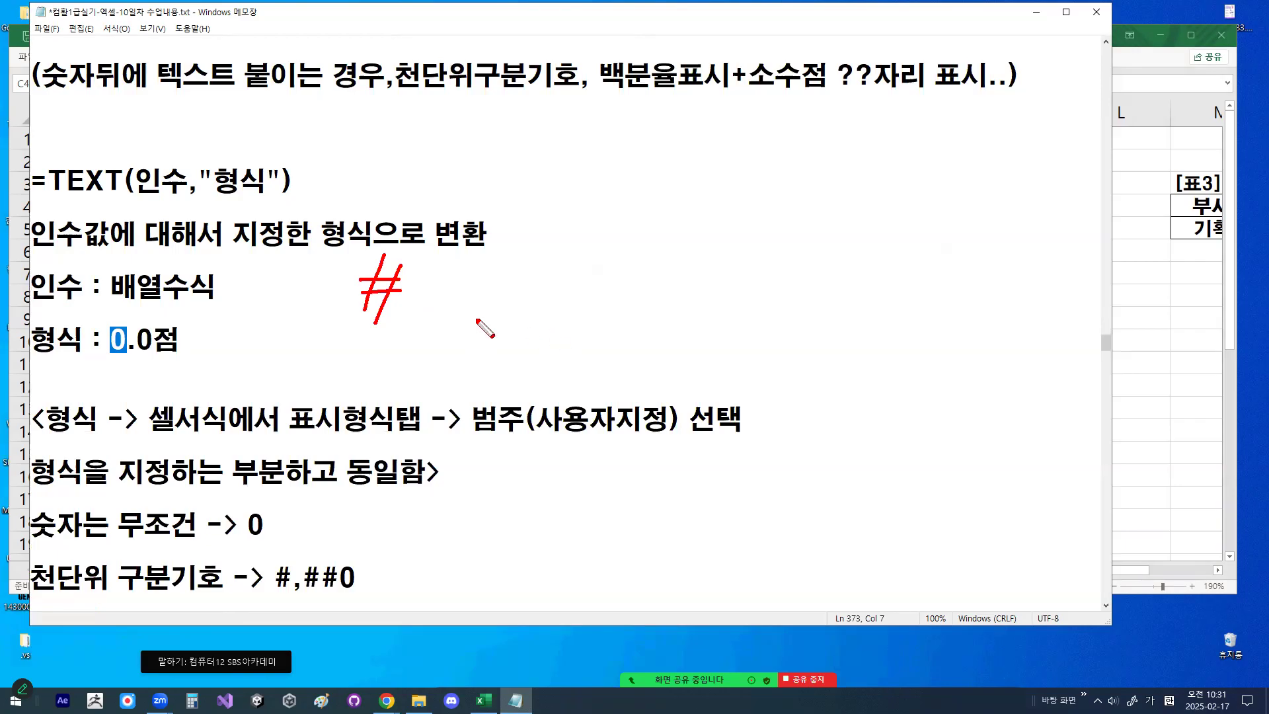
{"action": "key", "text": "Escape"}
{"action": "left_click", "coordinate": [143, 340]}
{"action": "left_click_drag", "start_coordinate": [143, 339], "coordinate": [149, 338]}
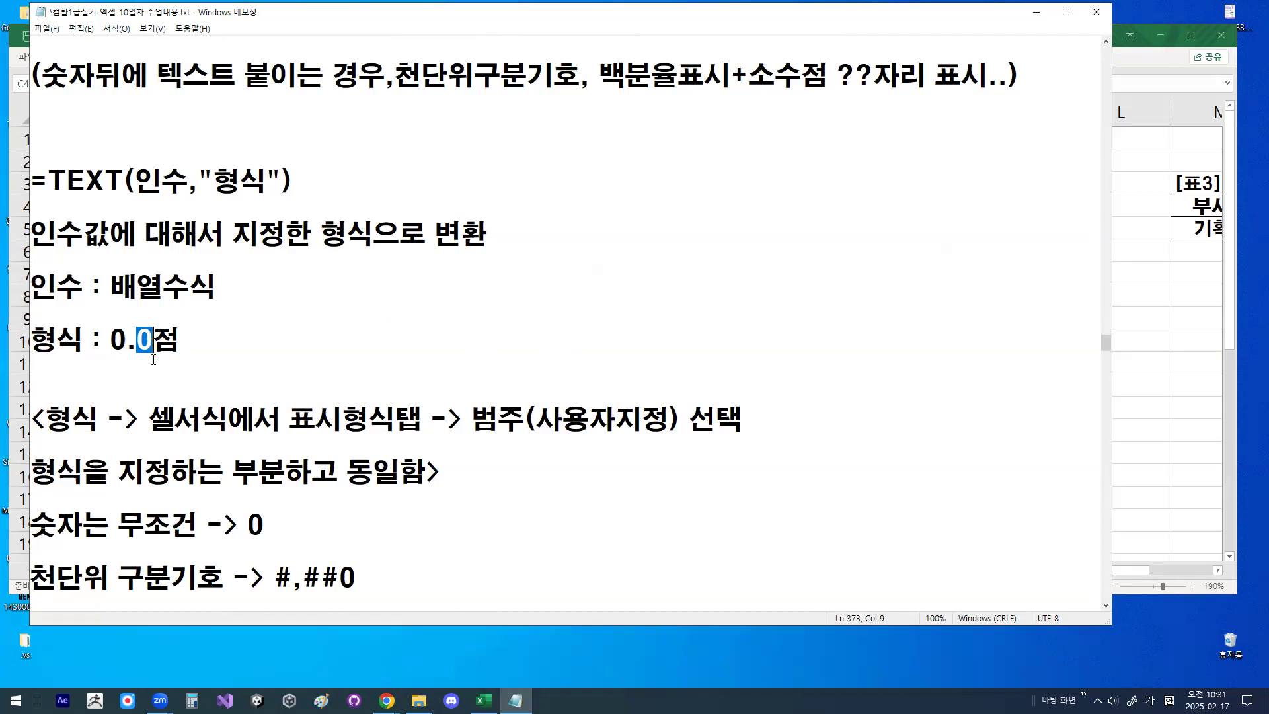
{"action": "left_click_drag", "start_coordinate": [110, 339], "coordinate": [152, 339]}
{"action": "scroll", "coordinate": [232, 528], "scroll_direction": "down", "scroll_amount": 1}
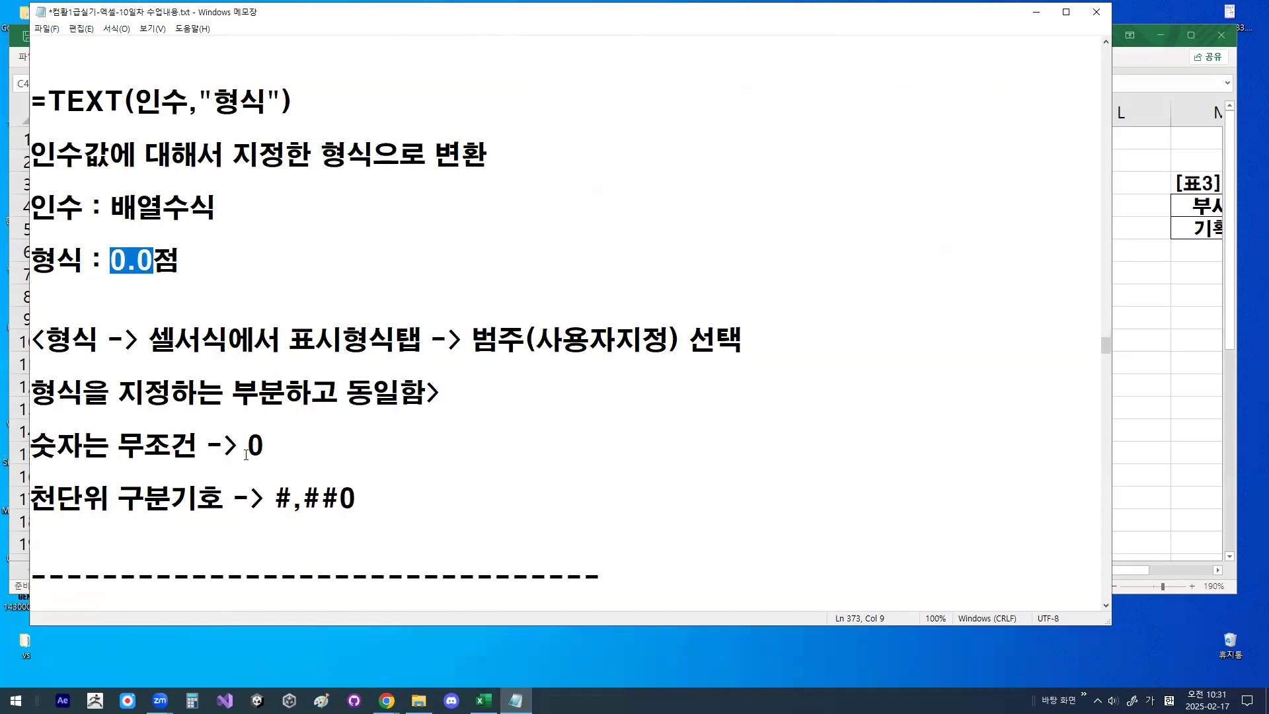
- Review the rules 숫자는 무조건 -> 0 and 천단위 구분기호 -> #,##0 together with the 인수 and 형식 definitions
{"action": "left_click_drag", "start_coordinate": [247, 451], "coordinate": [274, 447]}
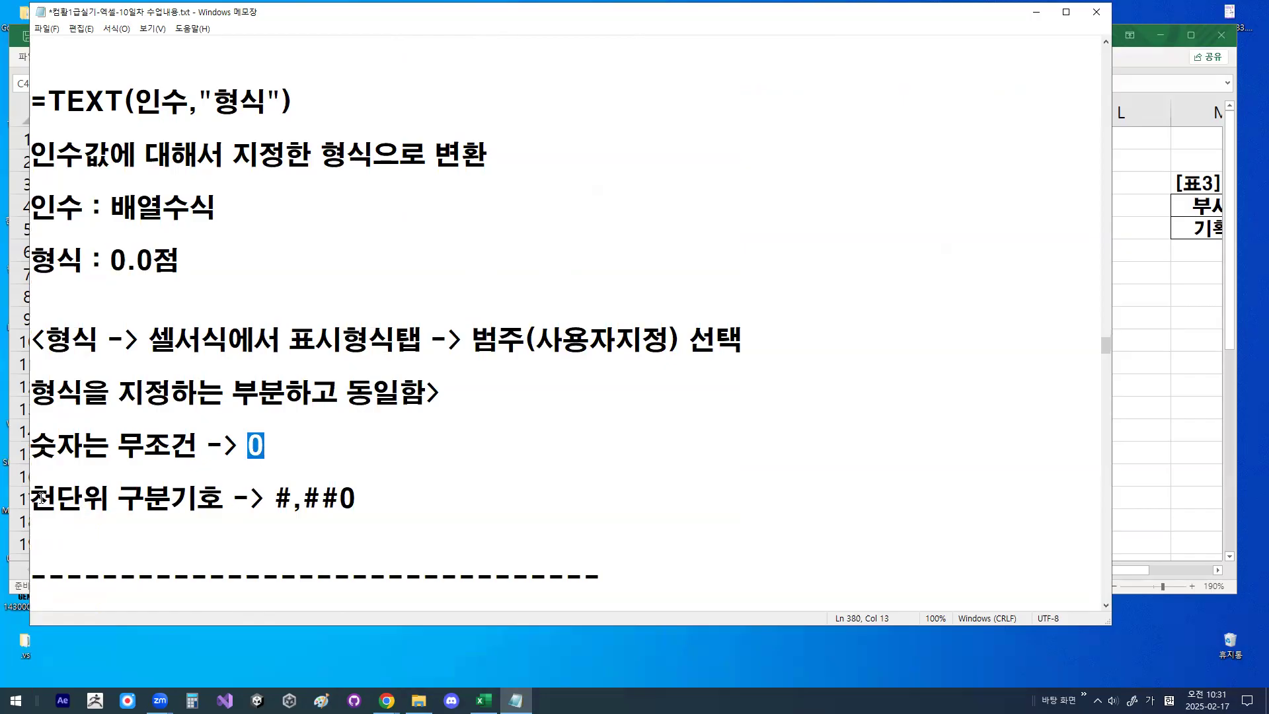
{"action": "left_click_drag", "start_coordinate": [31, 498], "coordinate": [428, 495]}
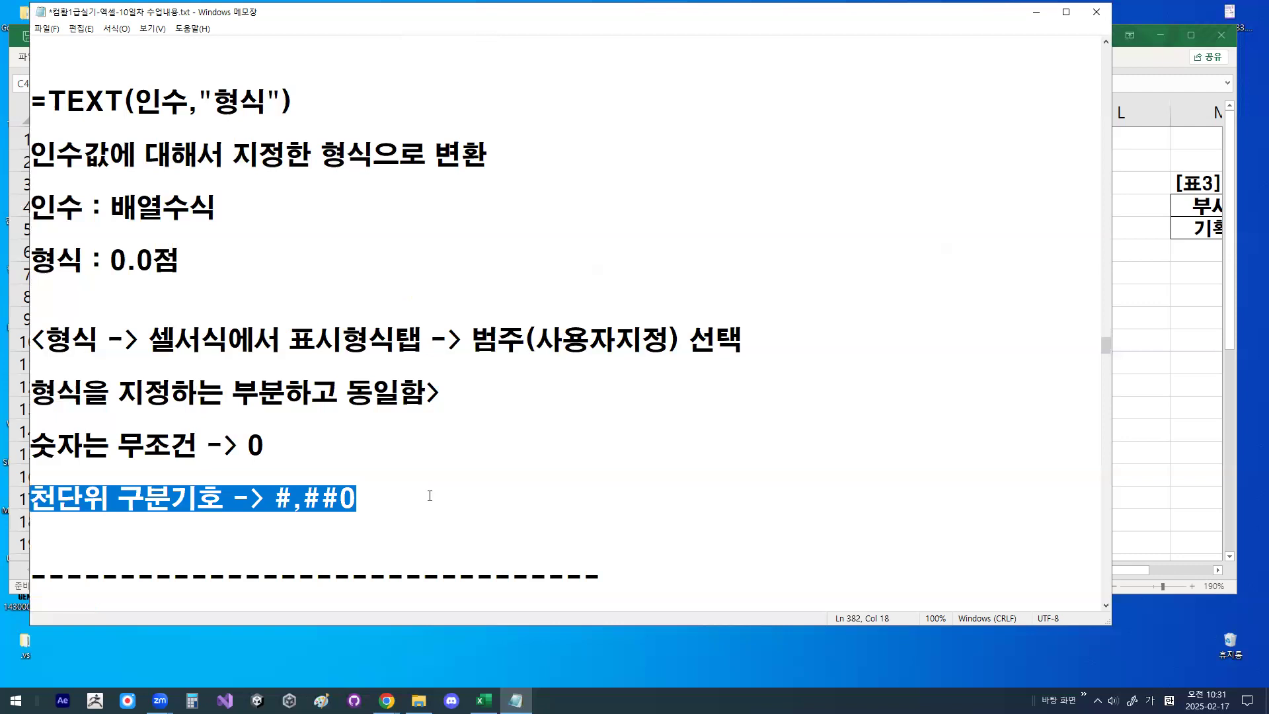
{"action": "left_click", "coordinate": [430, 496]}
{"action": "left_click_drag", "start_coordinate": [135, 100], "coordinate": [182, 99]}
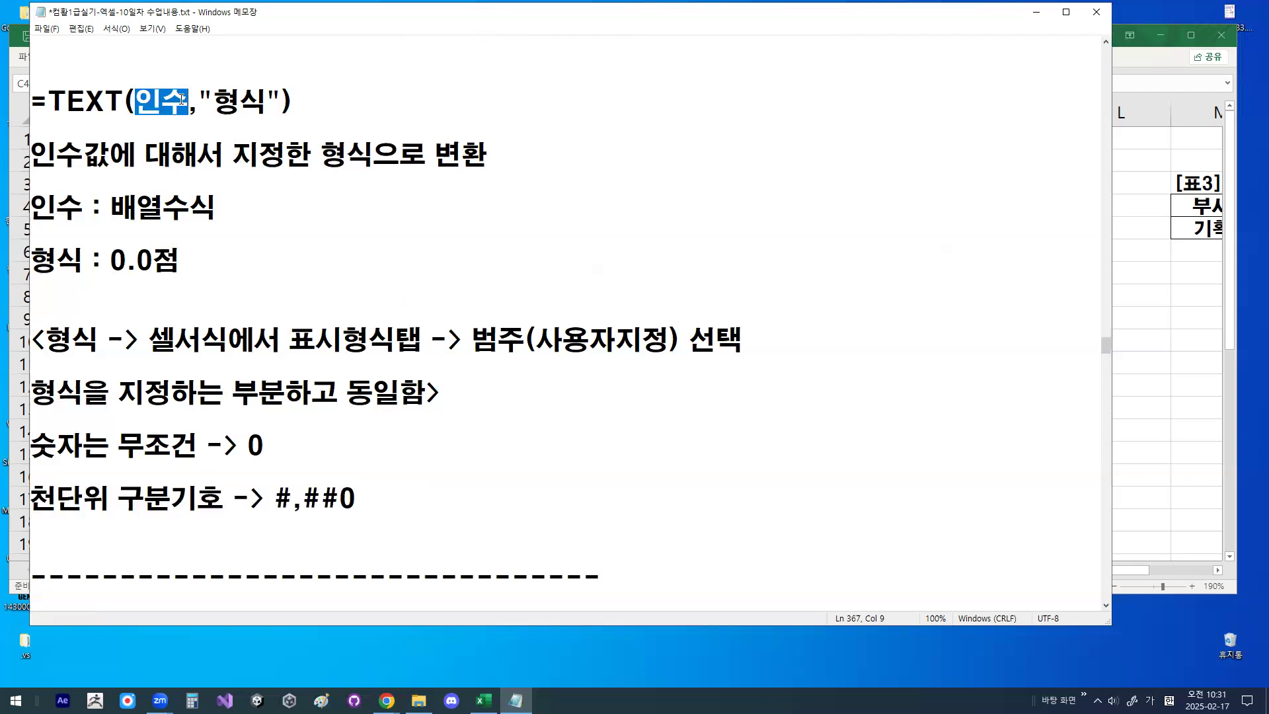
{"action": "left_click_drag", "start_coordinate": [111, 206], "coordinate": [227, 205]}
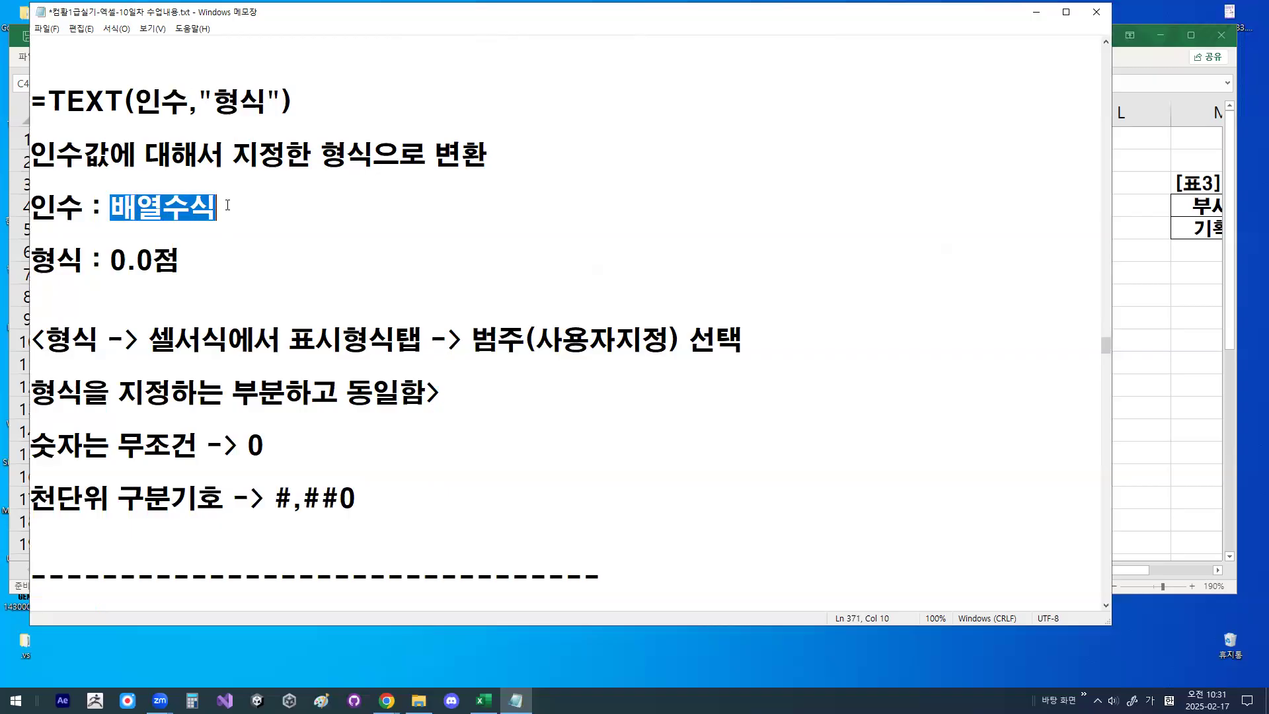
{"action": "left_click_drag", "start_coordinate": [215, 99], "coordinate": [267, 99]}
{"action": "left_click_drag", "start_coordinate": [110, 259], "coordinate": [147, 259]}
{"action": "left_click", "coordinate": [147, 260]}
{"action": "scroll", "coordinate": [250, 343], "scroll_direction": "down", "scroll_amount": 3}
{"action": "left_click", "coordinate": [232, 314]}
{"action": "left_click_drag", "start_coordinate": [57, 367], "coordinate": [286, 368]}
- Insert several blank lines between the dashed divider under the AVERAGE formula and the <최종식> heading
{"action": "left_click", "coordinate": [224, 553]}
{"action": "key", "text": "Return"}
{"action": "type", "text": "]"}
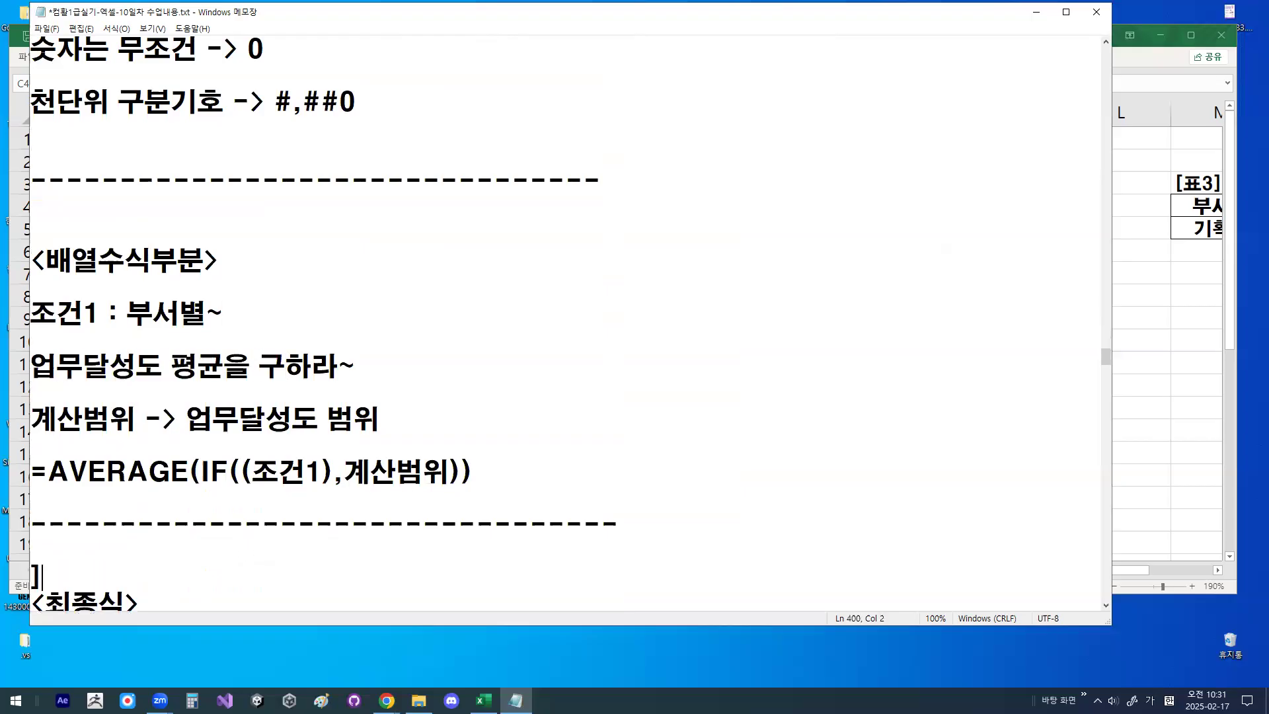
{"action": "key", "text": "Return"}
{"action": "key", "text": "Return"}
{"action": "key", "text": "Return"}
{"action": "key", "text": "Return"}
{"action": "key", "text": "Return"}
{"action": "key", "text": "Return"}
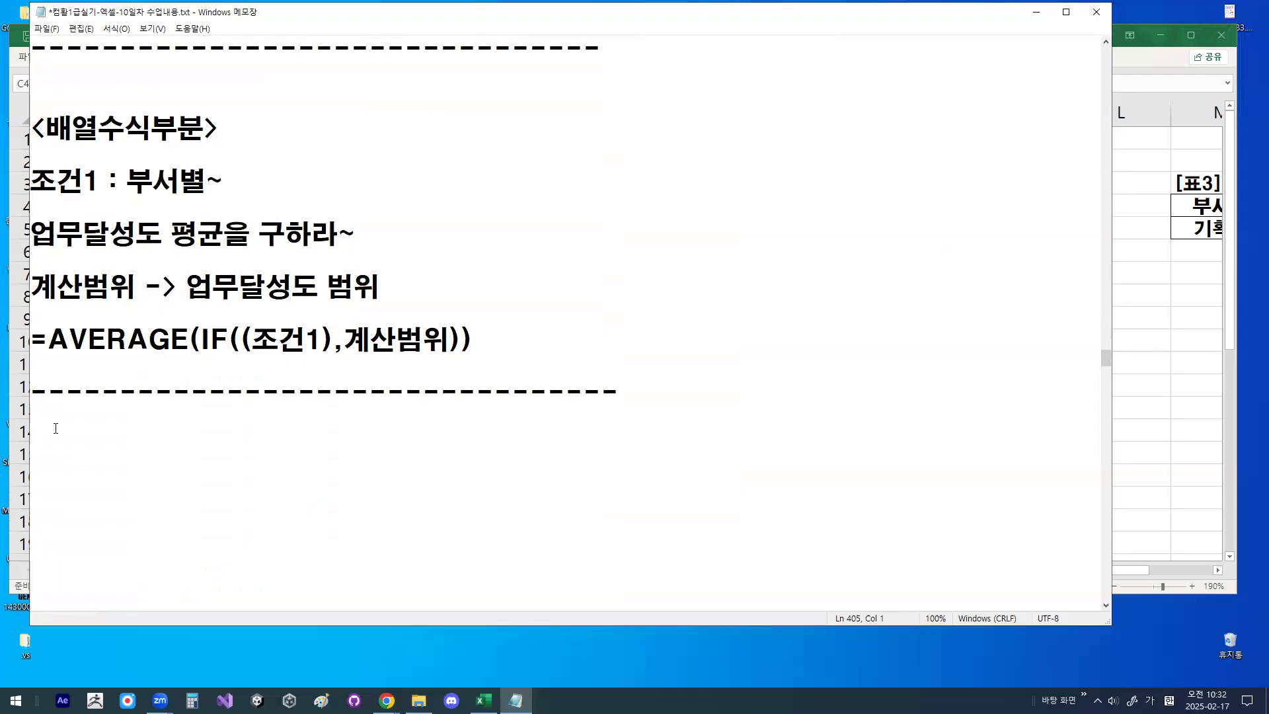
{"action": "type", "text": "~"}
{"action": "key", "text": "BackSpace"}
- Mark AVERAGE, the paired parentheses and 계산범위 in the line =AVERAGE(IF((조건1),계산범위))
{"action": "left_click_drag", "start_coordinate": [56, 353], "coordinate": [176, 352]}
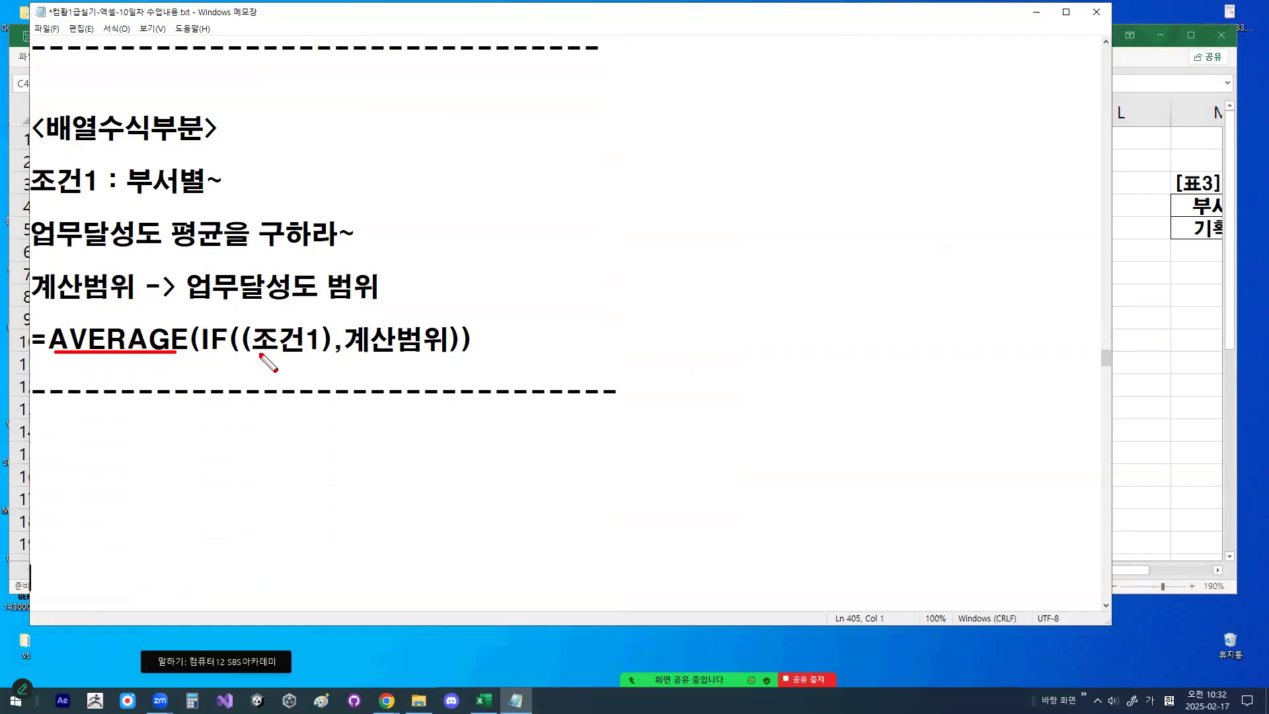
{"action": "mouse_move", "coordinate": [258, 327]}
{"action": "left_mouse_down"}
{"action": "mouse_move", "coordinate": [239, 351]}
{"action": "mouse_move", "coordinate": [263, 357]}
{"action": "left_mouse_up"}
{"action": "mouse_move", "coordinate": [462, 355]}
{"action": "left_mouse_down"}
{"action": "mouse_move", "coordinate": [474, 320]}
{"action": "mouse_move", "coordinate": [472, 355]}
{"action": "left_mouse_up"}
{"action": "left_click_drag", "start_coordinate": [357, 358], "coordinate": [439, 357]}
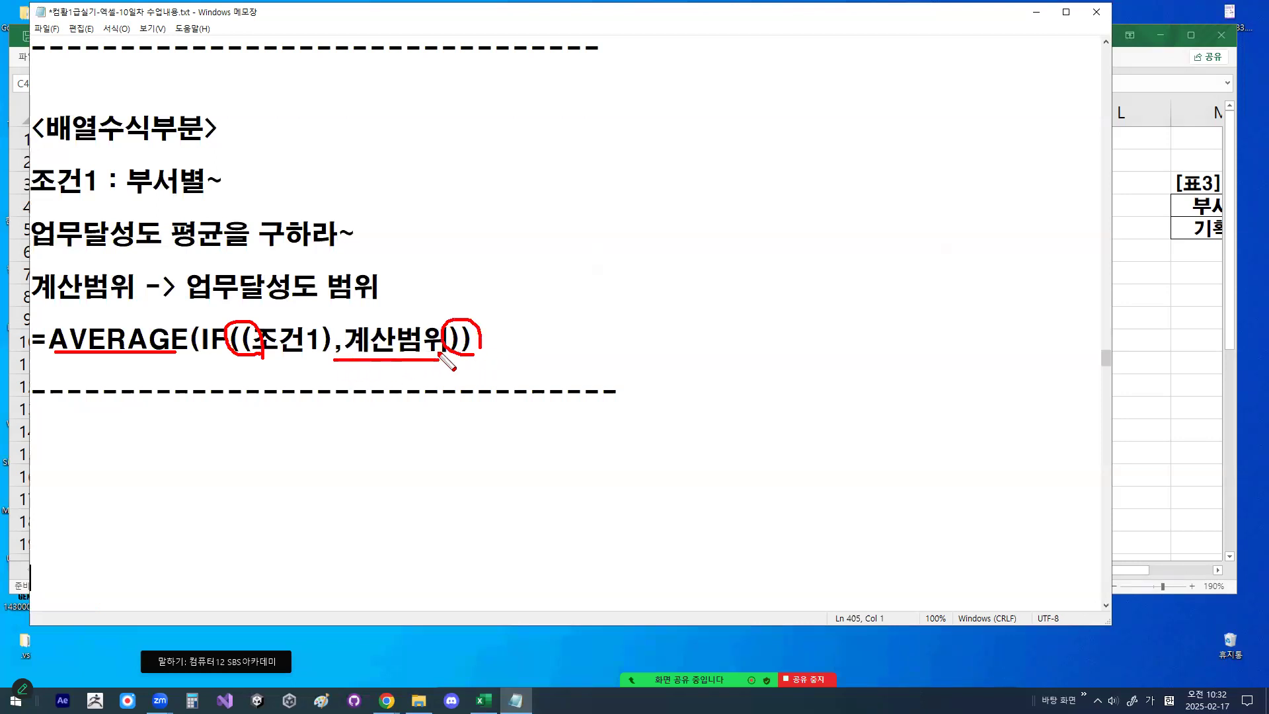
- Start a new formula line reading =AVERAGE(IF(( directly below =AVERAGE(IF((조건1),계산범위))
{"action": "left_click", "coordinate": [182, 372]}
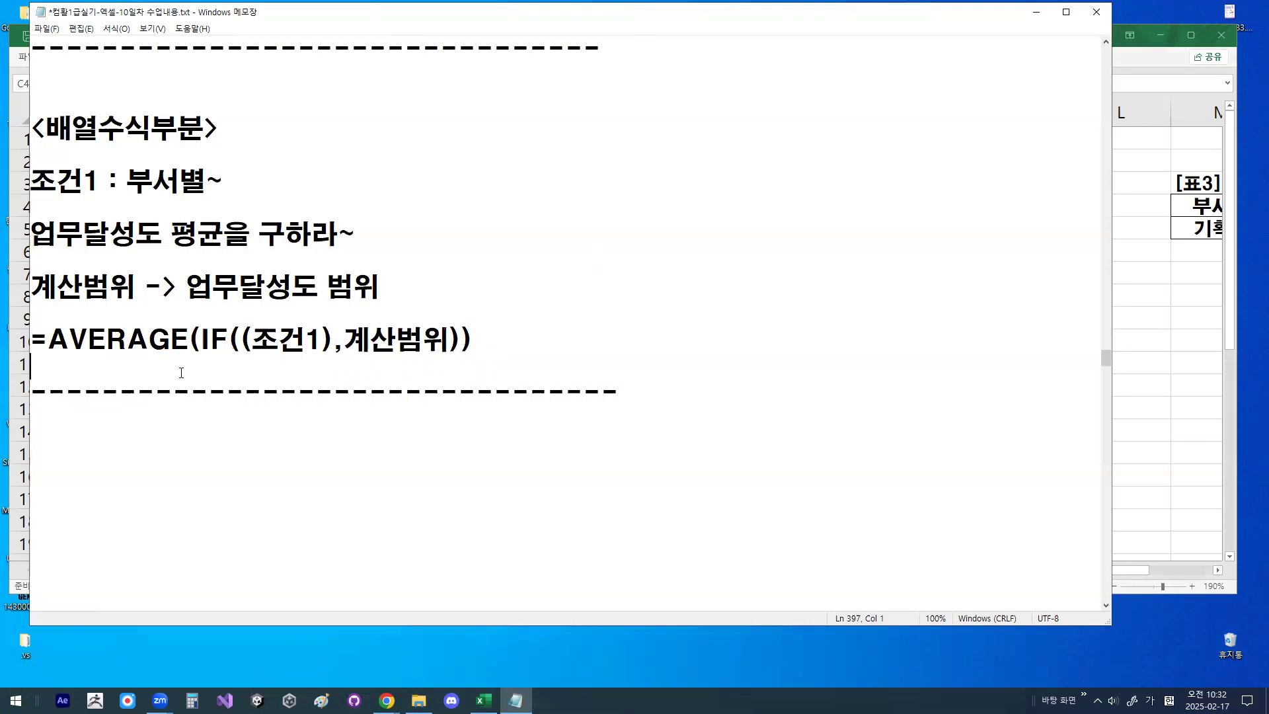
{"action": "key", "text": "Return"}
{"action": "key", "text": "Return"}
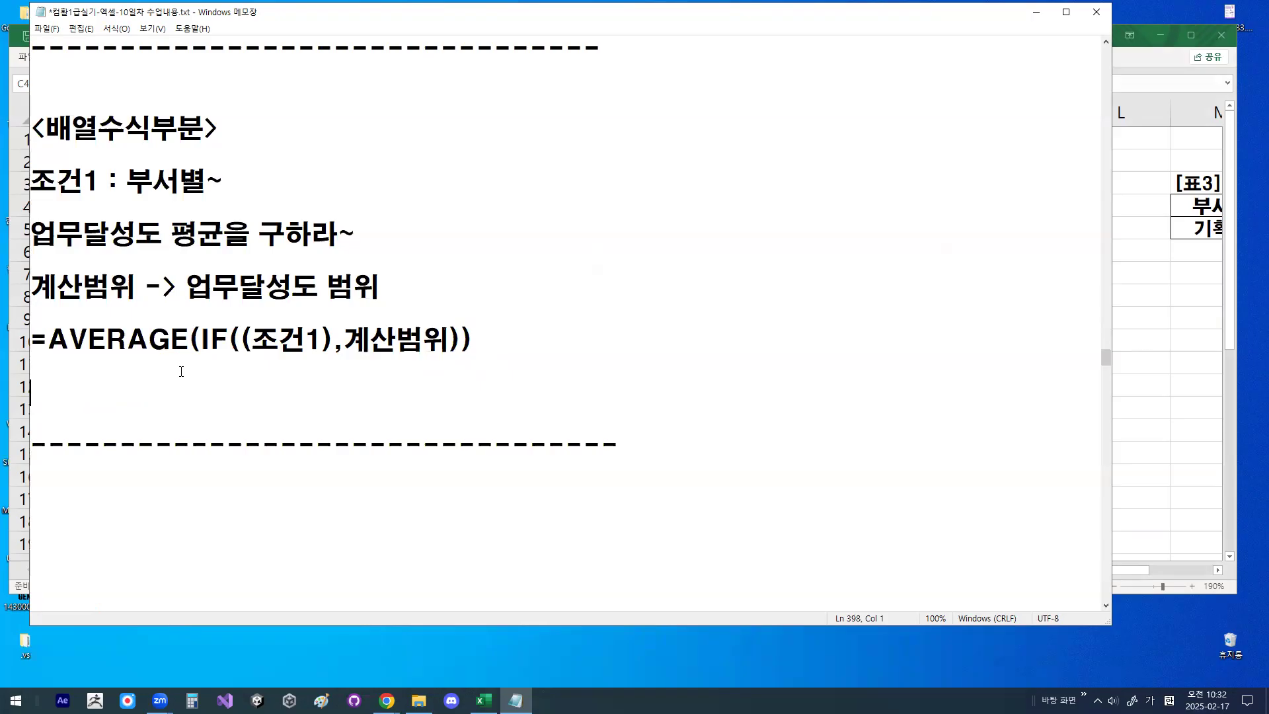
{"action": "type", "text": "="}
{"action": "key", "text": "shift+End"}
{"action": "key", "text": "ctrl+c"}
{"action": "key", "text": "Down"}
{"action": "key", "text": "Down"}
{"action": "key", "text": "Home"}
{"action": "key", "text": "ctrl+v"}
{"action": "key", "text": "Left"}
{"action": "key", "text": "Left"}
{"action": "key", "text": "Left"}
{"action": "key", "text": "Left"}
{"action": "key", "text": "Left"}
{"action": "key", "text": "Left"}
{"action": "key", "text": "Left"}
{"action": "key", "text": "Left"}
{"action": "key", "text": "Left"}
{"action": "key", "text": "Left"}
{"action": "key", "text": "Left"}
{"action": "key", "text": "Left"}
{"action": "key", "text": "Left"}
{"action": "key", "text": "Left"}
{"action": "key", "text": "Right"}
{"action": "key", "text": "shift+End"}
{"action": "key", "text": "Delete"}
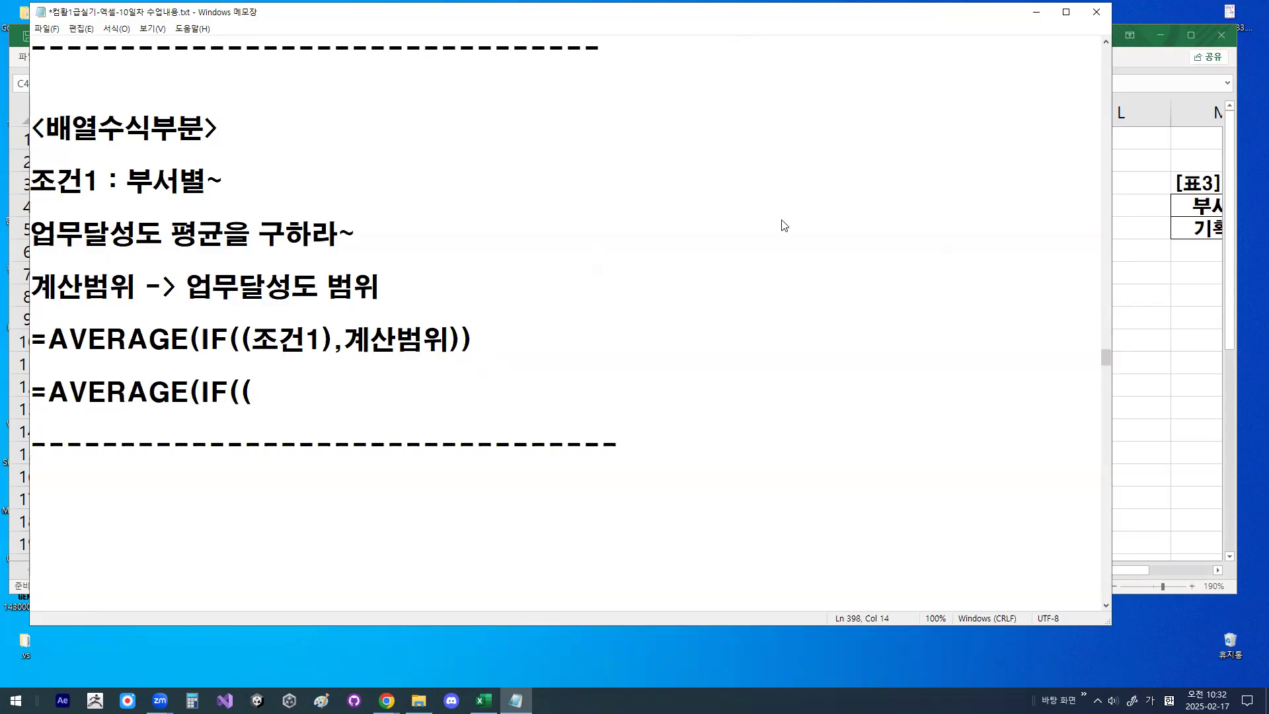
- Switch to Excel, examine the 부서명 column that serves as the condition range, and return to Notepad
{"action": "left_click_drag", "start_coordinate": [740, 19], "coordinate": [776, 245]}
{"action": "left_click", "coordinate": [840, 64]}
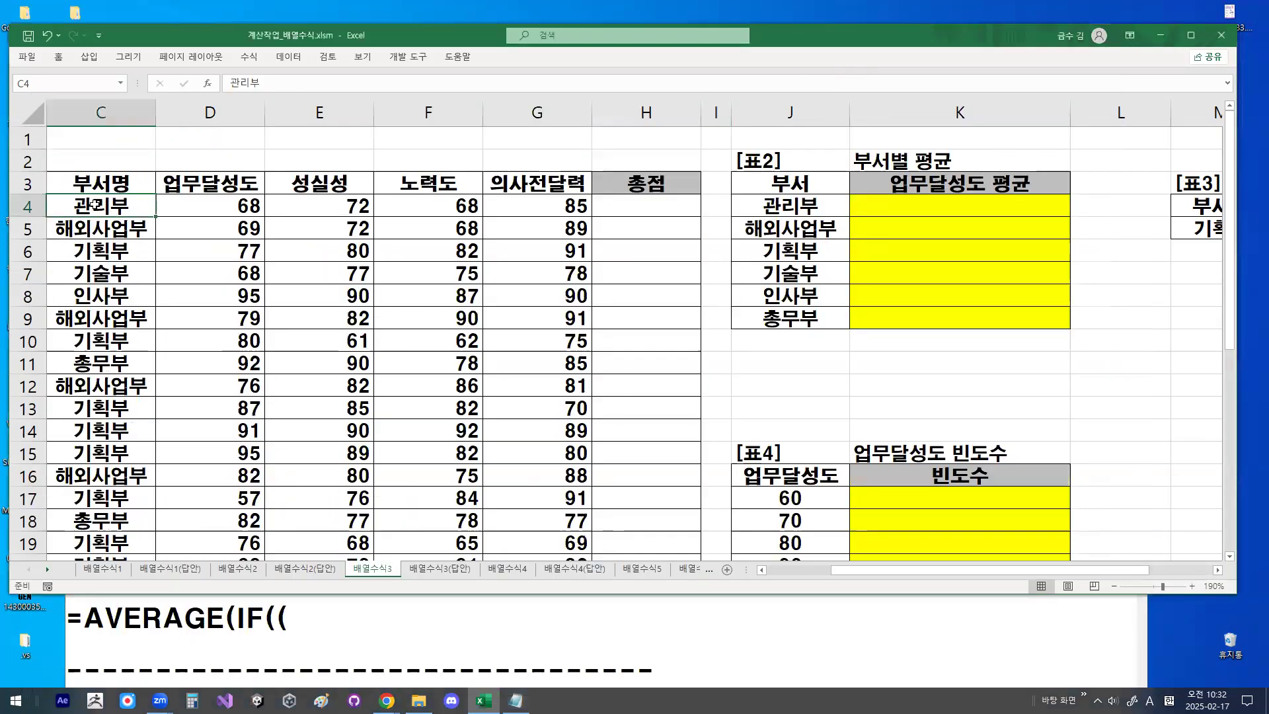
{"action": "key", "text": "ctrl+1"}
{"action": "mouse_move", "coordinate": [265, 390]}
{"action": "left_mouse_down"}
{"action": "mouse_move", "coordinate": [189, 574]}
{"action": "mouse_move", "coordinate": [236, 363]}
{"action": "mouse_move", "coordinate": [241, 482]}
{"action": "left_mouse_up"}
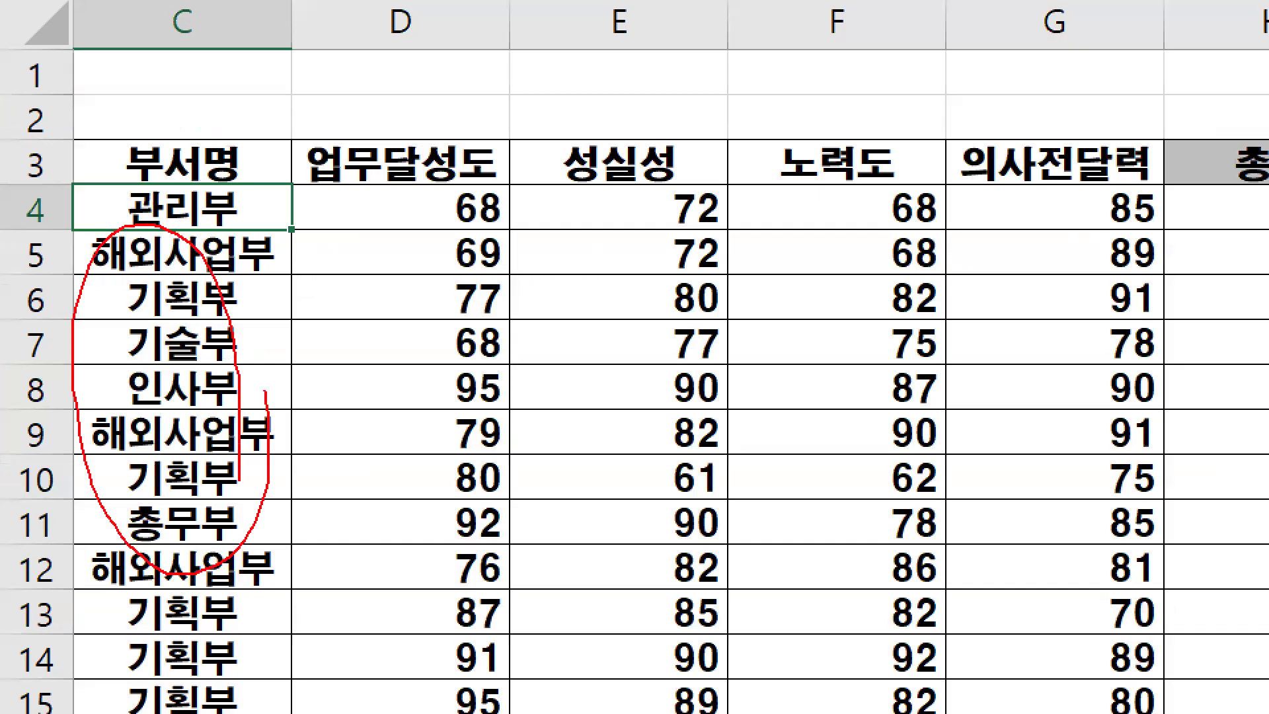
{"action": "key", "text": "Escape"}
{"action": "left_click", "coordinate": [471, 610]}
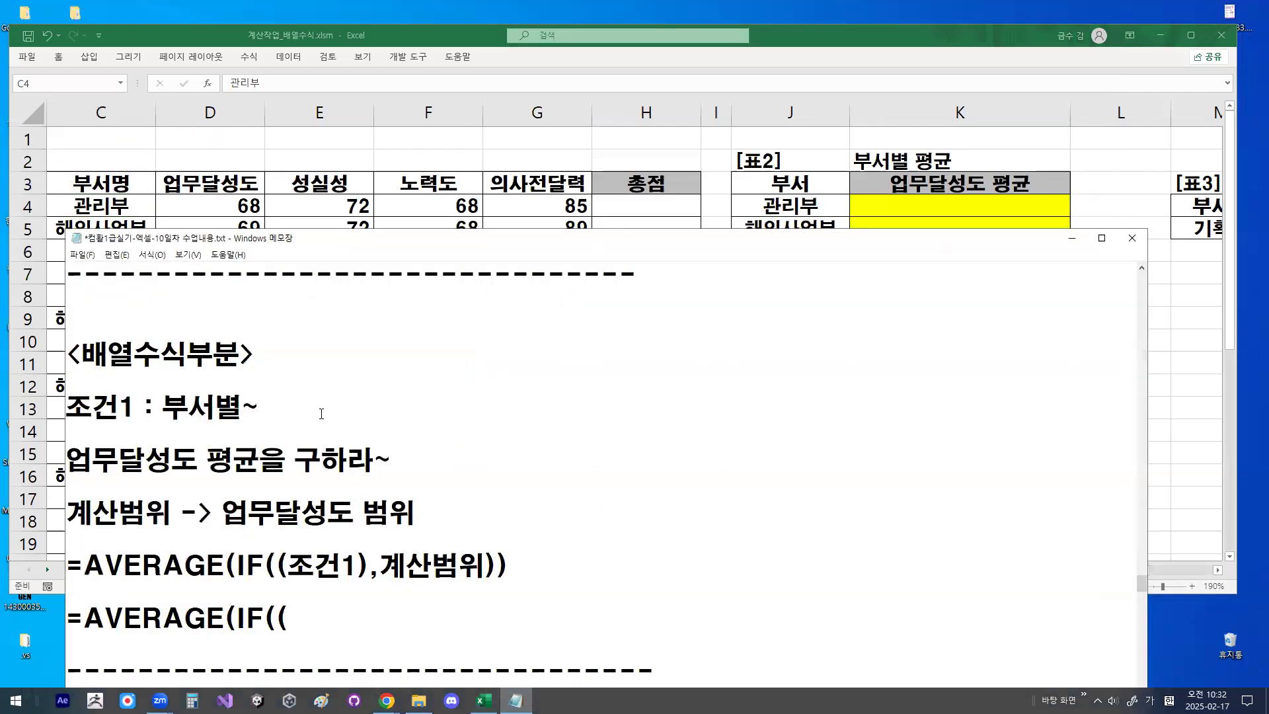
- Add the condition 부서명범위=왼쪽셀주소) to the end of the unfinished =AVERAGE(IF(( line
{"action": "left_click_drag", "start_coordinate": [405, 233], "coordinate": [376, 59]}
{"action": "type", "text": "부서명범위=왼"}
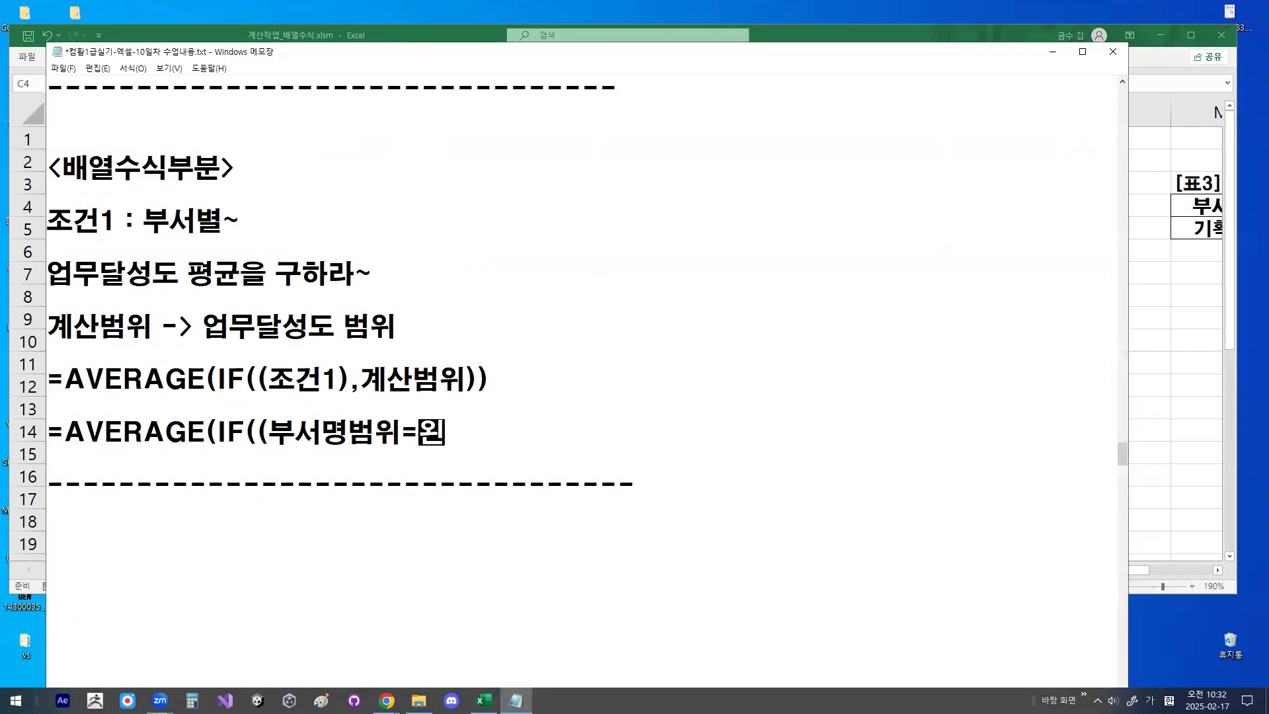
{"action": "type", "text": "조쪽"}
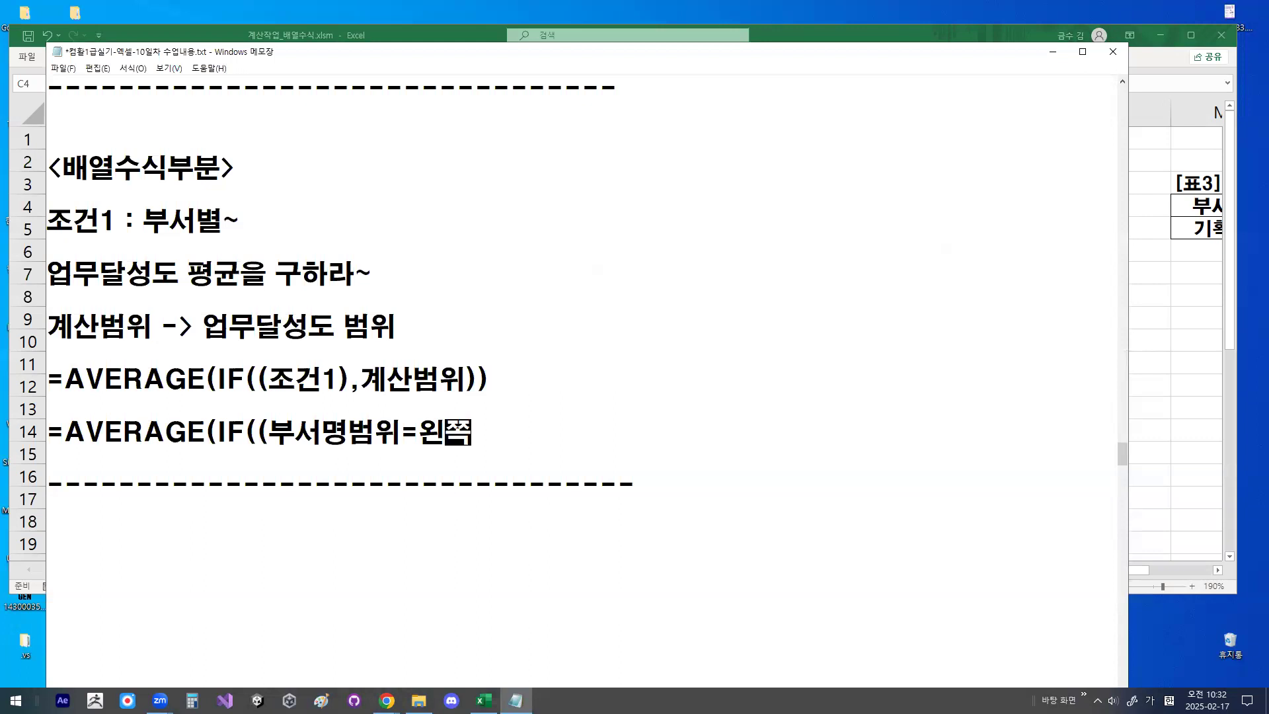
{"action": "type", "text": "셀주소)"}
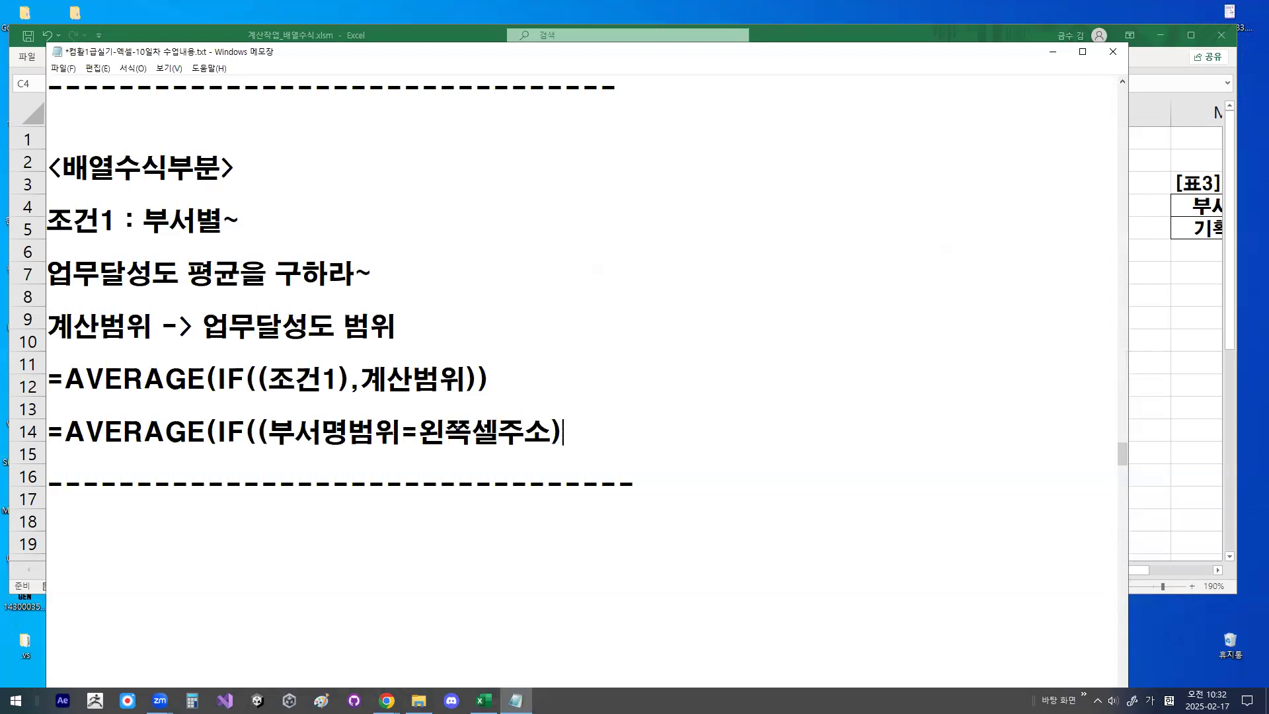
- Underline 부서명범위 in the new formula line and sketch a $ sign below it for the absolute reference
{"action": "mouse_move", "coordinate": [275, 448]}
{"action": "left_mouse_down"}
{"action": "mouse_move", "coordinate": [402, 448]}
{"action": "mouse_move", "coordinate": [358, 458]}
{"action": "mouse_move", "coordinate": [358, 495]}
{"action": "left_mouse_up"}
{"action": "left_click_drag", "start_coordinate": [351, 482], "coordinate": [375, 482]}
{"action": "left_click_drag", "start_coordinate": [393, 538], "coordinate": [347, 568]}
{"action": "left_click_drag", "start_coordinate": [362, 520], "coordinate": [362, 588]}
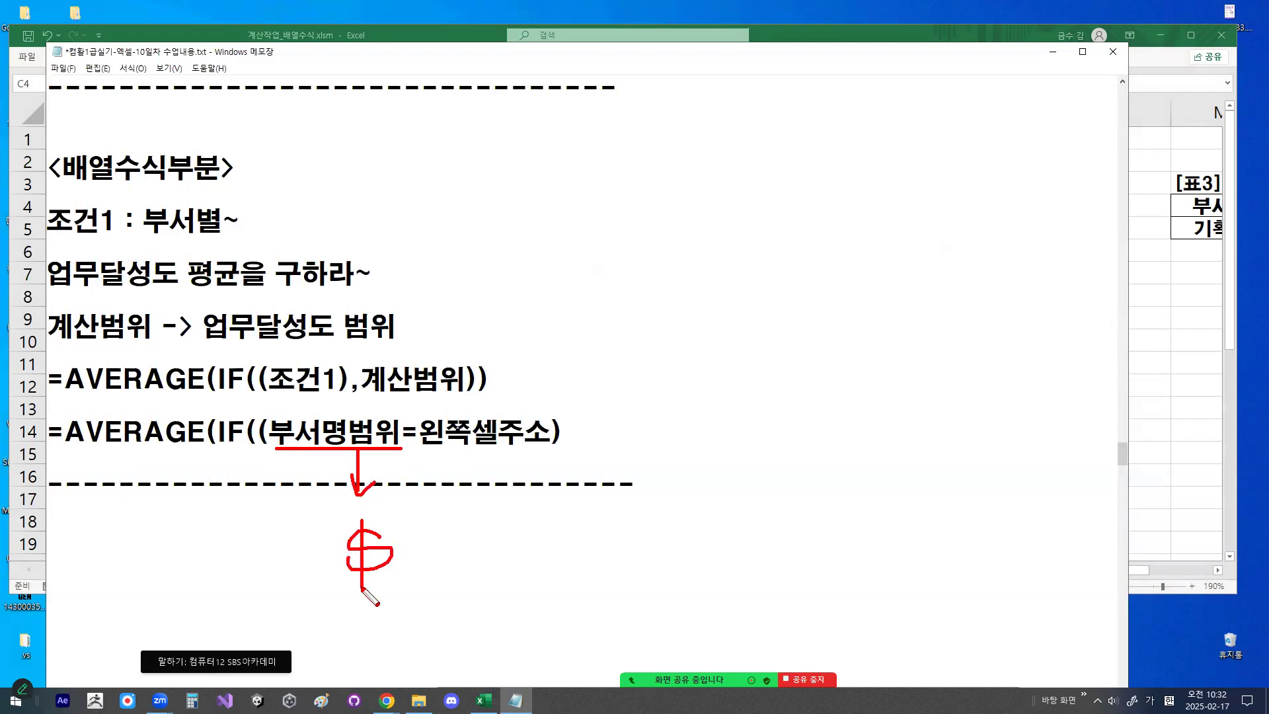
{"action": "left_click_drag", "start_coordinate": [257, 431], "coordinate": [594, 431]}
{"action": "left_click", "coordinate": [594, 431]}
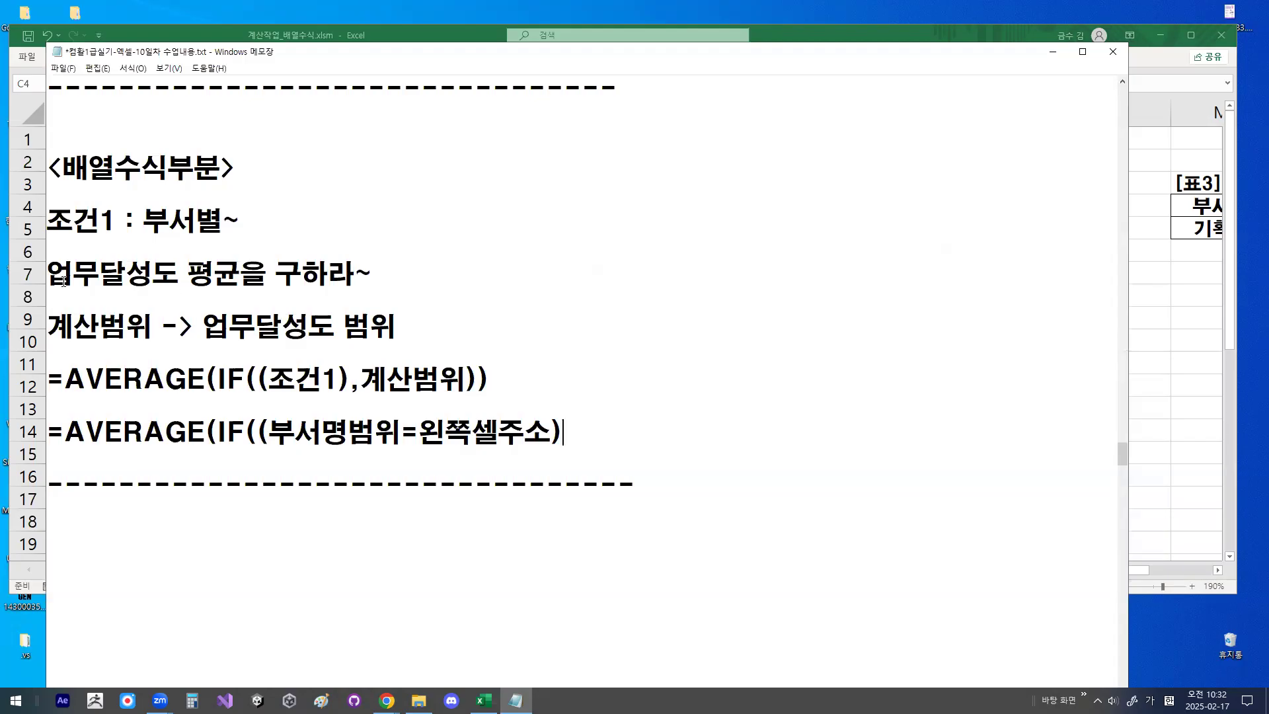
- Complete the unfinished =AVERAGE(IF((부서명범위=왼쪽셀주소) line with the calculation range ,업무달성도범위))
{"action": "left_click_drag", "start_coordinate": [48, 273], "coordinate": [240, 278]}
{"action": "left_click_drag", "start_coordinate": [357, 378], "coordinate": [491, 380]}
{"action": "left_click", "coordinate": [588, 441]}
{"action": "type", "text": ",업무달성도"}
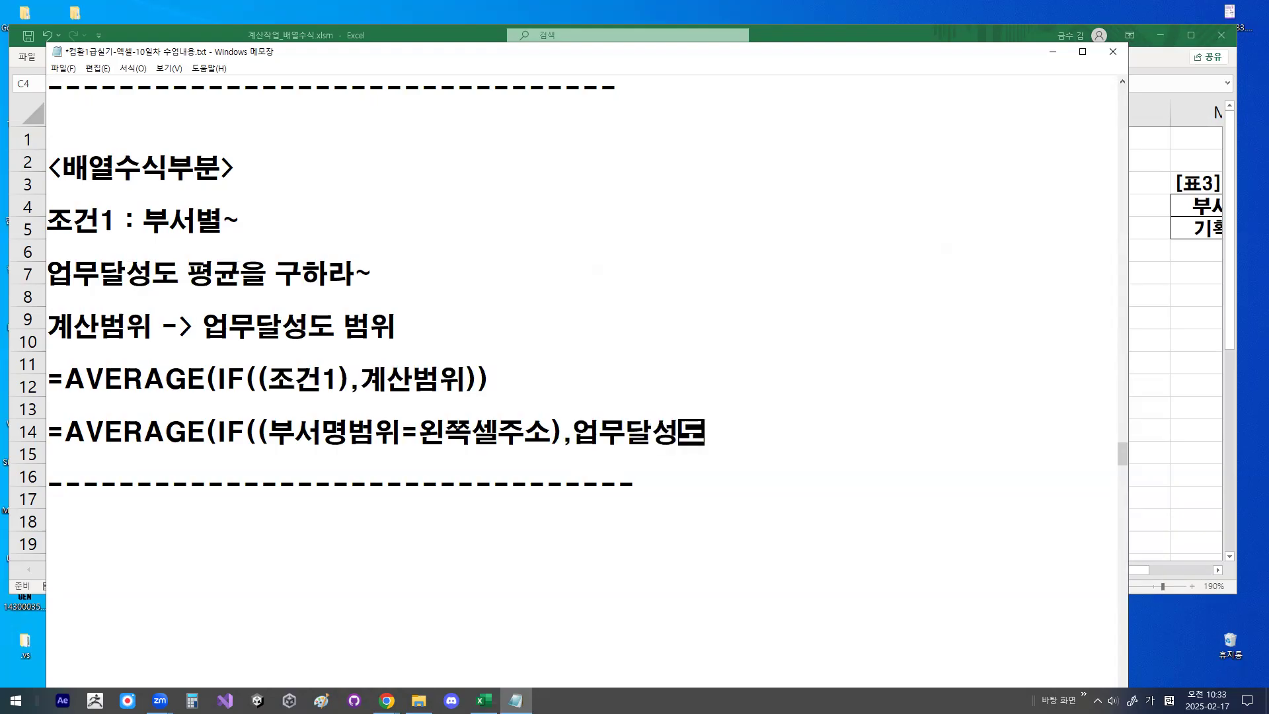
{"action": "type", "text": "범위))"}
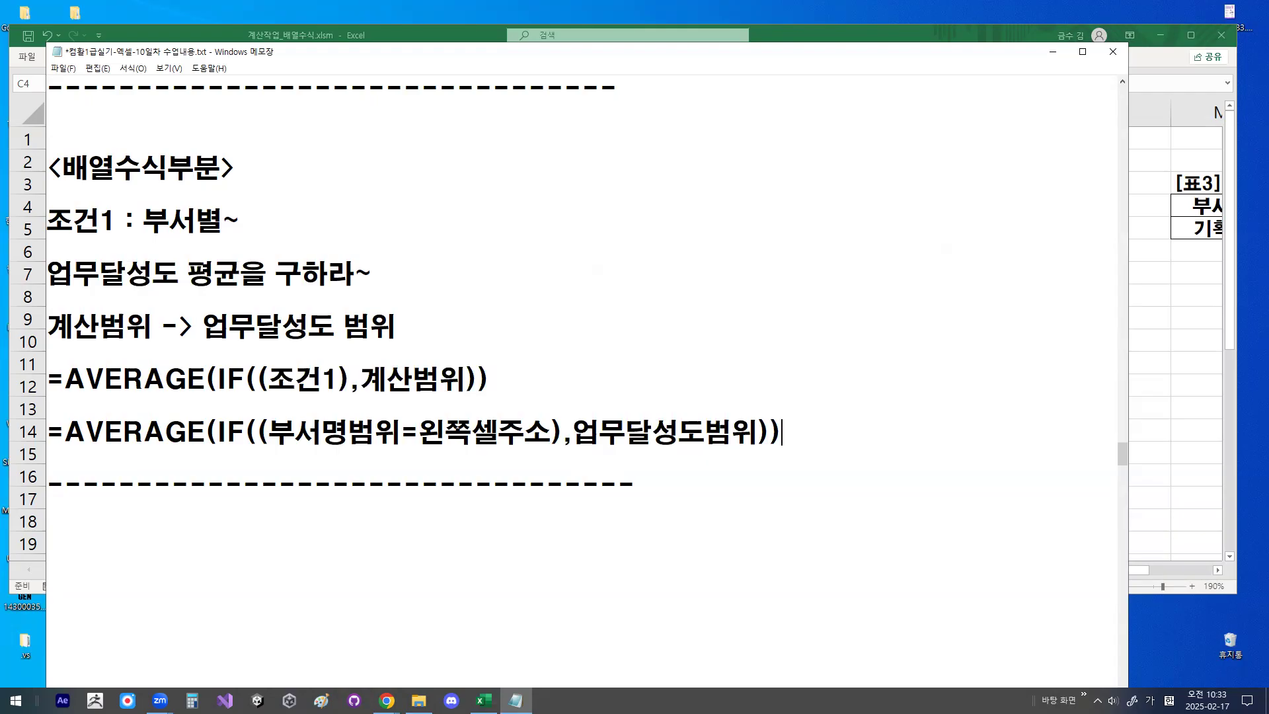
- Remove the surplus blank lines below the dashed divider to bring the <최종식> section up beneath it
{"action": "key", "text": "Down"}
{"action": "key", "text": "Down"}
{"action": "key", "text": "Delete"}
{"action": "key", "text": "Delete"}
{"action": "key", "text": "Delete"}
{"action": "key", "text": "Delete"}
{"action": "key", "text": "Delete"}
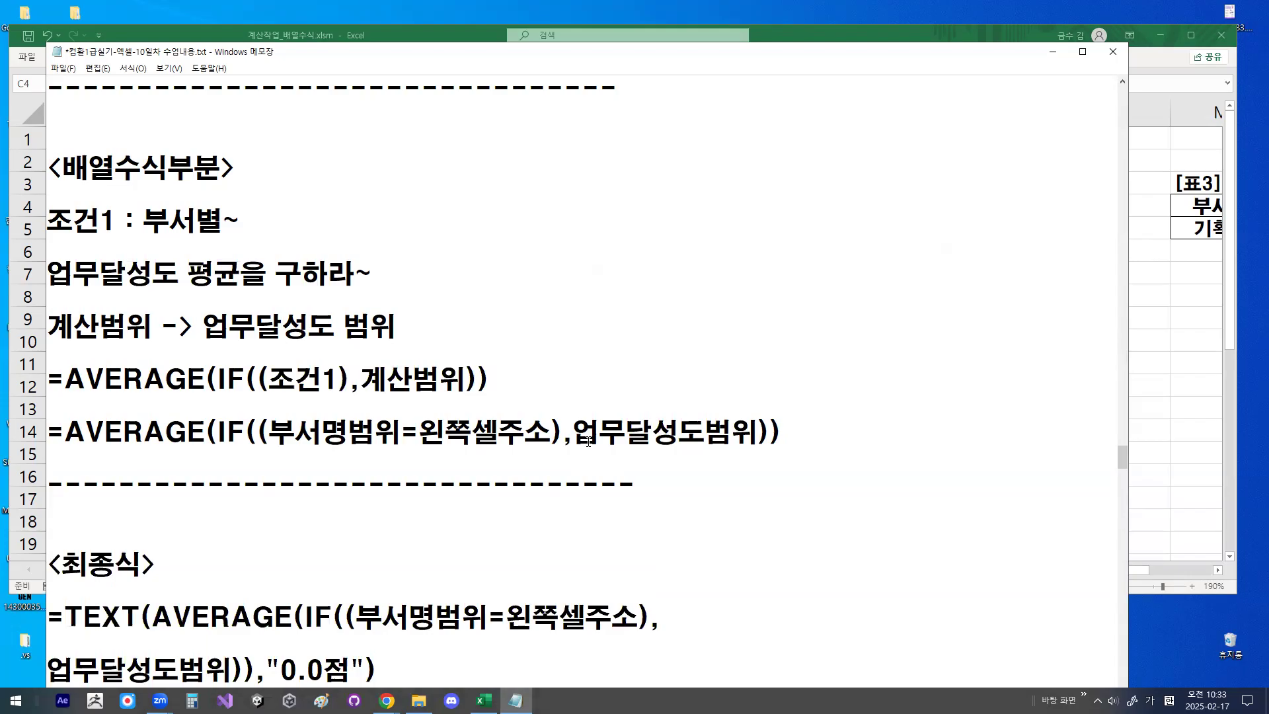
{"action": "scroll", "coordinate": [588, 441], "scroll_direction": "down", "scroll_amount": 1}
{"action": "key", "text": "Return"}
{"action": "key", "text": "Return"}
{"action": "key", "text": "Return"}
{"action": "key", "text": "Return"}
{"action": "key", "text": "Return"}
{"action": "key", "text": "Return"}
{"action": "key", "text": "Return"}
{"action": "key", "text": "Return"}
{"action": "key", "text": "Return"}
{"action": "key", "text": "Return"}
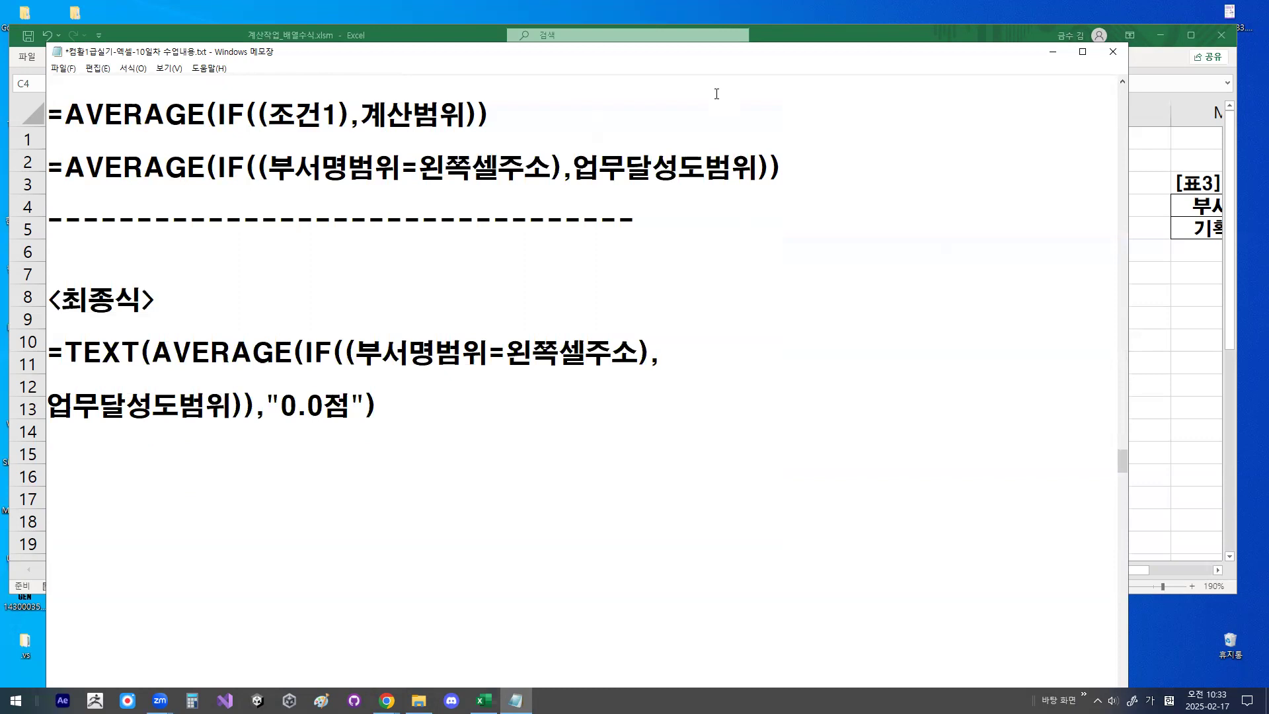
- Mark up the <최종식> formula by underlining the AVERAGE(IF()) part and 0.0점 and circling TEXT, then clear the markings
{"action": "left_click_drag", "start_coordinate": [160, 368], "coordinate": [643, 366]}
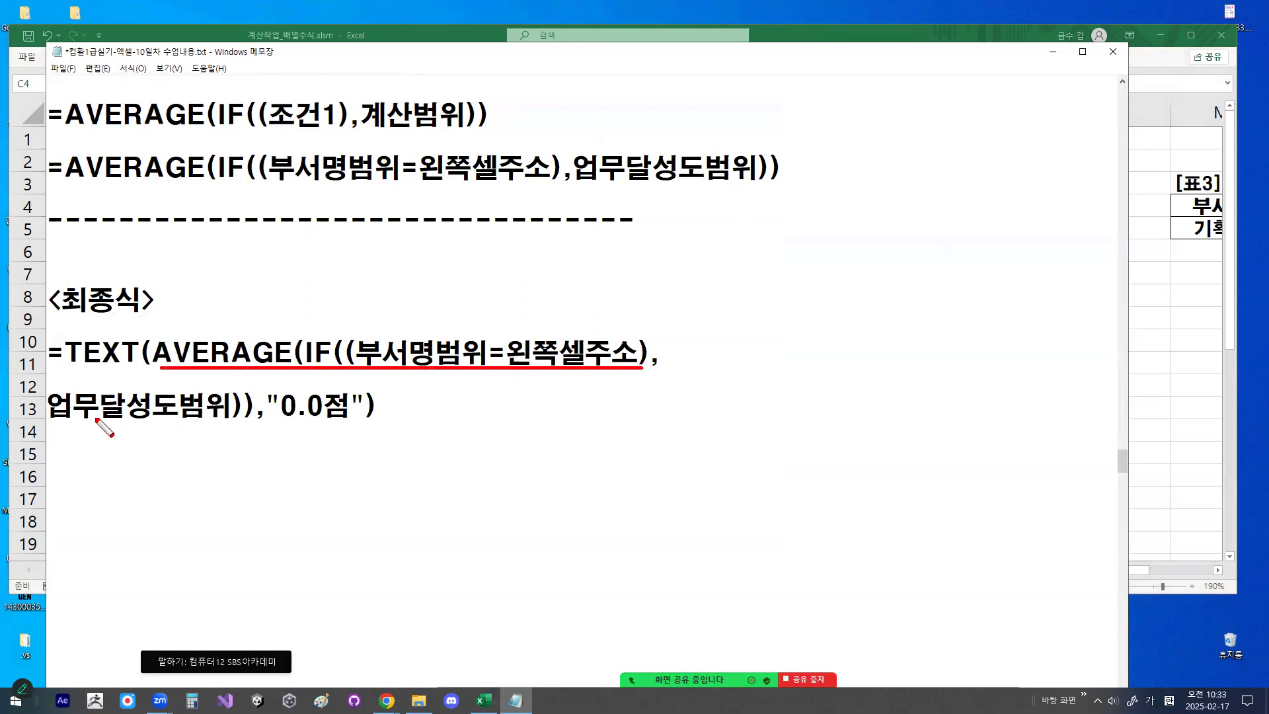
{"action": "left_click_drag", "start_coordinate": [60, 420], "coordinate": [243, 421]}
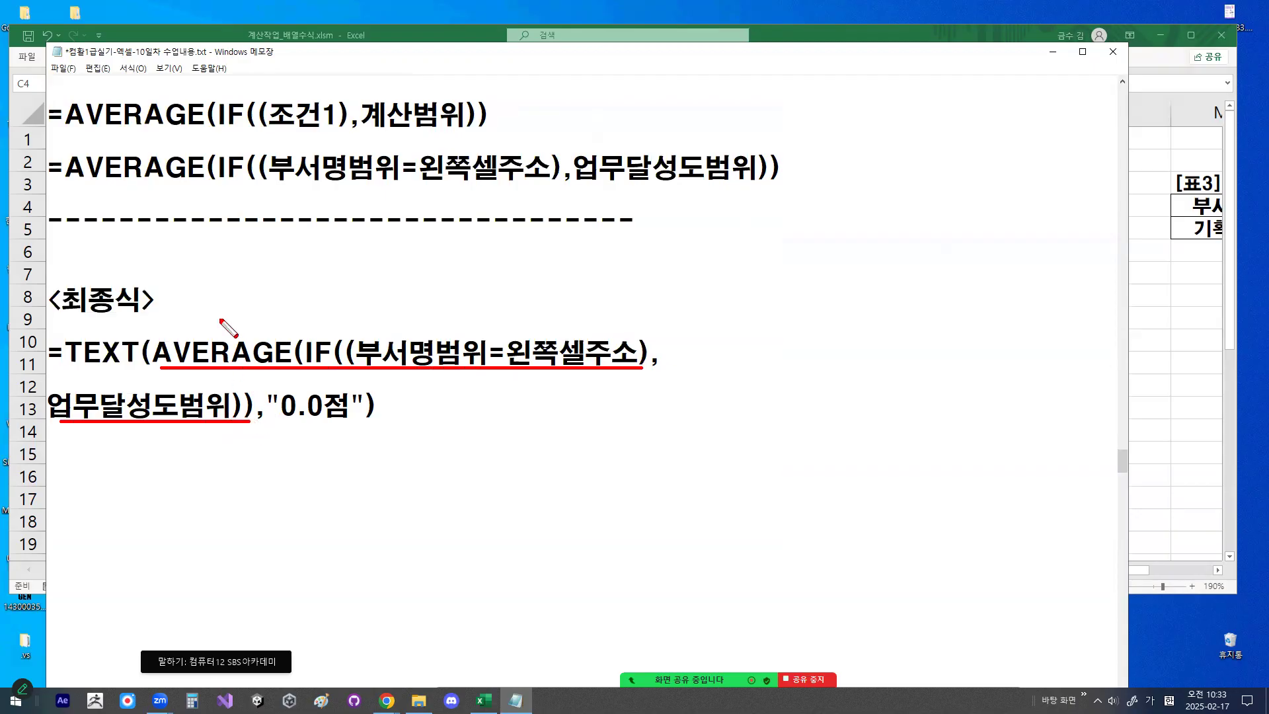
{"action": "left_click_drag", "start_coordinate": [220, 320], "coordinate": [279, 251]}
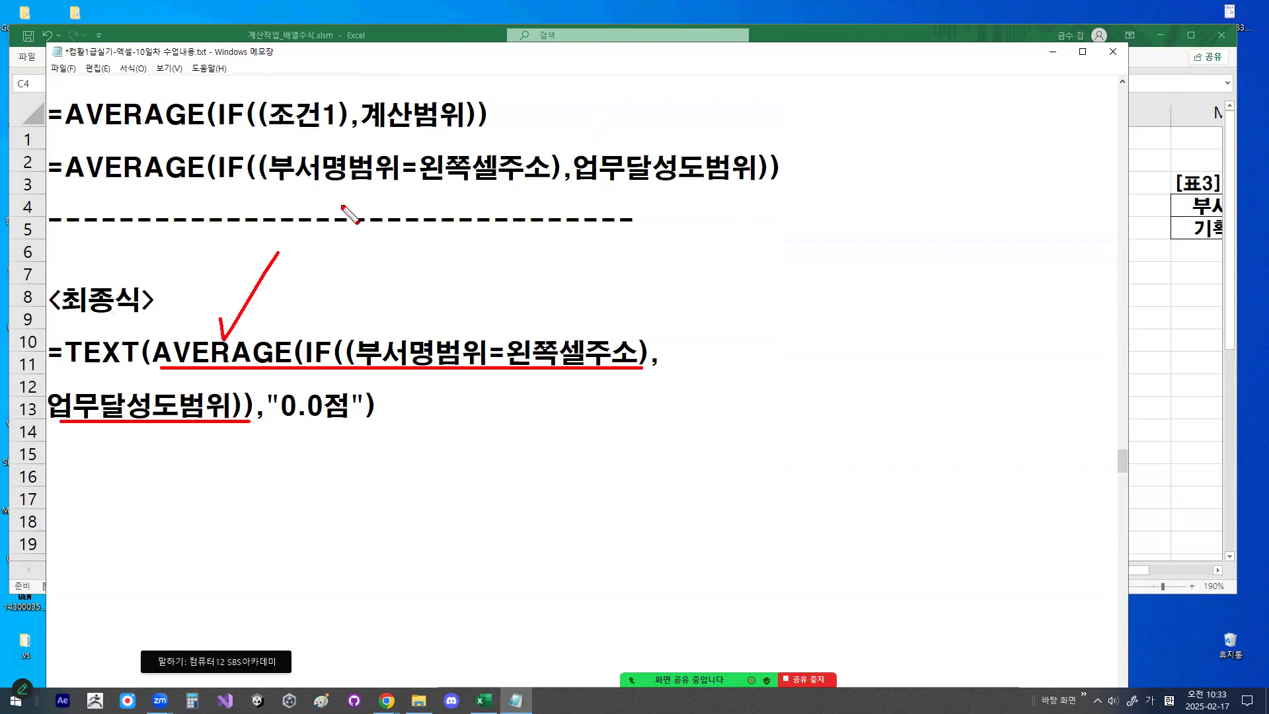
{"action": "left_click_drag", "start_coordinate": [286, 420], "coordinate": [348, 423]}
{"action": "left_click_drag", "start_coordinate": [306, 382], "coordinate": [346, 357]}
{"action": "mouse_move", "coordinate": [341, 427]}
{"action": "left_mouse_down"}
{"action": "mouse_move", "coordinate": [341, 442]}
{"action": "mouse_move", "coordinate": [378, 404]}
{"action": "left_mouse_up"}
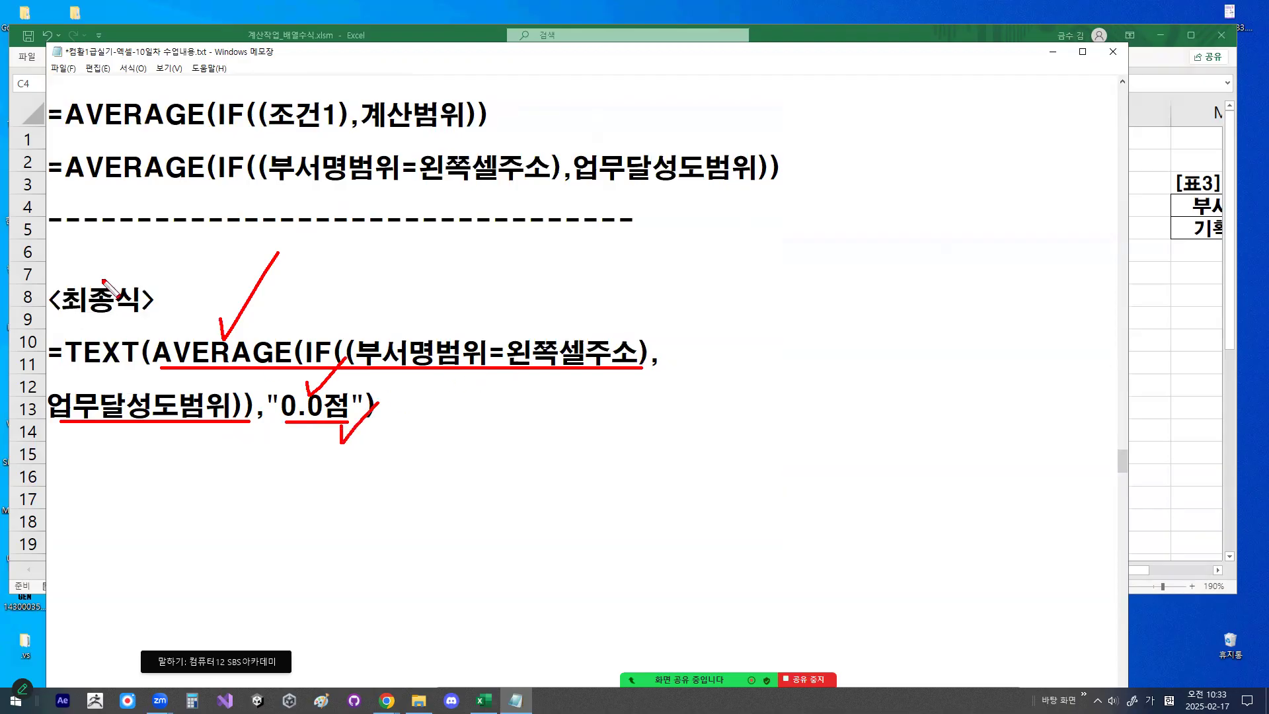
{"action": "mouse_move", "coordinate": [118, 363]}
{"action": "left_mouse_down"}
{"action": "mouse_move", "coordinate": [68, 355]}
{"action": "mouse_move", "coordinate": [142, 372]}
{"action": "left_mouse_up"}
{"action": "mouse_move", "coordinate": [190, 316]}
{"action": "left_mouse_down"}
{"action": "mouse_move", "coordinate": [200, 342]}
{"action": "mouse_move", "coordinate": [270, 236]}
{"action": "left_mouse_up"}
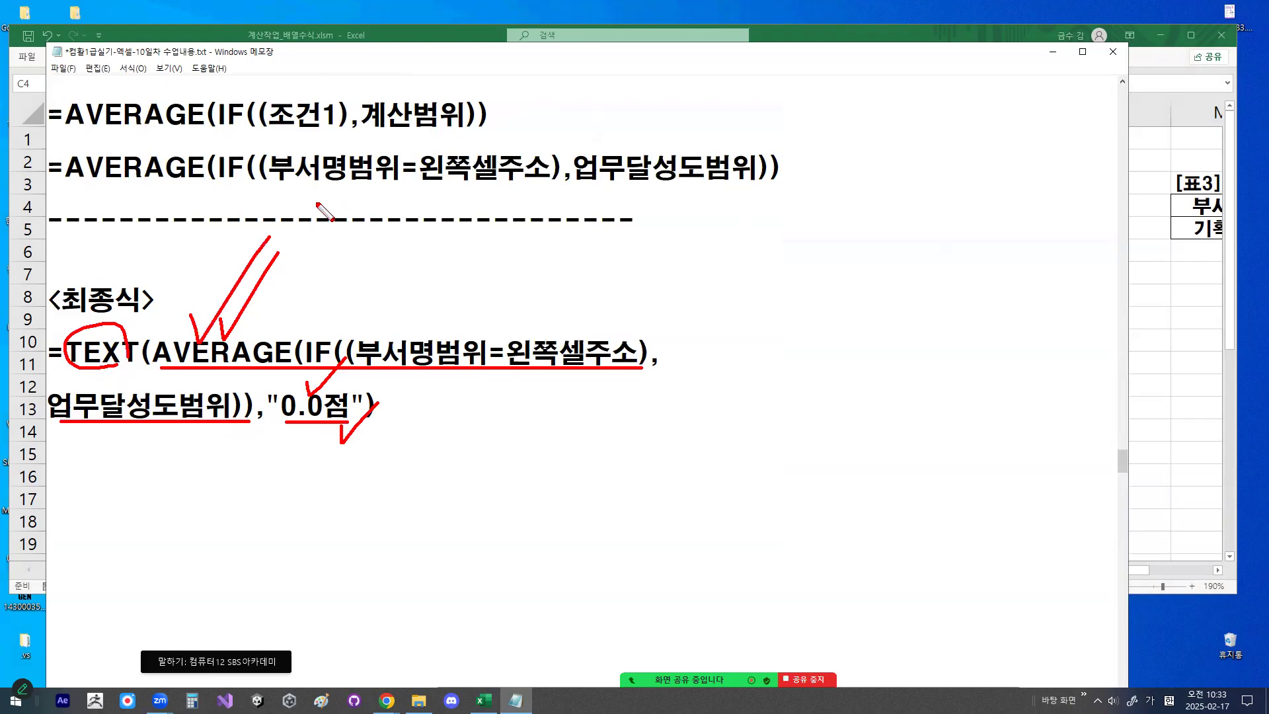
{"action": "key", "text": "Escape"}
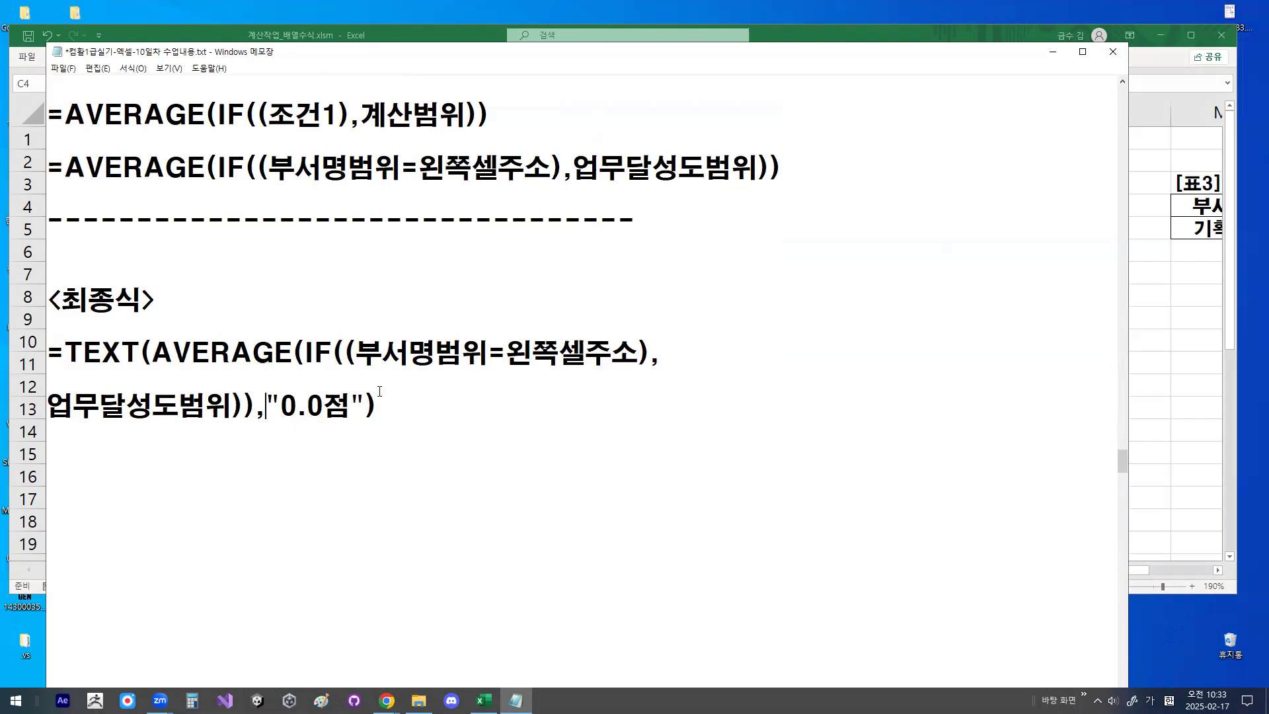
- Switch to Excel and start the formula in cell K4 of the 업무달성도 평균 column with =TEXT(
{"action": "left_click", "coordinate": [1053, 53]}
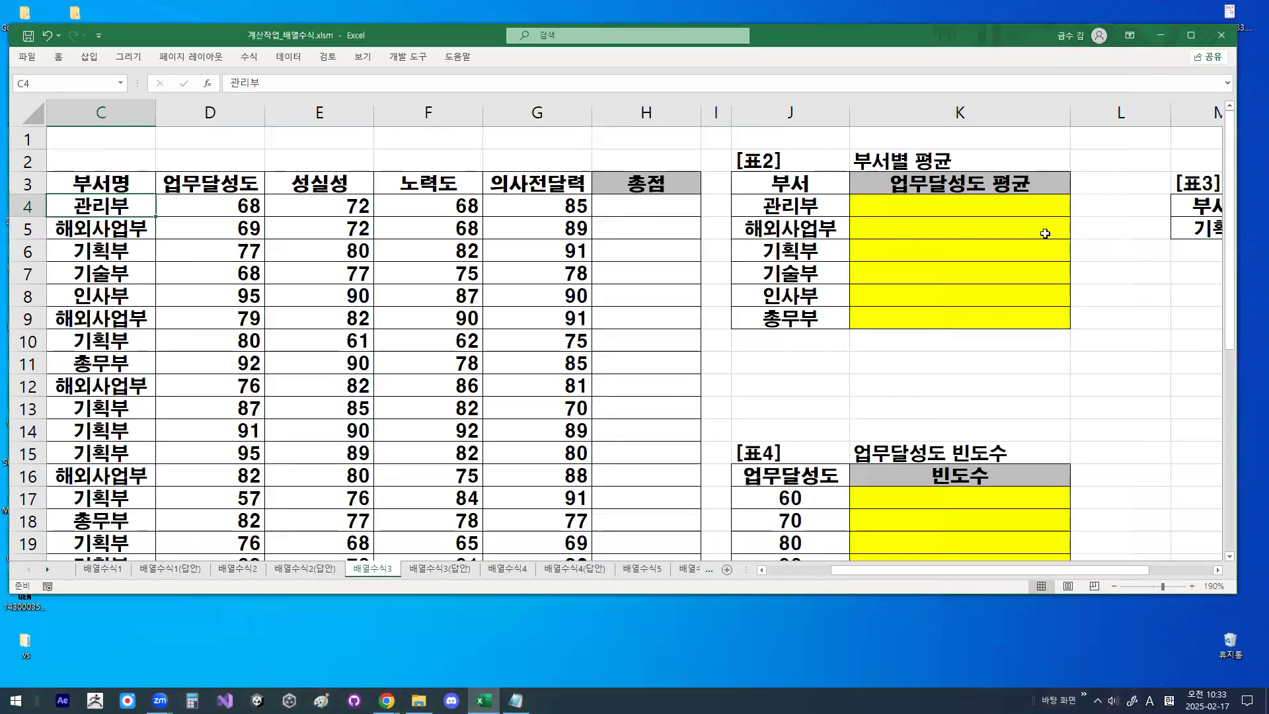
{"action": "left_click", "coordinate": [979, 202]}
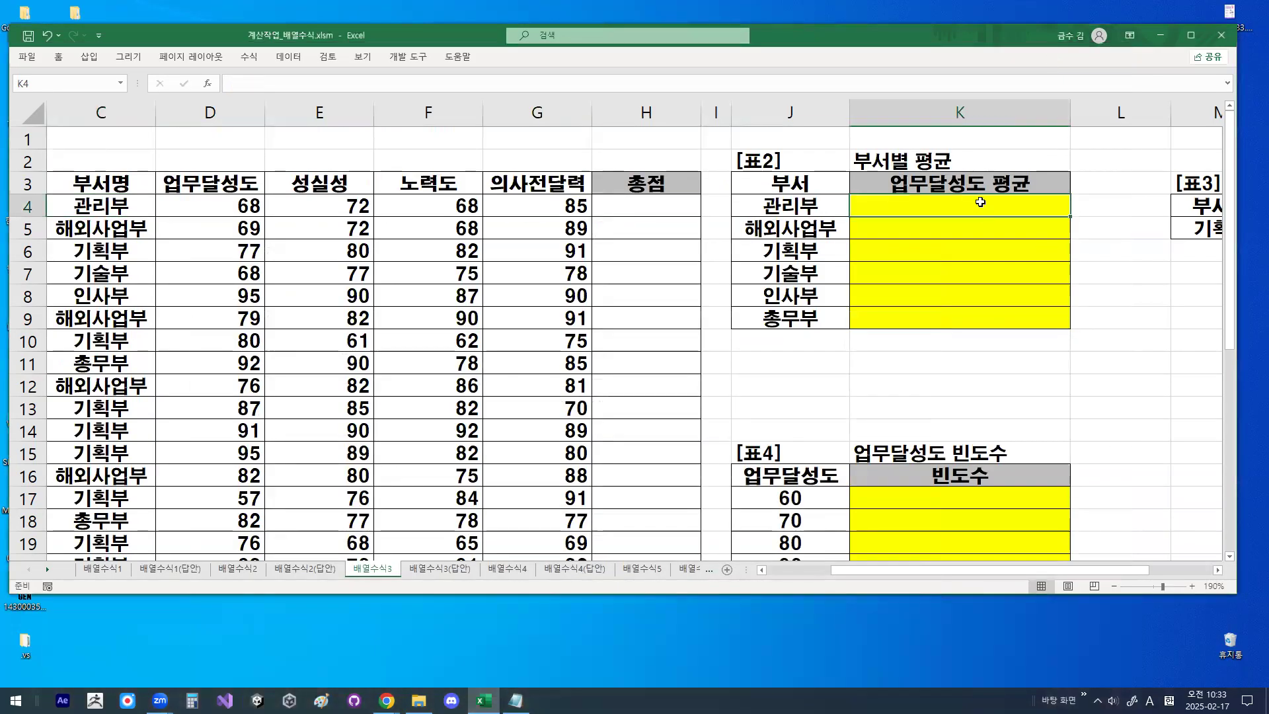
{"action": "scroll", "coordinate": [1103, 217], "scroll_direction": "up", "scroll_amount": 3}
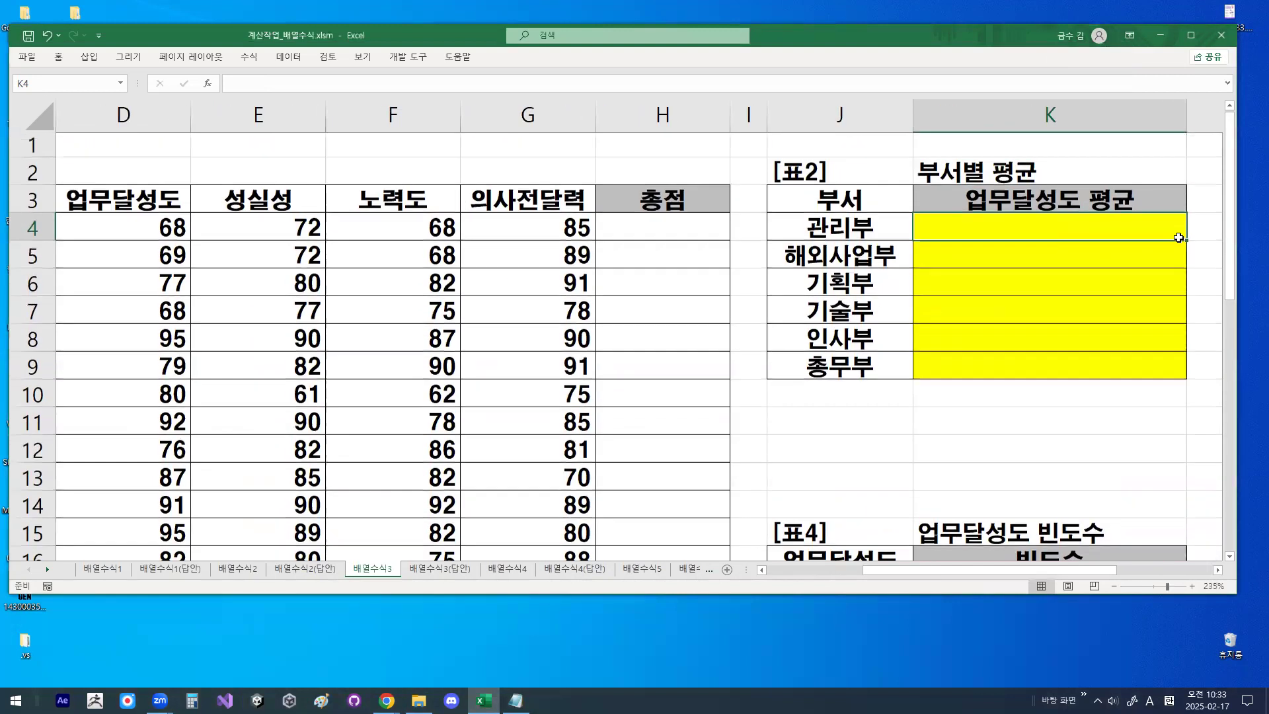
{"action": "left_click", "coordinate": [1218, 570]}
{"action": "left_click", "coordinate": [1218, 570]}
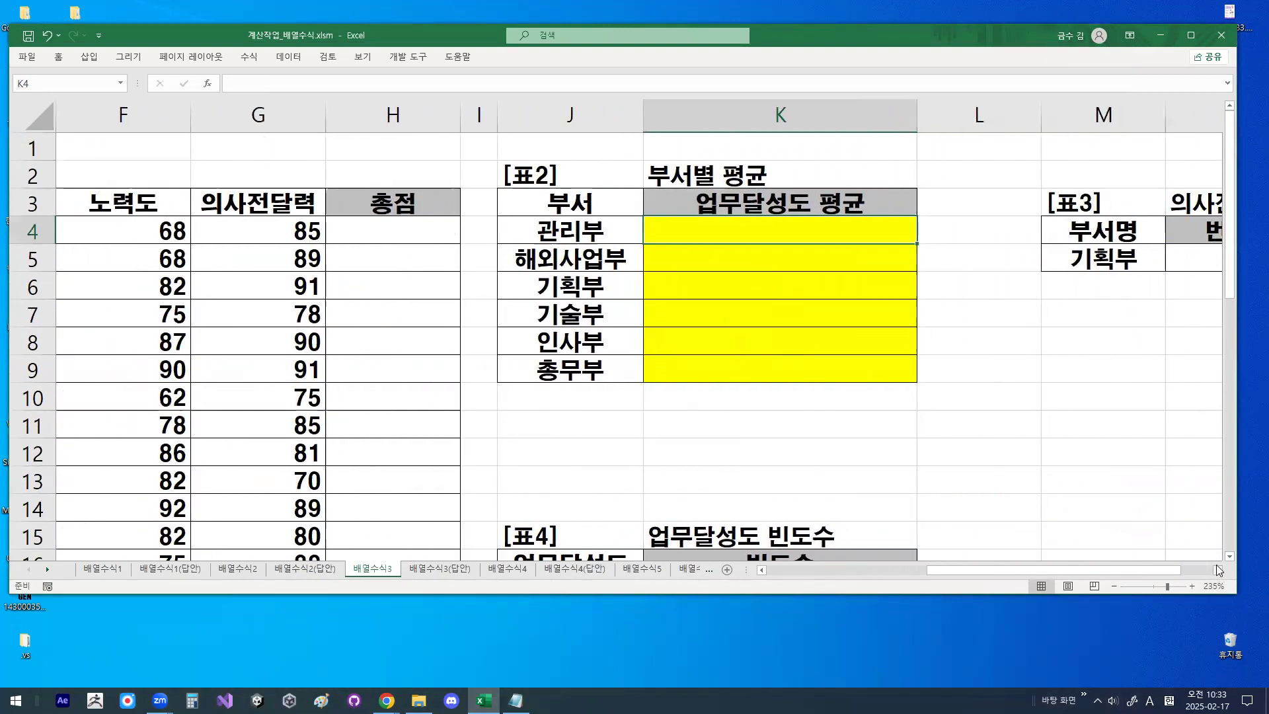
{"action": "type", "text": "="}
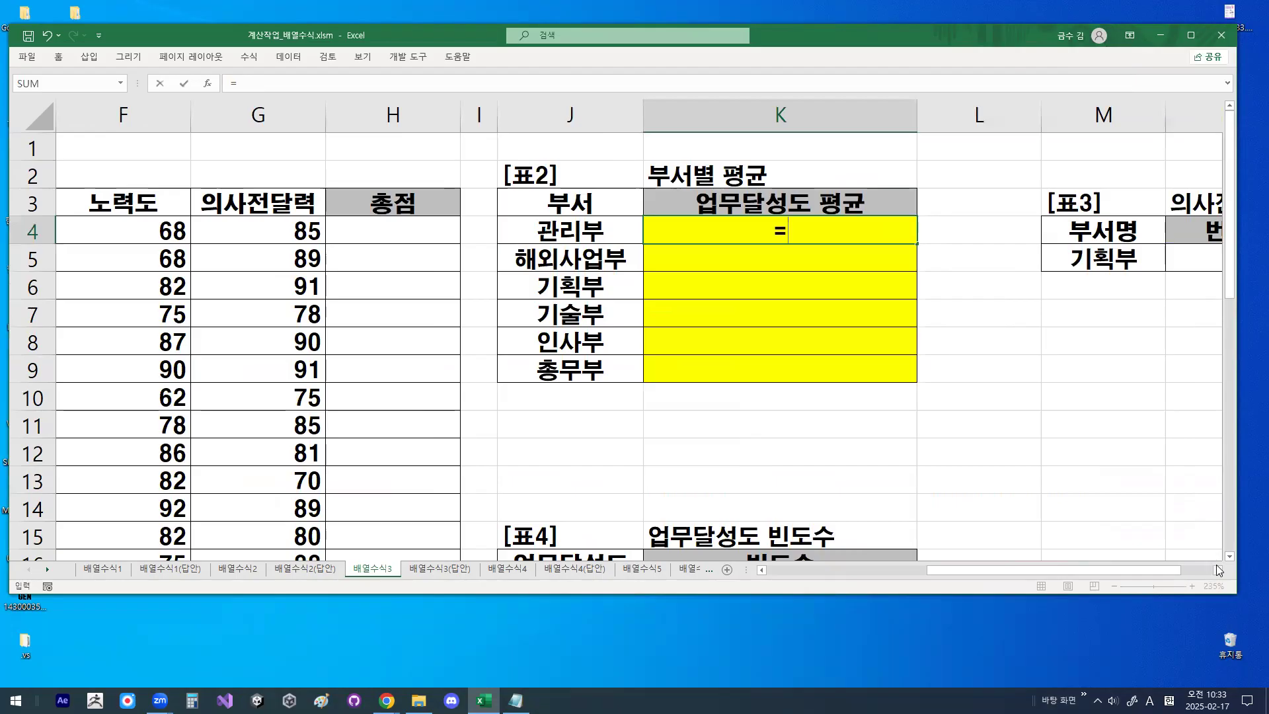
{"action": "type", "text": "A"}
{"action": "key", "text": "BackSpace"}
{"action": "type", "text": "TEXT"}
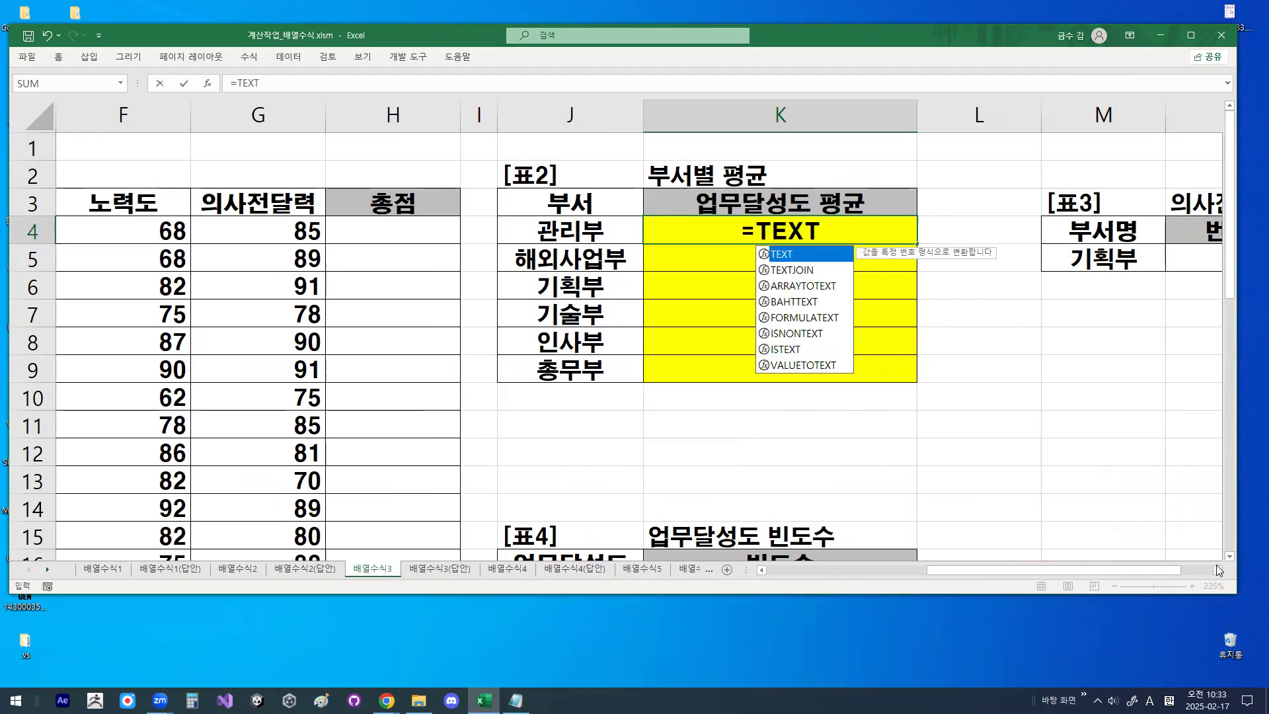
{"action": "type", "text": "("}
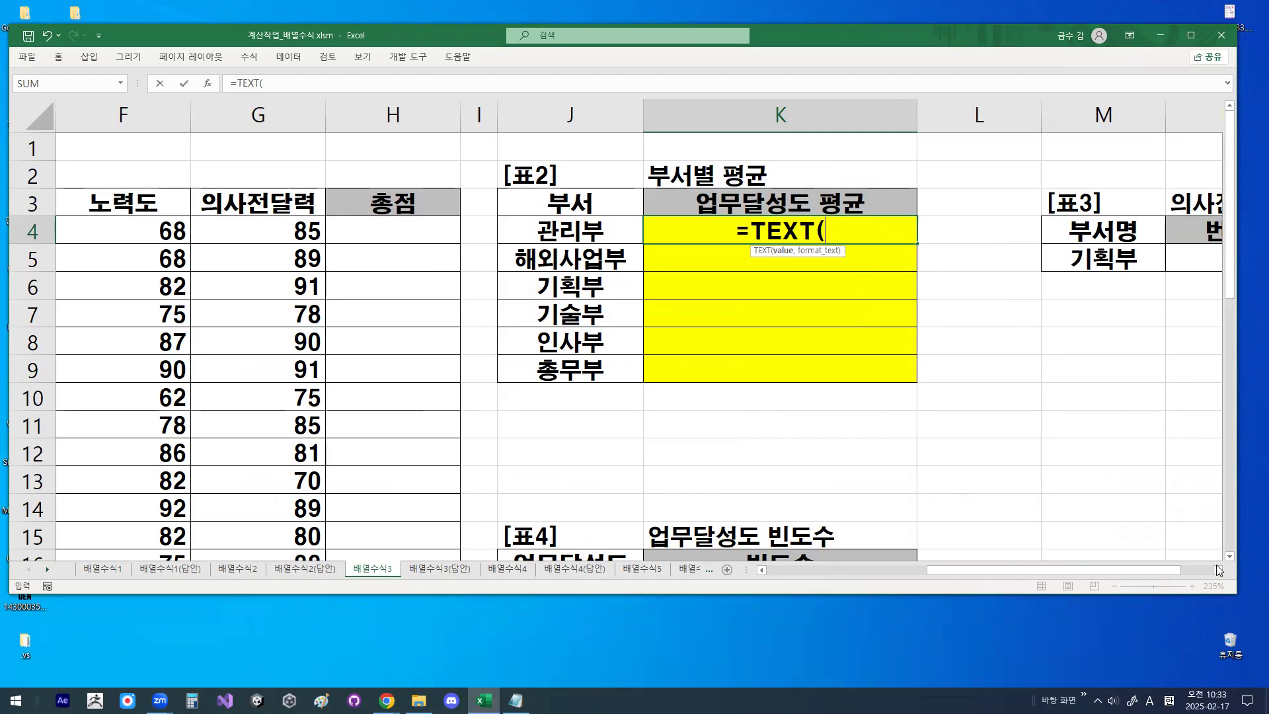
- Nest AVERAGE(IF(( inside the TEXT function in K4
{"action": "type", "text": "AV"}
{"action": "key", "text": "Down"}
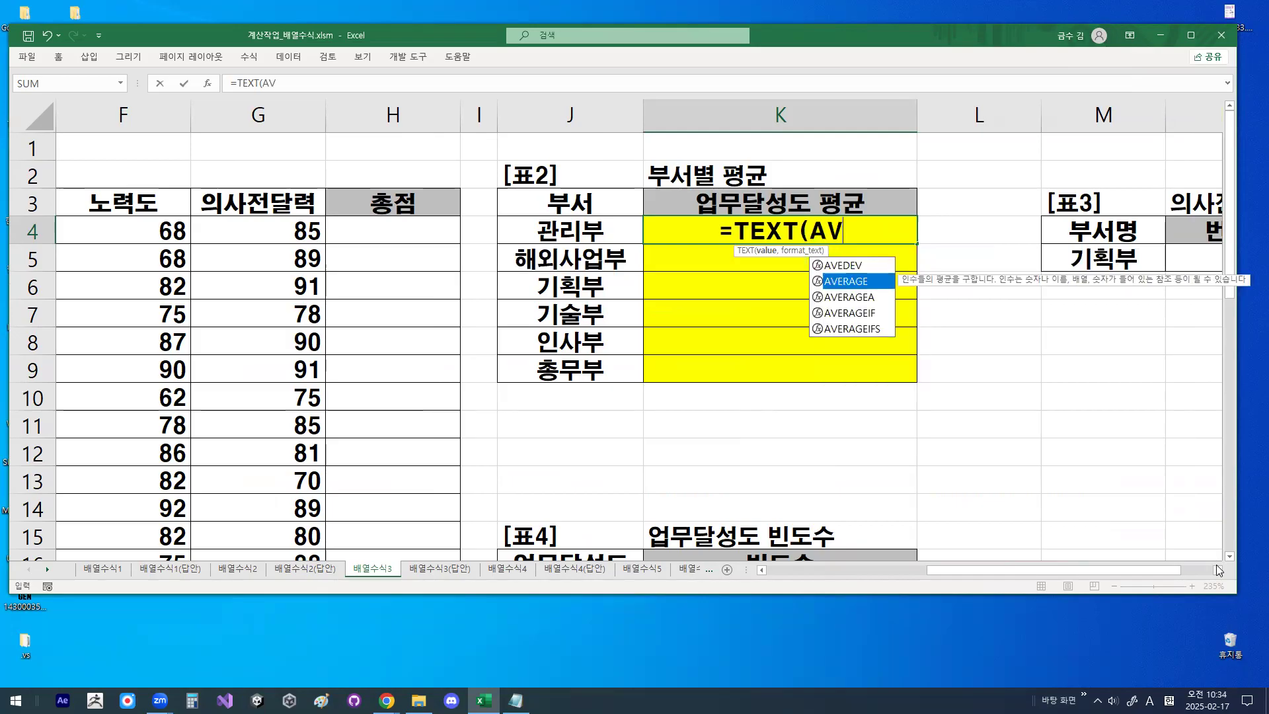
{"action": "key", "text": "Tab"}
{"action": "type", "text": "I"}
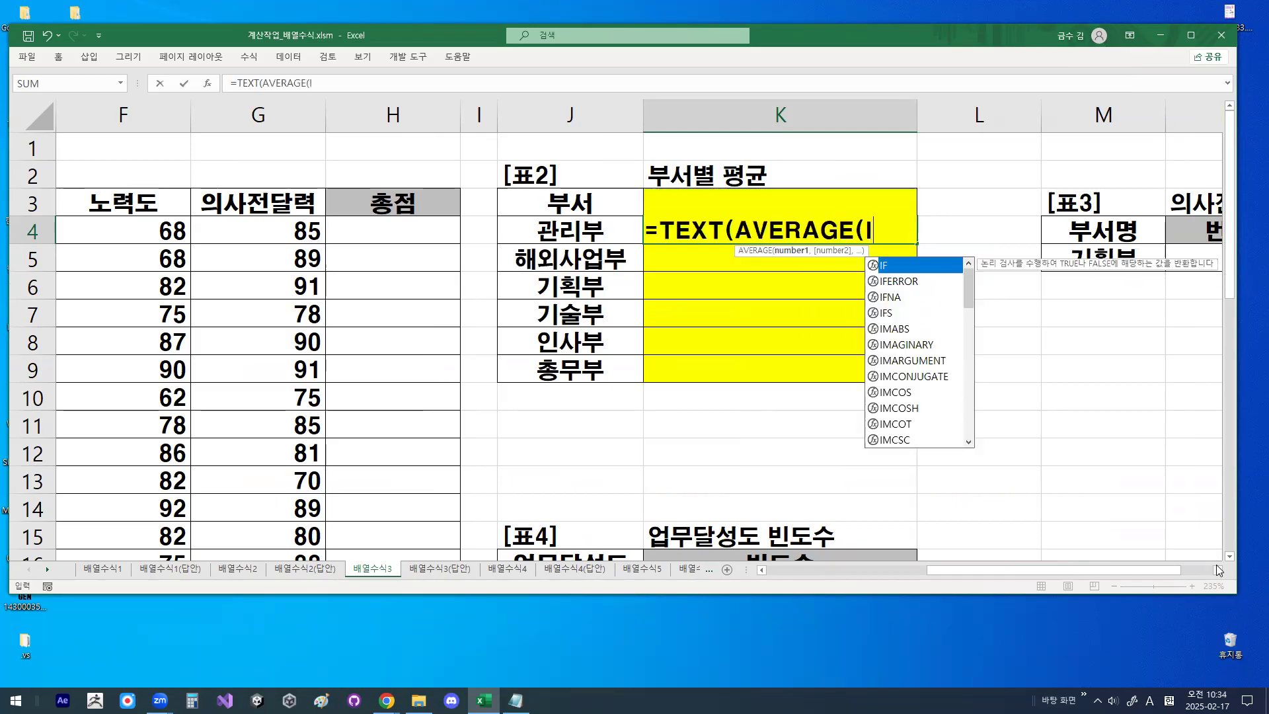
{"action": "type", "text": "F(("}
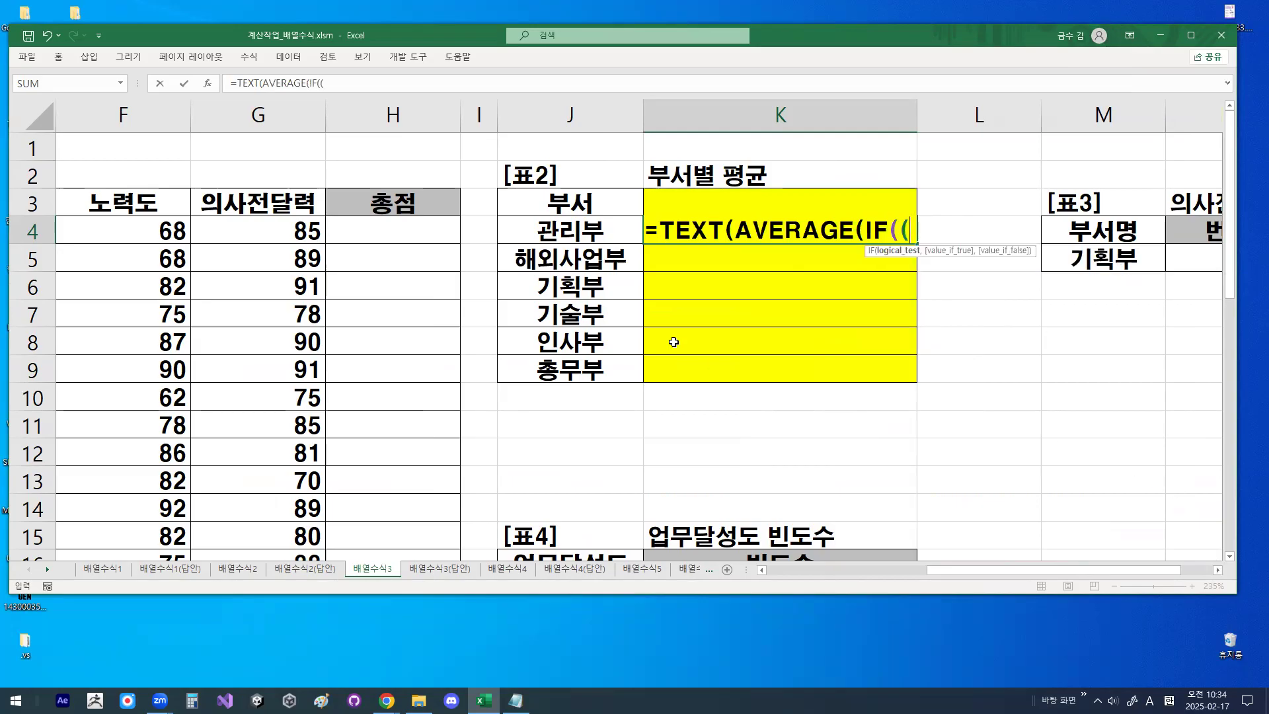
- Zoom in on [표2] and circle 관리부 as the department to compare, then leave the zoomed view
{"action": "key", "text": "ctrl+1"}
{"action": "left_click", "coordinate": [597, 217]}
{"action": "mouse_move", "coordinate": [576, 267]}
{"action": "left_mouse_down"}
{"action": "mouse_move", "coordinate": [617, 250]}
{"action": "mouse_move", "coordinate": [576, 230]}
{"action": "left_mouse_up"}
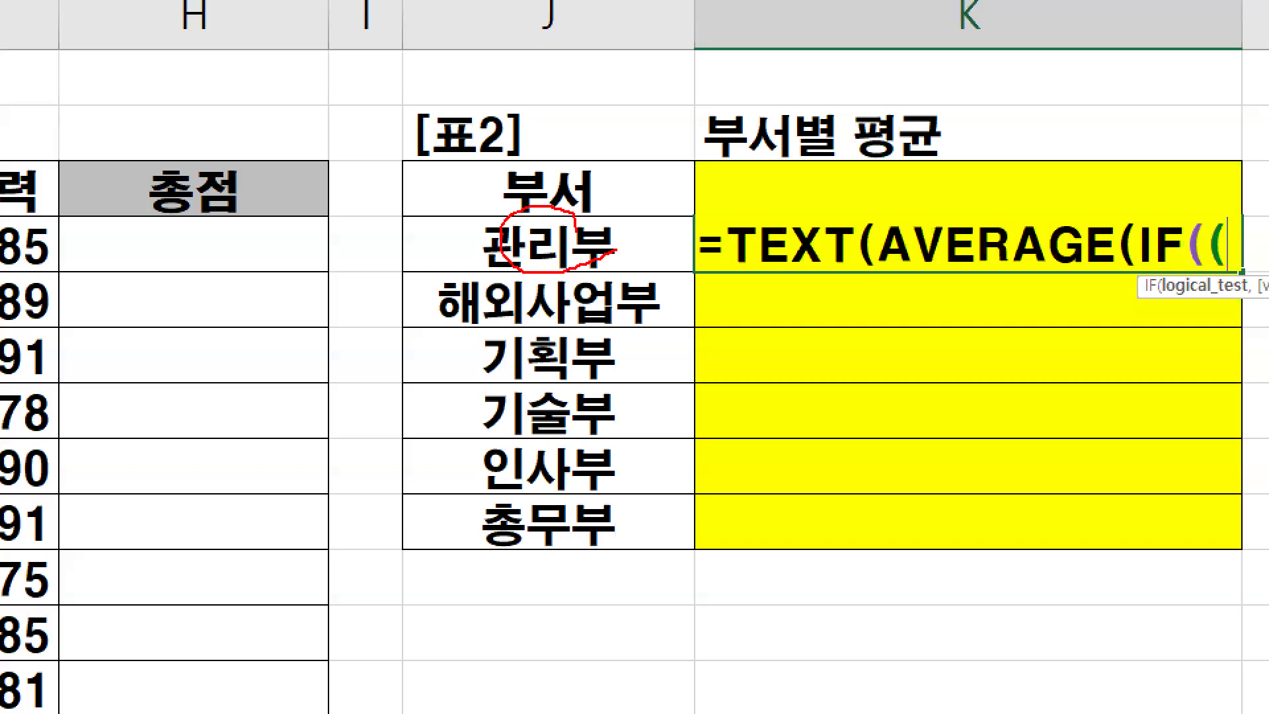
{"action": "key", "text": "Escape"}
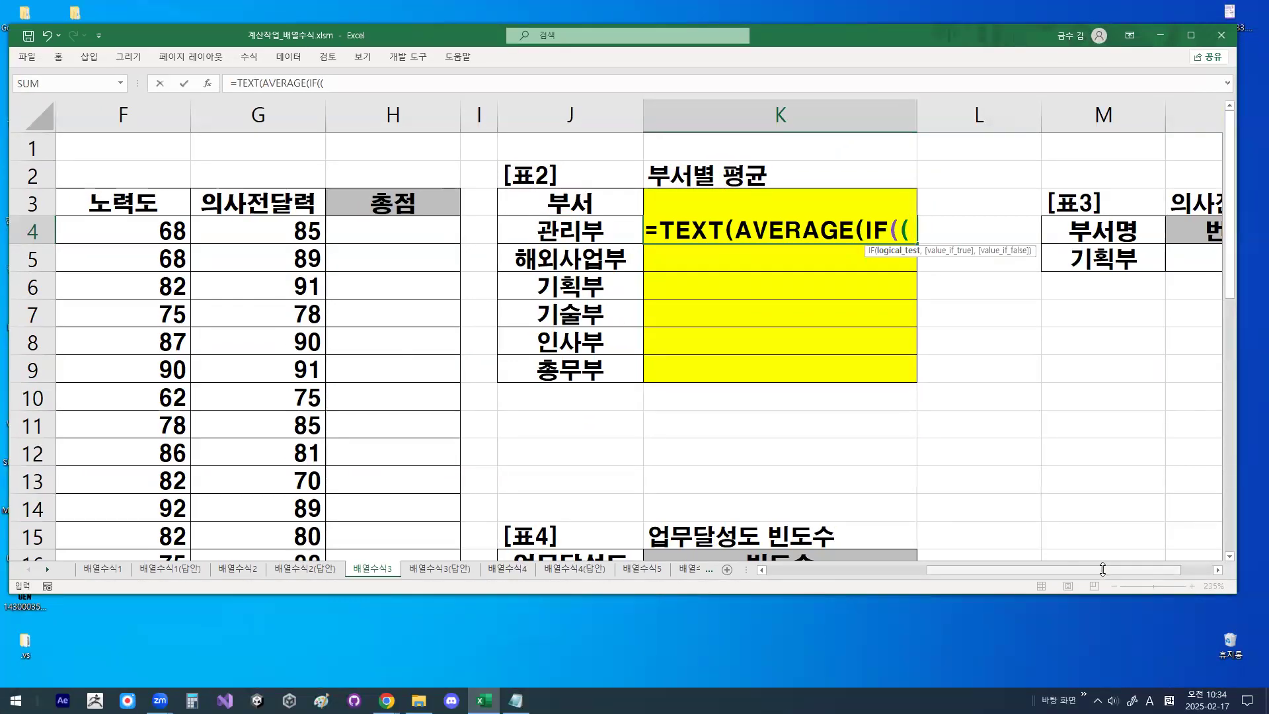
- Add the condition $C$4:$C$26=J4) to the K4 formula and circle J4 to highlight its relative reference
{"action": "left_click", "coordinate": [768, 571]}
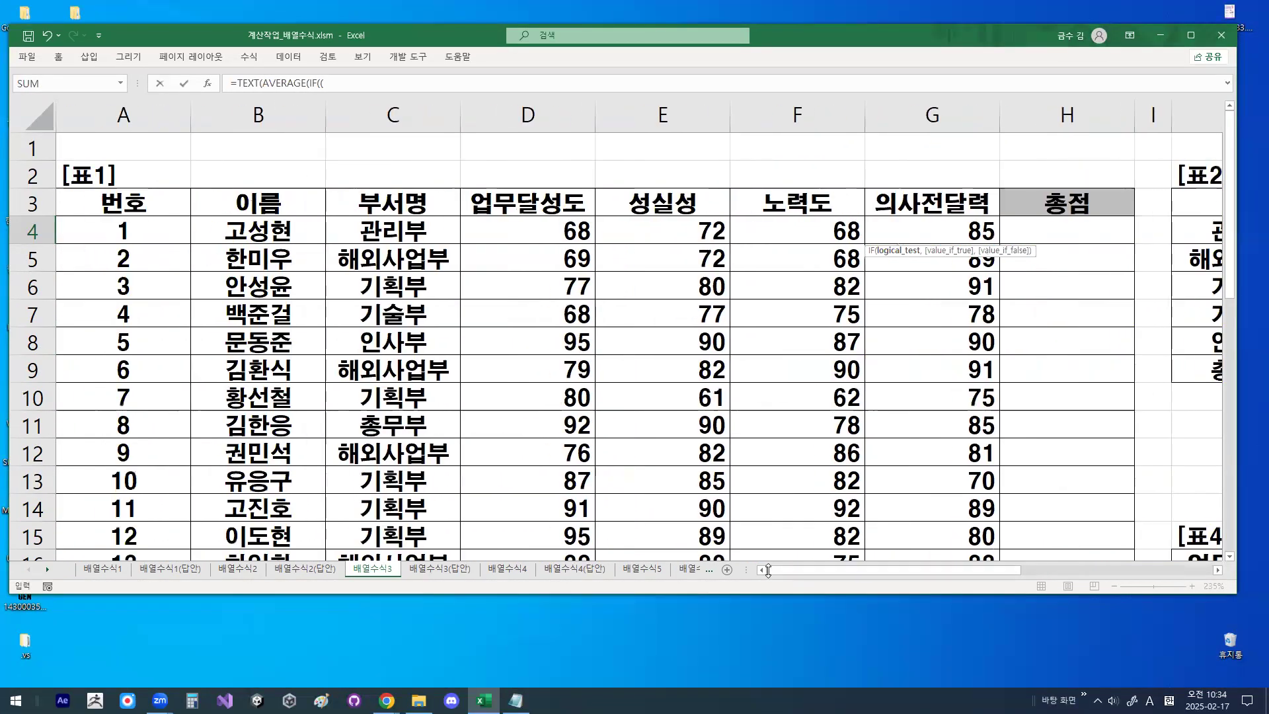
{"action": "left_click_drag", "start_coordinate": [375, 236], "coordinate": [407, 502]}
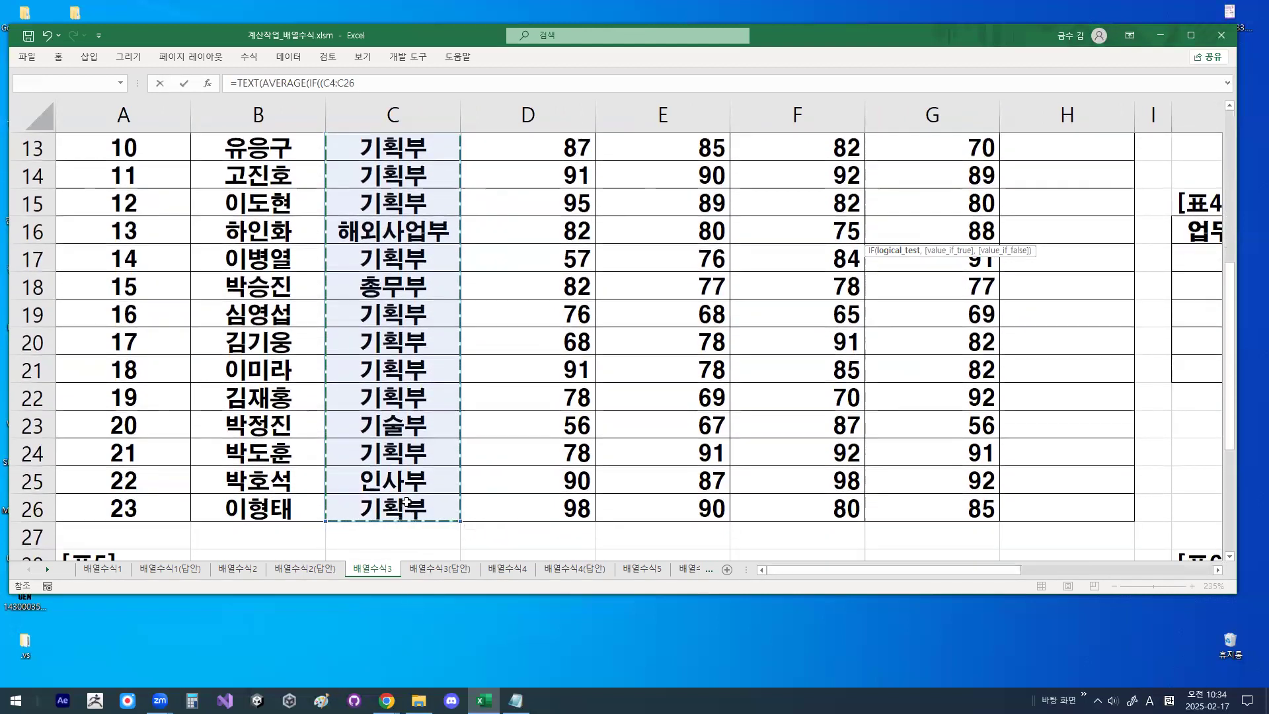
{"action": "key", "text": "F4"}
{"action": "type", "text": "="}
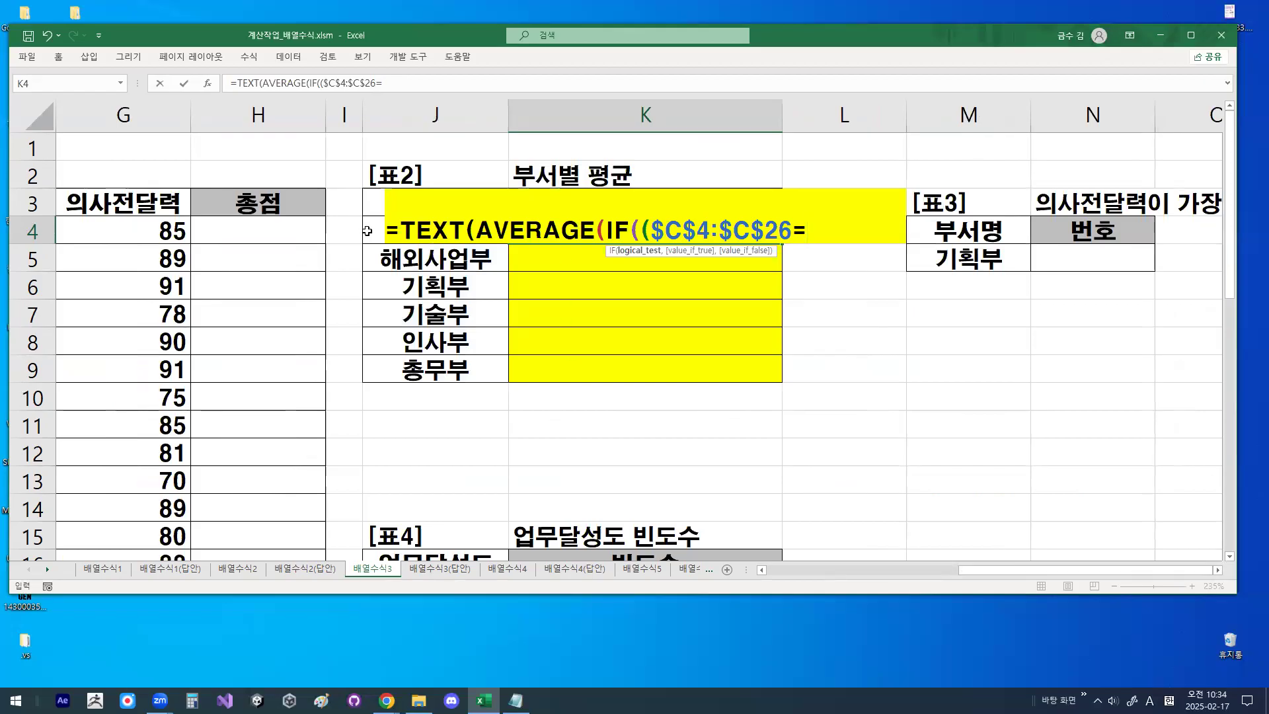
{"action": "left_click", "coordinate": [368, 231]}
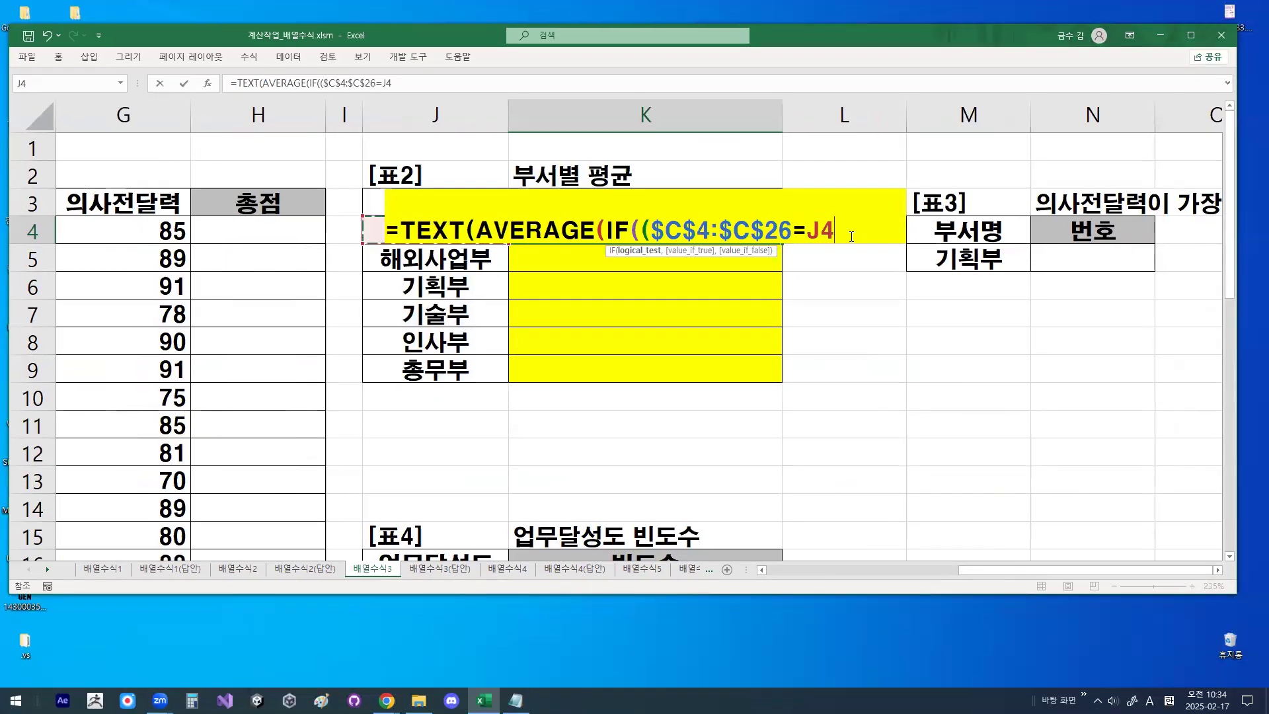
{"action": "key", "text": "ctrl+1"}
{"action": "mouse_move", "coordinate": [851, 236]}
{"action": "left_mouse_down"}
{"action": "mouse_move", "coordinate": [802, 255]}
{"action": "mouse_move", "coordinate": [818, 217]}
{"action": "left_mouse_up"}
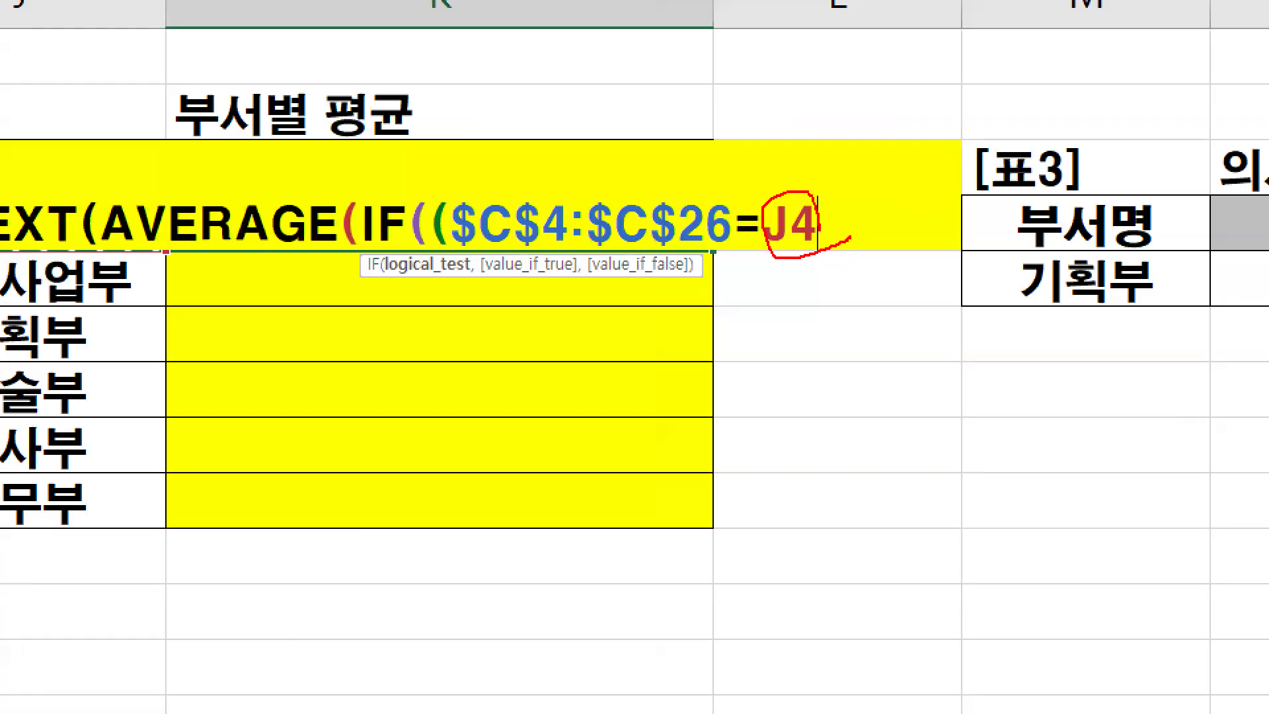
{"action": "key", "text": "Escape"}
{"action": "type", "text": ")"}
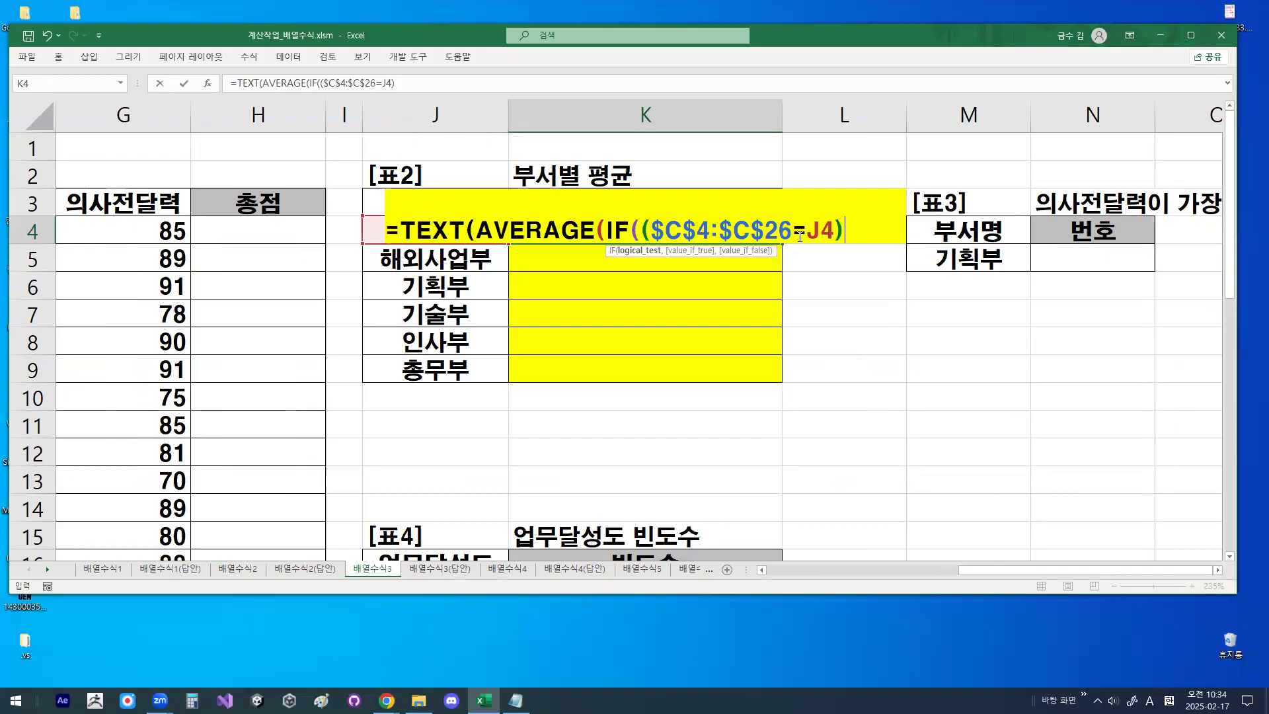
- Zoom in and underline the condition $C$4:$C$26=J4 in the K4 formula, then leave the zoomed view
{"action": "key", "text": "ctrl+1"}
{"action": "left_click_drag", "start_coordinate": [651, 242], "coordinate": [838, 244]}
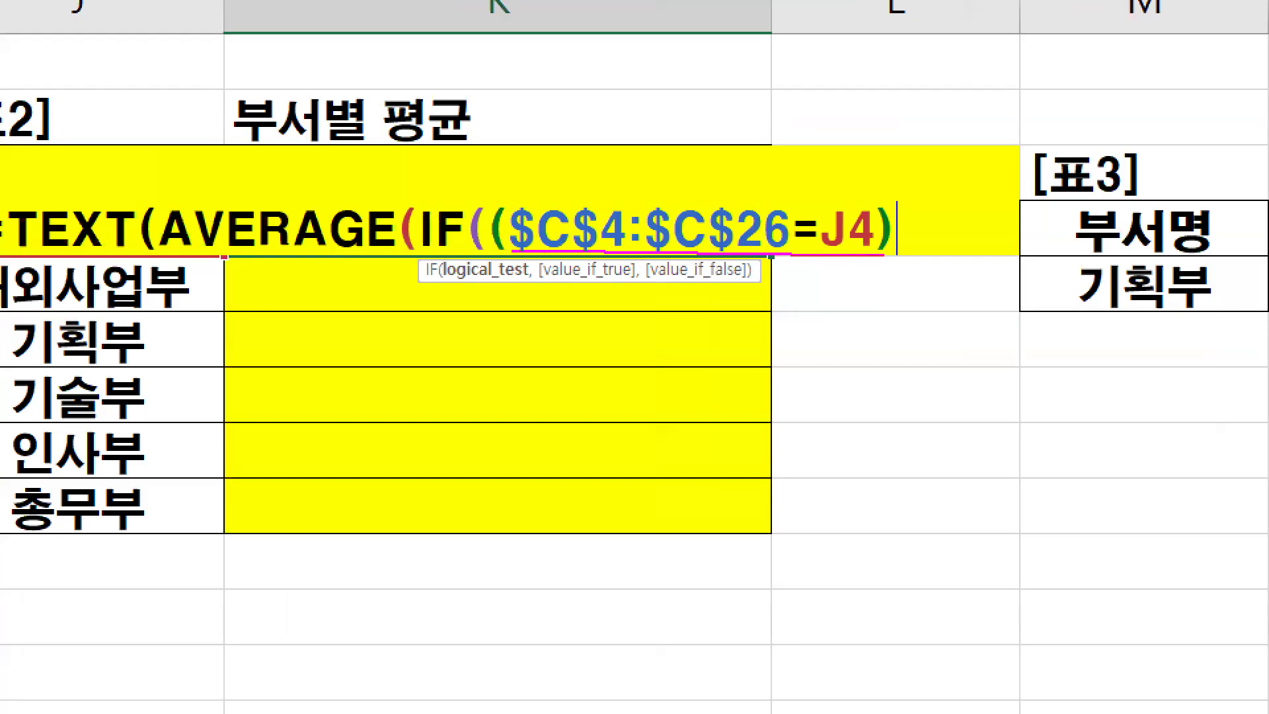
{"action": "key", "text": "Escape"}
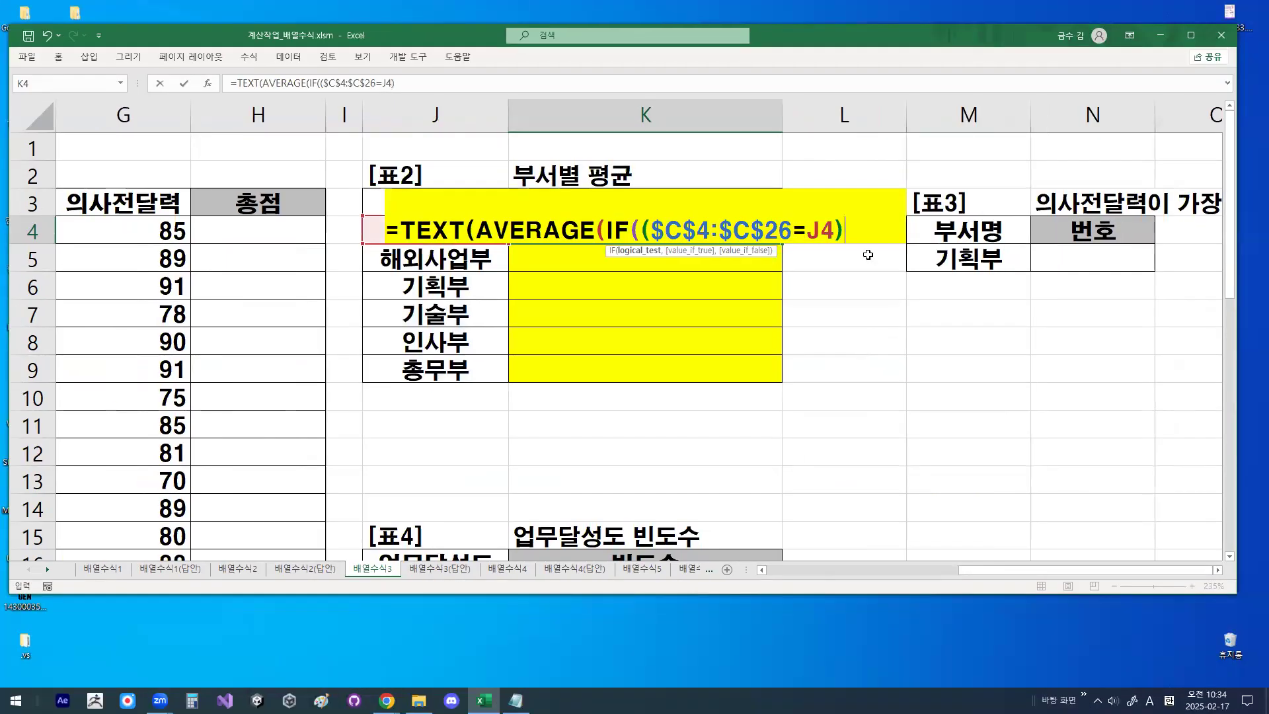
- Add the 업무달성도 values $D$4:$D$26 as the calculation range and close the IF and AVERAGE functions
{"action": "type", "text": ","}
{"action": "left_click_drag", "start_coordinate": [994, 573], "coordinate": [869, 593]}
{"action": "left_click_drag", "start_coordinate": [291, 231], "coordinate": [278, 453]}
{"action": "key", "text": "F4"}
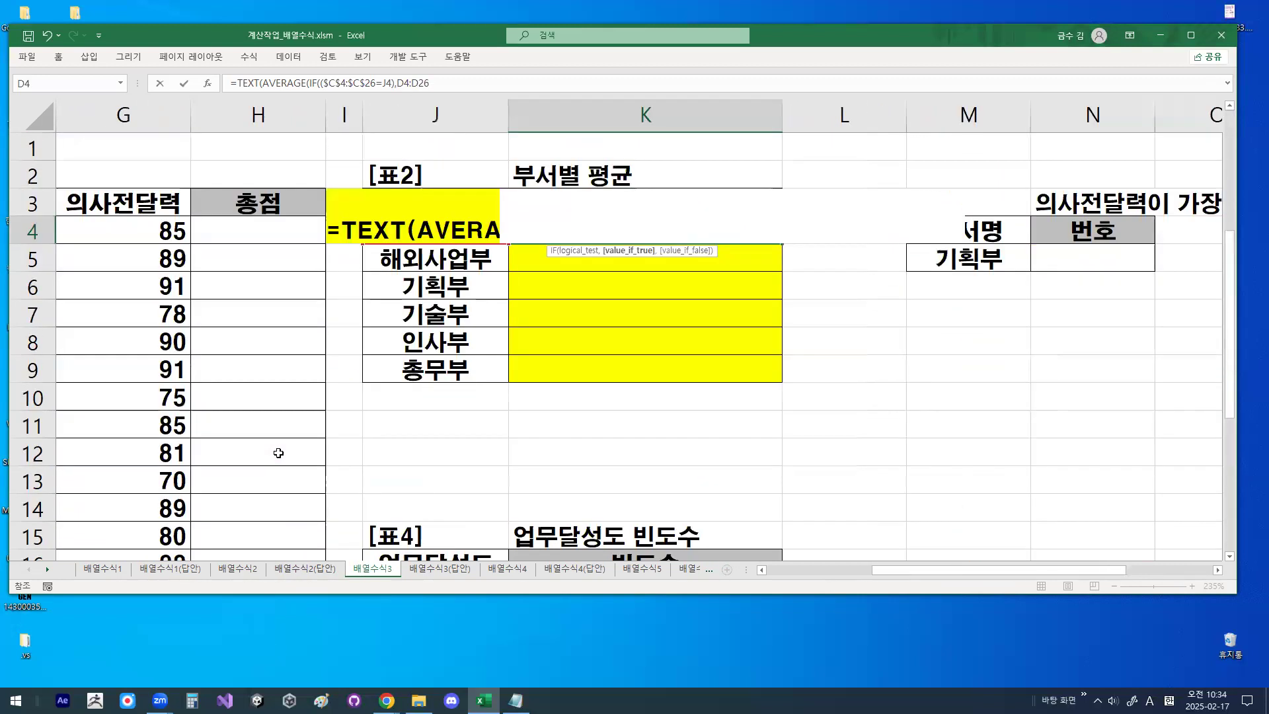
{"action": "type", "text": "))"}
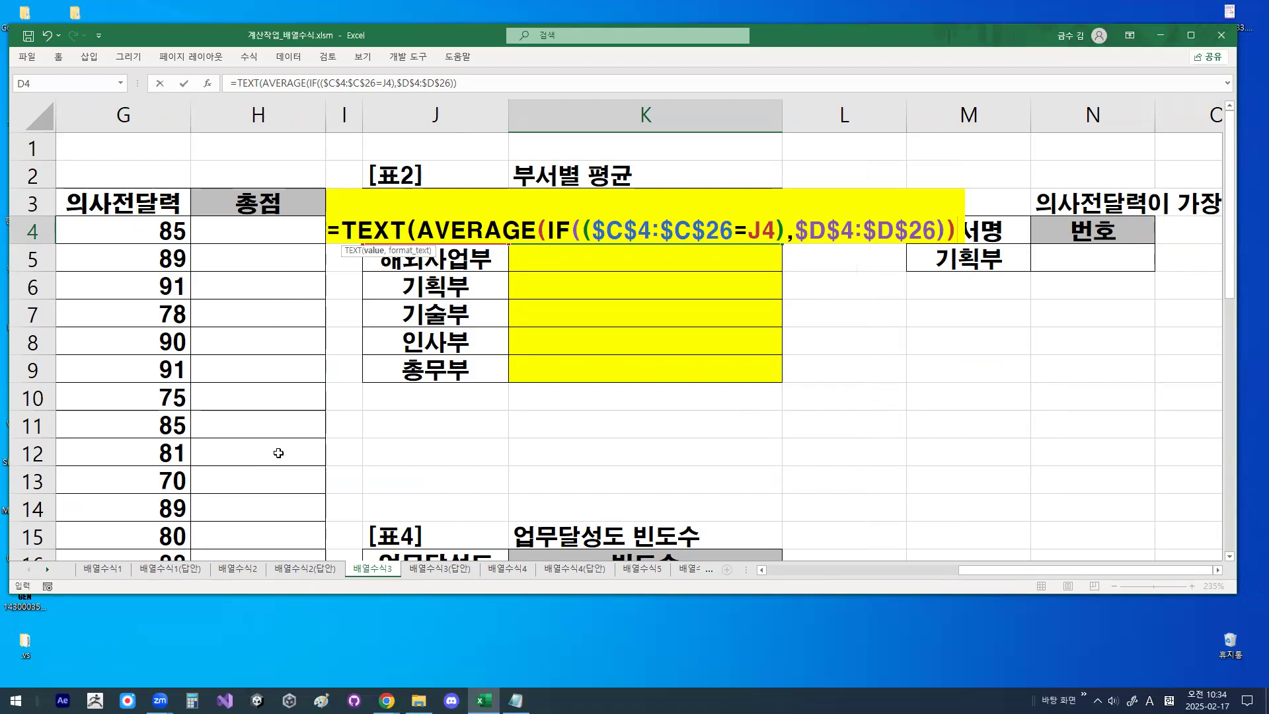
- Add "0.0점" as the TEXT format argument in the K4 formula and underline it in the zoomed view
{"action": "type", "text": ","}
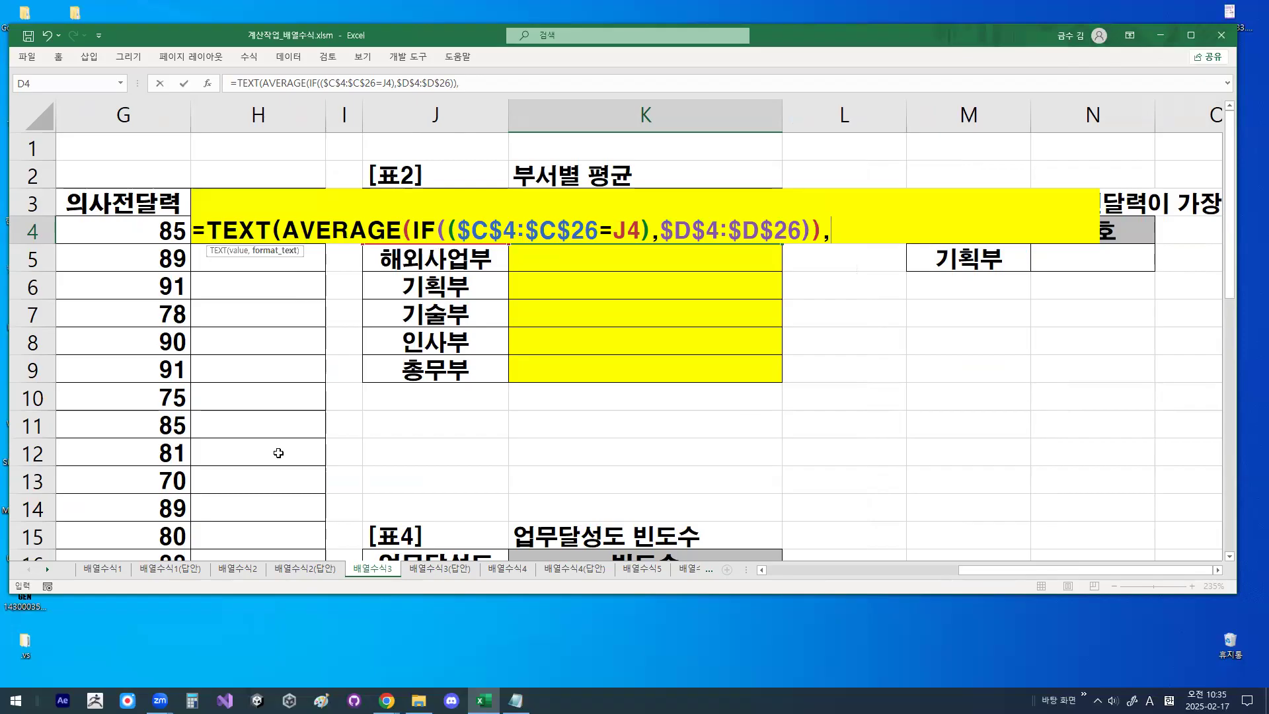
{"action": "type", "text": "\"0.0W"}
{"action": "key", "text": "BackSpace"}
{"action": "key", "text": "Hangul"}
{"action": "type", "text": "점"}
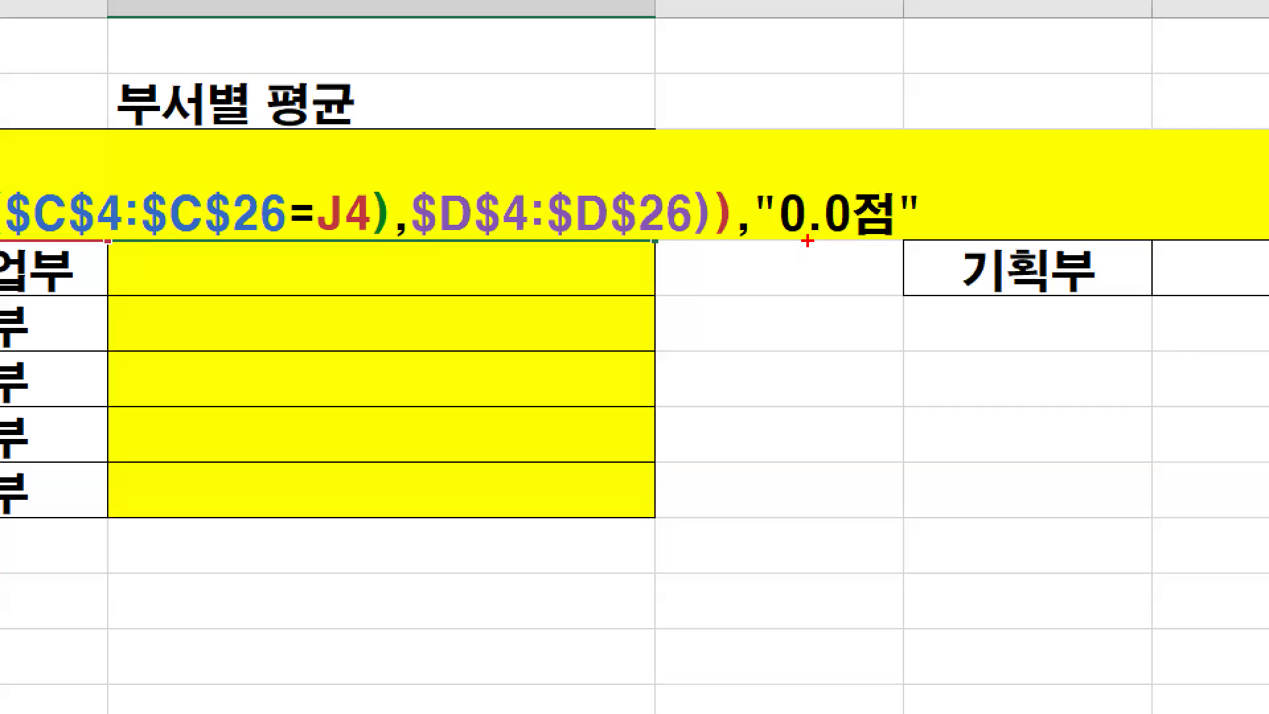
{"action": "left_click_drag", "start_coordinate": [781, 238], "coordinate": [894, 236]}
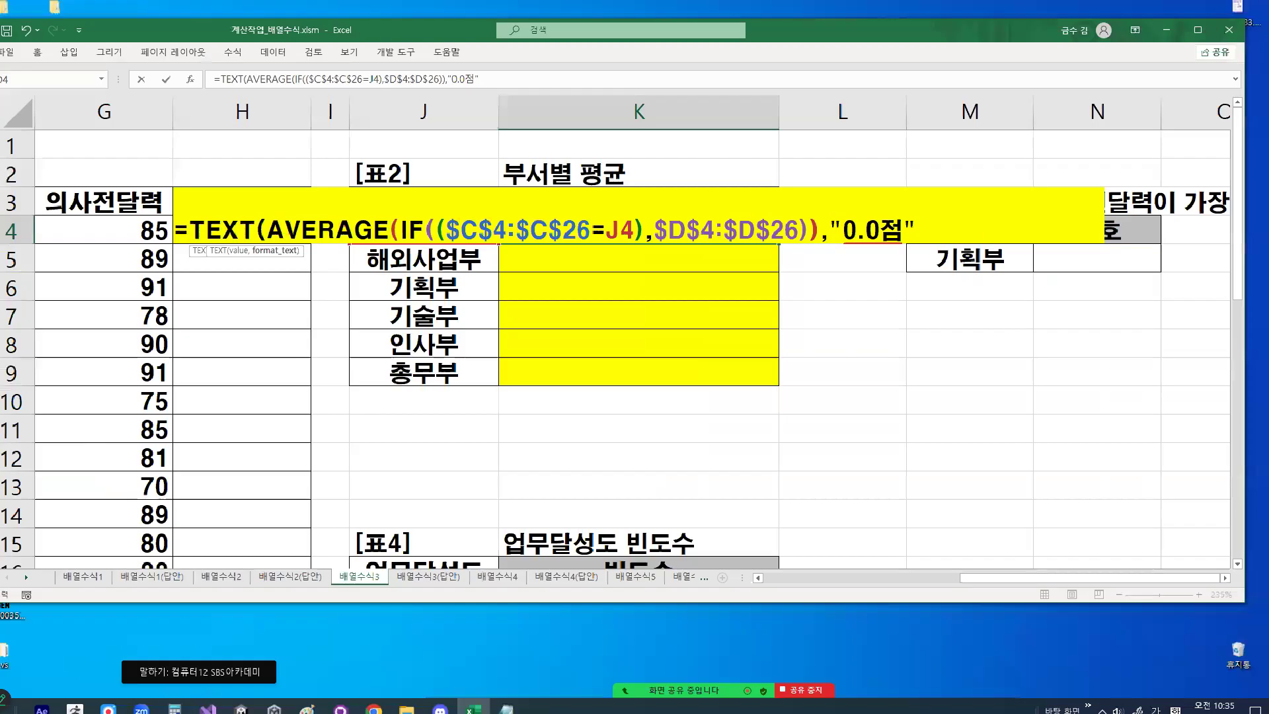
- Close the TEXT function in K4, enter it as an array formula, and fill it down through K9
{"action": "type", "text": ")"}
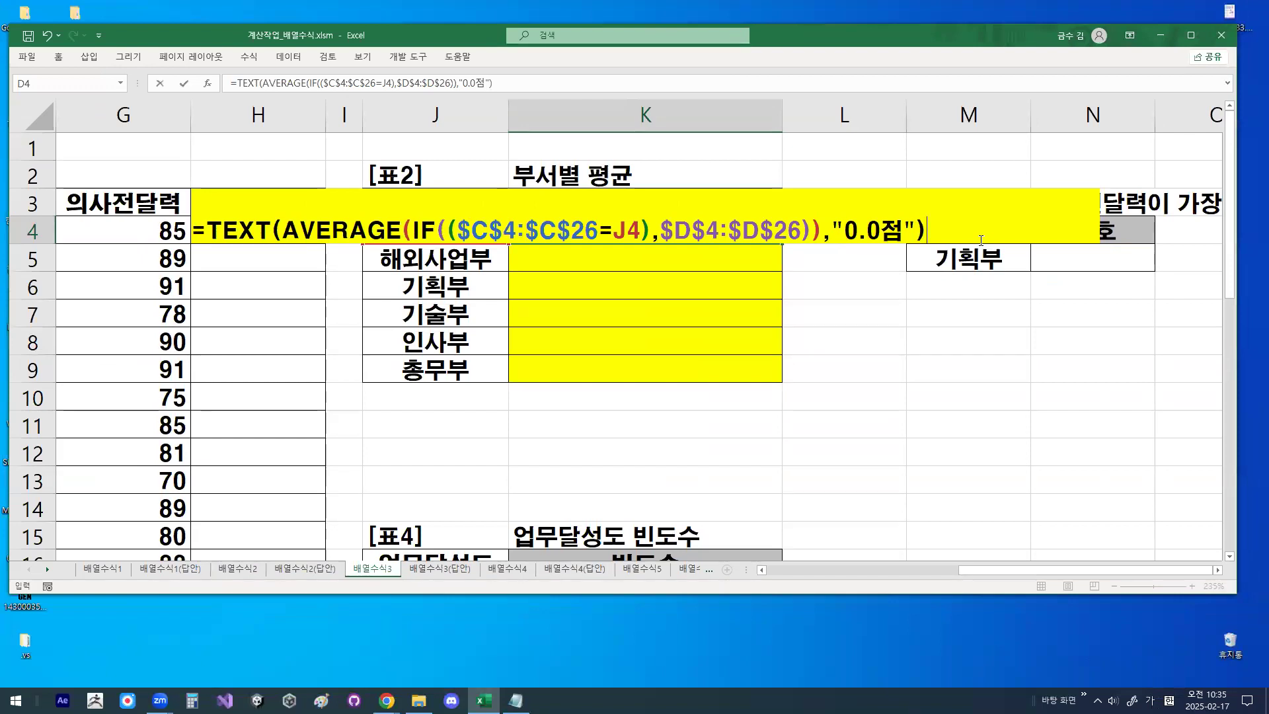
{"action": "key", "text": "ctrl+shift+Return"}
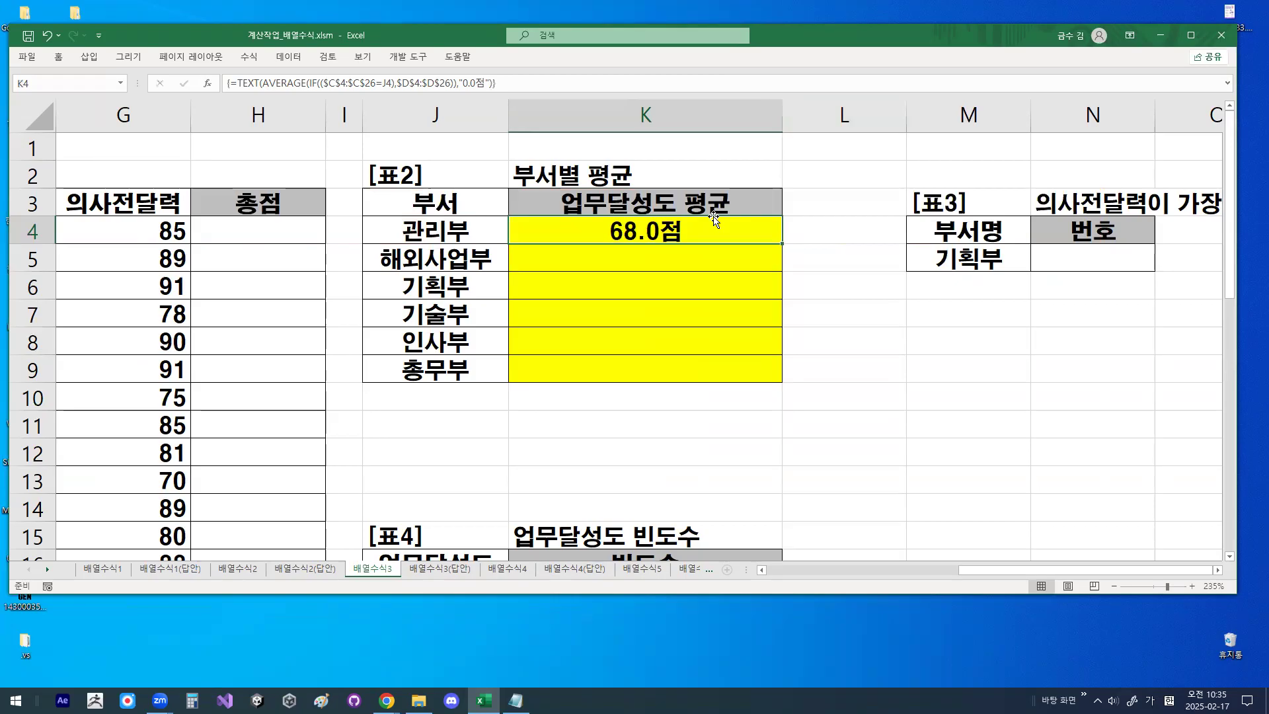
{"action": "left_click_drag", "start_coordinate": [782, 244], "coordinate": [782, 244]}
{"action": "double_click", "coordinate": [782, 244]}
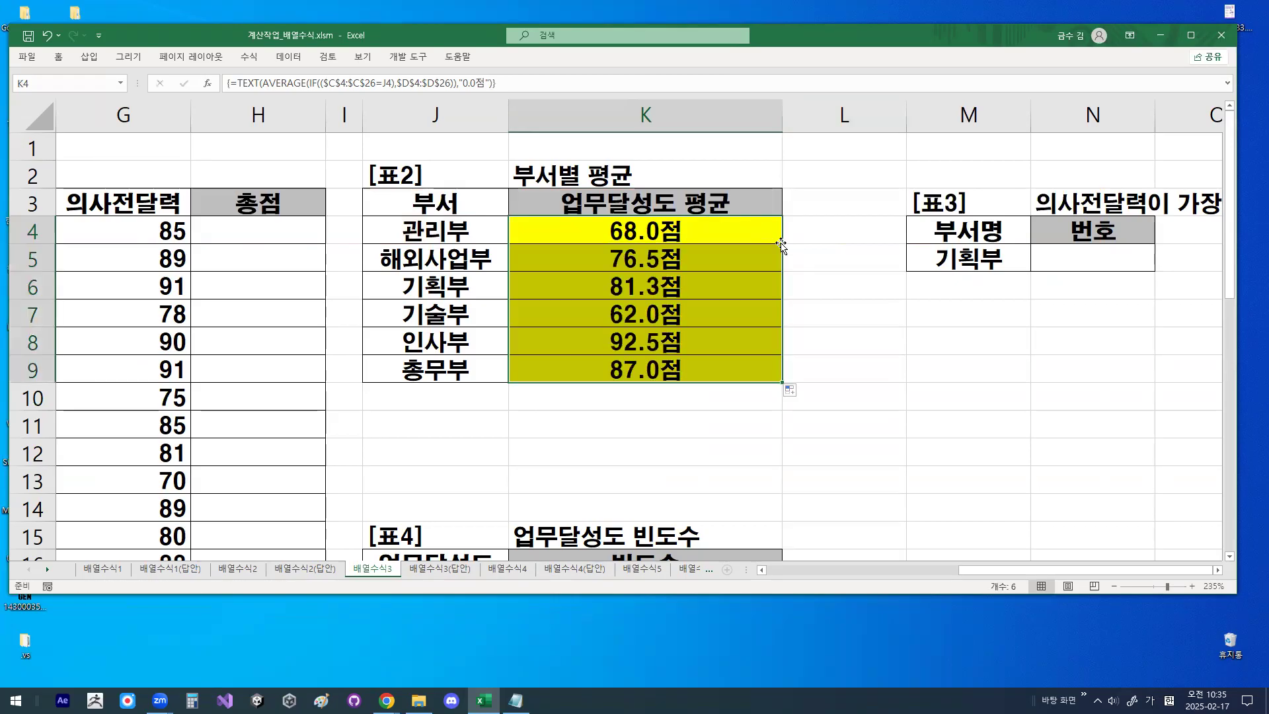
- Zoom in on the 업무달성도 평균 results, underline the 해외사업부 and 기획부 averages, mark the fill direction with a downward arrow, and leave the zoomed view
{"action": "mouse_move", "coordinate": [782, 243]}
{"action": "left_mouse_down"}
{"action": "mouse_move", "coordinate": [787, 370]}
{"action": "mouse_move", "coordinate": [800, 345]}
{"action": "left_mouse_up"}
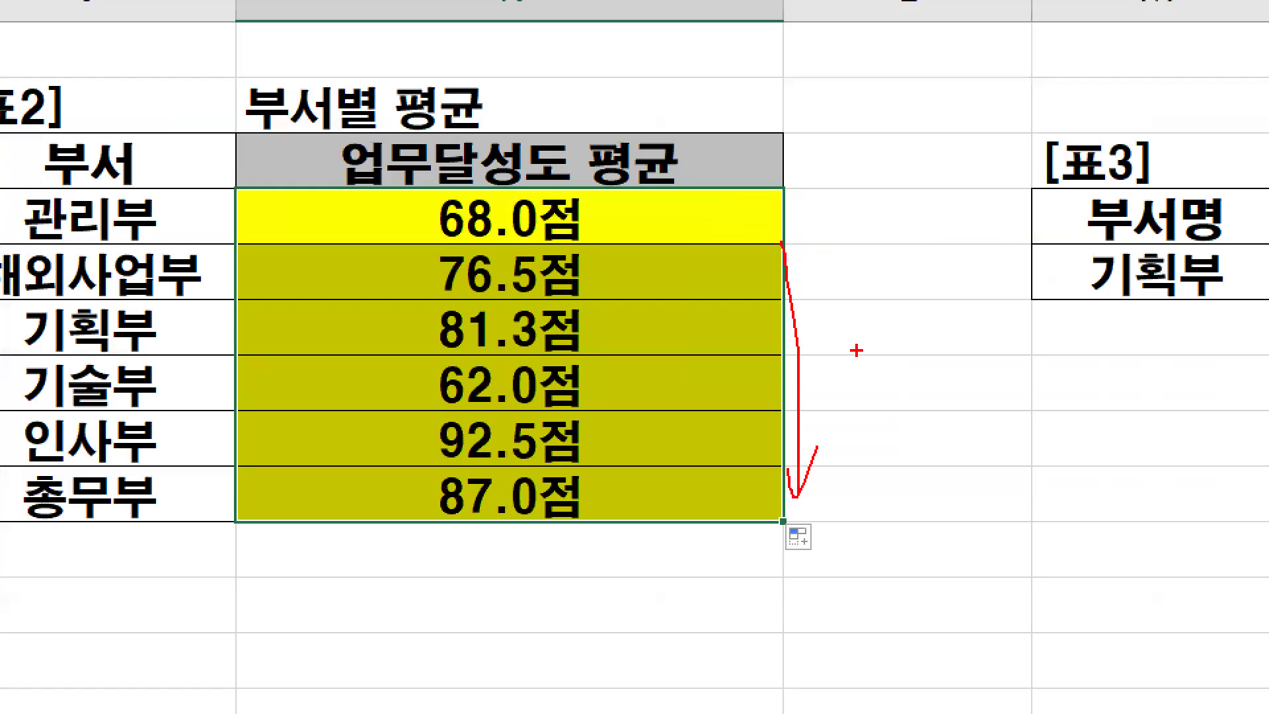
{"action": "key", "text": "Escape"}
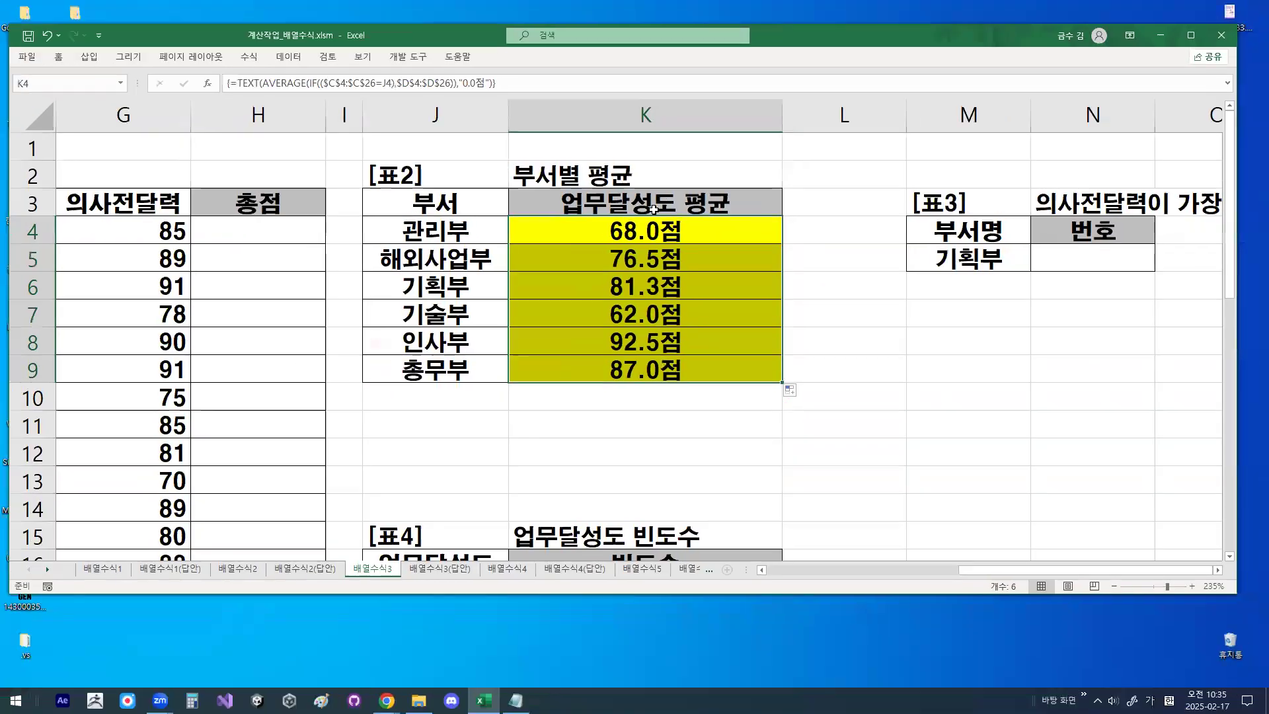
{"action": "left_click", "coordinate": [506, 219]}
{"action": "left_click_drag", "start_coordinate": [581, 302], "coordinate": [685, 301]}
{"action": "left_click_drag", "start_coordinate": [573, 364], "coordinate": [712, 363]}
{"action": "mouse_move", "coordinate": [473, 225]}
{"action": "left_mouse_down"}
{"action": "mouse_move", "coordinate": [473, 373]}
{"action": "mouse_move", "coordinate": [517, 313]}
{"action": "left_mouse_up"}
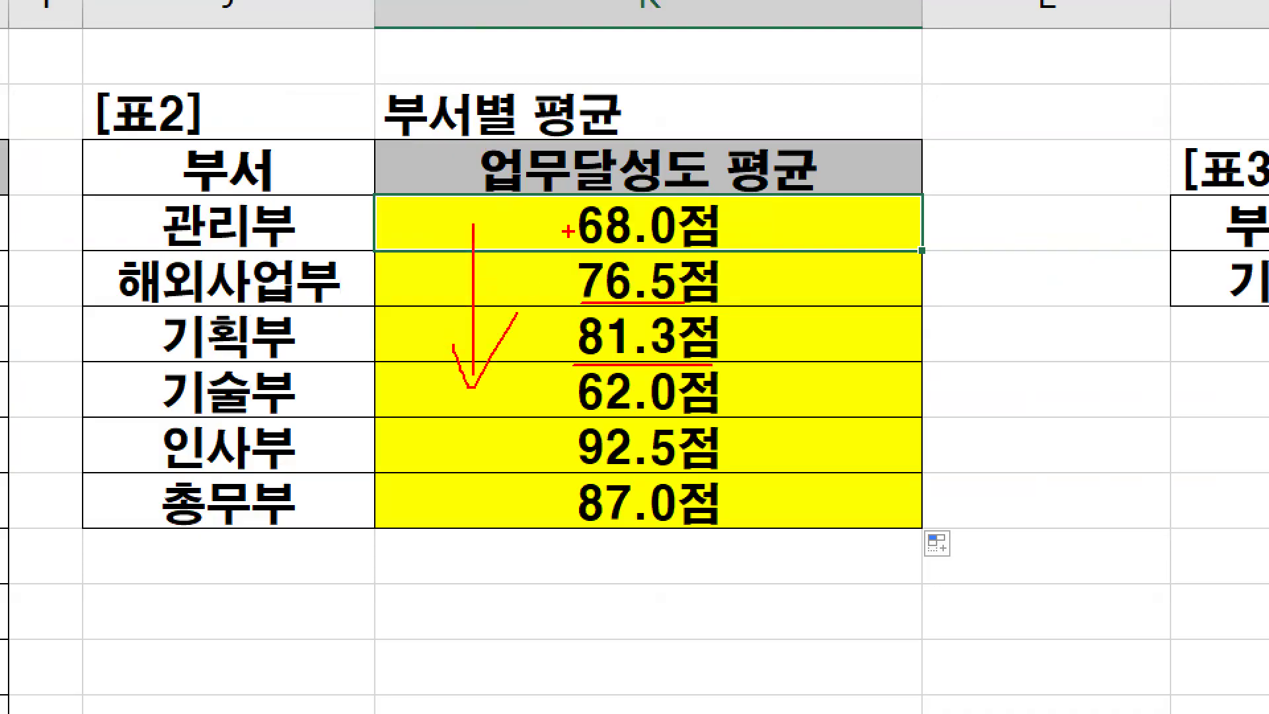
{"action": "key", "text": "Escape"}
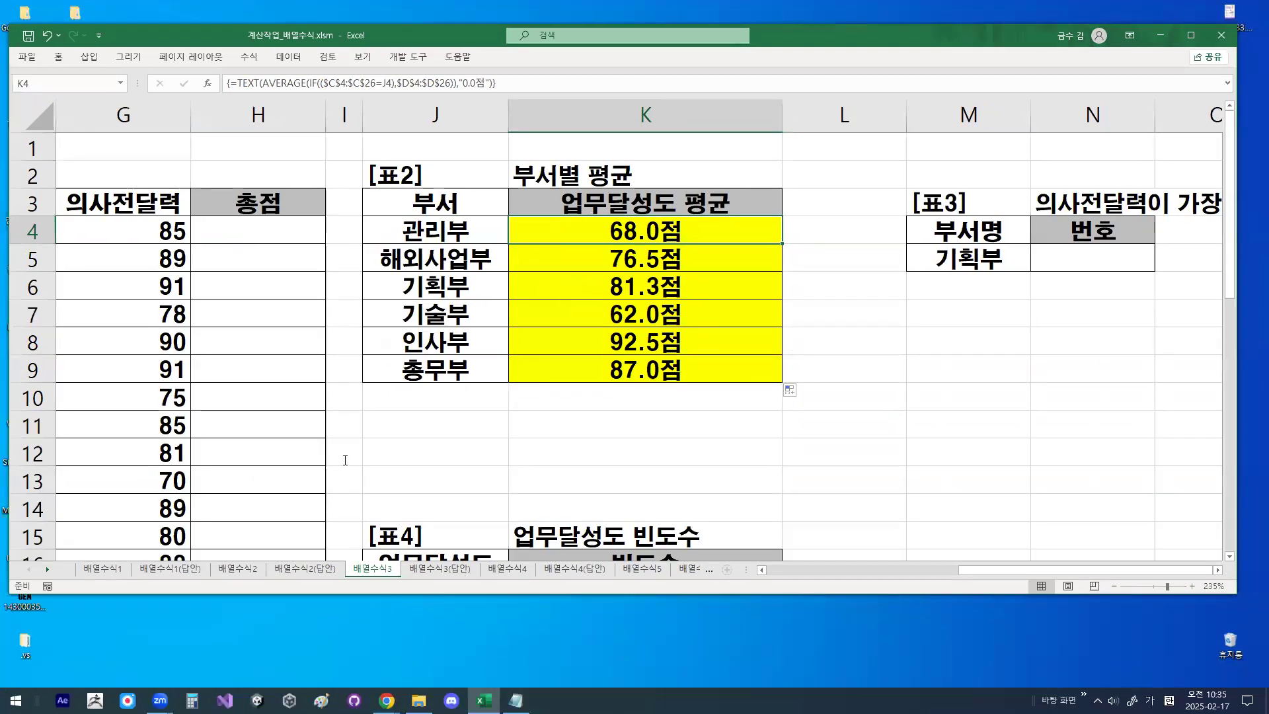
- Switch to the Notepad notes, insert several blank lines below the dashed divider under the final TEXT formula, and move the window up
{"action": "key", "text": "alt+Tab"}
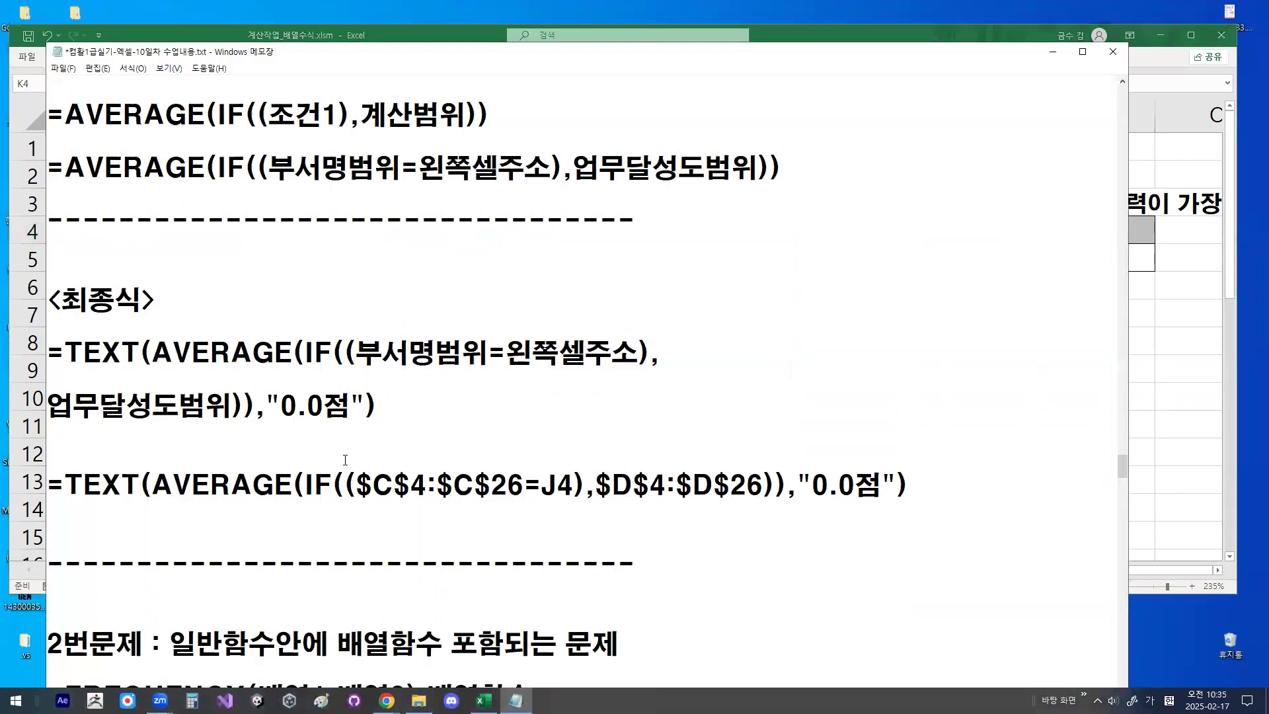
{"action": "key", "text": "Down"}
{"action": "key", "text": "Down"}
{"action": "key", "text": "Down"}
{"action": "key", "text": "Return"}
{"action": "key", "text": "Return"}
{"action": "key", "text": "Return"}
{"action": "key", "text": "Return"}
{"action": "key", "text": "Return"}
{"action": "key", "text": "Return"}
{"action": "key", "text": "Return"}
{"action": "key", "text": "Return"}
{"action": "key", "text": "Return"}
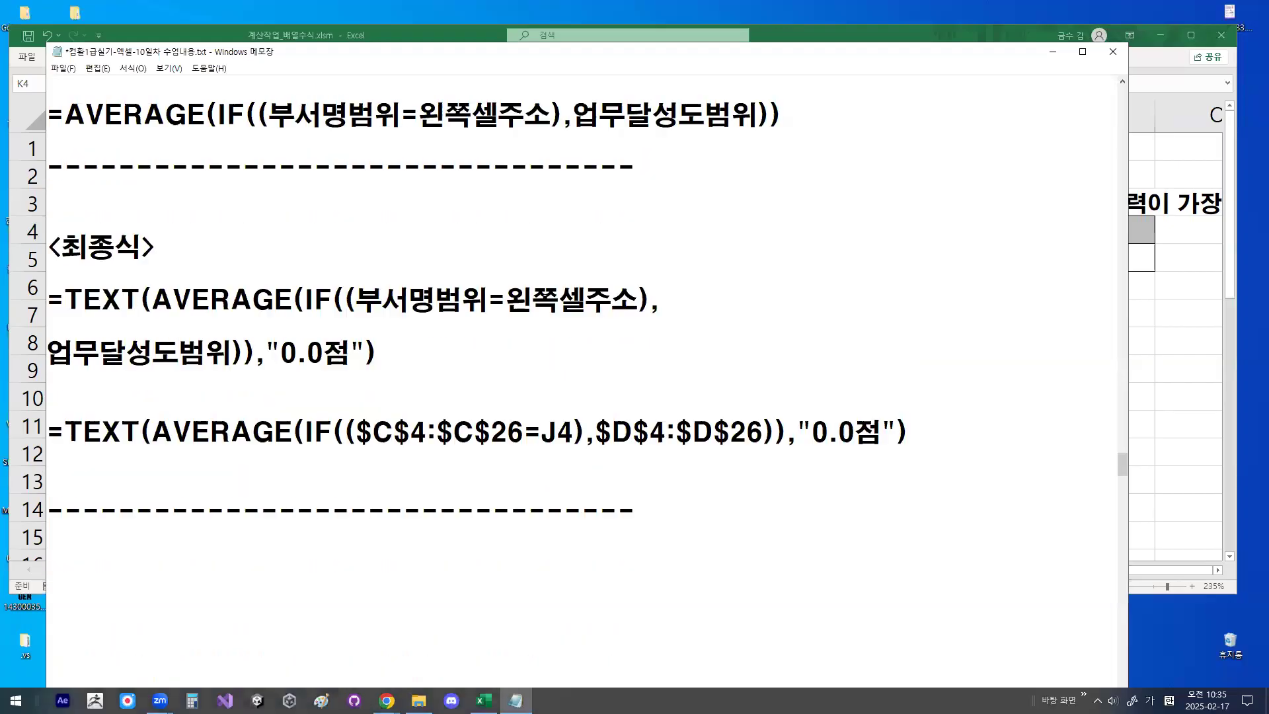
{"action": "key", "text": "Return"}
{"action": "key", "text": "Return"}
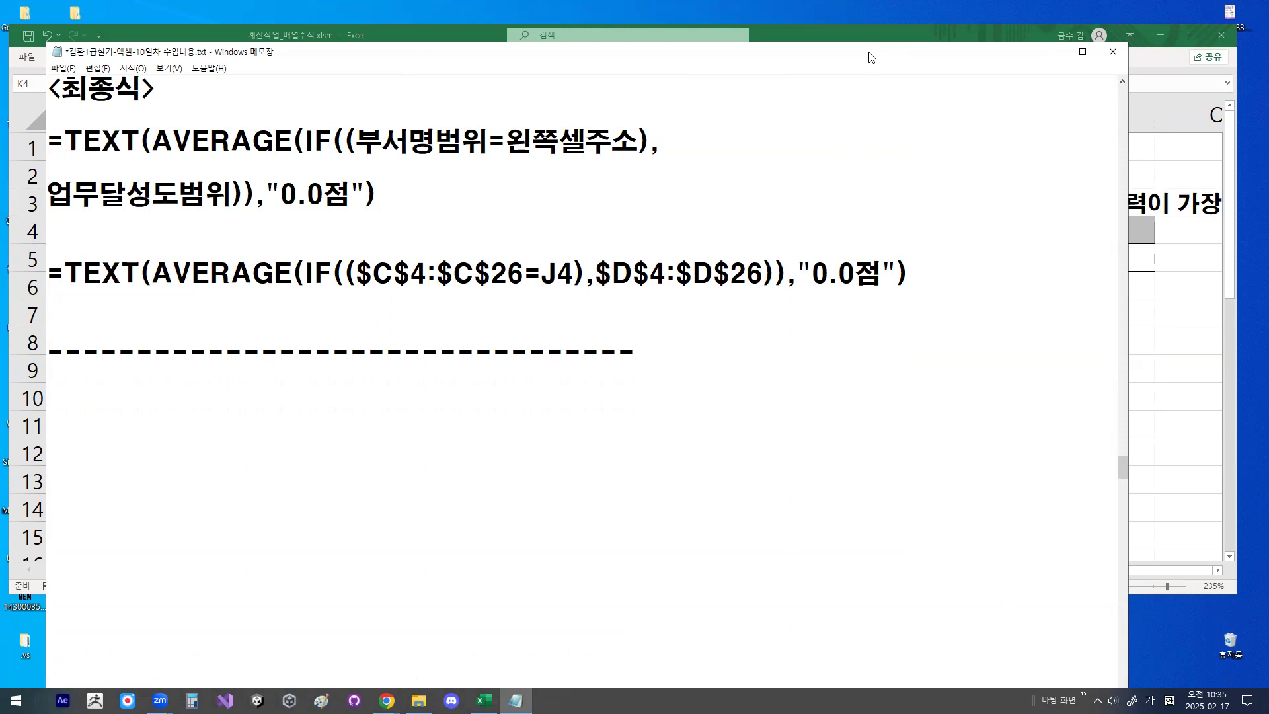
{"action": "left_click_drag", "start_coordinate": [871, 58], "coordinate": [871, 14]}
{"action": "left_click", "coordinate": [349, 307]}
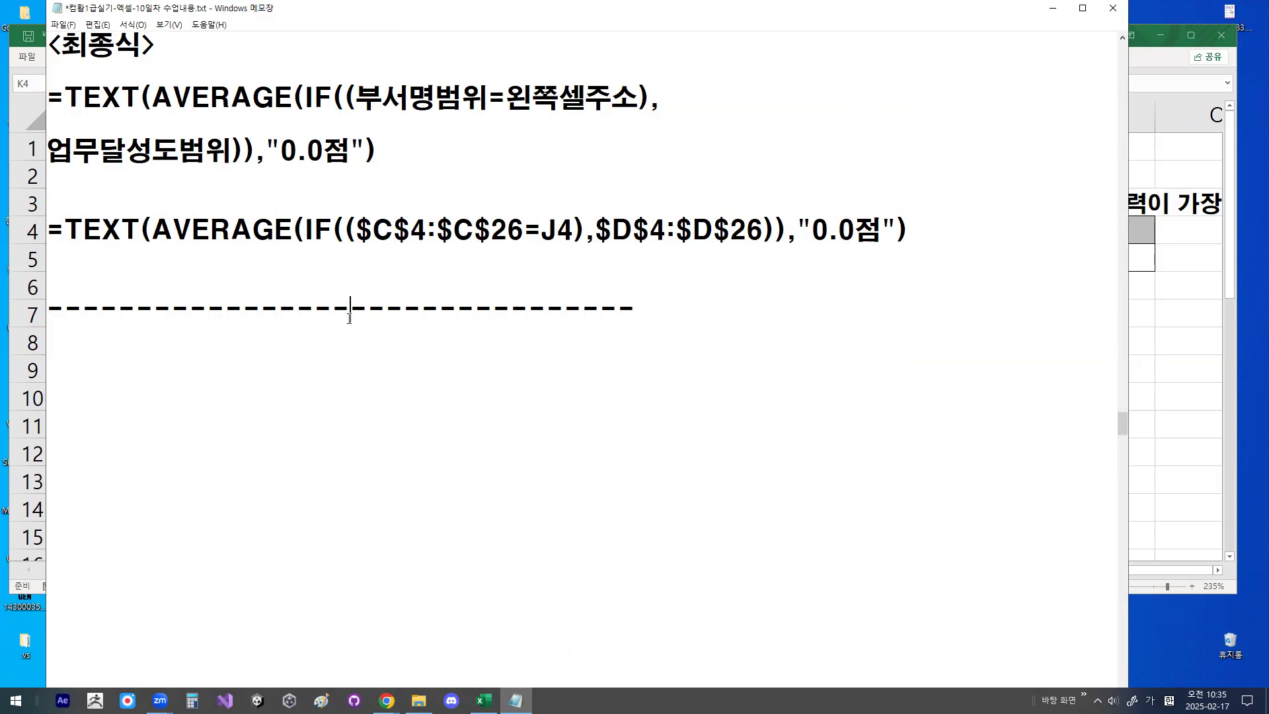
- Remove the blank lines between the dashed separator below the TEXT(AVERAGE(IF formula and the "2번문제" section
{"action": "left_click", "coordinate": [445, 349]}
{"action": "key", "text": "Delete"}
{"action": "key", "text": "Delete"}
{"action": "key", "text": "Delete"}
{"action": "key", "text": "Delete"}
{"action": "key", "text": "Delete"}
{"action": "key", "text": "Delete"}
{"action": "key", "text": "Delete"}
{"action": "key", "text": "Delete"}
{"action": "key", "text": "Delete"}
{"action": "key", "text": "Delete"}
{"action": "key", "text": "Delete"}
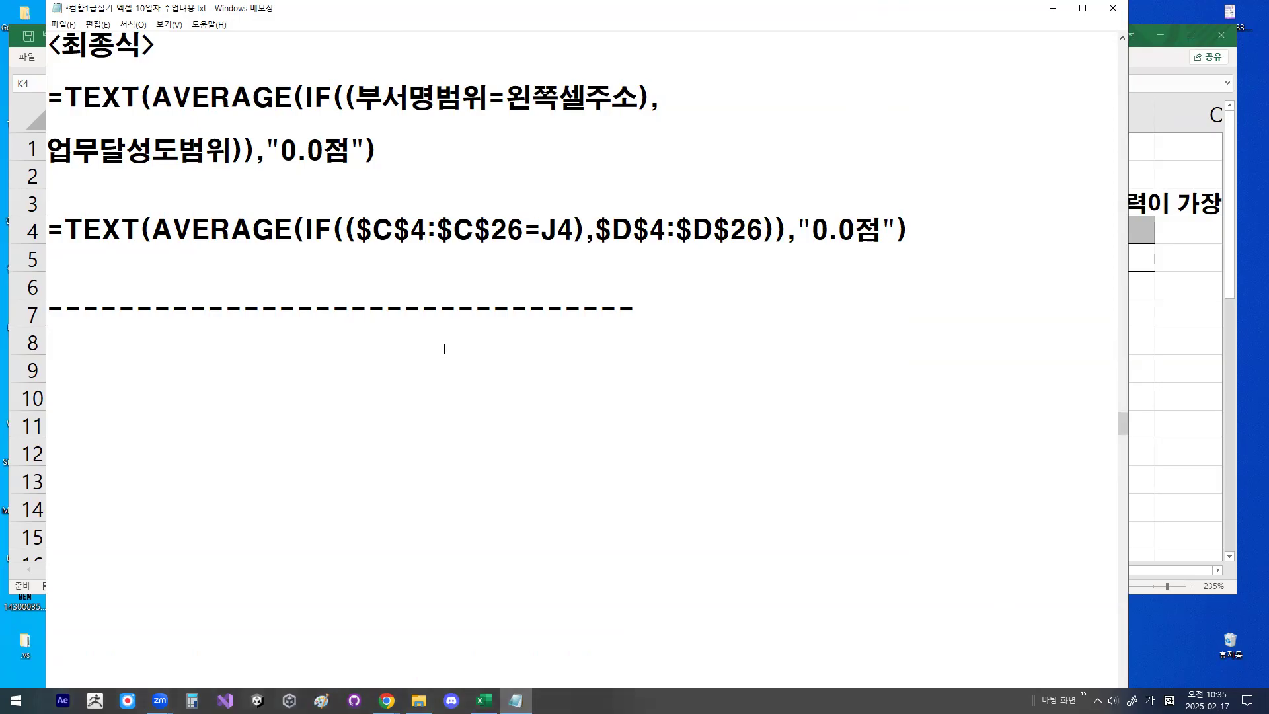
{"action": "key", "text": "Delete"}
{"action": "key", "text": "Delete"}
{"action": "key", "text": "Delete"}
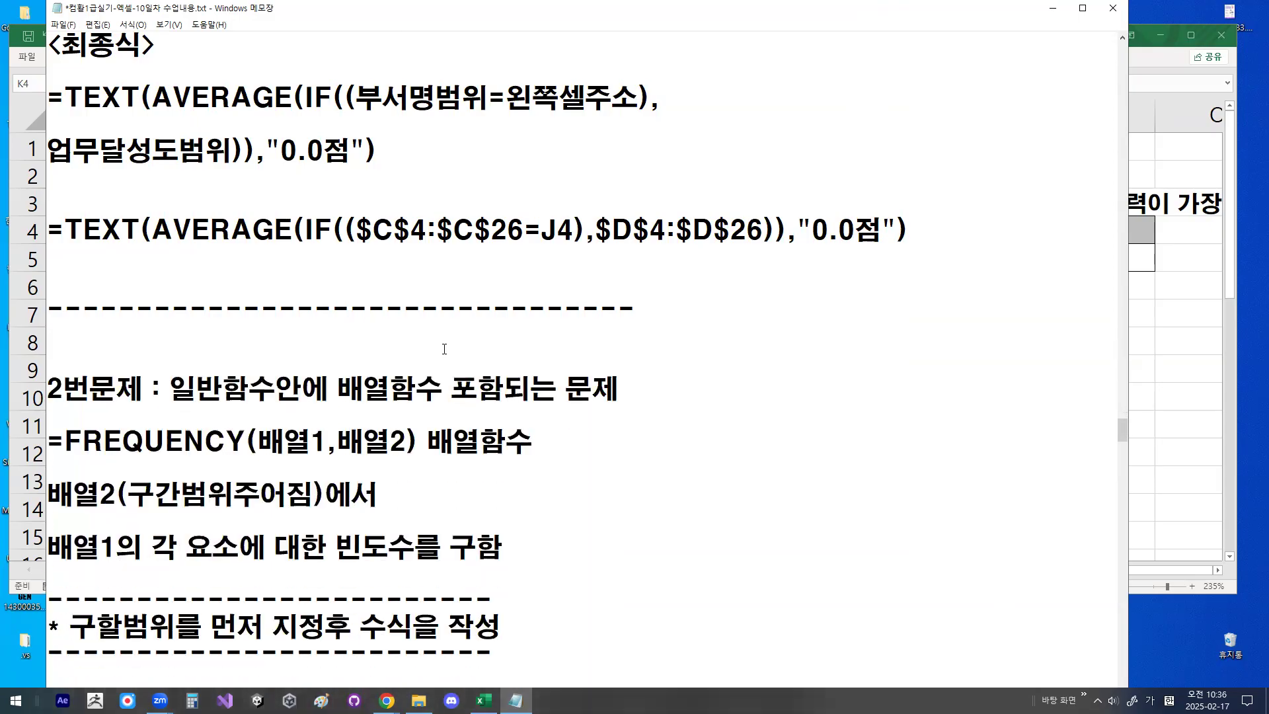
{"action": "key", "text": "Delete"}
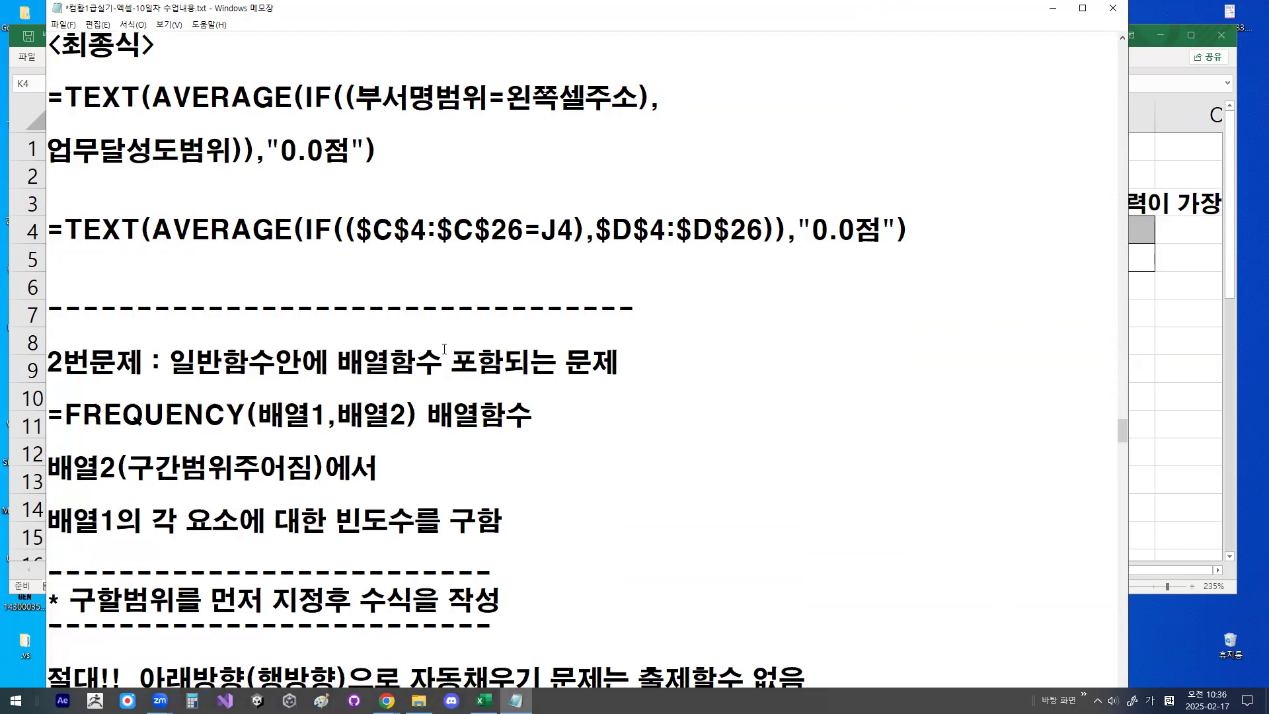
{"action": "key", "text": "Down"}
{"action": "key", "text": "Down"}
{"action": "key", "text": "Down"}
{"action": "key", "text": "Down"}
{"action": "key", "text": "Down"}
{"action": "key", "text": "Down"}
{"action": "key", "text": "Down"}
{"action": "key", "text": "Down"}
{"action": "key", "text": "Down"}
{"action": "key", "text": "Down"}
{"action": "key", "text": "Down"}
{"action": "key", "text": "Down"}
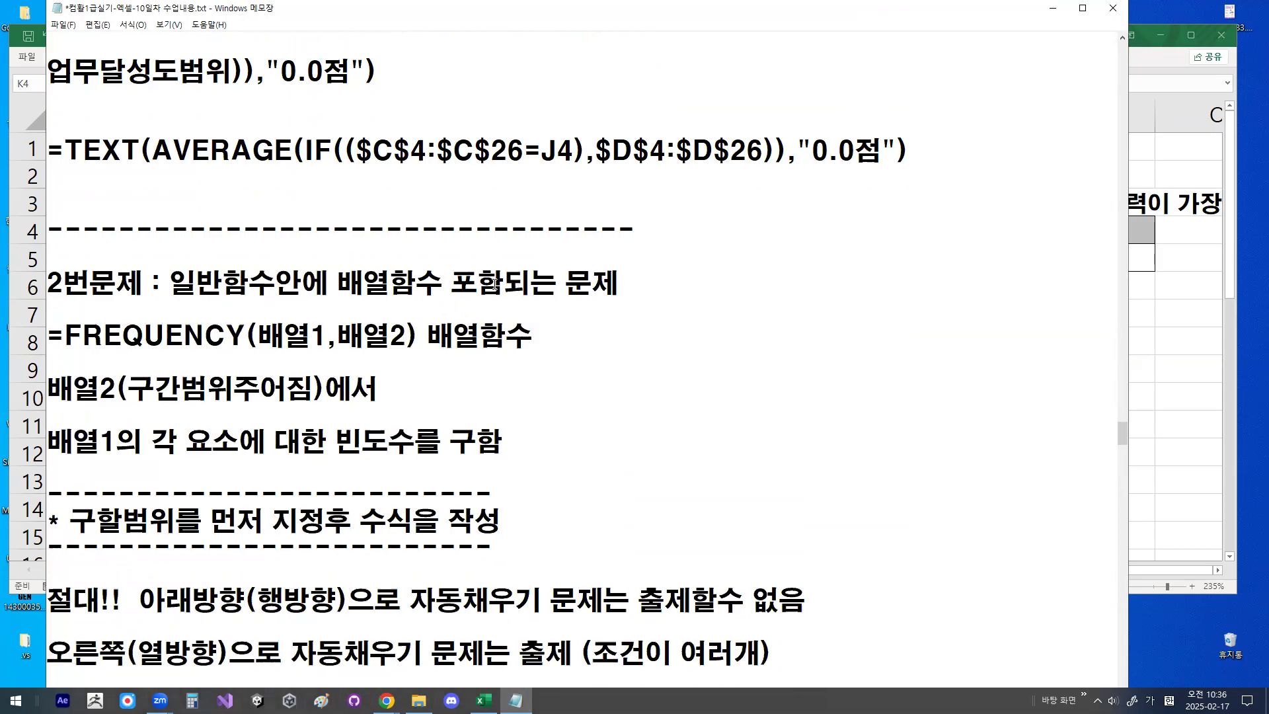
- Examine the FREQUENCY(배열1,배열2) syntax and the two-line explanation of 배열2 and 배열1 below it
{"action": "left_click_drag", "start_coordinate": [246, 336], "coordinate": [433, 334]}
{"action": "left_click", "coordinate": [431, 331]}
{"action": "left_click_drag", "start_coordinate": [49, 389], "coordinate": [303, 385]}
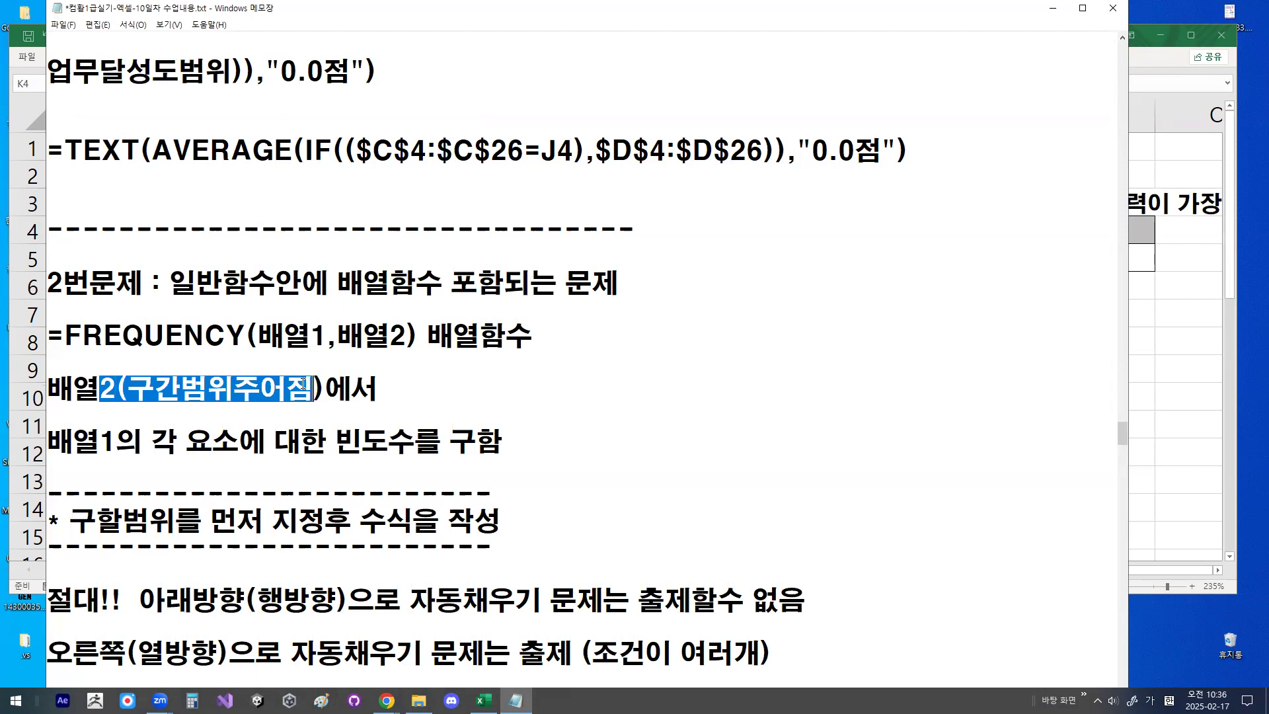
{"action": "left_click_drag", "start_coordinate": [49, 441], "coordinate": [113, 441]}
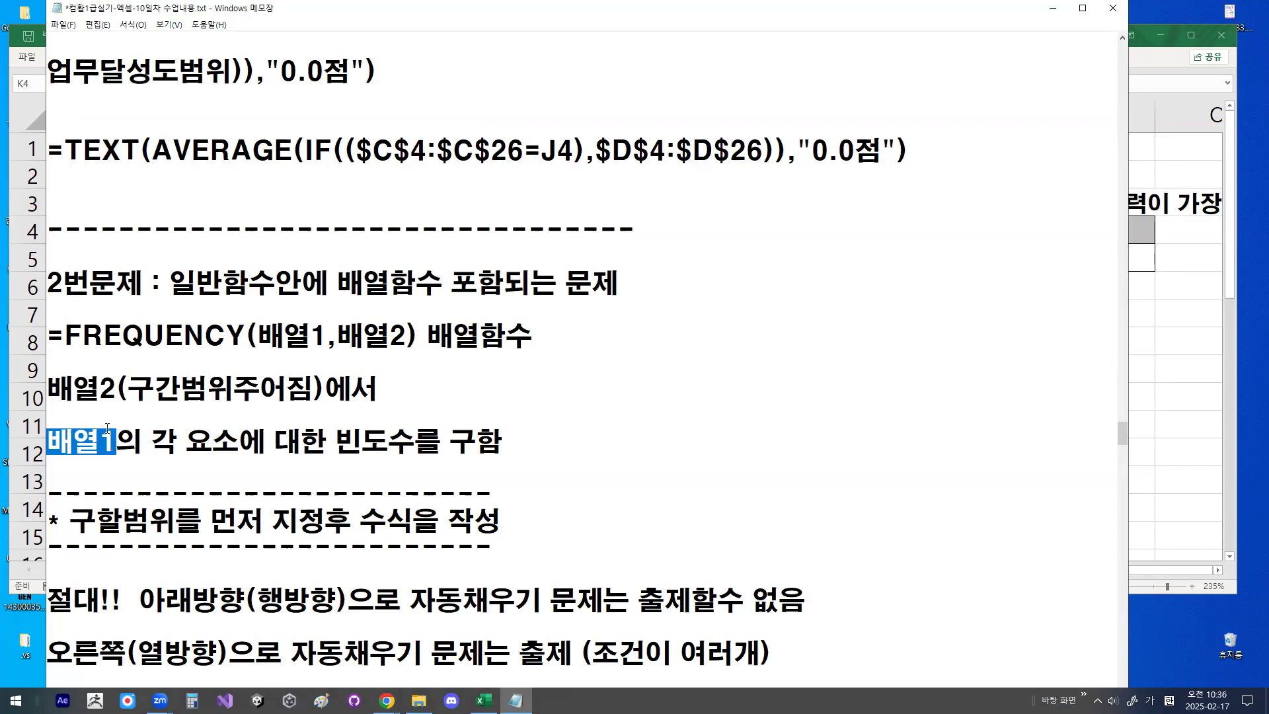
{"action": "left_click", "coordinate": [107, 429]}
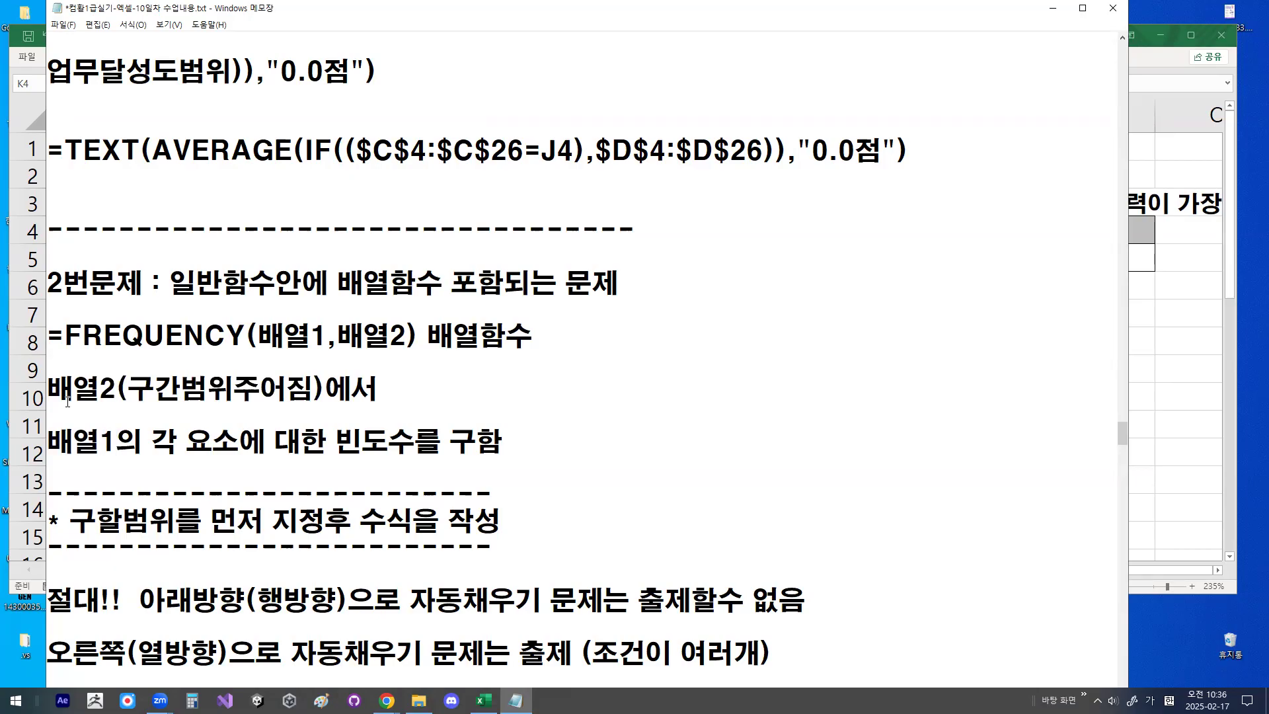
{"action": "left_click_drag", "start_coordinate": [54, 394], "coordinate": [180, 390]}
{"action": "left_click", "coordinate": [142, 441]}
{"action": "left_click_drag", "start_coordinate": [332, 442], "coordinate": [521, 442]}
{"action": "left_click_drag", "start_coordinate": [72, 389], "coordinate": [130, 385]}
{"action": "left_click", "coordinate": [269, 333]}
{"action": "left_click_drag", "start_coordinate": [54, 389], "coordinate": [115, 390]}
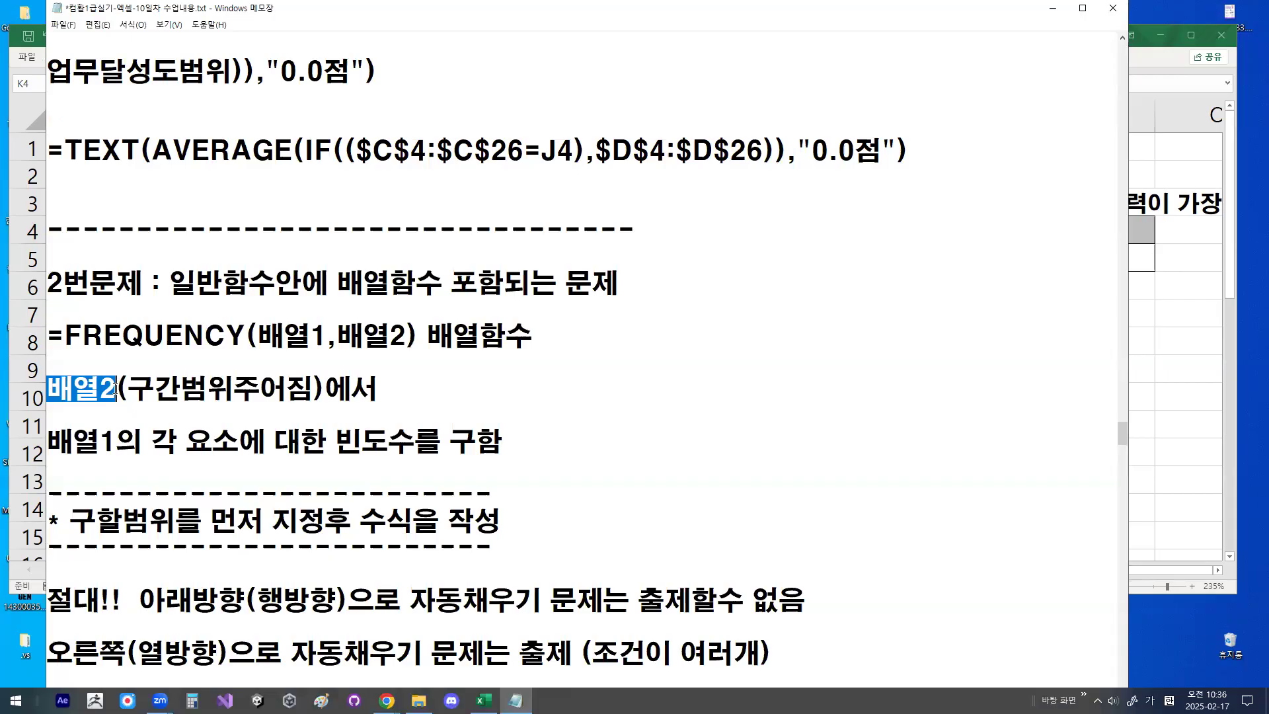
{"action": "left_click", "coordinate": [115, 390]}
{"action": "left_click_drag", "start_coordinate": [257, 334], "coordinate": [407, 335]}
{"action": "left_click", "coordinate": [342, 335]}
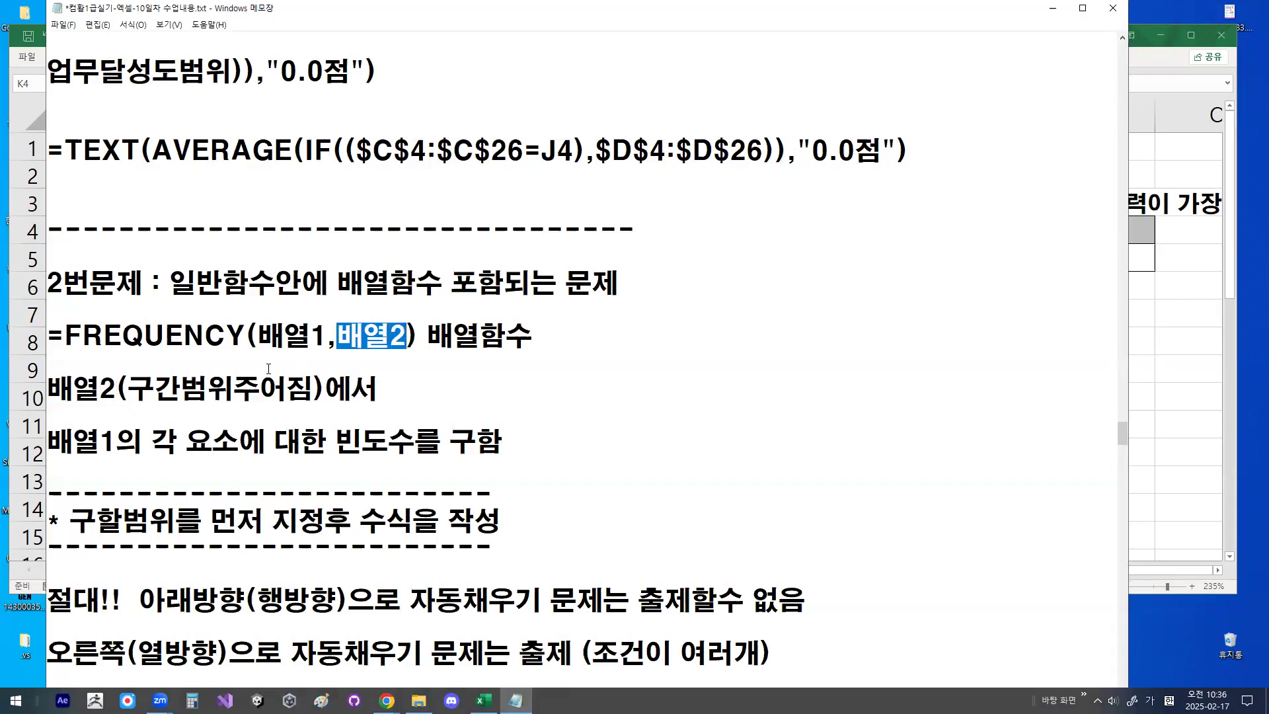
- Insert the line "배열2에서 배열1의 각 요소에 대한 빈도수를 구함" directly below the FREQUENCY syntax, followed by a blank line
{"action": "left_click", "coordinate": [566, 332]}
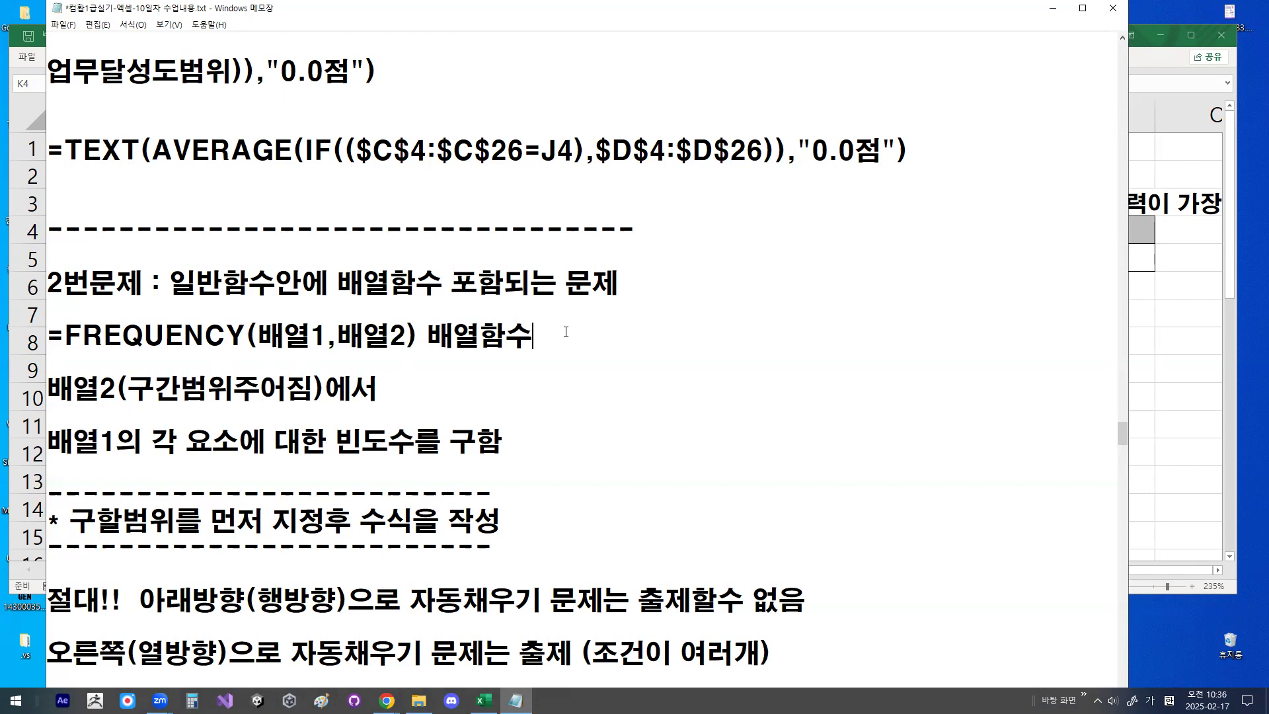
{"action": "key", "text": "Return"}
{"action": "key", "text": "Return"}
{"action": "key", "text": "Return"}
{"action": "type", "text": "배열2"}
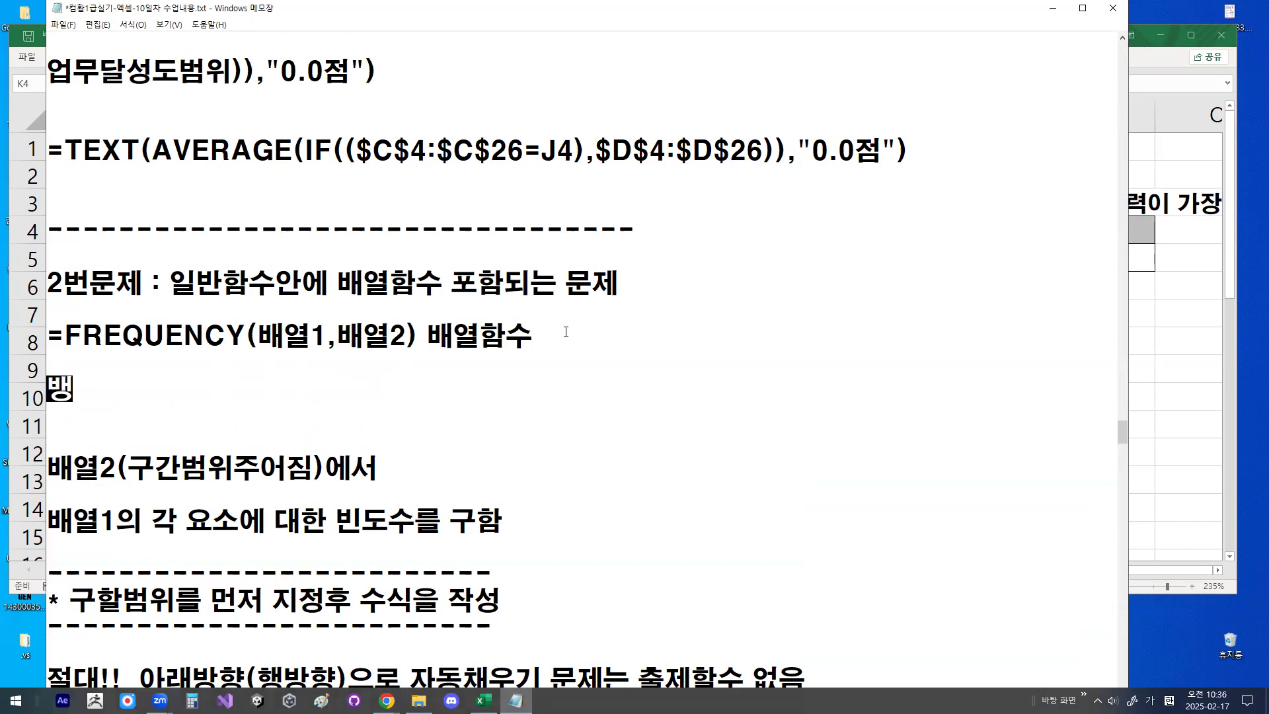
{"action": "type", "text": "에서"}
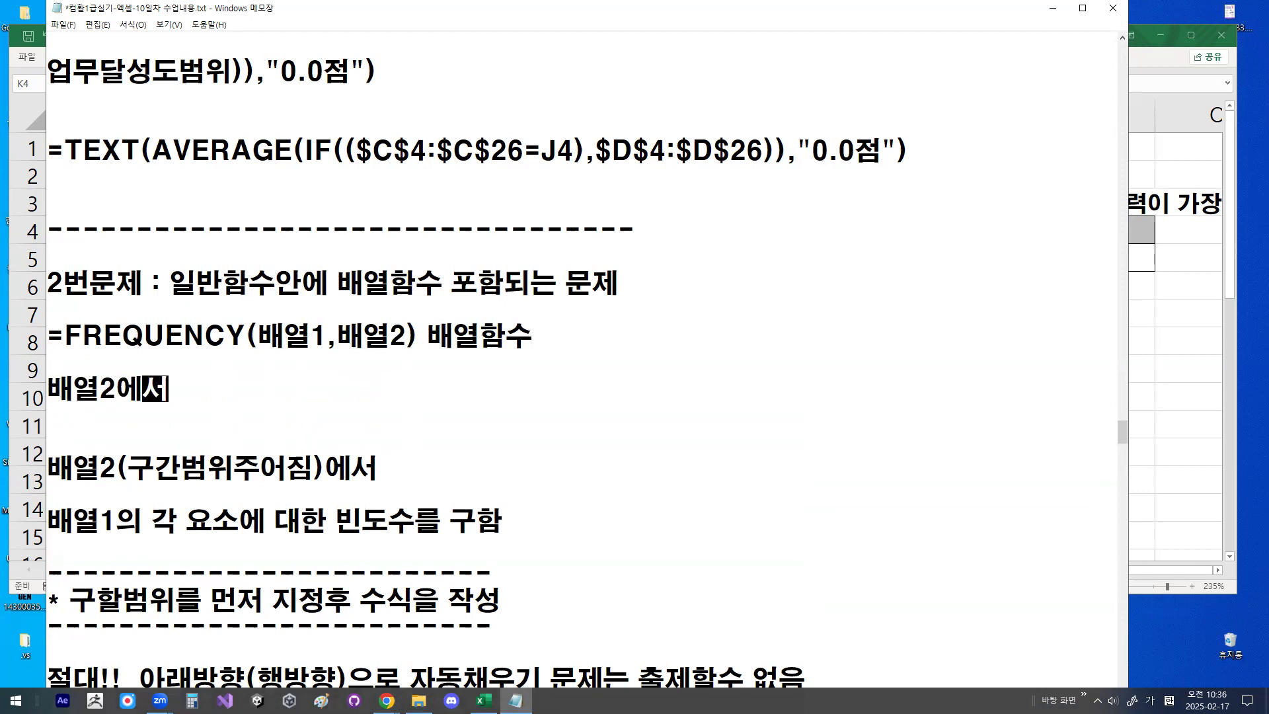
{"action": "type", "text": " 배여열"}
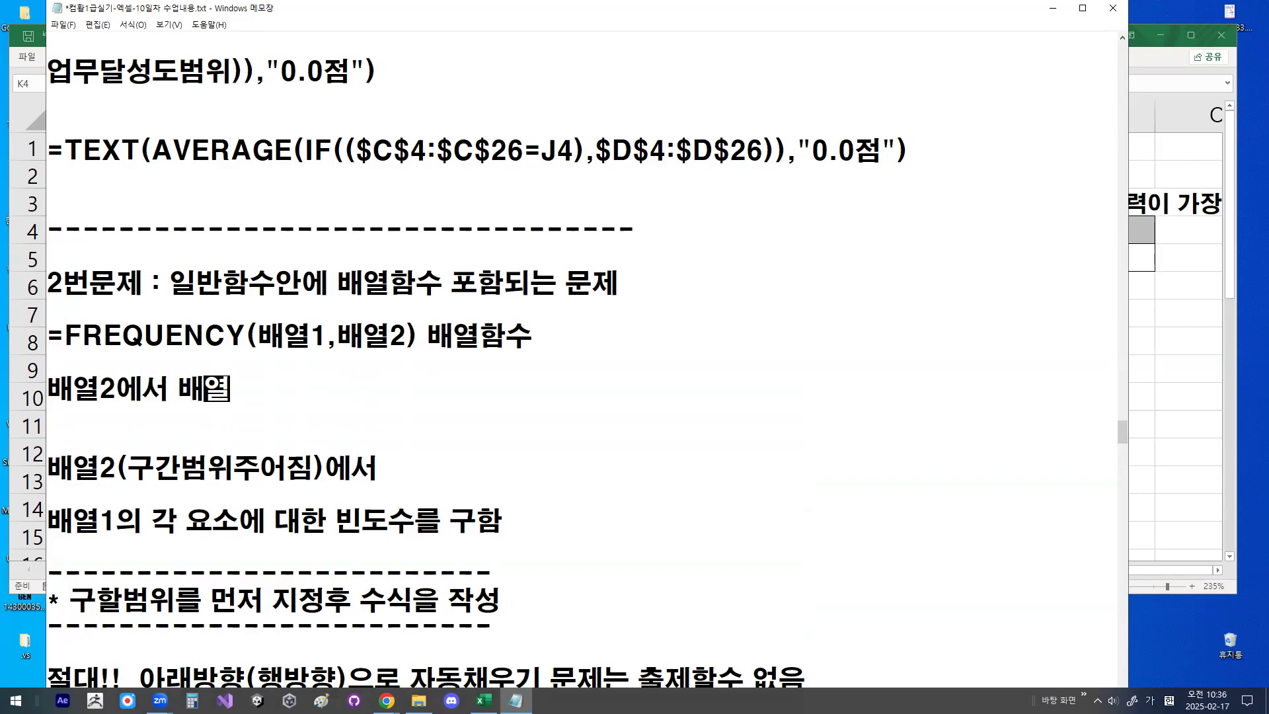
{"action": "type", "text": "1에 대한 가"}
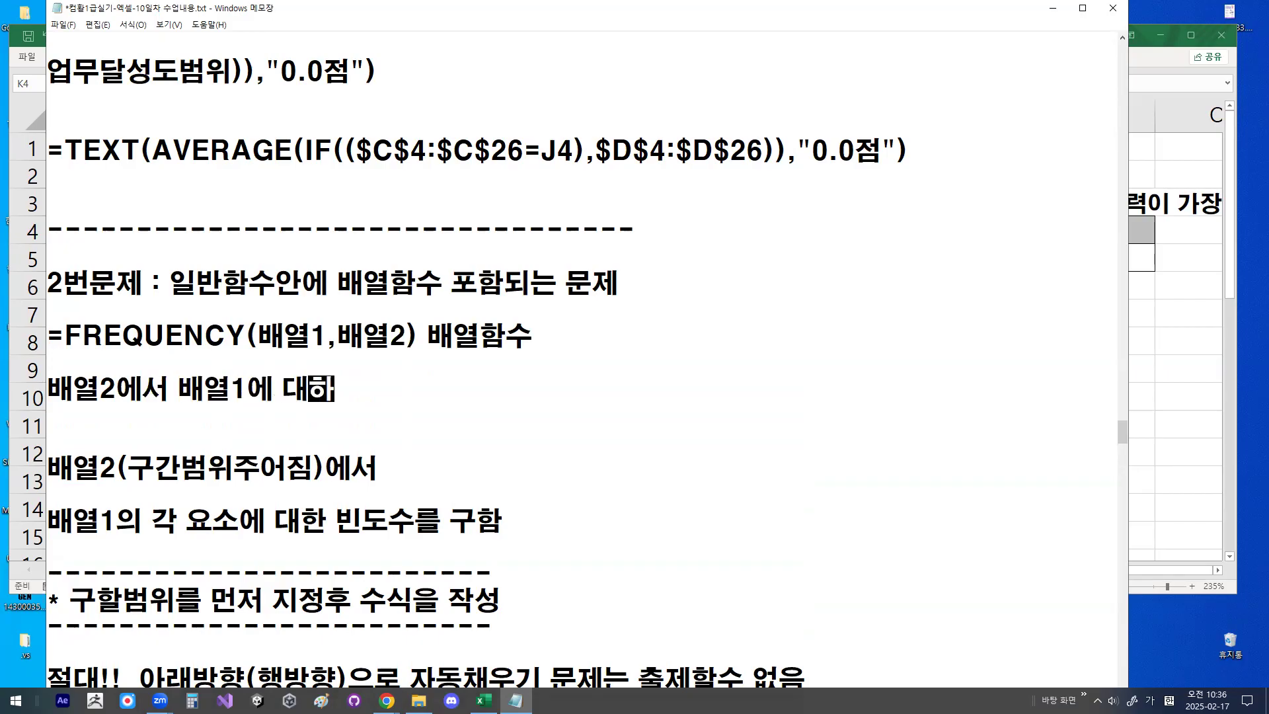
{"action": "key", "text": "BackSpace"}
{"action": "key", "text": "BackSpace"}
{"action": "key", "text": "BackSpace"}
{"action": "key", "text": "BackSpace"}
{"action": "key", "text": "BackSpace"}
{"action": "key", "text": "BackSpace"}
{"action": "key", "text": "BackSpace"}
{"action": "type", "text": "의 각 요"}
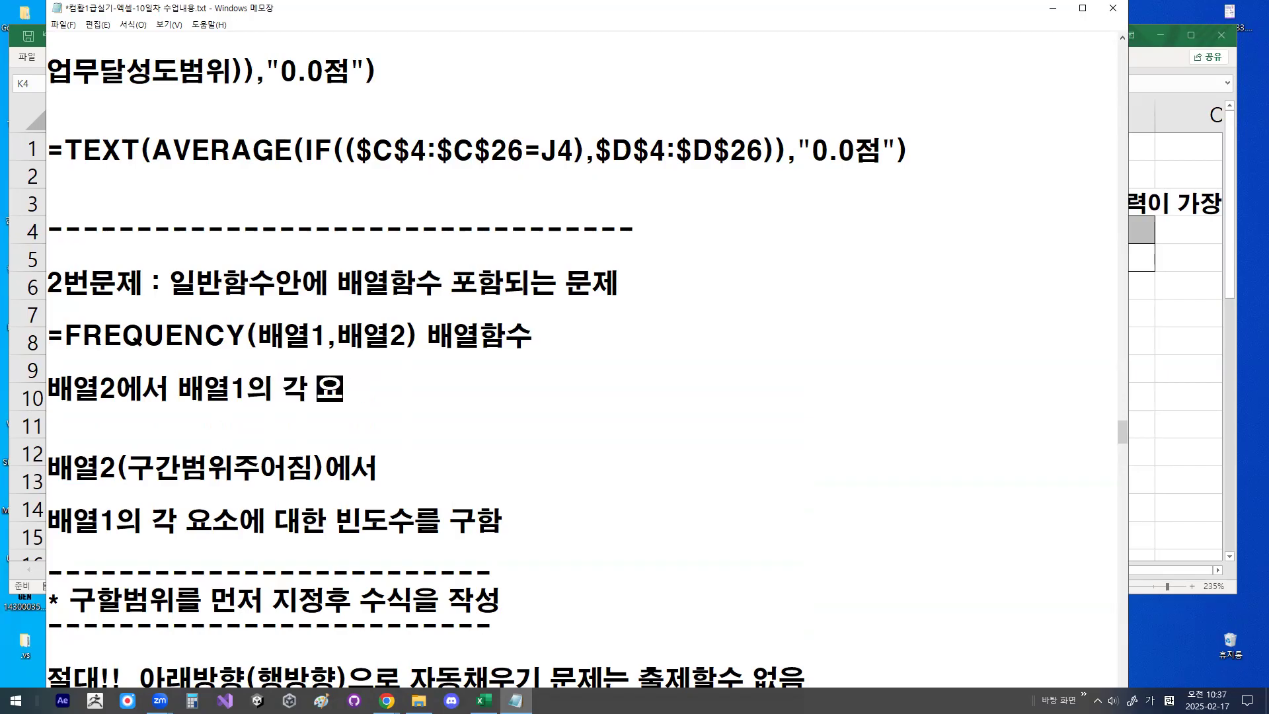
{"action": "type", "text": "소에 대한 빈돗"}
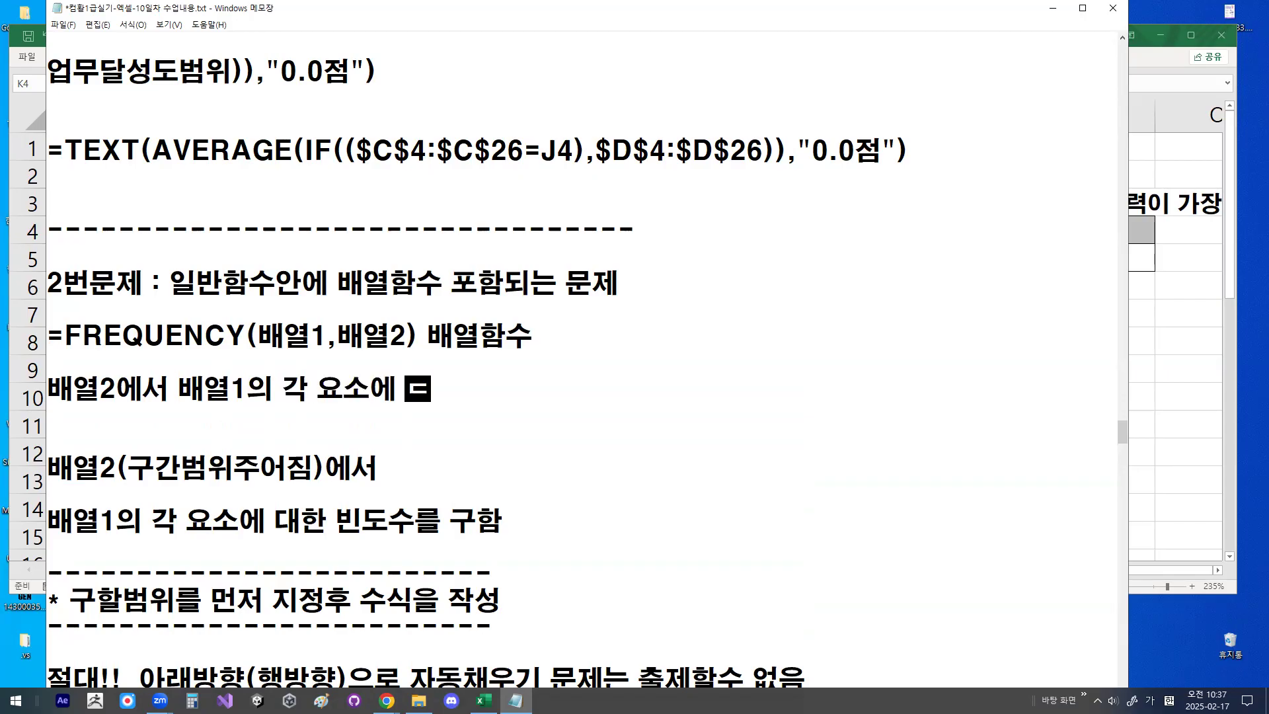
{"action": "type", "text": "수를 "}
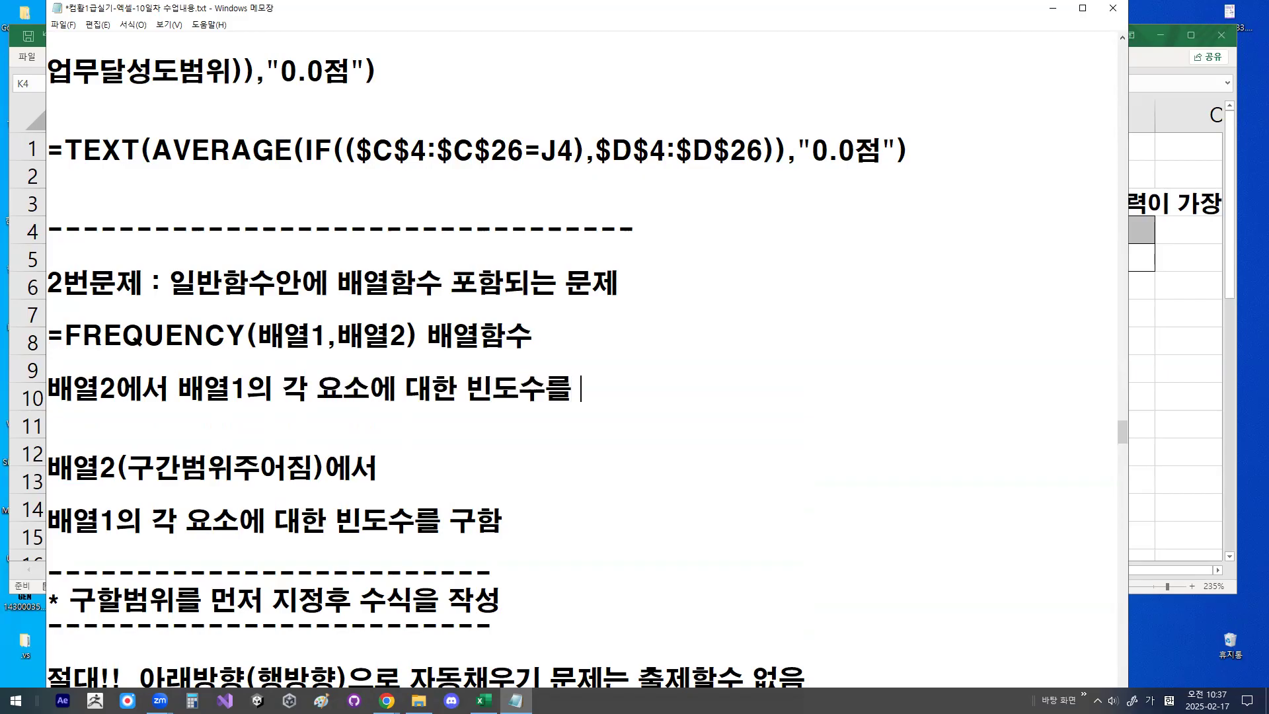
{"action": "type", "text": "궇함"}
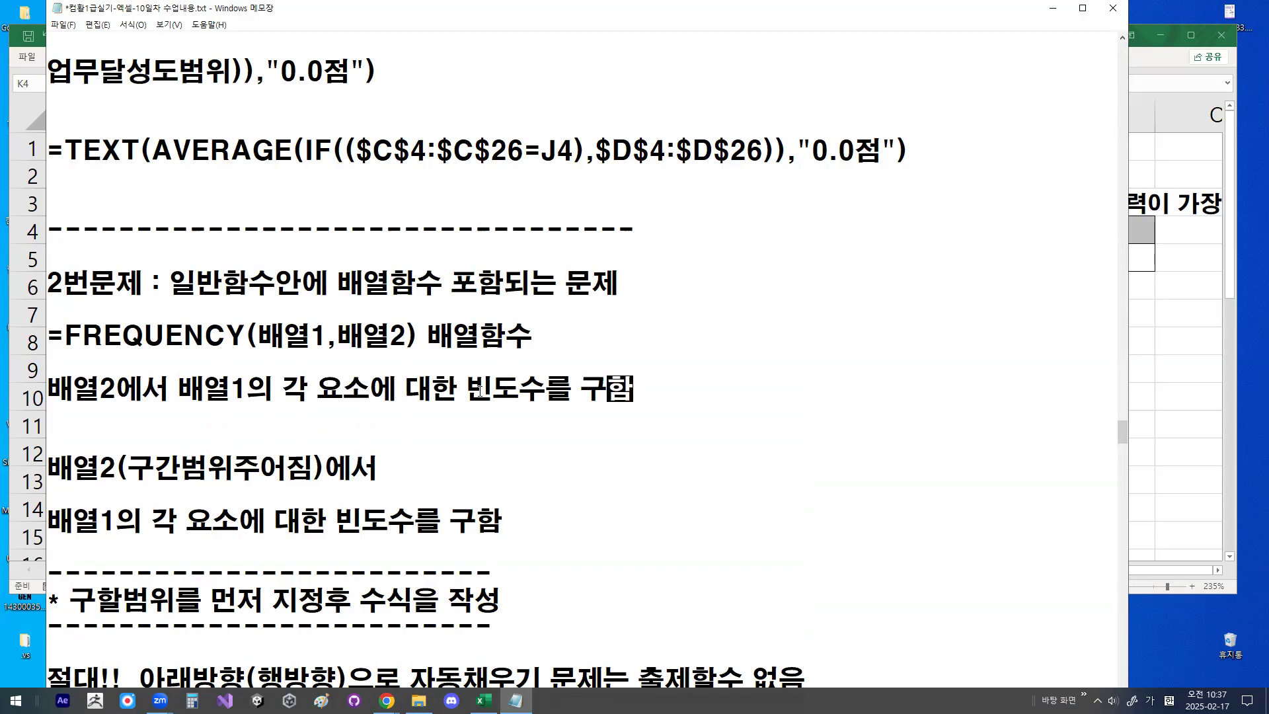
{"action": "left_click_drag", "start_coordinate": [467, 390], "coordinate": [522, 390]}
{"action": "left_click", "coordinate": [533, 390]}
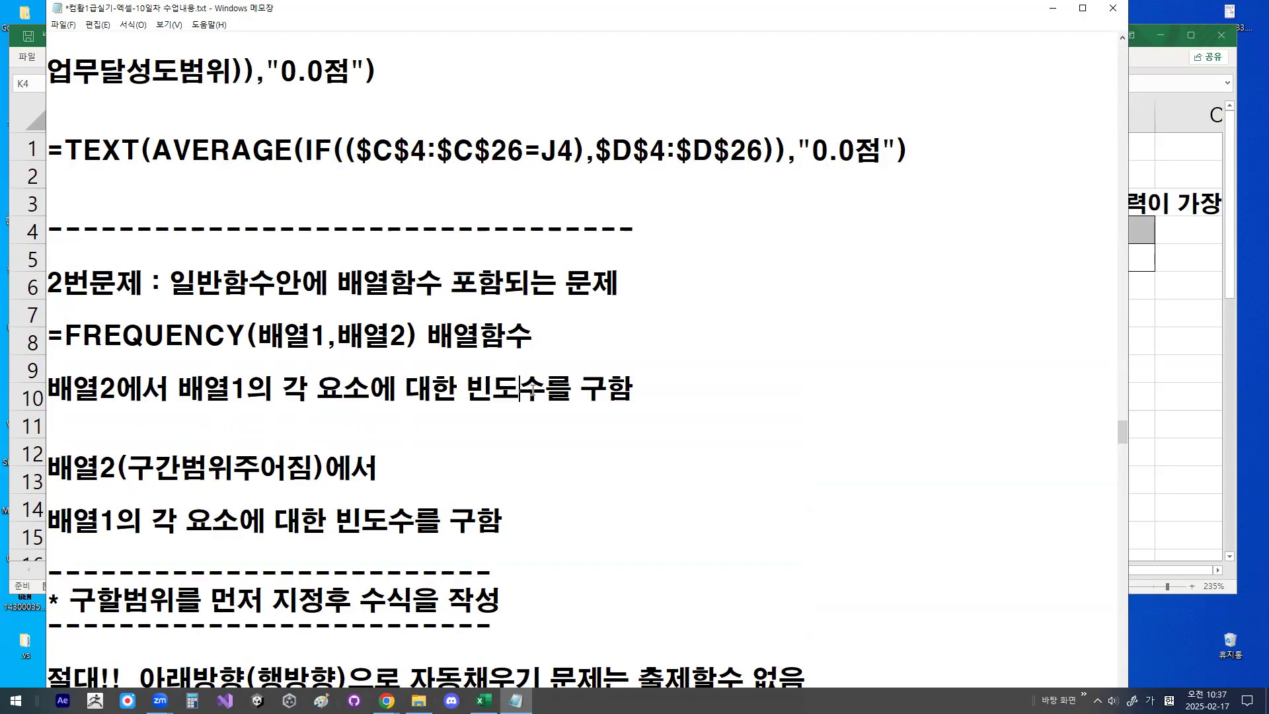
{"action": "left_click", "coordinate": [66, 338]}
{"action": "left_click_drag", "start_coordinate": [84, 339], "coordinate": [234, 333]}
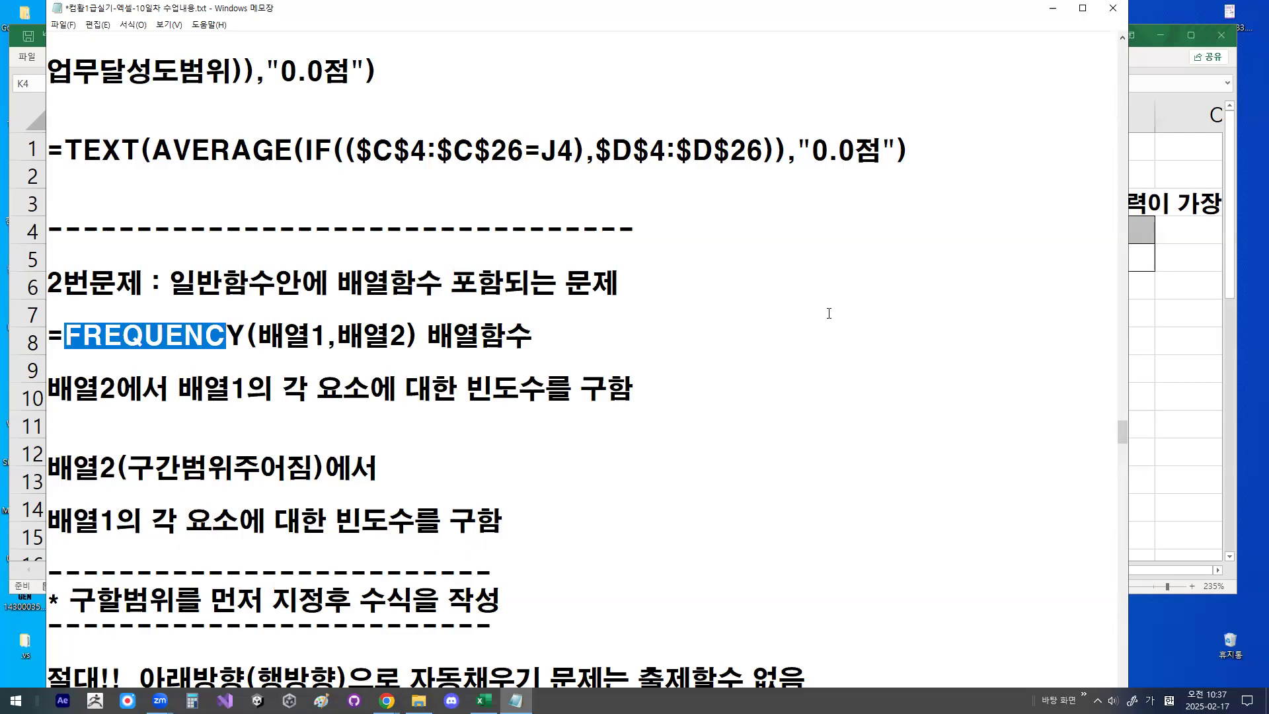
- Switch to the Excel workbook and look up the full MODE.SNGL function name with a trial formula in cell M10, discarding the entry
{"action": "left_click", "coordinate": [580, 328]}
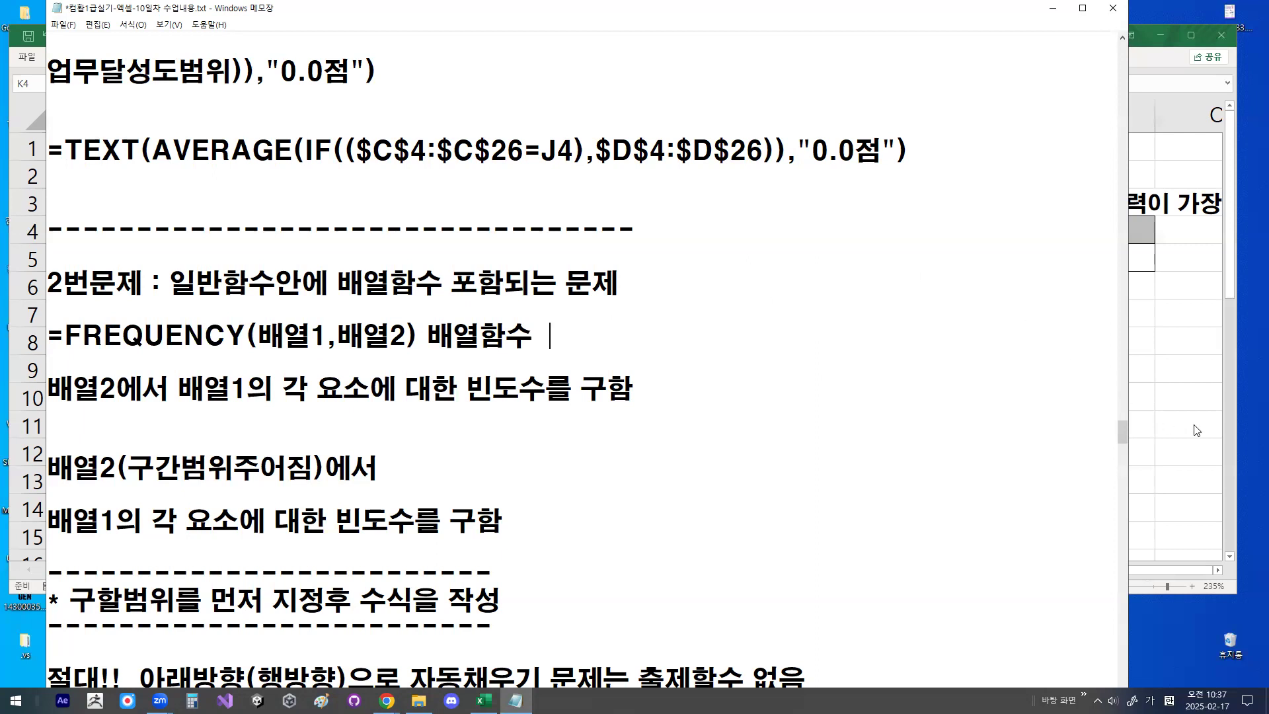
{"action": "key", "text": "alt+Tab"}
{"action": "left_click", "coordinate": [953, 404]}
{"action": "type", "text": "=MOD"}
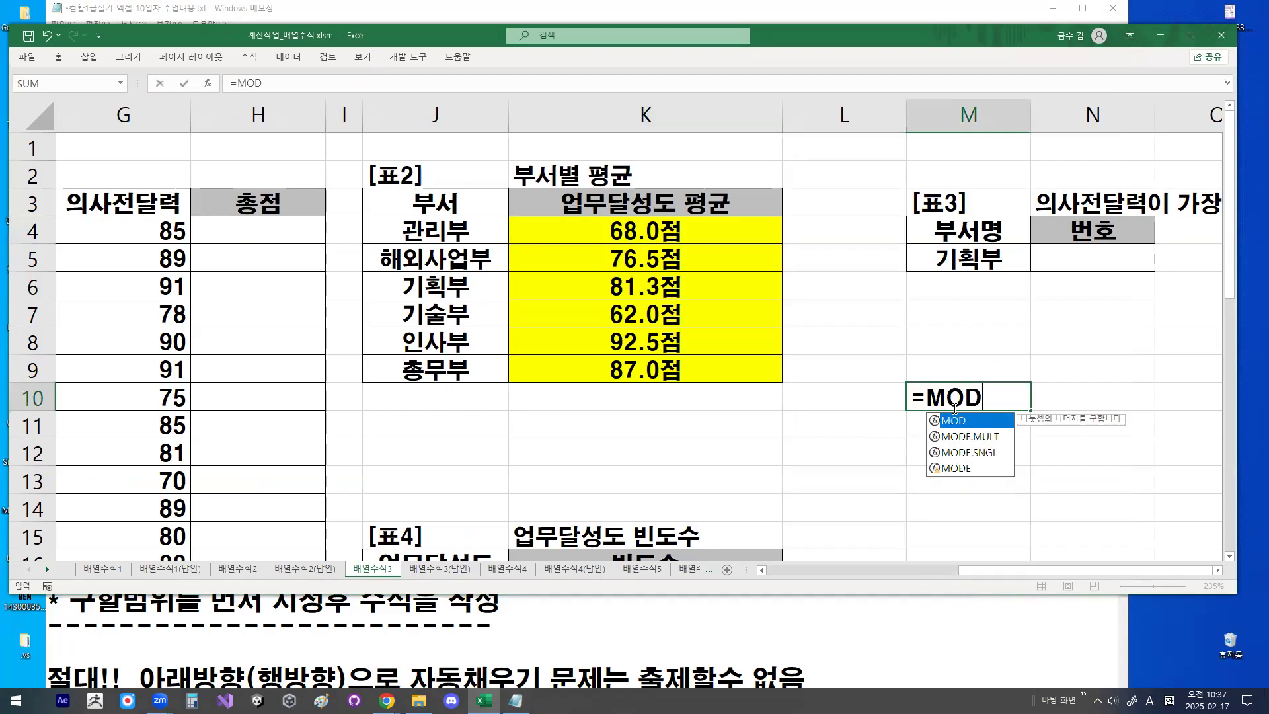
{"action": "key", "text": "Down"}
{"action": "key", "text": "Down"}
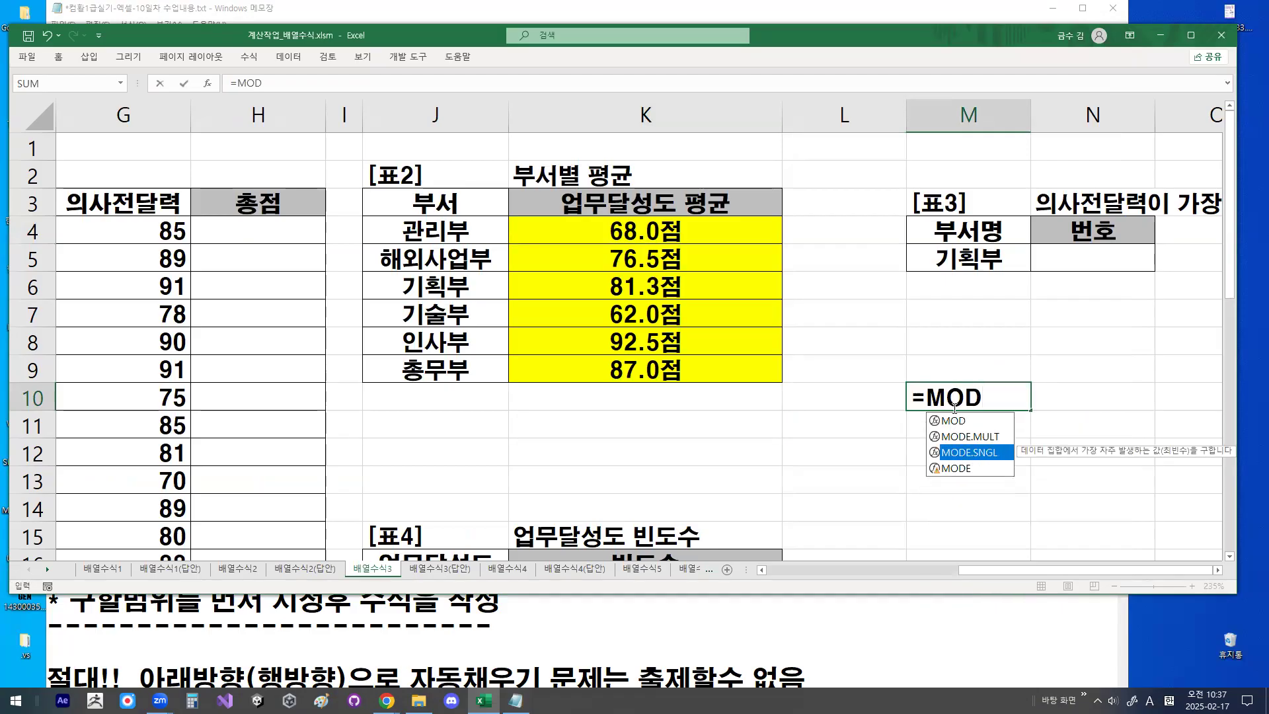
{"action": "key", "text": "Tab"}
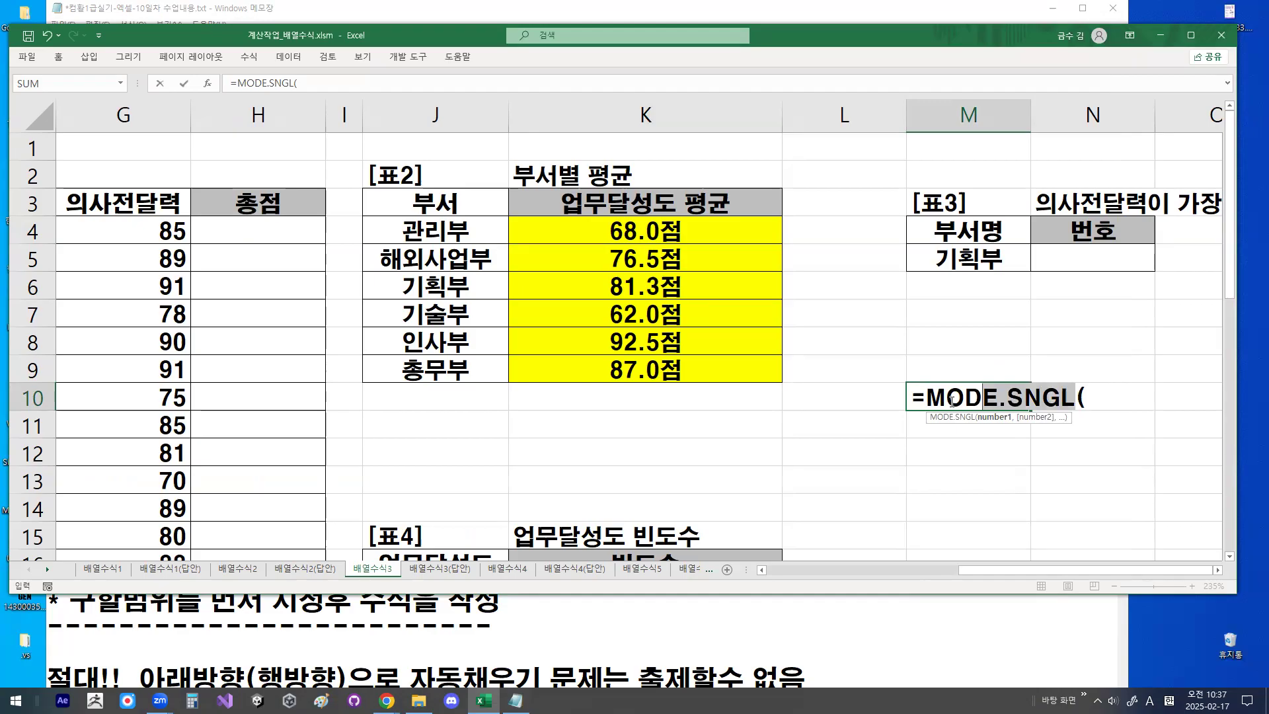
{"action": "key", "text": "Escape"}
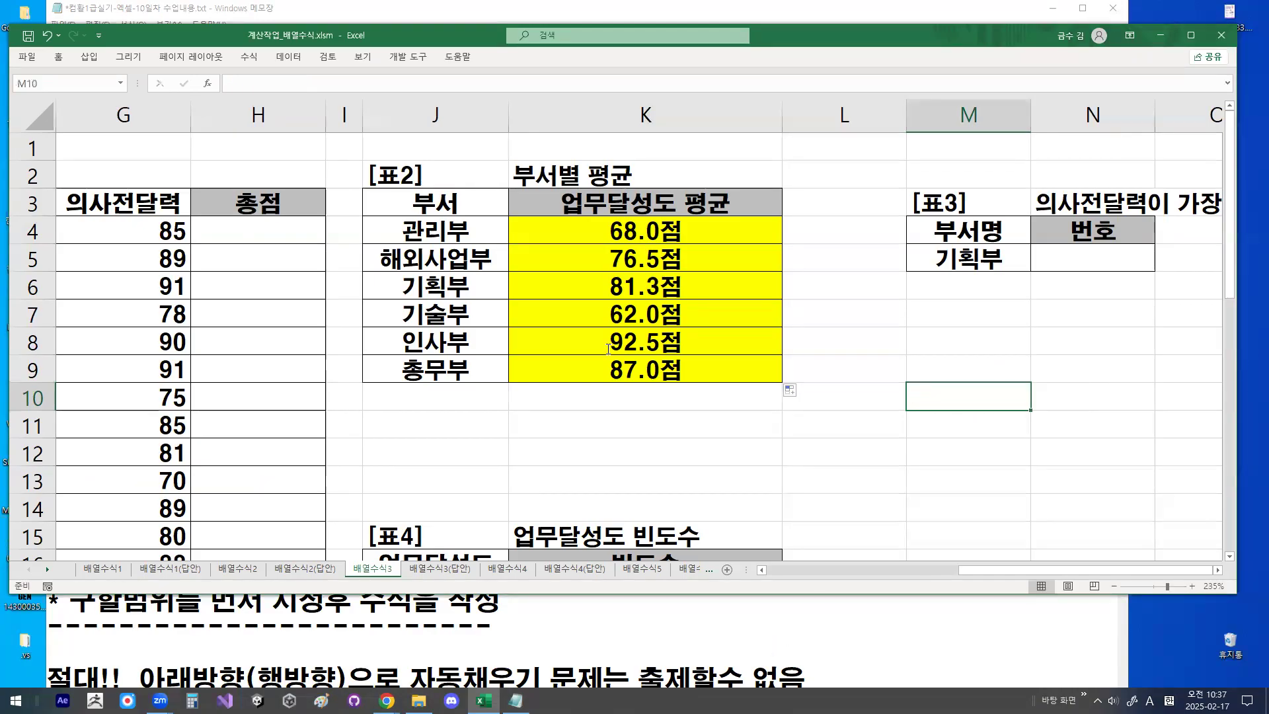
- Switch back to Notepad and add the note "(MODE.SNGL 함수 등장-2급)" at the end of the FREQUENCY syntax line
{"action": "key", "text": "alt+Tab"}
{"action": "type", "text": "MODE.SNGL "}
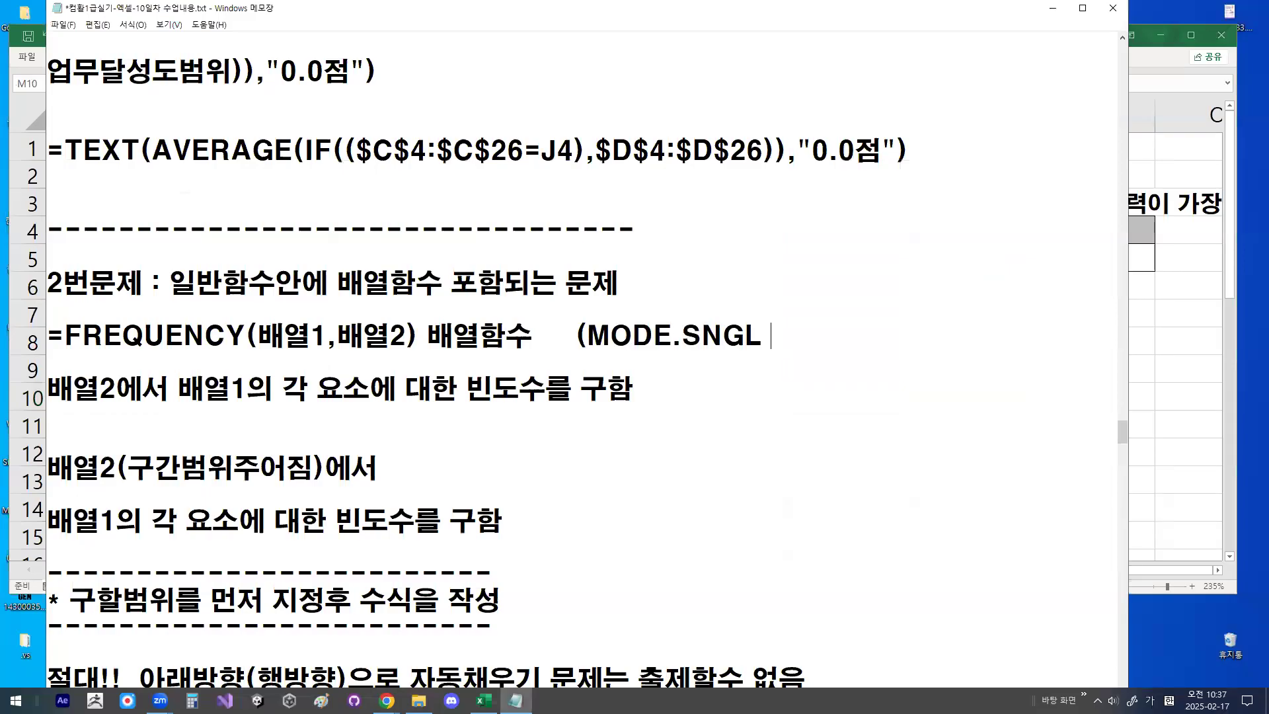
{"action": "type", "text": "함수 등장)"}
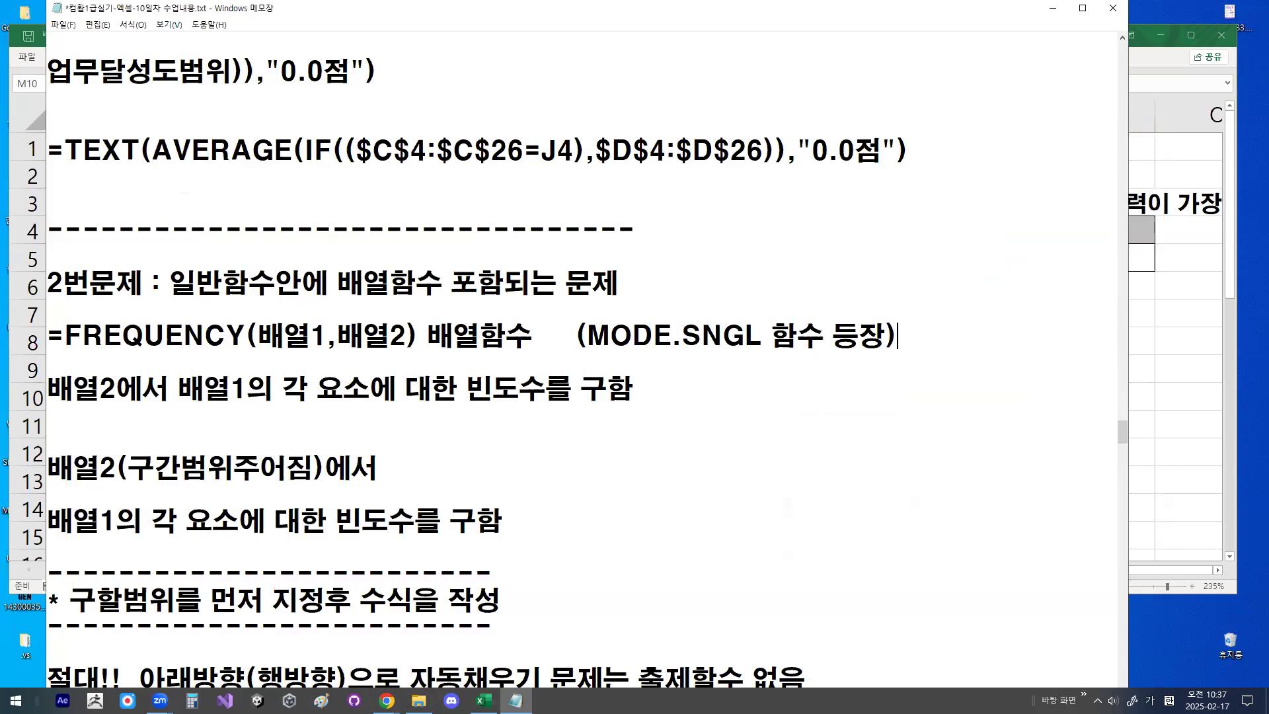
{"action": "left_click", "coordinate": [674, 337]}
{"action": "left_click_drag", "start_coordinate": [587, 337], "coordinate": [834, 337]}
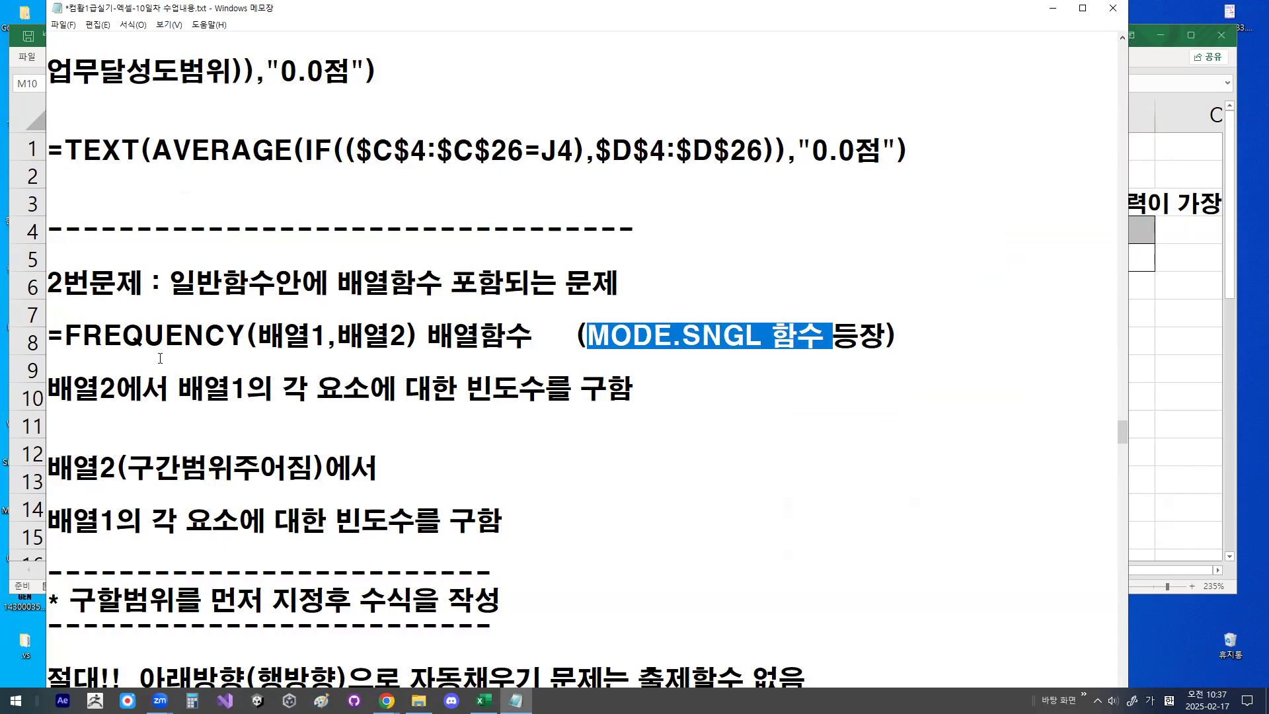
{"action": "left_click_drag", "start_coordinate": [143, 336], "coordinate": [231, 332]}
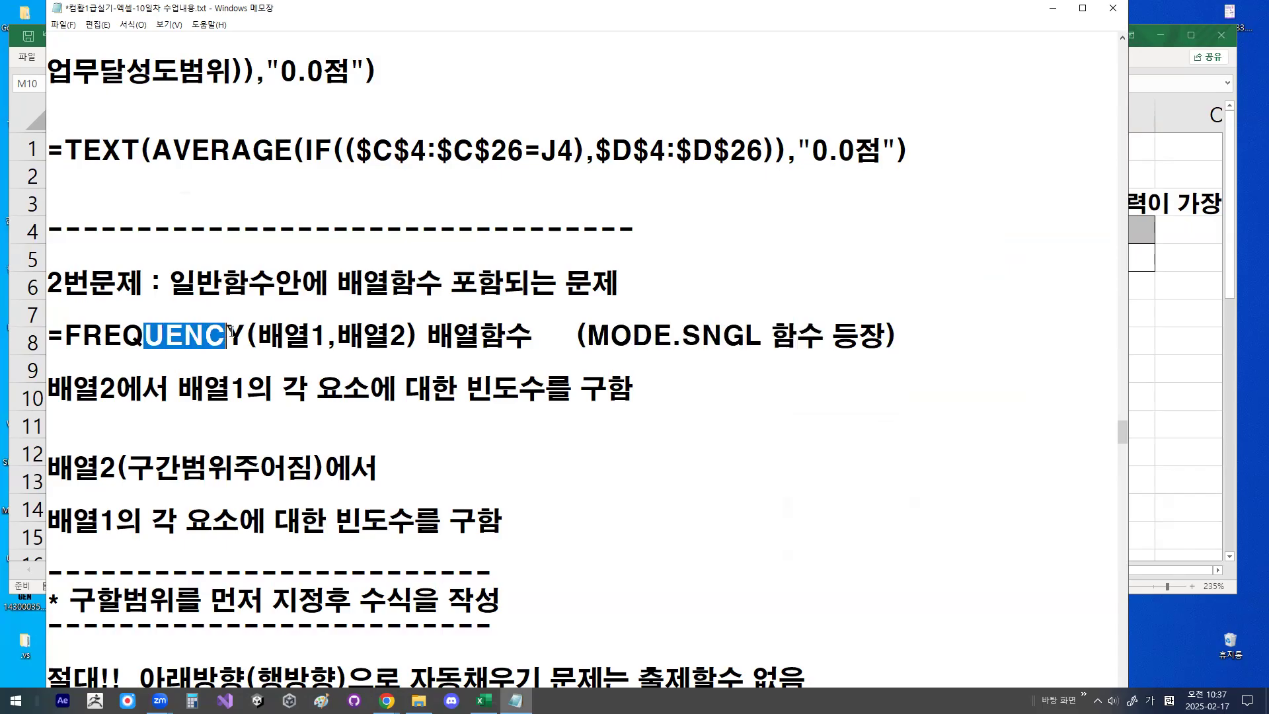
{"action": "left_click", "coordinate": [542, 339]}
{"action": "left_click", "coordinate": [885, 342]}
{"action": "type", "text": "-2급"}
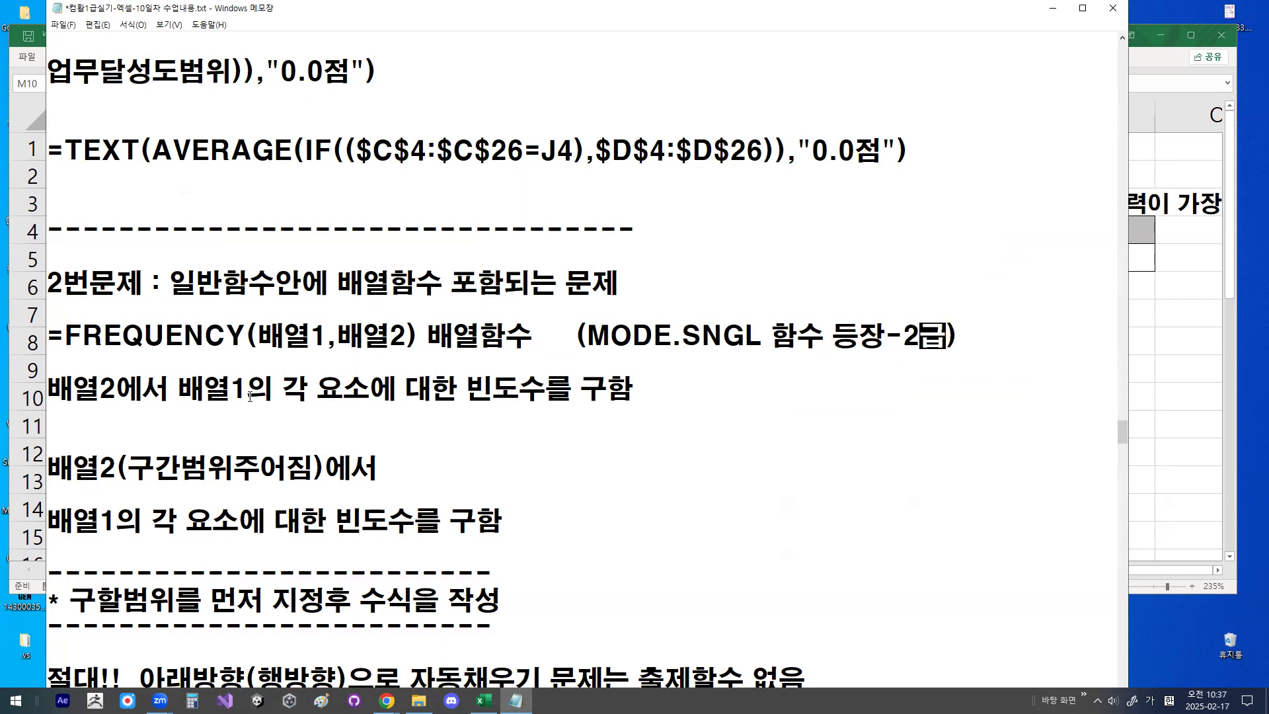
{"action": "key", "text": "Up"}
- Examine the notes on selecting the result range before writing the formula and on auto-fill problems in the row and column directions
{"action": "scroll", "coordinate": [142, 430], "scroll_direction": "down", "scroll_amount": 1}
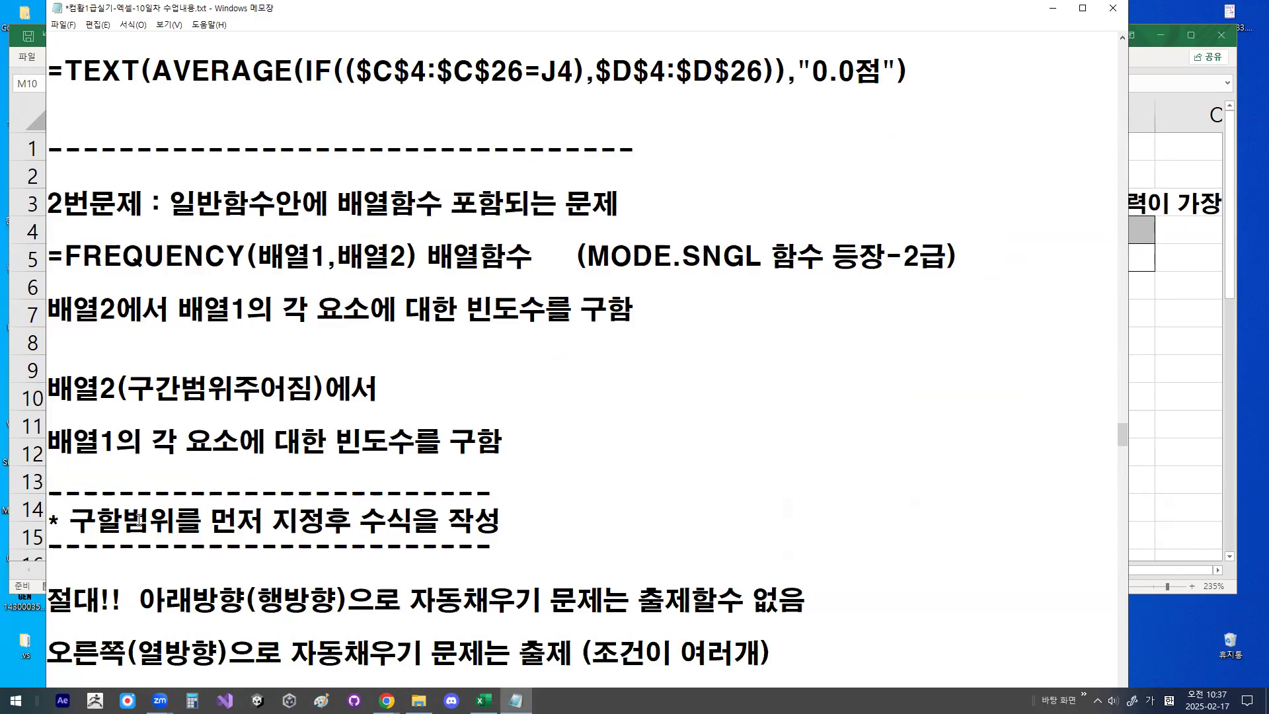
{"action": "scroll", "coordinate": [140, 520], "scroll_direction": "down", "scroll_amount": 1}
{"action": "left_click_drag", "start_coordinate": [70, 441], "coordinate": [472, 455]}
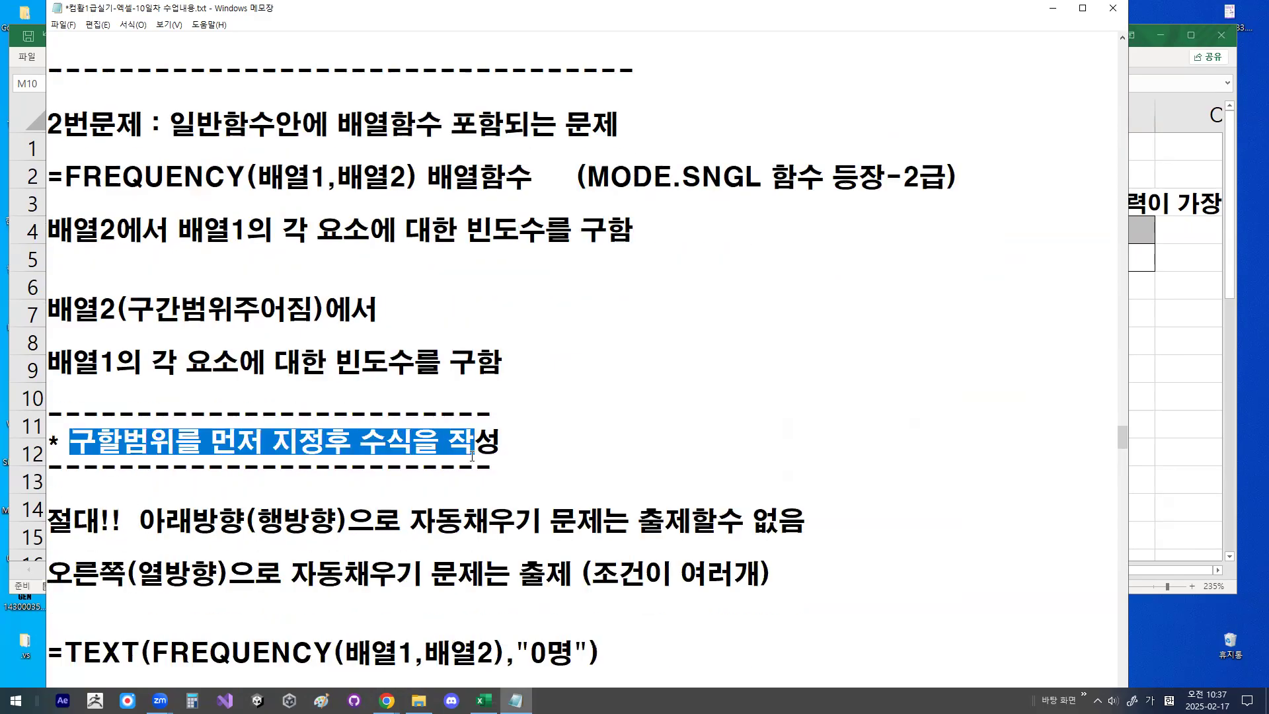
{"action": "left_click_drag", "start_coordinate": [636, 270], "coordinate": [636, 398]}
{"action": "left_click_drag", "start_coordinate": [711, 312], "coordinate": [868, 313]}
{"action": "left_click", "coordinate": [841, 293]}
{"action": "key", "text": "Escape"}
{"action": "scroll", "coordinate": [128, 473], "scroll_direction": "down", "scroll_amount": 1}
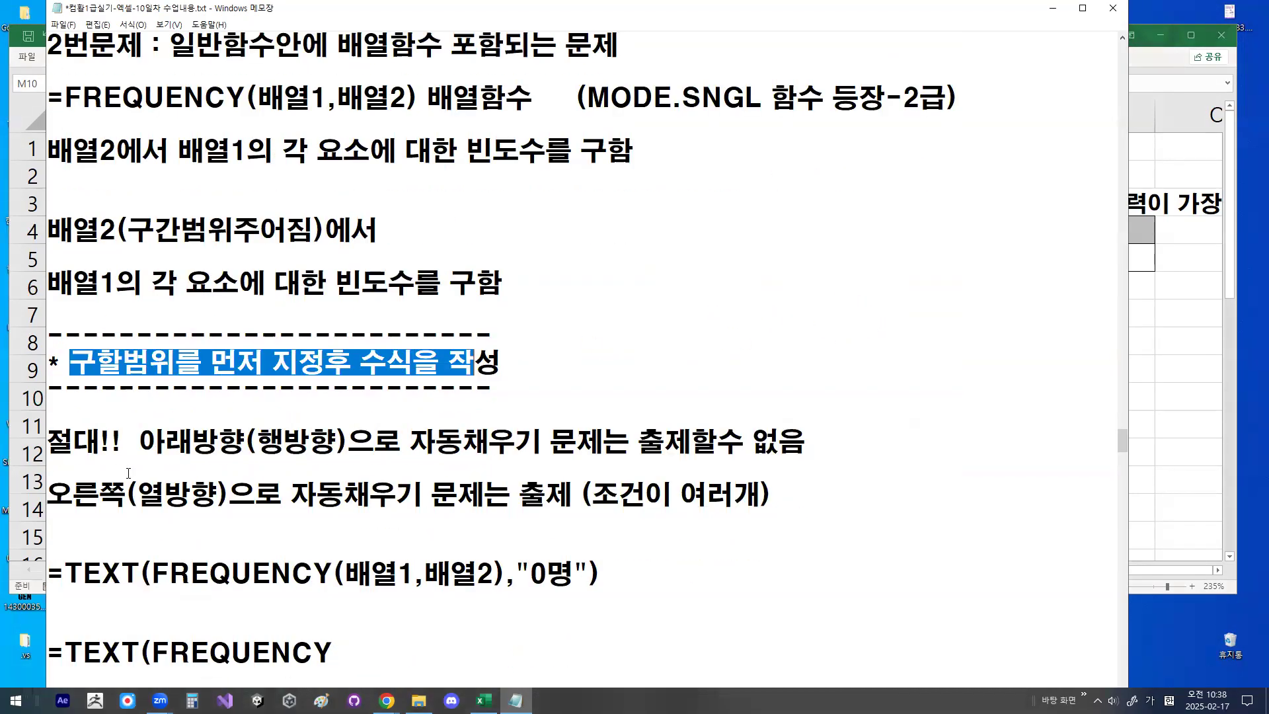
{"action": "left_click_drag", "start_coordinate": [142, 442], "coordinate": [225, 442]}
{"action": "left_click", "coordinate": [414, 444]}
{"action": "left_click_drag", "start_coordinate": [417, 446], "coordinate": [638, 444]}
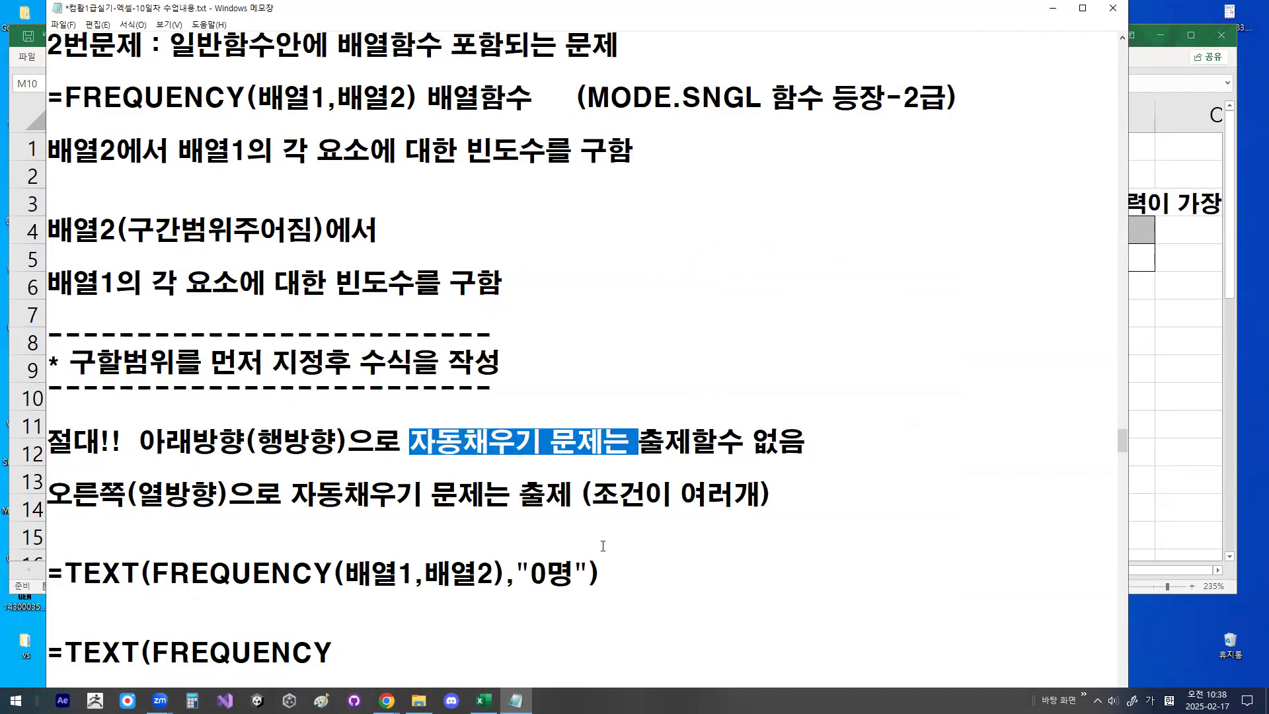
{"action": "left_click", "coordinate": [599, 472]}
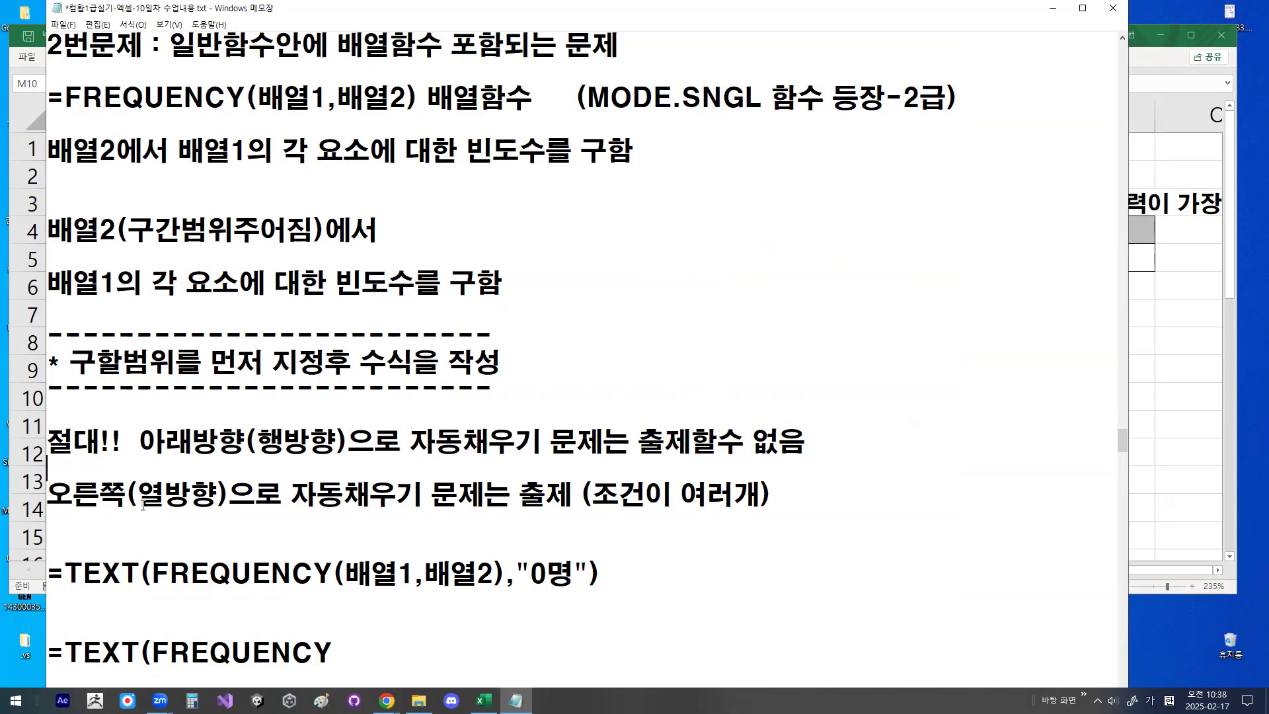
- Extend the parenthesised note on the column-direction auto-fill line to read "(조건이 여러개경우 / 배열1이 다른 경우)"
{"action": "left_click_drag", "start_coordinate": [49, 495], "coordinate": [283, 499]}
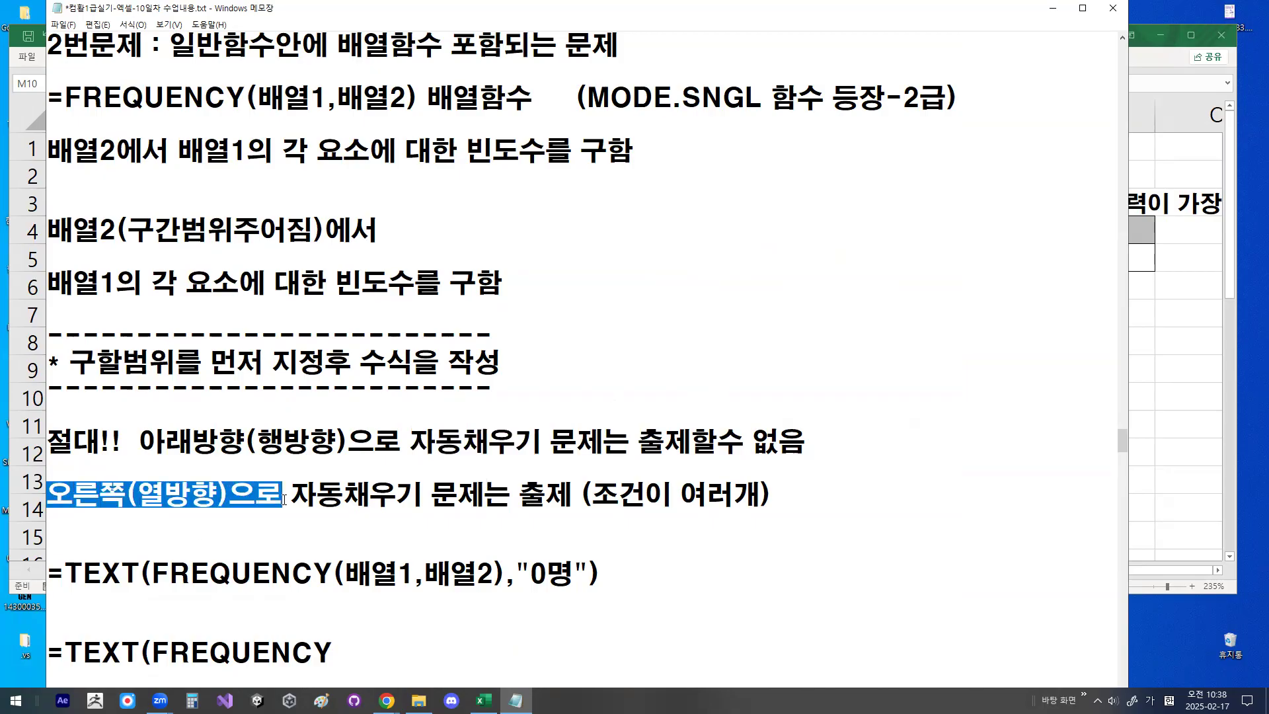
{"action": "left_click_drag", "start_coordinate": [603, 492], "coordinate": [759, 492]}
{"action": "left_click", "coordinate": [782, 508]}
{"action": "key", "text": "Left"}
{"action": "type", "text": "경우 / "}
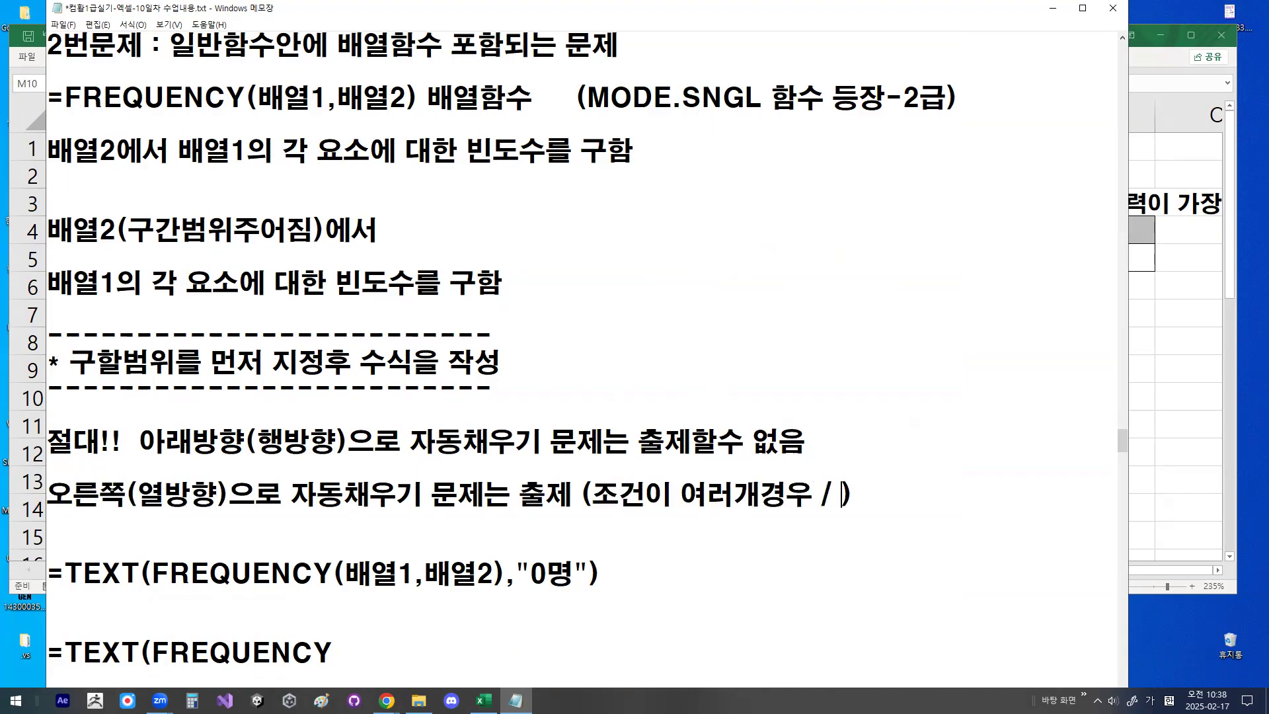
{"action": "type", "text": "배열1이 ㄷ"}
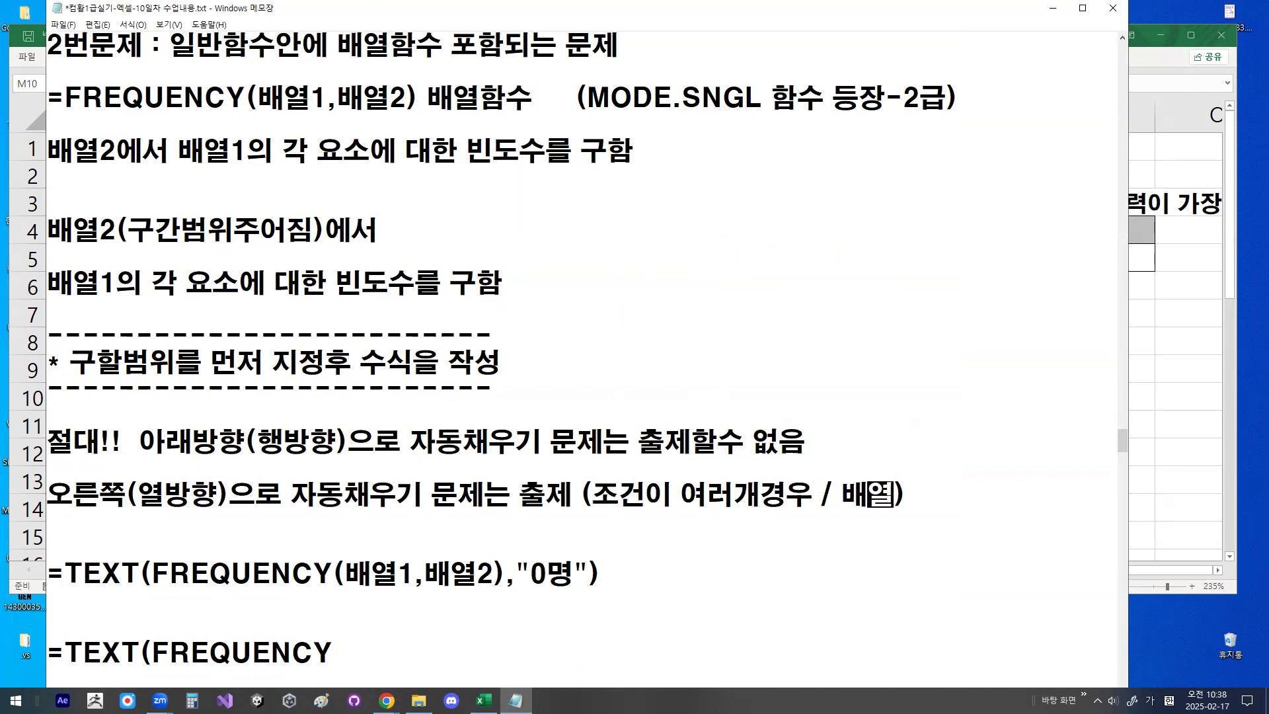
{"action": "type", "text": "ㅏ른 경우"}
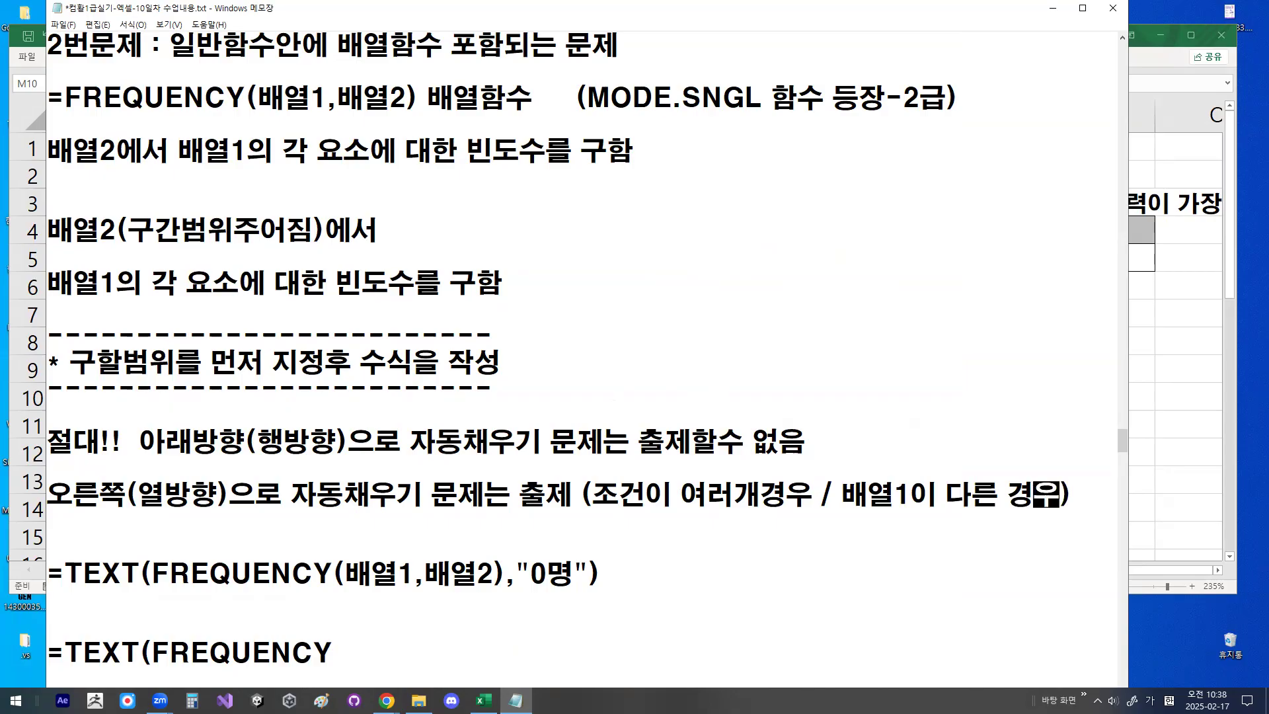
- Insert three blank lines below the line =TEXT(FREQUENCY(배열1,배열2),"0명")
{"action": "scroll", "coordinate": [927, 503], "scroll_direction": "down", "scroll_amount": 2}
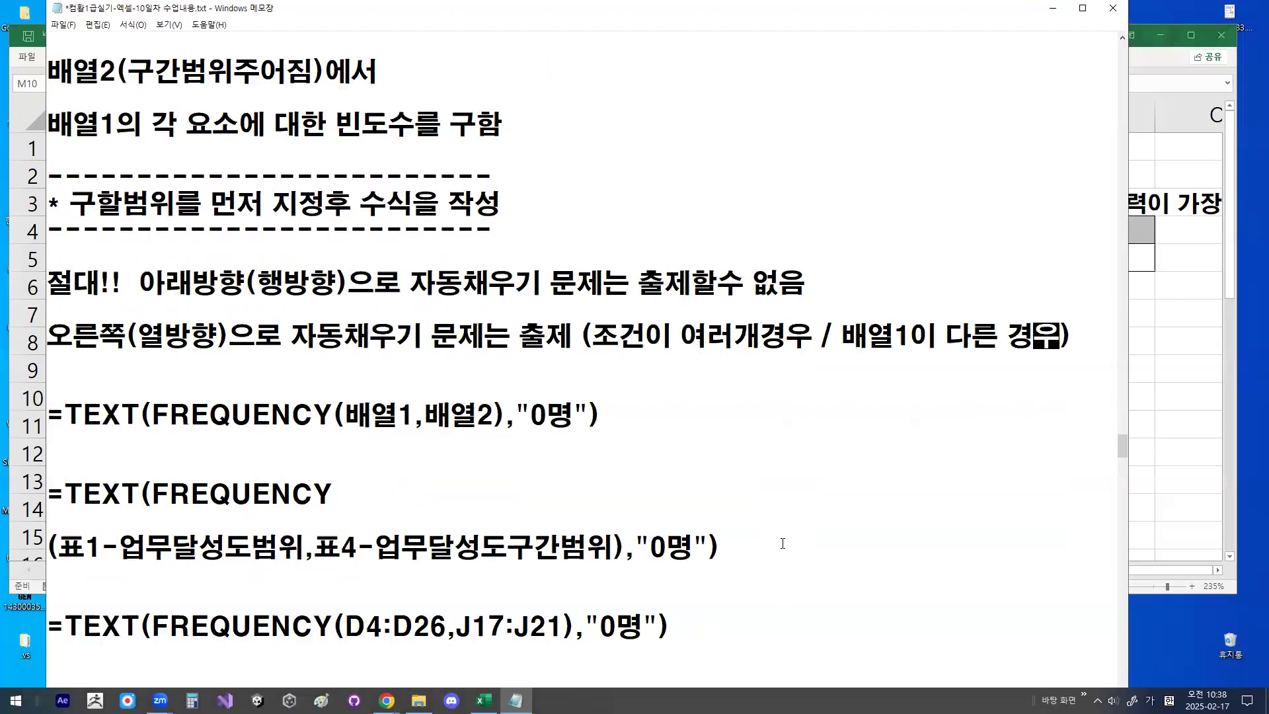
{"action": "left_click", "coordinate": [258, 448]}
{"action": "key", "text": "Return"}
{"action": "key", "text": "Return"}
{"action": "key", "text": "Return"}
{"action": "key", "text": "Return"}
{"action": "key", "text": "Return"}
{"action": "key", "text": "Return"}
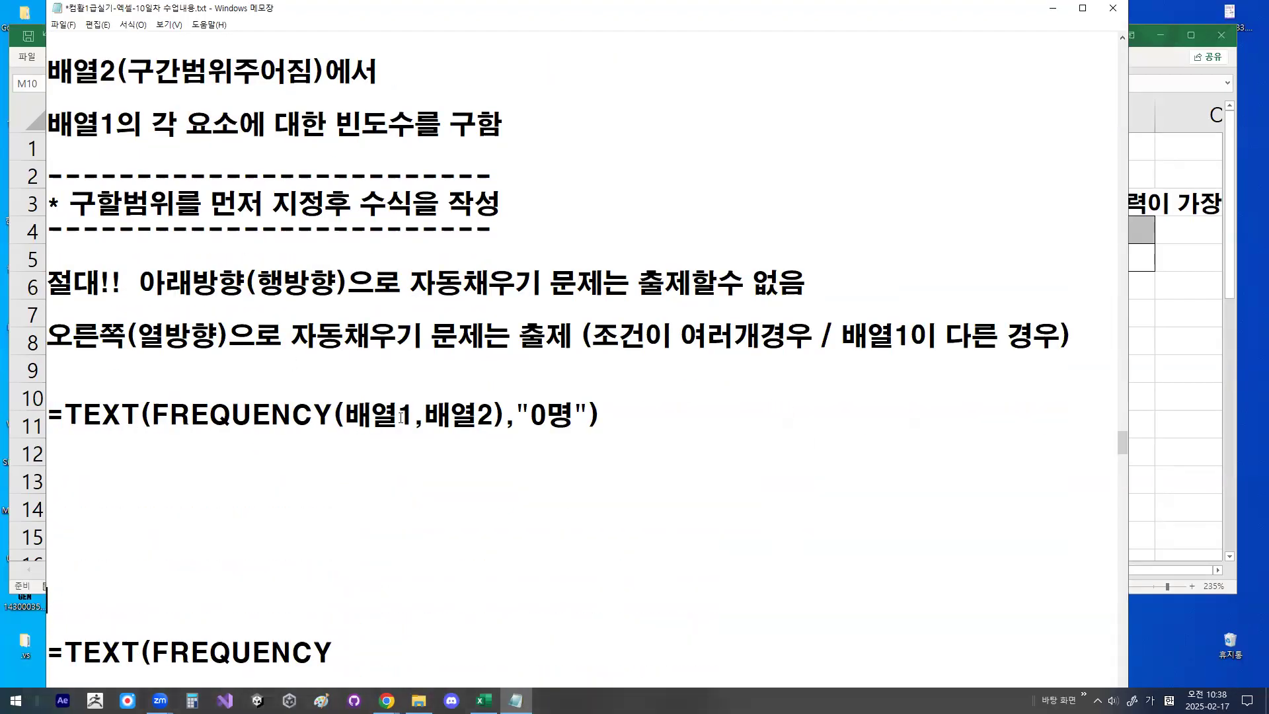
- Replace "다른" with "여러개" in the column-direction auto-fill note and delete the line =TEXT(FREQUENCY(배열1,배열2),"0명")
{"action": "left_click_drag", "start_coordinate": [274, 357], "coordinate": [570, 357]}
{"action": "mouse_move", "coordinate": [695, 352]}
{"action": "left_mouse_down"}
{"action": "mouse_move", "coordinate": [627, 354]}
{"action": "mouse_move", "coordinate": [684, 347]}
{"action": "left_mouse_up"}
{"action": "mouse_move", "coordinate": [968, 351]}
{"action": "left_mouse_down"}
{"action": "mouse_move", "coordinate": [919, 365]}
{"action": "mouse_move", "coordinate": [903, 334]}
{"action": "mouse_move", "coordinate": [996, 336]}
{"action": "left_mouse_up"}
{"action": "key", "text": "Escape"}
{"action": "type", "text": "여러개"}
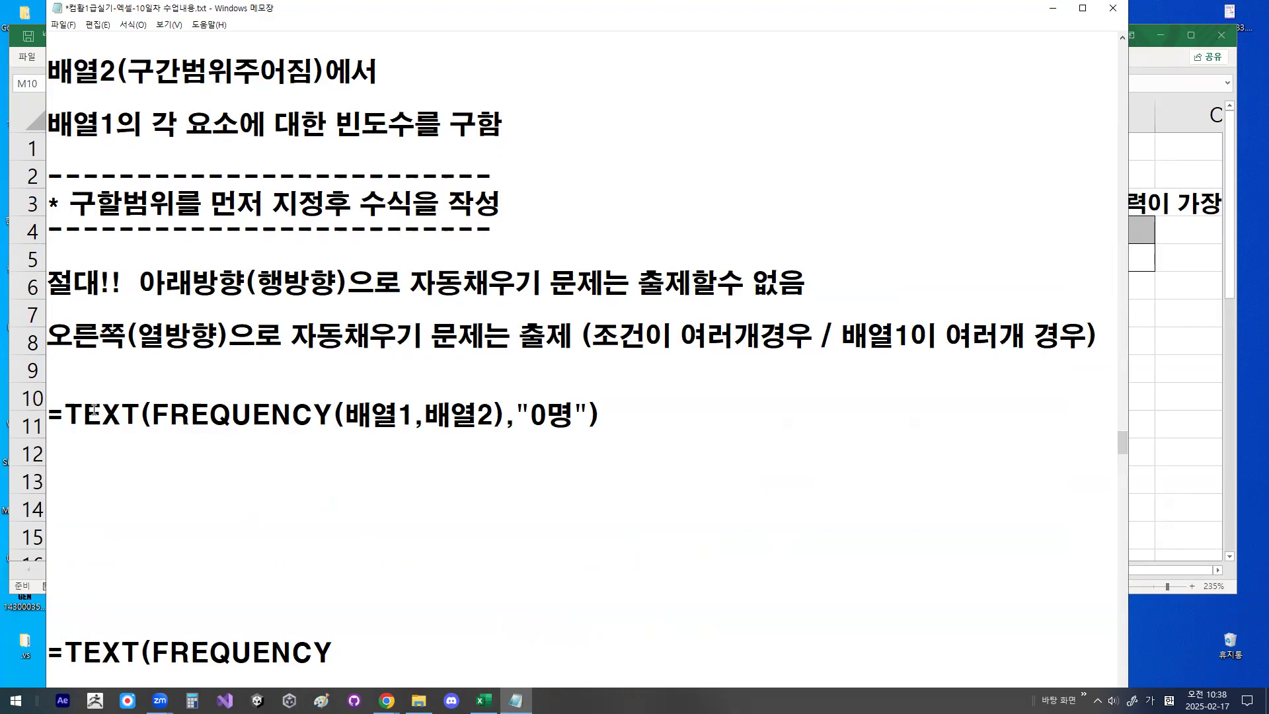
{"action": "left_click_drag", "start_coordinate": [49, 415], "coordinate": [644, 451]}
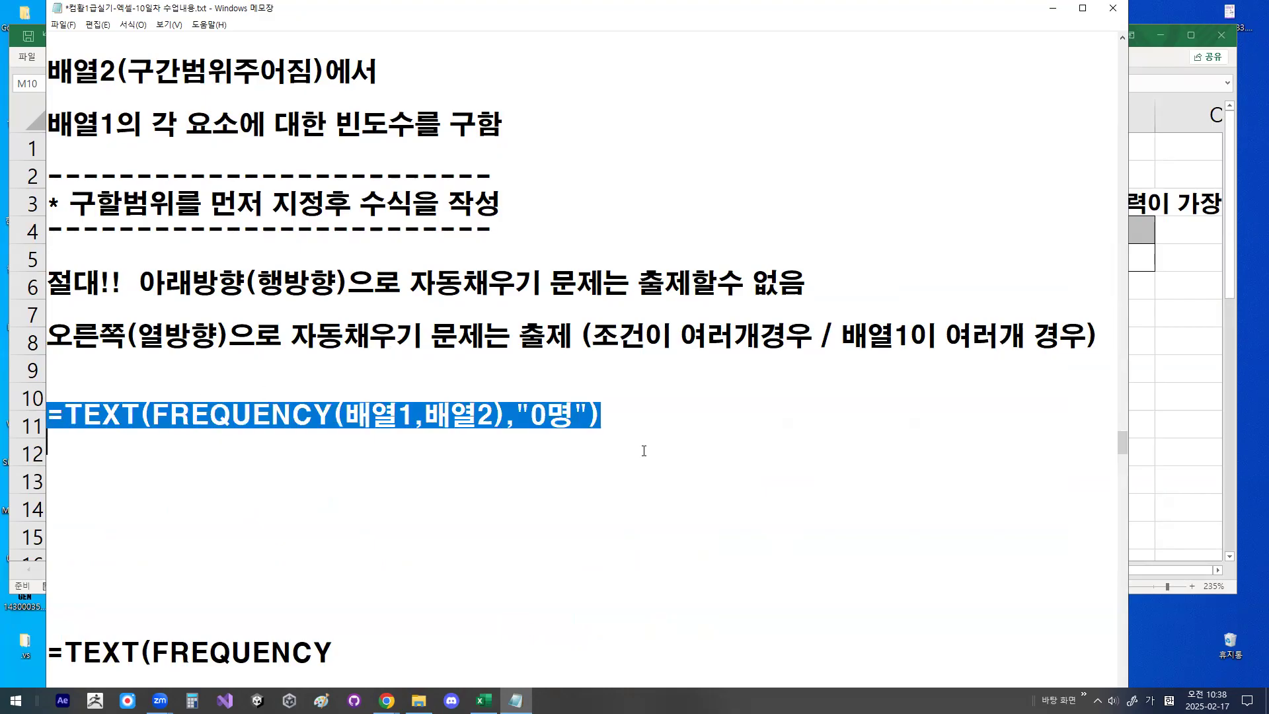
{"action": "key", "text": "Delete"}
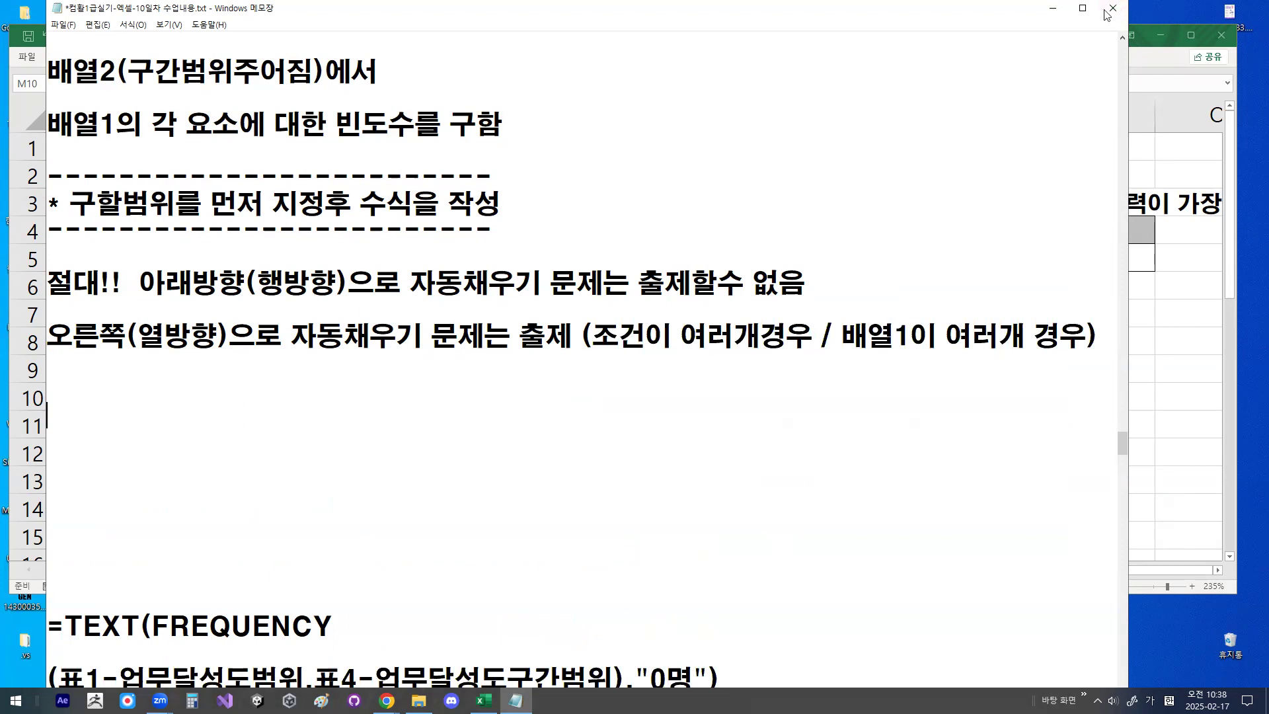
- Switch to the Excel workbook and apply borders to the empty range M49:N54 on the 배열수식3 sheet
{"action": "left_click", "coordinate": [1053, 8]}
{"action": "scroll", "coordinate": [754, 396], "scroll_direction": "down", "scroll_amount": 15}
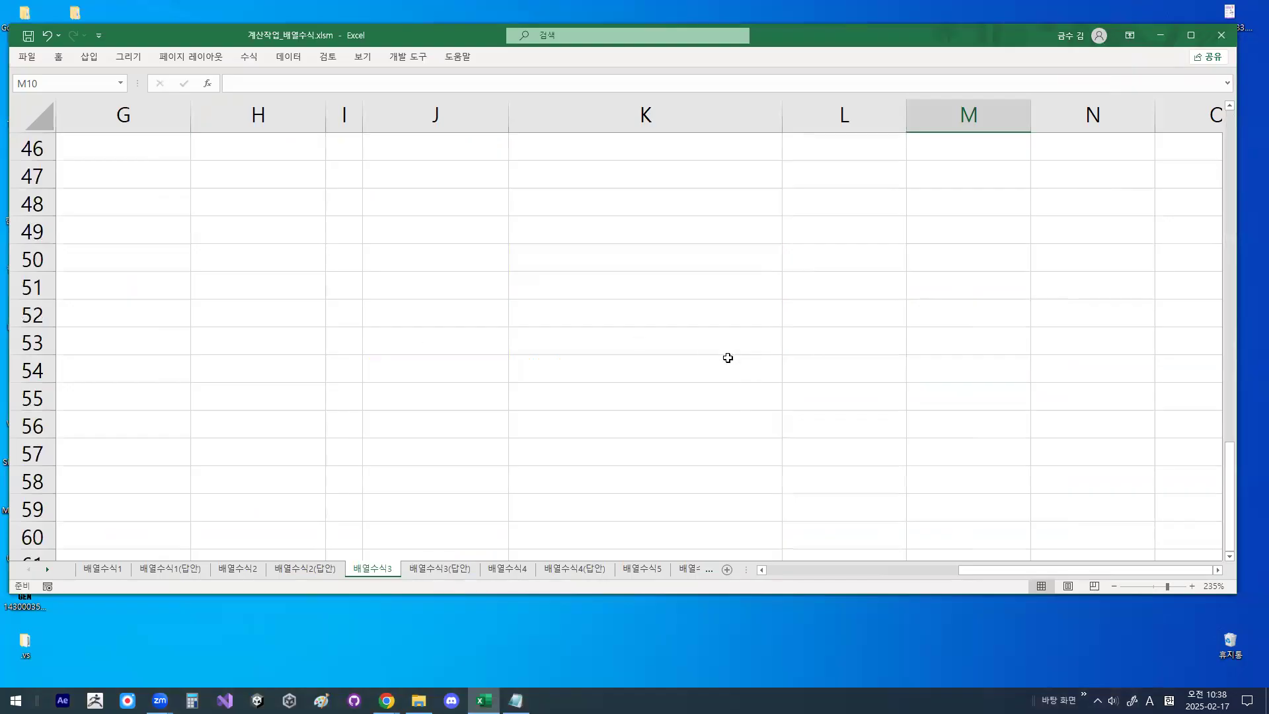
{"action": "left_click", "coordinate": [1218, 570]}
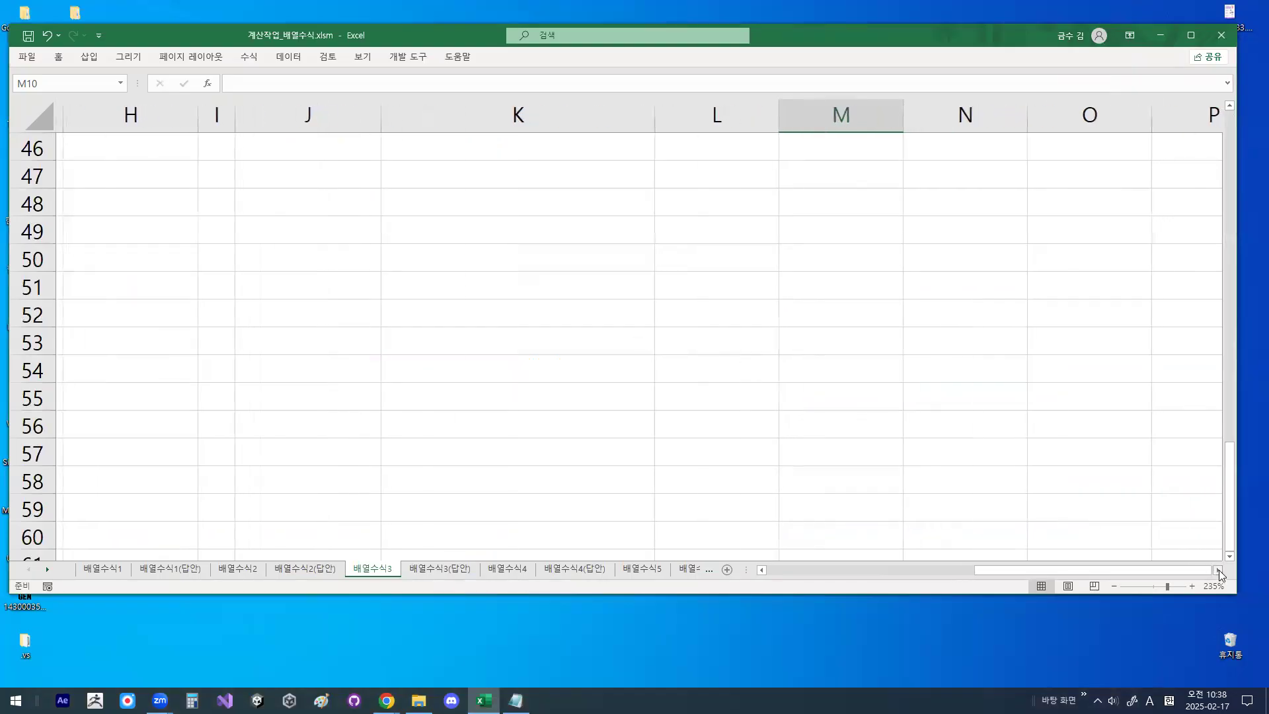
{"action": "left_click", "coordinate": [514, 233]}
{"action": "key", "text": "shift+Right"}
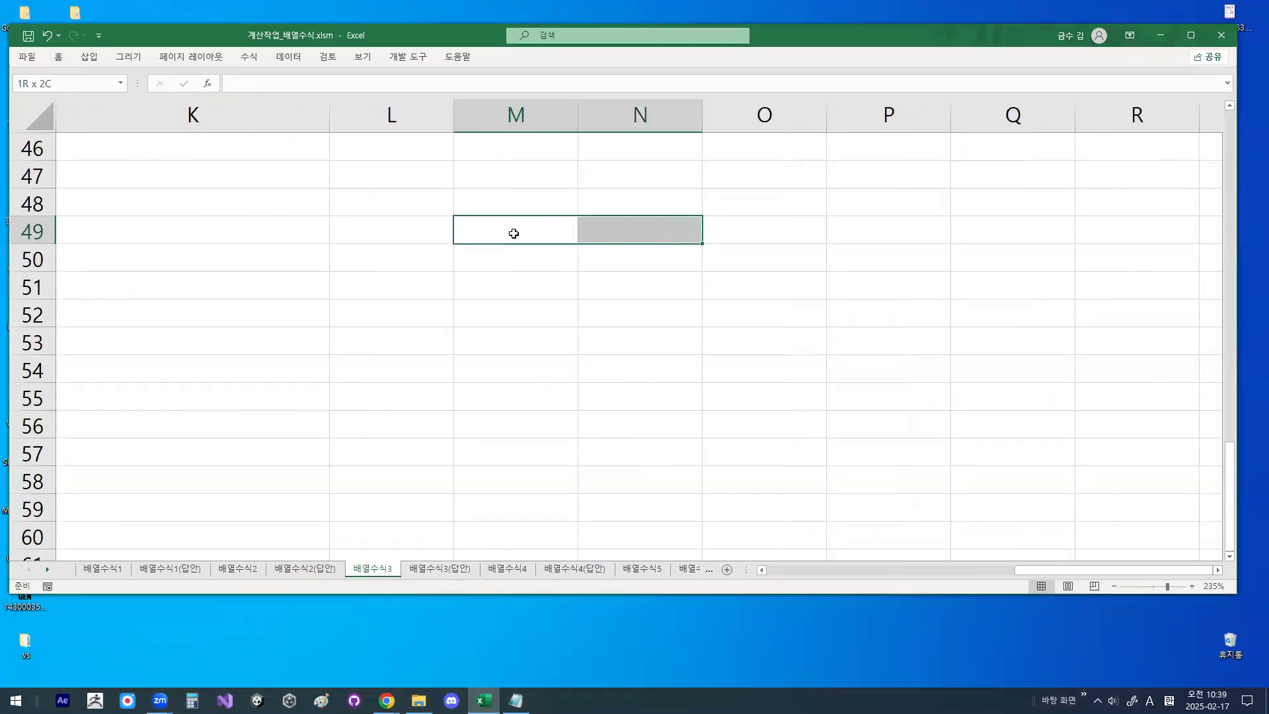
{"action": "key", "text": "shift+Down"}
{"action": "key", "text": "shift+Down"}
{"action": "key", "text": "shift+Down"}
{"action": "key", "text": "shift+Down"}
{"action": "key", "text": "shift+Down"}
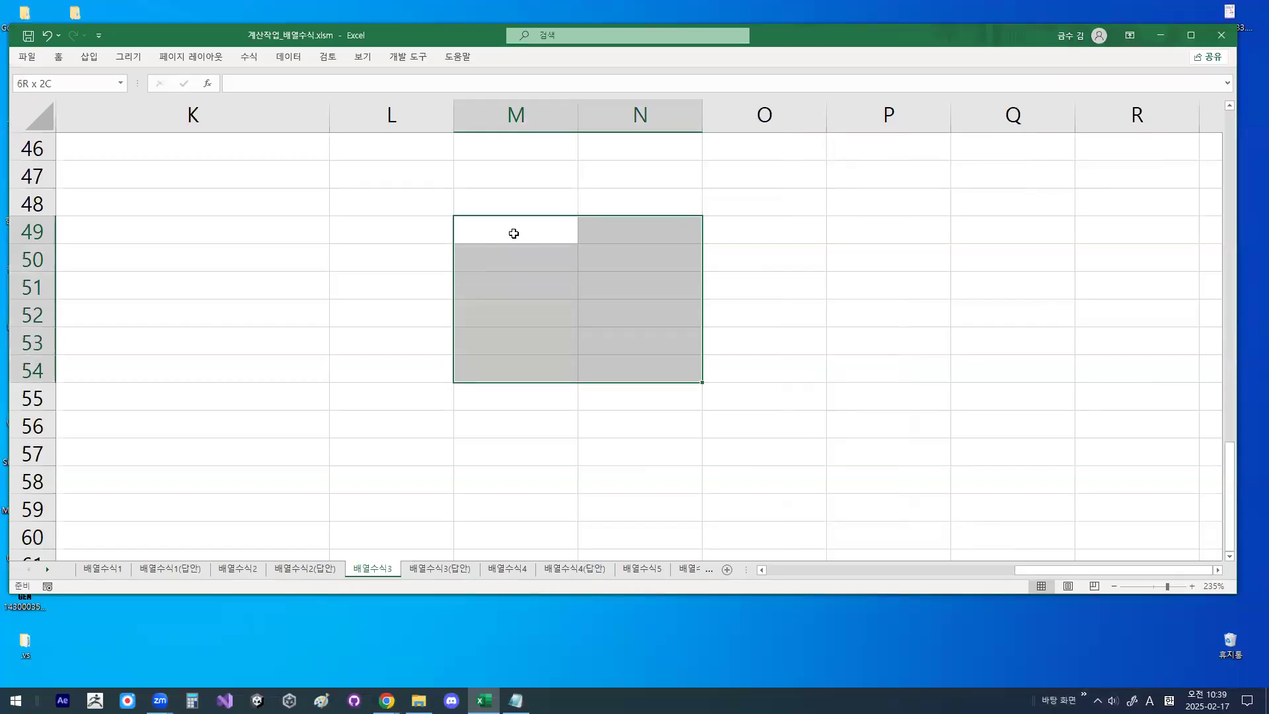
{"action": "left_click", "coordinate": [58, 56]}
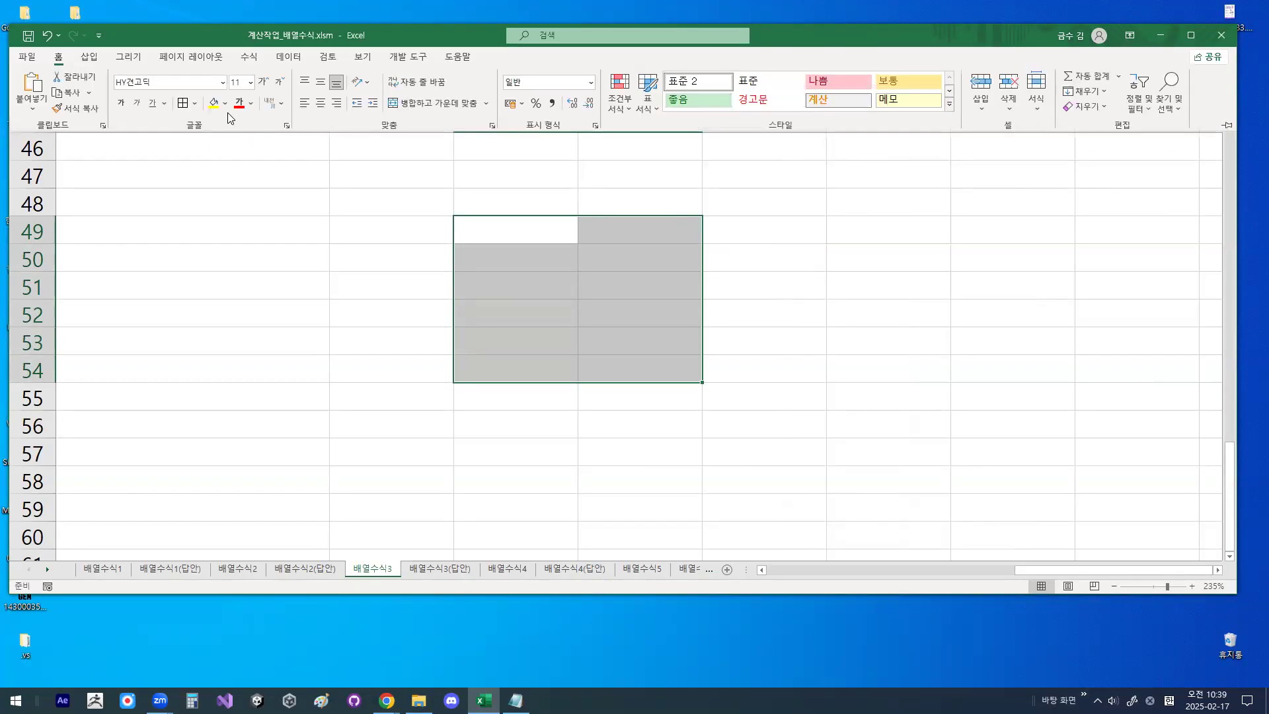
{"action": "left_click", "coordinate": [182, 102]}
{"action": "left_click", "coordinate": [530, 227]}
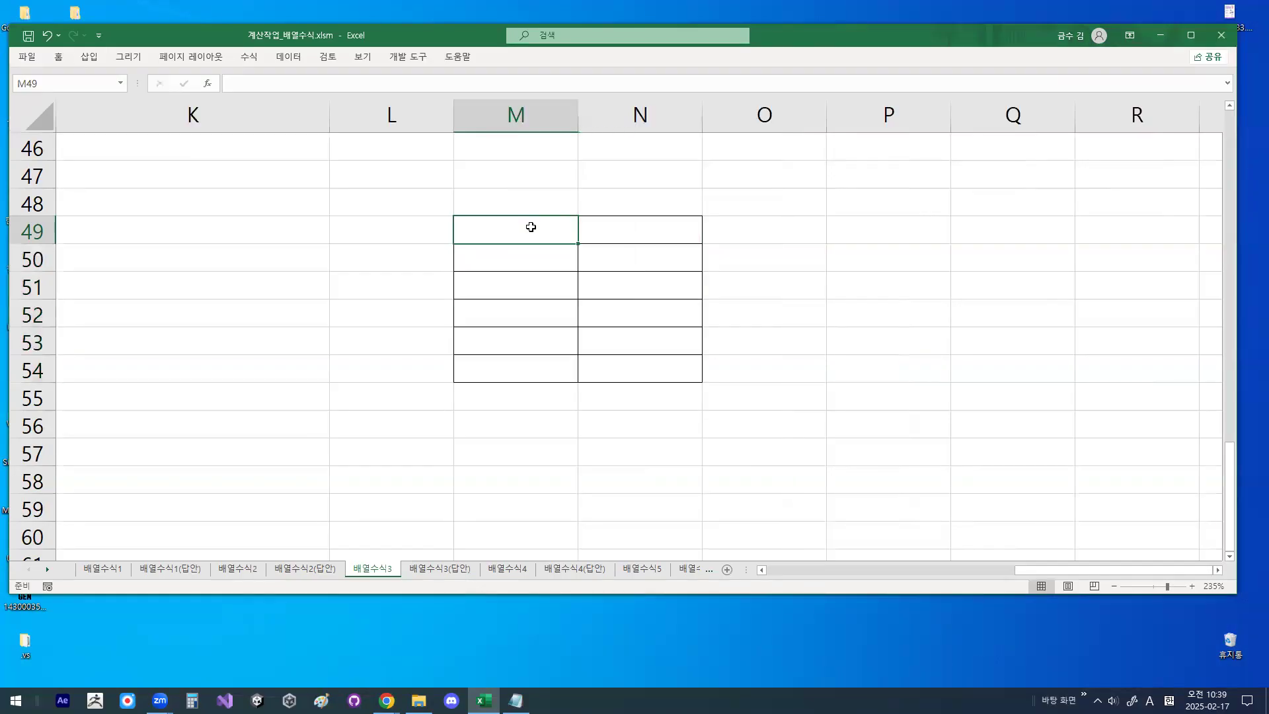
- Enter the header 수강생 in M49 and list 가, 나, 다, 라, 마 in M50:M54
{"action": "type", "text": "TN"}
{"action": "key", "text": "BackSpace"}
{"action": "key", "text": "BackSpace"}
{"action": "key", "text": "Hangul"}
{"action": "type", "text": "숙강생"}
{"action": "key", "text": "Return"}
{"action": "type", "text": "가"}
{"action": "key", "text": "Return"}
{"action": "type", "text": "나"}
{"action": "key", "text": "Return"}
{"action": "type", "text": "다"}
{"action": "key", "text": "Return"}
{"action": "type", "text": "라"}
{"action": "key", "text": "Return"}
{"action": "type", "text": "ㅁㅏ"}
{"action": "key", "text": "Return"}
- Enter the header 출석일수 in cell N49
{"action": "key", "text": "Up"}
{"action": "key", "text": "Up"}
{"action": "key", "text": "Up"}
{"action": "key", "text": "Up"}
{"action": "key", "text": "Up"}
{"action": "key", "text": "Right"}
{"action": "key", "text": "Up"}
{"action": "type", "text": "출서"}
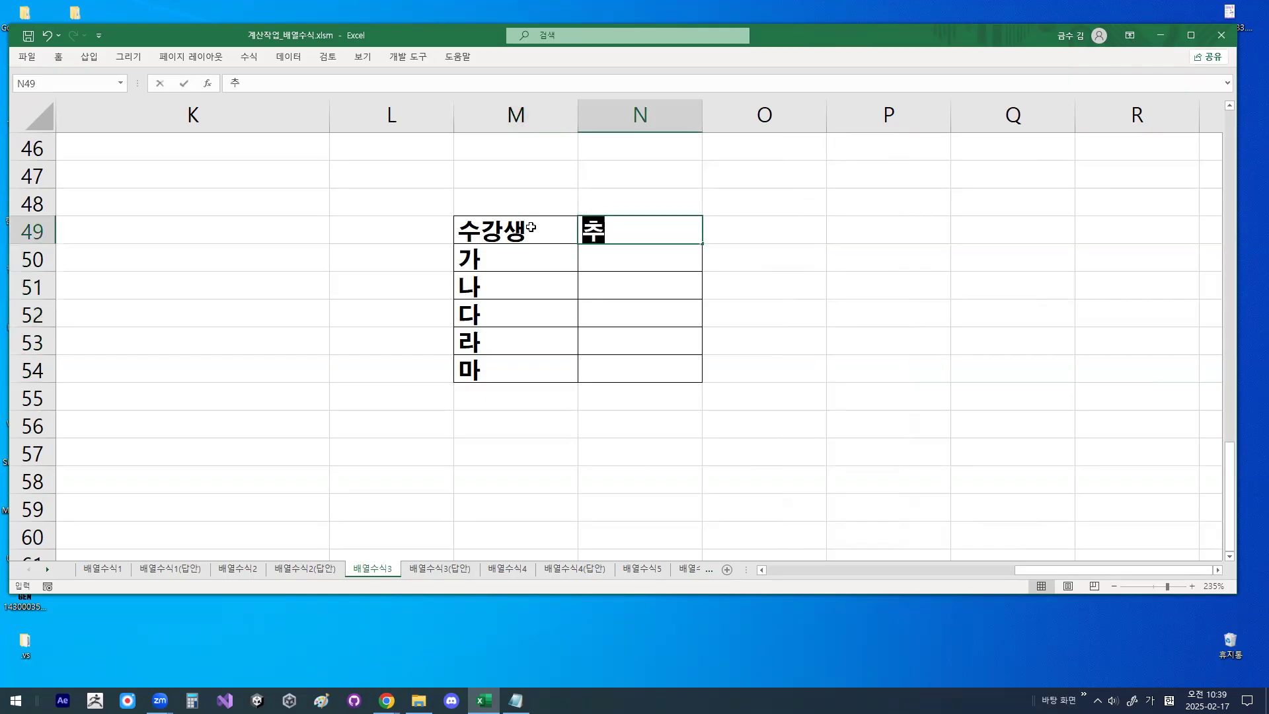
{"action": "type", "text": "ㅇㅇ"}
{"action": "key", "text": "BackSpace"}
{"action": "key", "text": "BackSpace"}
{"action": "type", "text": "서ㄱ"}
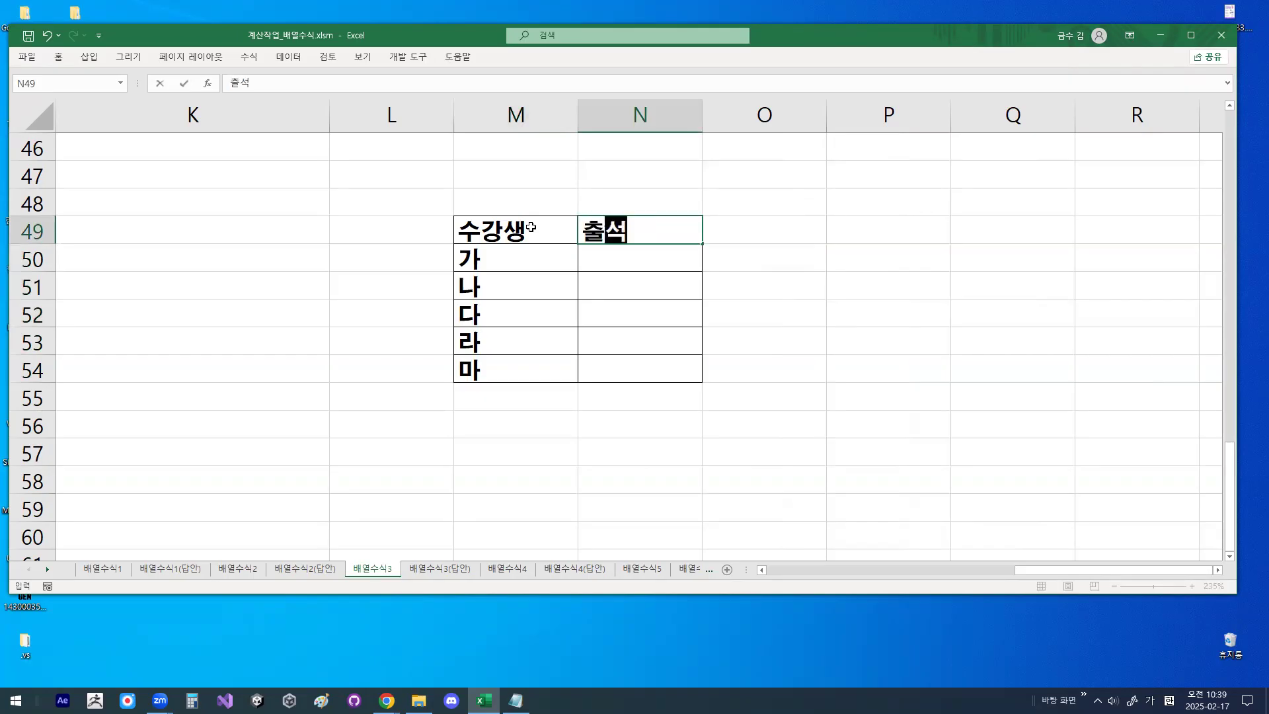
{"action": "type", "text": "일수"}
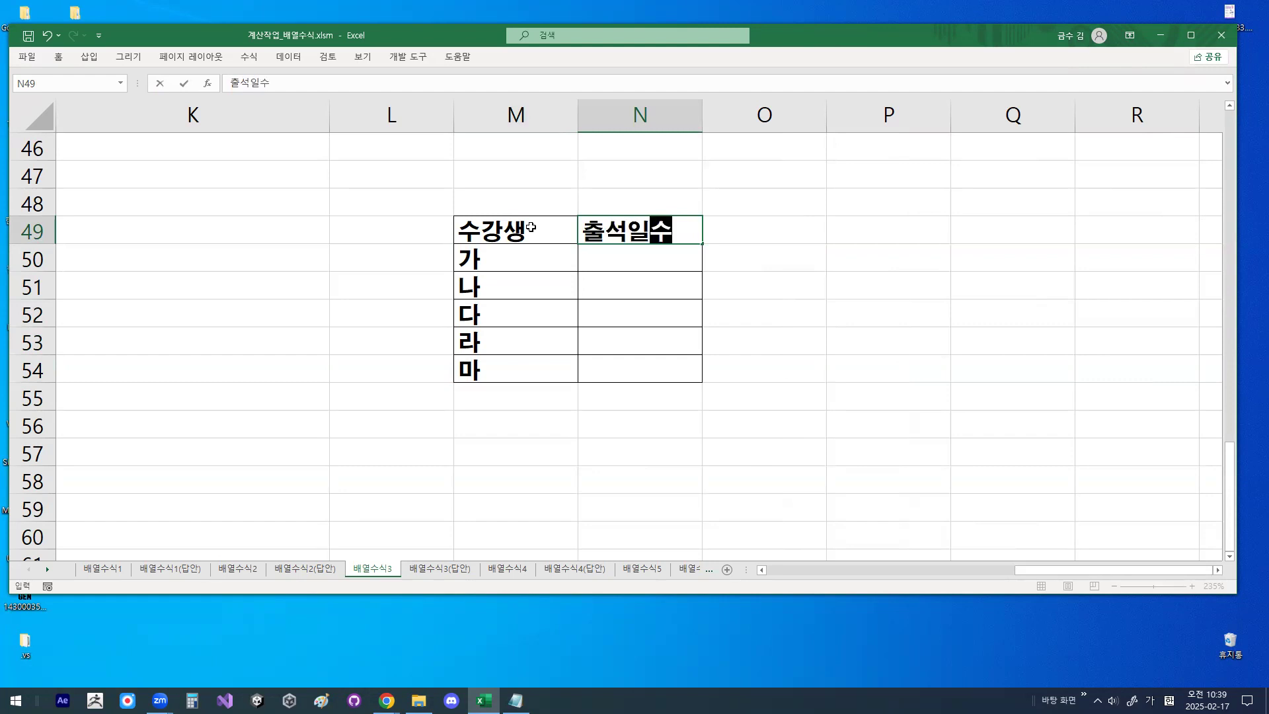
{"action": "key", "text": "Return"}
- Enter the attendance counts 5, 5, 4, 4 and 2 in N50:N54
{"action": "type", "text": "5"}
{"action": "key", "text": "Return"}
{"action": "type", "text": "5"}
{"action": "key", "text": "Return"}
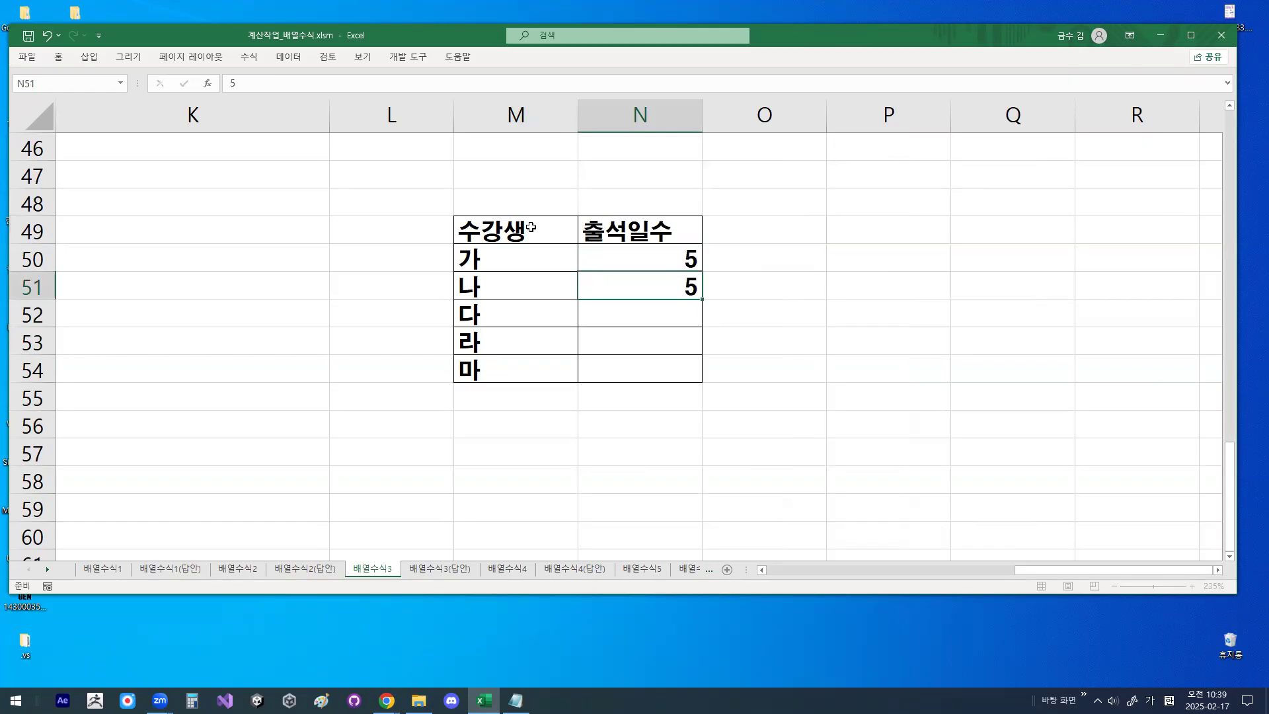
{"action": "type", "text": "4"}
{"action": "key", "text": "Return"}
{"action": "type", "text": "4"}
{"action": "key", "text": "Return"}
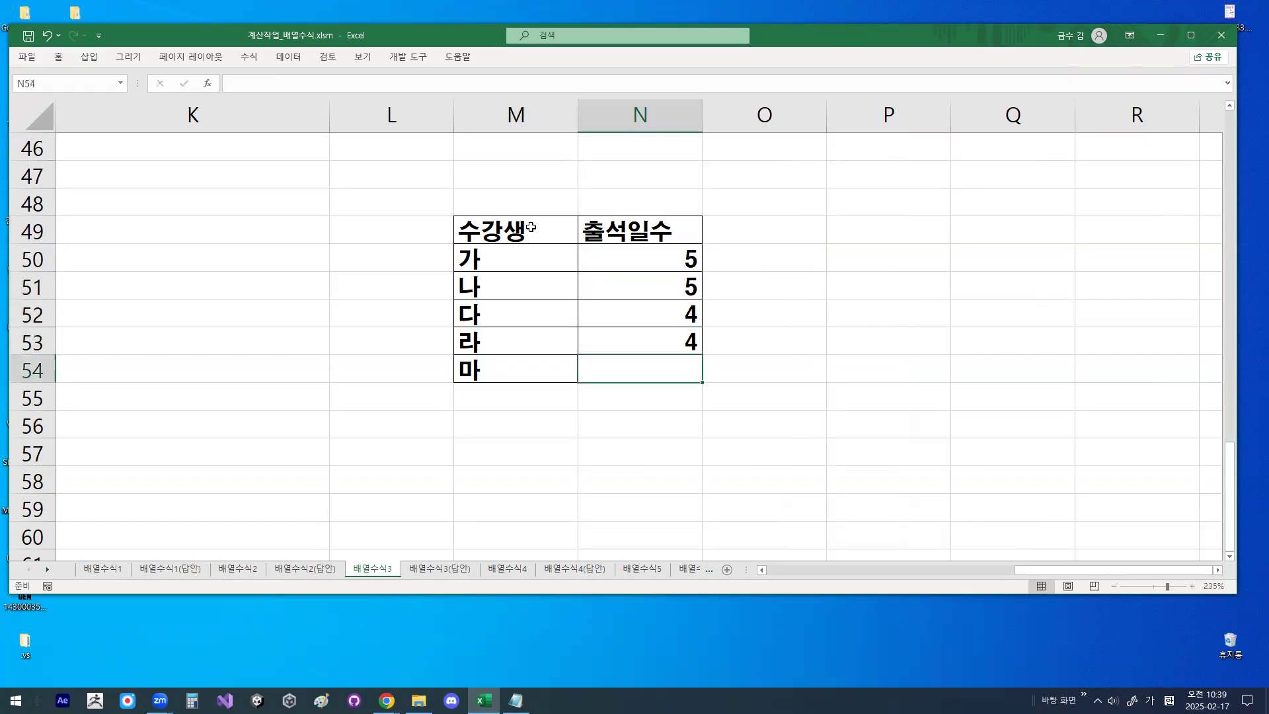
{"action": "type", "text": "2"}
{"action": "key", "text": "Return"}
- Enter the header 출석일 in cell P49
{"action": "key", "text": "Up"}
{"action": "key", "text": "Up"}
{"action": "key", "text": "Up"}
{"action": "key", "text": "Up"}
{"action": "key", "text": "Up"}
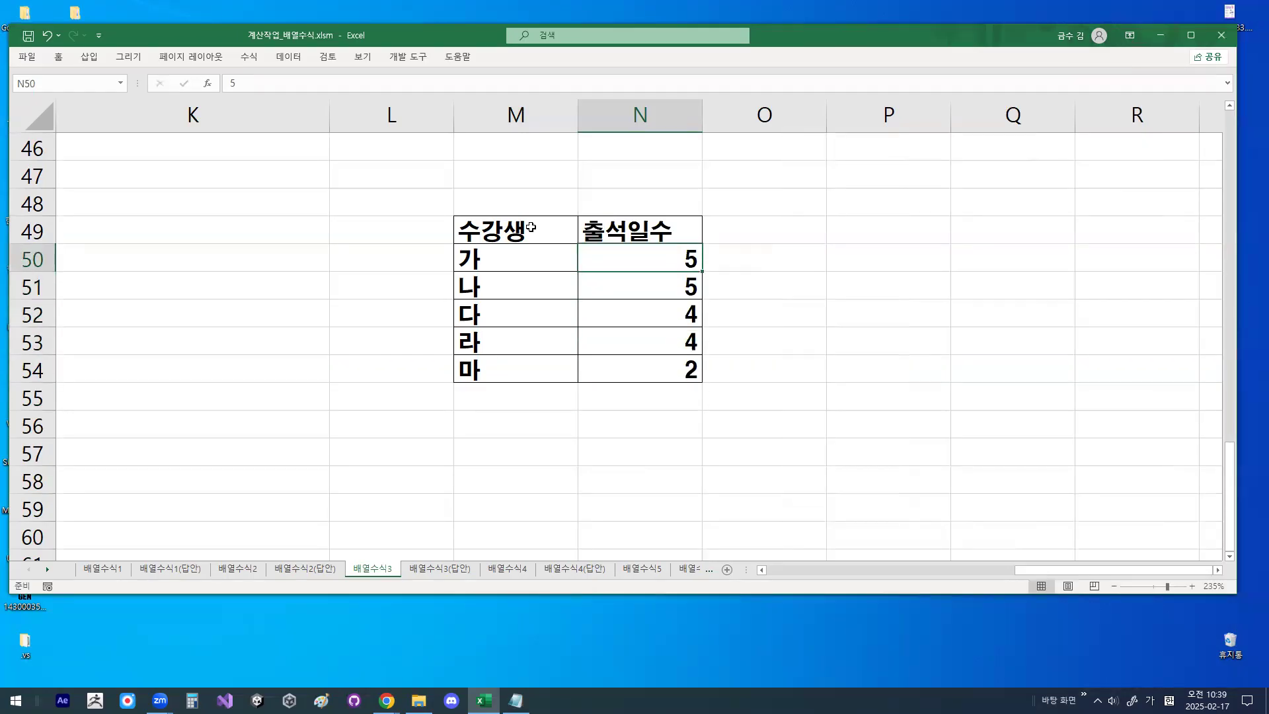
{"action": "key", "text": "Right"}
{"action": "key", "text": "Right"}
{"action": "key", "text": "Right"}
{"action": "key", "text": "Up"}
{"action": "key", "text": "Left"}
{"action": "type", "text": "출렷"}
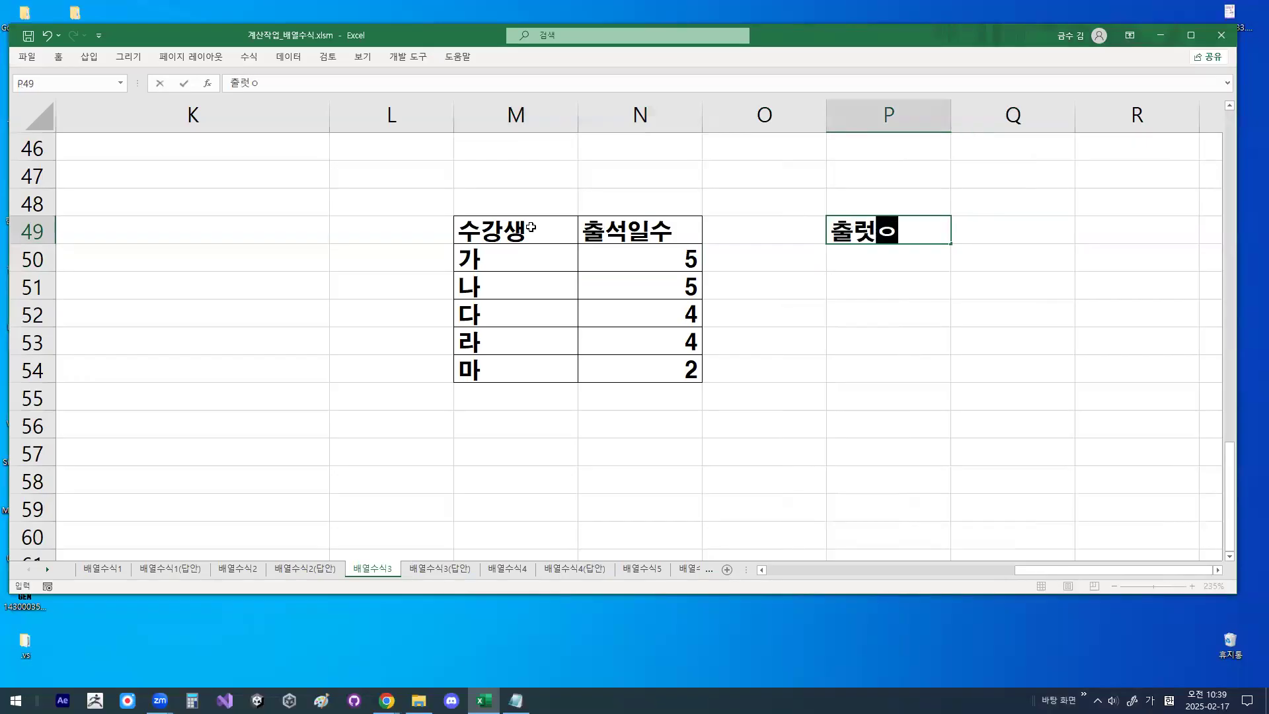
{"action": "key", "text": "BackSpace"}
{"action": "type", "text": "석일"}
{"action": "key", "text": "Return"}
- Fill P50:P54 with the number series 1 to 5
{"action": "type", "text": "1"}
{"action": "key", "text": "Return"}
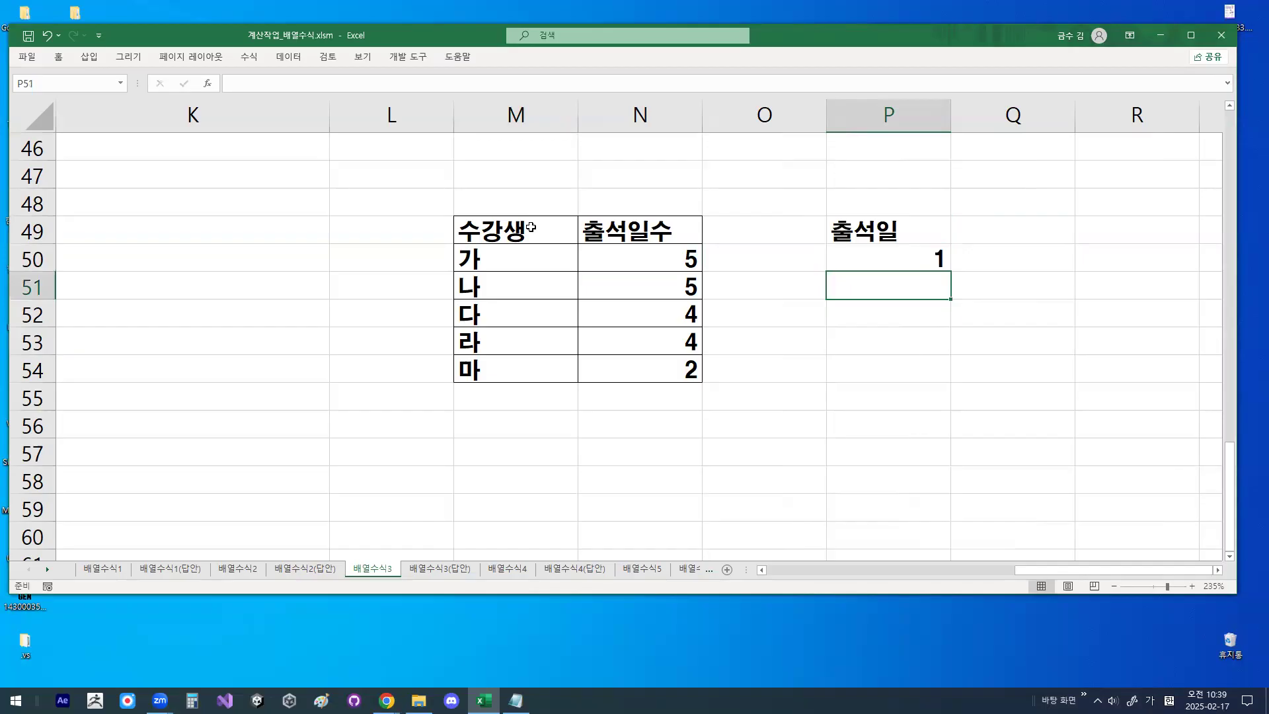
{"action": "left_click", "coordinate": [904, 261]}
{"action": "left_click_drag", "start_coordinate": [952, 271], "coordinate": [952, 383]}
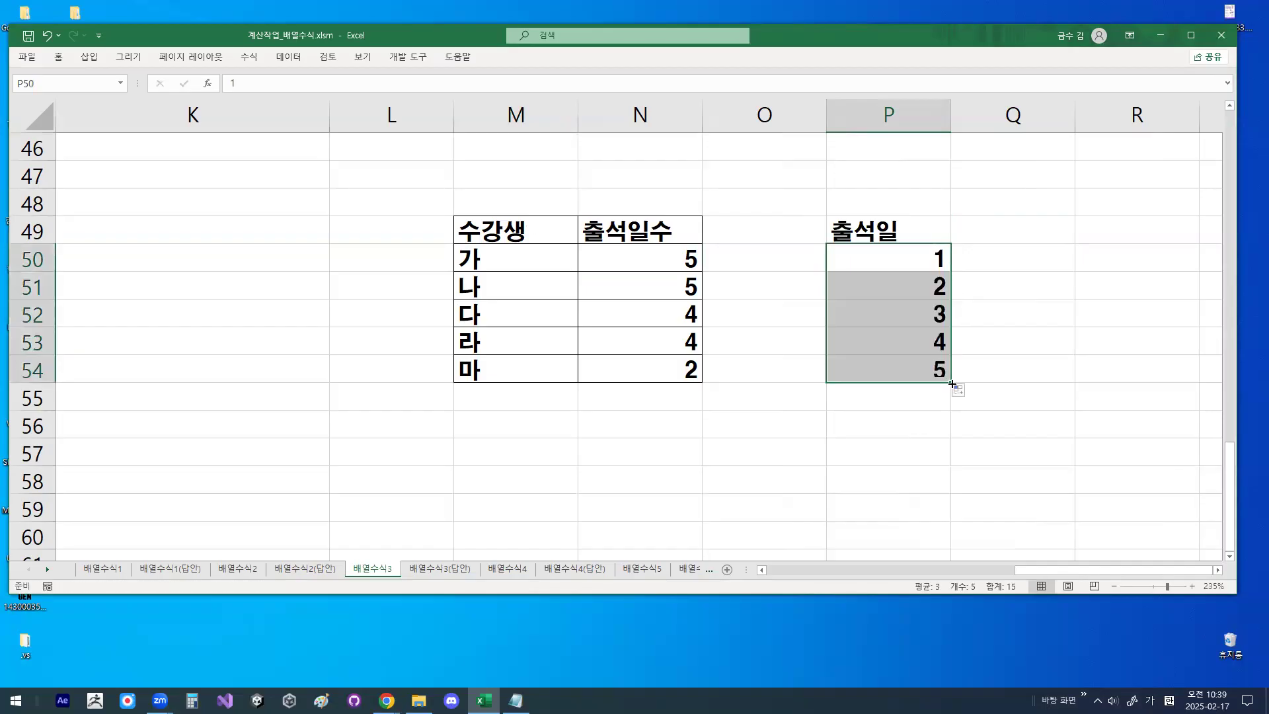
{"action": "left_click", "coordinate": [901, 253]}
{"action": "left_click", "coordinate": [968, 245]}
{"action": "left_click", "coordinate": [1004, 293]}
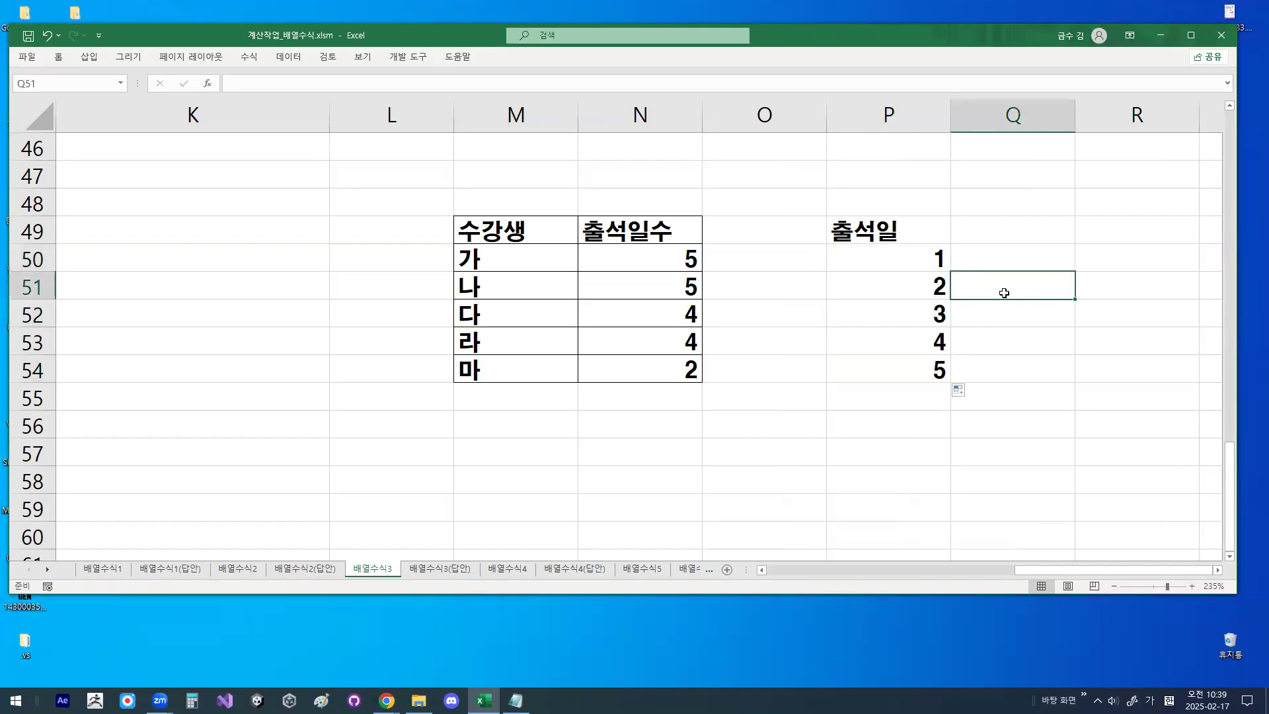
- Examine the attendance counts in N50:N54 against the day values in P50:P54, marking both ranges temporarily in red
{"action": "left_click_drag", "start_coordinate": [652, 258], "coordinate": [663, 368]}
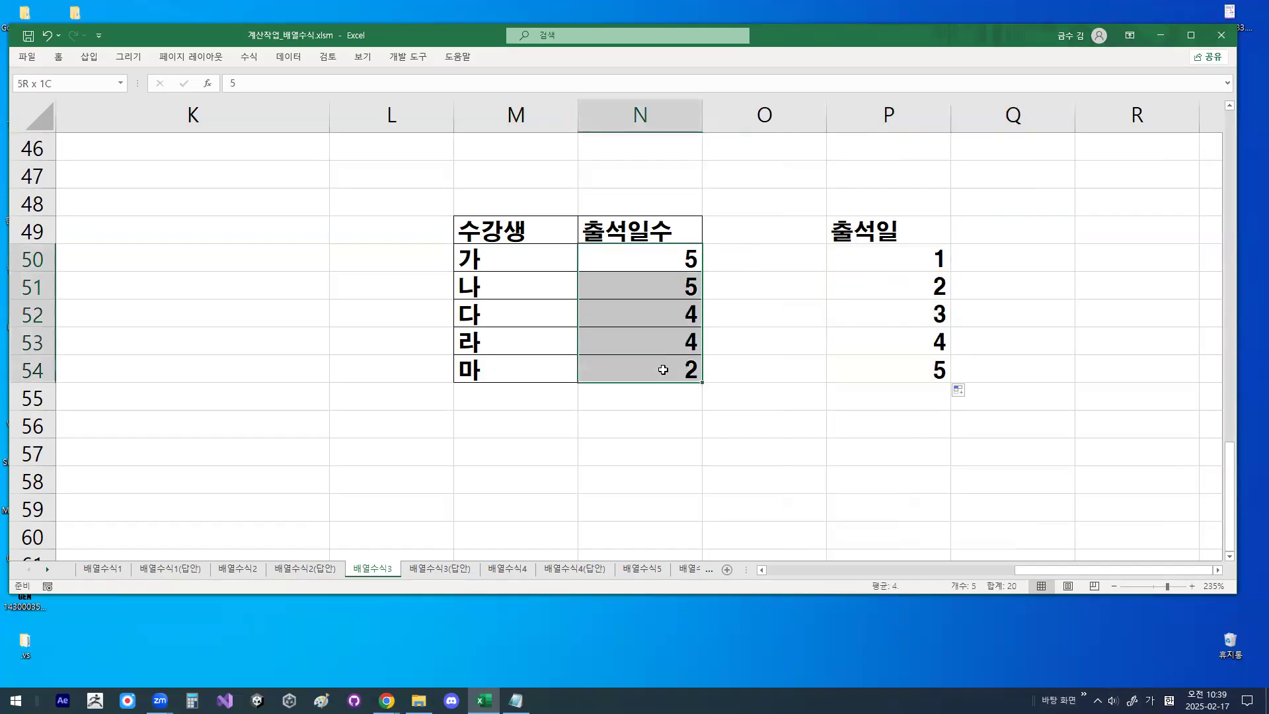
{"action": "mouse_move", "coordinate": [730, 340]}
{"action": "left_mouse_down"}
{"action": "mouse_move", "coordinate": [705, 382]}
{"action": "mouse_move", "coordinate": [680, 228]}
{"action": "mouse_move", "coordinate": [719, 352]}
{"action": "left_mouse_up"}
{"action": "mouse_move", "coordinate": [960, 376]}
{"action": "left_mouse_down"}
{"action": "mouse_move", "coordinate": [869, 284]}
{"action": "mouse_move", "coordinate": [987, 340]}
{"action": "mouse_move", "coordinate": [982, 349]}
{"action": "left_mouse_up"}
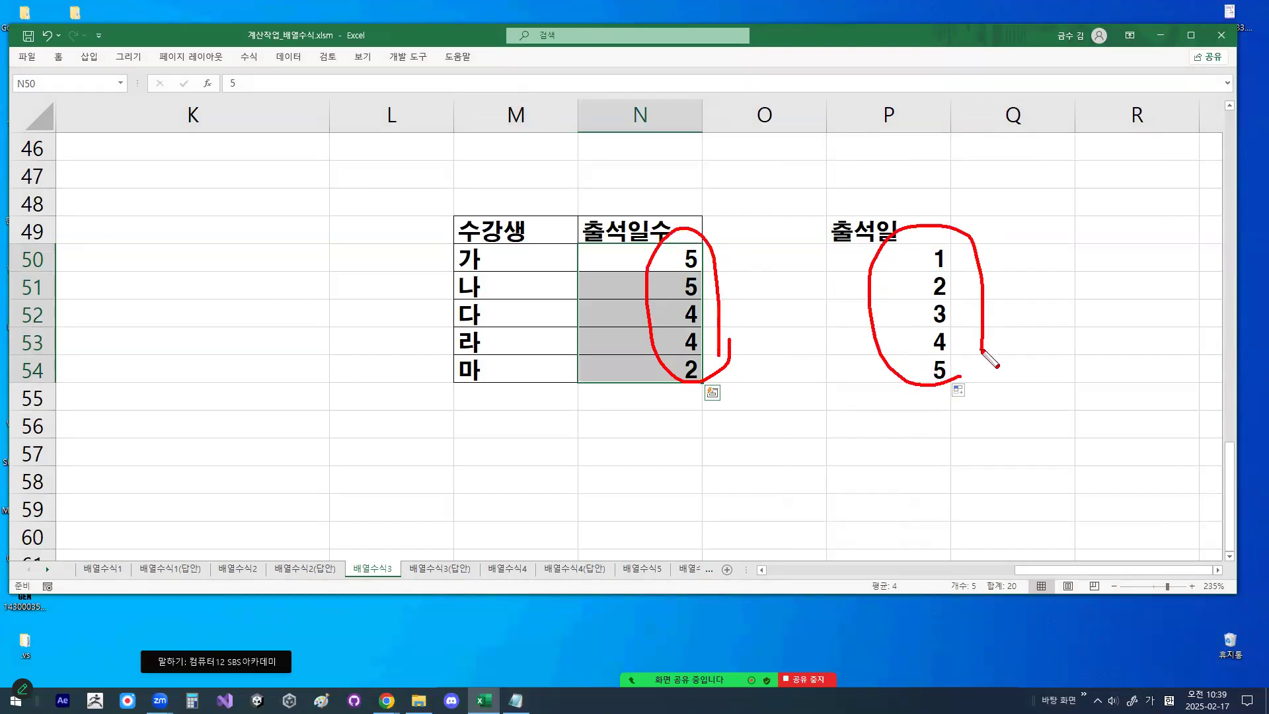
{"action": "mouse_move", "coordinate": [1014, 250]}
{"action": "left_mouse_down"}
{"action": "mouse_move", "coordinate": [1017, 267]}
{"action": "mouse_move", "coordinate": [1045, 216]}
{"action": "left_mouse_up"}
{"action": "left_click", "coordinate": [1018, 264]}
{"action": "key", "text": "ctrl+1"}
{"action": "left_click_drag", "start_coordinate": [1086, 269], "coordinate": [1086, 398]}
{"action": "mouse_move", "coordinate": [1071, 375]}
{"action": "left_mouse_down"}
{"action": "mouse_move", "coordinate": [1084, 398]}
{"action": "mouse_move", "coordinate": [1097, 376]}
{"action": "left_mouse_up"}
{"action": "left_click_drag", "start_coordinate": [1135, 215], "coordinate": [1082, 324]}
{"action": "left_click_drag", "start_coordinate": [1087, 243], "coordinate": [1137, 318]}
{"action": "key", "text": "Escape"}
- Enter the header 빈도수 in cell Q49
{"action": "left_click", "coordinate": [983, 232]}
{"action": "type", "text": "빈수"}
{"action": "type", "text": "구"}
{"action": "key", "text": "BackSpace"}
{"action": "key", "text": "BackSpace"}
{"action": "key", "text": "BackSpace"}
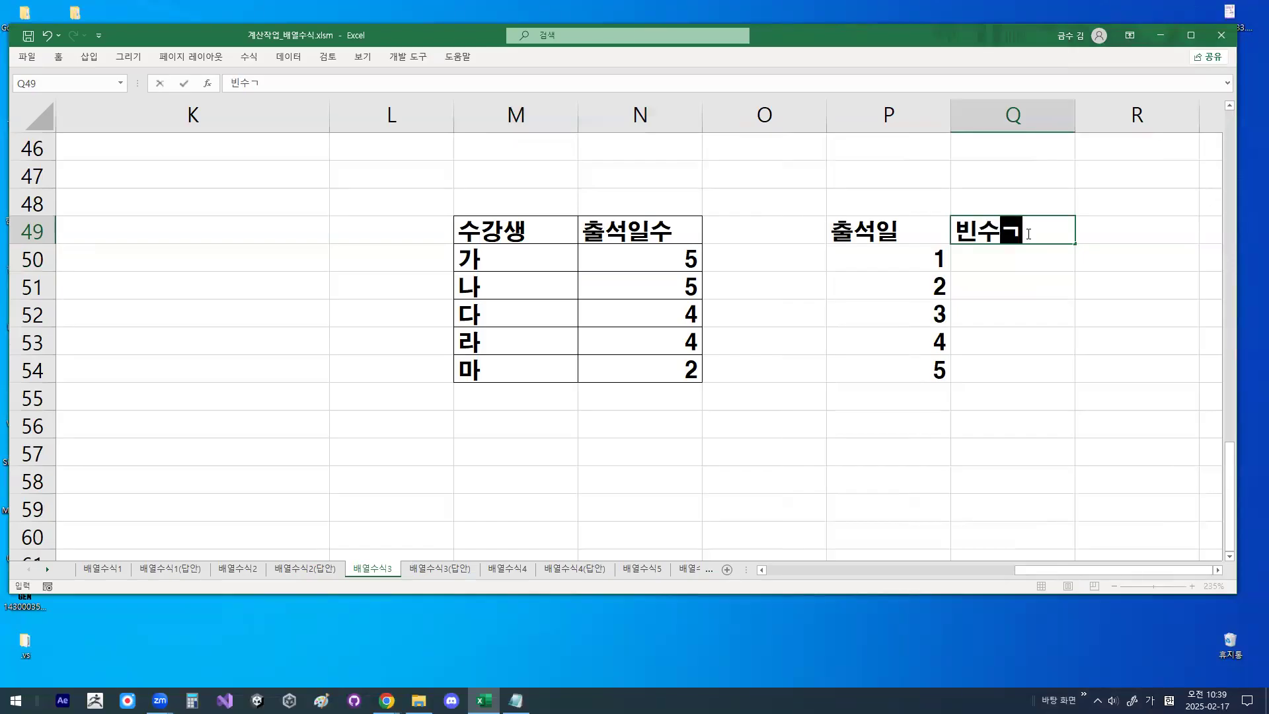
{"action": "type", "text": "도수"}
{"action": "key", "text": "Return"}
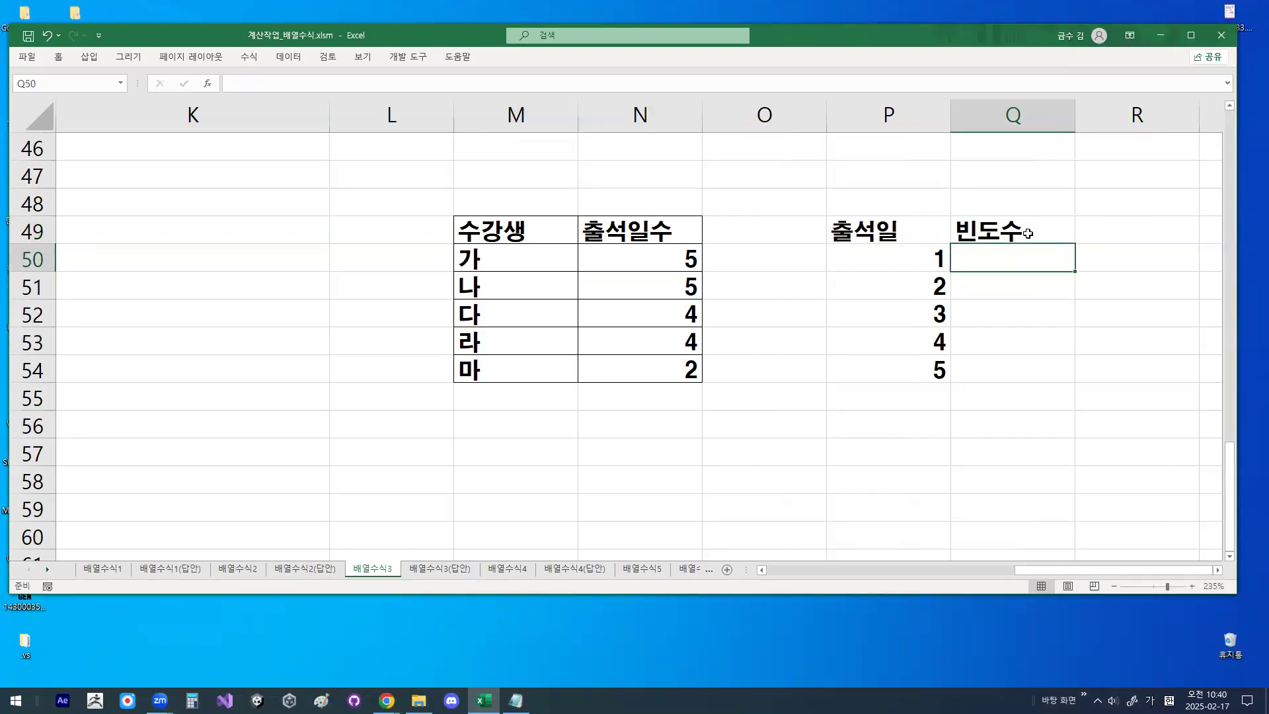
- Select the output range Q50:Q54 for the frequency results and mark it temporarily in red
{"action": "left_click_drag", "start_coordinate": [1028, 257], "coordinate": [1016, 360]}
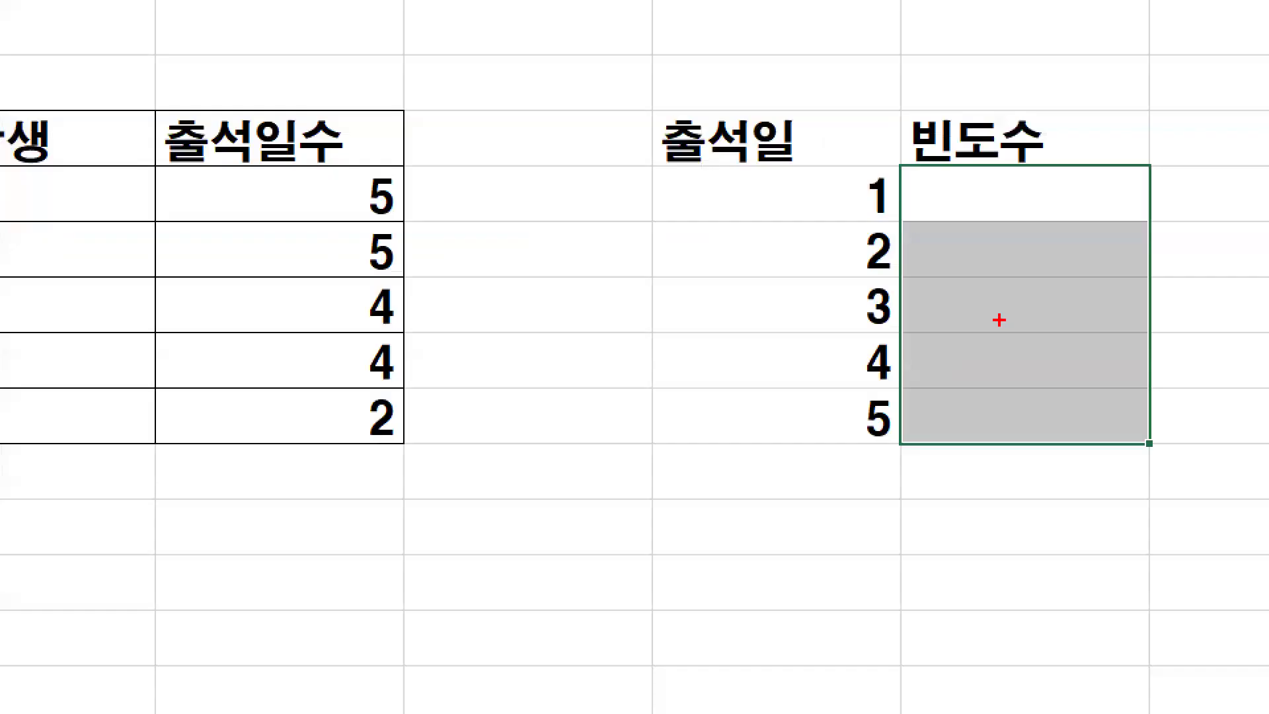
{"action": "left_click_drag", "start_coordinate": [933, 195], "coordinate": [932, 471]}
{"action": "key", "text": "Escape"}
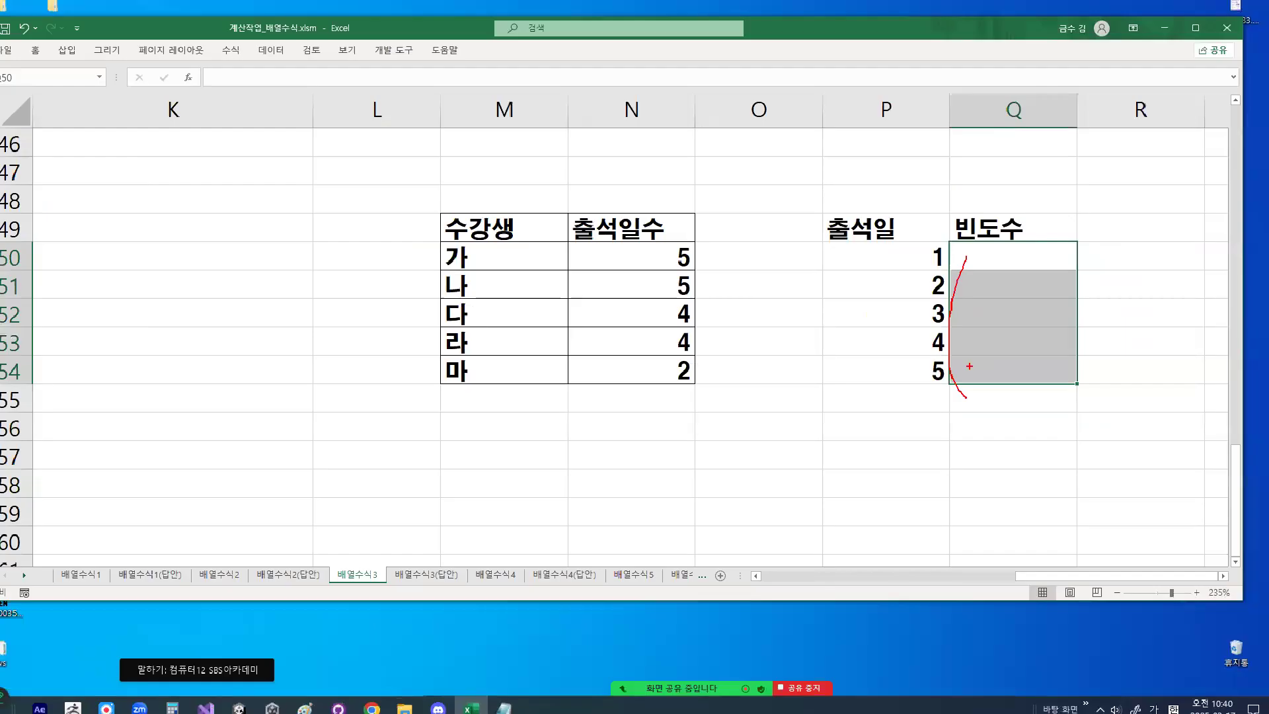
{"action": "left_click_drag", "start_coordinate": [1039, 194], "coordinate": [1041, 408]}
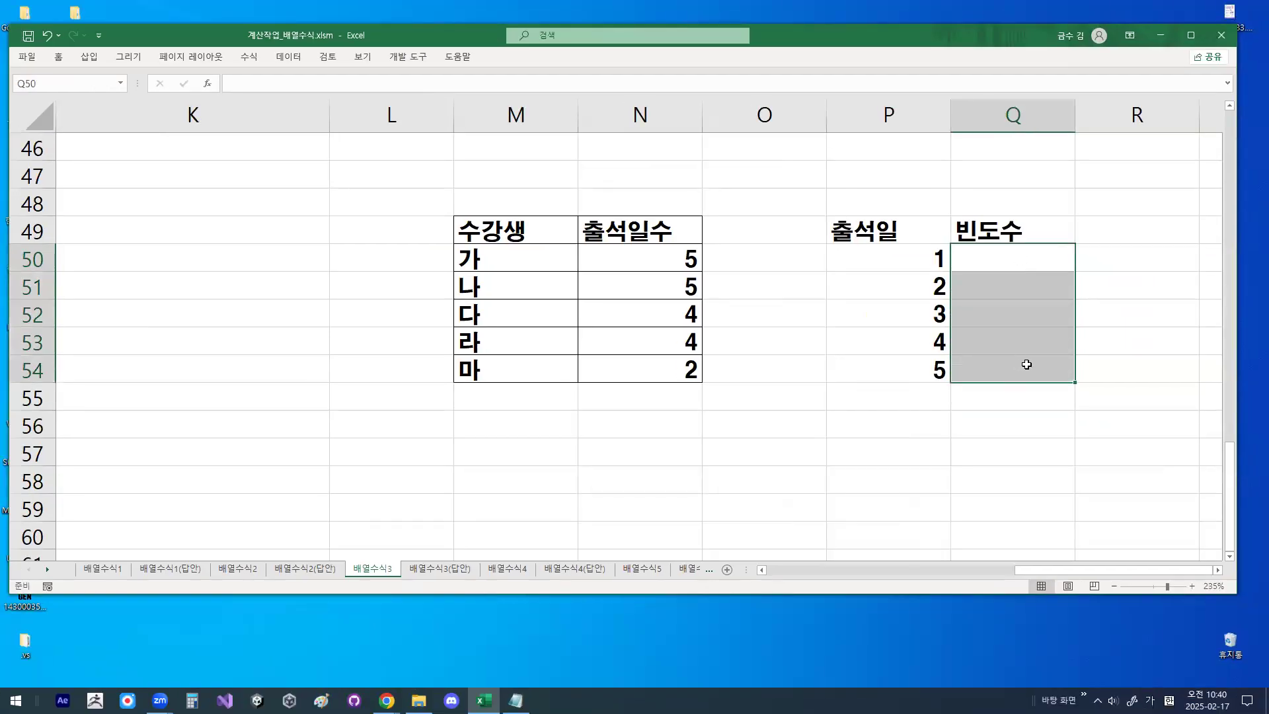
- Begin a FREQUENCY formula in the selected range Q50:Q54
{"action": "type", "text": "="}
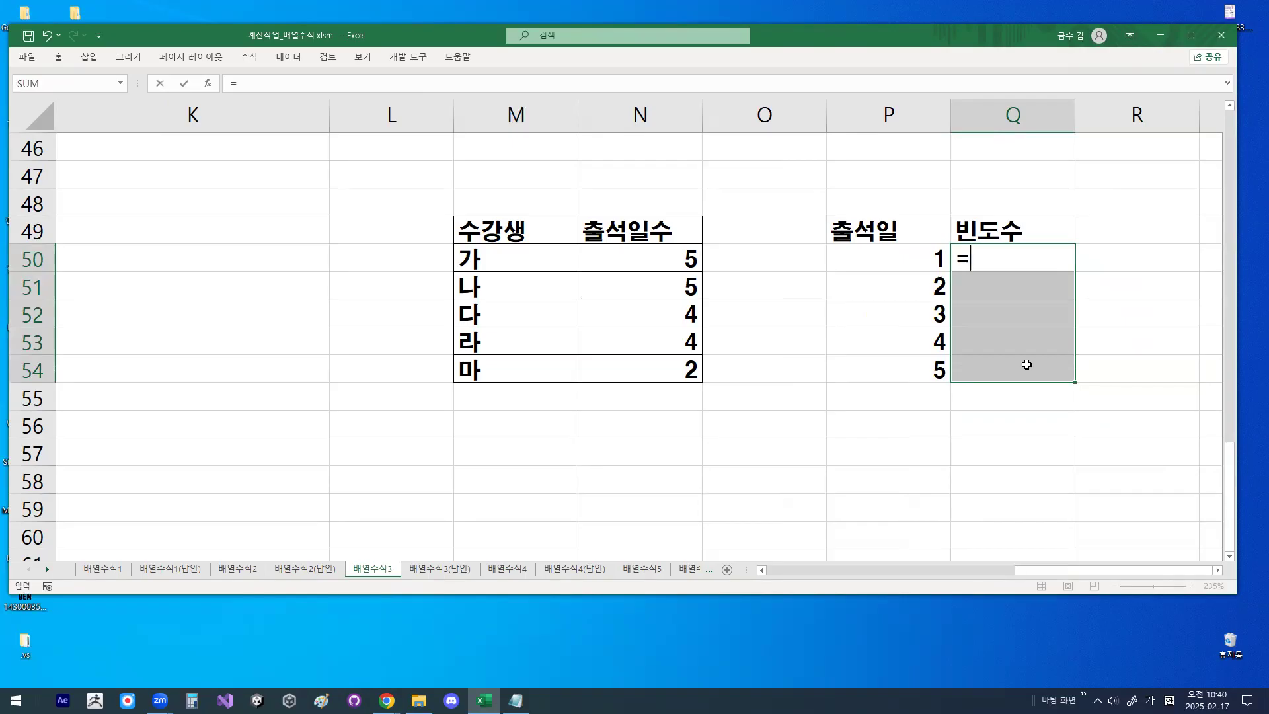
{"action": "type", "text": "ㄹ"}
{"action": "key", "text": "BackSpace"}
{"action": "key", "text": "BackSpace"}
{"action": "type", "text": "="}
{"action": "key", "text": "Hangul"}
{"action": "type", "text": "ㄹ"}
{"action": "key", "text": "BackSpace"}
{"action": "key", "text": "Hangul"}
{"action": "type", "text": "FR"}
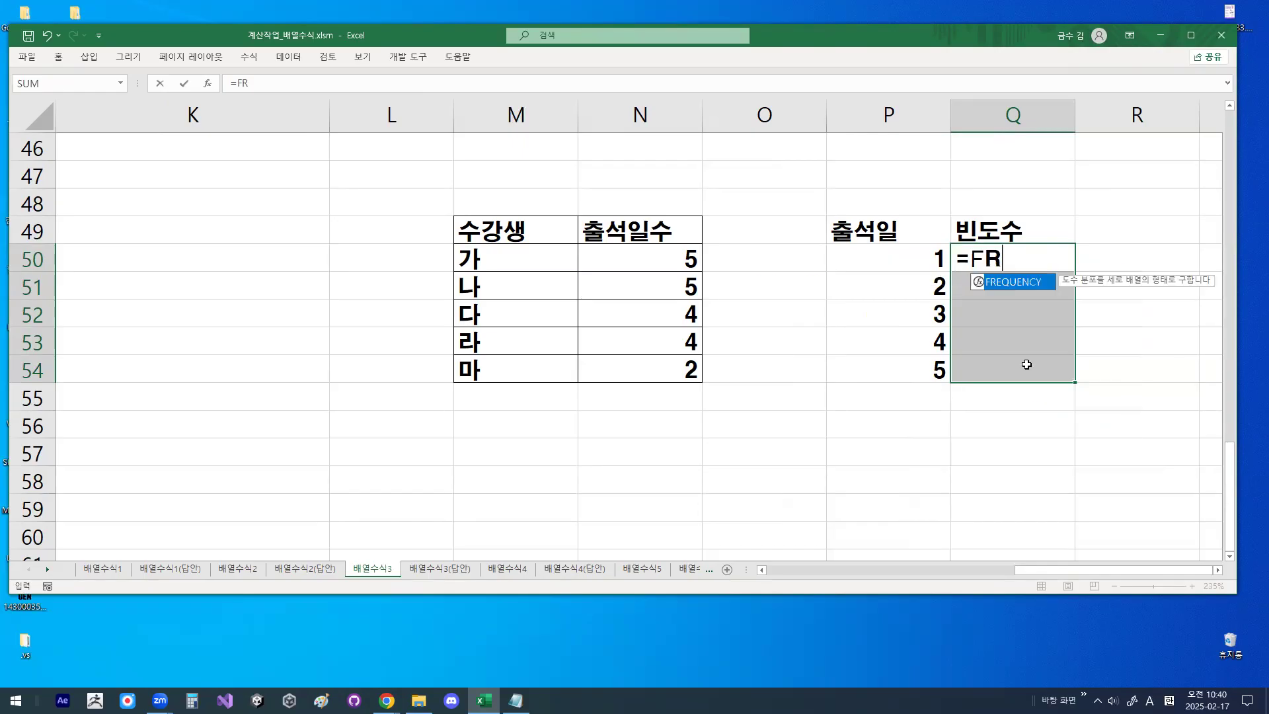
{"action": "key", "text": "Tab"}
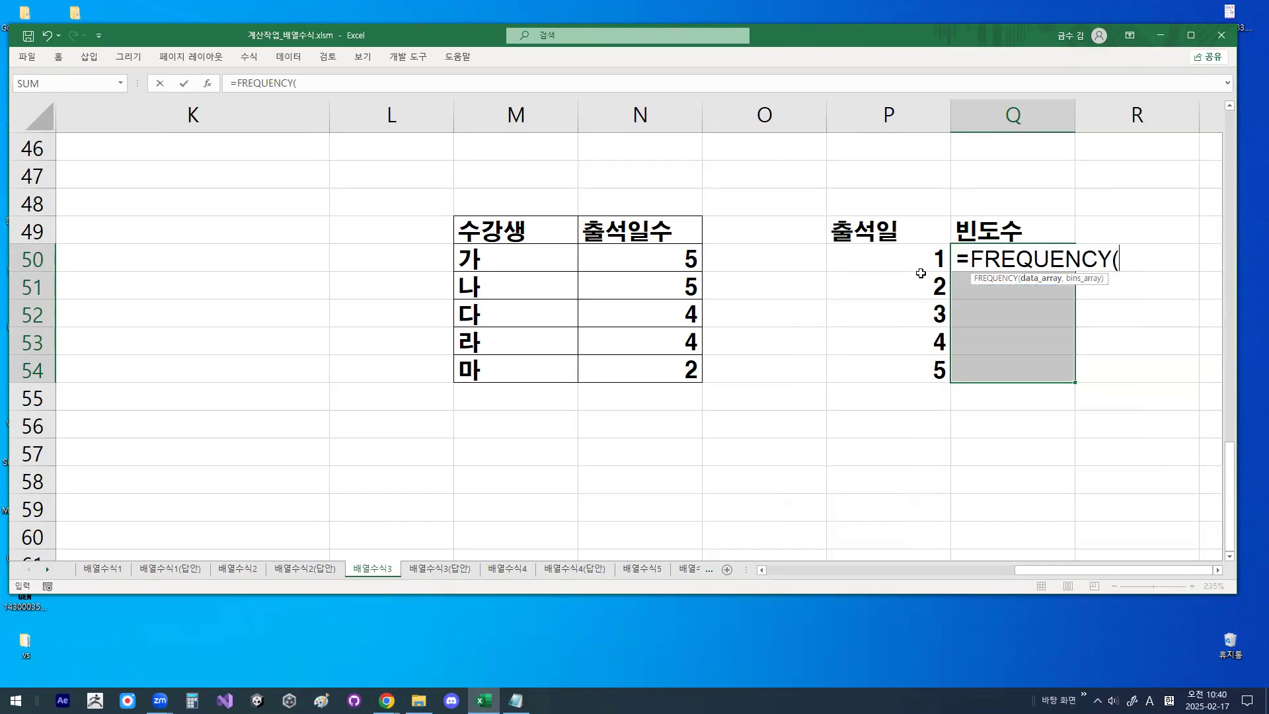
- Set N50:N54 as the formula's data array and temporarily mark the intervals between the day values in P50:P54 in red
{"action": "key", "text": "ctrl+1"}
{"action": "left_click", "coordinate": [921, 273]}
{"action": "left_click_drag", "start_coordinate": [938, 252], "coordinate": [865, 364]}
{"action": "left_click_drag", "start_coordinate": [866, 285], "coordinate": [881, 348]}
{"action": "key", "text": "Escape"}
{"action": "left_click_drag", "start_coordinate": [670, 262], "coordinate": [574, 369]}
{"action": "key", "text": "ctrl+1"}
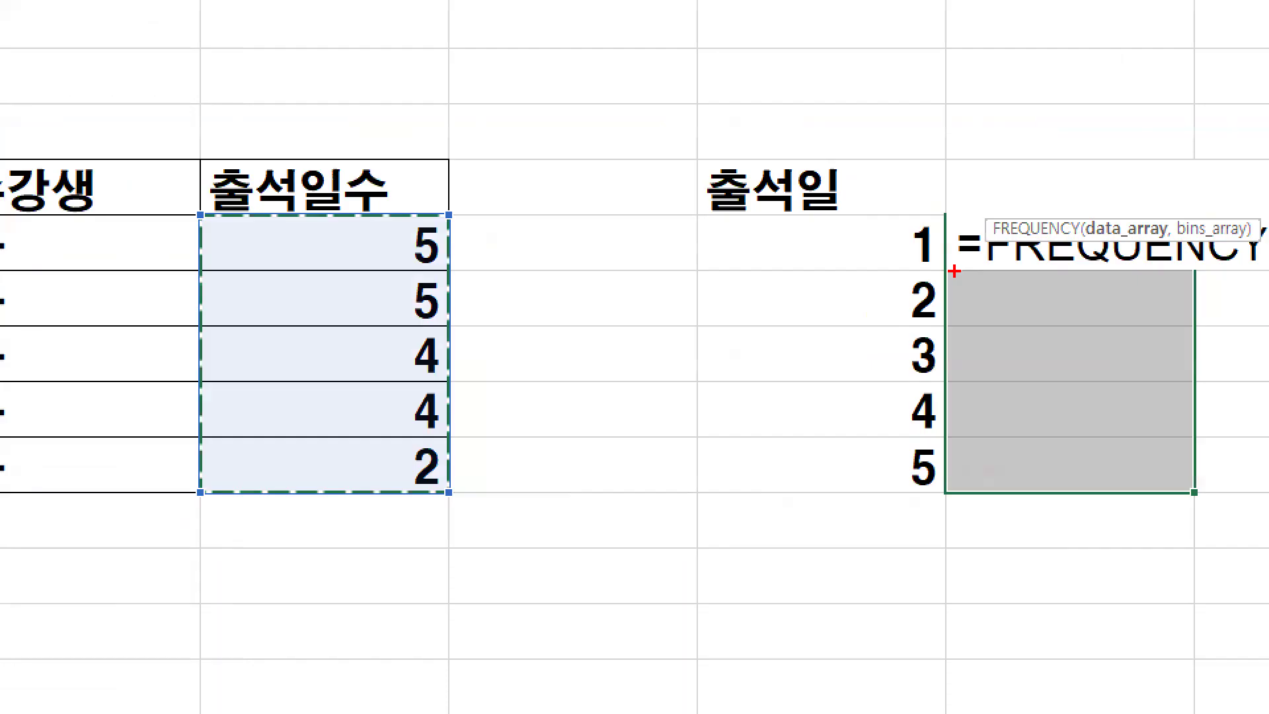
{"action": "left_click_drag", "start_coordinate": [865, 326], "coordinate": [862, 363]}
{"action": "left_click_drag", "start_coordinate": [860, 383], "coordinate": [876, 424]}
{"action": "left_click_drag", "start_coordinate": [868, 444], "coordinate": [866, 493]}
{"action": "key", "text": "Escape"}
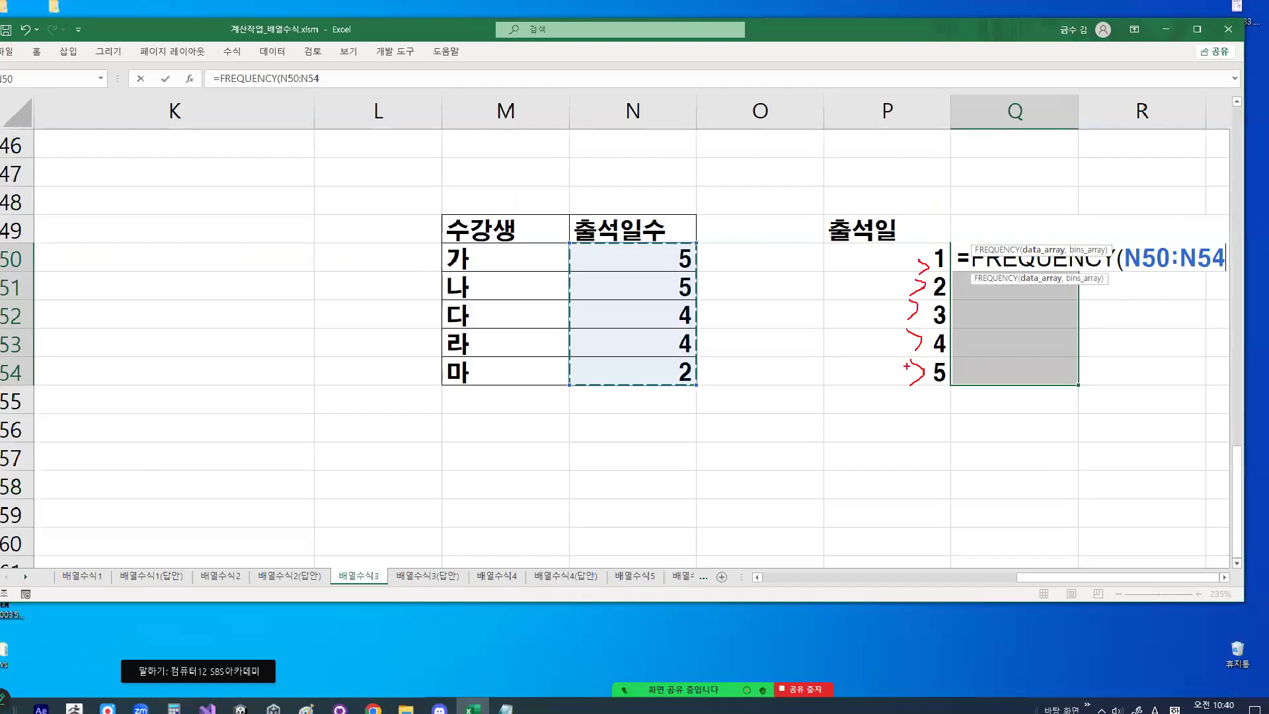
- Add P50:P54 as the bins array and enter =FREQUENCY(N50:N54,P50:P54) as an array formula across Q50:Q54
{"action": "type", "text": ","}
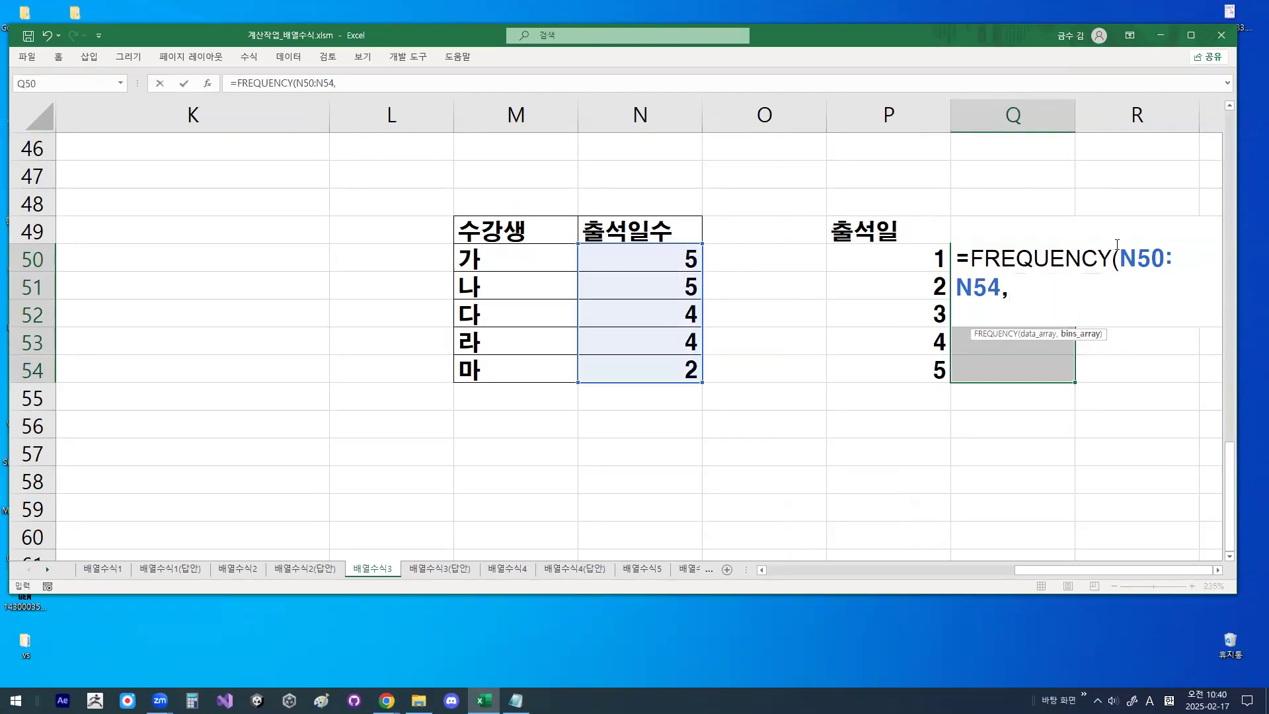
{"action": "left_click_drag", "start_coordinate": [889, 251], "coordinate": [887, 362]}
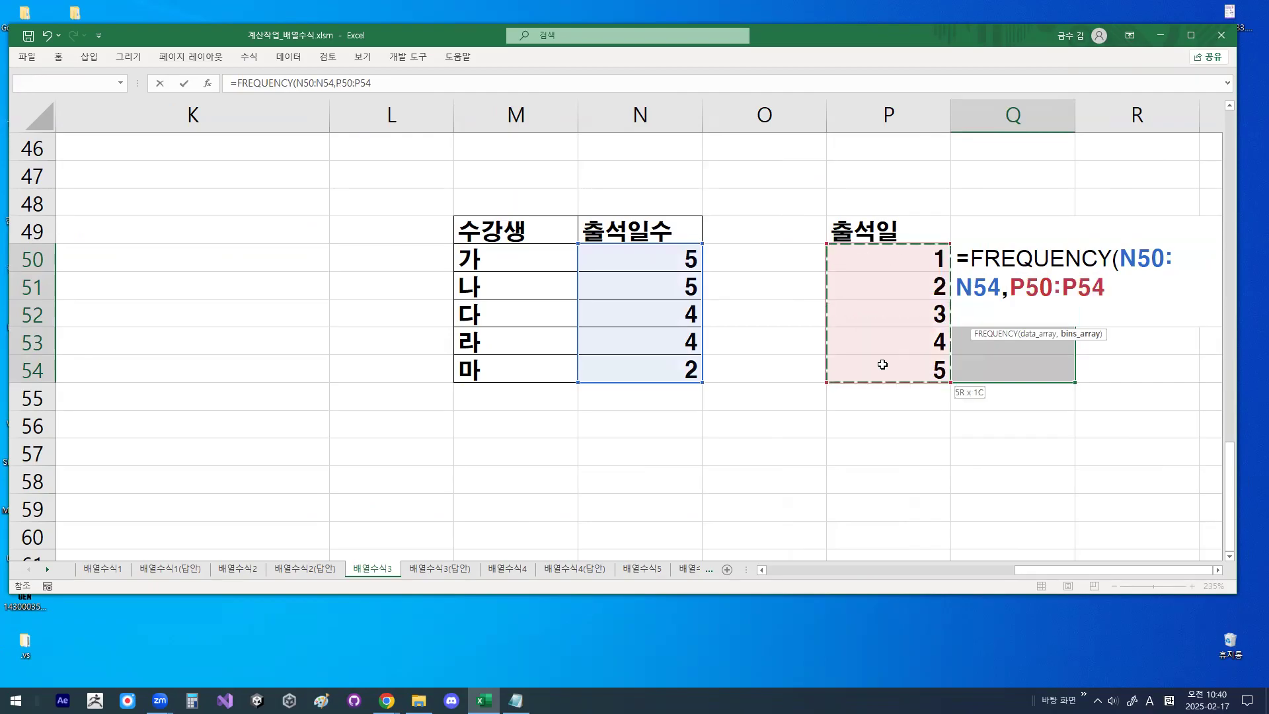
{"action": "type", "text": ")"}
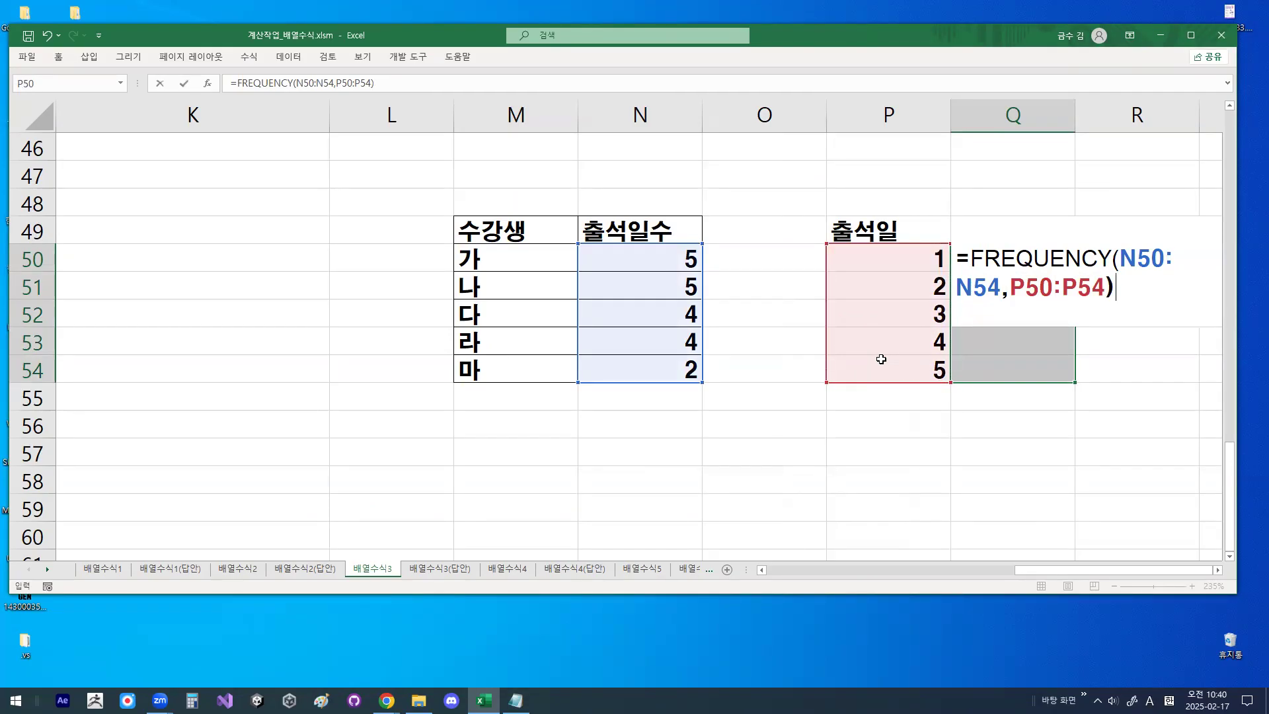
{"action": "key", "text": "ctrl+shift+Return"}
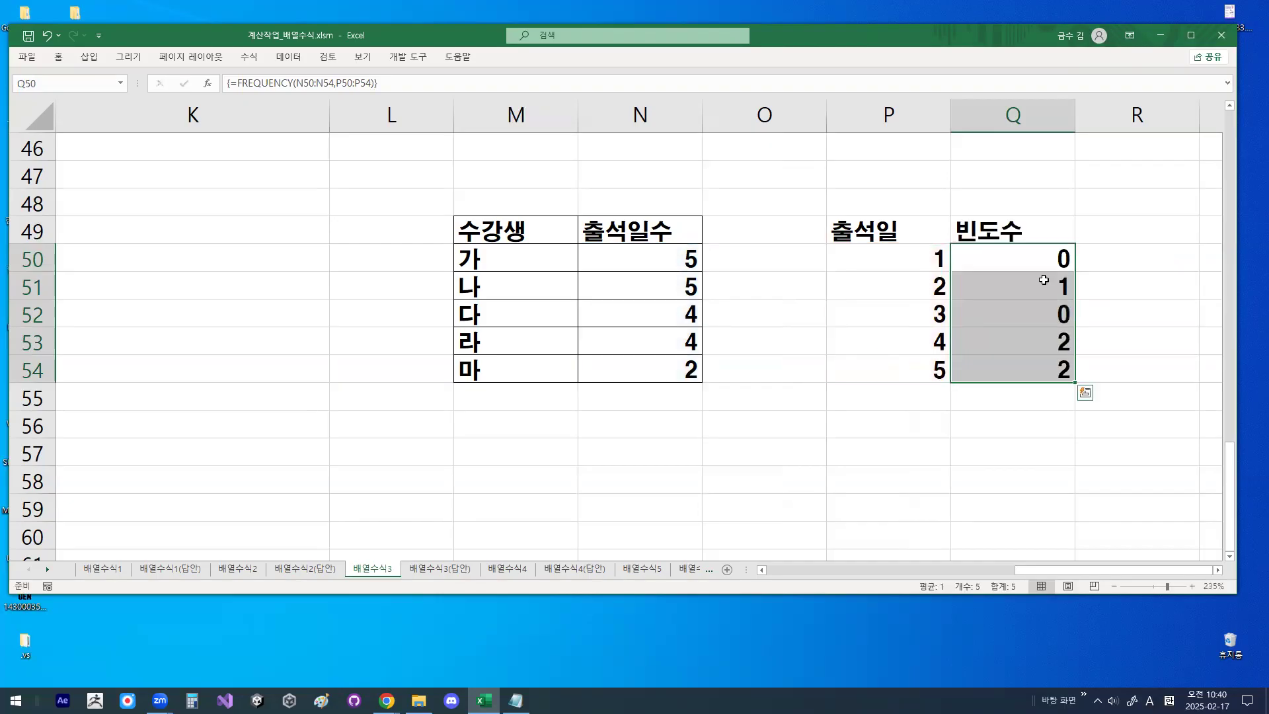
- Inspect the array formula in Q51 and Q54, then frame N50:N54 and P50:P54 with red rectangles
{"action": "left_click", "coordinate": [1044, 280]}
{"action": "left_click", "coordinate": [1054, 360]}
{"action": "right_click", "coordinate": [786, 389]}
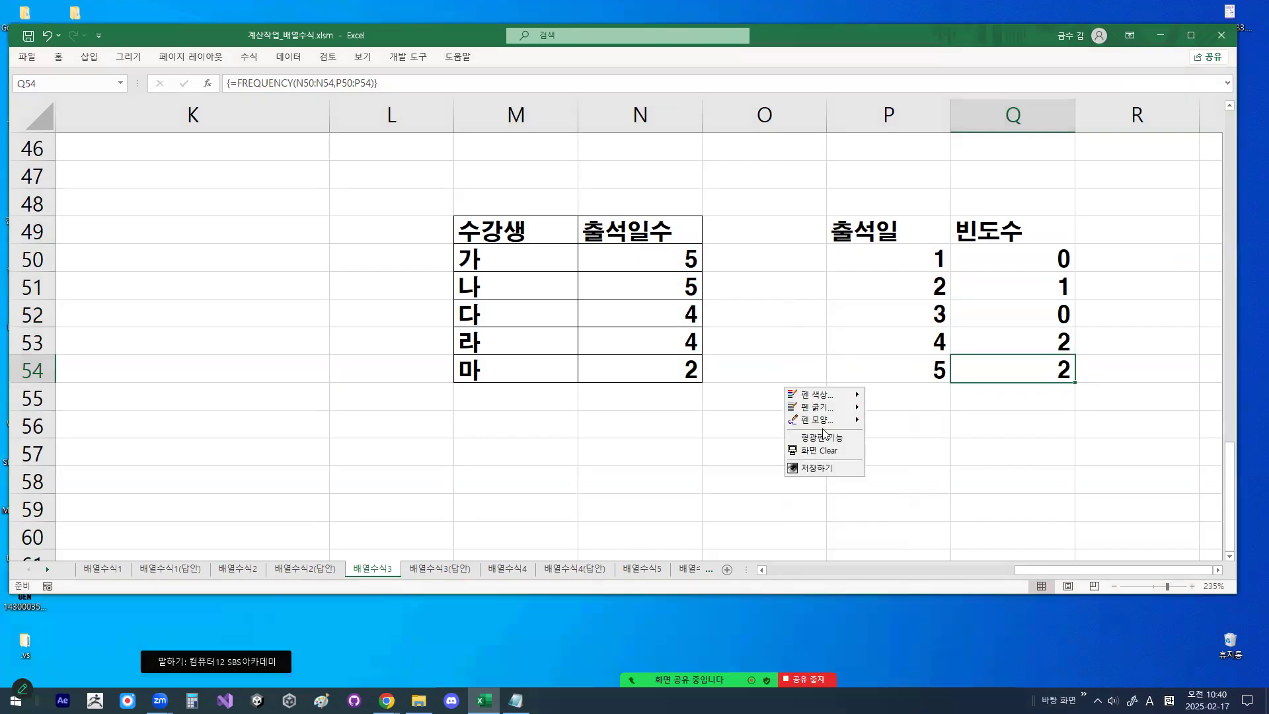
{"action": "mouse_move", "coordinate": [822, 421]}
{"action": "left_click", "coordinate": [902, 457]}
{"action": "left_click_drag", "start_coordinate": [668, 246], "coordinate": [706, 384]}
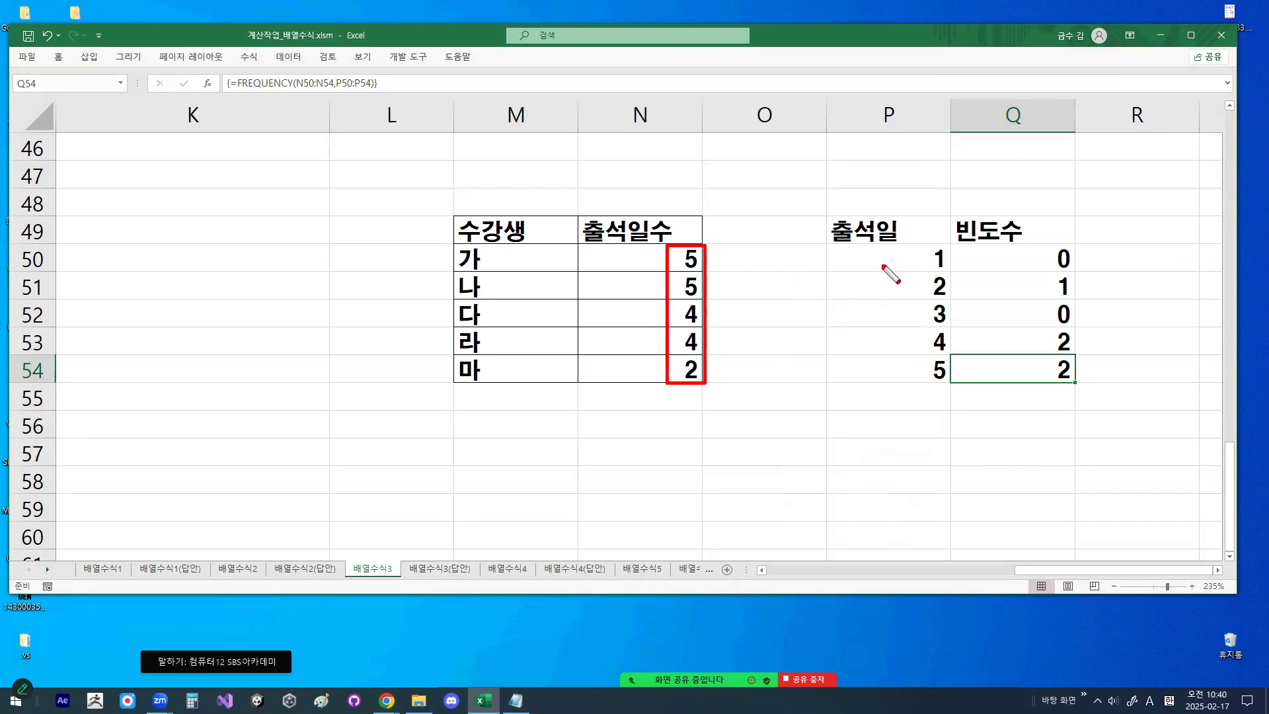
{"action": "mouse_move", "coordinate": [919, 246]}
{"action": "left_mouse_down"}
{"action": "mouse_move", "coordinate": [928, 370]}
{"action": "mouse_move", "coordinate": [959, 391]}
{"action": "mouse_move", "coordinate": [919, 245]}
{"action": "left_mouse_up"}
- Draw red freehand arrows from the attendance counts to the day values, circle the frequencies in Q50:Q54, and clear the markings
{"action": "right_click", "coordinate": [724, 399]}
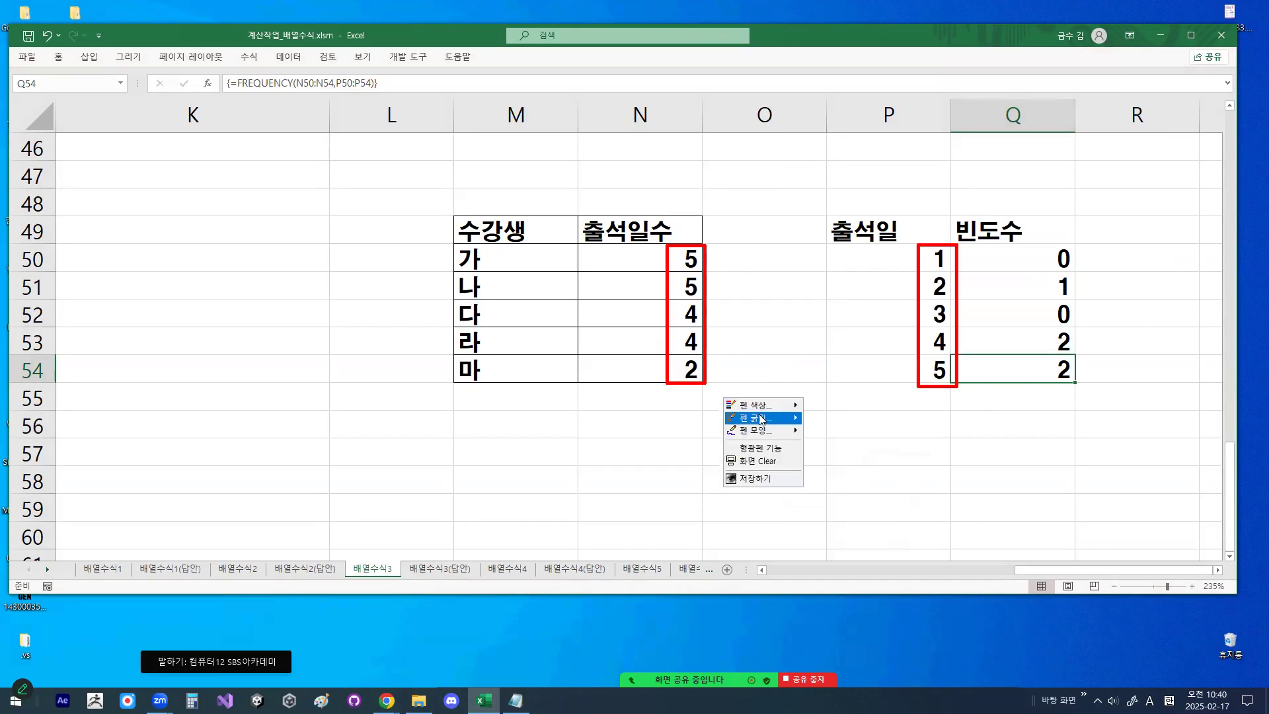
{"action": "mouse_move", "coordinate": [763, 430]}
{"action": "left_click", "coordinate": [829, 435]}
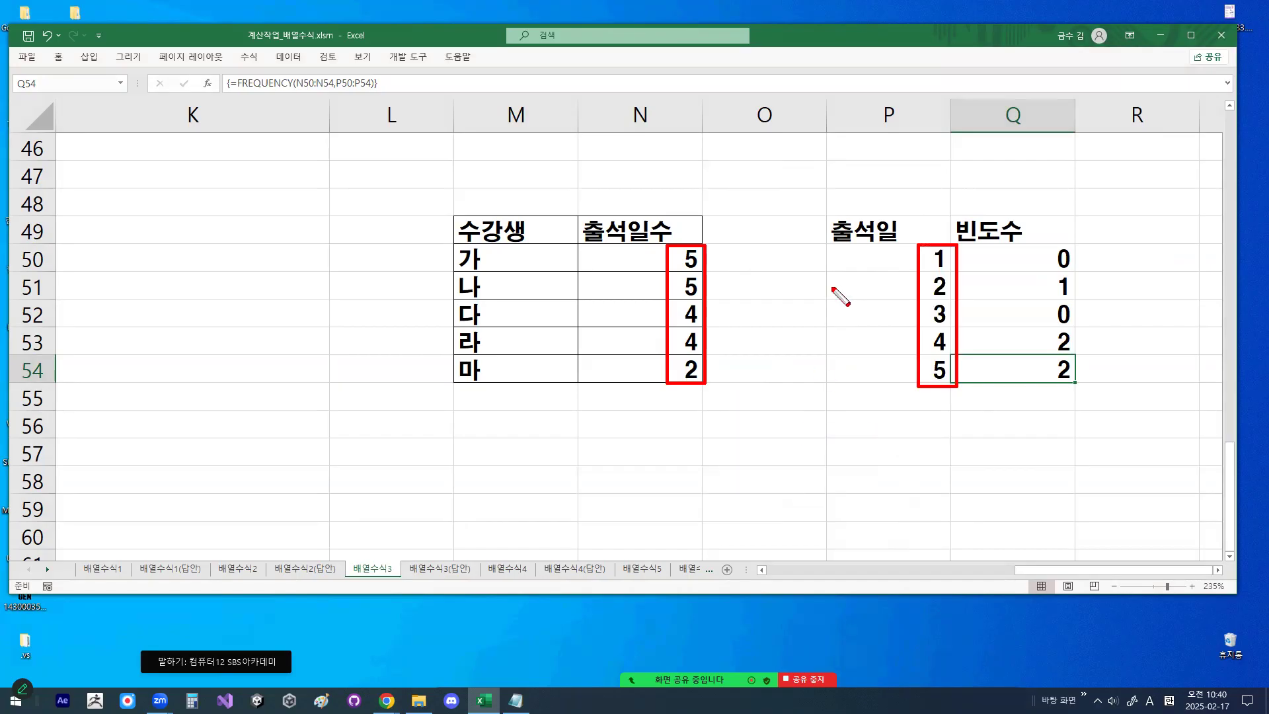
{"action": "mouse_move", "coordinate": [711, 259]}
{"action": "left_mouse_down"}
{"action": "mouse_move", "coordinate": [913, 260]}
{"action": "mouse_move", "coordinate": [905, 268]}
{"action": "mouse_move", "coordinate": [955, 255]}
{"action": "mouse_move", "coordinate": [950, 245]}
{"action": "left_mouse_up"}
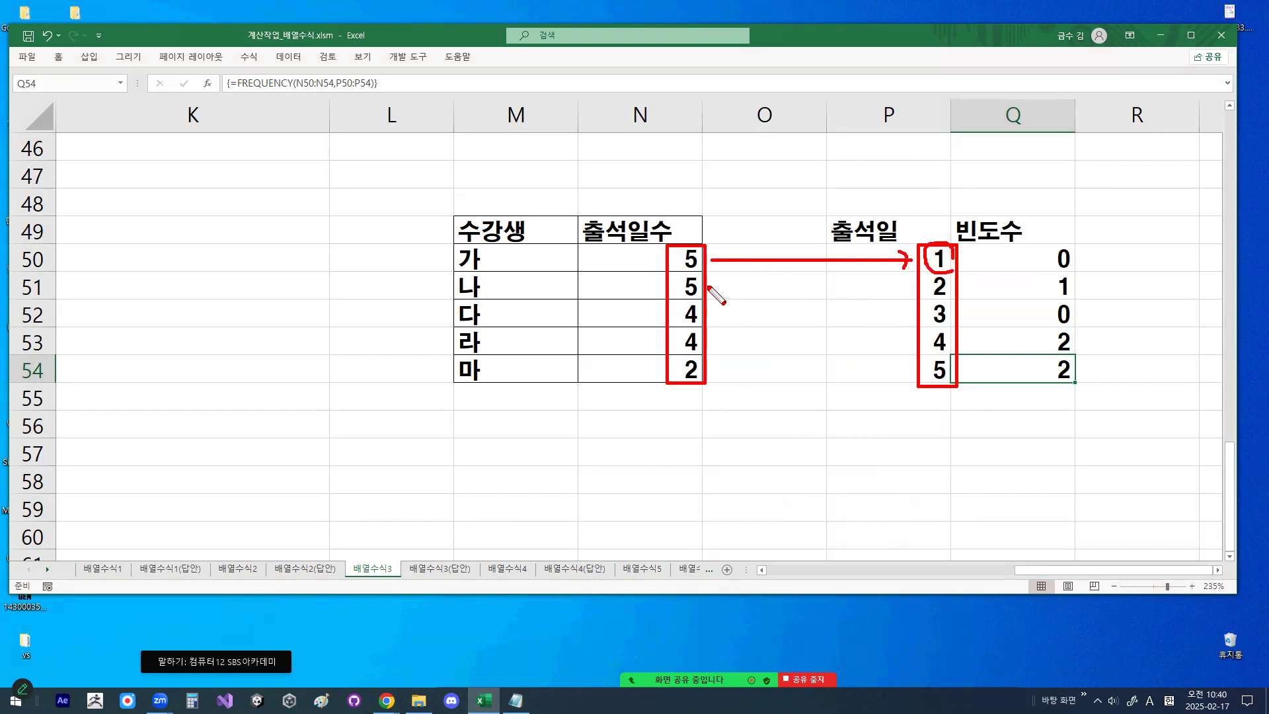
{"action": "mouse_move", "coordinate": [713, 272]}
{"action": "left_mouse_down"}
{"action": "mouse_move", "coordinate": [911, 297]}
{"action": "mouse_move", "coordinate": [903, 305]}
{"action": "left_mouse_up"}
{"action": "left_click_drag", "start_coordinate": [766, 284], "coordinate": [913, 319]}
{"action": "mouse_move", "coordinate": [719, 283]}
{"action": "left_mouse_down"}
{"action": "mouse_move", "coordinate": [886, 337]}
{"action": "mouse_move", "coordinate": [904, 353]}
{"action": "mouse_move", "coordinate": [826, 348]}
{"action": "mouse_move", "coordinate": [880, 376]}
{"action": "left_mouse_up"}
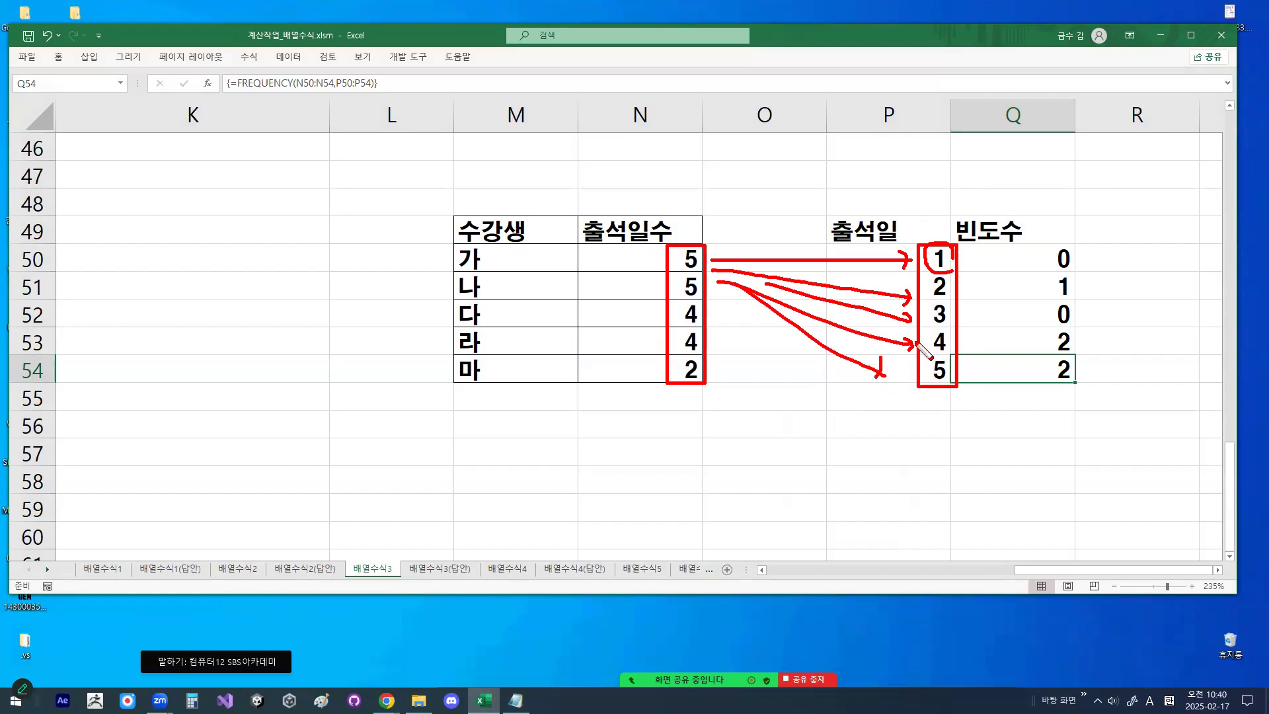
{"action": "mouse_move", "coordinate": [1093, 362]}
{"action": "left_mouse_down"}
{"action": "mouse_move", "coordinate": [1061, 380]}
{"action": "mouse_move", "coordinate": [1058, 233]}
{"action": "mouse_move", "coordinate": [1125, 359]}
{"action": "left_mouse_up"}
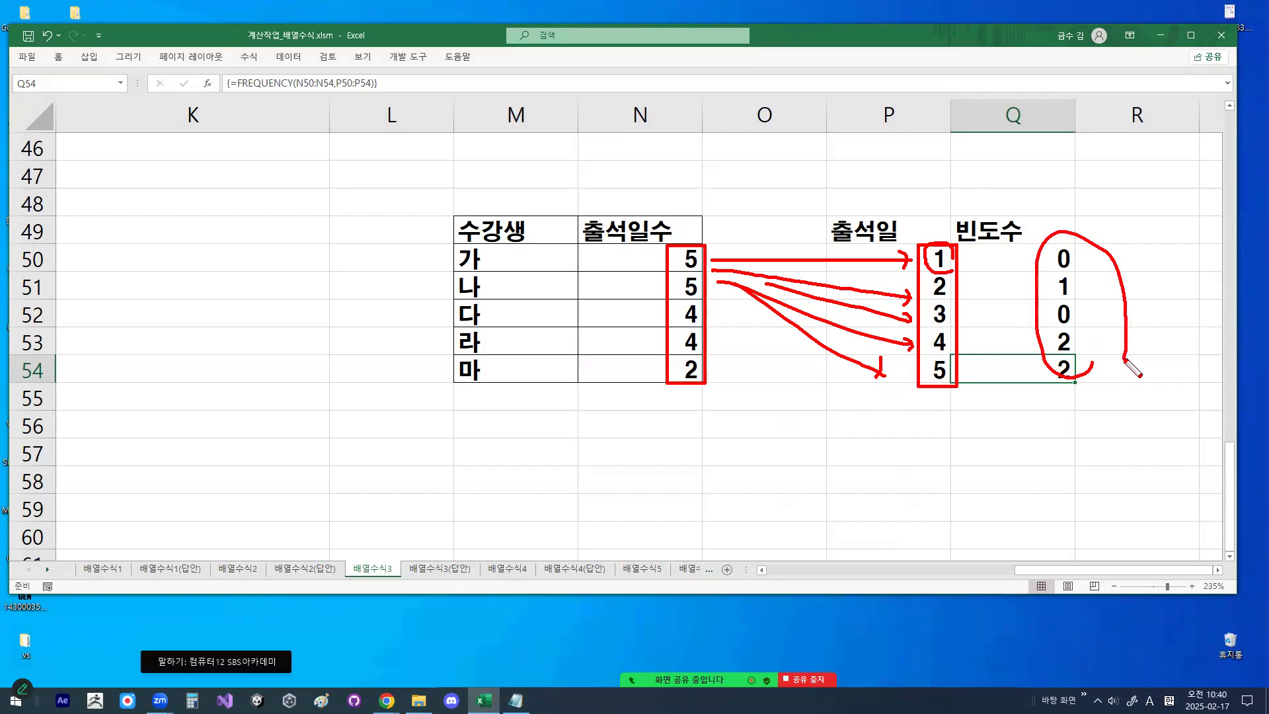
{"action": "key", "text": "Escape"}
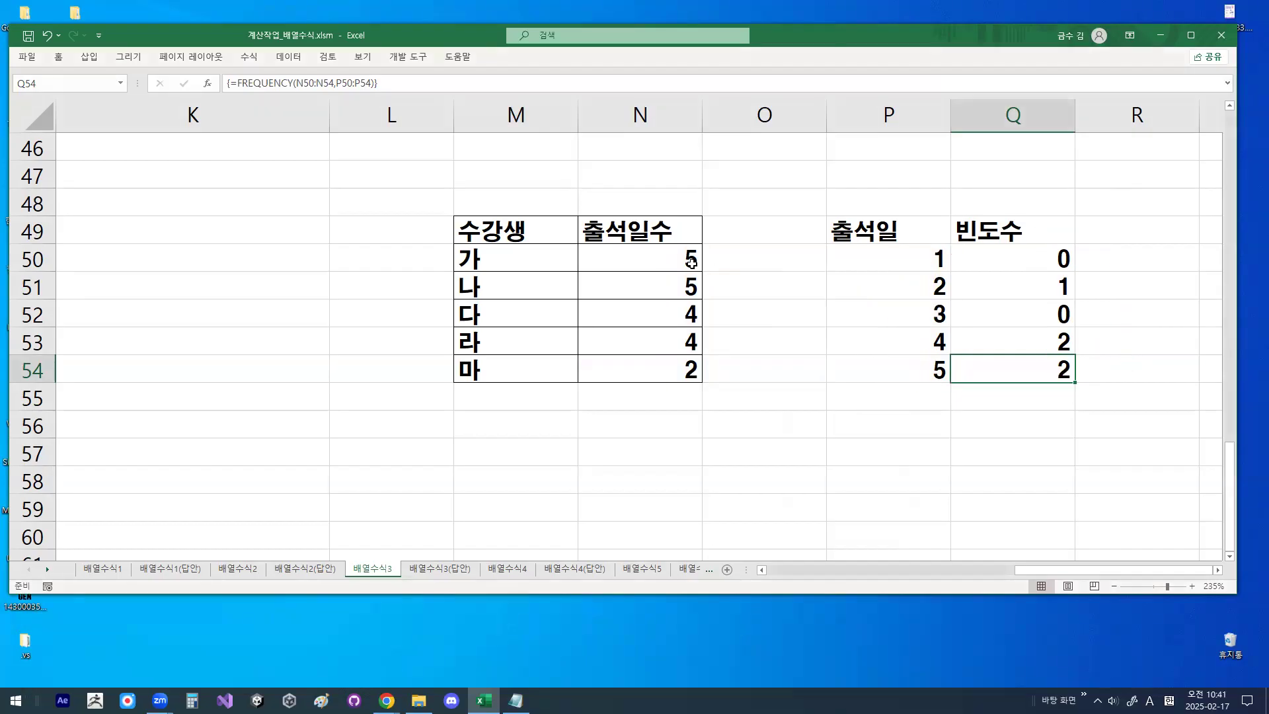
- Check the frequencies for days 1 and 2 against the attendance counts in N50:N54, marking the compared counts temporarily
{"action": "left_click", "coordinate": [690, 269]}
{"action": "left_click_drag", "start_coordinate": [691, 269], "coordinate": [687, 368]}
{"action": "left_click", "coordinate": [919, 258]}
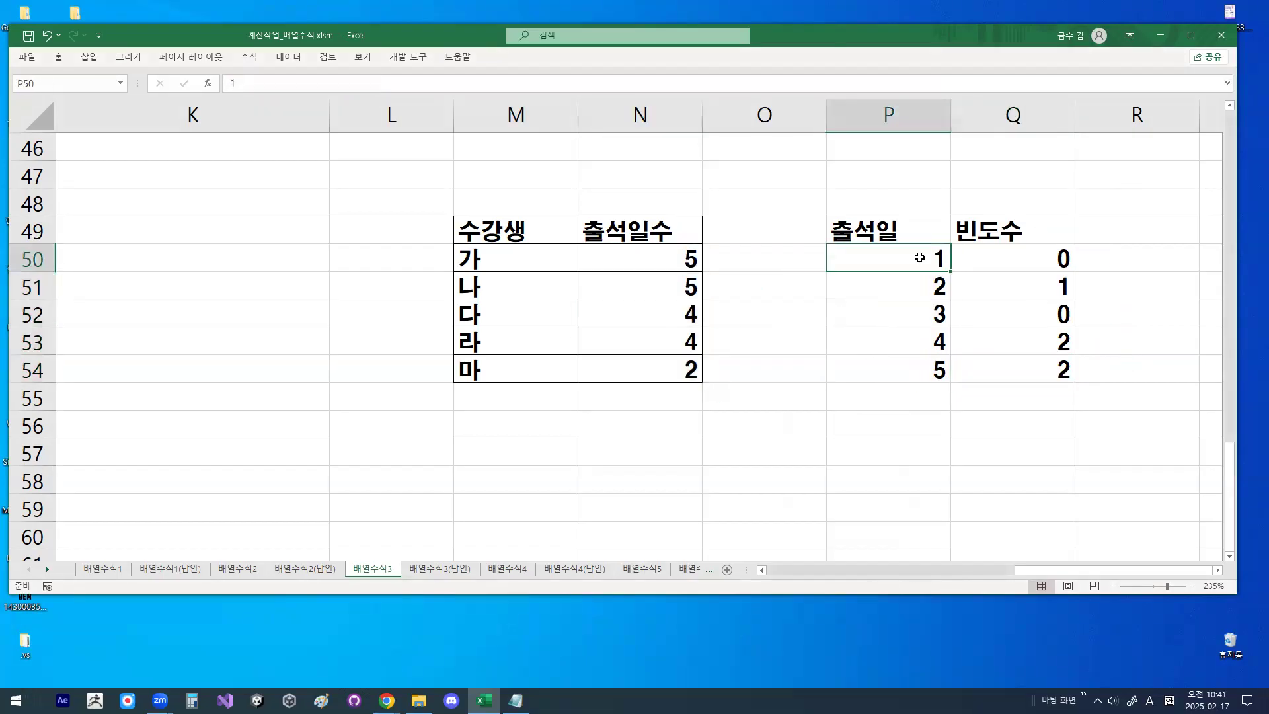
{"action": "left_click_drag", "start_coordinate": [686, 257], "coordinate": [685, 377]}
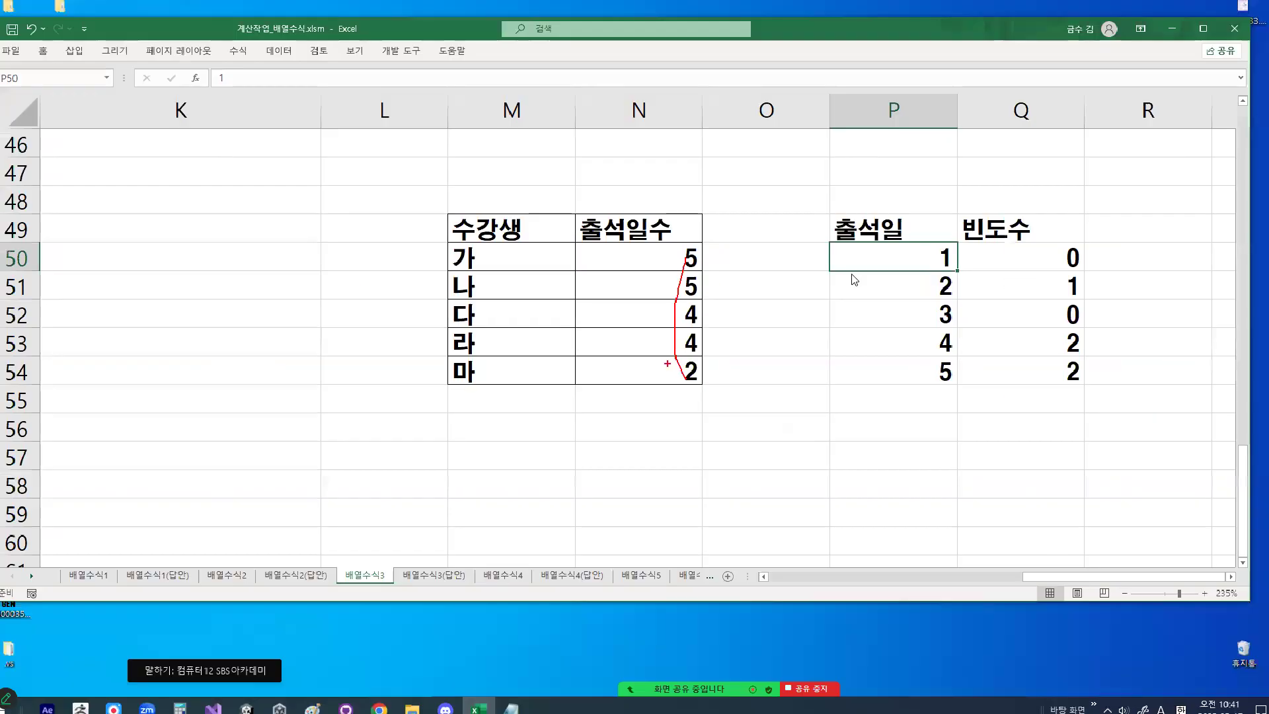
{"action": "key", "text": "Escape"}
{"action": "left_click", "coordinate": [1118, 279]}
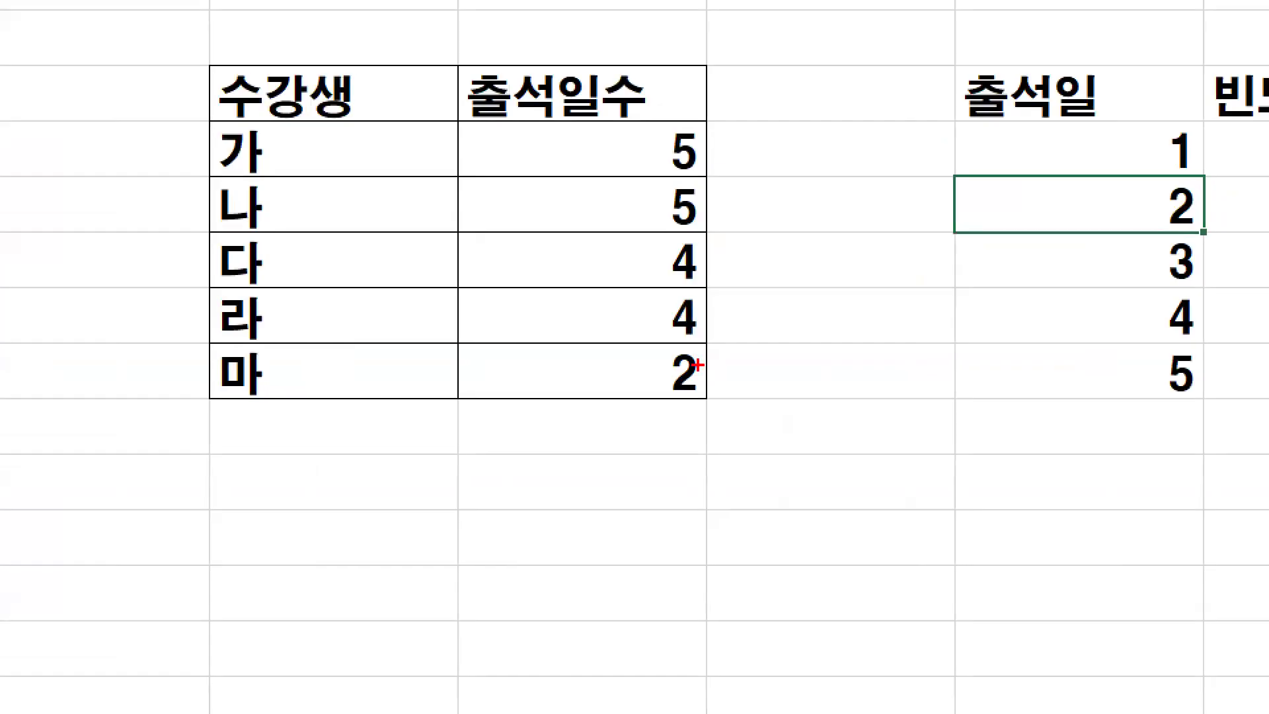
{"action": "left_click_drag", "start_coordinate": [706, 345], "coordinate": [710, 374]}
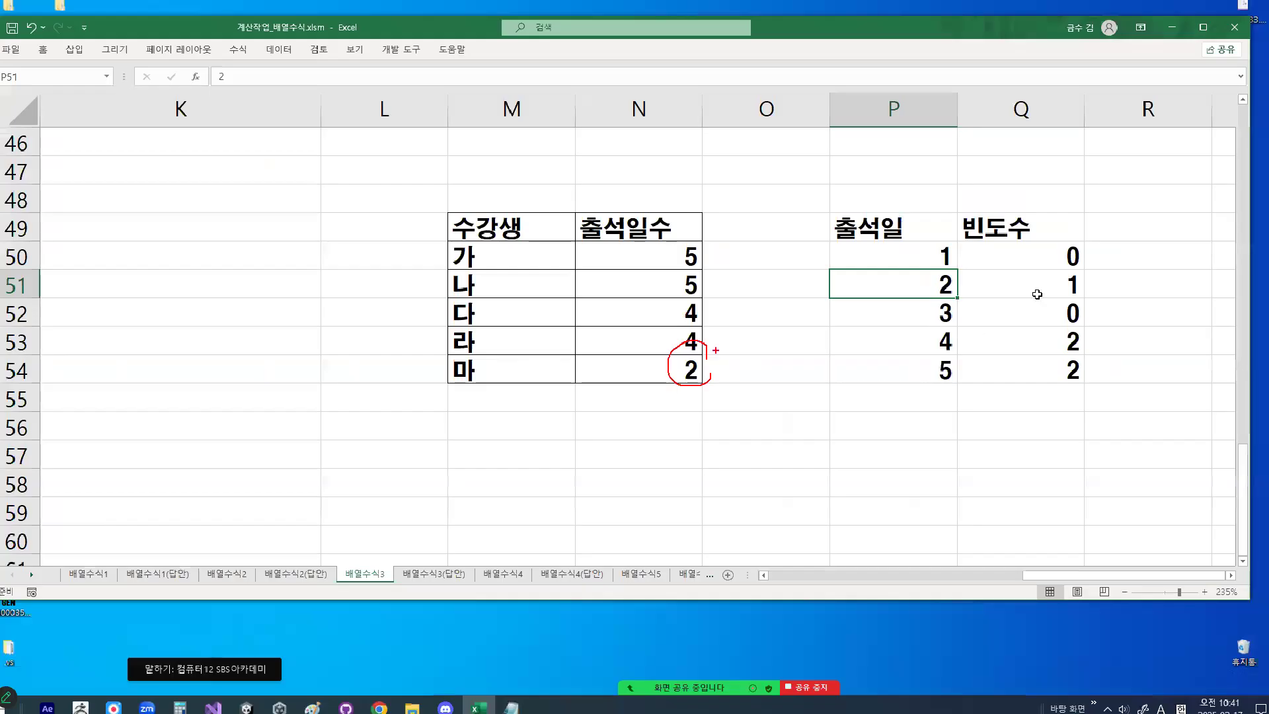
{"action": "key", "text": "Escape"}
{"action": "left_click", "coordinate": [1037, 294]}
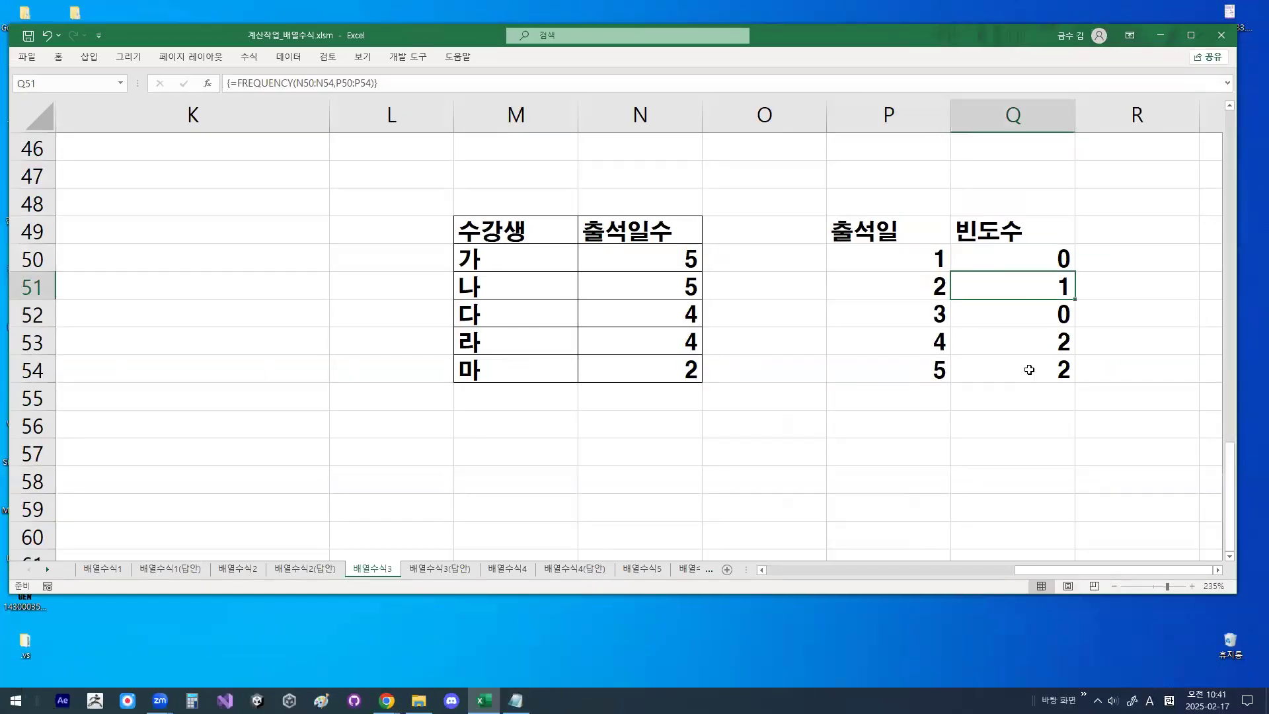
- Check the frequencies for days 3, 4 and 5 against the attendance counts, temporarily circling the matching values
{"action": "left_click", "coordinate": [886, 312]}
{"action": "mouse_move", "coordinate": [689, 259]}
{"action": "left_mouse_down"}
{"action": "mouse_move", "coordinate": [689, 364]}
{"action": "mouse_move", "coordinate": [703, 349]}
{"action": "mouse_move", "coordinate": [692, 302]}
{"action": "mouse_move", "coordinate": [710, 334]}
{"action": "left_mouse_up"}
{"action": "left_click", "coordinate": [1020, 315]}
{"action": "left_click", "coordinate": [913, 348]}
{"action": "key", "text": "ctrl+1"}
{"action": "key", "text": "Escape"}
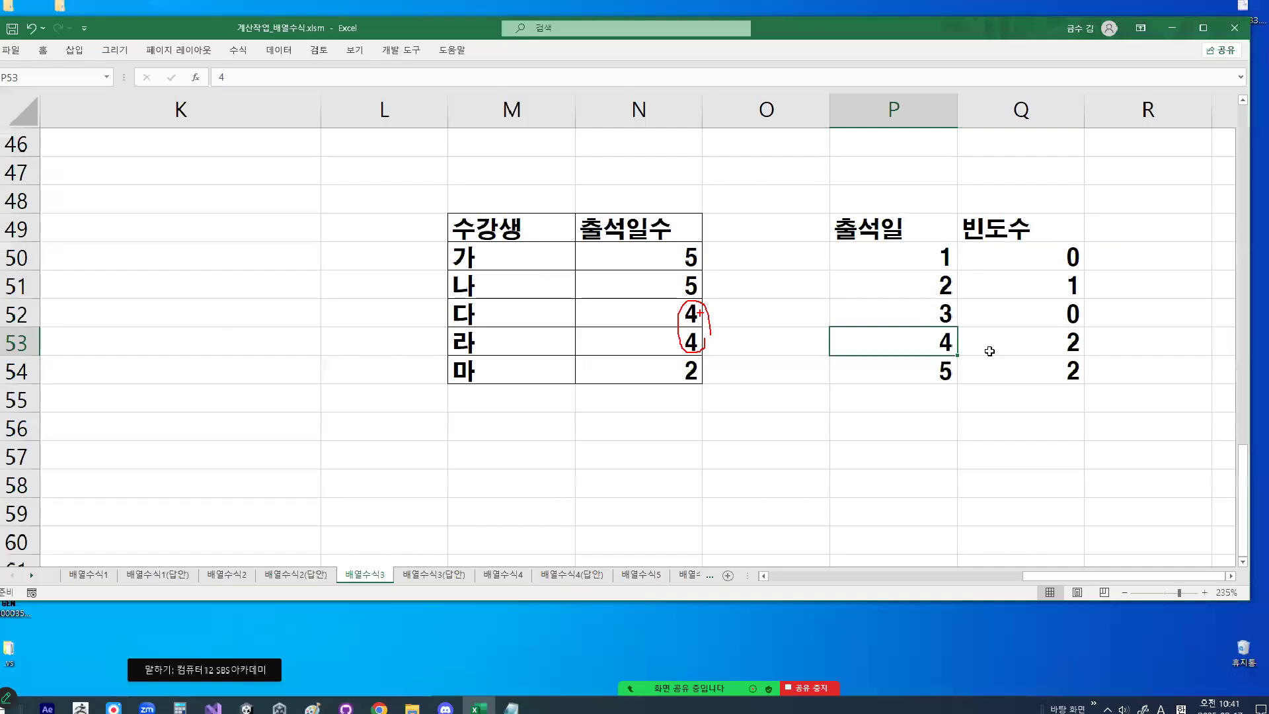
{"action": "left_click", "coordinate": [1031, 340]}
{"action": "key", "text": "ctrl+1"}
{"action": "mouse_move", "coordinate": [712, 271]}
{"action": "left_mouse_down"}
{"action": "mouse_move", "coordinate": [666, 265]}
{"action": "mouse_move", "coordinate": [717, 269]}
{"action": "left_mouse_up"}
{"action": "key", "text": "Escape"}
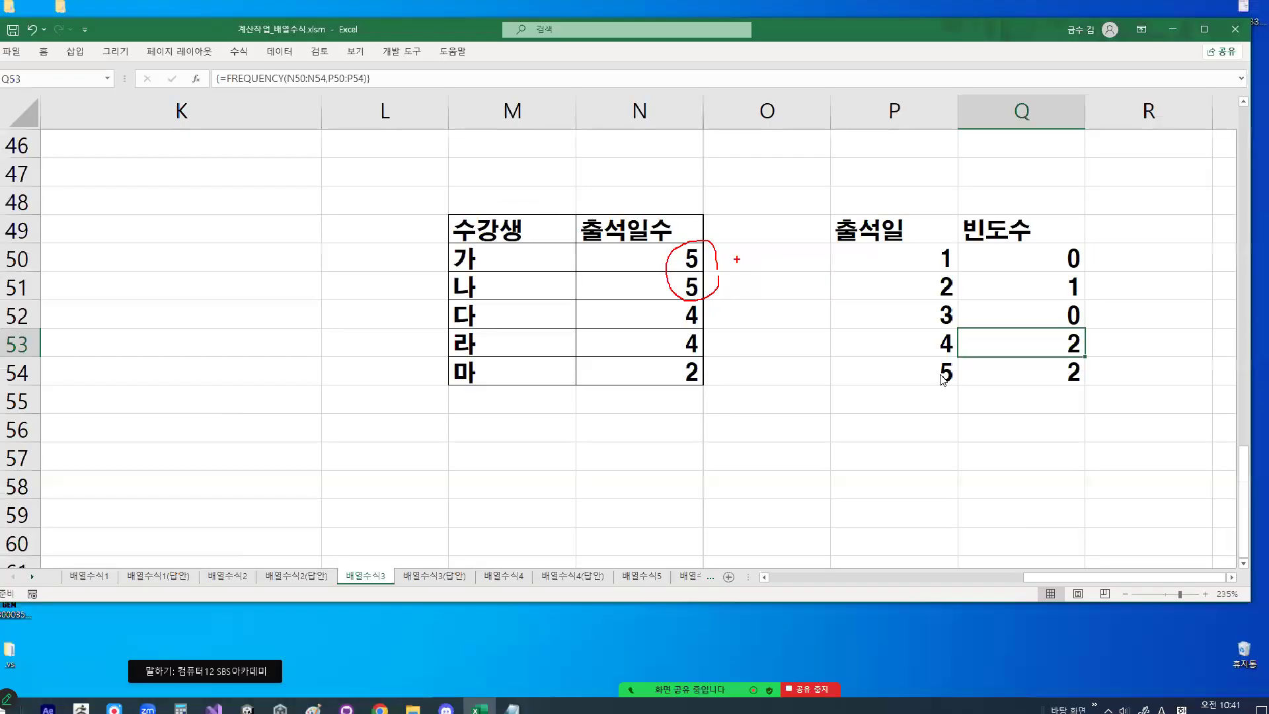
{"action": "left_click", "coordinate": [1044, 371]}
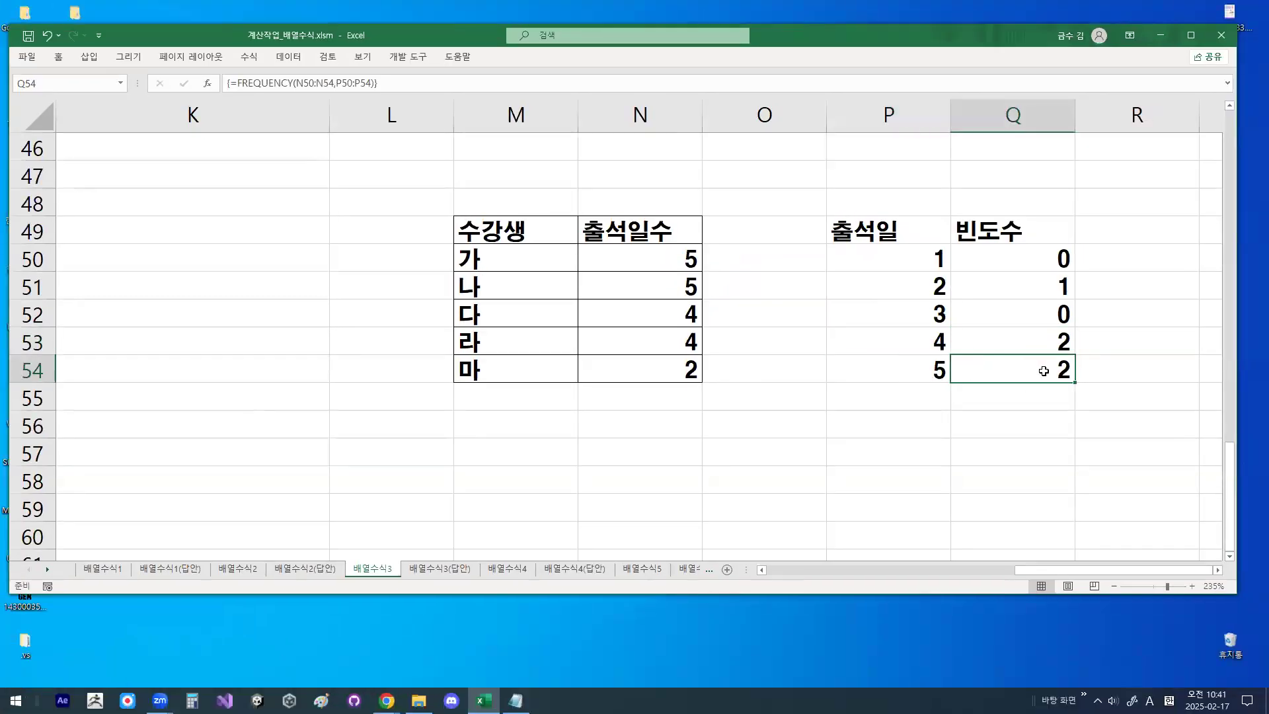
- Examine the frequency results in Q50:Q54 as one complete array range
{"action": "left_click", "coordinate": [990, 254]}
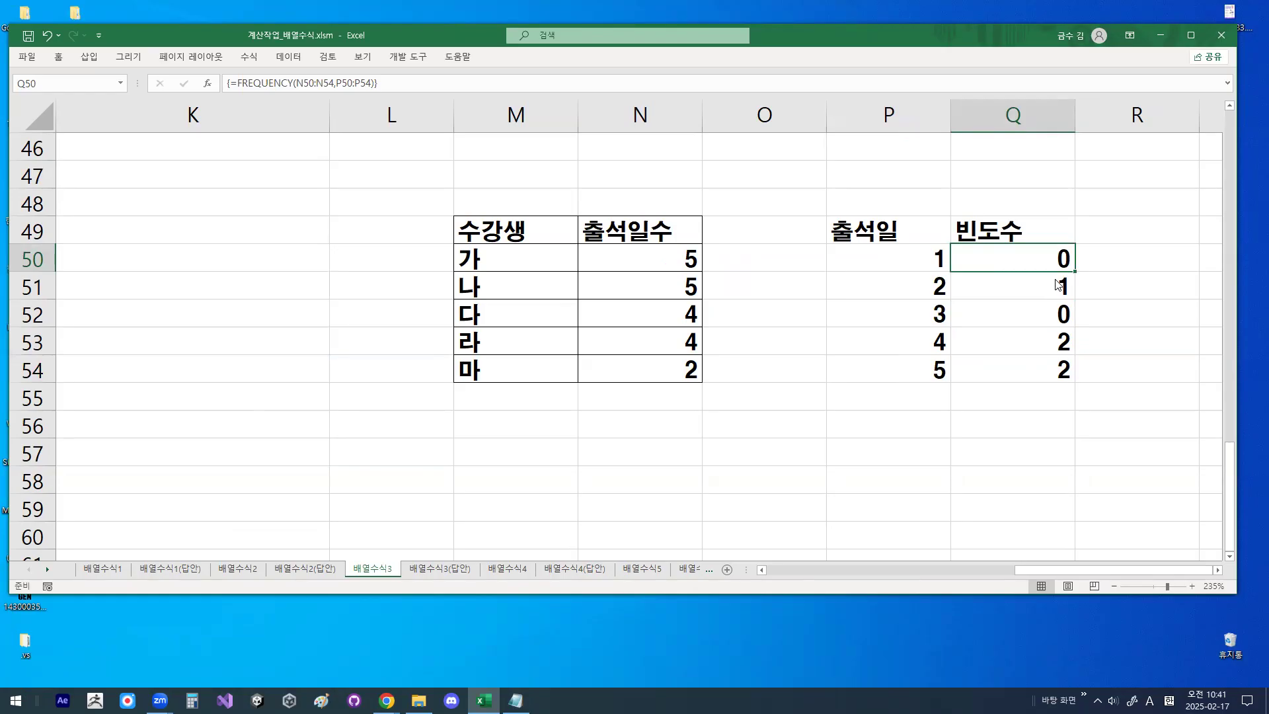
{"action": "key", "text": "ctrl+2"}
{"action": "left_click_drag", "start_coordinate": [1052, 258], "coordinate": [1050, 387]}
{"action": "left_click_drag", "start_coordinate": [1028, 257], "coordinate": [1028, 375]}
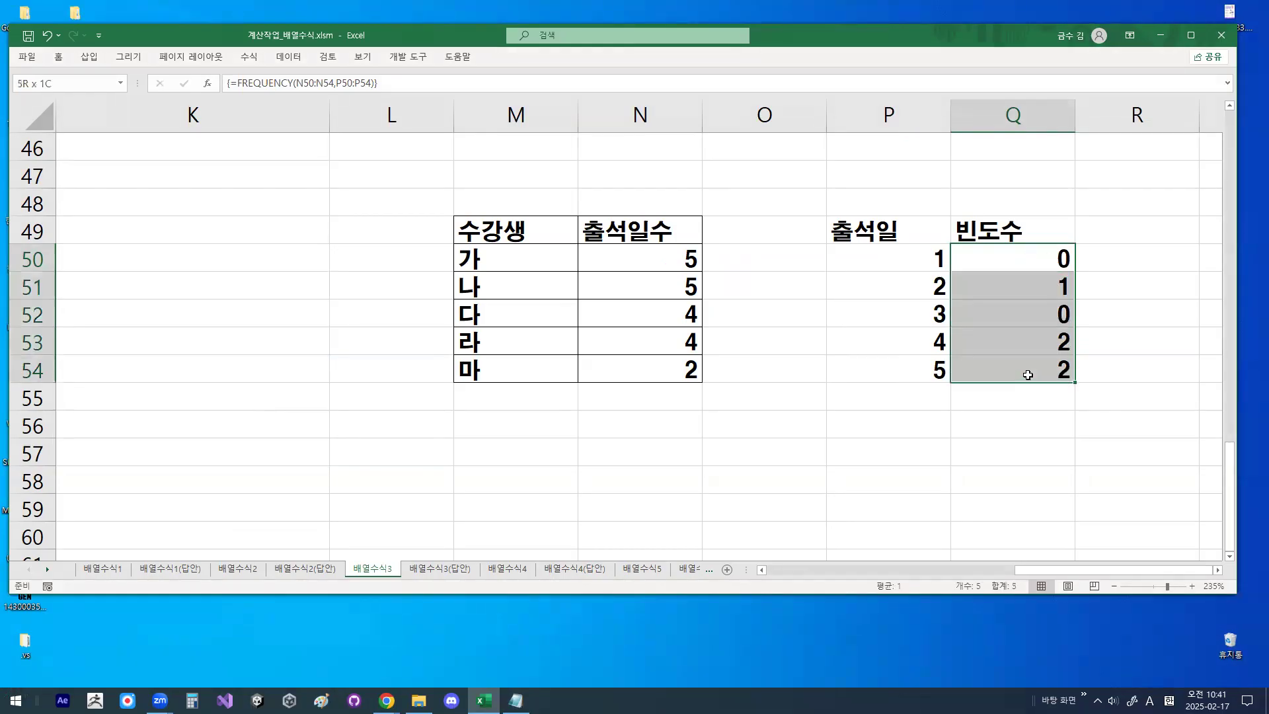
{"action": "left_click_drag", "start_coordinate": [988, 255], "coordinate": [993, 374]}
{"action": "left_click", "coordinate": [703, 385]}
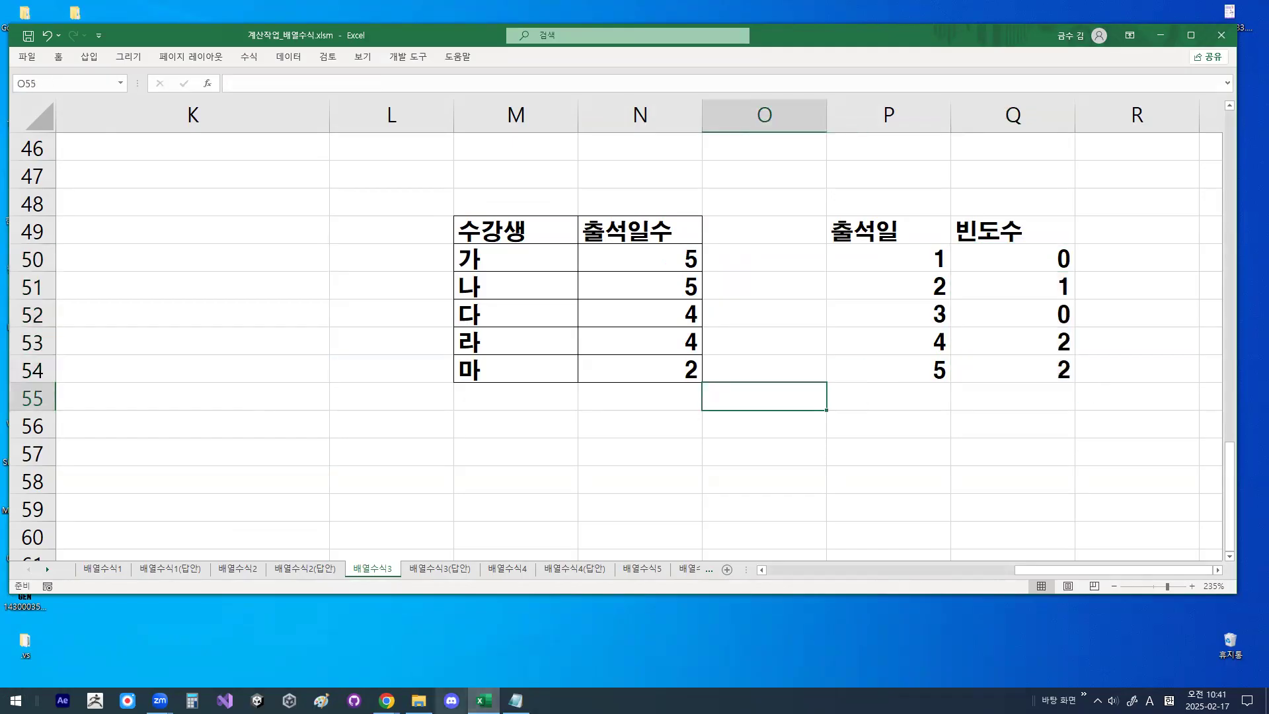
- Switch to the Notepad lesson notes and highlight the line "* 구할범위를 먼저 지정후 수식을 작성" for review
{"action": "left_click", "coordinate": [515, 700]}
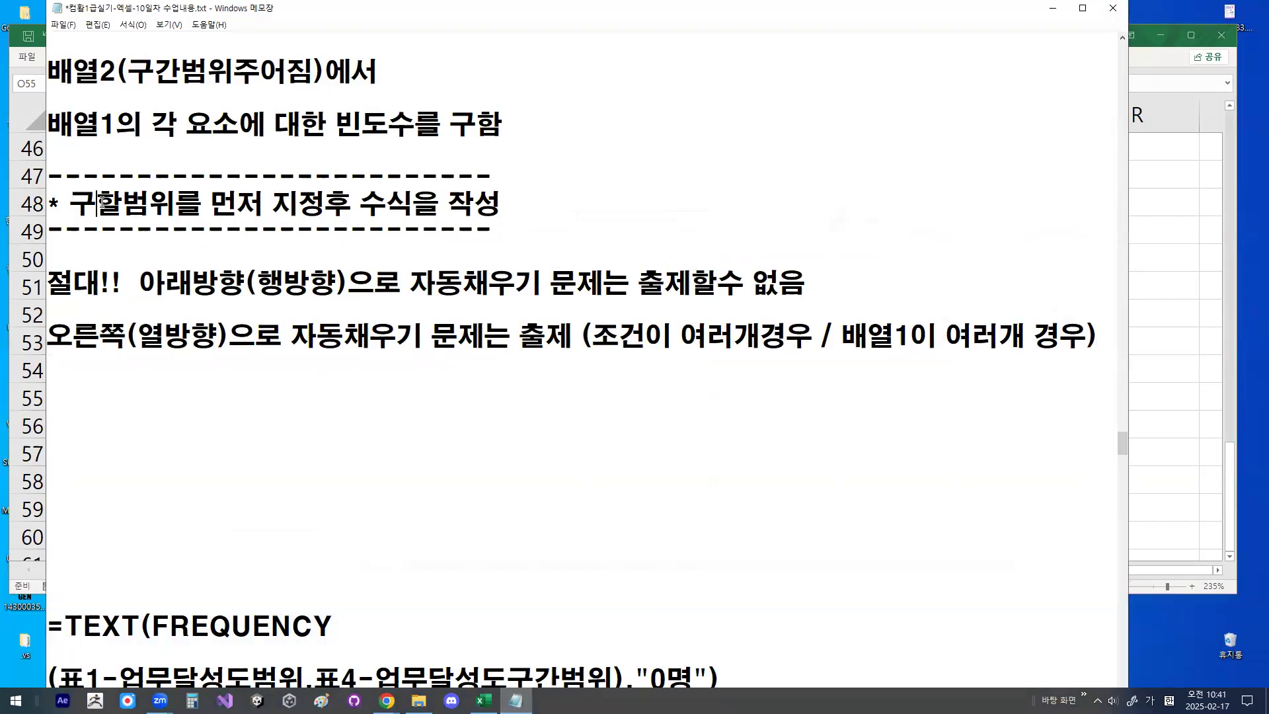
{"action": "left_click_drag", "start_coordinate": [99, 203], "coordinate": [500, 214]}
{"action": "left_click", "coordinate": [223, 424]}
- Return to the Excel workbook and locate the [표4] 업무달성도 frequency table in columns J and K
{"action": "left_click", "coordinate": [1053, 8]}
{"action": "left_click", "coordinate": [559, 296]}
{"action": "scroll", "coordinate": [558, 309], "scroll_direction": "up", "scroll_amount": 2}
{"action": "scroll", "coordinate": [559, 308], "scroll_direction": "up", "scroll_amount": 13}
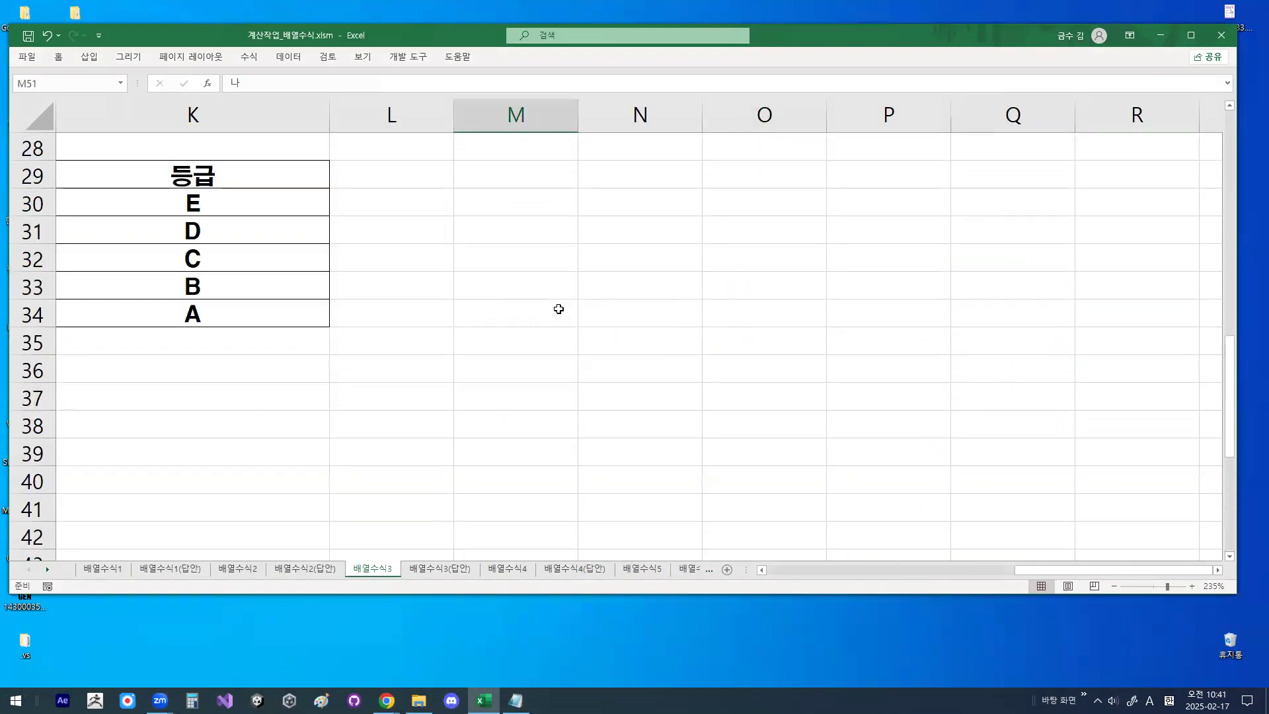
{"action": "left_click_drag", "start_coordinate": [1018, 570], "coordinate": [864, 585]}
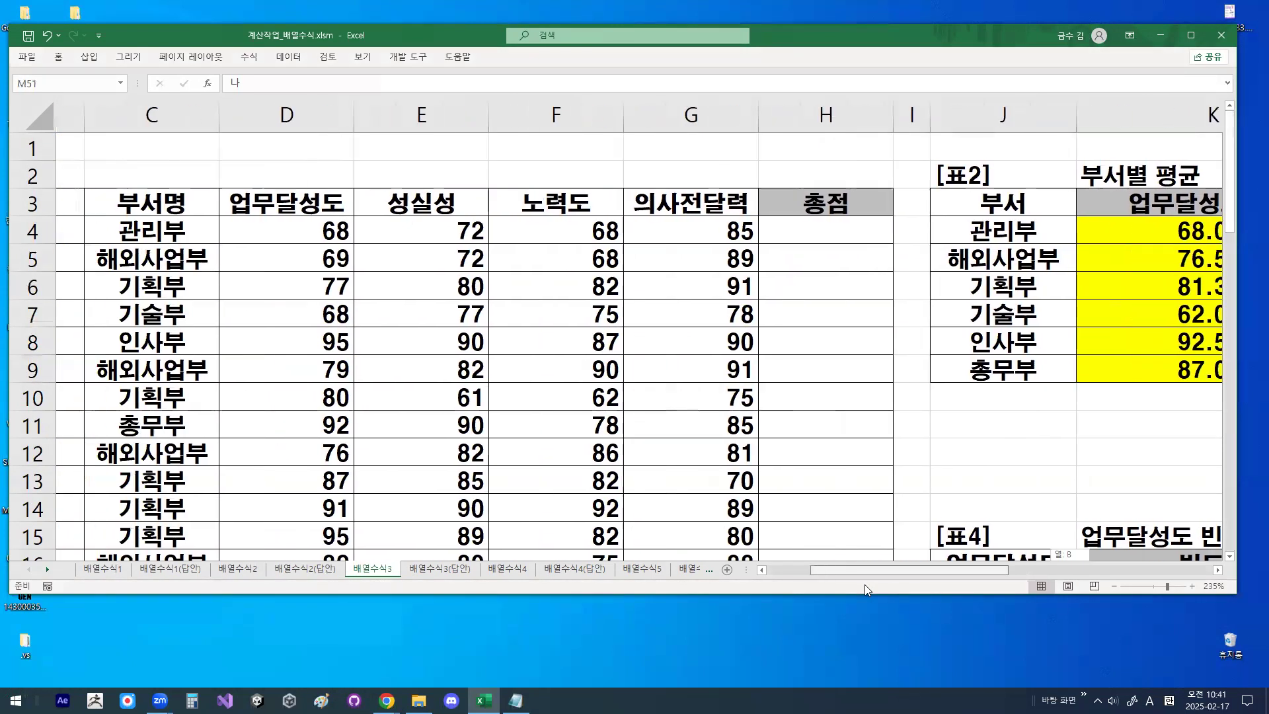
{"action": "scroll", "coordinate": [991, 429], "scroll_direction": "down", "scroll_amount": 3}
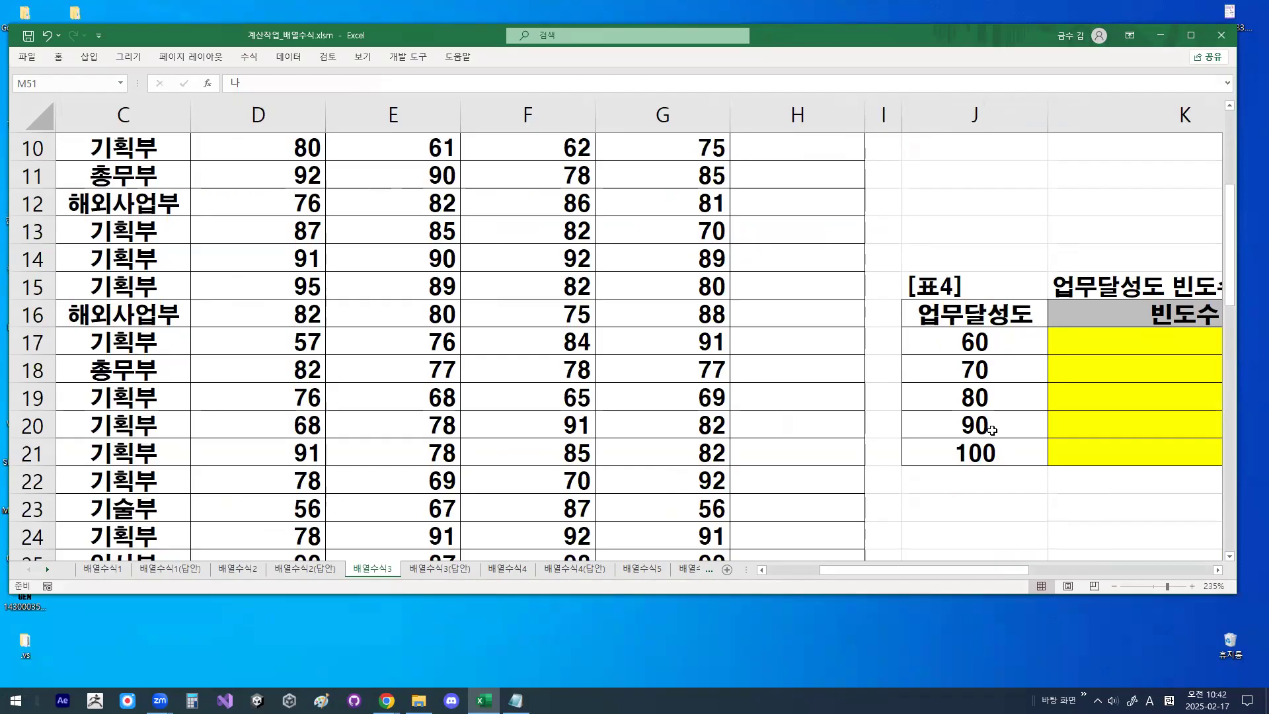
- Examine the [표4] score bins in J17:J21 alongside the 업무달성도 scores in column D, adding temporary pen marks
{"action": "scroll", "coordinate": [992, 429], "scroll_direction": "down", "scroll_amount": 2}
{"action": "scroll", "coordinate": [985, 423], "scroll_direction": "up", "scroll_amount": 1}
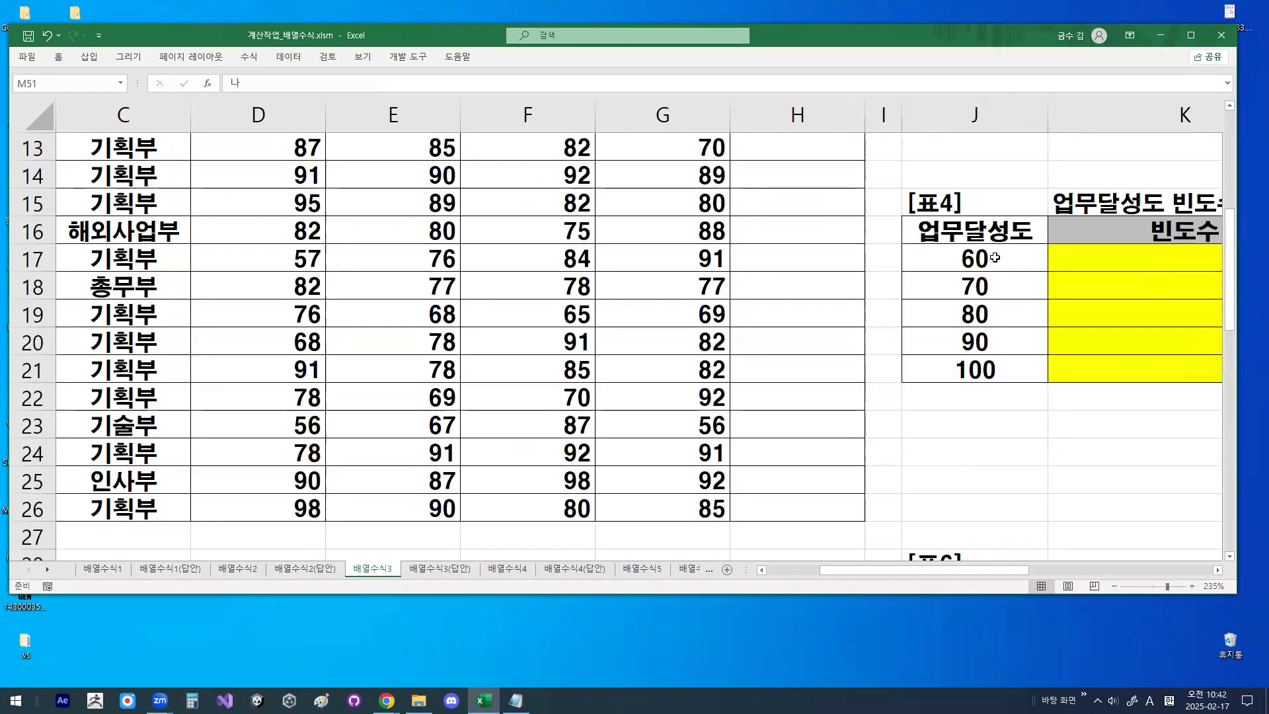
{"action": "left_click_drag", "start_coordinate": [993, 258], "coordinate": [990, 356]}
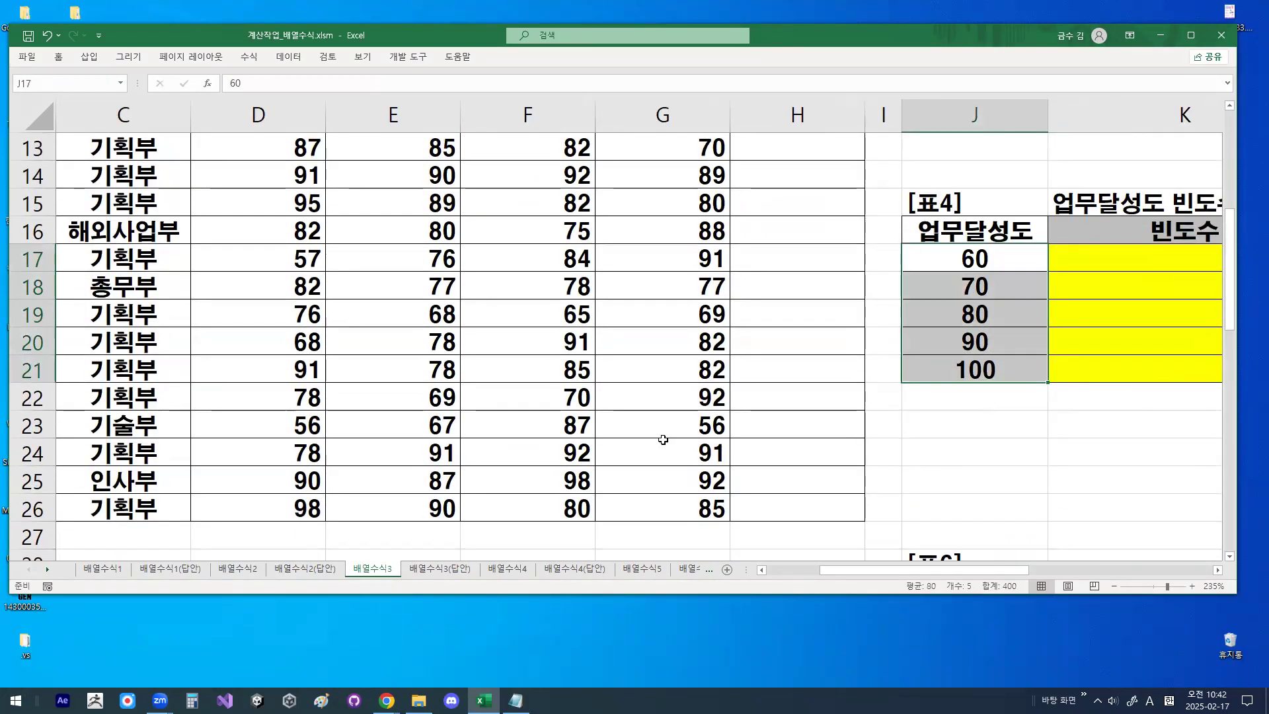
{"action": "scroll", "coordinate": [635, 433], "scroll_direction": "up", "scroll_amount": 4}
{"action": "left_click_drag", "start_coordinate": [264, 229], "coordinate": [261, 373]}
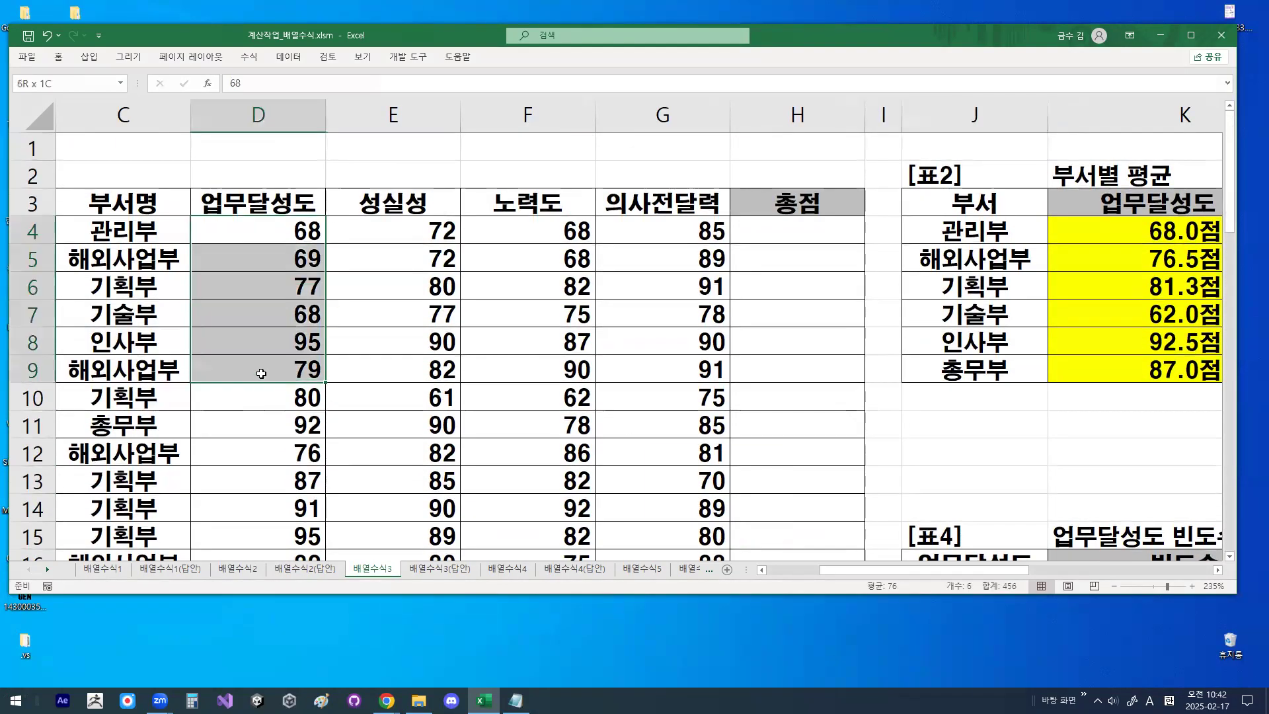
{"action": "left_click_drag", "start_coordinate": [246, 223], "coordinate": [298, 229]}
{"action": "left_click_drag", "start_coordinate": [457, 508], "coordinate": [295, 461]}
{"action": "mouse_move", "coordinate": [353, 241]}
{"action": "left_mouse_down"}
{"action": "mouse_move", "coordinate": [412, 171]}
{"action": "mouse_move", "coordinate": [417, 127]}
{"action": "left_mouse_up"}
{"action": "left_click_drag", "start_coordinate": [316, 345], "coordinate": [378, 277]}
{"action": "left_click_drag", "start_coordinate": [338, 349], "coordinate": [370, 436]}
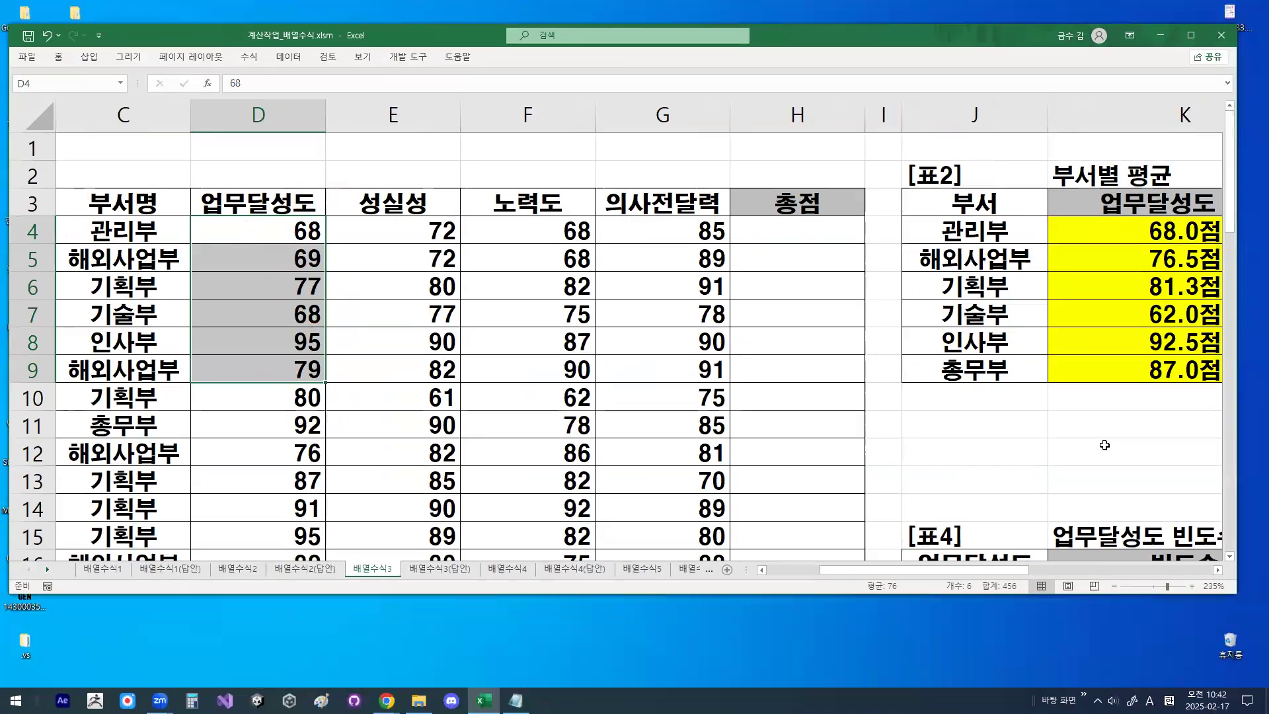
{"action": "scroll", "coordinate": [1105, 445], "scroll_direction": "down", "scroll_amount": 3}
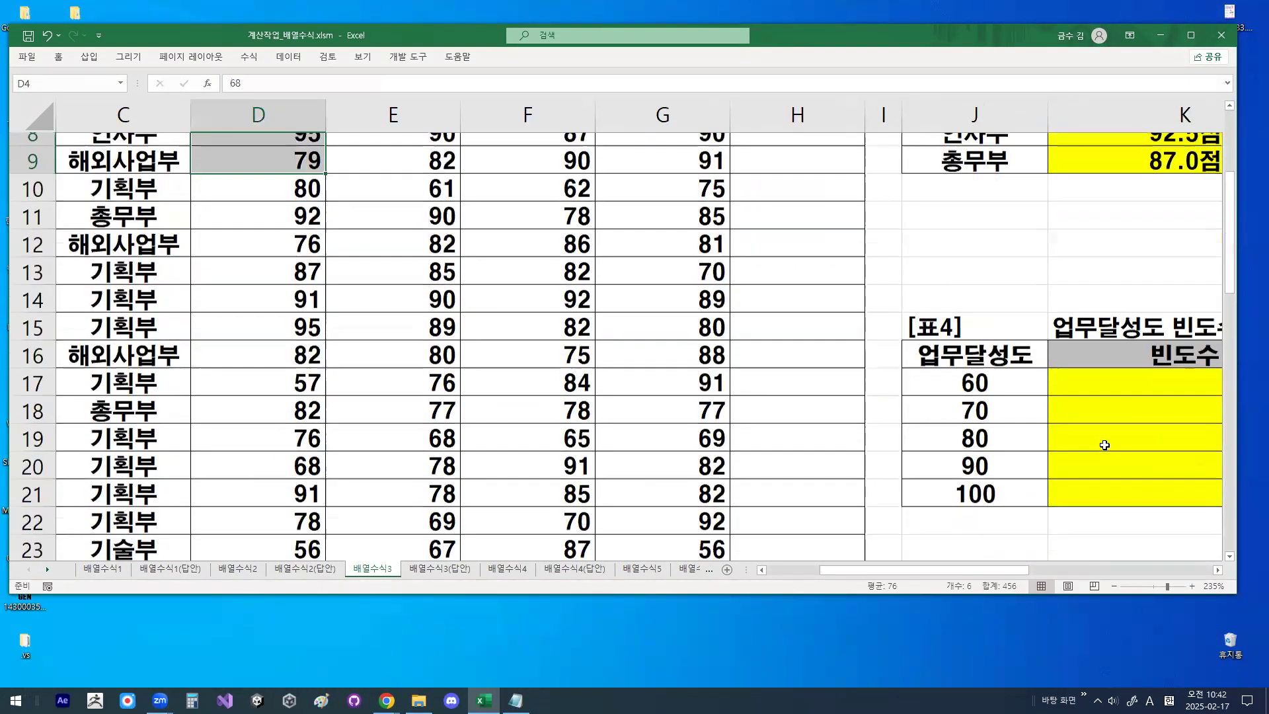
- Temporarily circle the bin value 60, then highlight the whole bin range J17:J21 for review
{"action": "left_click", "coordinate": [1004, 339]}
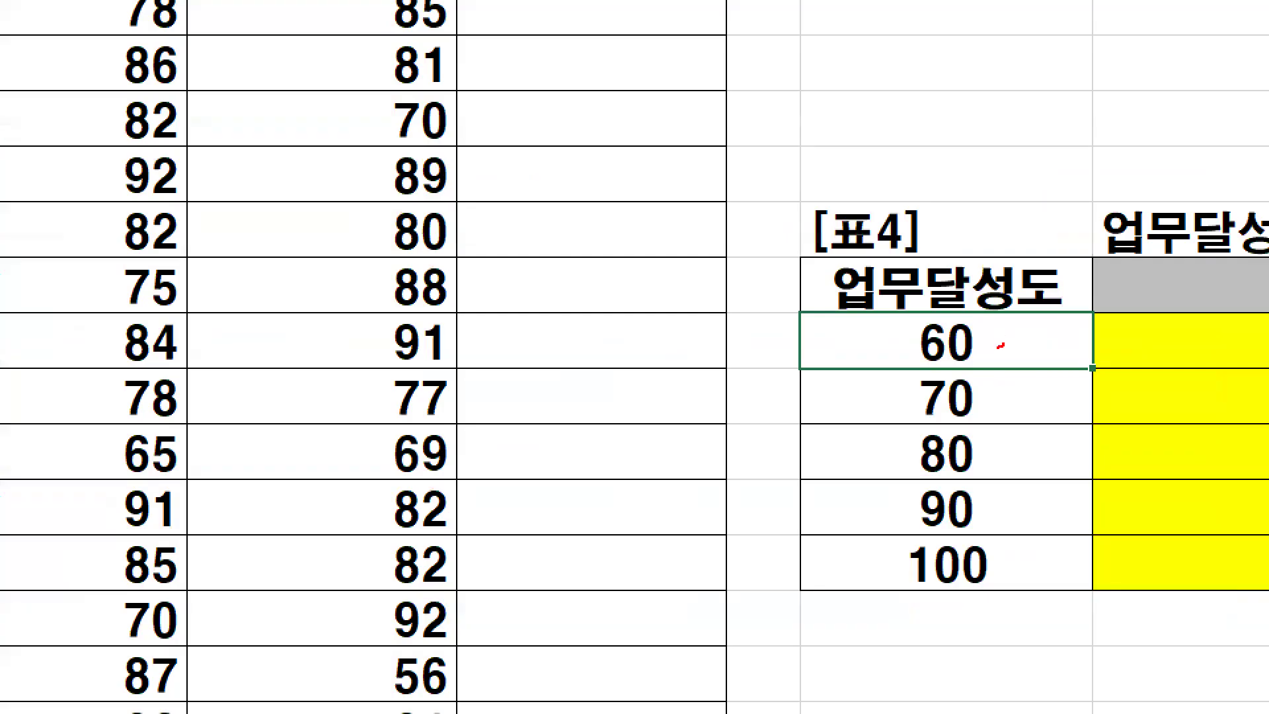
{"action": "mouse_move", "coordinate": [1001, 345]}
{"action": "left_mouse_down"}
{"action": "mouse_move", "coordinate": [910, 345]}
{"action": "mouse_move", "coordinate": [1002, 344]}
{"action": "left_mouse_up"}
{"action": "left_click_drag", "start_coordinate": [922, 309], "coordinate": [1003, 197]}
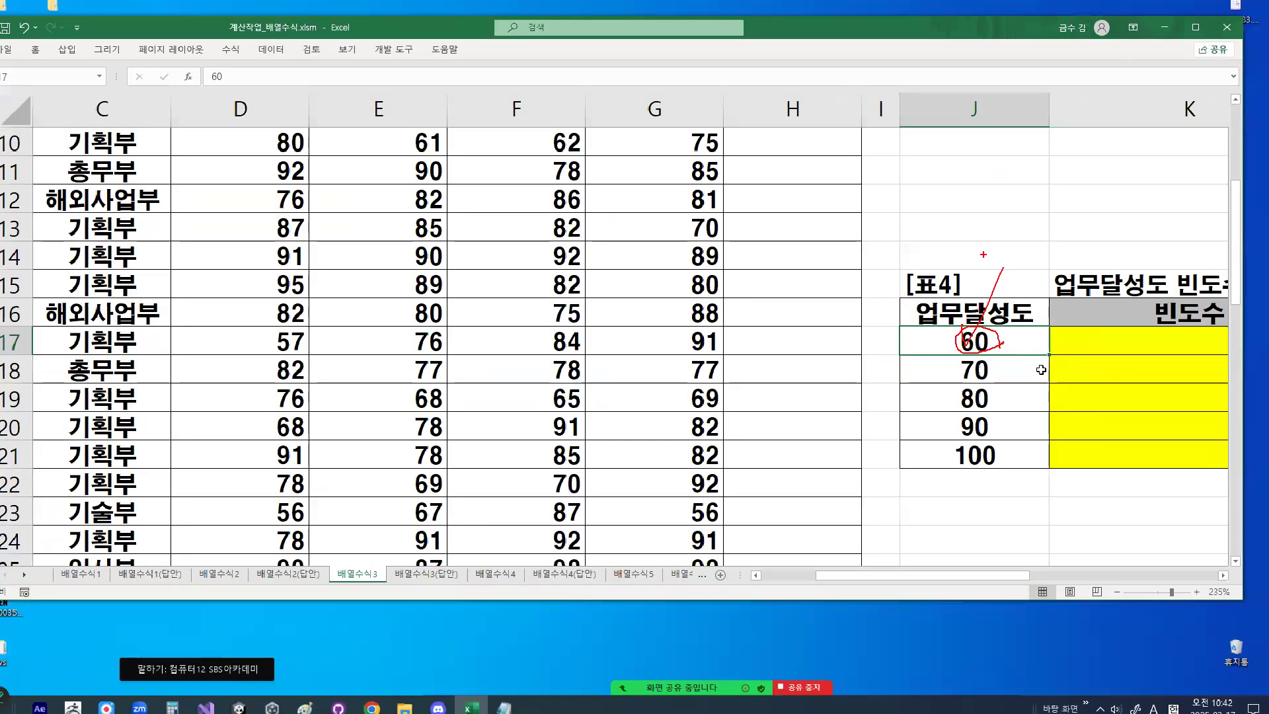
{"action": "key", "text": "Escape"}
{"action": "left_click_drag", "start_coordinate": [975, 341], "coordinate": [985, 450]}
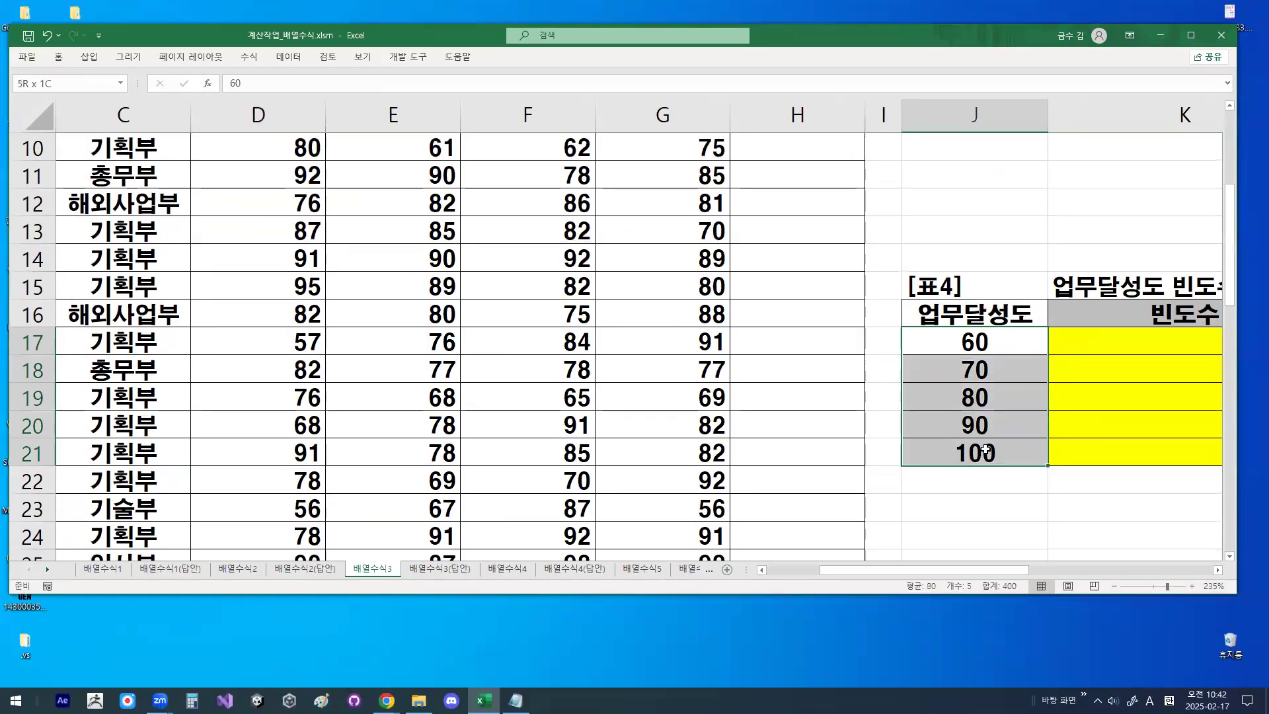
- Examine the empty 빈도수 cells K17:K21 as the target range, starting from K17
{"action": "left_click", "coordinate": [1133, 341]}
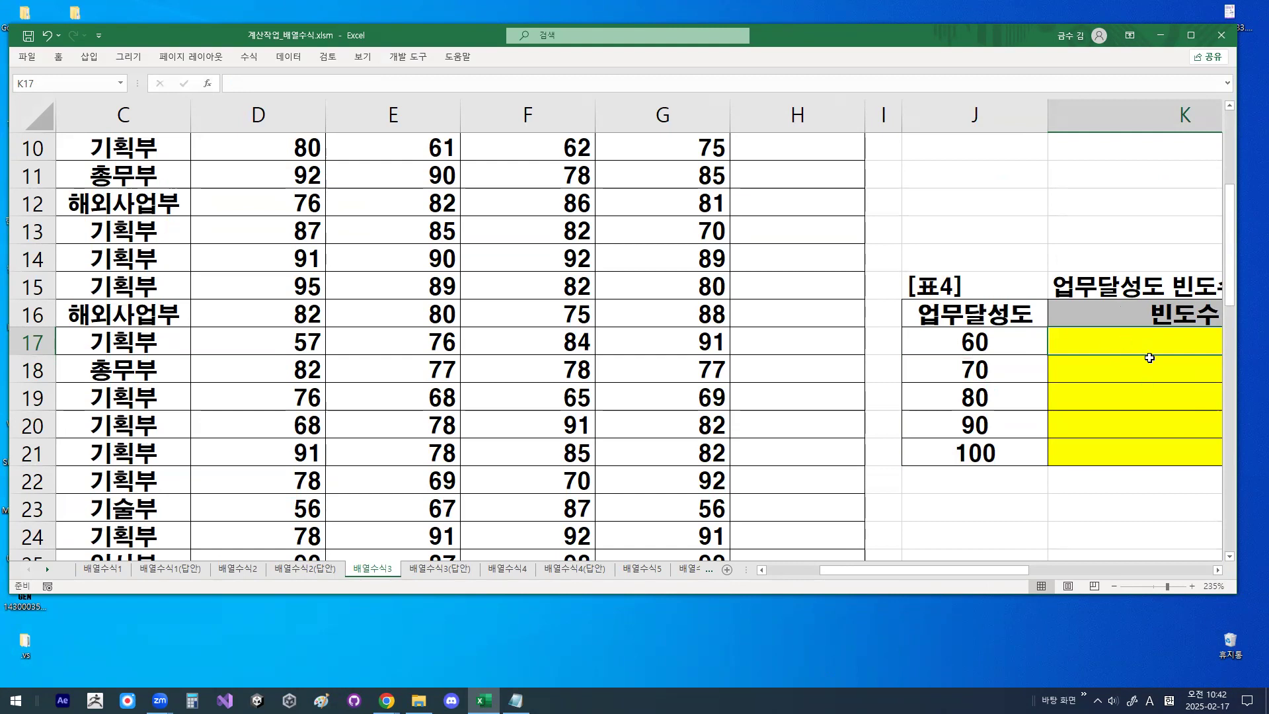
{"action": "left_click", "coordinate": [1218, 570]}
{"action": "left_click", "coordinate": [1217, 571]}
{"action": "left_click", "coordinate": [1218, 570]}
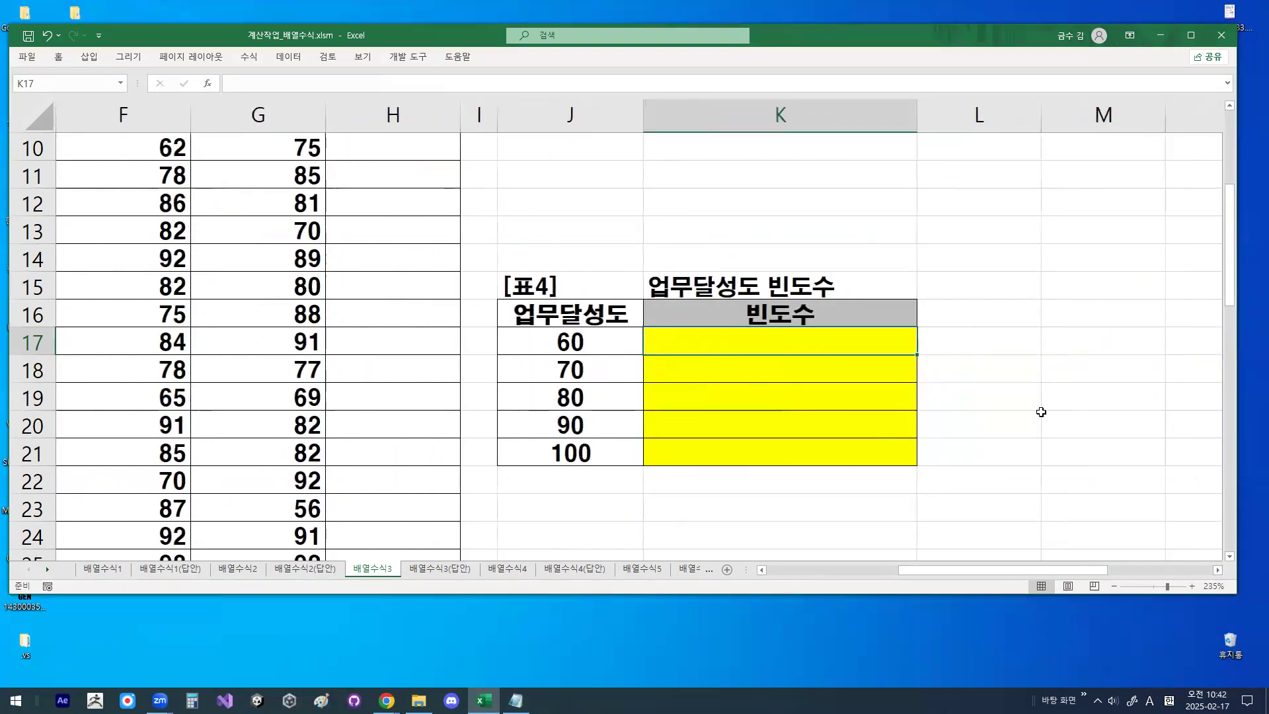
{"action": "mouse_move", "coordinate": [823, 345]}
{"action": "left_mouse_down"}
{"action": "mouse_move", "coordinate": [827, 443]}
{"action": "mouse_move", "coordinate": [652, 505]}
{"action": "mouse_move", "coordinate": [924, 292]}
{"action": "mouse_move", "coordinate": [954, 487]}
{"action": "left_mouse_up"}
{"action": "key", "text": "ctrl+1"}
{"action": "left_click", "coordinate": [806, 405]}
{"action": "key", "text": "Escape"}
{"action": "left_click", "coordinate": [877, 348]}
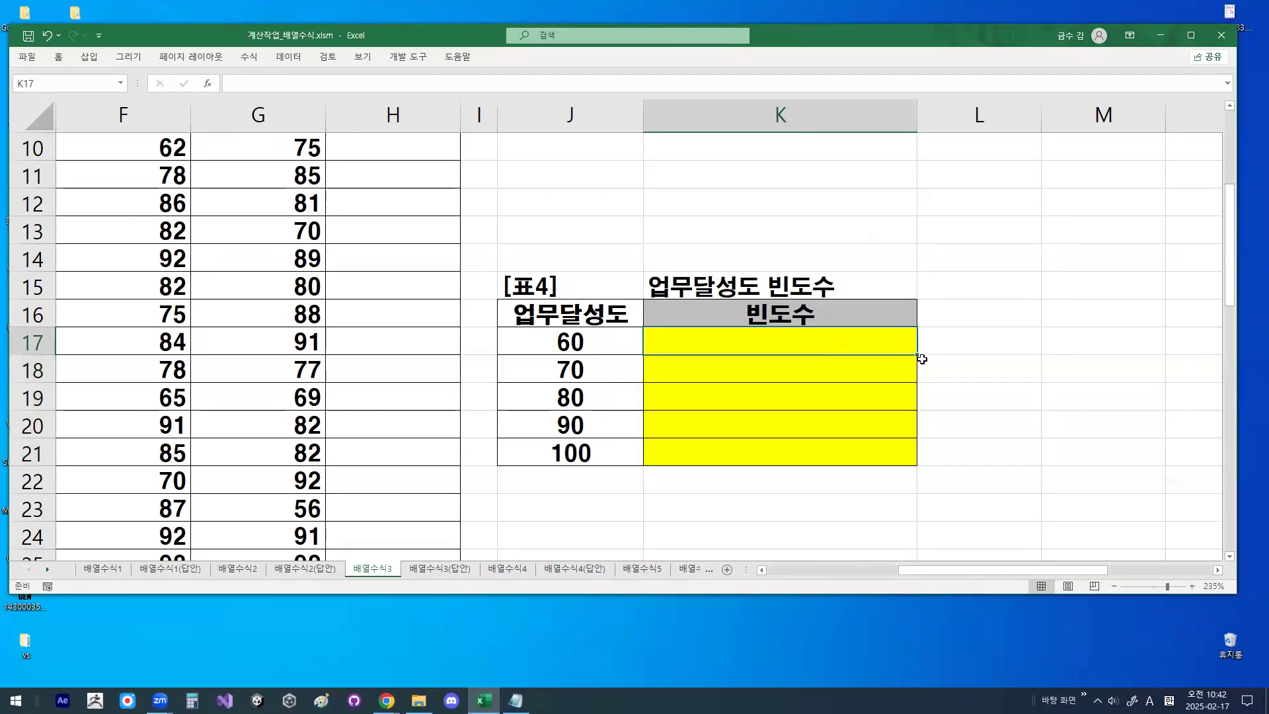
- Draw a temporary downward fill arrow beside K18:K21, cross it out, and clear the marks
{"action": "key", "text": "ctrl+2"}
{"action": "left_click_drag", "start_coordinate": [920, 357], "coordinate": [919, 446]}
{"action": "left_click_drag", "start_coordinate": [910, 425], "coordinate": [934, 429]}
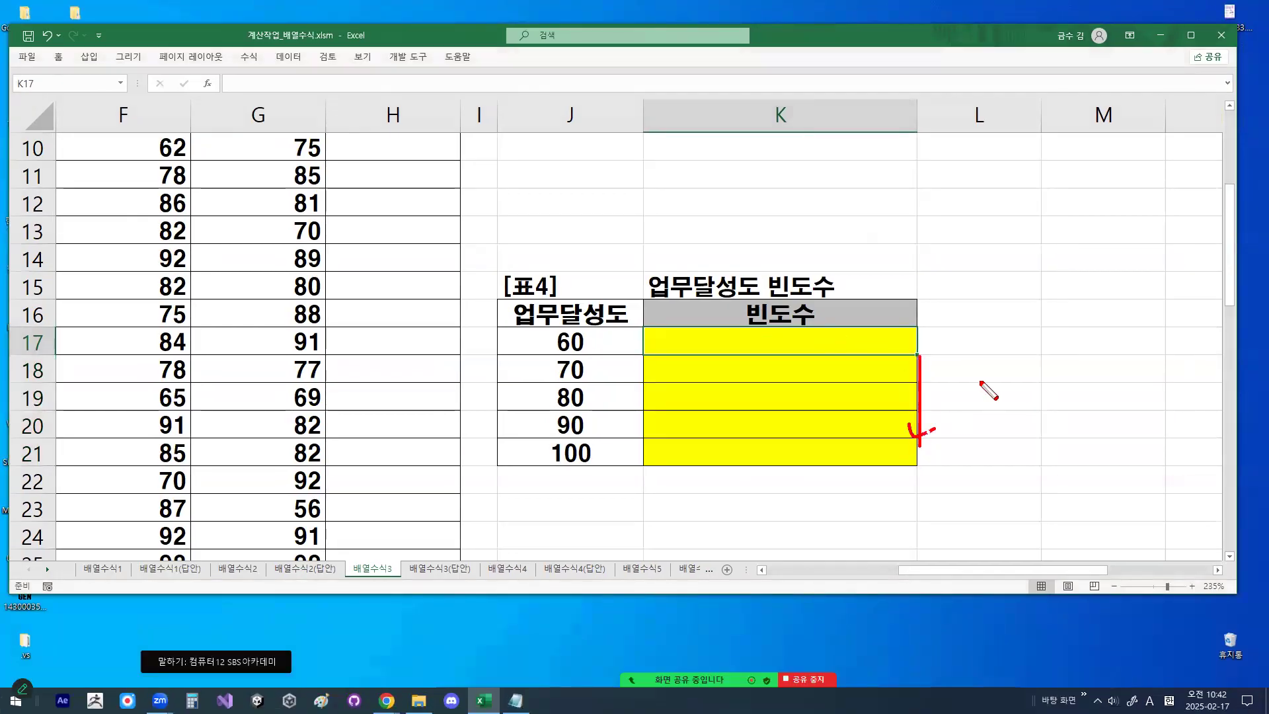
{"action": "left_click_drag", "start_coordinate": [989, 364], "coordinate": [960, 433]}
{"action": "left_click_drag", "start_coordinate": [963, 379], "coordinate": [993, 436]}
{"action": "key", "text": "Escape"}
- Begin the formula =TEXT(FREQUENCY( across the whole 빈도수 range K17:K21
{"action": "left_click_drag", "start_coordinate": [842, 340], "coordinate": [842, 461]}
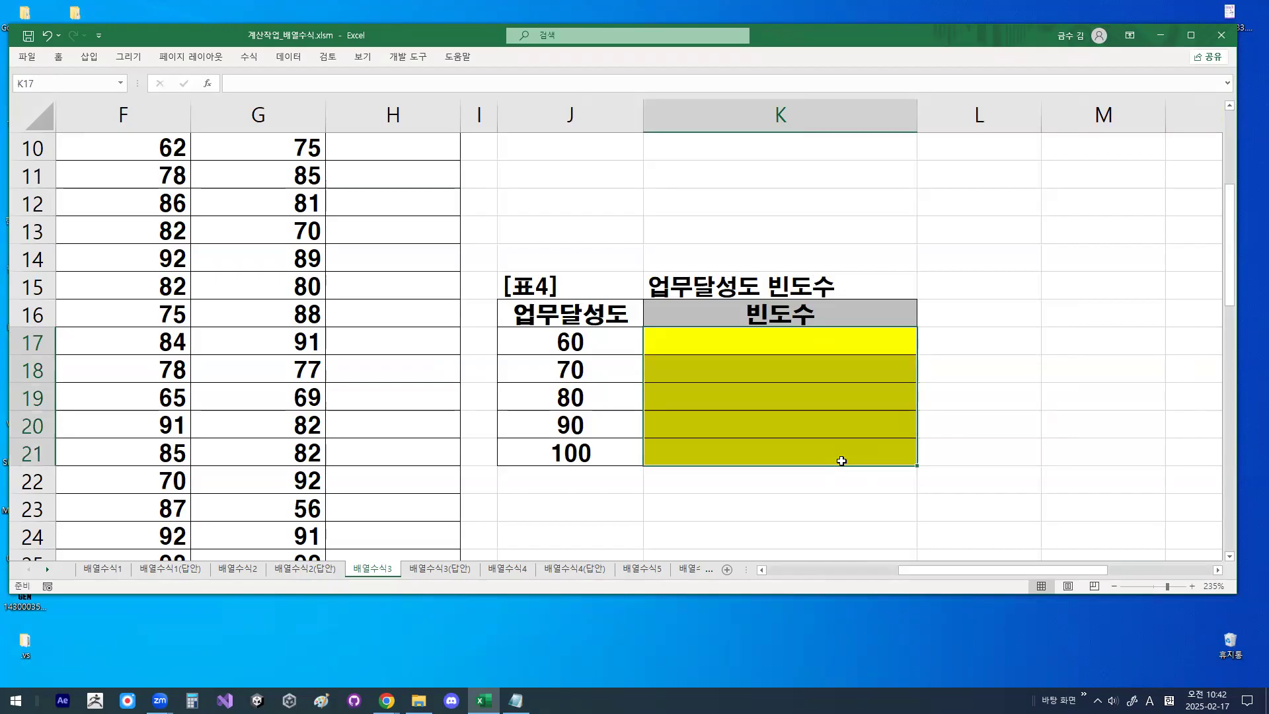
{"action": "type", "text": "="}
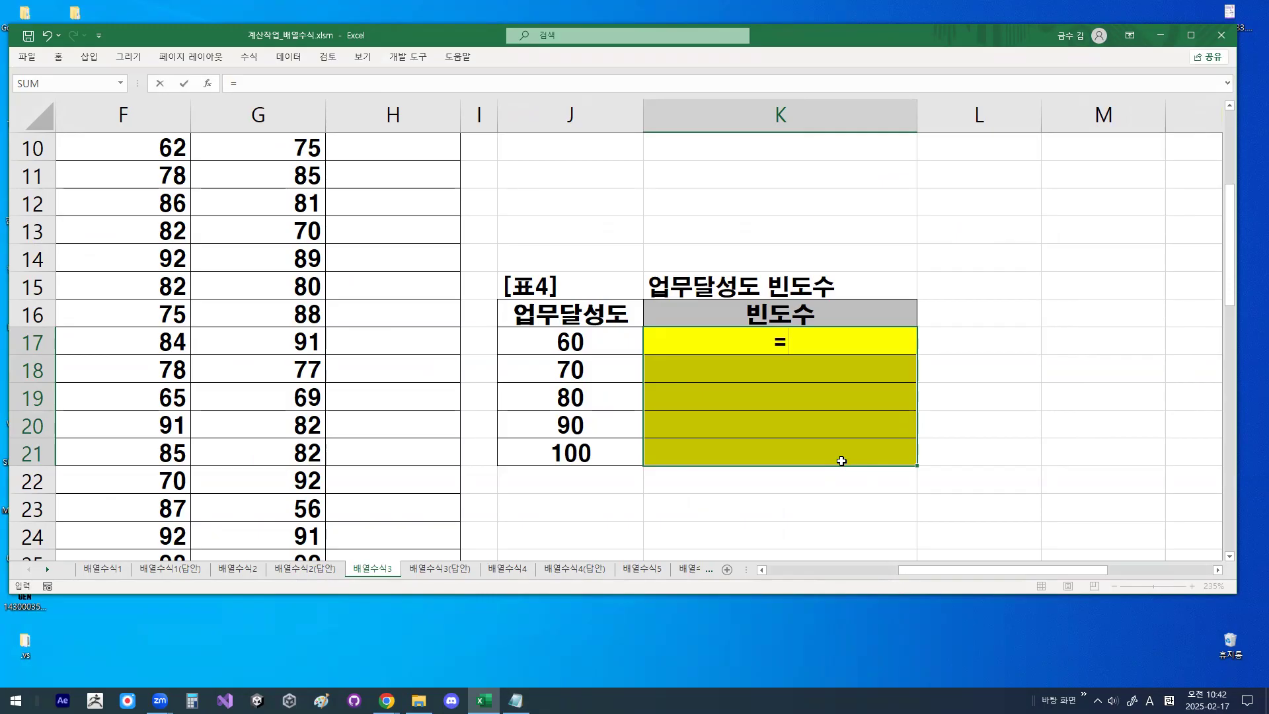
{"action": "type", "text": "TEXT("}
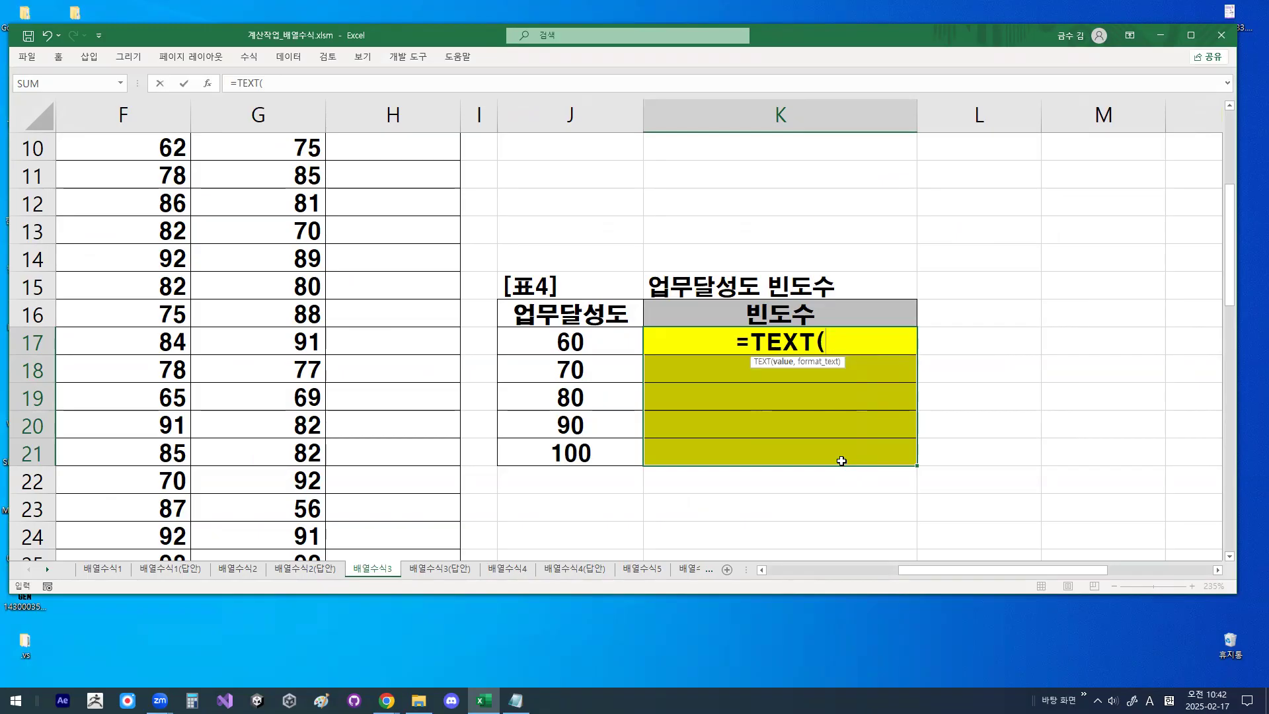
{"action": "type", "text": "FR"}
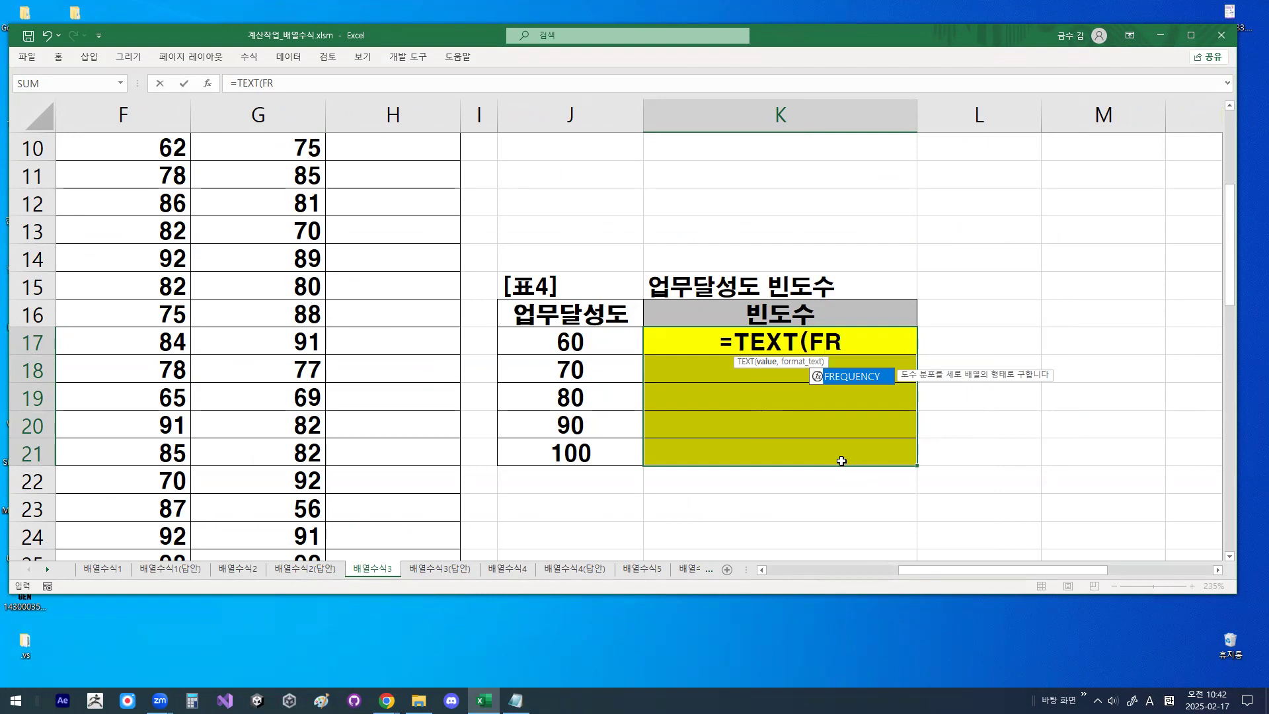
{"action": "double_click", "coordinate": [852, 377]}
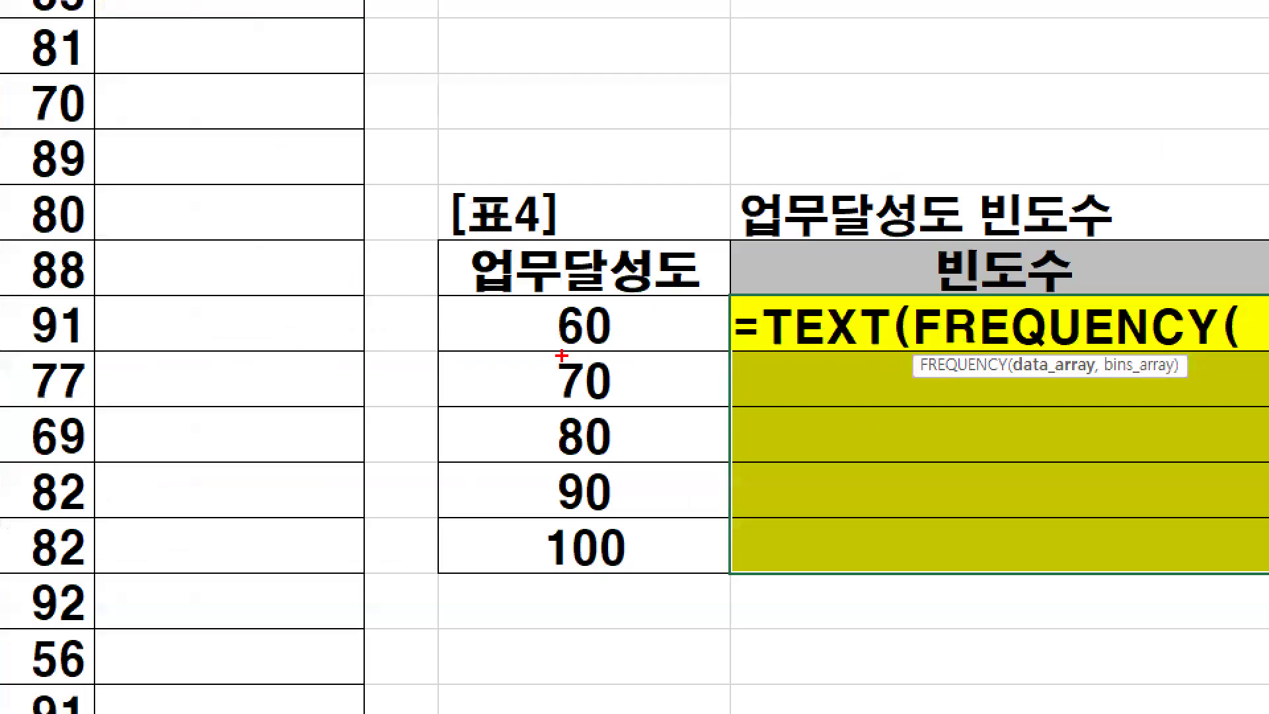
- Supply the 업무달성도 scores D4:D26 from [표1] as the FREQUENCY data array
{"action": "mouse_move", "coordinate": [602, 338]}
{"action": "left_mouse_down"}
{"action": "mouse_move", "coordinate": [568, 422]}
{"action": "mouse_move", "coordinate": [606, 415]}
{"action": "left_mouse_up"}
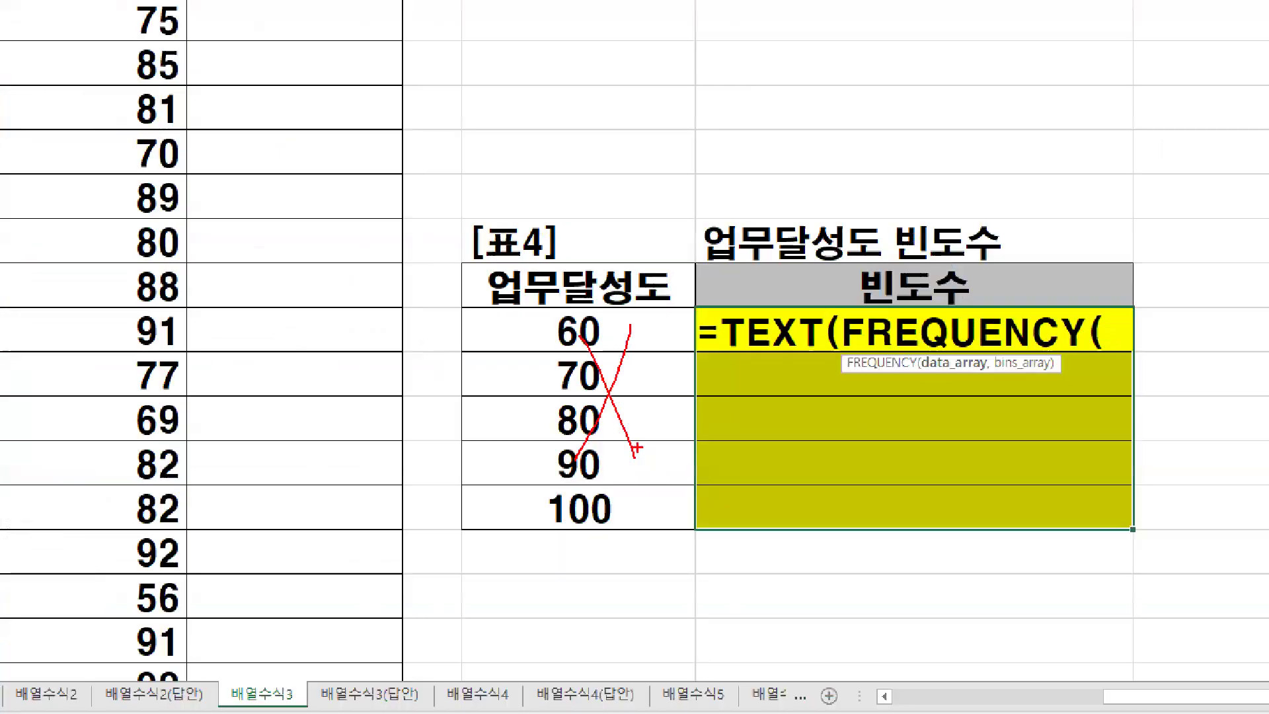
{"action": "key", "text": "Escape"}
{"action": "left_click_drag", "start_coordinate": [1030, 571], "coordinate": [743, 513]}
{"action": "scroll", "coordinate": [466, 385], "scroll_direction": "up", "scroll_amount": 3}
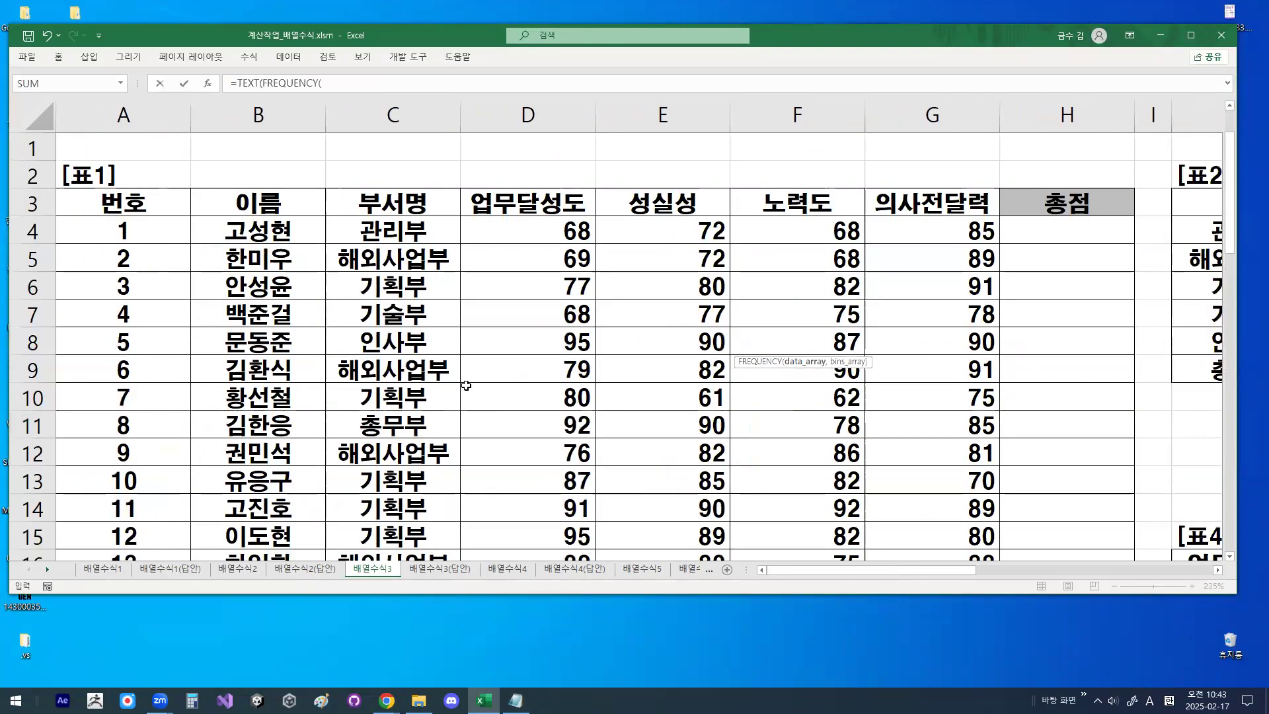
{"action": "left_click_drag", "start_coordinate": [528, 232], "coordinate": [557, 443]}
- Supply J17:J21 as the FREQUENCY bins array and close the function's parenthesis
{"action": "left_click_drag", "start_coordinate": [958, 570], "coordinate": [1135, 572]}
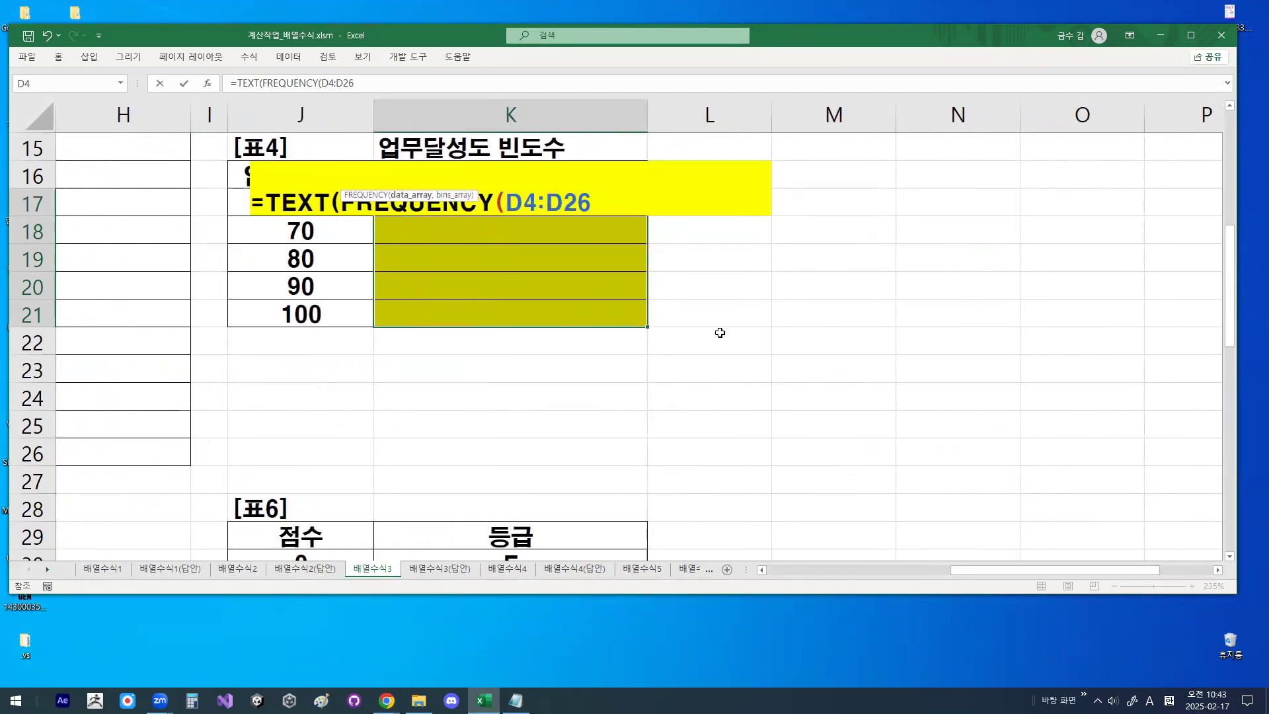
{"action": "type", "text": ","}
{"action": "left_click", "coordinate": [342, 310]}
{"action": "left_click_drag", "start_coordinate": [341, 310], "coordinate": [342, 205]}
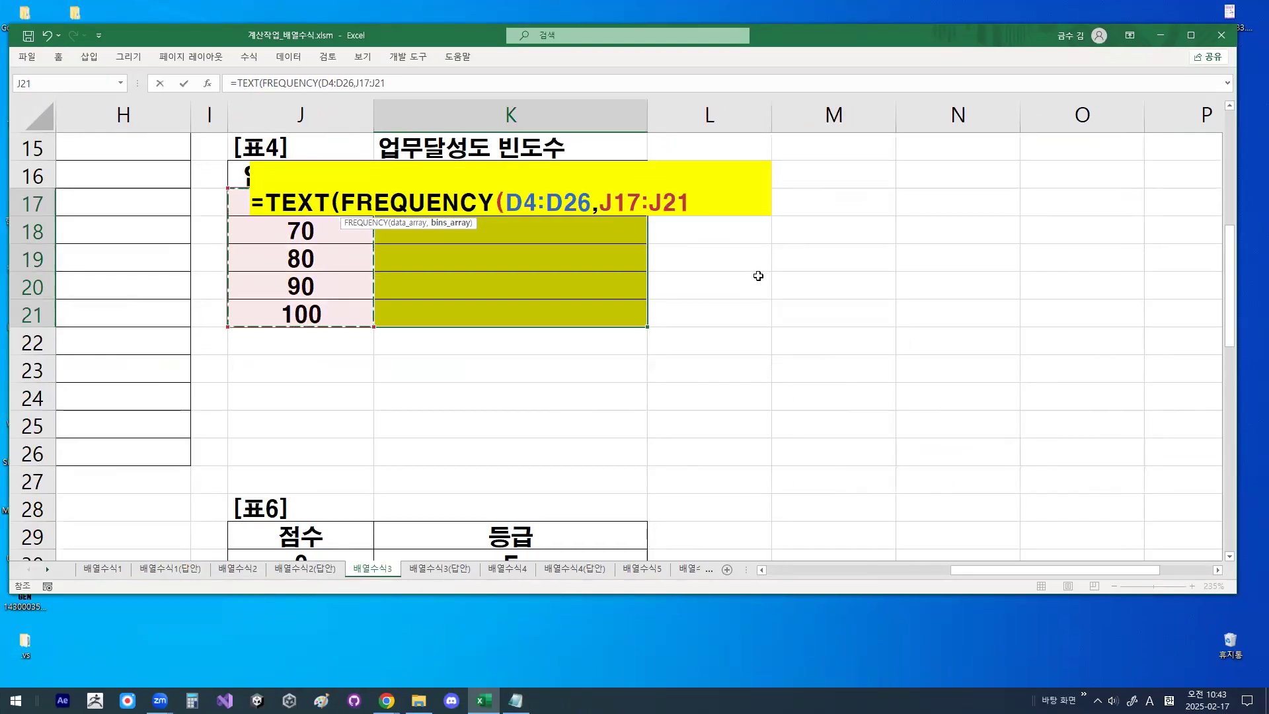
{"action": "type", "text": ")"}
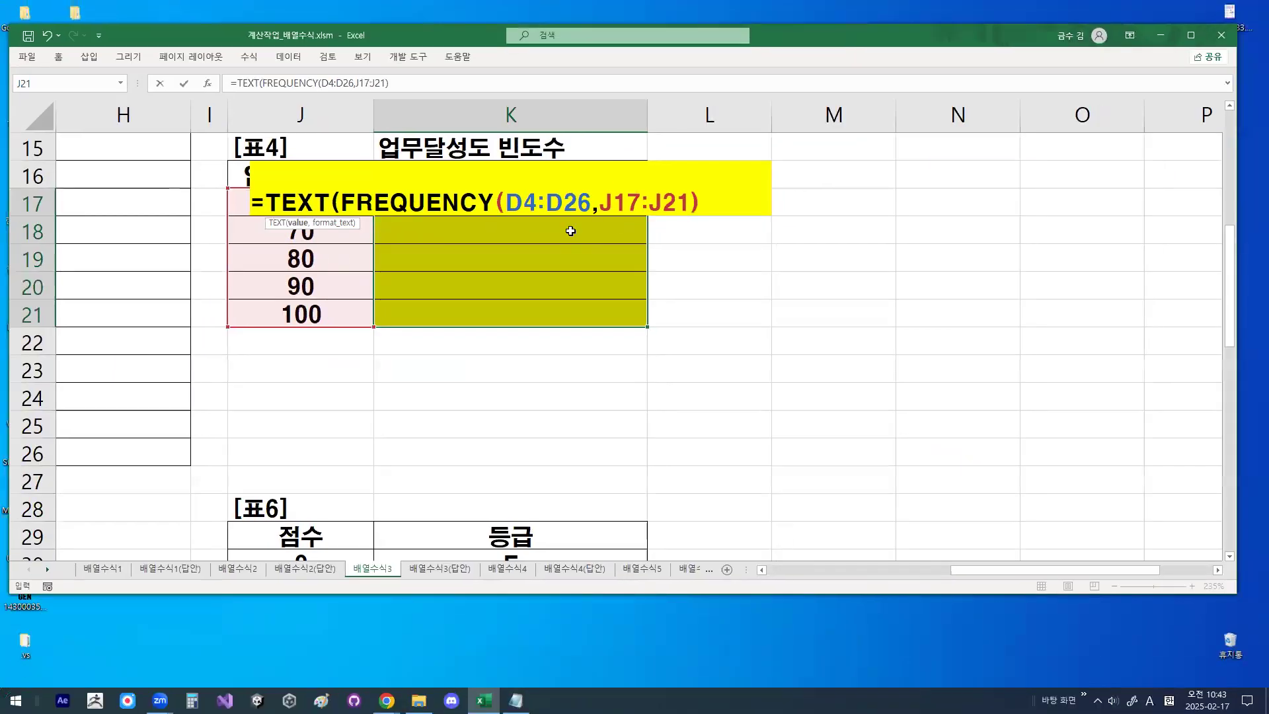
- Complete the TEXT formula with the format "0명" and enter it as an array formula in K17:K21
{"action": "type", "text": ","}
{"action": "type", "text": "\""}
{"action": "type", "text": "0"}
{"action": "type", "text": "AU"}
{"action": "key", "text": "BackSpace"}
{"action": "key", "text": "BackSpace"}
{"action": "key", "text": "Hangul"}
{"action": "type", "text": "명\""}
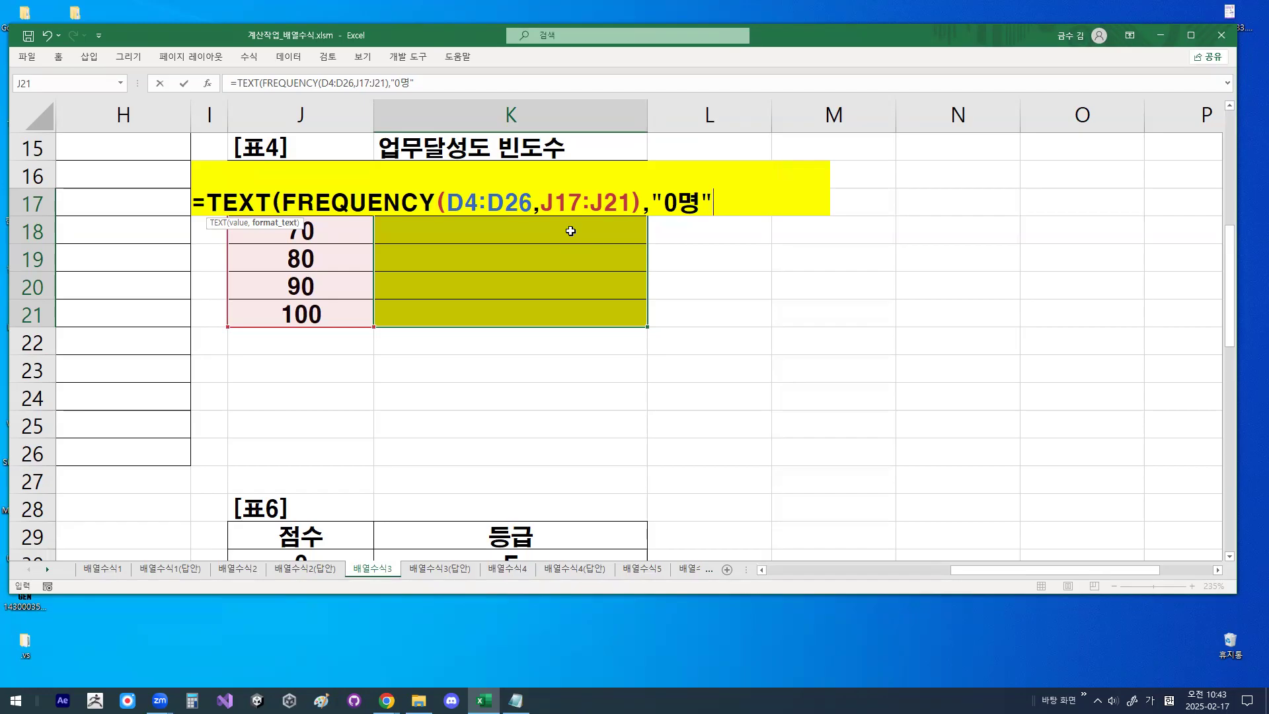
{"action": "type", "text": ")"}
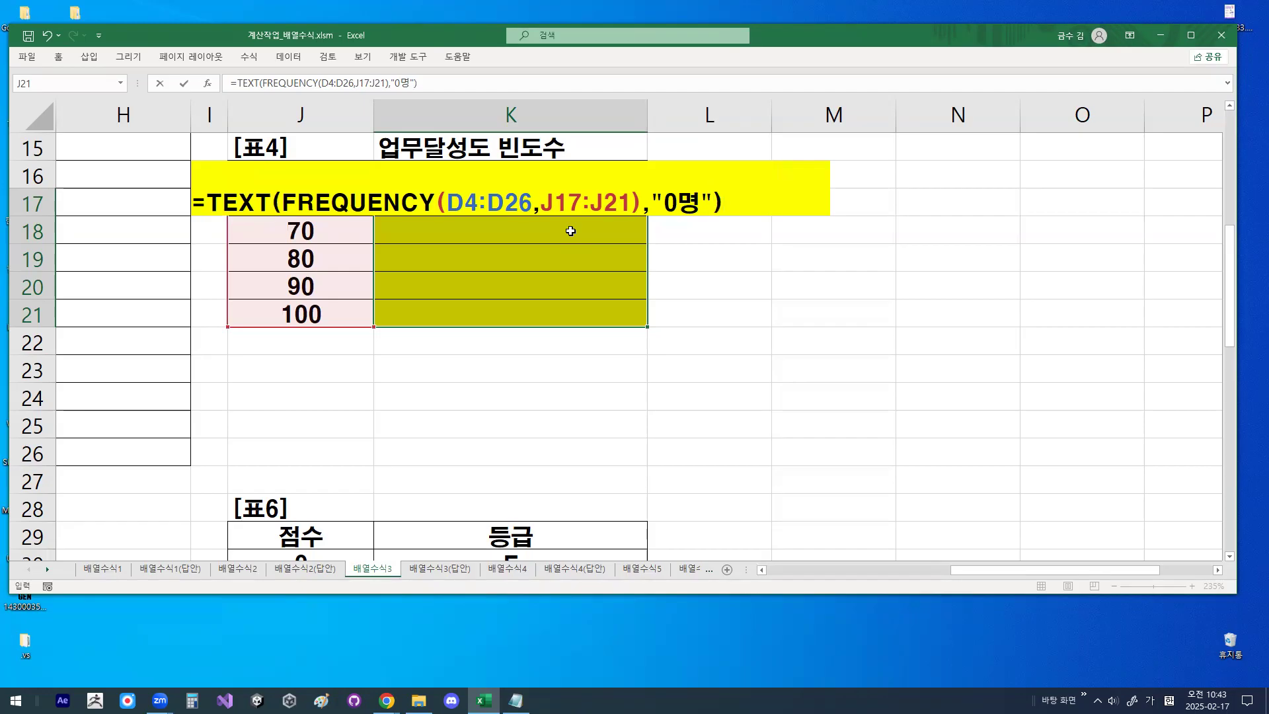
{"action": "key", "text": "ctrl+shift+Return"}
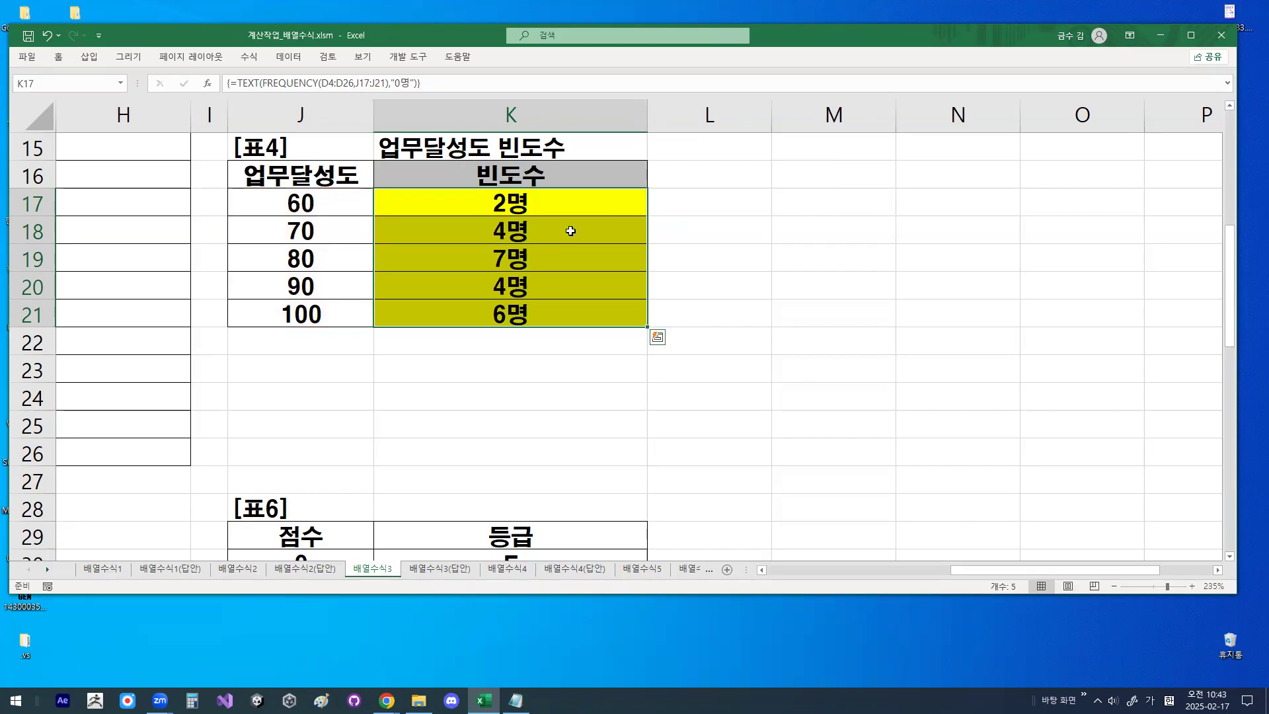
- Review the frequency results in K17:K21 and the array formula shared by those cells
{"action": "left_click", "coordinate": [582, 196]}
{"action": "mouse_move", "coordinate": [645, 213]}
{"action": "left_mouse_down"}
{"action": "mouse_move", "coordinate": [645, 322]}
{"action": "mouse_move", "coordinate": [655, 301]}
{"action": "left_mouse_up"}
{"action": "key", "text": "Escape"}
{"action": "left_click_drag", "start_coordinate": [552, 203], "coordinate": [540, 307]}
{"action": "left_click", "coordinate": [505, 199]}
- Switch to the Notepad lesson notes and close the blank gap above the =TEXT(FREQUENCY example
{"action": "left_click", "coordinate": [517, 700]}
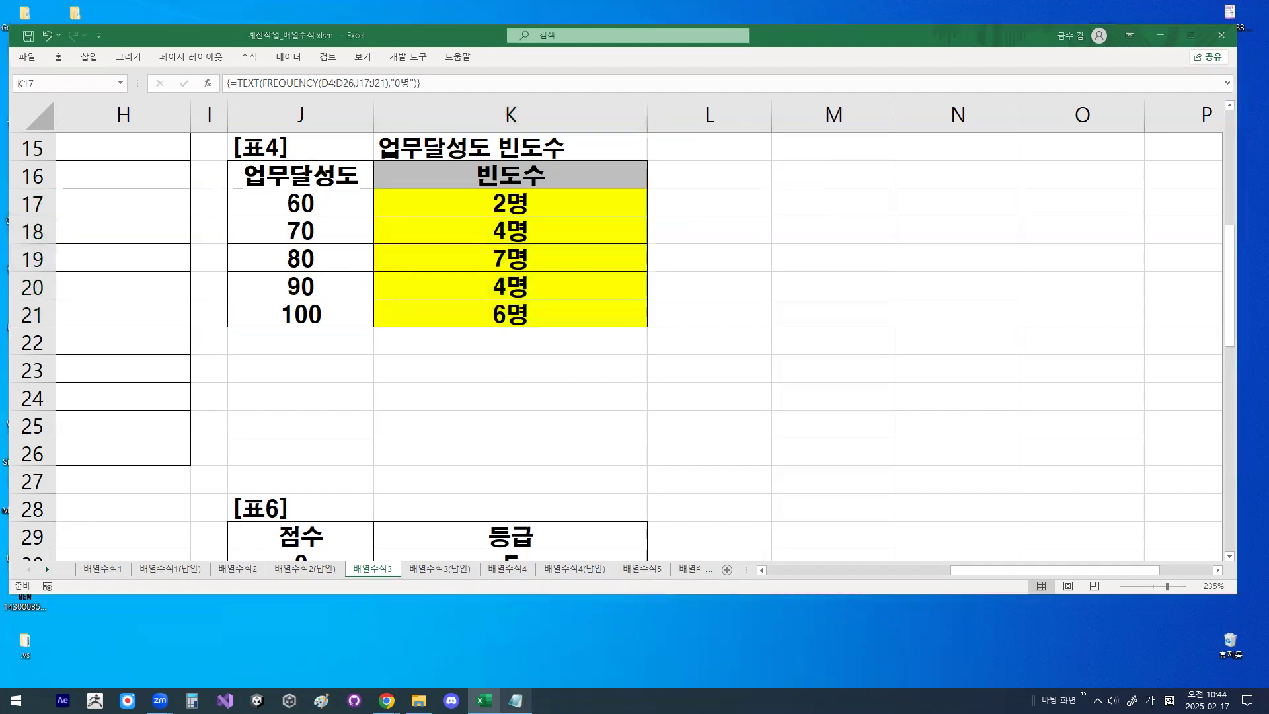
{"action": "left_click", "coordinate": [358, 422]}
{"action": "scroll", "coordinate": [355, 394], "scroll_direction": "down", "scroll_amount": 2}
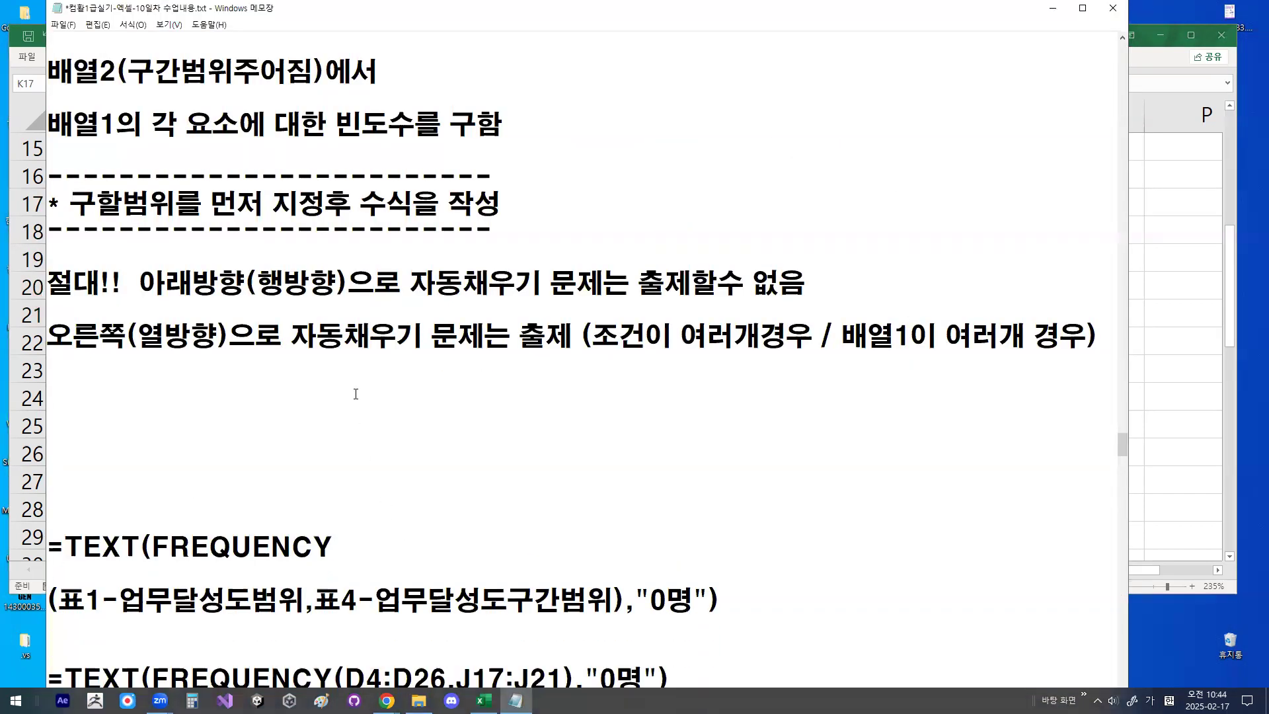
{"action": "key", "text": "Down"}
{"action": "key", "text": "Down"}
{"action": "key", "text": "Down"}
{"action": "key", "text": "Down"}
{"action": "key", "text": "Down"}
{"action": "key", "text": "Down"}
{"action": "key", "text": "Down"}
{"action": "key", "text": "Down"}
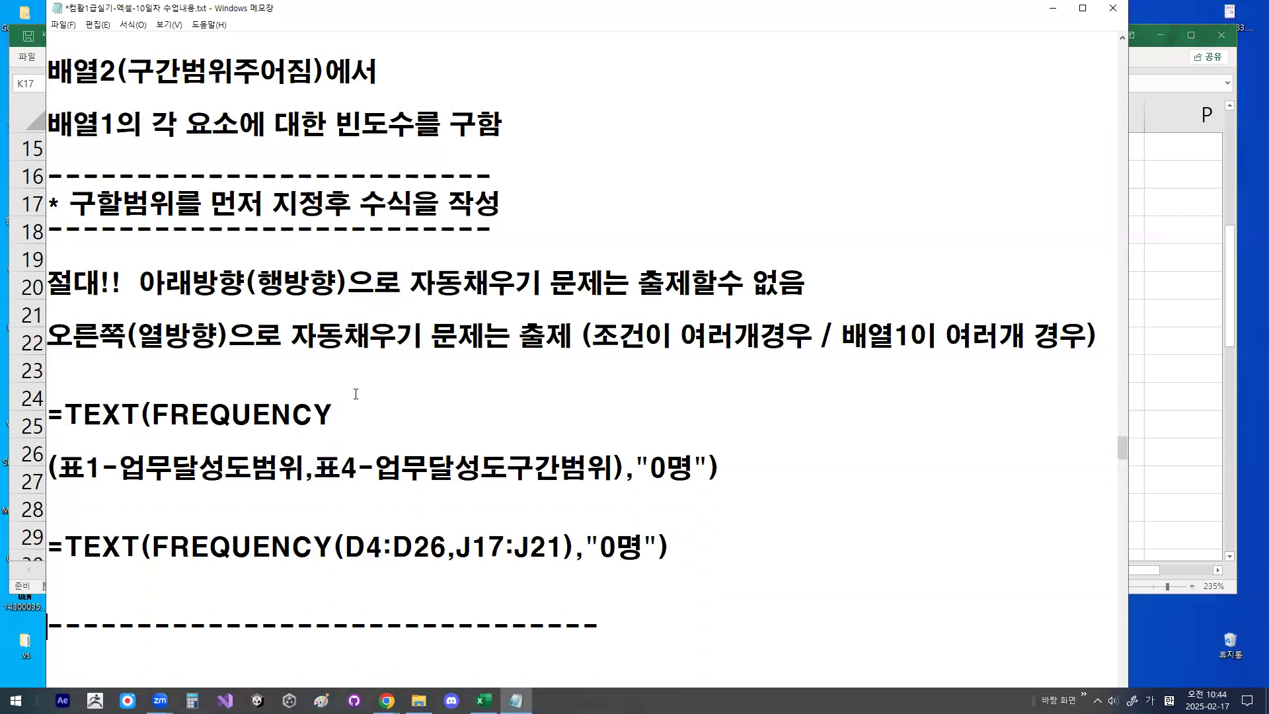
{"action": "key", "text": "Down"}
{"action": "key", "text": "Down"}
{"action": "key", "text": "Down"}
{"action": "key", "text": "Down"}
{"action": "key", "text": "Down"}
{"action": "key", "text": "Down"}
{"action": "key", "text": "Down"}
{"action": "key", "text": "Down"}
{"action": "key", "text": "Down"}
{"action": "key", "text": "Down"}
{"action": "key", "text": "Down"}
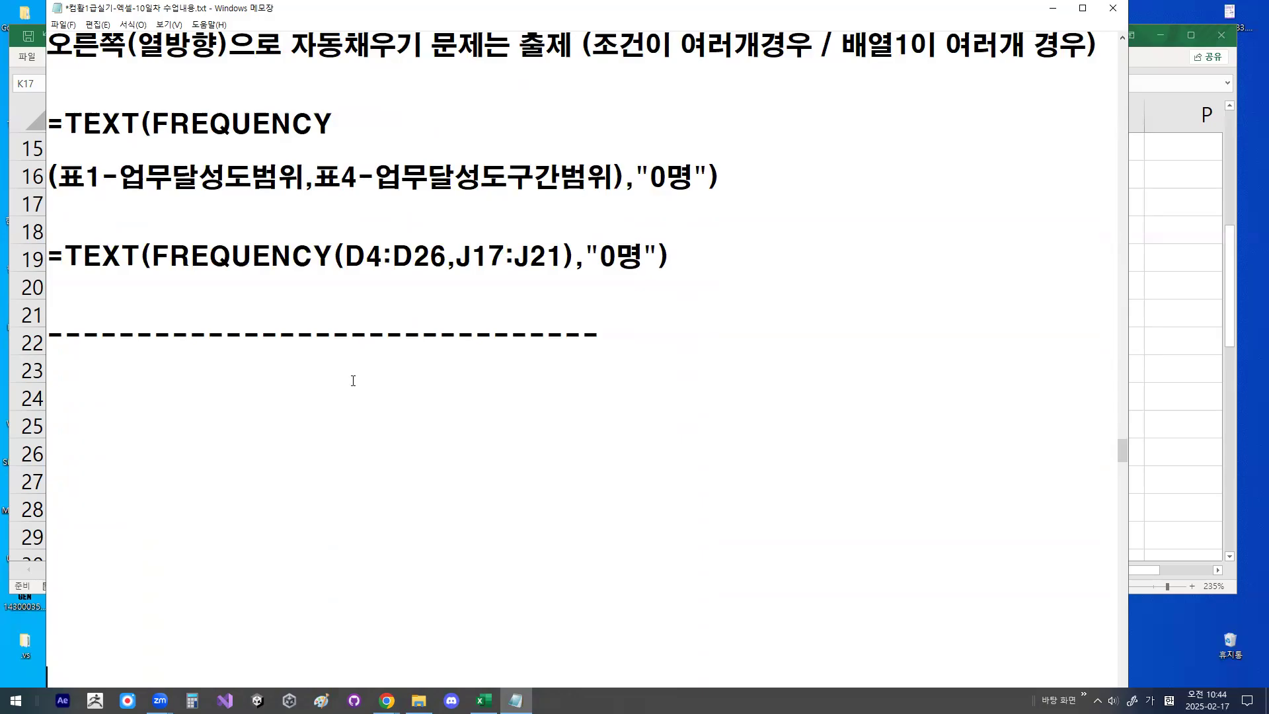
- Temporarily mark the D4:D26 and J17:J21 arguments in the notes' formula with a rightward fill arrow, then clear the marks
{"action": "left_click_drag", "start_coordinate": [353, 276], "coordinate": [428, 277]}
{"action": "left_click_drag", "start_coordinate": [443, 275], "coordinate": [555, 274]}
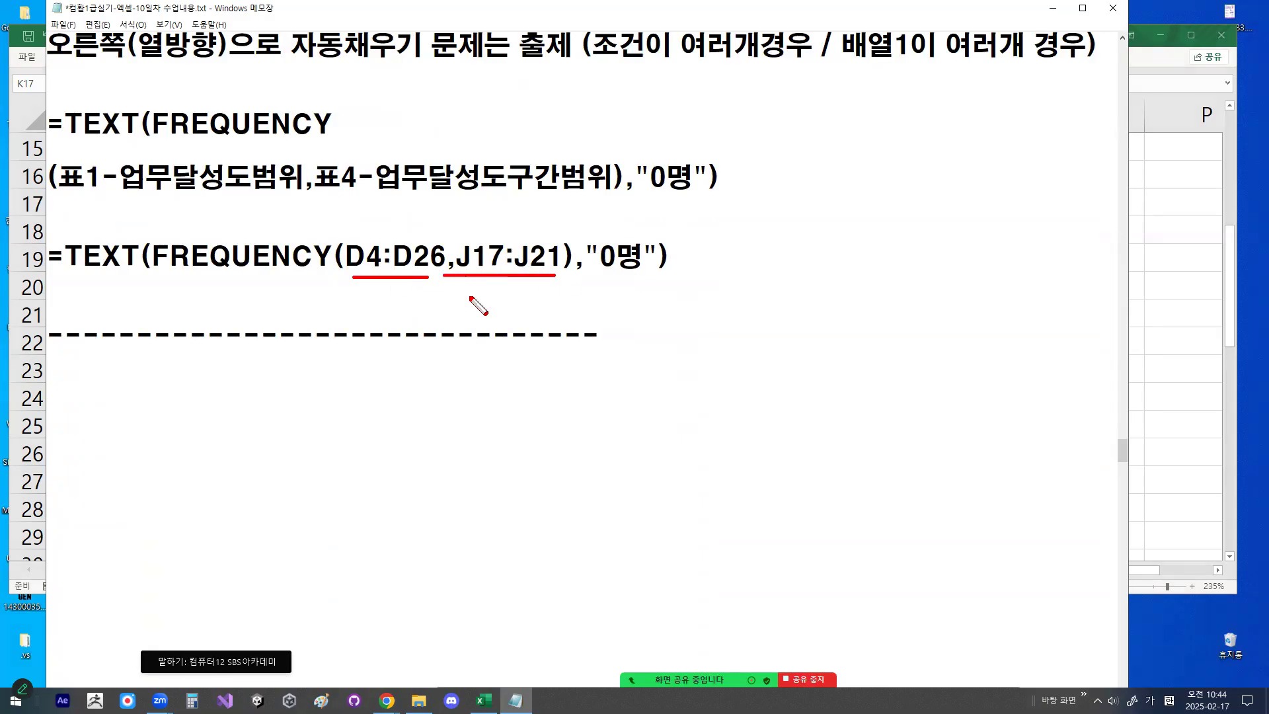
{"action": "mouse_move", "coordinate": [552, 414]}
{"action": "left_mouse_down"}
{"action": "mouse_move", "coordinate": [787, 415]}
{"action": "mouse_move", "coordinate": [792, 401]}
{"action": "mouse_move", "coordinate": [778, 421]}
{"action": "left_mouse_up"}
{"action": "mouse_move", "coordinate": [420, 278]}
{"action": "left_mouse_down"}
{"action": "mouse_move", "coordinate": [371, 280]}
{"action": "mouse_move", "coordinate": [423, 269]}
{"action": "left_mouse_up"}
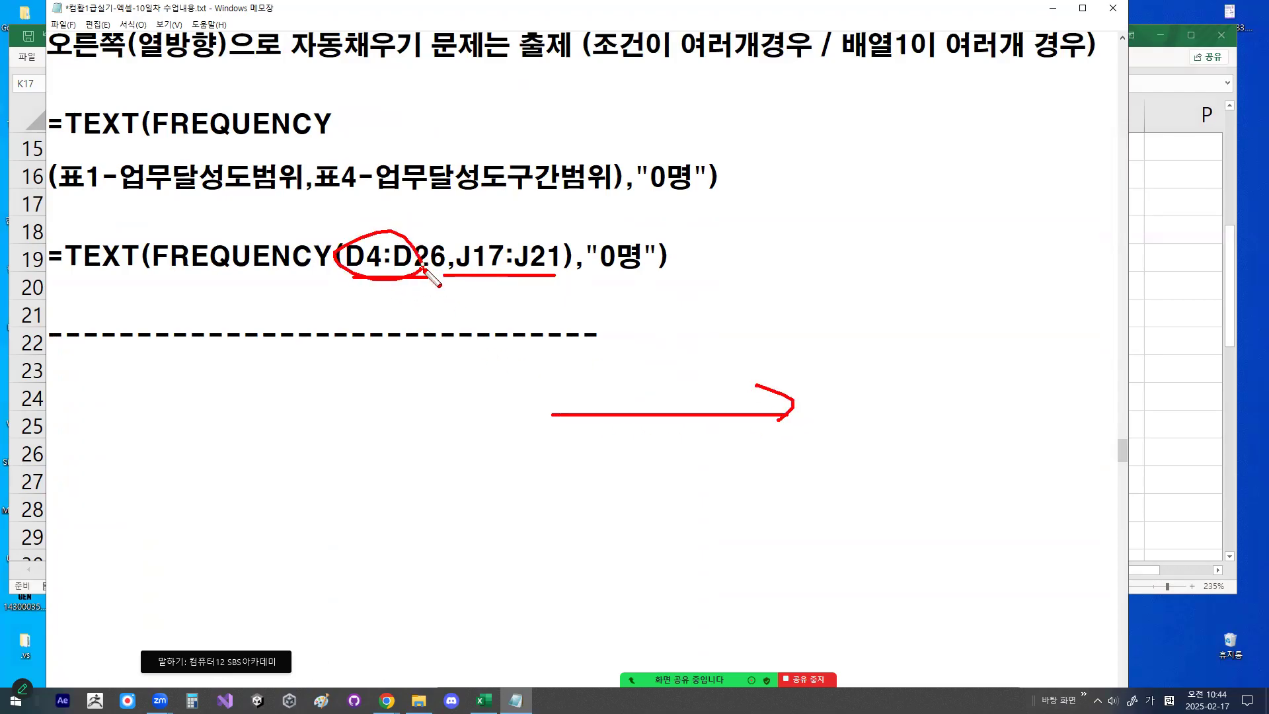
{"action": "mouse_move", "coordinate": [555, 262]}
{"action": "left_mouse_down"}
{"action": "mouse_move", "coordinate": [488, 280]}
{"action": "mouse_move", "coordinate": [505, 229]}
{"action": "mouse_move", "coordinate": [554, 250]}
{"action": "left_mouse_up"}
{"action": "mouse_move", "coordinate": [462, 211]}
{"action": "left_mouse_down"}
{"action": "mouse_move", "coordinate": [466, 244]}
{"action": "mouse_move", "coordinate": [509, 195]}
{"action": "left_mouse_up"}
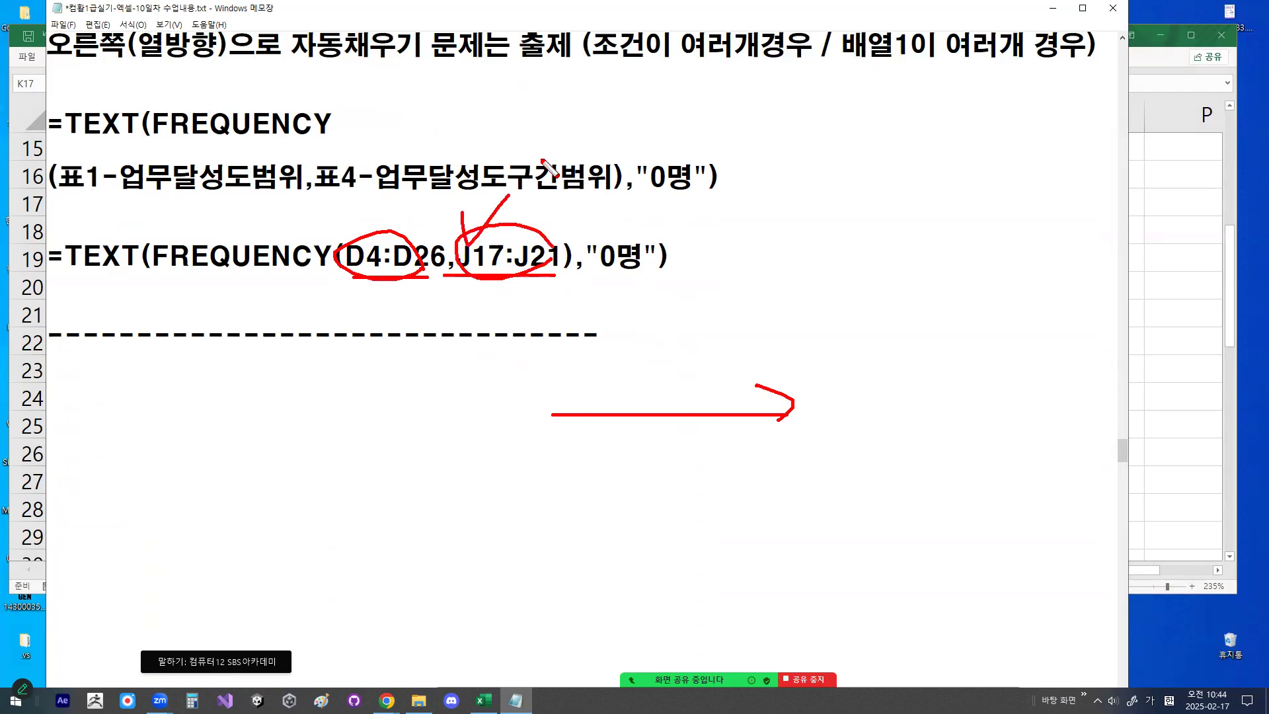
{"action": "key", "text": "Escape"}
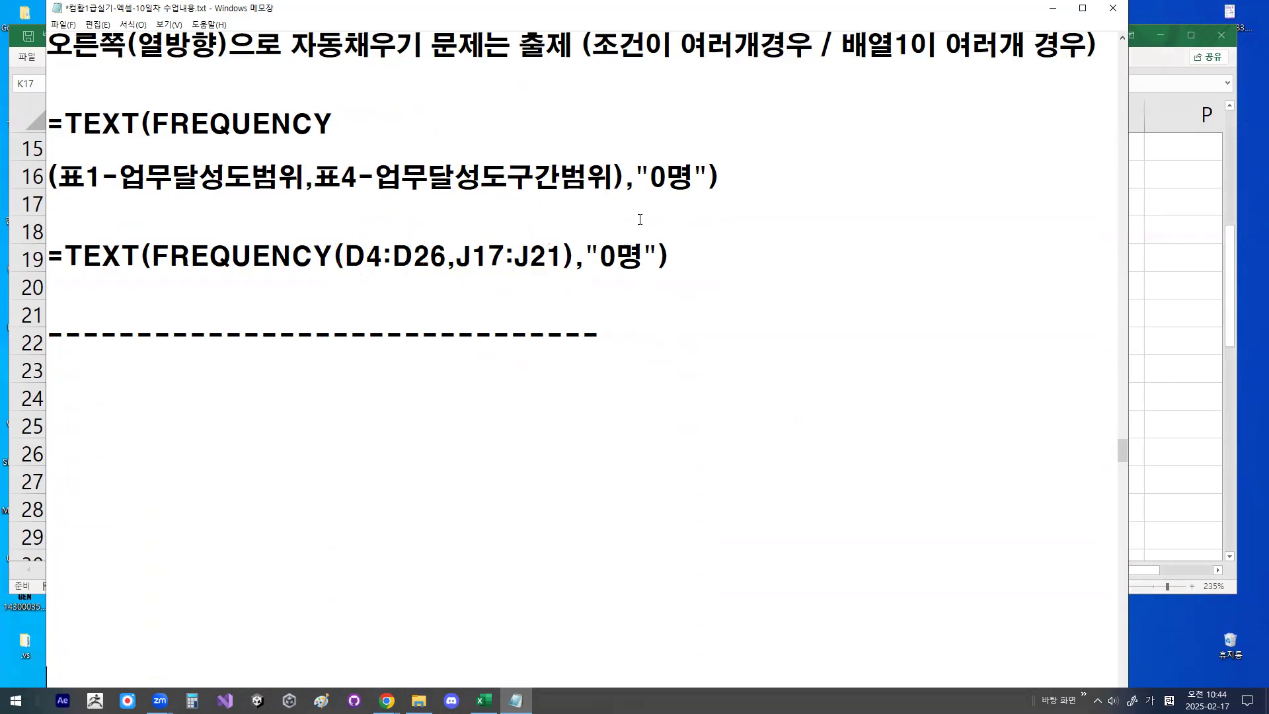
- Switch back to Excel, temporarily mark the 업무달성도 bins and the rightward fill direction on [표4], and clear the marks
{"action": "left_click", "coordinate": [1053, 8]}
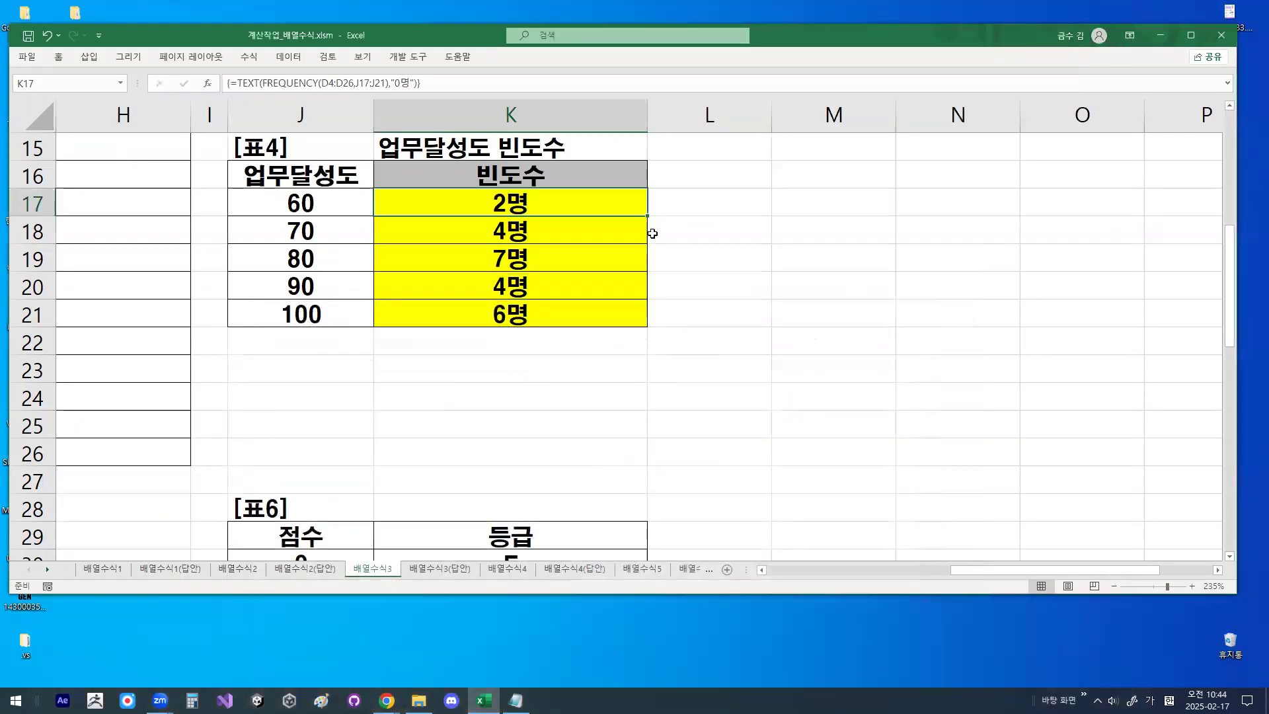
{"action": "key", "text": "ctrl+2"}
{"action": "left_click_drag", "start_coordinate": [543, 182], "coordinate": [595, 198]}
{"action": "left_click_drag", "start_coordinate": [735, 187], "coordinate": [746, 180]}
{"action": "left_click_drag", "start_coordinate": [765, 157], "coordinate": [825, 165]}
{"action": "left_click_drag", "start_coordinate": [827, 151], "coordinate": [833, 176]}
{"action": "left_click_drag", "start_coordinate": [920, 178], "coordinate": [928, 196]}
{"action": "mouse_move", "coordinate": [351, 260]}
{"action": "left_mouse_down"}
{"action": "mouse_move", "coordinate": [272, 271]}
{"action": "mouse_move", "coordinate": [349, 320]}
{"action": "left_mouse_up"}
{"action": "mouse_move", "coordinate": [439, 339]}
{"action": "left_mouse_down"}
{"action": "mouse_move", "coordinate": [830, 357]}
{"action": "mouse_move", "coordinate": [813, 375]}
{"action": "left_mouse_up"}
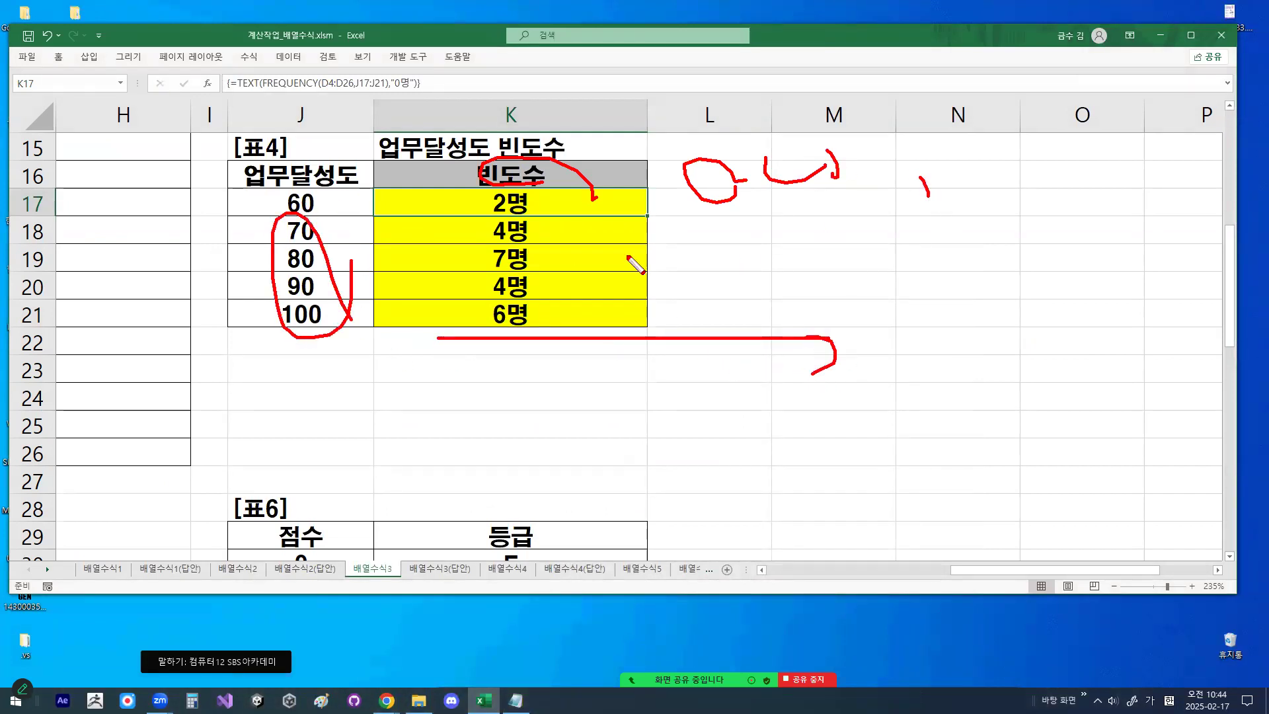
{"action": "left_click_drag", "start_coordinate": [653, 331], "coordinate": [893, 338]}
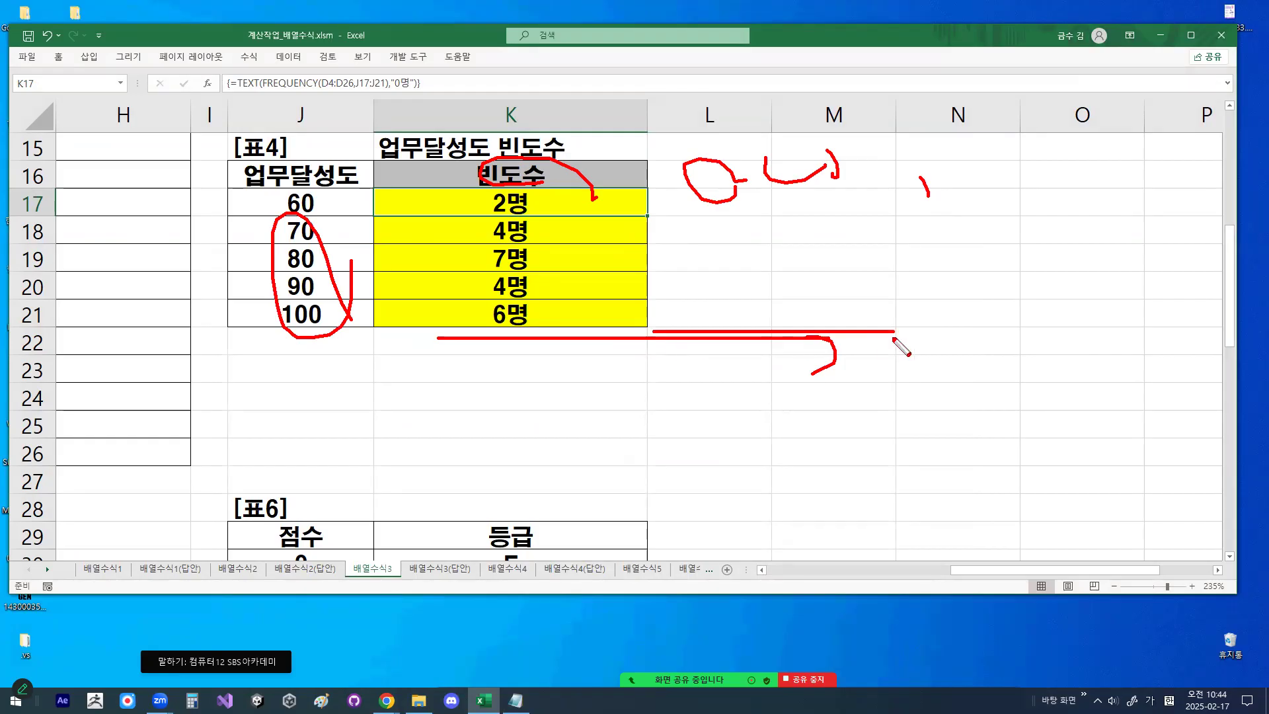
{"action": "mouse_move", "coordinate": [355, 246]}
{"action": "left_mouse_down"}
{"action": "mouse_move", "coordinate": [355, 287]}
{"action": "mouse_move", "coordinate": [329, 225]}
{"action": "mouse_move", "coordinate": [658, 232]}
{"action": "mouse_move", "coordinate": [373, 244]}
{"action": "mouse_move", "coordinate": [530, 256]}
{"action": "left_mouse_up"}
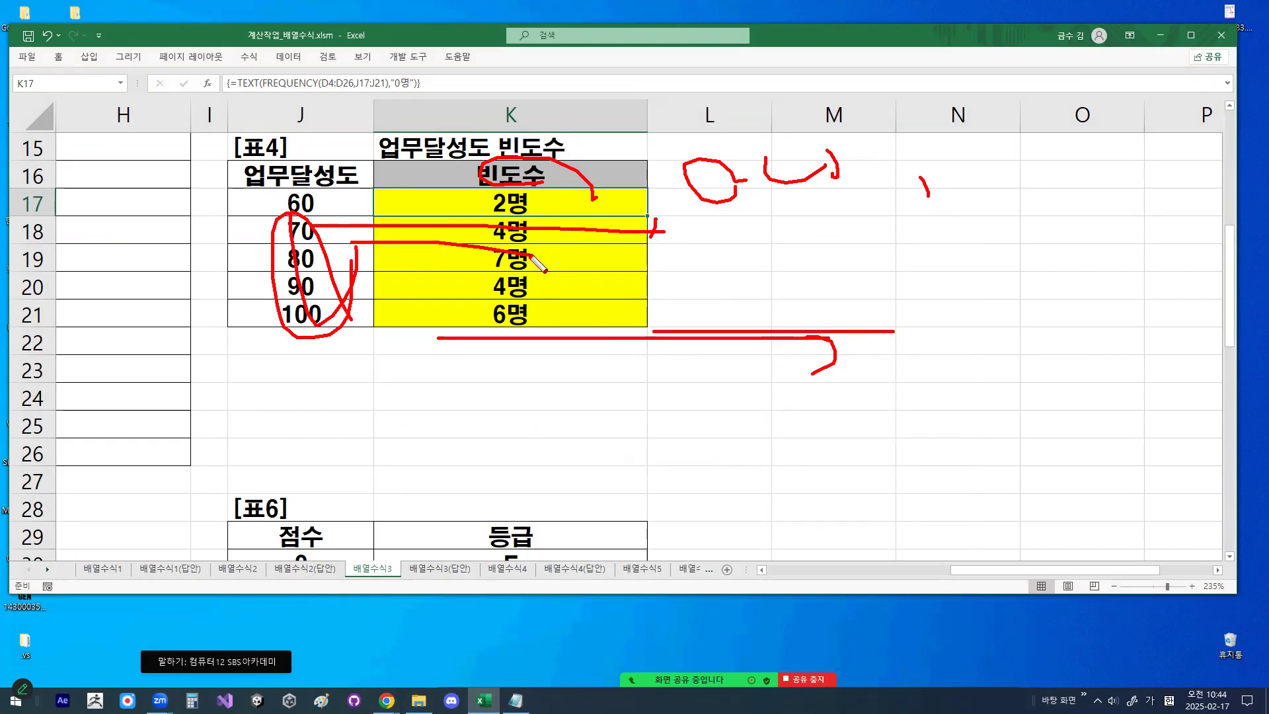
{"action": "mouse_move", "coordinate": [360, 330]}
{"action": "left_mouse_down"}
{"action": "mouse_move", "coordinate": [286, 341]}
{"action": "mouse_move", "coordinate": [336, 209]}
{"action": "mouse_move", "coordinate": [367, 300]}
{"action": "left_mouse_up"}
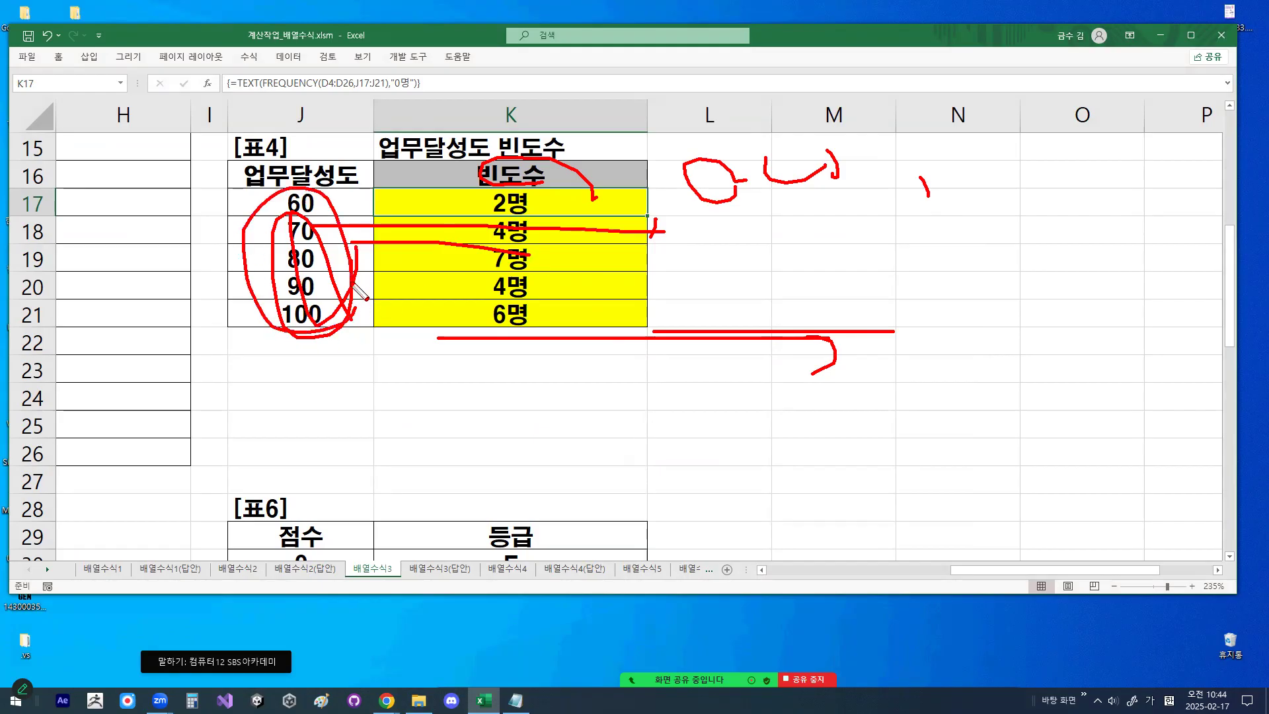
{"action": "key", "text": "Escape"}
- Select the bin range J17:J21 and the frequency result range K17:K21 in turn to compare them
{"action": "left_click_drag", "start_coordinate": [334, 203], "coordinate": [328, 311]}
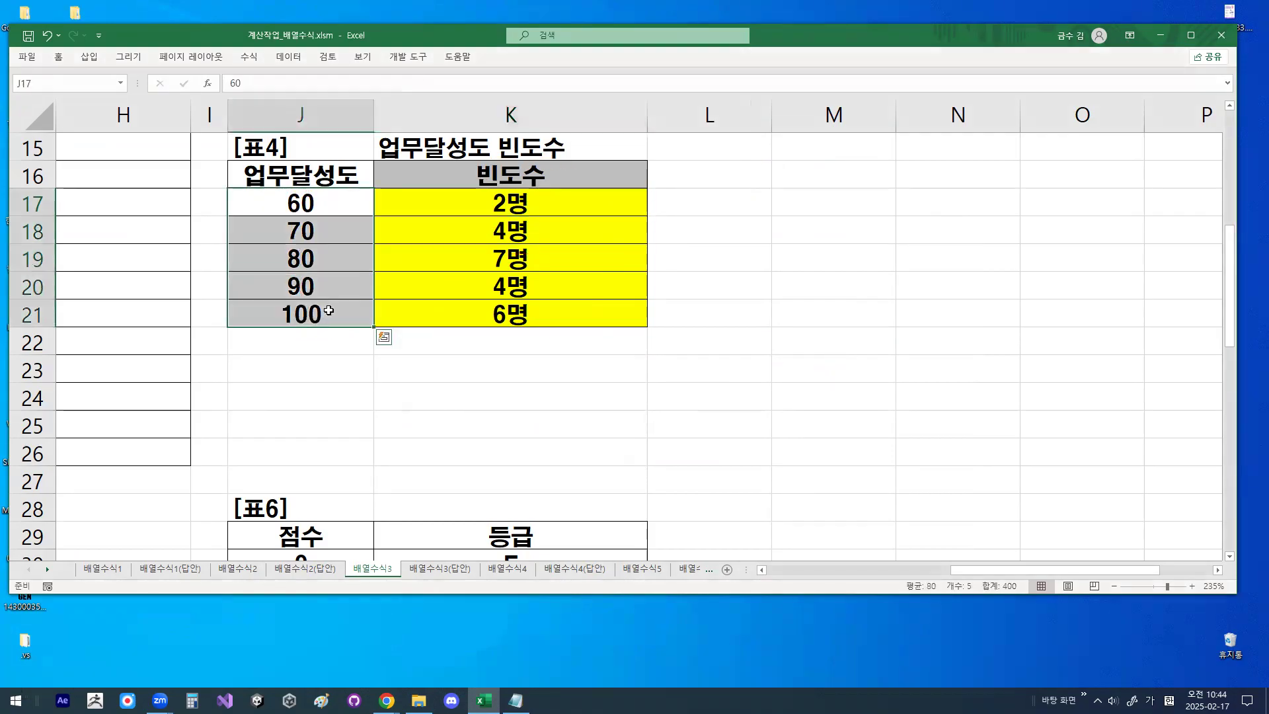
{"action": "left_click", "coordinate": [554, 206]}
{"action": "left_click_drag", "start_coordinate": [555, 205], "coordinate": [556, 315]}
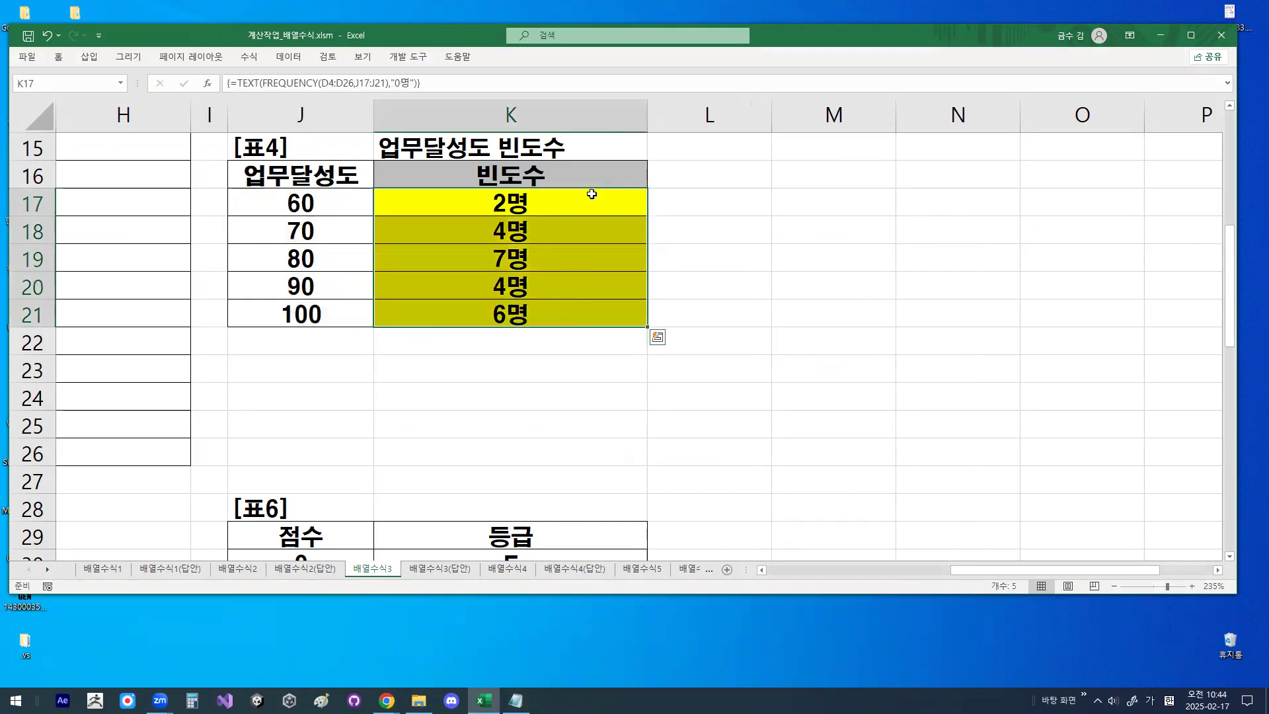
- Open K17's formula, temporarily cross out the D4:D26 and J17:J21 arguments, and leave the cell without editing it
{"action": "double_click", "coordinate": [589, 201]}
{"action": "left_click_drag", "start_coordinate": [593, 173], "coordinate": [496, 240]}
{"action": "left_click_drag", "start_coordinate": [511, 185], "coordinate": [549, 259]}
{"action": "left_click_drag", "start_coordinate": [621, 203], "coordinate": [599, 241]}
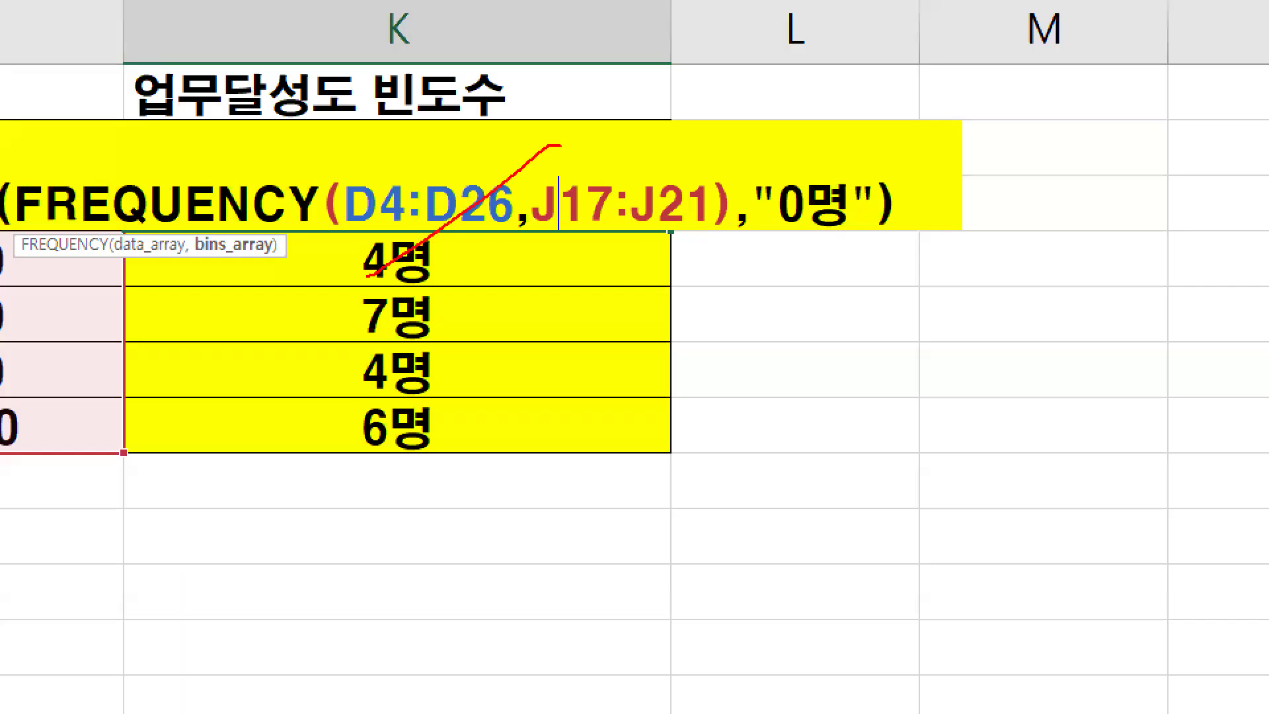
{"action": "left_click_drag", "start_coordinate": [567, 202], "coordinate": [636, 303]}
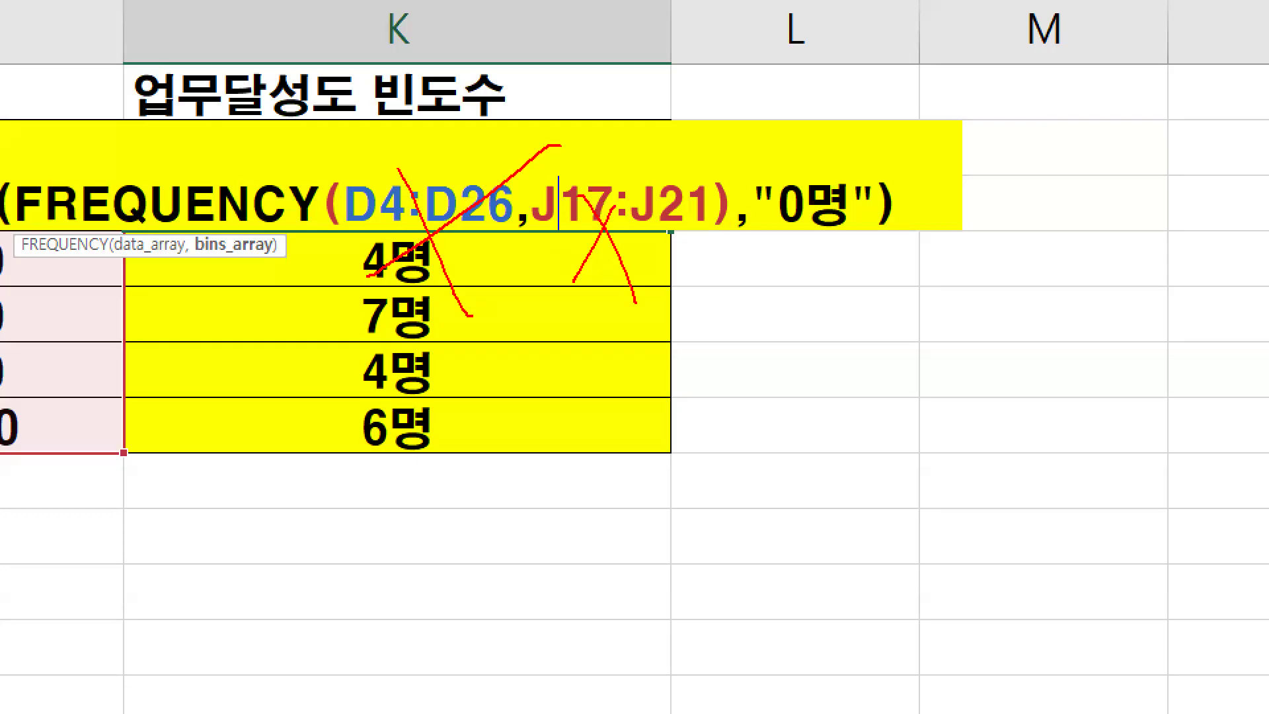
{"action": "key", "text": "Escape"}
{"action": "key", "text": "Escape"}
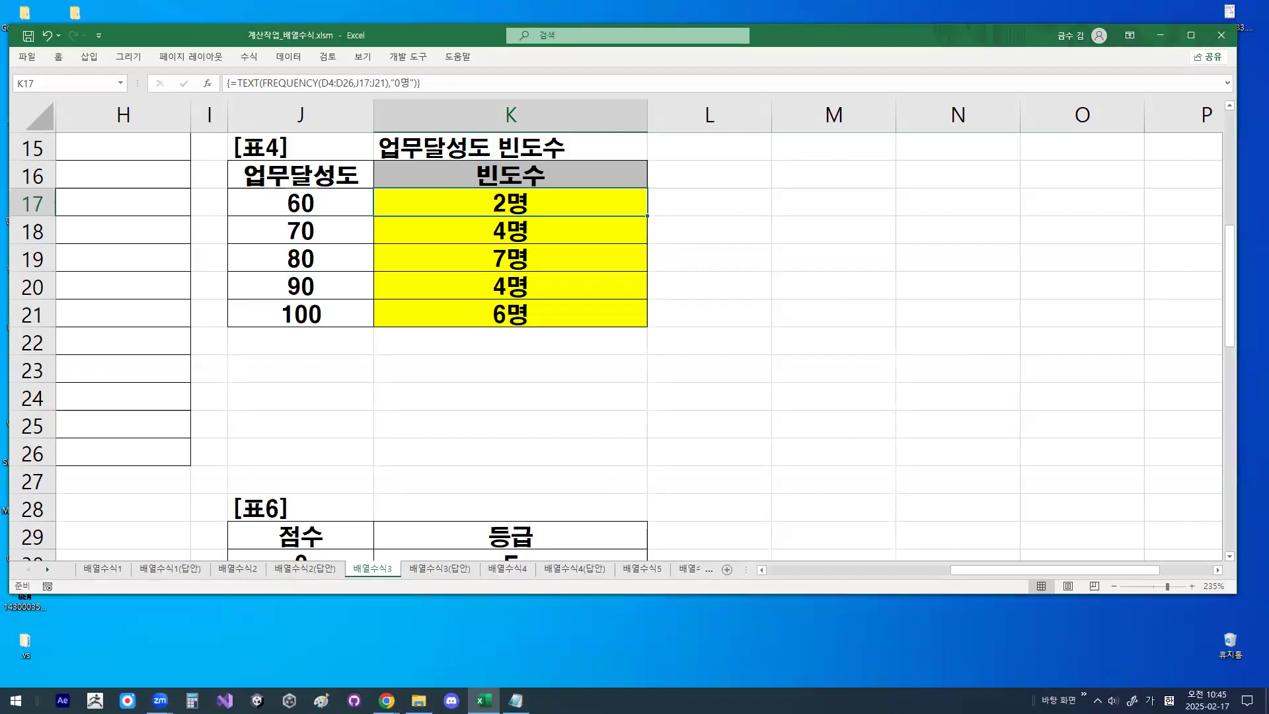
{"action": "left_click", "coordinate": [516, 700]}
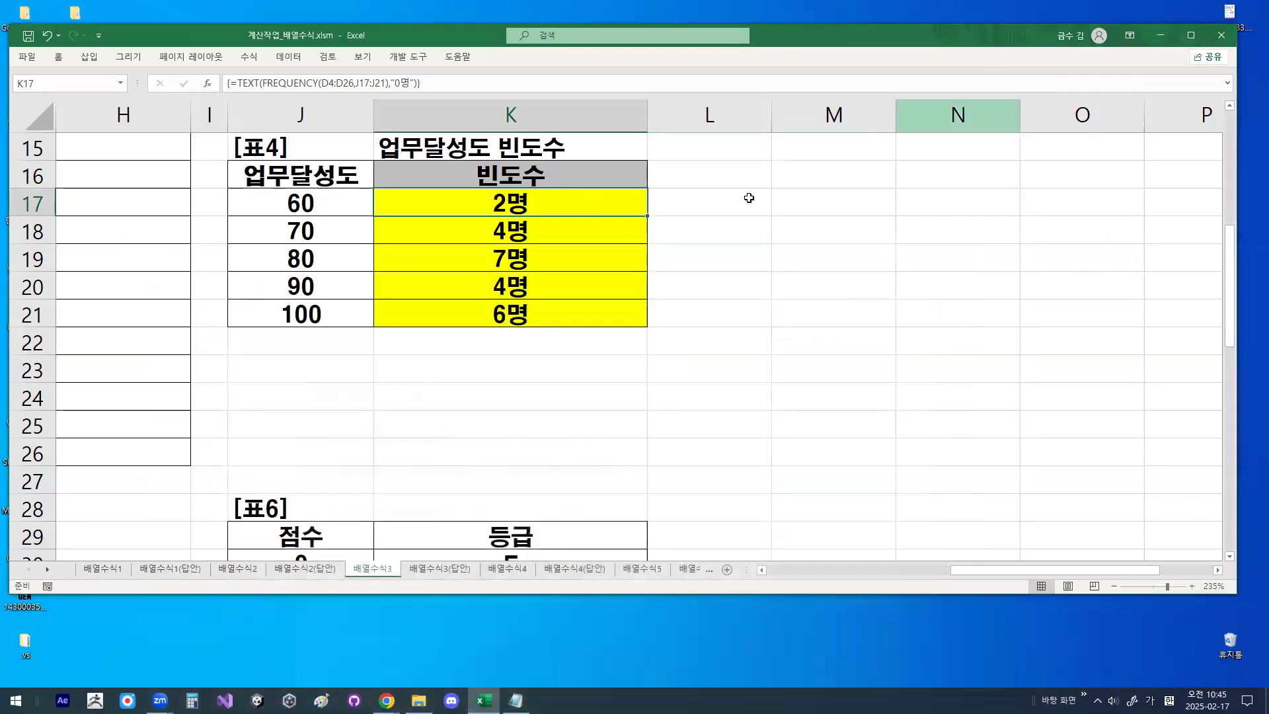
{"action": "left_click", "coordinate": [1053, 8]}
{"action": "left_click", "coordinate": [751, 197]}
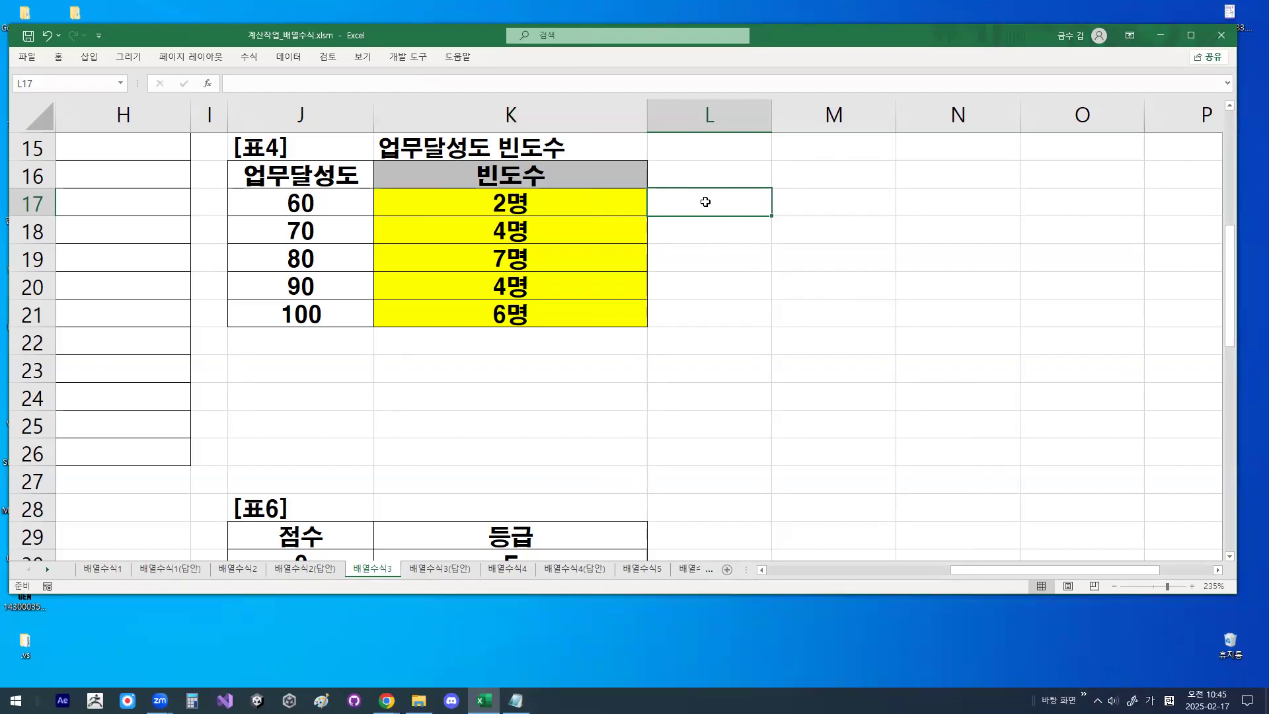
{"action": "left_click", "coordinate": [758, 258]}
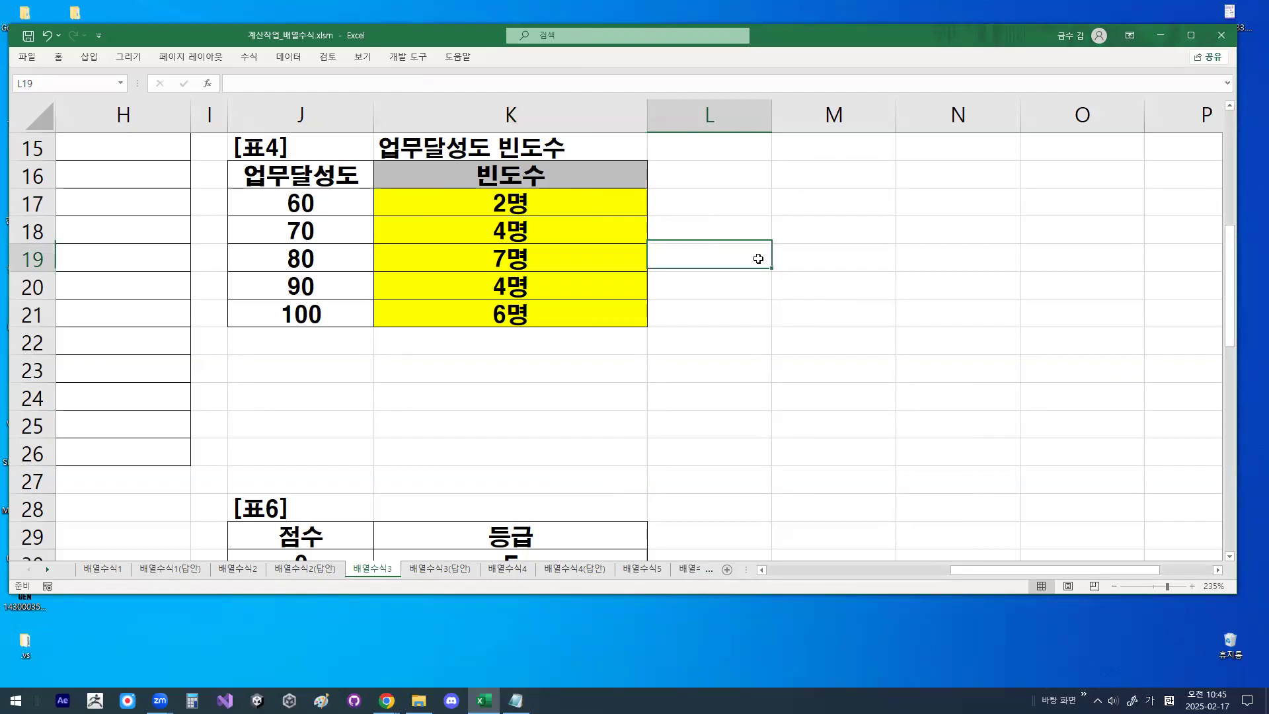
{"action": "left_click", "coordinate": [775, 208]}
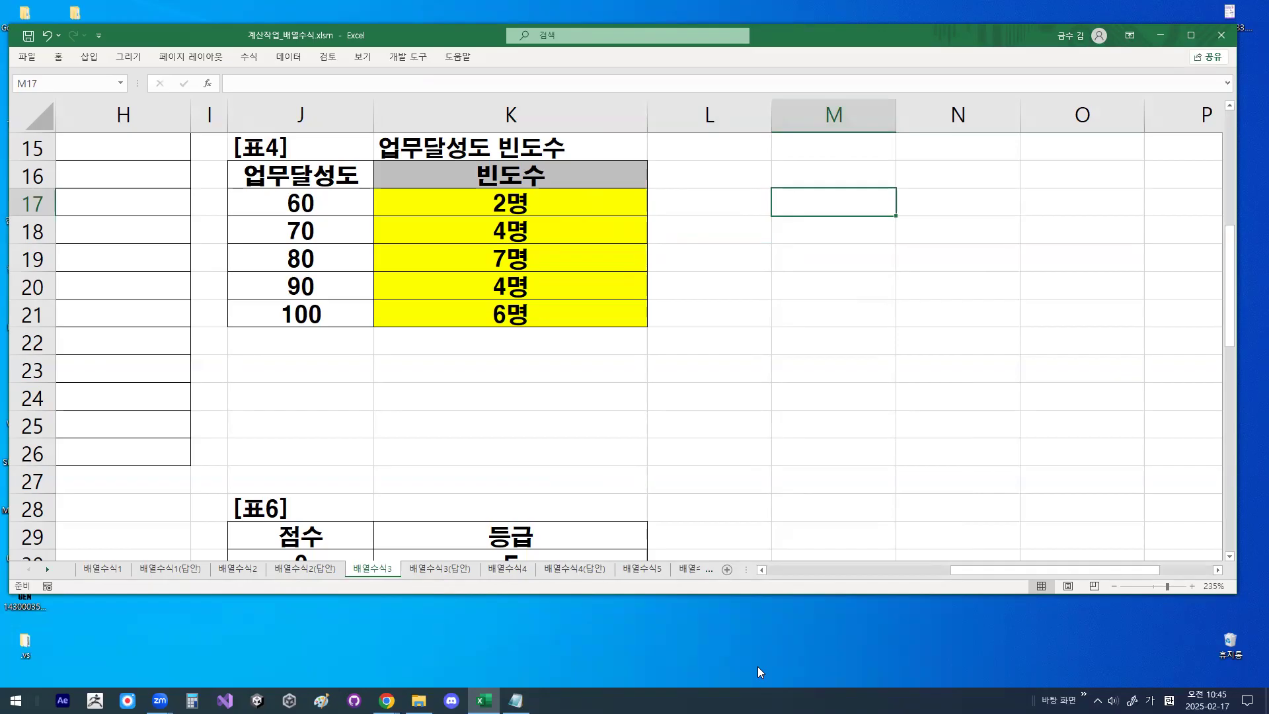